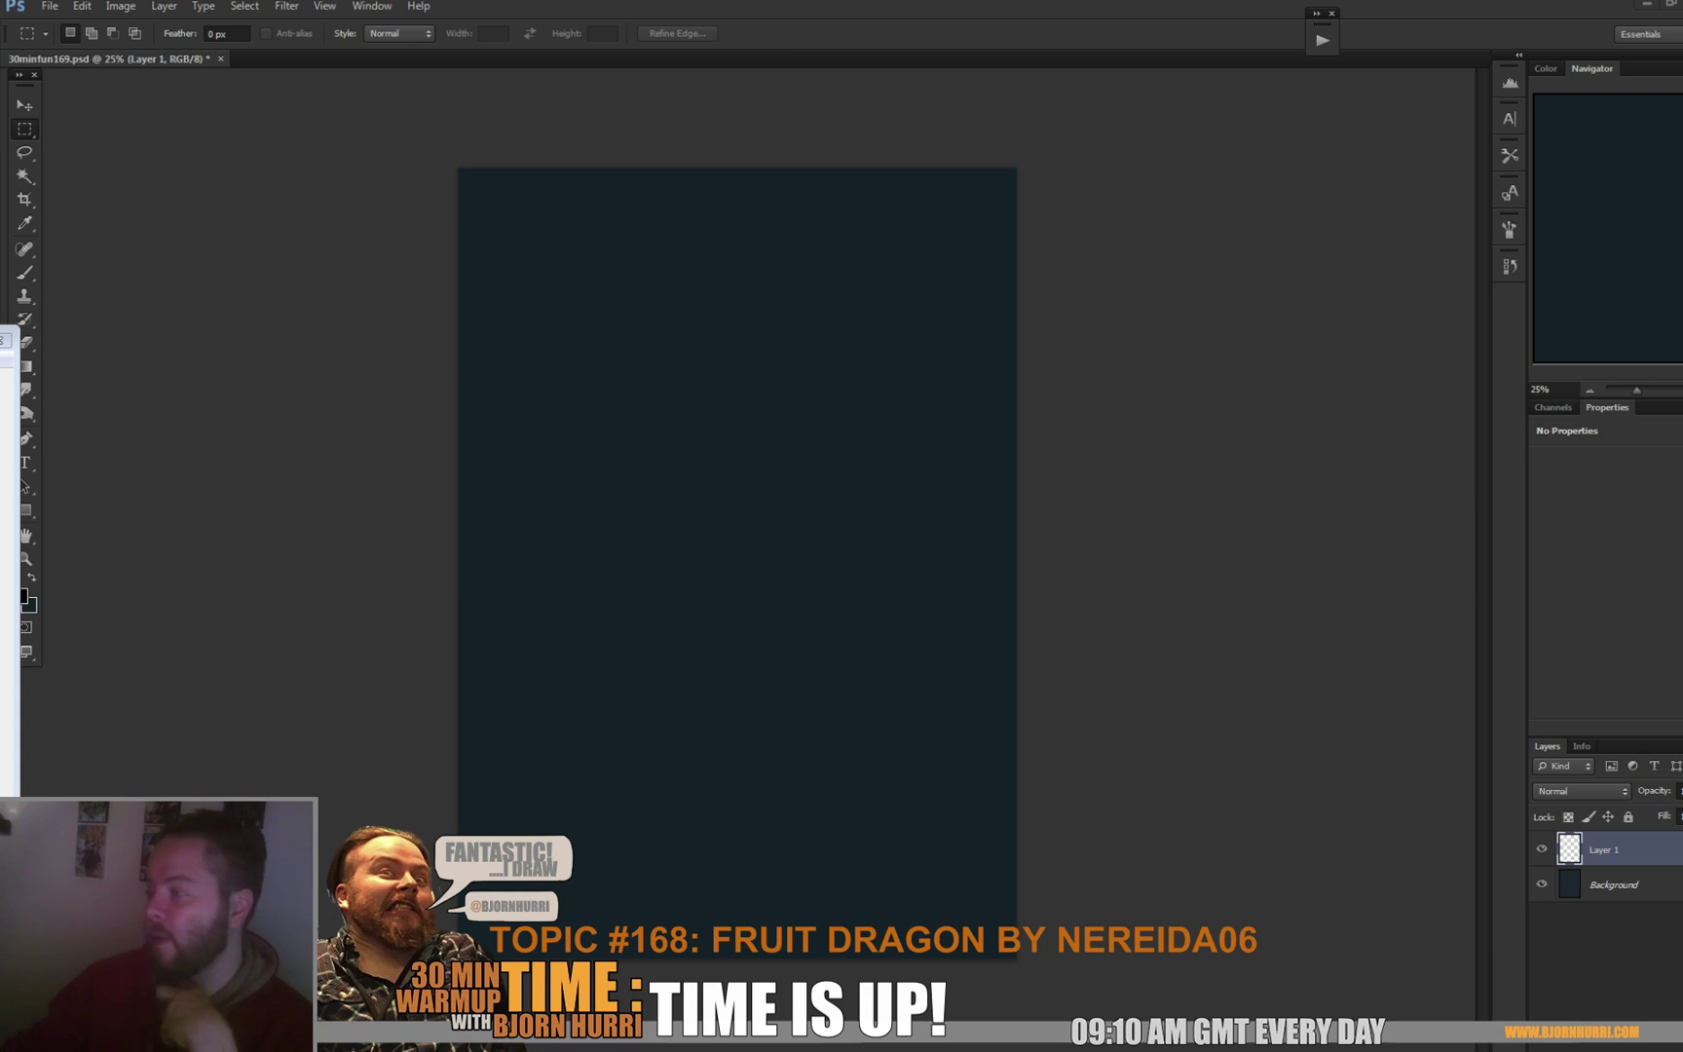
Switch to the Brush tool, widen the dab spacing in Brush Settings, and paint a thin test line.
click(1344, 441)
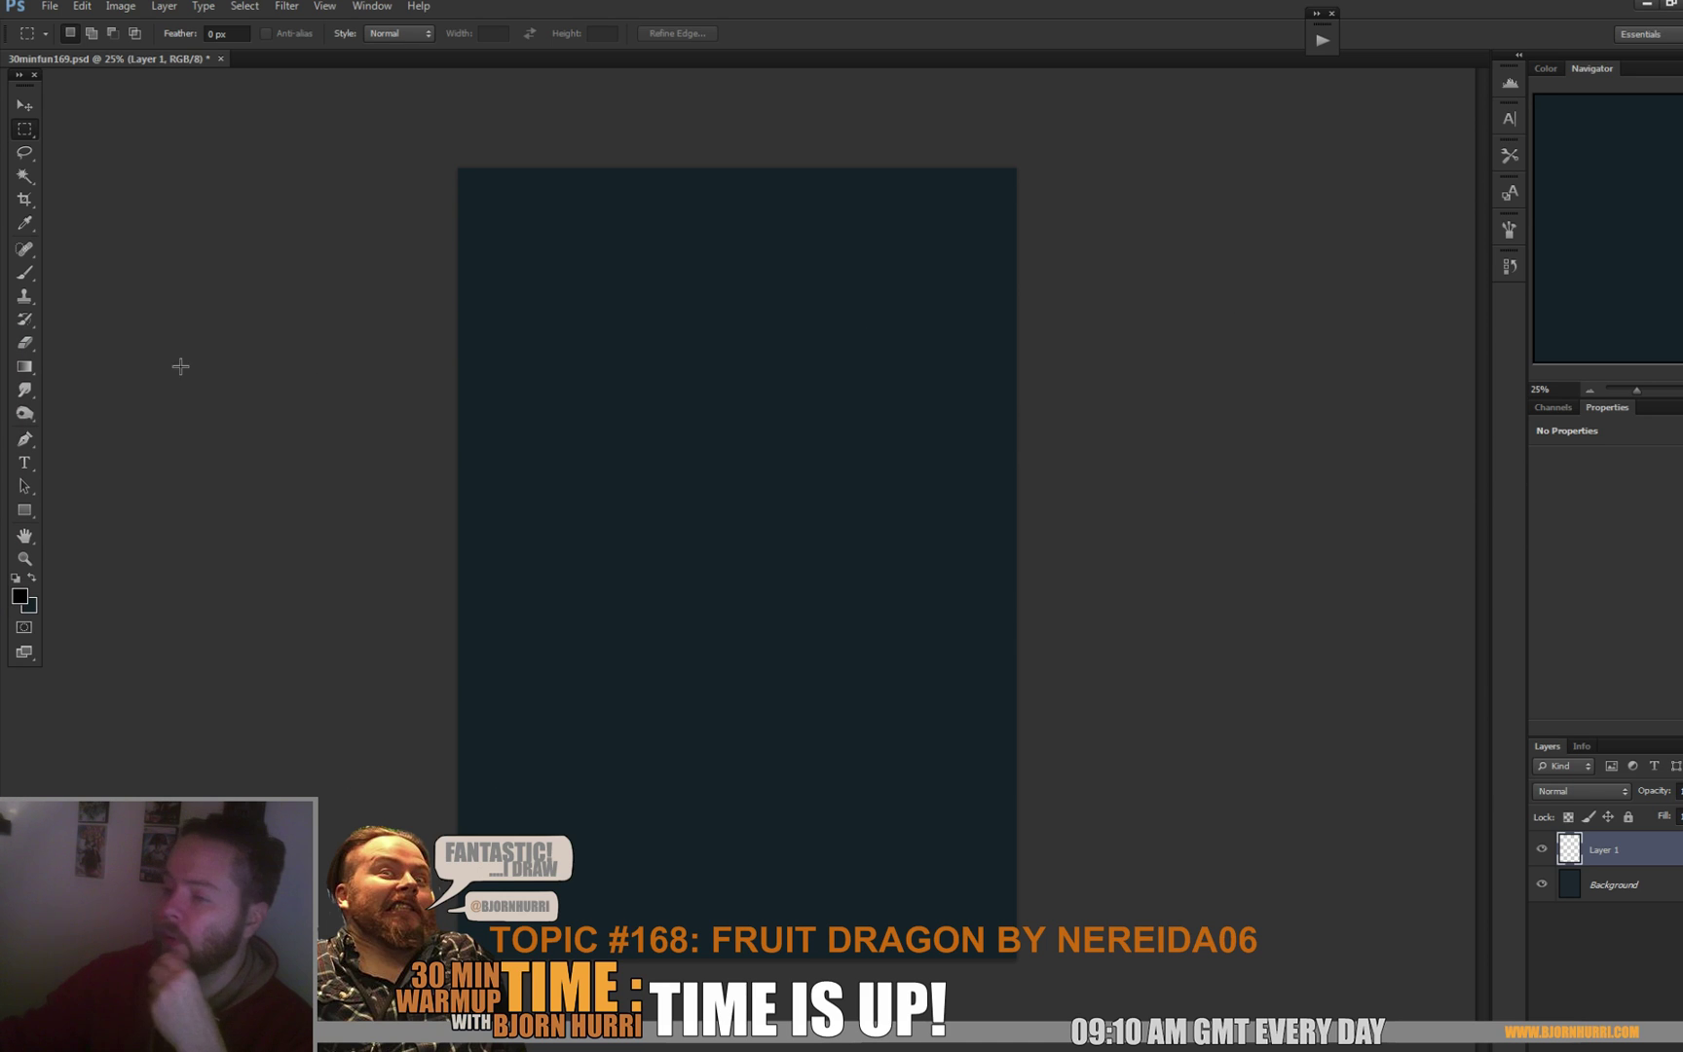
click(24, 273)
right_click(670, 397)
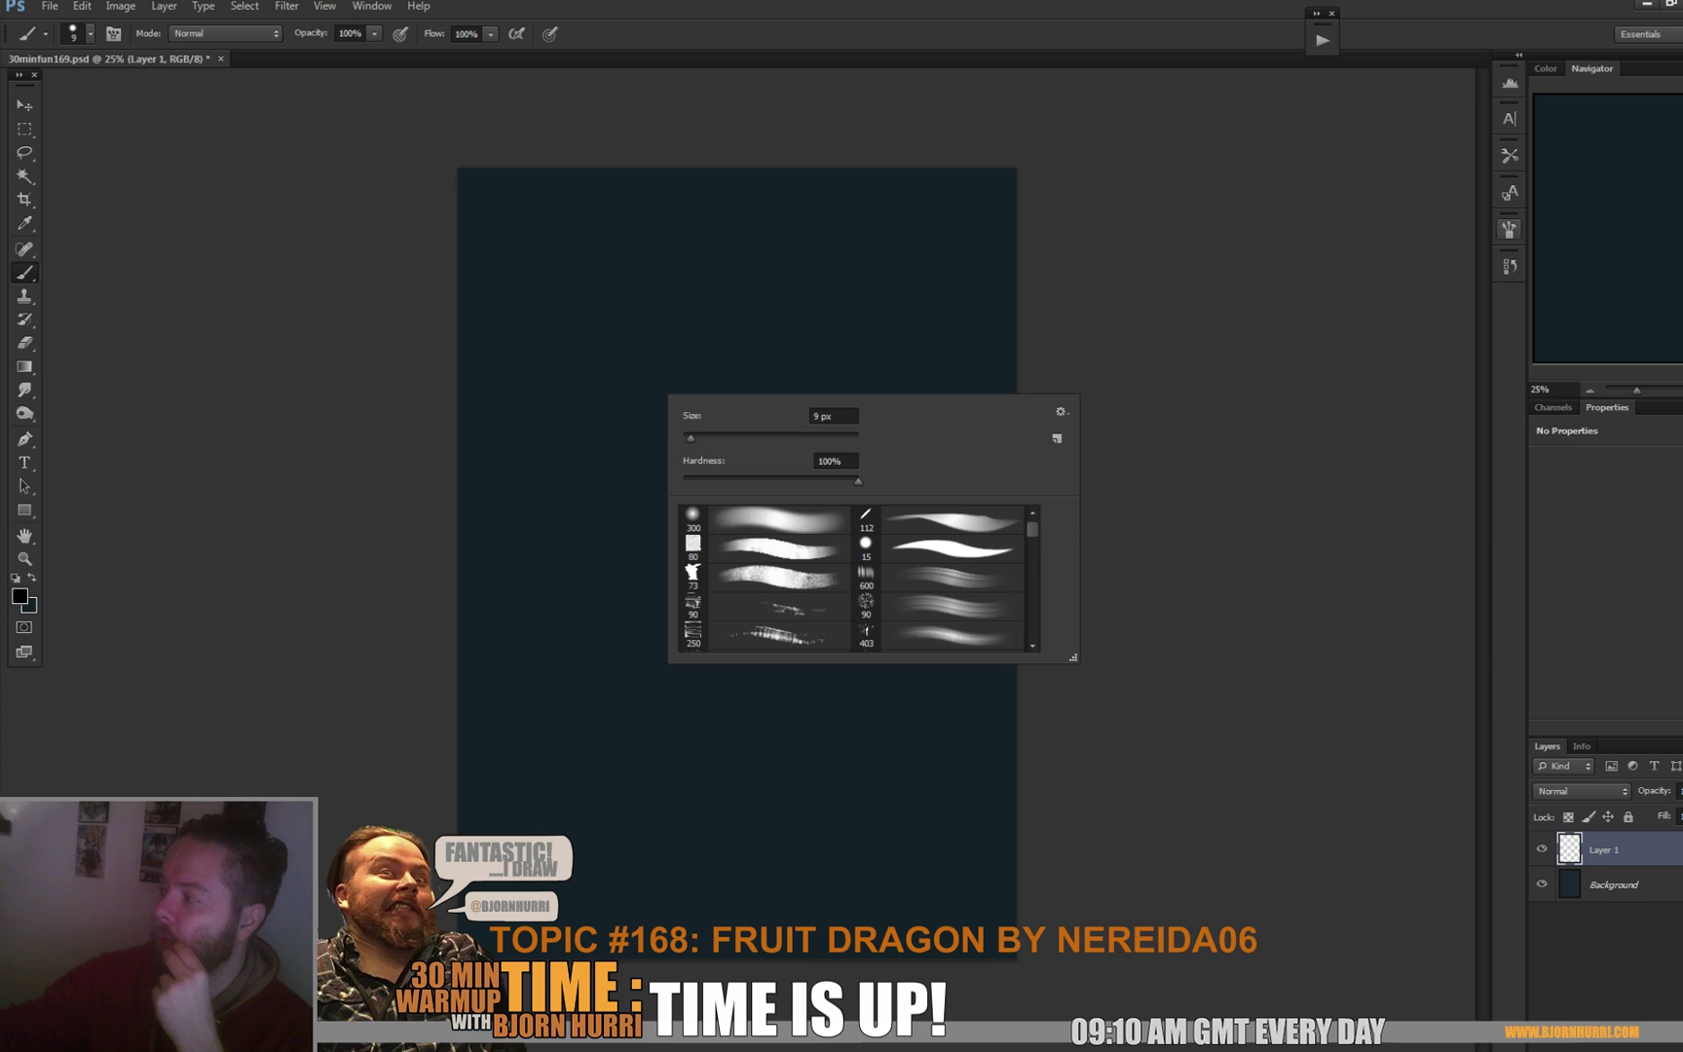
click(1508, 231)
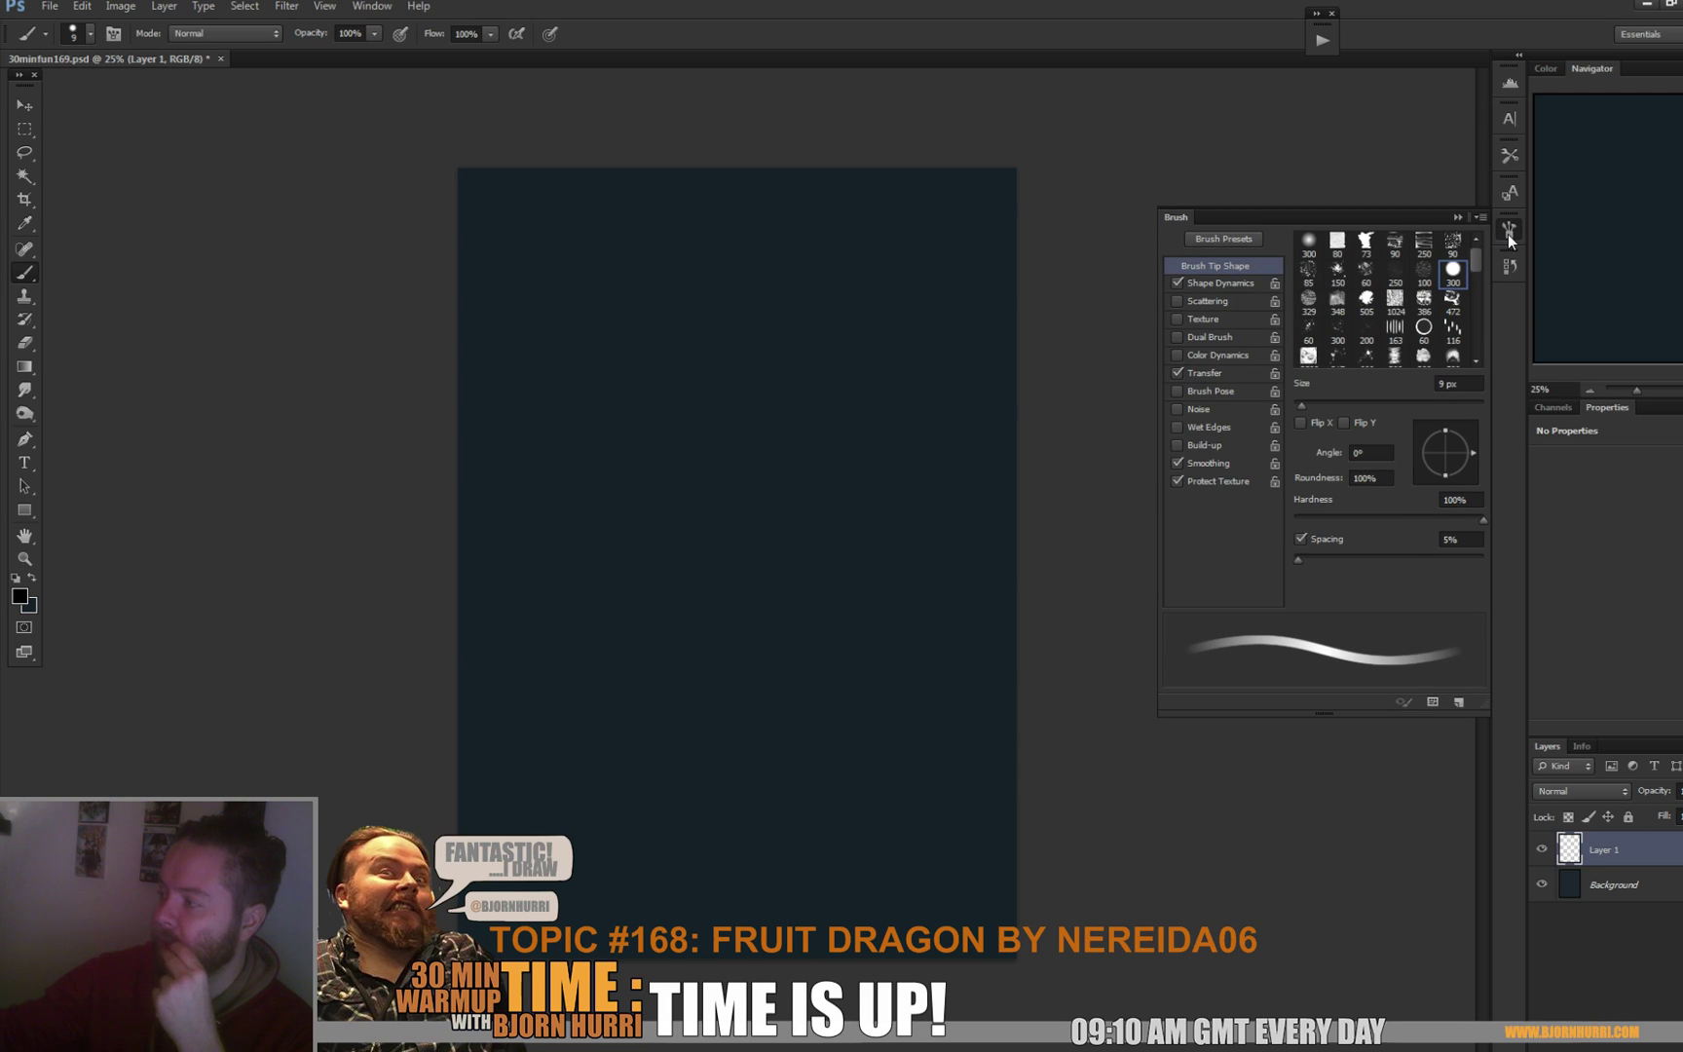
drag(1298, 560, 1359, 564)
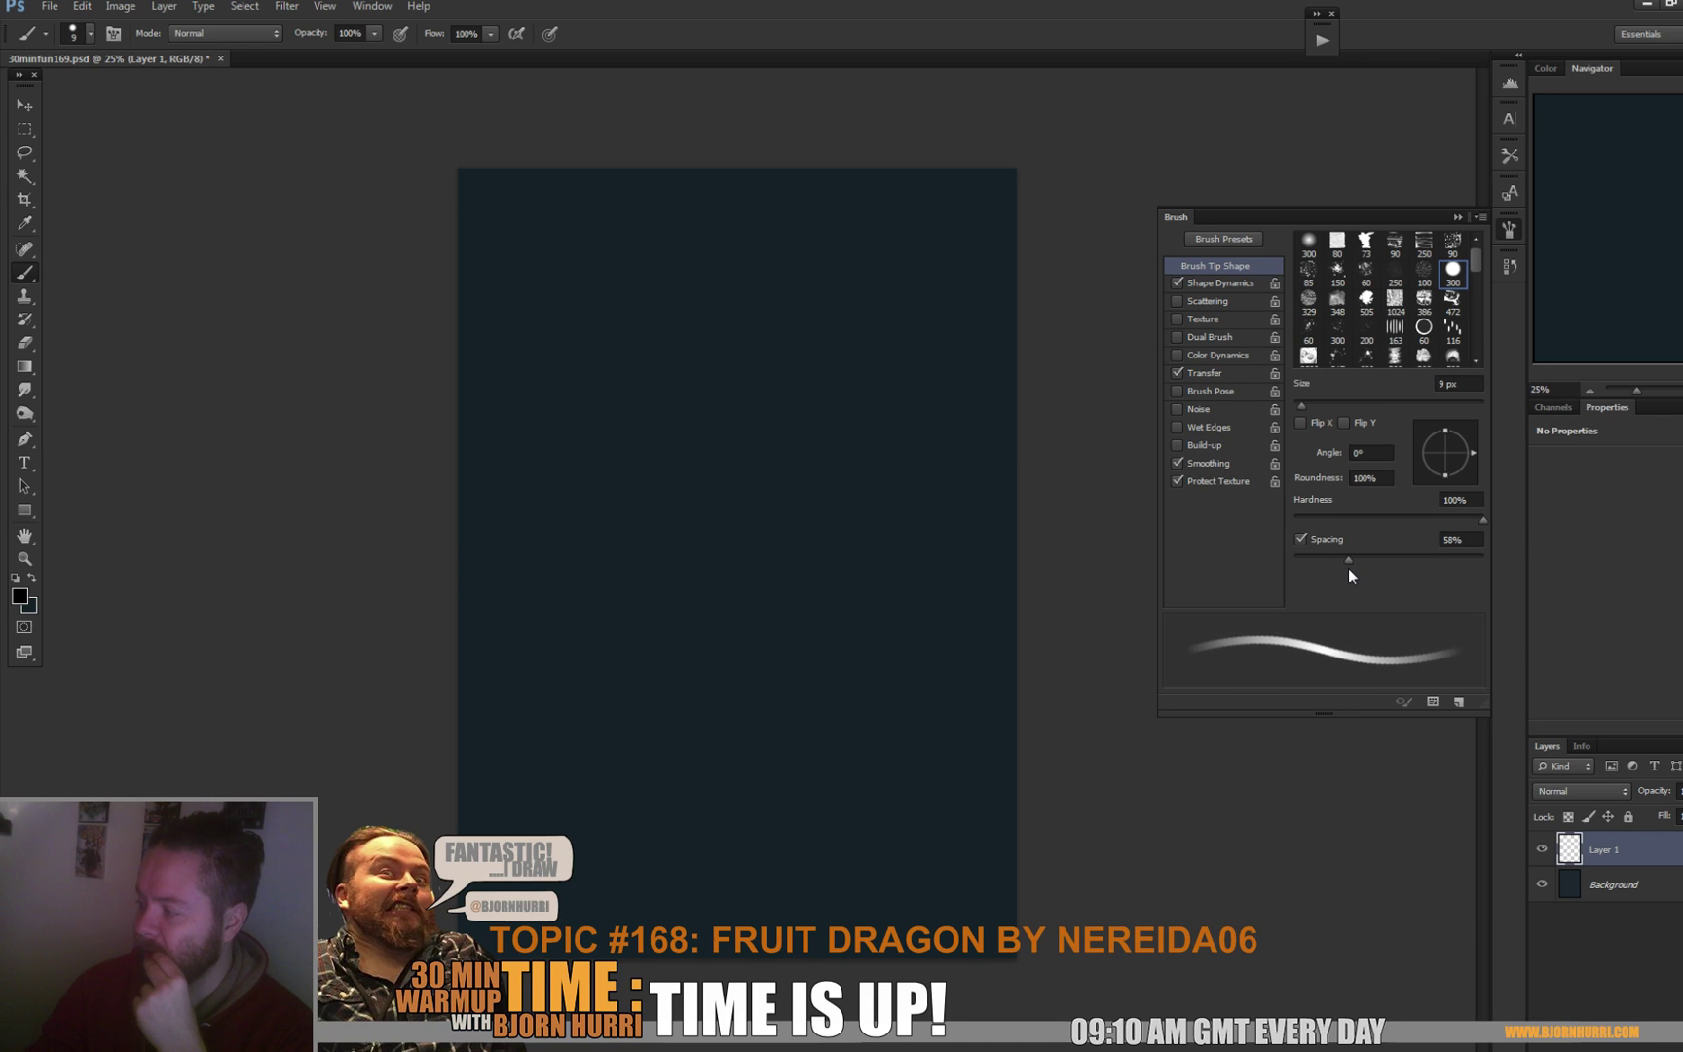
mouse_move(818, 397)
mouse_down()
mouse_move(706, 536)
mouse_move(837, 564)
mouse_up()
Enlarge the brush to about 300 px, tighten the spacing, and paint large dark hooked test strokes.
right_click(703, 536)
key(Return)
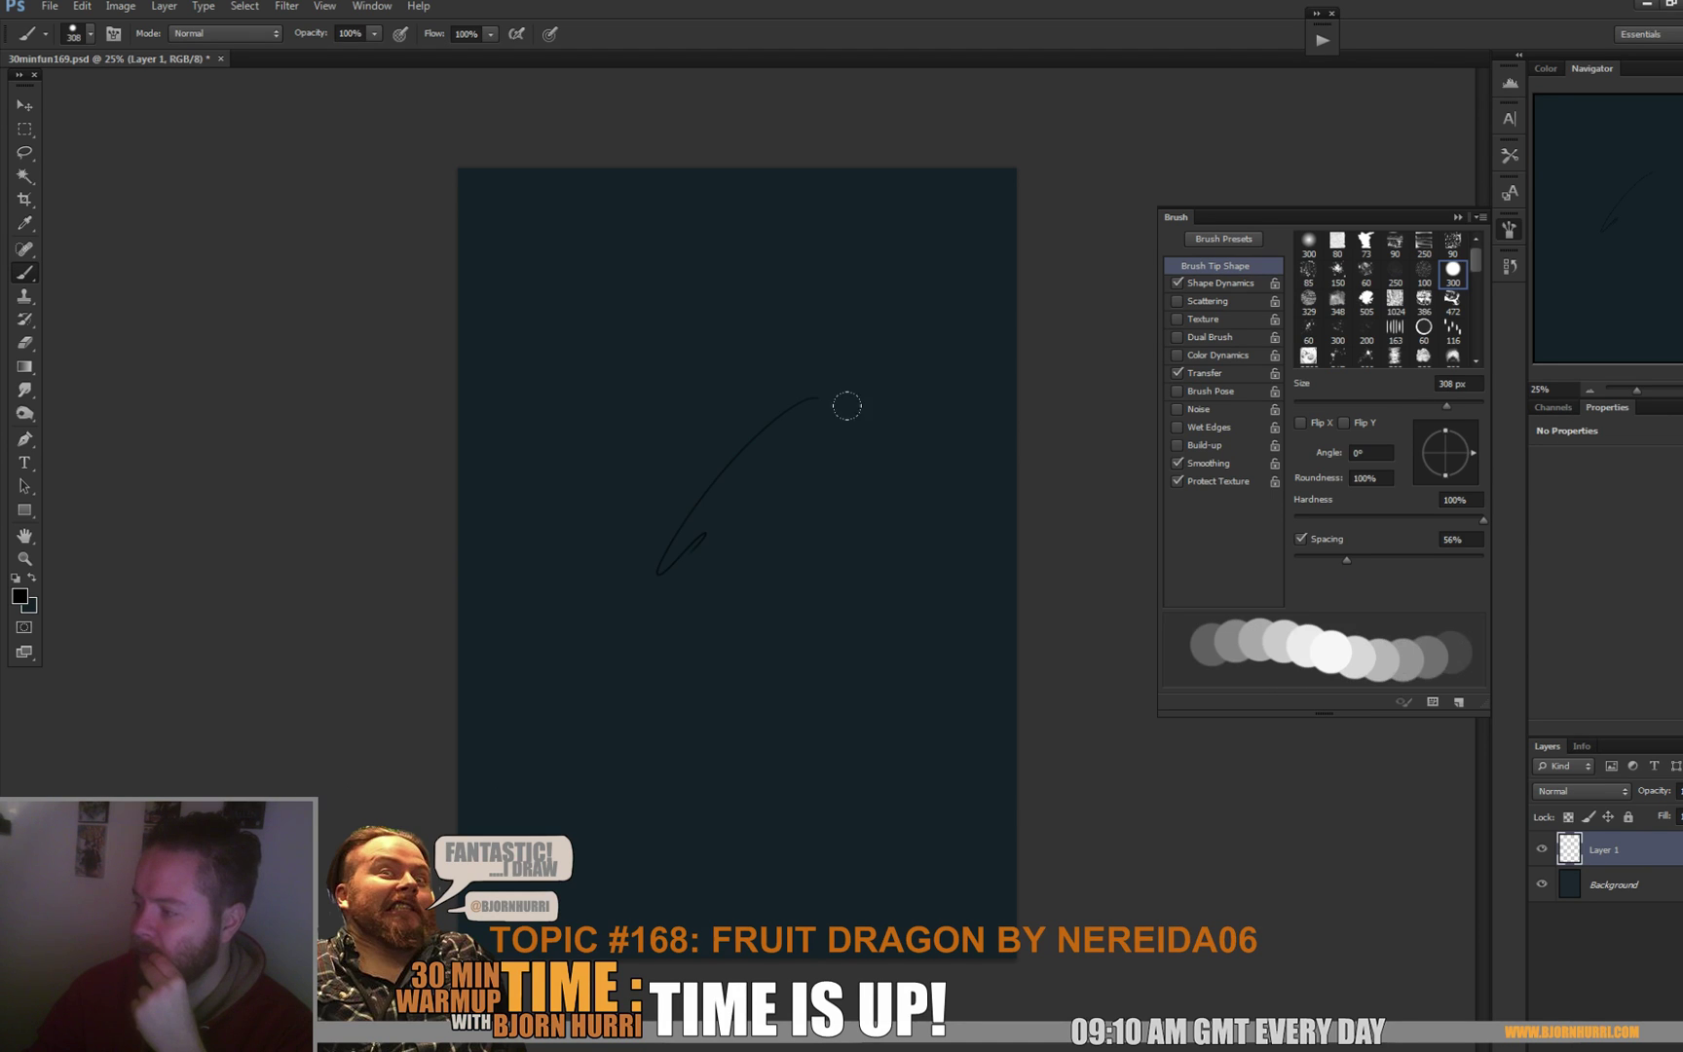
drag(892, 409, 755, 591)
drag(1345, 560, 1301, 561)
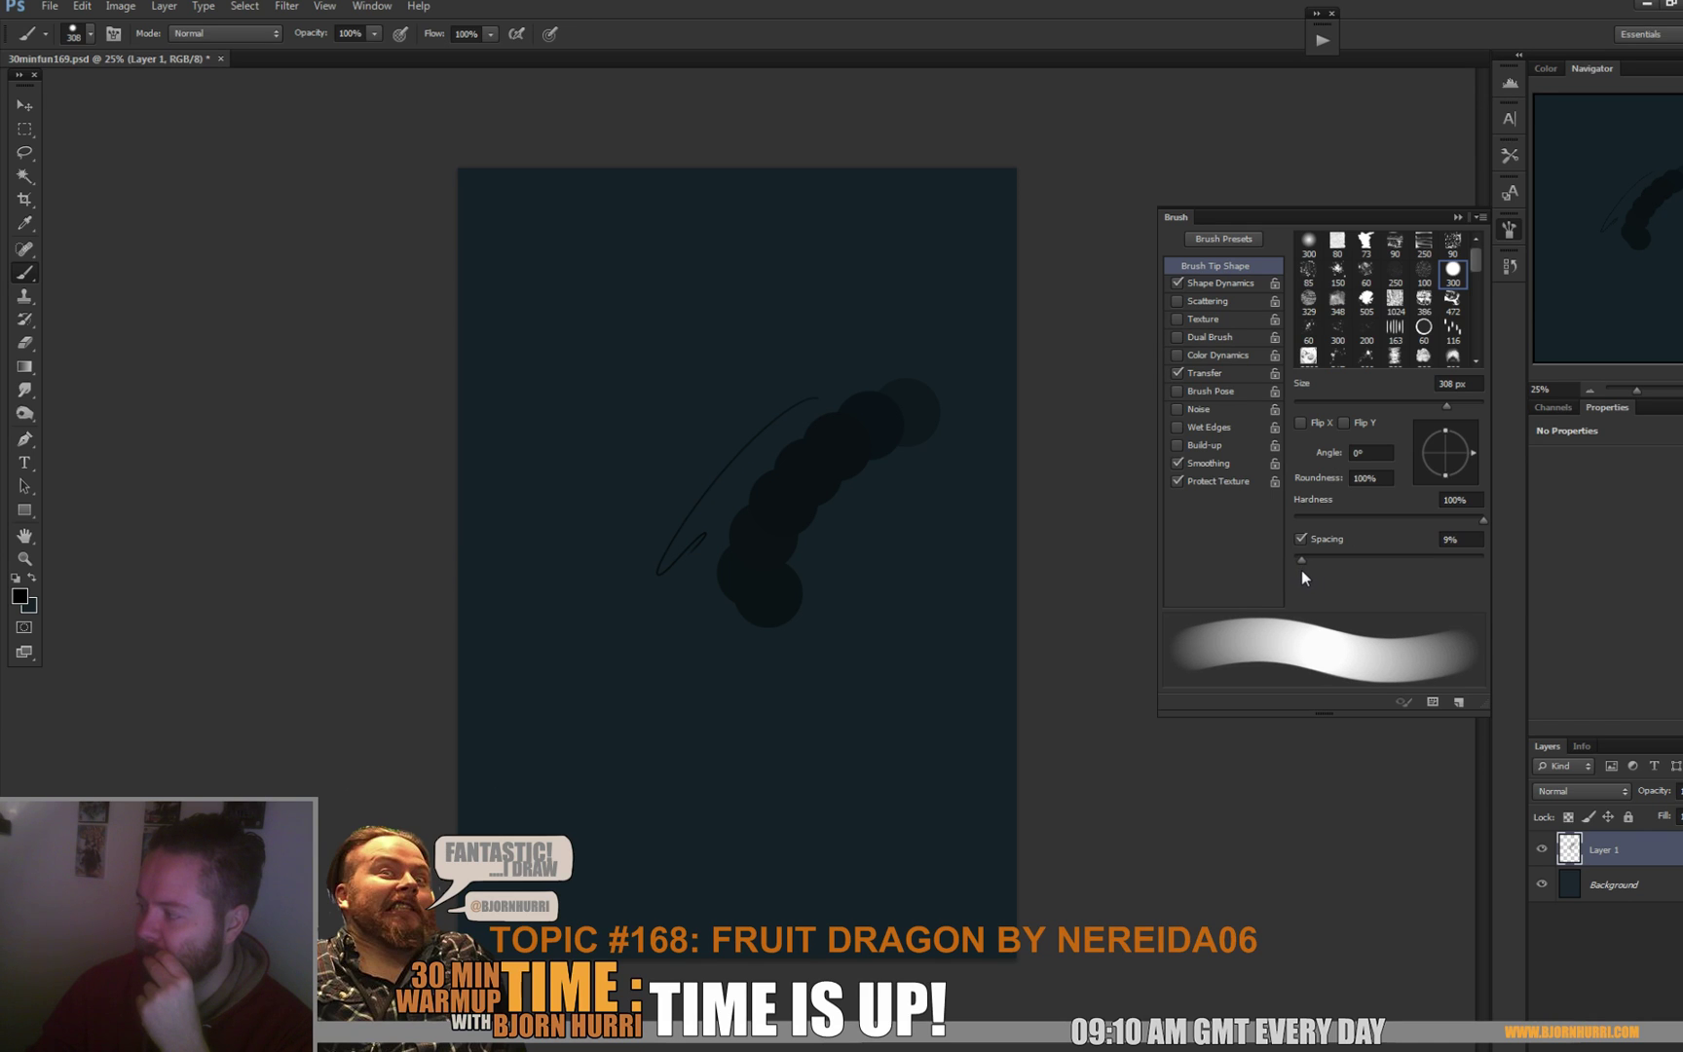
mouse_move(843, 483)
mouse_down()
mouse_move(803, 601)
mouse_move(597, 593)
mouse_up()
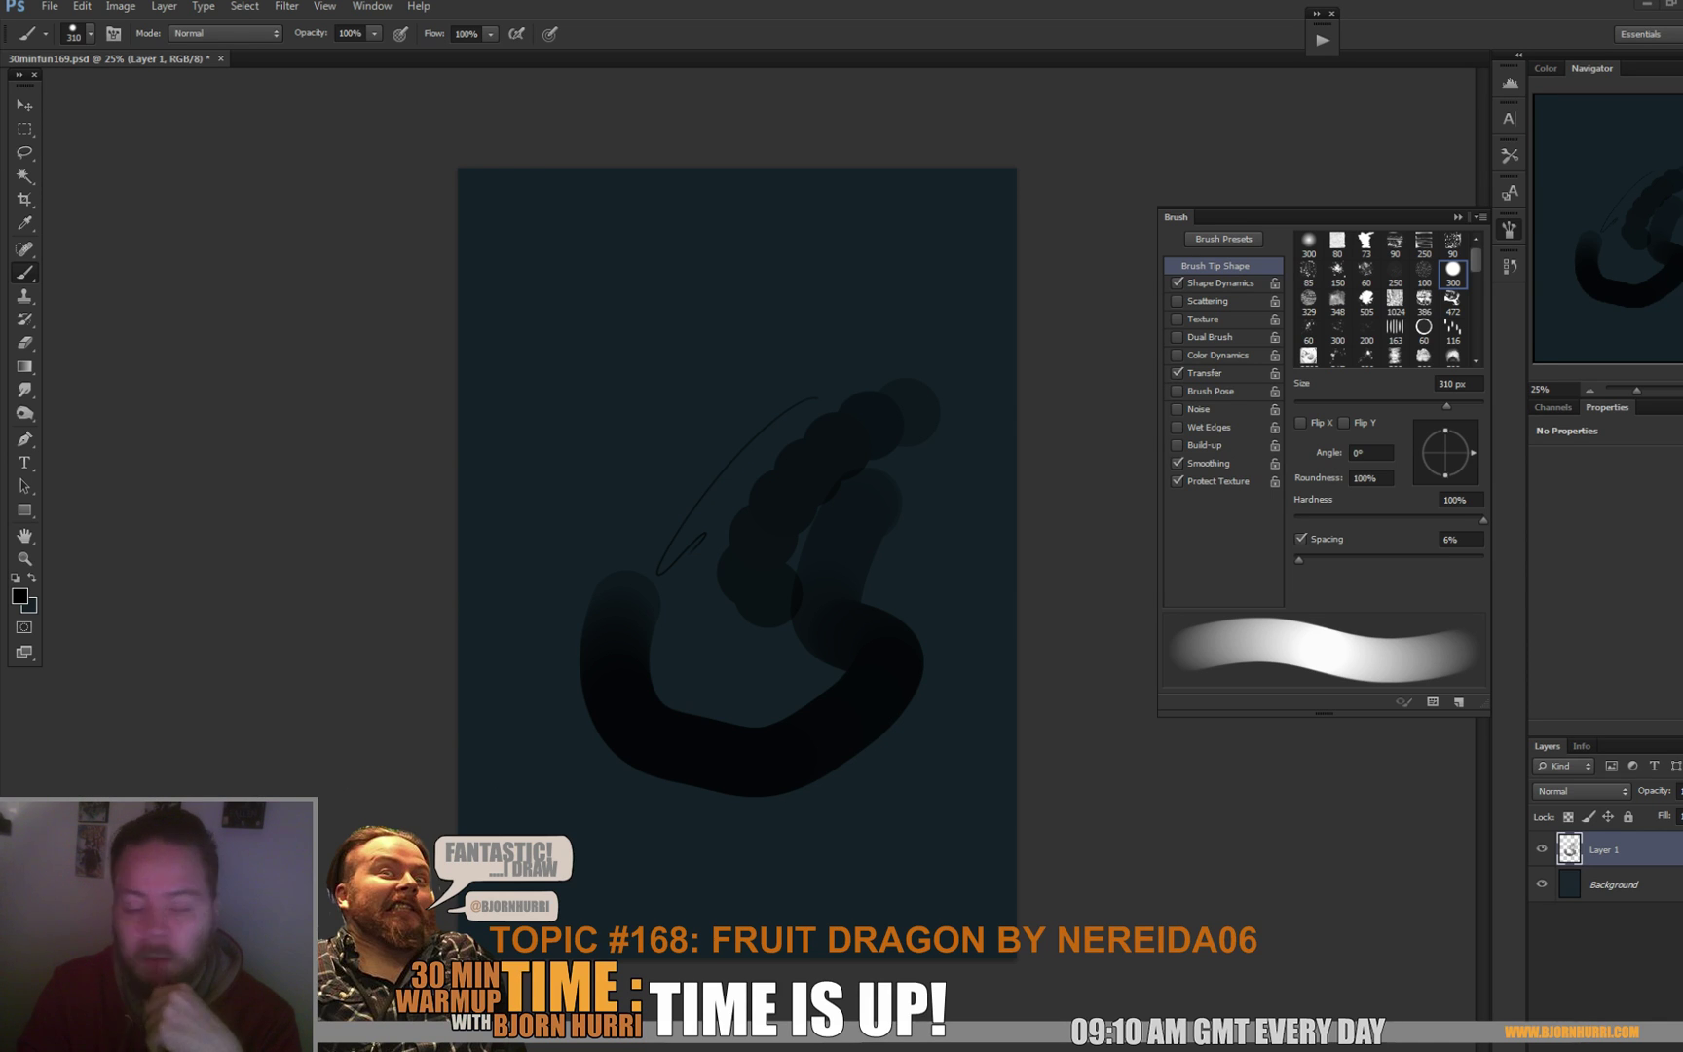
Close Brush Settings and choose the 80 px brush preset.
click(1507, 232)
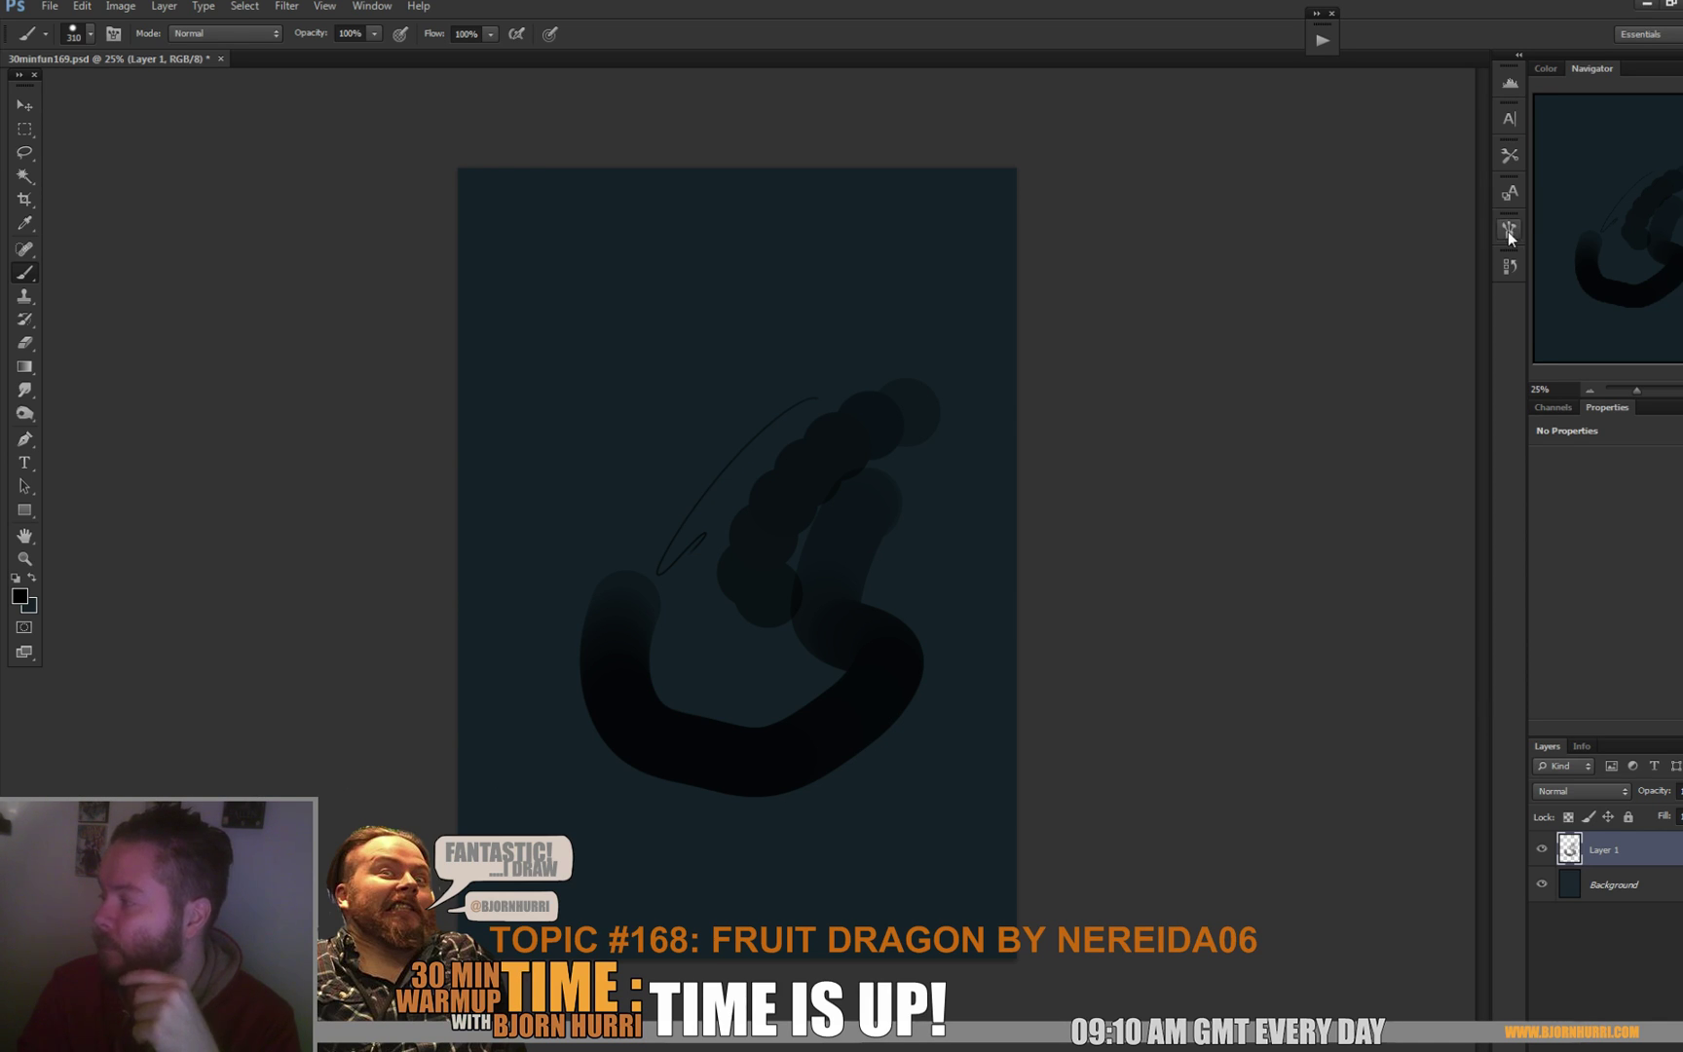
right_click(739, 300)
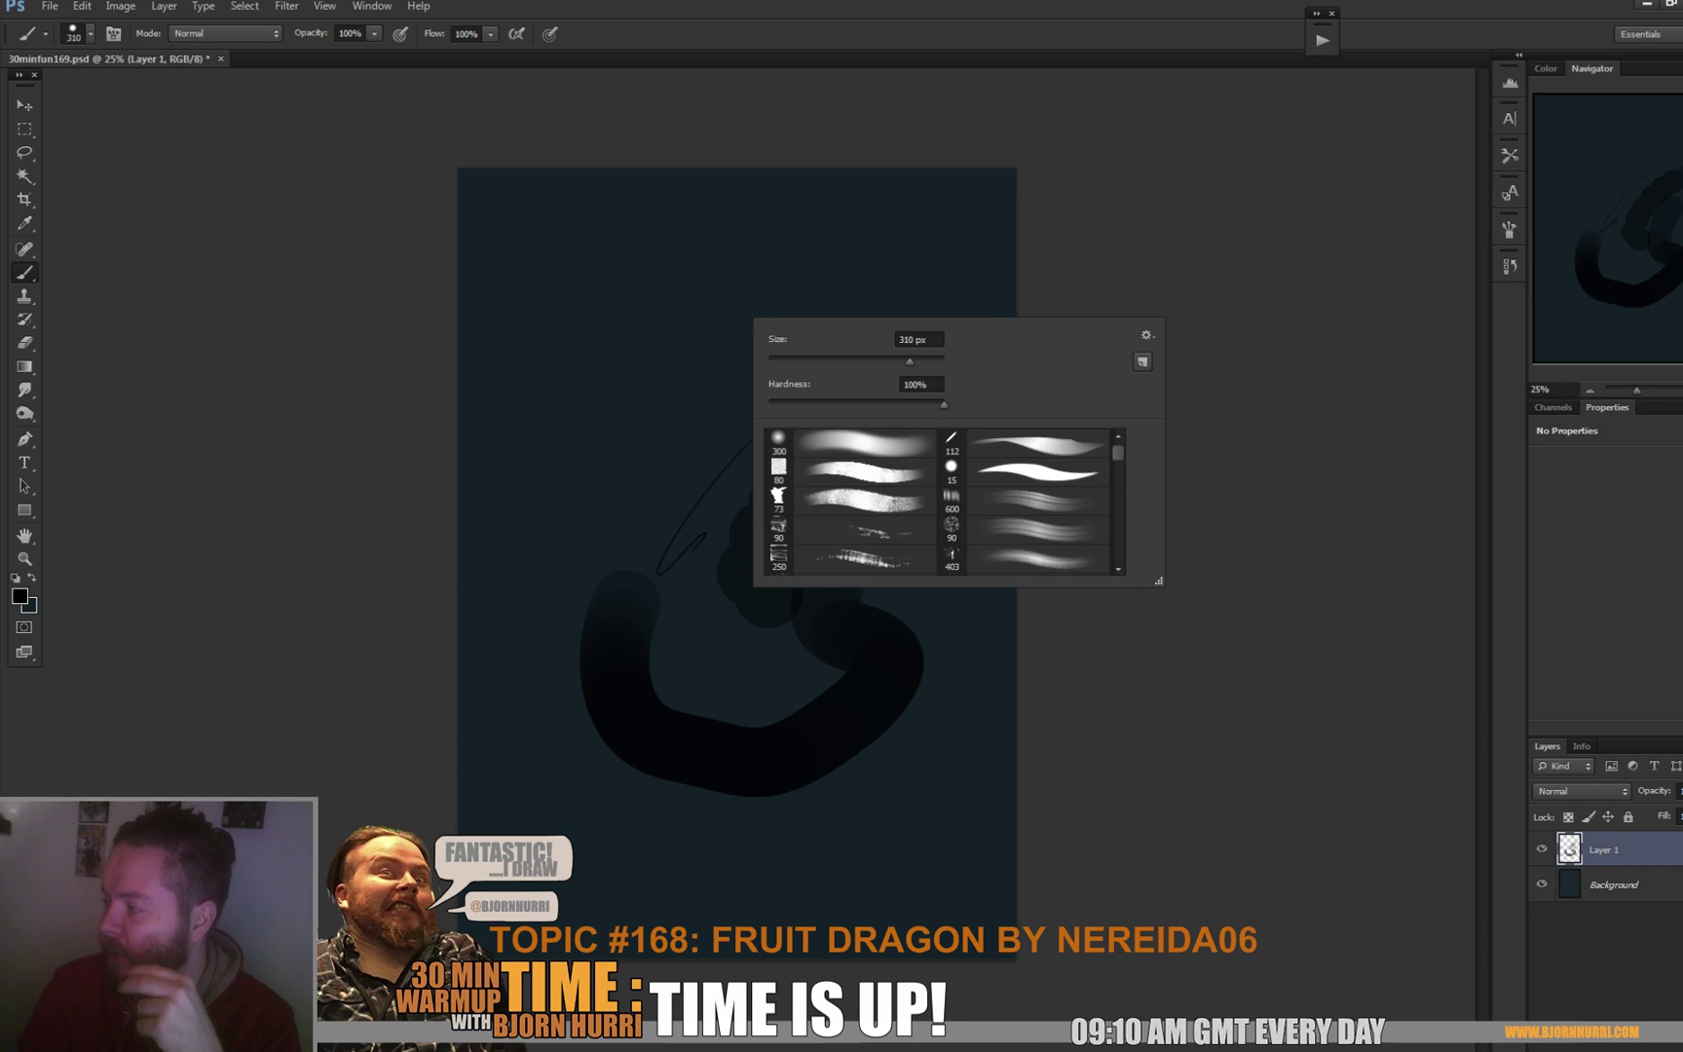
scroll(940, 502, down, 10)
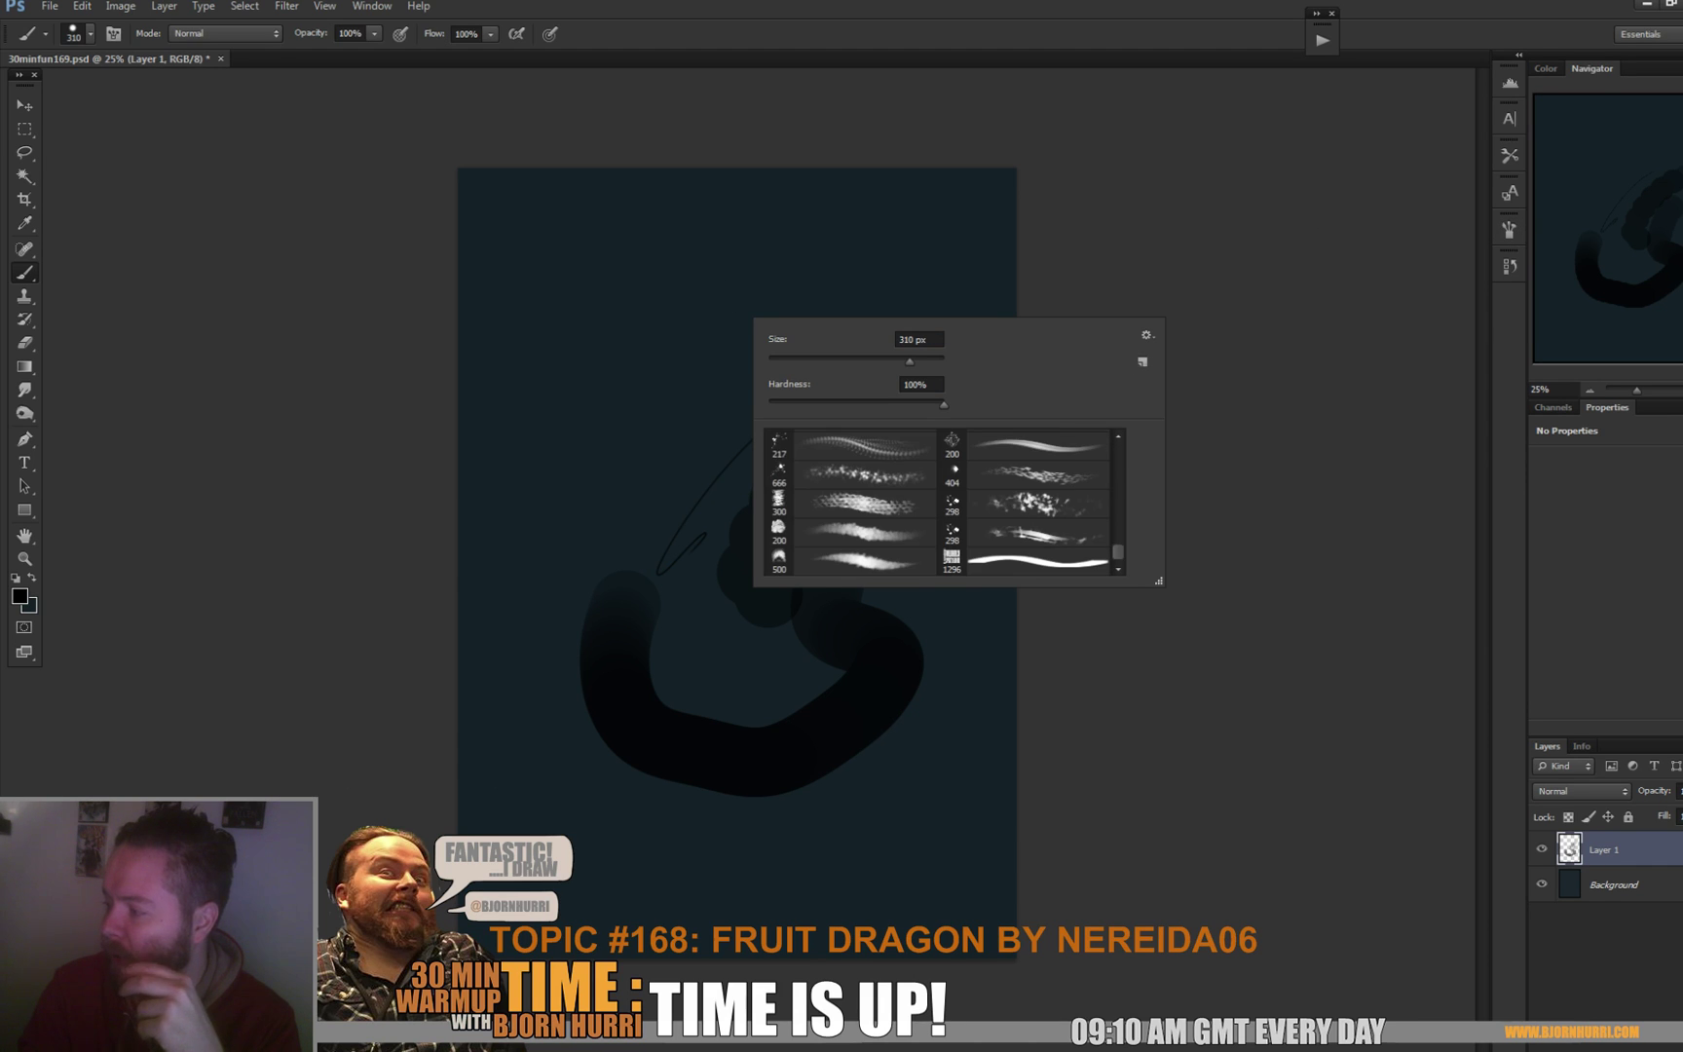
click(503, 79)
right_click(541, 284)
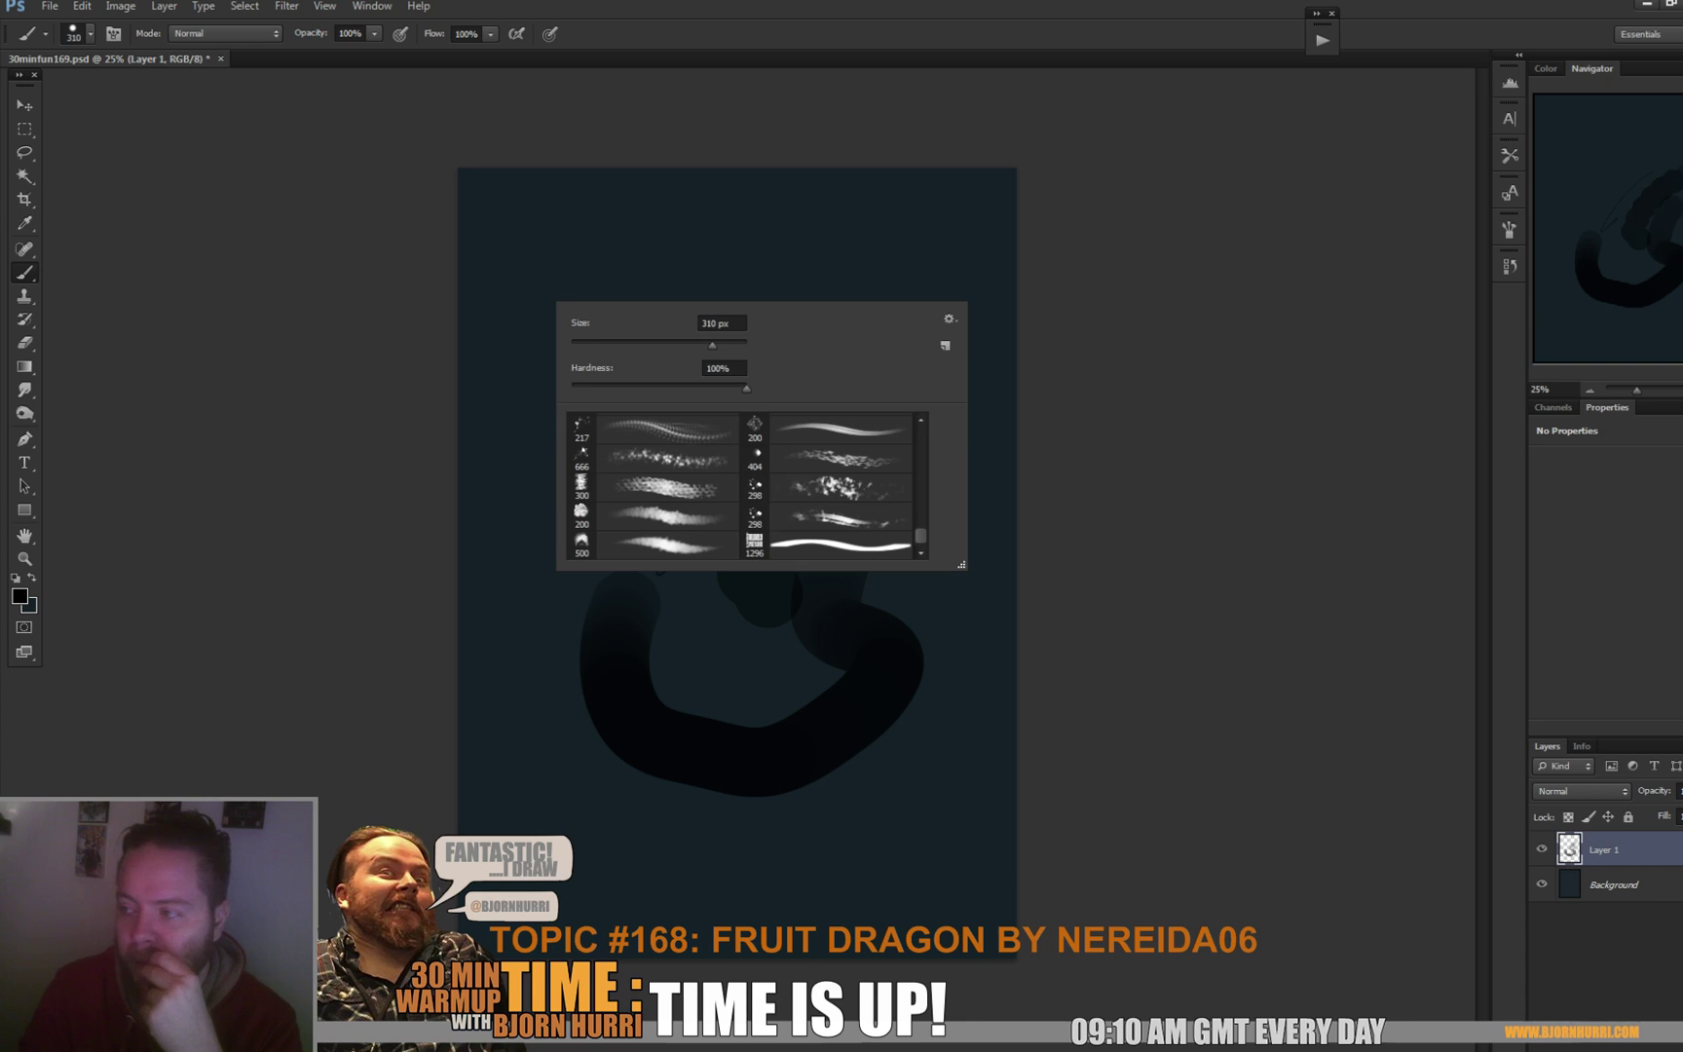
scroll(745, 485, up, 10)
click(653, 455)
click(206, 195)
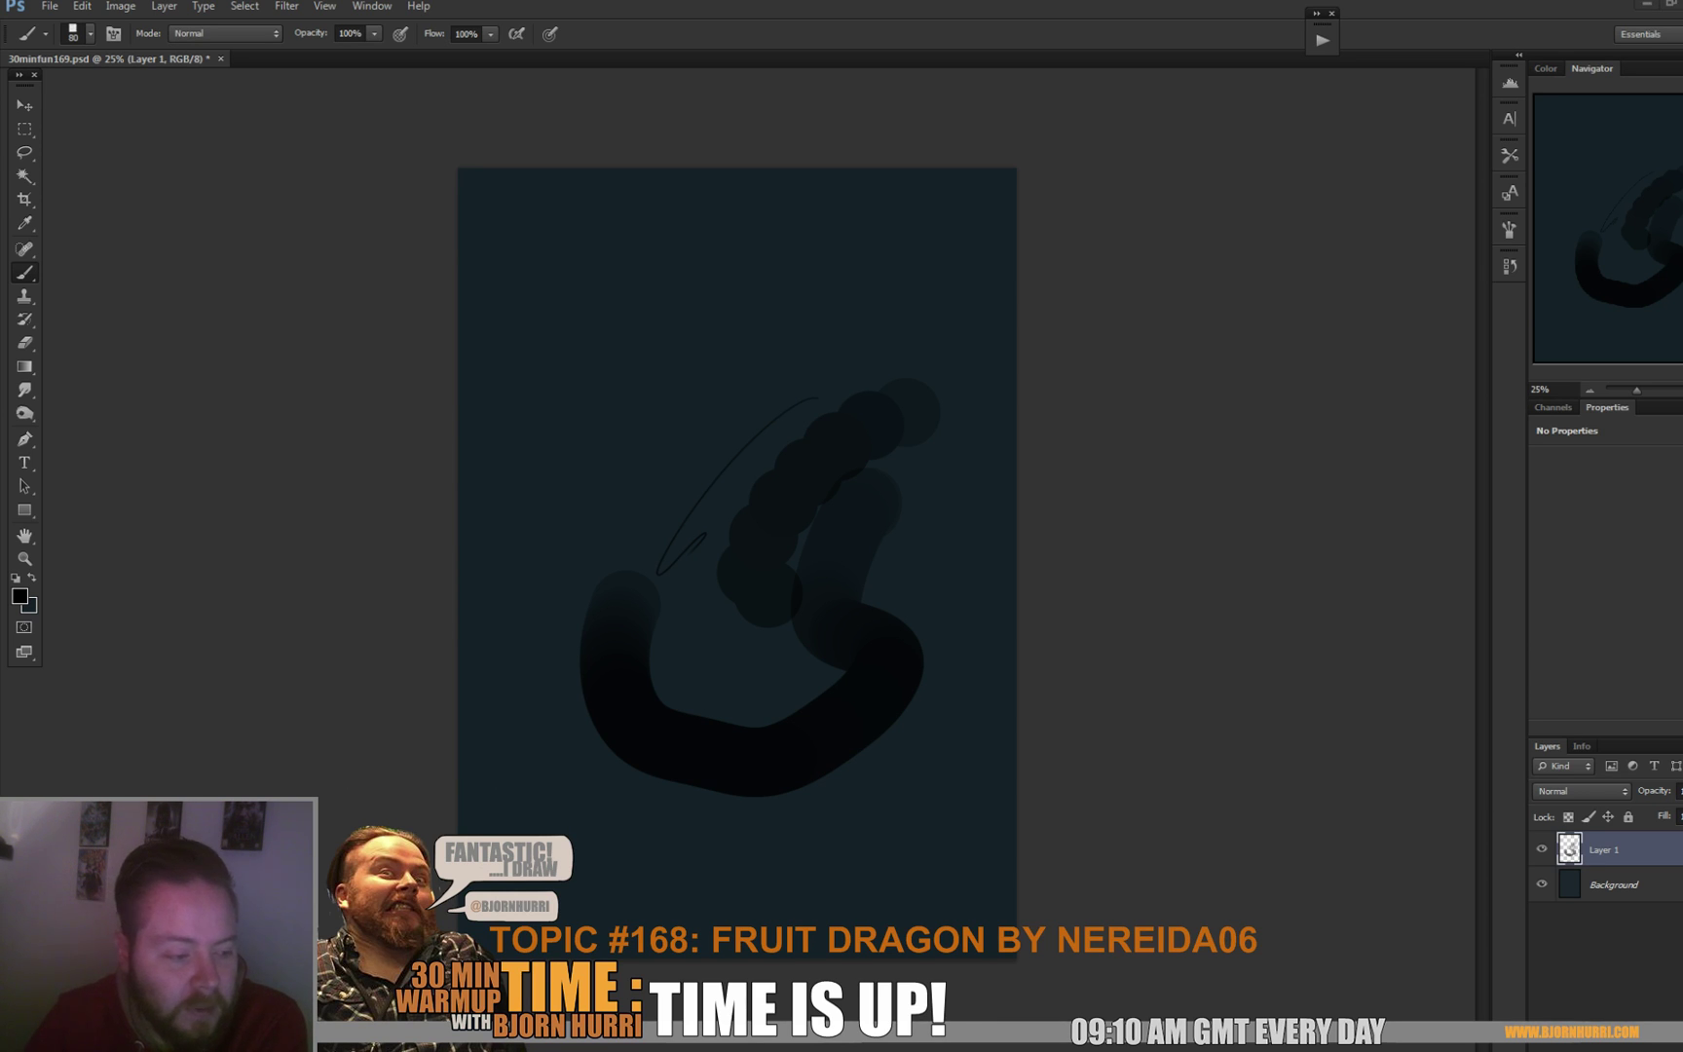
key(alt+Tab)
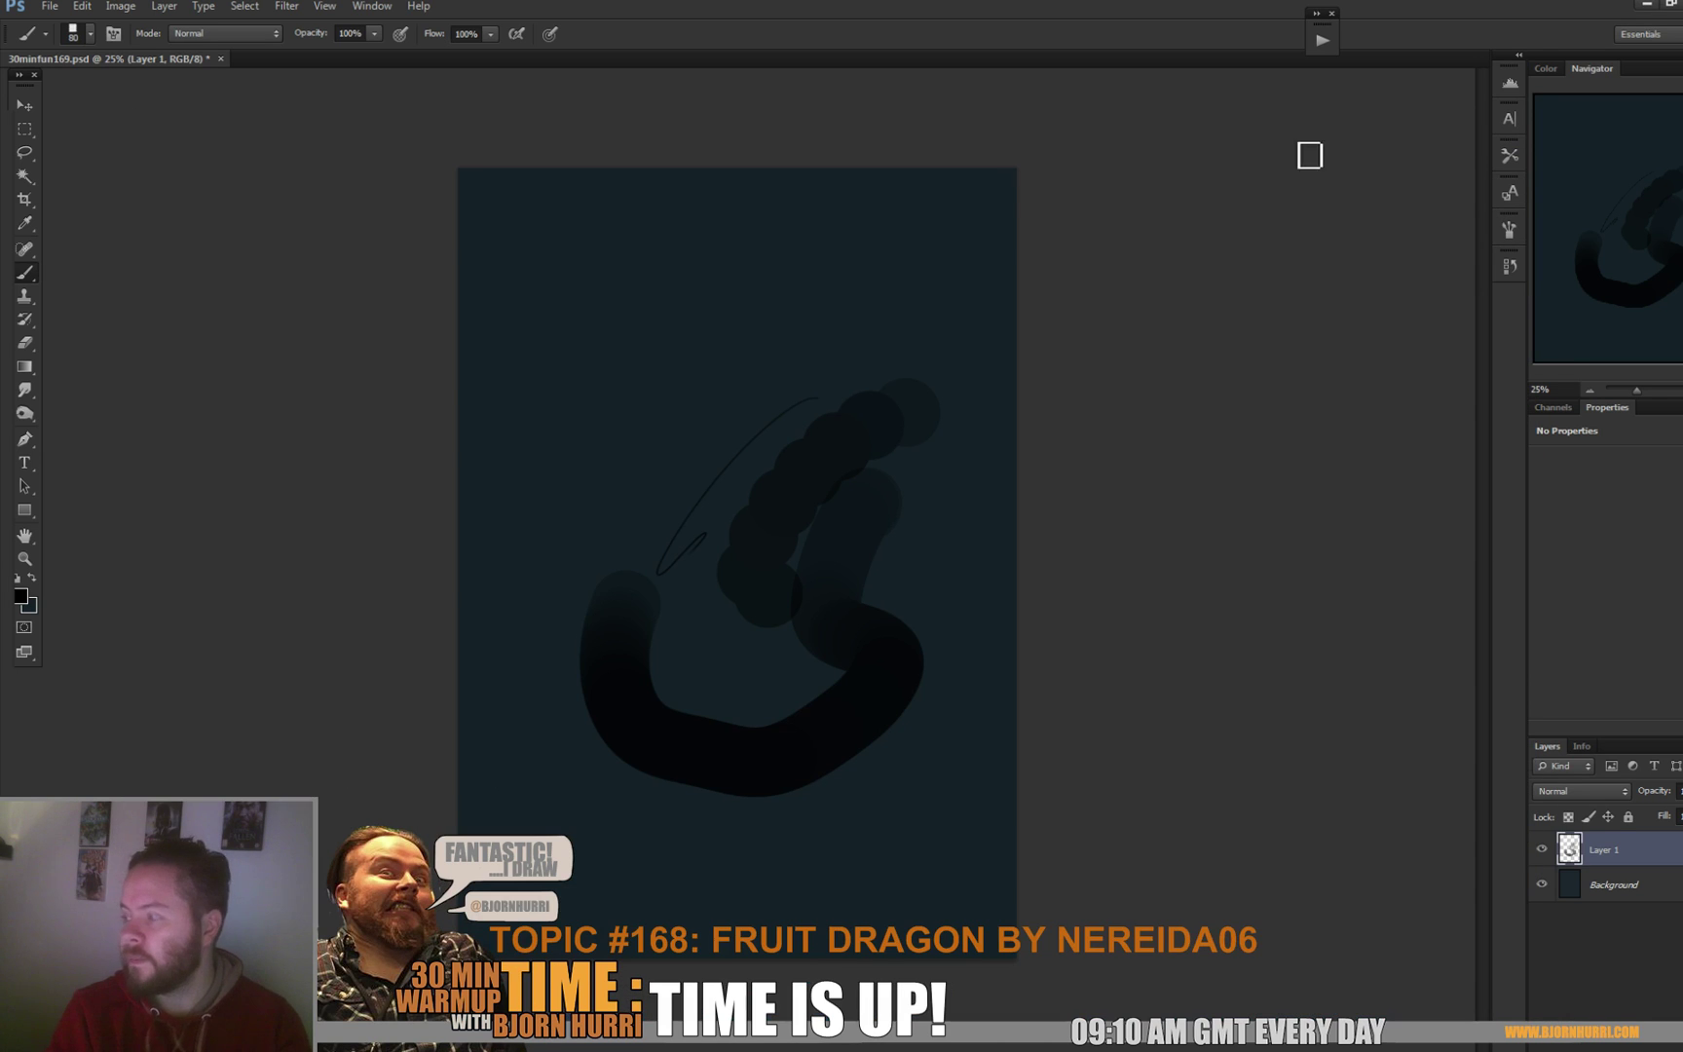
click(1470, 130)
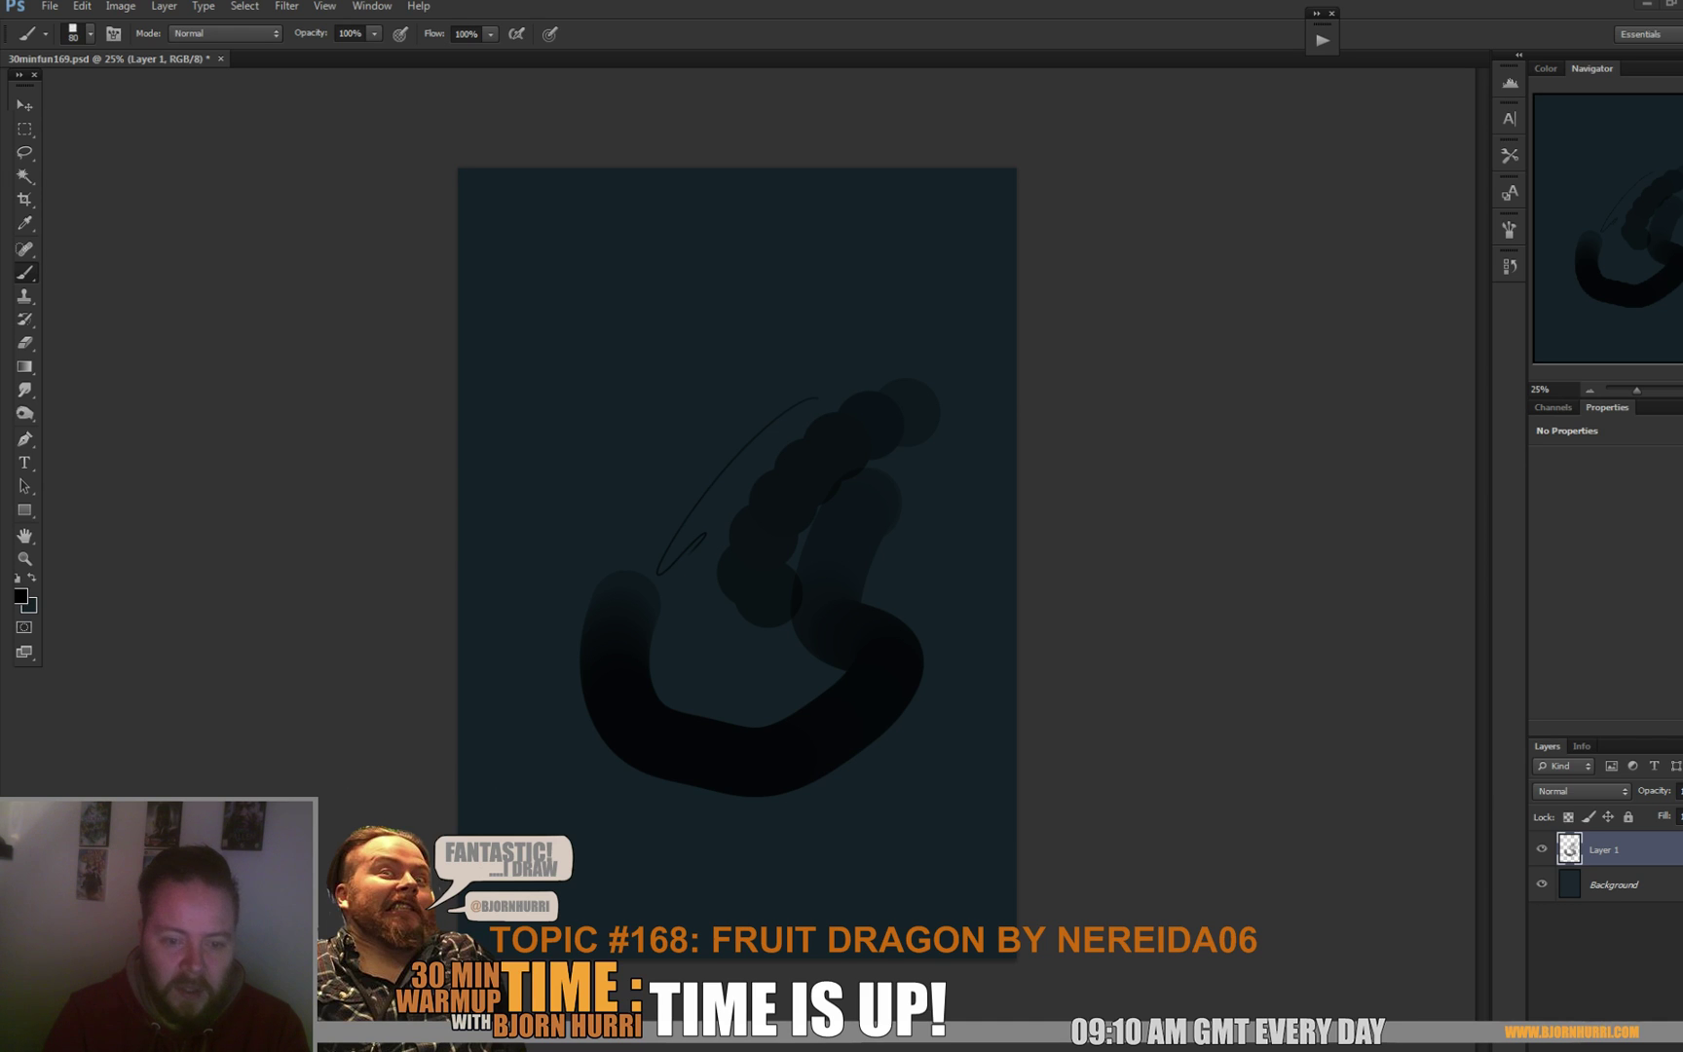
key(alt+Tab)
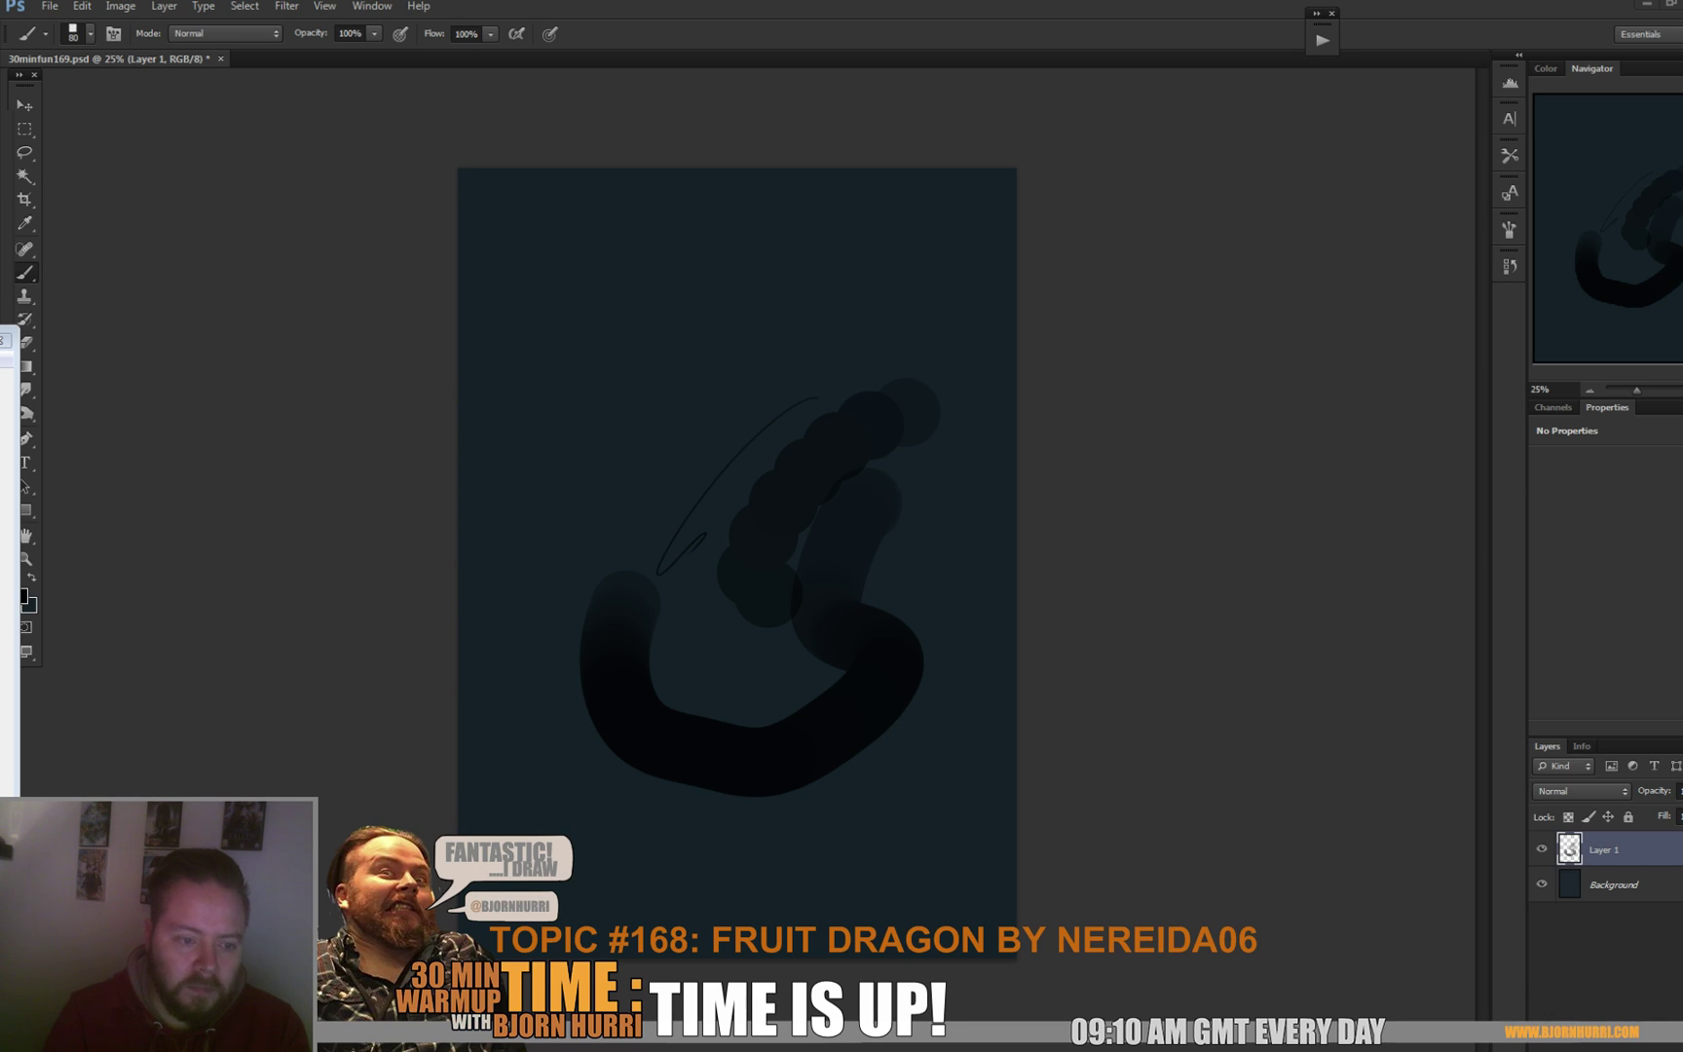
text(STRANGE KEY HOLDER)
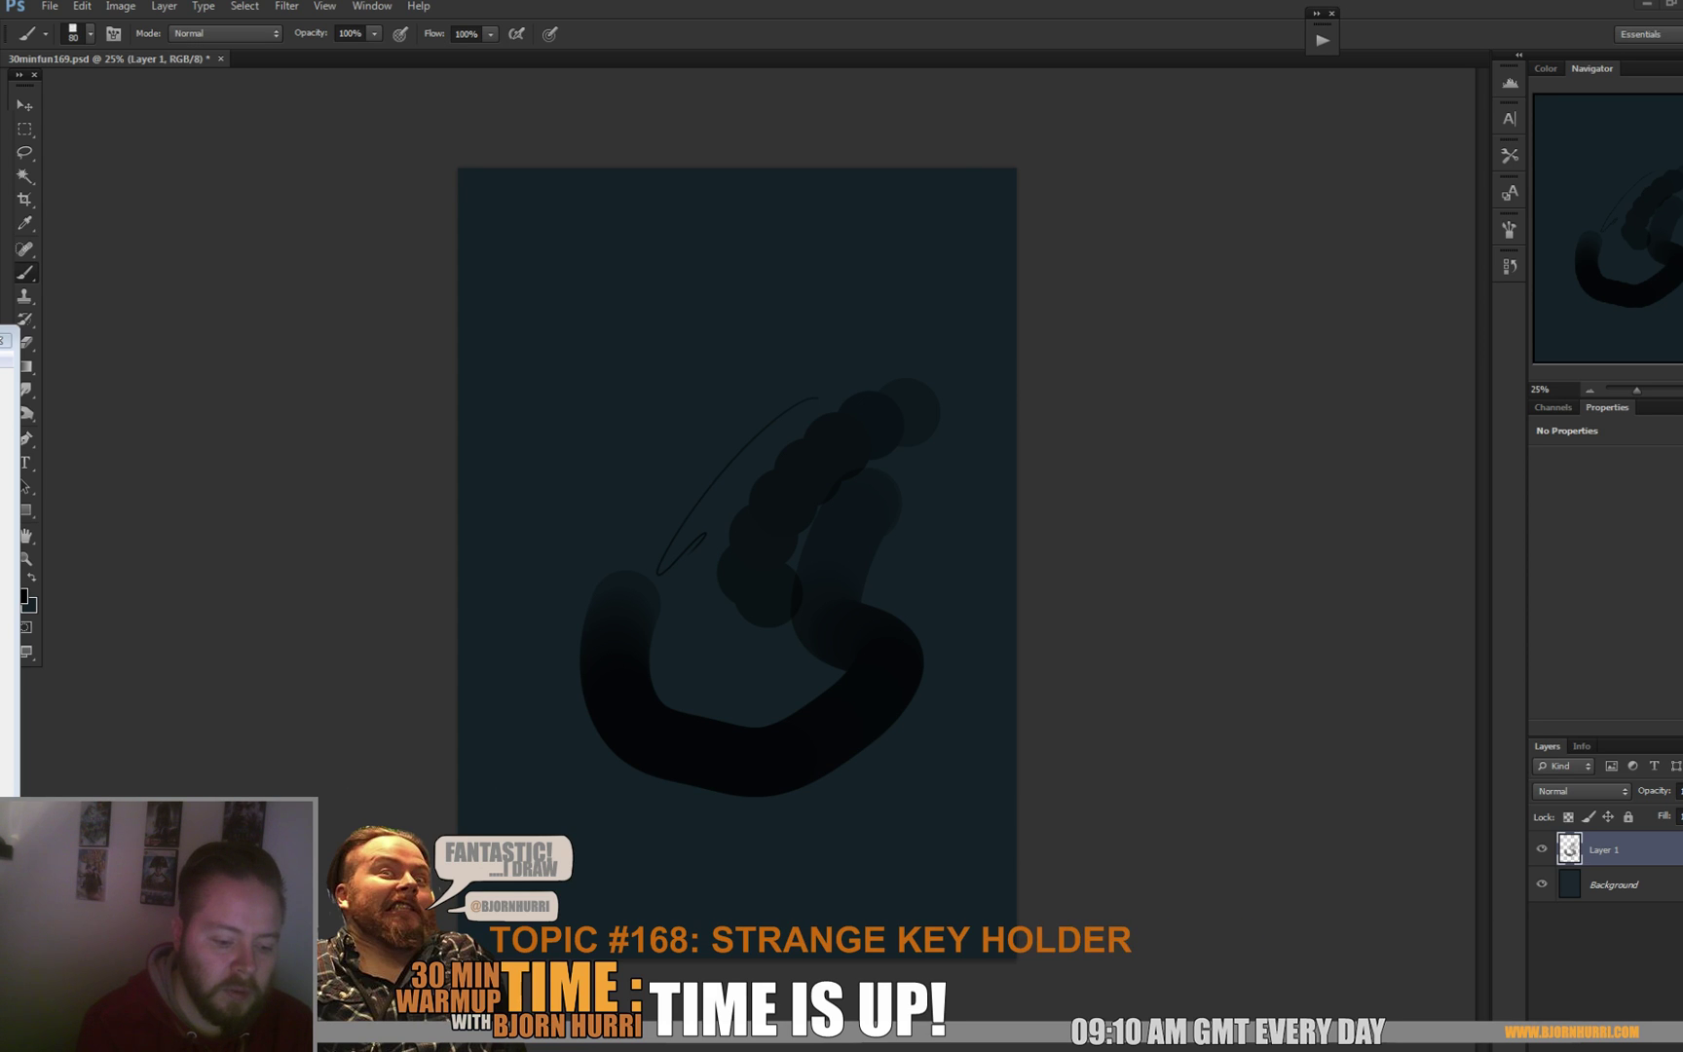
text( BY GREGSIMON_)
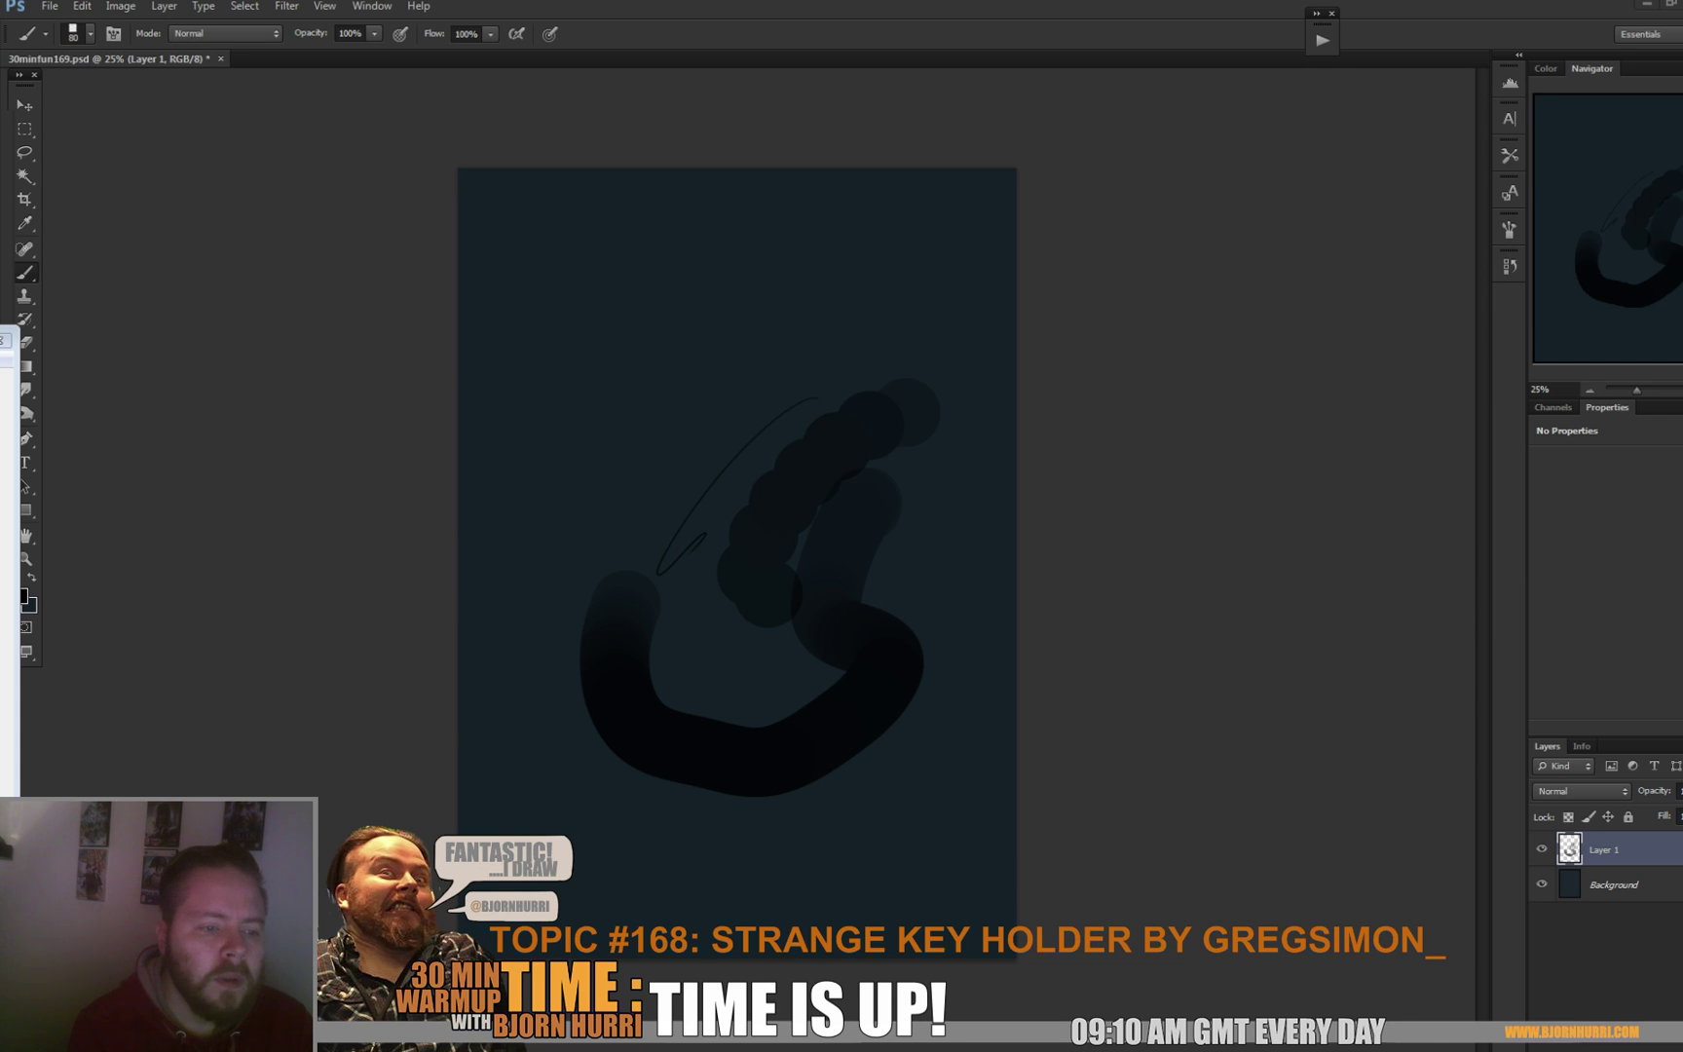
text(ART)
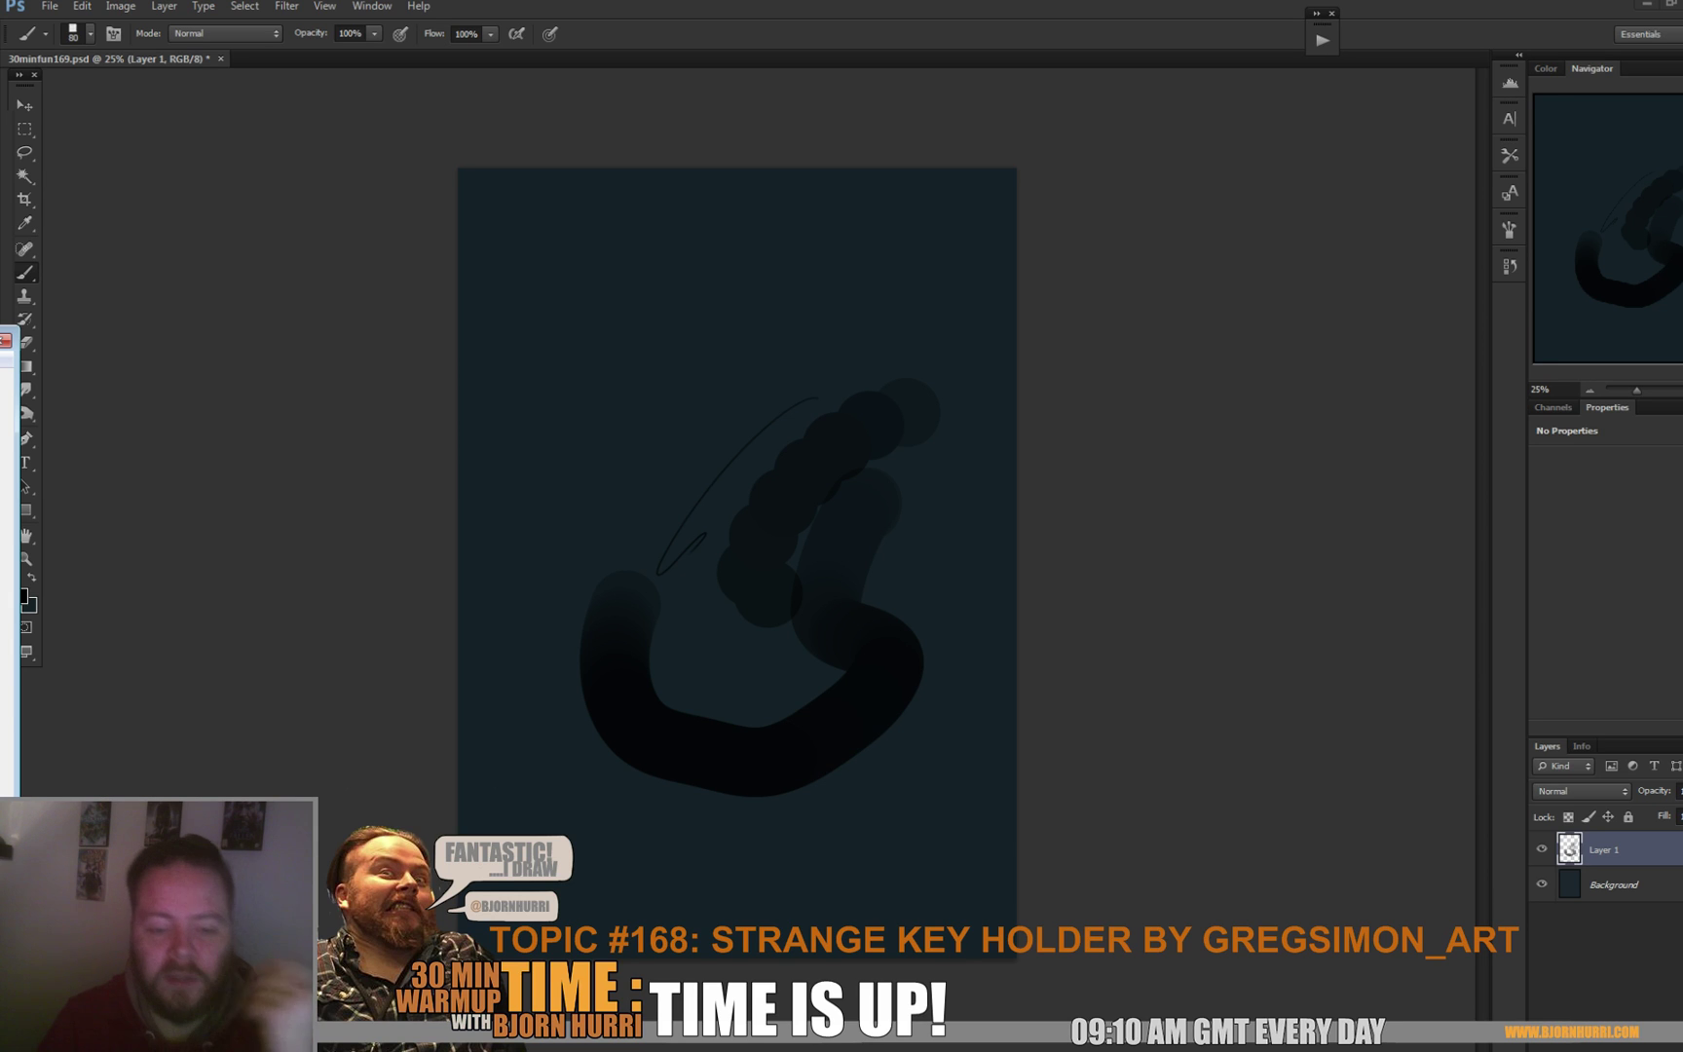
click(1542, 850)
Rotate the canvas 90° into landscape orientation.
click(1617, 885)
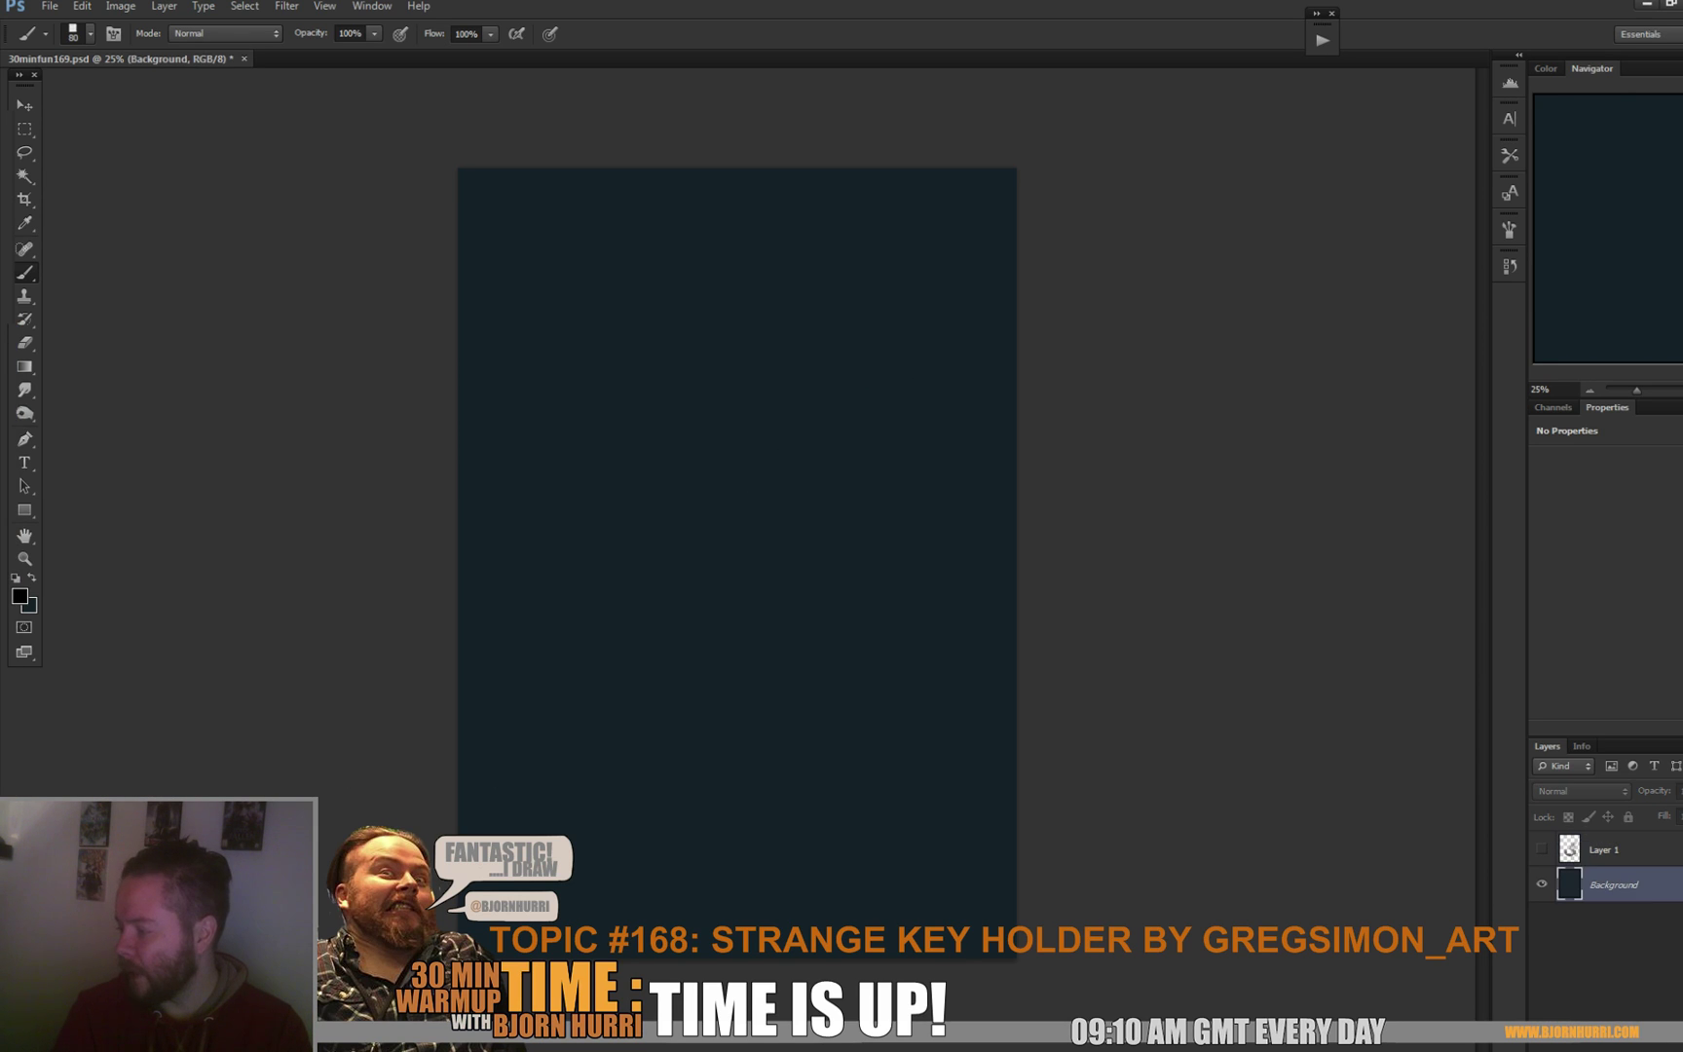
click(141, 8)
mouse_move(292, 171)
click(371, 185)
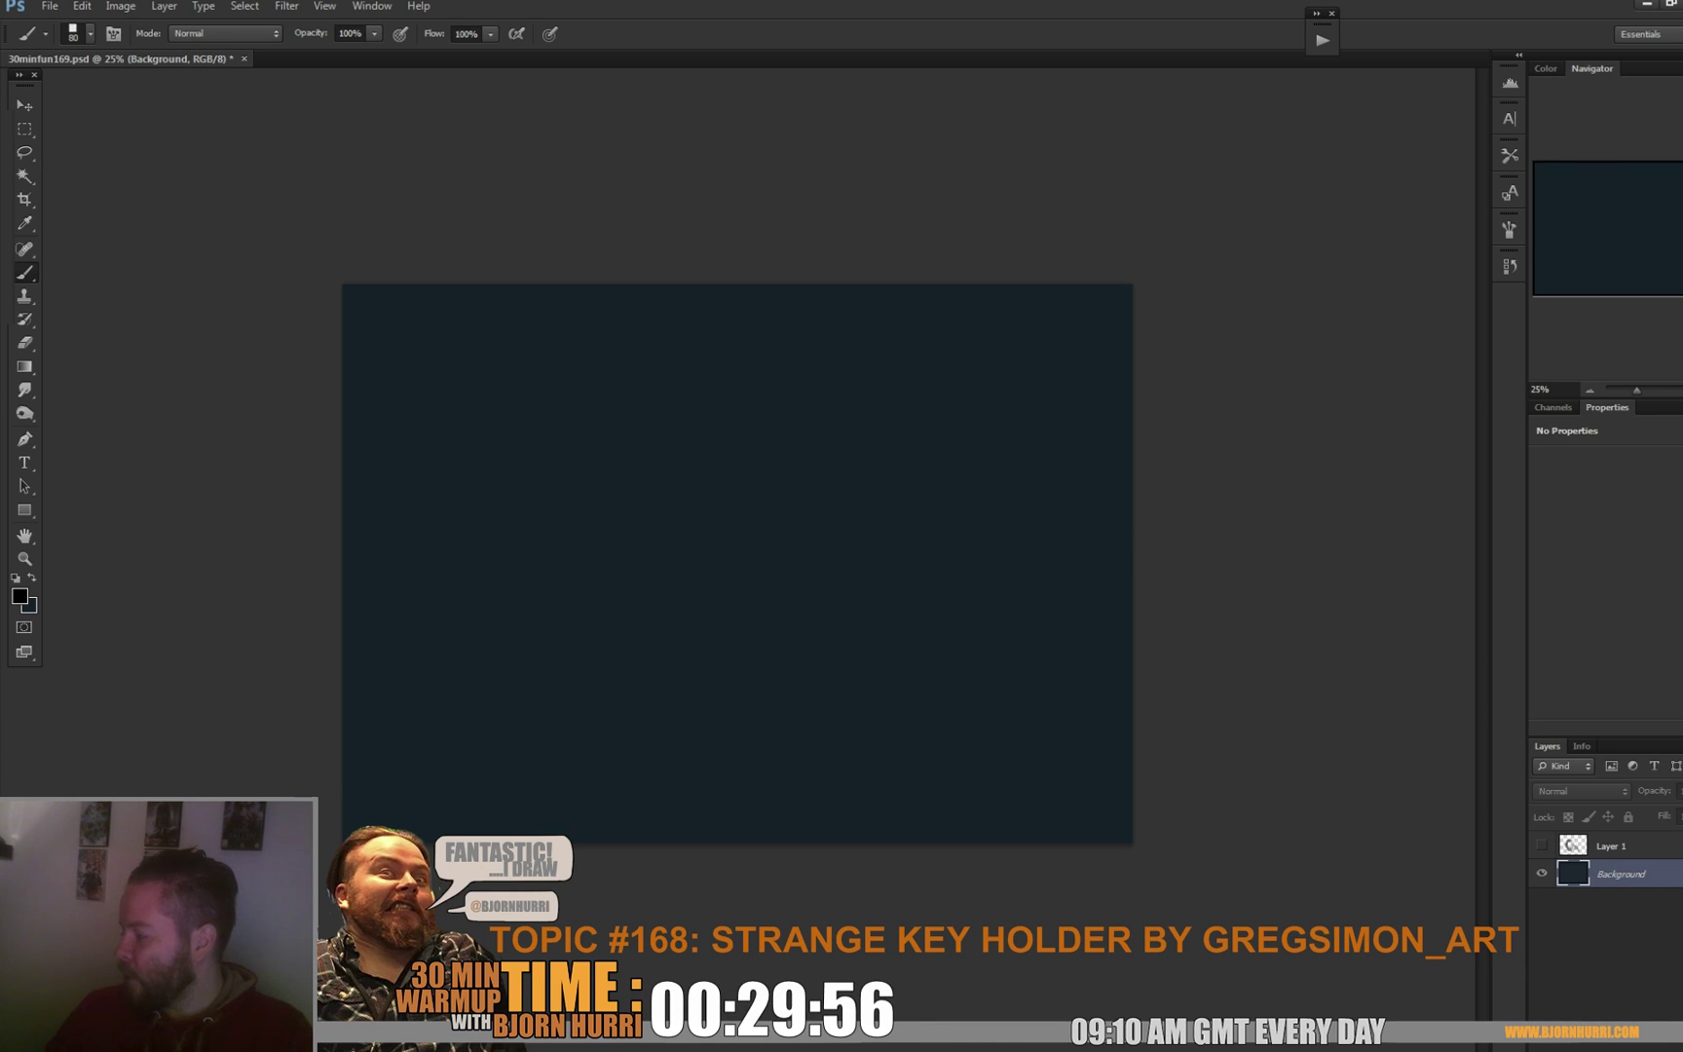
Add a new empty layer and pick the 600 px textured brush preset.
click(1644, 1034)
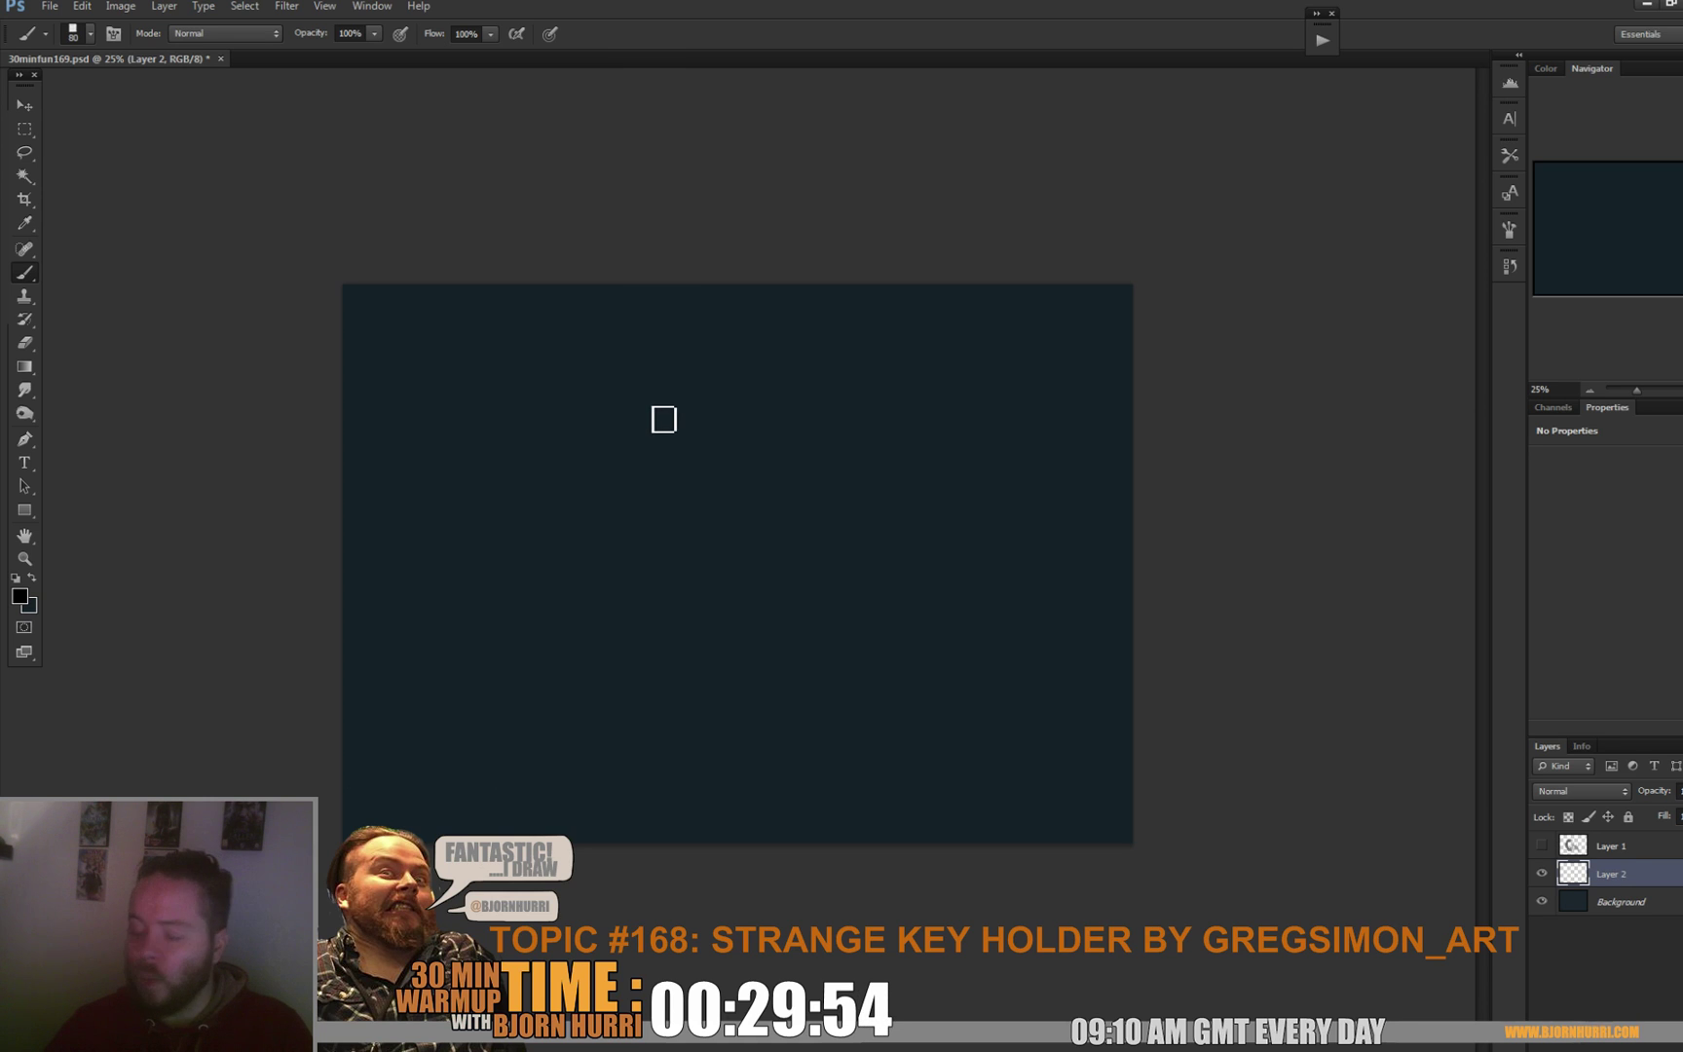
right_click(632, 458)
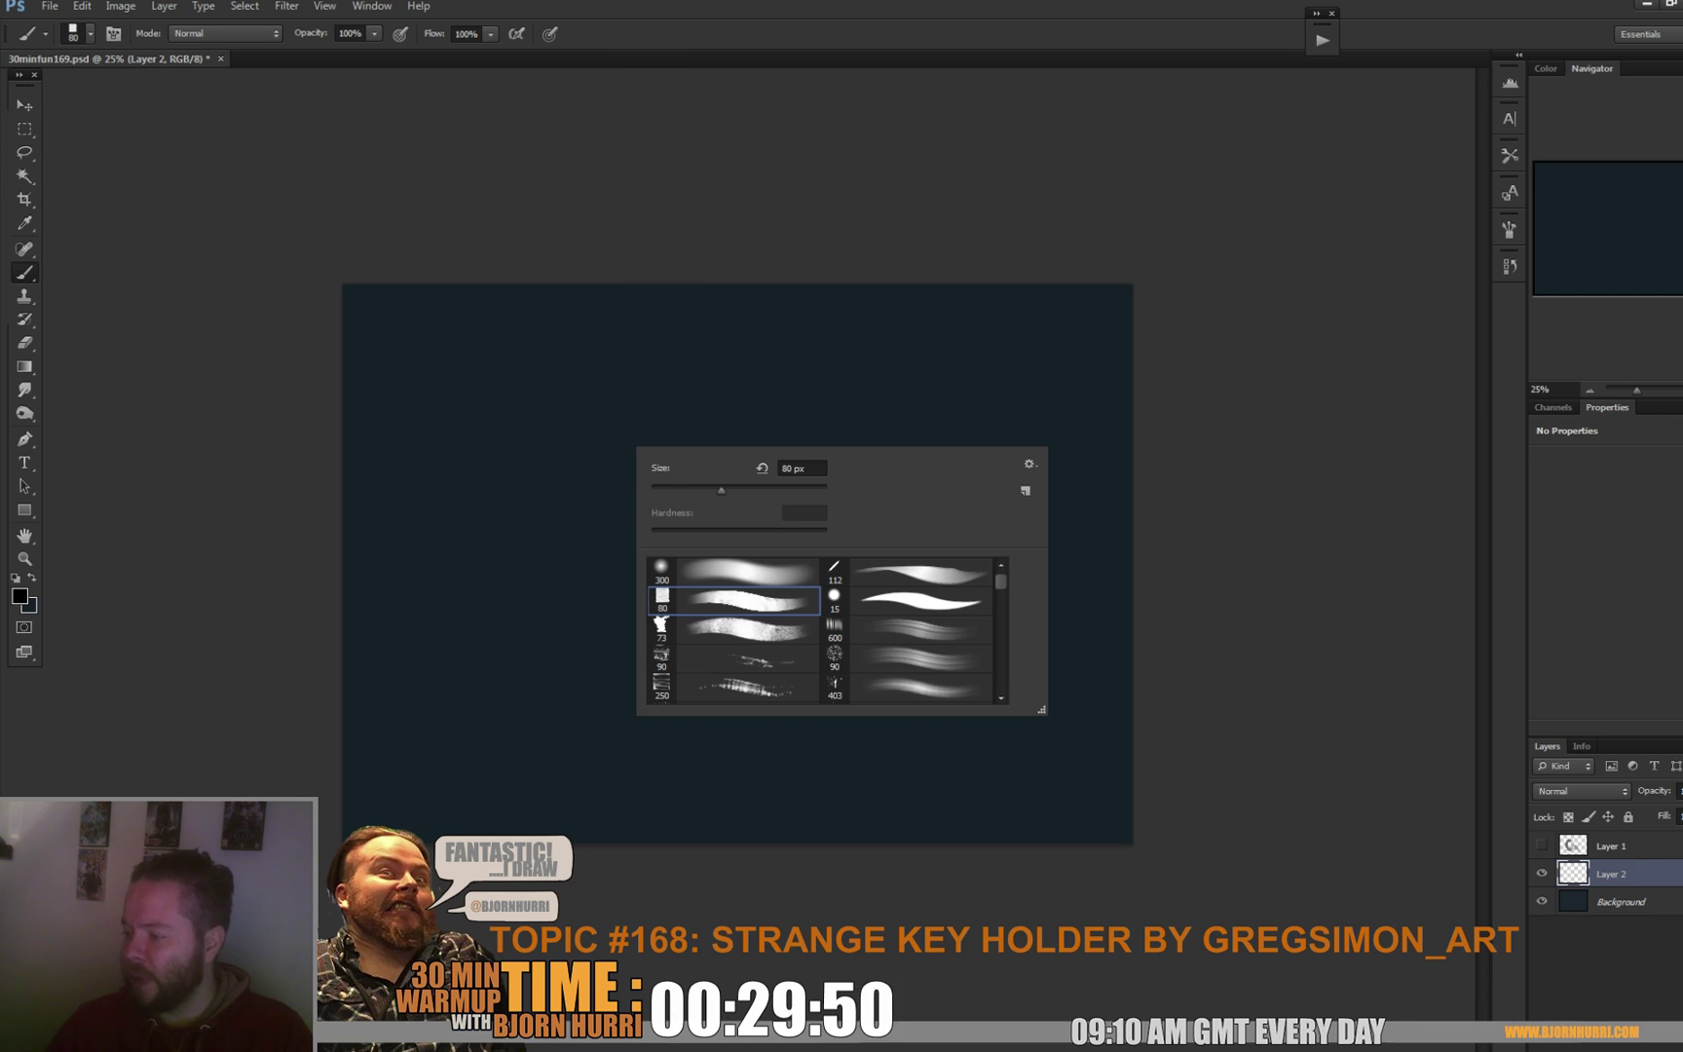
click(905, 629)
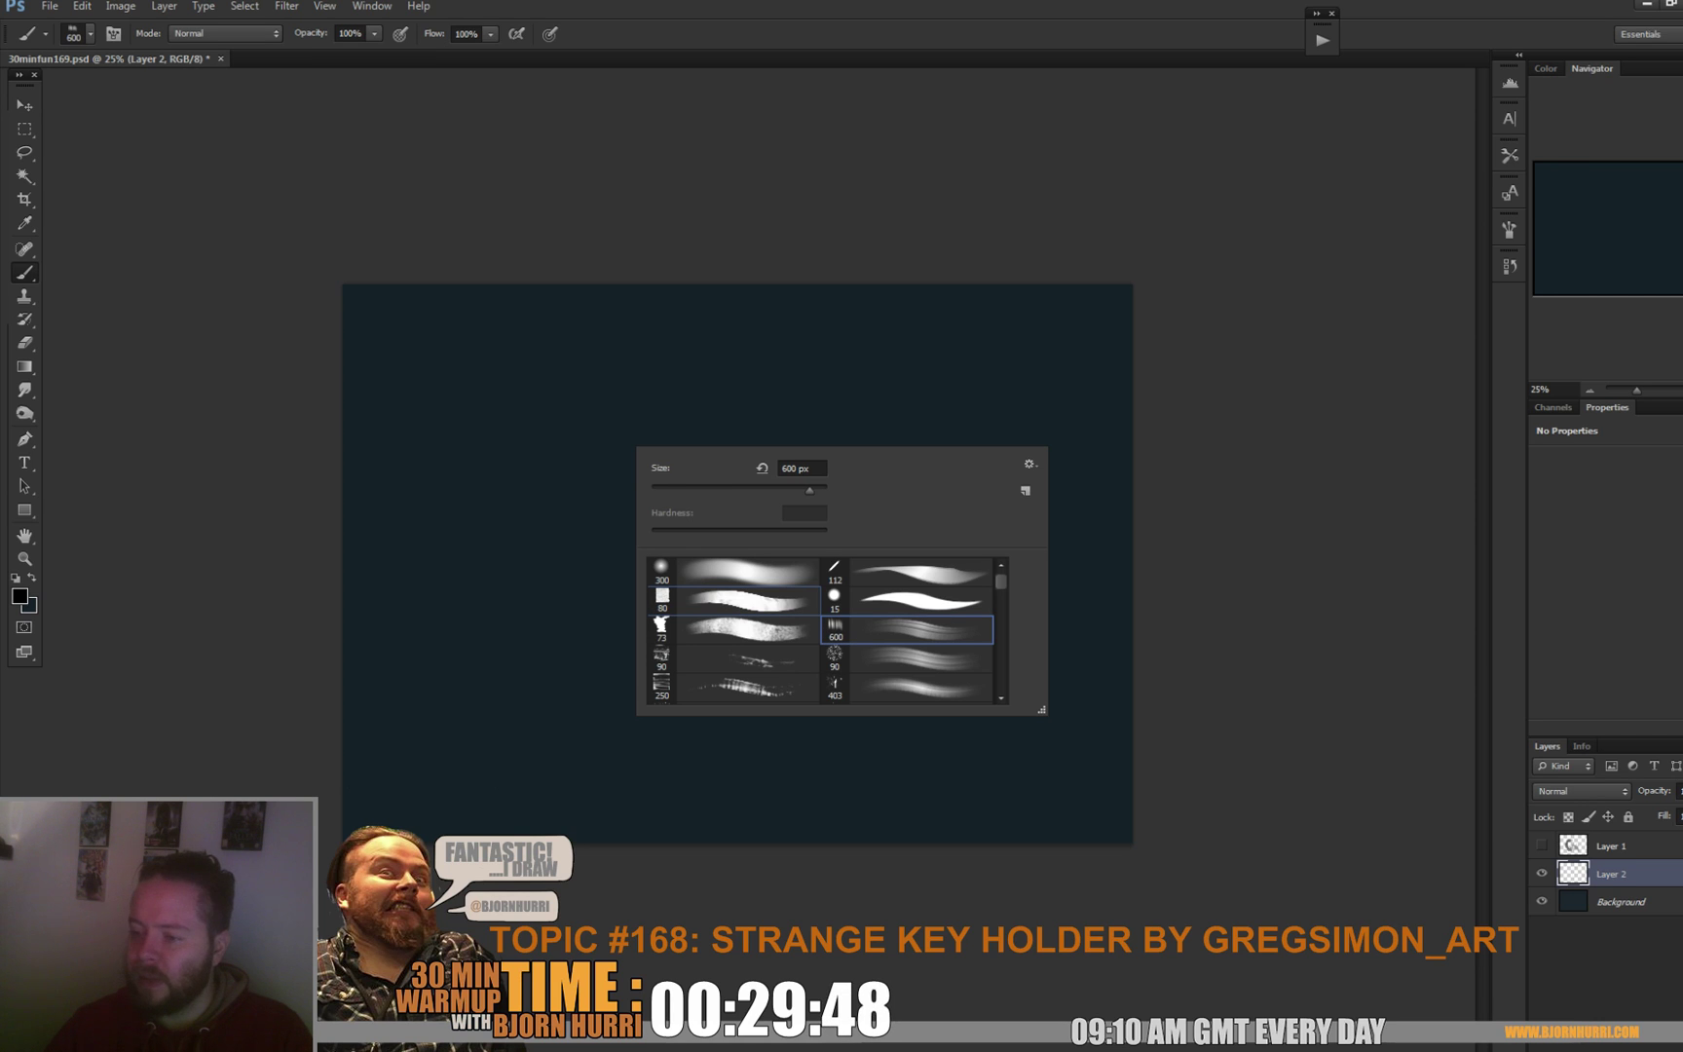
Set the foreground colour to light gold #e6bf6c and shrink the brush to about 91 px.
click(20, 596)
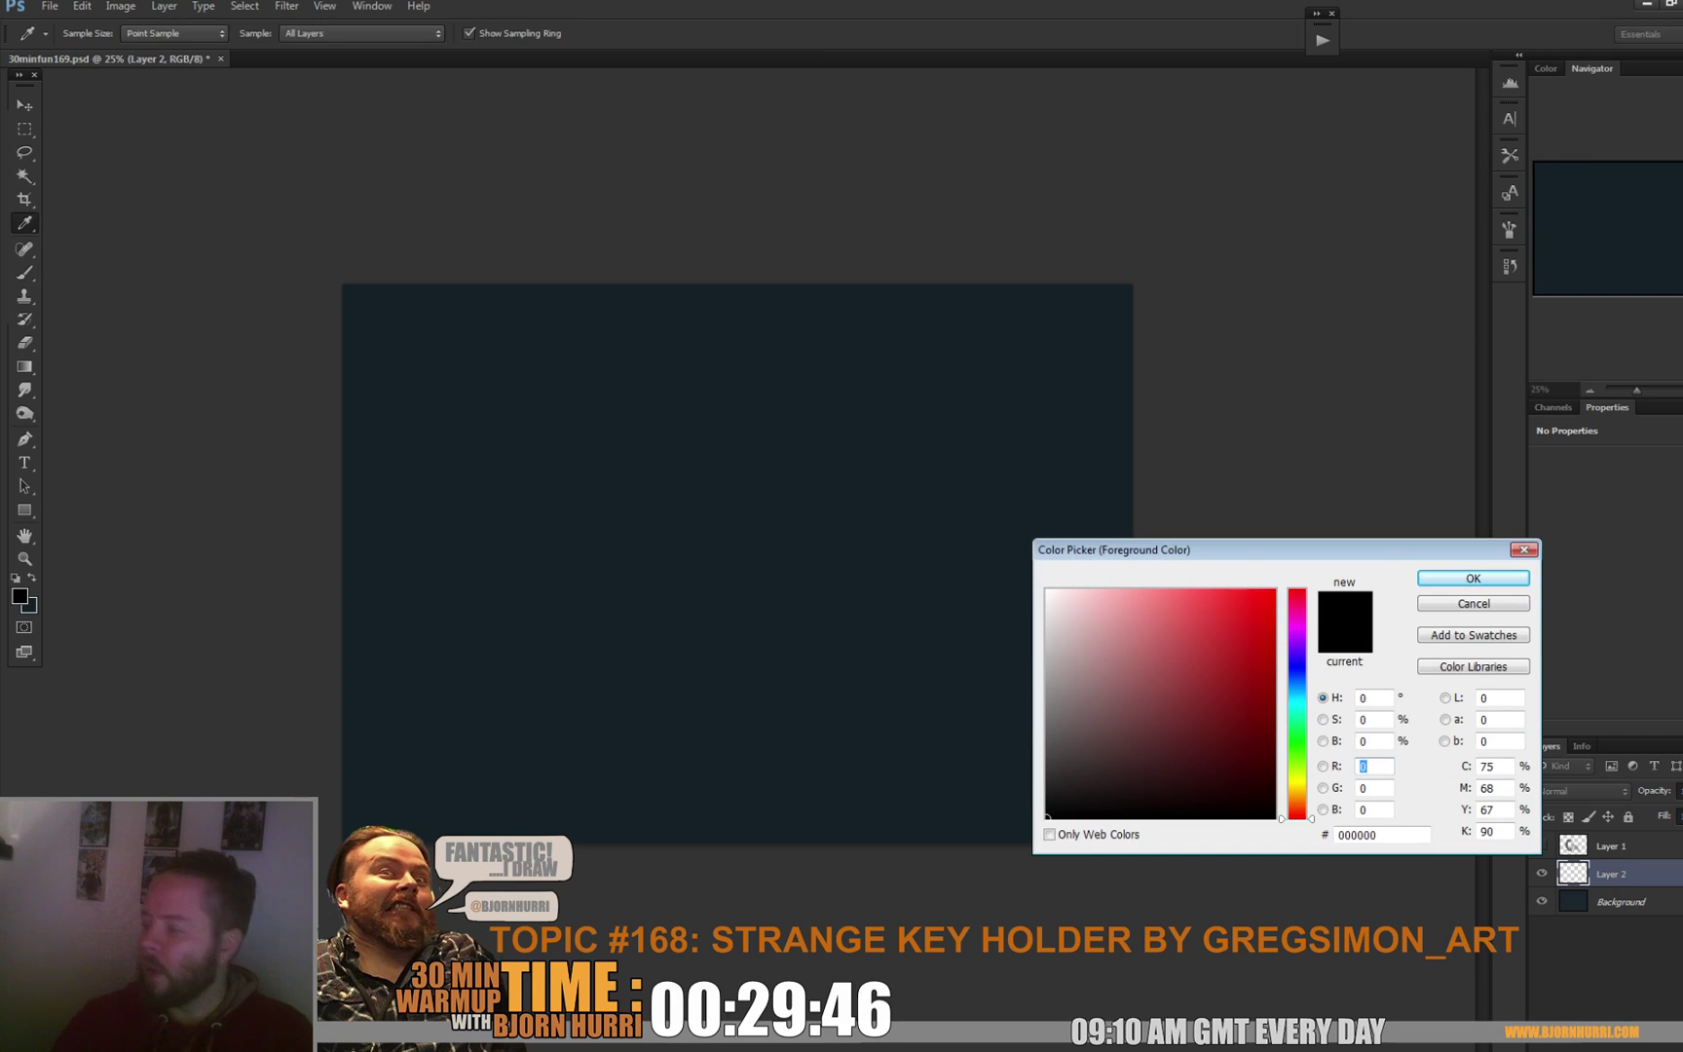
click(1297, 792)
click(1153, 612)
click(1166, 611)
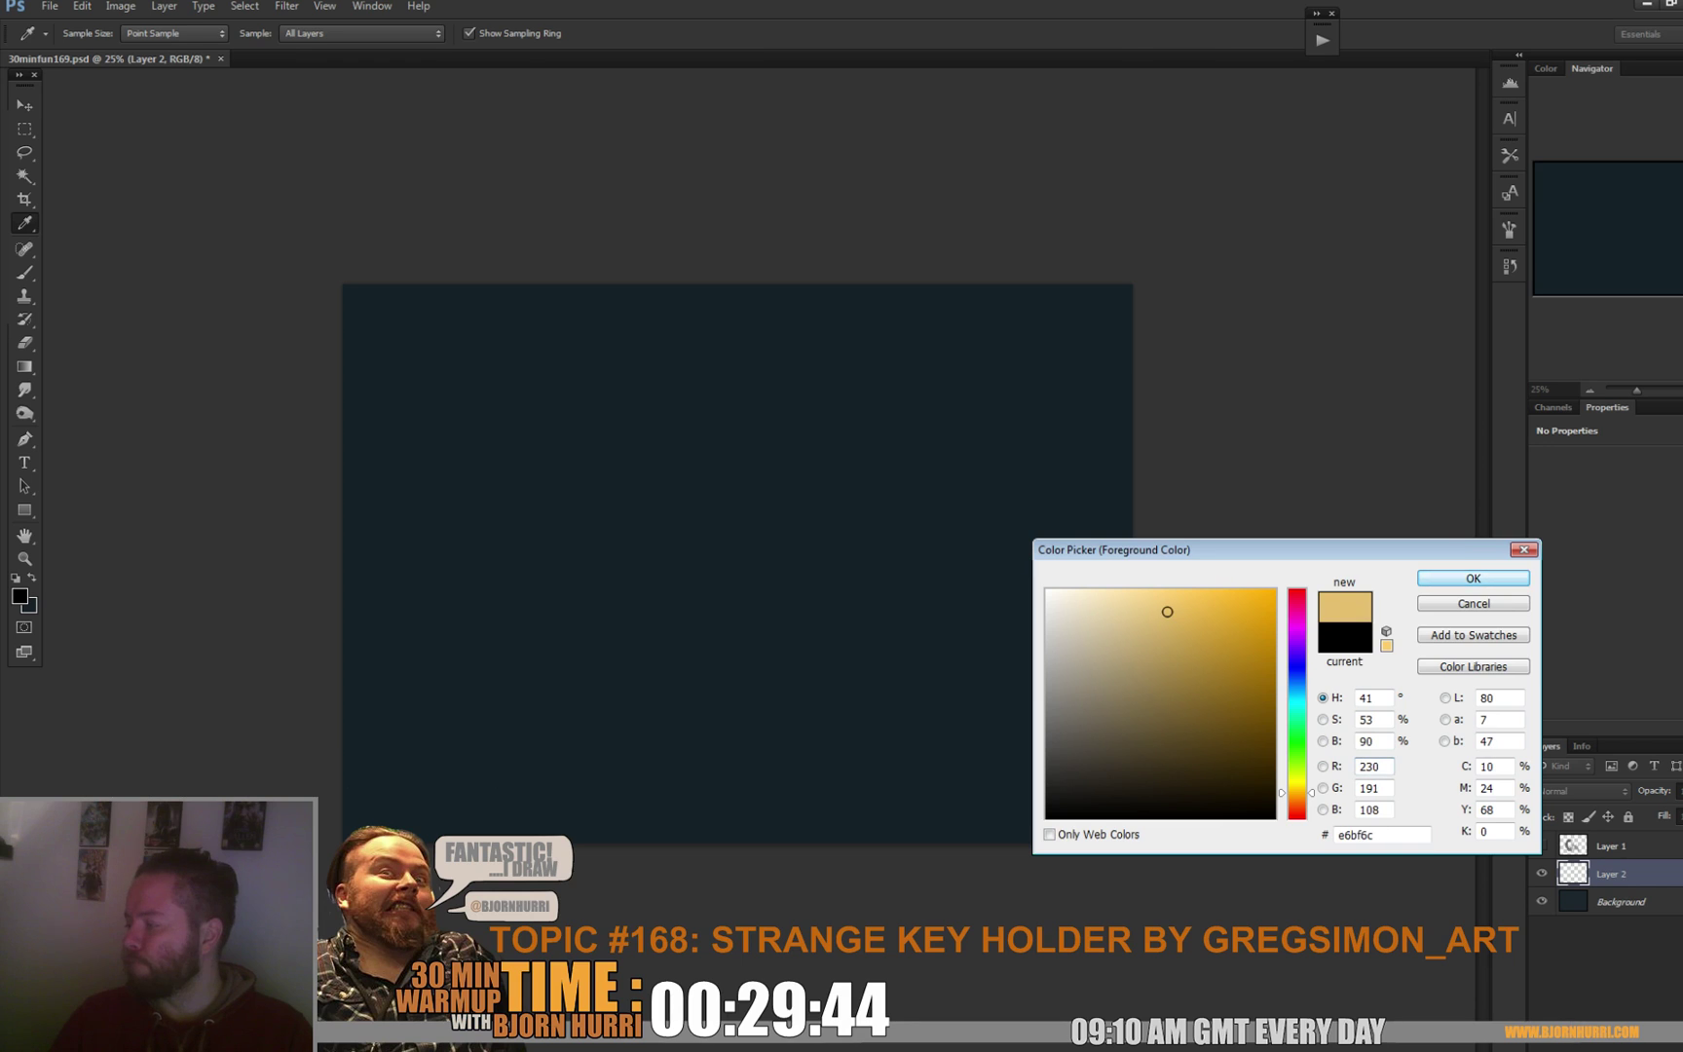
key(Return)
right_click(764, 444)
click(870, 495)
Sketch loose gold curves and marks across the left, centre and right of the canvas.
mouse_move(612, 441)
mouse_down()
mouse_move(670, 372)
mouse_move(740, 380)
mouse_move(789, 338)
mouse_move(906, 368)
mouse_up()
mouse_move(951, 455)
mouse_down()
mouse_move(983, 480)
mouse_move(960, 620)
mouse_move(1095, 588)
mouse_move(1052, 523)
mouse_move(1124, 591)
mouse_move(1047, 537)
mouse_move(1102, 700)
mouse_up()
drag(637, 391, 631, 455)
mouse_move(719, 569)
mouse_down()
mouse_move(580, 433)
mouse_move(441, 433)
mouse_up()
drag(645, 364, 438, 436)
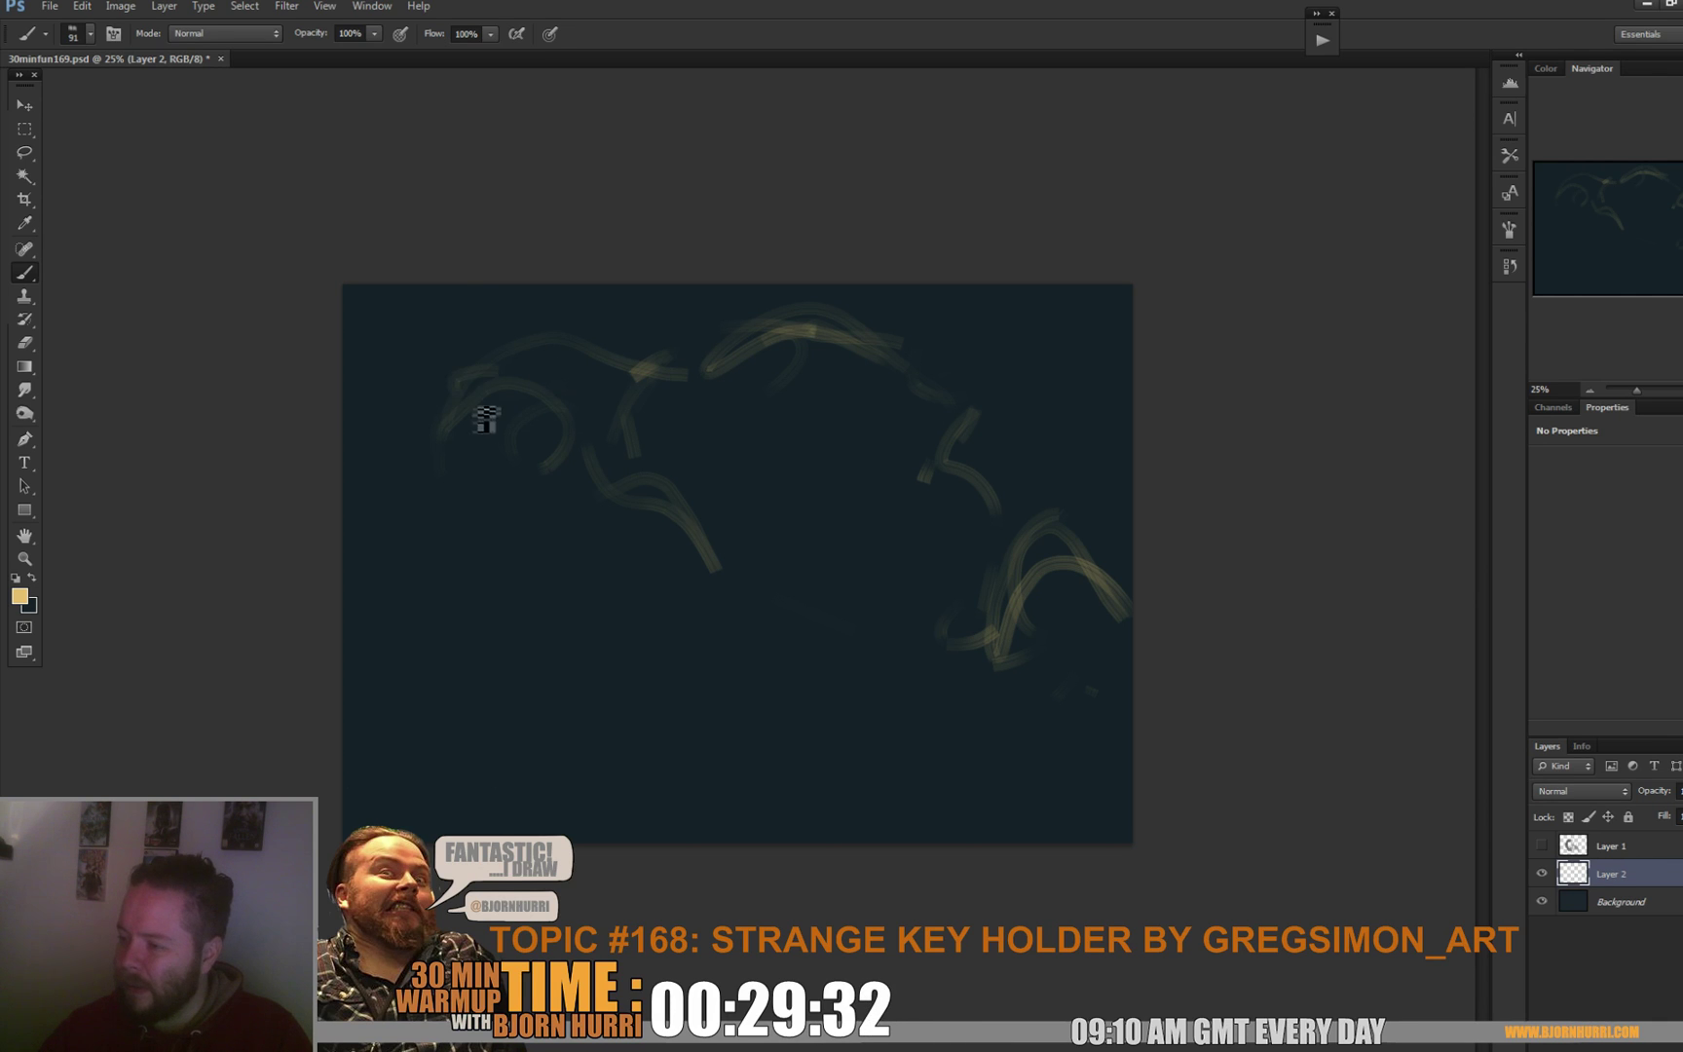
mouse_move(466, 481)
mouse_down()
mouse_move(485, 485)
mouse_move(477, 633)
mouse_up()
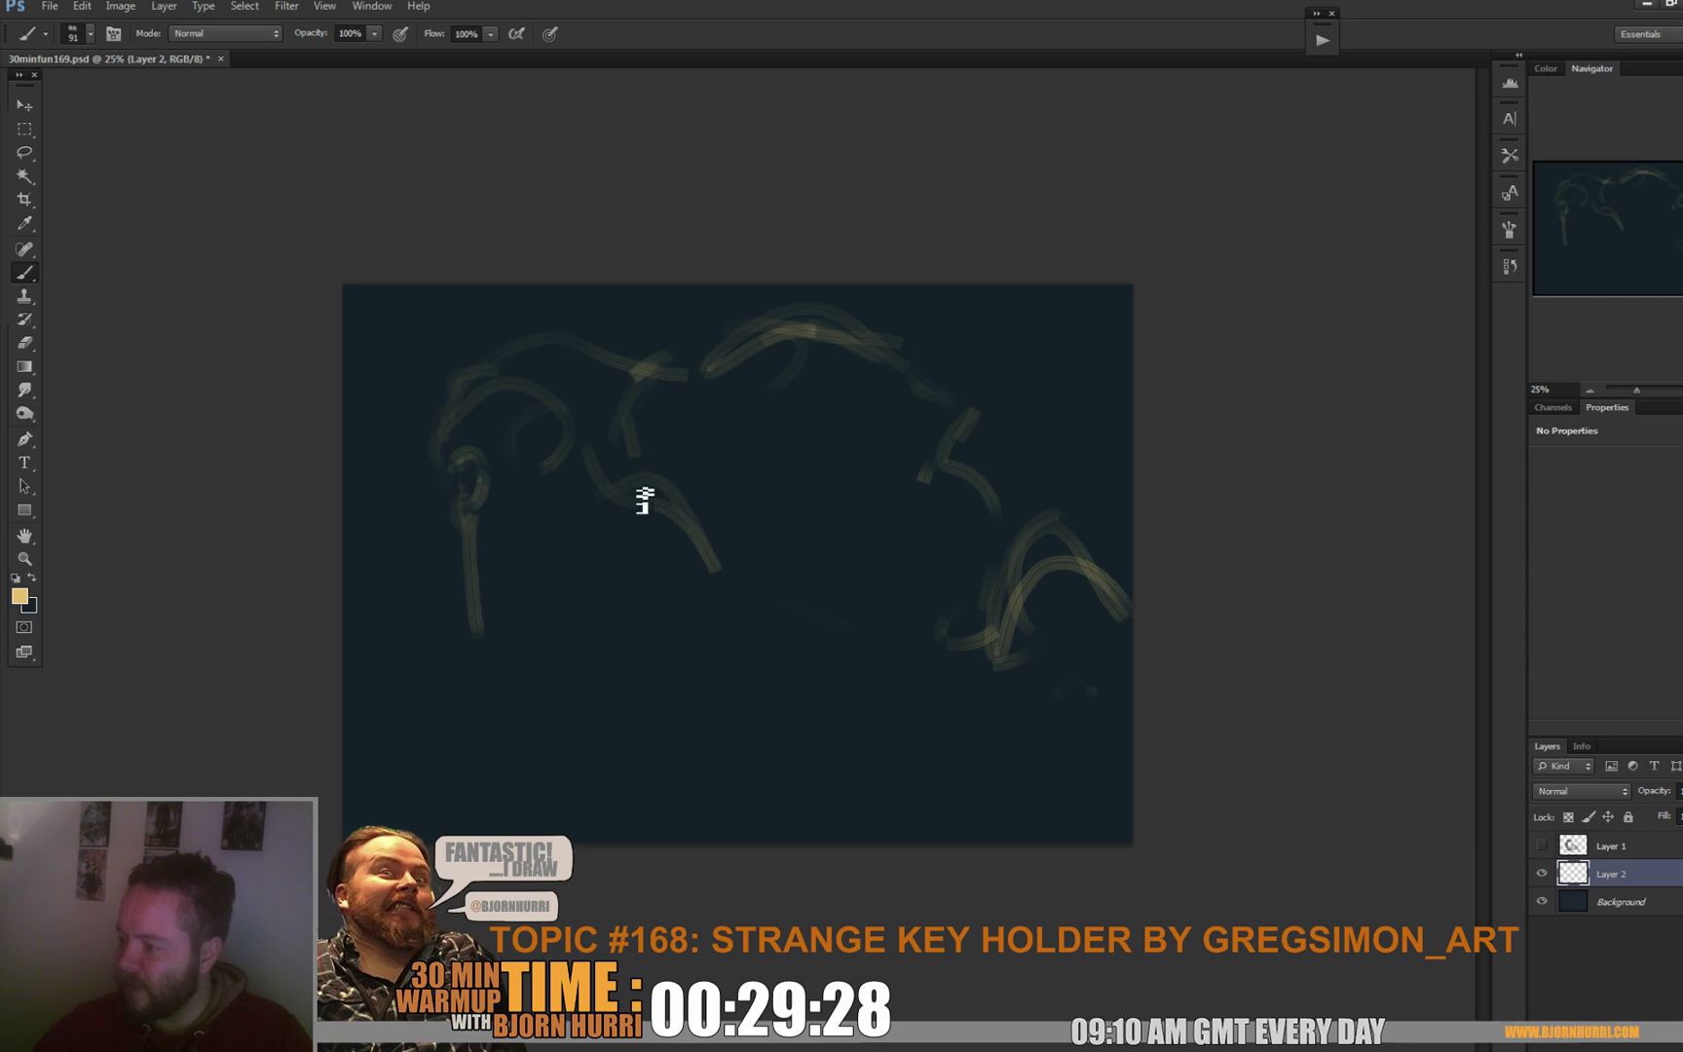
mouse_move(910, 345)
mouse_down()
mouse_move(1089, 403)
mouse_move(1063, 582)
mouse_up()
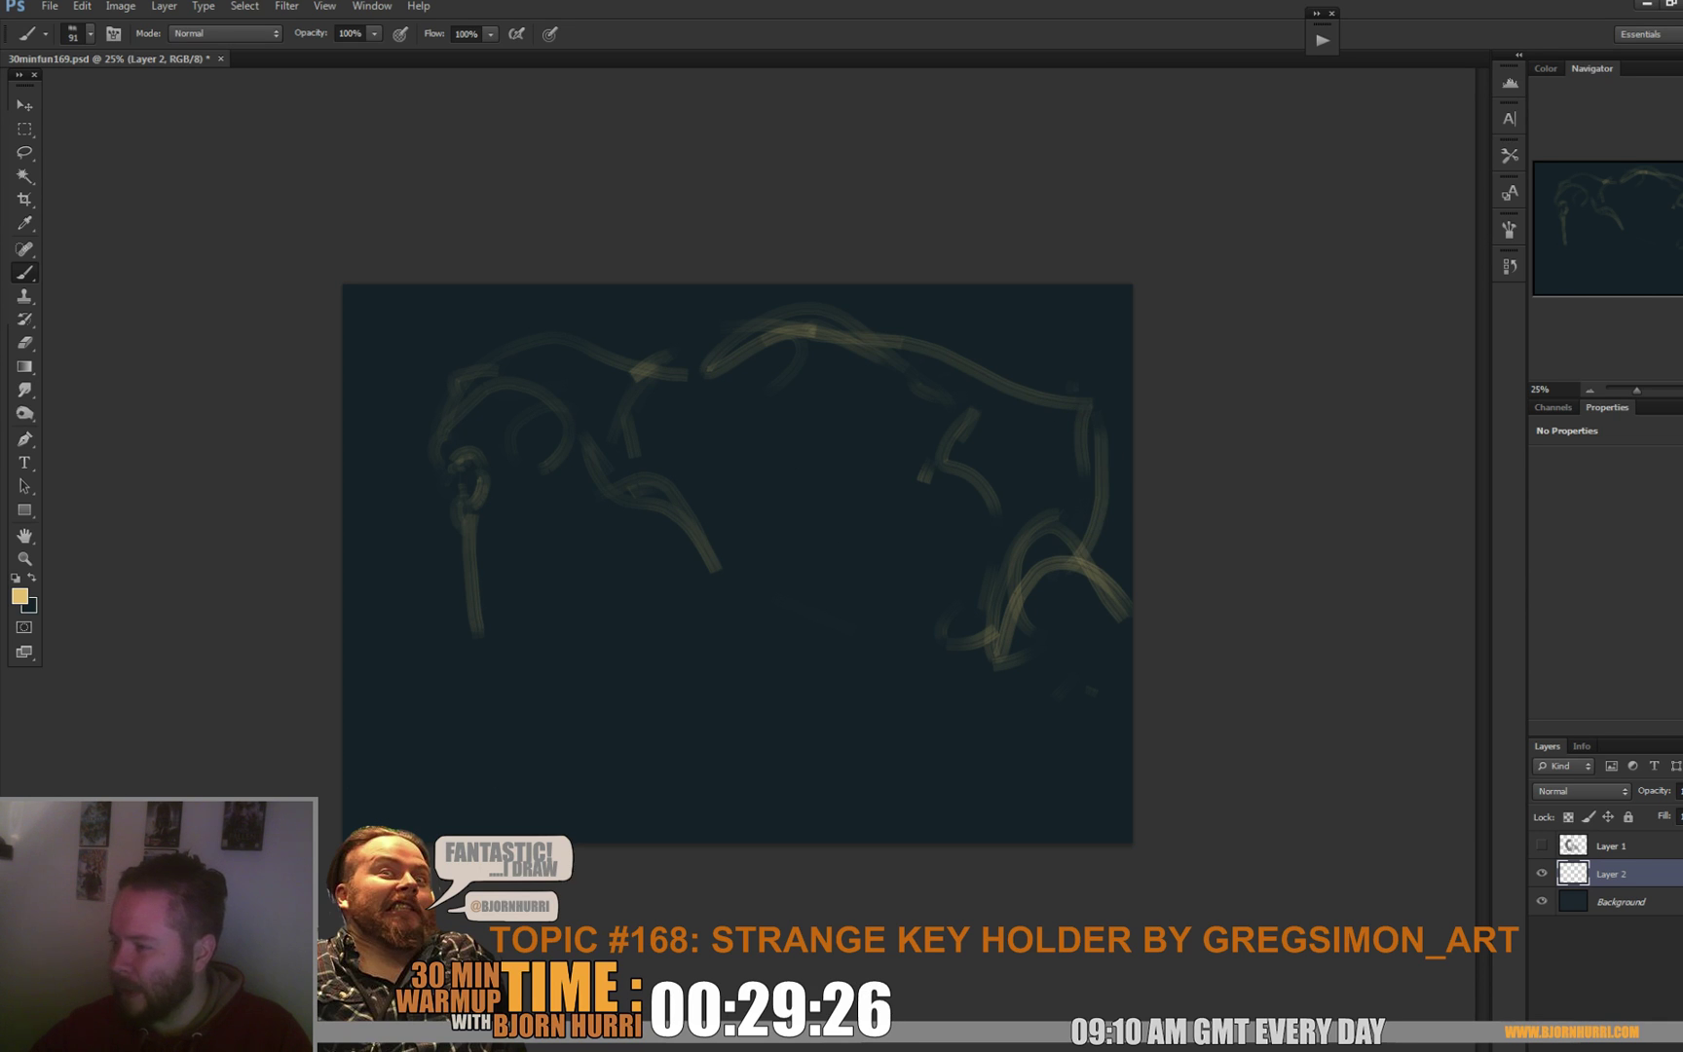
mouse_move(847, 502)
mouse_down()
mouse_move(901, 509)
mouse_move(849, 507)
mouse_up()
drag(675, 534, 698, 544)
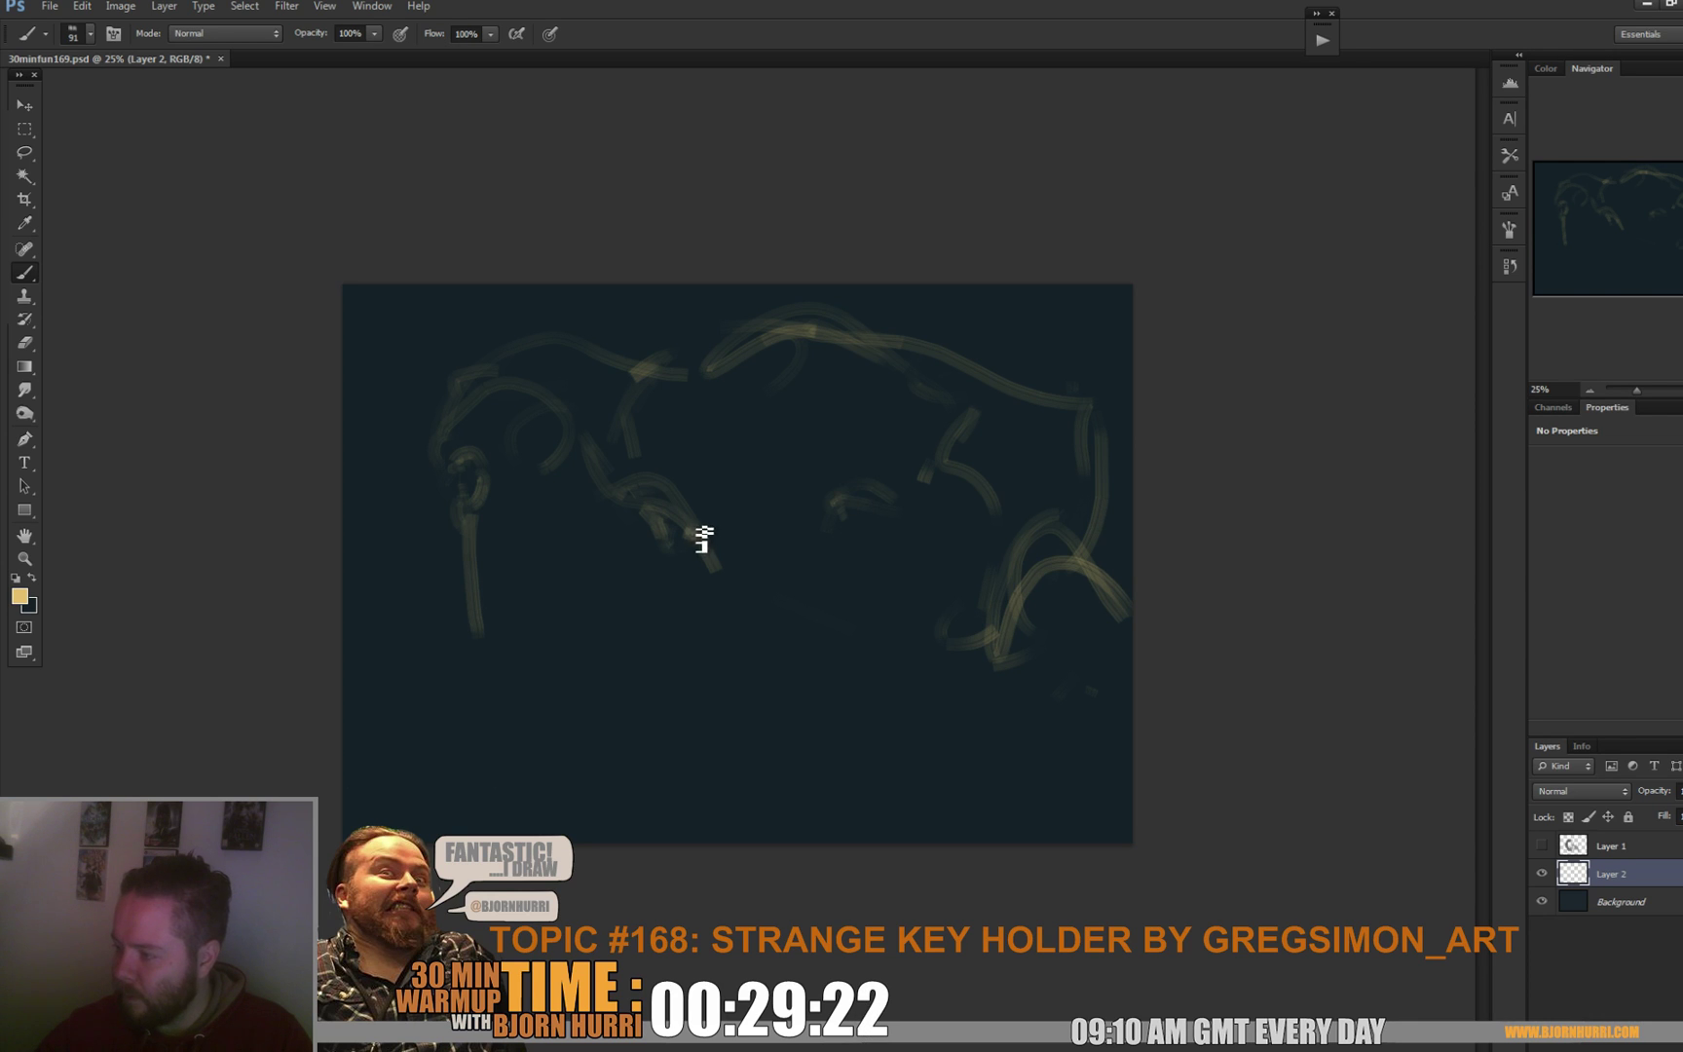
drag(801, 534, 803, 500)
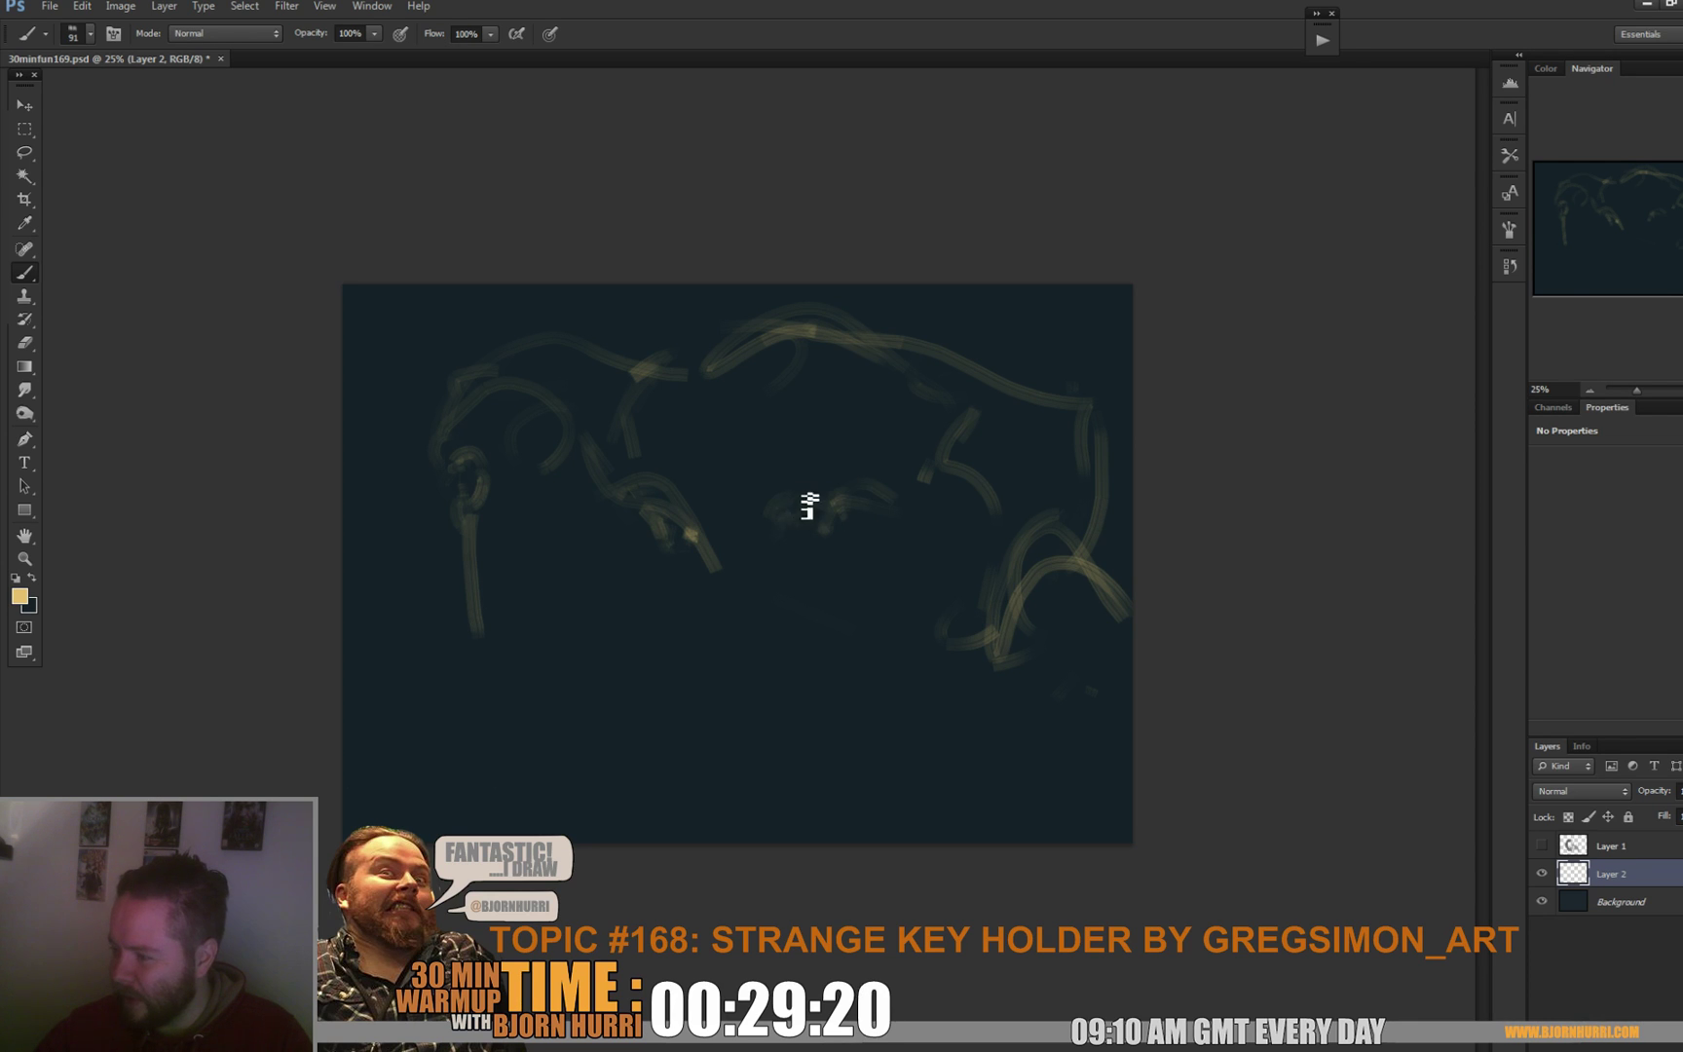
drag(668, 576, 774, 557)
mouse_move(639, 702)
mouse_down()
mouse_move(676, 741)
mouse_move(698, 688)
mouse_up()
mouse_move(431, 397)
mouse_down()
mouse_move(526, 351)
mouse_move(718, 344)
mouse_move(592, 350)
mouse_move(789, 314)
mouse_up()
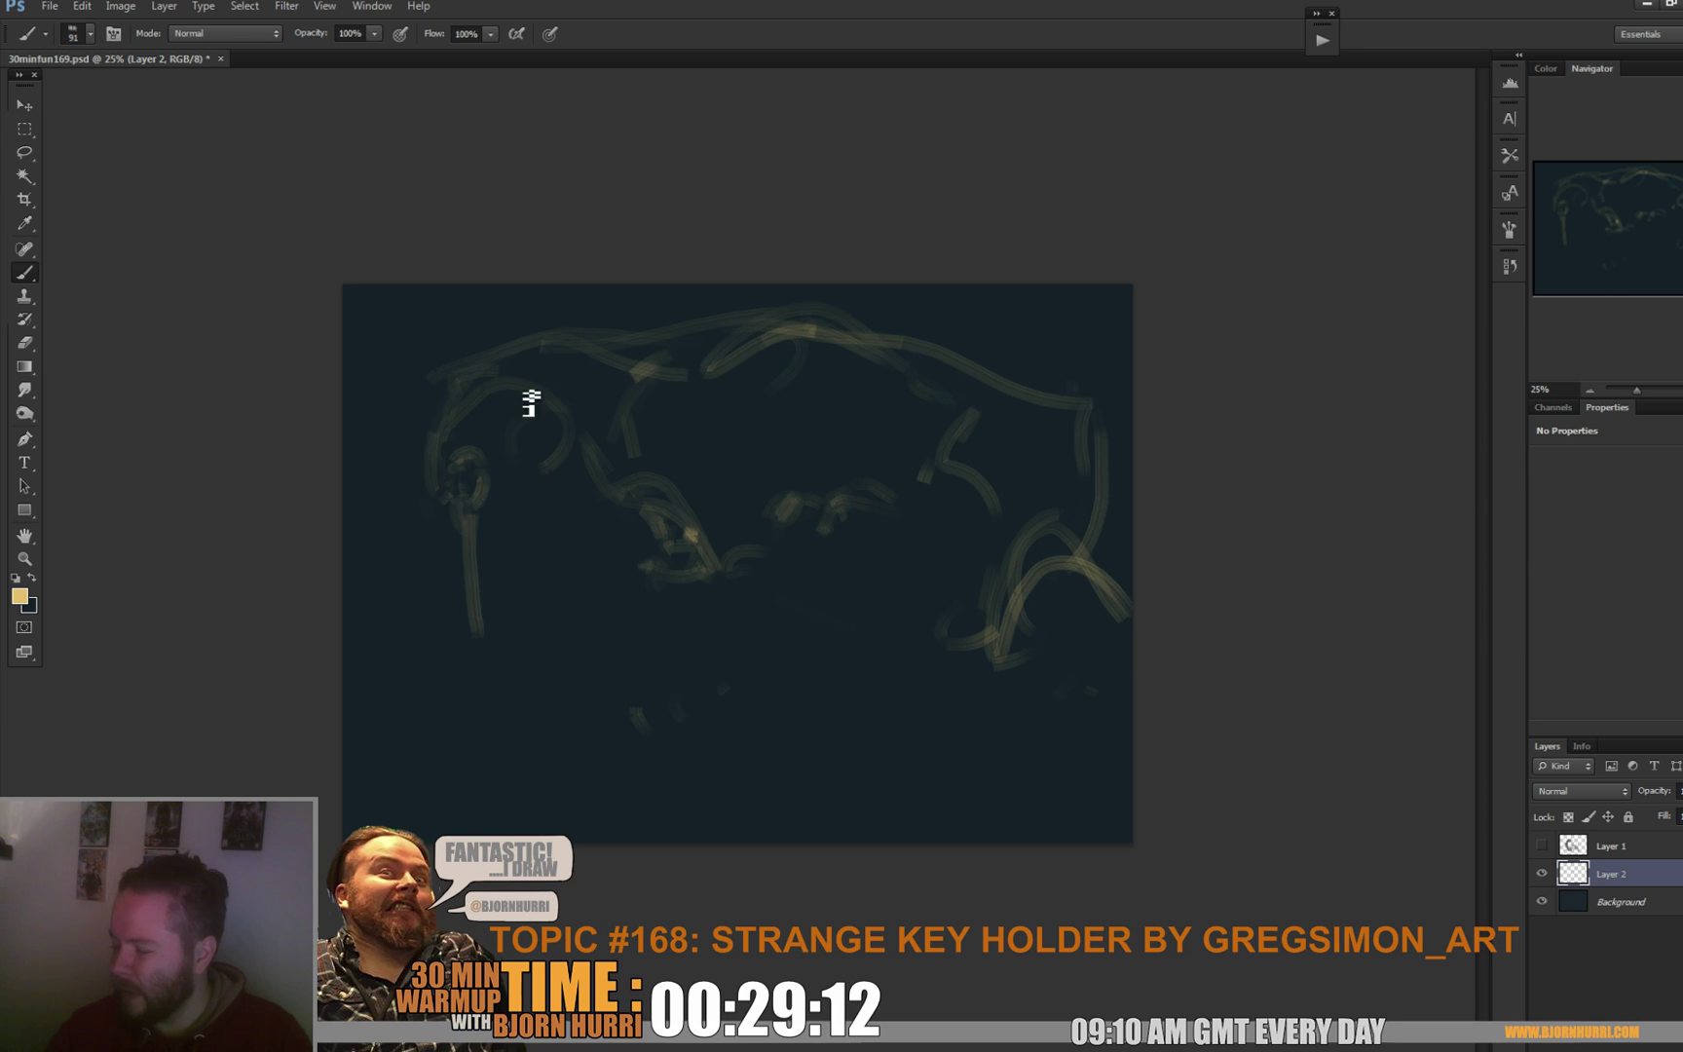
Lasso the left-side strokes, move them down and left, then deselect.
key(l)
mouse_move(439, 308)
mouse_down()
mouse_move(391, 683)
mouse_move(520, 527)
mouse_move(521, 286)
mouse_up()
key(v)
drag(505, 484, 476, 547)
key(ctrl+d)
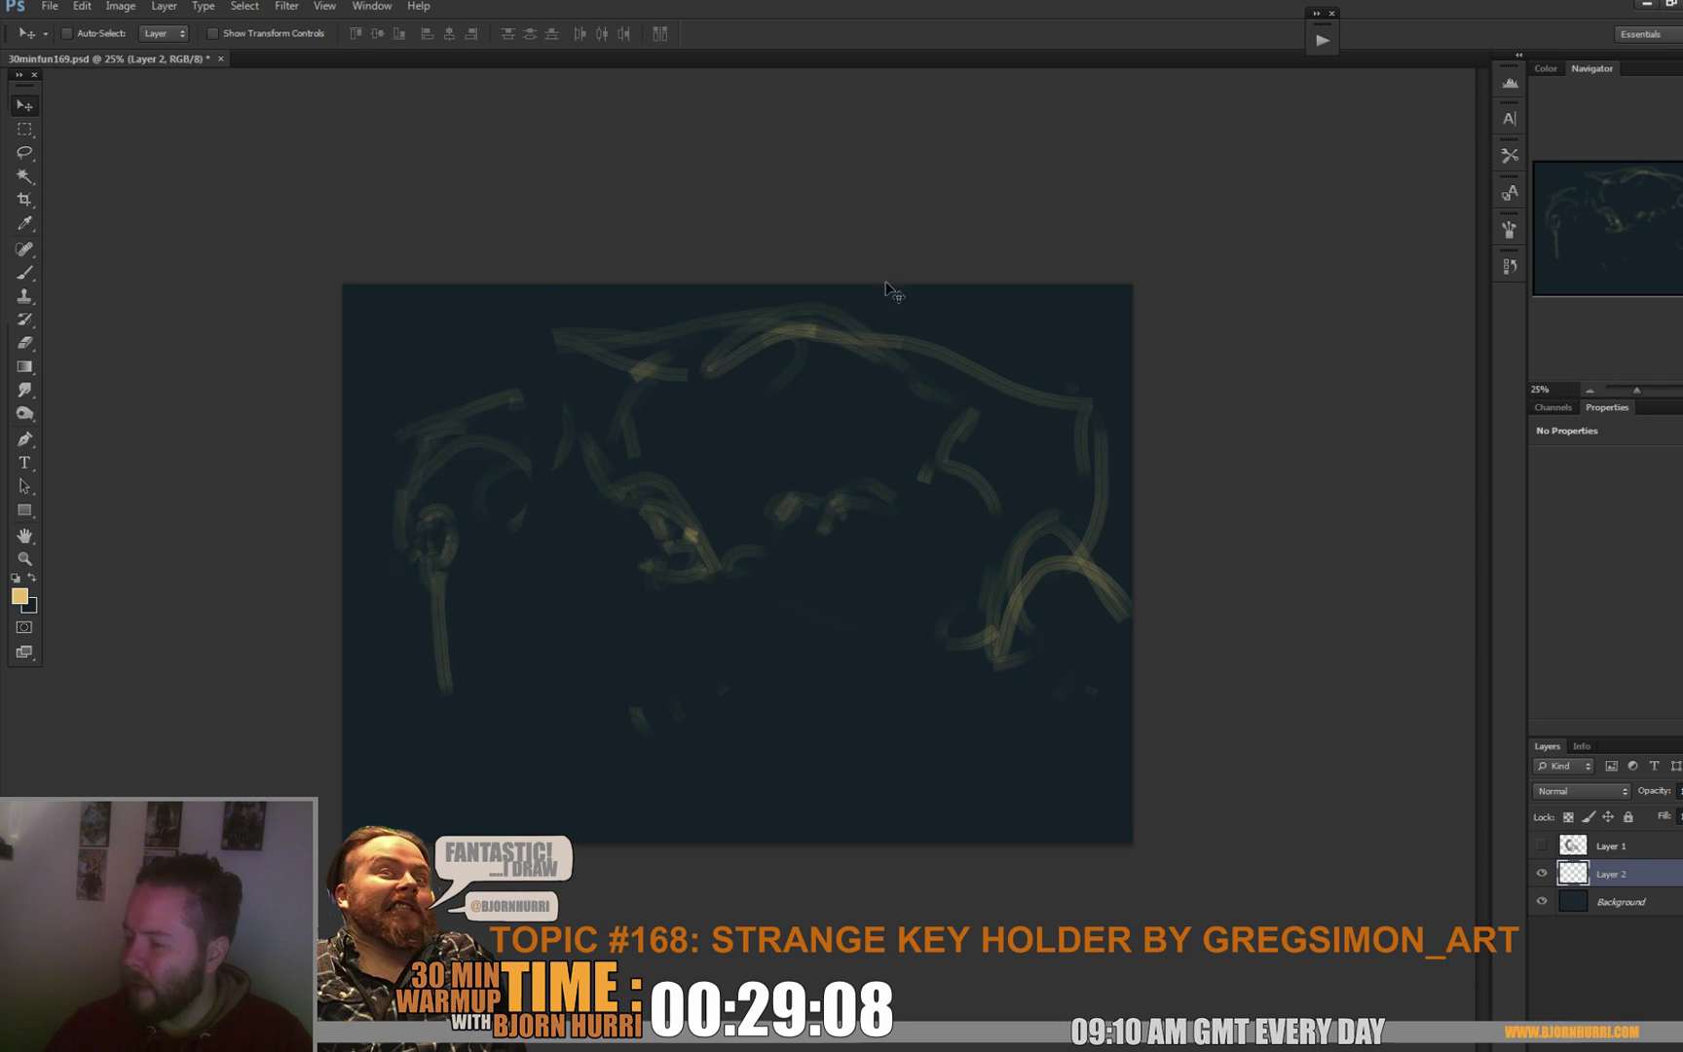
Add more faint gold strokes across the middle, the right side and the lower left.
key(b)
drag(445, 416, 625, 358)
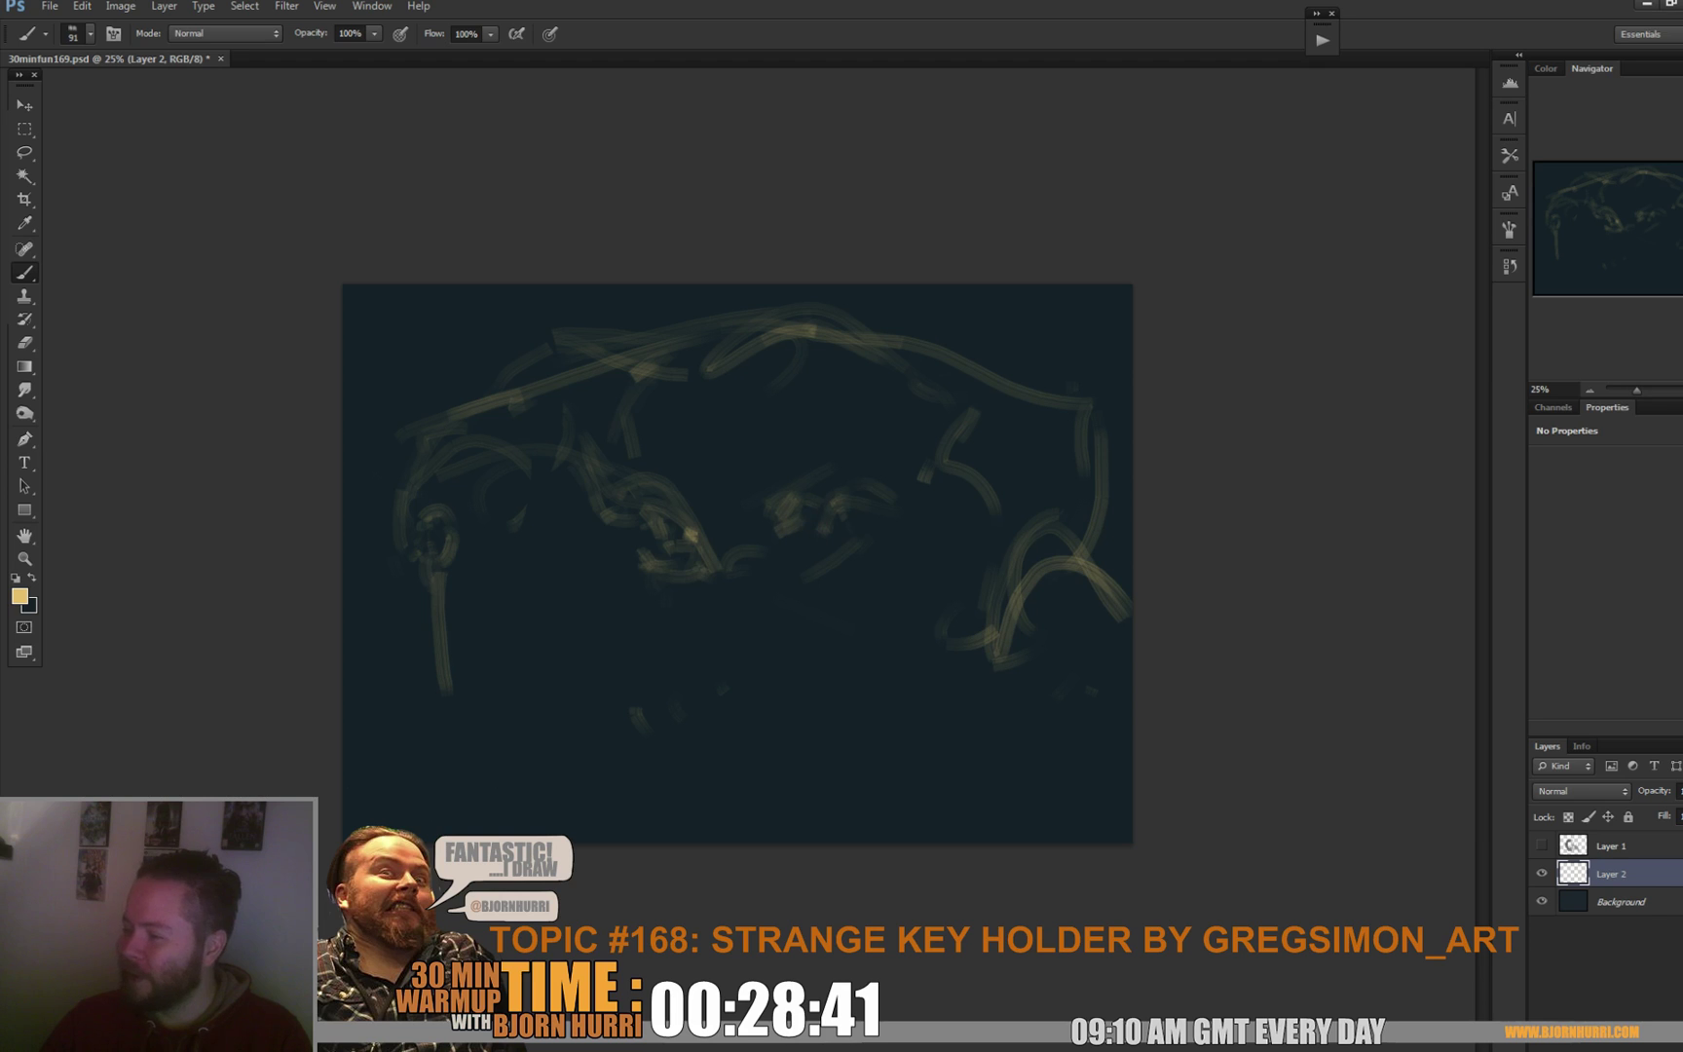
mouse_move(687, 582)
mouse_down()
mouse_move(745, 571)
mouse_move(919, 583)
mouse_up()
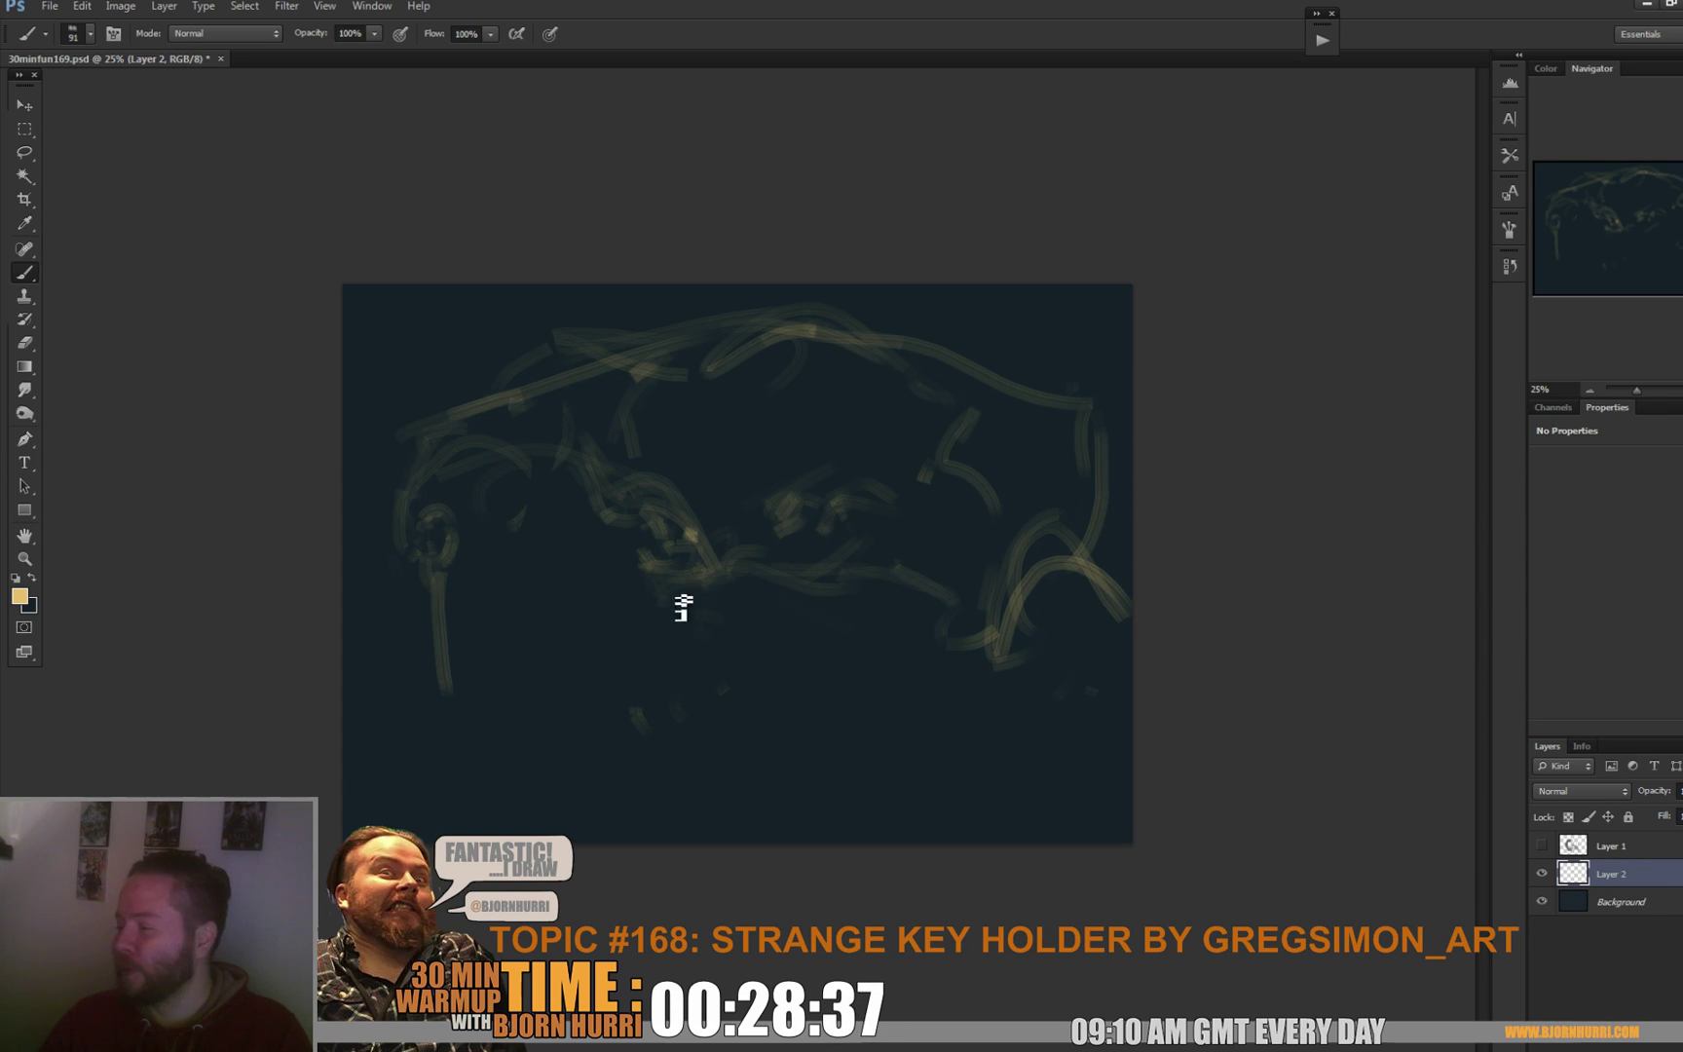
mouse_move(721, 634)
mouse_down()
mouse_move(661, 671)
mouse_move(797, 666)
mouse_up()
drag(426, 443, 387, 519)
drag(1038, 550, 917, 714)
drag(1130, 512, 935, 601)
drag(1071, 492, 930, 740)
mouse_move(634, 715)
mouse_down()
mouse_move(629, 788)
mouse_move(593, 758)
mouse_move(556, 815)
mouse_up()
Free Transform the sketch layer to about 83%, tilt it slightly, and nudge it right.
key(ctrl+t)
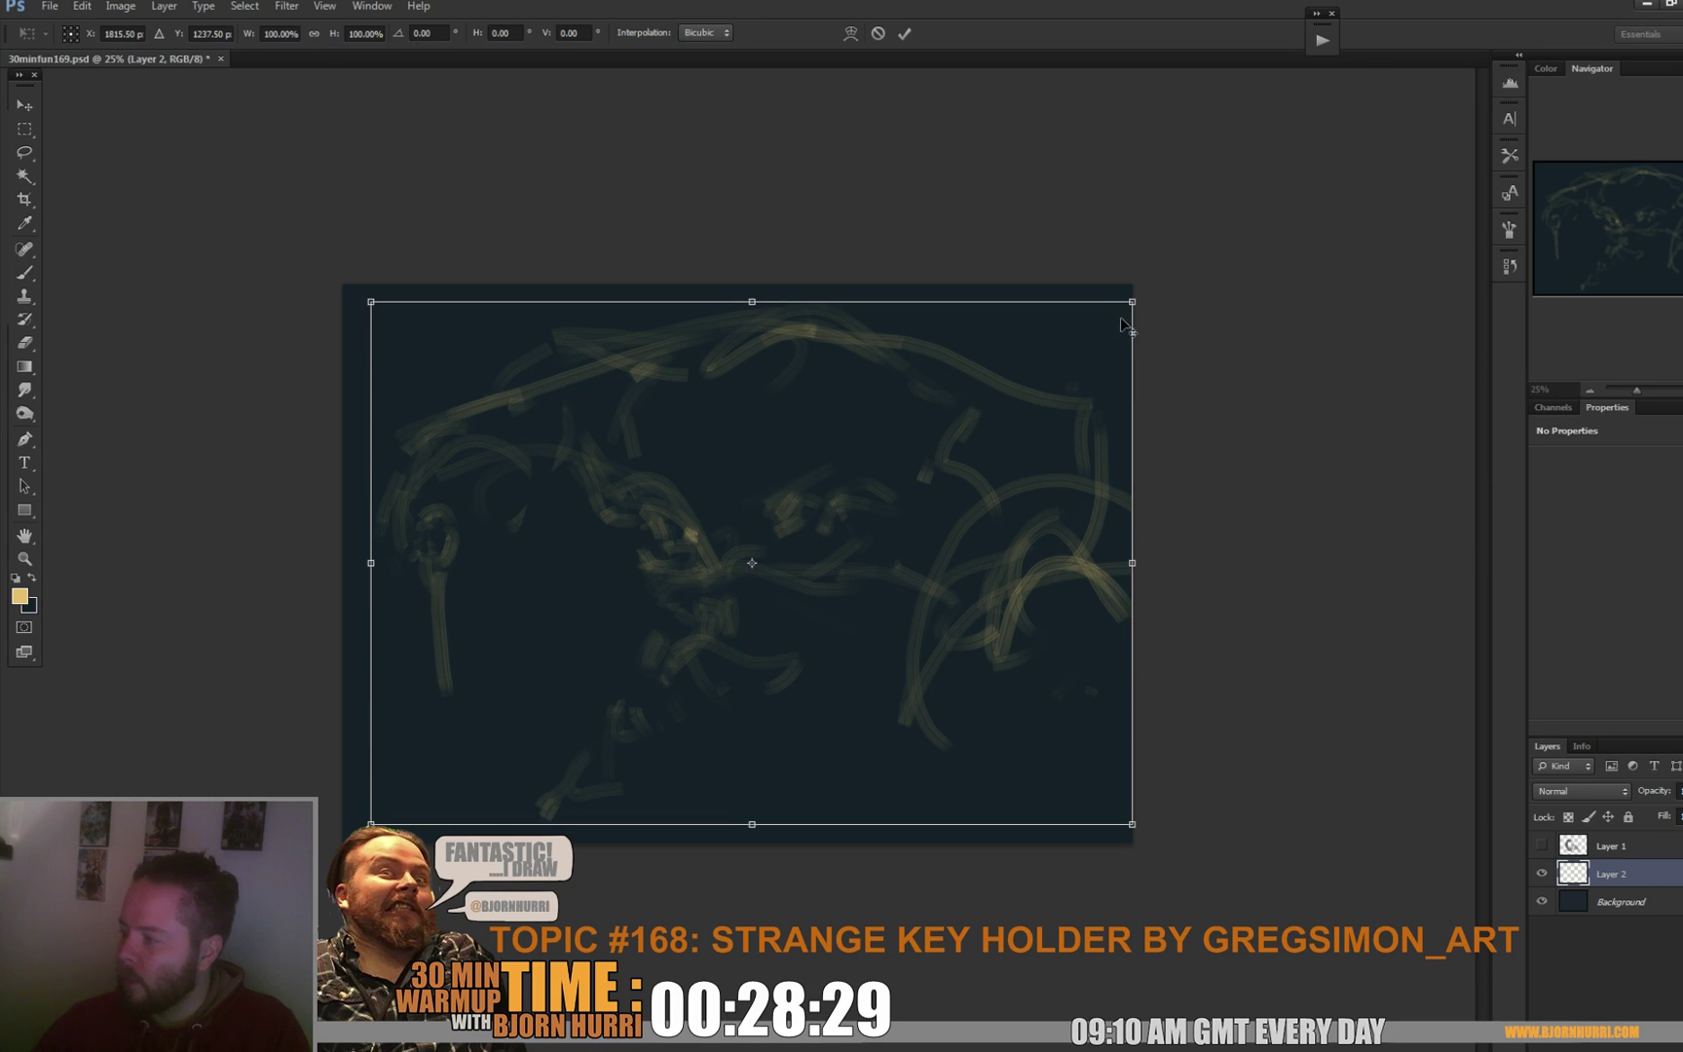
drag(1130, 304, 1056, 380)
drag(1173, 457, 1154, 377)
drag(953, 507, 984, 480)
key(b)
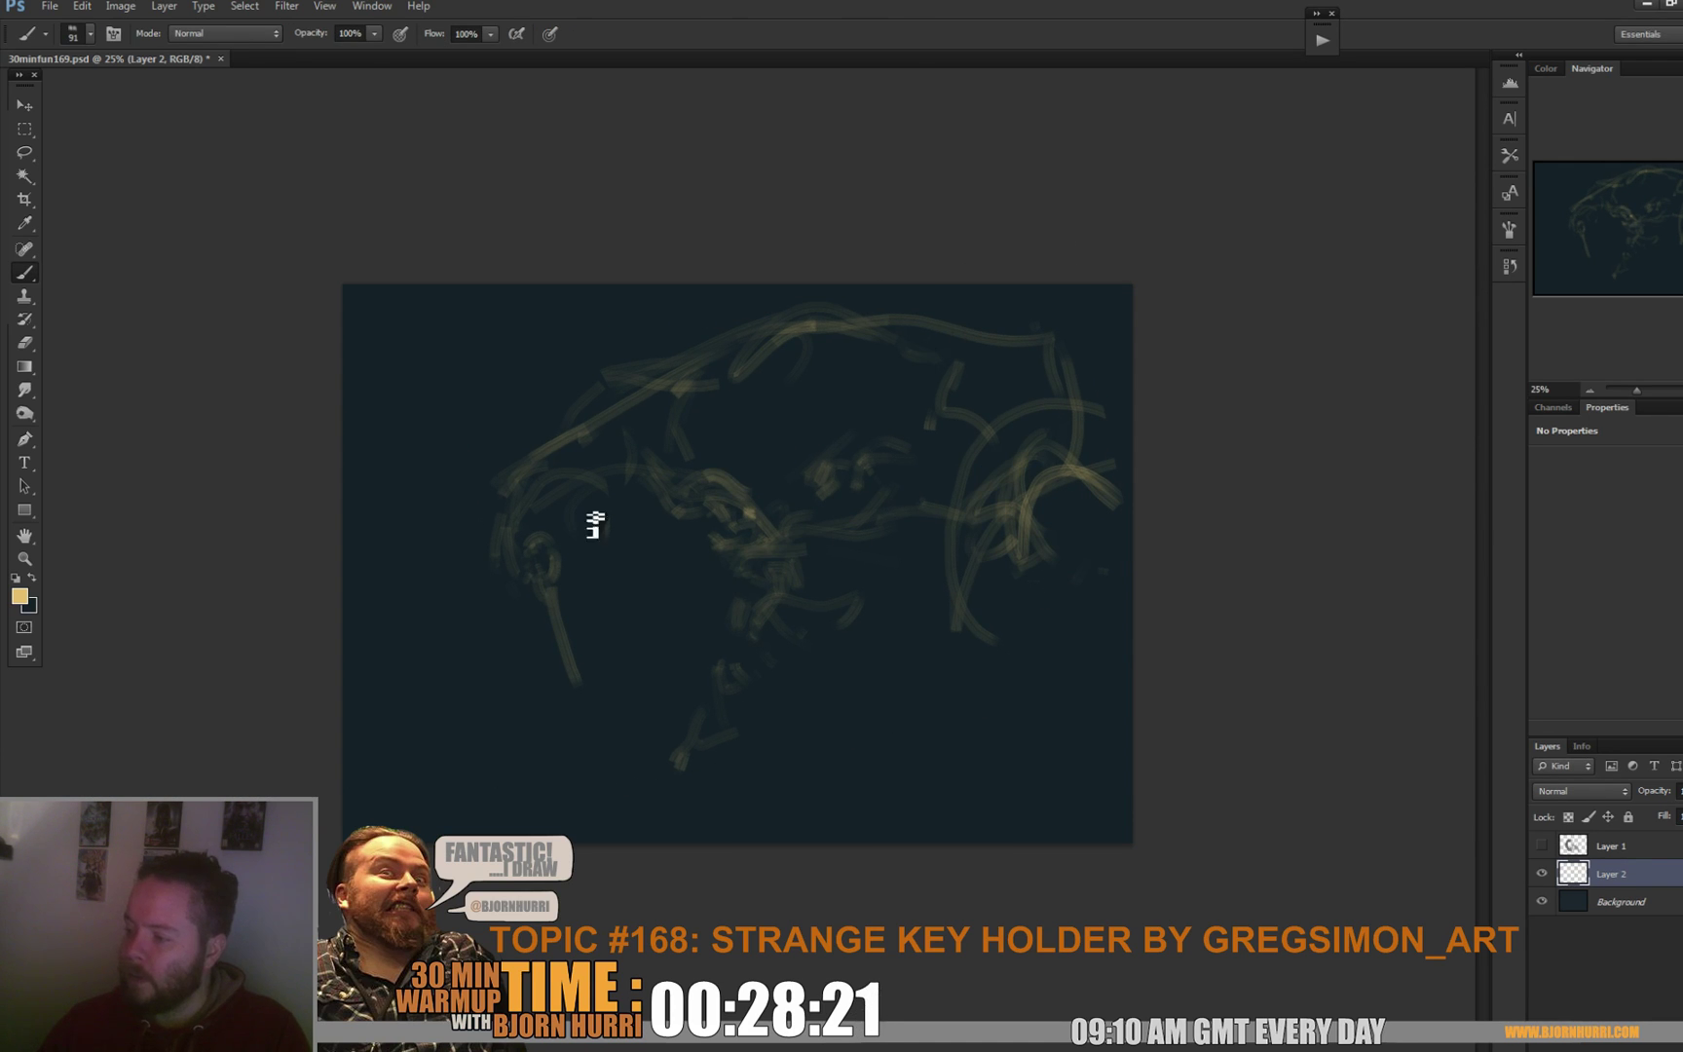
Paint loops at the lower left, then add faint lower strokes with a 54 px brush.
drag(656, 620, 599, 694)
mouse_move(458, 750)
mouse_down()
mouse_move(515, 678)
mouse_move(450, 709)
mouse_up()
mouse_move(687, 716)
mouse_down()
mouse_move(740, 721)
mouse_move(774, 766)
mouse_move(807, 763)
mouse_up()
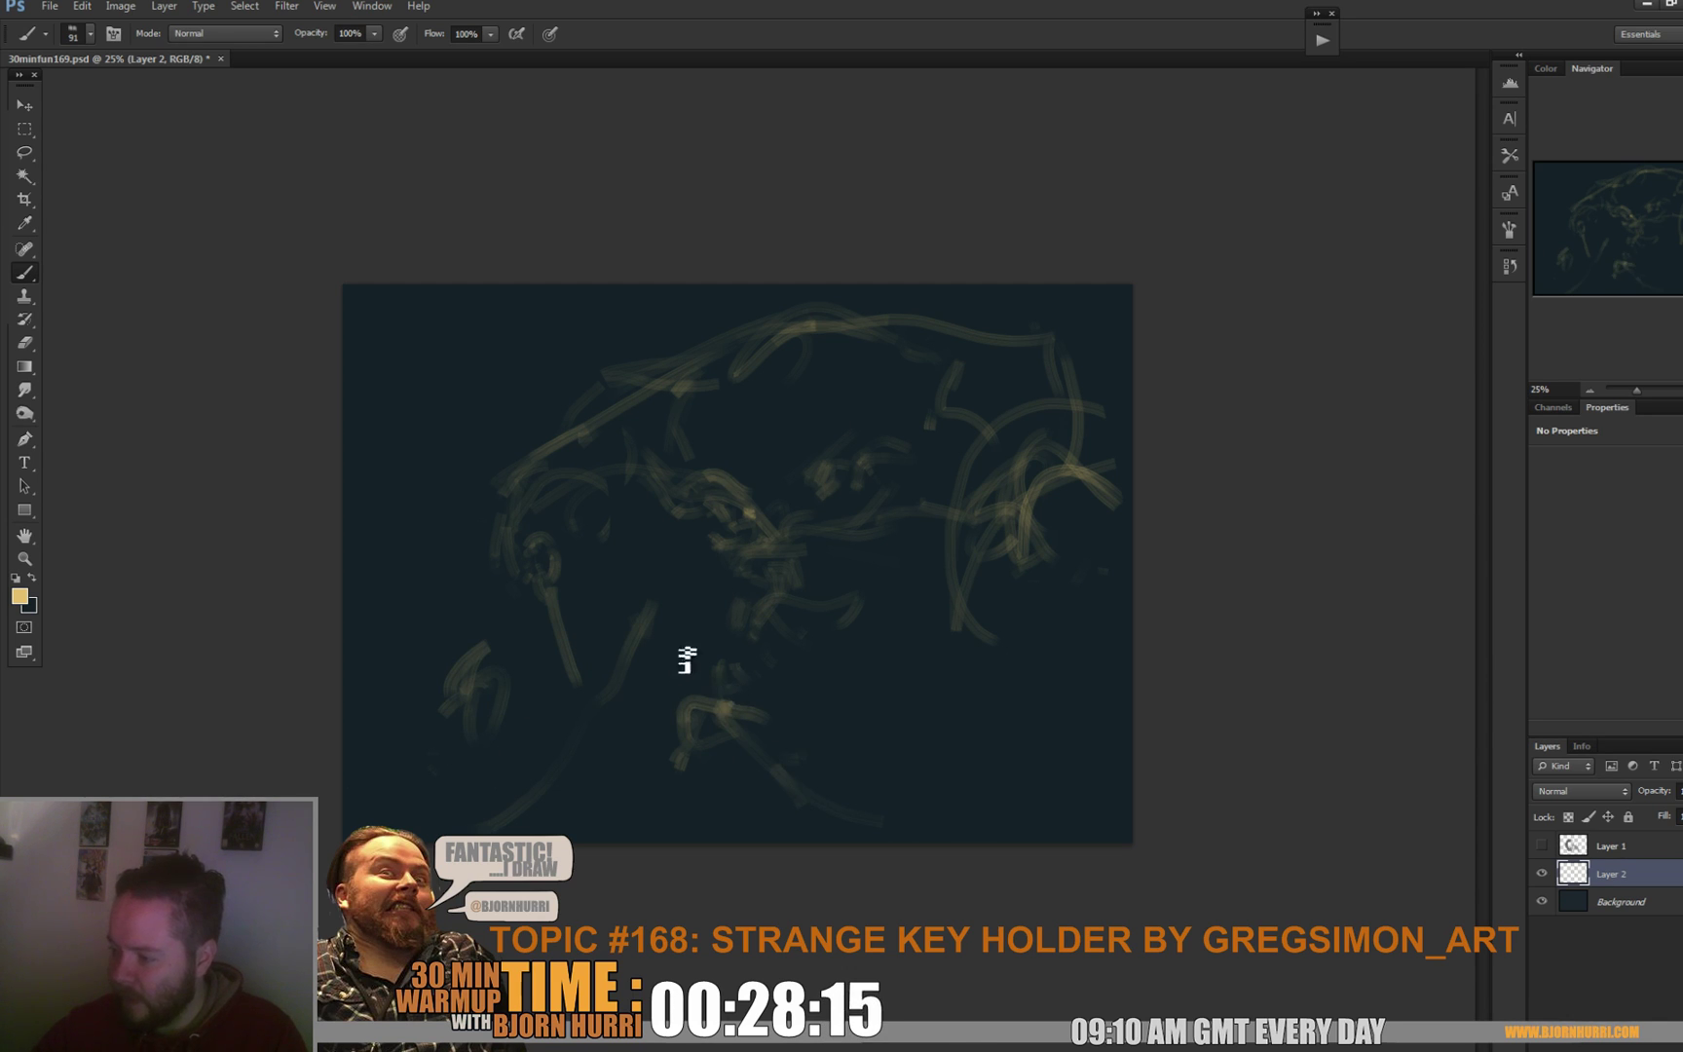
right_click(682, 665)
text(40)
key(Return)
right_click(724, 706)
text(54)
key(Return)
drag(707, 709, 672, 710)
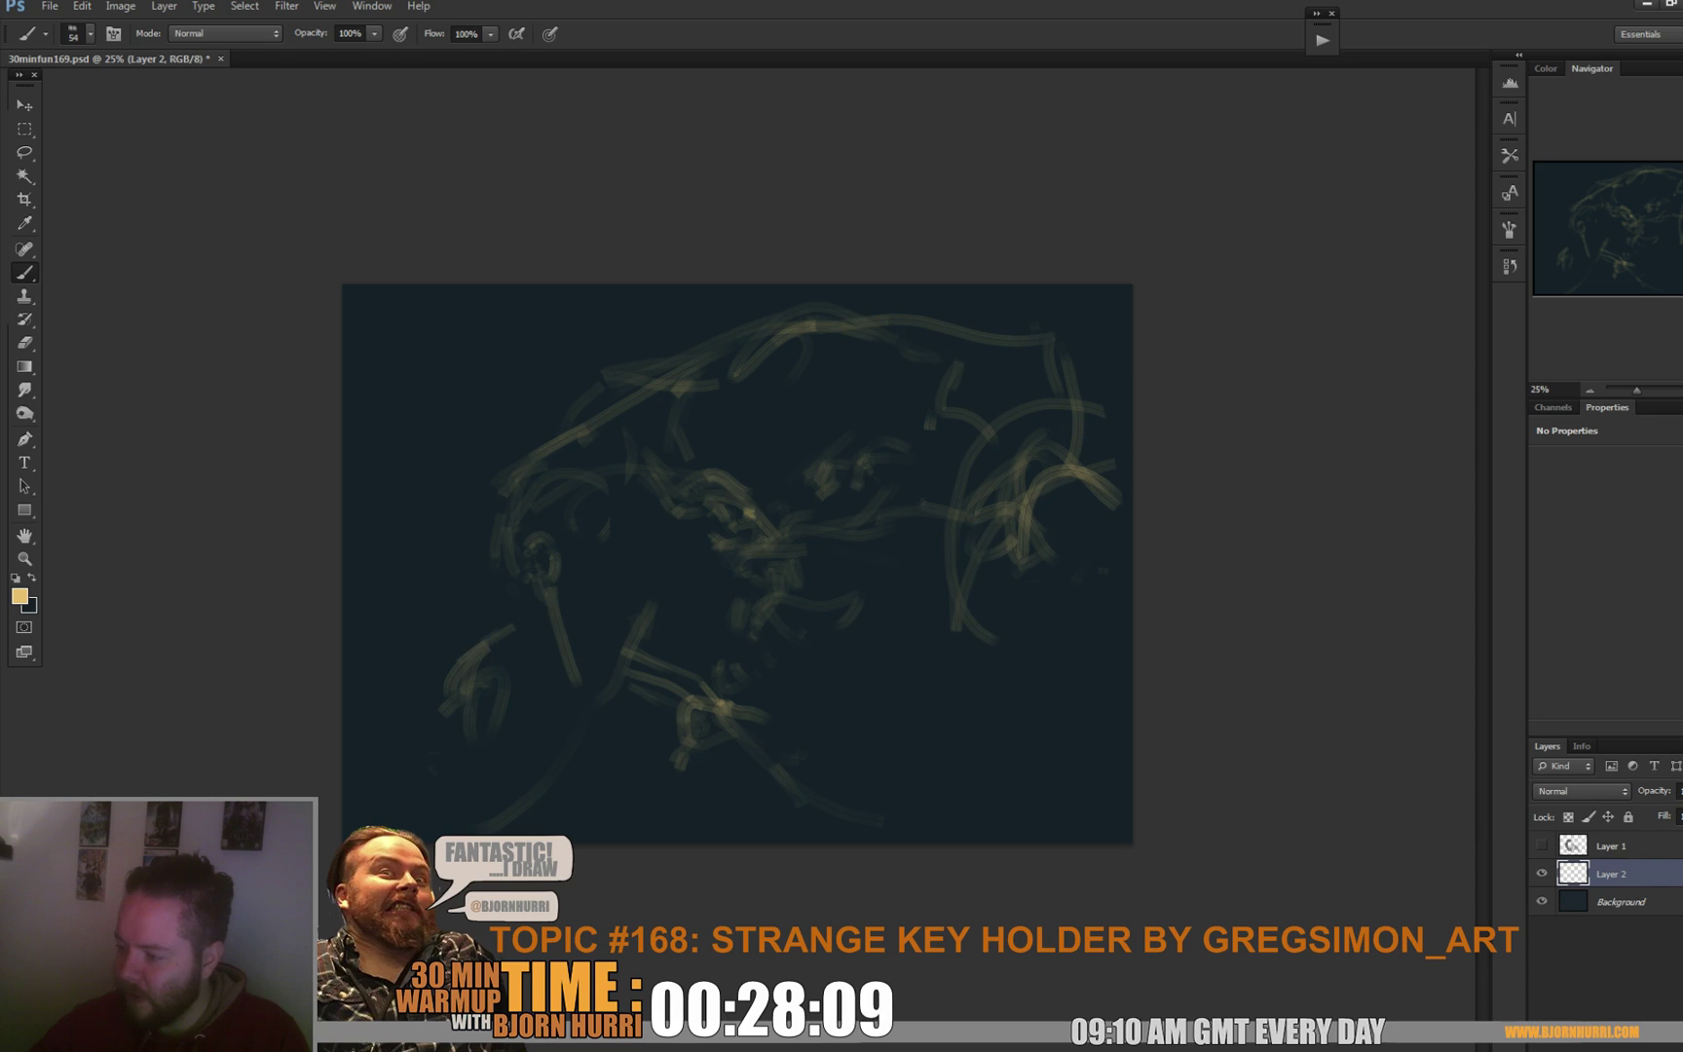
drag(530, 654, 429, 687)
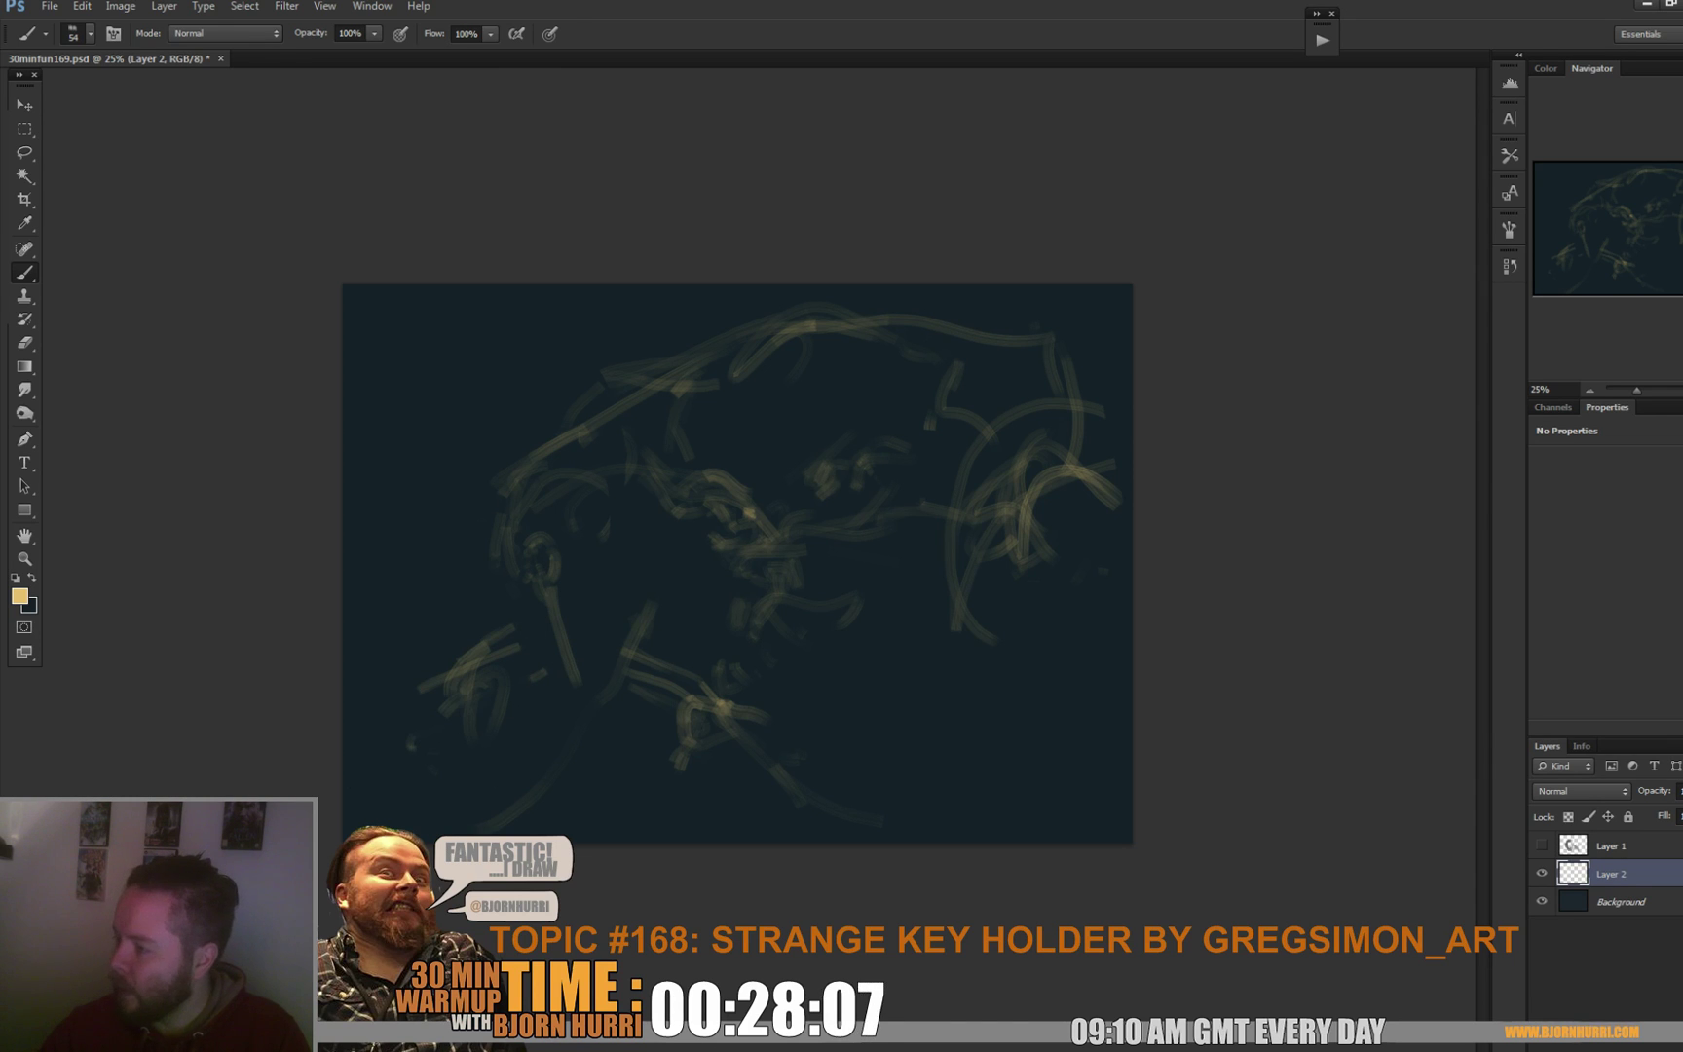
Undo a stray top stroke, then paint wide 180 px strokes at top right, right side and lower left.
drag(771, 304, 965, 306)
key(ctrl+z)
key(e)
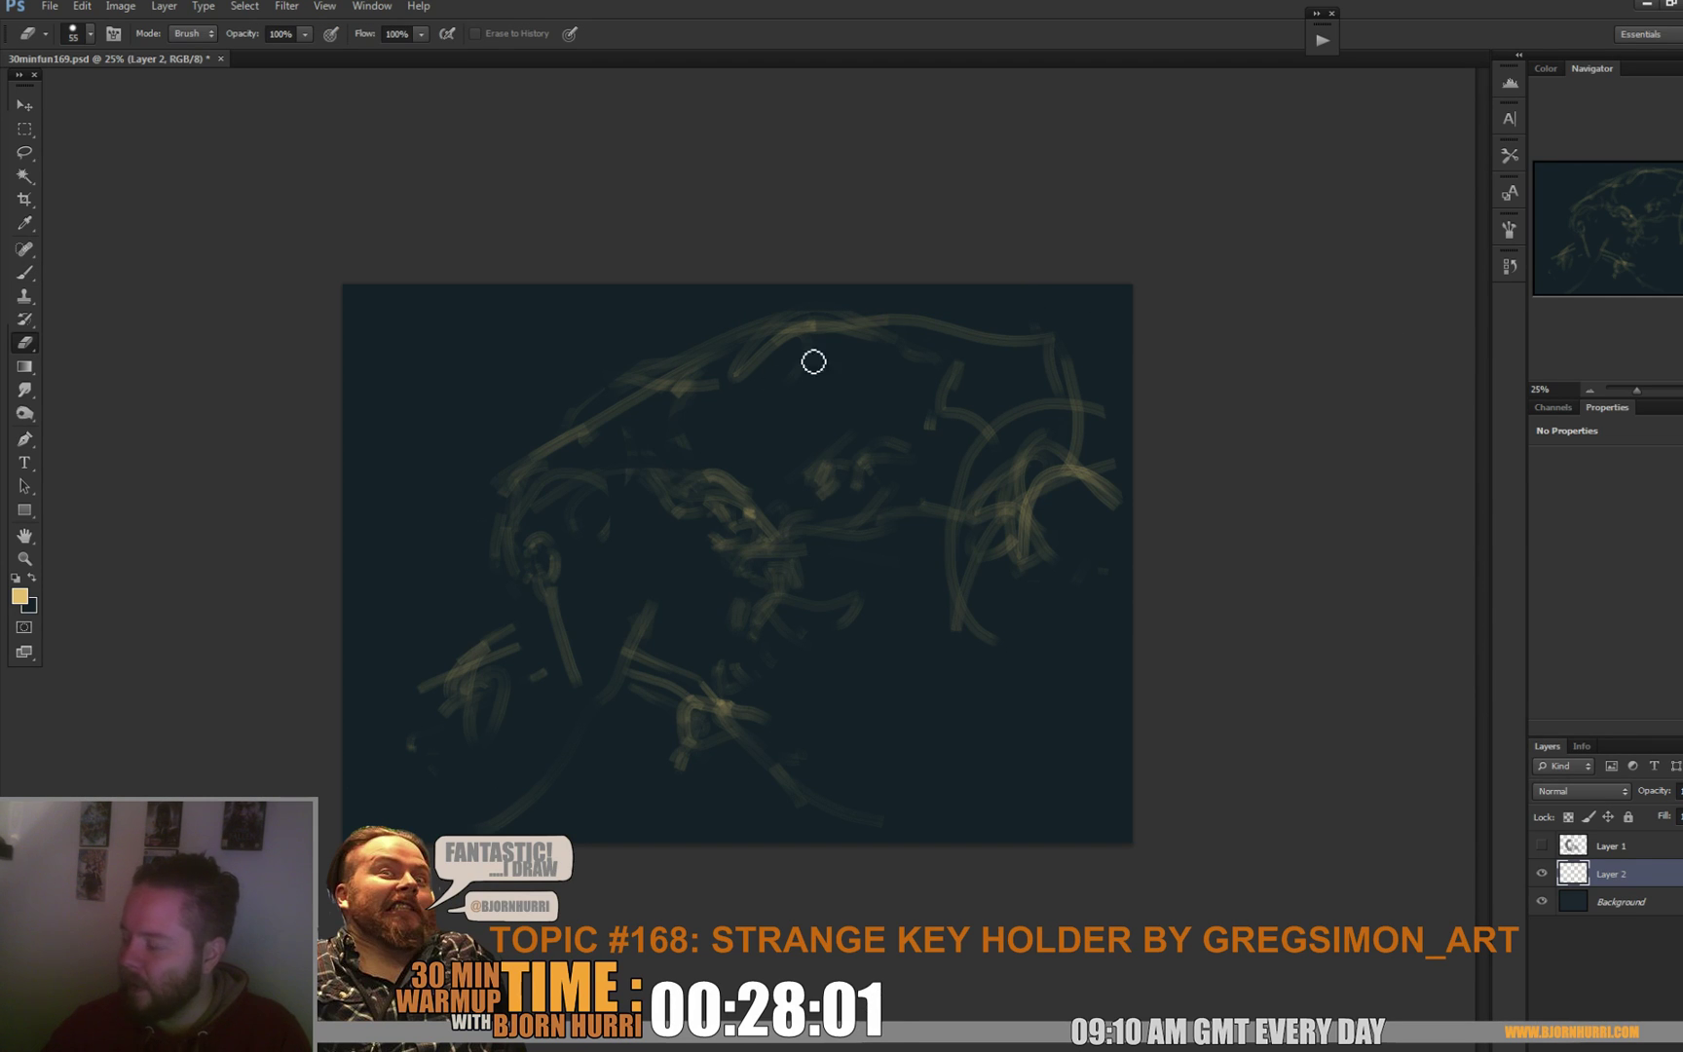
key(b)
right_click(998, 410)
text(180)
key(Return)
mouse_move(933, 352)
mouse_down()
mouse_move(1015, 358)
mouse_move(959, 390)
mouse_up()
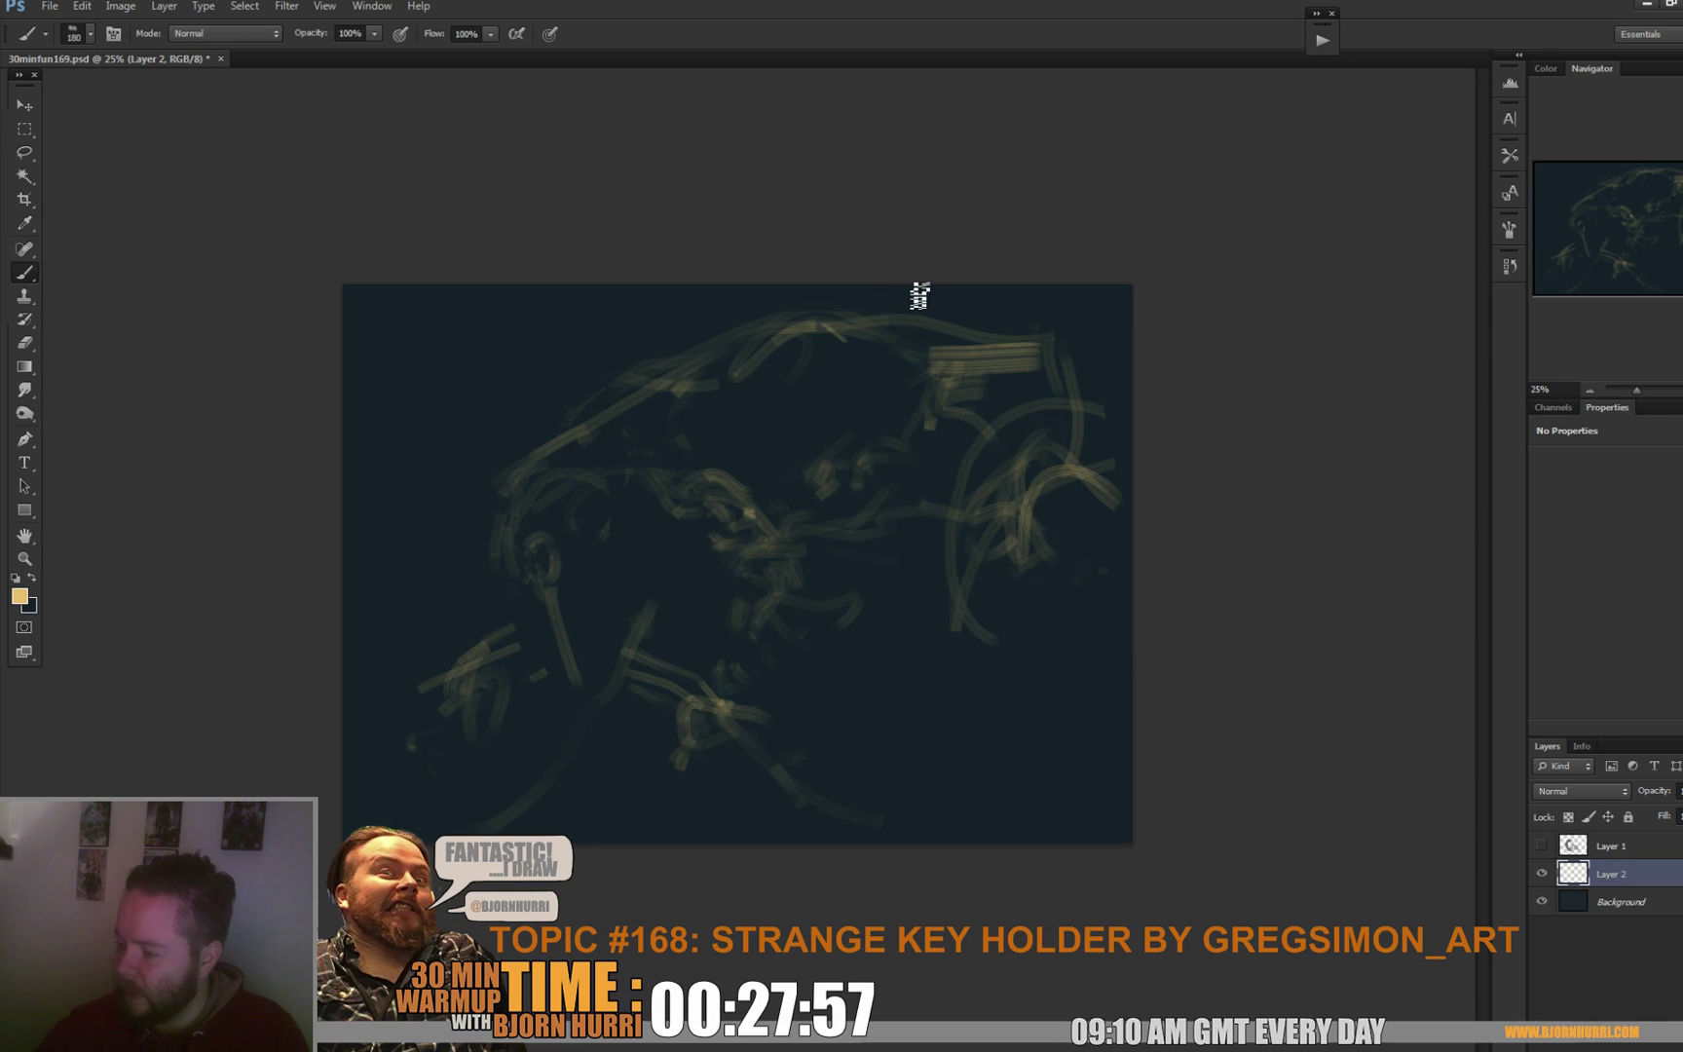
mouse_move(995, 639)
mouse_down()
mouse_move(1015, 620)
mouse_move(1007, 740)
mouse_move(949, 756)
mouse_up()
mouse_move(462, 774)
mouse_down()
mouse_move(535, 820)
mouse_move(436, 735)
mouse_move(580, 826)
mouse_up()
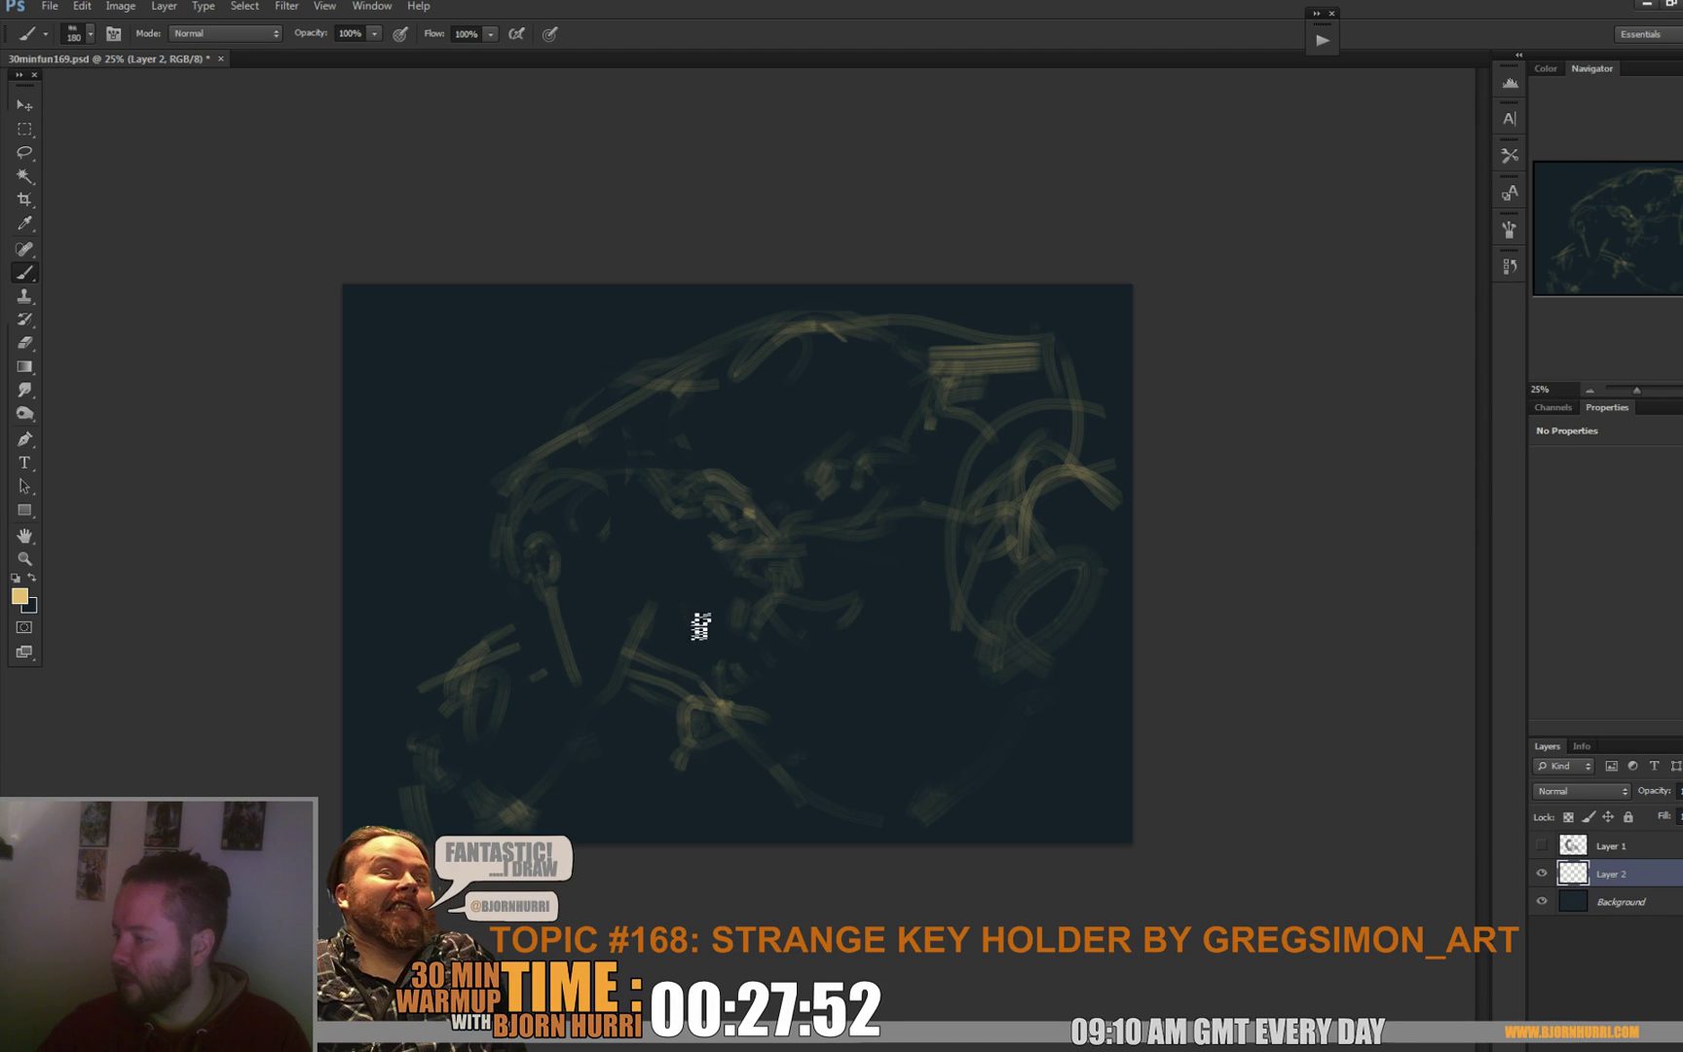
key(e)
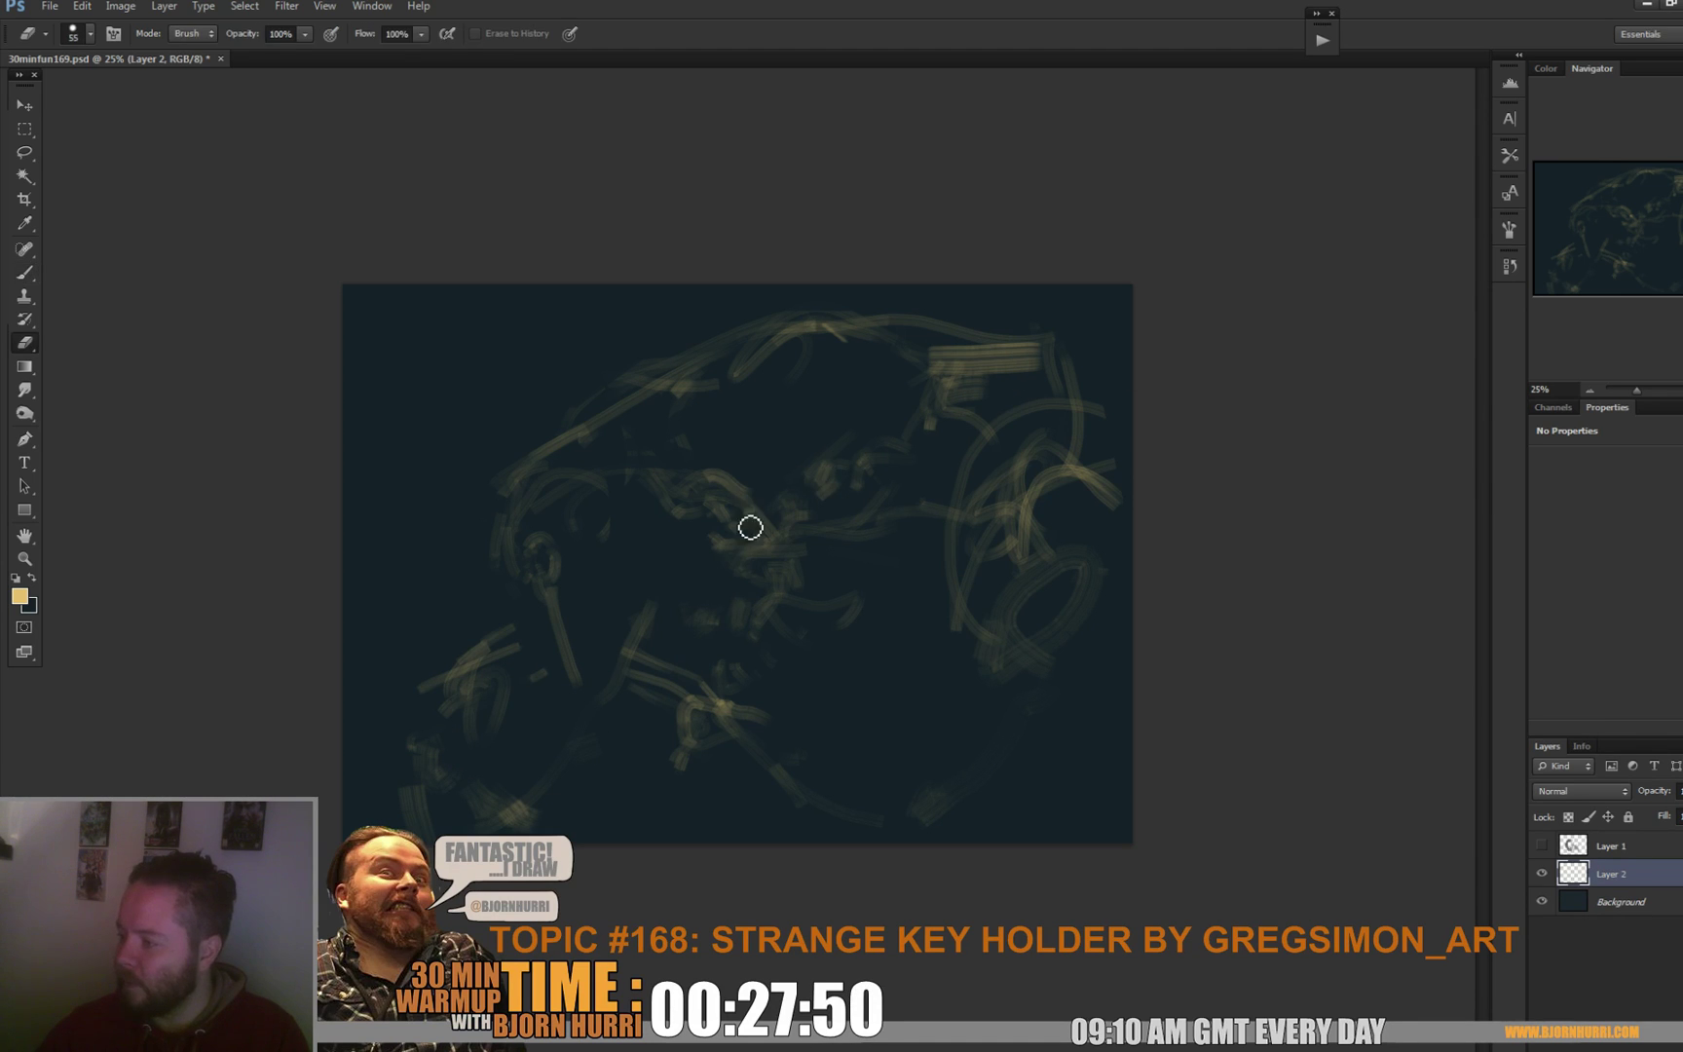
click(121, 5)
Flip the canvas horizontally.
mouse_move(175, 166)
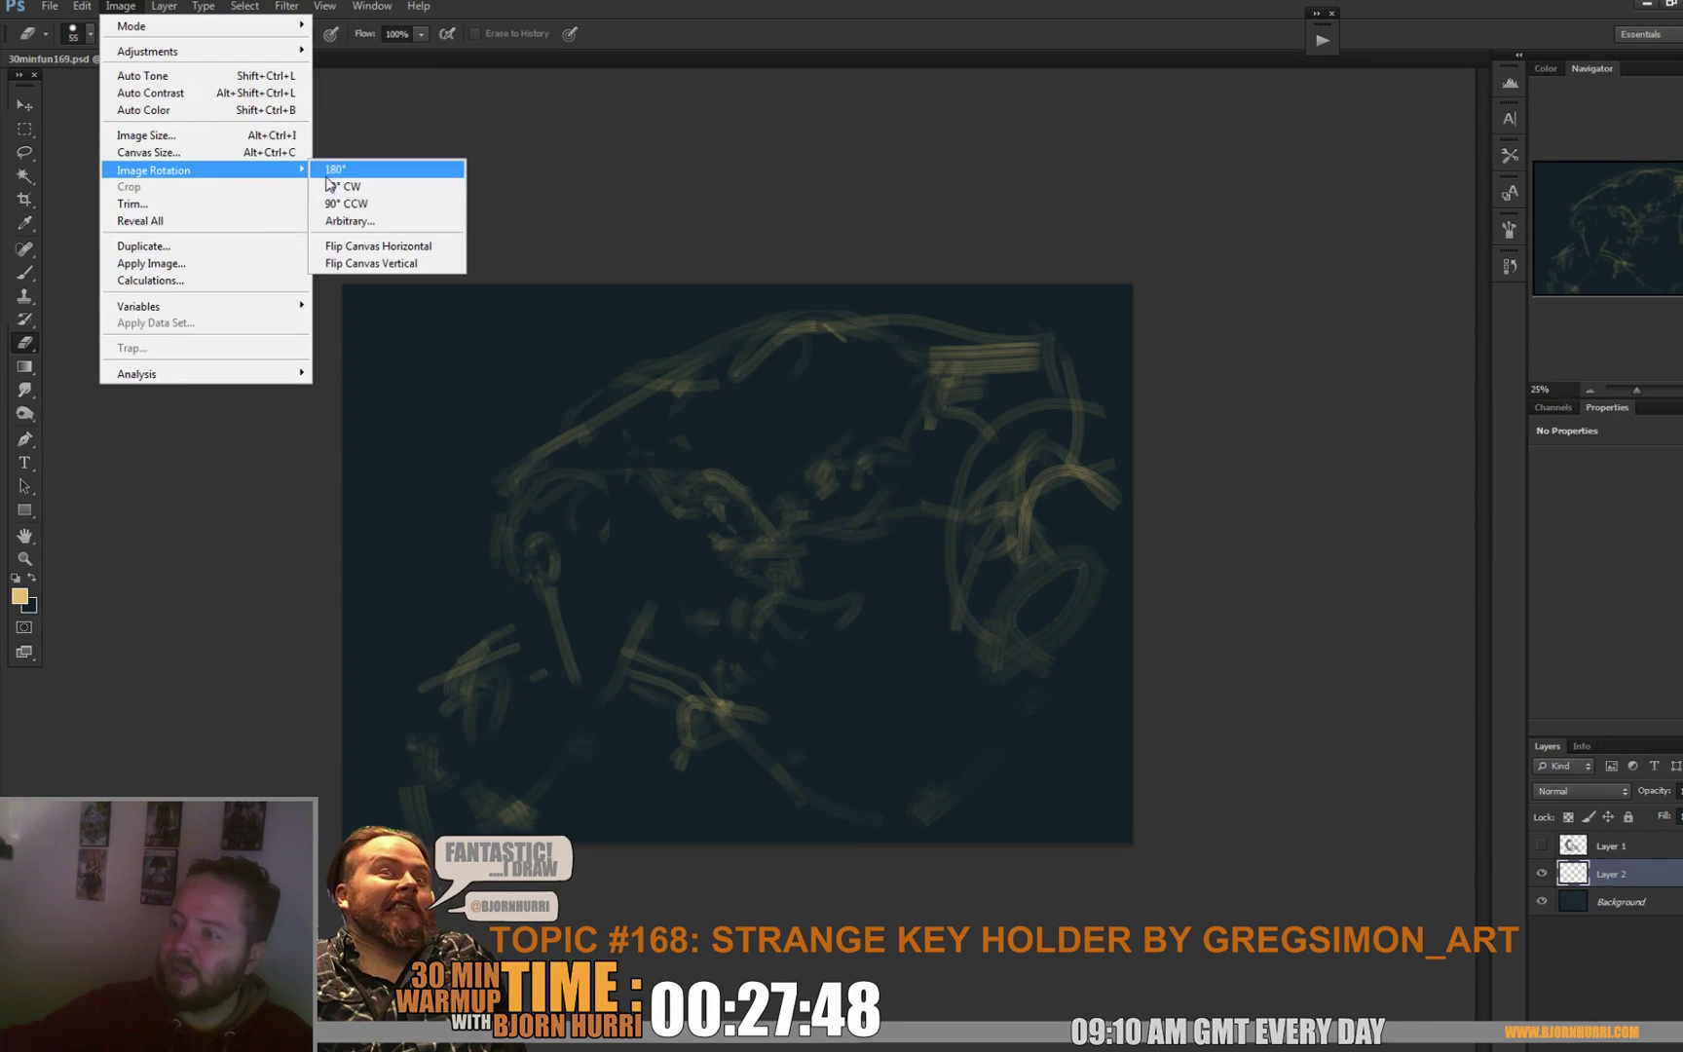
click(384, 248)
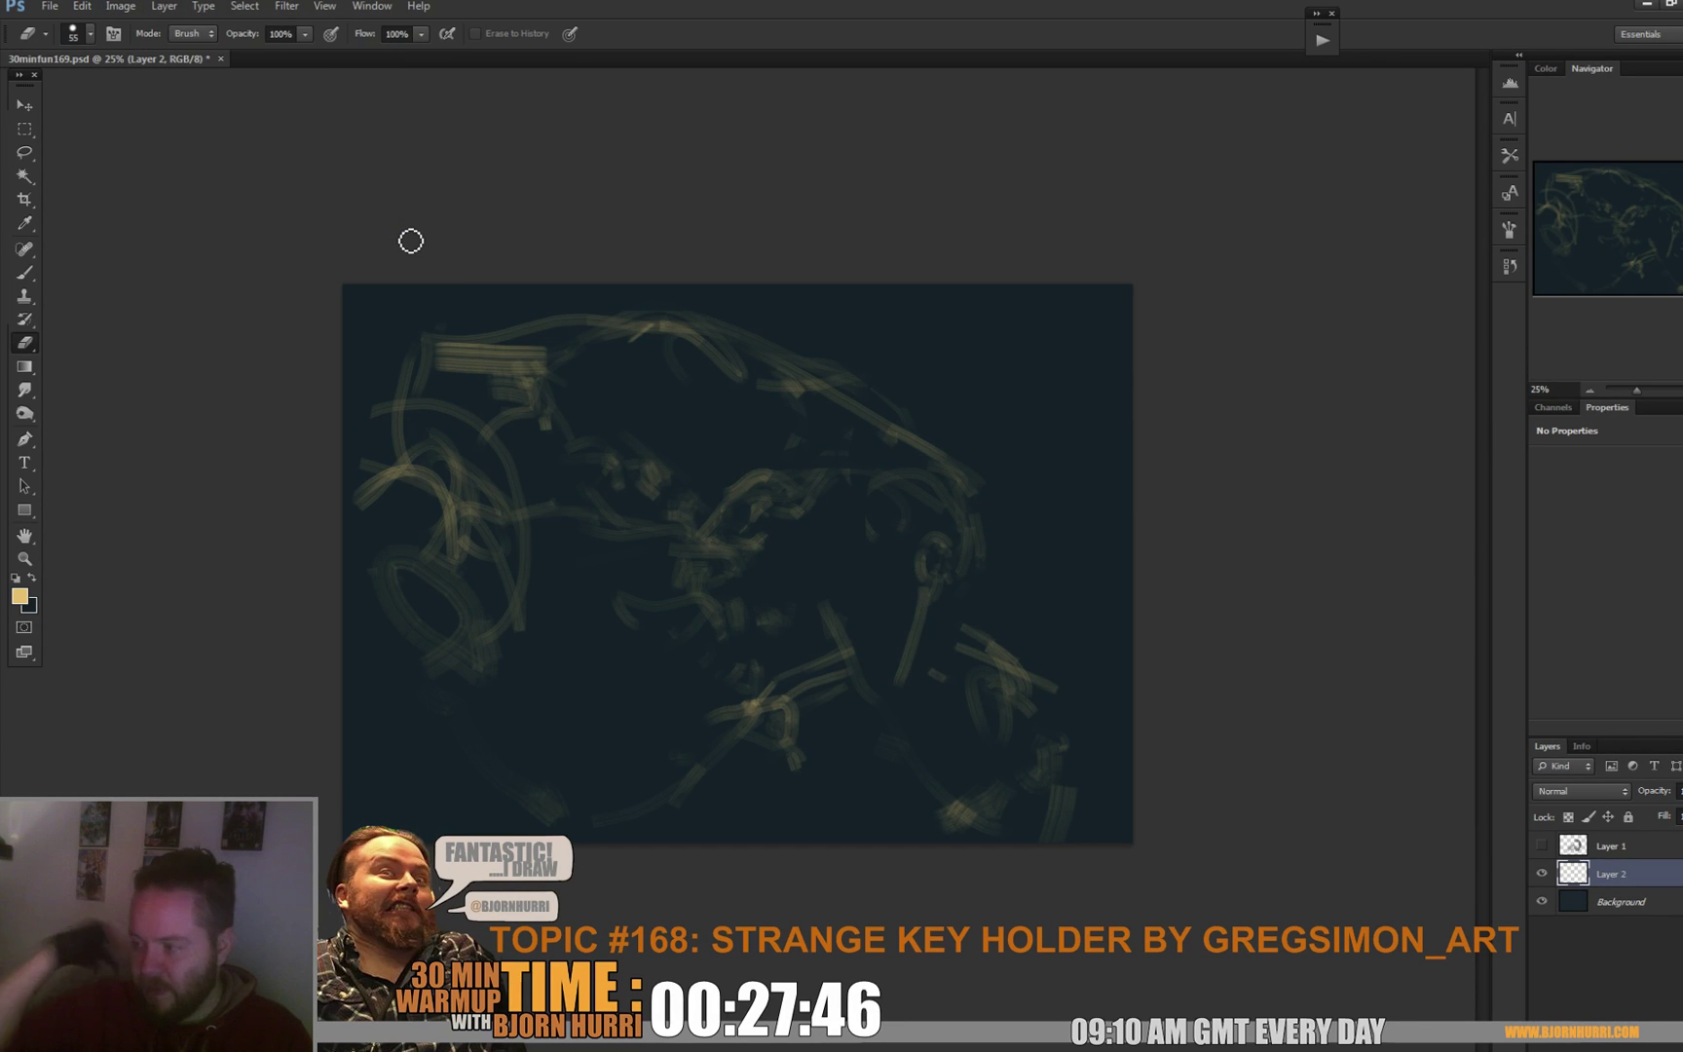
key(b)
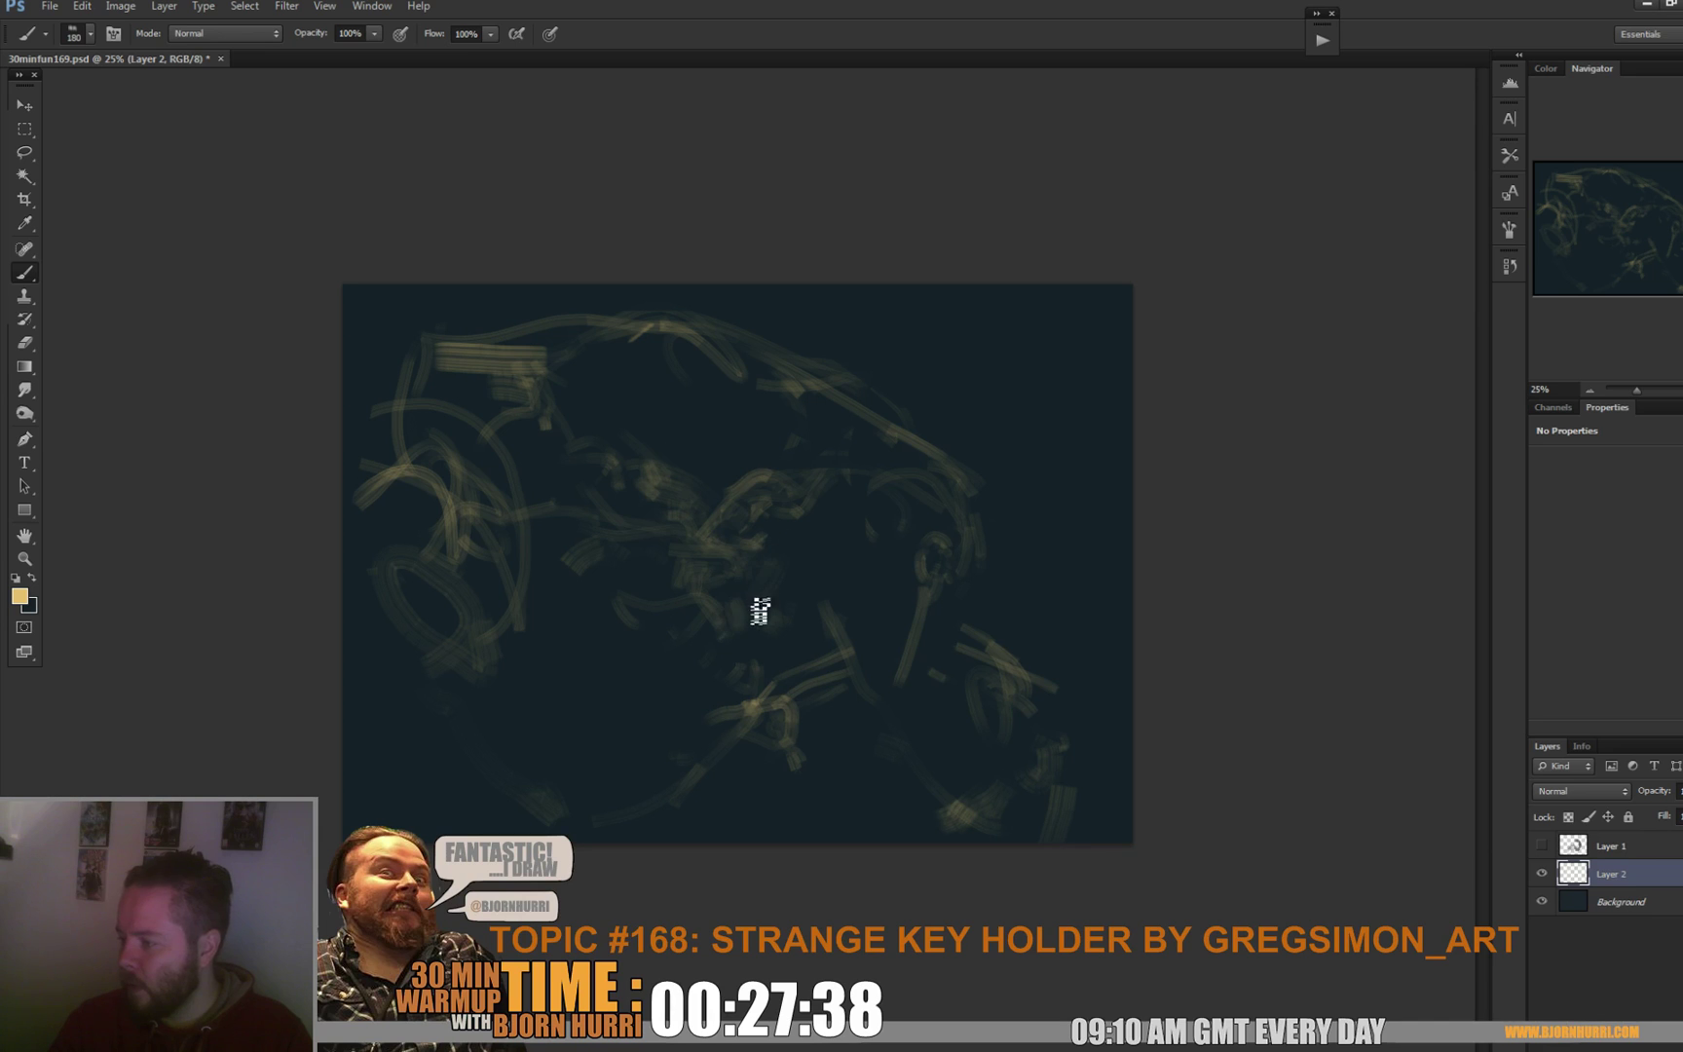
key(e)
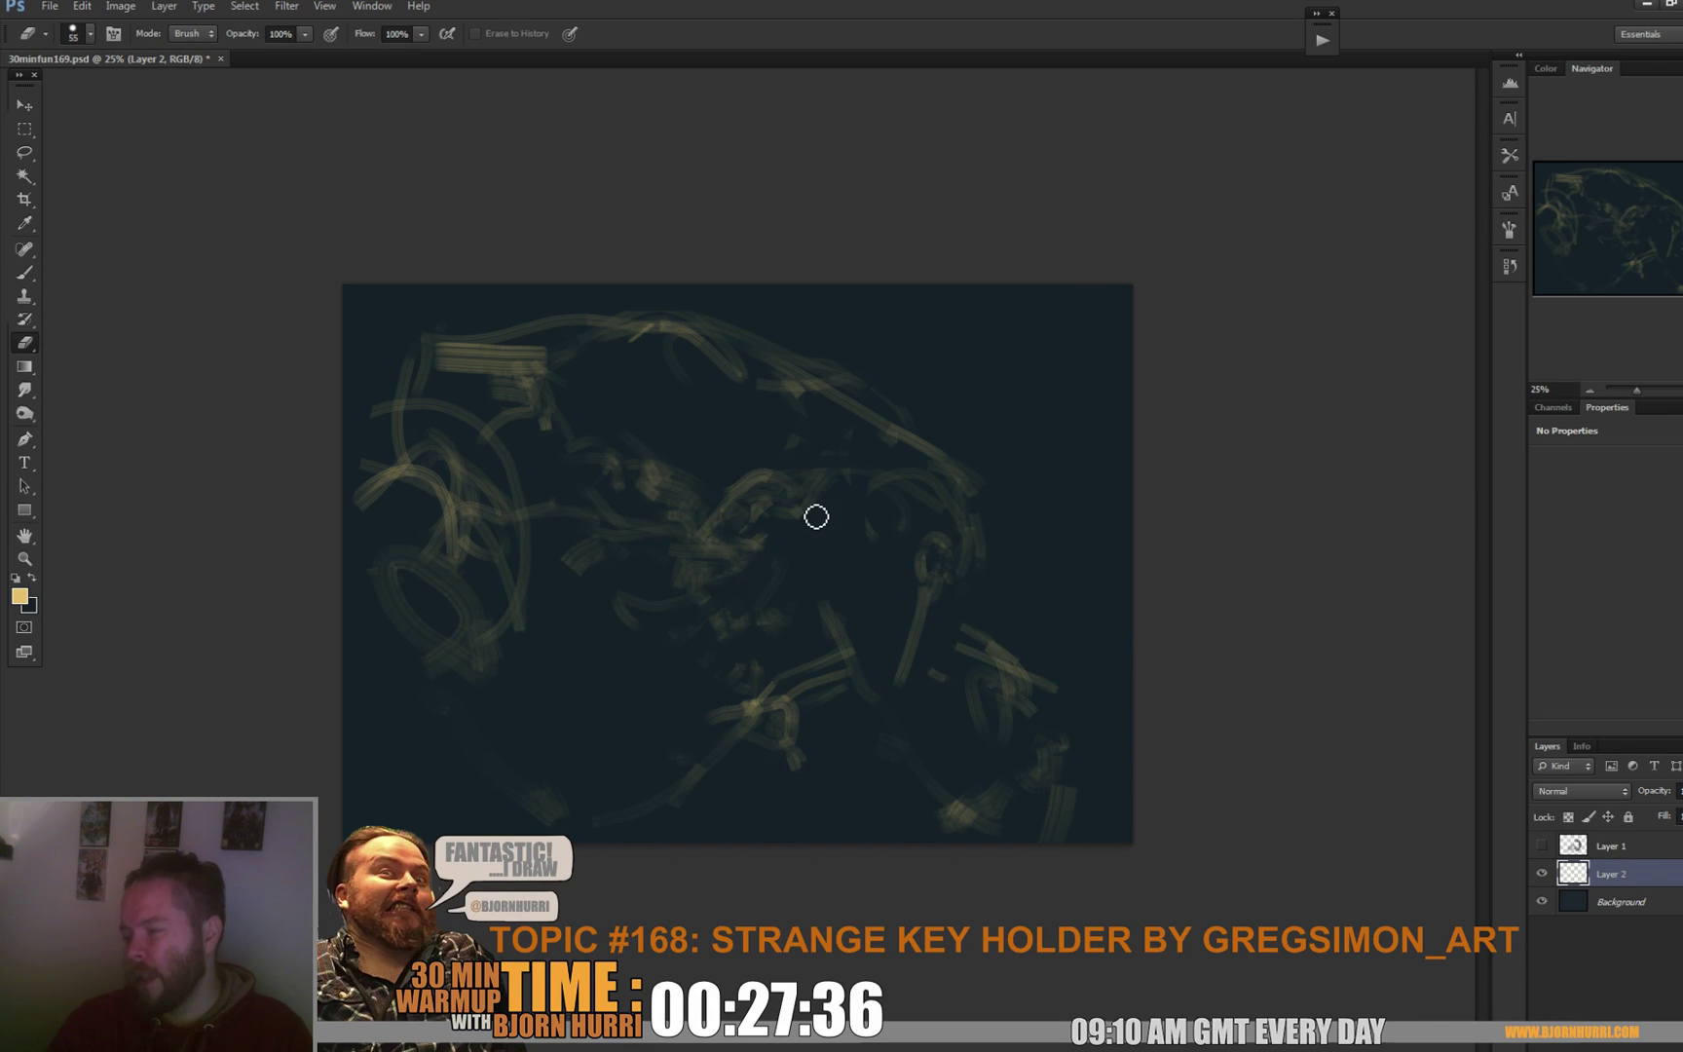
key(b)
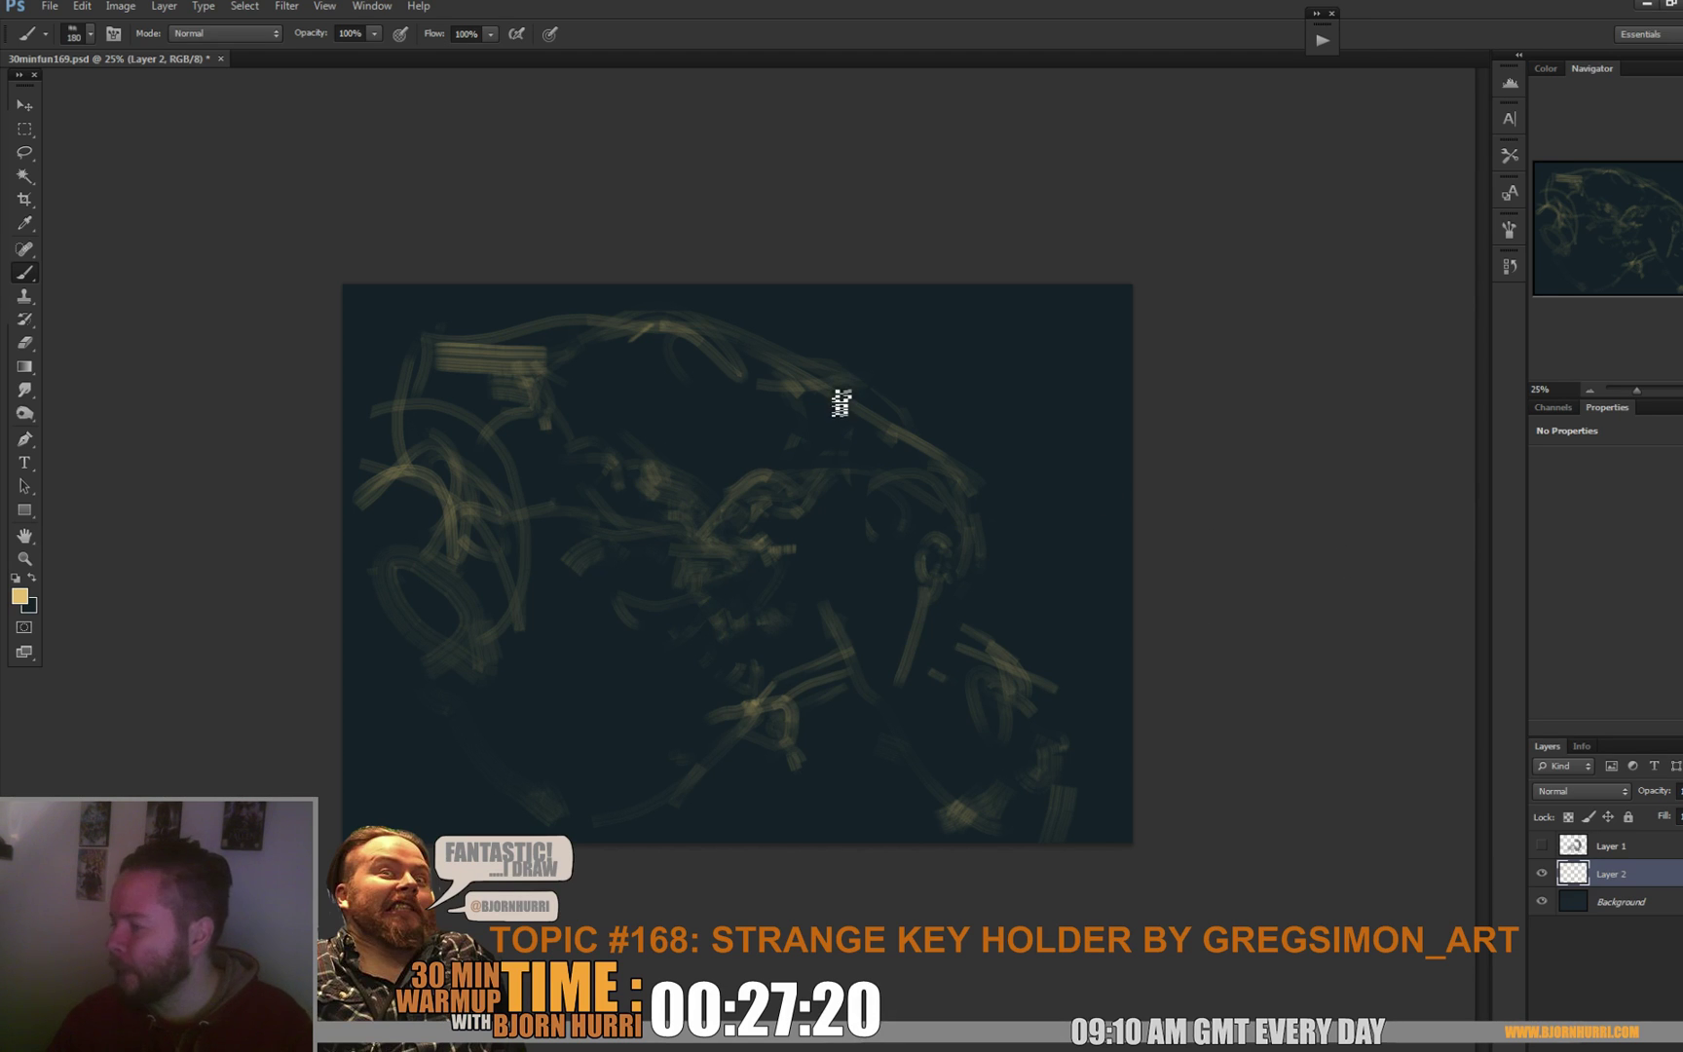
Brighten the upper arc and left curves with cream strokes, then duplicate Layer 2.
mouse_move(708, 331)
mouse_down()
mouse_move(810, 379)
mouse_move(609, 343)
mouse_move(886, 441)
mouse_up()
mouse_move(460, 508)
mouse_down()
mouse_move(430, 455)
mouse_move(466, 471)
mouse_move(368, 477)
mouse_move(454, 429)
mouse_move(520, 524)
mouse_move(445, 556)
mouse_move(474, 600)
mouse_move(422, 603)
mouse_move(518, 631)
mouse_up()
drag(560, 544, 626, 614)
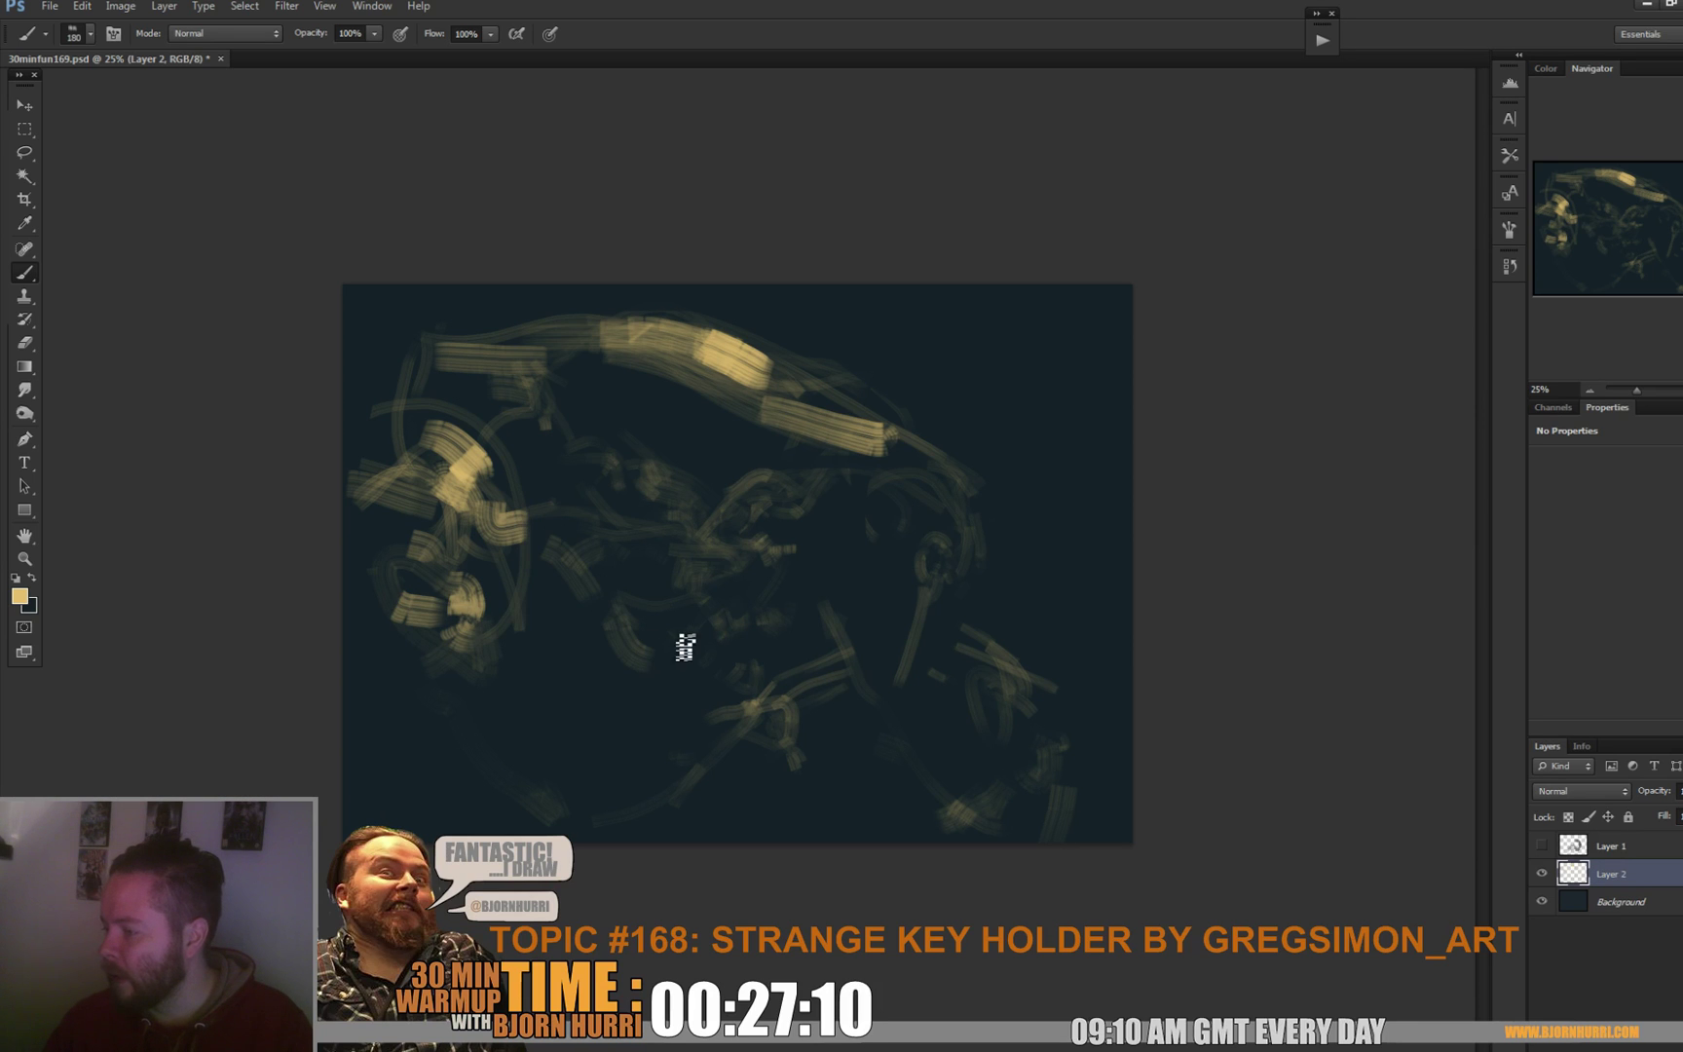
drag(890, 417, 960, 477)
drag(534, 505, 615, 521)
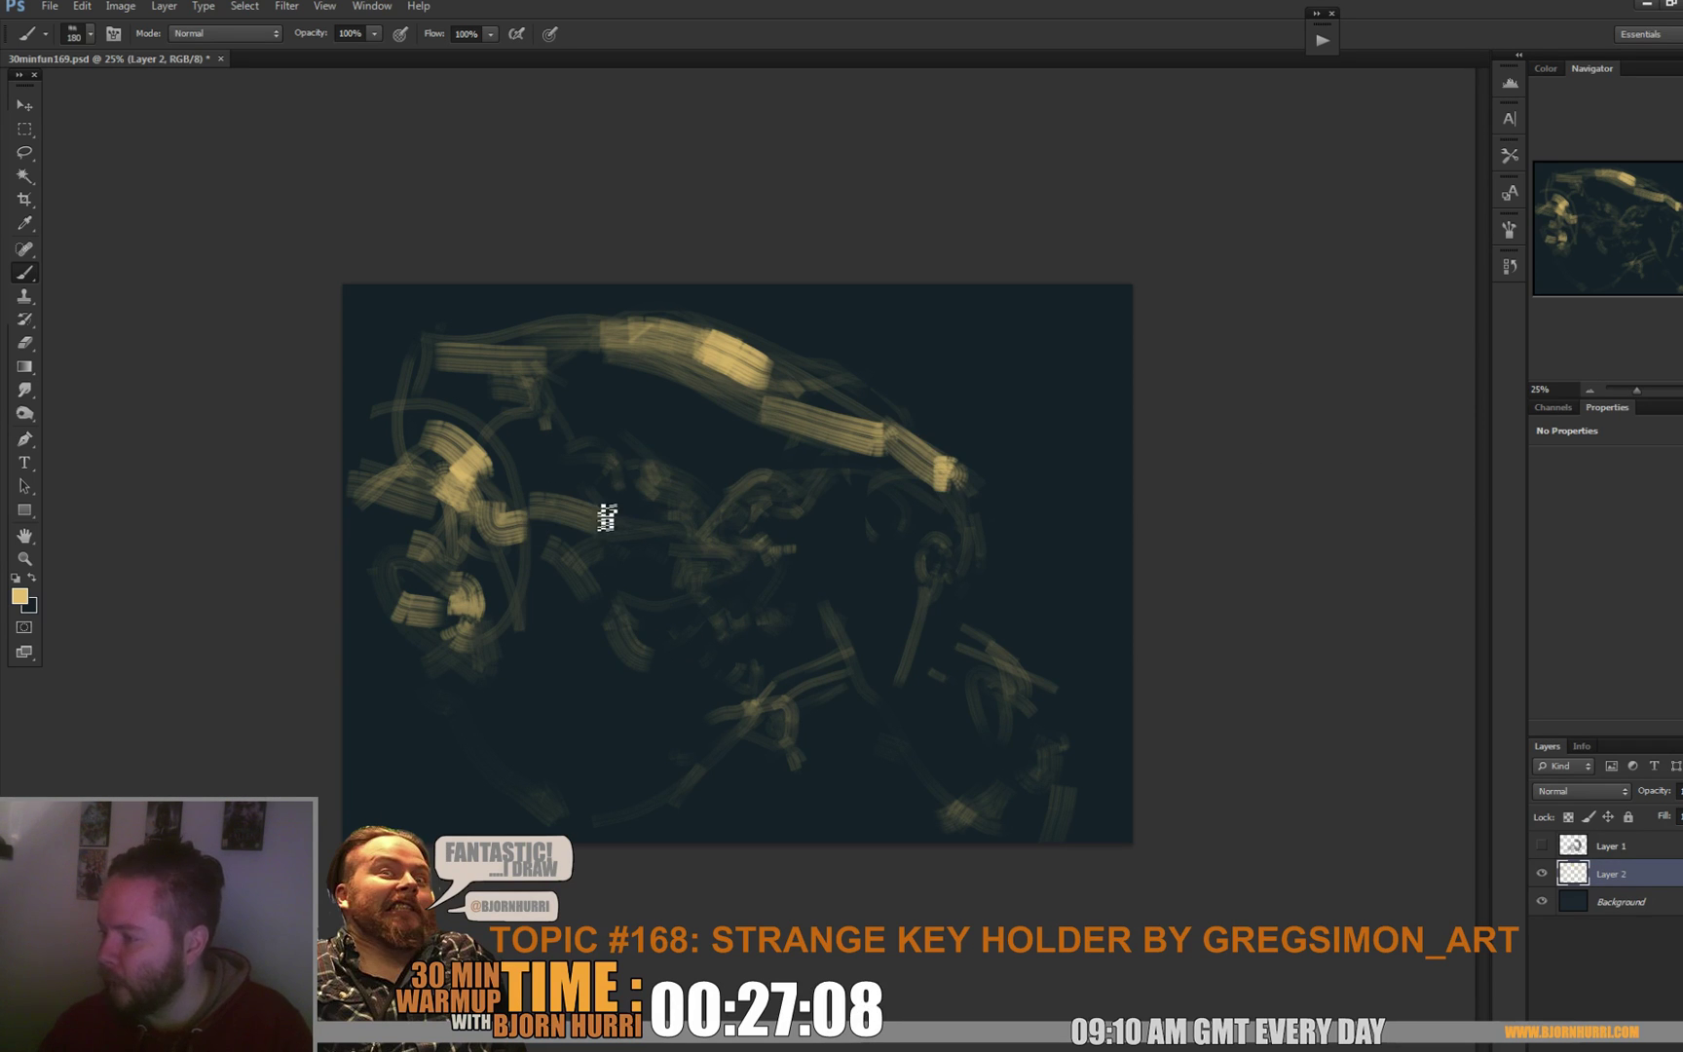
key(ctrl+j)
Shrink, move up-left and slightly rotate Layer 2 copy, then partly erase its upper-left strokes.
key(ctrl+t)
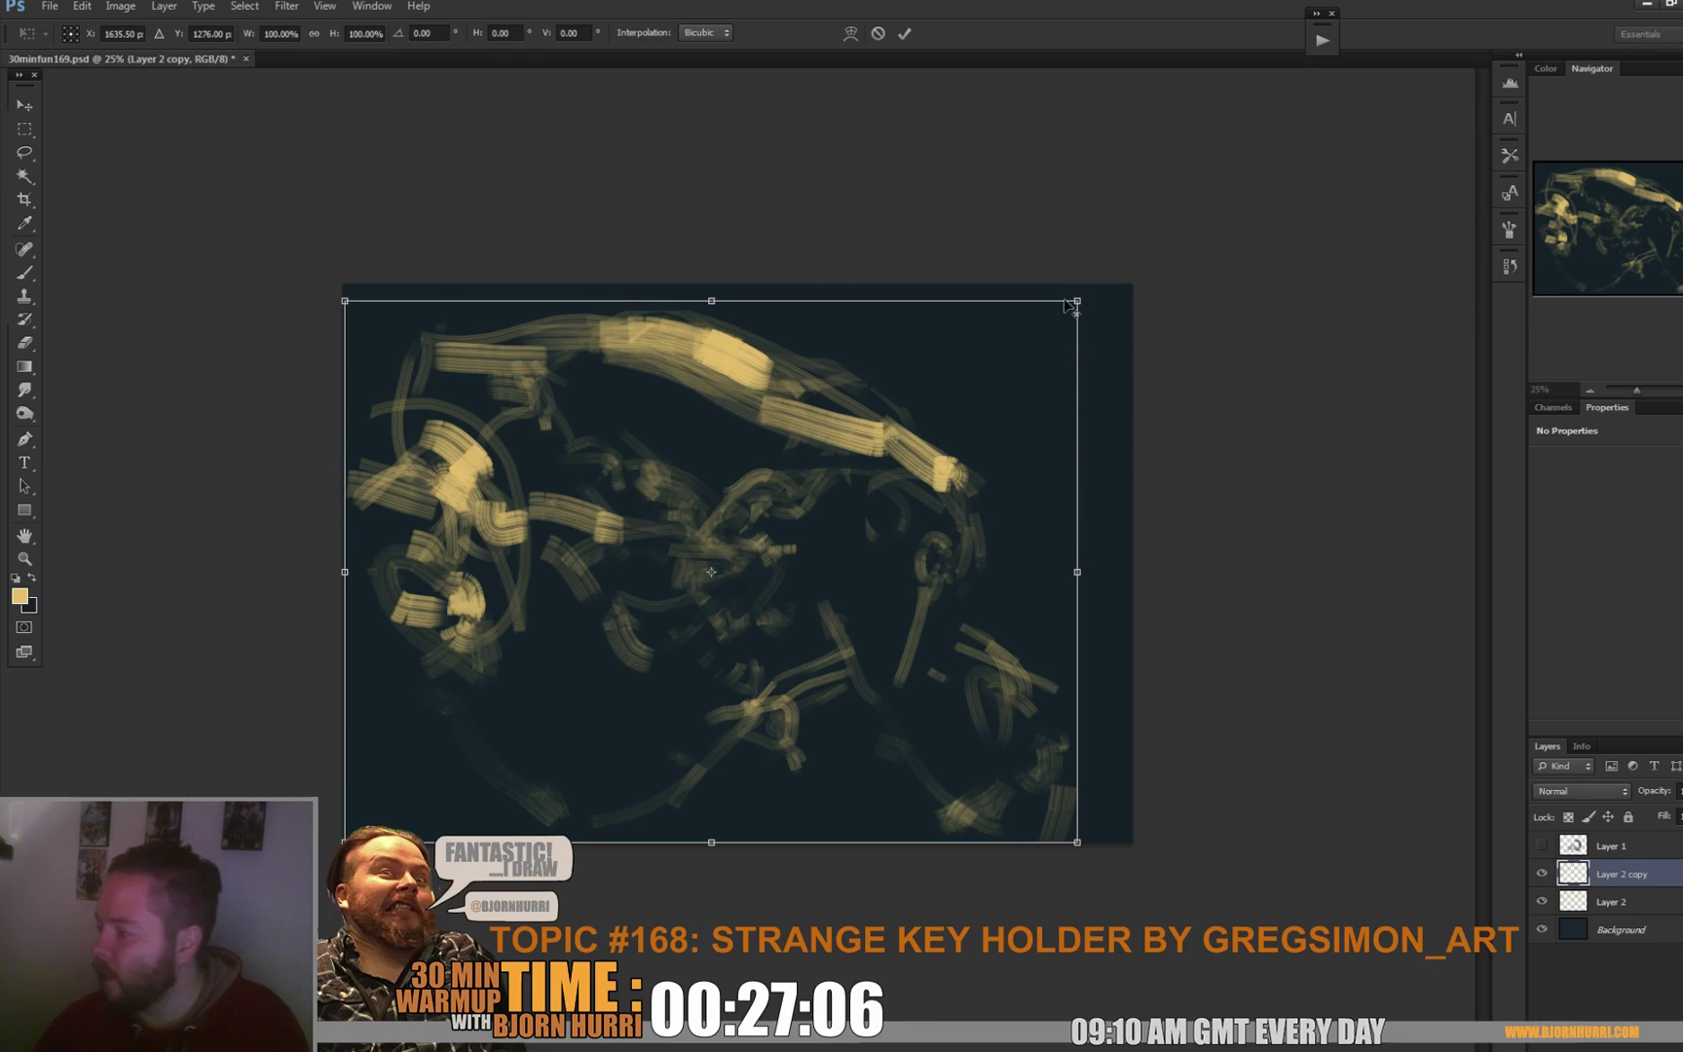
drag(1083, 287, 816, 494)
drag(751, 597, 647, 438)
drag(725, 492, 700, 493)
mouse_move(703, 426)
mouse_down()
mouse_move(708, 444)
mouse_move(762, 458)
mouse_move(695, 439)
mouse_up()
key(Return)
key(e)
mouse_move(510, 385)
mouse_down()
mouse_move(567, 442)
mouse_move(591, 428)
mouse_move(640, 454)
mouse_up()
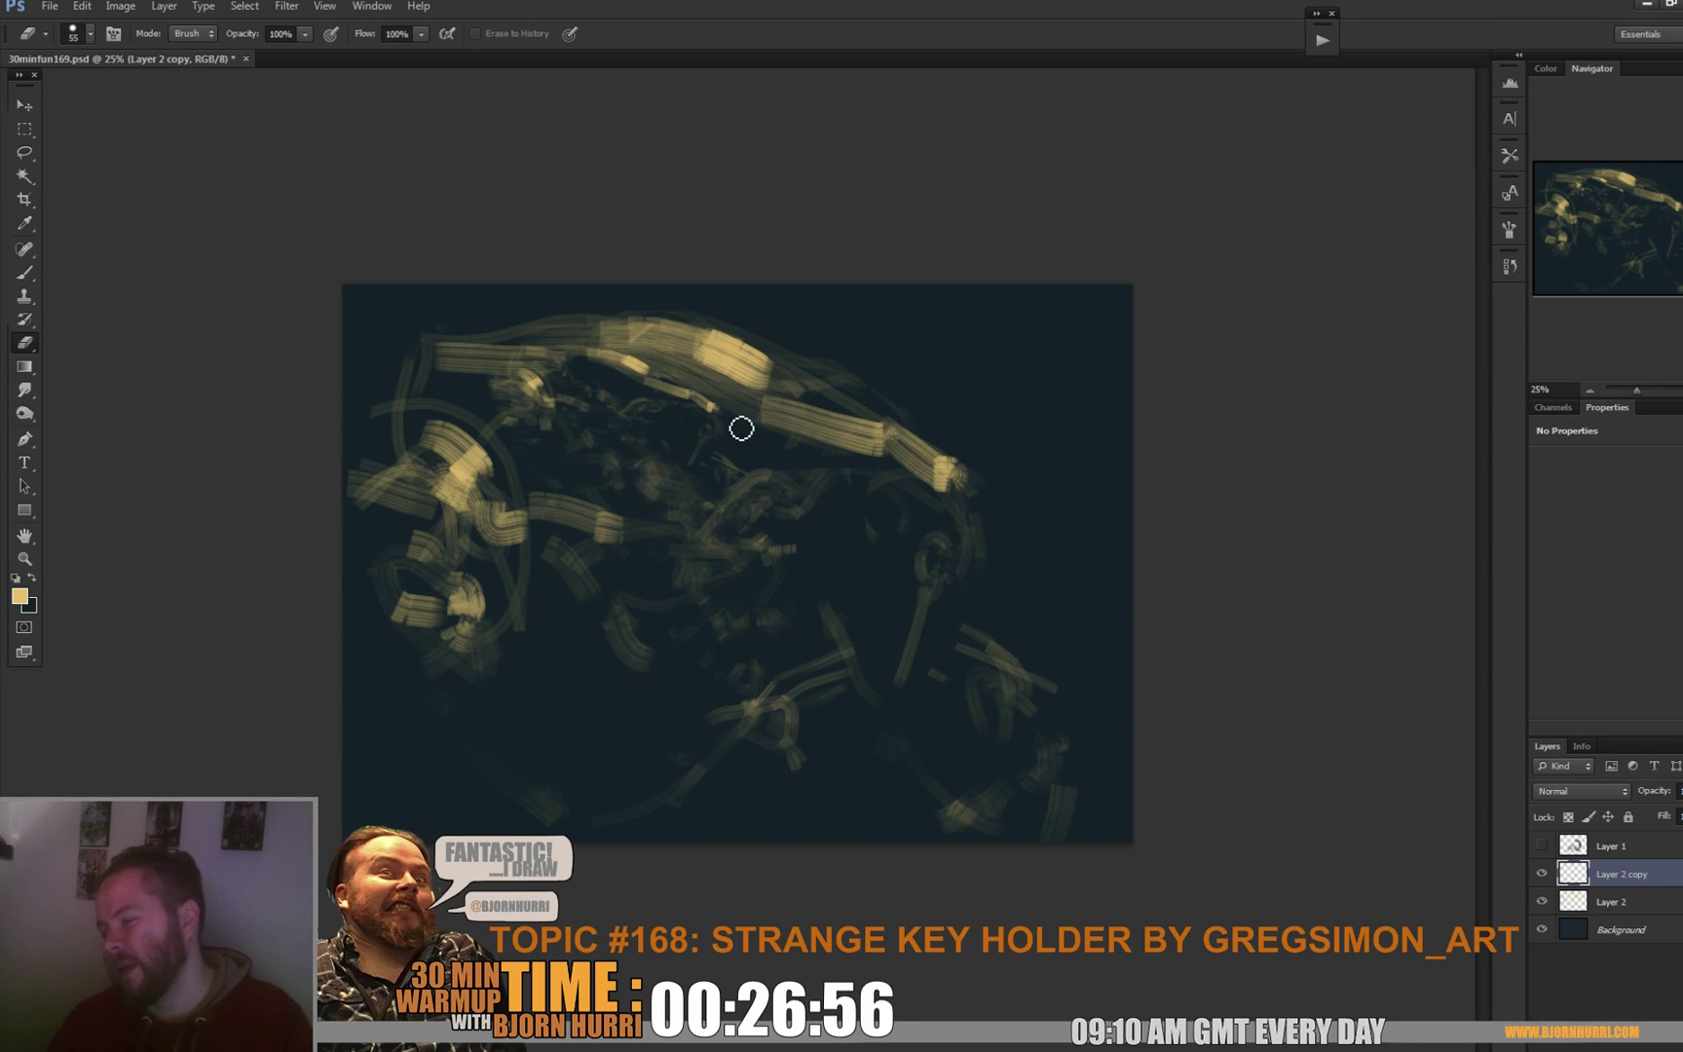
Duplicate the copy again and rotate and stretch it over the lower-left strokes.
key(ctrl+j)
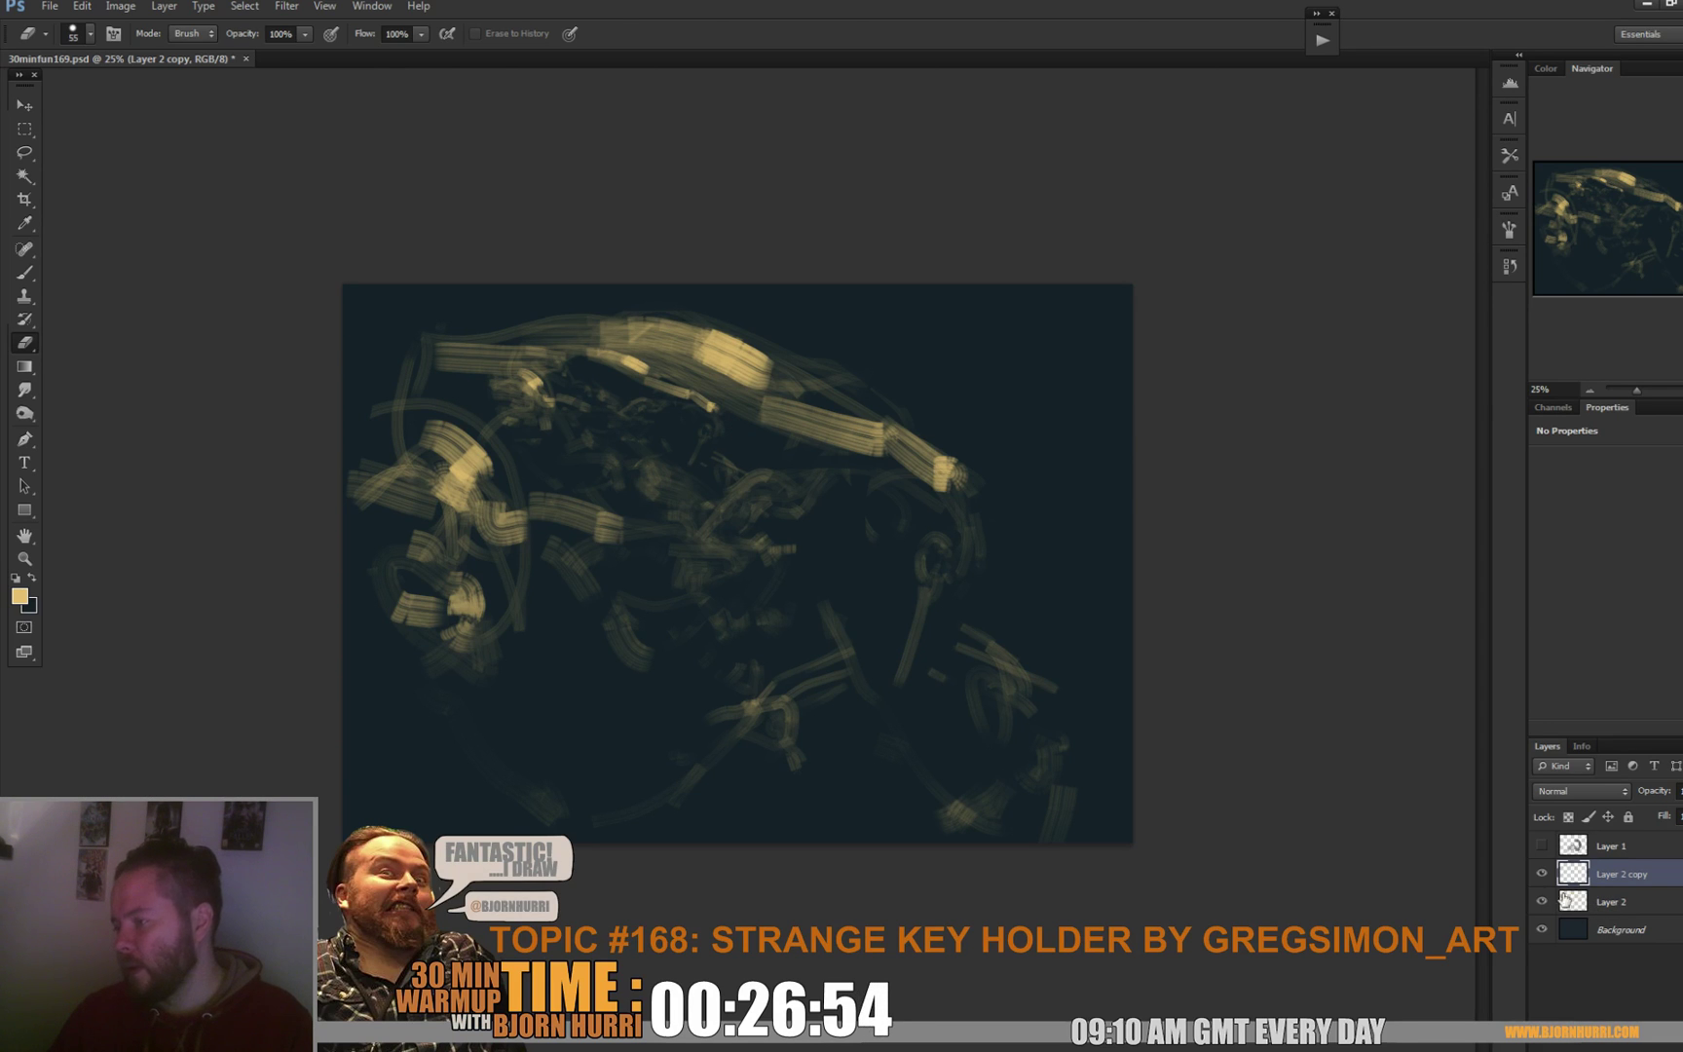
key(ctrl+t)
mouse_move(875, 277)
mouse_down()
mouse_move(806, 492)
mouse_move(895, 844)
mouse_up()
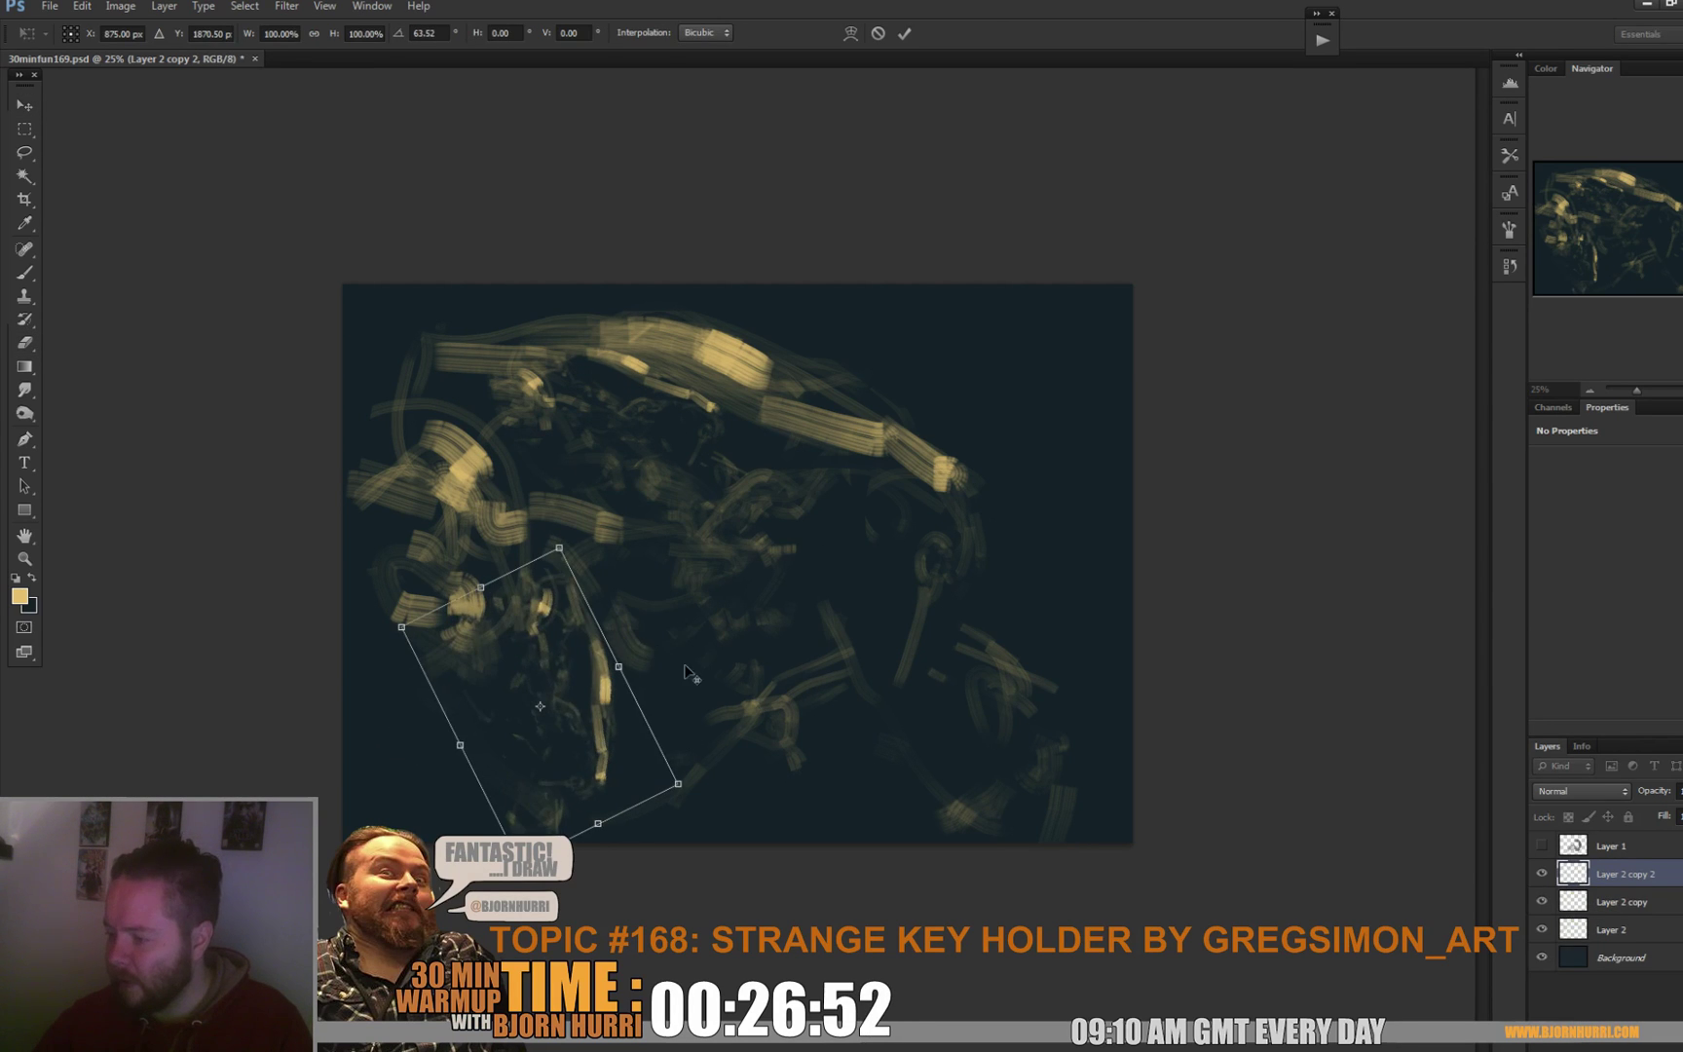
mouse_move(607, 815)
mouse_down()
mouse_move(675, 912)
mouse_move(716, 630)
mouse_move(745, 658)
mouse_move(765, 784)
mouse_up()
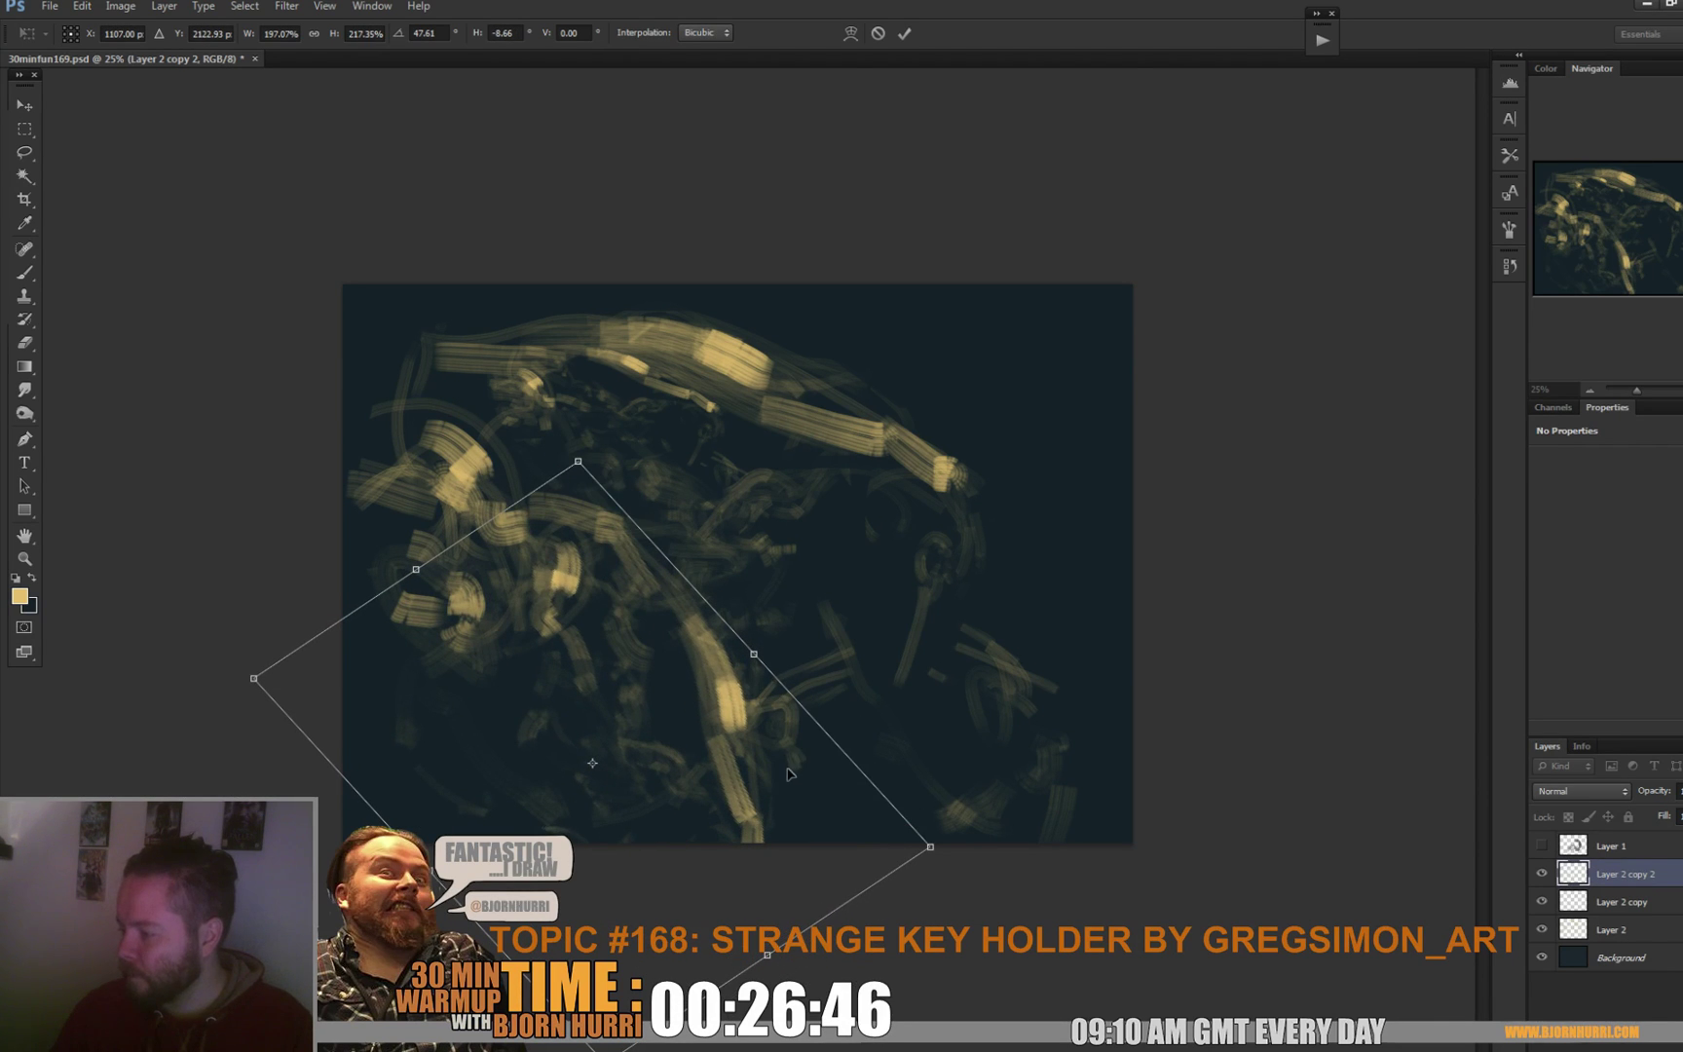
key(Return)
Dim the bright lower and central strokes with a 236 px eraser.
key(e)
right_click(790, 771)
click(956, 787)
text(236)
key(Return)
mouse_move(752, 833)
mouse_down()
mouse_move(719, 672)
mouse_move(680, 589)
mouse_up()
mouse_move(731, 750)
mouse_down()
mouse_move(654, 632)
mouse_move(586, 747)
mouse_move(587, 650)
mouse_move(566, 603)
mouse_move(594, 554)
mouse_move(589, 638)
mouse_up()
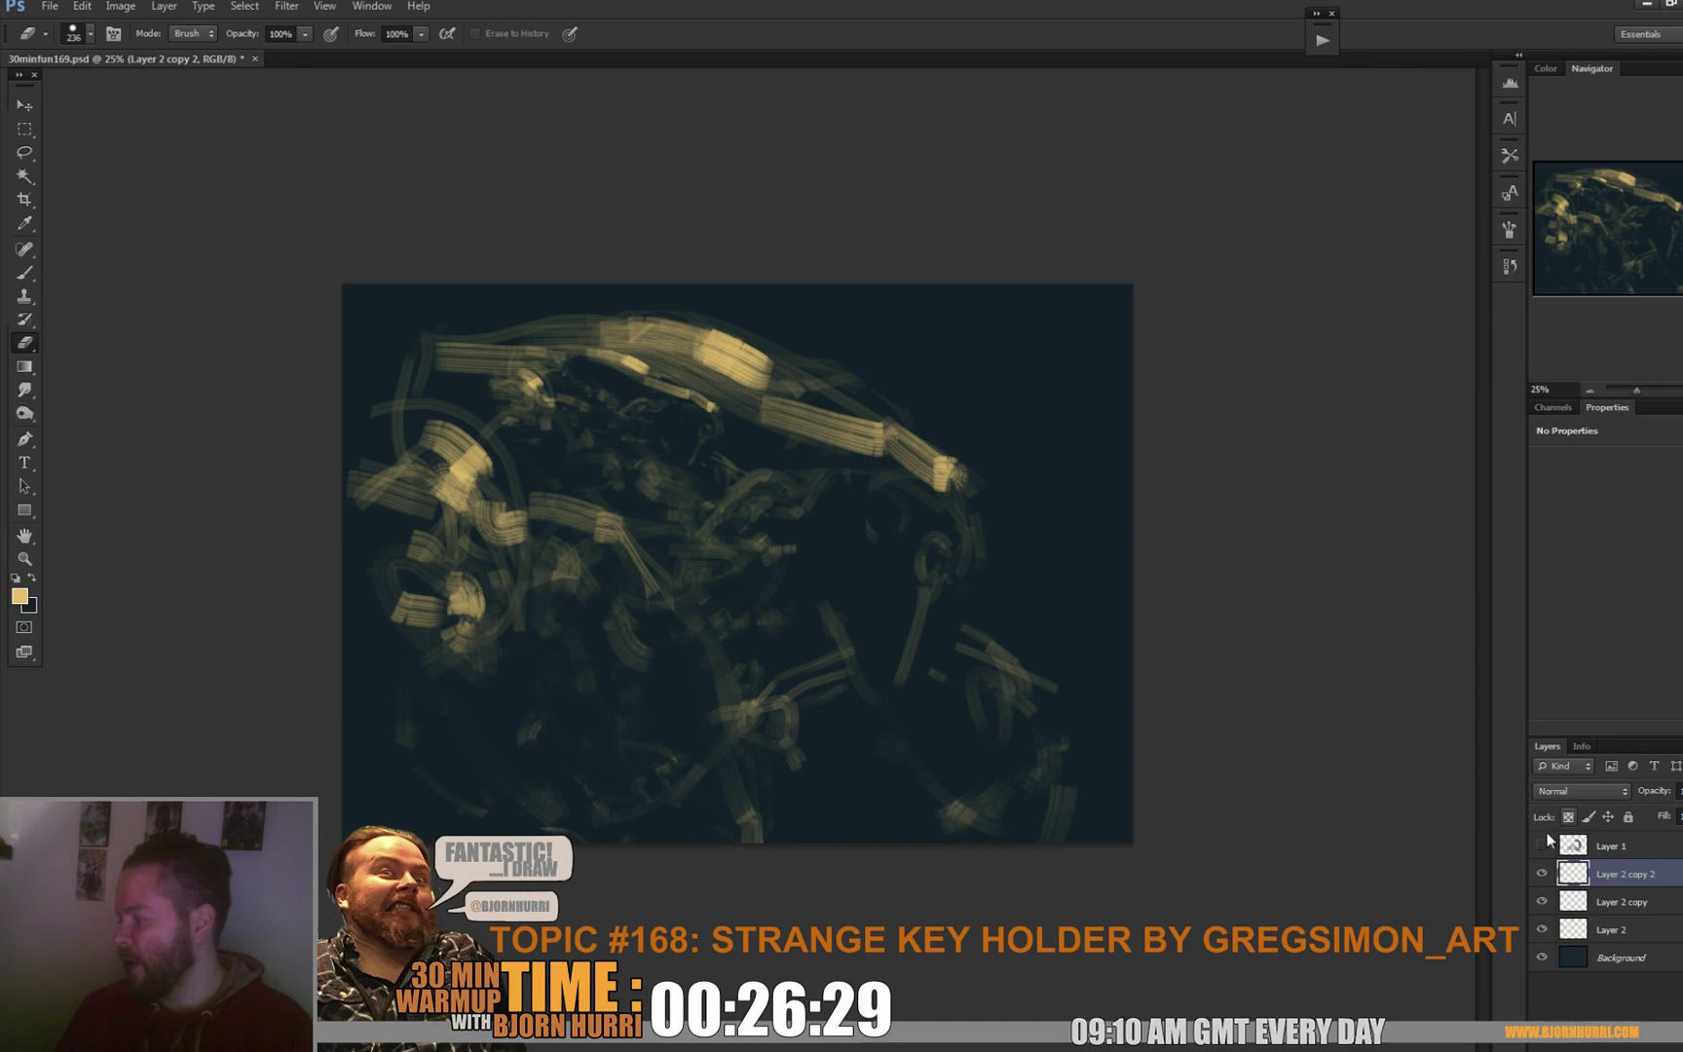
Show Layer 2 copy 2, add a faint stroke with a 52 px brush, and create Layer 3.
click(1543, 873)
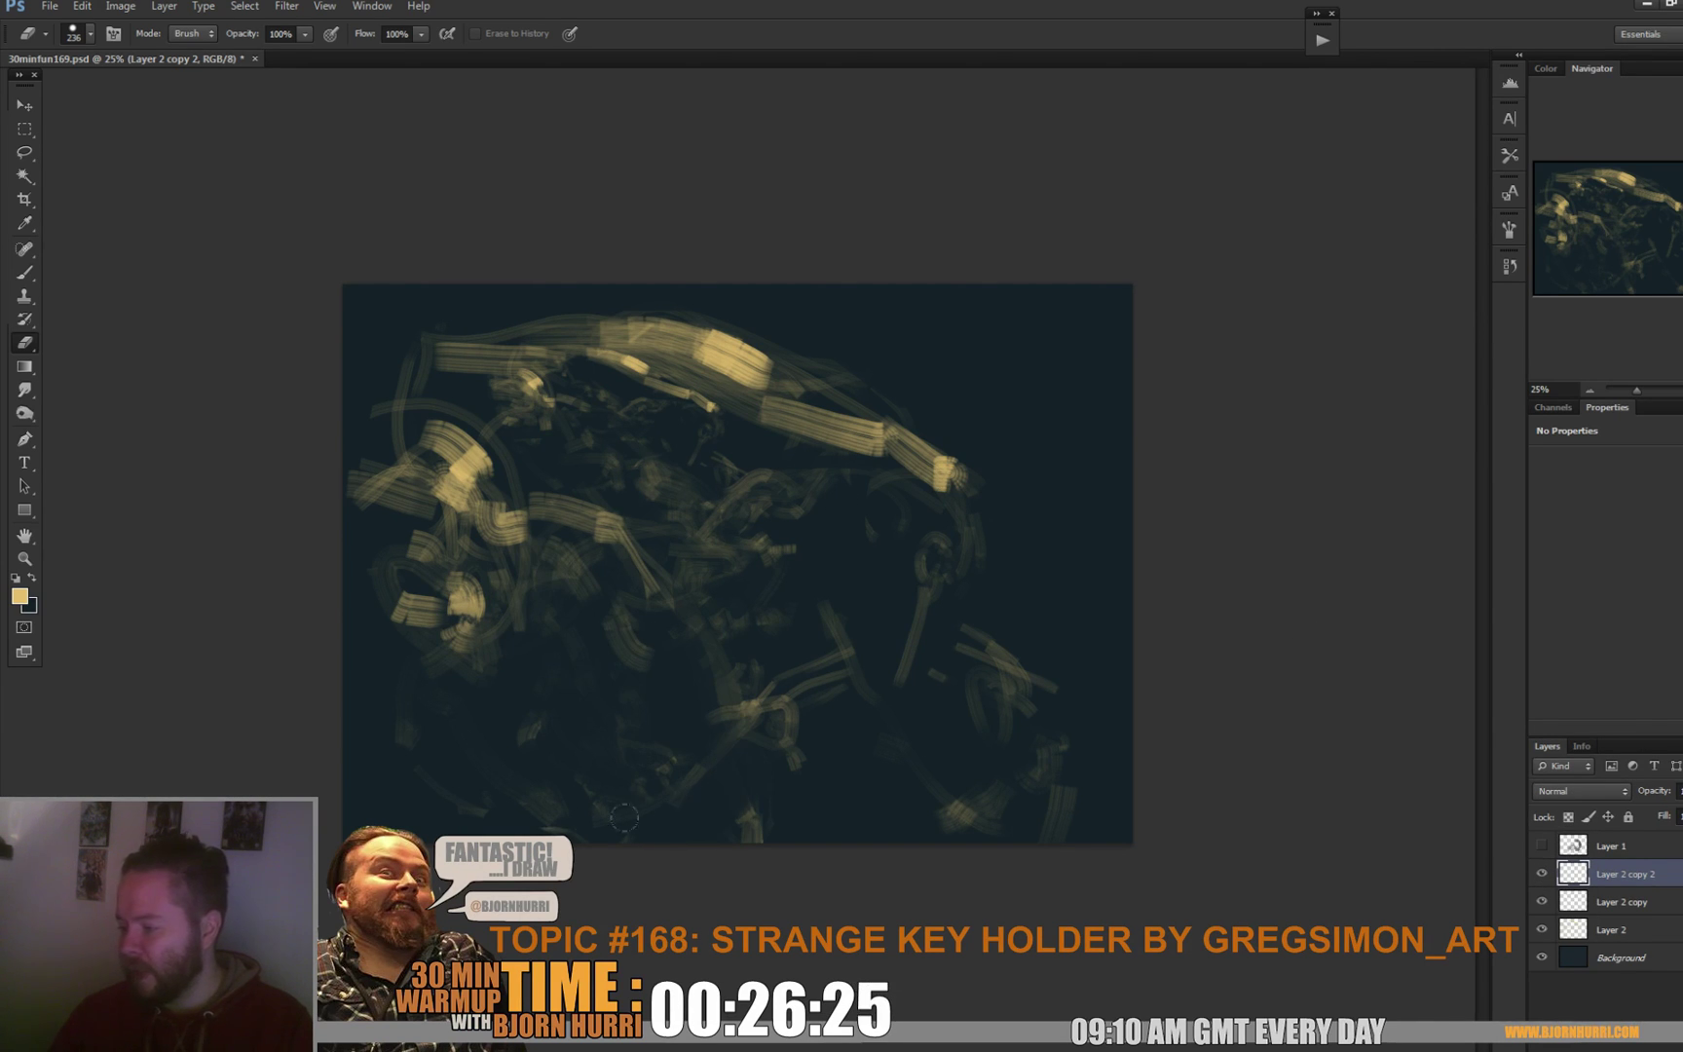
key(b)
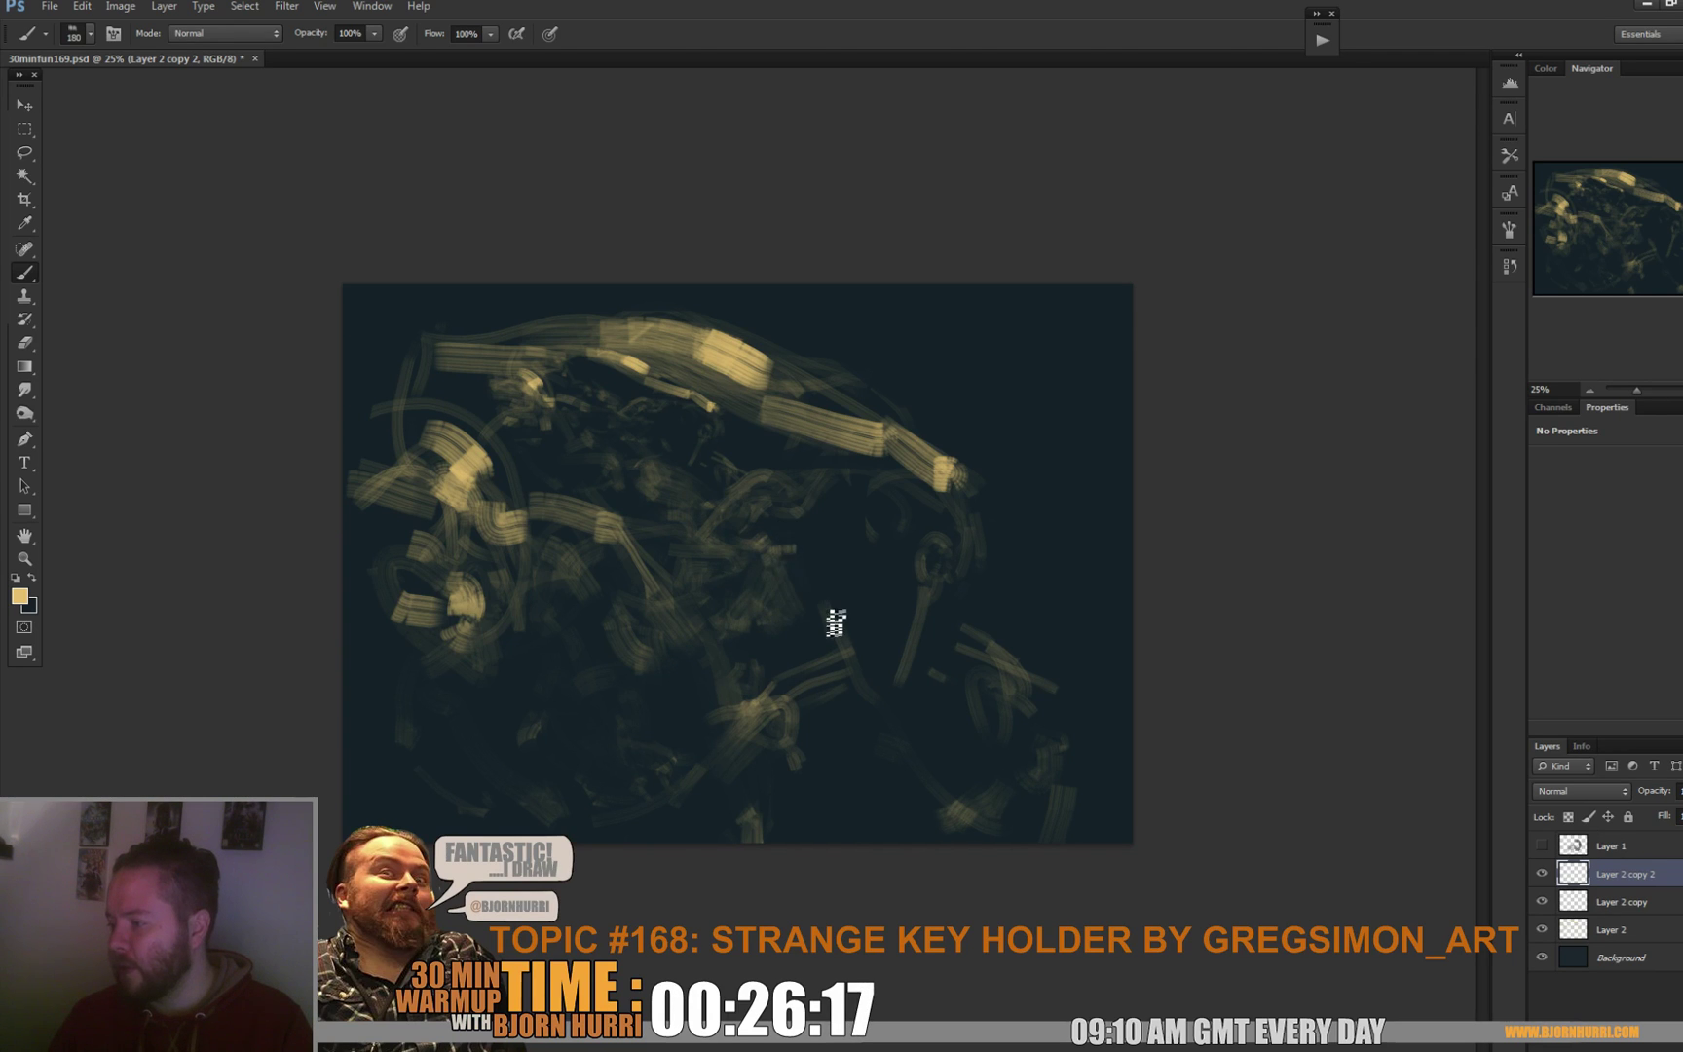
drag(797, 589, 777, 582)
right_click(857, 572)
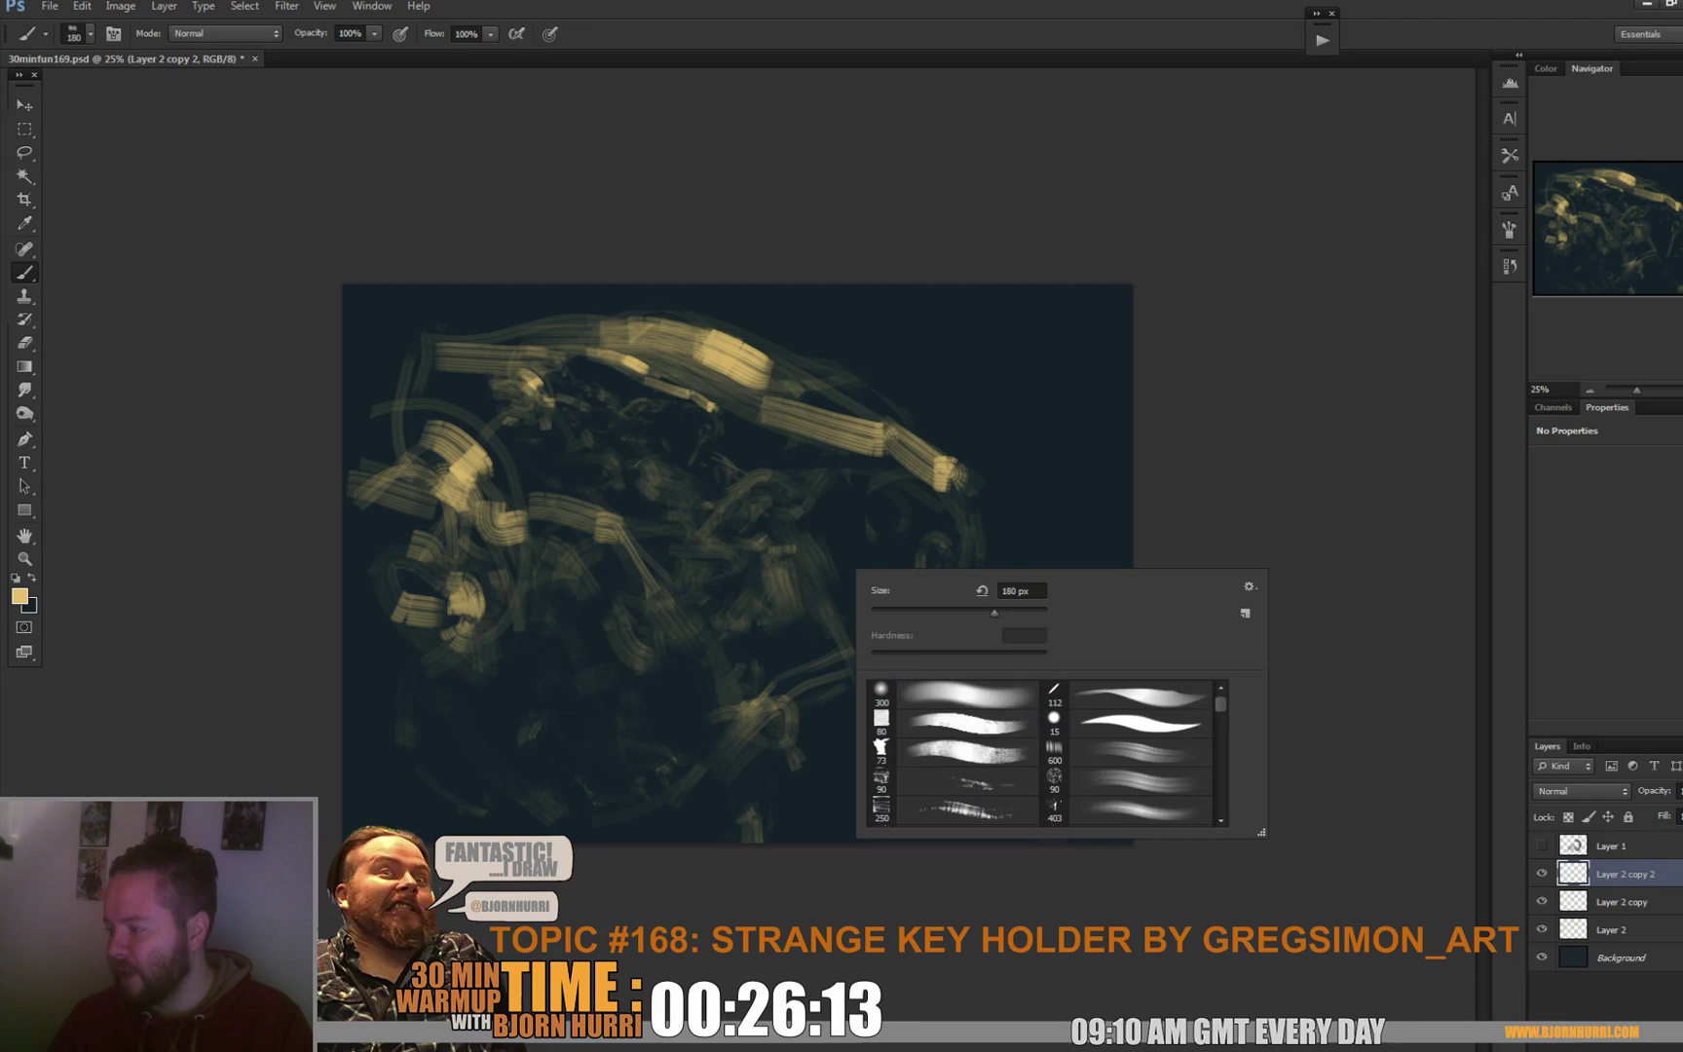
key(Return)
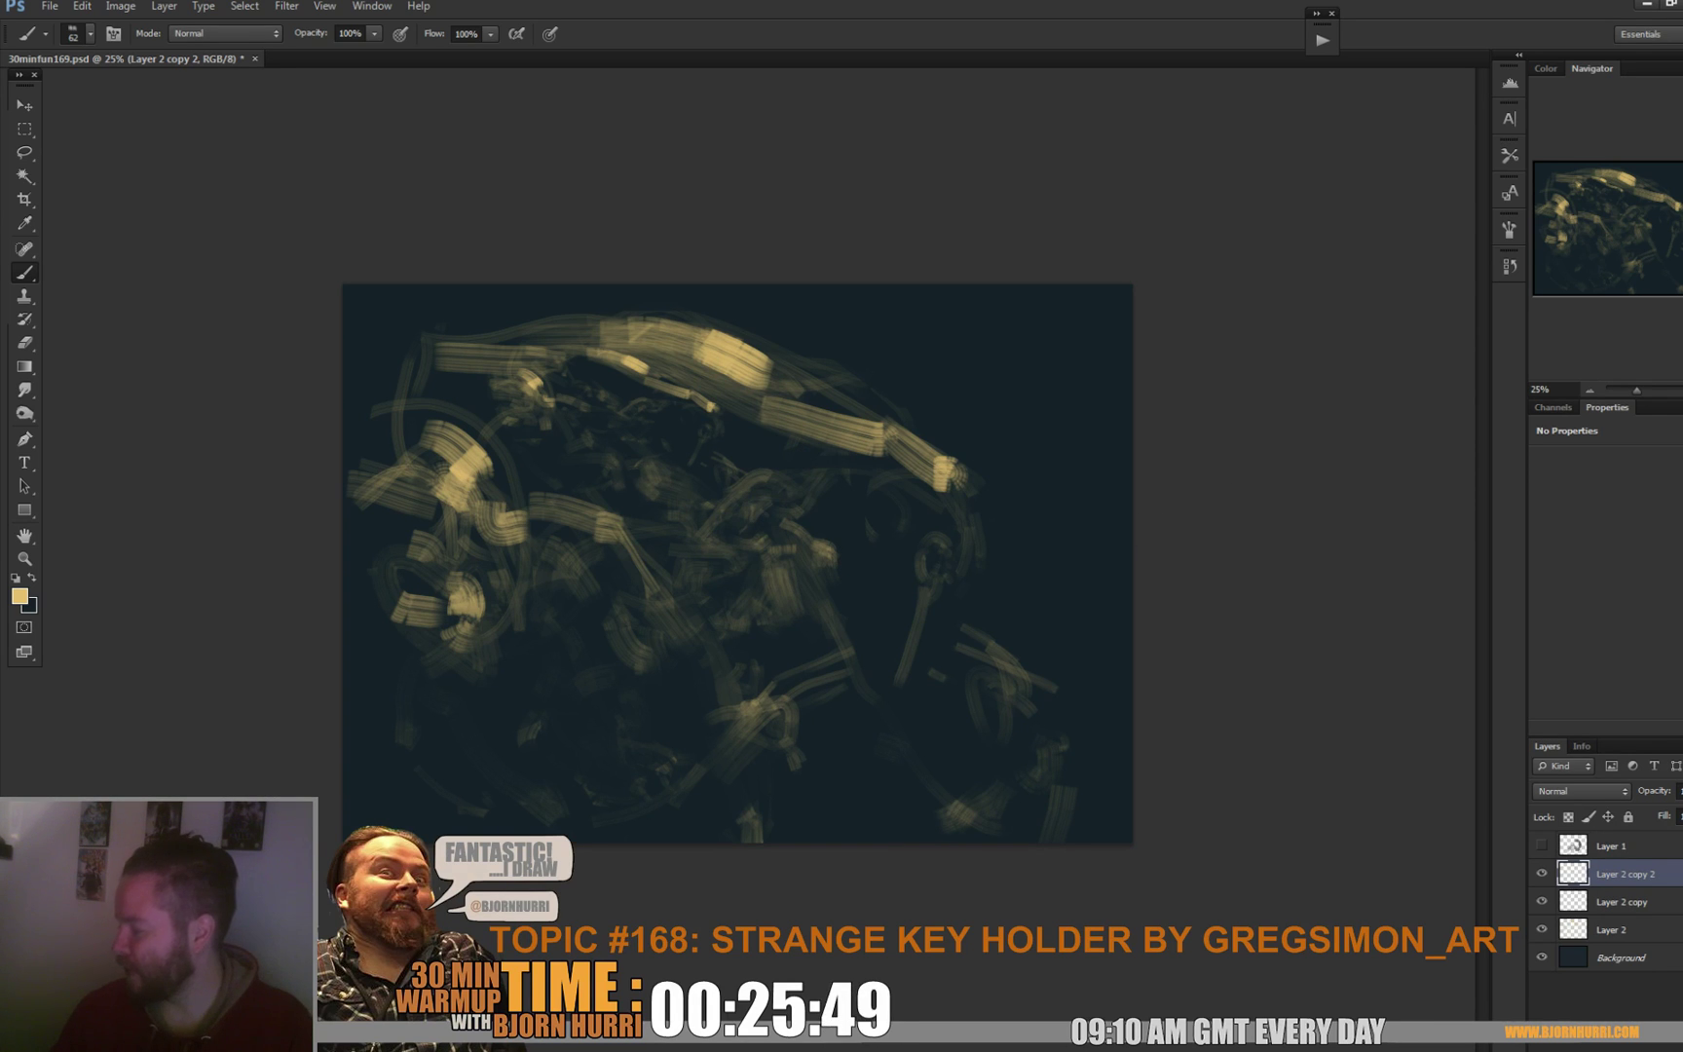
key(ctrl+shift+alt+n)
click(1580, 791)
Set Layer 3 to Color Dodge and brighten the creature's middle with a 193 px brush.
click(1568, 487)
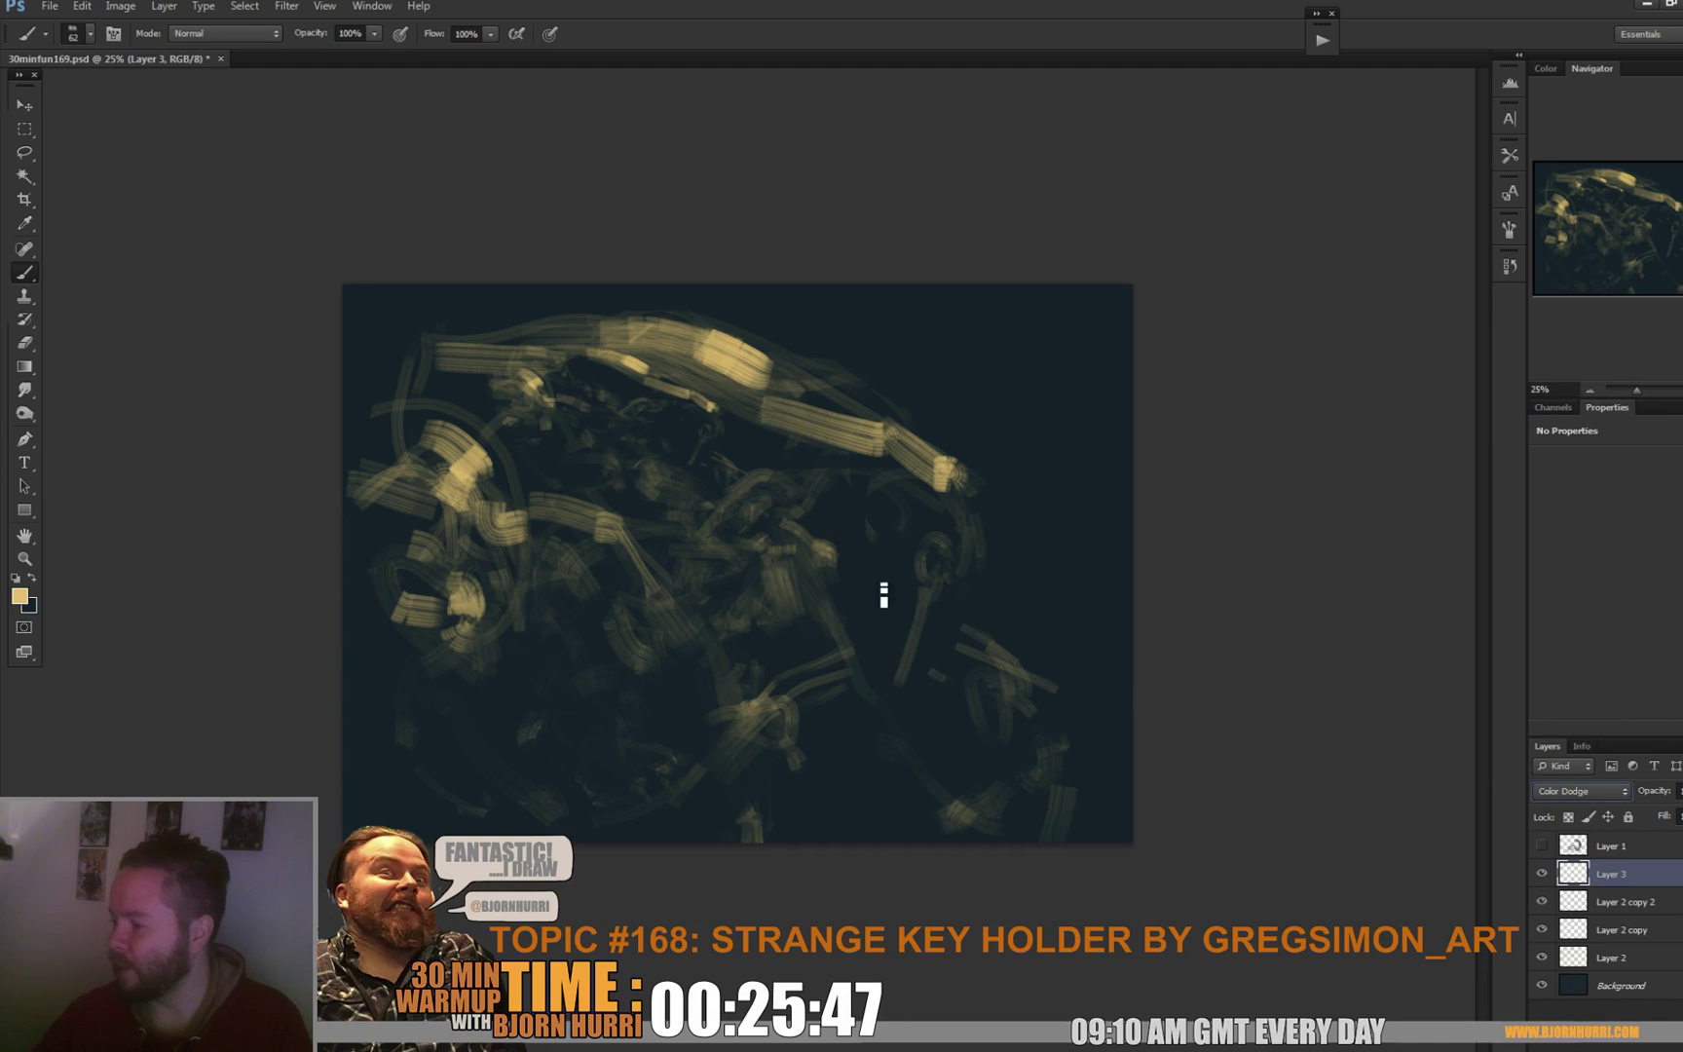
right_click(882, 593)
text(193)
key(Return)
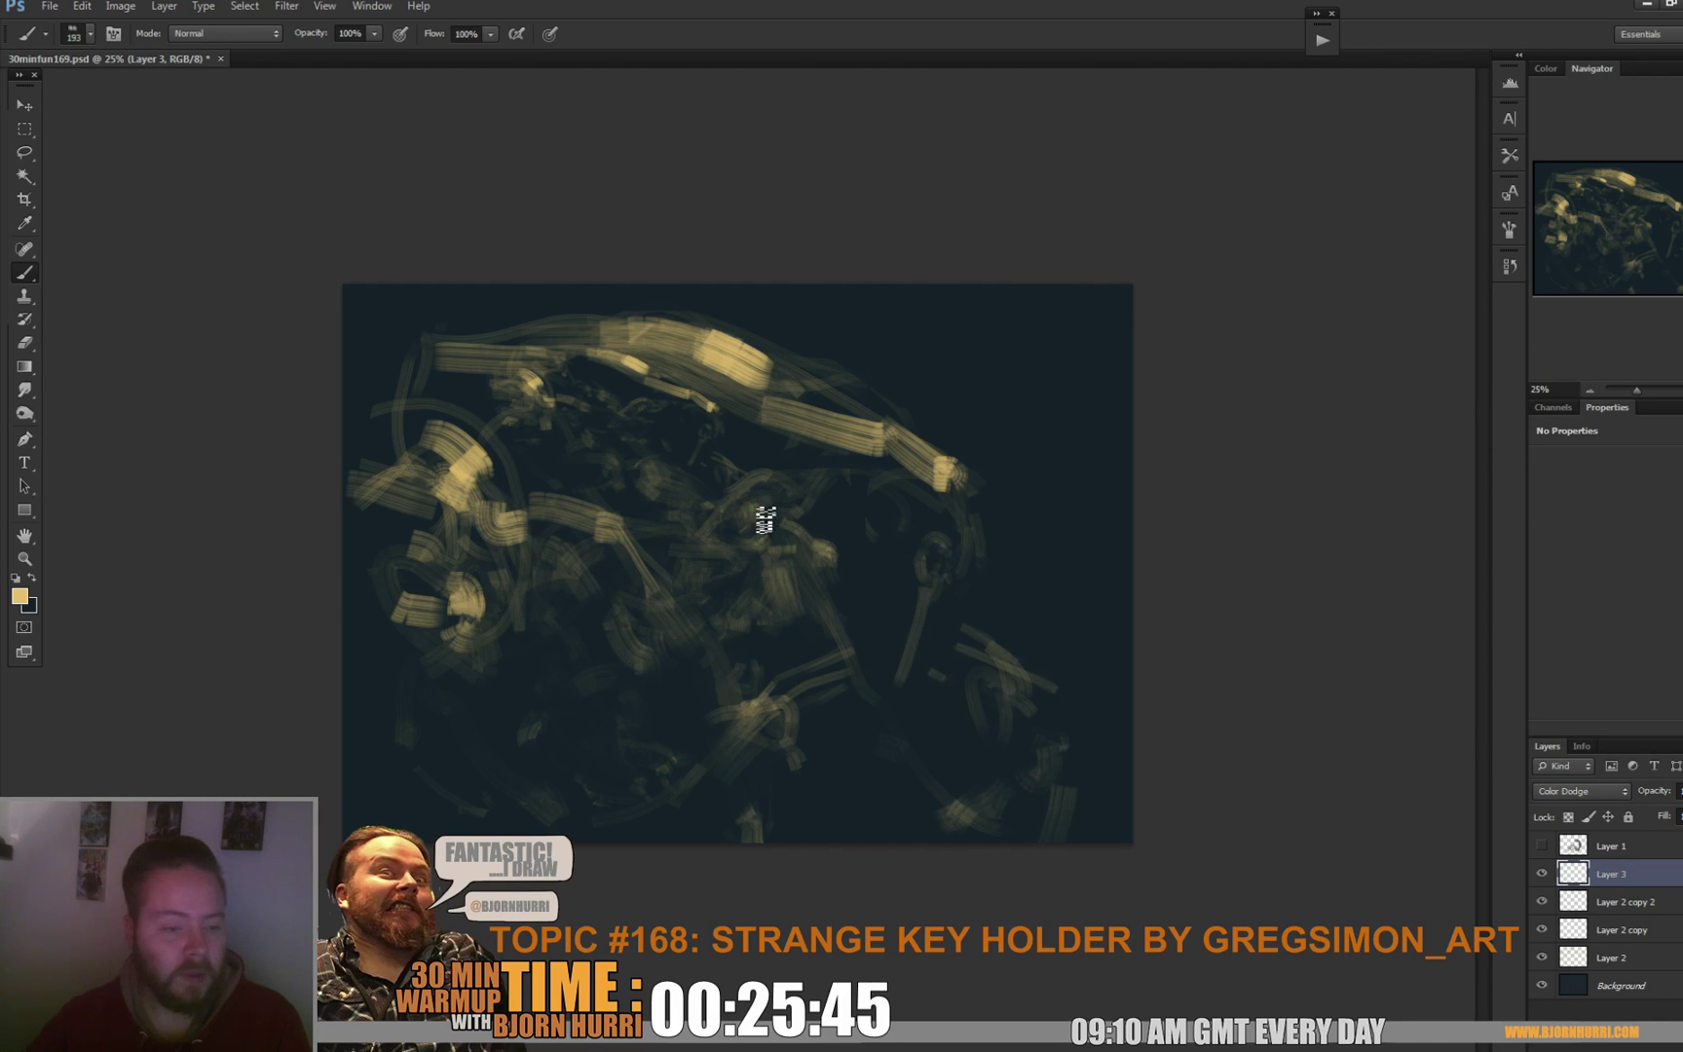
drag(776, 494, 784, 545)
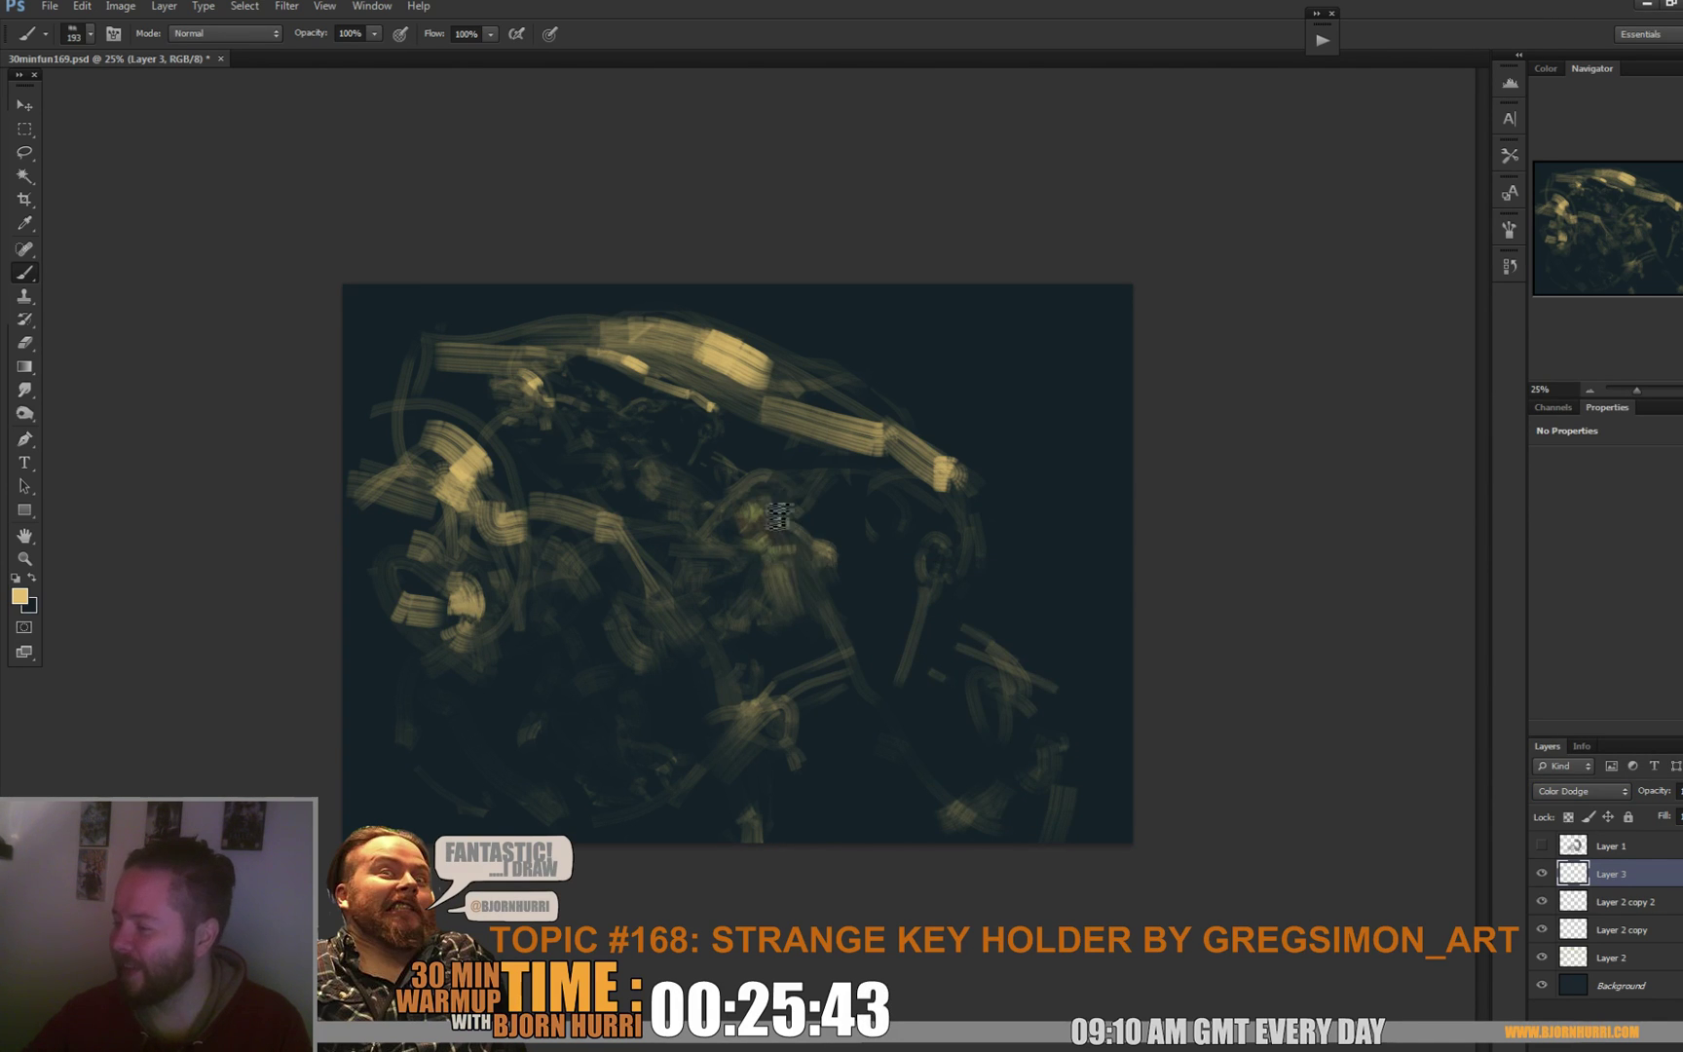
Switch Layer 3 to Screen and paint light highlights on the head's top band and left side.
click(1577, 789)
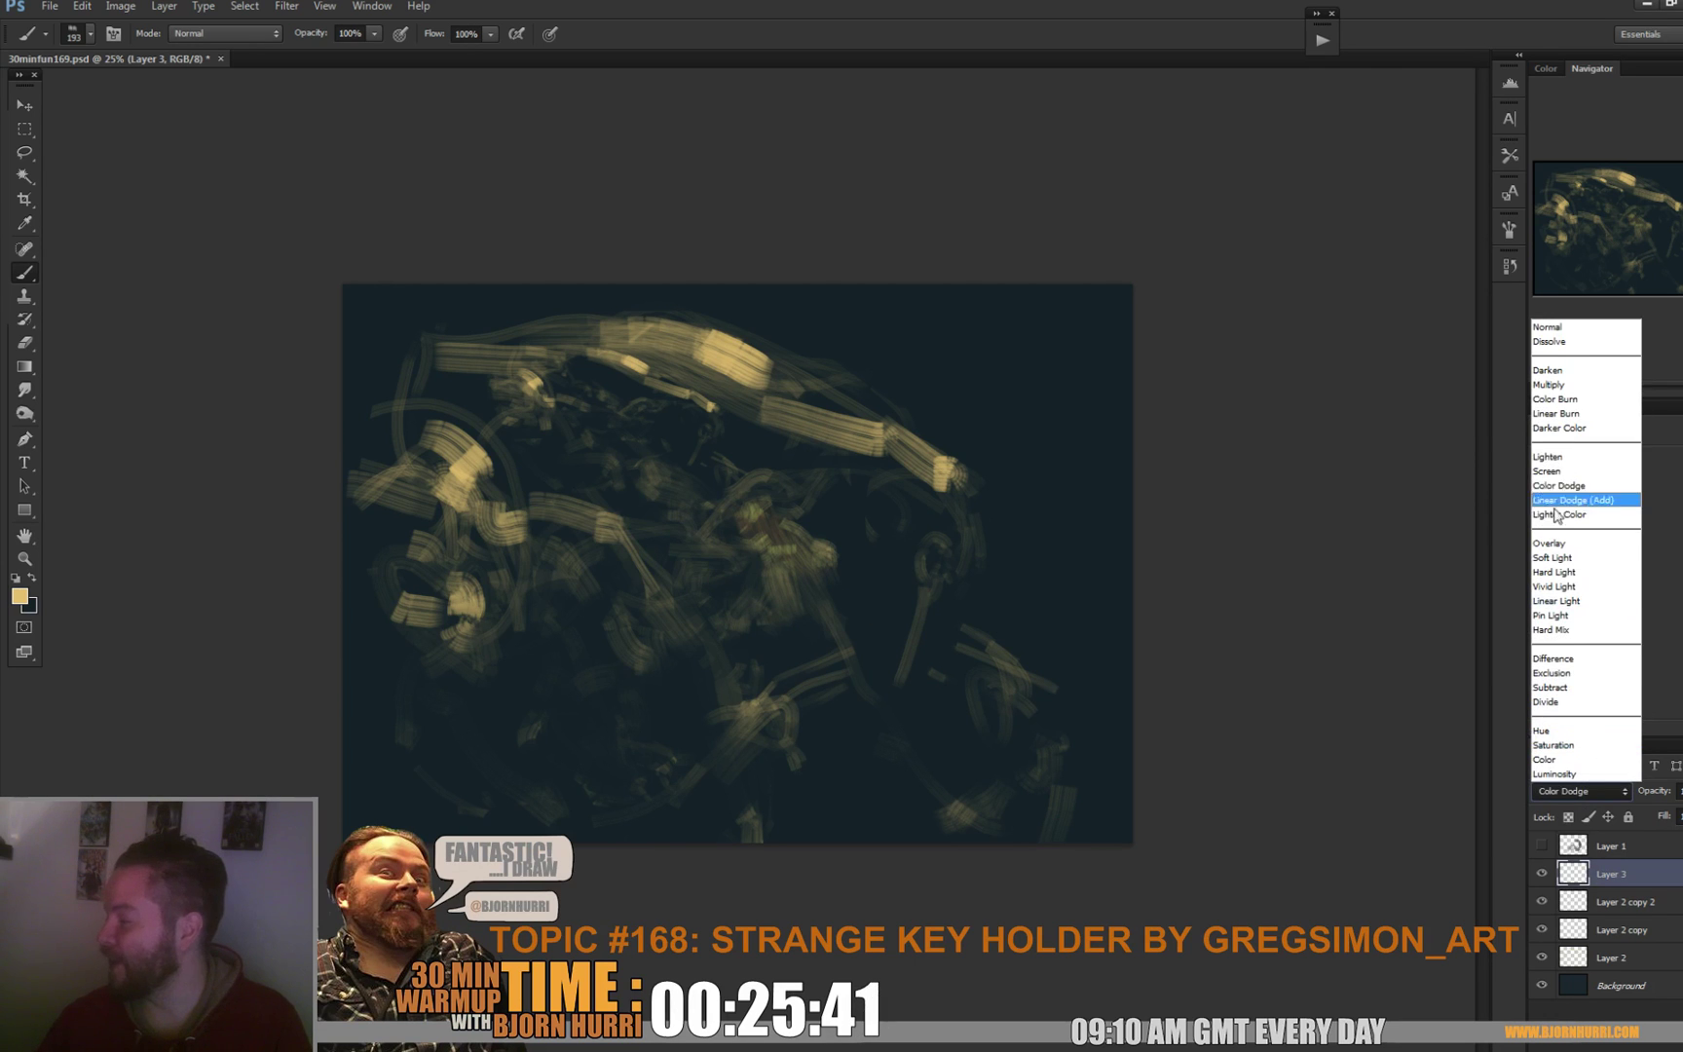
click(1560, 472)
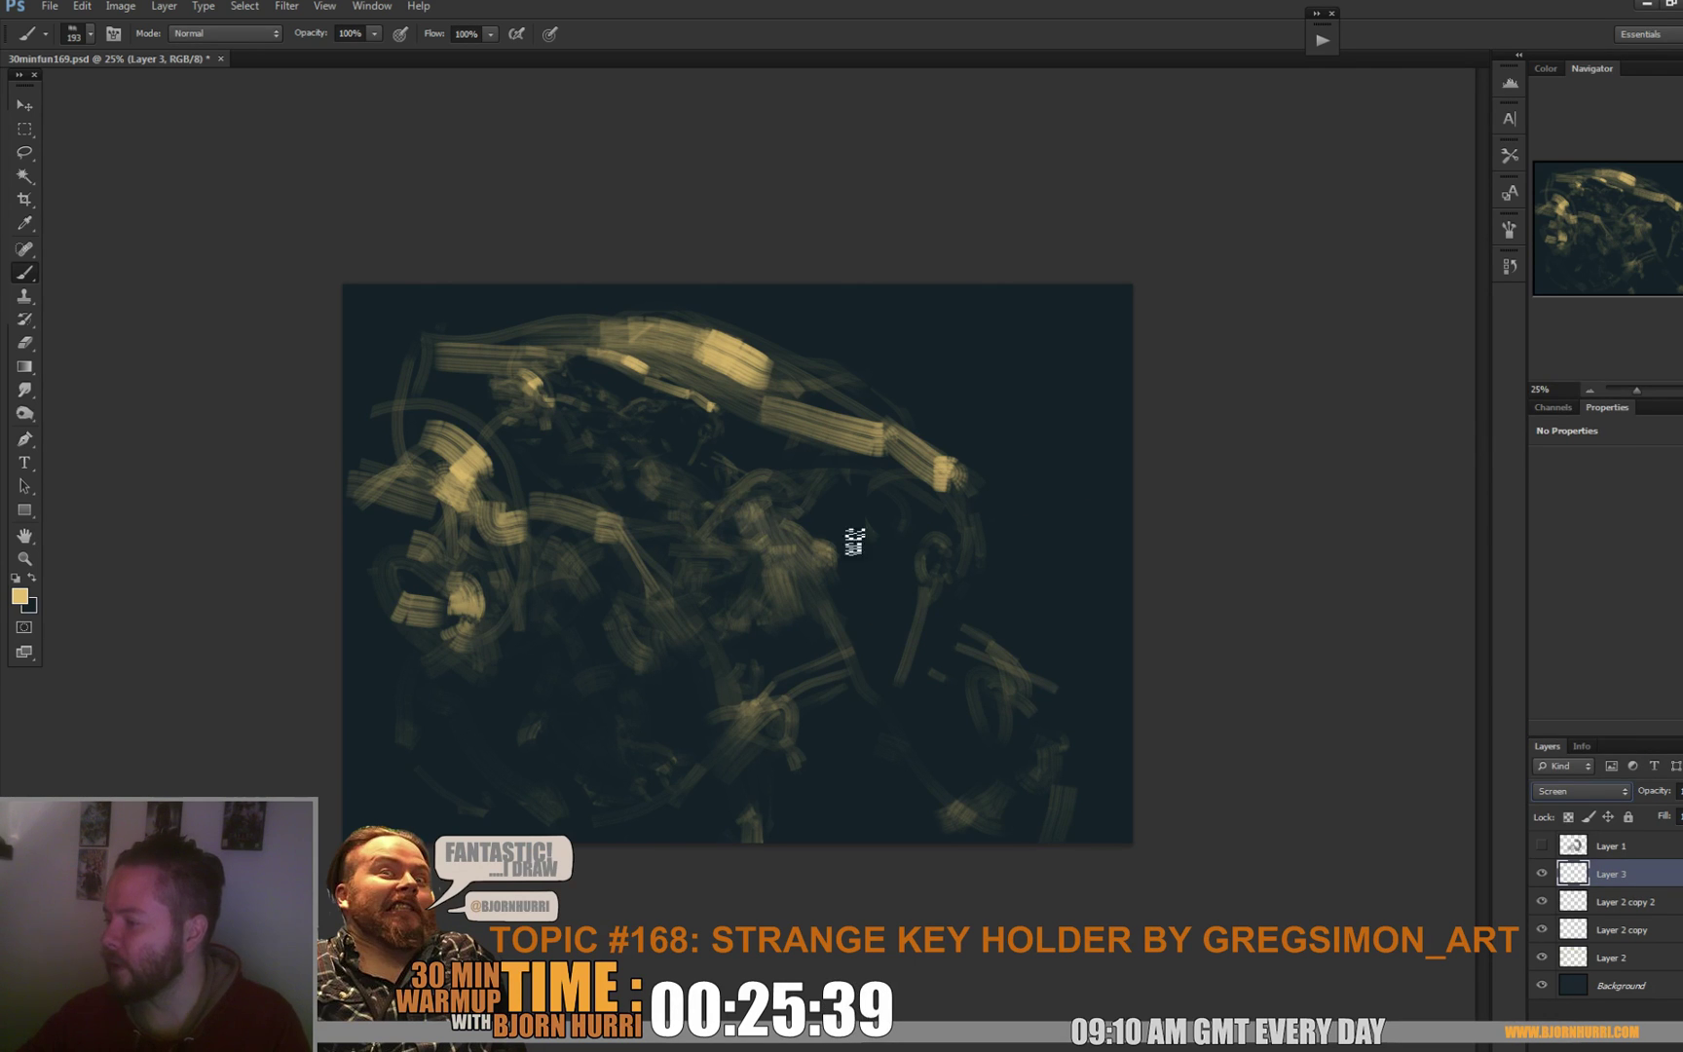
mouse_move(768, 510)
mouse_down()
mouse_move(826, 554)
mouse_move(758, 555)
mouse_move(736, 526)
mouse_move(772, 552)
mouse_up()
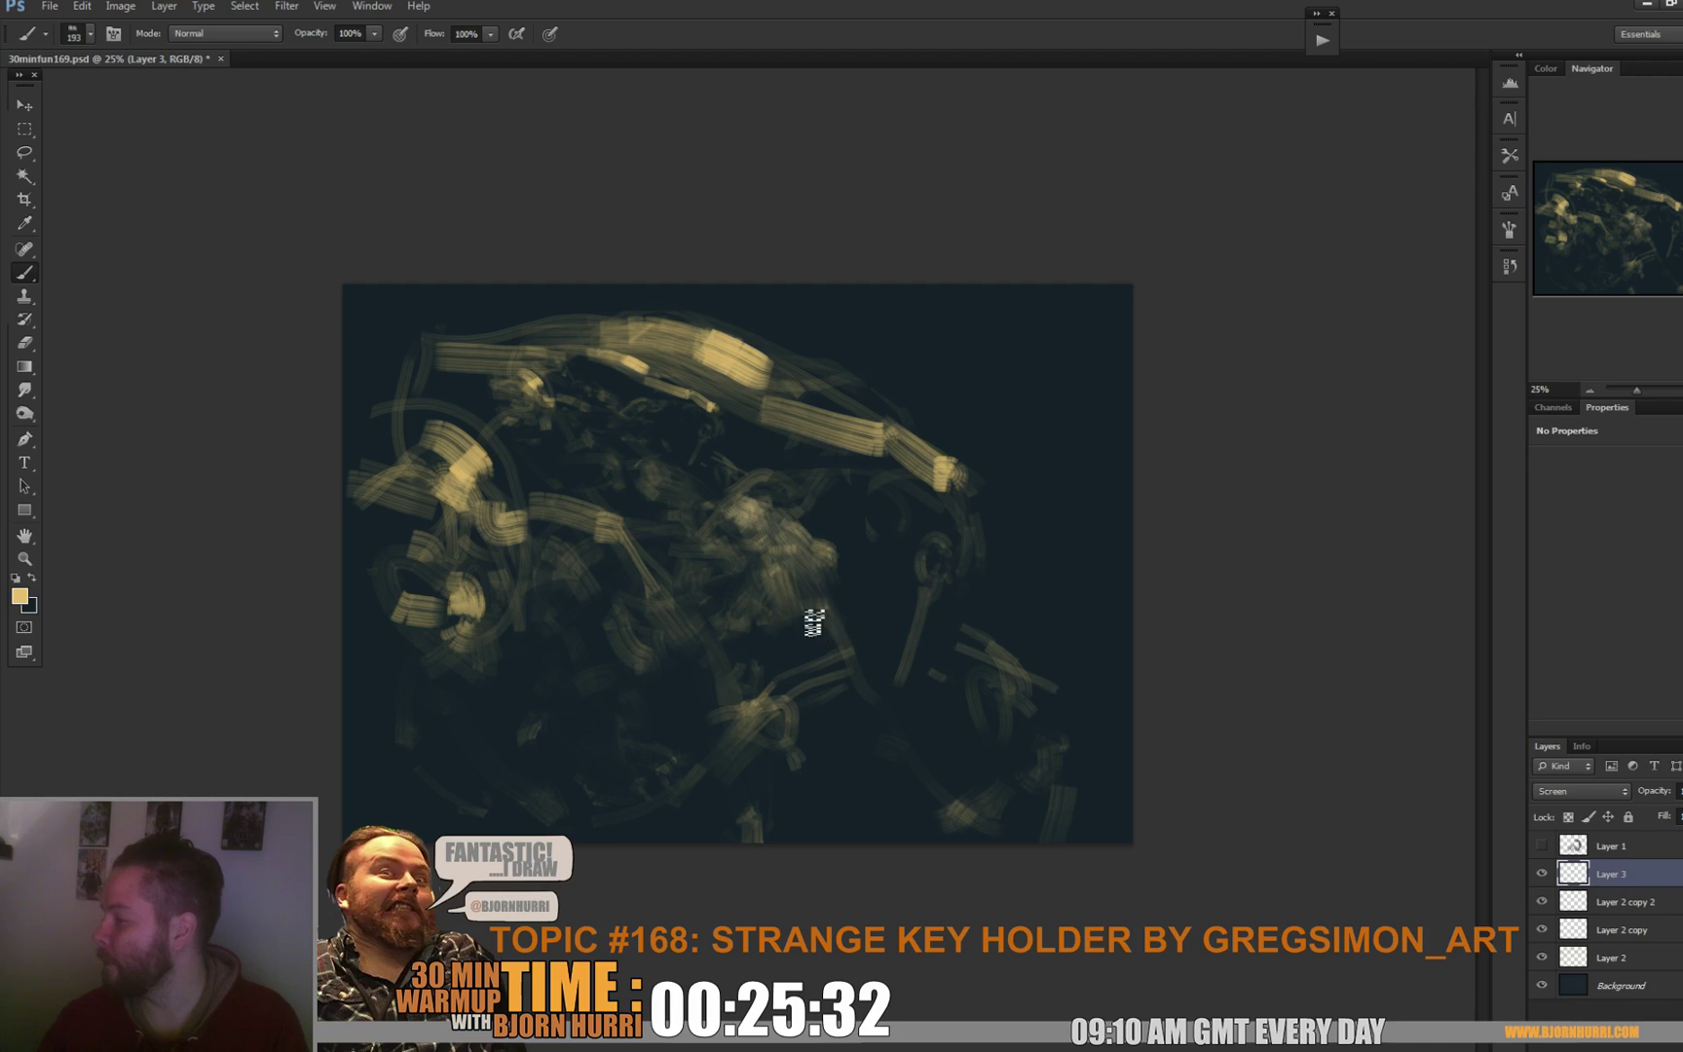
drag(1003, 499, 781, 364)
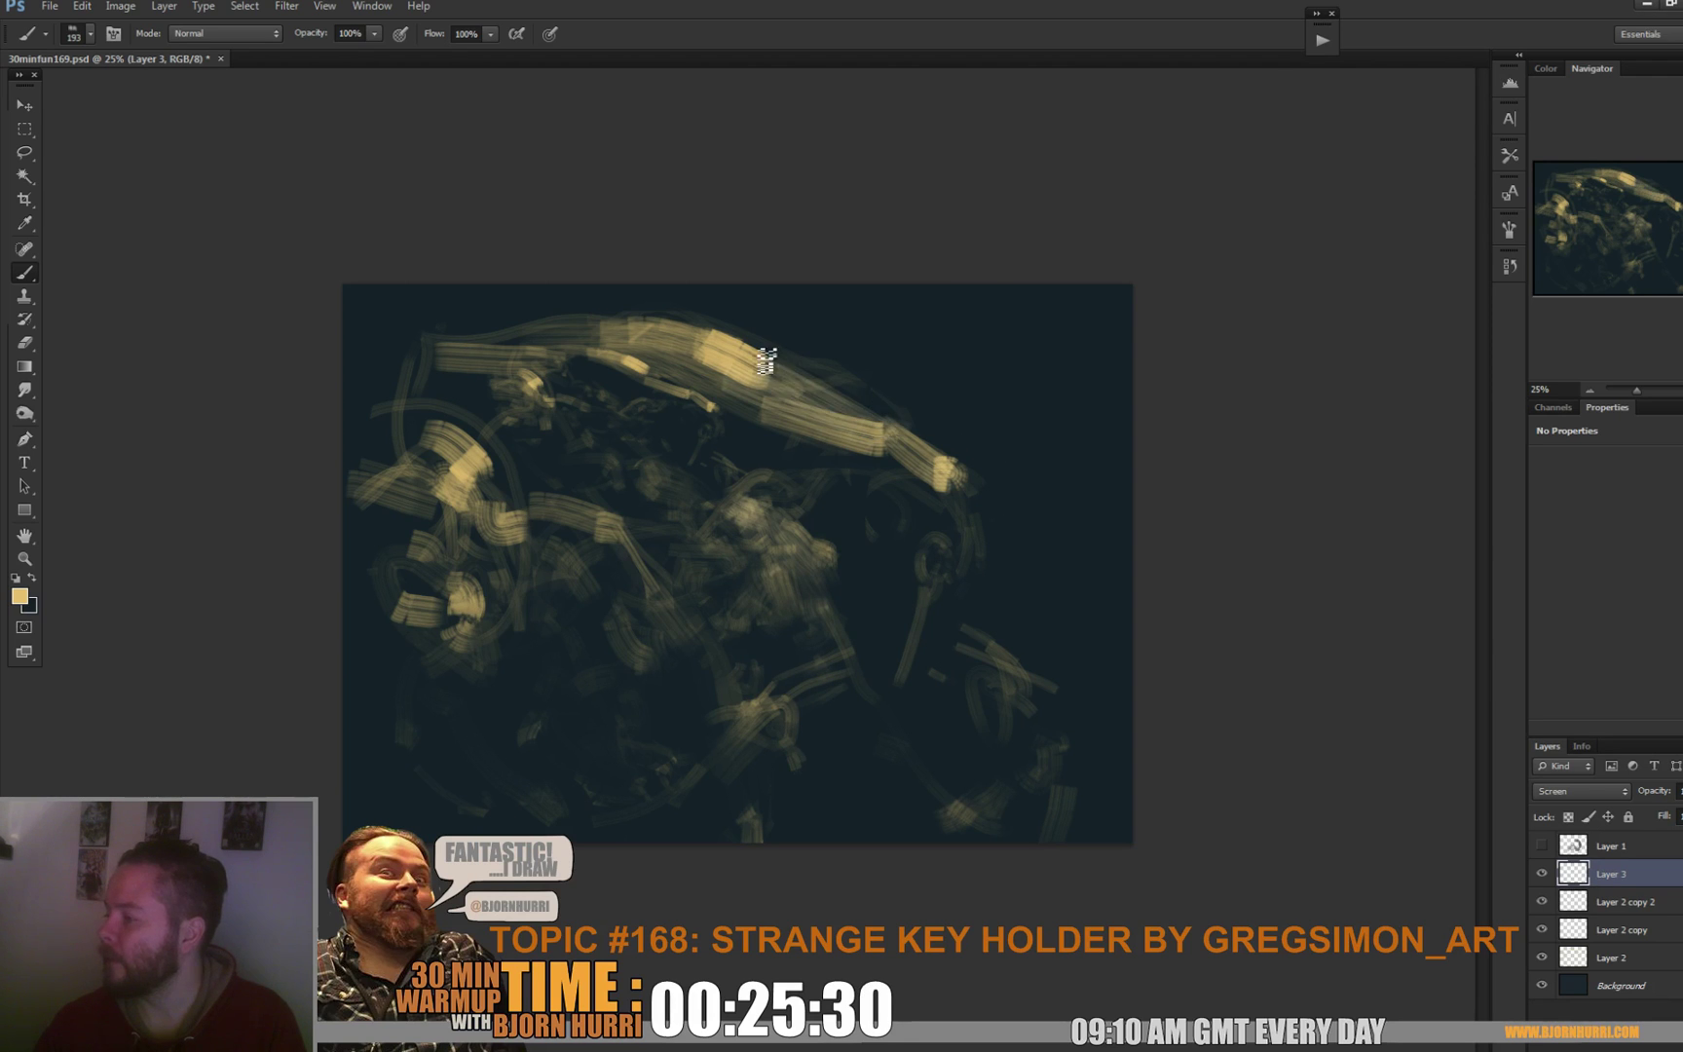
mouse_move(432, 489)
mouse_down()
mouse_move(379, 474)
mouse_move(398, 458)
mouse_move(439, 447)
mouse_move(355, 539)
mouse_move(435, 571)
mouse_move(419, 550)
mouse_move(428, 559)
mouse_move(464, 496)
mouse_move(499, 529)
mouse_up()
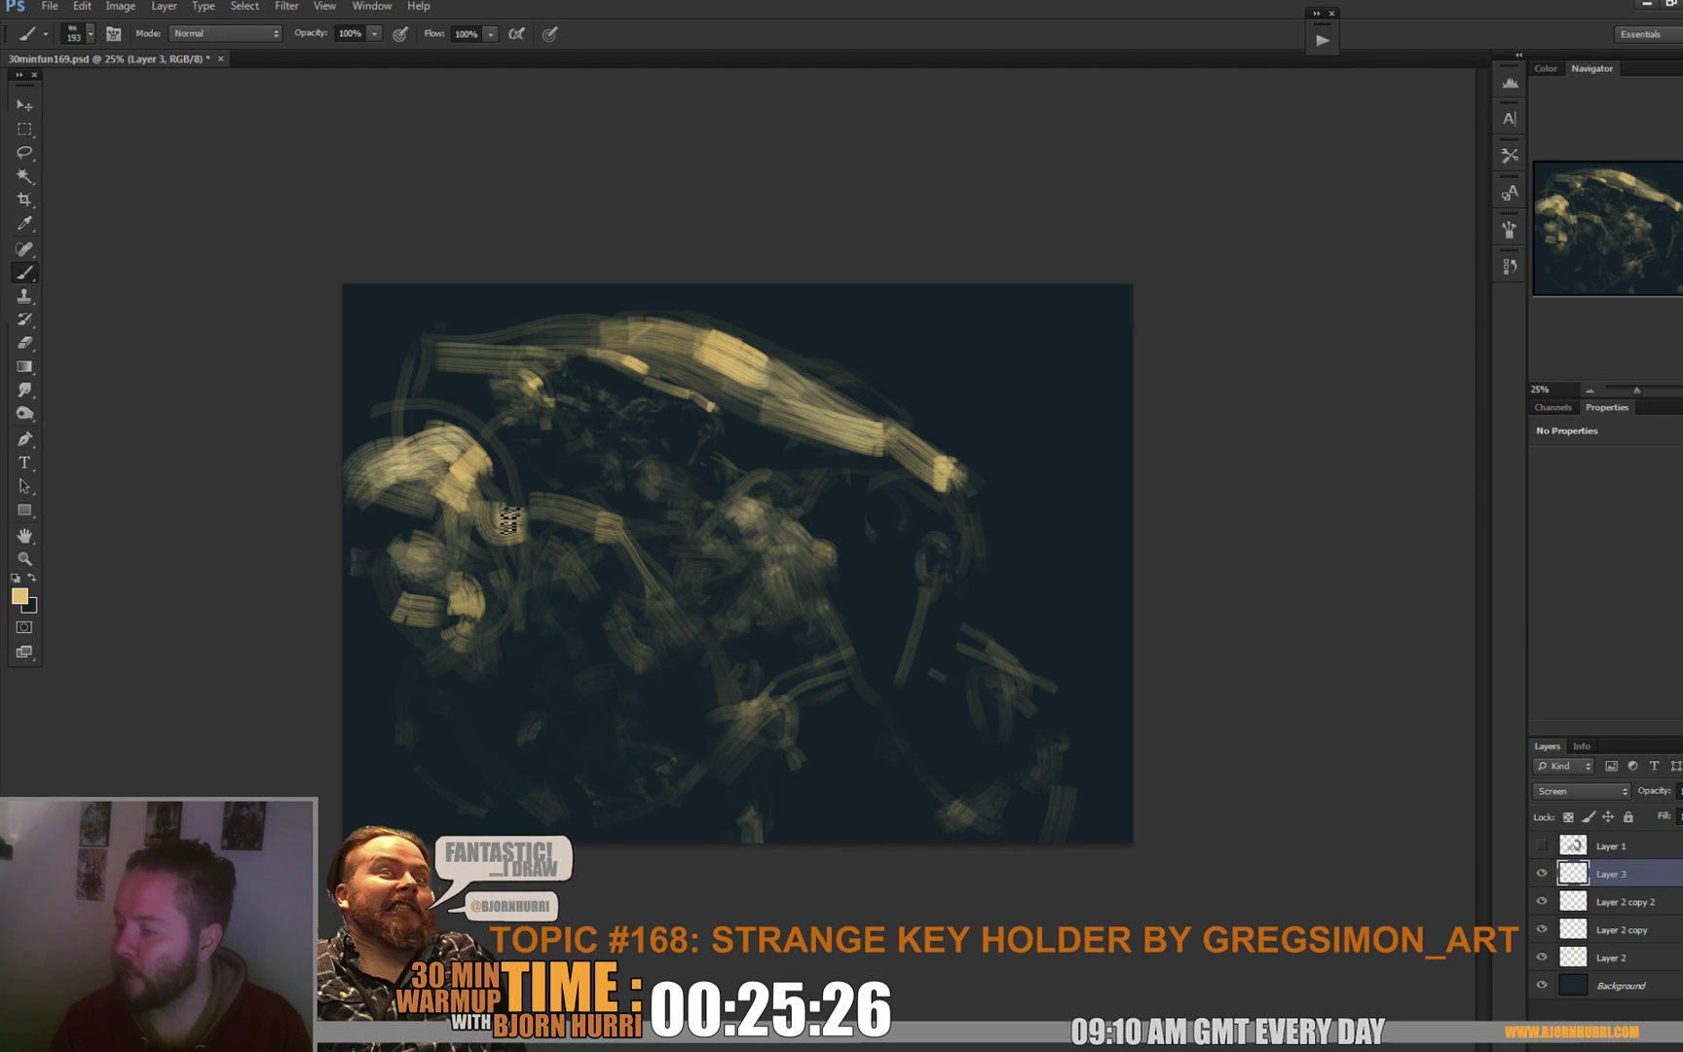
With a 71 px brush add a faint stroke near the bottom, then create Layer 4.
right_click(550, 484)
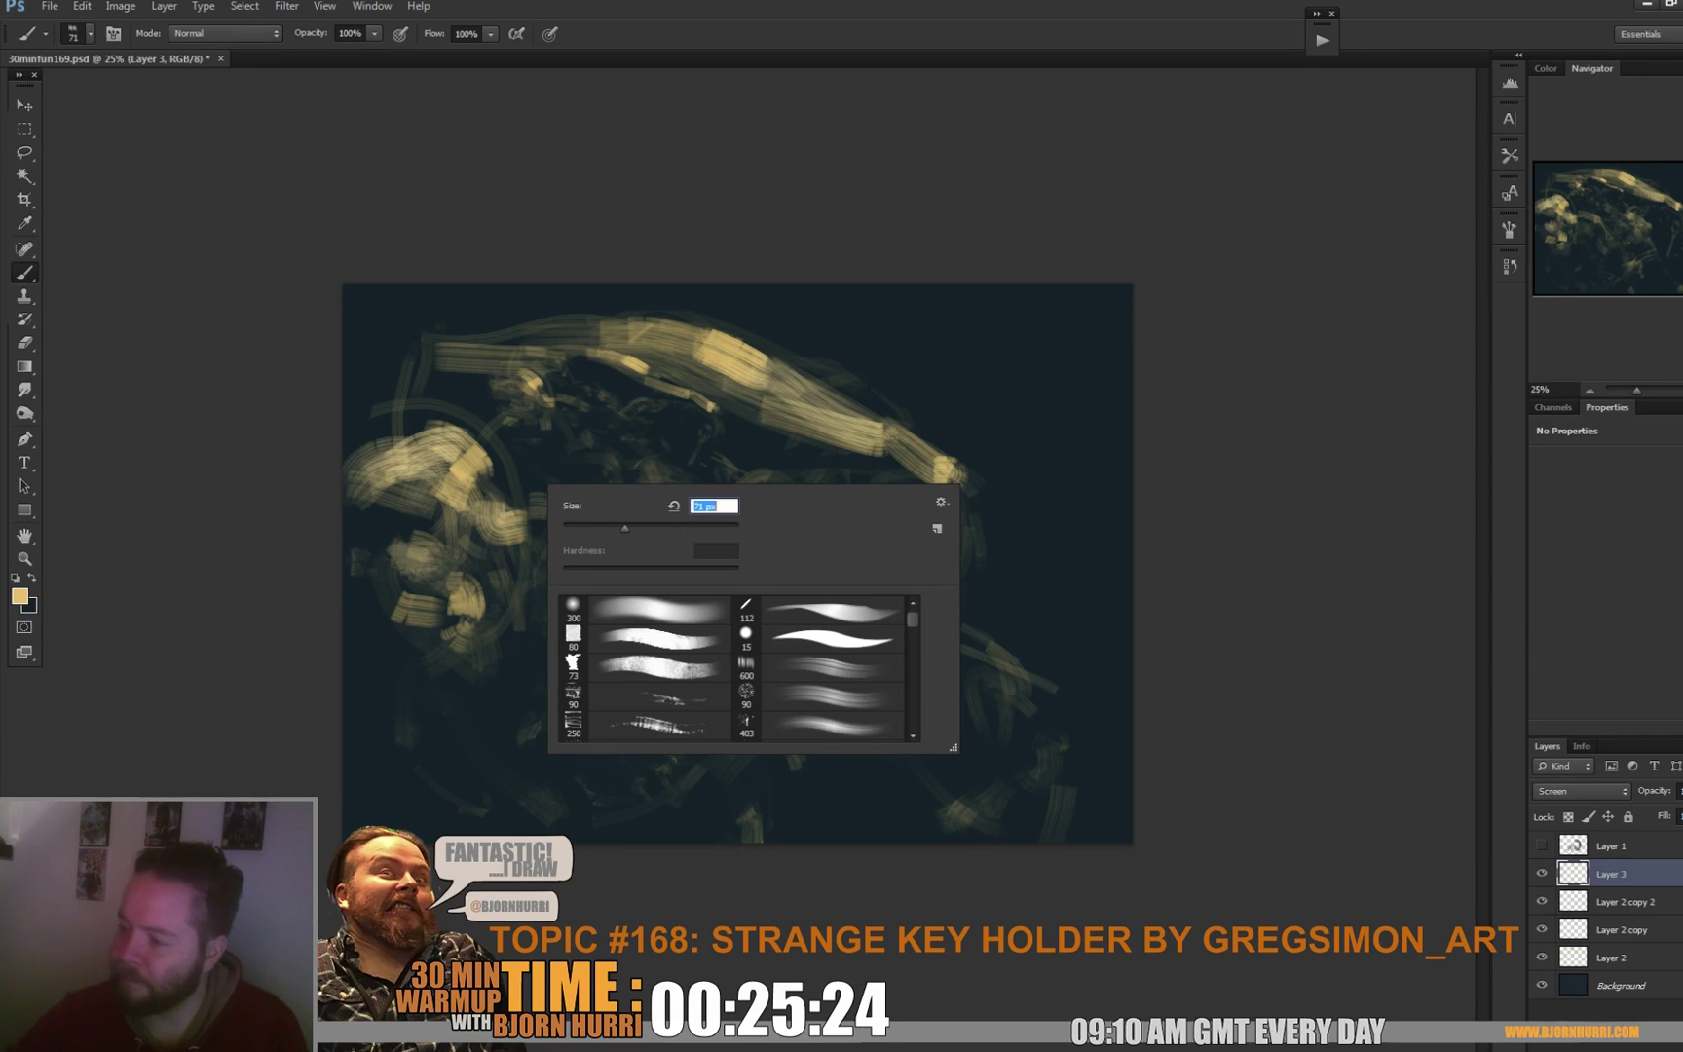
key(Return)
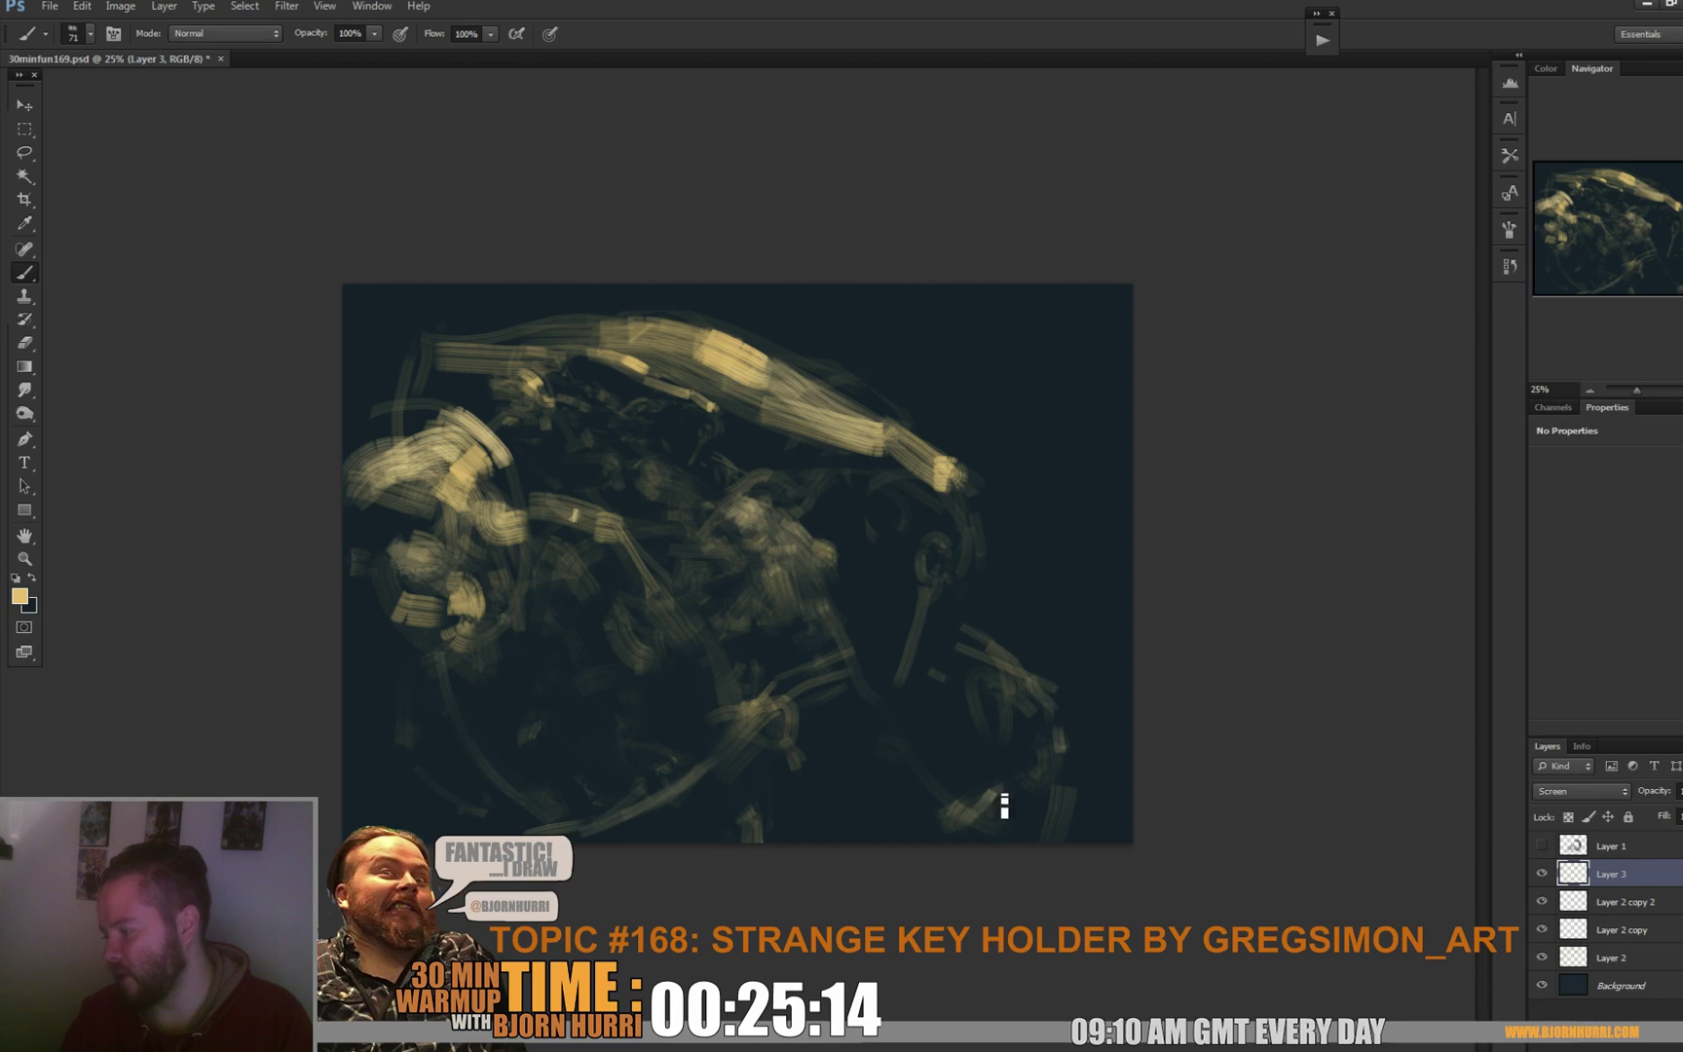
drag(884, 742, 955, 805)
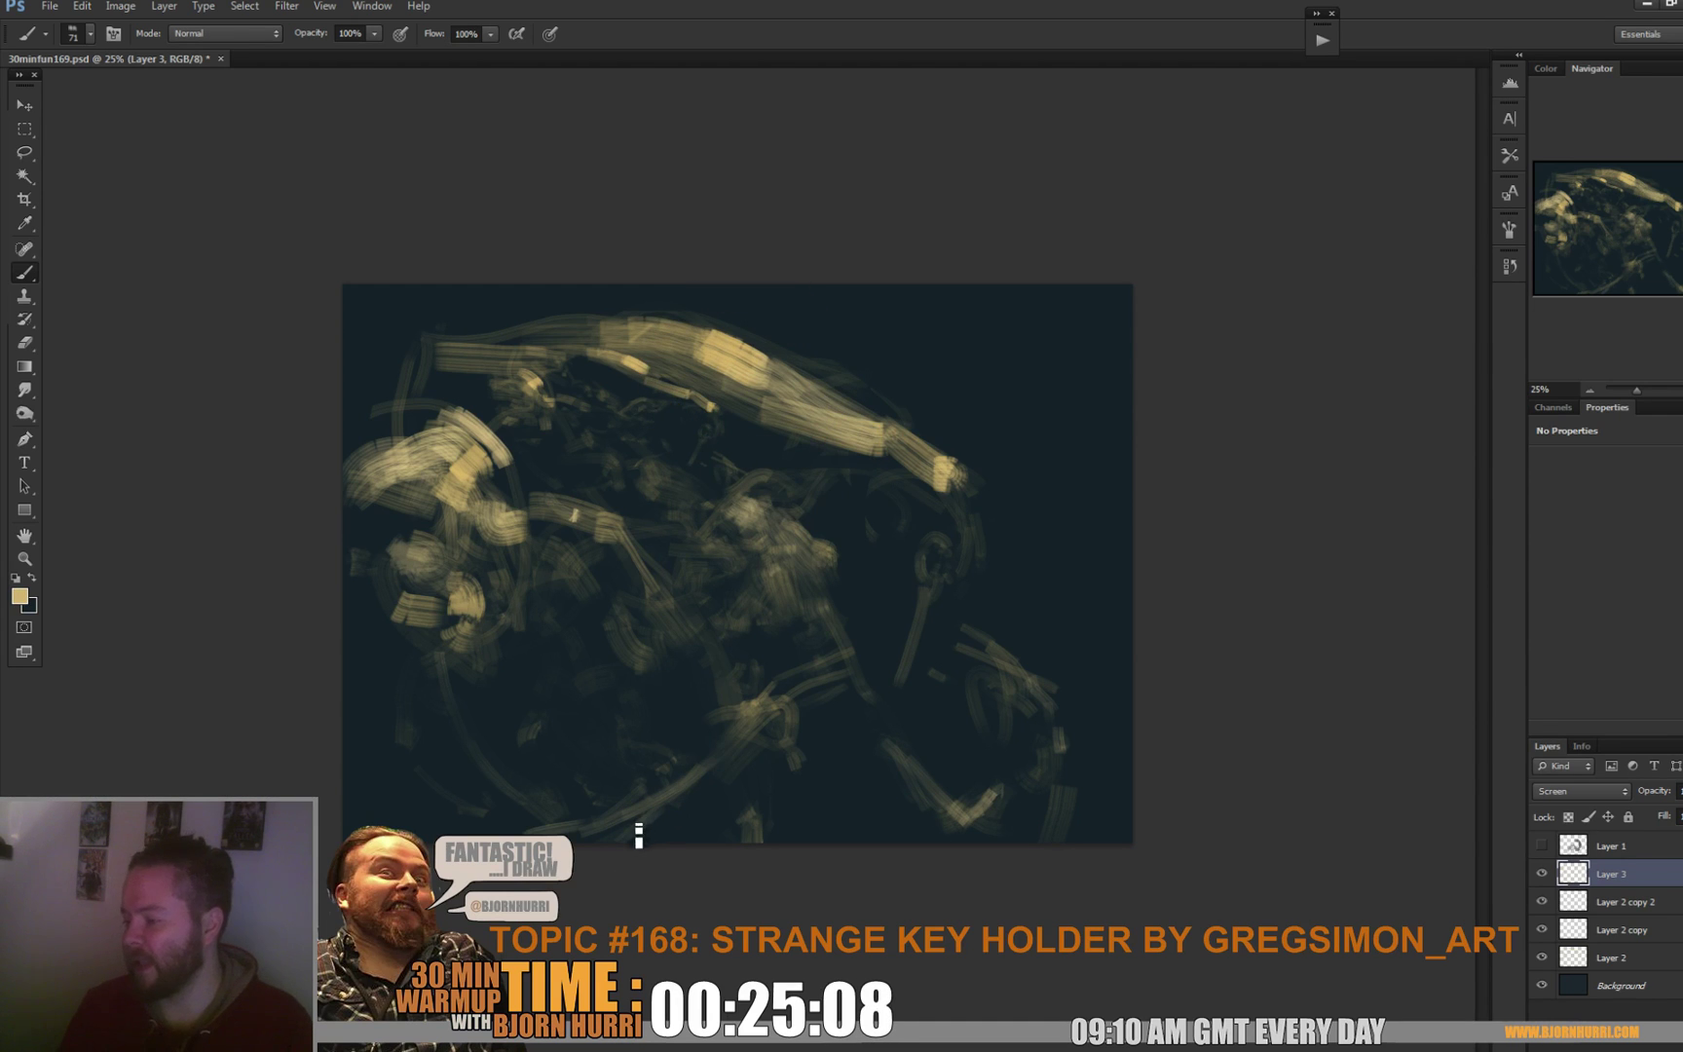
key(ctrl+shift+alt+n)
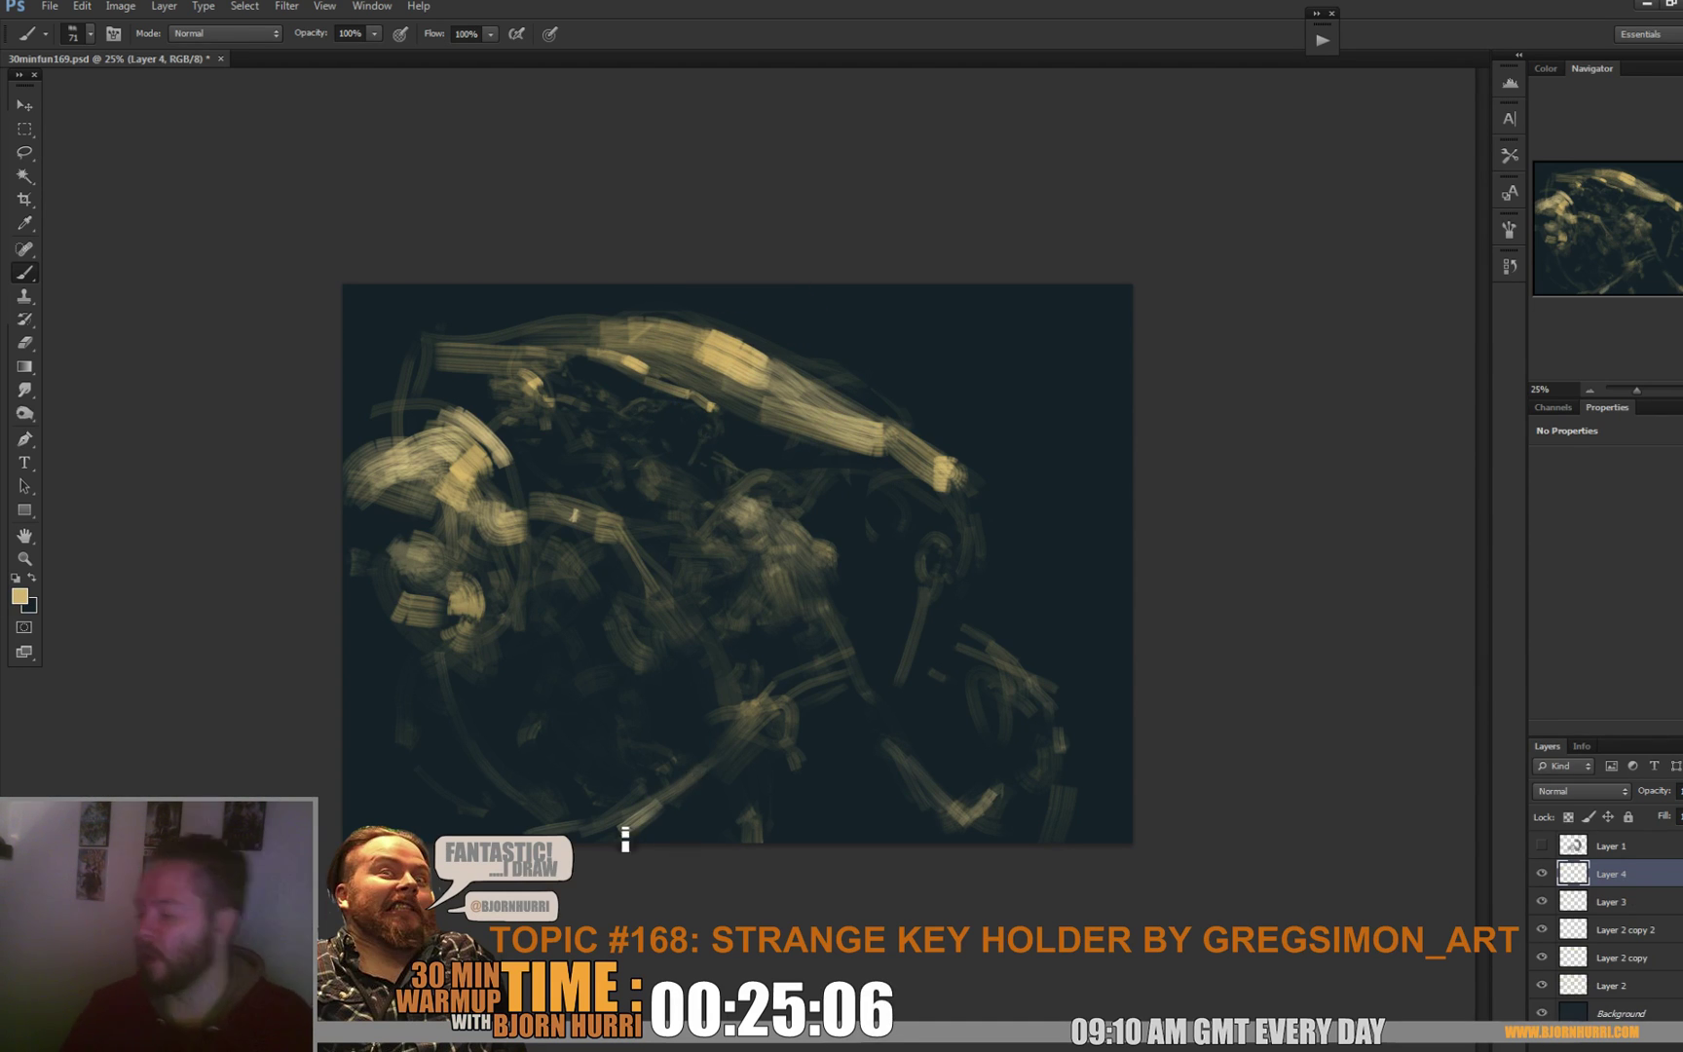
Create Layer 5 and paint a tan stroke on the left of the creature's head.
alt+click(669, 808)
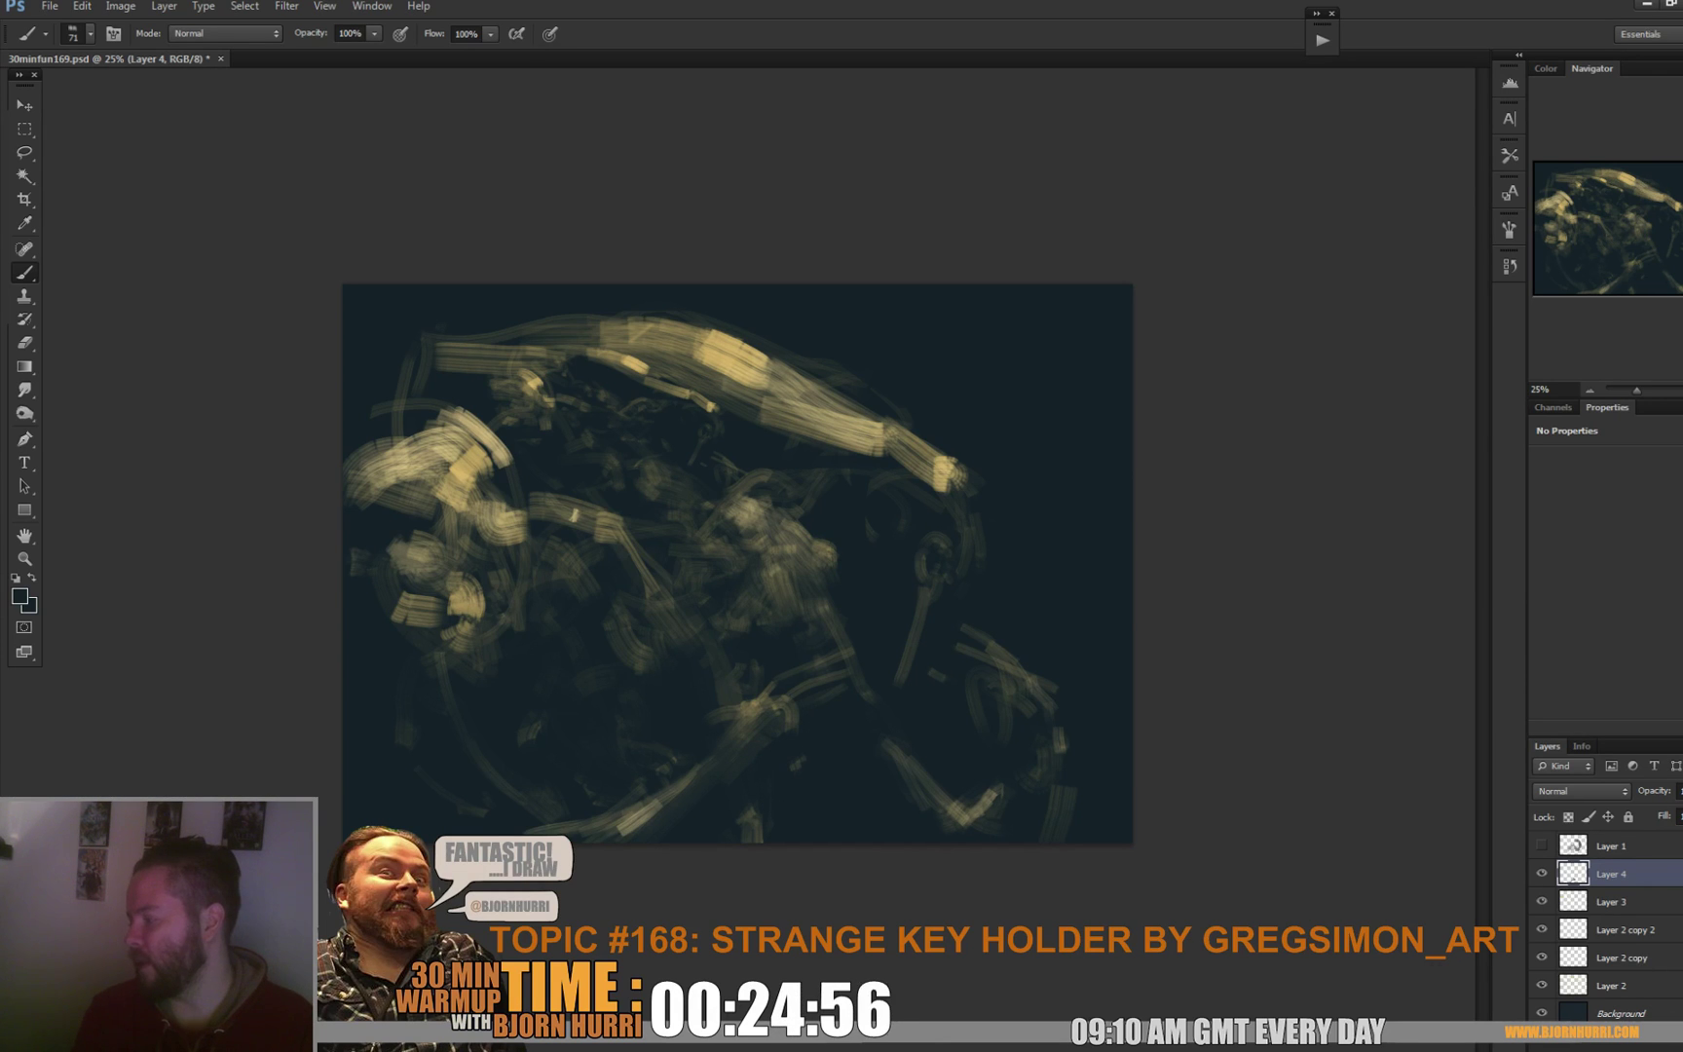
key(ctrl+shift+alt+n)
alt+click(550, 499)
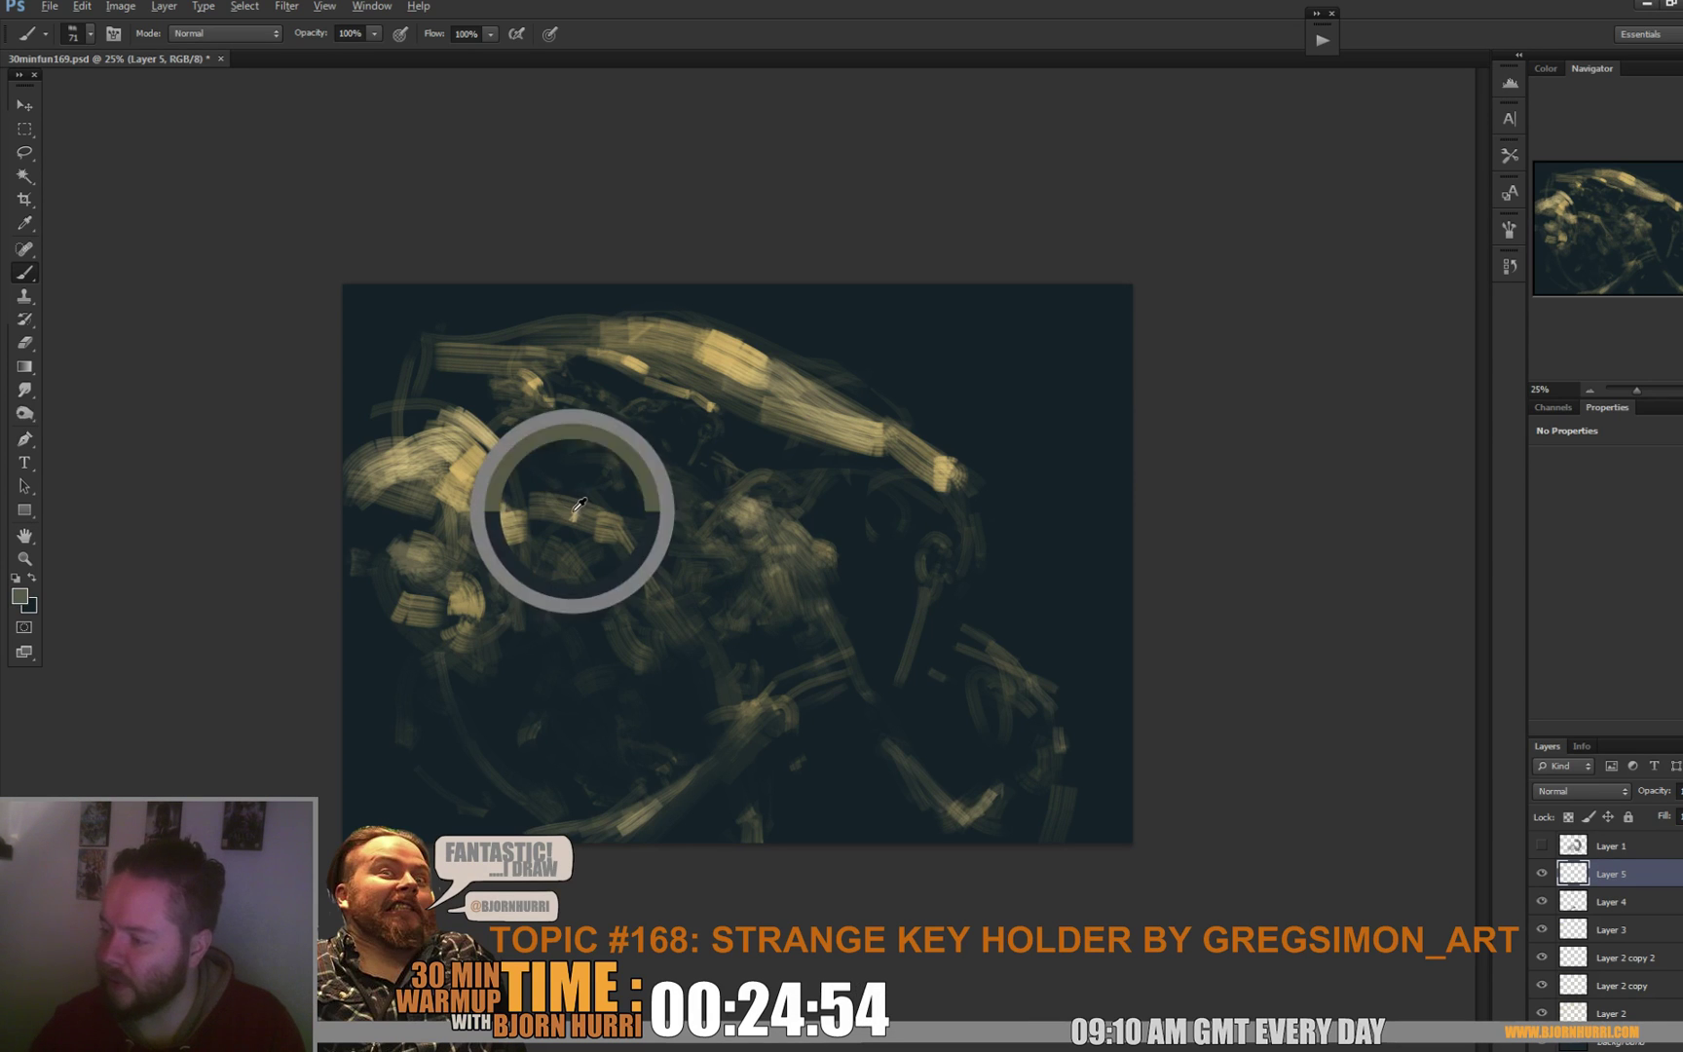
drag(547, 498, 587, 492)
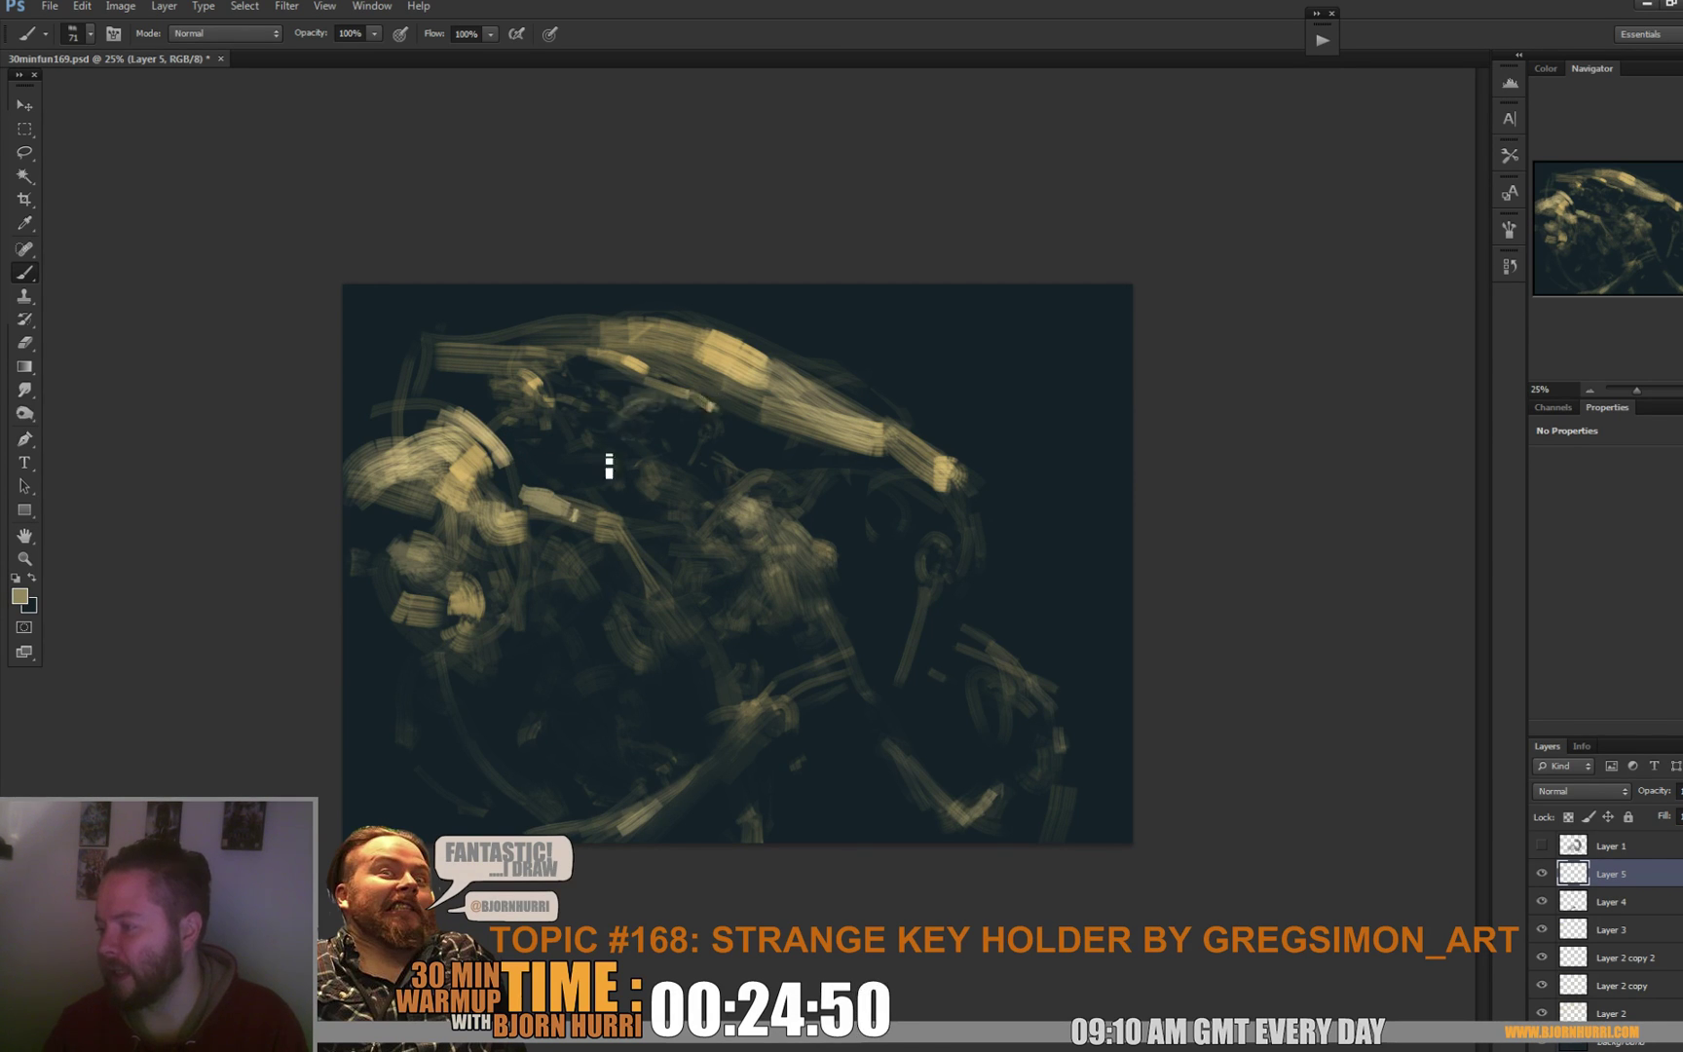
Resize the brush to 37 px, then 69 px, and draw a thin curve at the top band's end.
alt+click(701, 381)
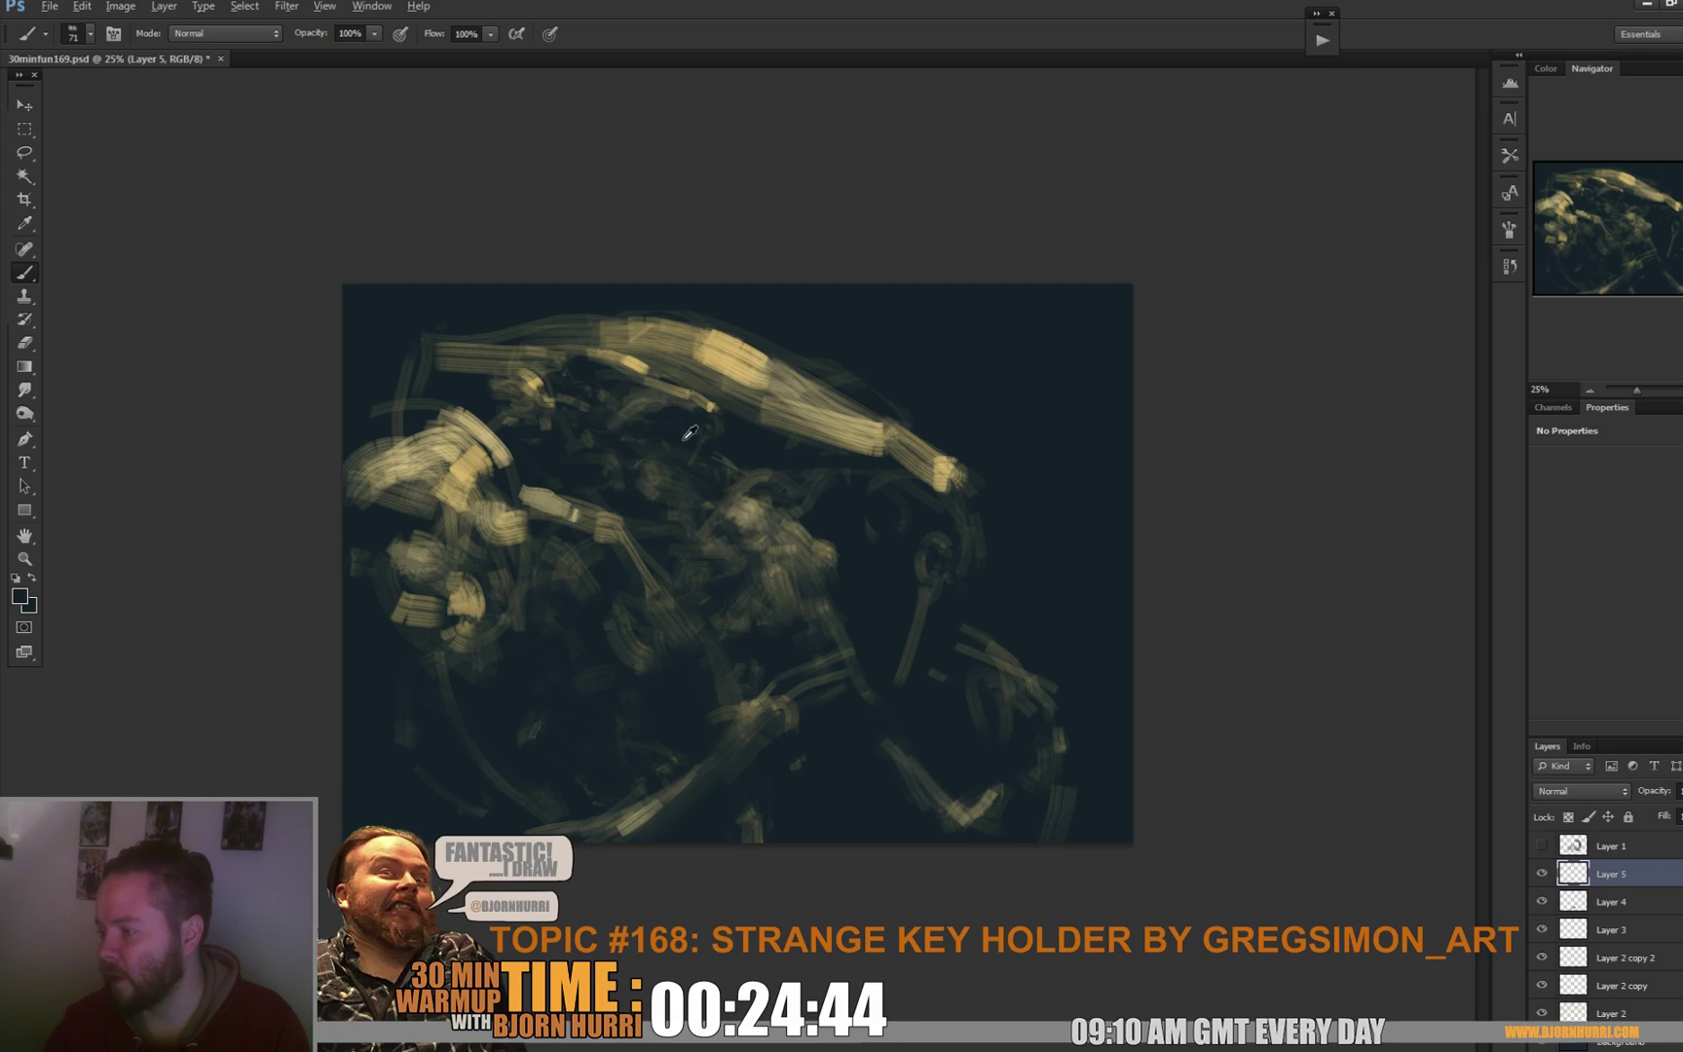
right_click(770, 455)
text(37)
key(Return)
alt+click(748, 392)
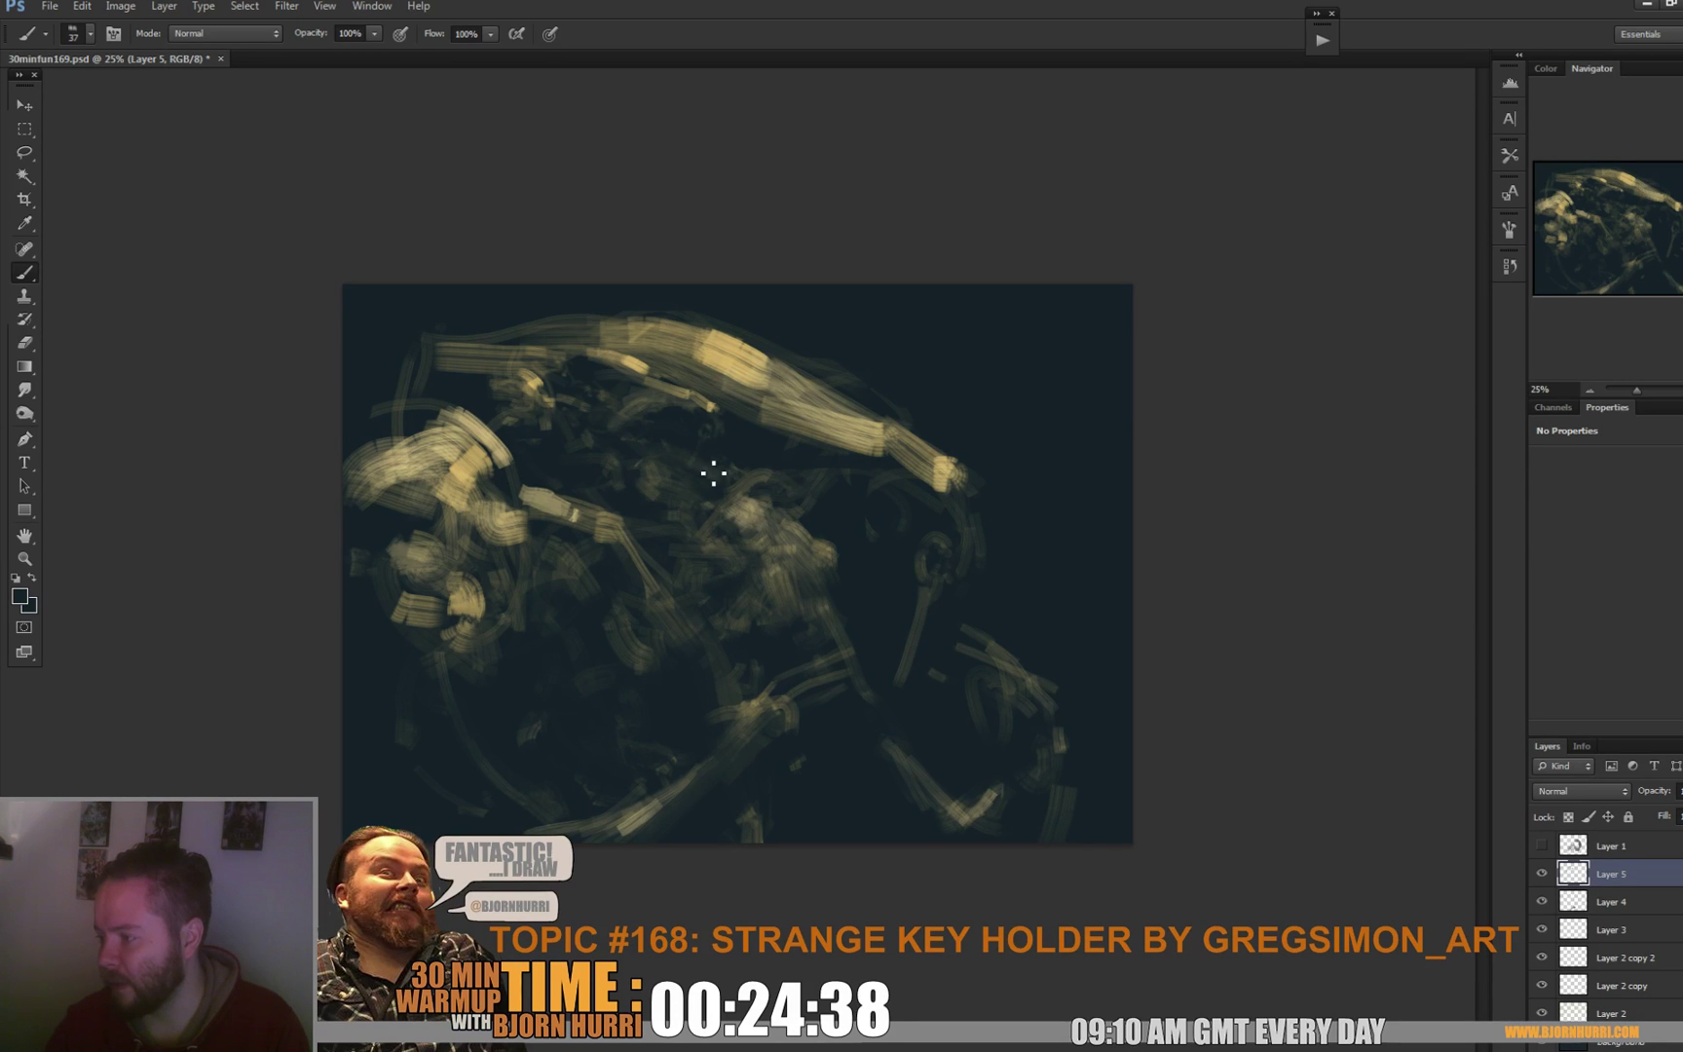
right_click(821, 450)
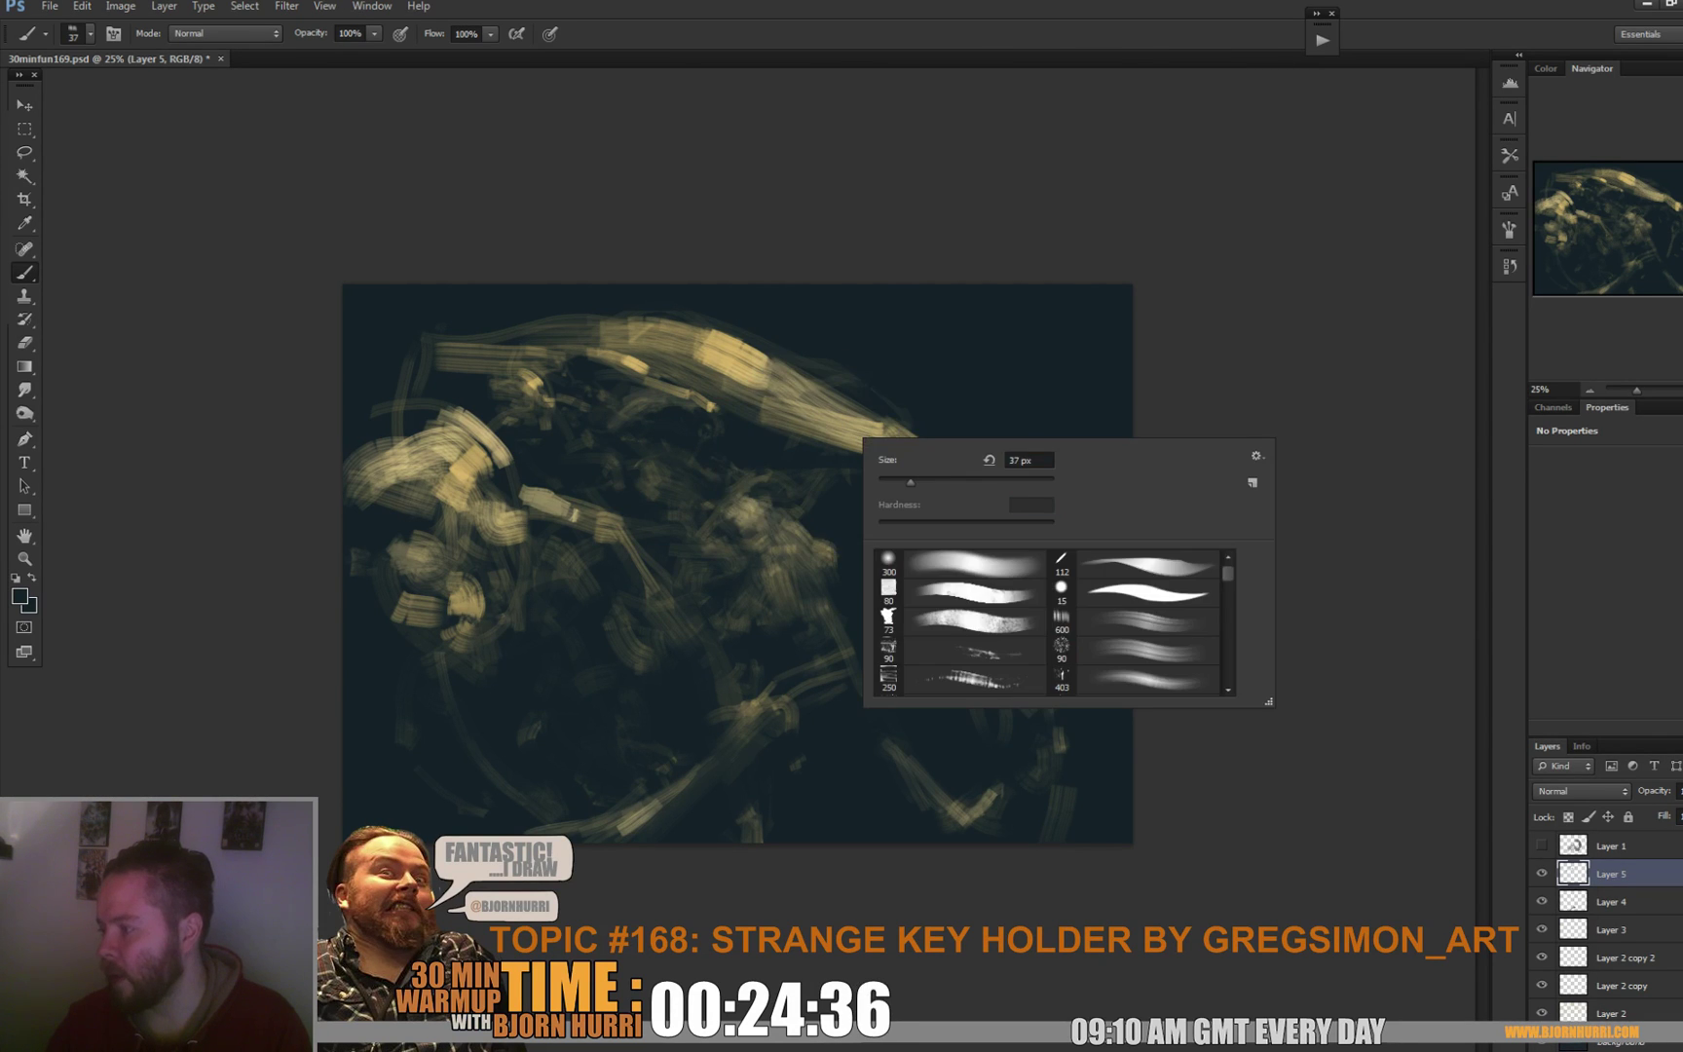
key(Return)
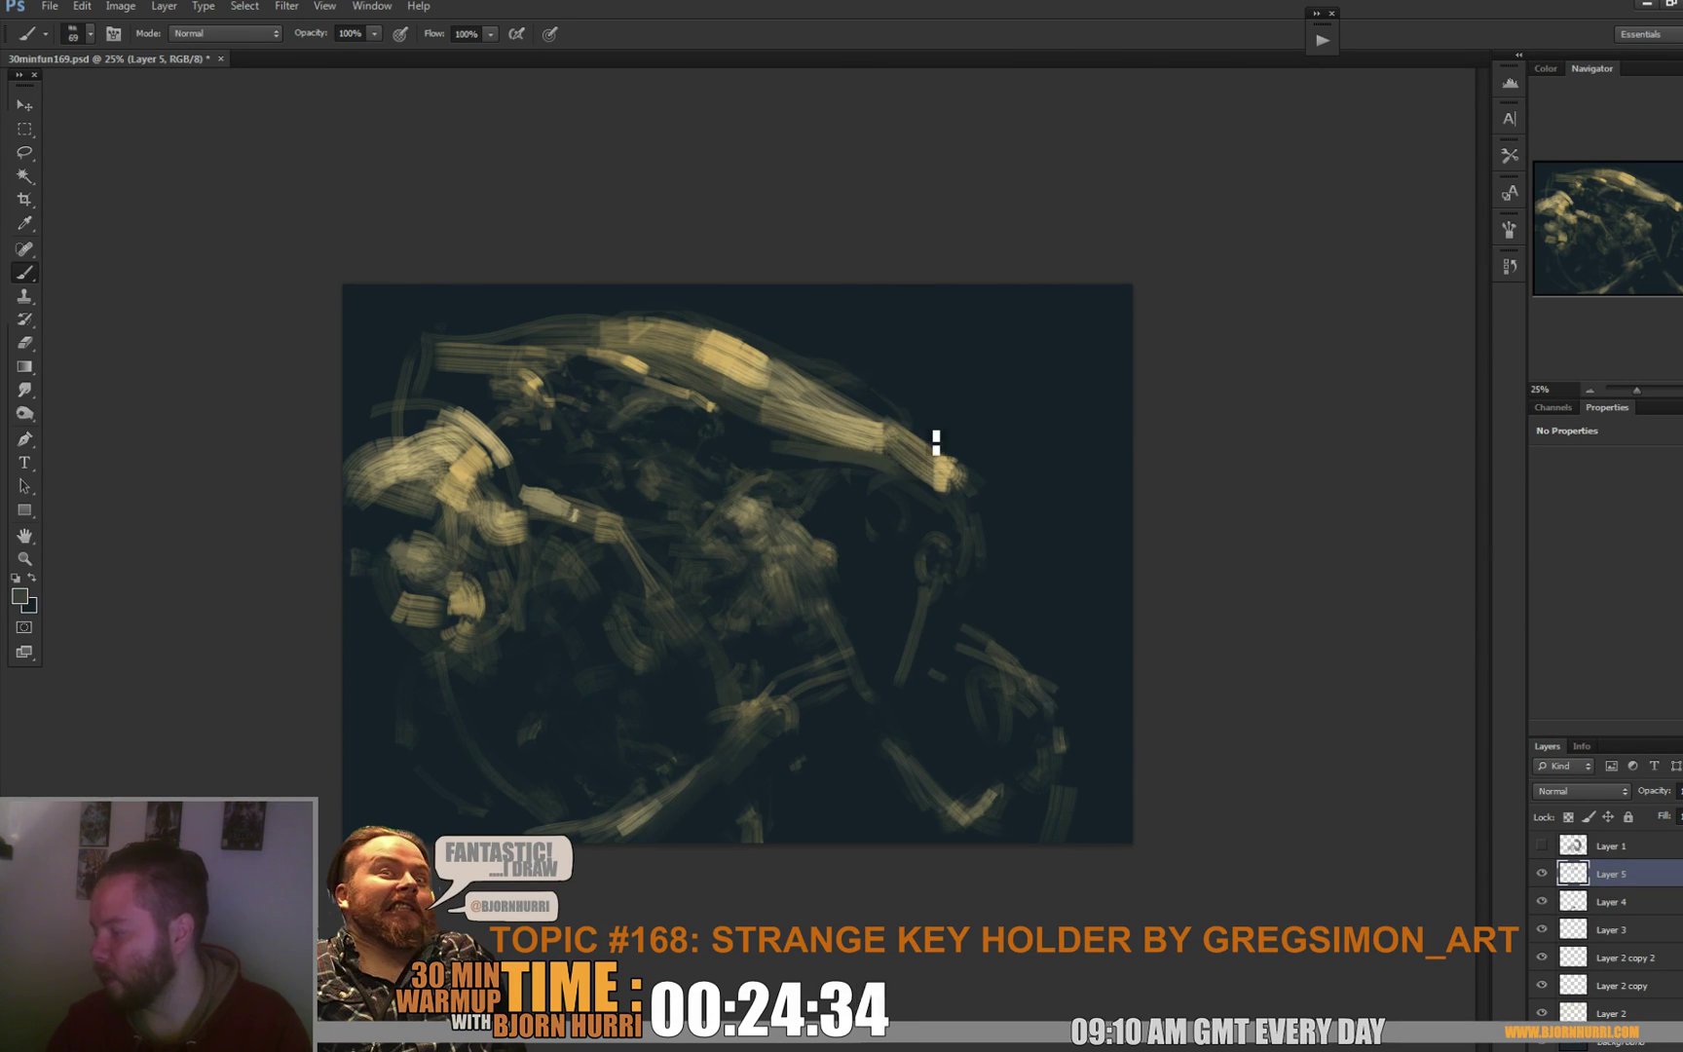
drag(971, 526, 978, 582)
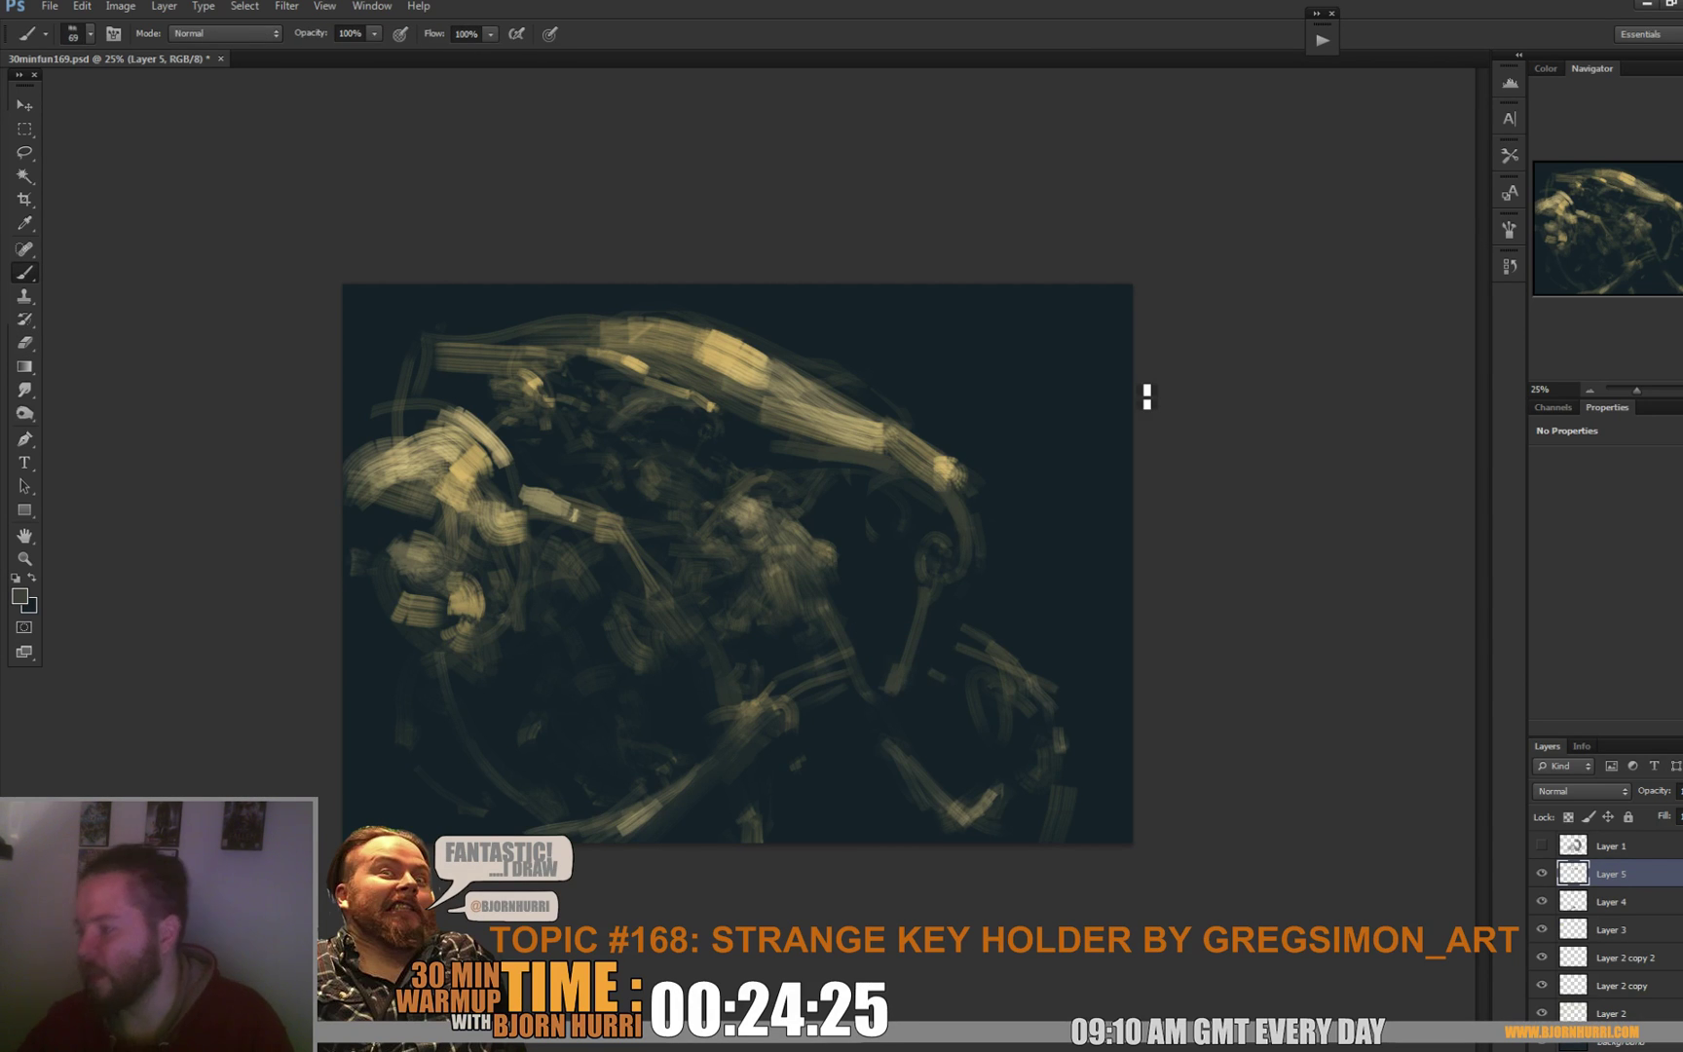
Erase part of the loop on the right with the Eraser, then return to the Brush.
key(e)
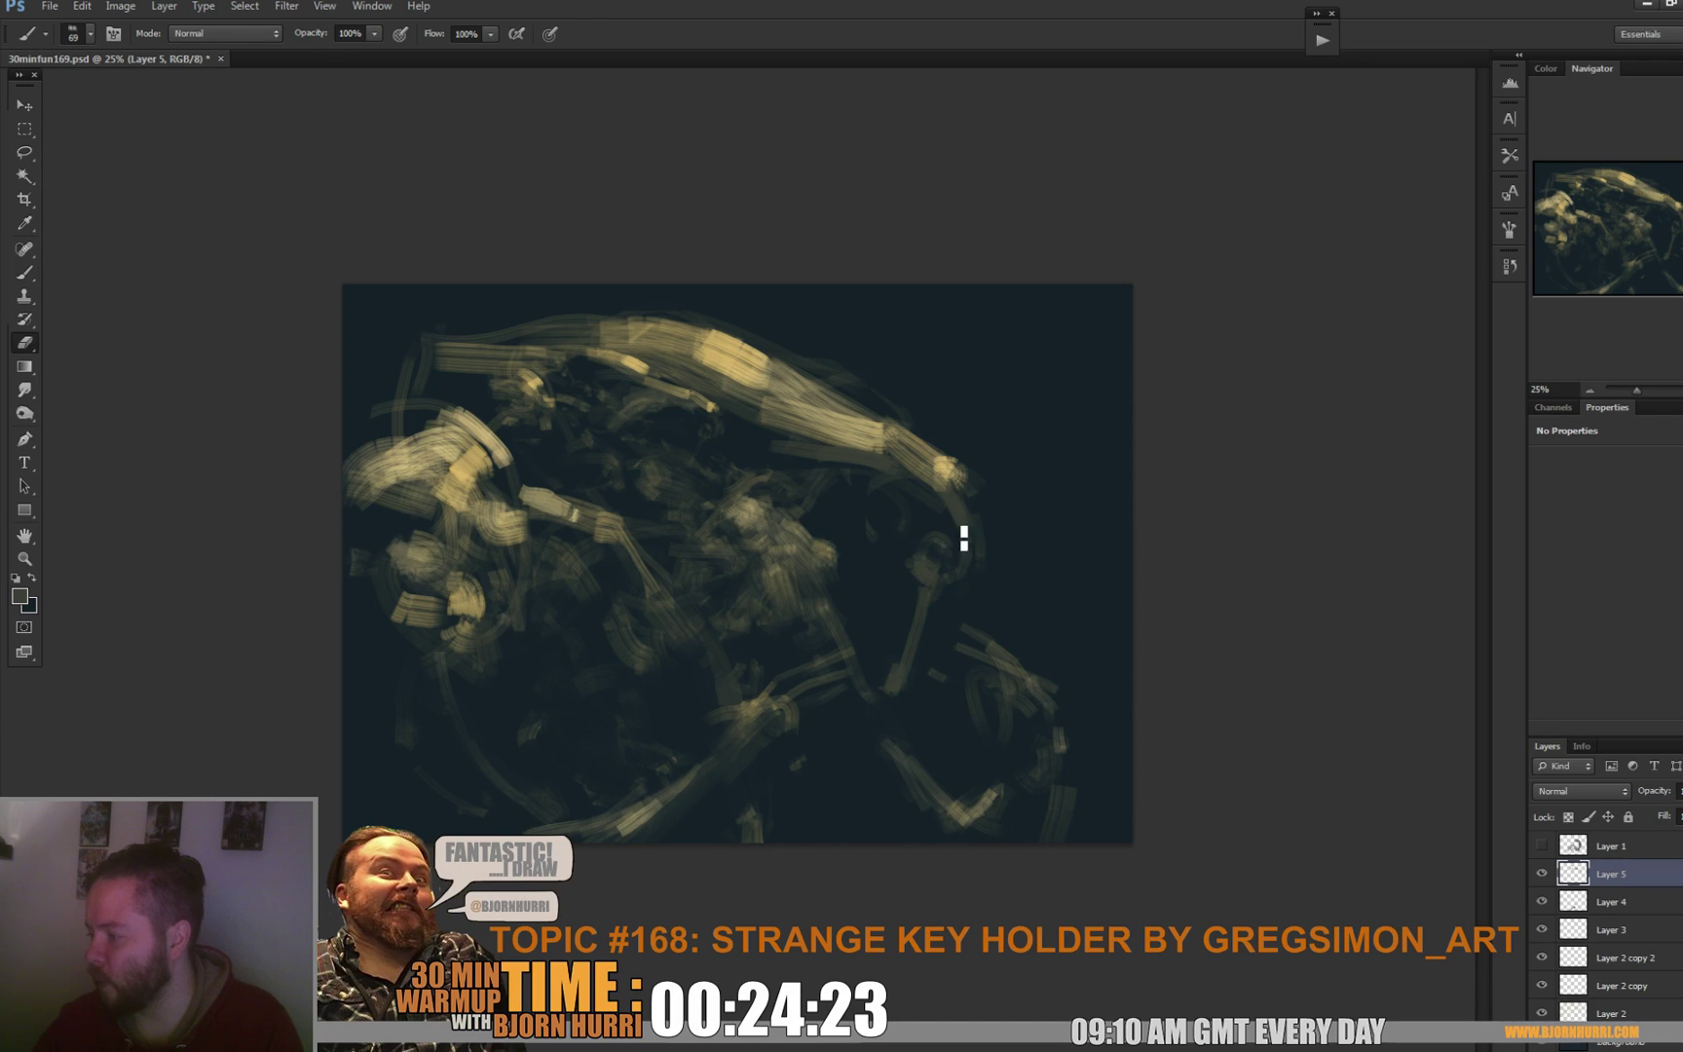
right_click(954, 540)
click(1007, 582)
drag(937, 542, 942, 559)
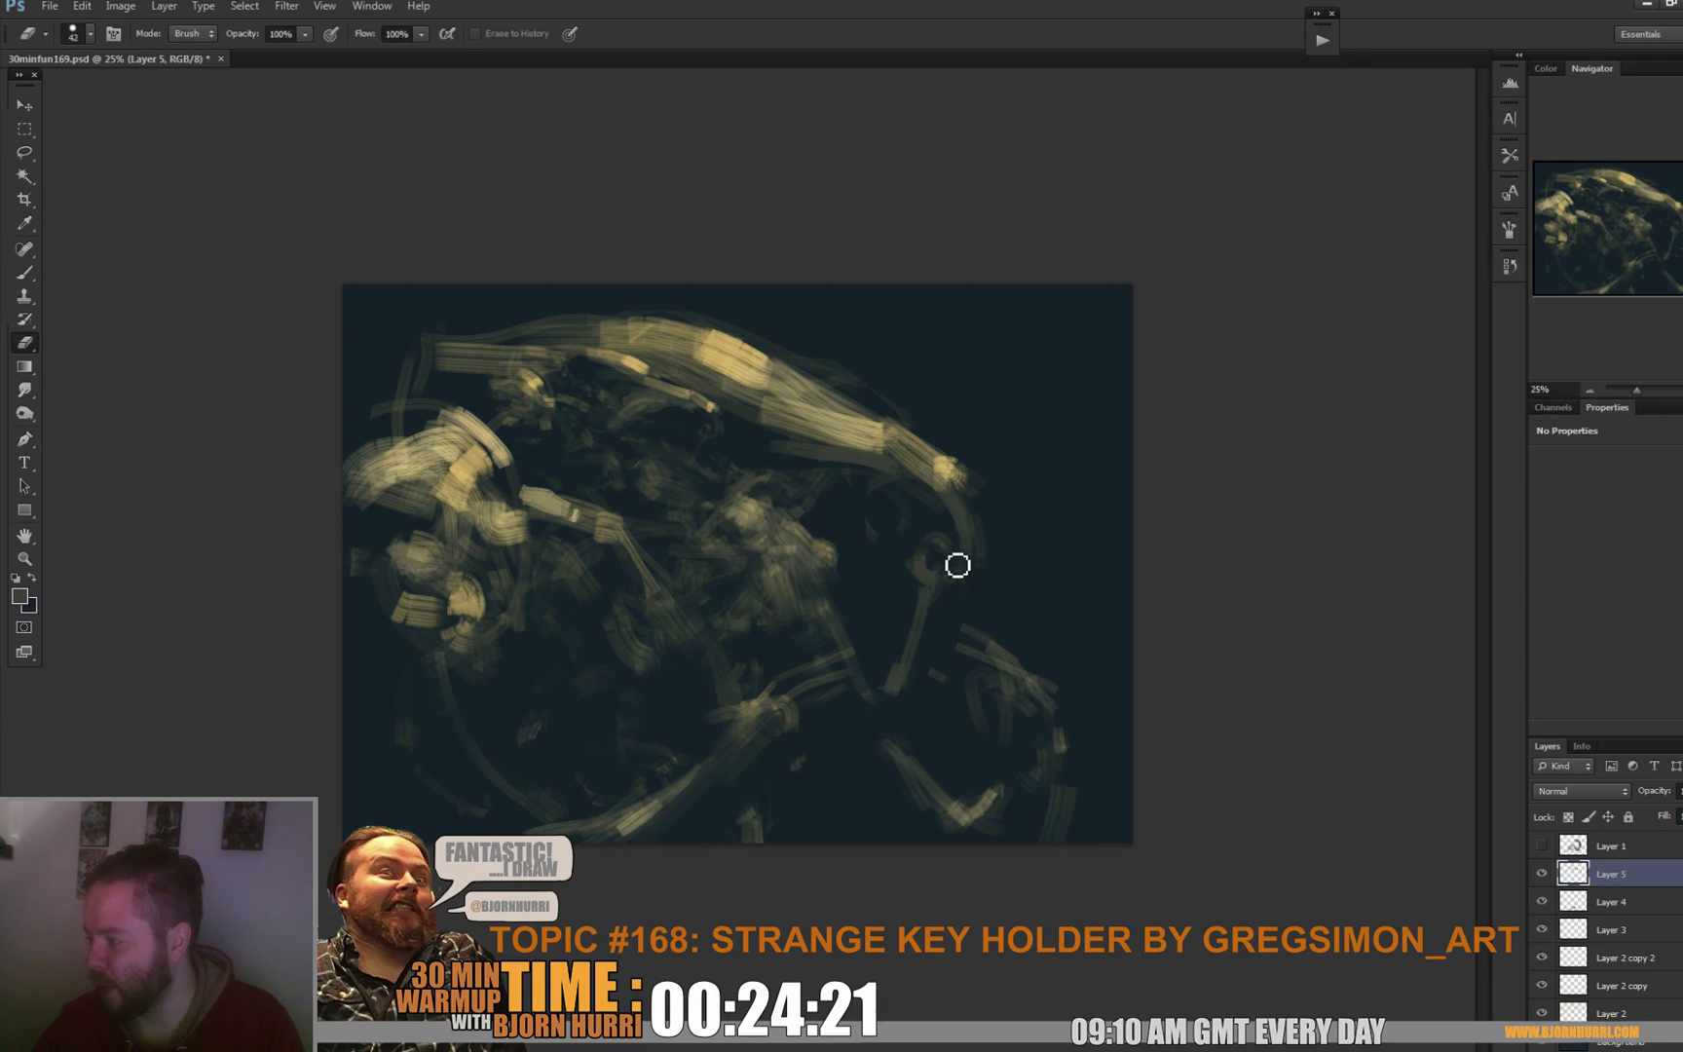
key(b)
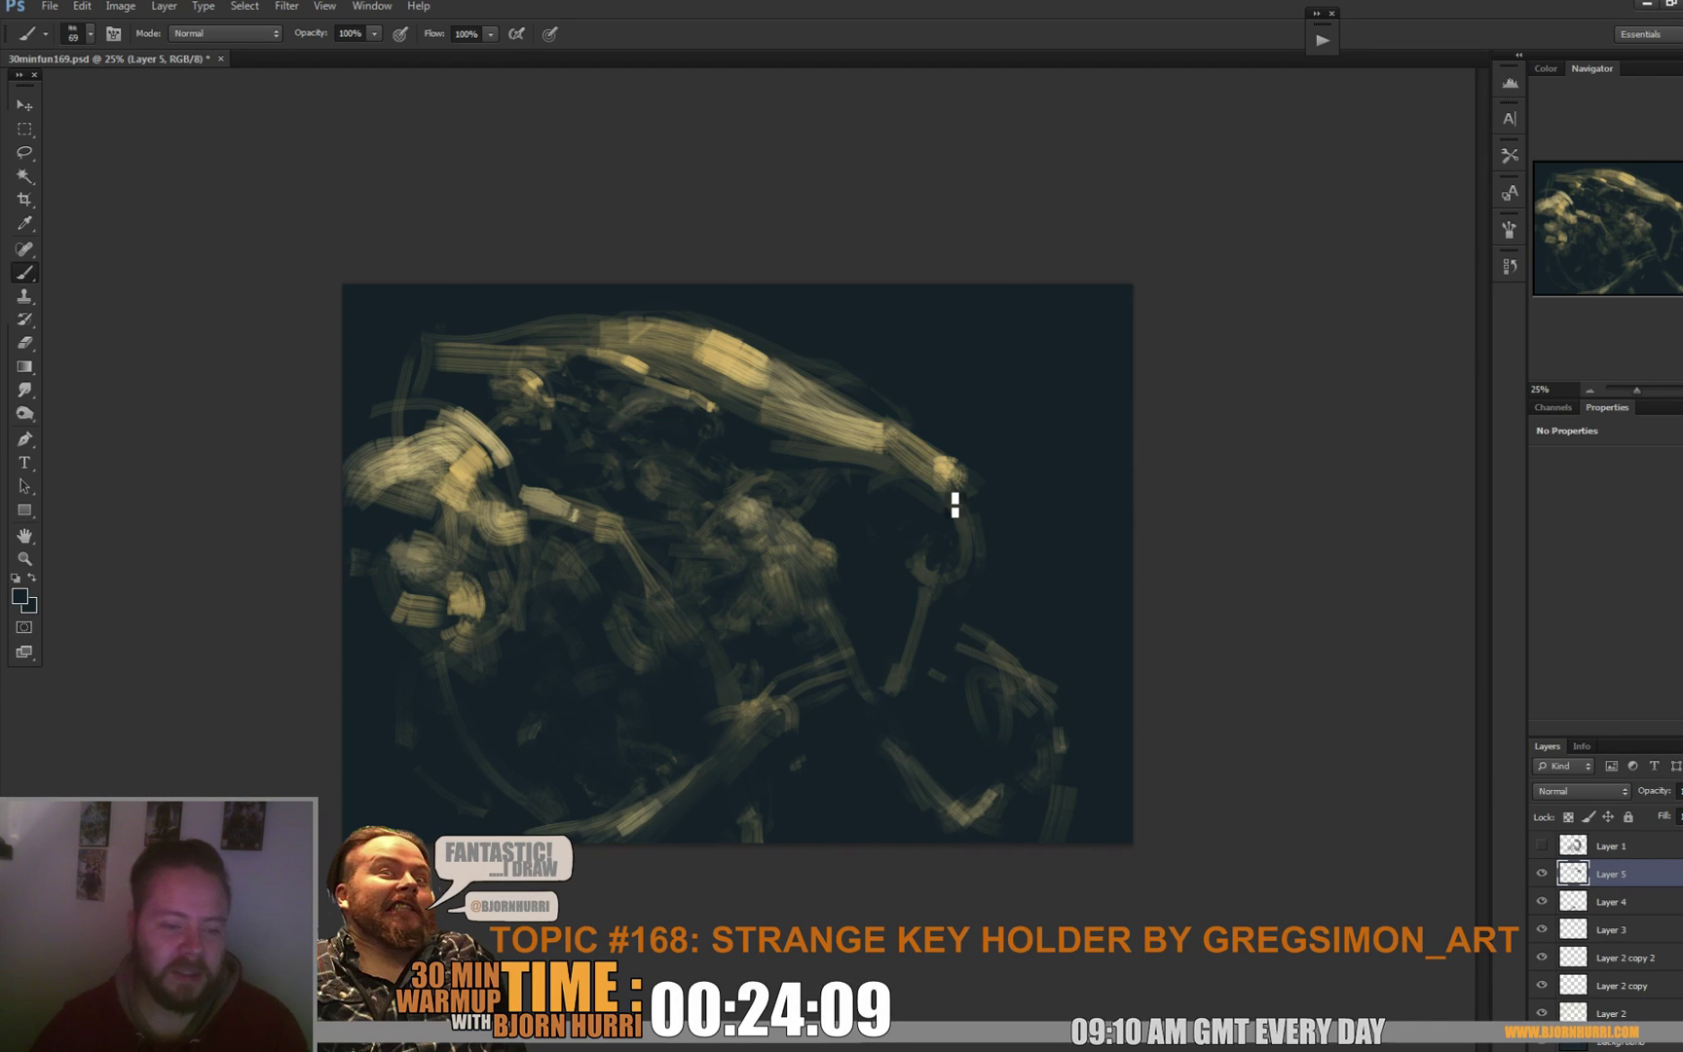
key(ctrl+plus)
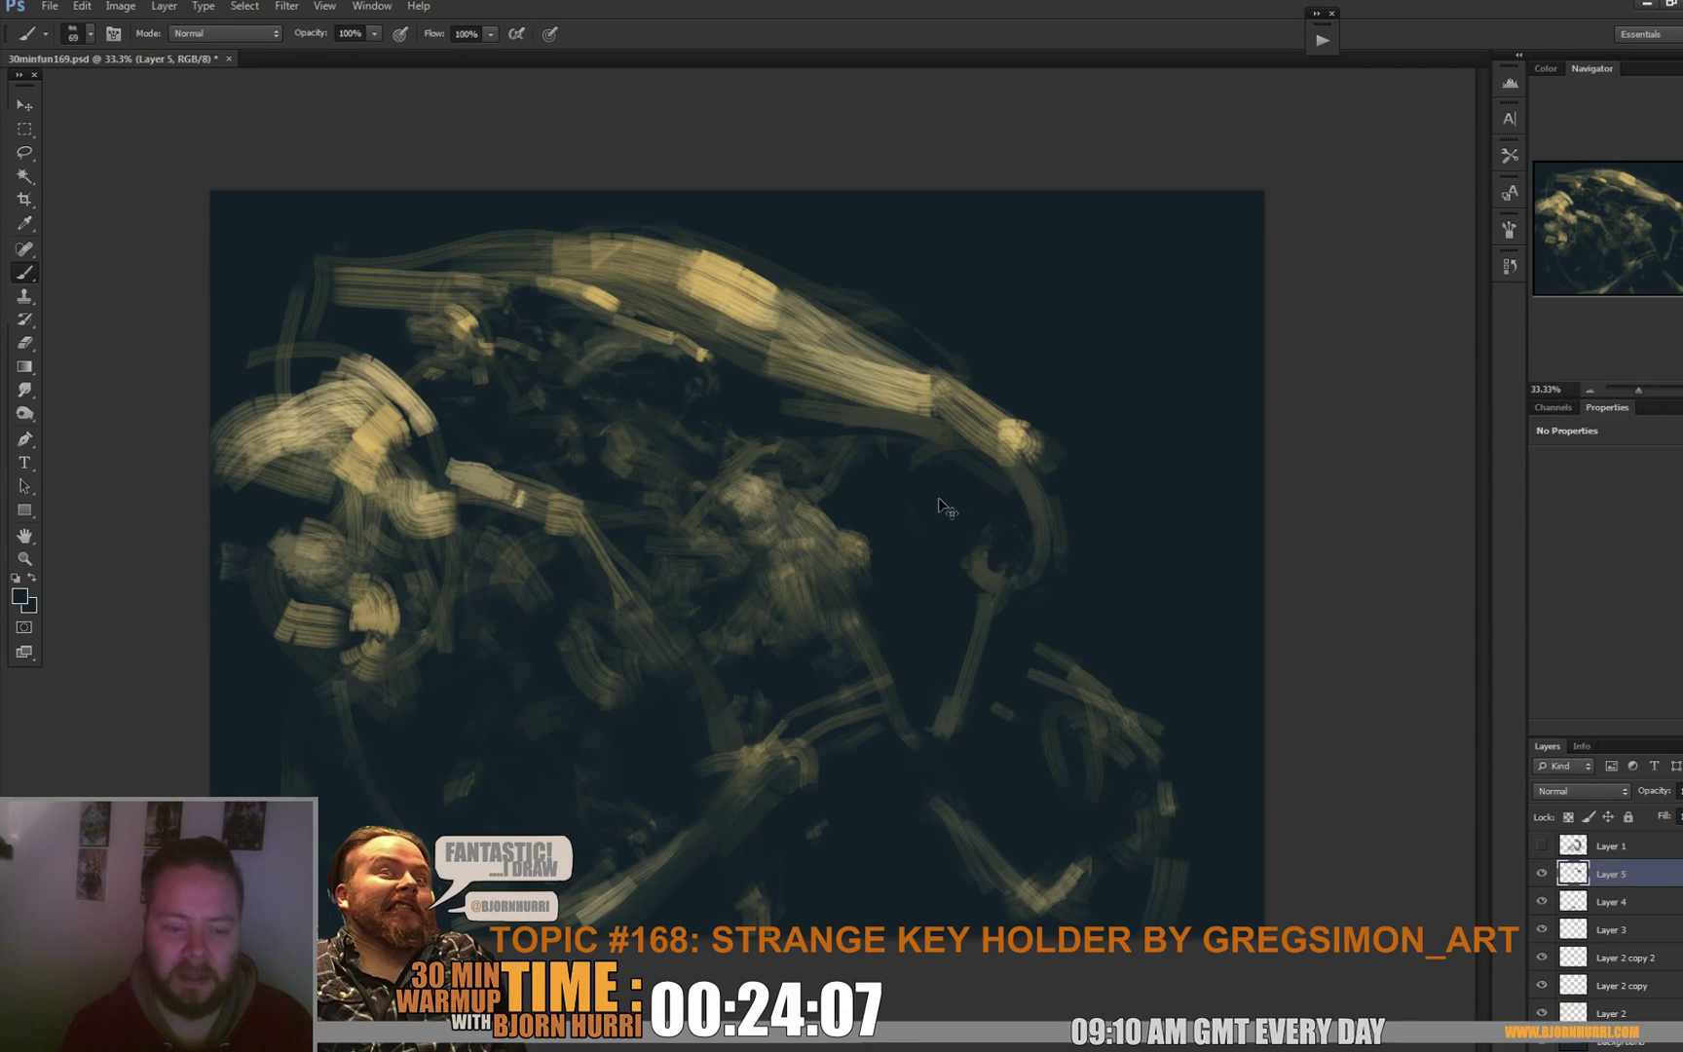
Sample the tan colour from the top stroke and set the brush to 41 px.
key(ctrl+plus)
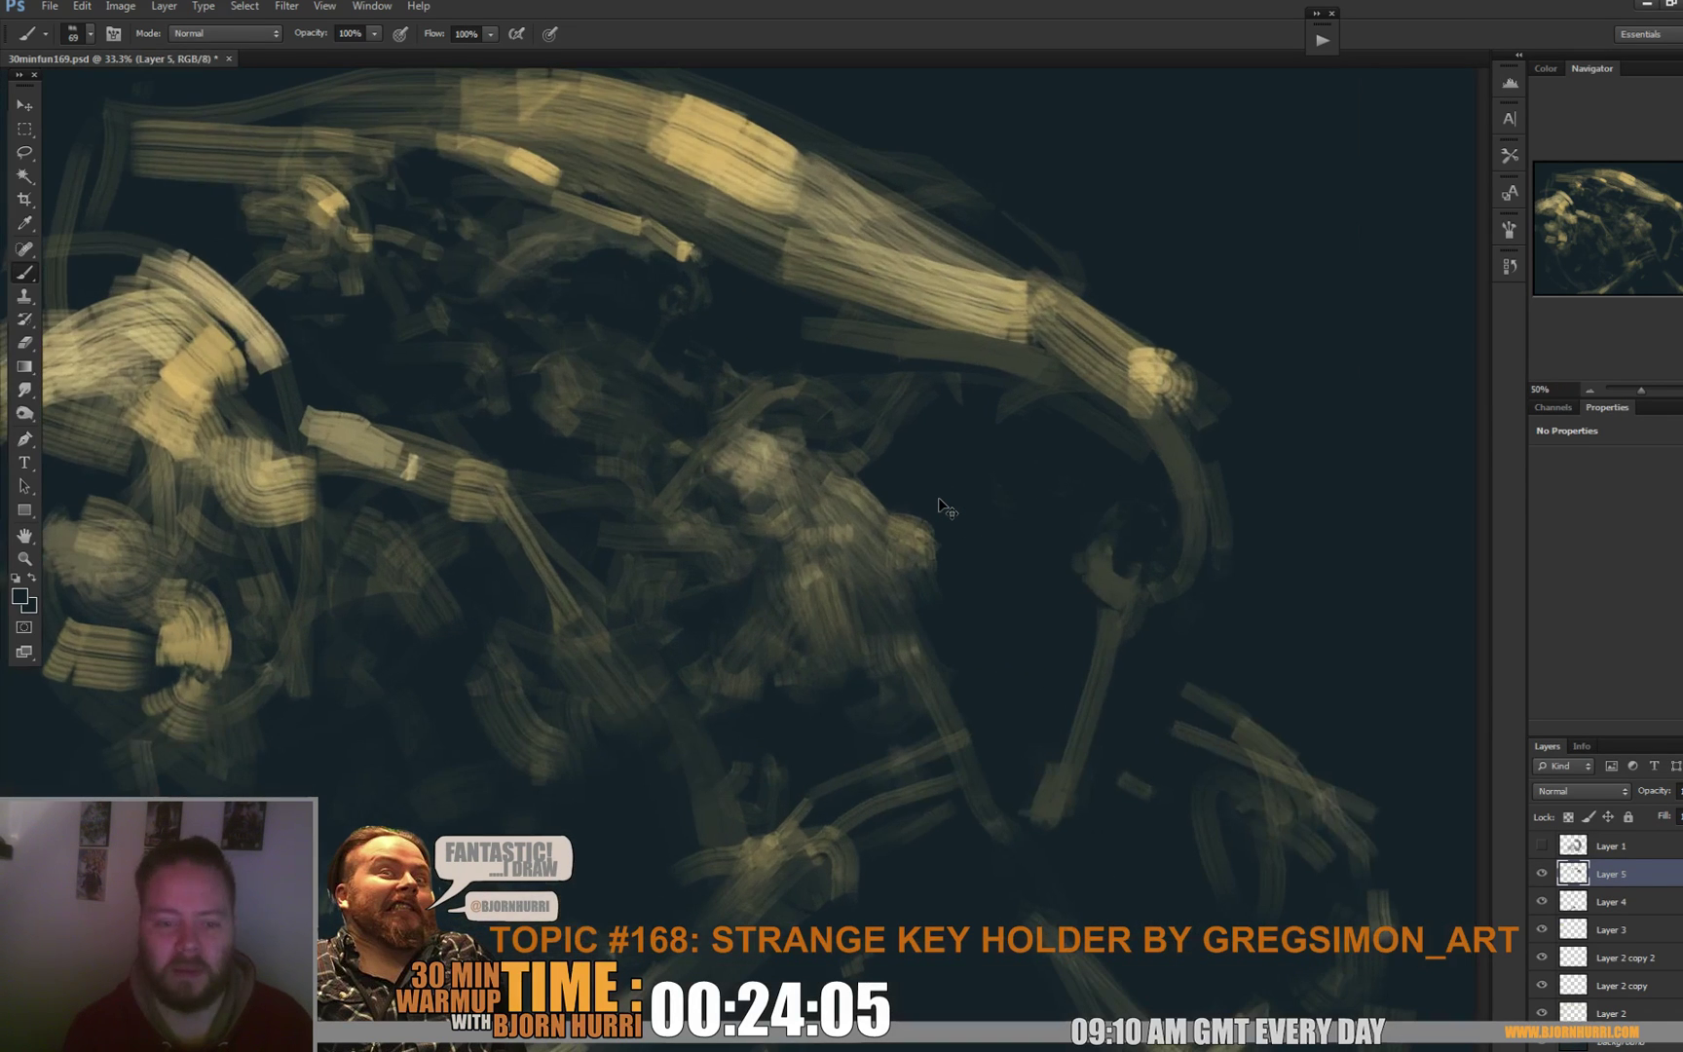
key(ctrl+minus)
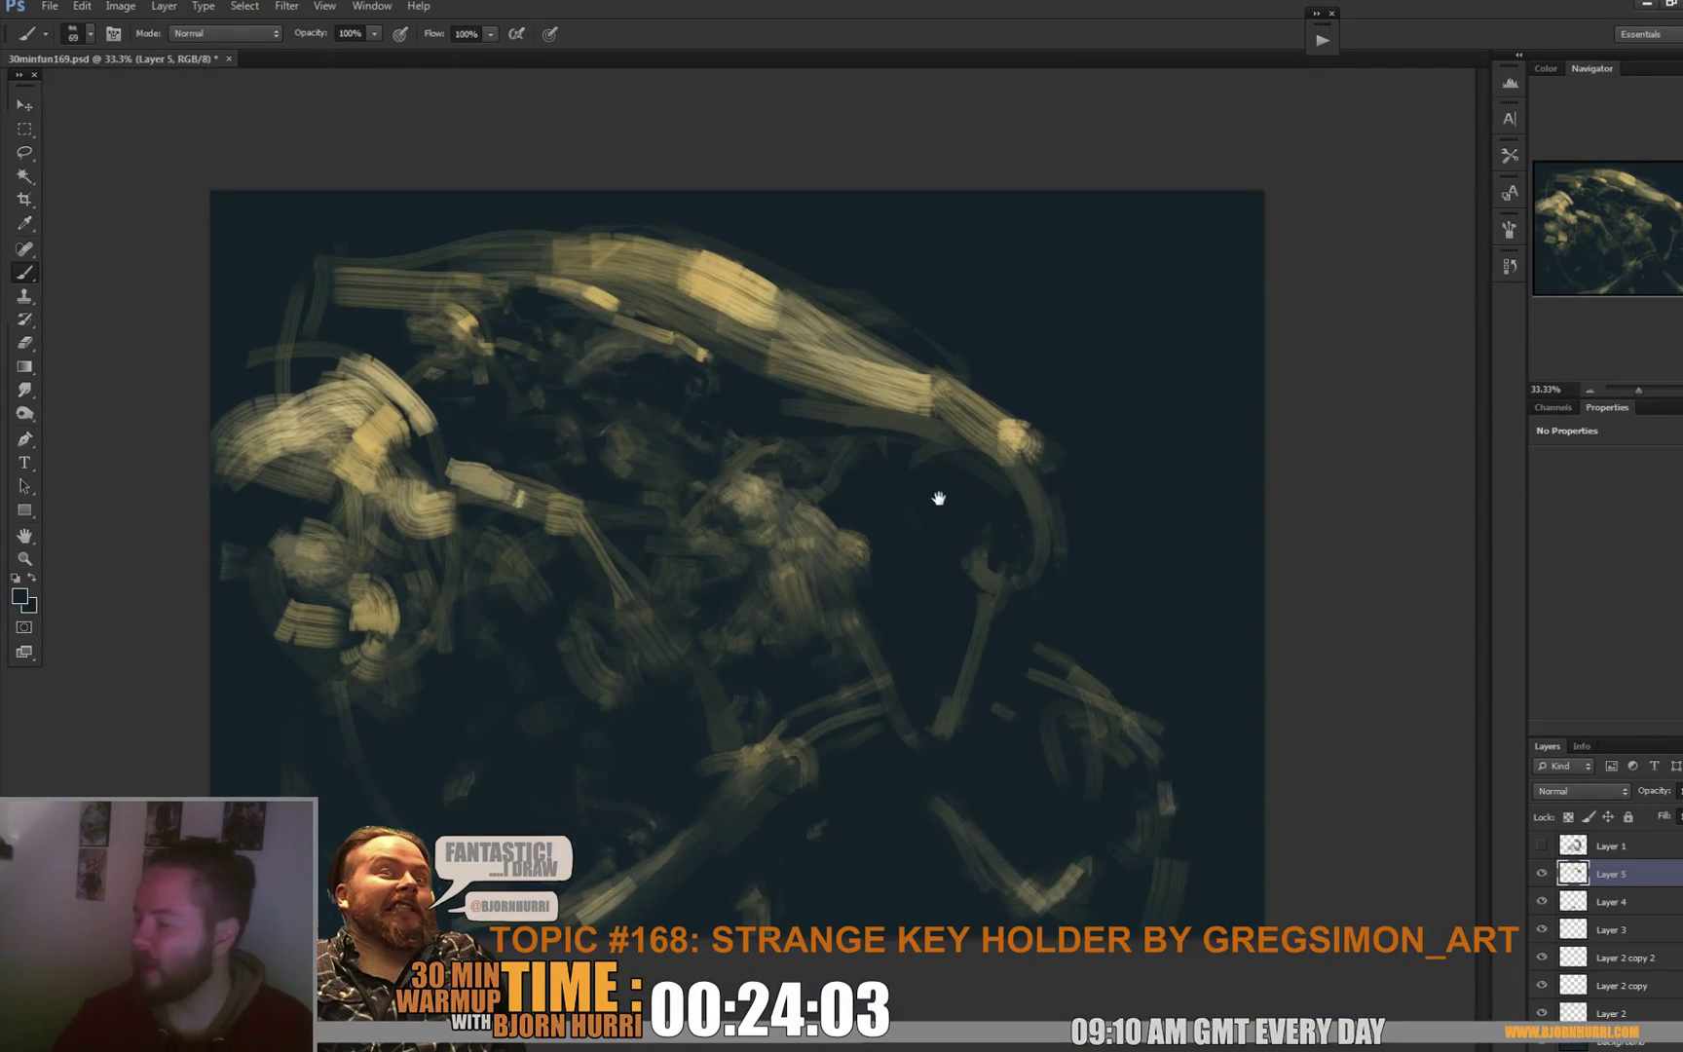
alt+click(725, 292)
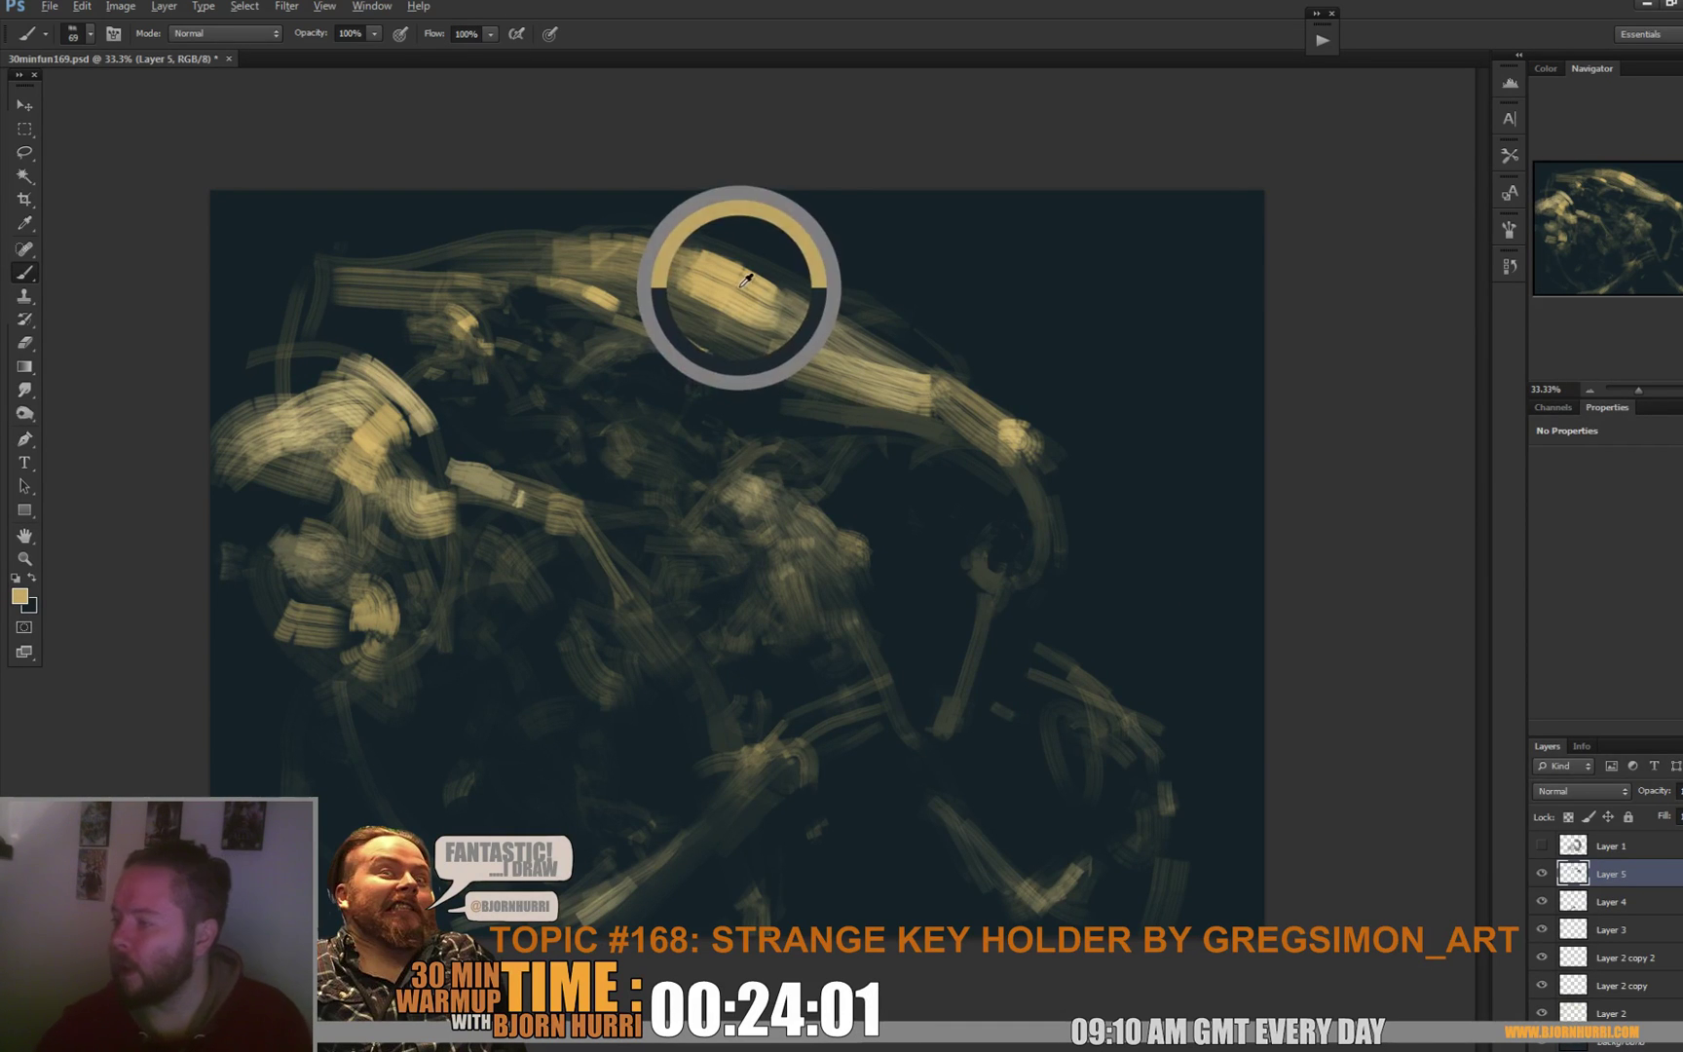
right_click(750, 511)
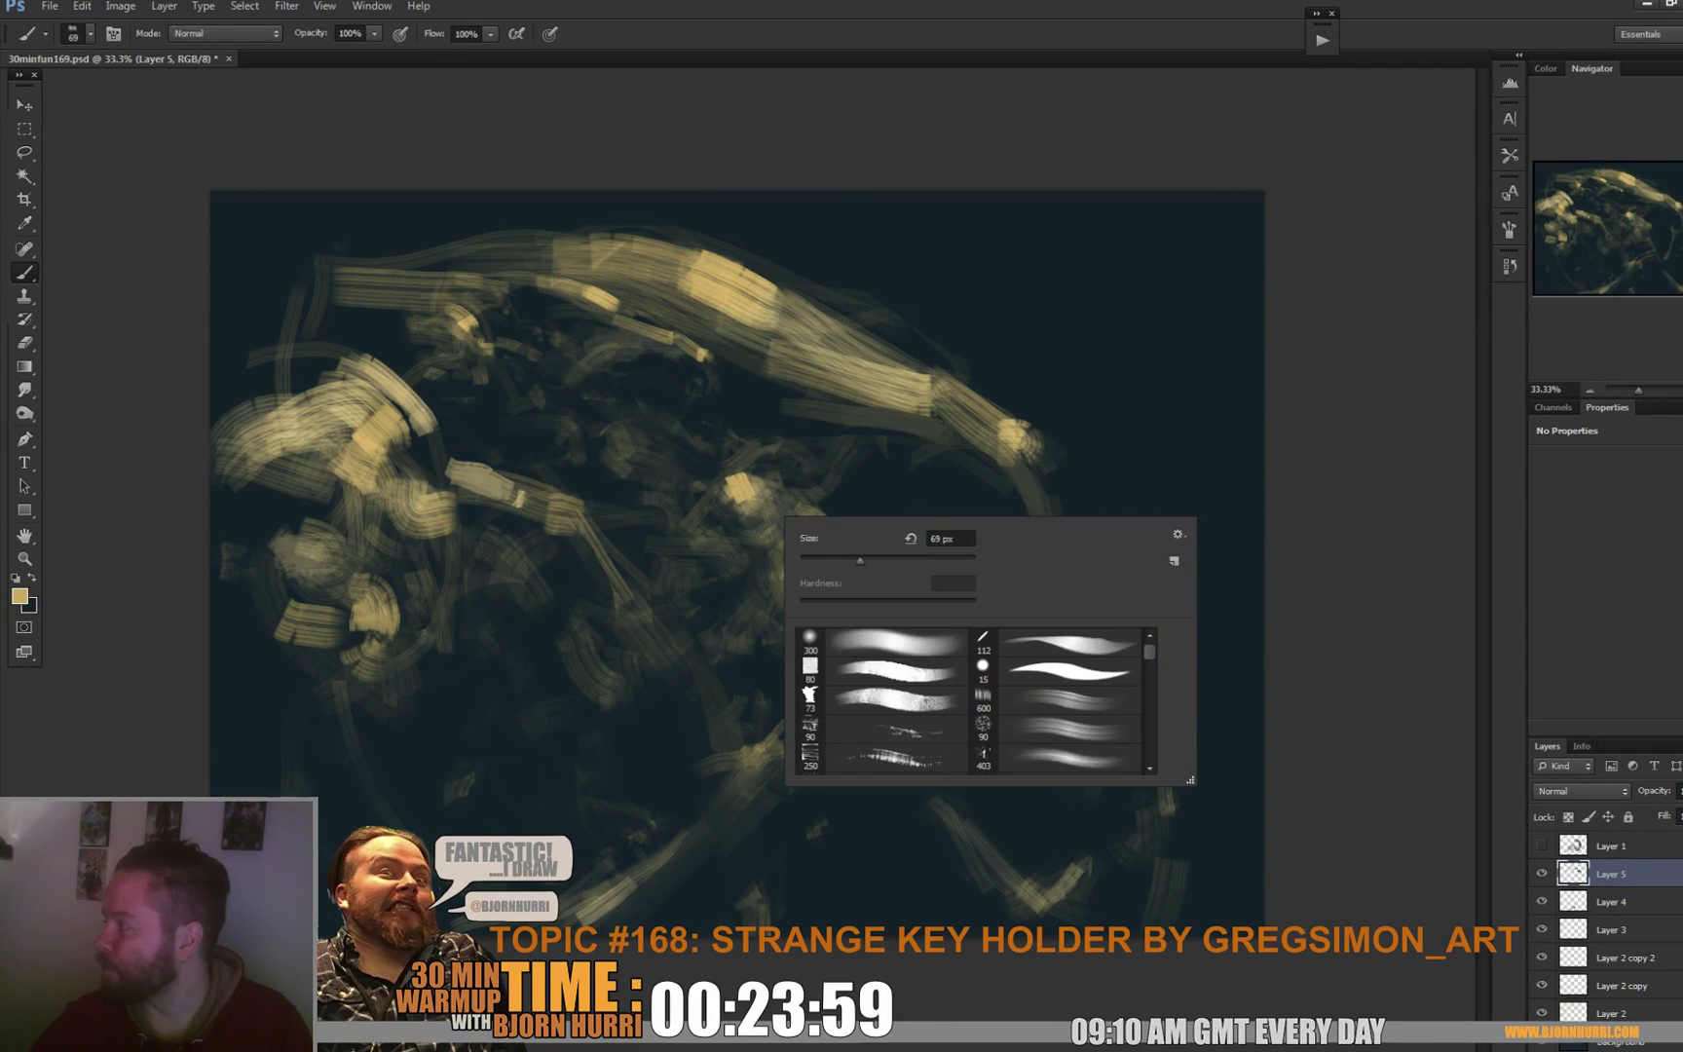
key(Return)
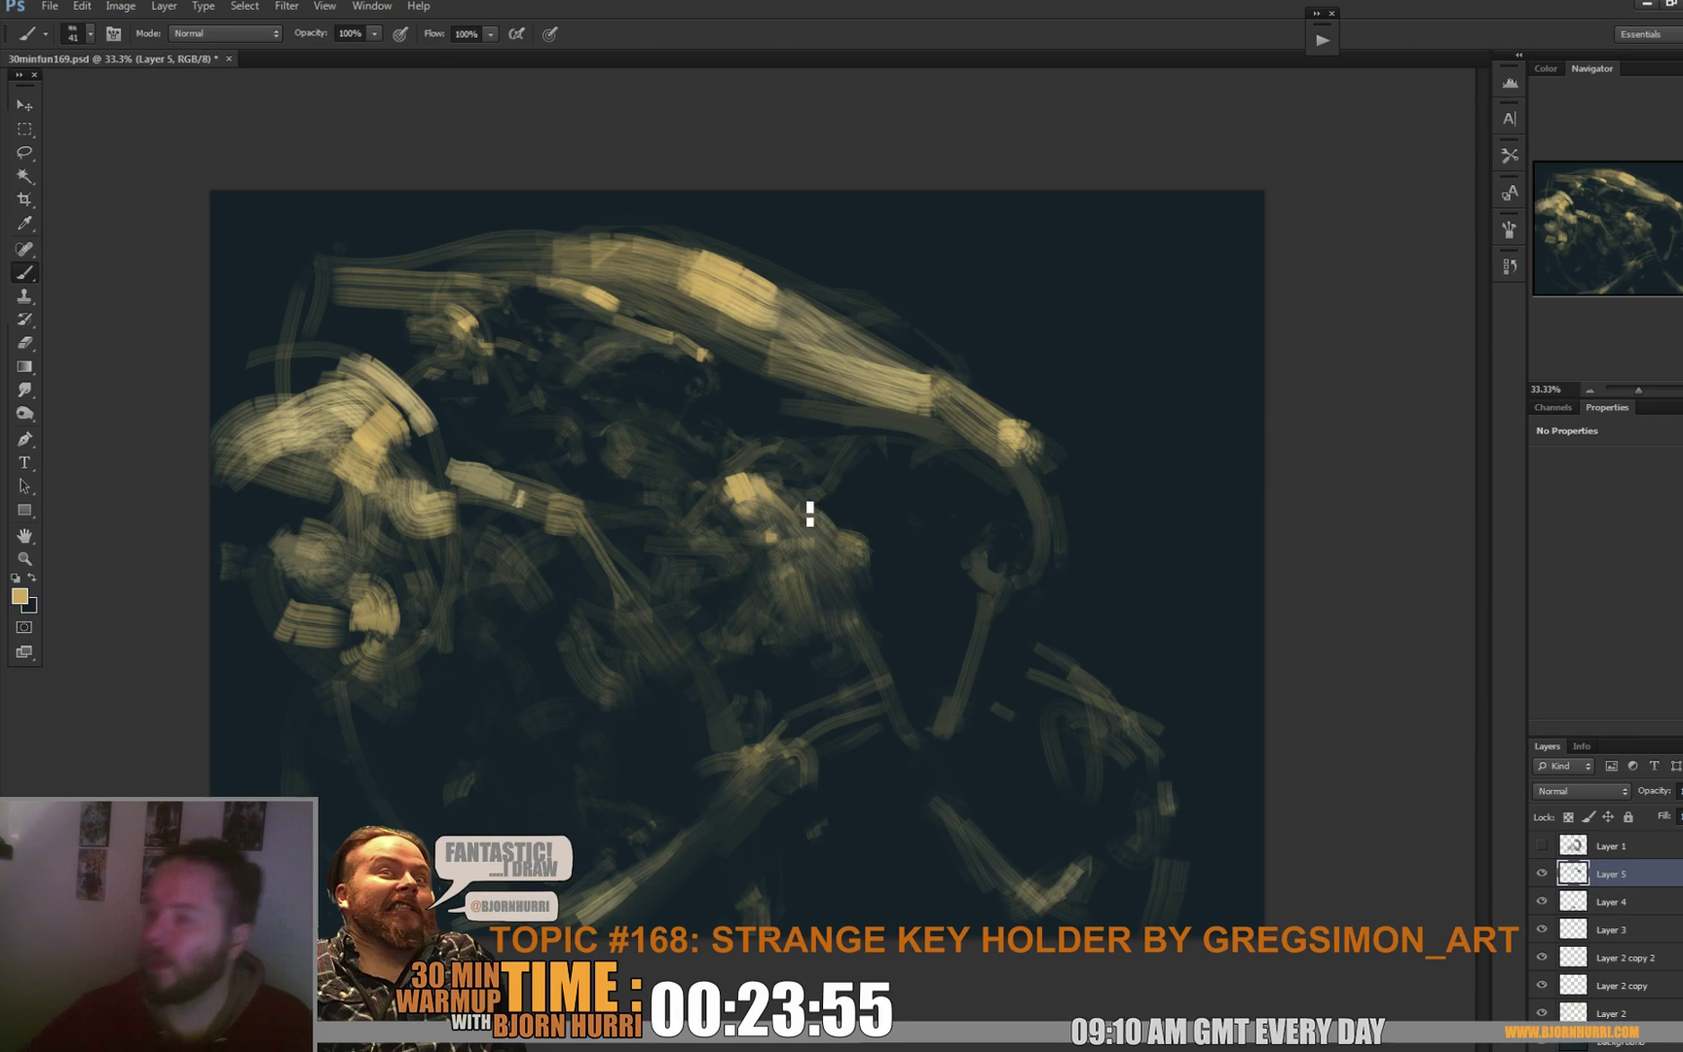
Flip the canvas from the menu and carve a dark stroke into the tan shapes.
click(120, 6)
mouse_move(146, 167)
click(414, 244)
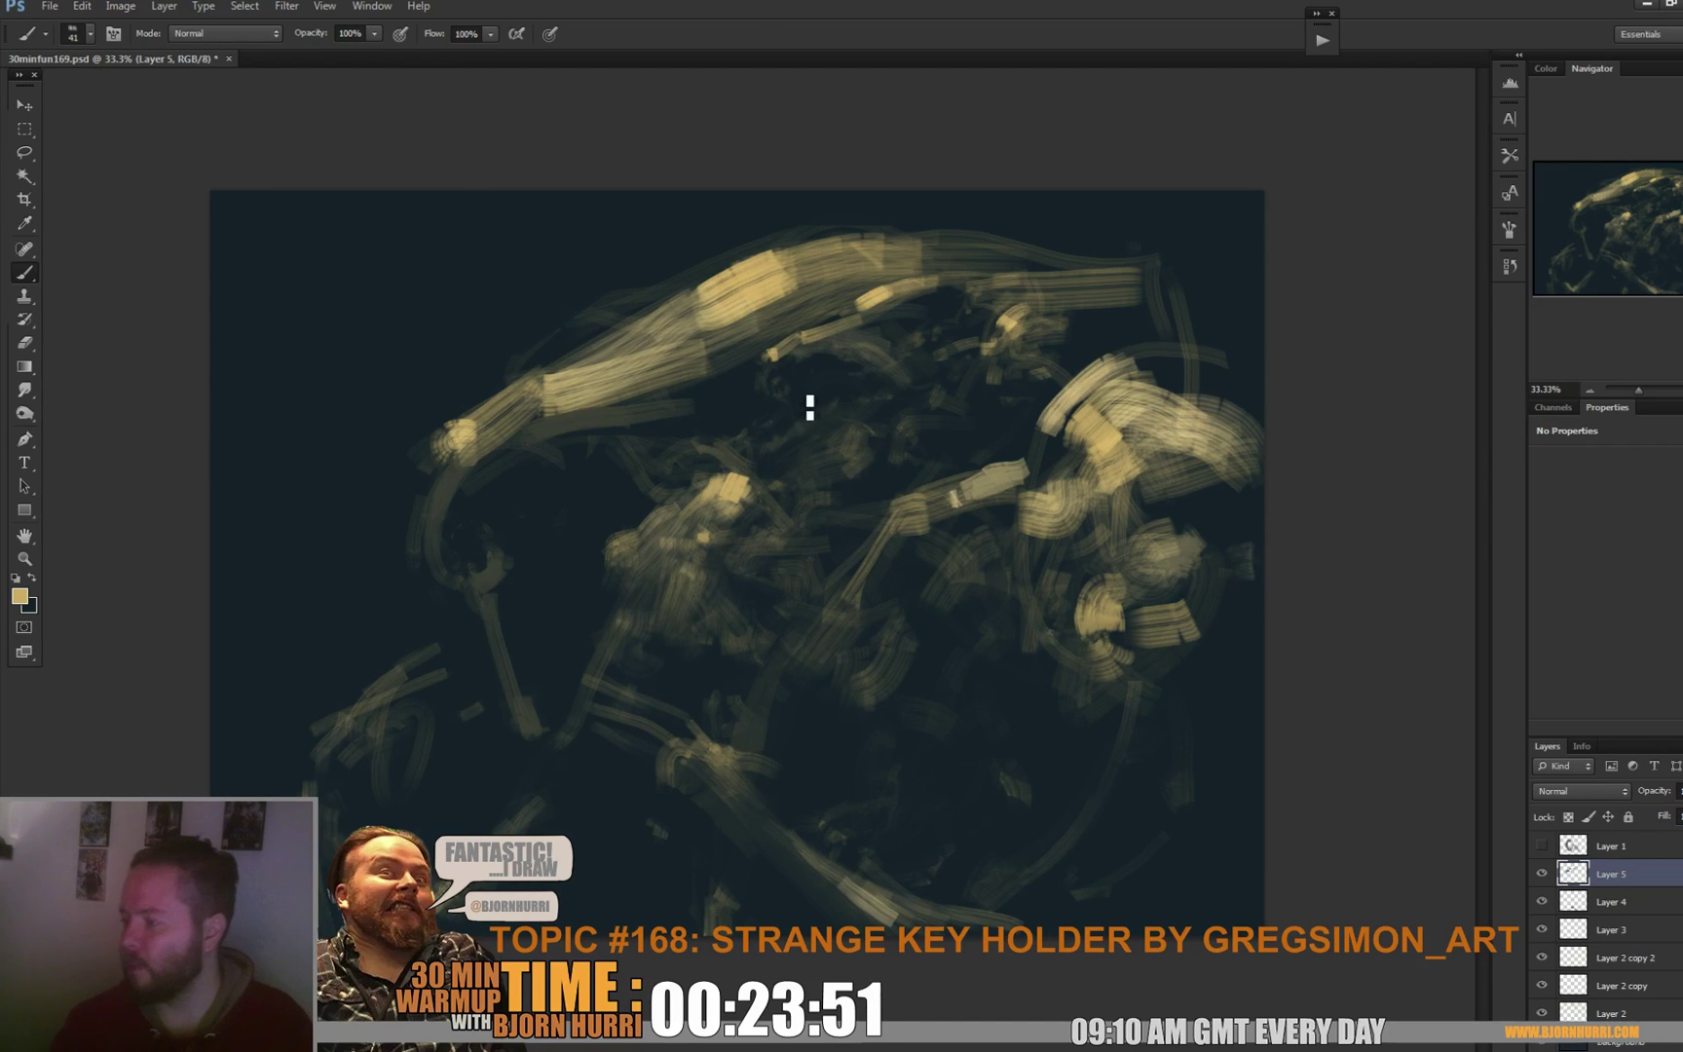
alt+click(711, 385)
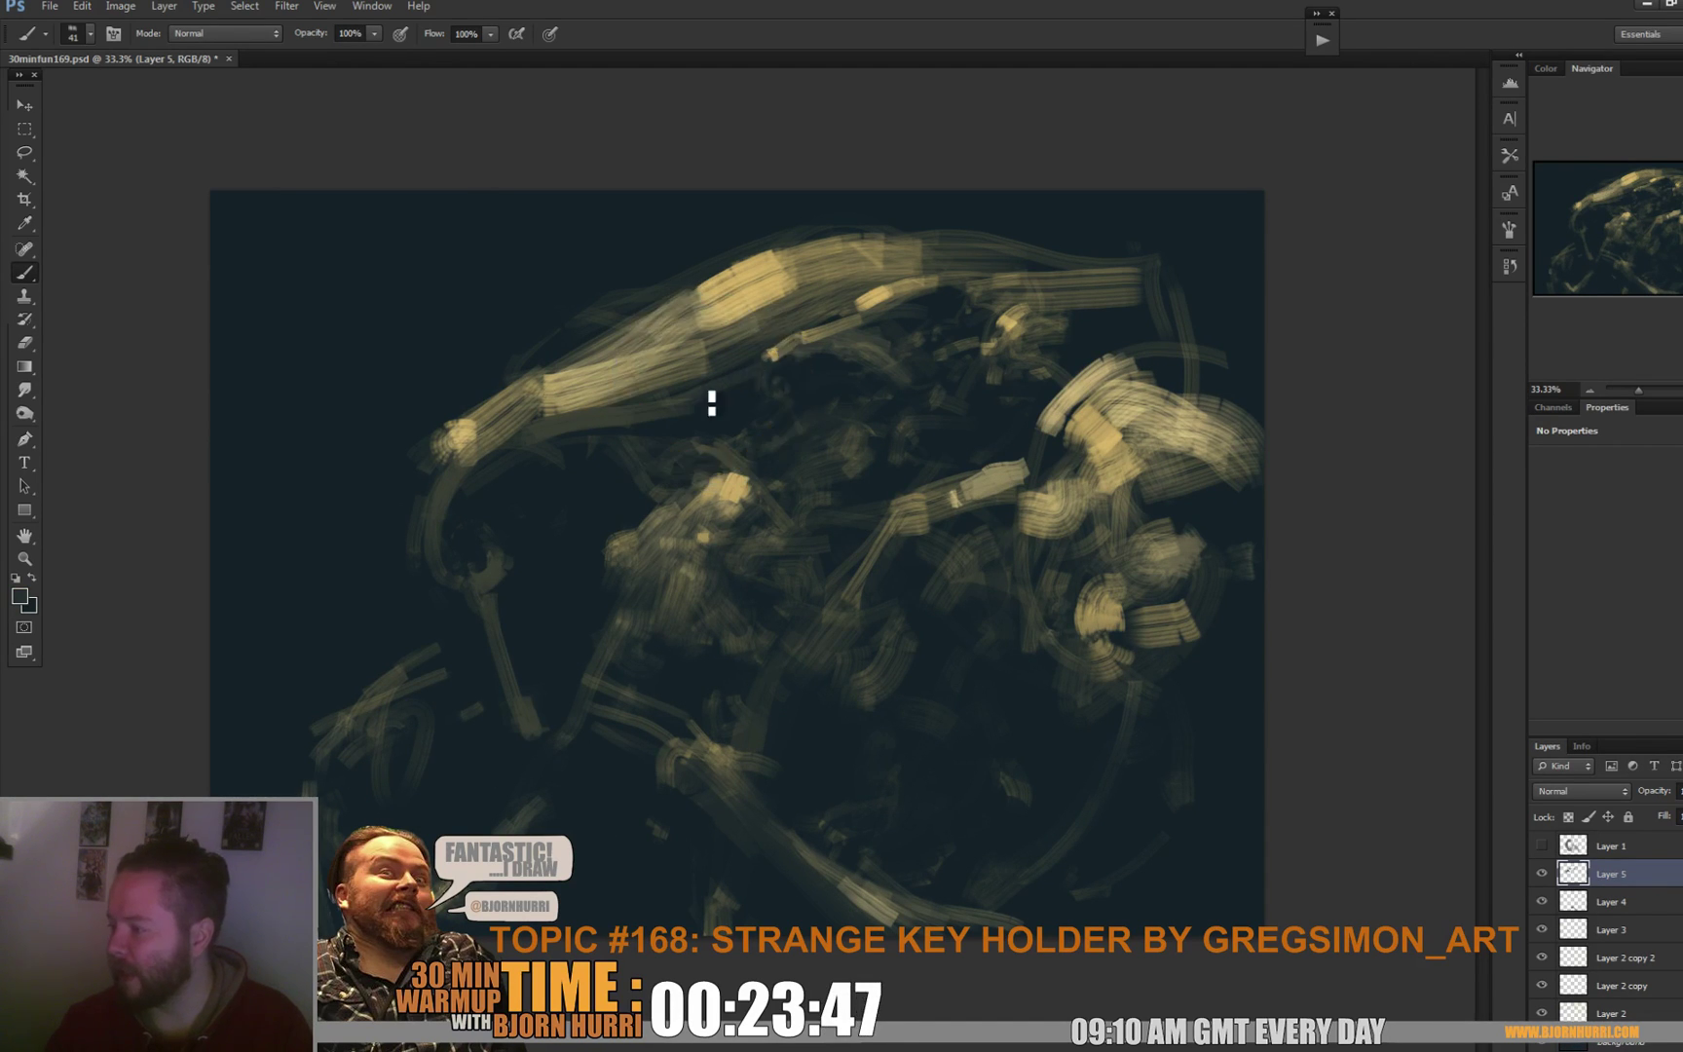
drag(739, 385, 668, 425)
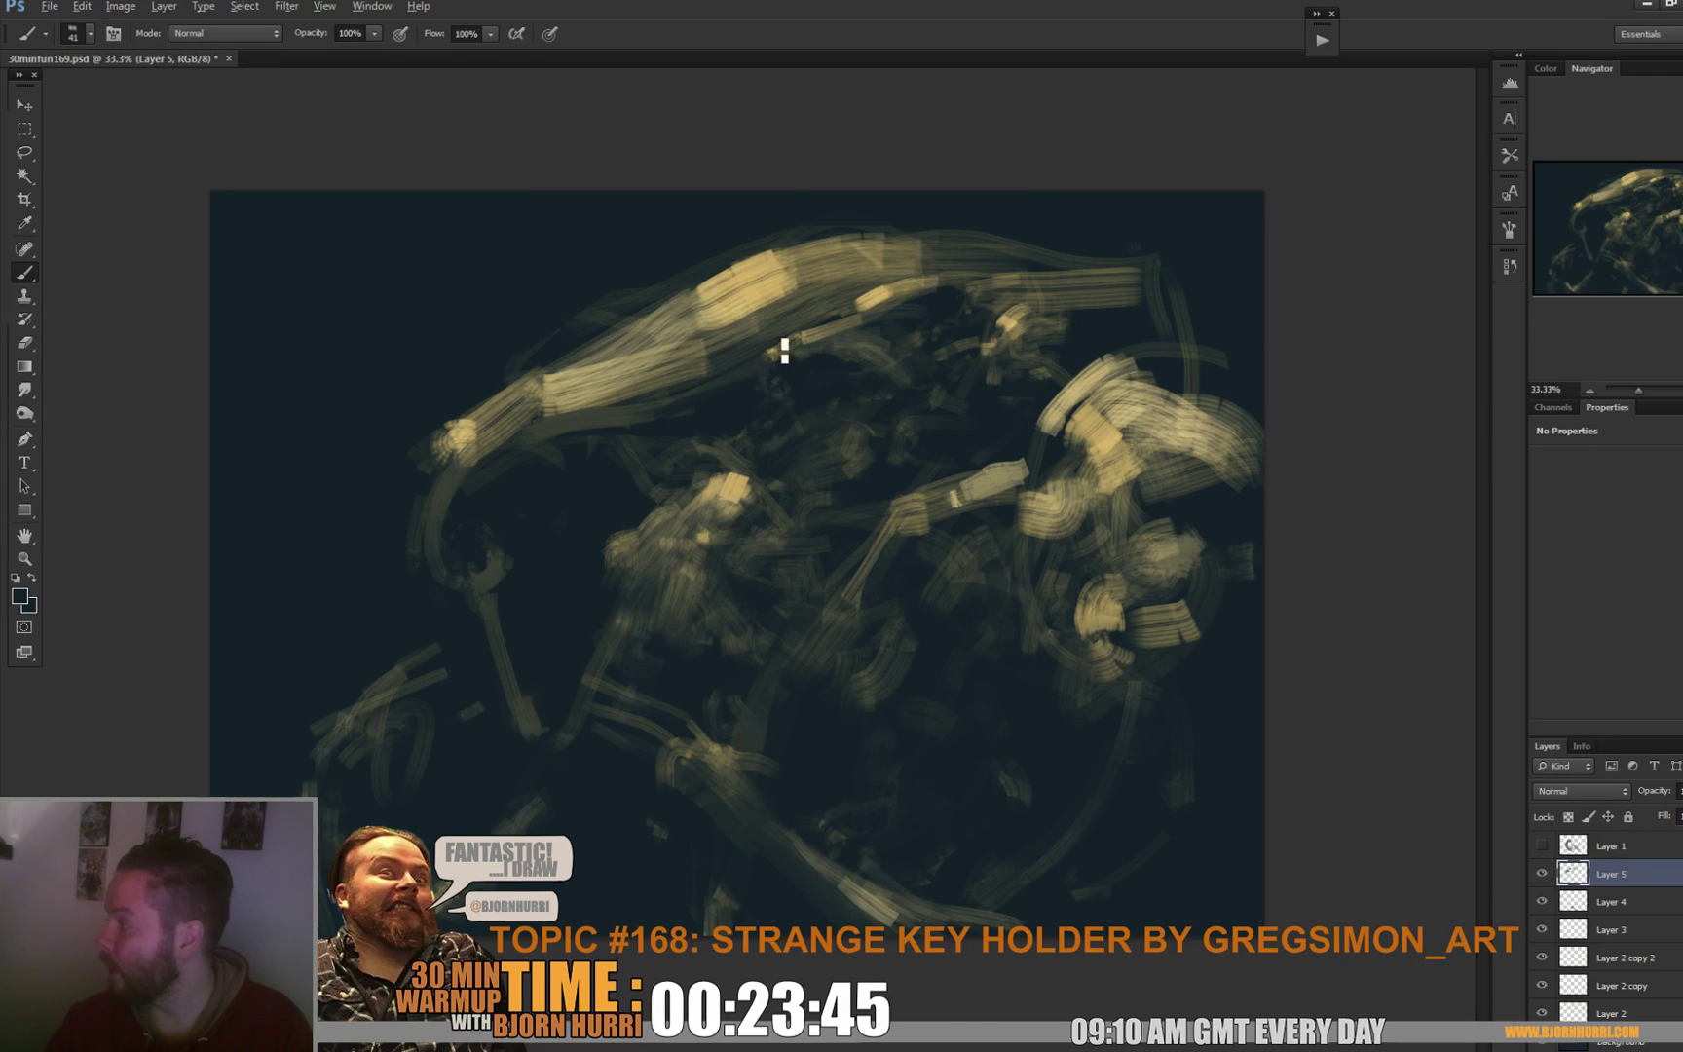
Alternate tan and dark samples to sharpen the hooked beak curve at upper left.
alt+click(833, 325)
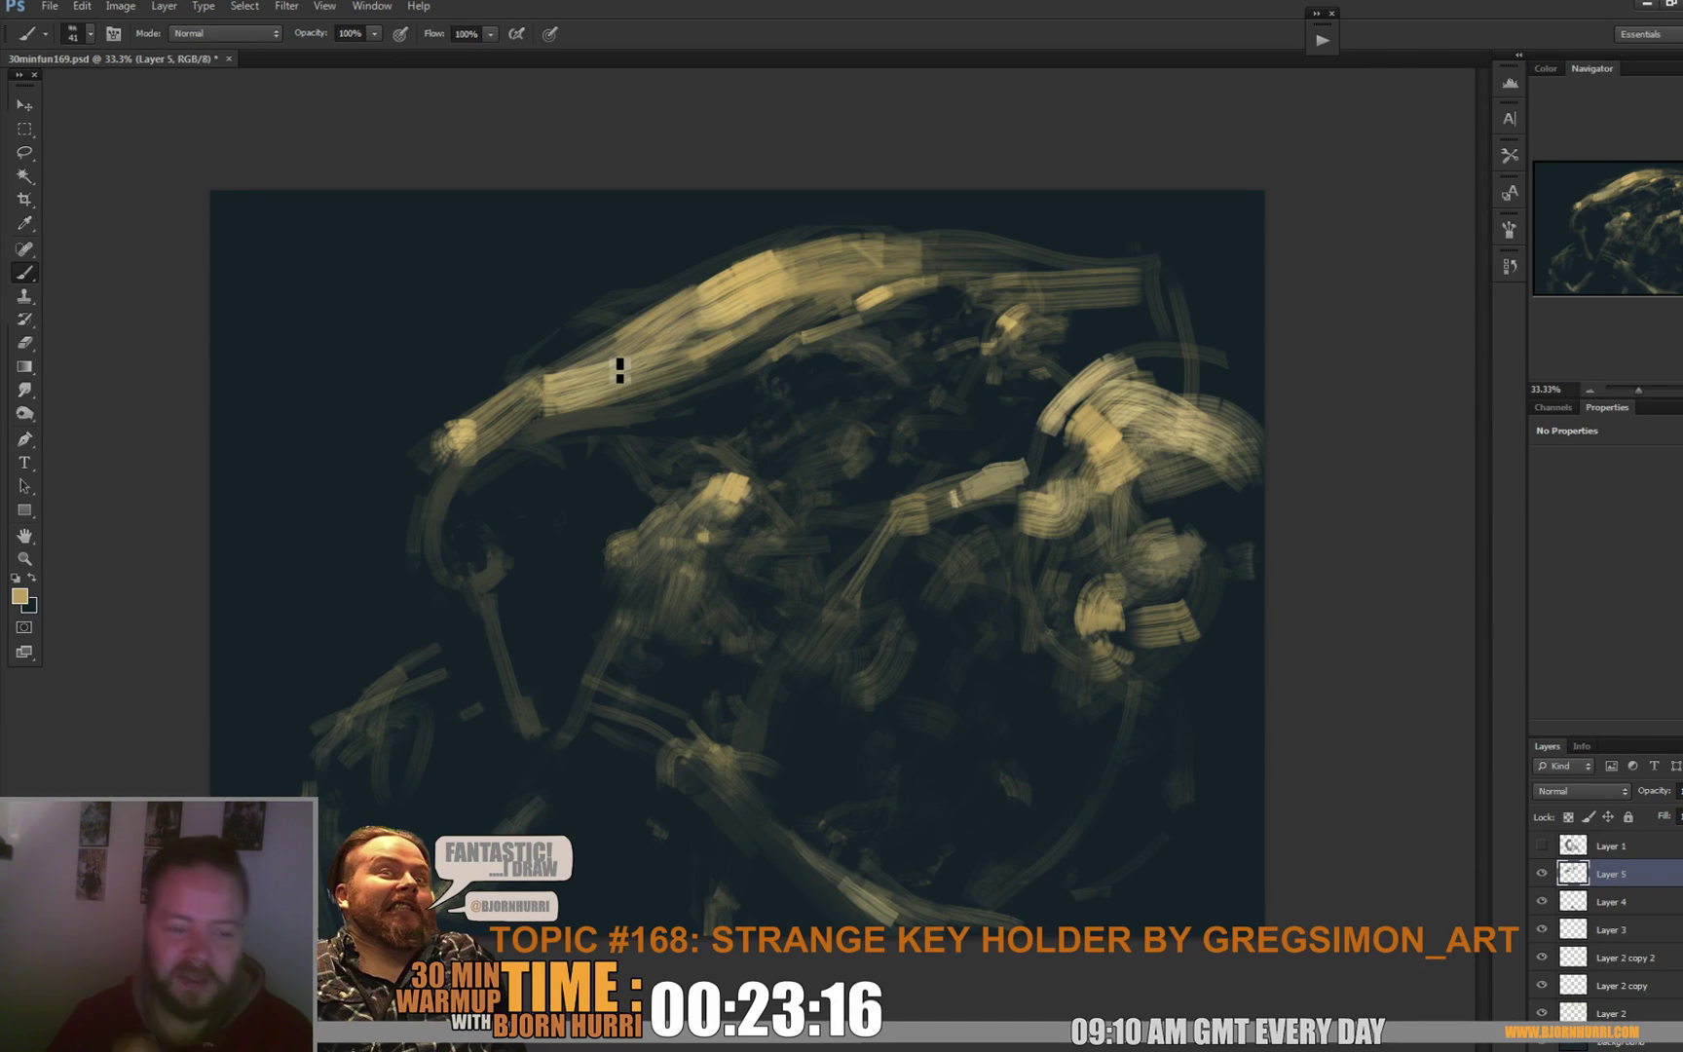
alt+click(628, 325)
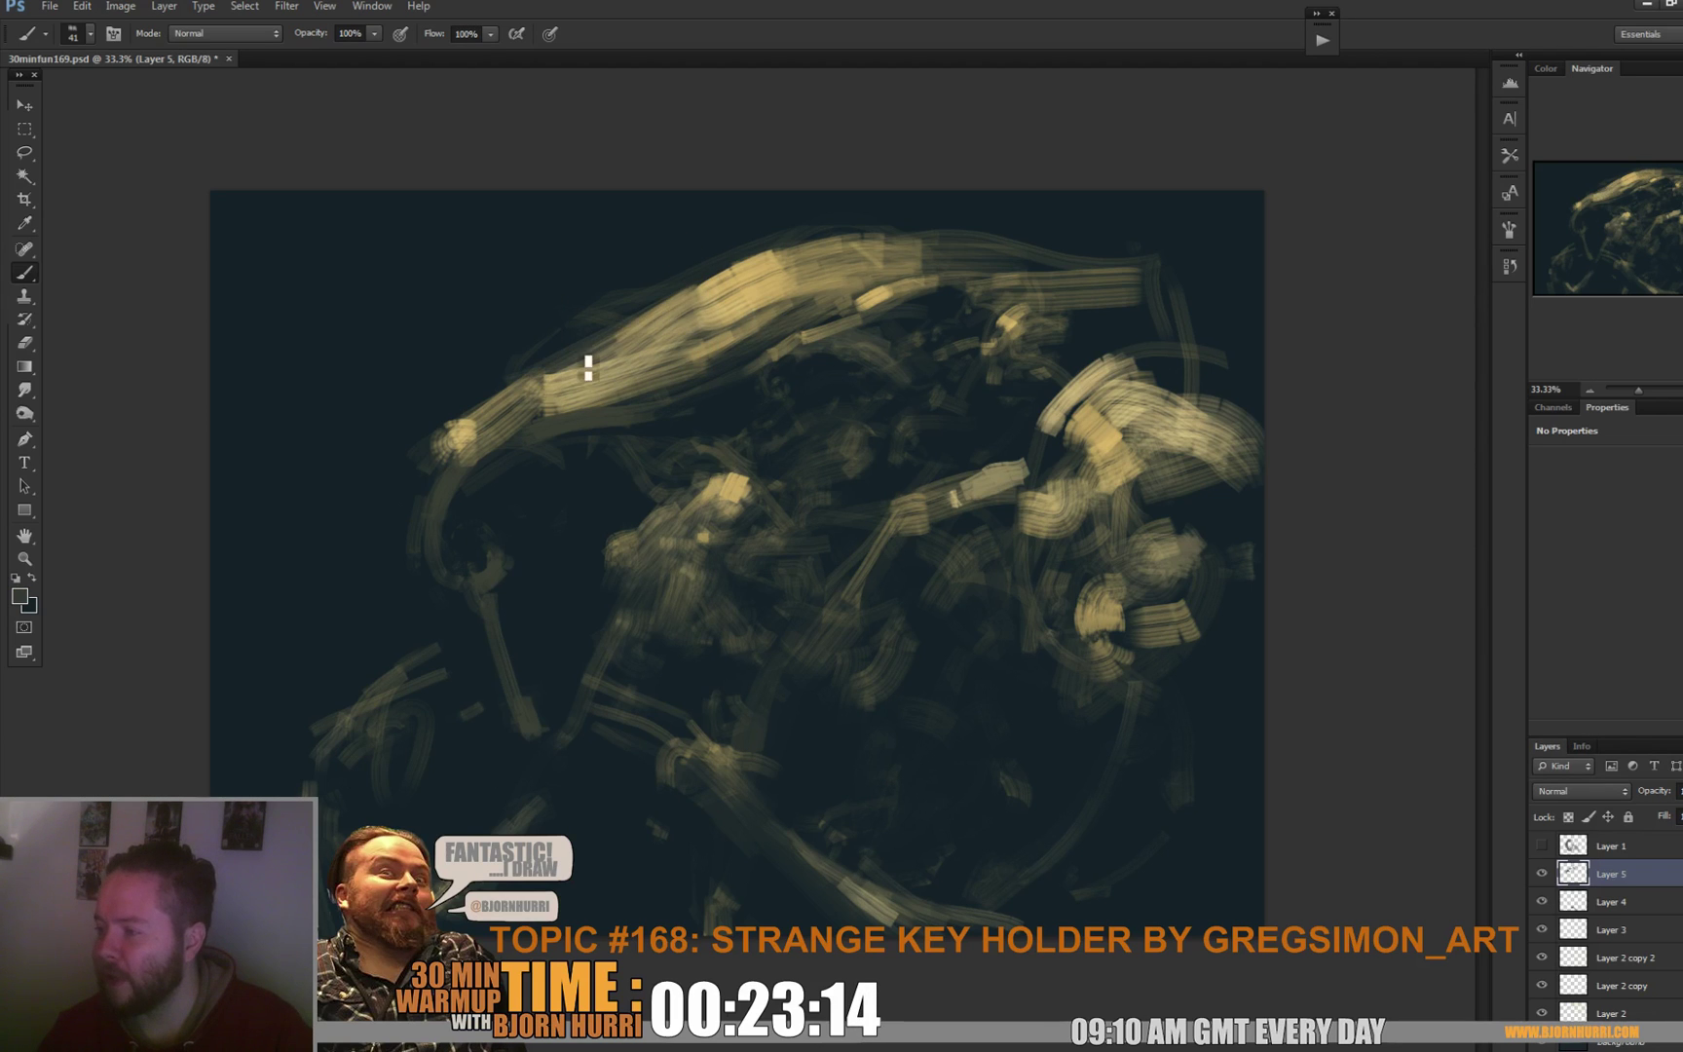
alt+click(662, 310)
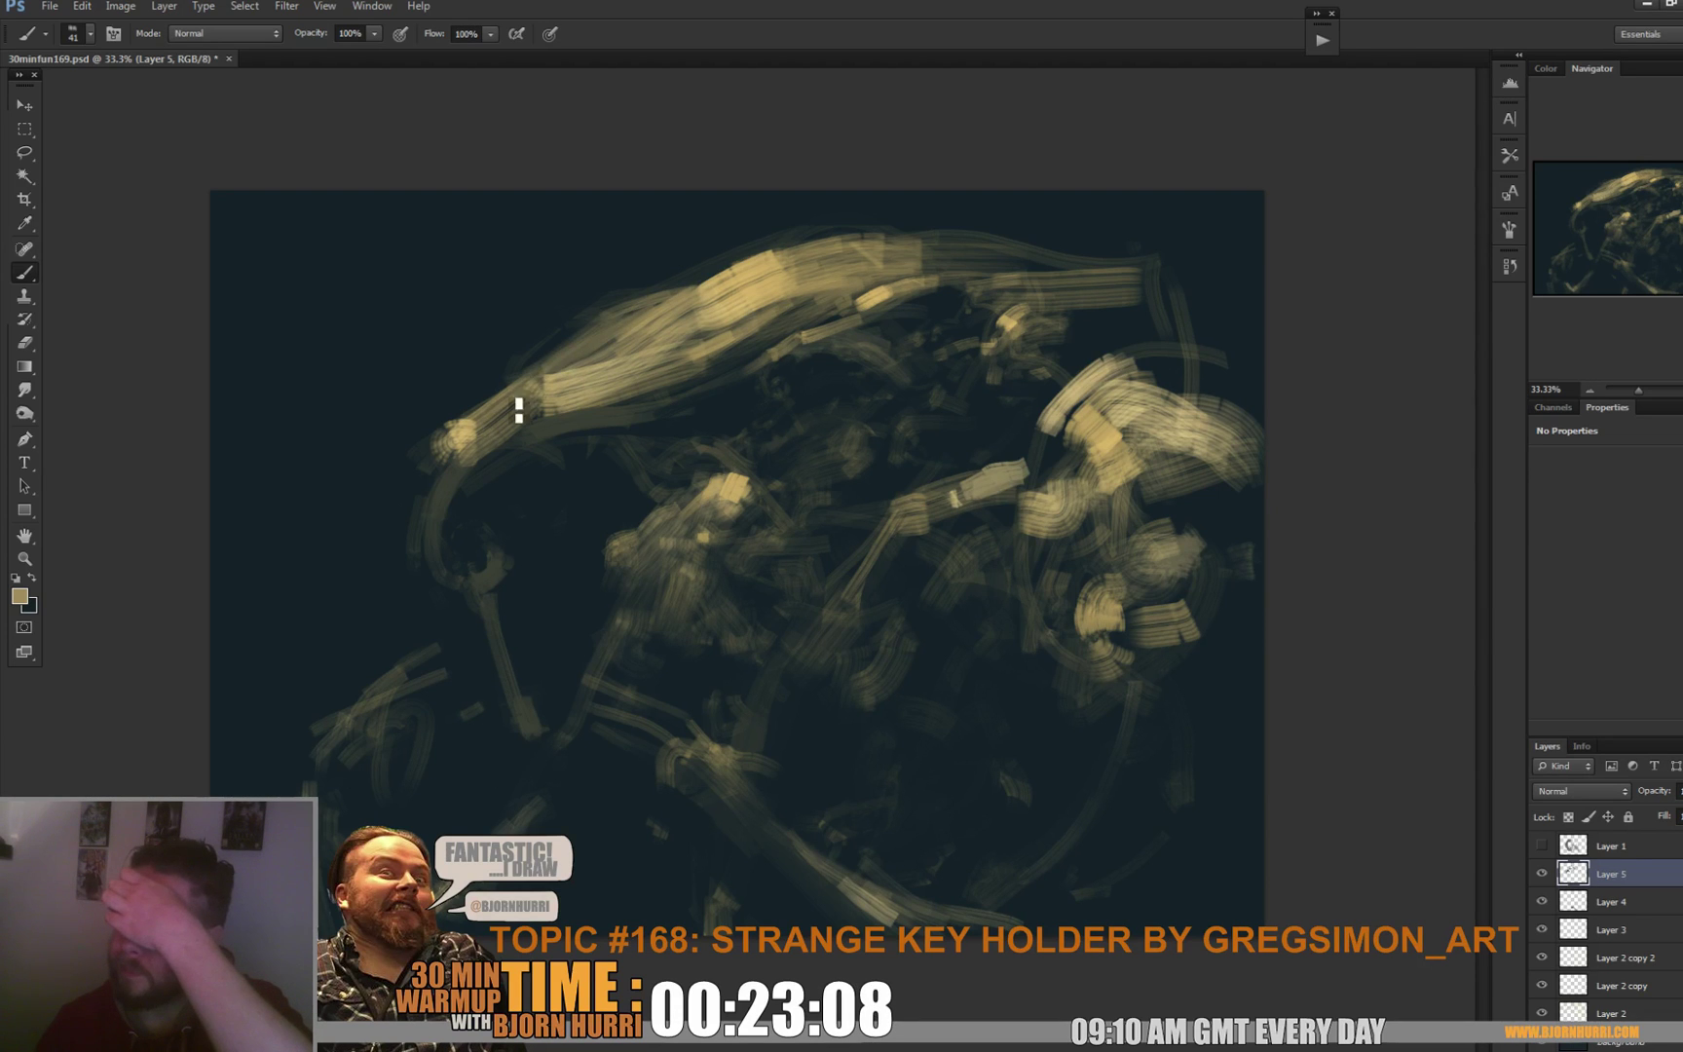
alt+click(476, 448)
alt+click(453, 485)
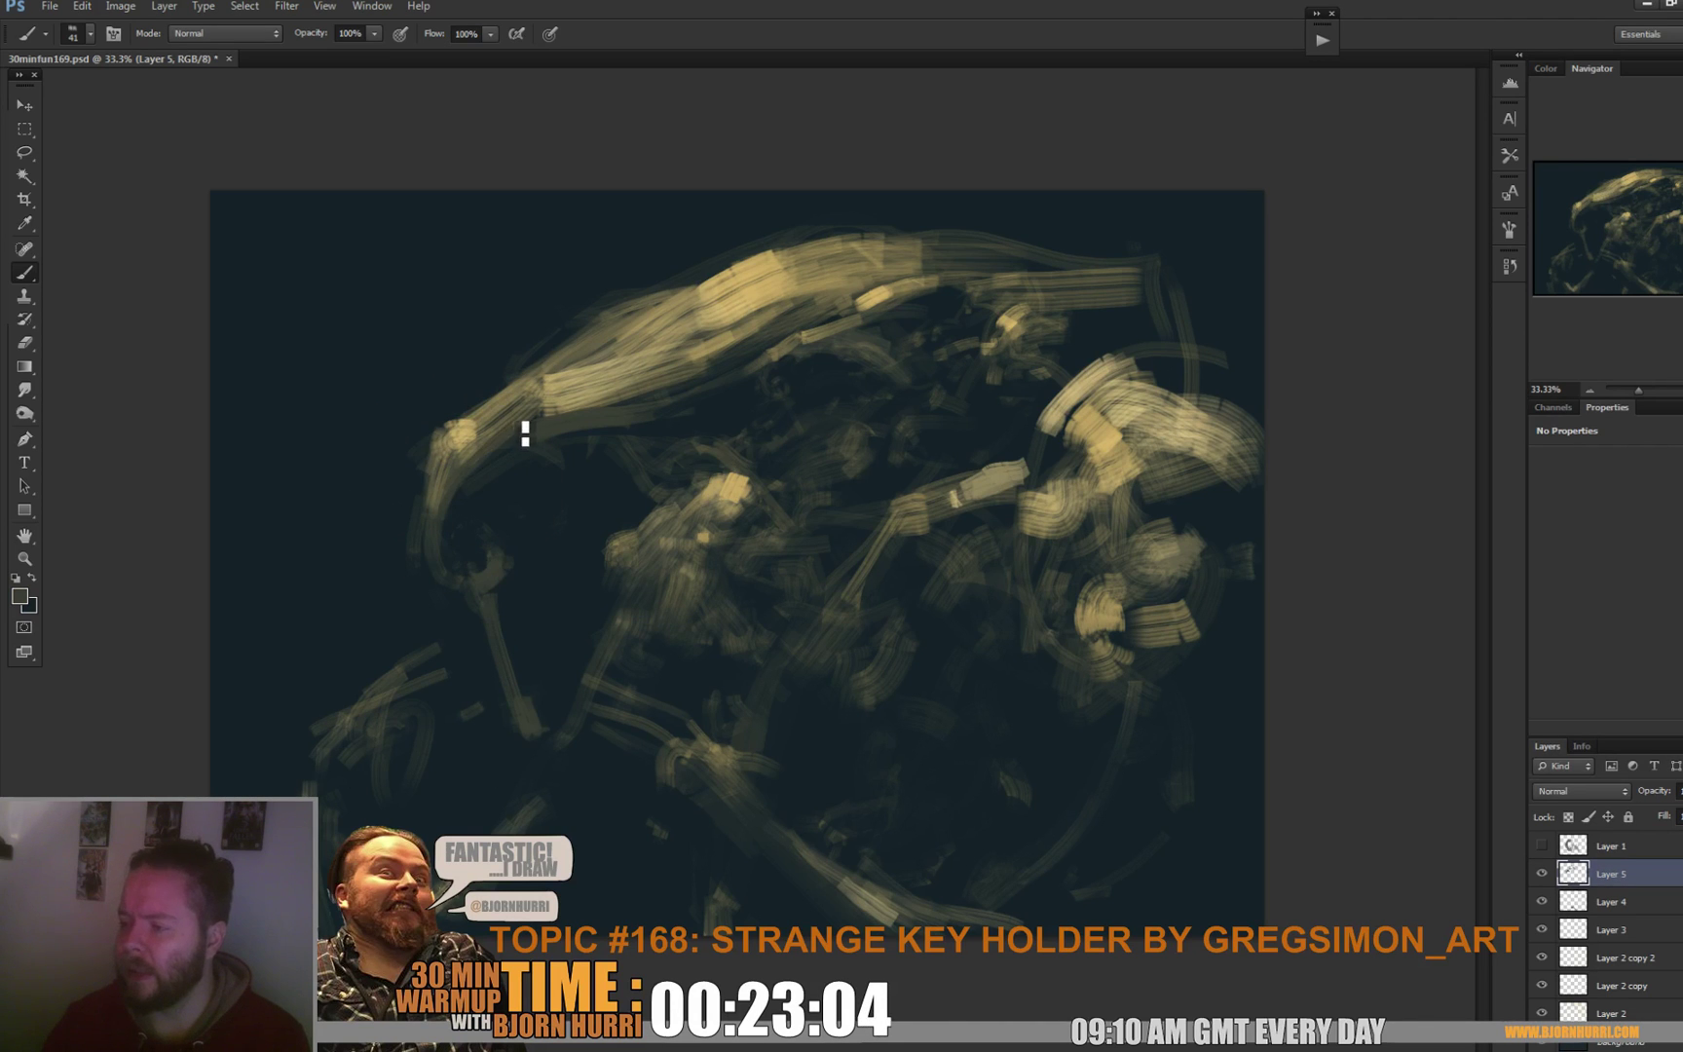
alt+click(576, 388)
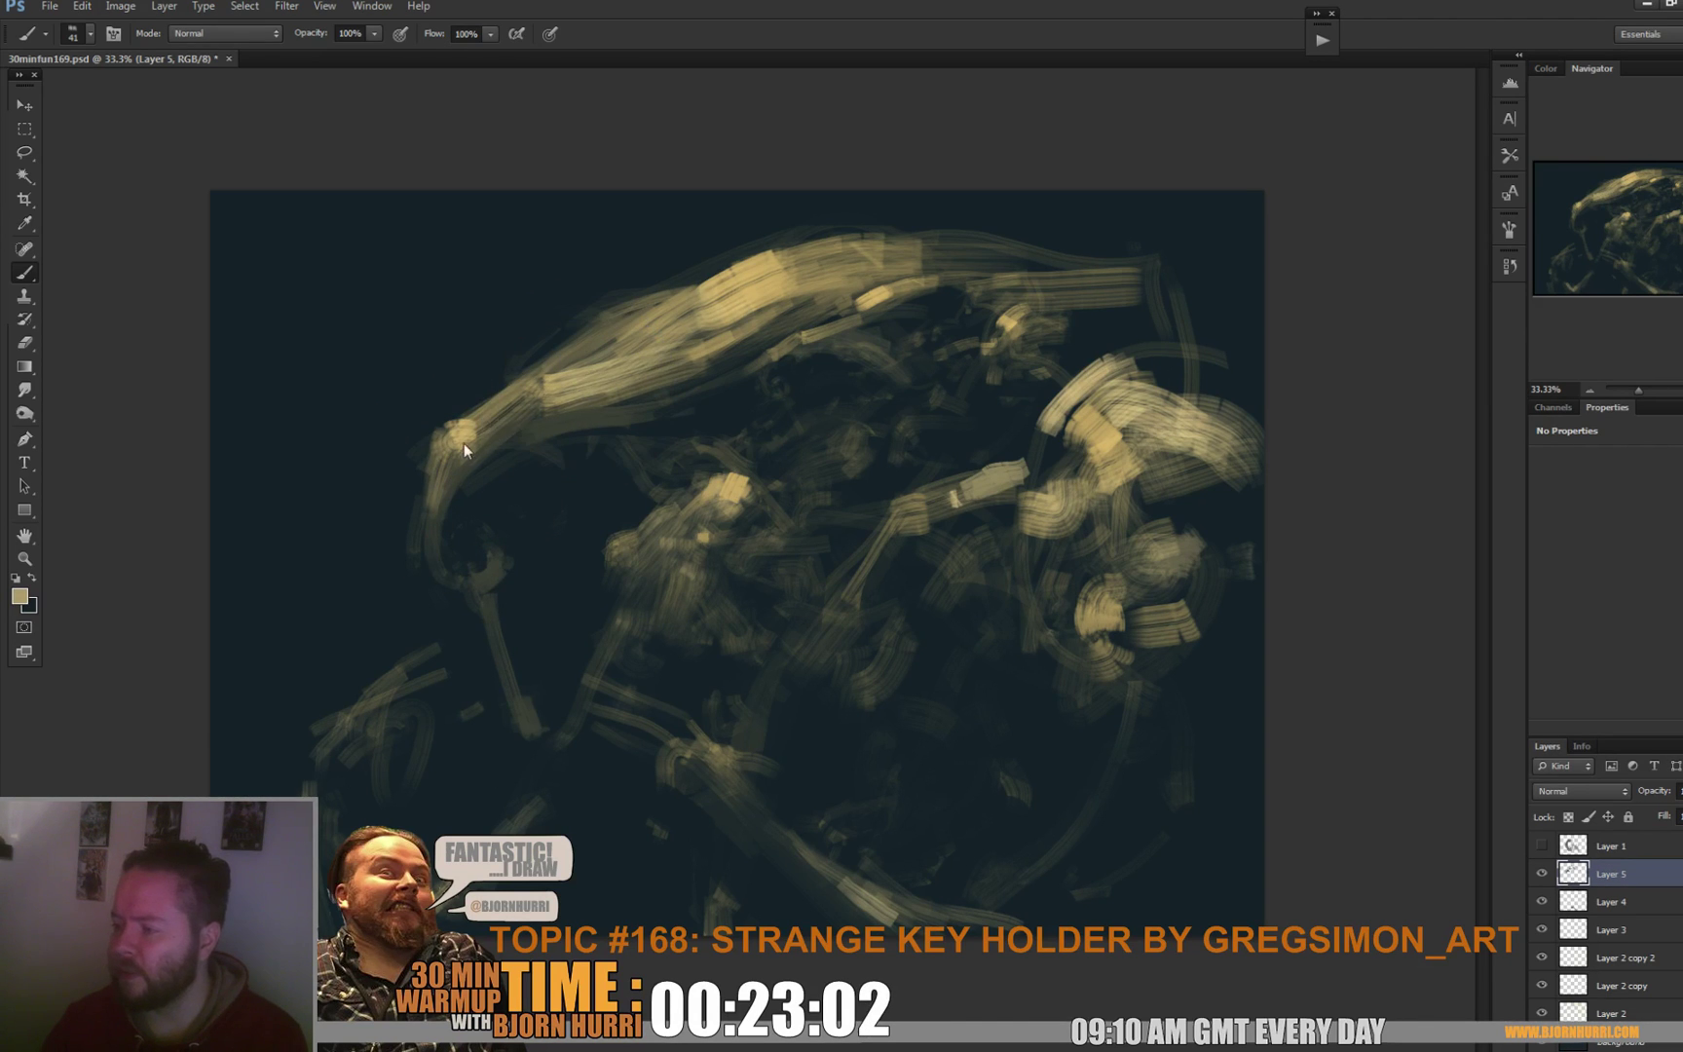
alt+click(620, 346)
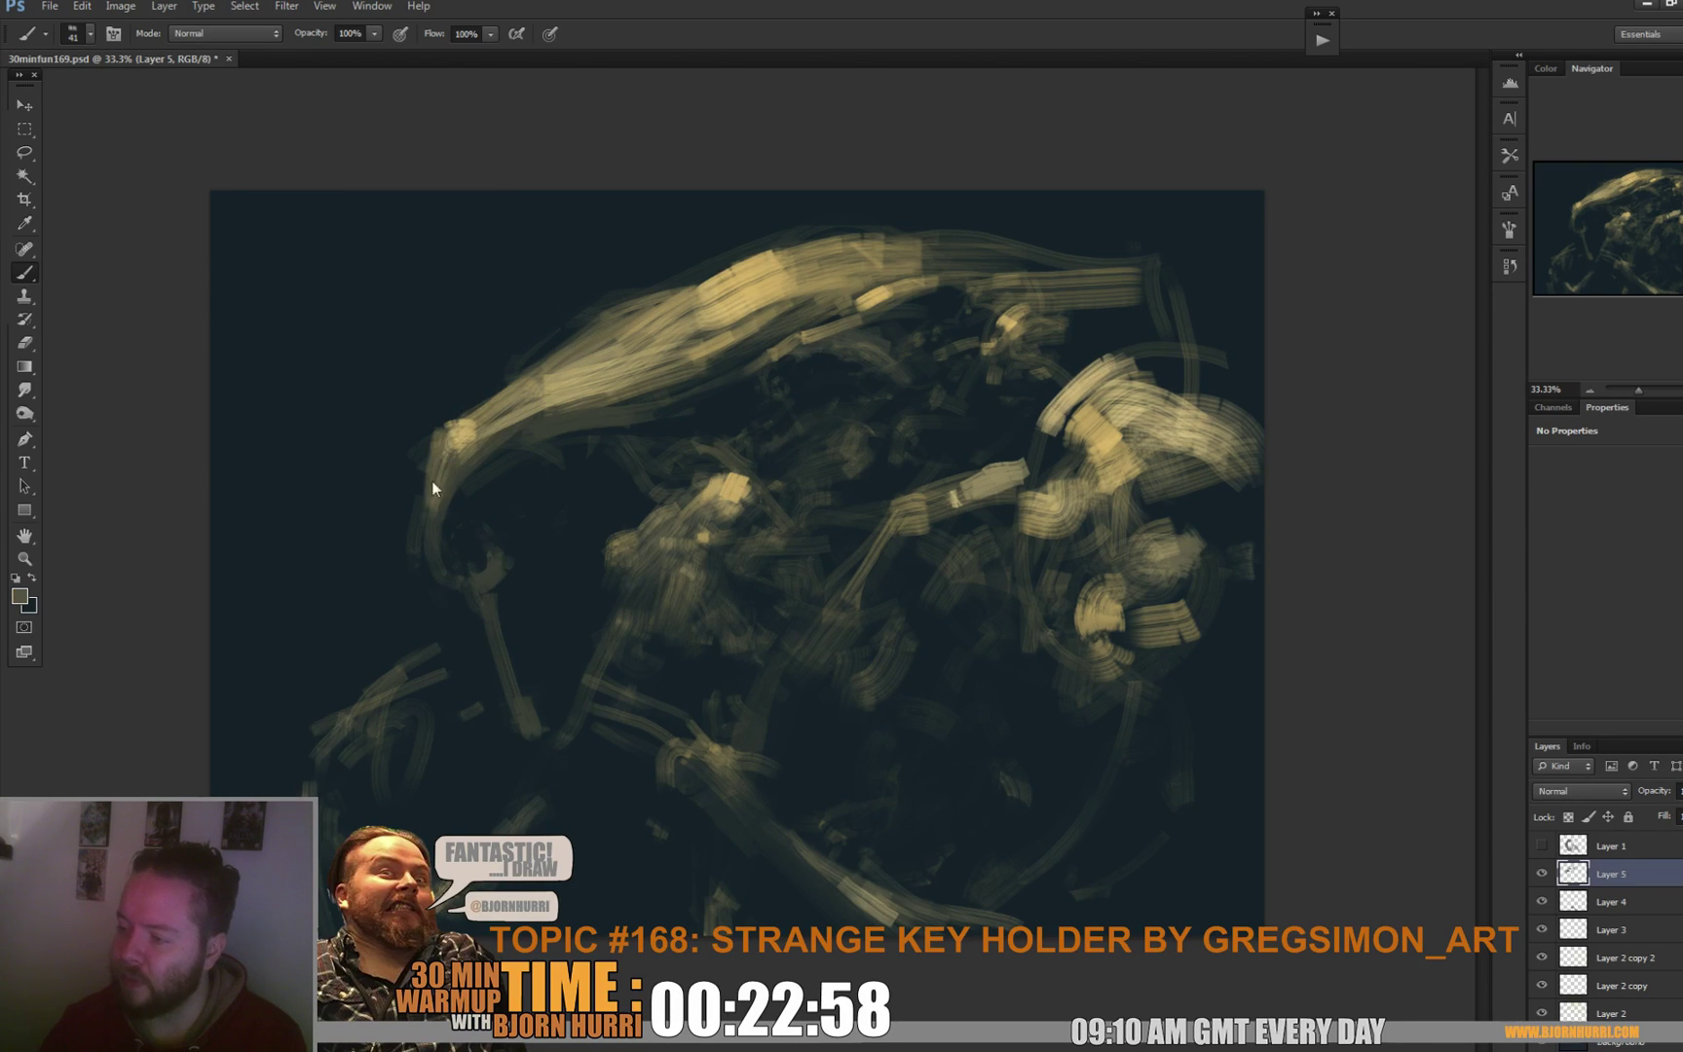
alt+click(405, 517)
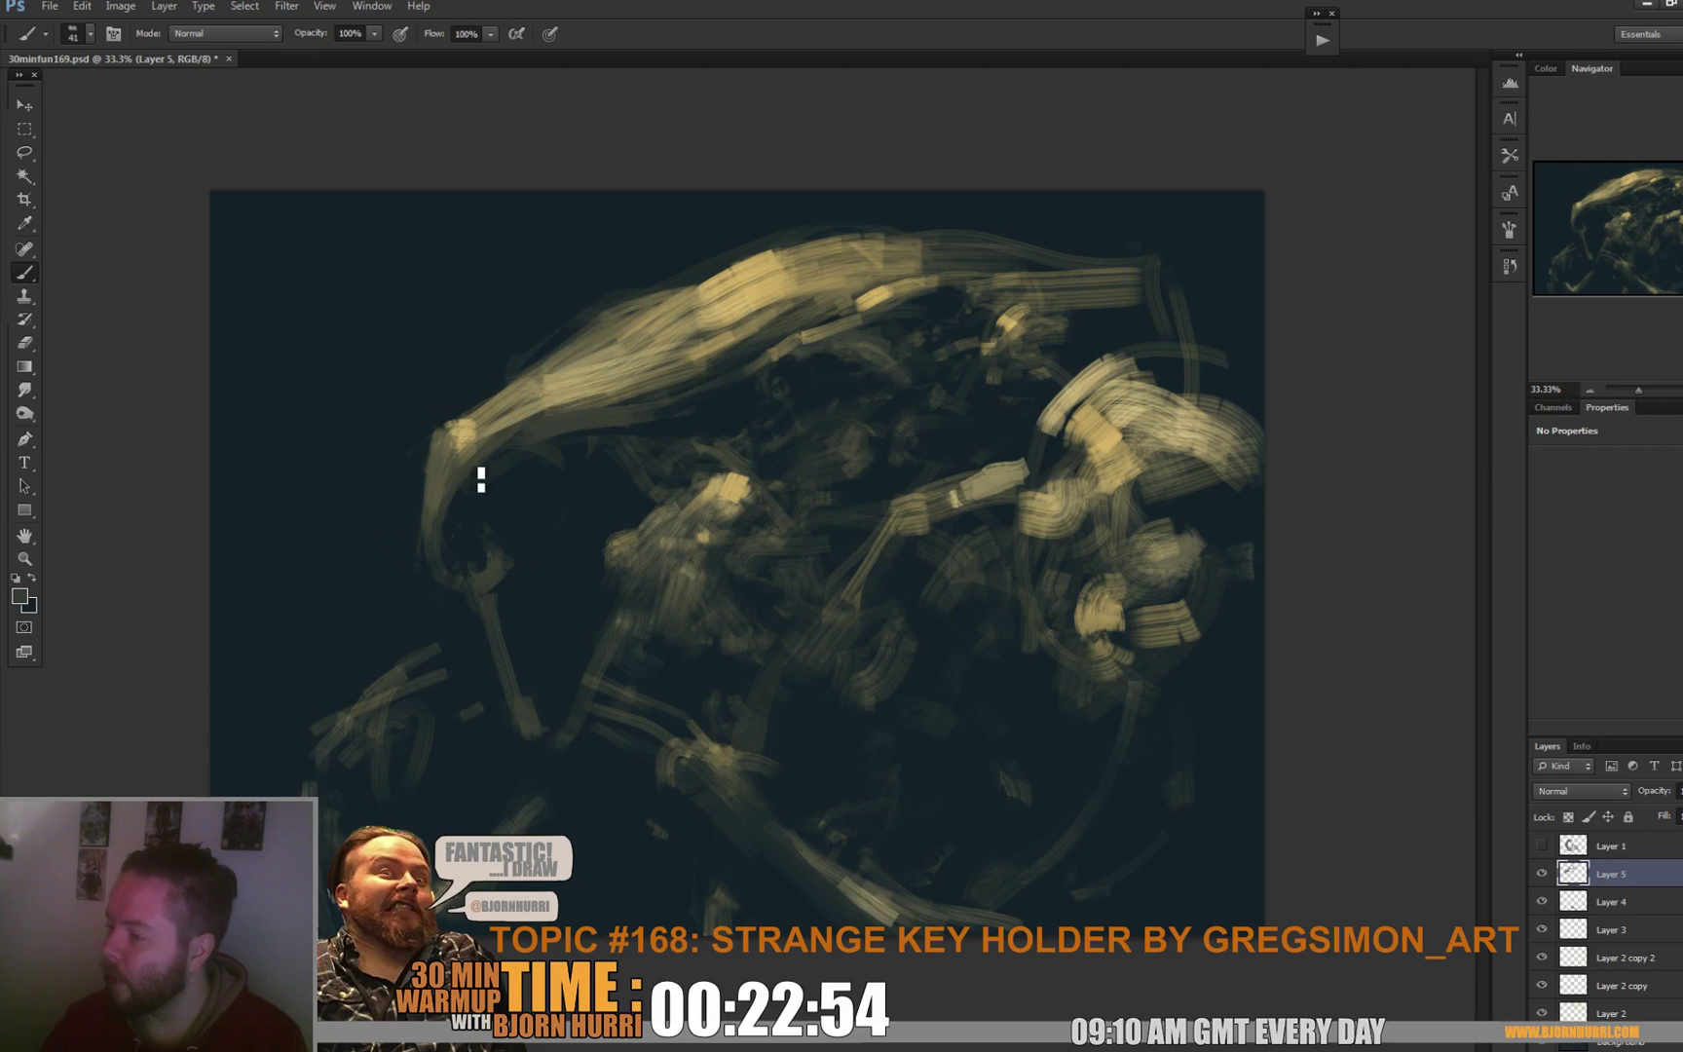
Switch to a 26 px brush and paint fine tan and dark teal detail strokes.
right_click(579, 429)
text(26)
key(Return)
alt+click(560, 432)
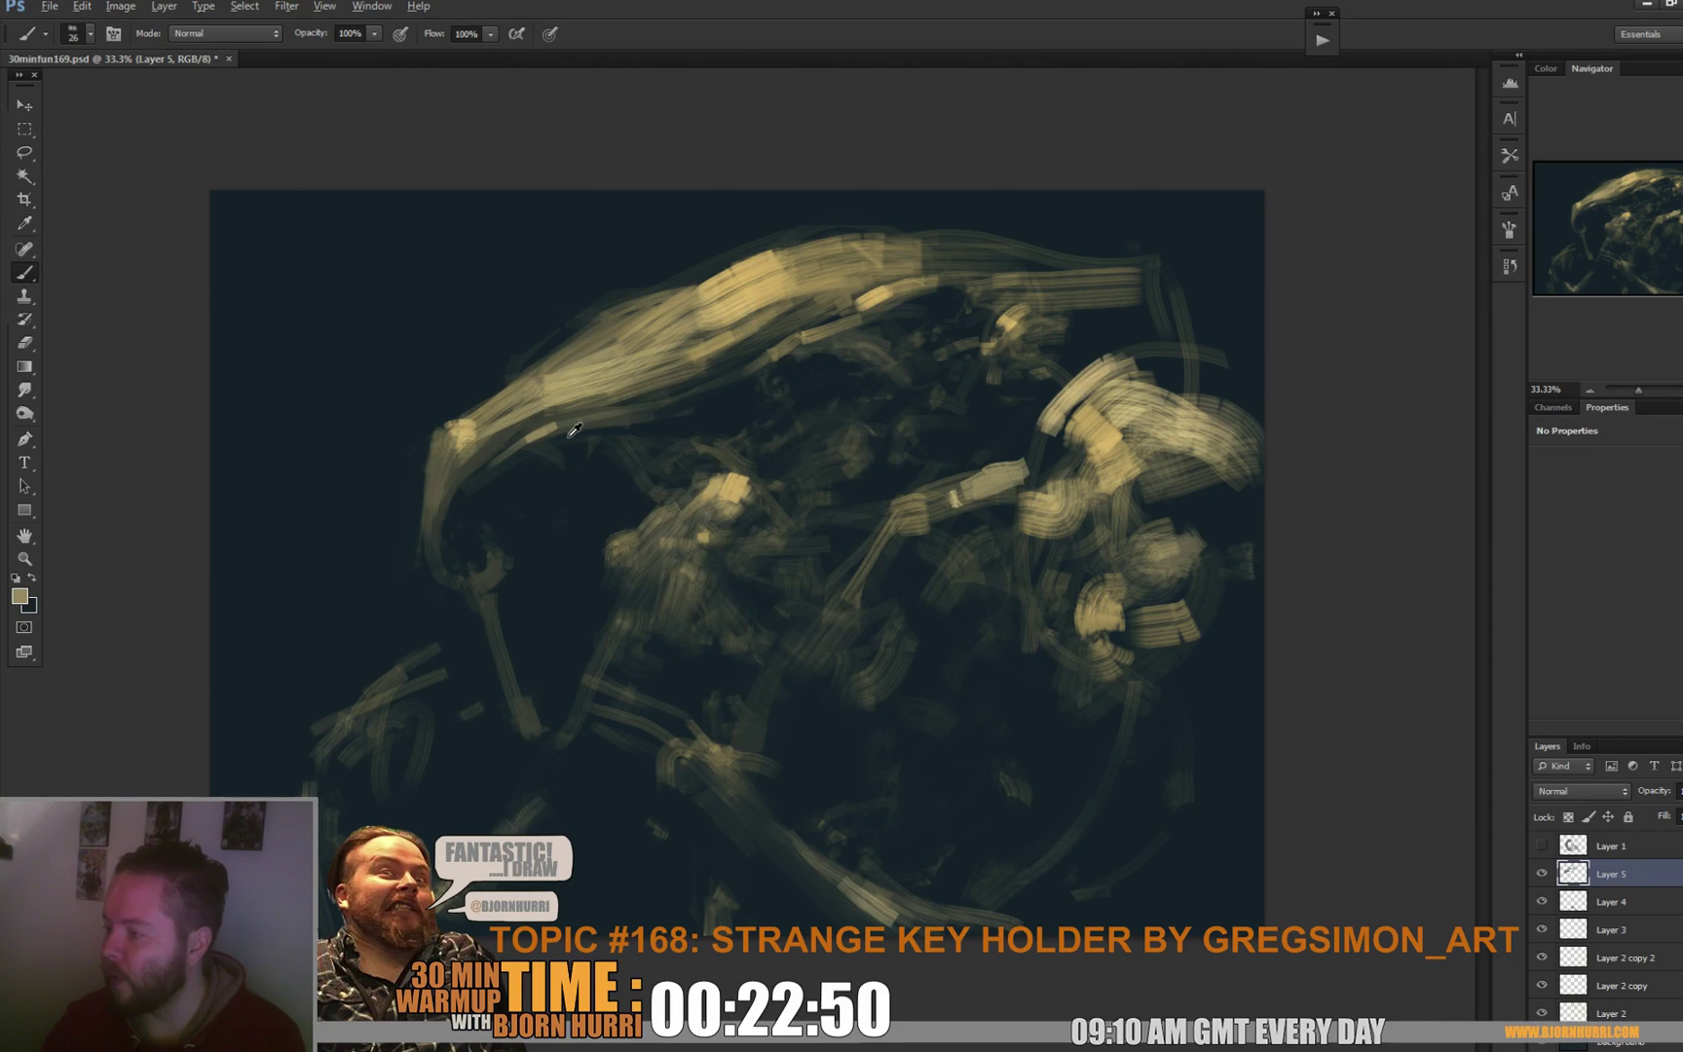
alt+click(575, 435)
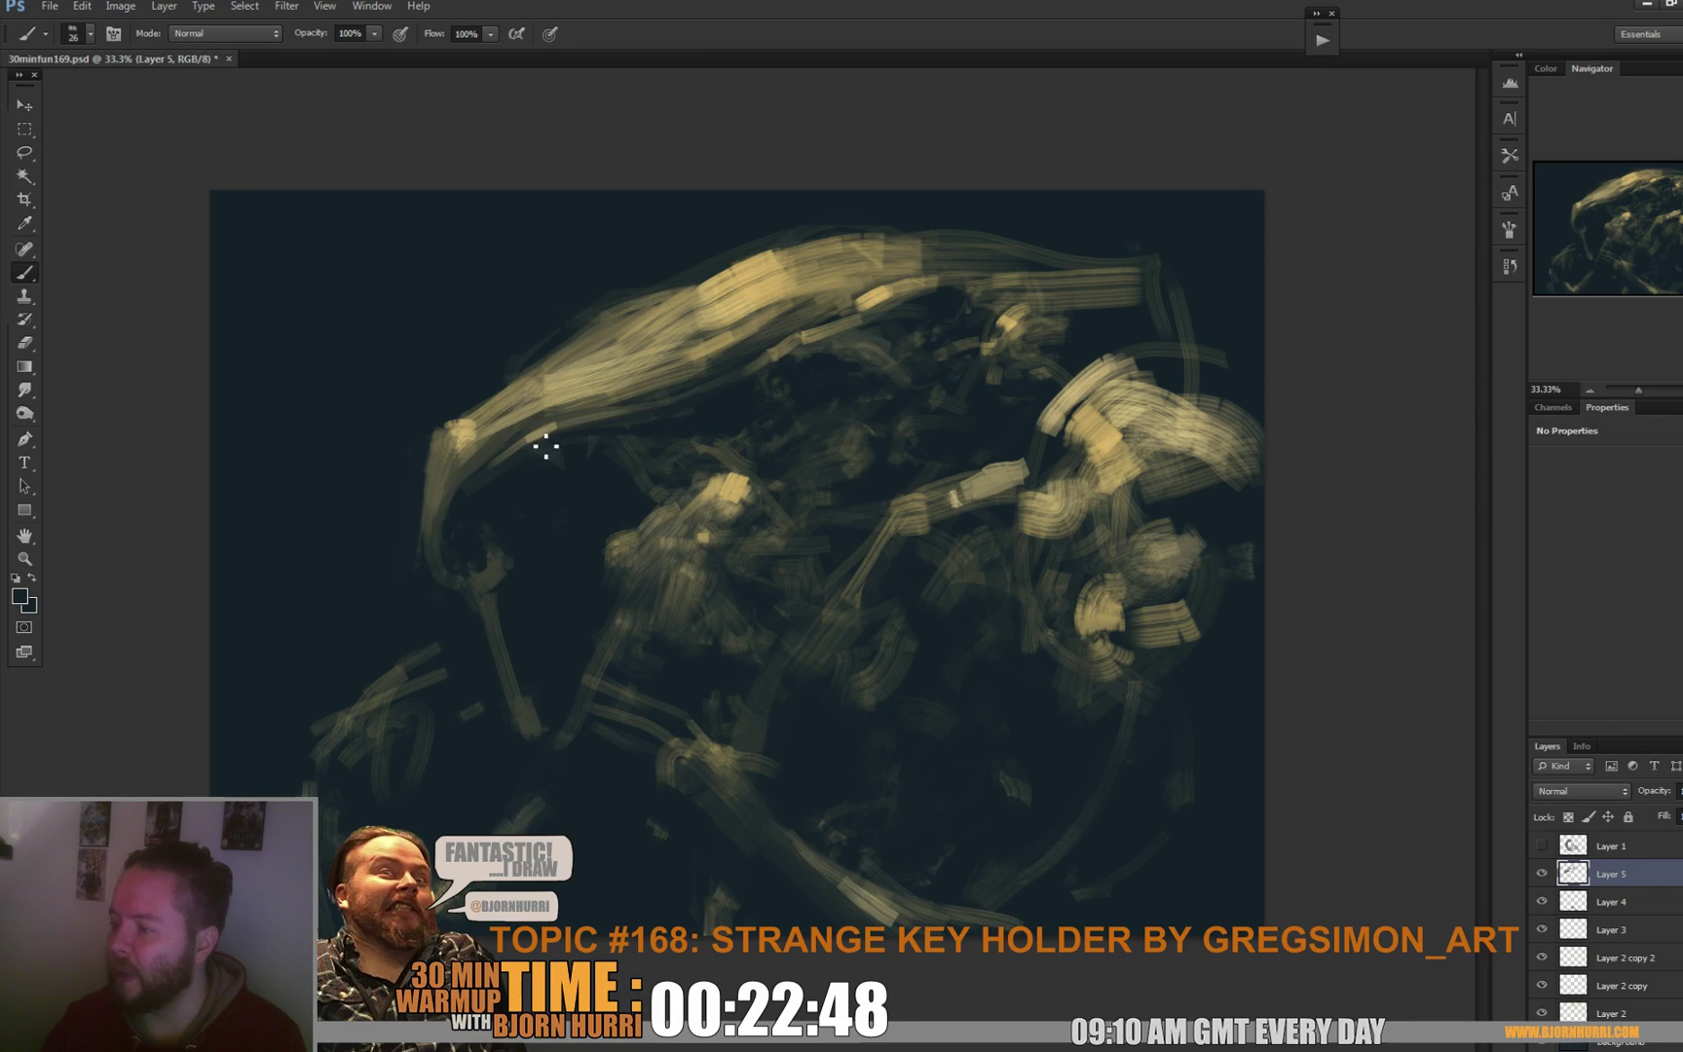
alt+click(531, 438)
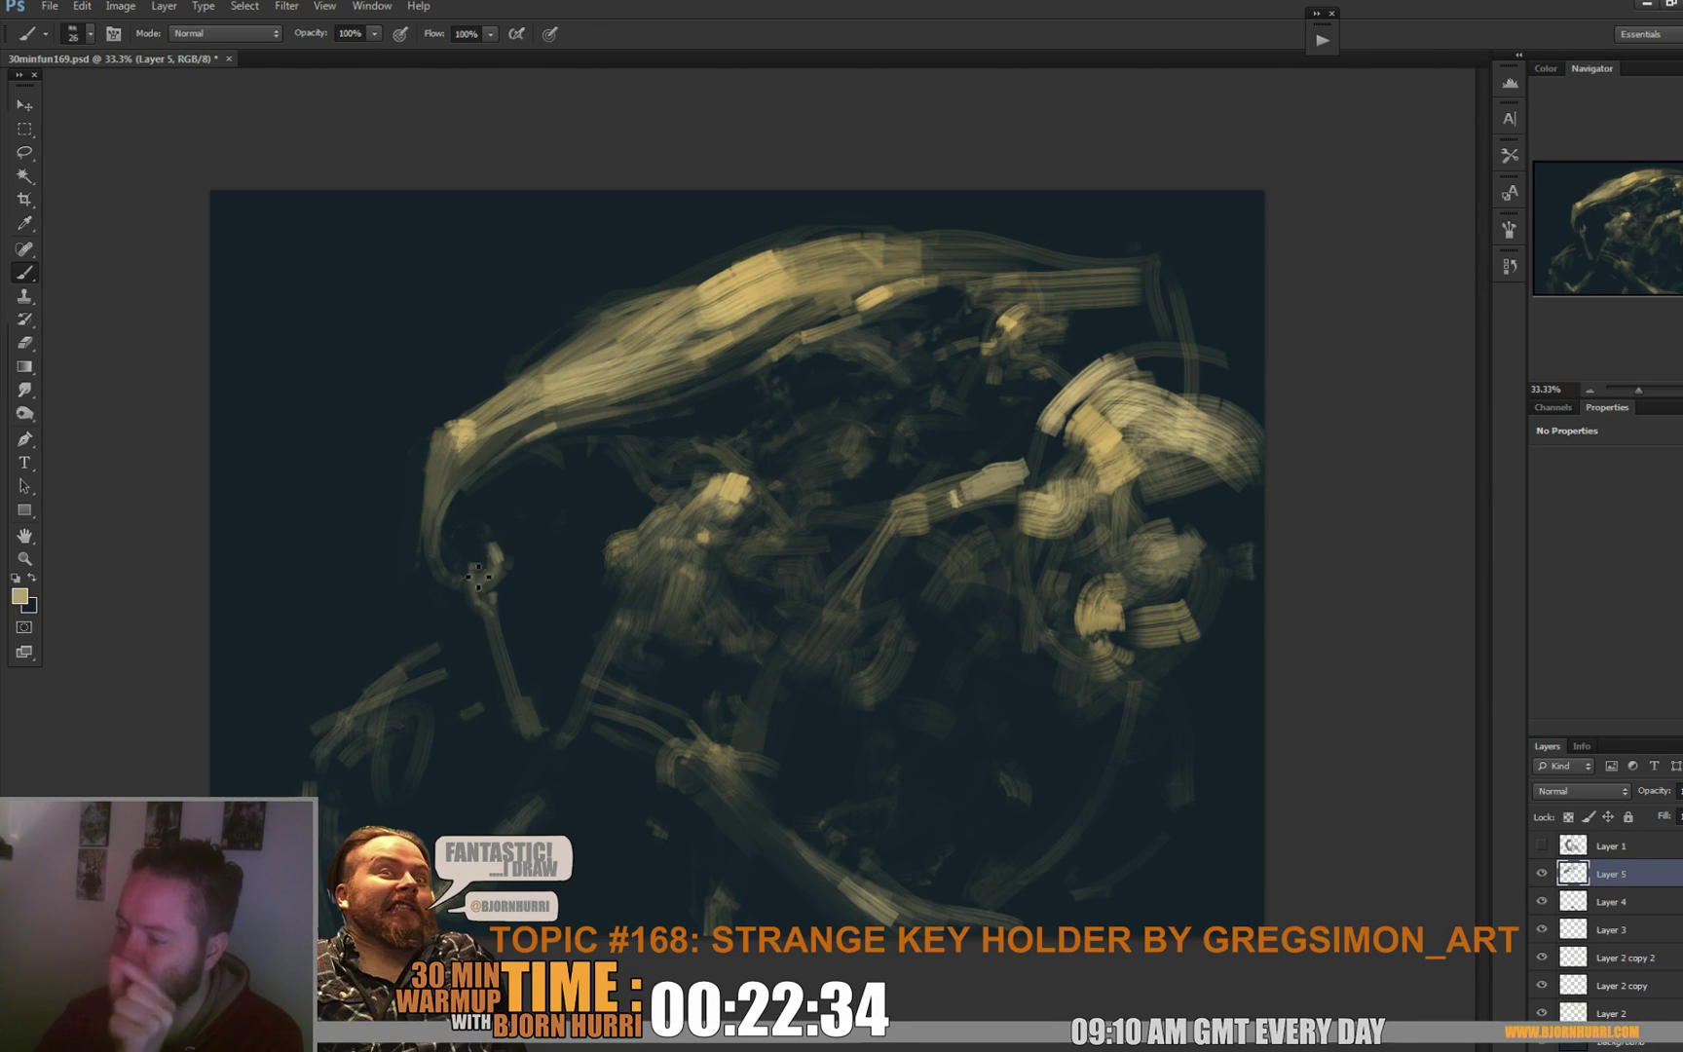
alt+click(456, 400)
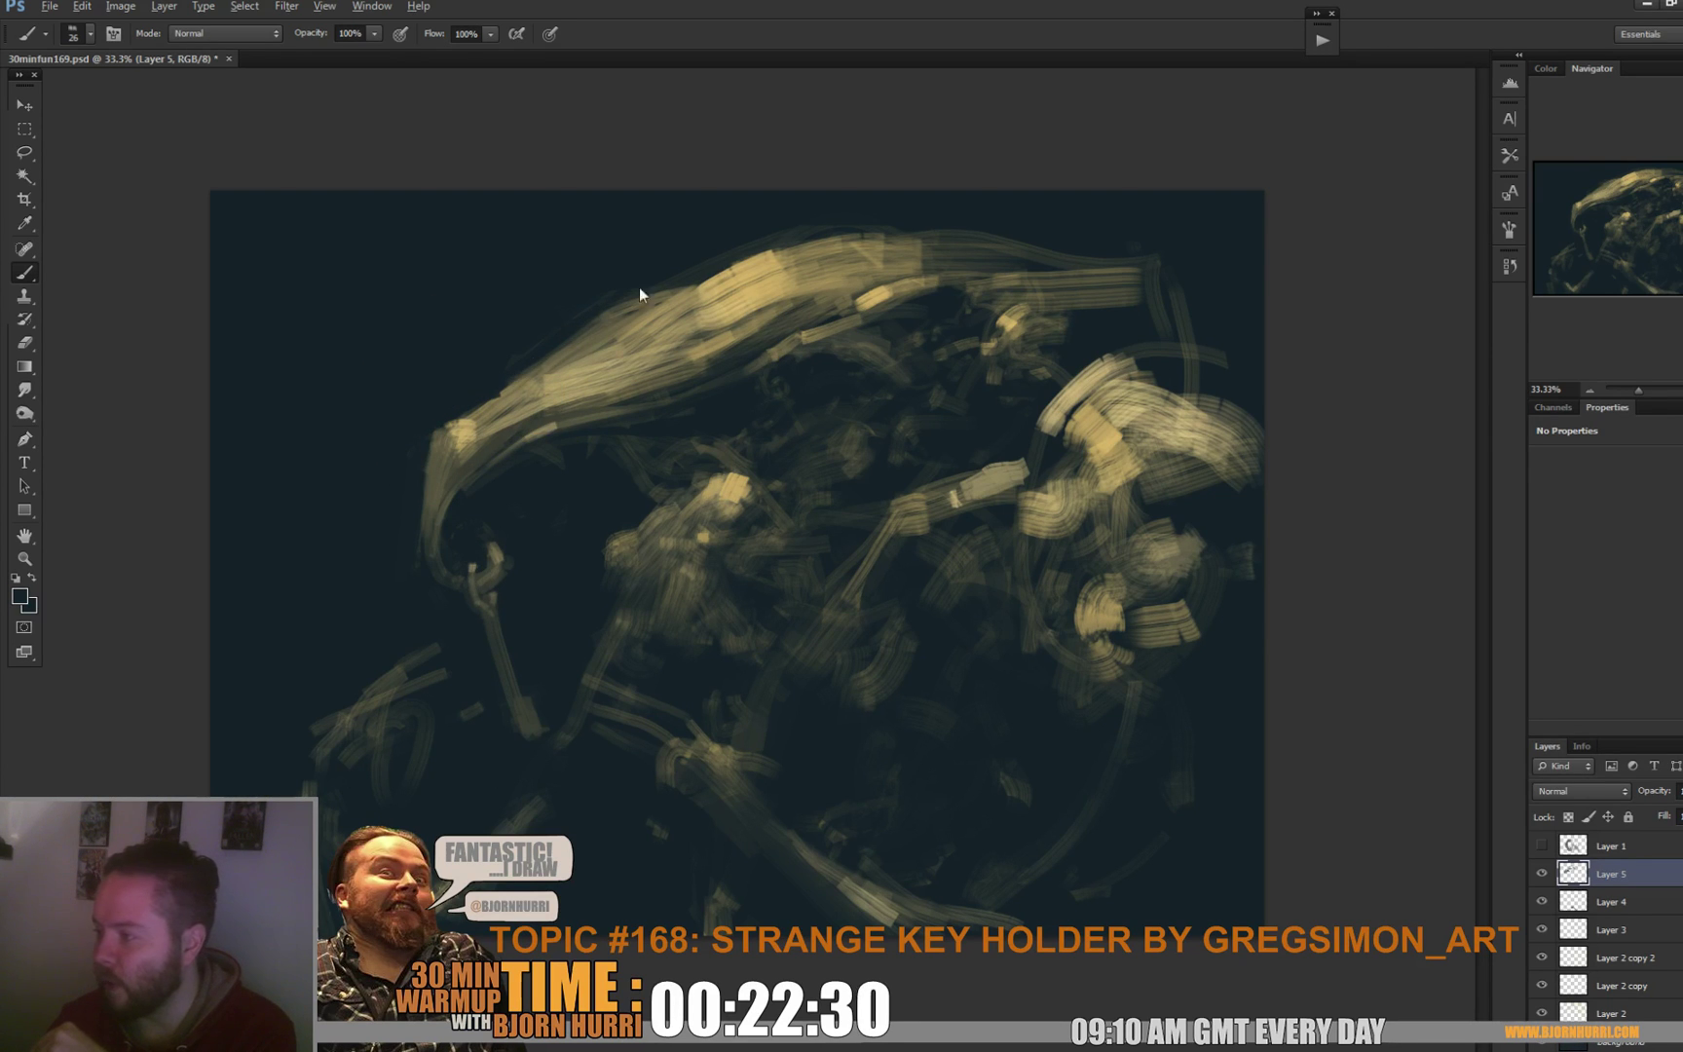
Enlarge the brush to 64 px and paint bright tan and dark strokes for the small key loop.
right_click(703, 292)
double_click(886, 306)
text(64)
alt+click(646, 297)
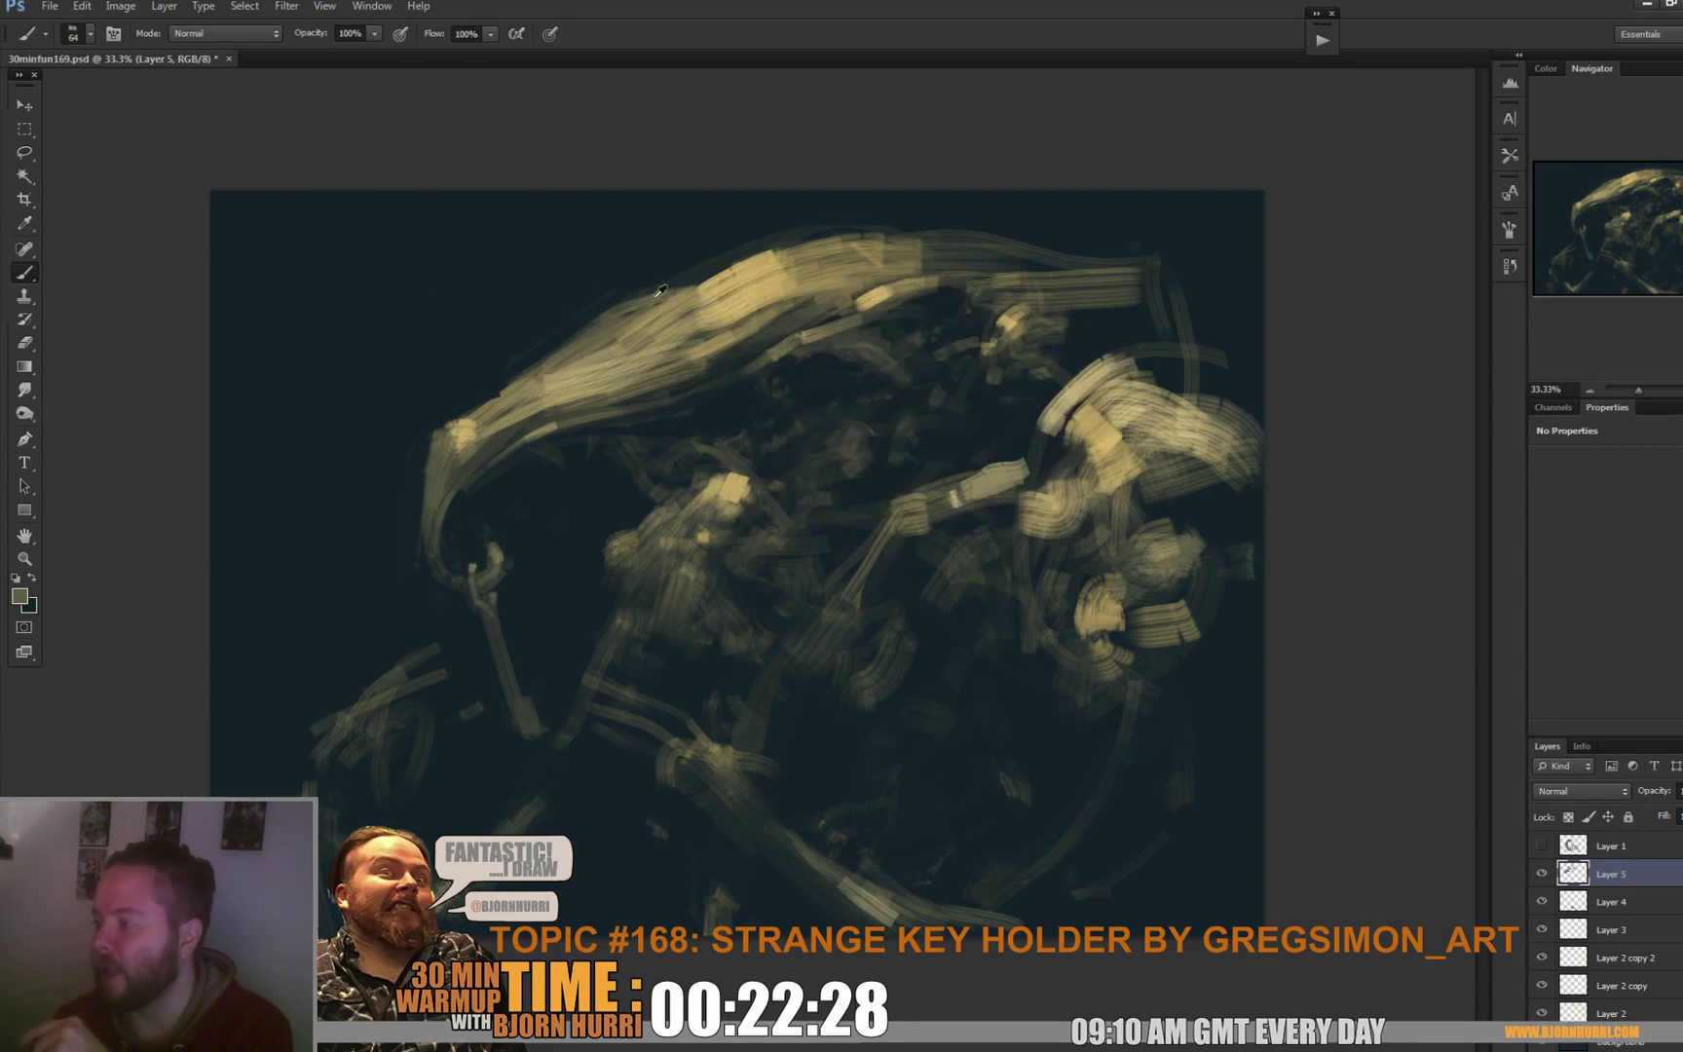
alt+click(776, 256)
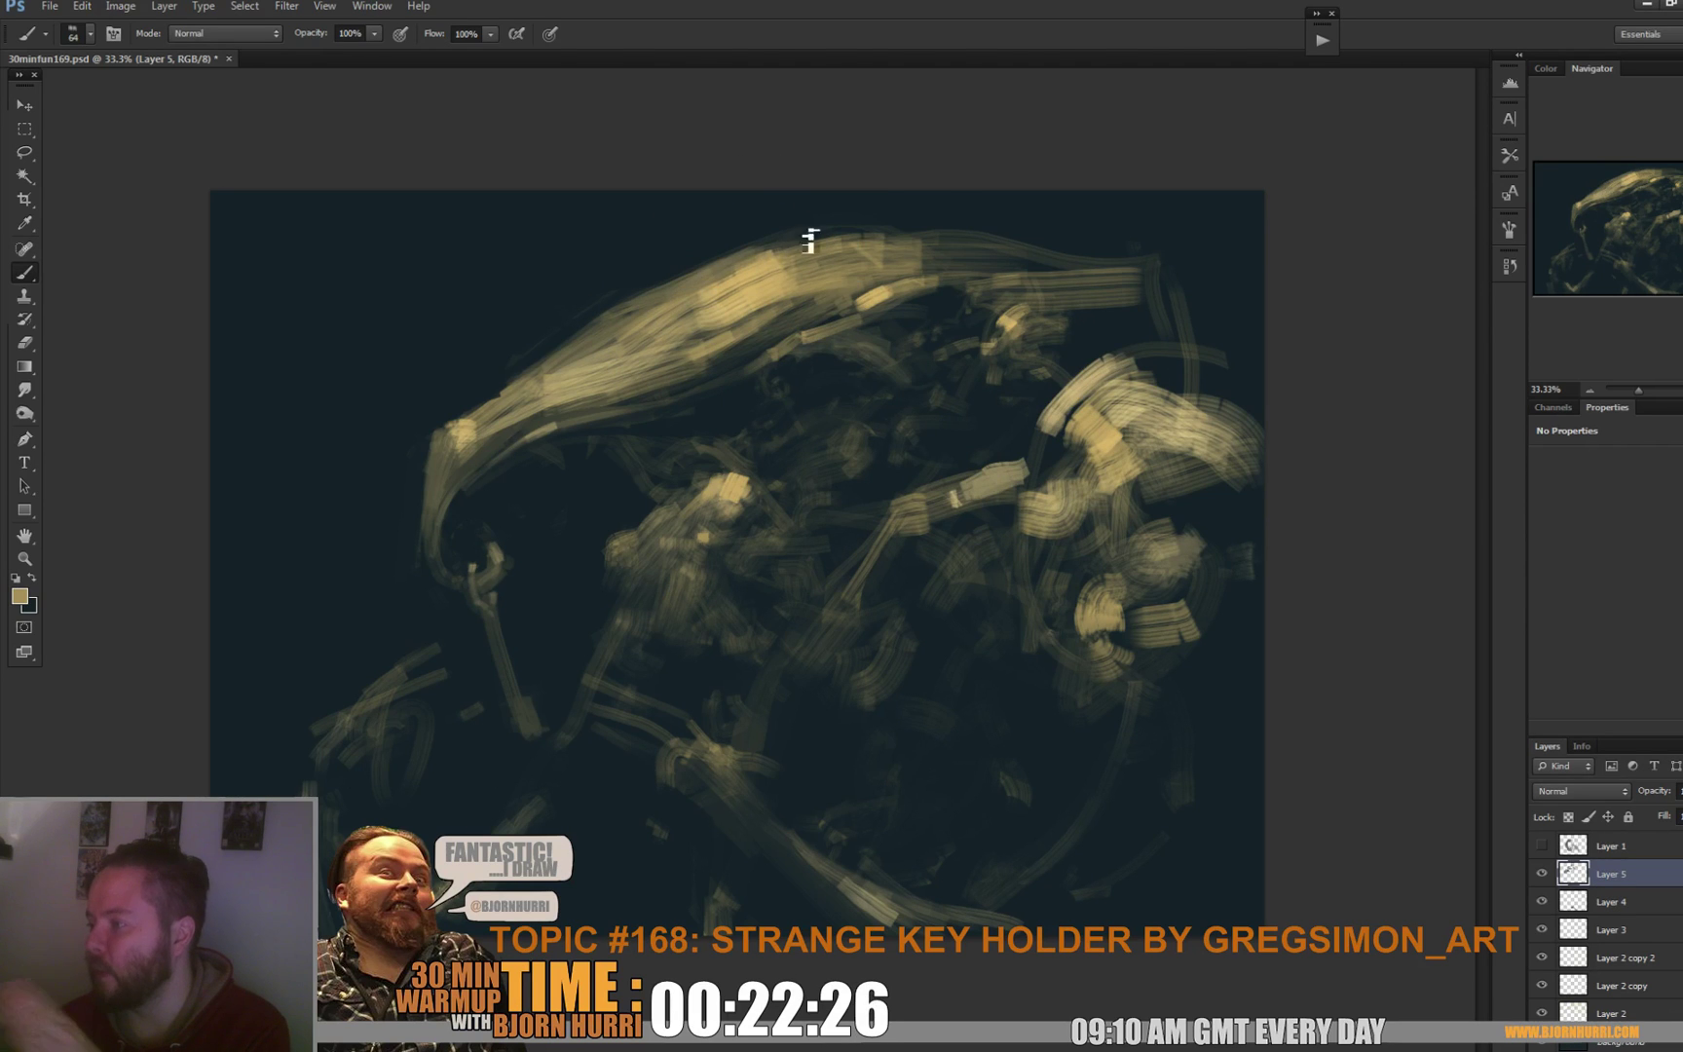
alt+click(775, 252)
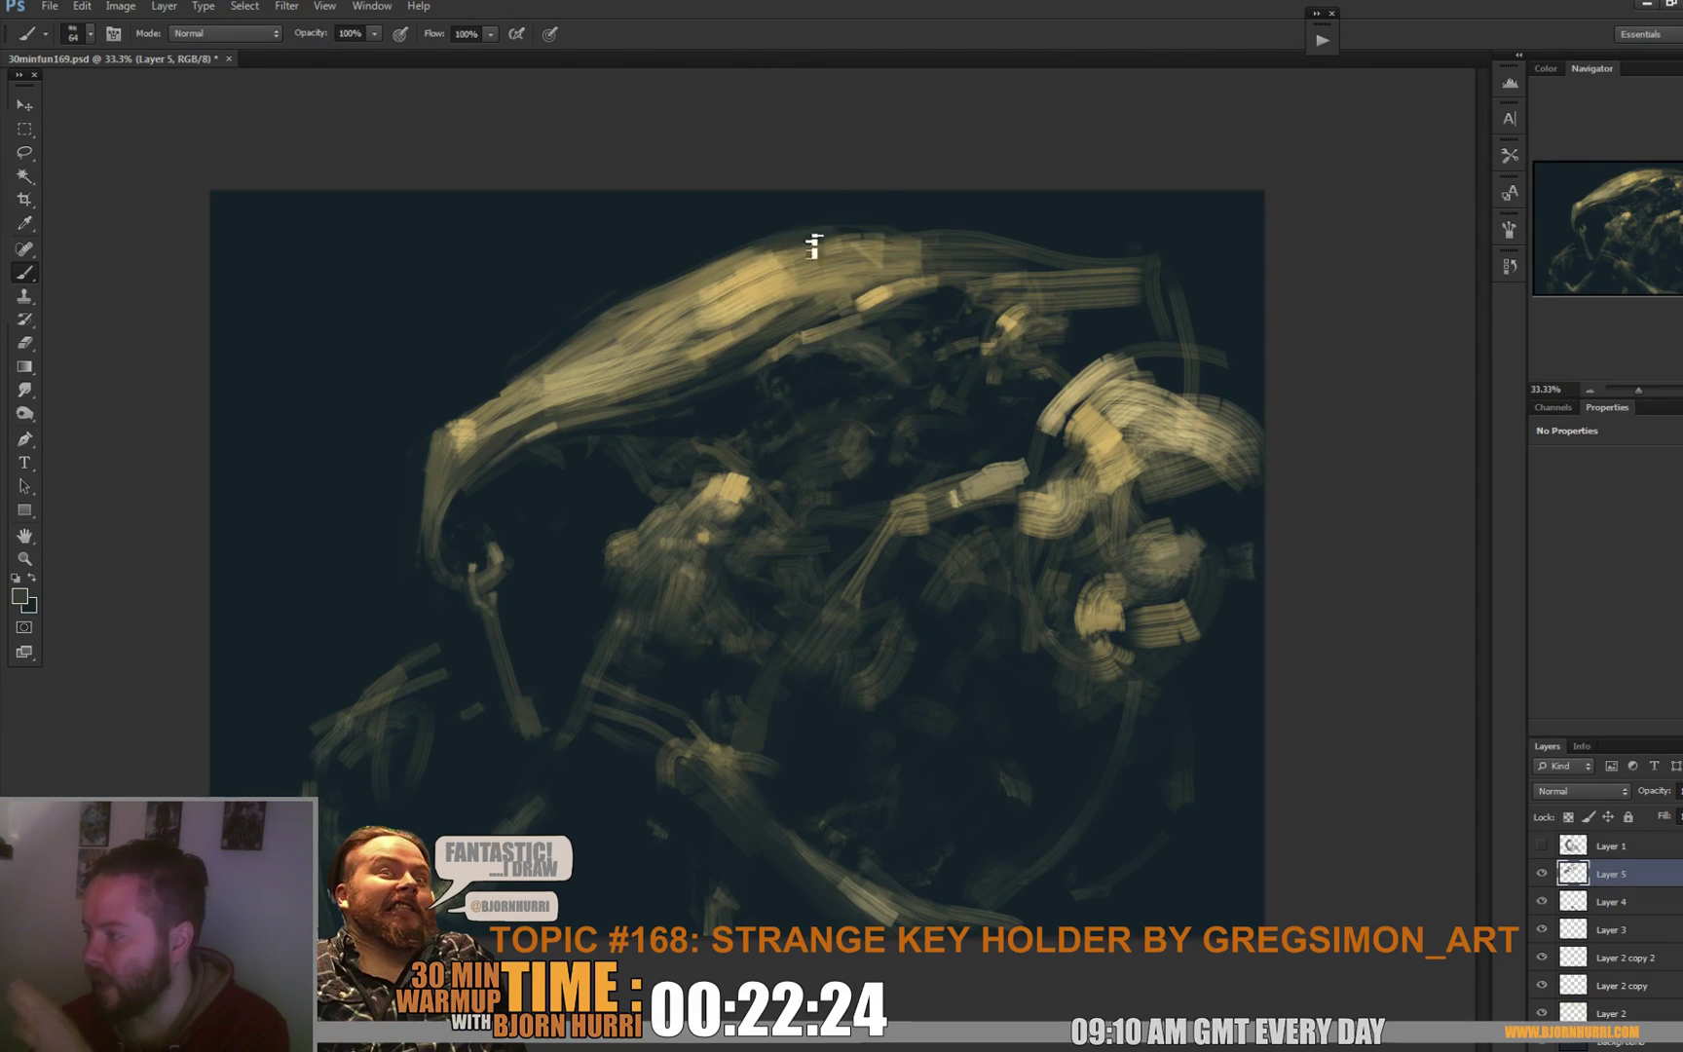
alt+click(818, 251)
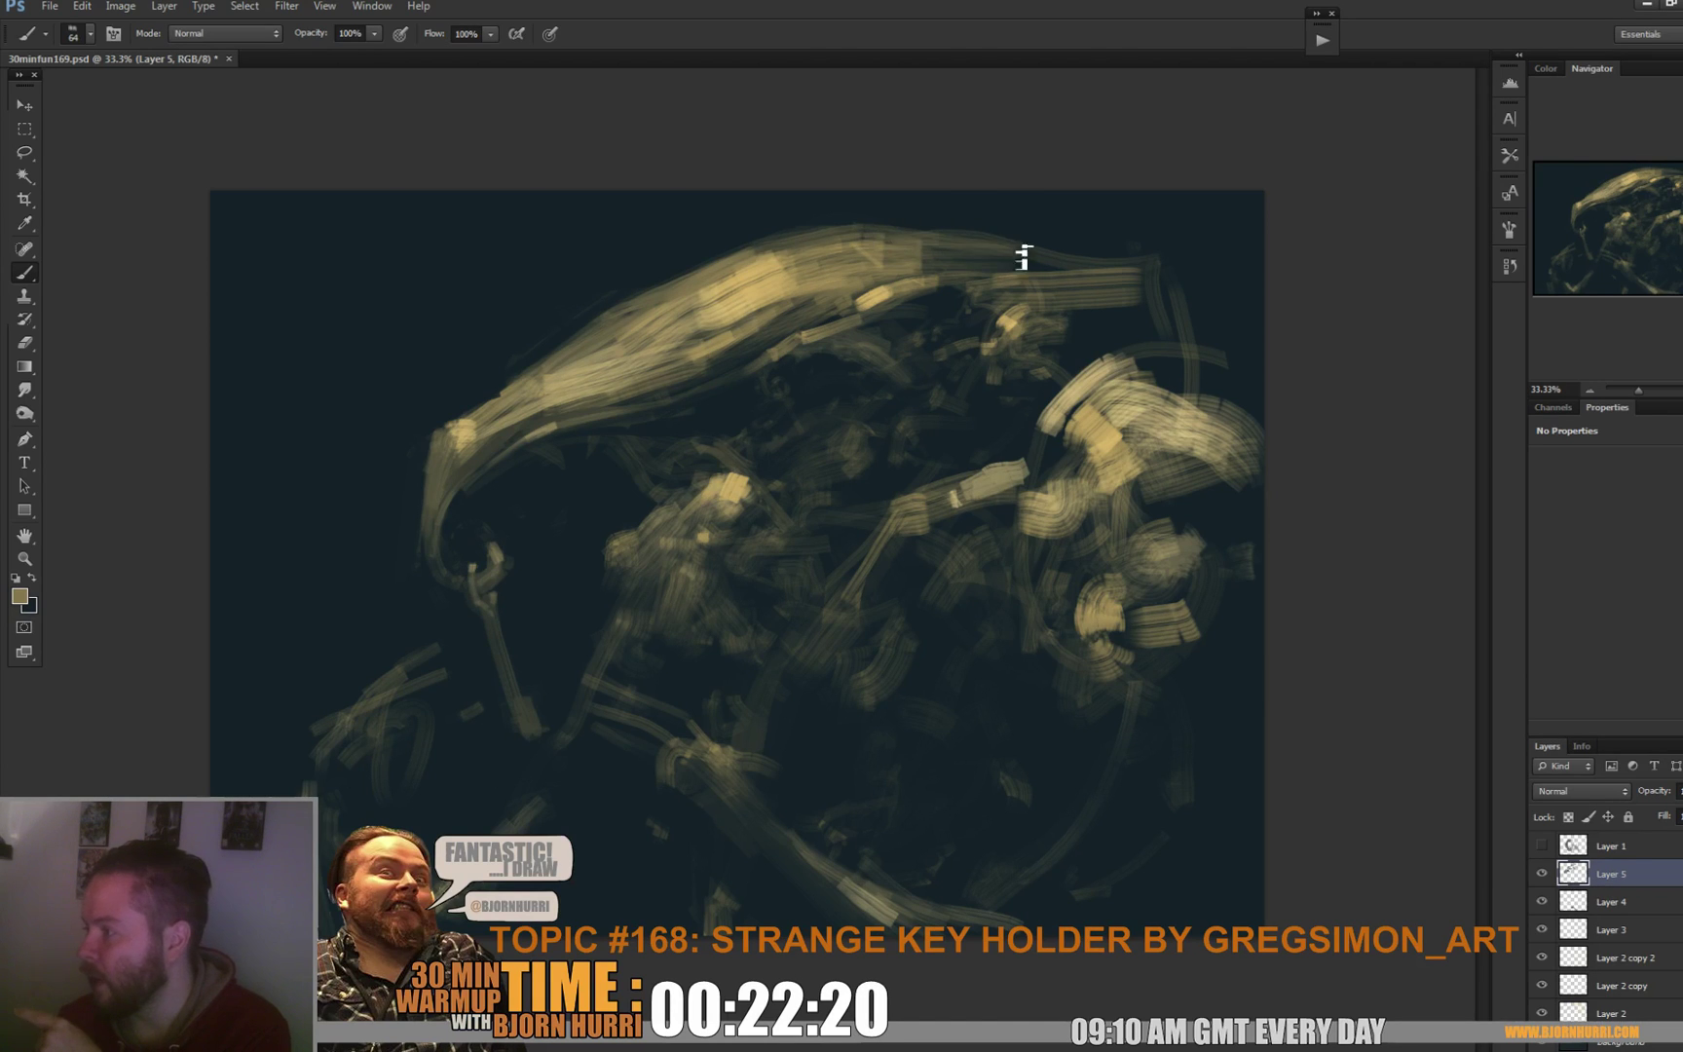
alt+click(984, 259)
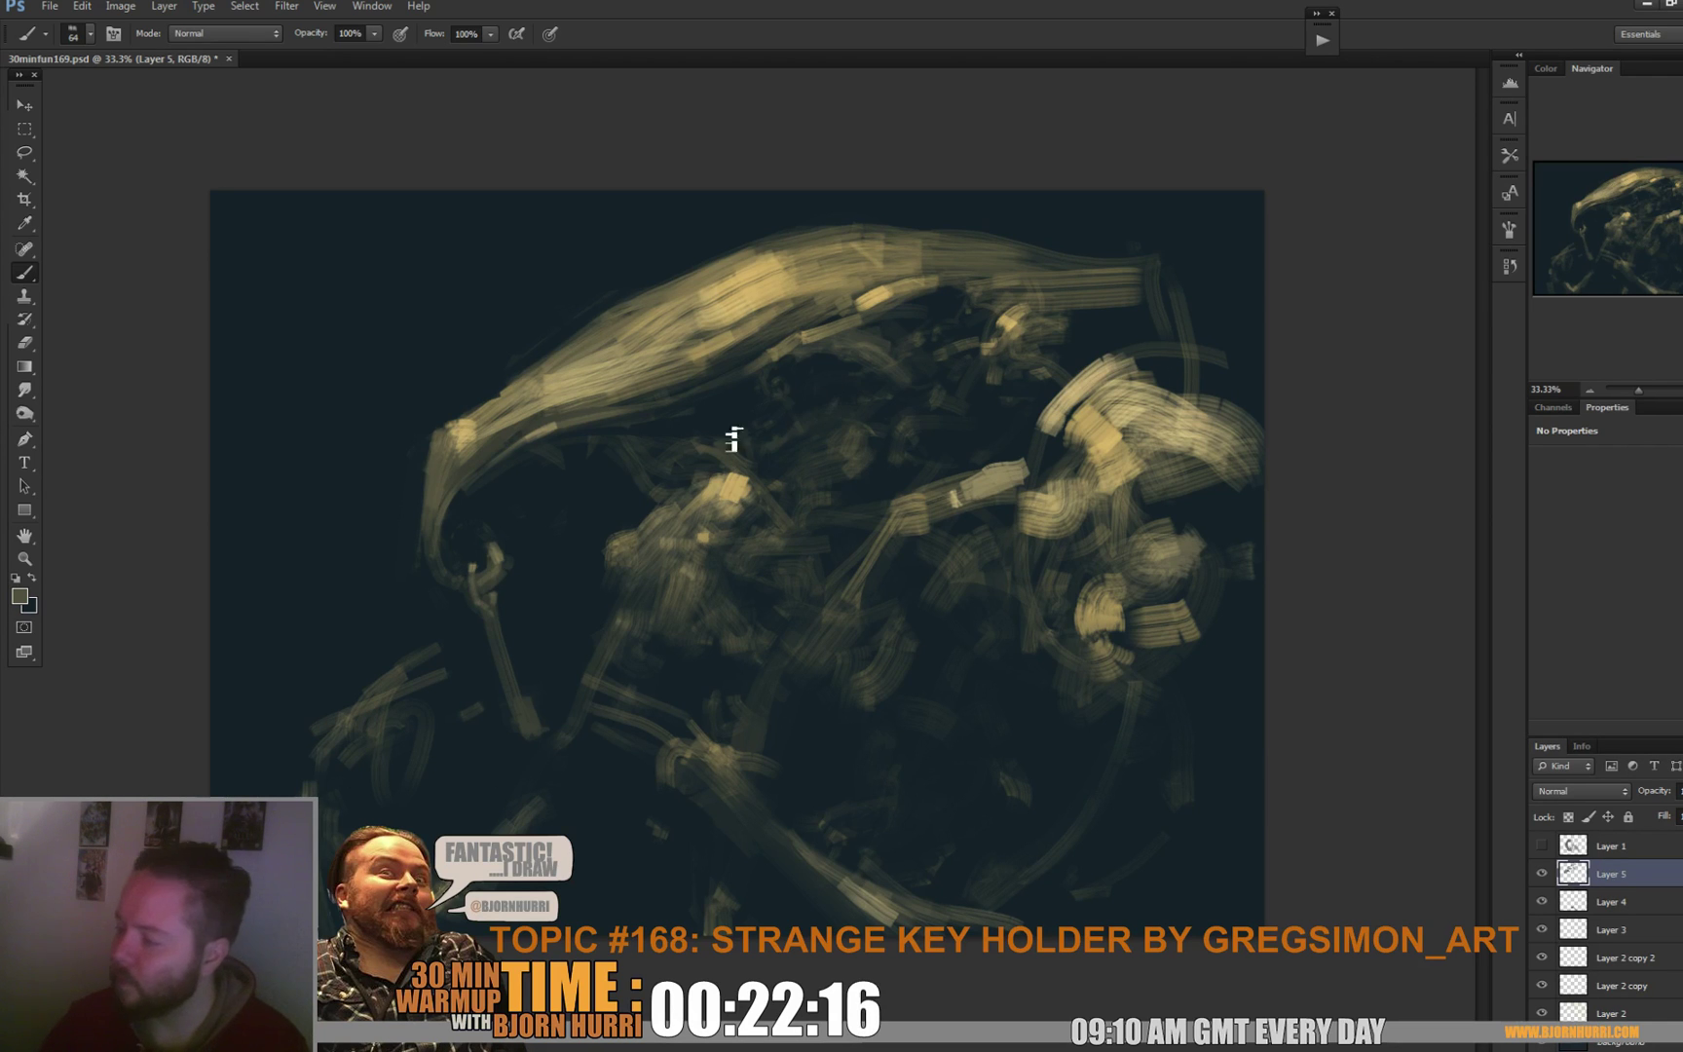
Resize the brush to 33 px, then 53 px, and paint tan and dark strokes in the centre.
alt+click(711, 318)
right_click(776, 376)
drag(857, 420, 828, 420)
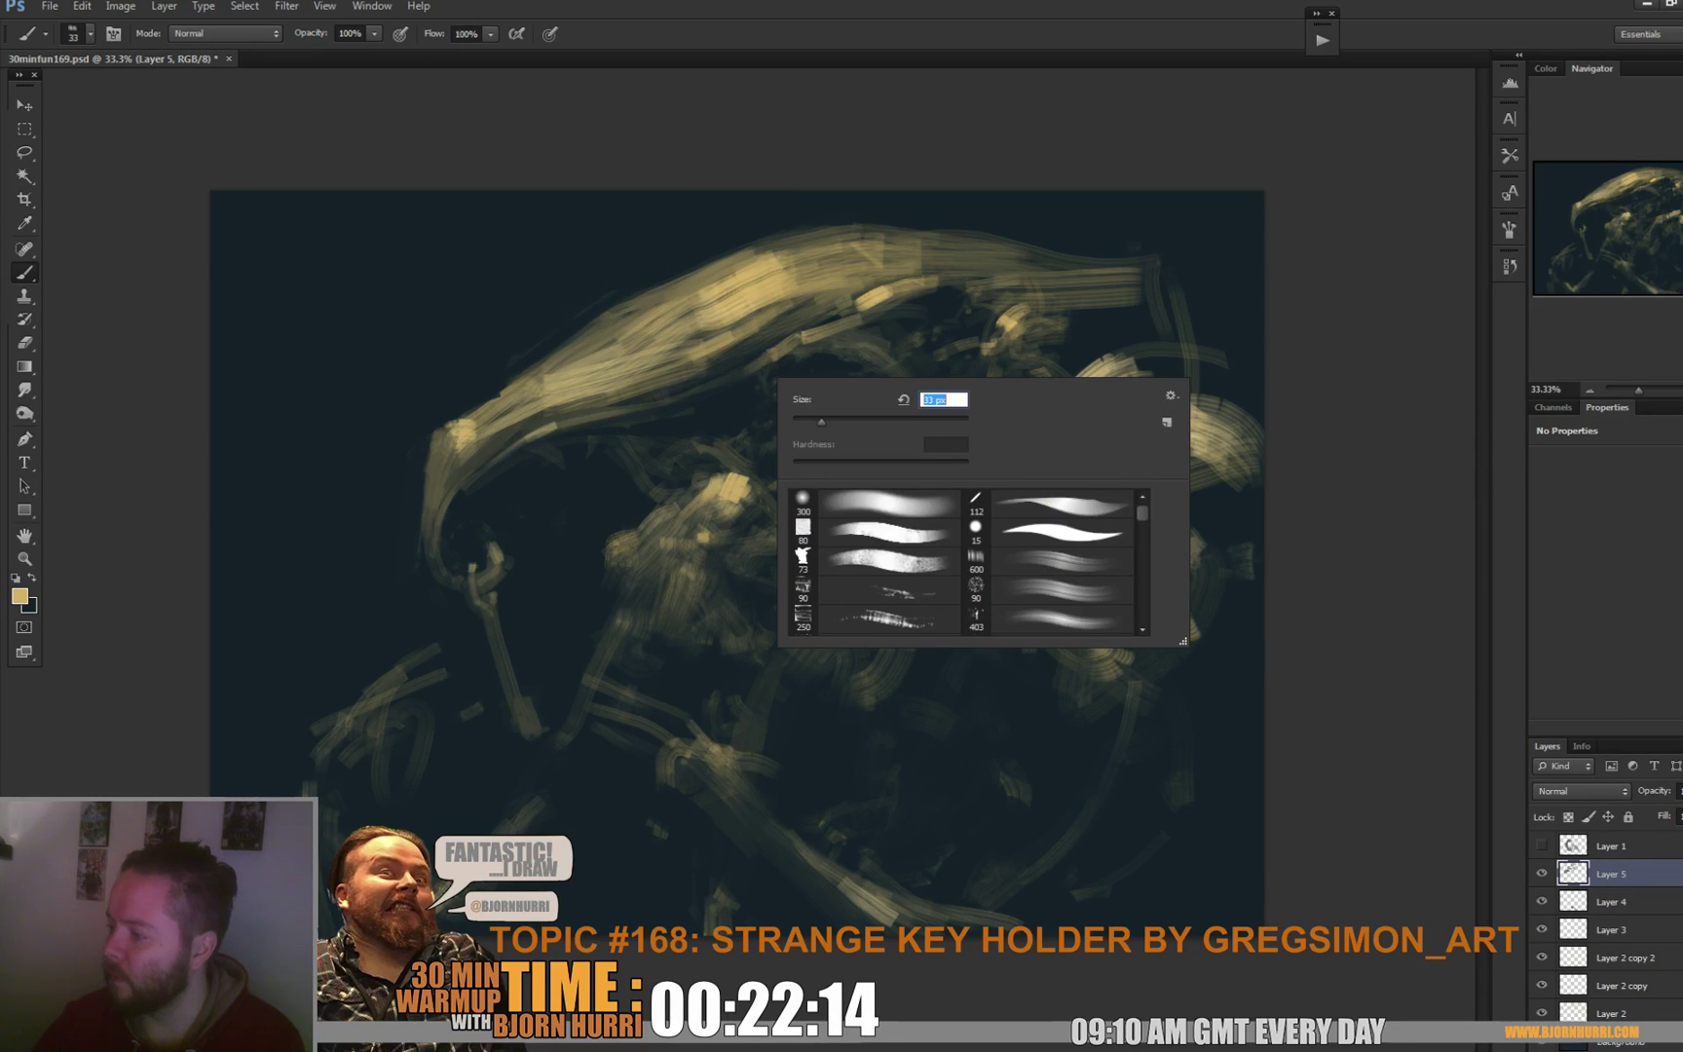
key(Return)
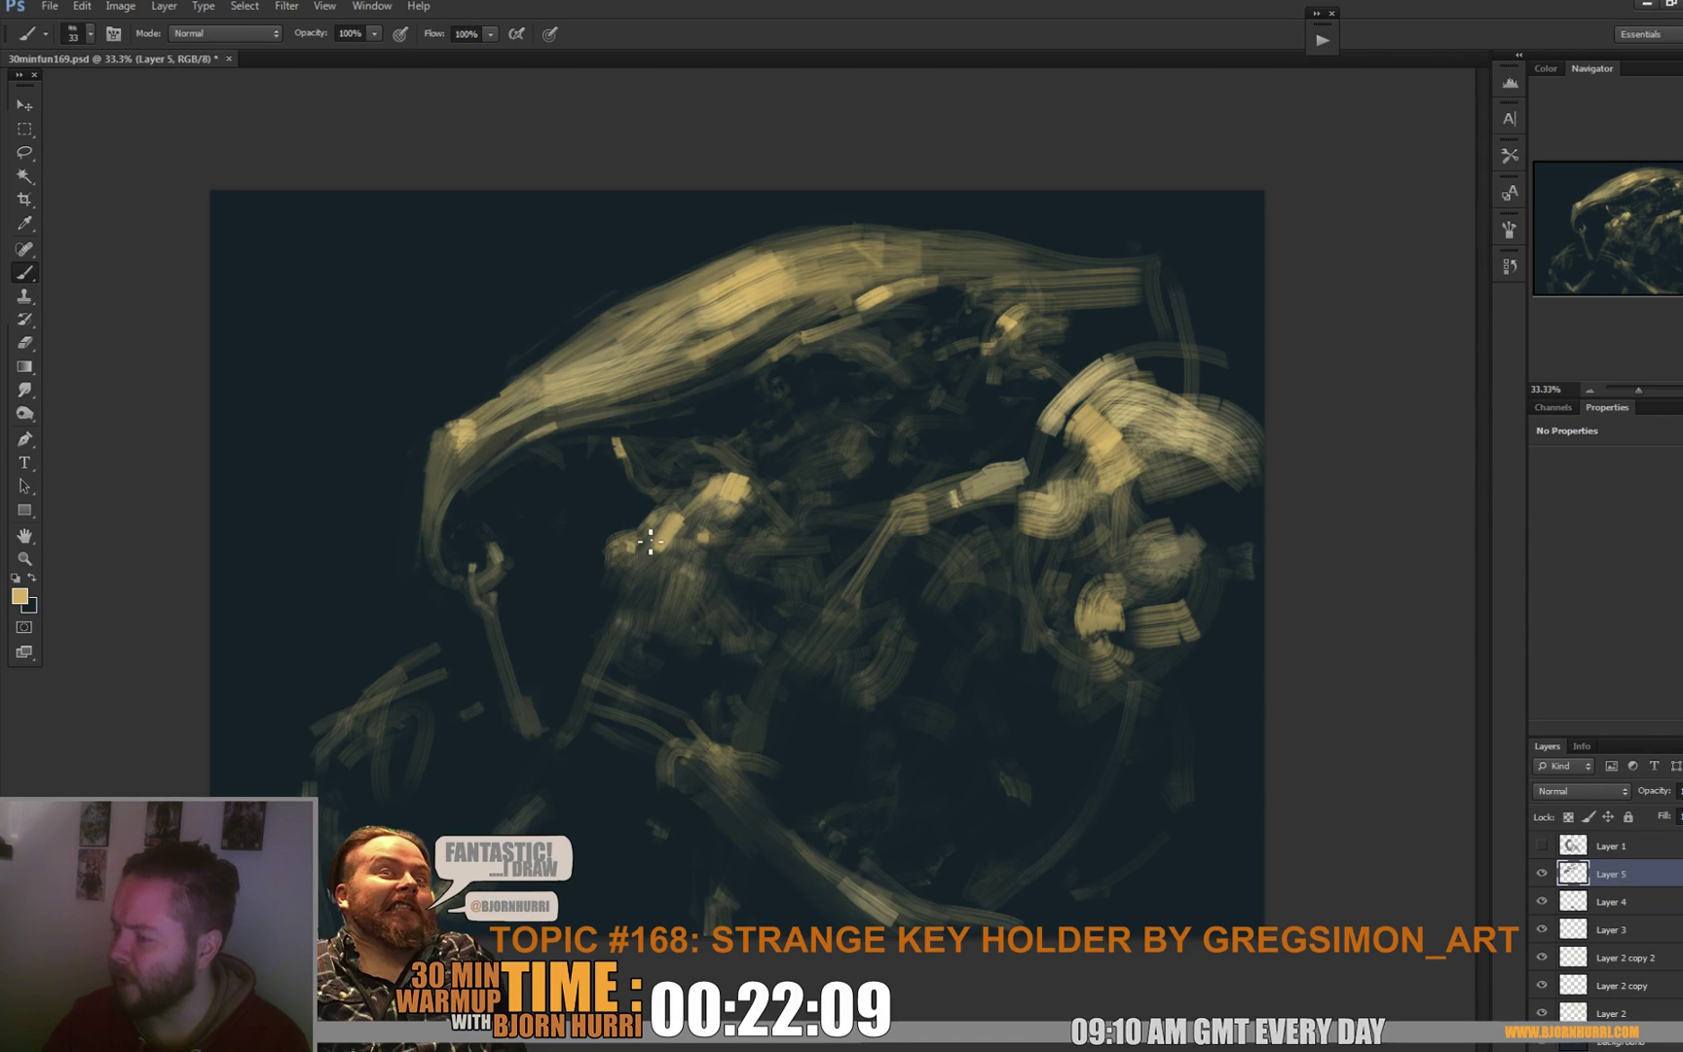
right_click(650, 541)
text(53)
key(Return)
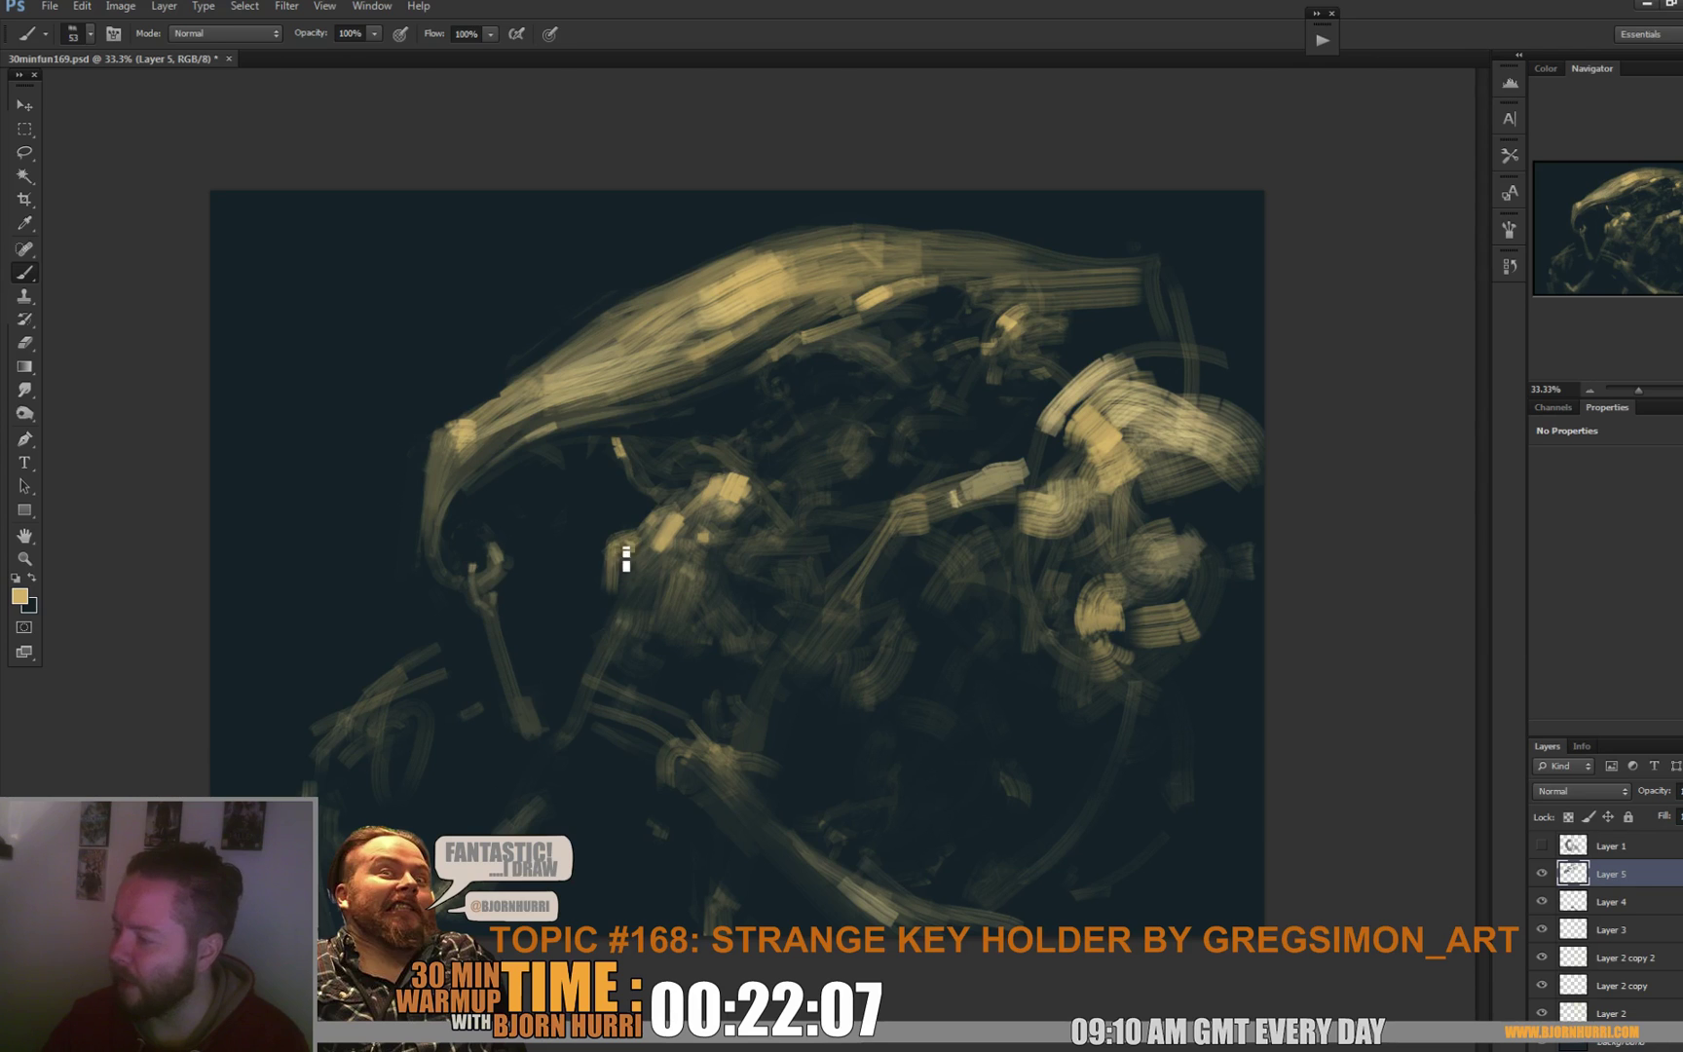
alt+click(630, 587)
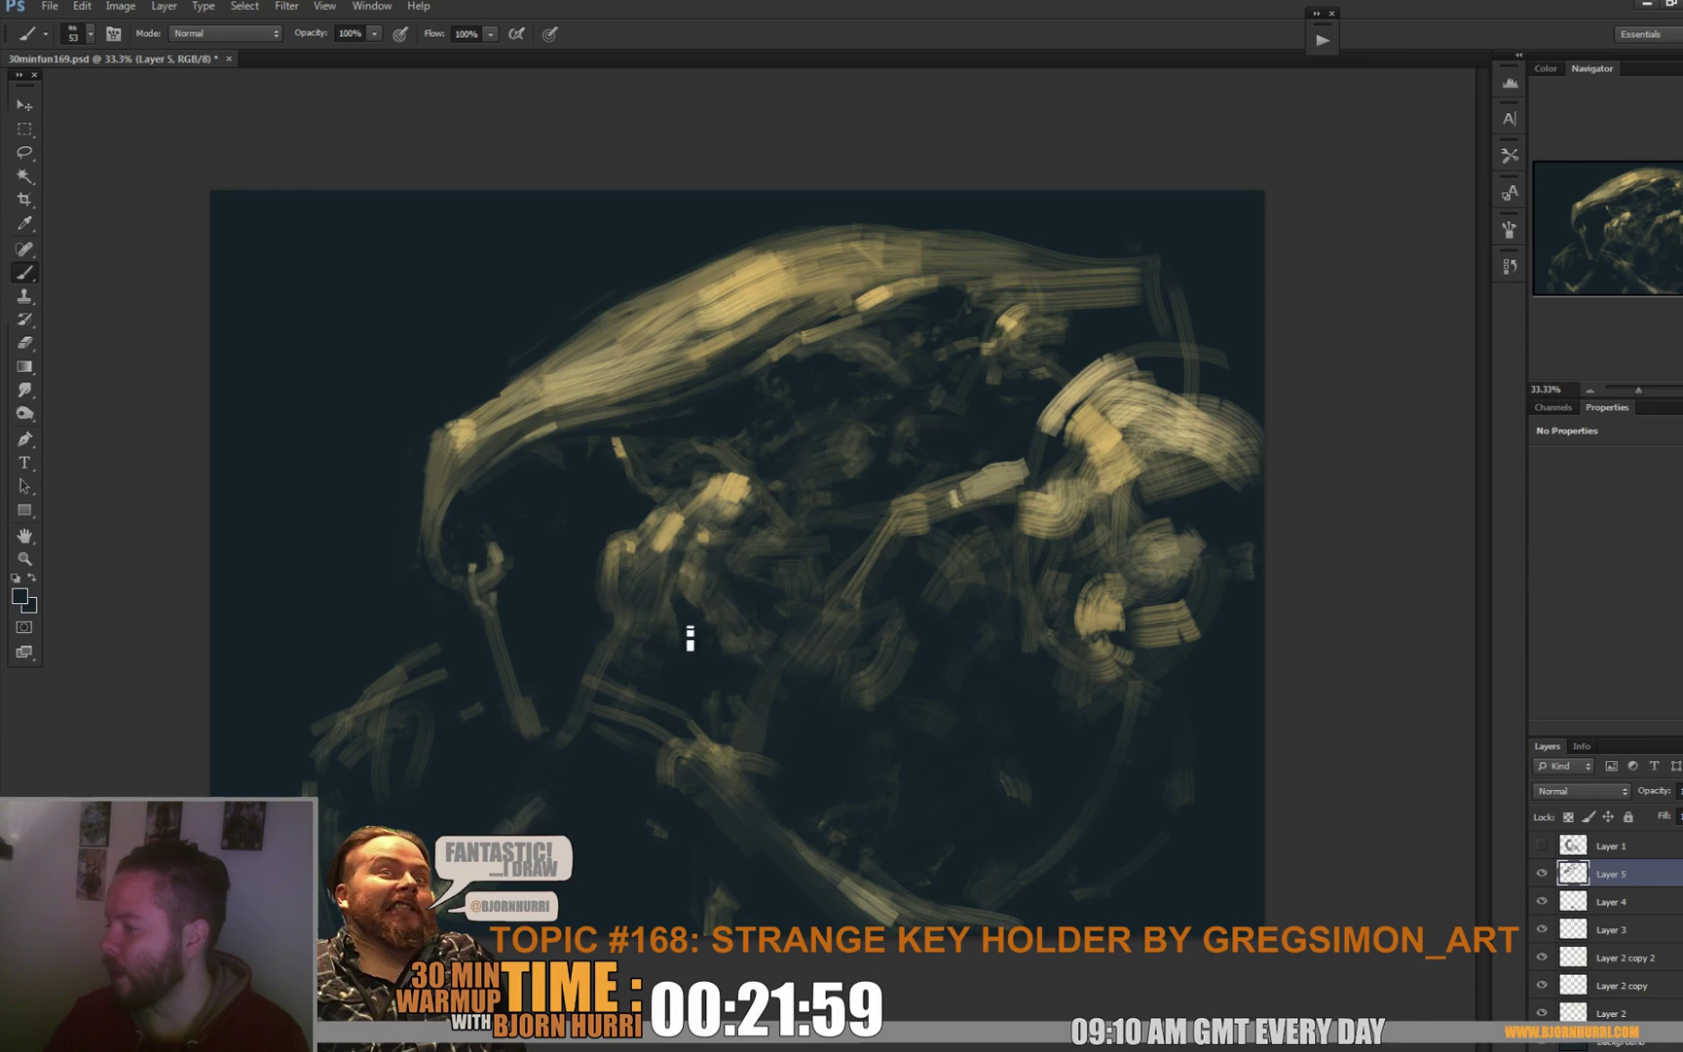
alt+click(647, 572)
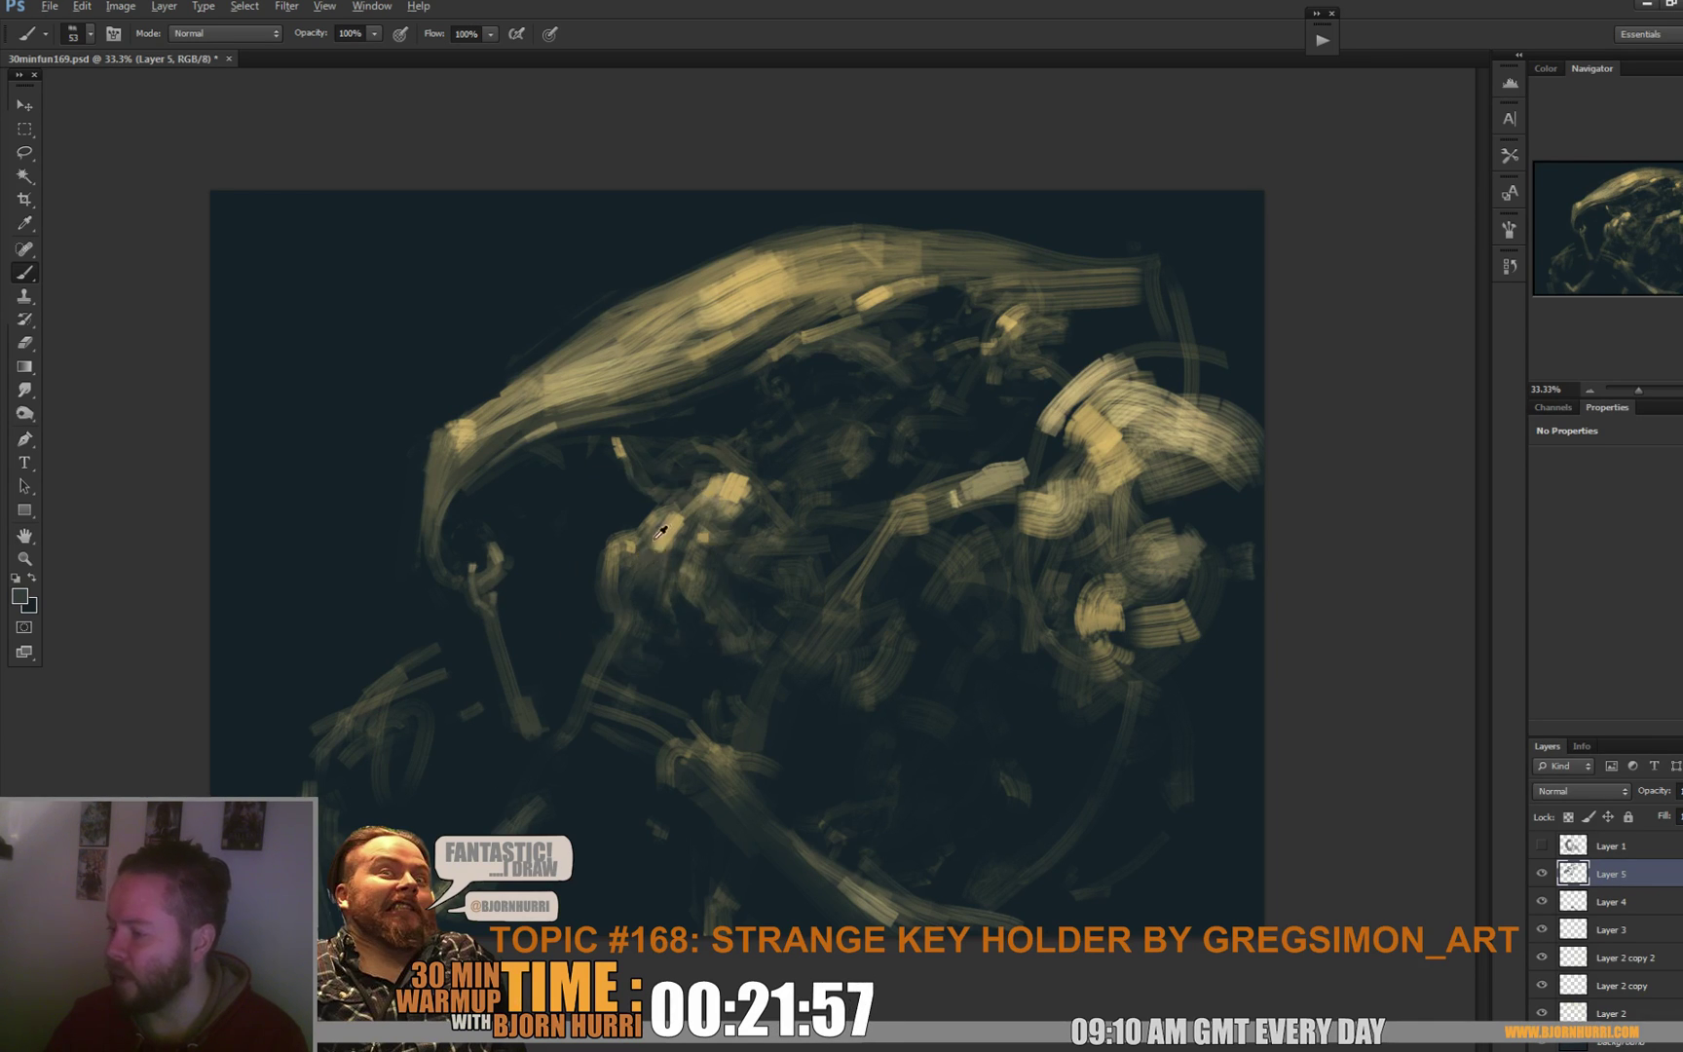
alt+click(660, 543)
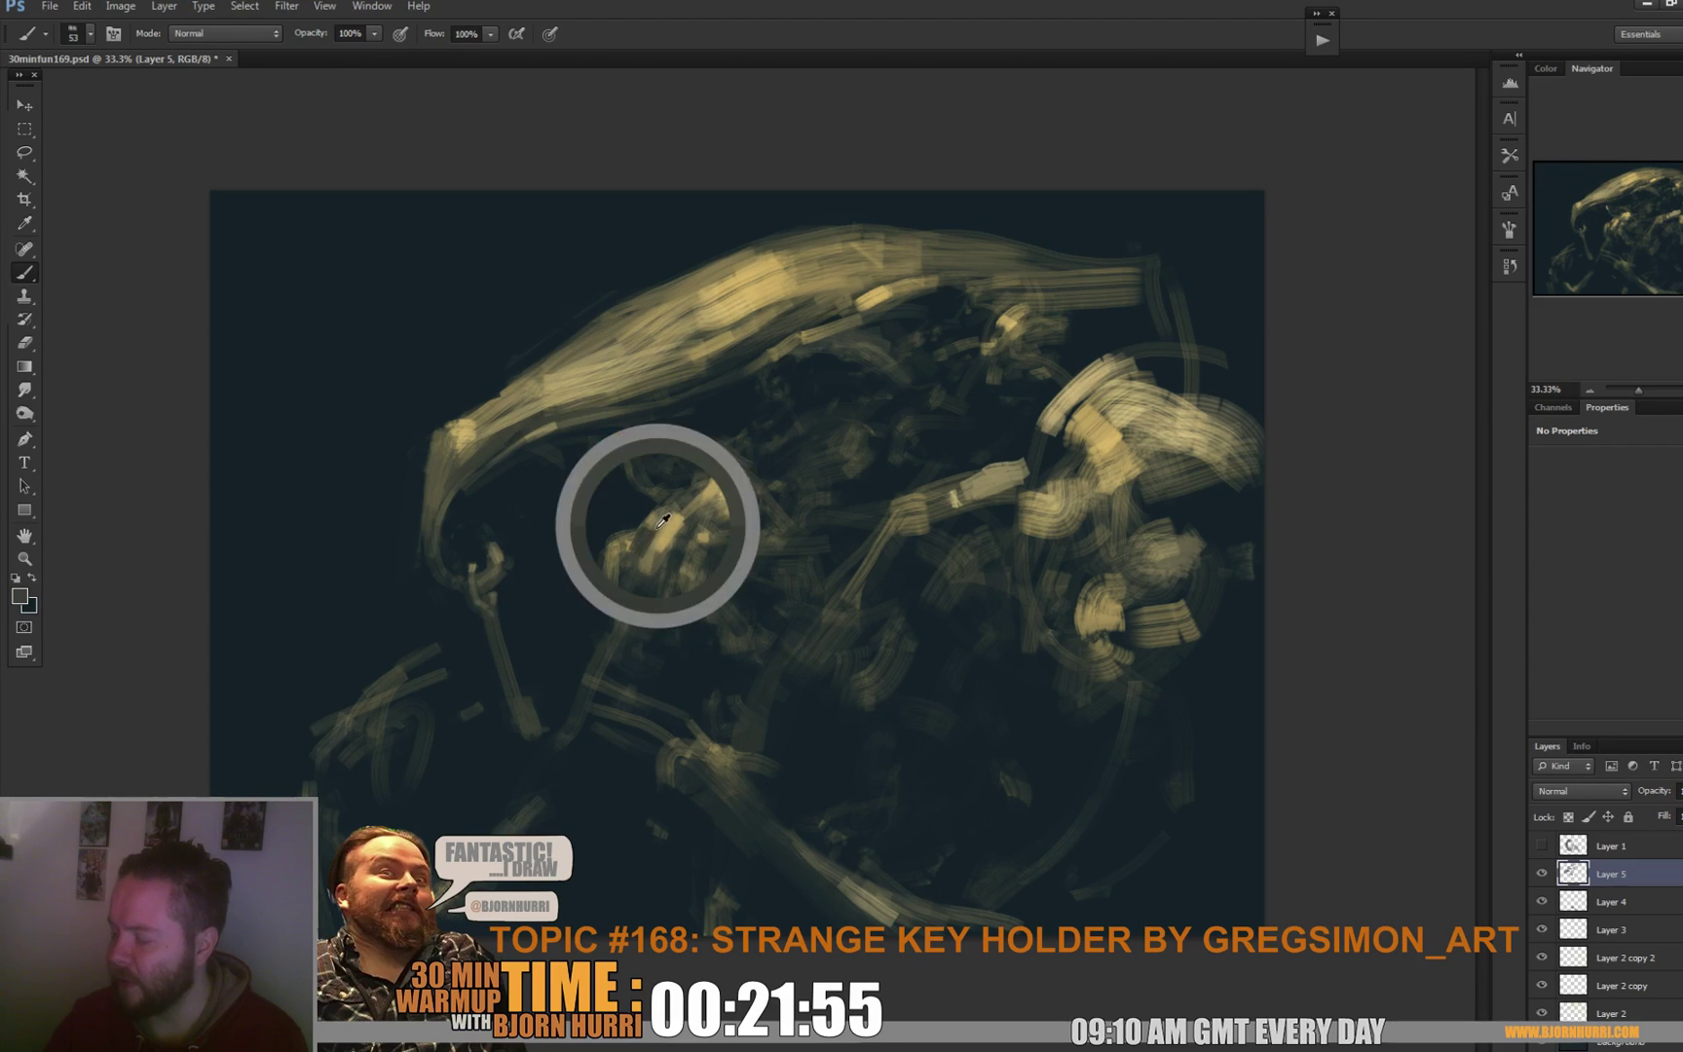
alt+click(658, 534)
Shrink the brush to 31 px and add small tan highlights along the middle band.
right_click(698, 477)
drag(800, 538, 781, 538)
click(680, 509)
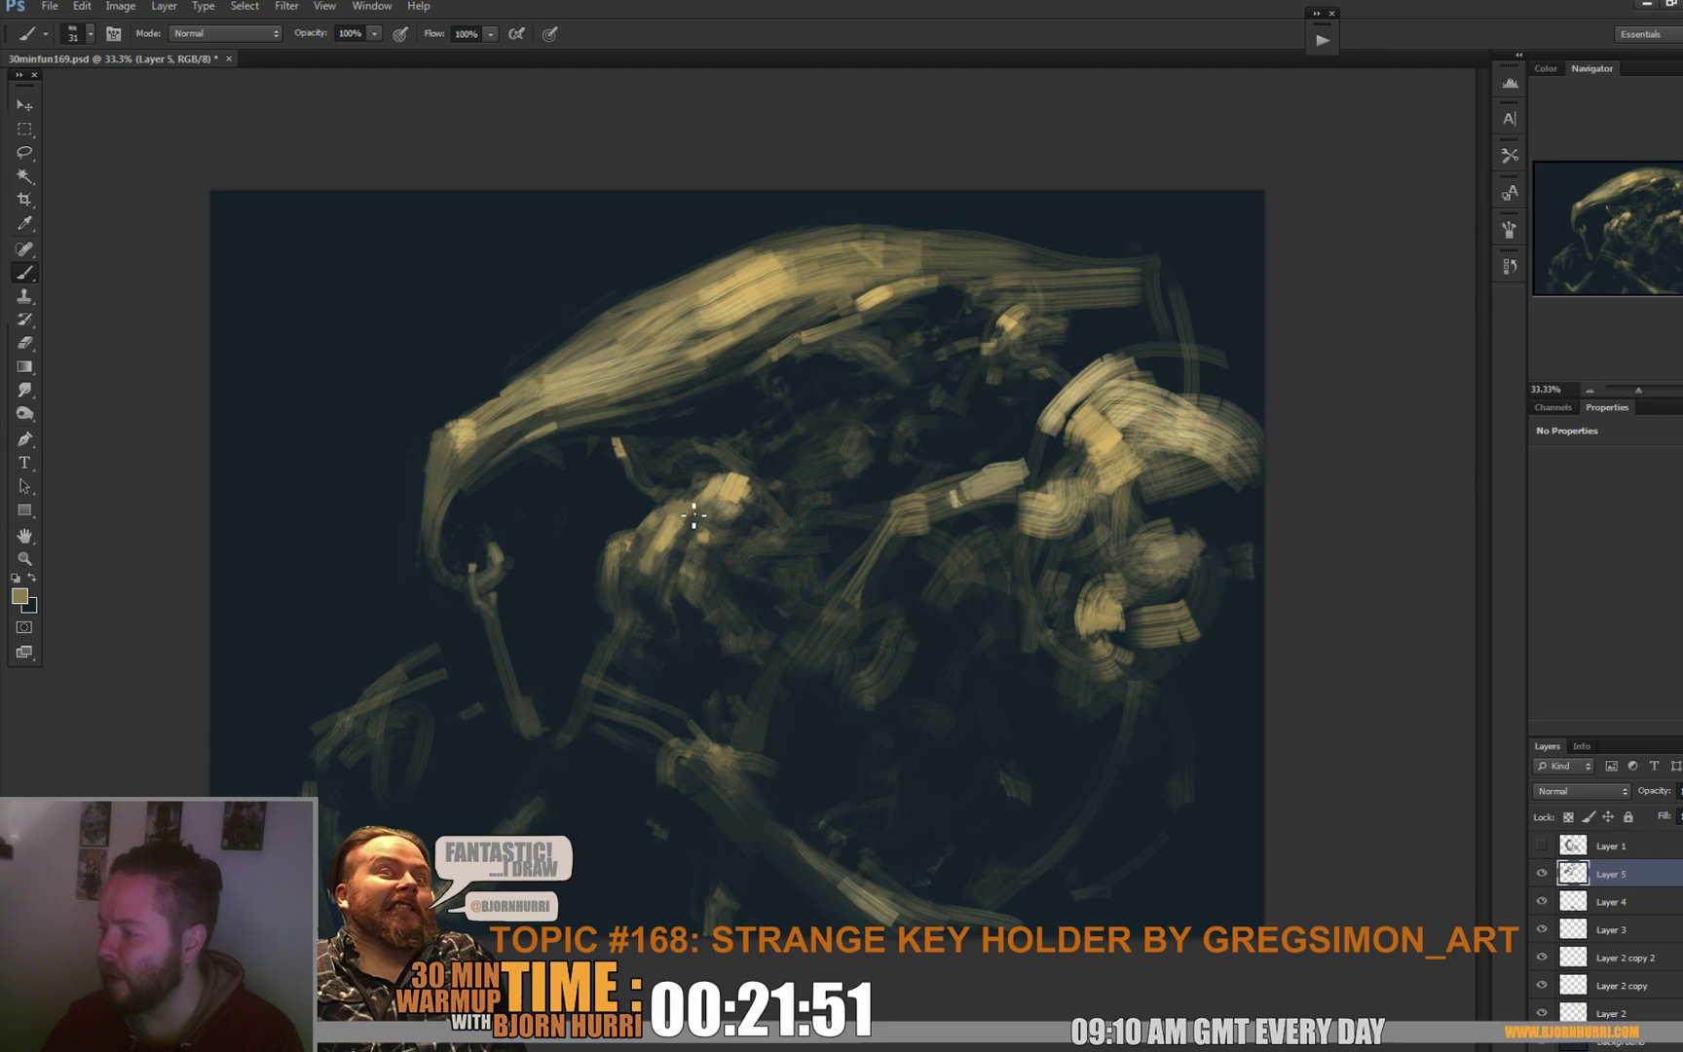
alt+click(677, 521)
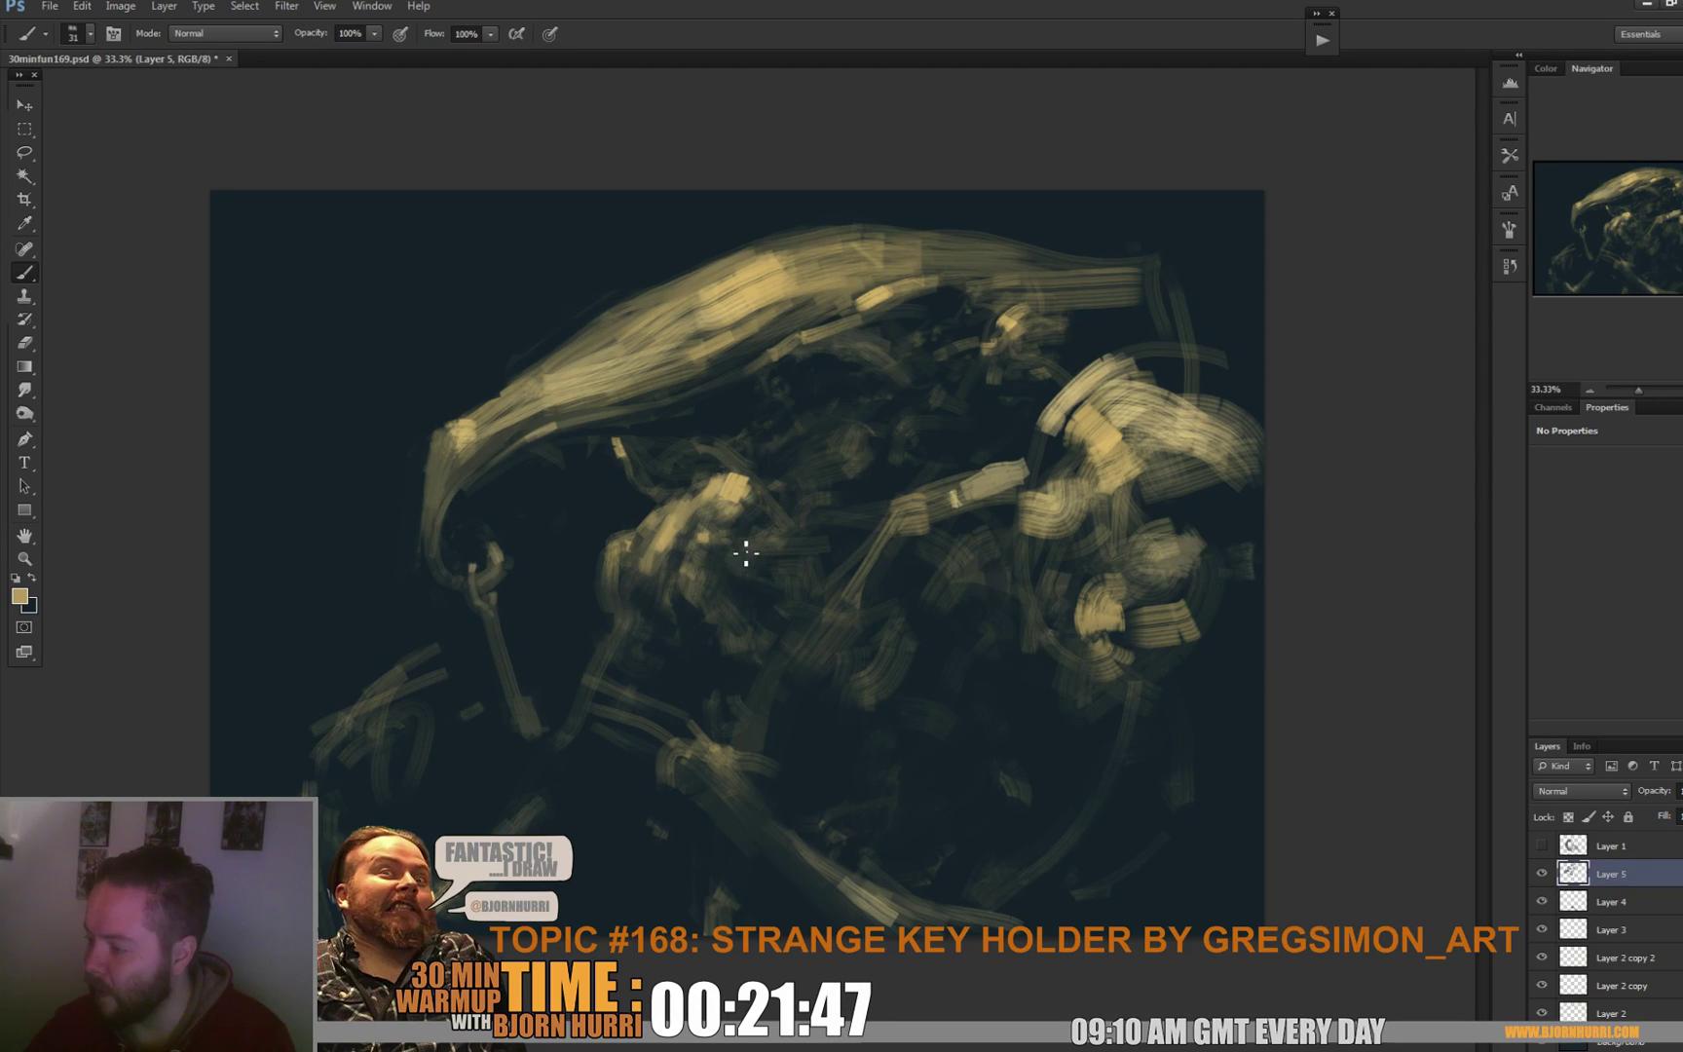
alt+click(752, 487)
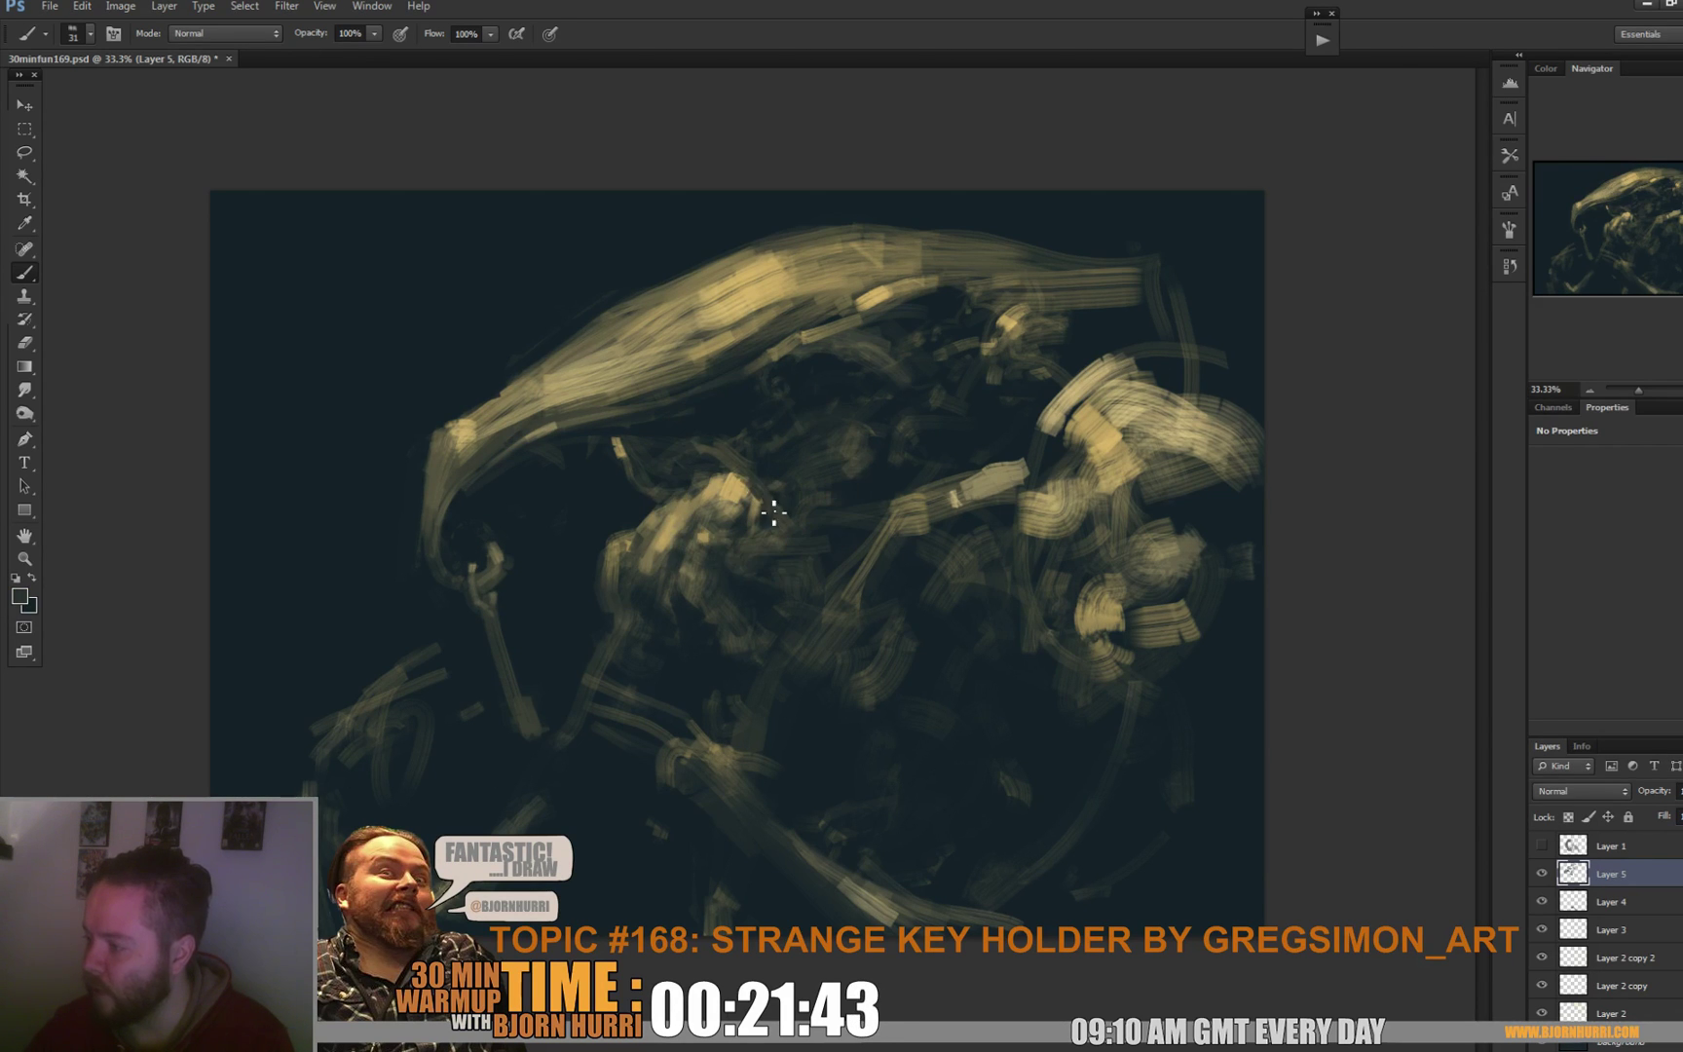
alt+click(958, 497)
alt+click(964, 487)
Confirm the brush size and sample tan and dark teal colours around the right-side form.
right_click(976, 484)
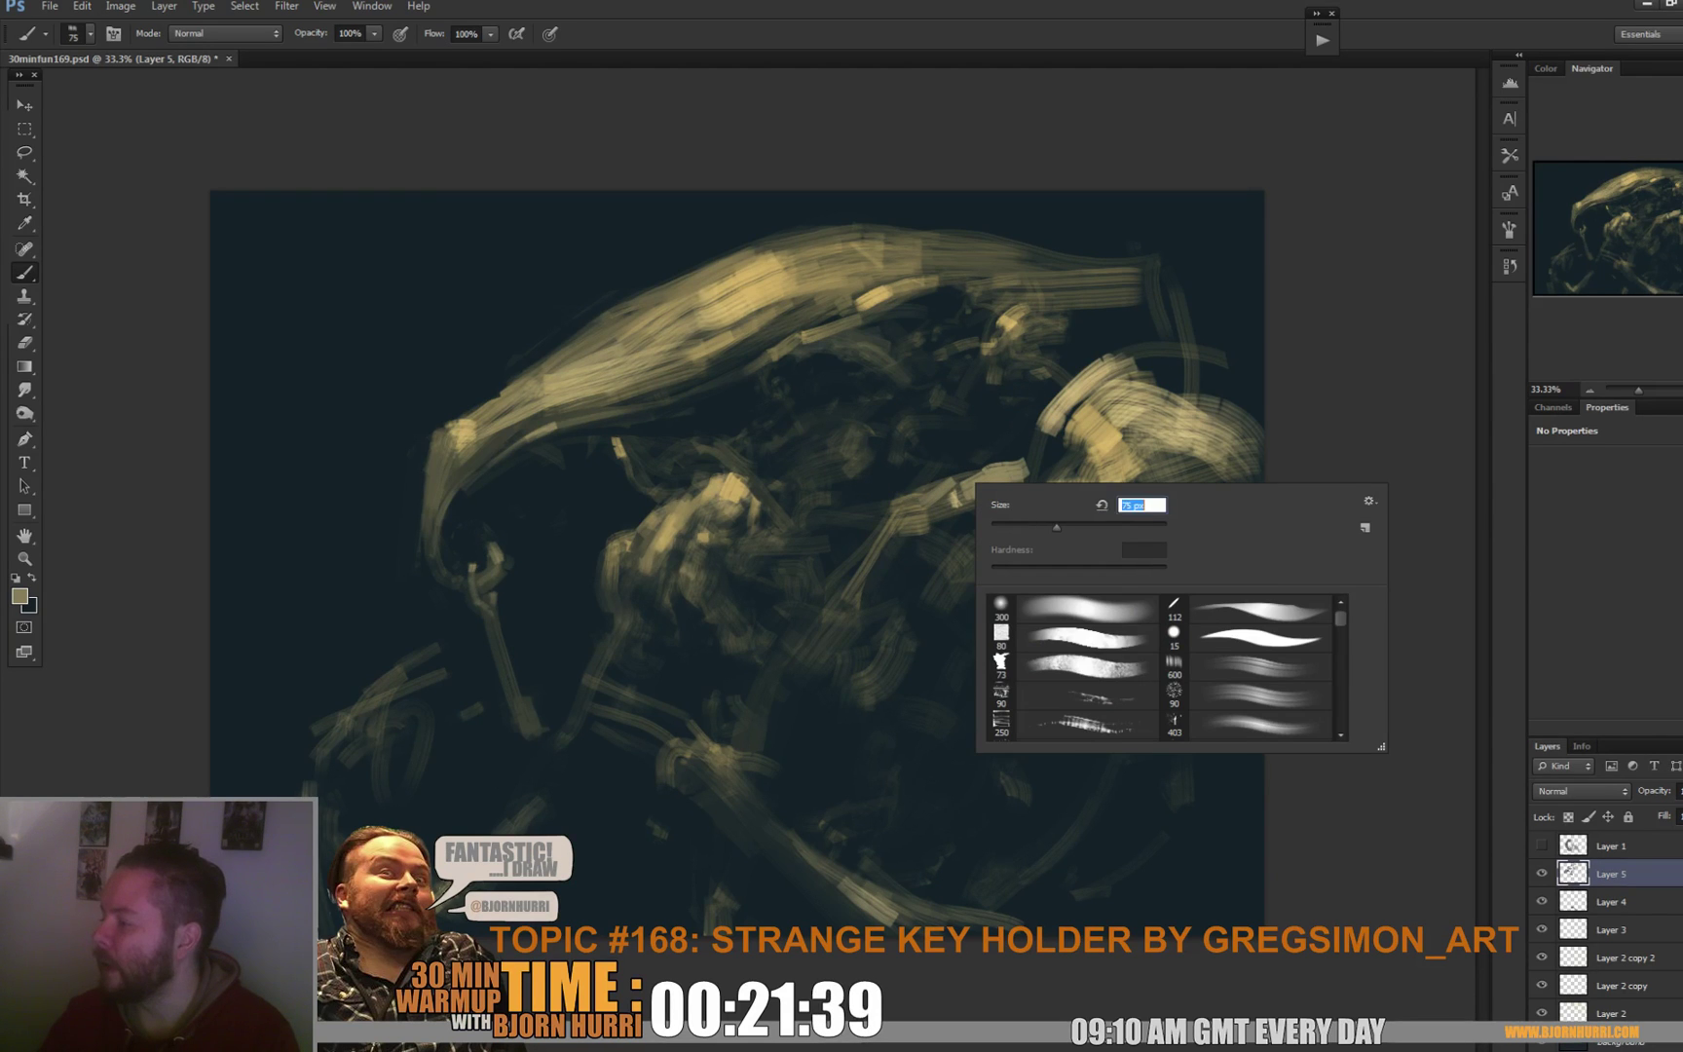
key(Return)
alt+click(1035, 450)
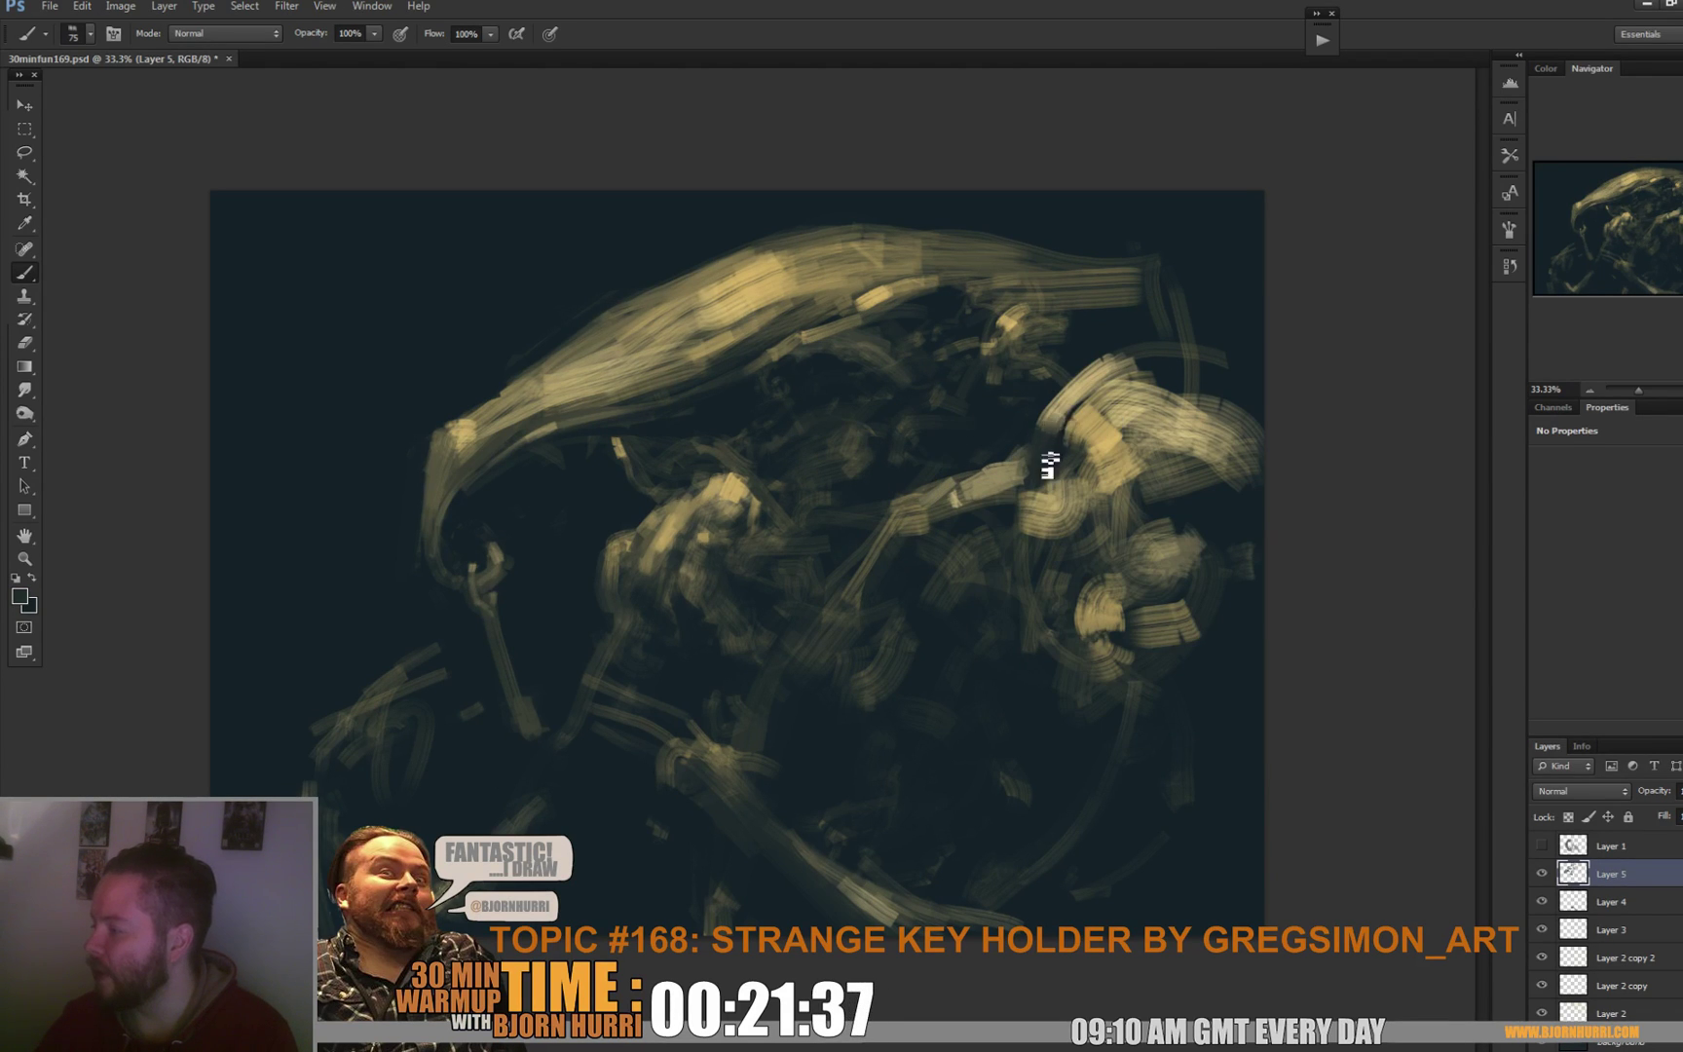
alt+click(1071, 440)
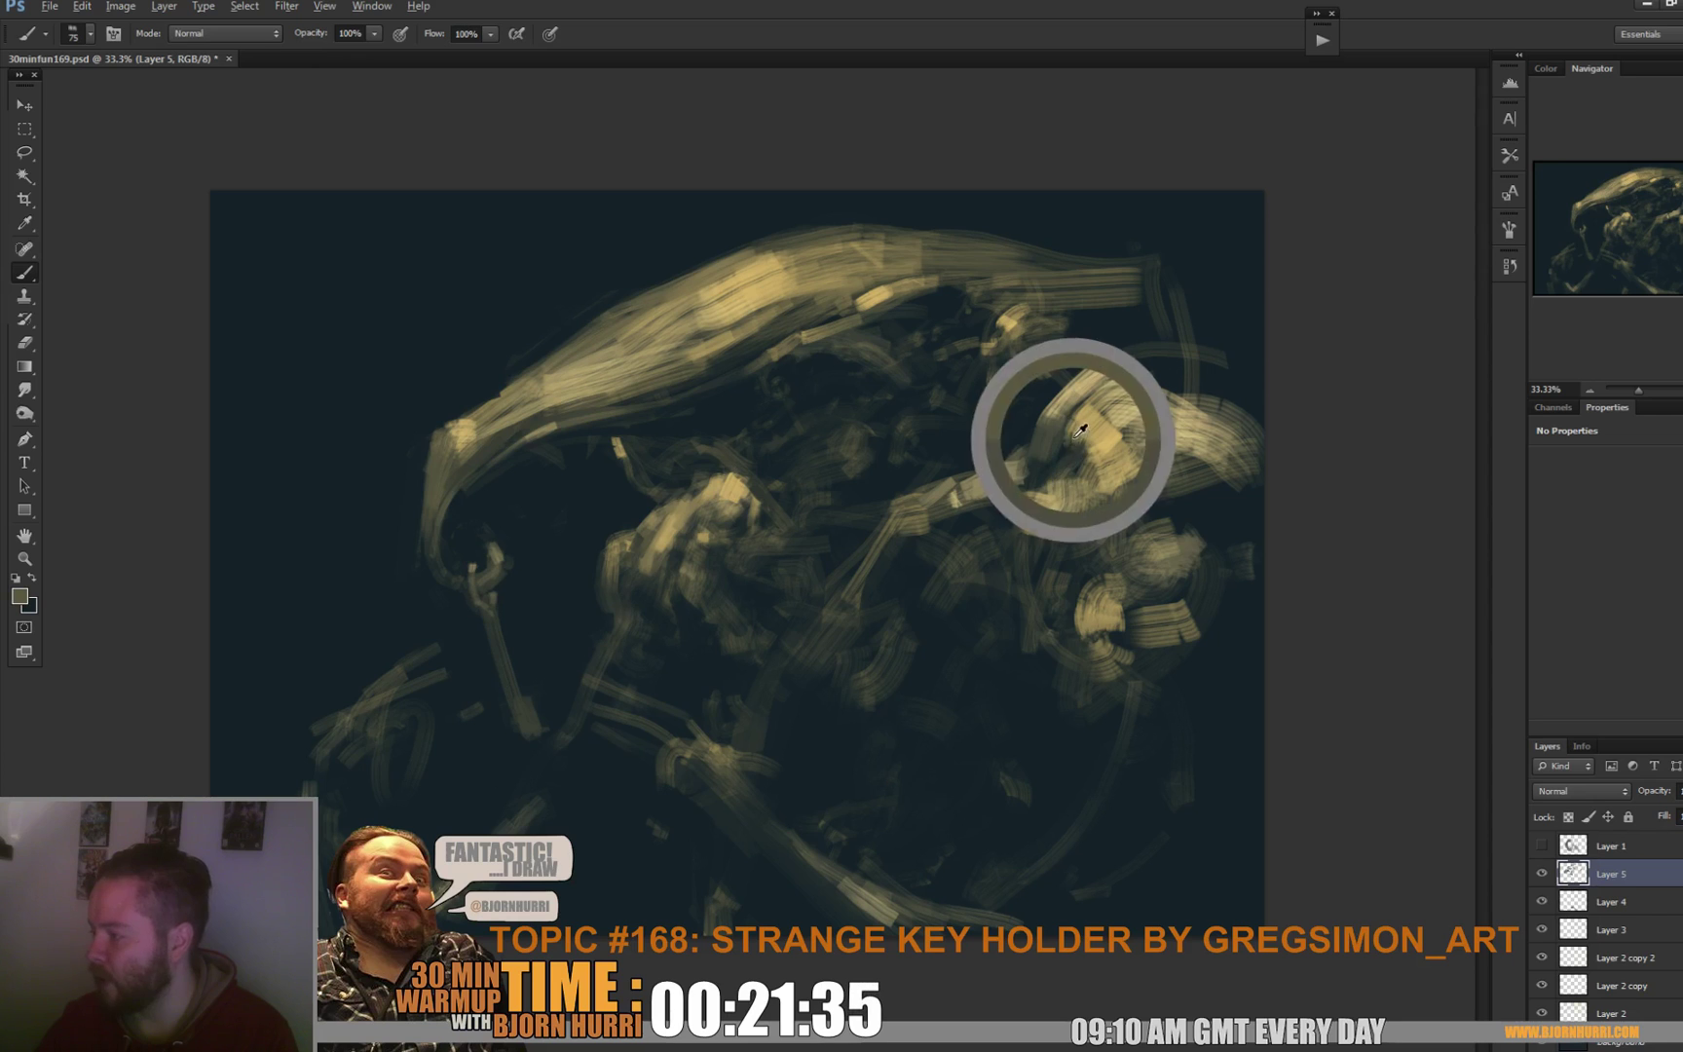
alt+click(1096, 438)
alt+click(1180, 470)
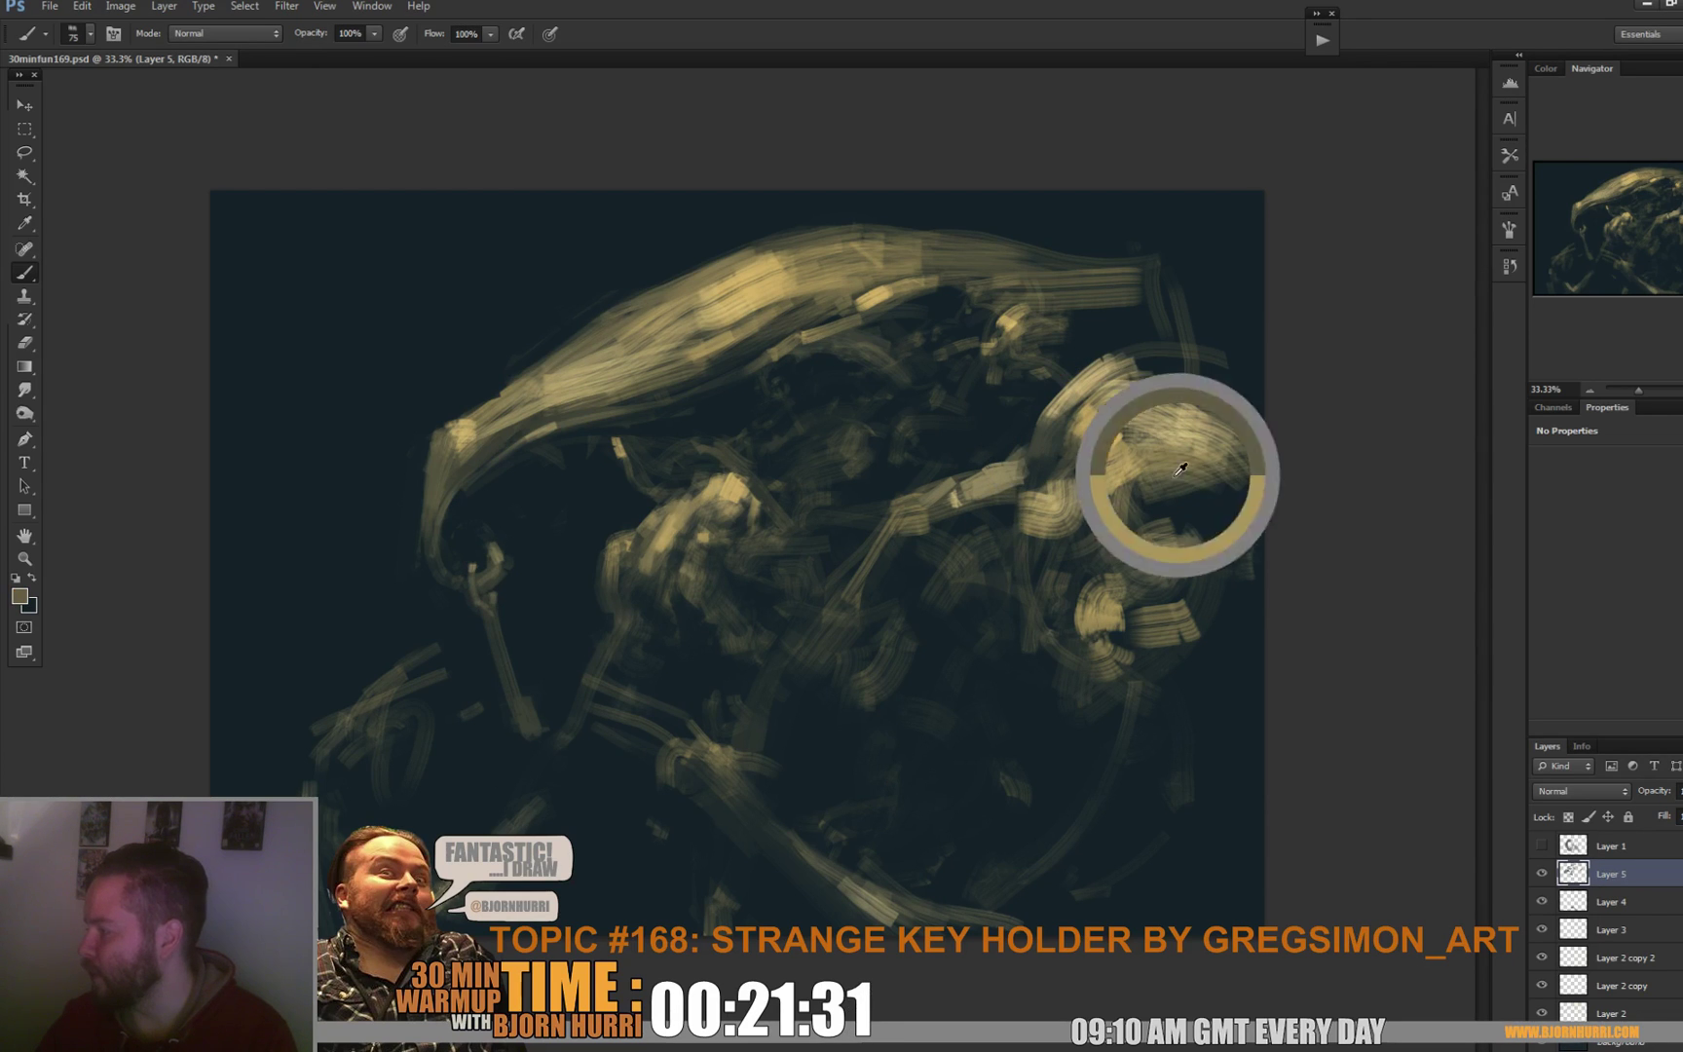
alt+click(1211, 490)
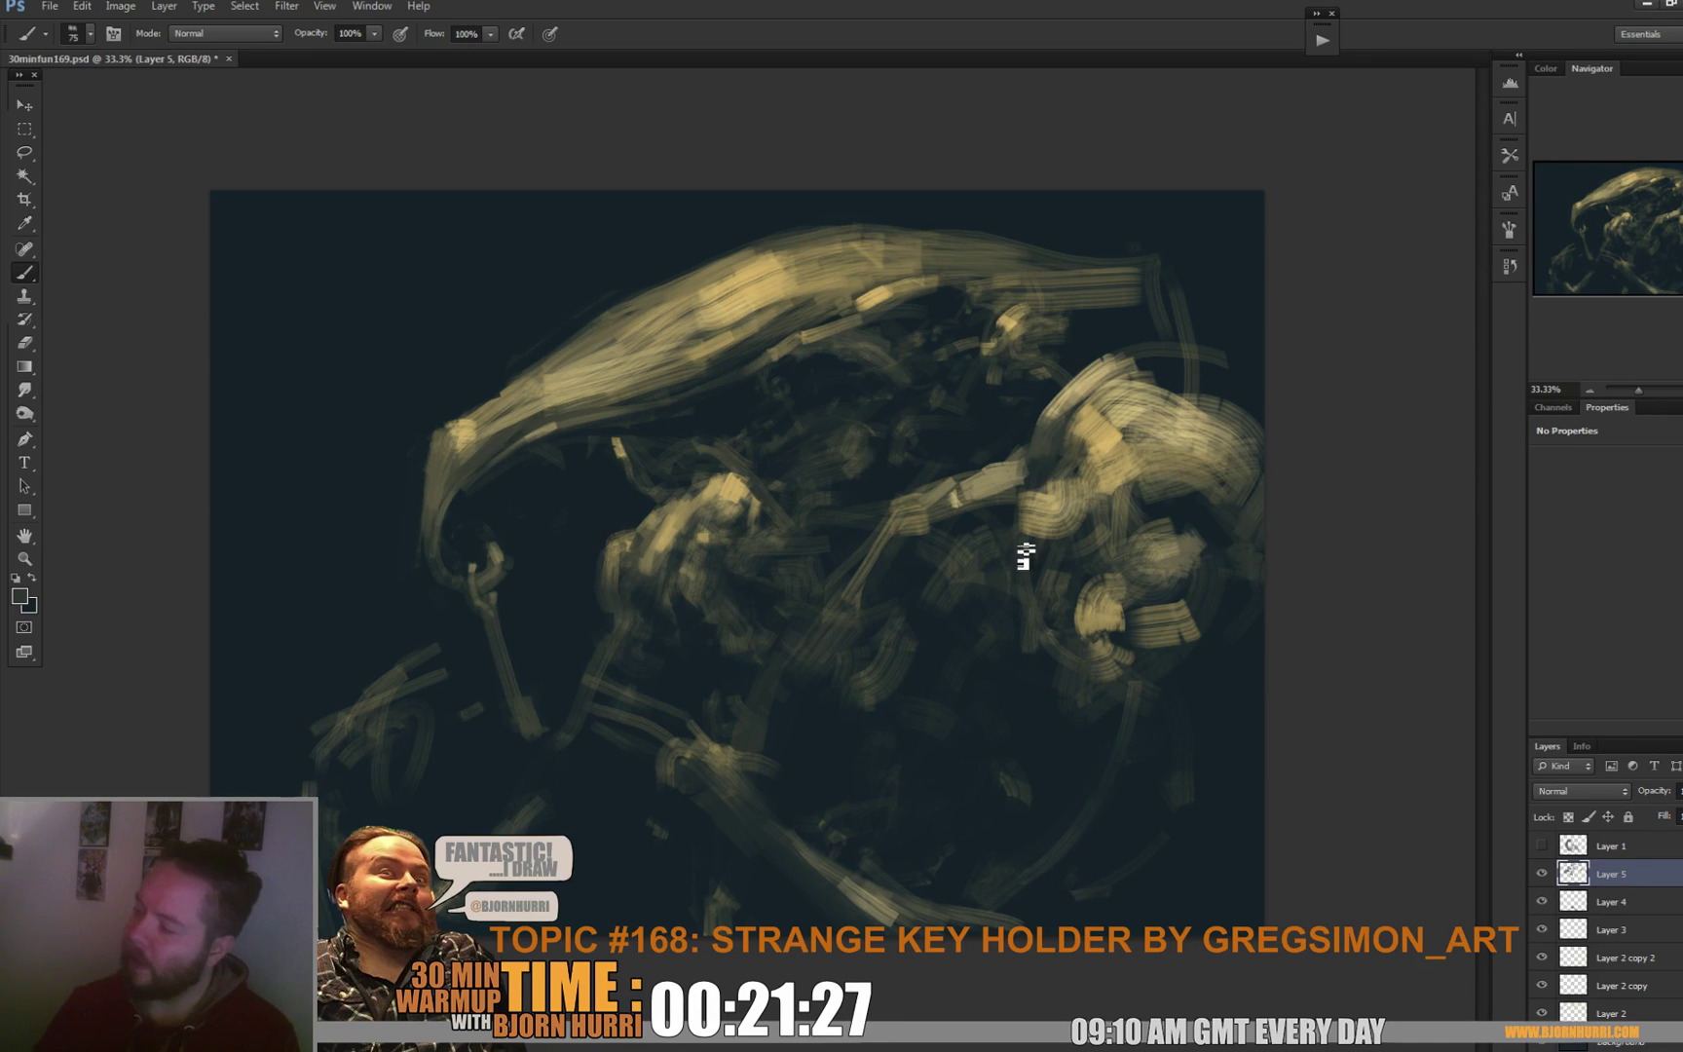
Paint tan diagonal strokes over the round form on the right, resampling colours between strokes.
alt+click(1037, 524)
drag(978, 624, 1021, 545)
alt+click(1030, 541)
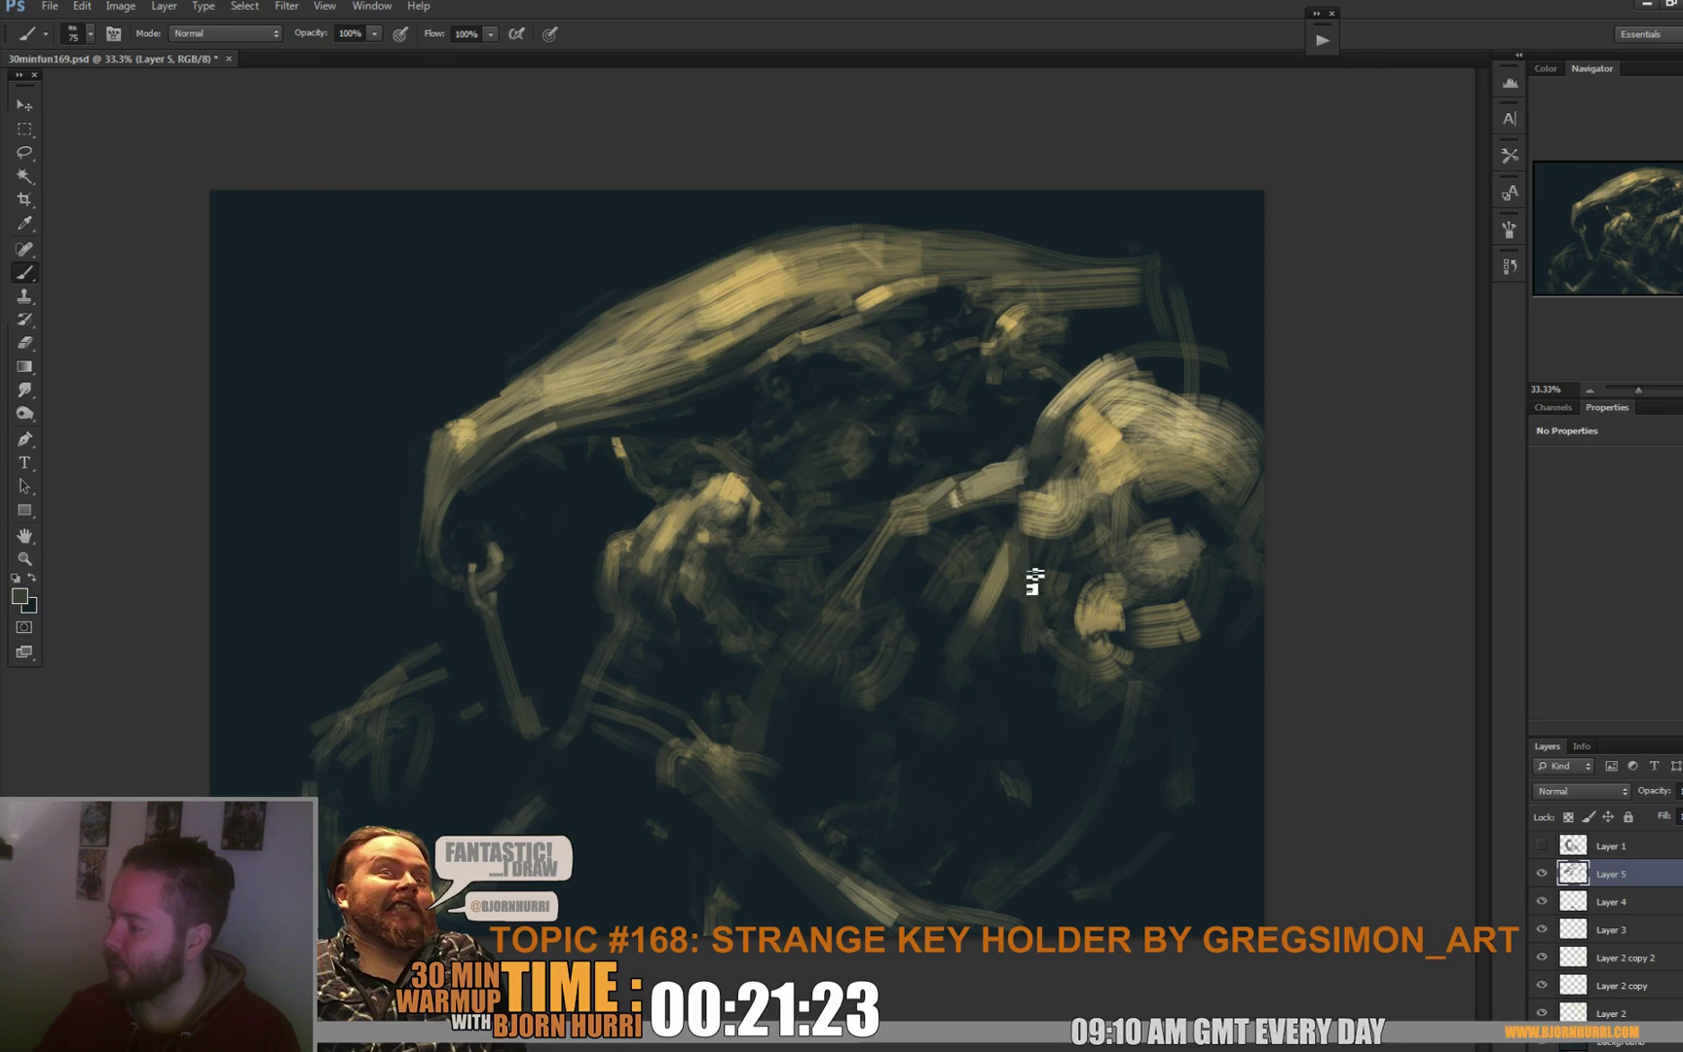
alt+click(995, 601)
mouse_move(982, 651)
mouse_down()
mouse_move(1008, 579)
mouse_move(952, 641)
mouse_move(961, 680)
mouse_move(995, 614)
mouse_move(942, 665)
mouse_move(982, 649)
mouse_up()
alt+click(996, 612)
alt+click(979, 677)
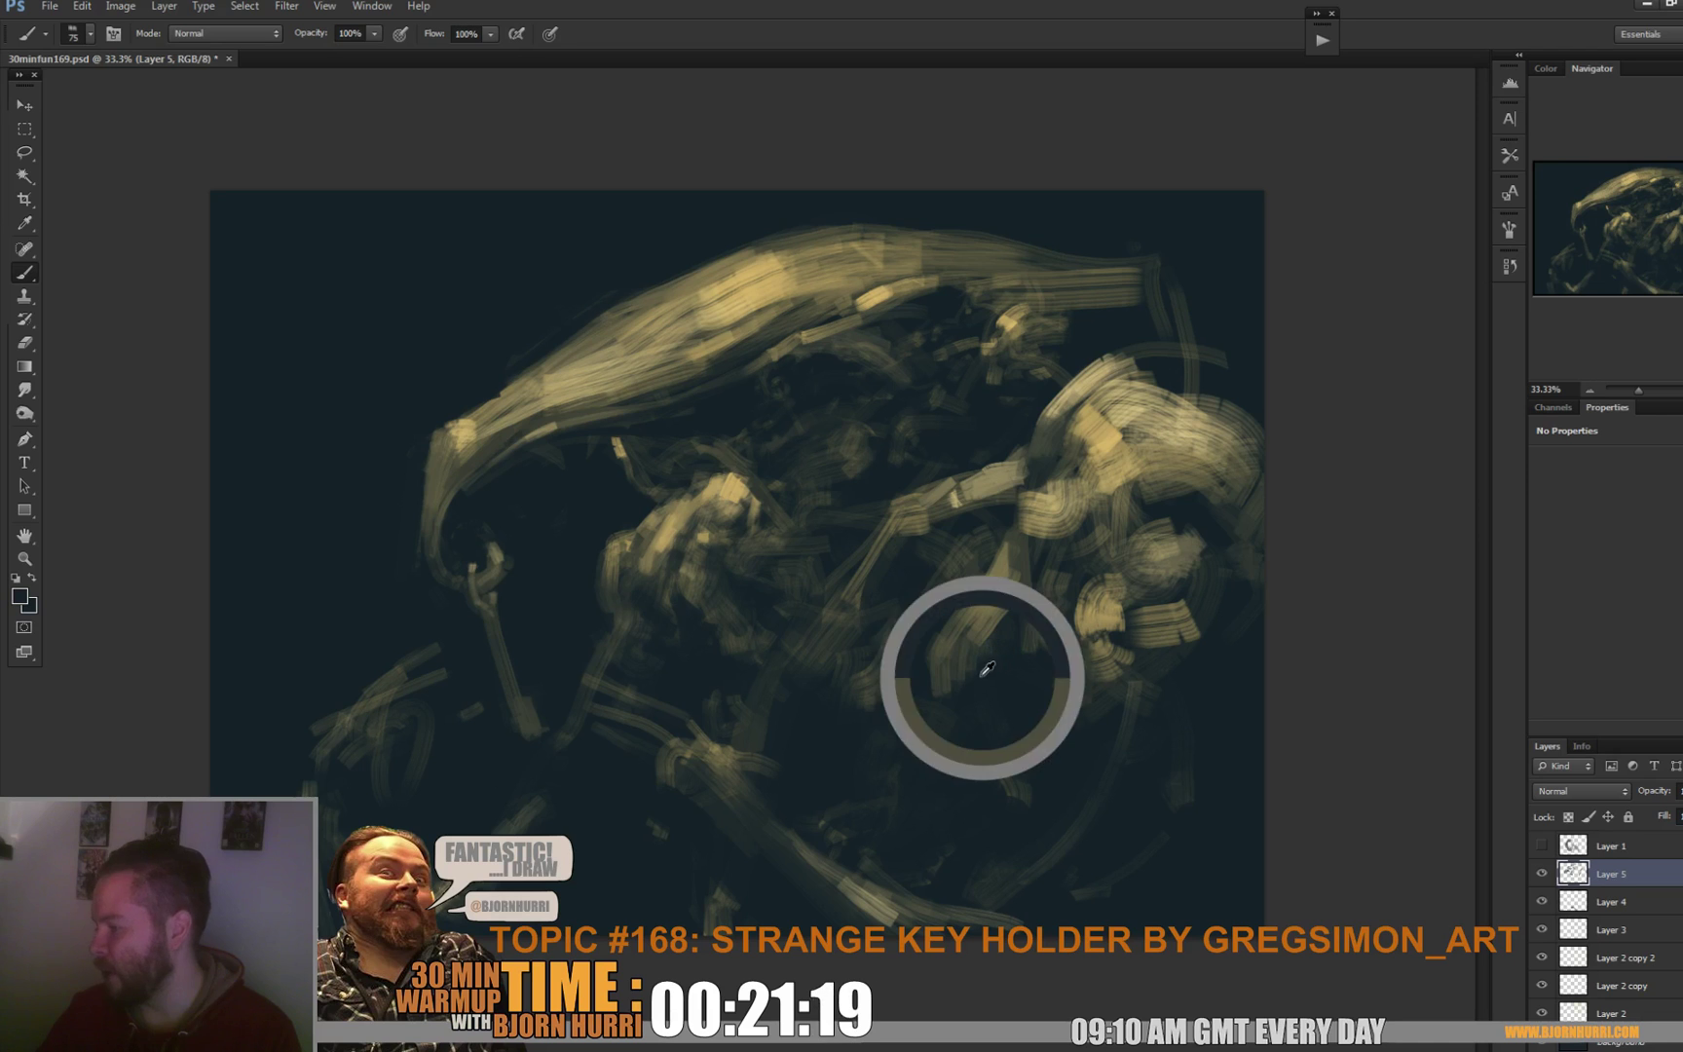
alt+click(1117, 445)
alt+click(1113, 389)
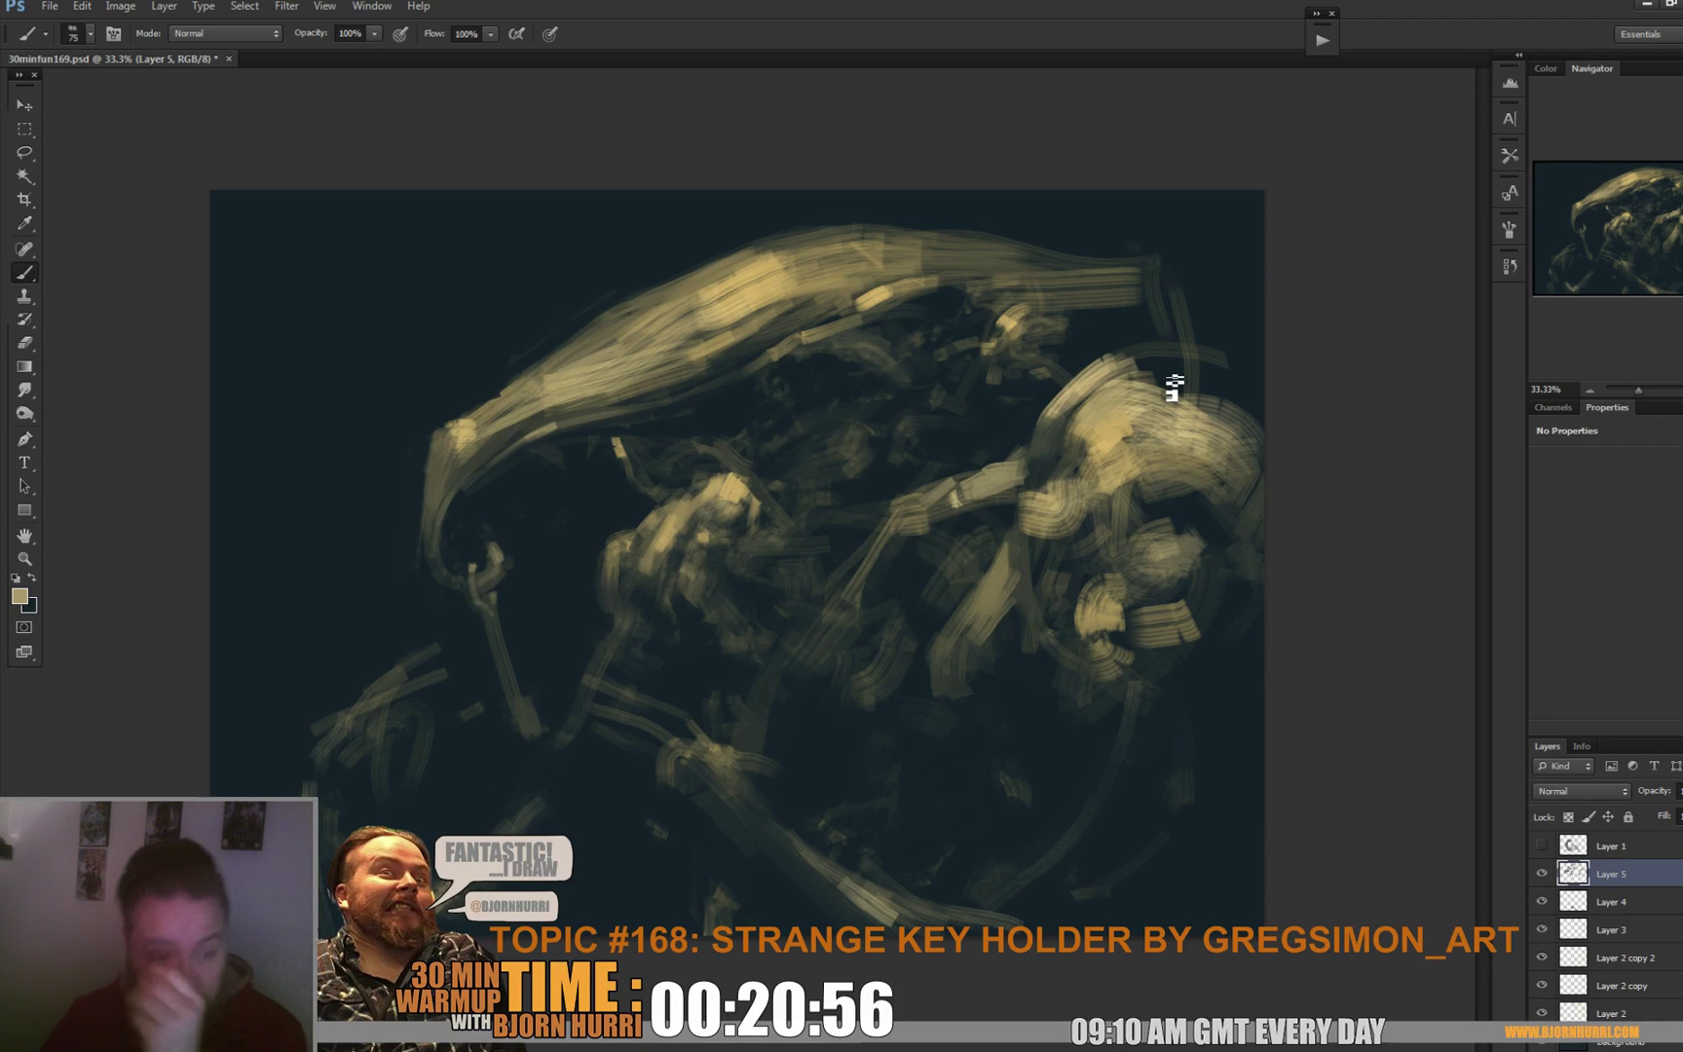
alt+click(930, 477)
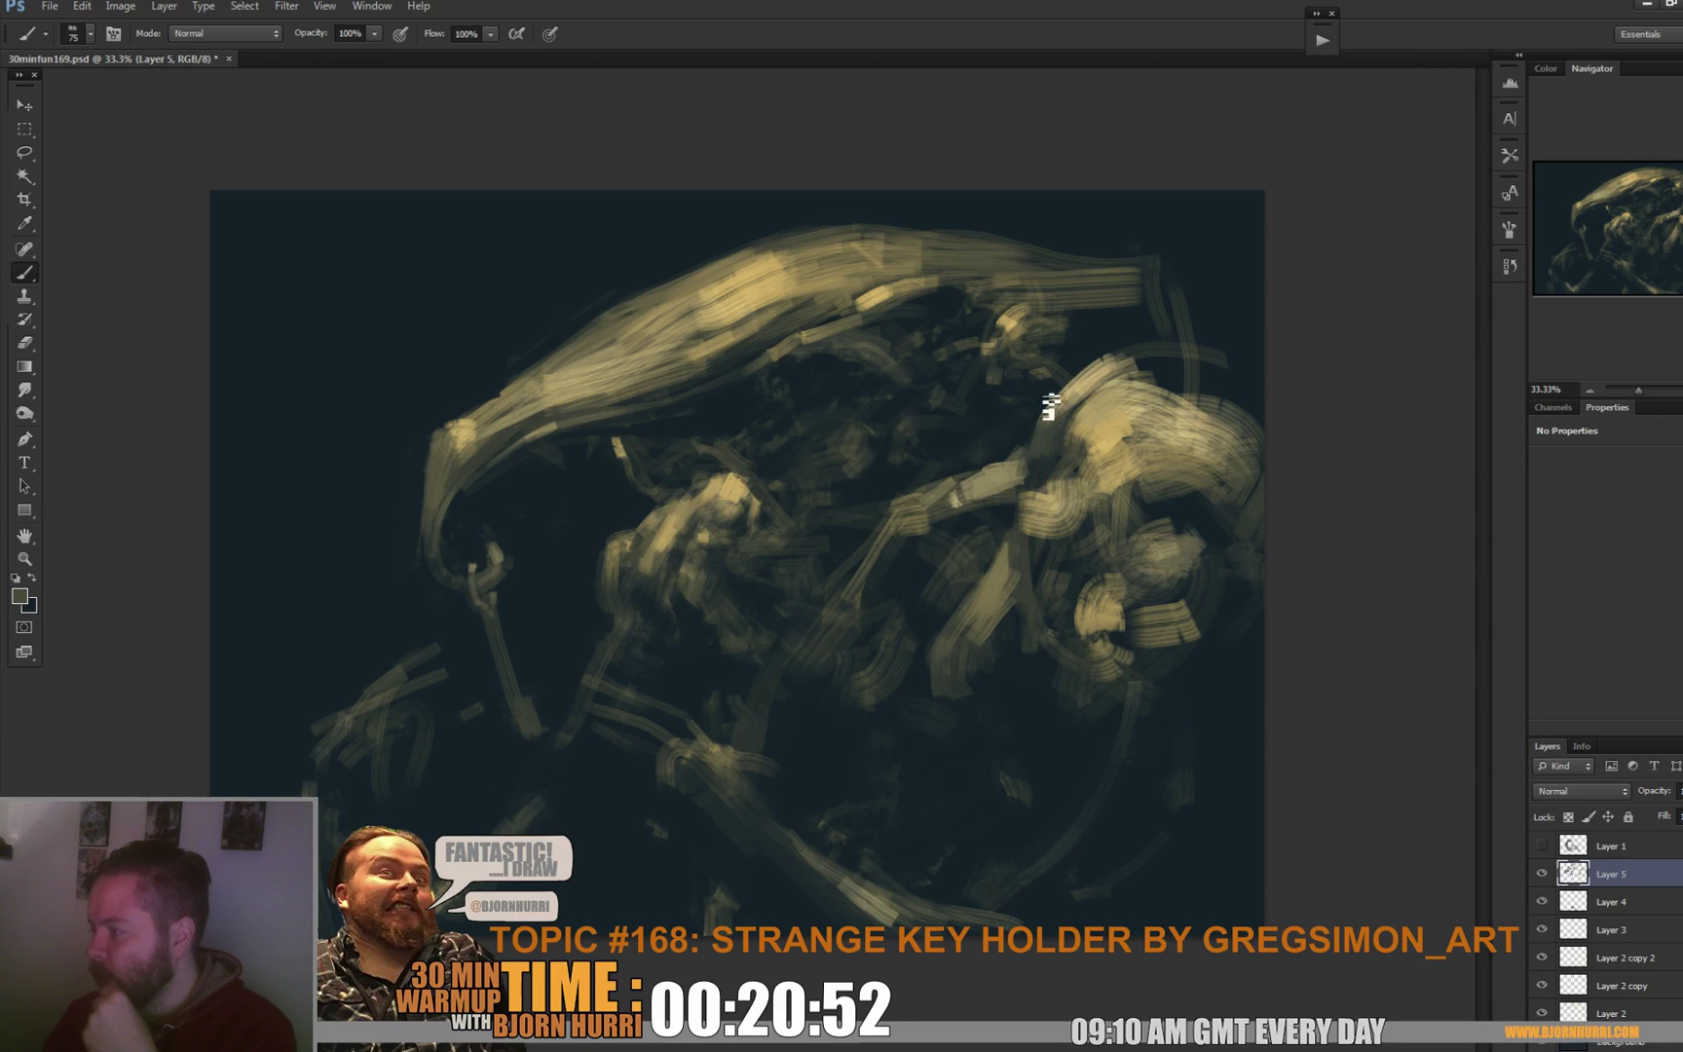
alt+click(1074, 384)
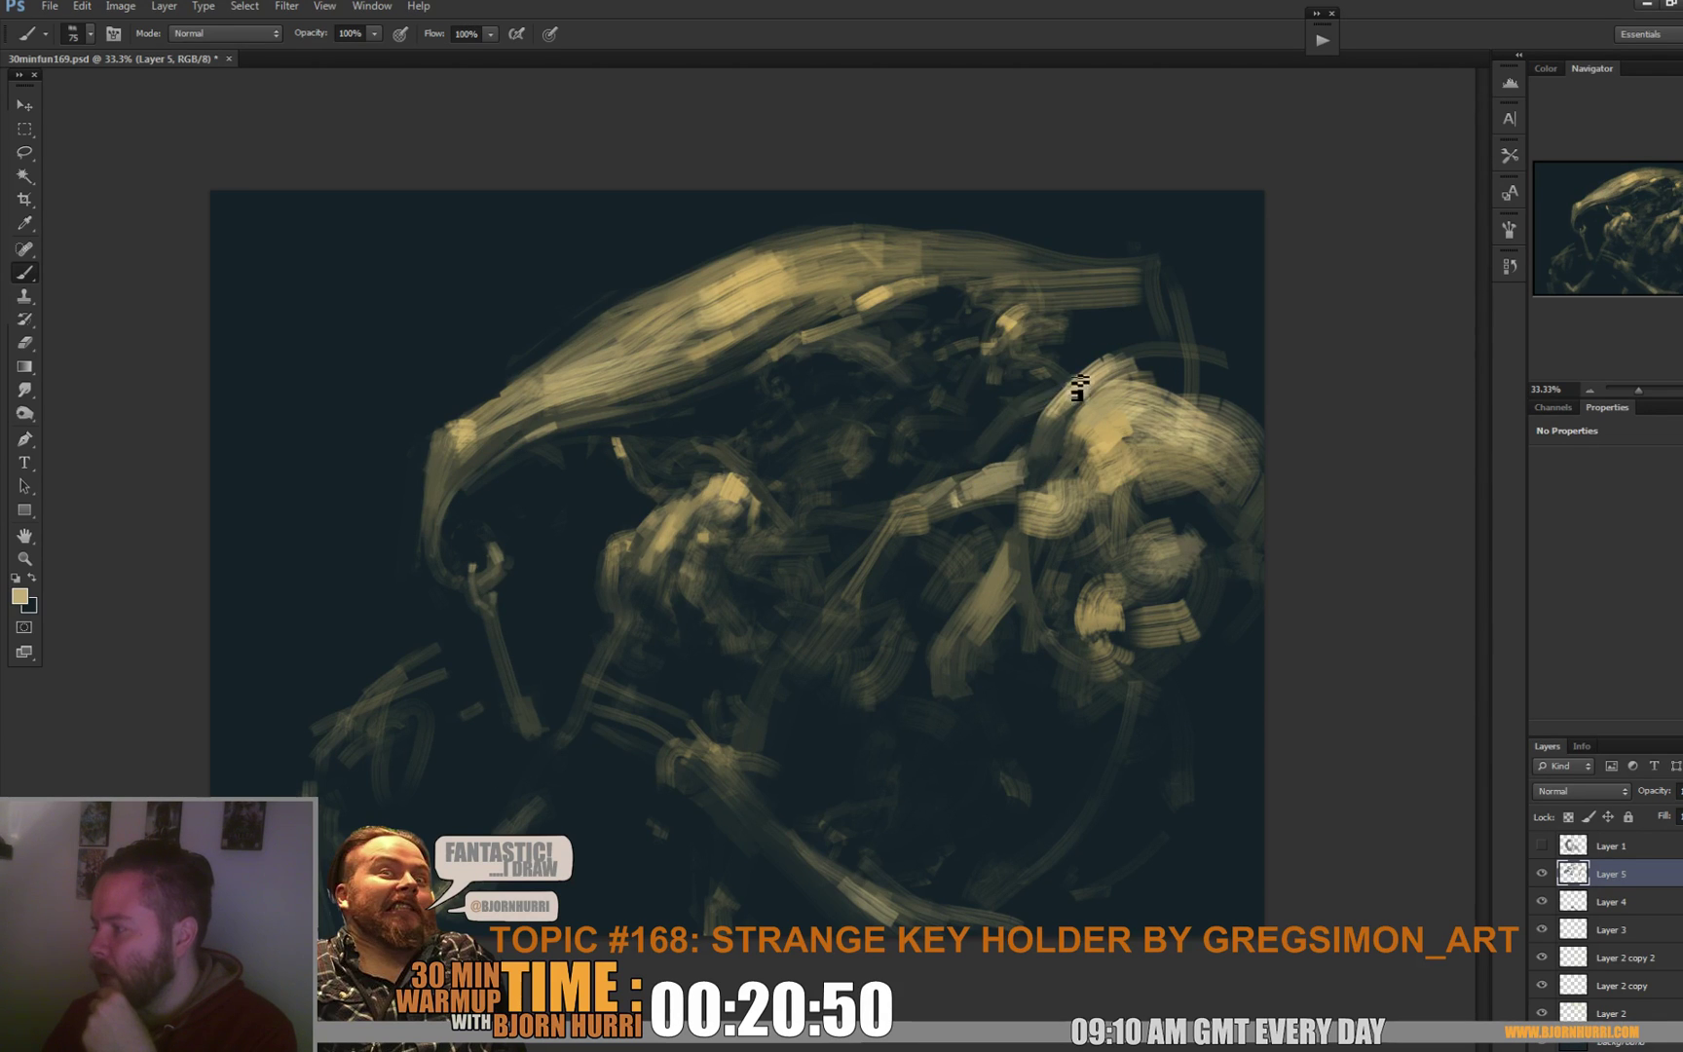
Undo the broad stroke and repaint it thinner with a 29 px brush.
key(ctrl+z)
right_click(1015, 425)
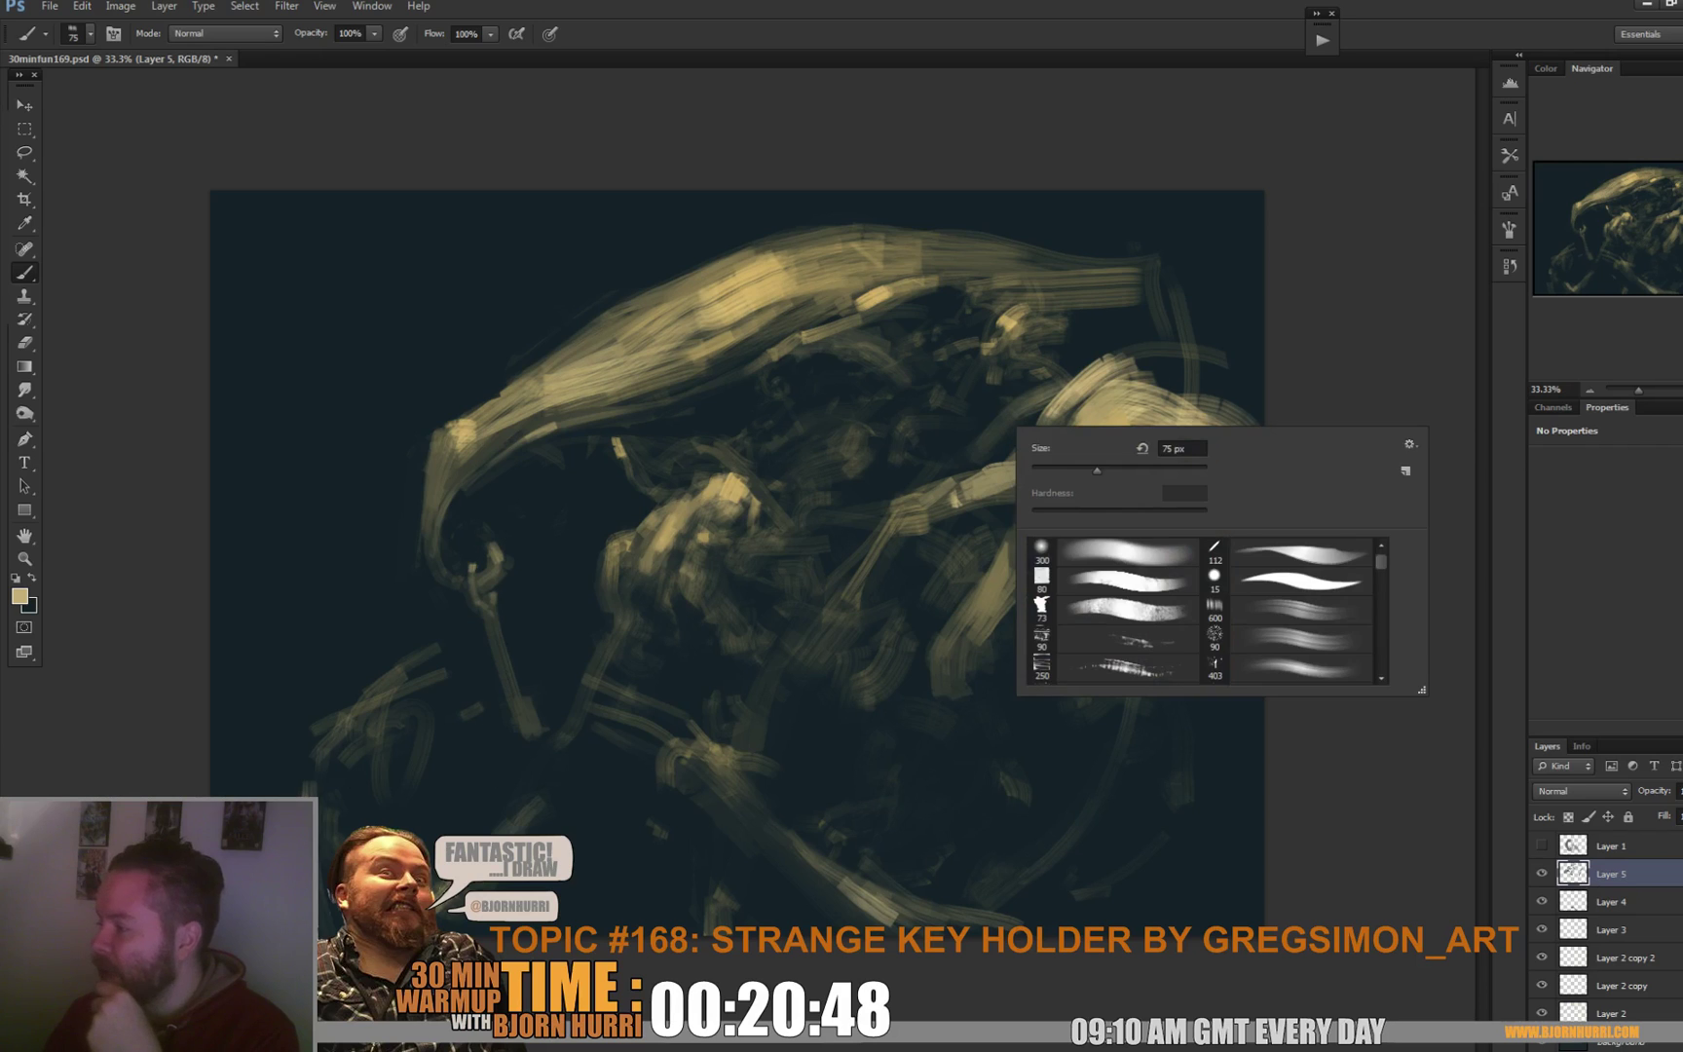
click(1062, 471)
mouse_move(1057, 391)
mouse_down()
mouse_move(941, 478)
mouse_move(1013, 417)
mouse_up()
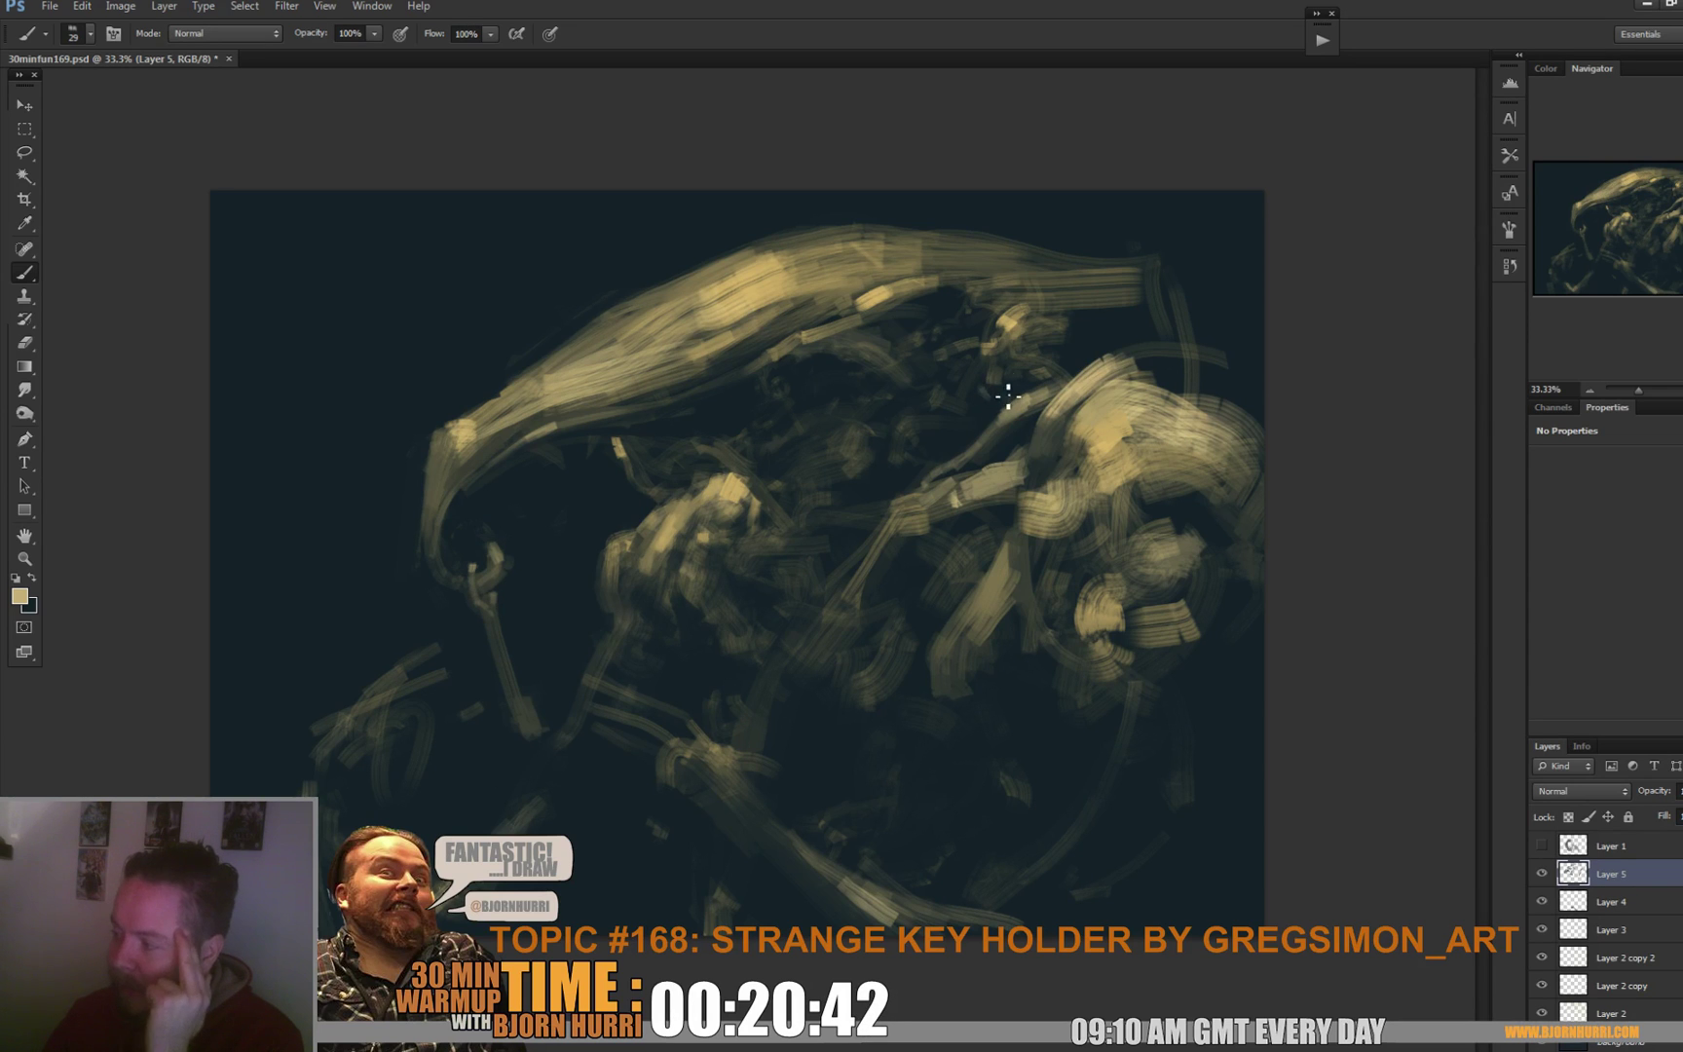
Sample tan and dark teal from the painting and set the brush to 52 px.
alt+click(975, 437)
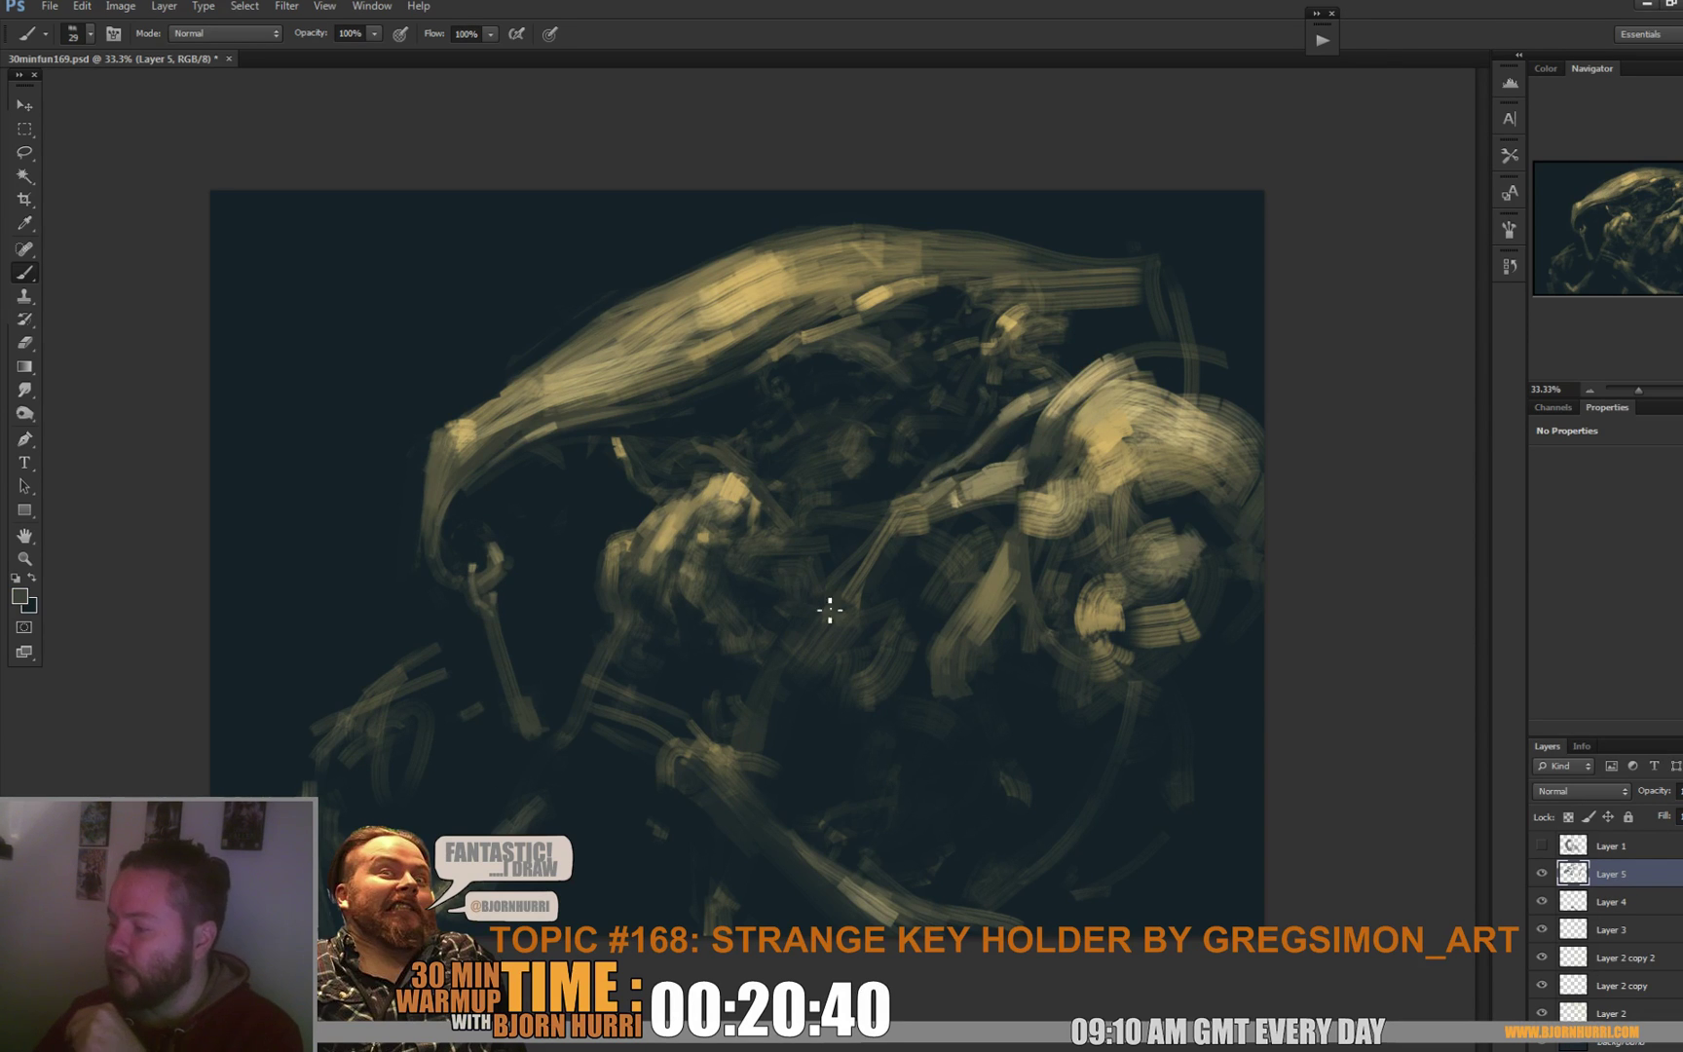
alt+click(710, 595)
alt+click(709, 535)
alt+click(729, 609)
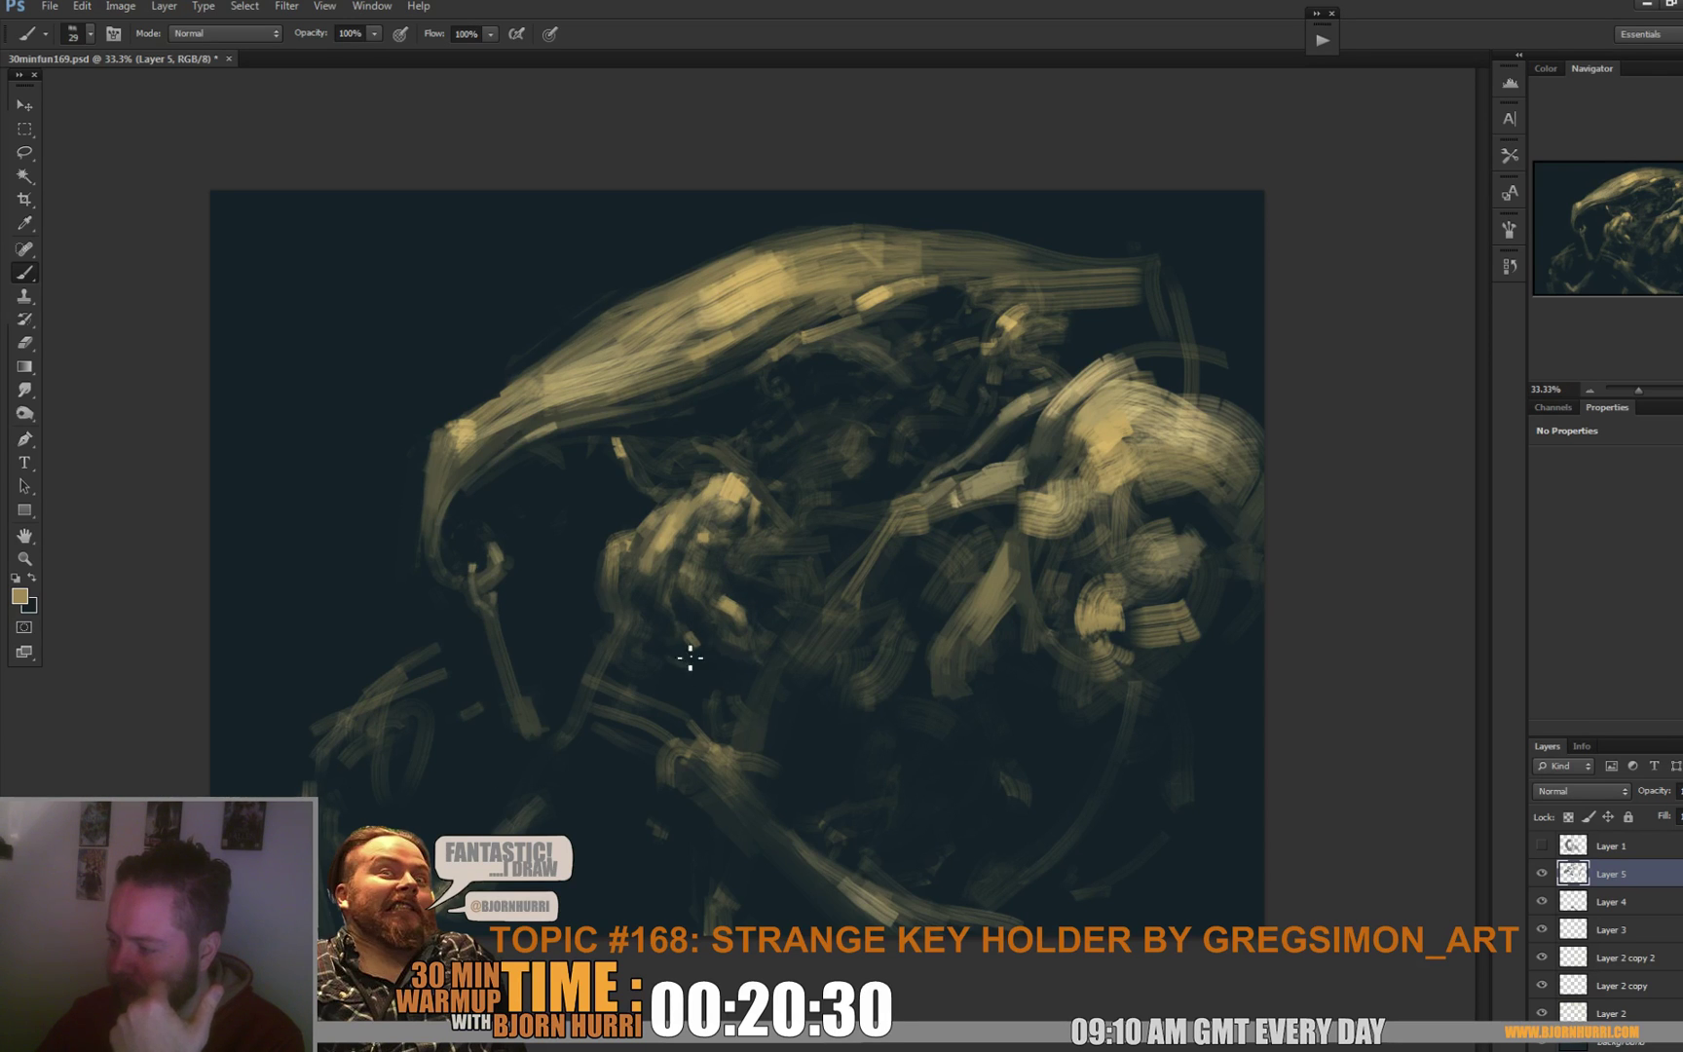
right_click(898, 635)
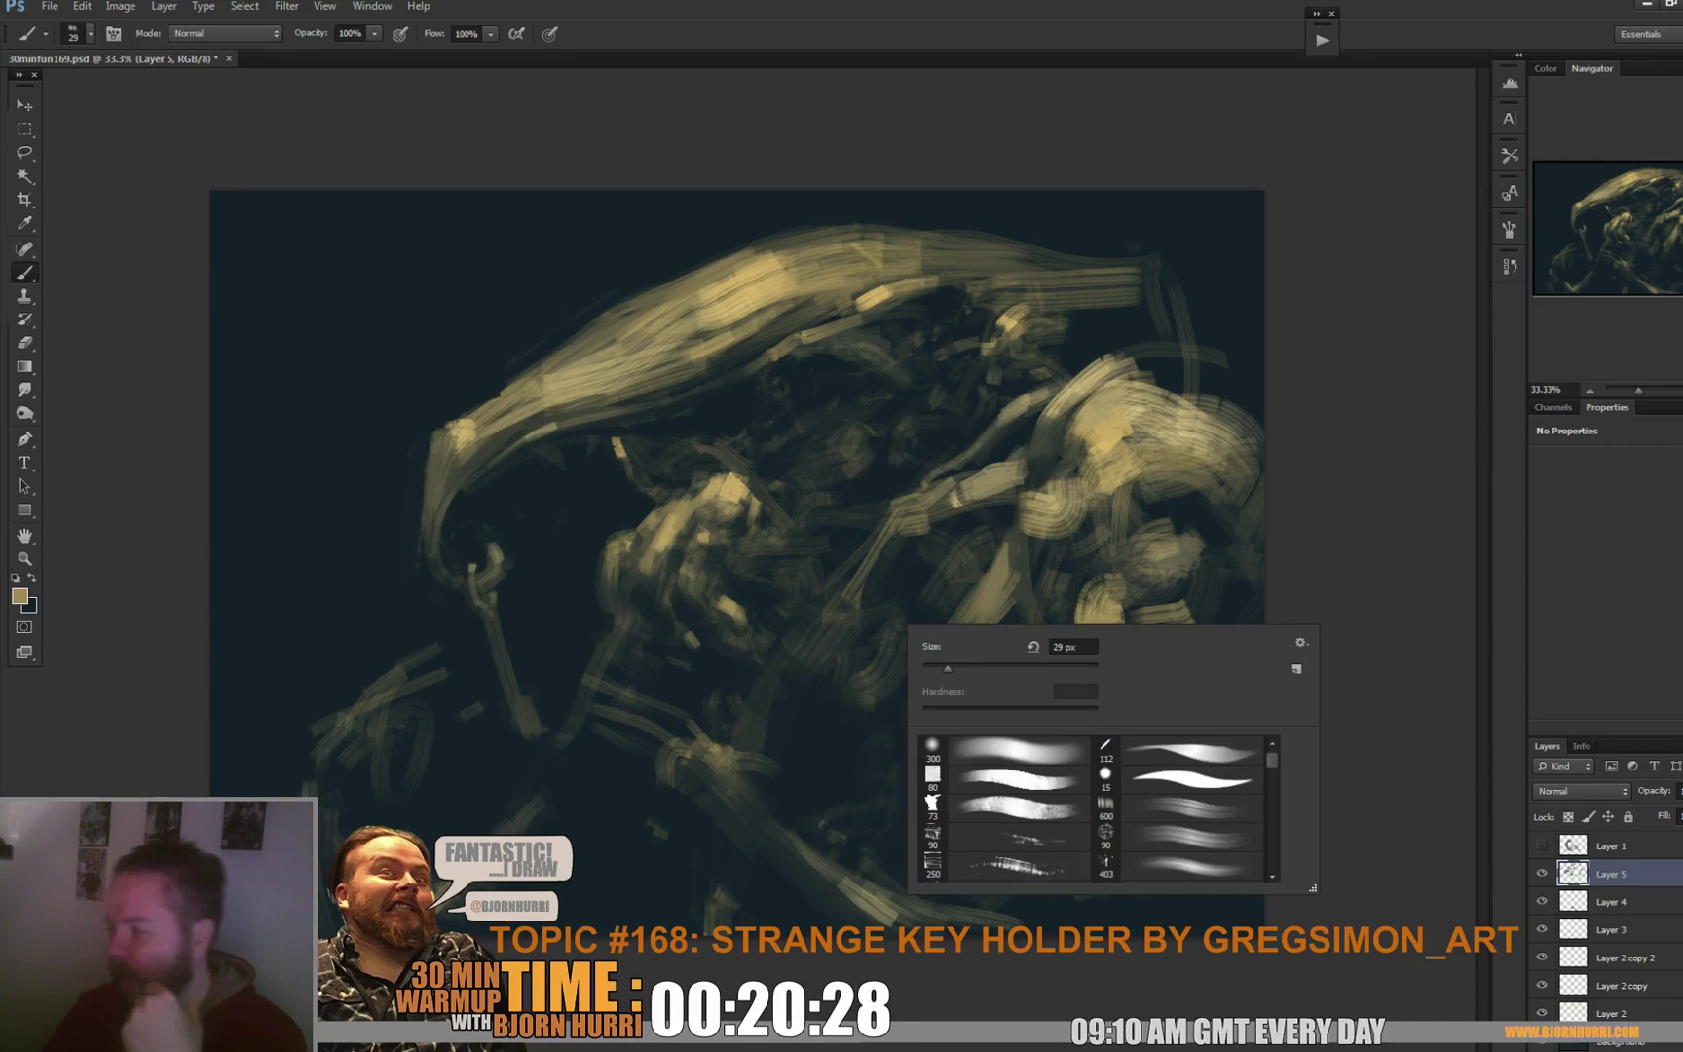
text(52)
key(Return)
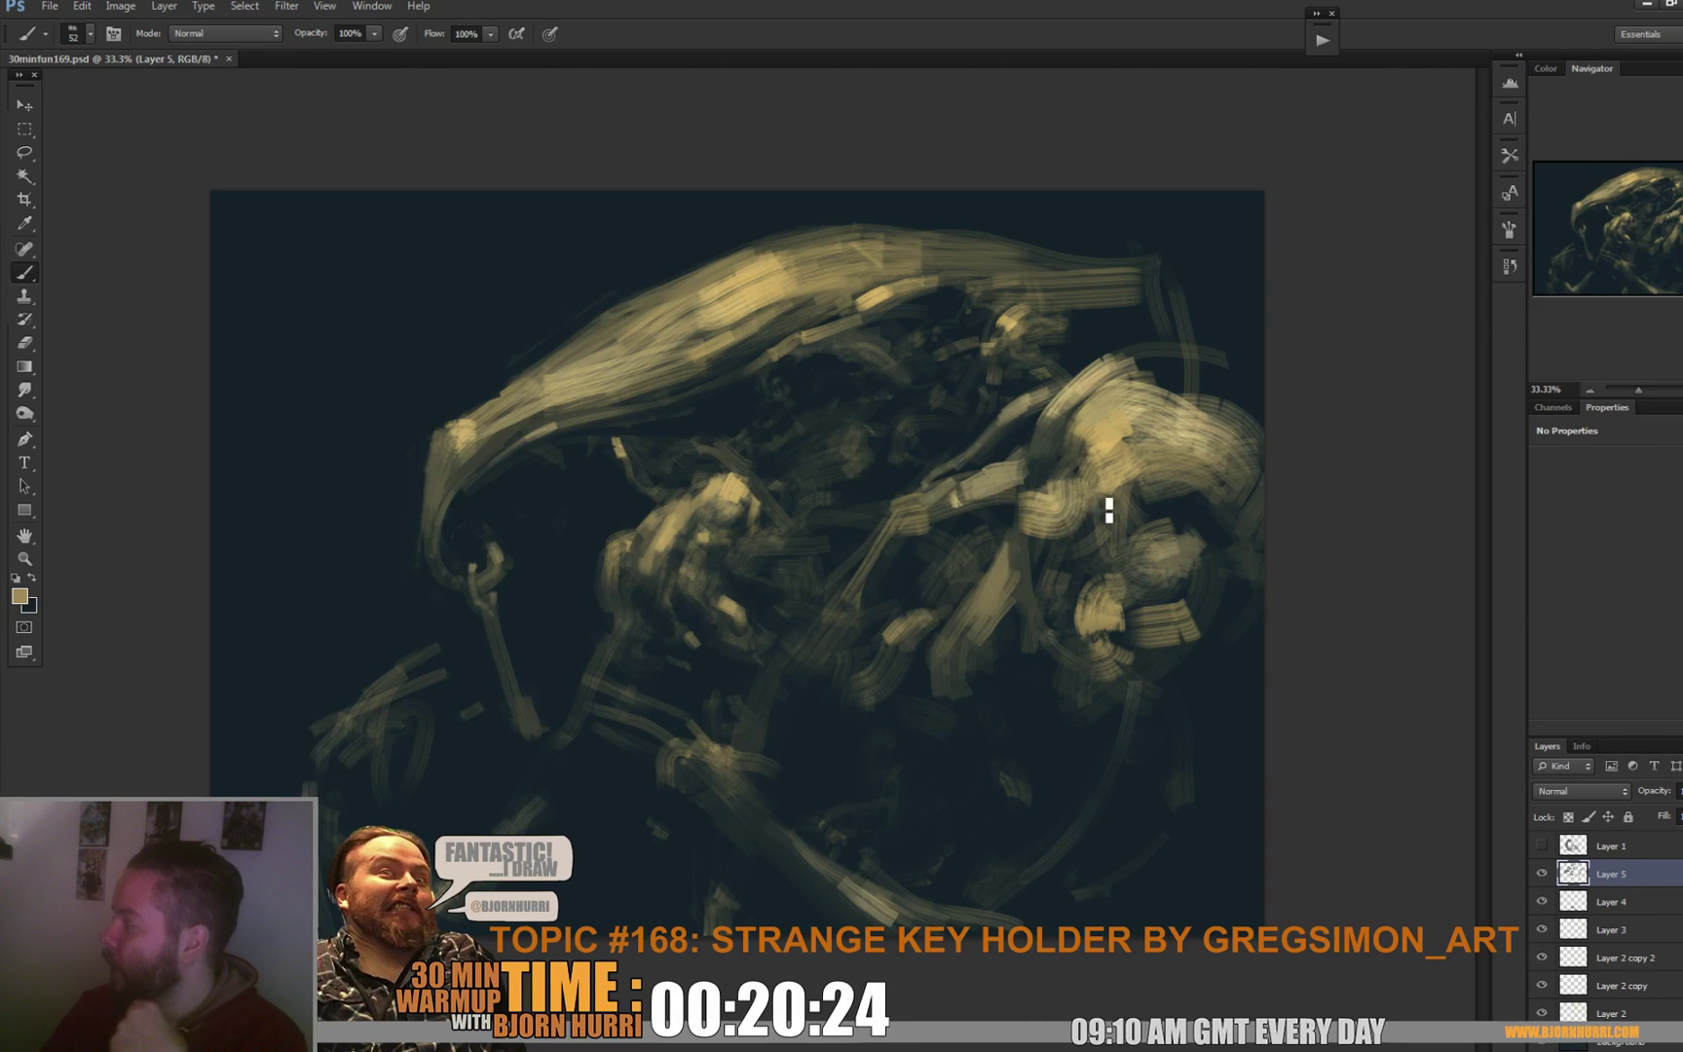
Paint tan and dark cut-in strokes through the centre of the creature's head.
alt+click(588, 468)
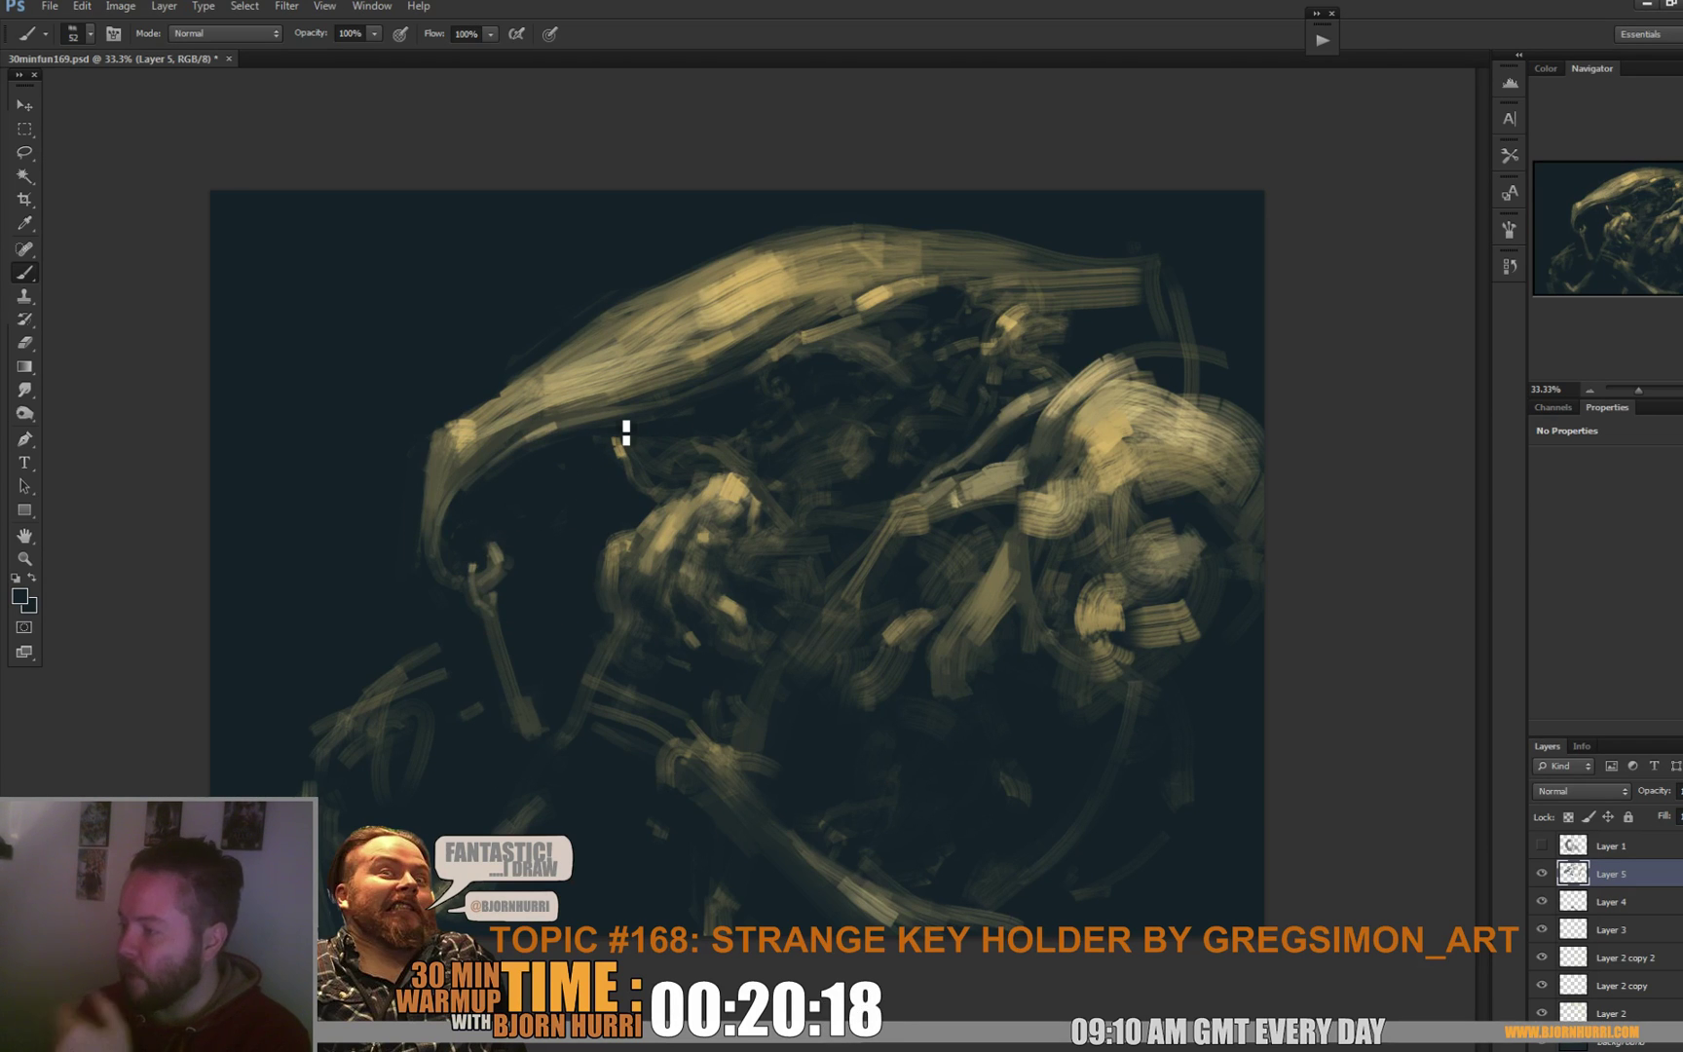
right_click(843, 467)
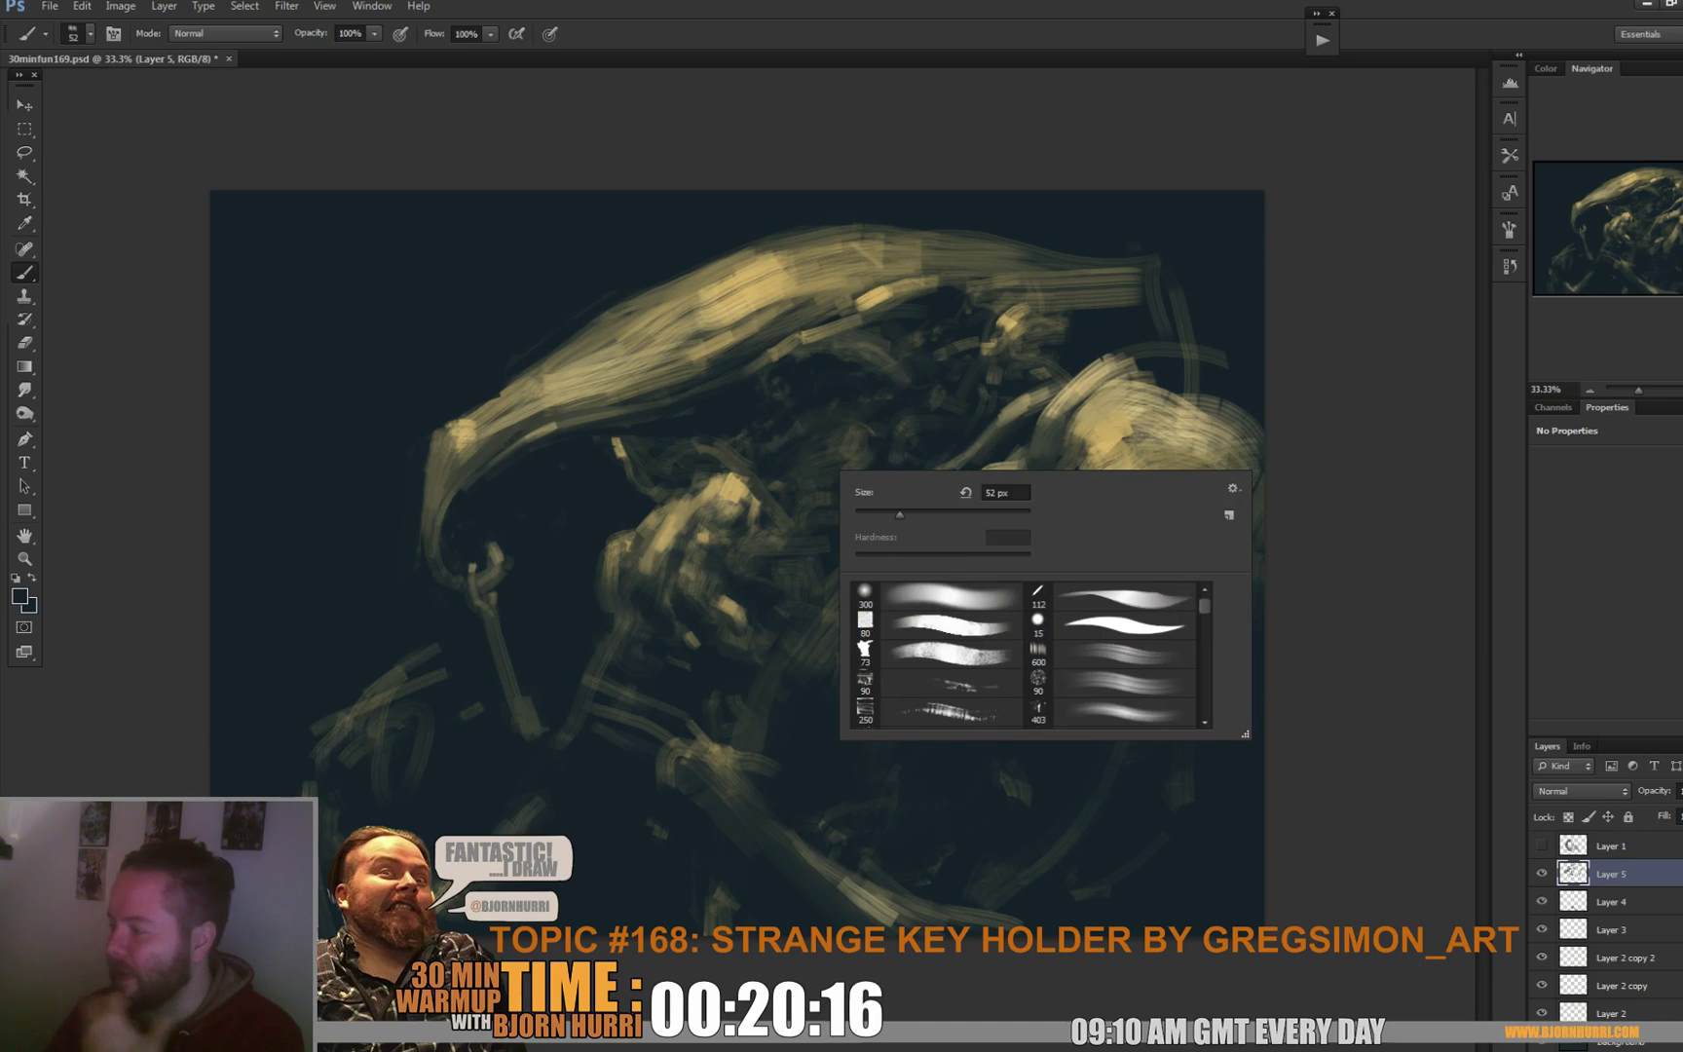
key(Escape)
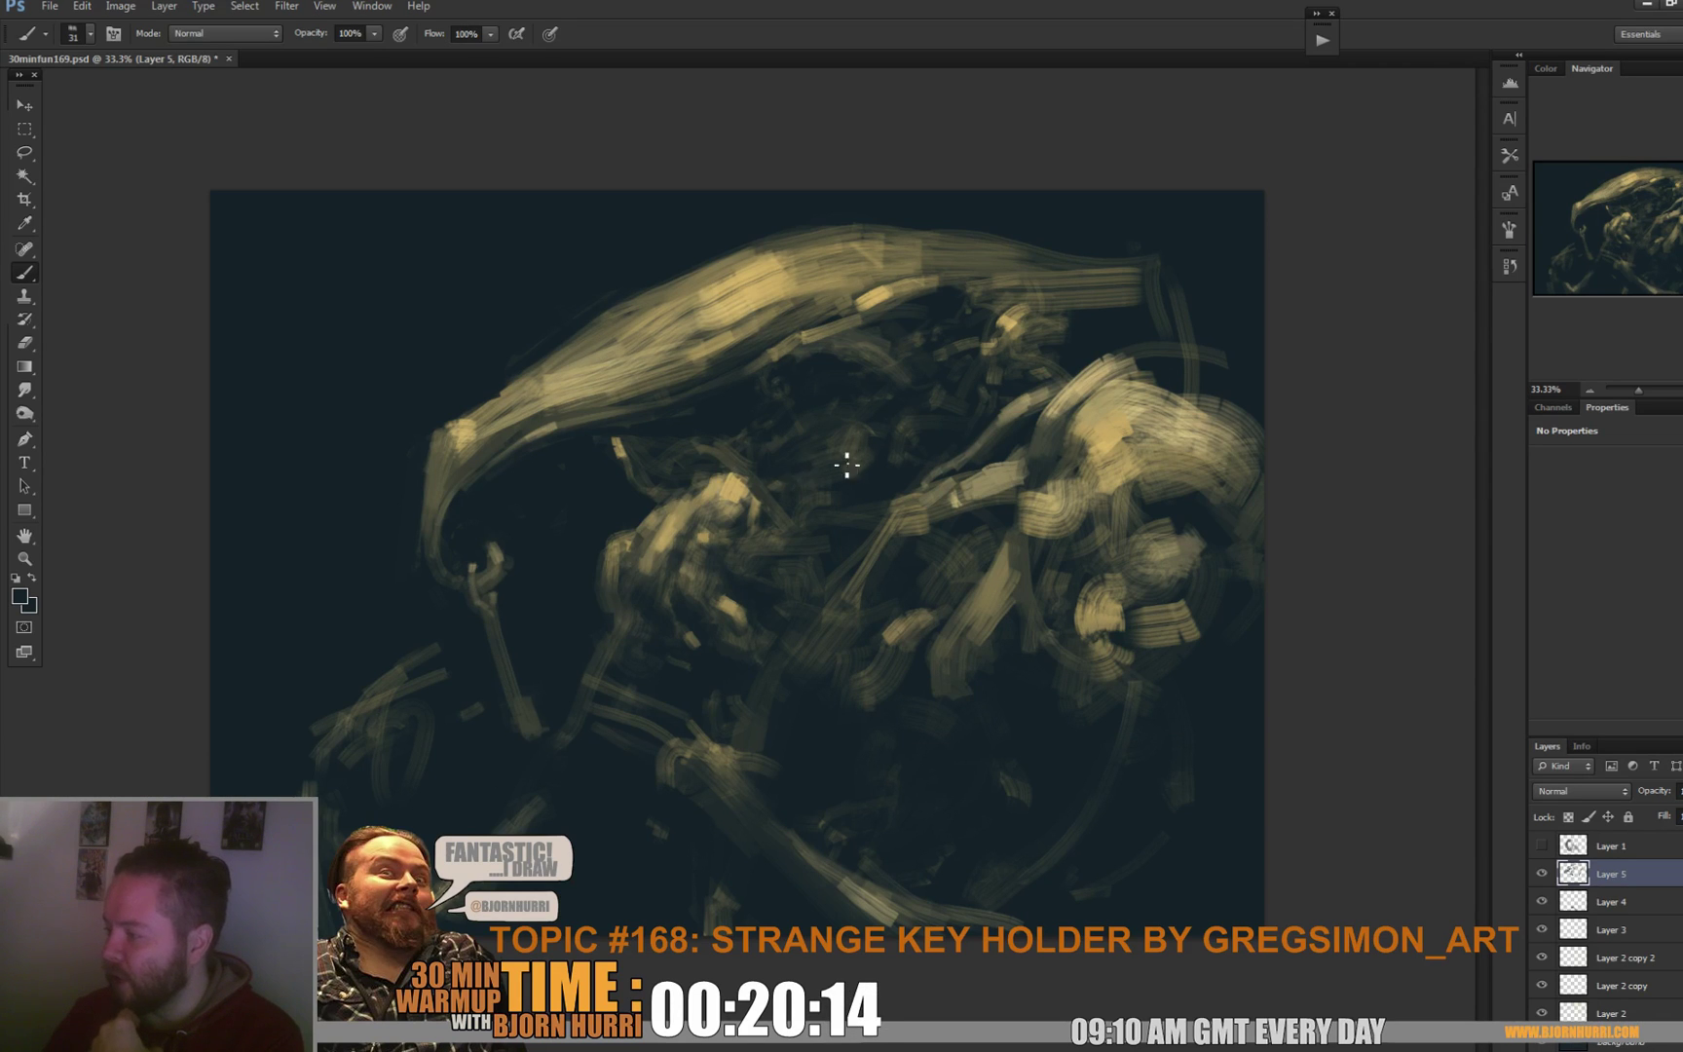
alt+click(740, 468)
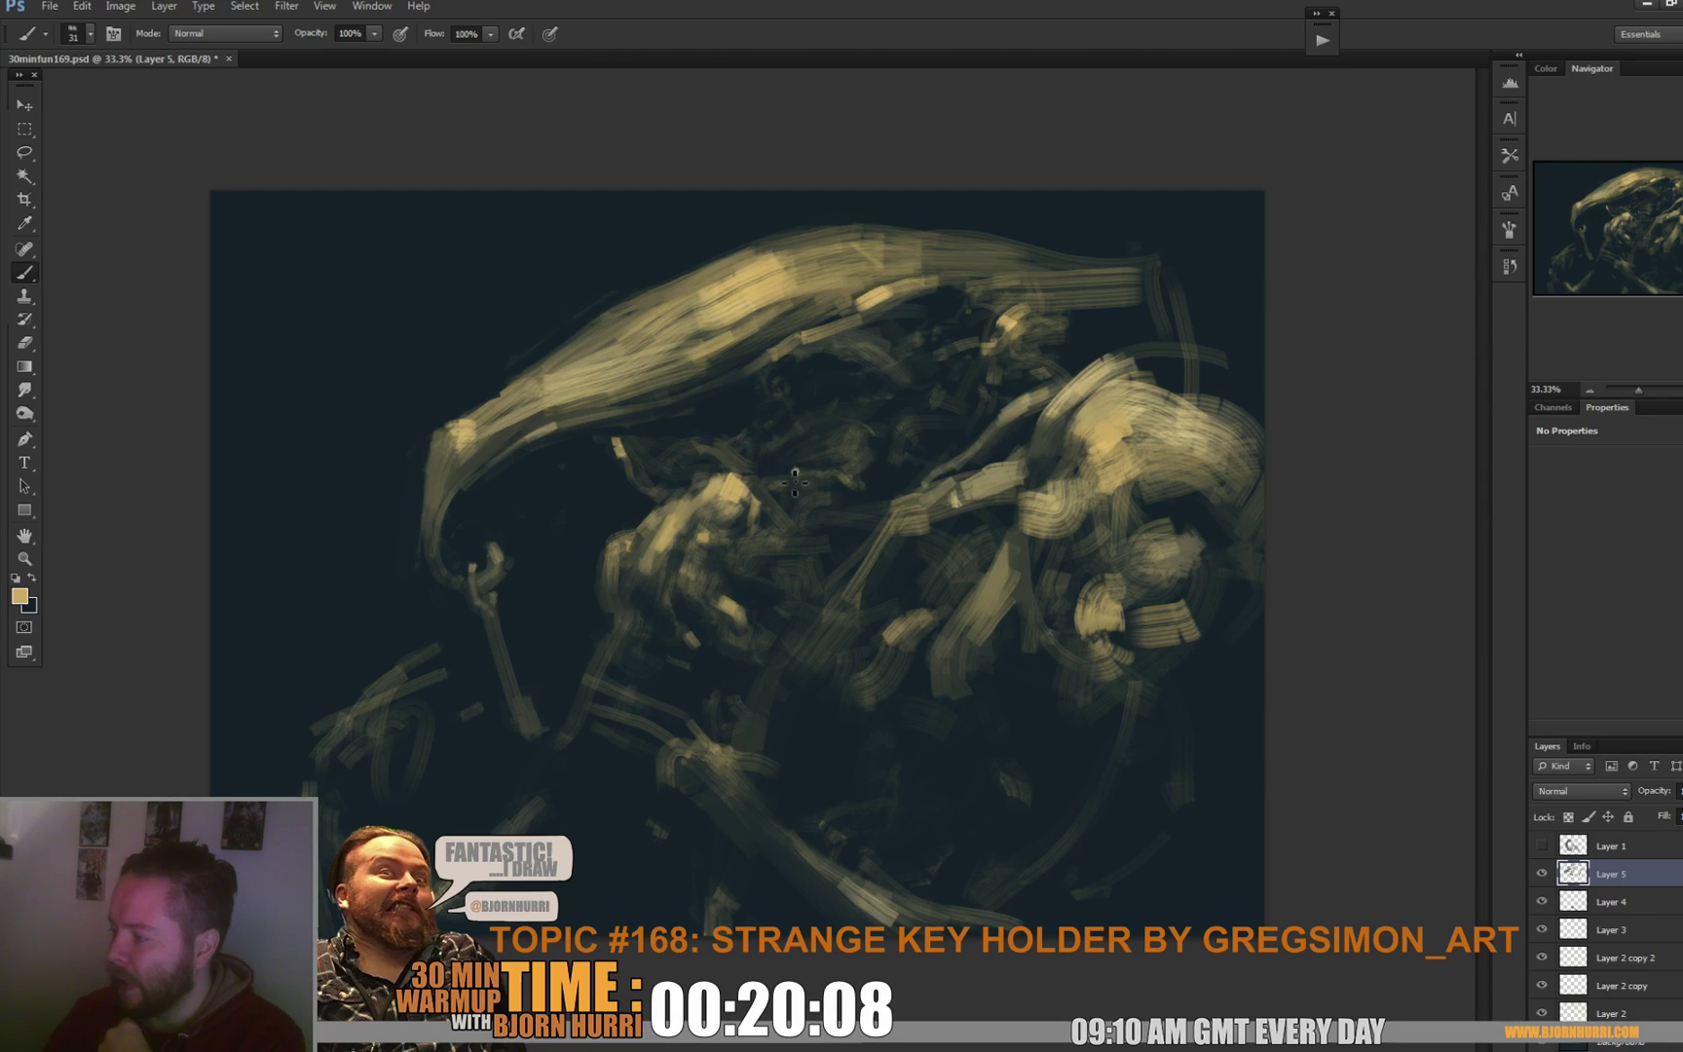
click(747, 464)
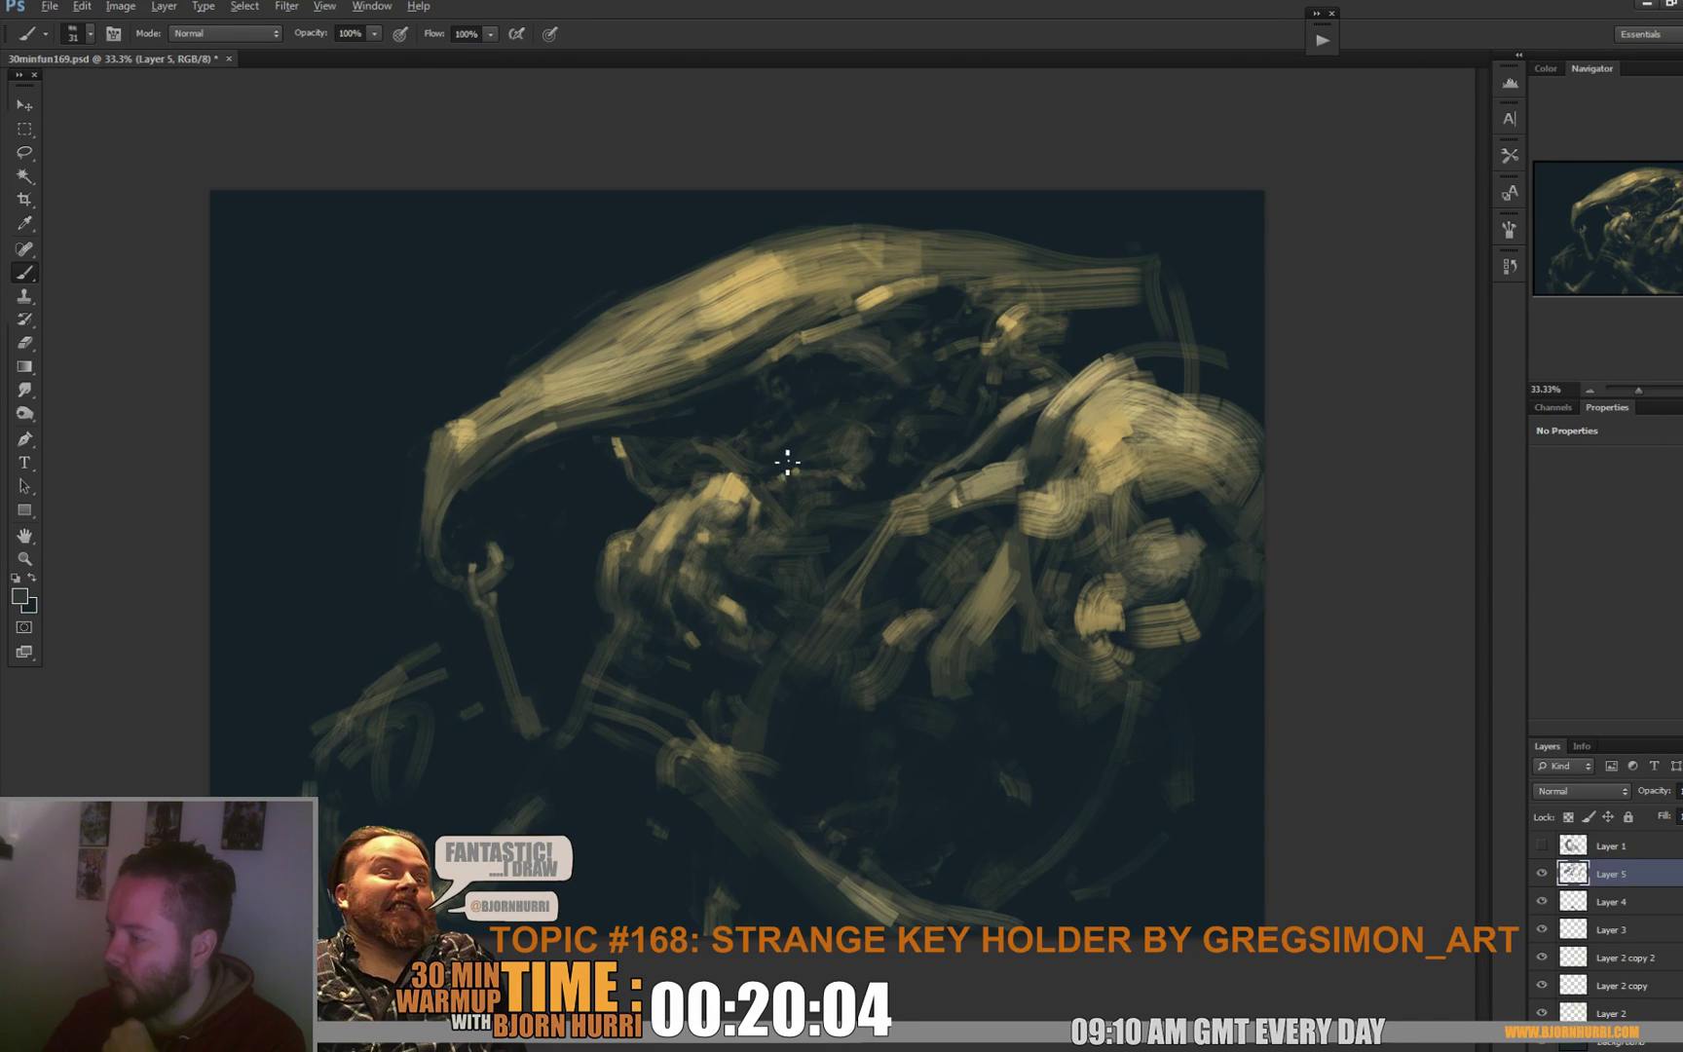
alt+click(794, 470)
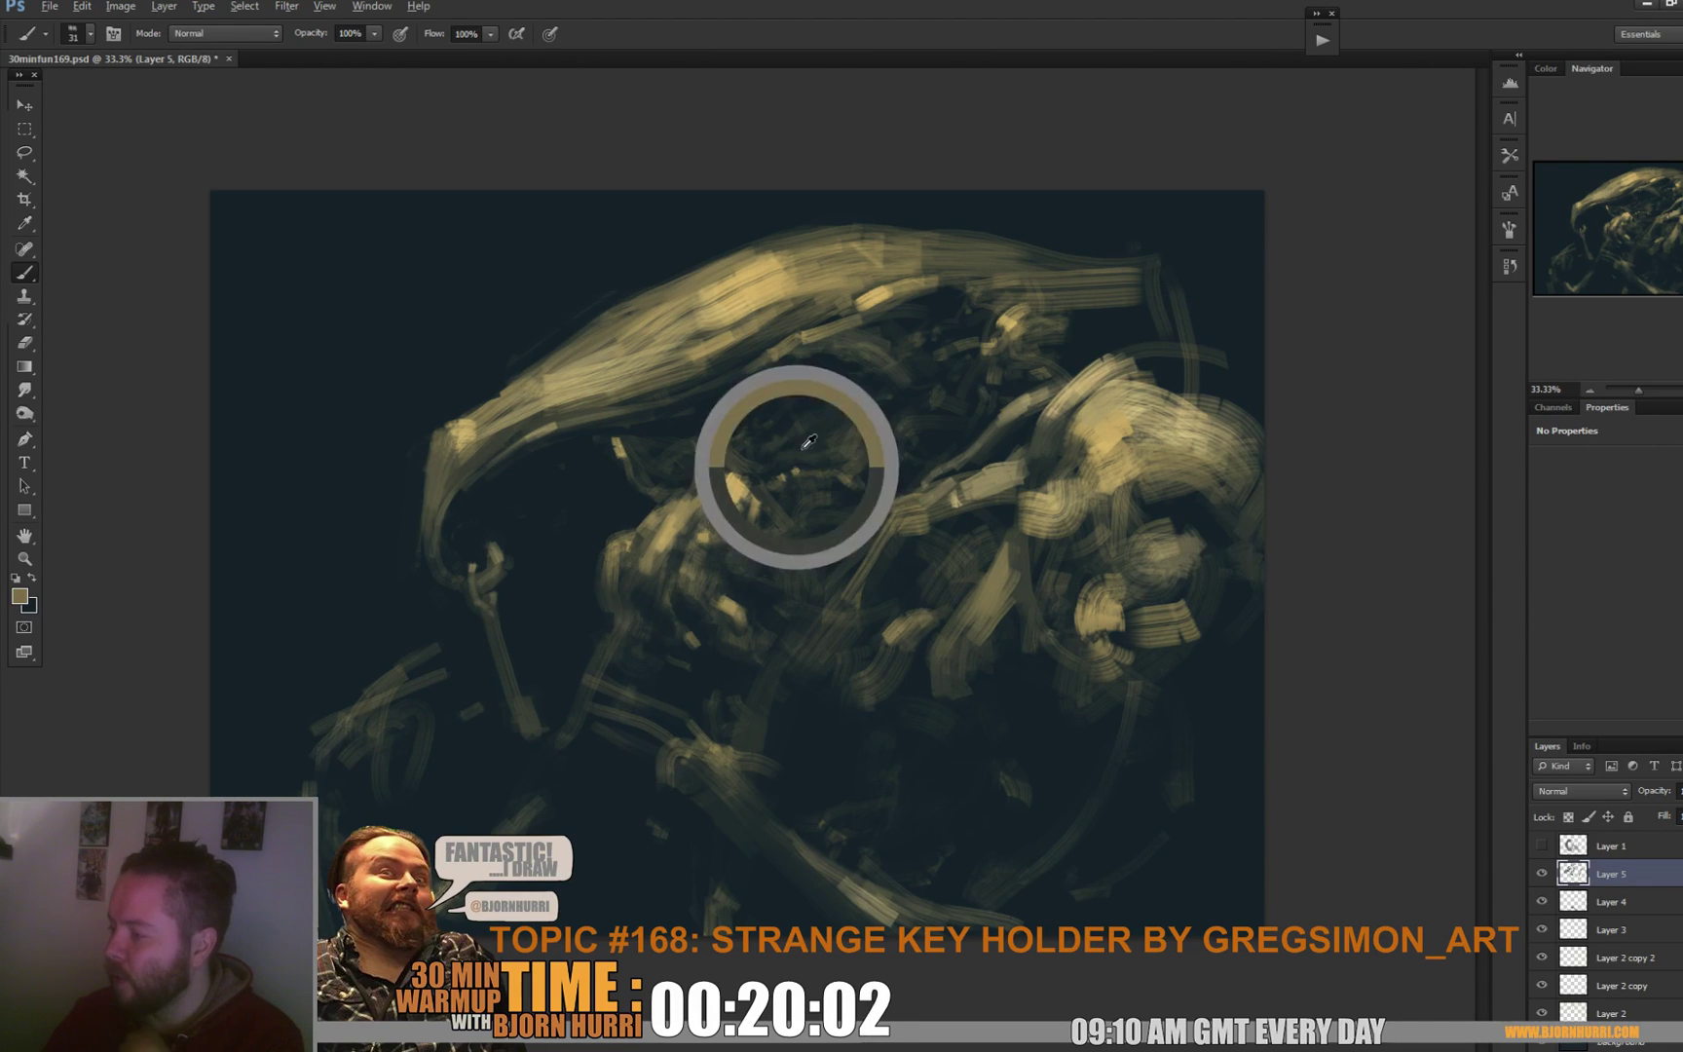
alt+click(848, 475)
alt+click(847, 451)
alt+click(837, 463)
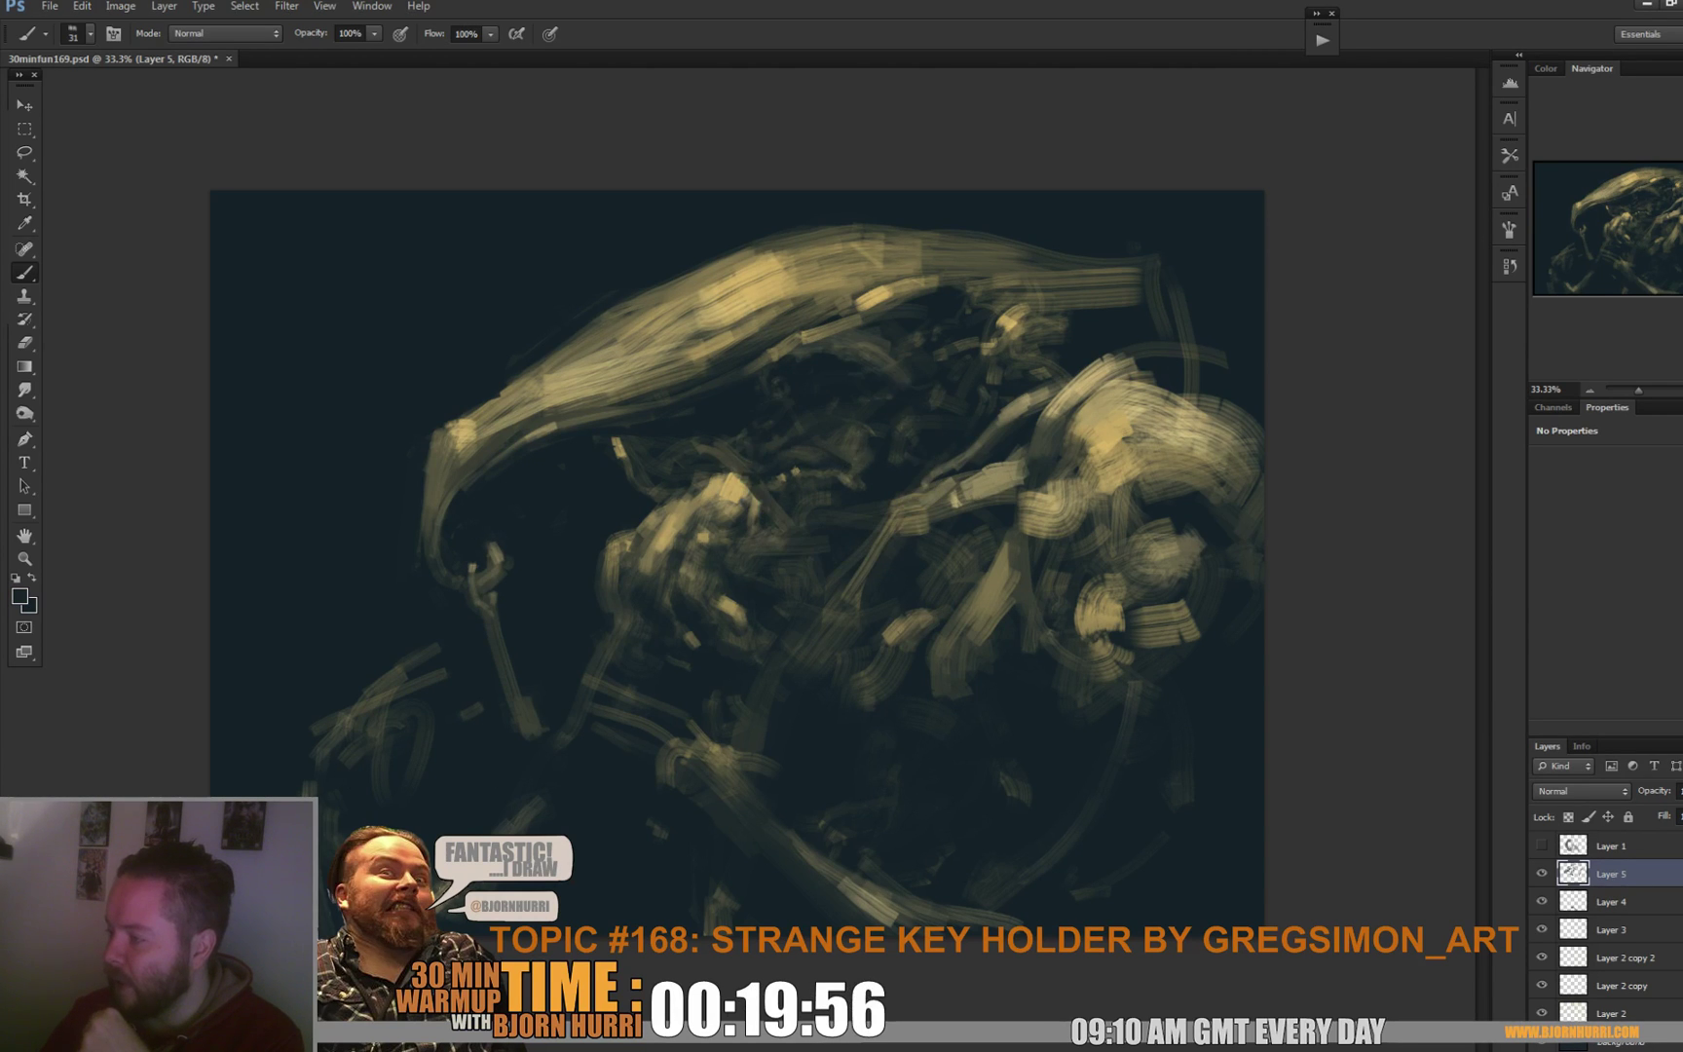
alt+click(881, 477)
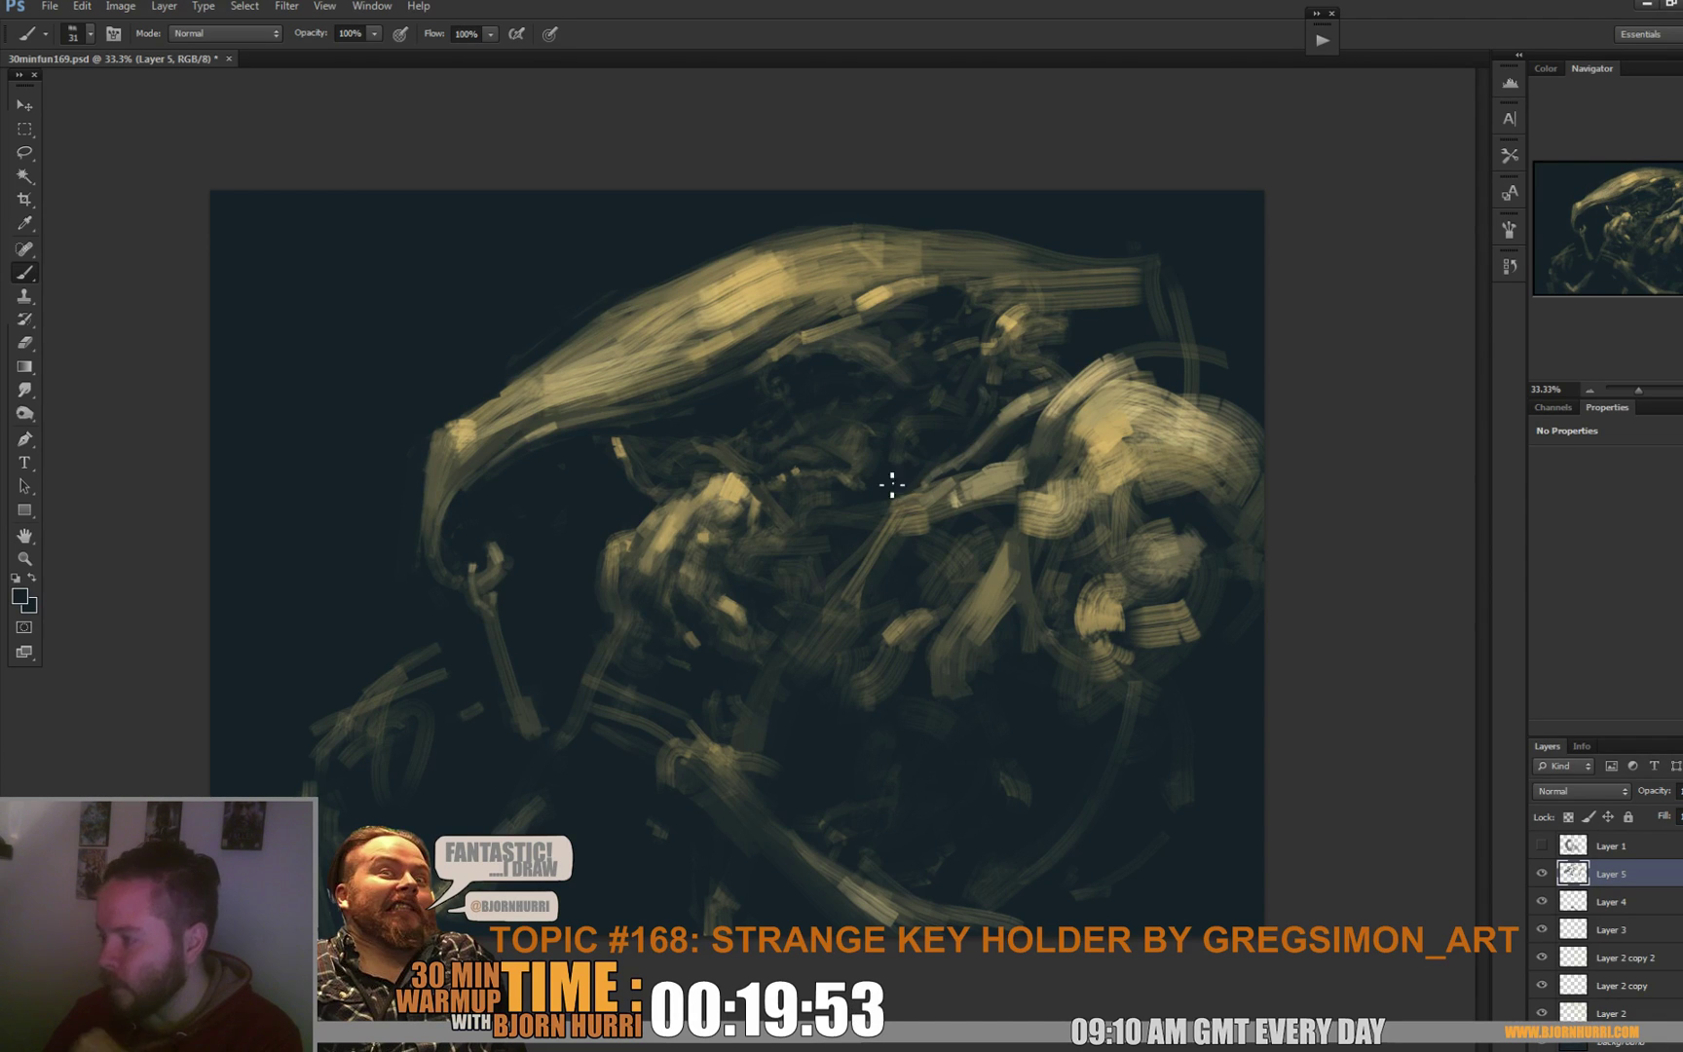
Add more tan and dark teal detail strokes in the head area, then set the brush to 65 px.
alt+click(857, 487)
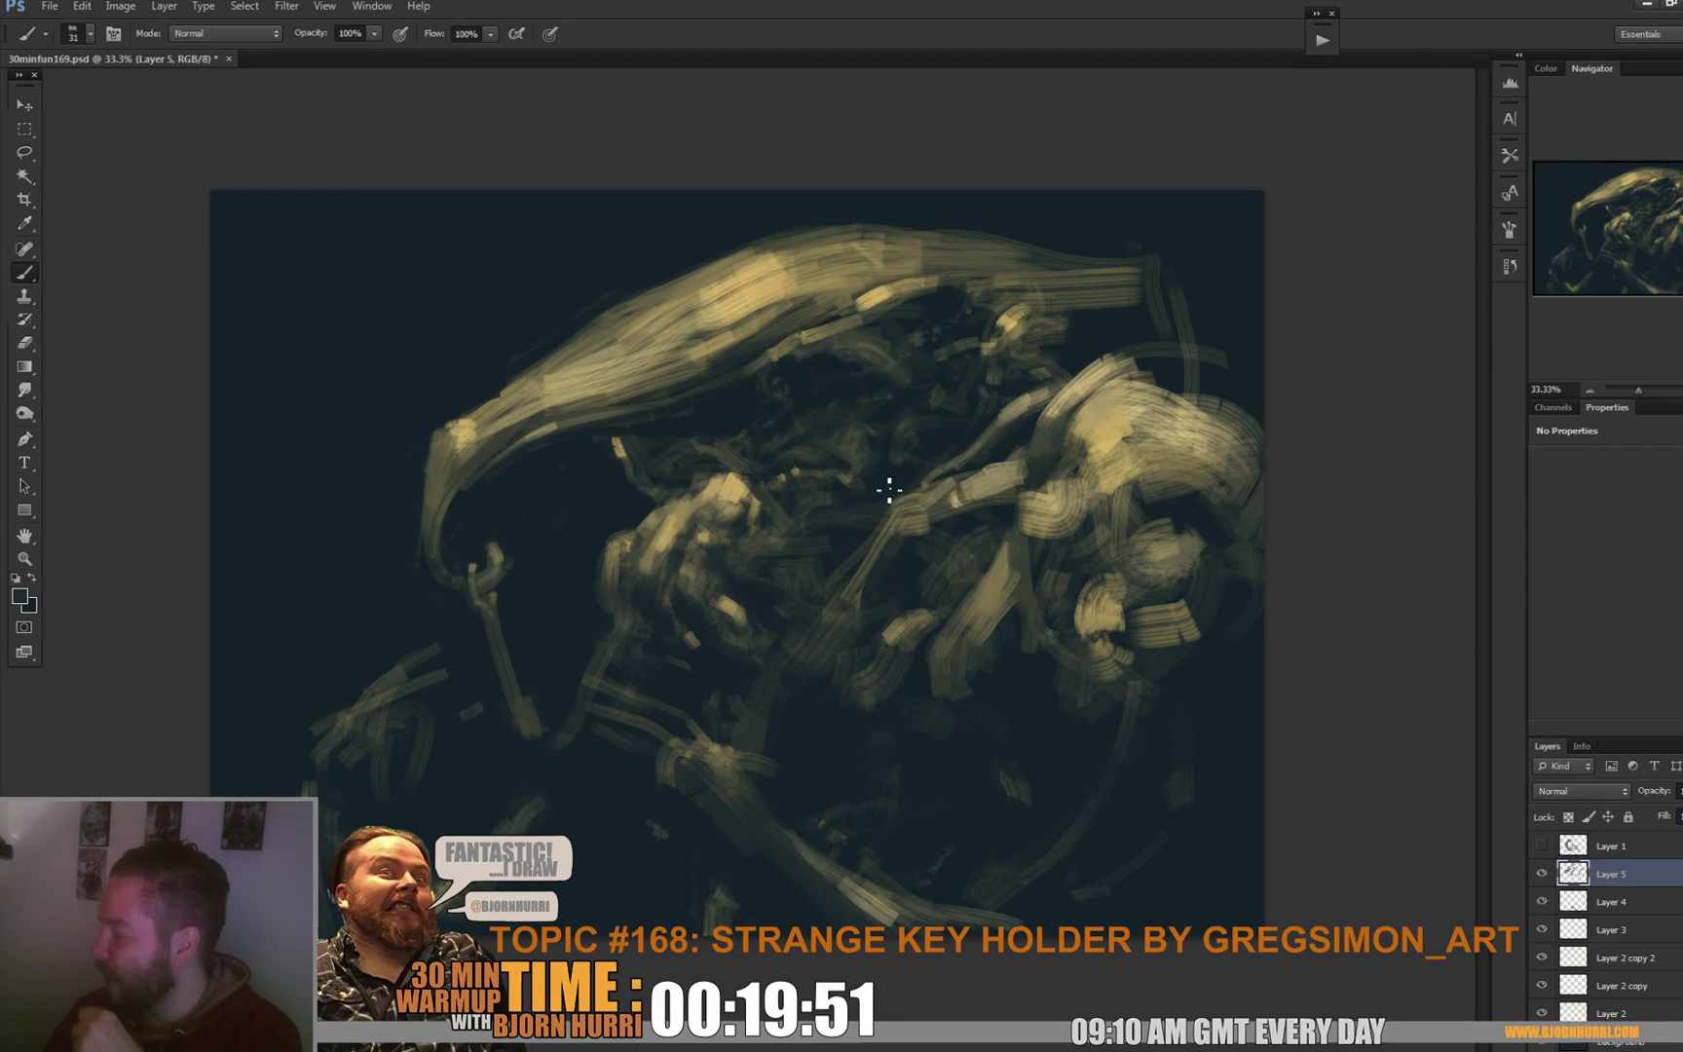
alt+click(838, 487)
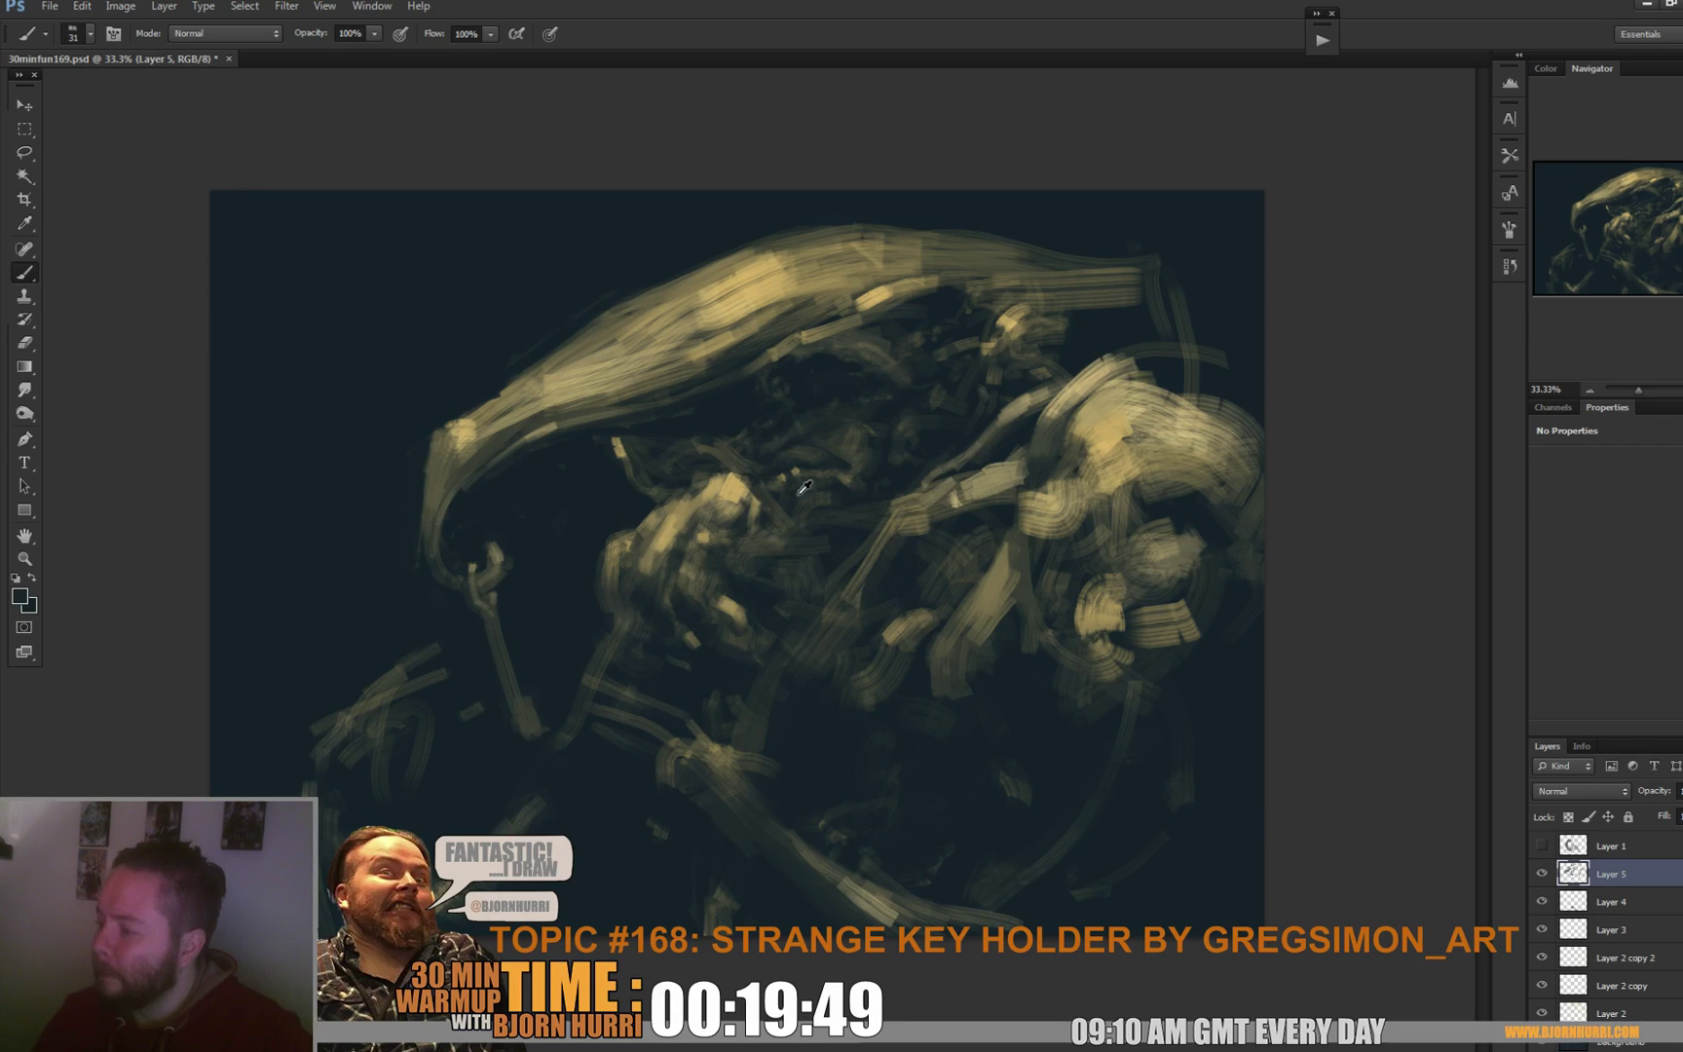
alt+click(843, 496)
alt+click(800, 476)
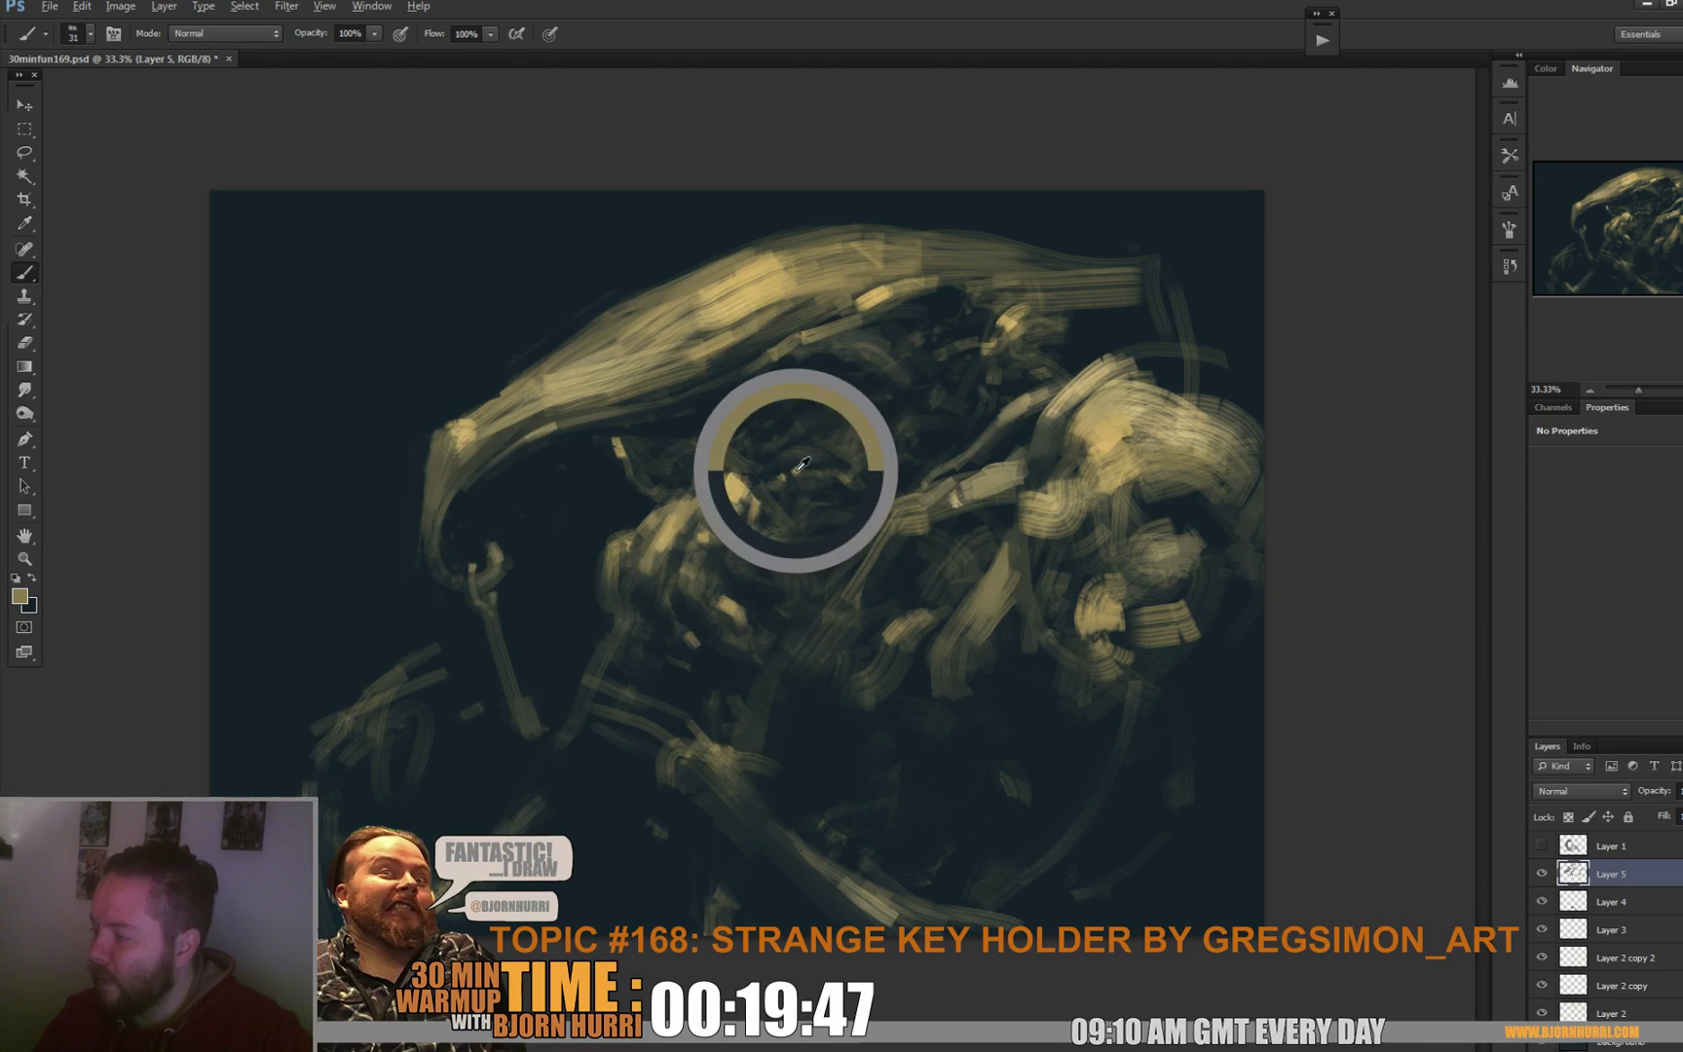
alt+click(818, 514)
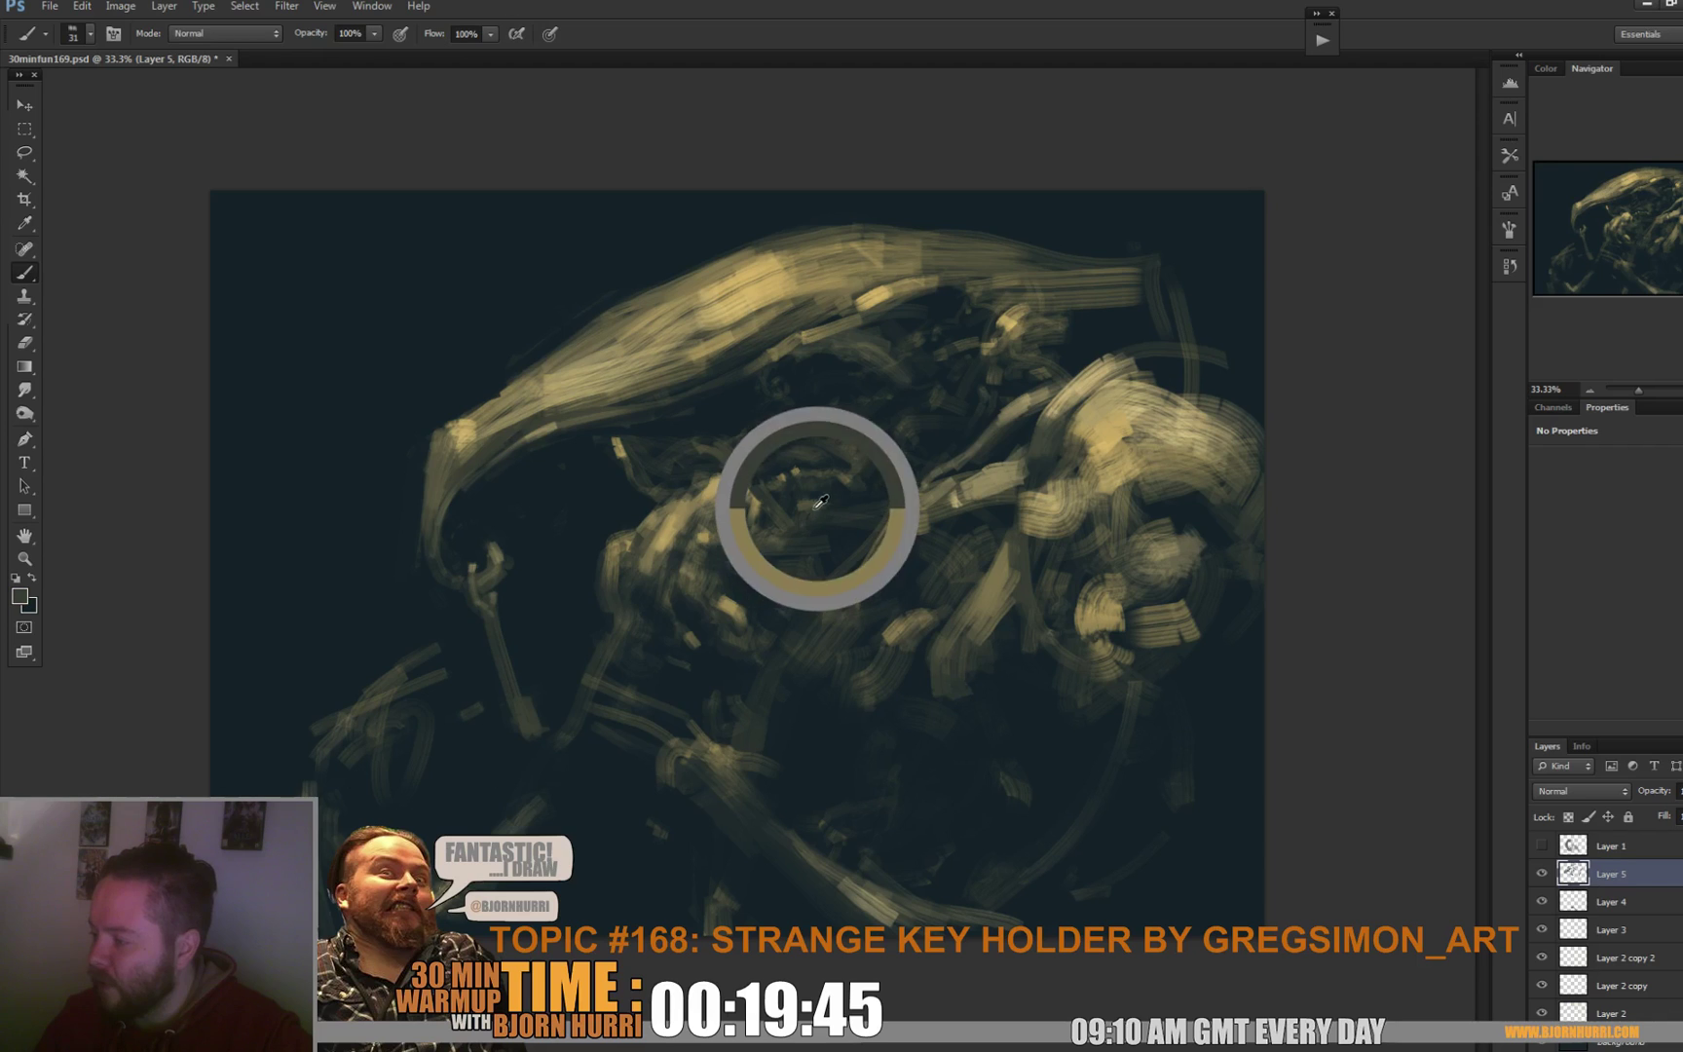
alt+click(784, 507)
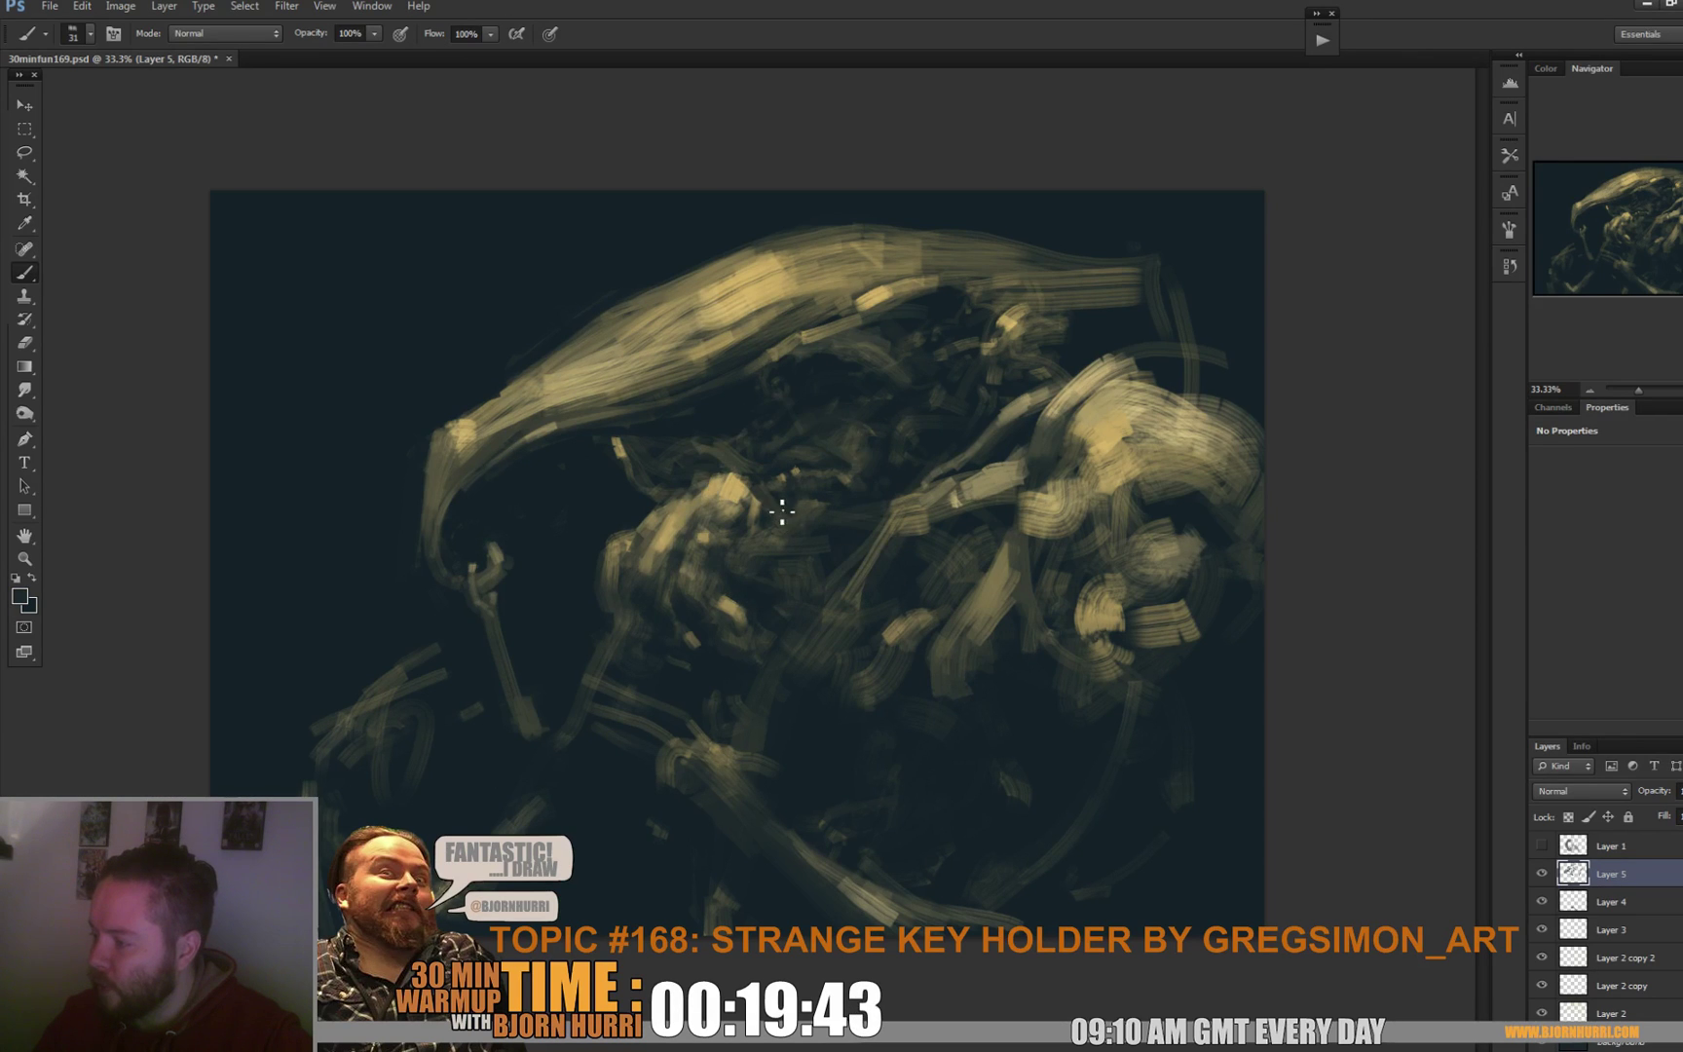
alt+click(862, 498)
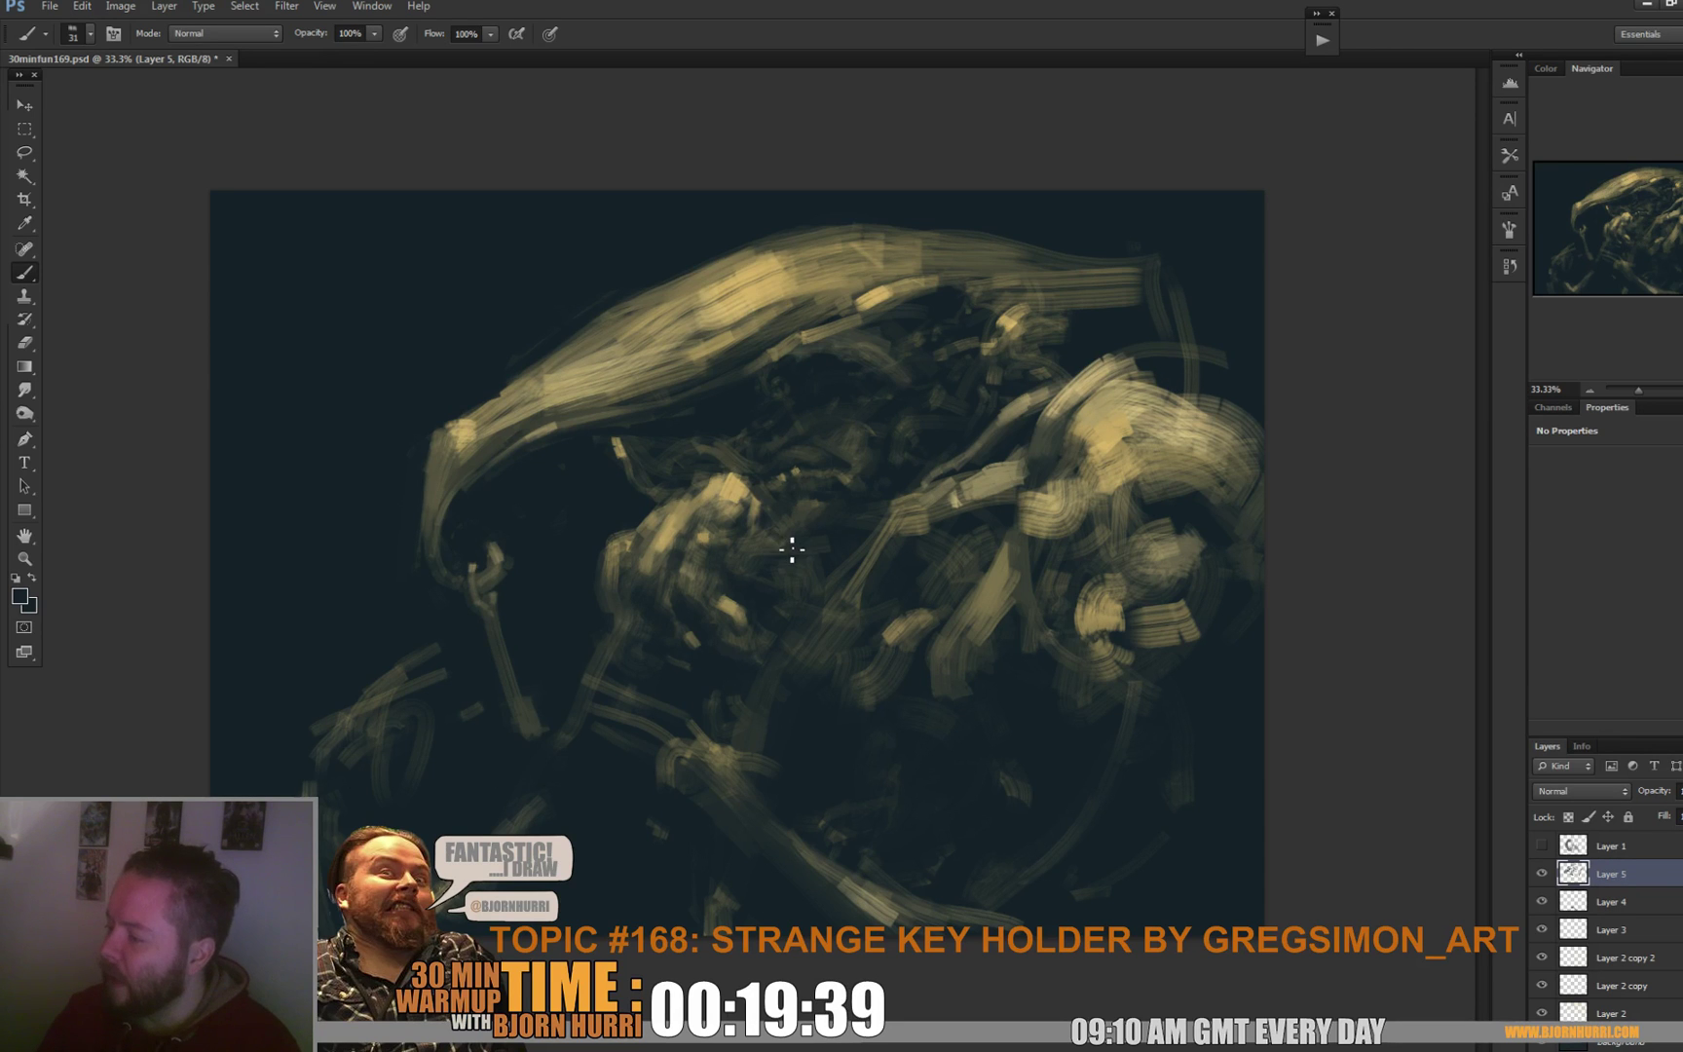
alt+click(846, 535)
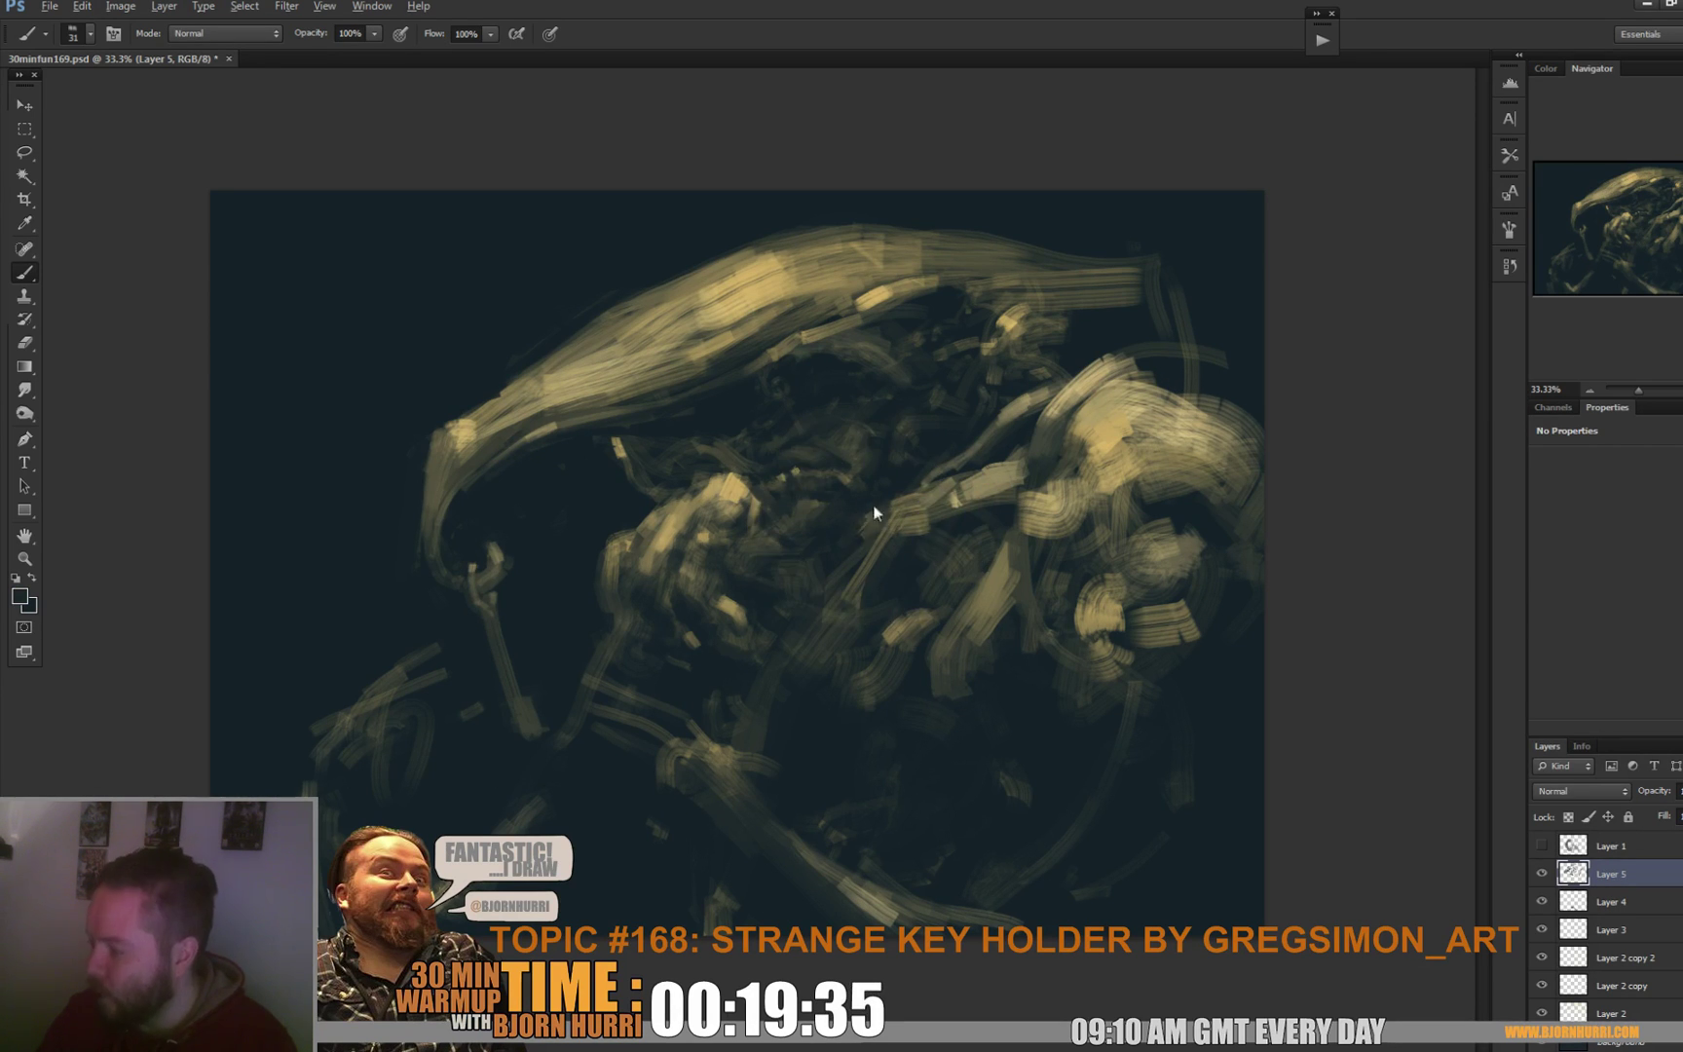
alt+click(908, 472)
right_click(979, 450)
text(65)
key(Return)
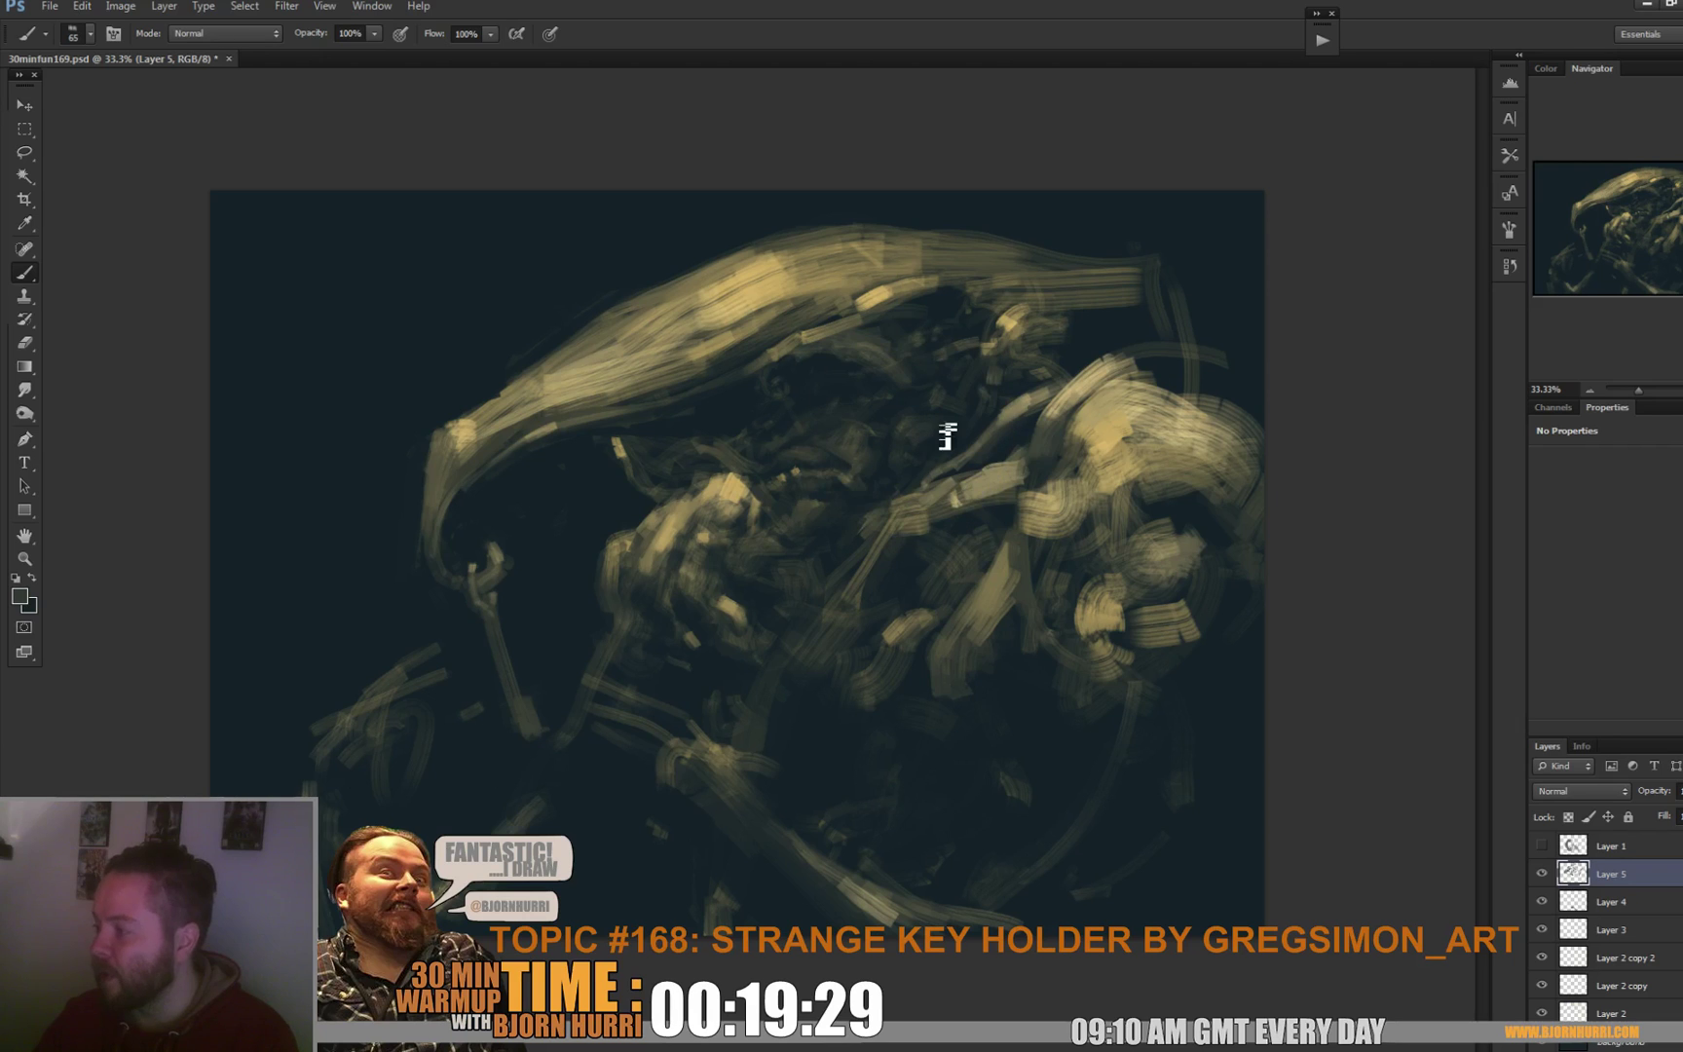
Set the brush to 27 px and sample tan, dark and lighter colours from the painting.
right_click(1001, 353)
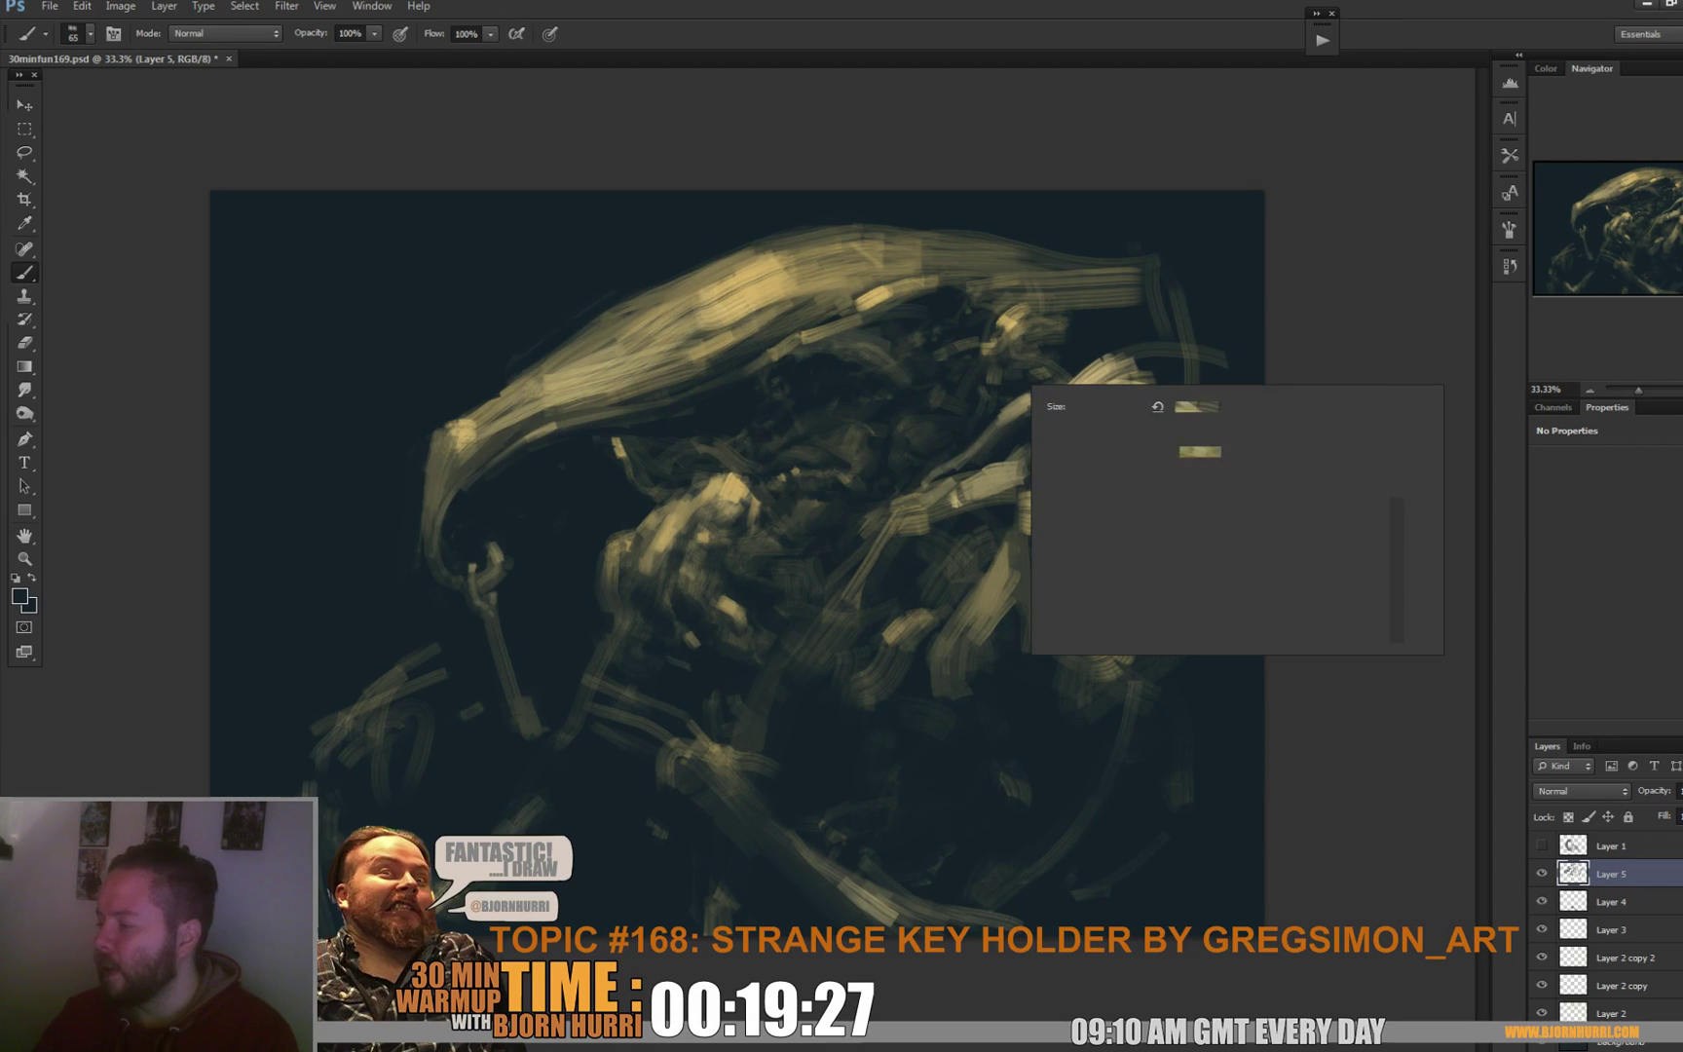
text(27)
key(Return)
alt+click(996, 412)
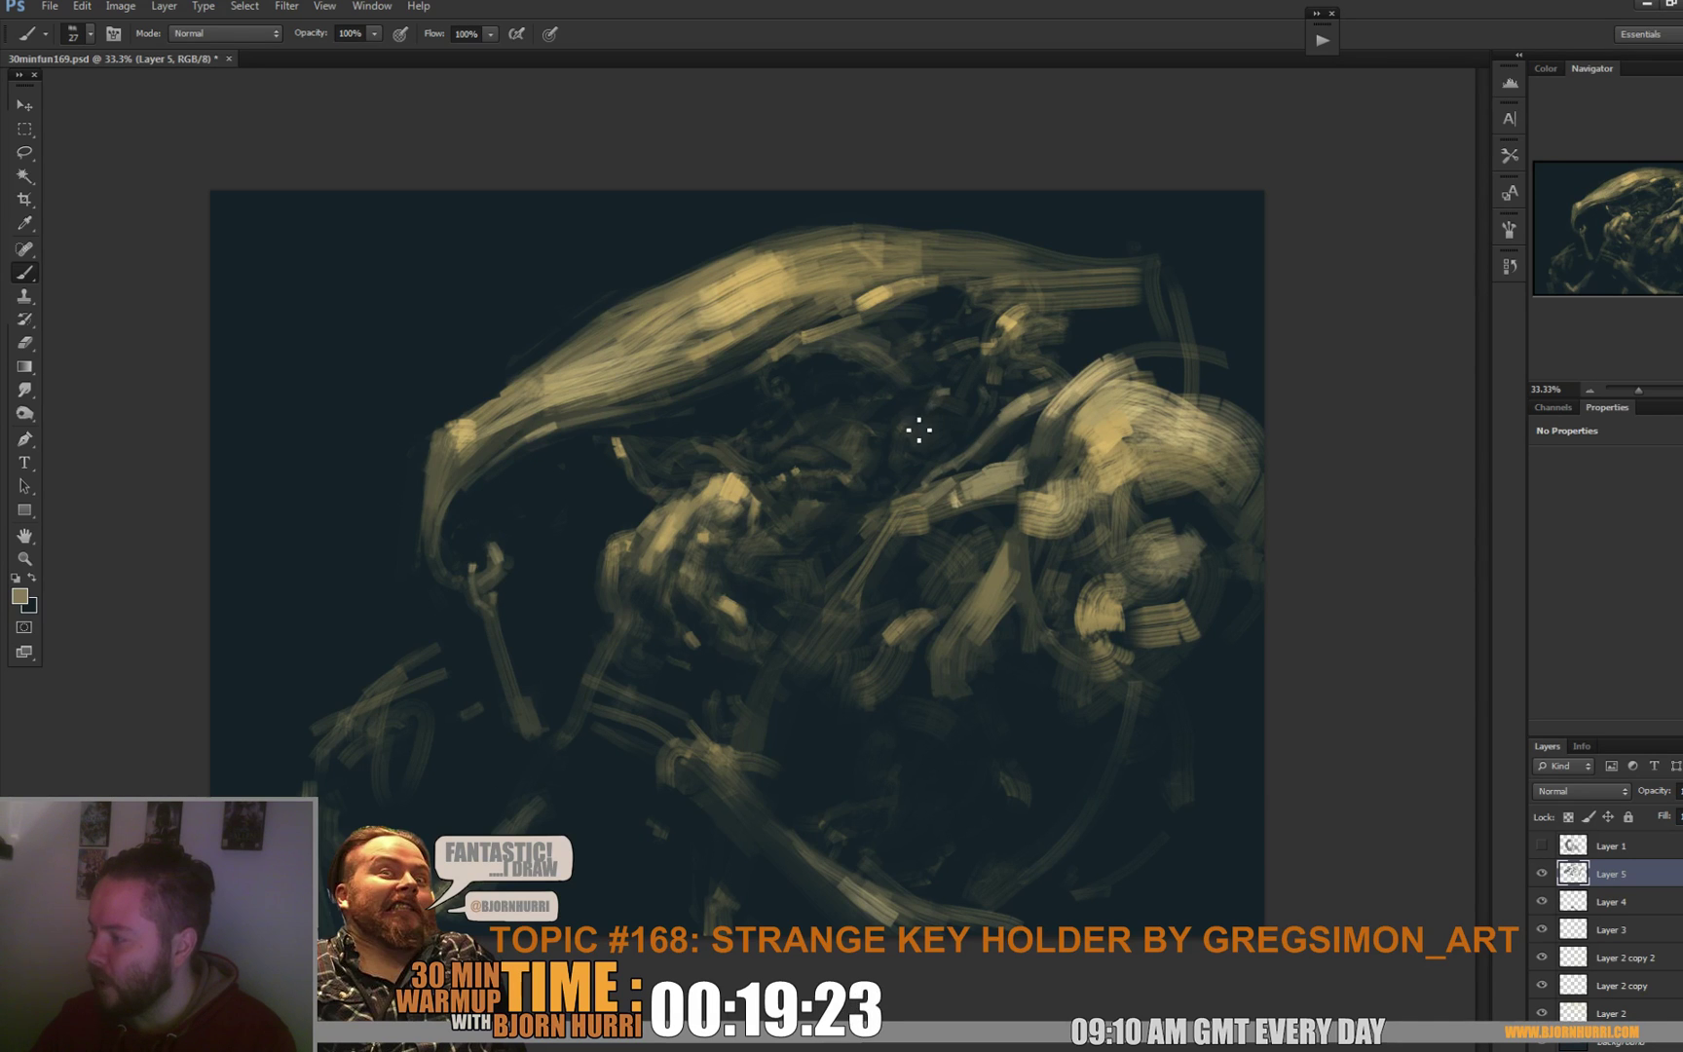
alt+click(994, 366)
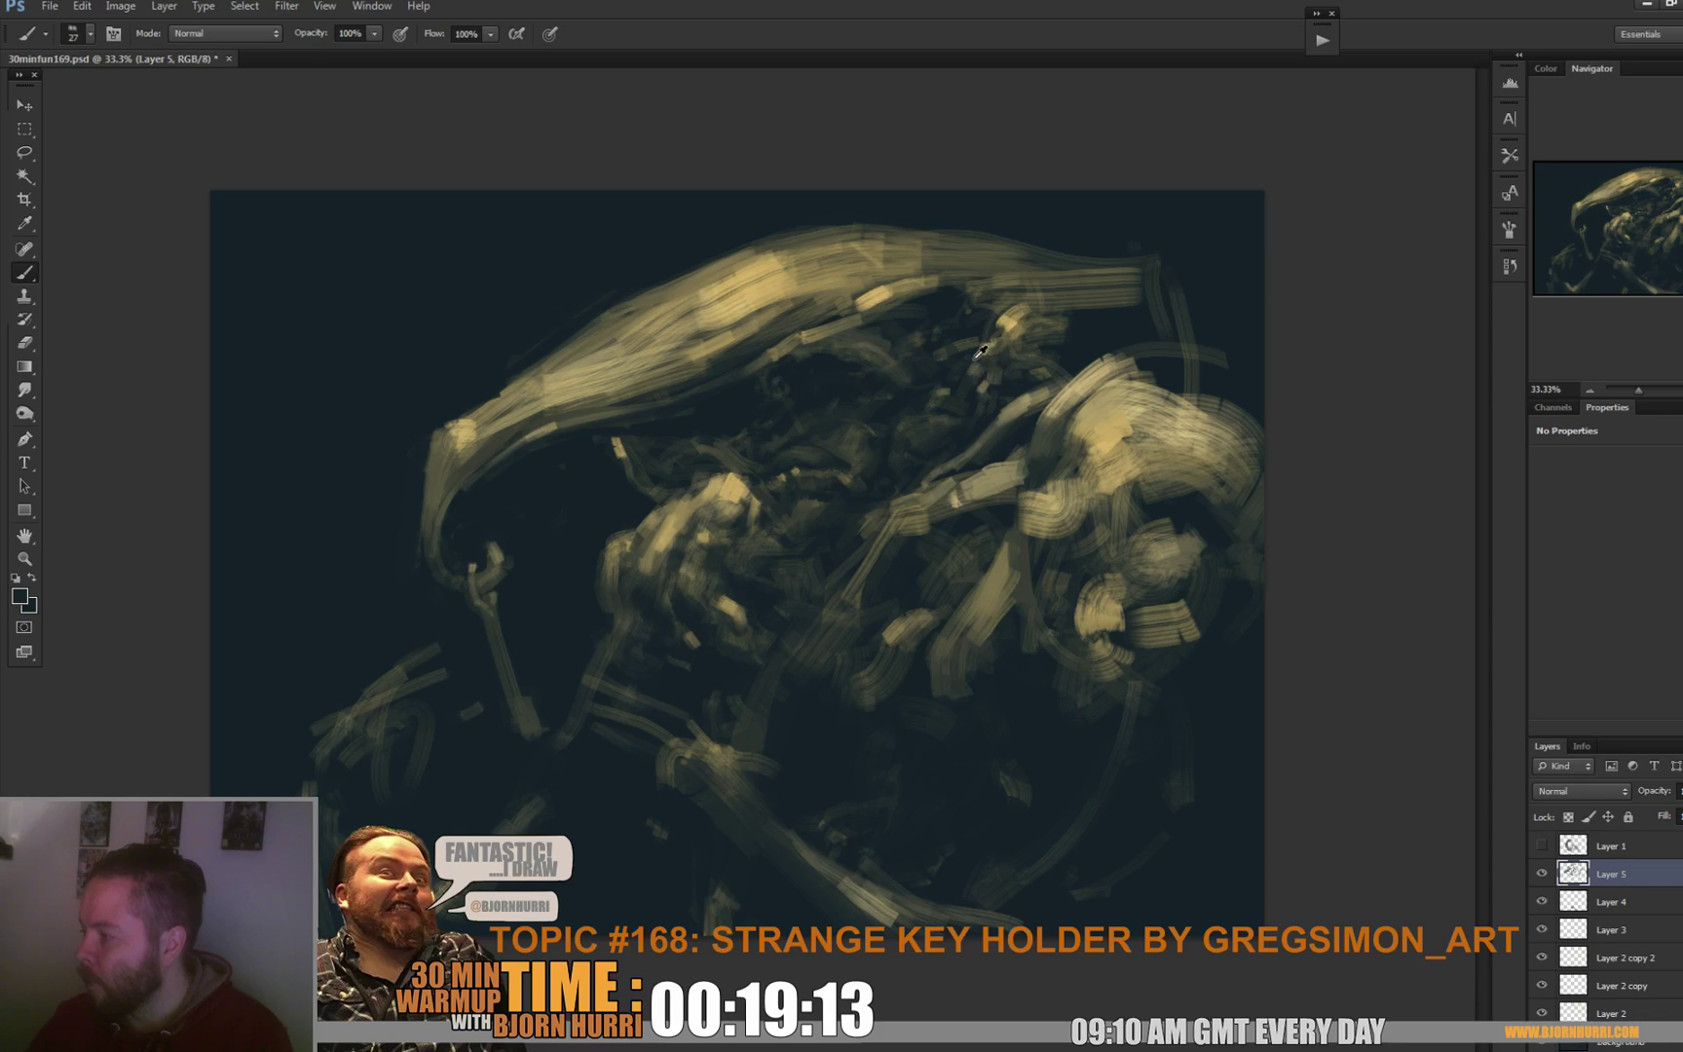
alt+click(974, 368)
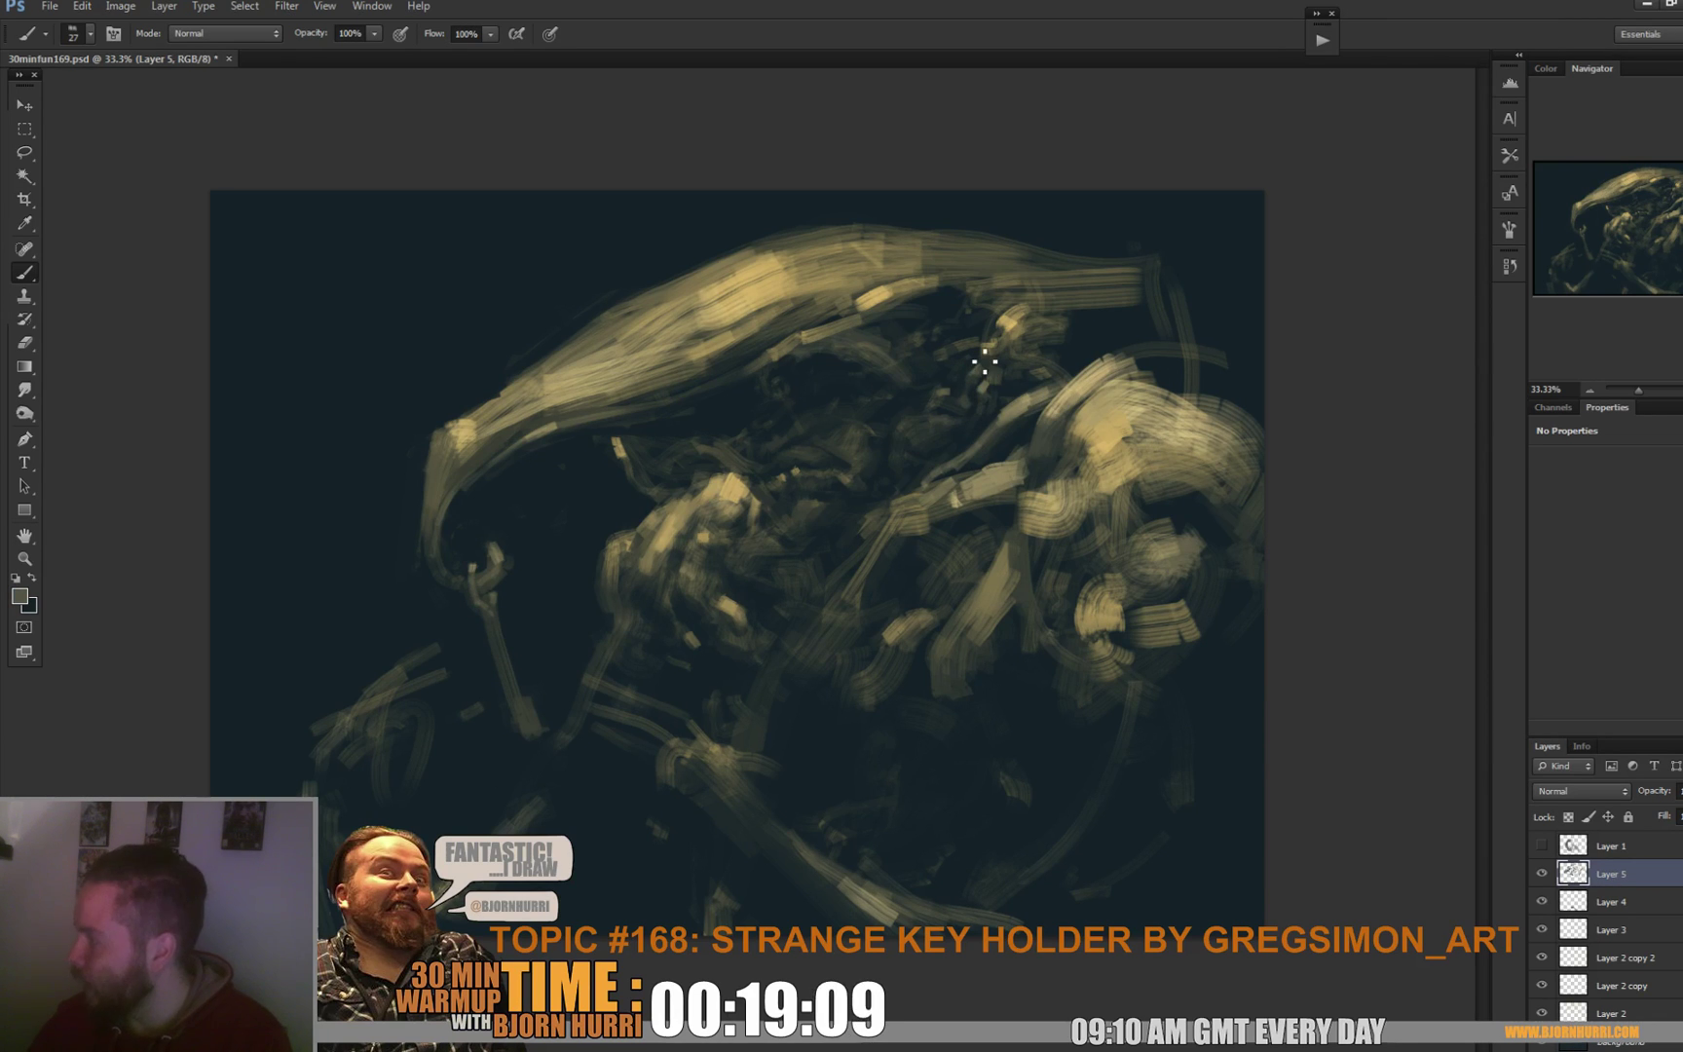
Switch to a 90 px brush, paint a faint diagonal stroke on the head, and resample tan.
right_click(1096, 323)
click(1190, 377)
alt+click(1102, 289)
mouse_move(1125, 304)
mouse_down()
mouse_move(1074, 341)
mouse_move(1154, 339)
mouse_up()
alt+click(1073, 356)
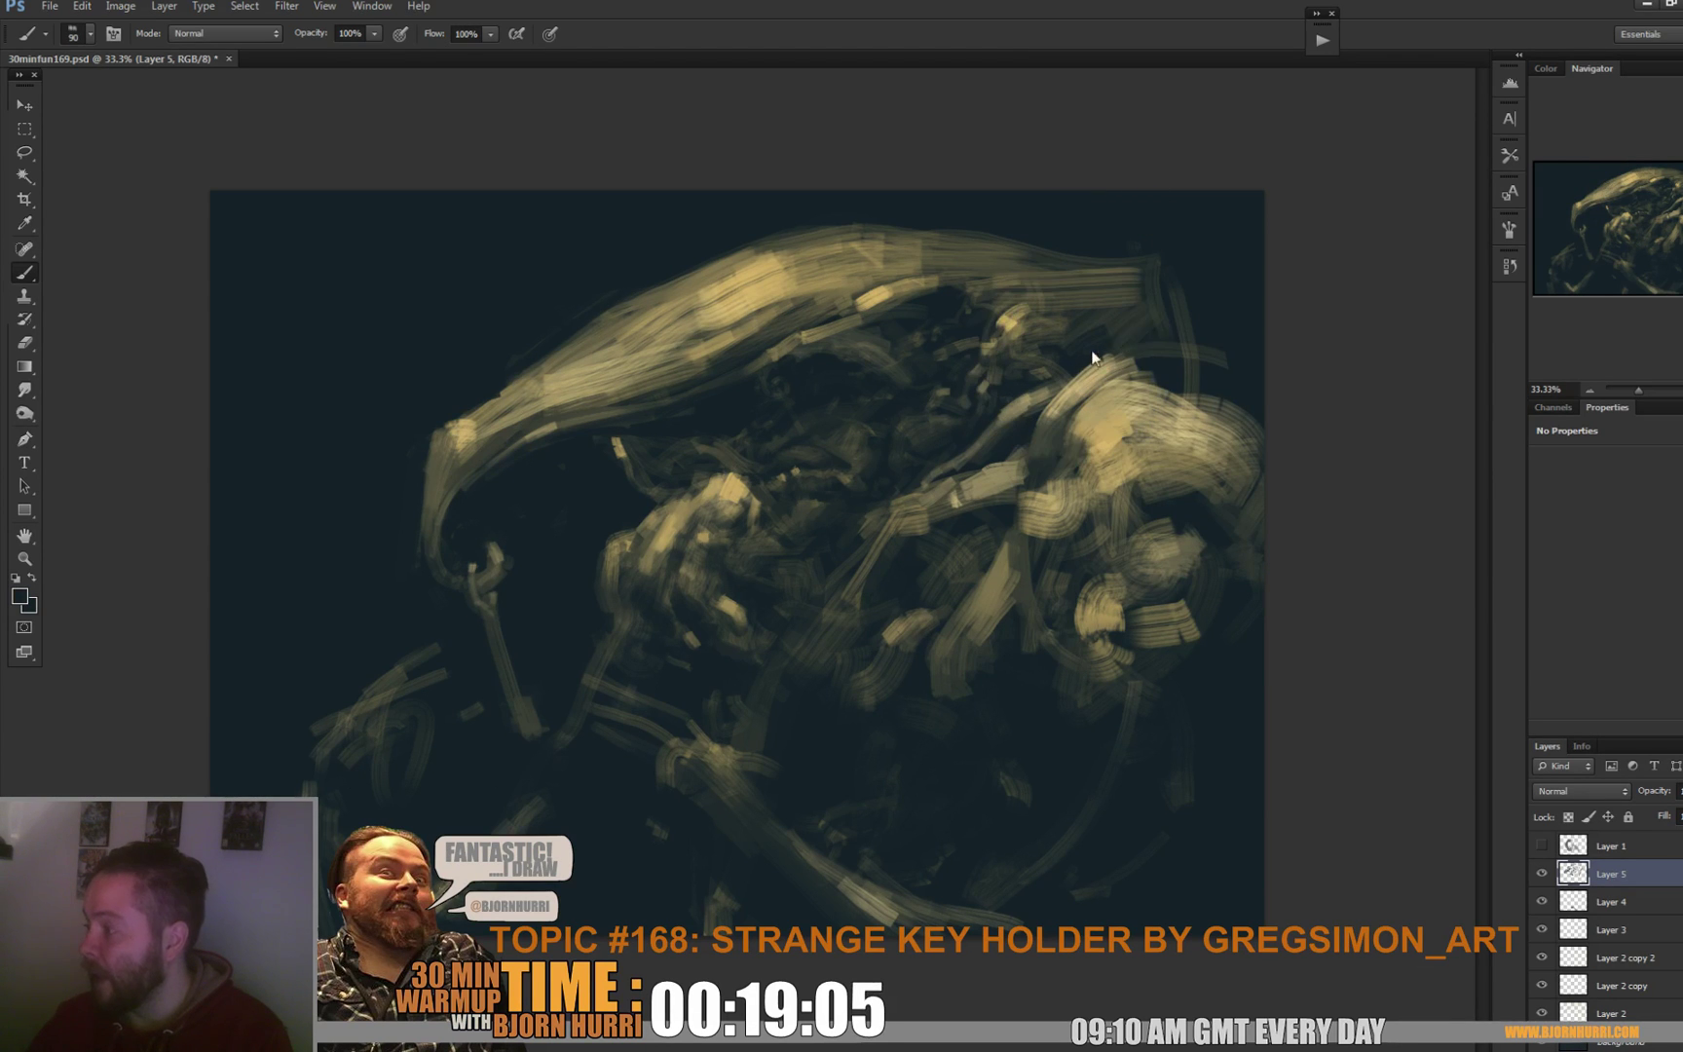
alt+click(1149, 307)
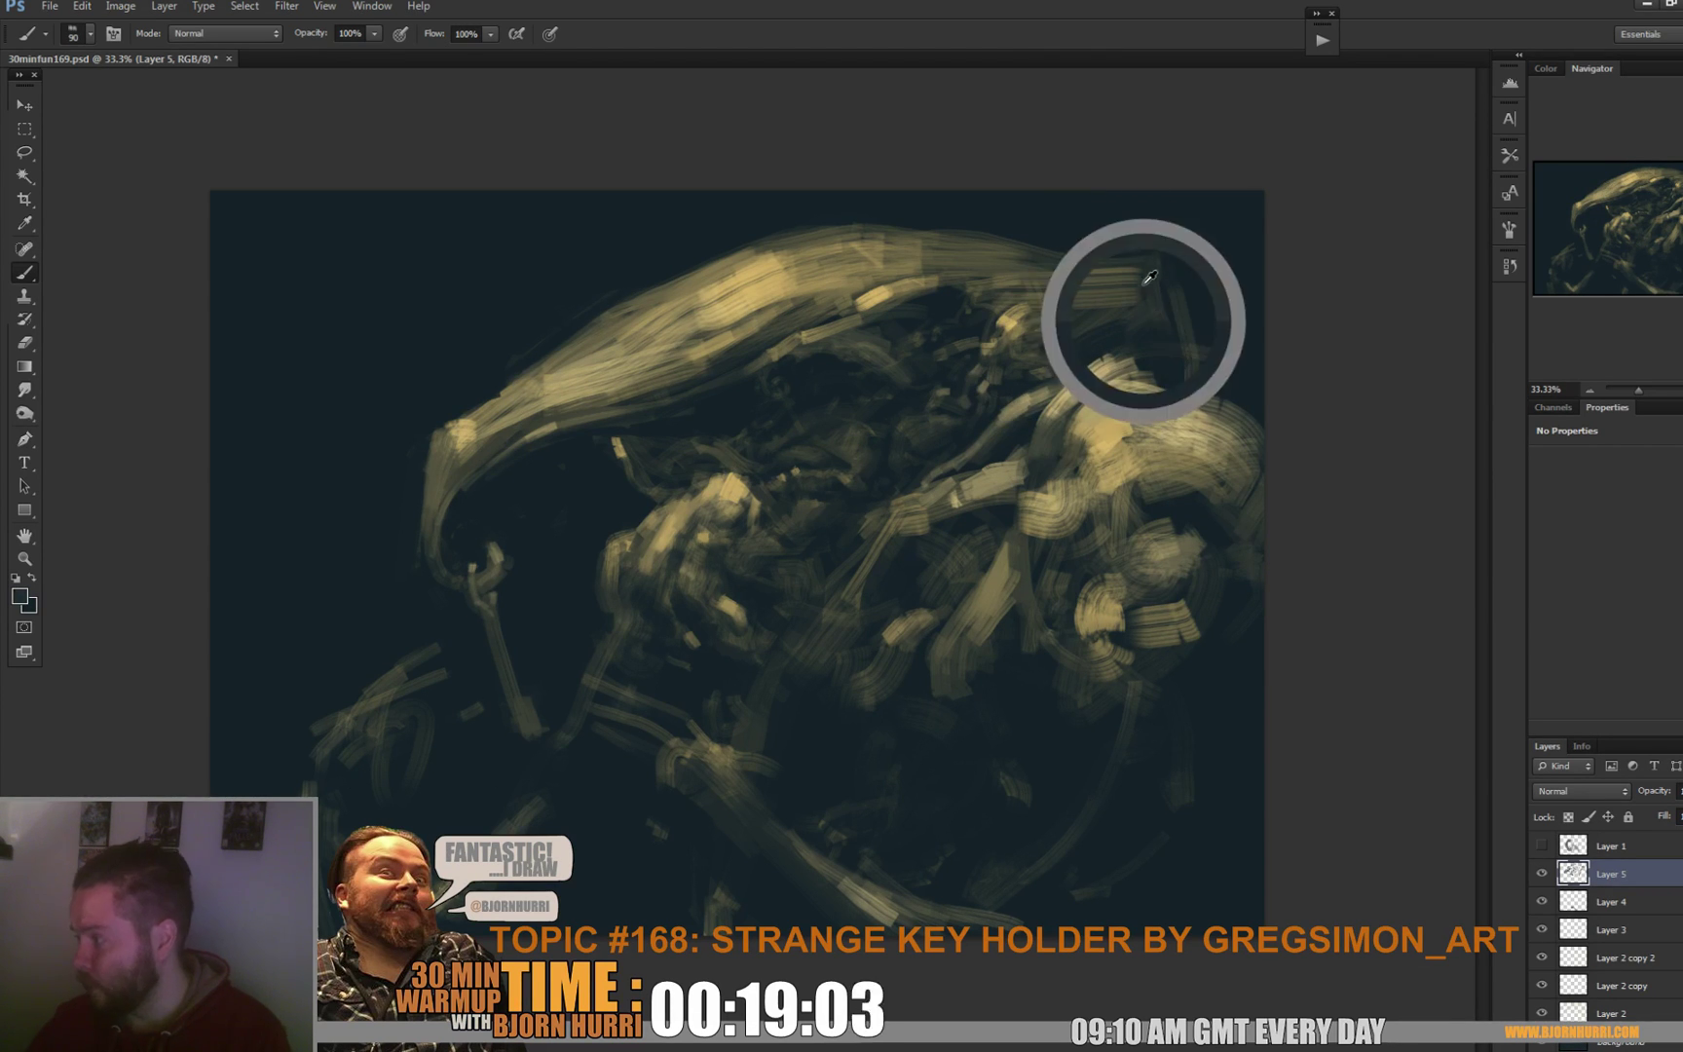
alt+click(1145, 331)
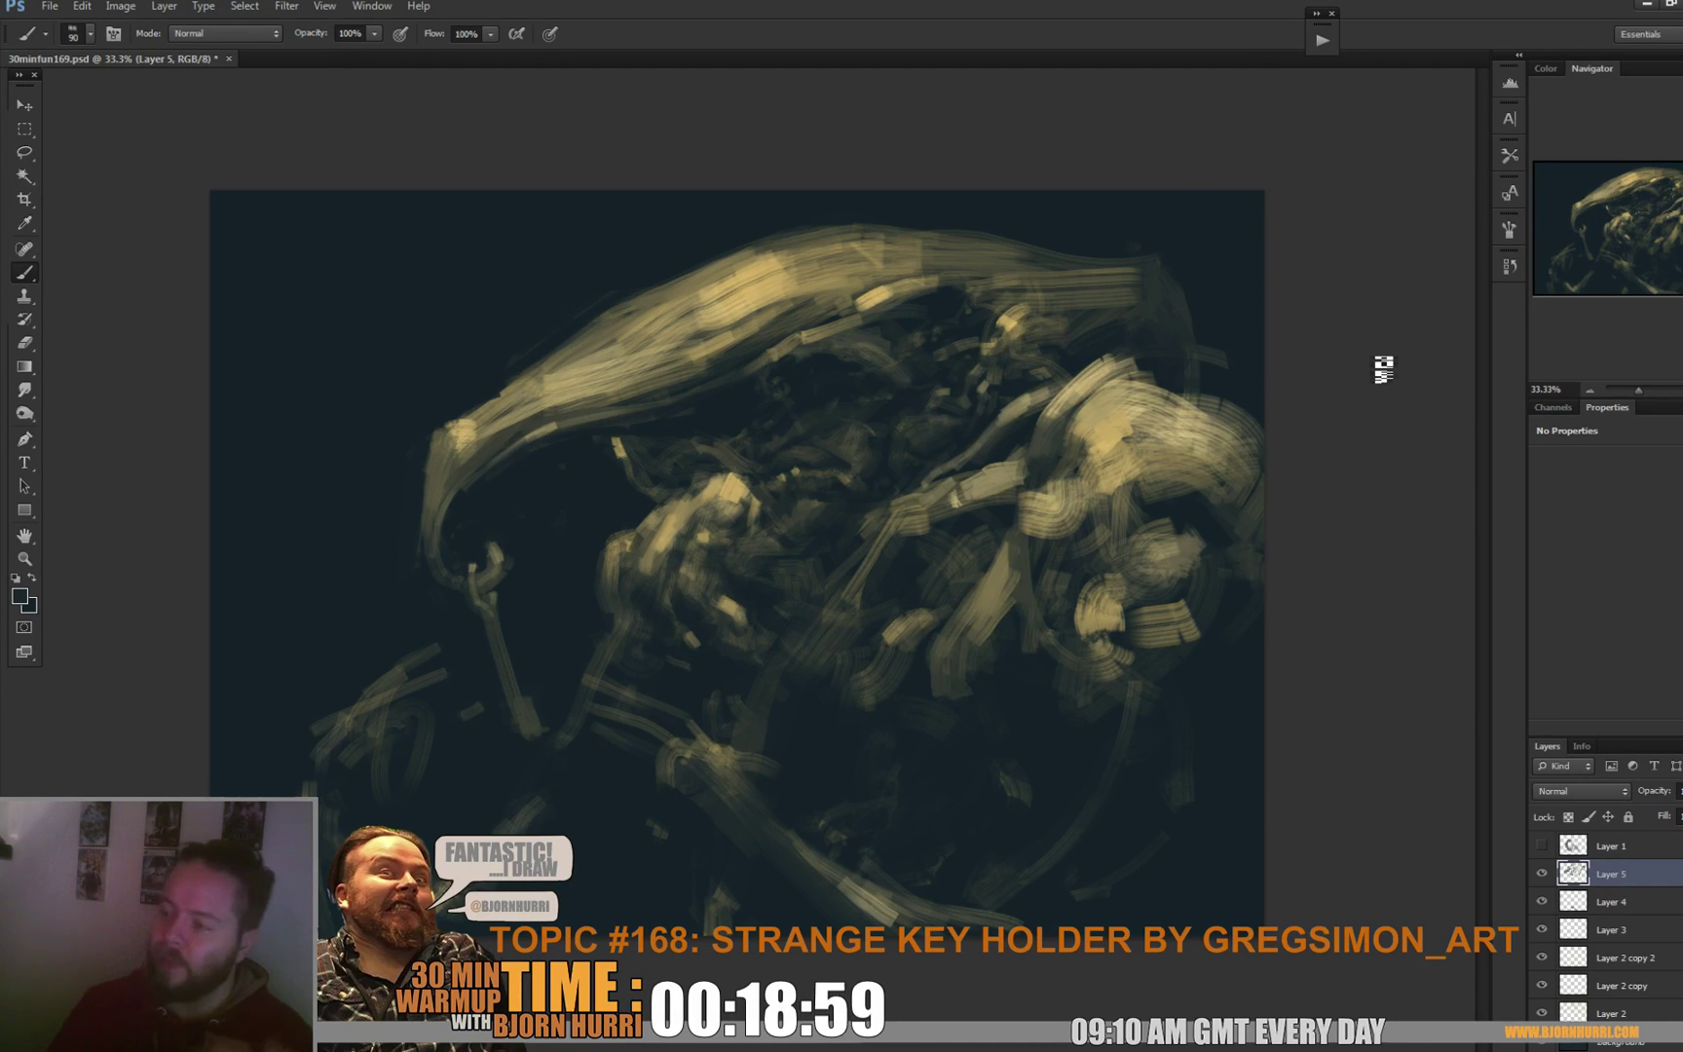
alt+click(459, 443)
alt+click(473, 427)
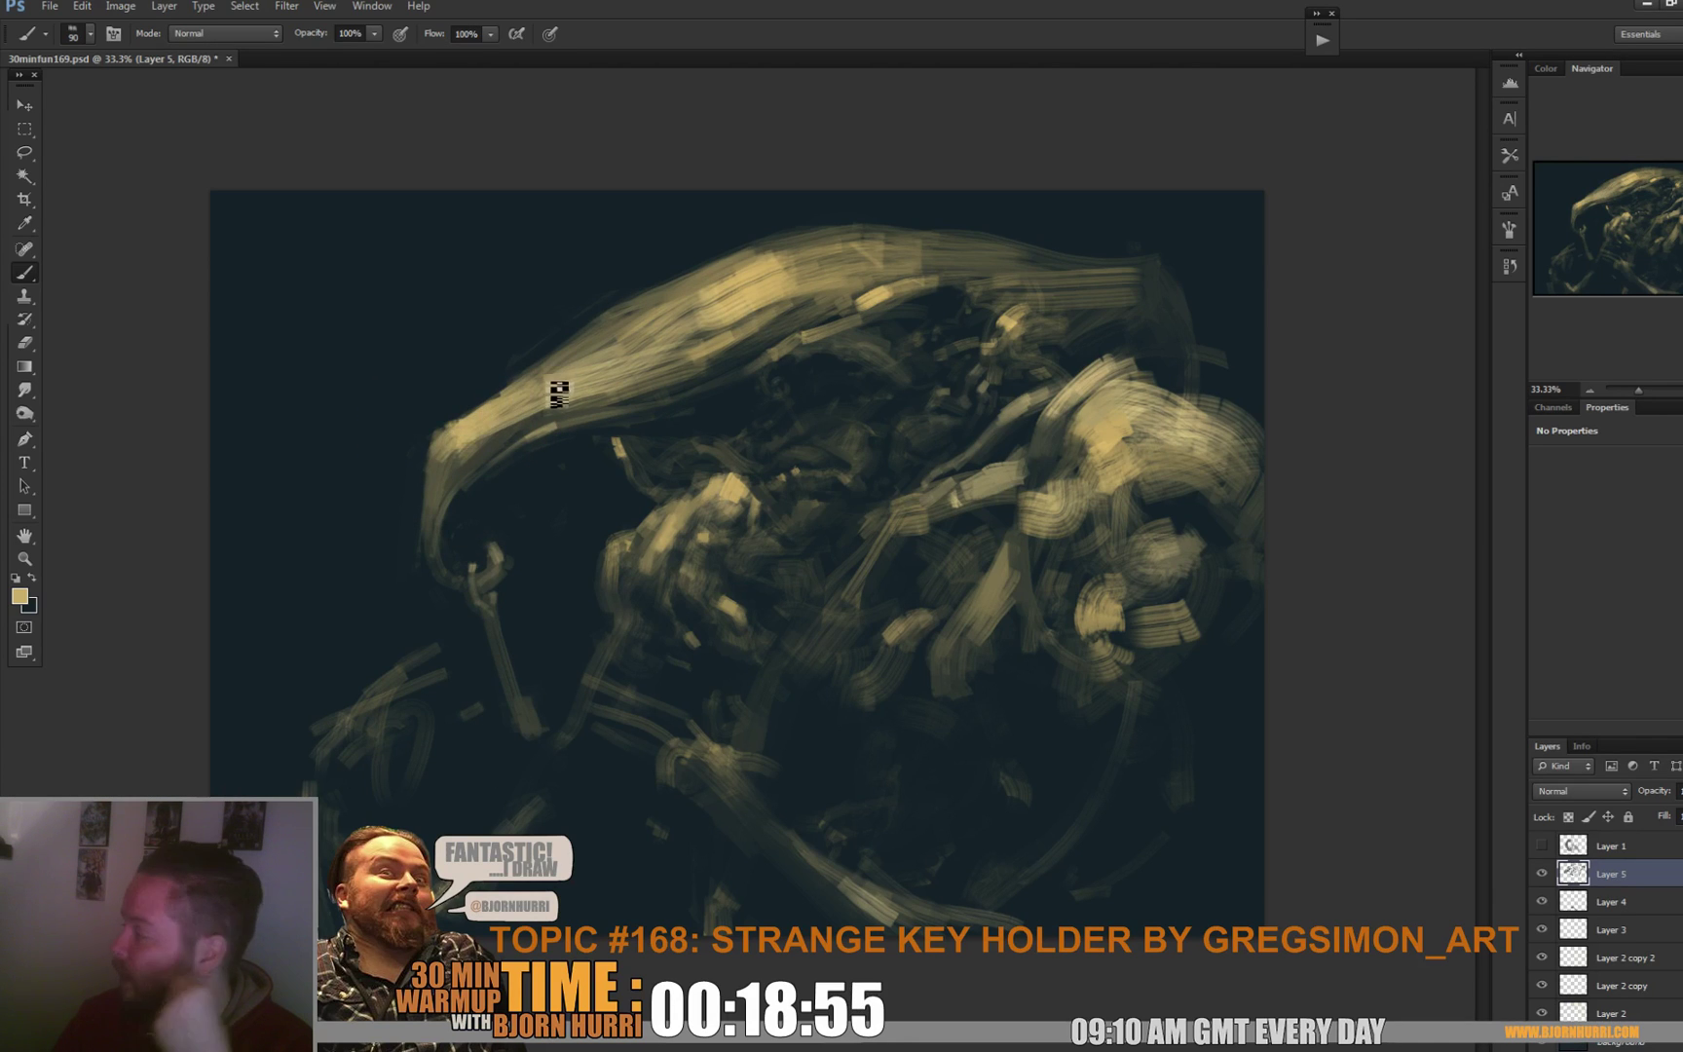
With a 28 px brush, paint a short tan stroke on the hook, alternating tan and dark navy.
right_click(515, 555)
text(28)
key(Return)
drag(477, 537, 494, 555)
alt+click(488, 563)
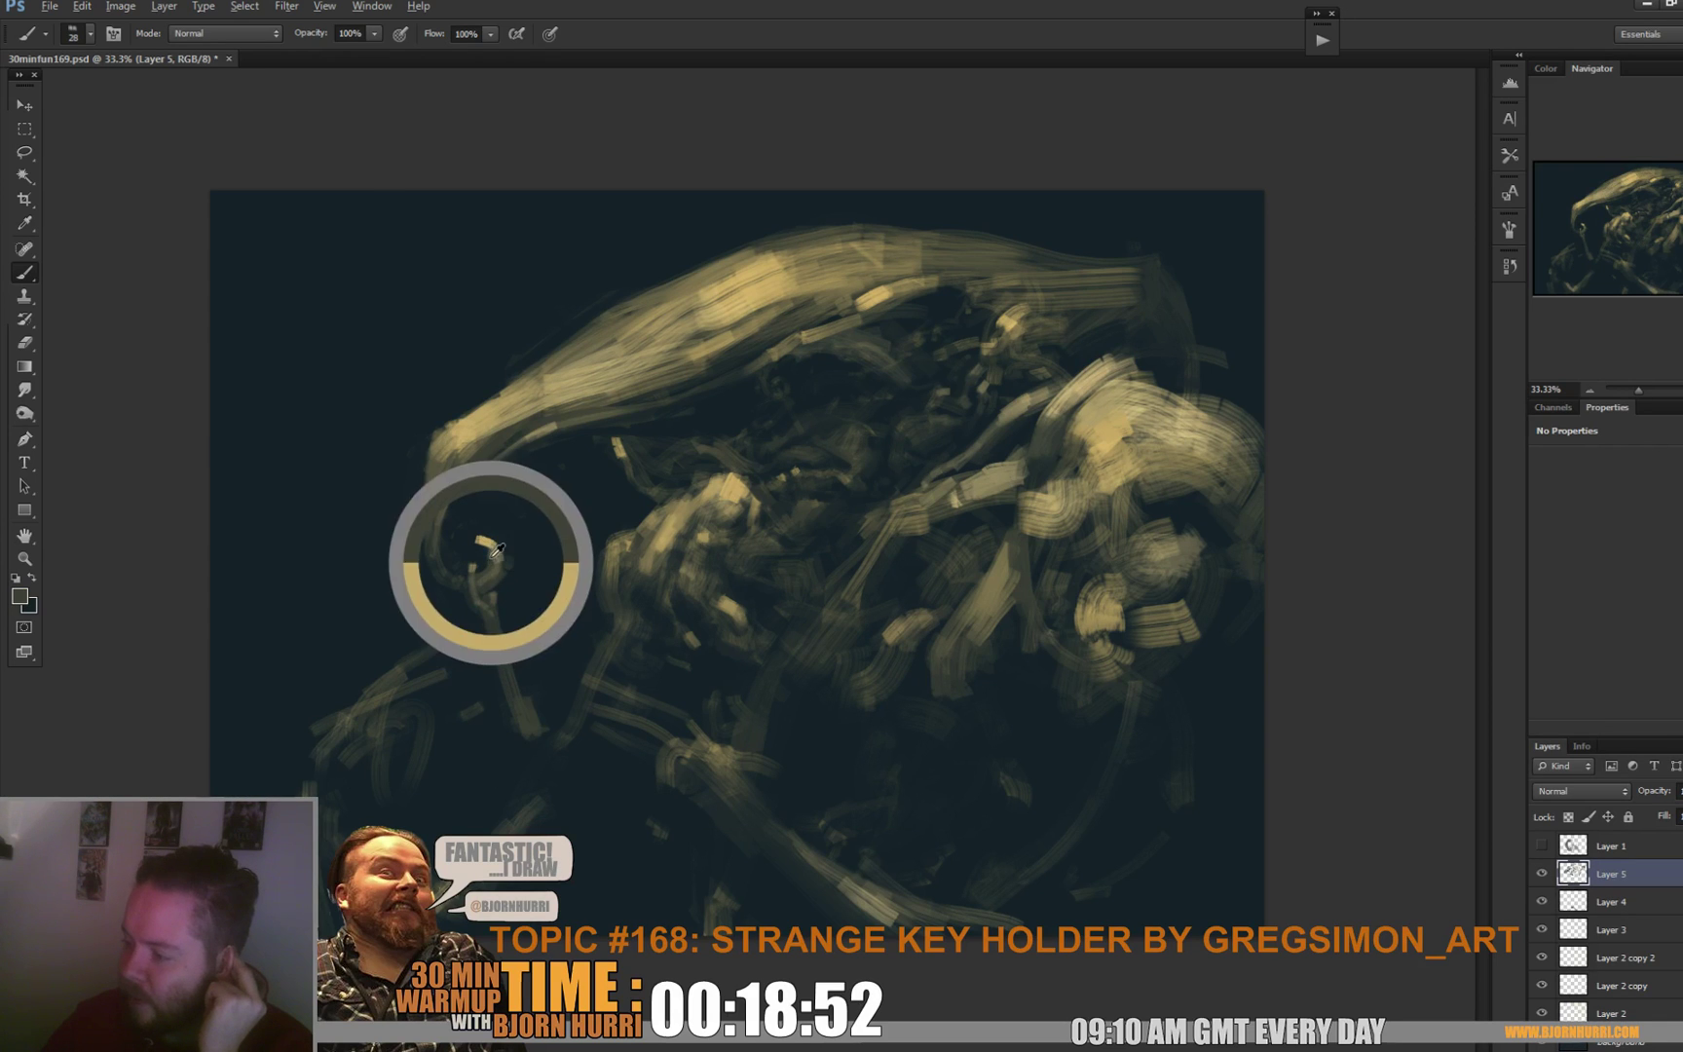
alt+click(485, 560)
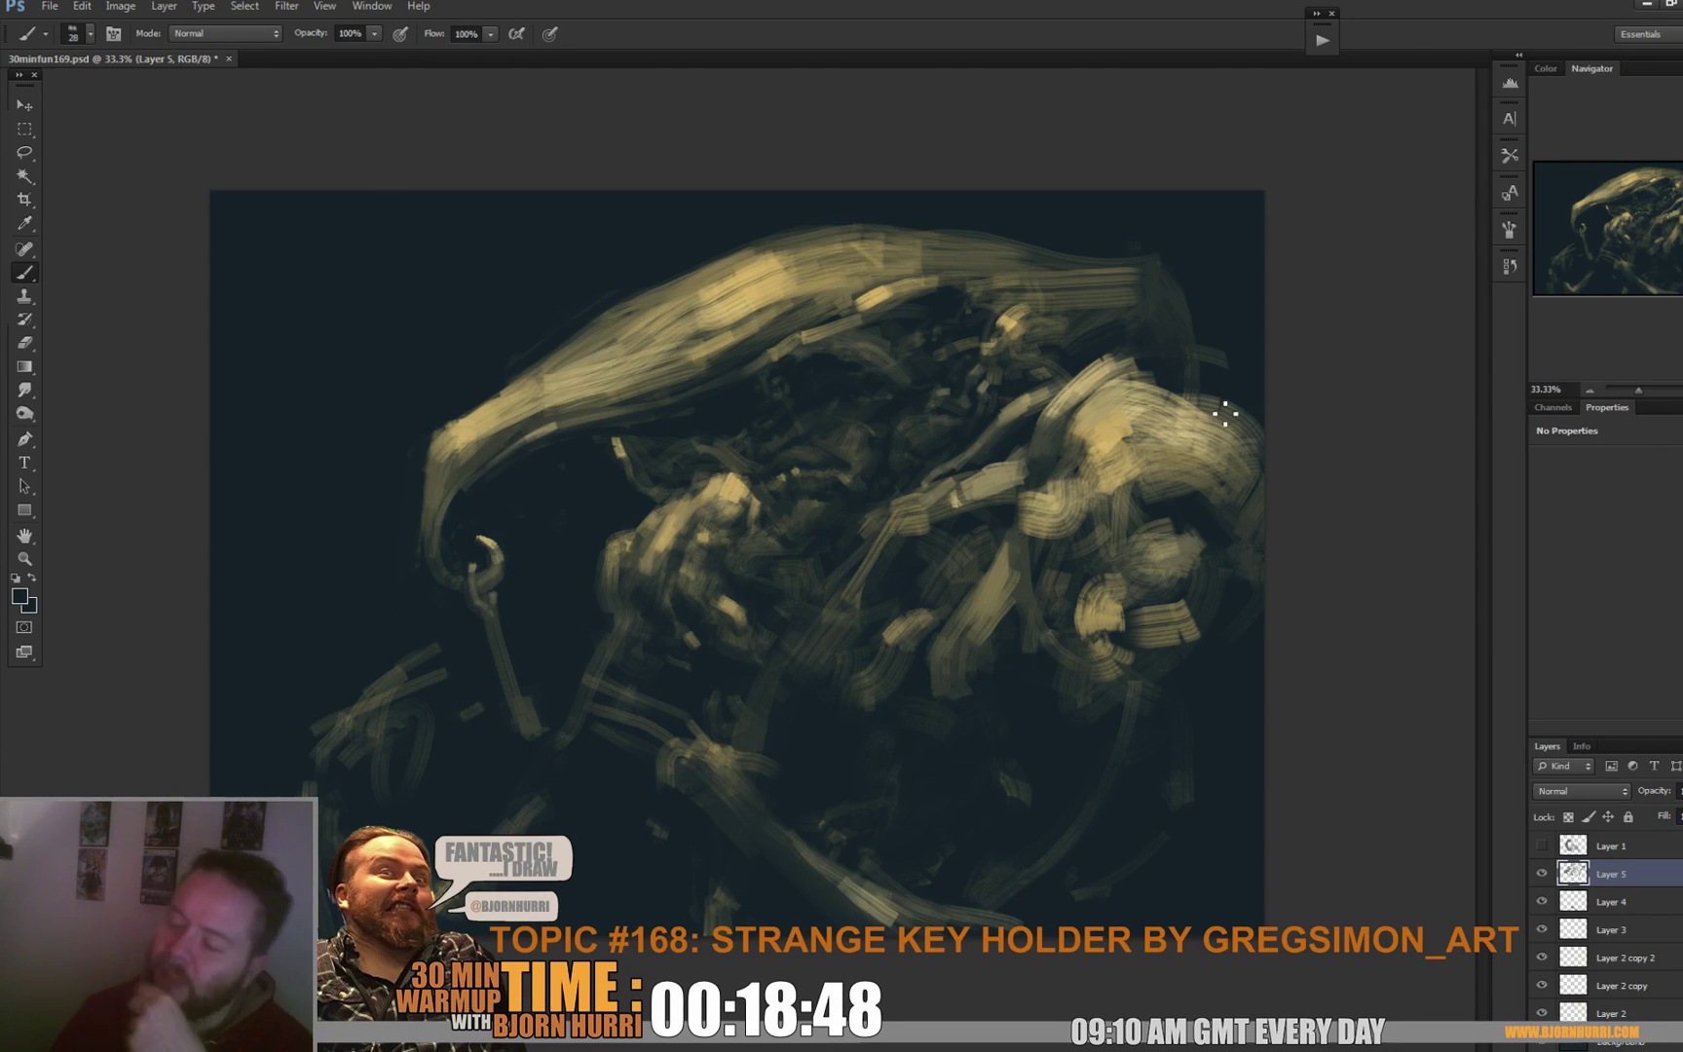
alt+click(490, 543)
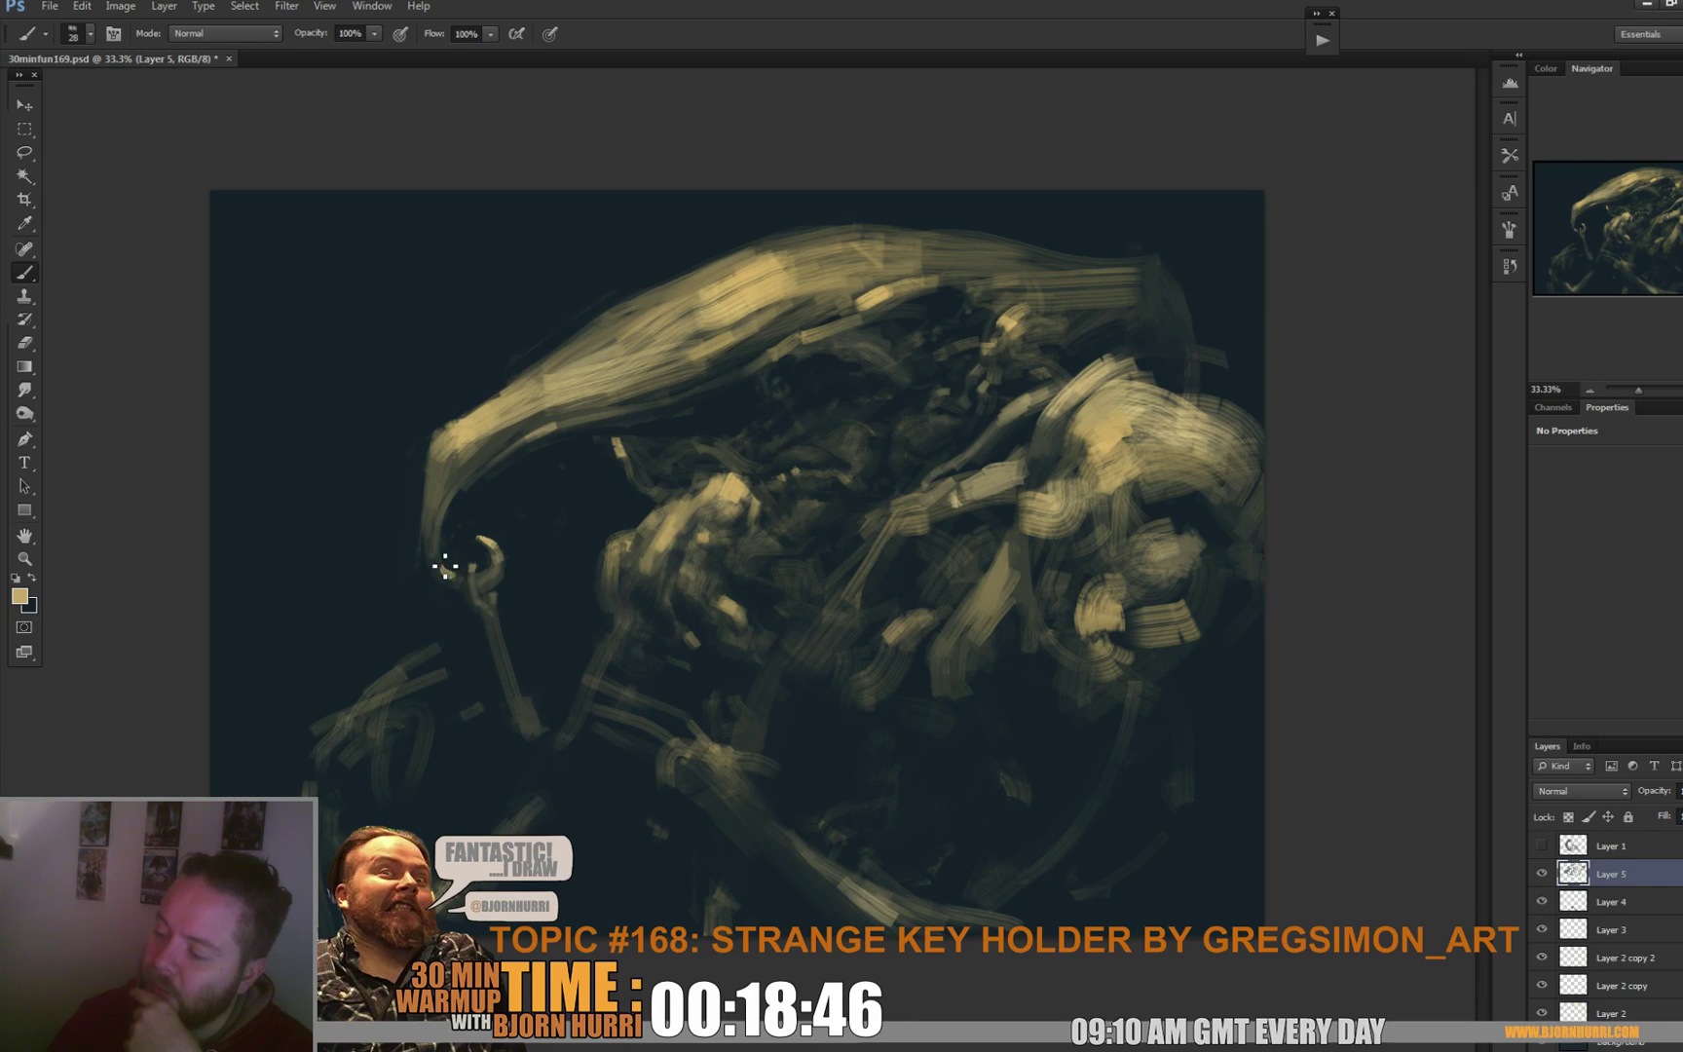
alt+click(440, 557)
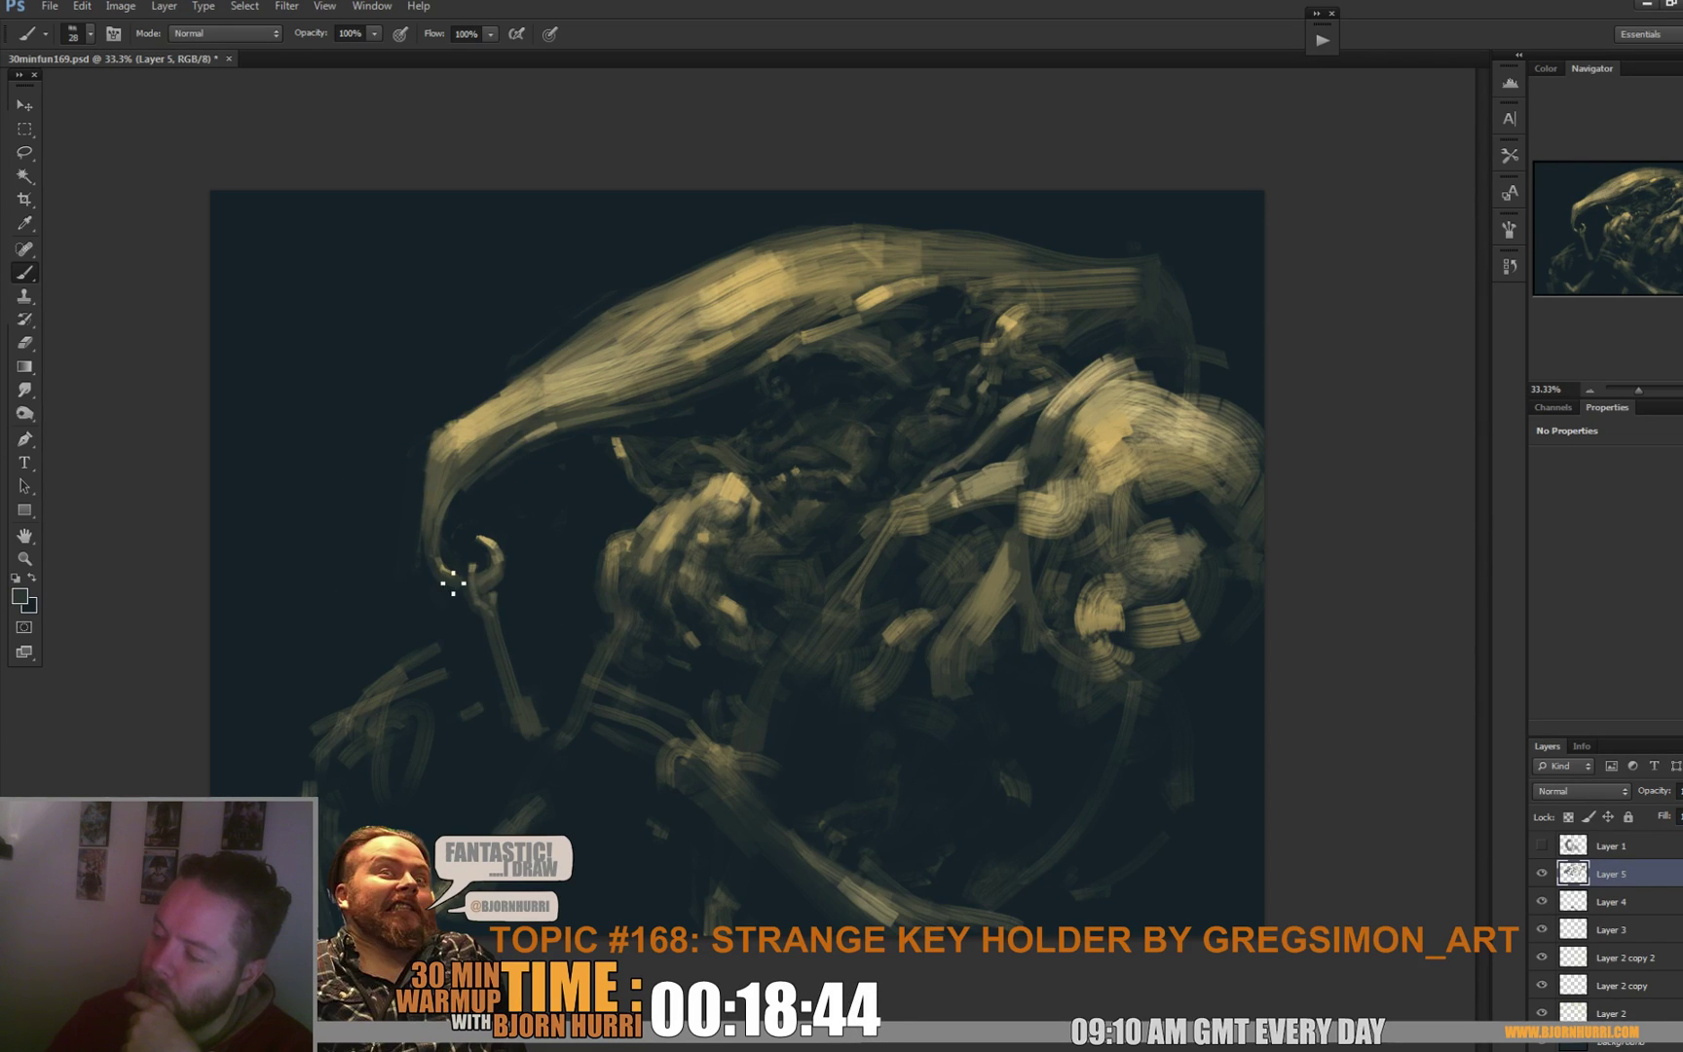
Set the brush to 50 px and sample a colour from the head.
right_click(1270, 473)
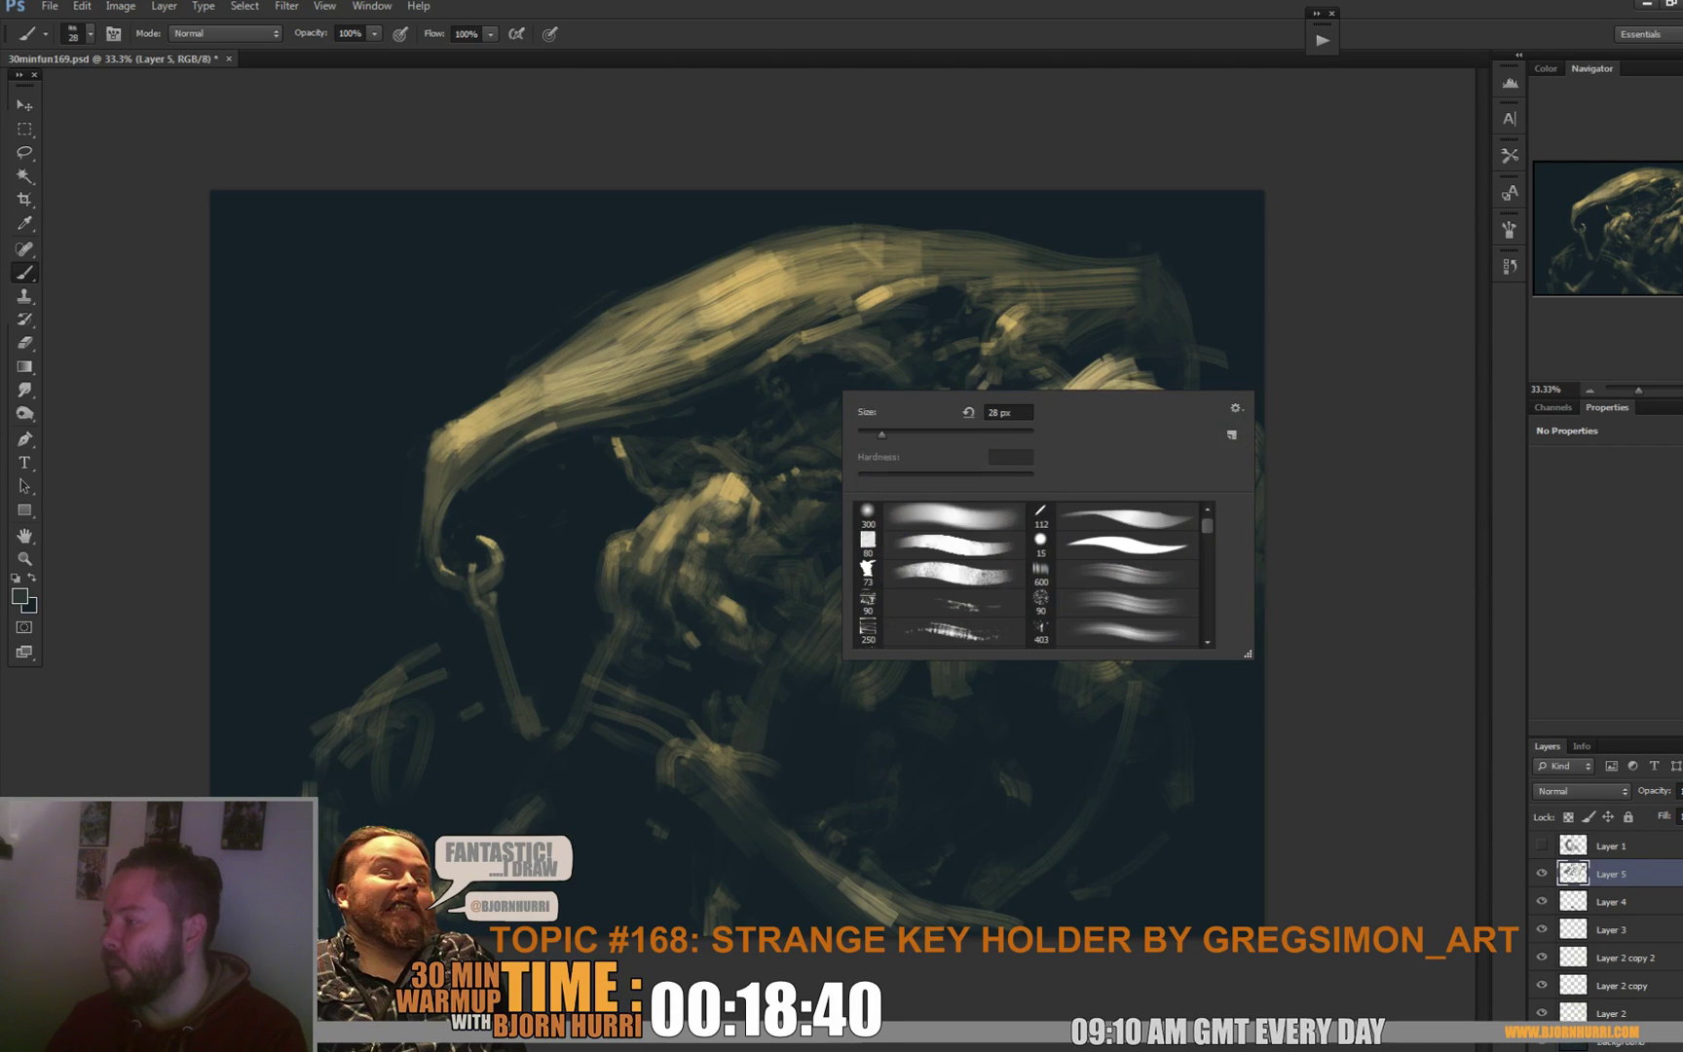
right_click(869, 358)
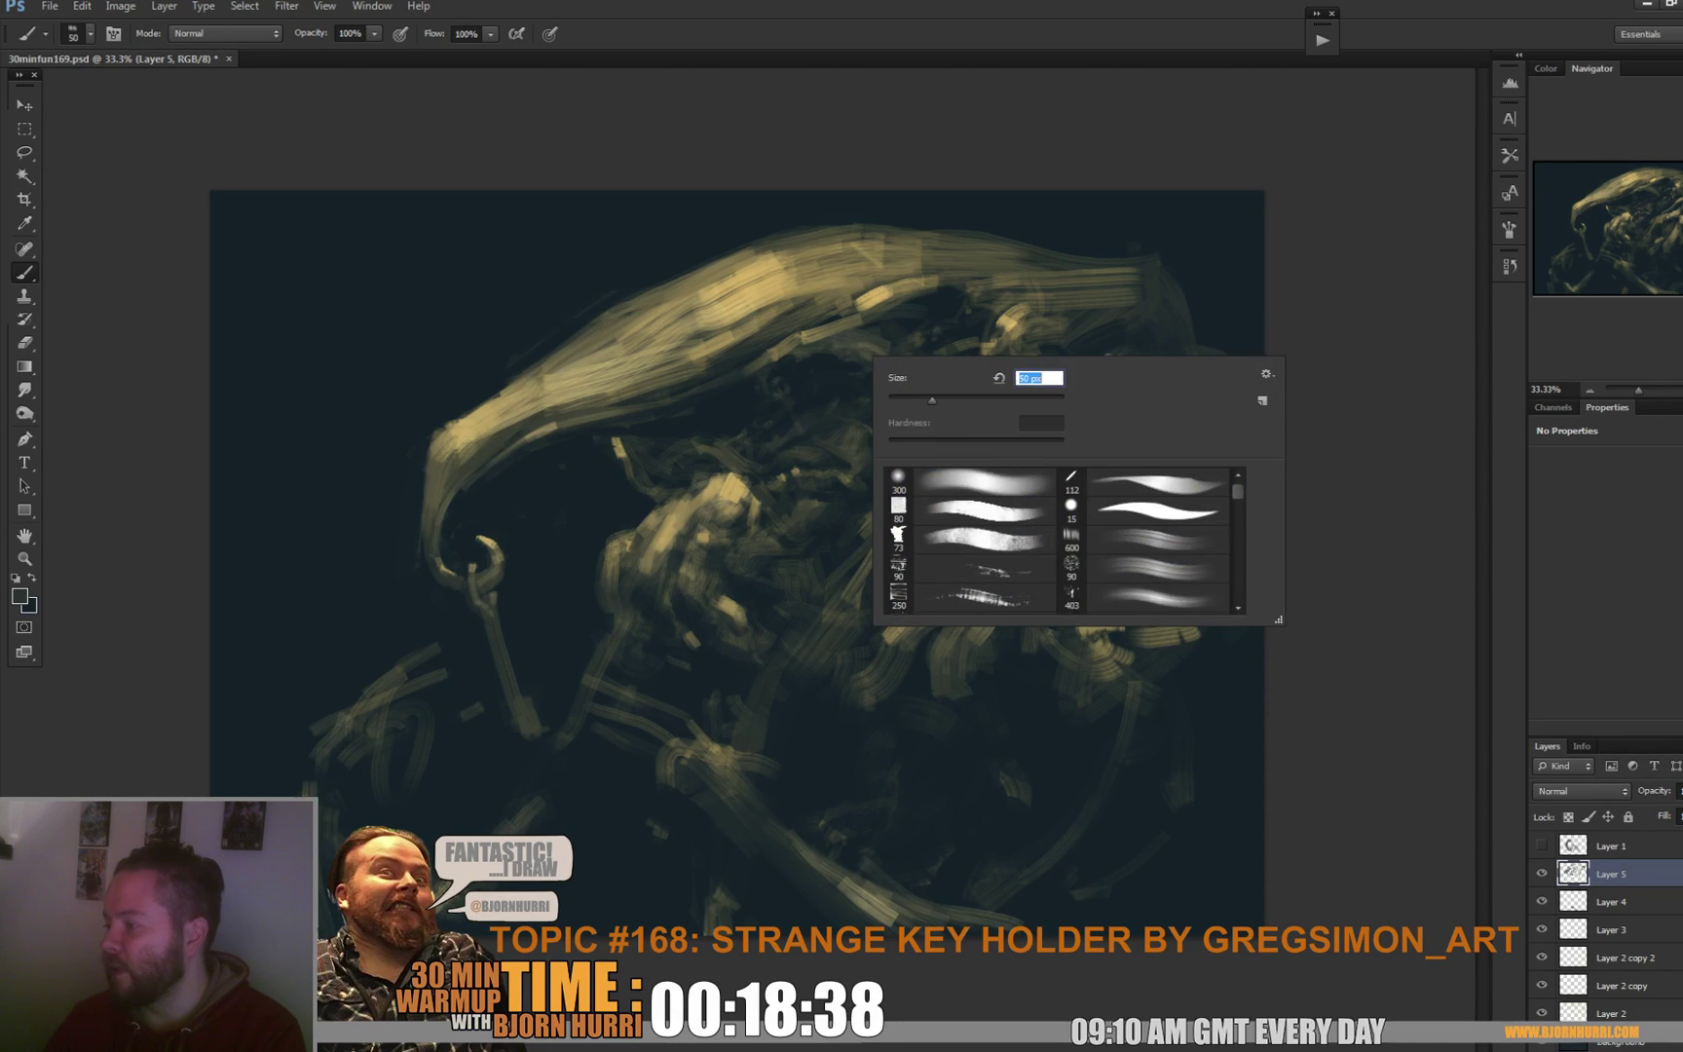
text(50)
key(Return)
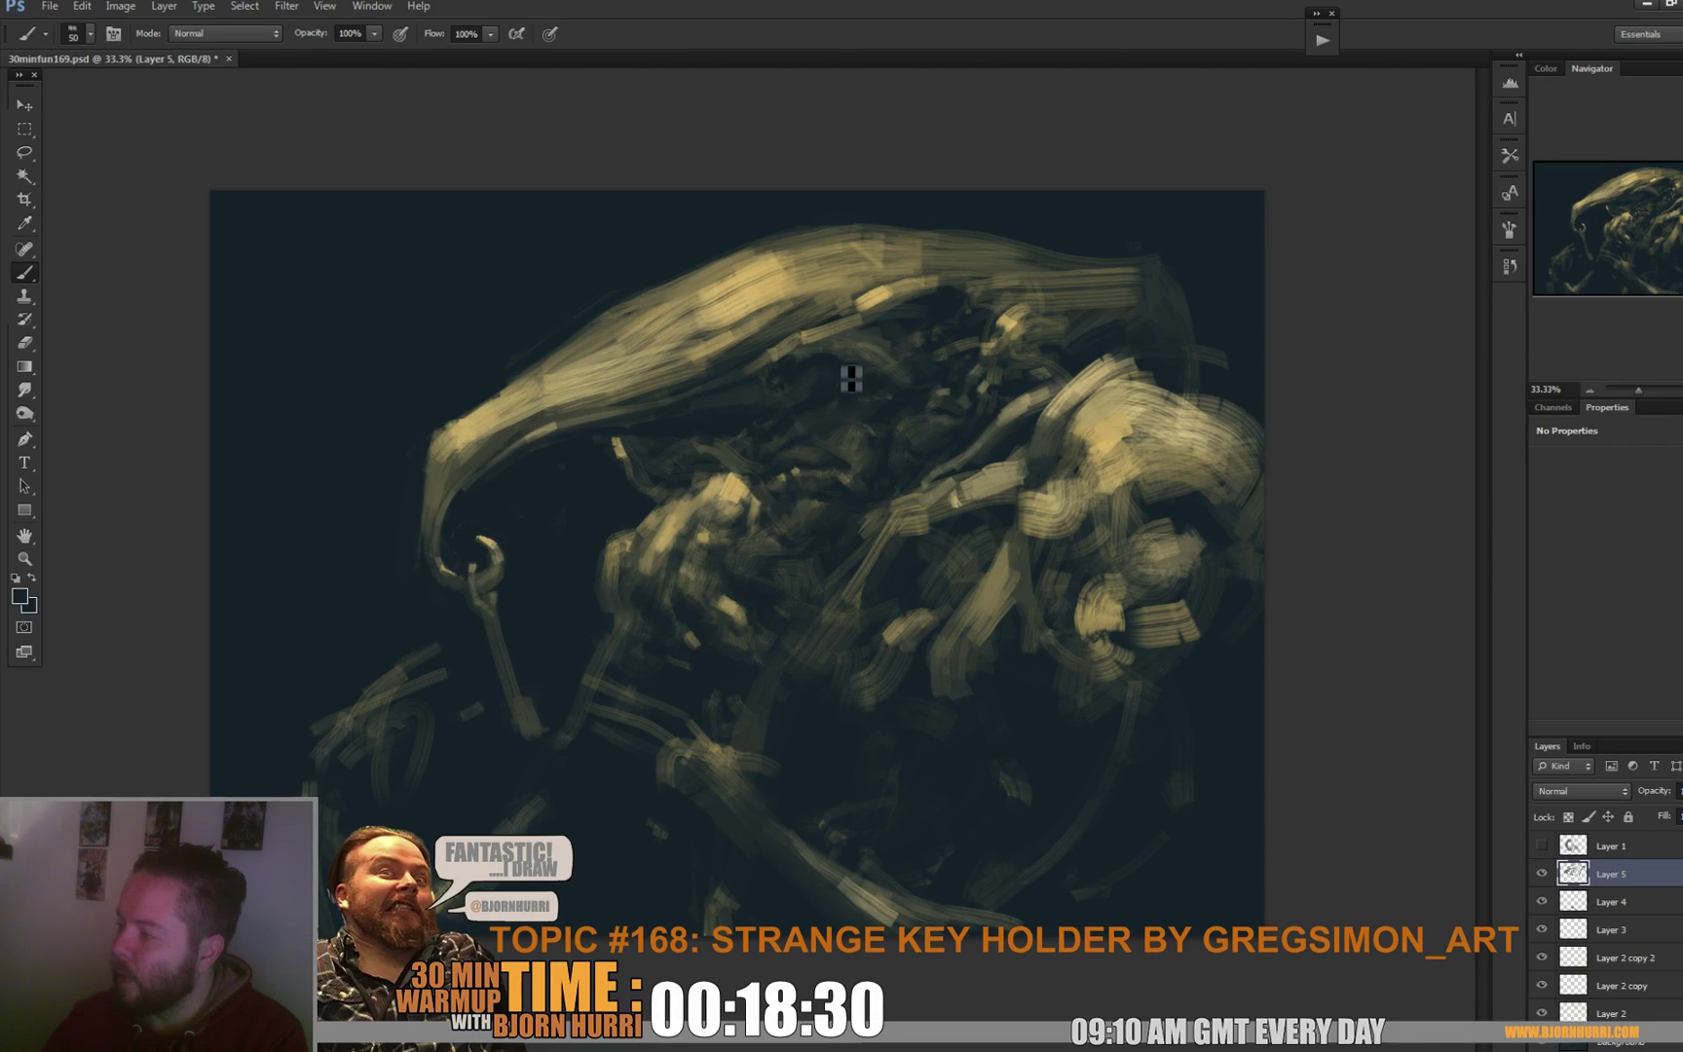
alt+click(859, 341)
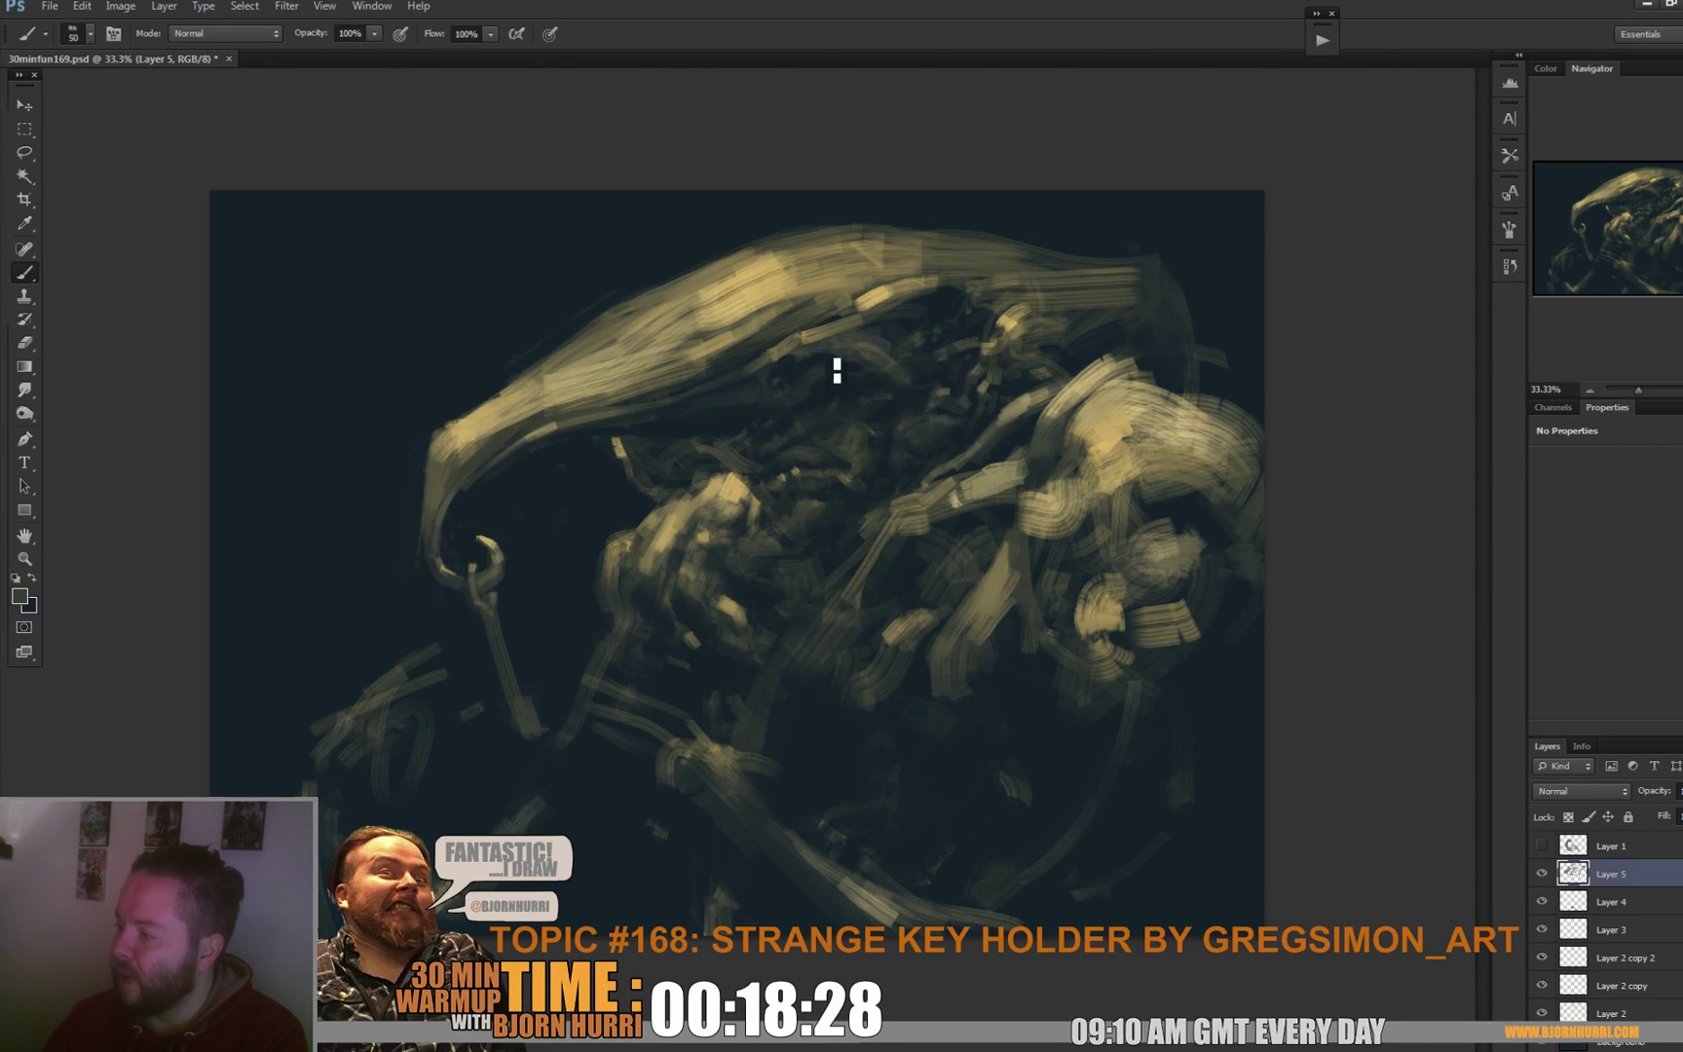
Resize the brush to 30 px, sample tan, then pick the 80 preset at 11 px.
right_click(836, 370)
double_click(1022, 392)
text(30)
key(Return)
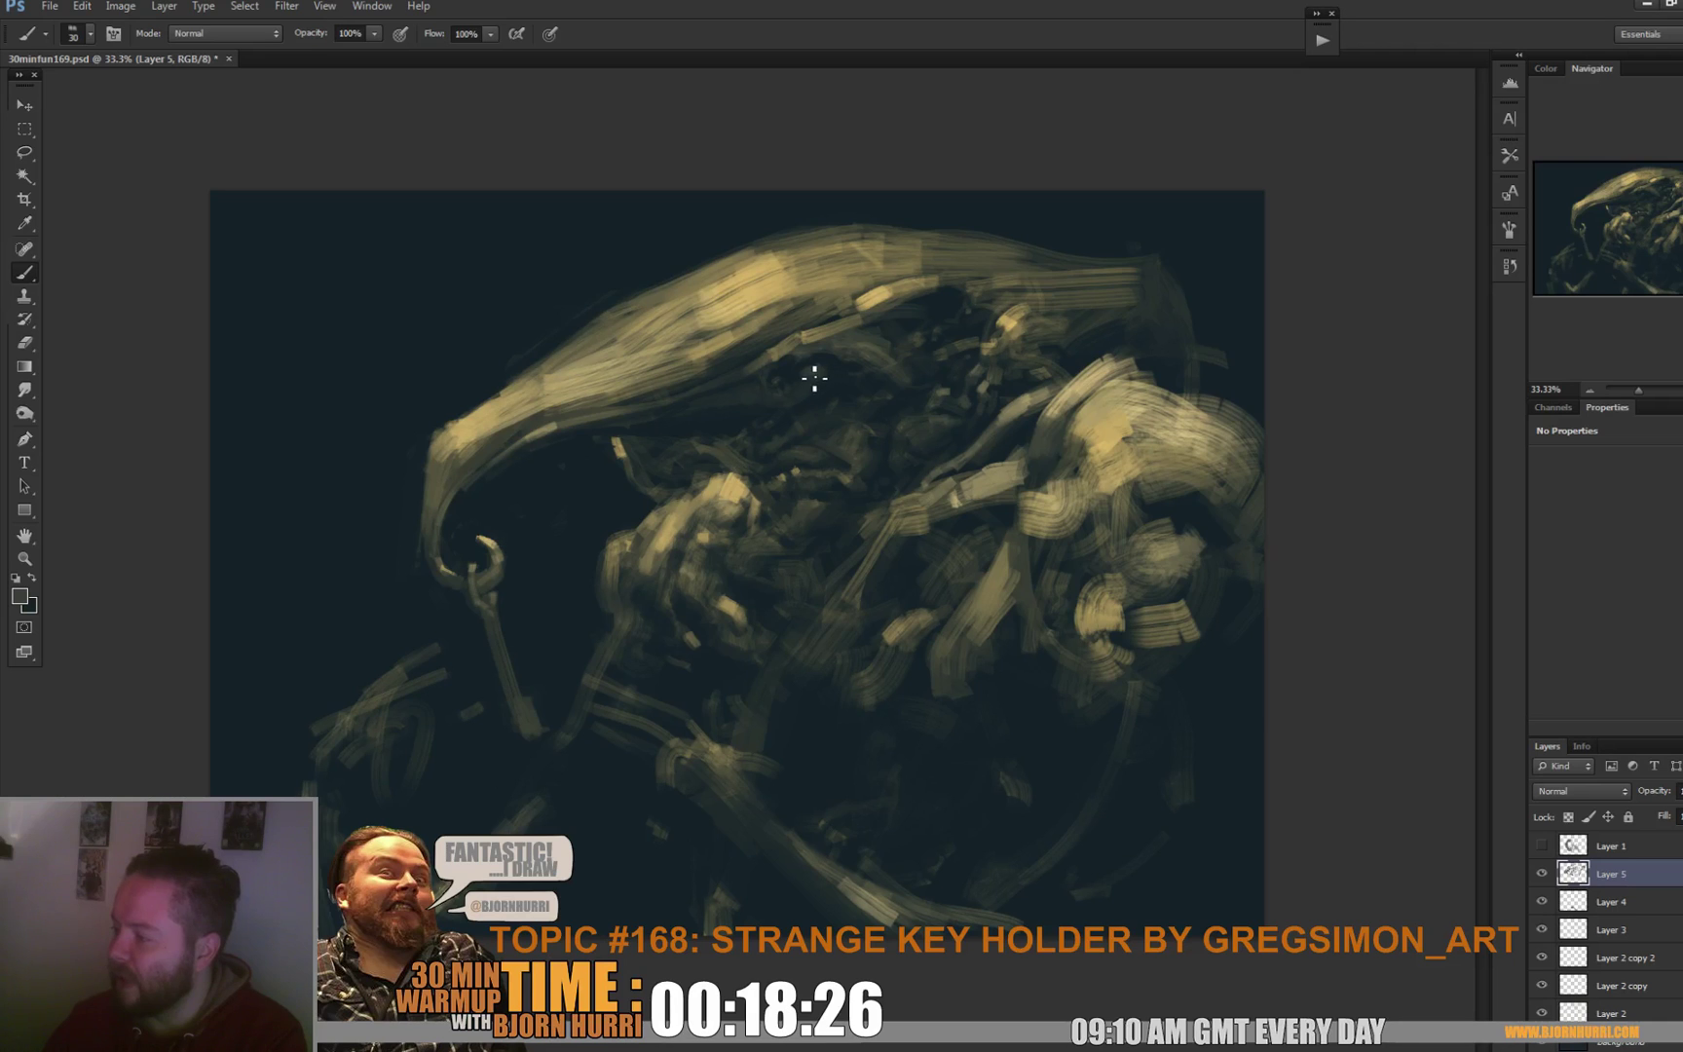
alt+click(813, 330)
right_click(983, 358)
click(1078, 511)
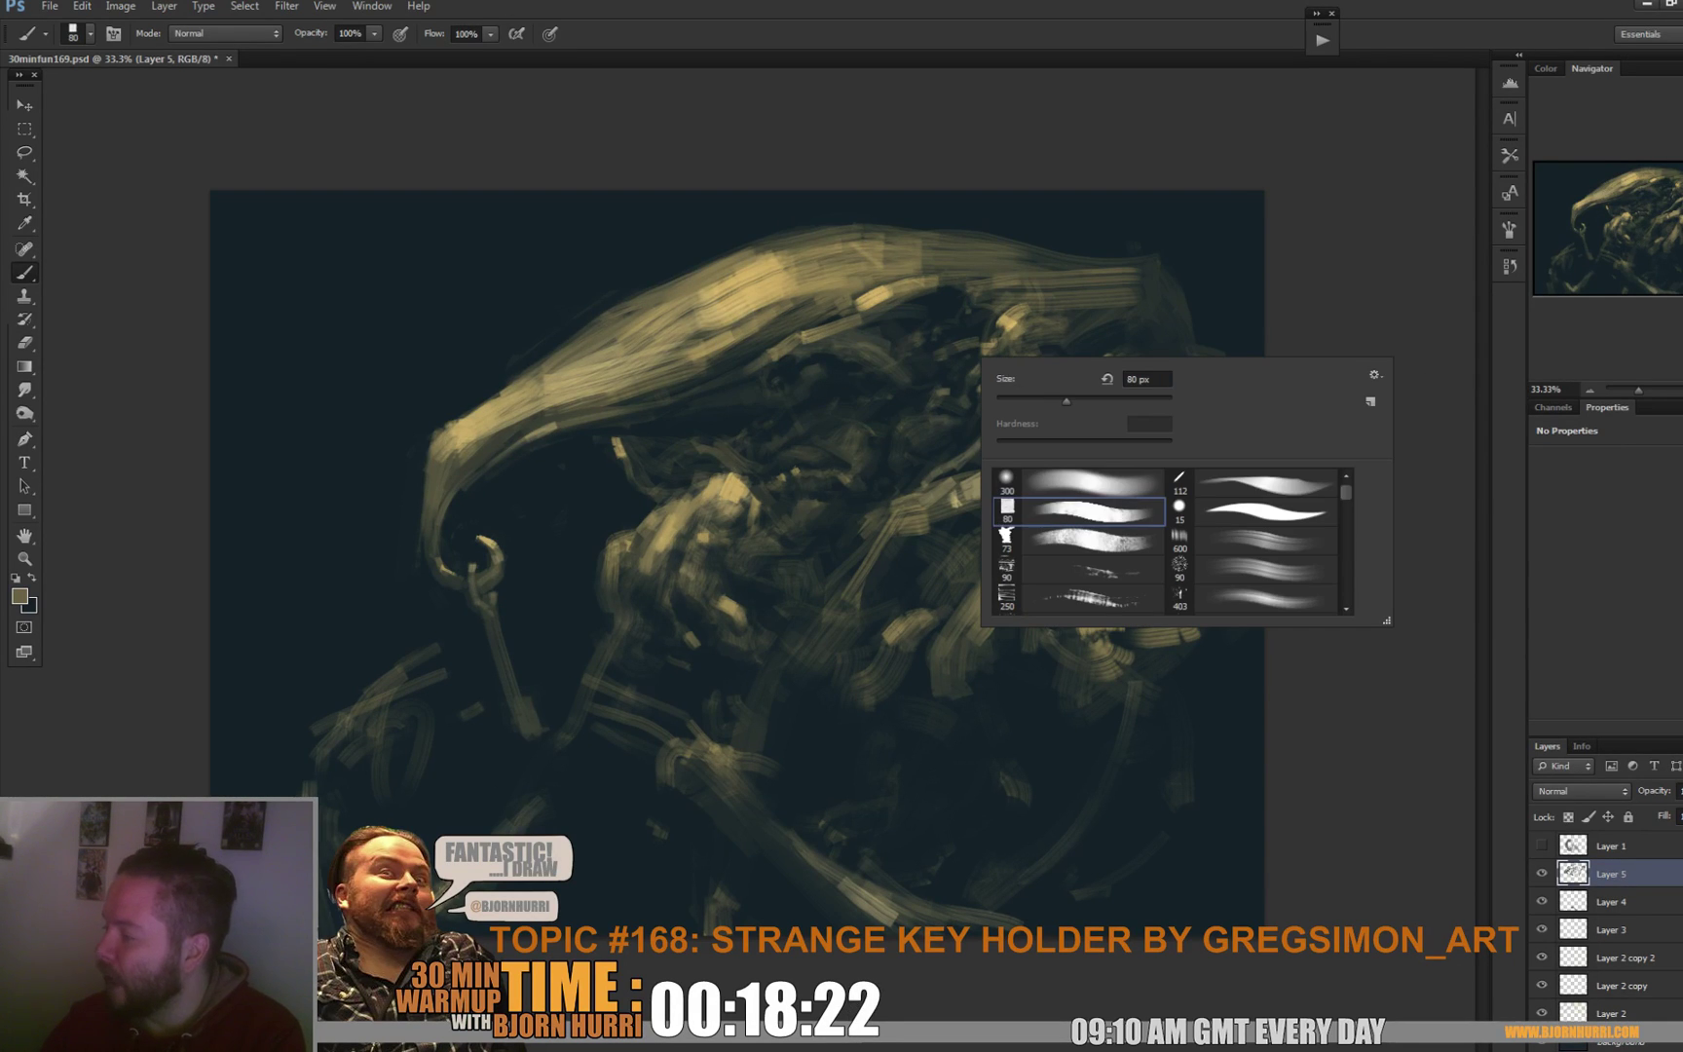
click(1006, 400)
key(Return)
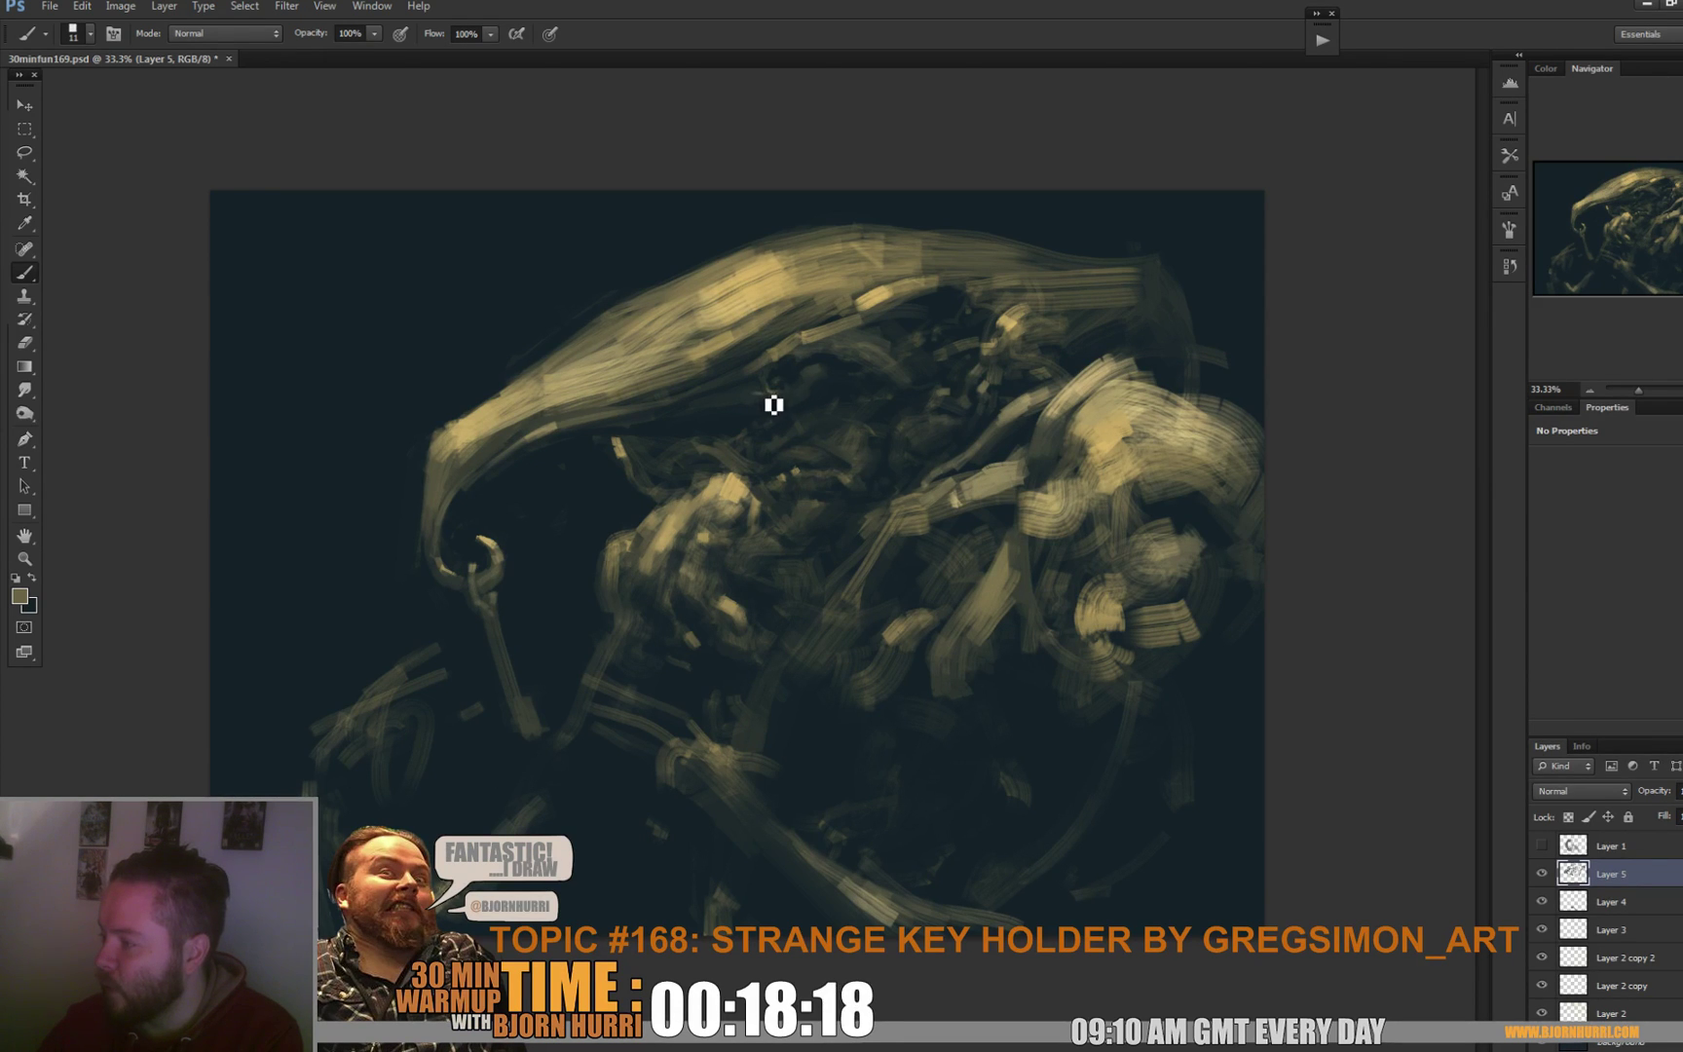
Work dark teal and darker tones from the eye area into the spot beneath the head band.
alt+click(762, 388)
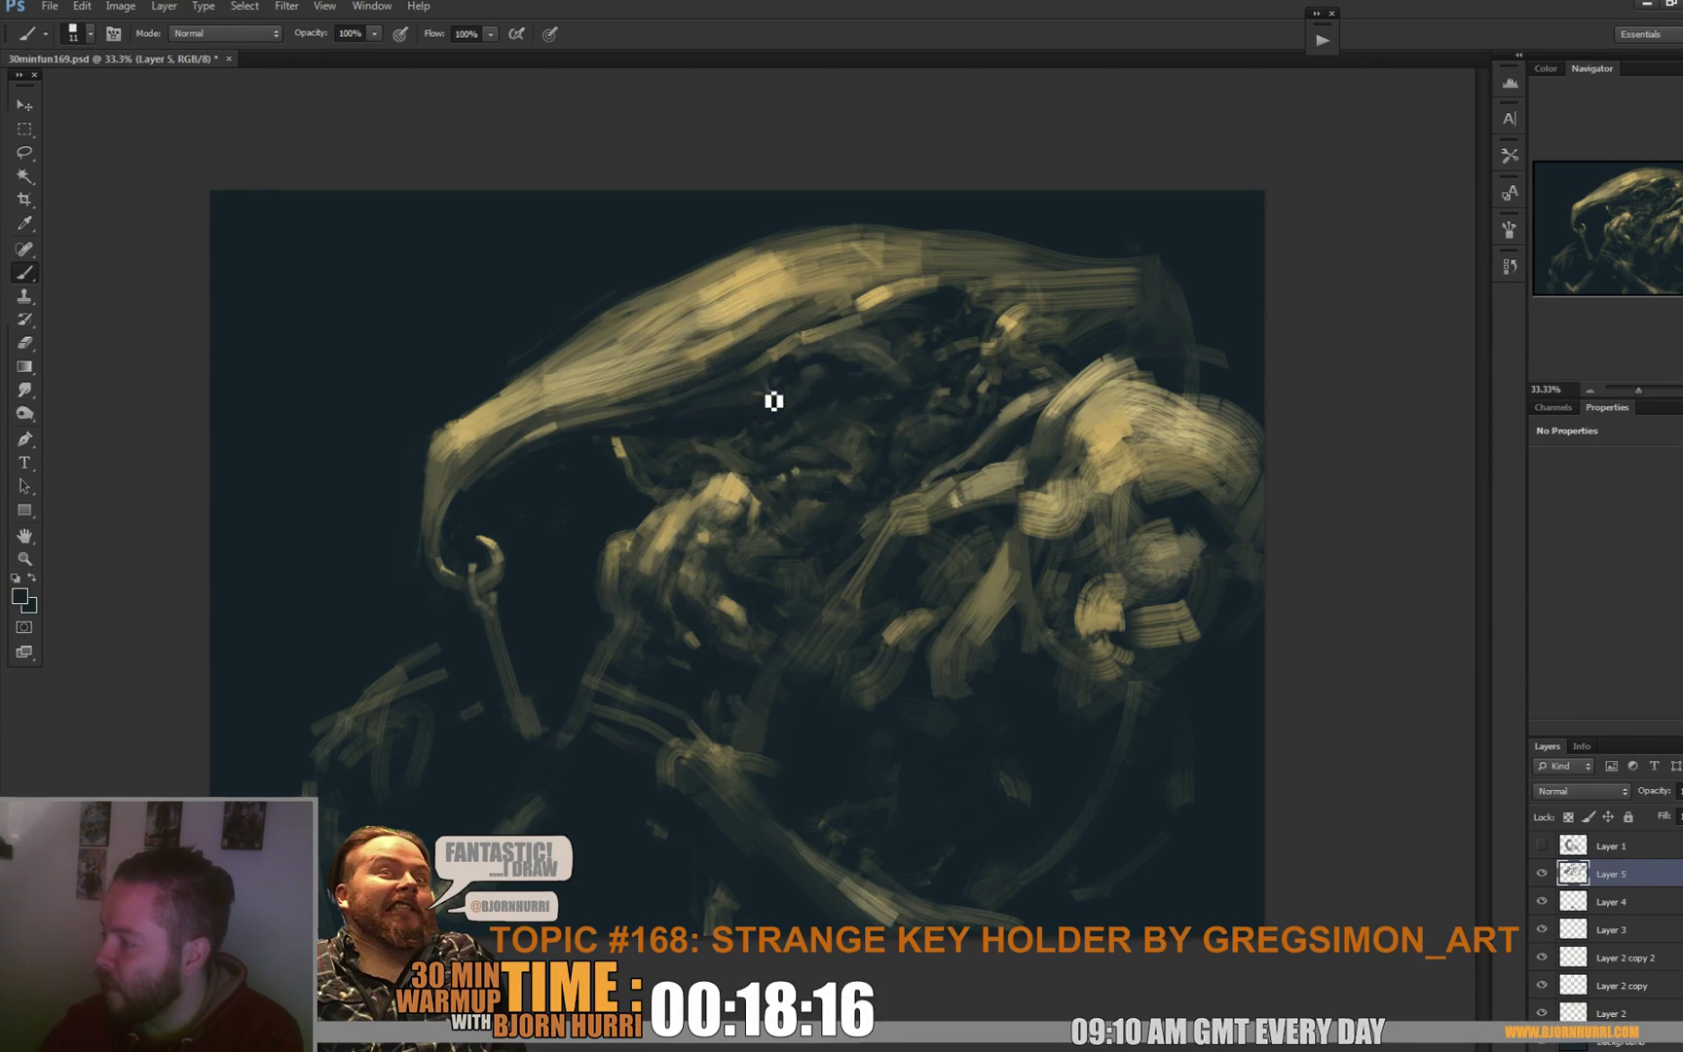
alt+click(767, 400)
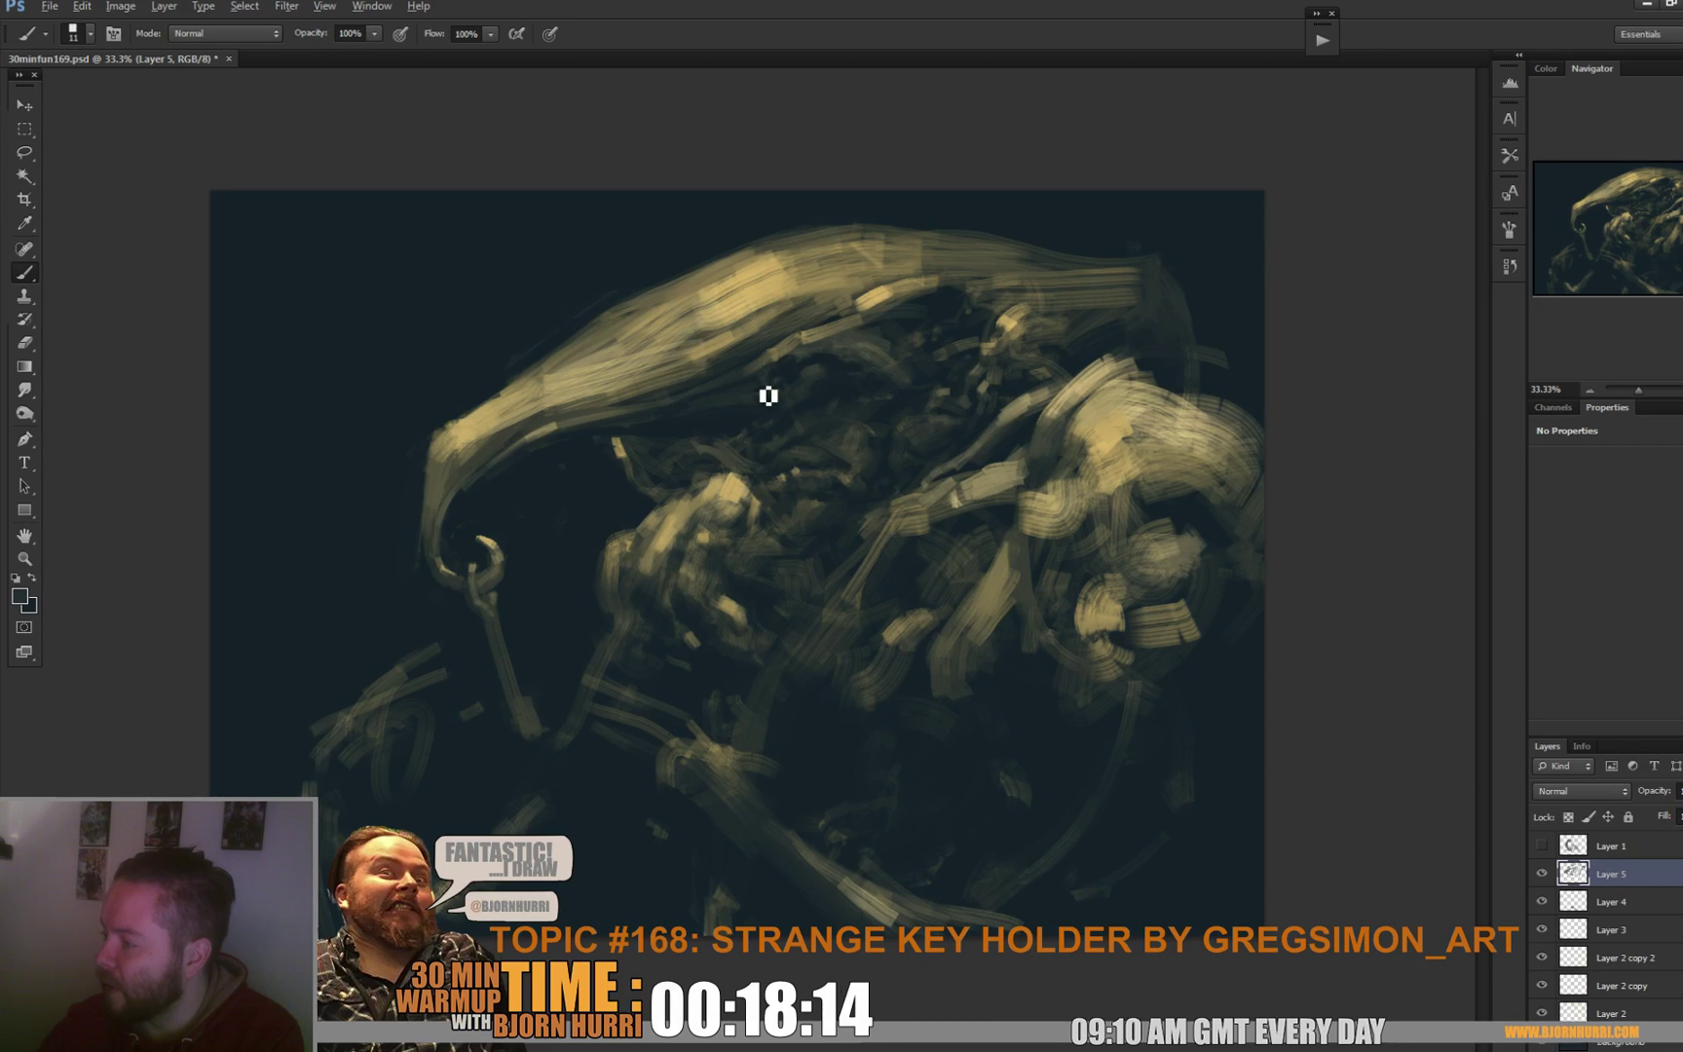
alt+click(772, 391)
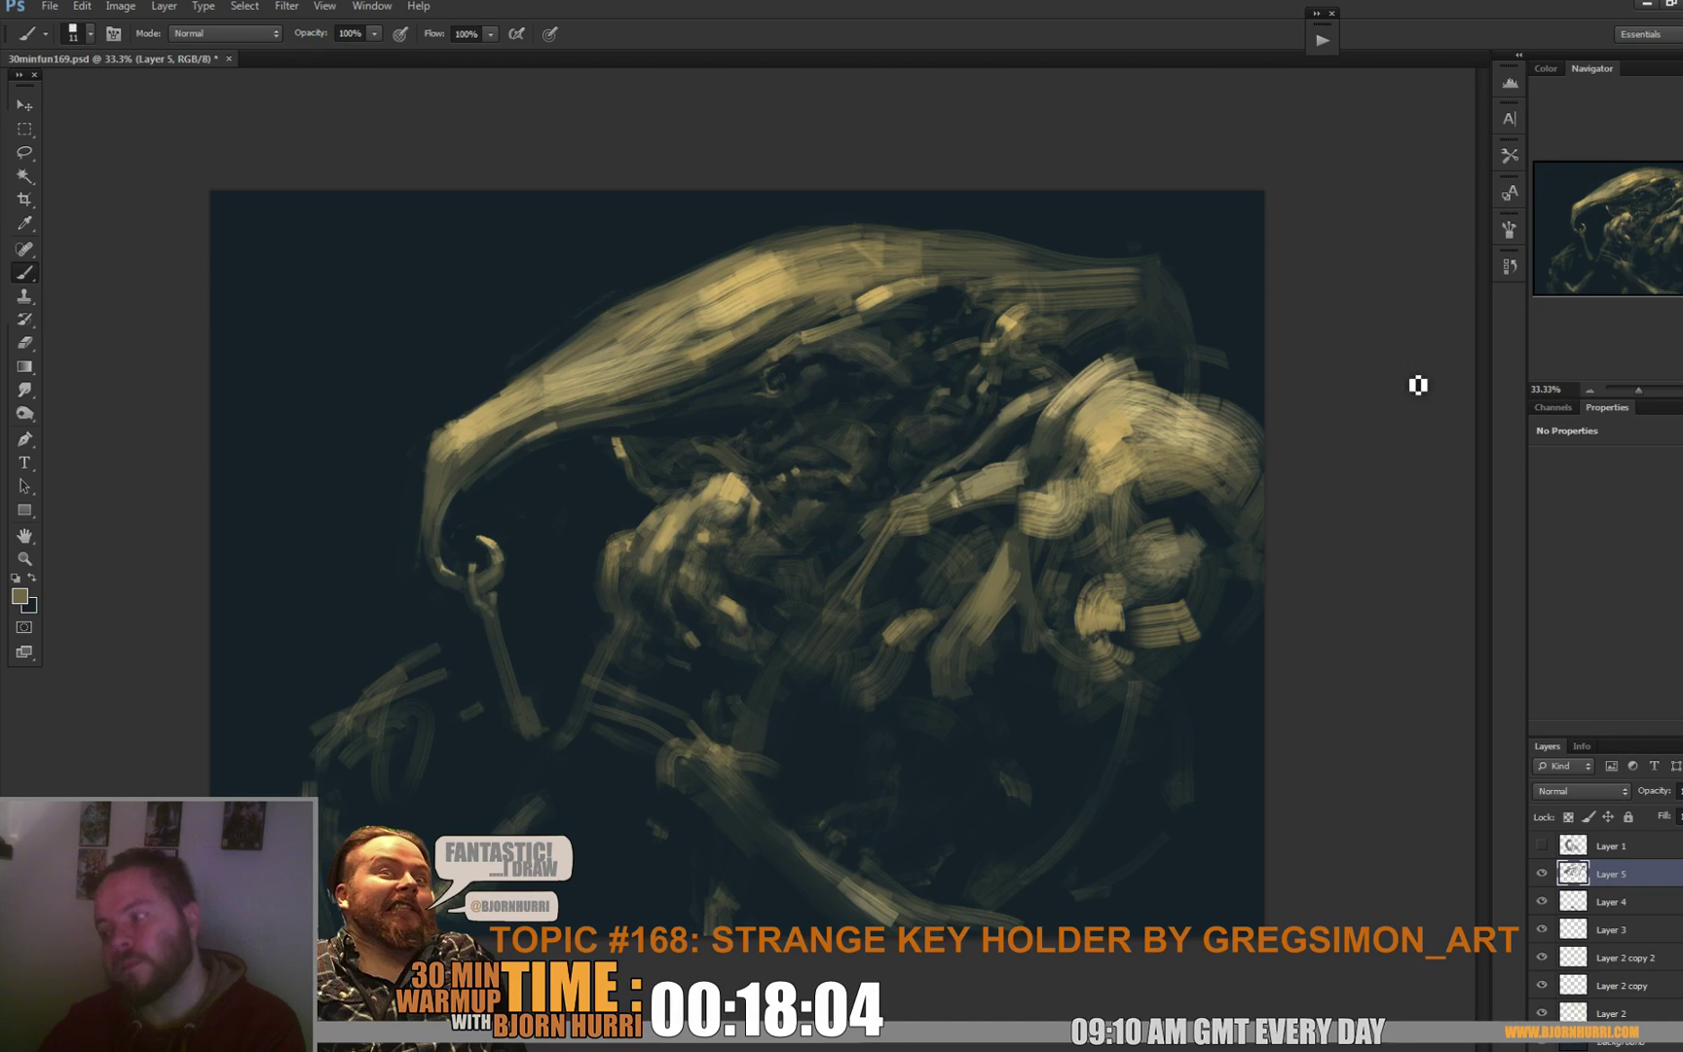
alt+click(769, 387)
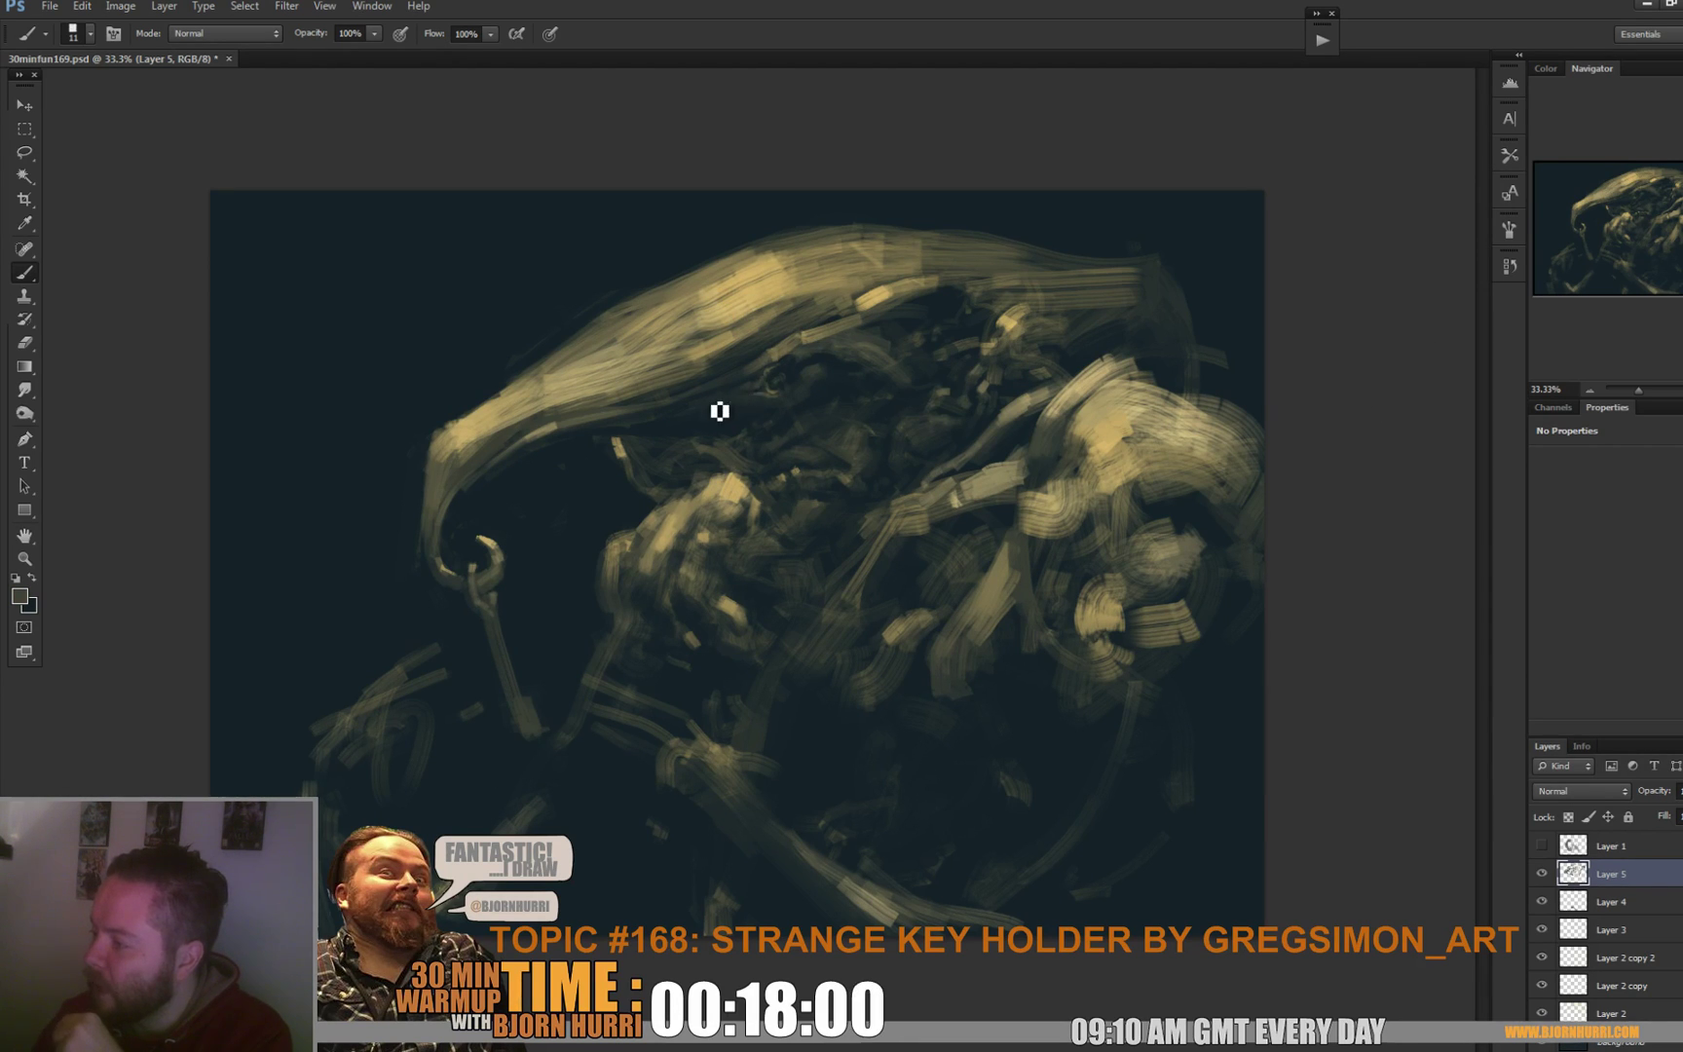
alt+click(776, 384)
alt+click(773, 386)
alt+click(773, 390)
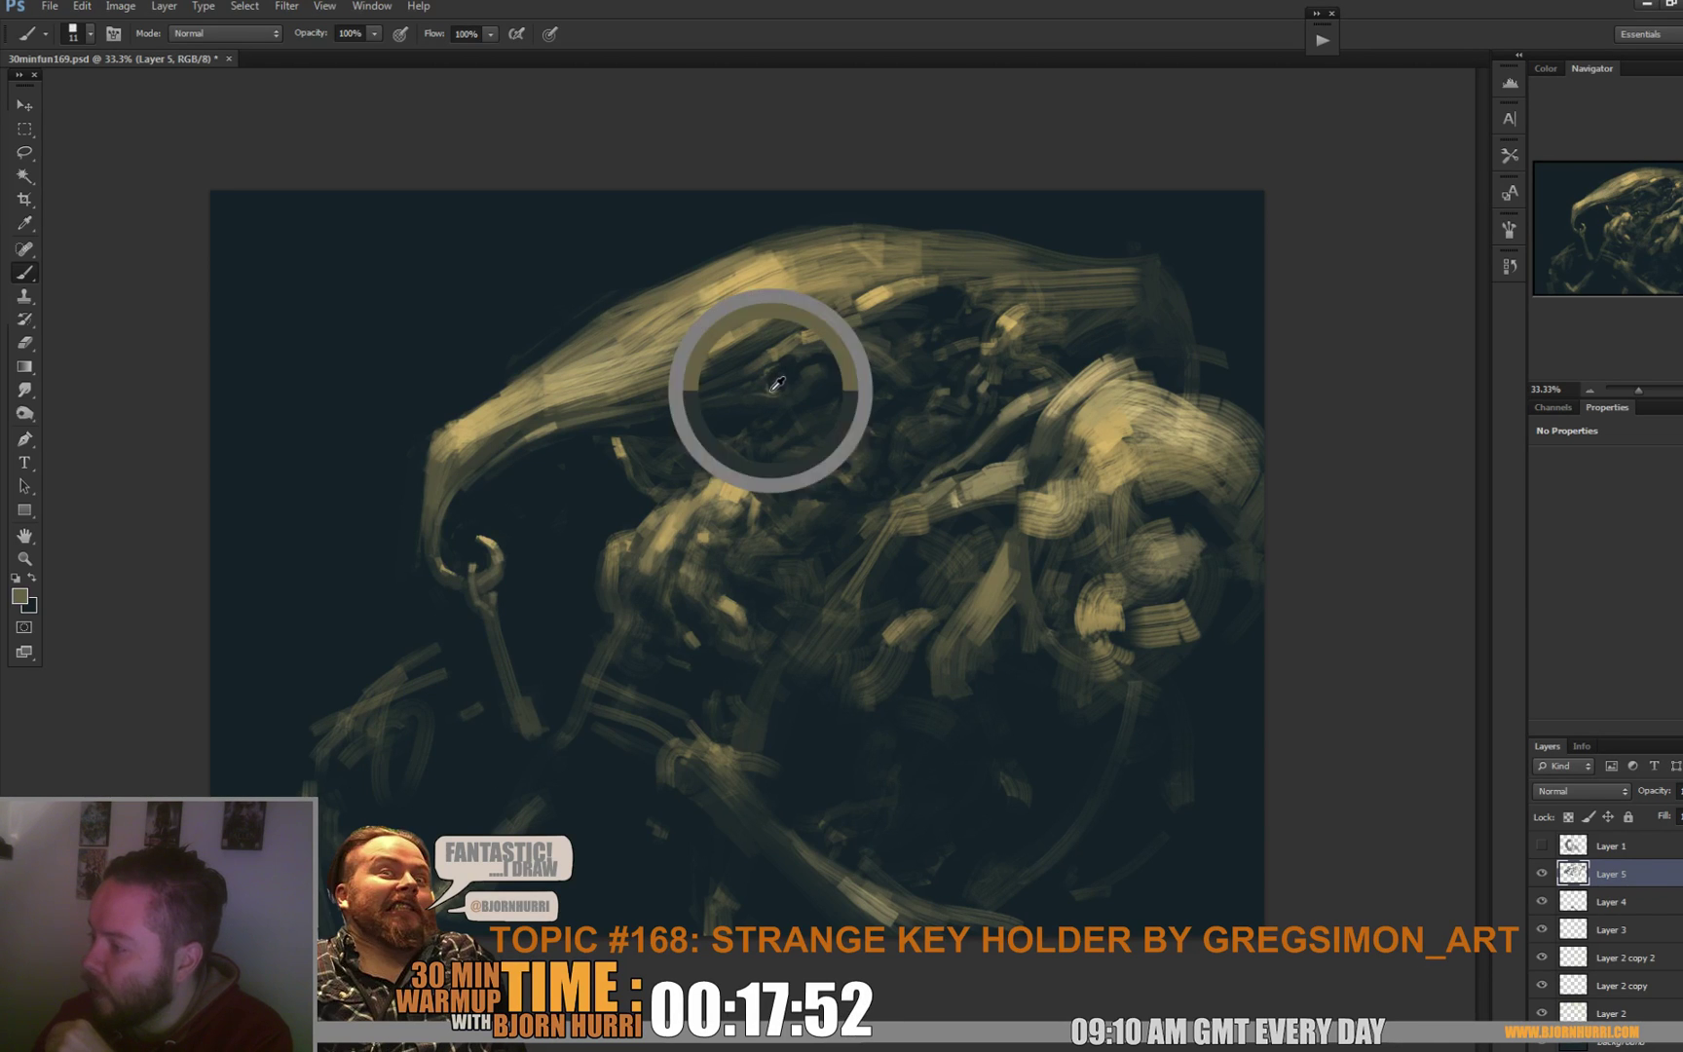
alt+click(767, 360)
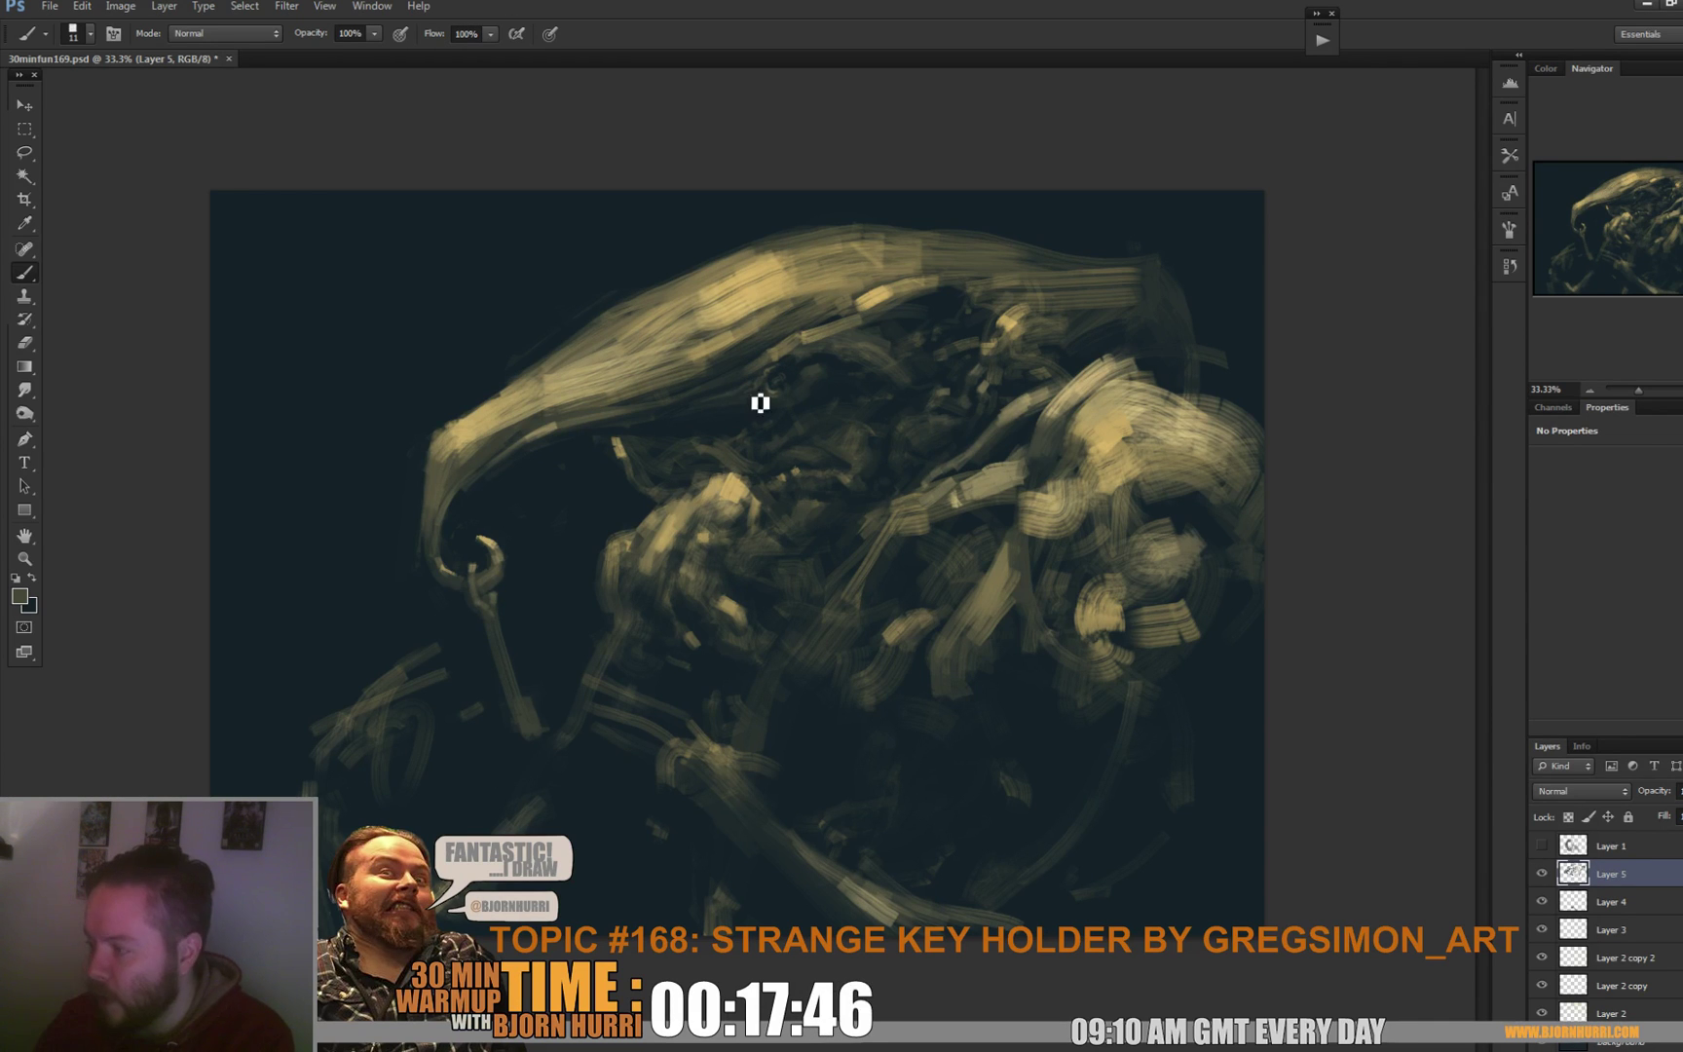
alt+click(764, 395)
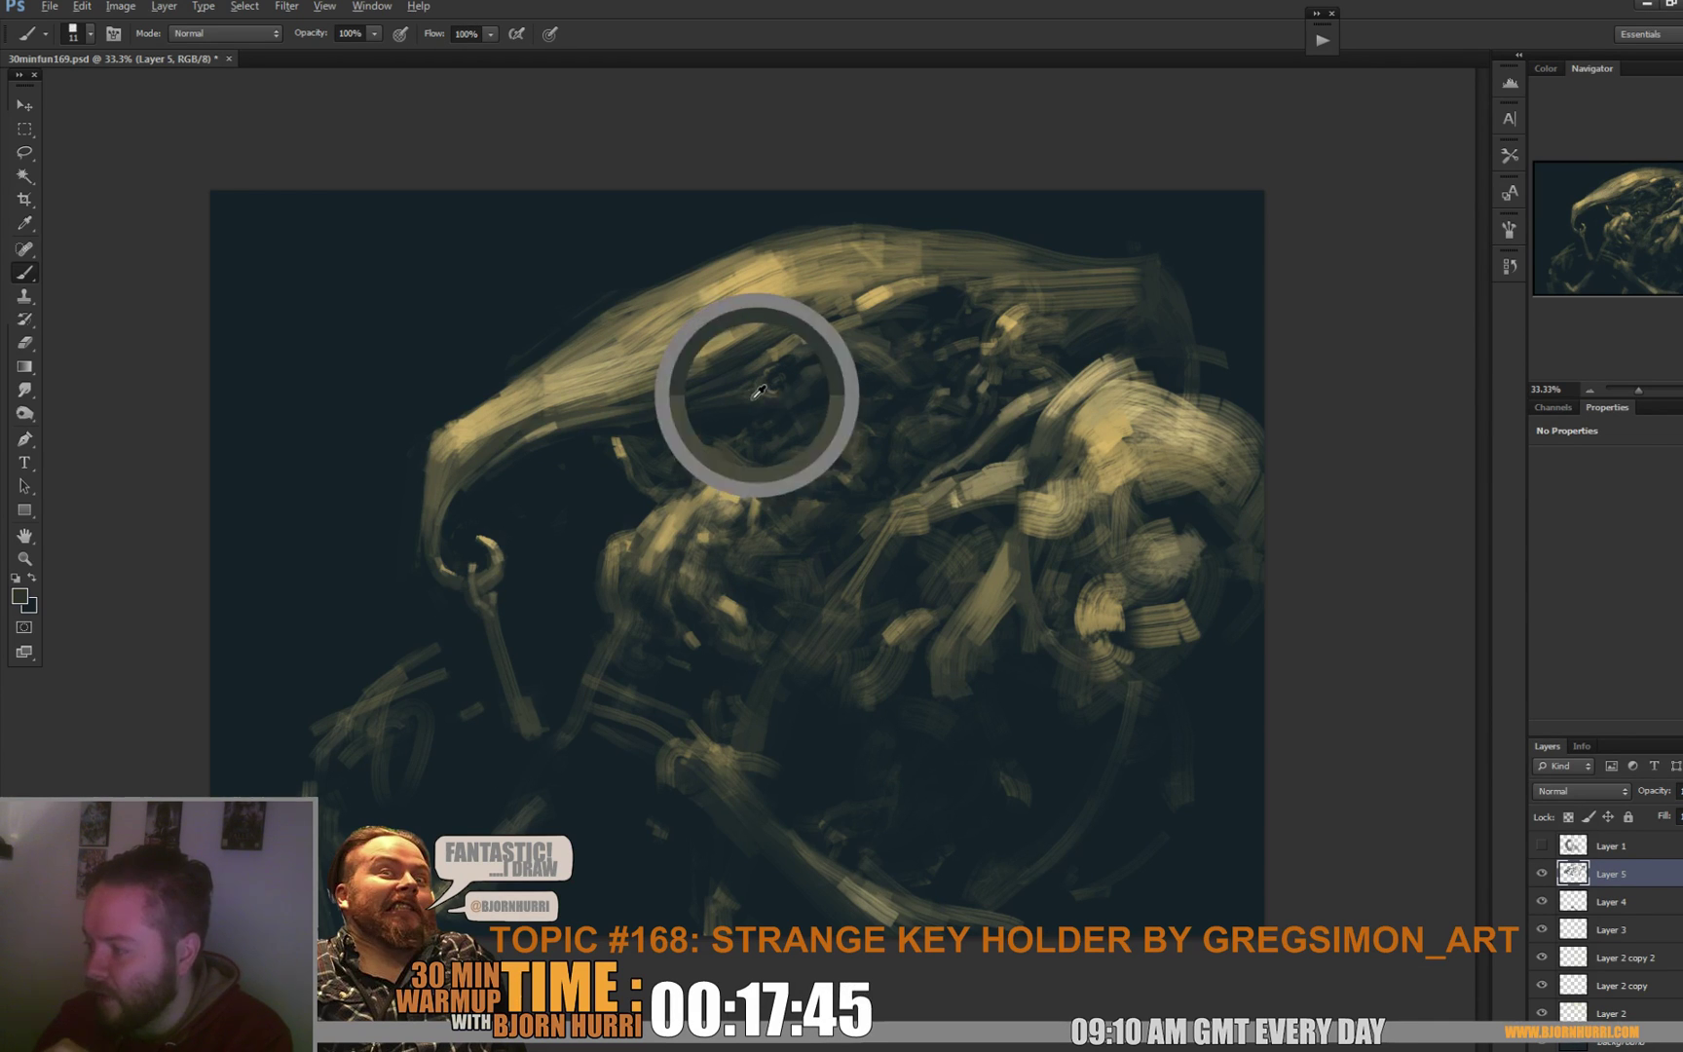
Set the brush to 27 px and sample brighter head colours, ending on a light tan.
right_click(940, 385)
text(27)
key(Return)
alt+click(787, 384)
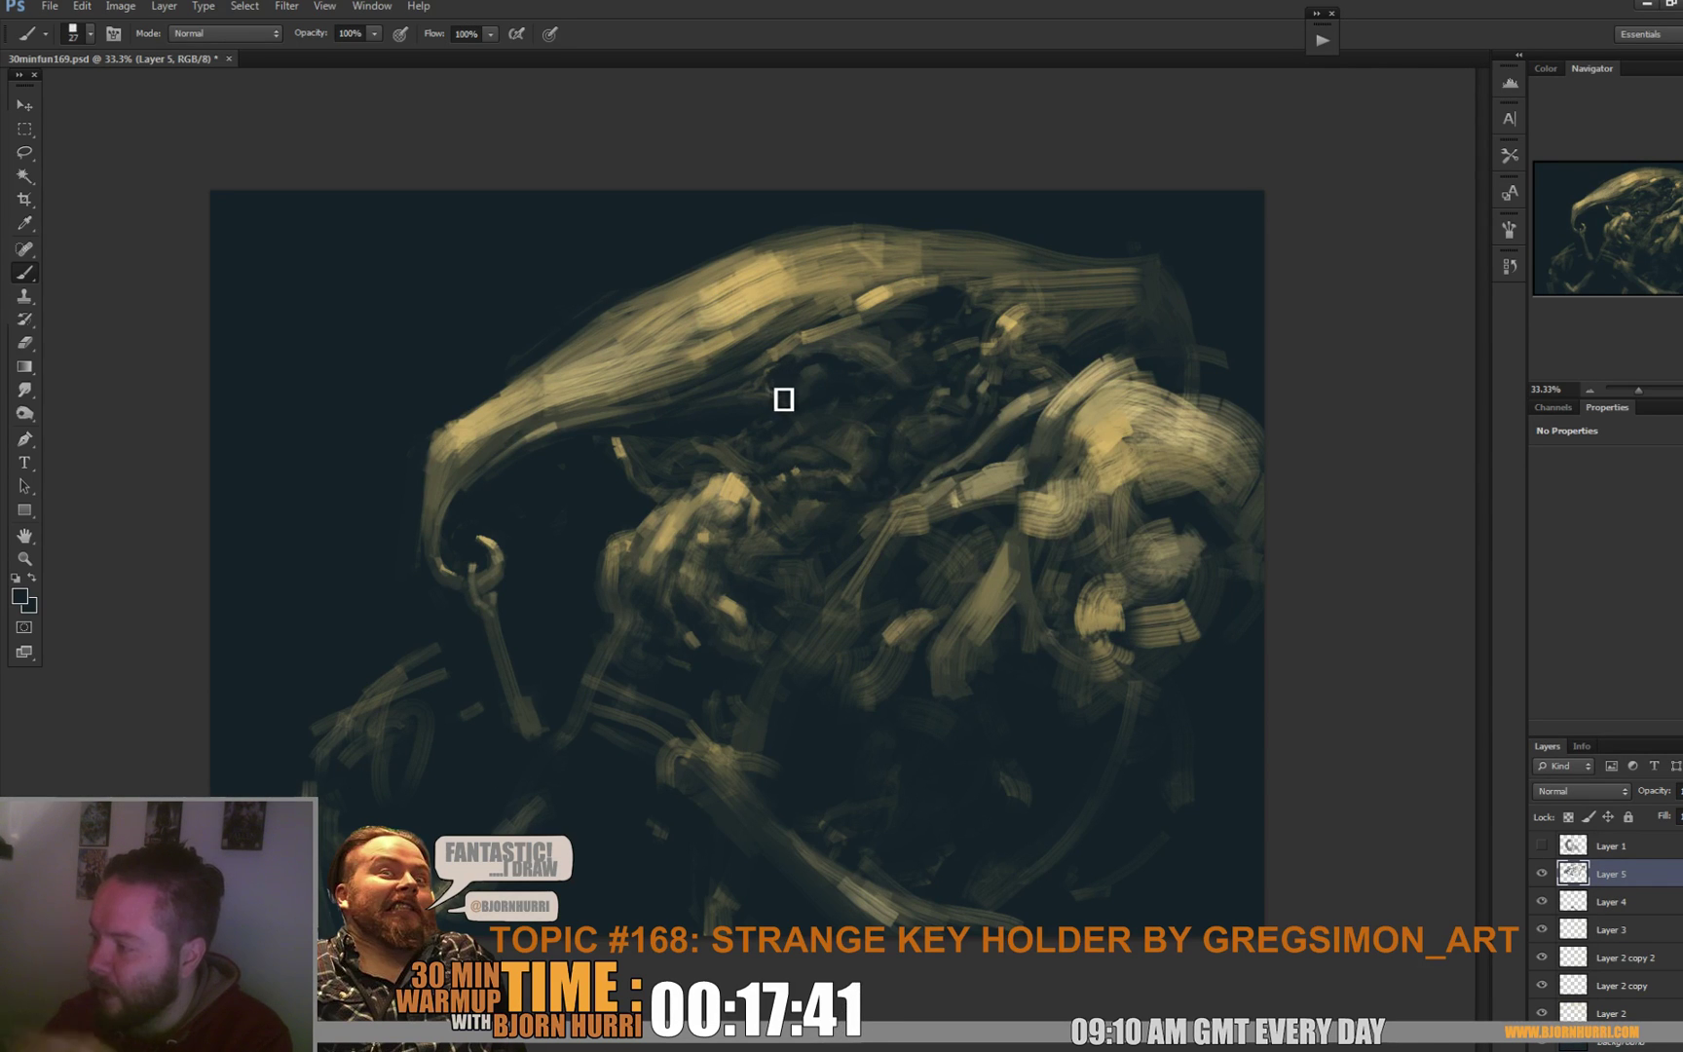
alt+click(784, 372)
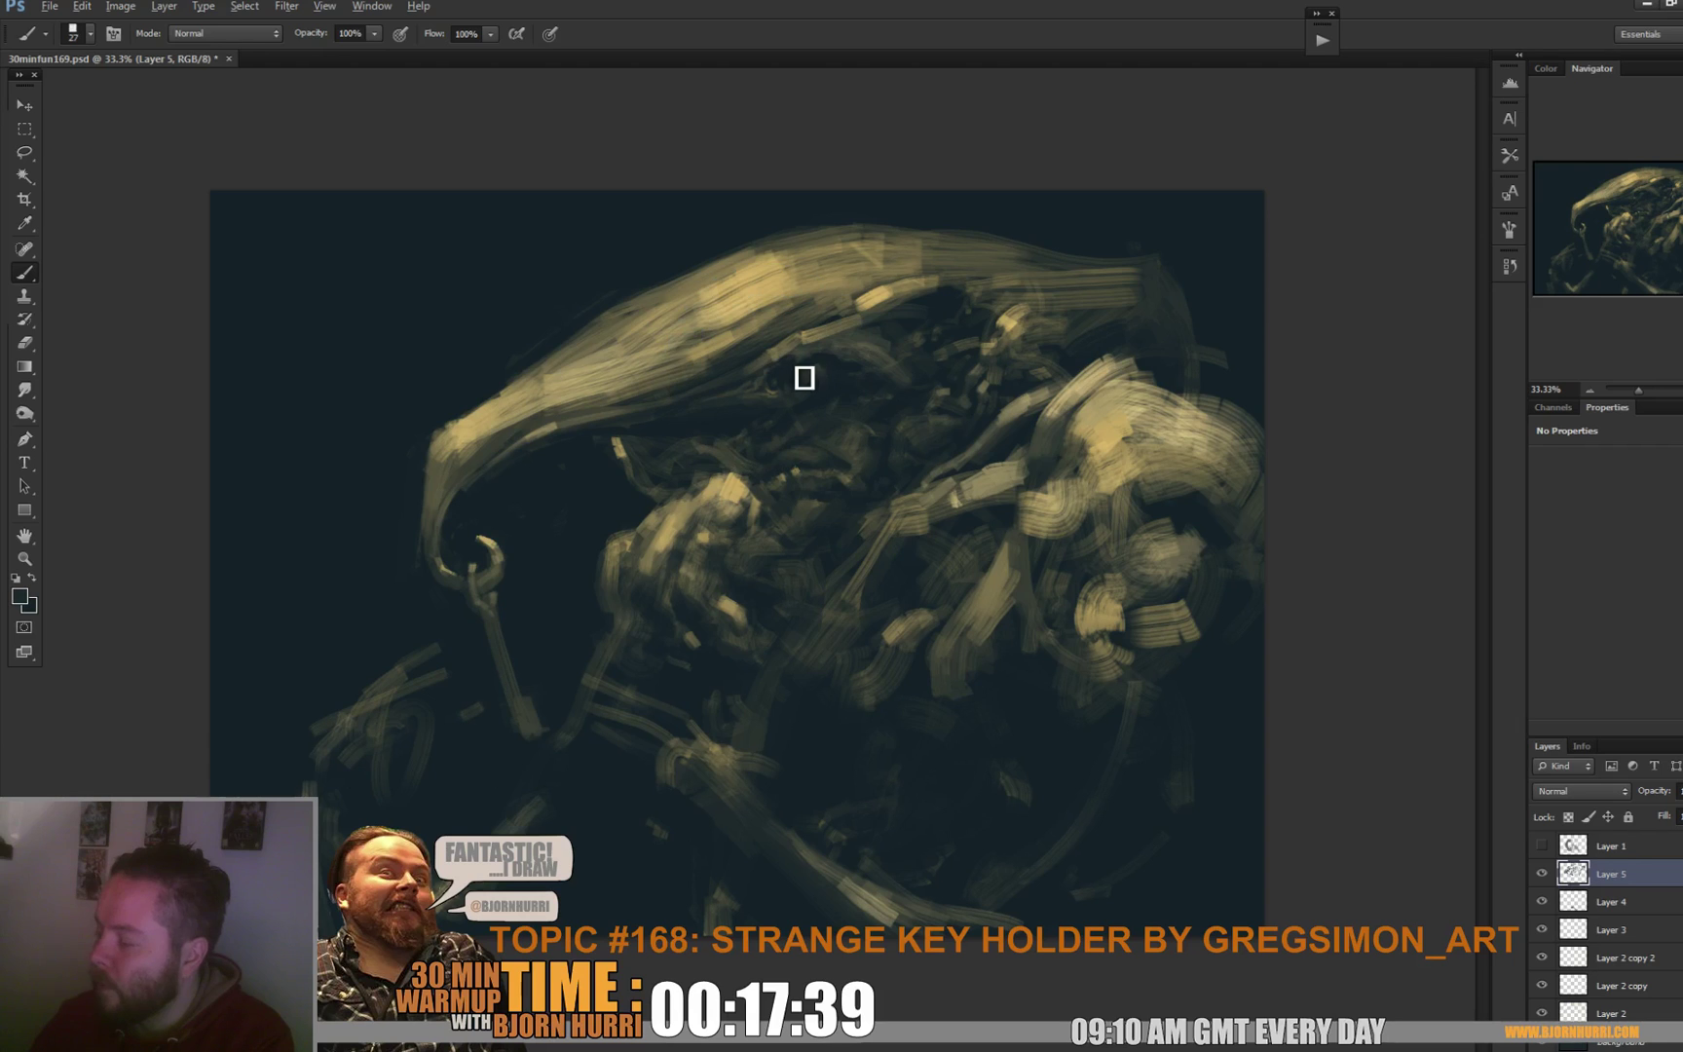
alt+click(793, 357)
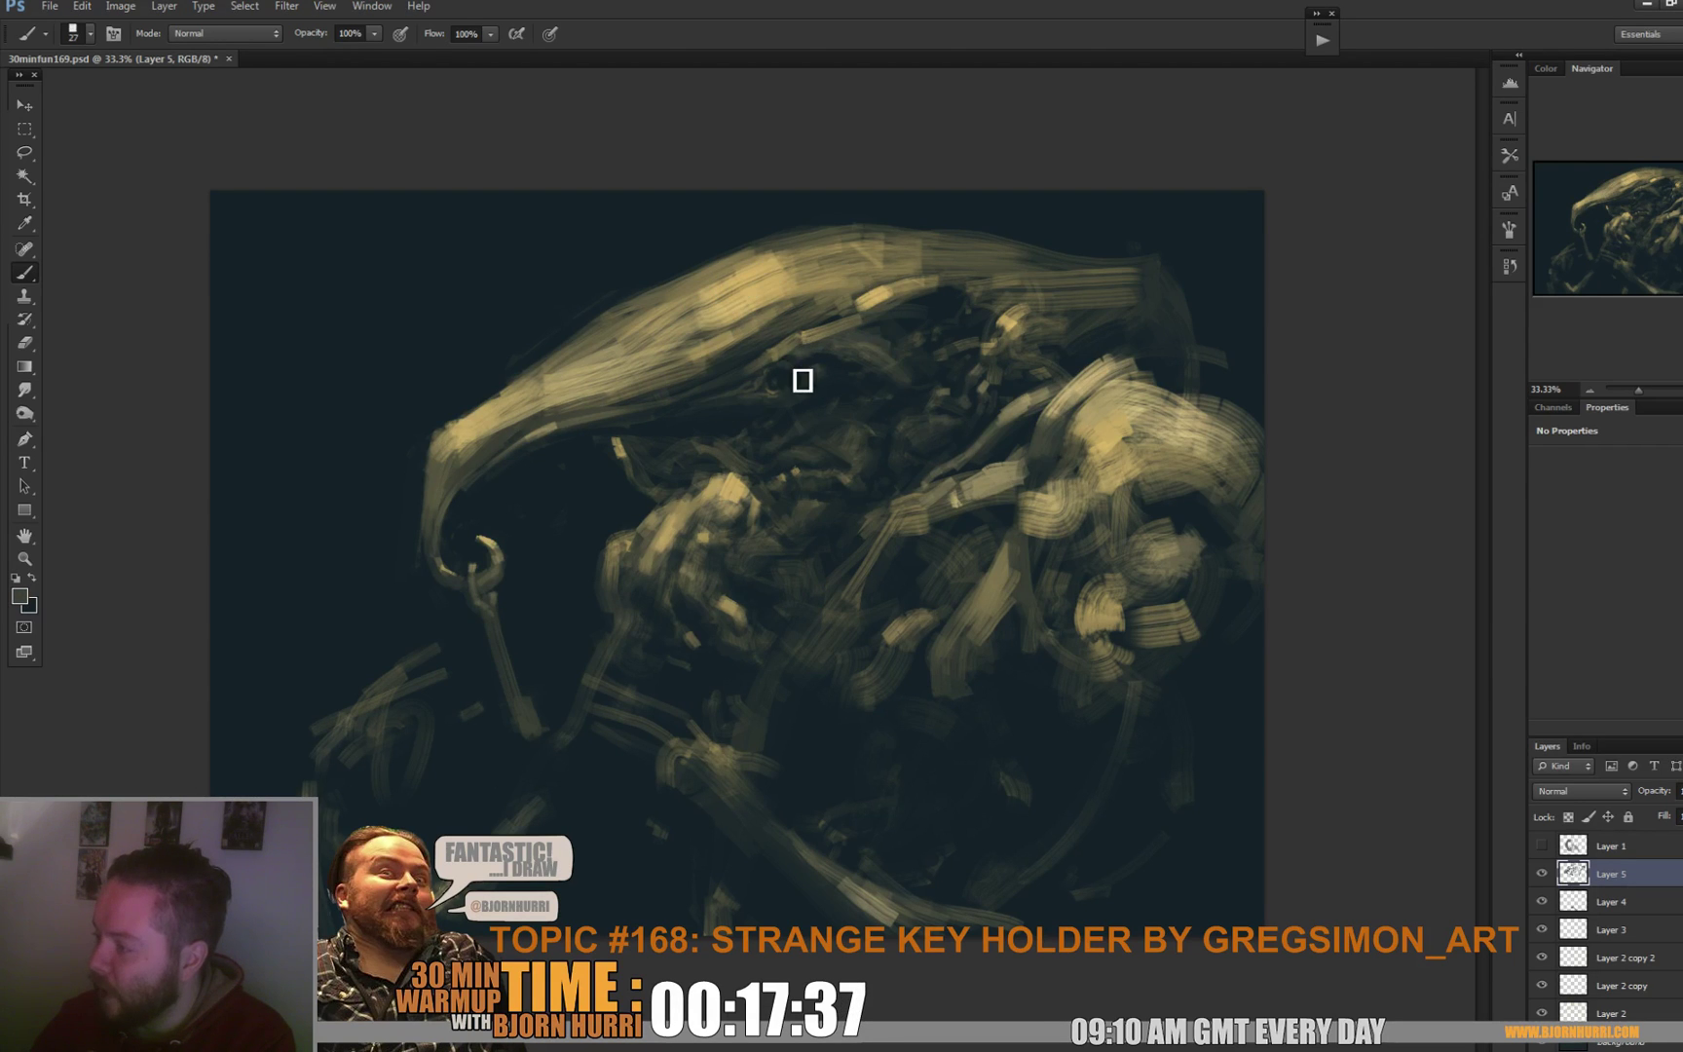
alt+click(789, 362)
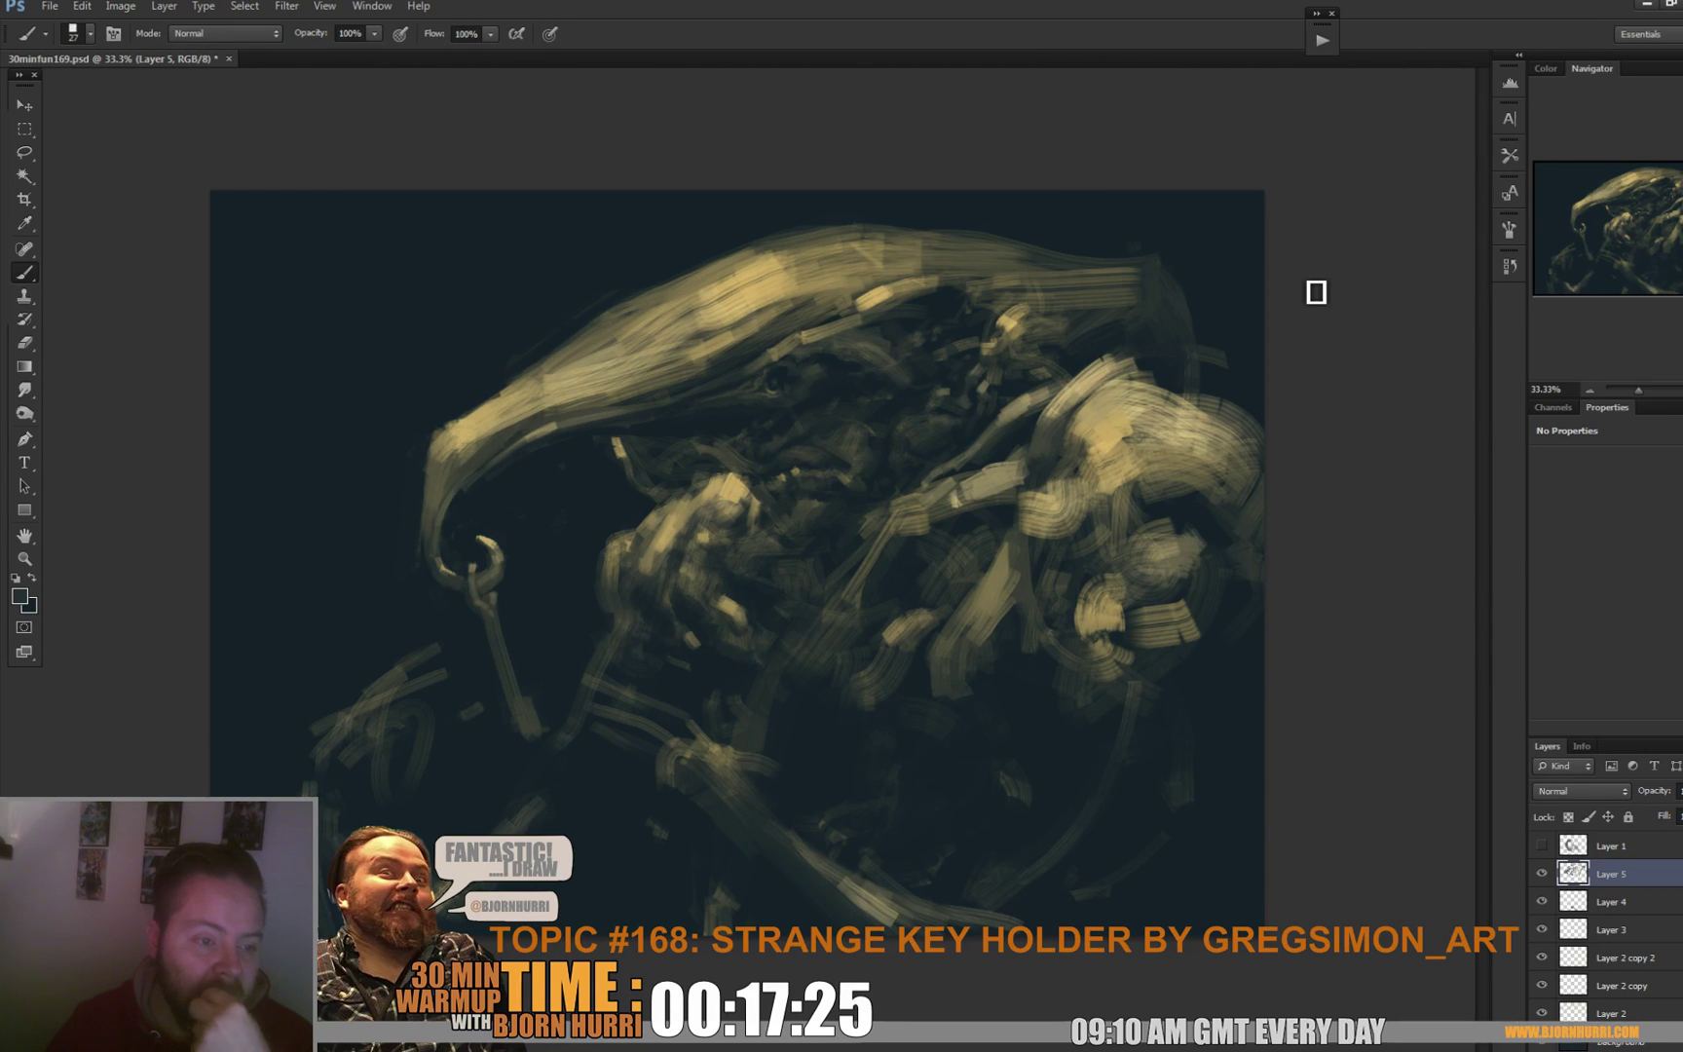
alt+click(717, 439)
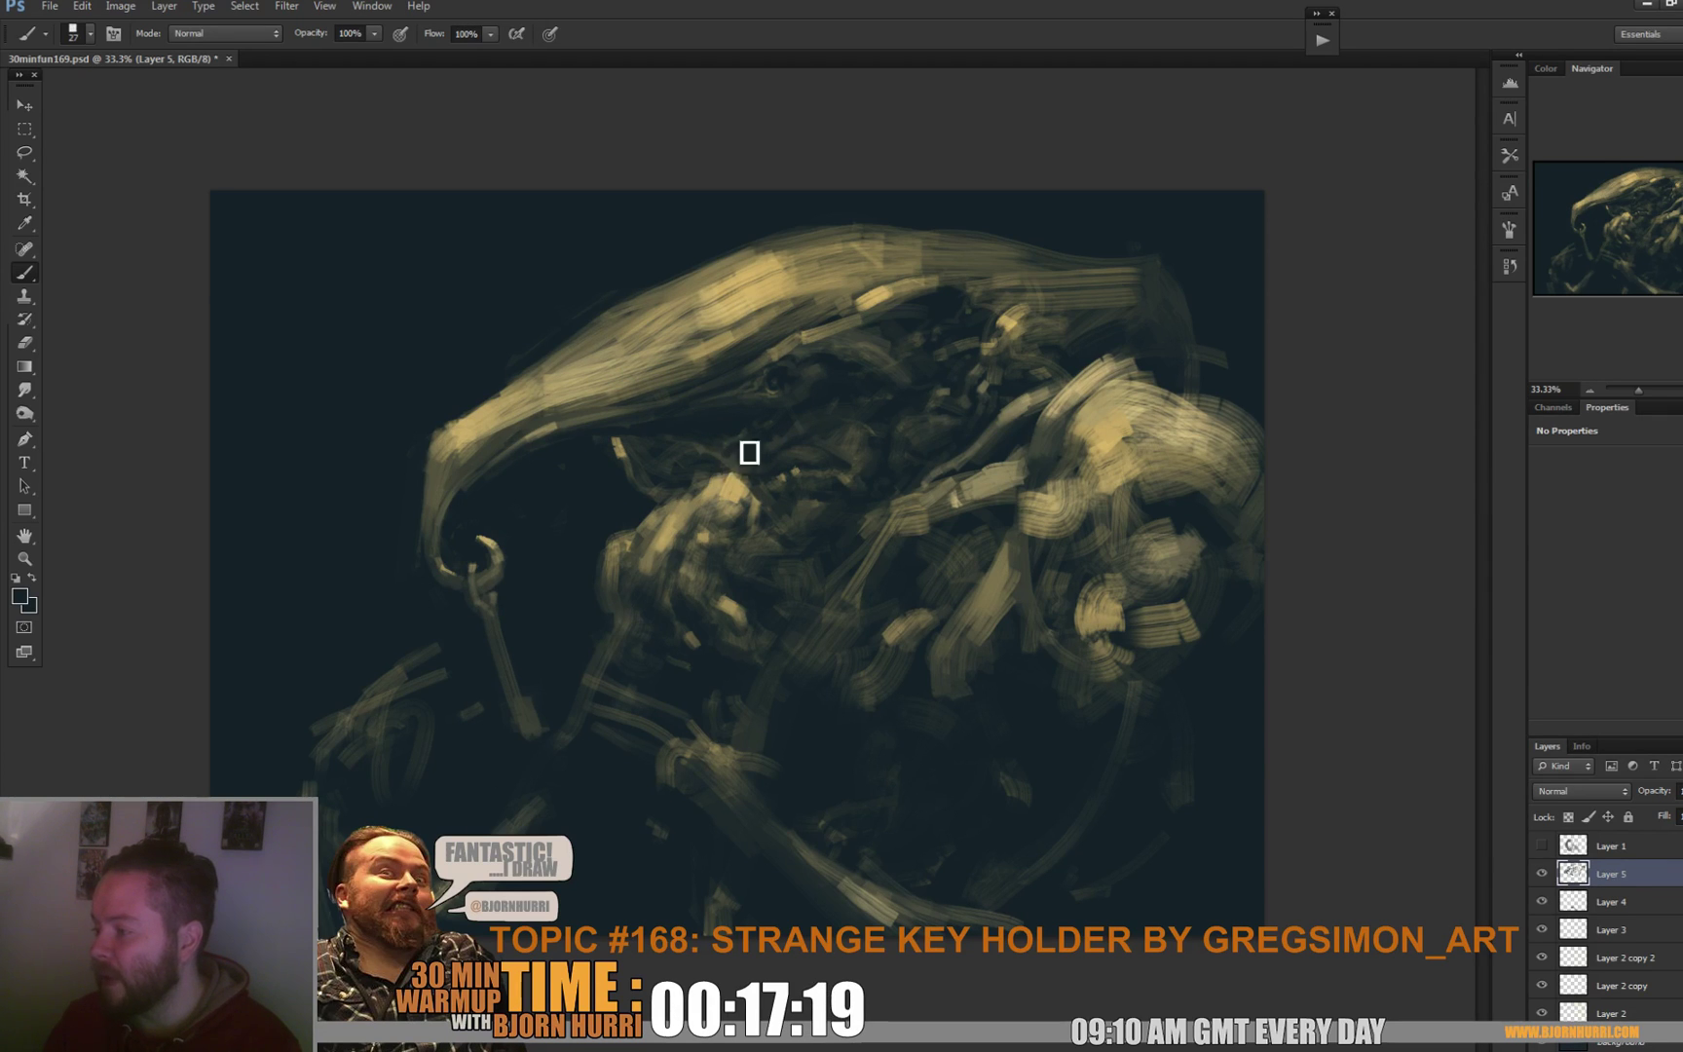
Shrink the brush from 16 to 8 px and paint a light stroke along the head's top.
right_click(1216, 446)
text(16)
key(Return)
alt+click(731, 470)
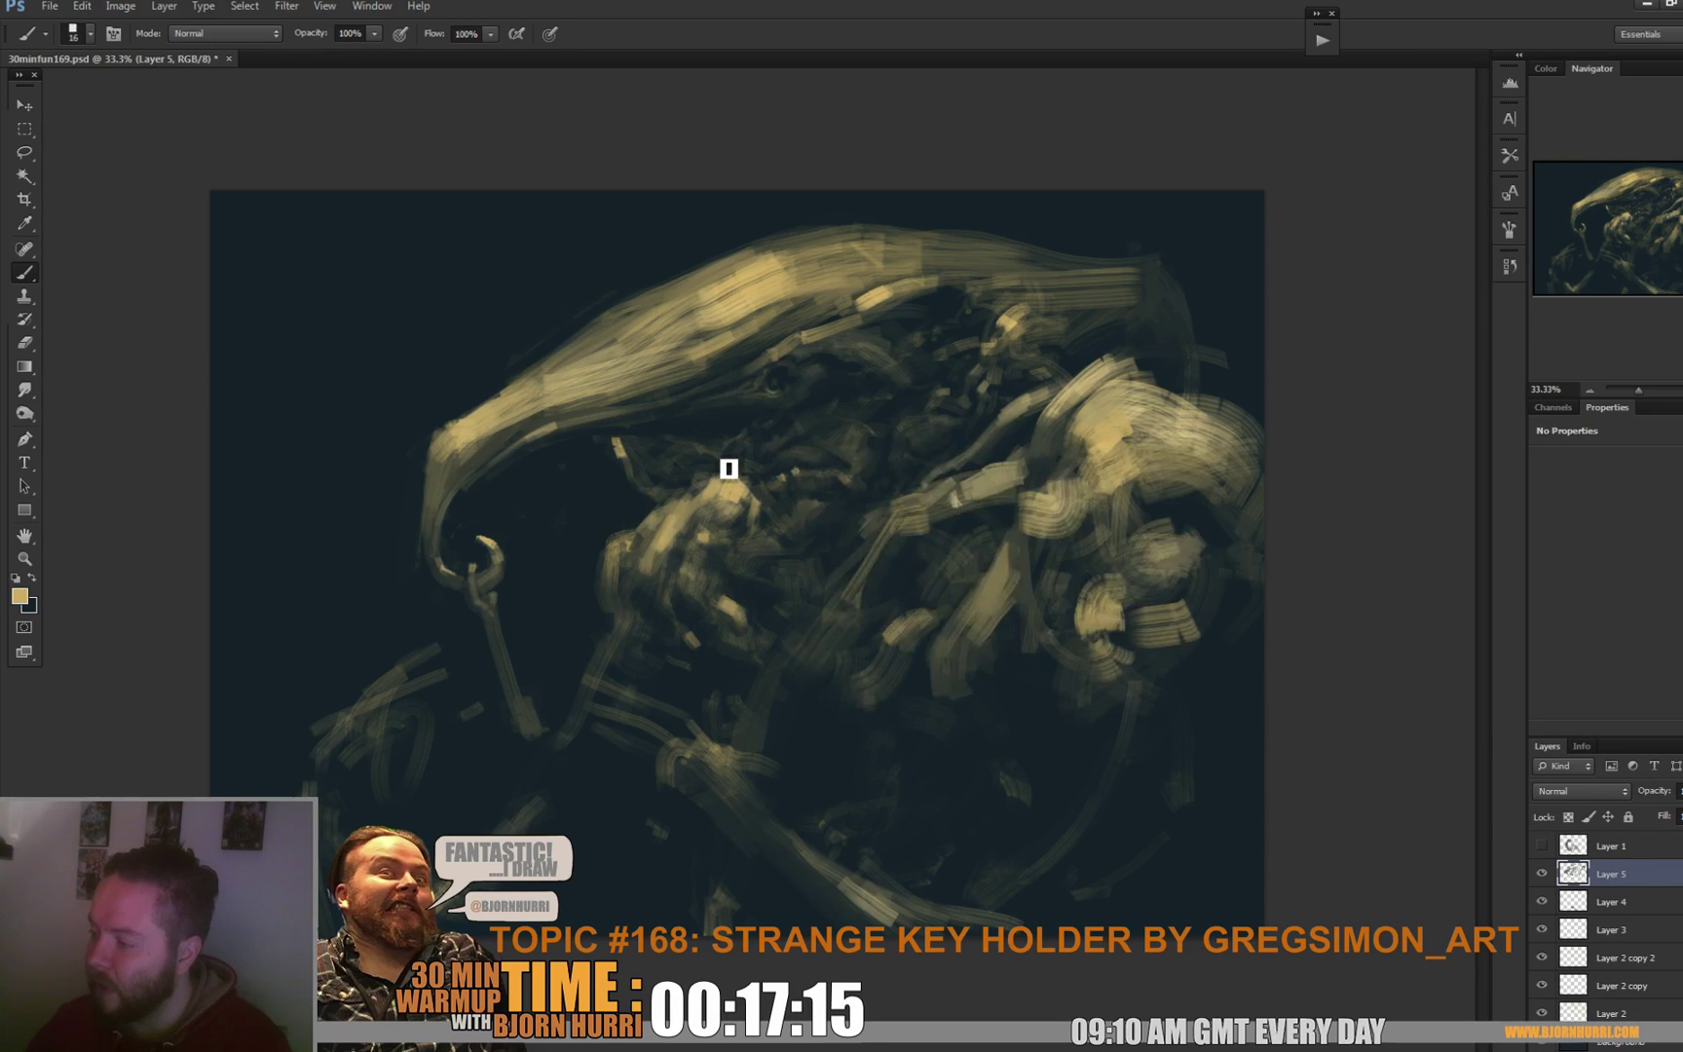
right_click(730, 470)
text(8)
key(Return)
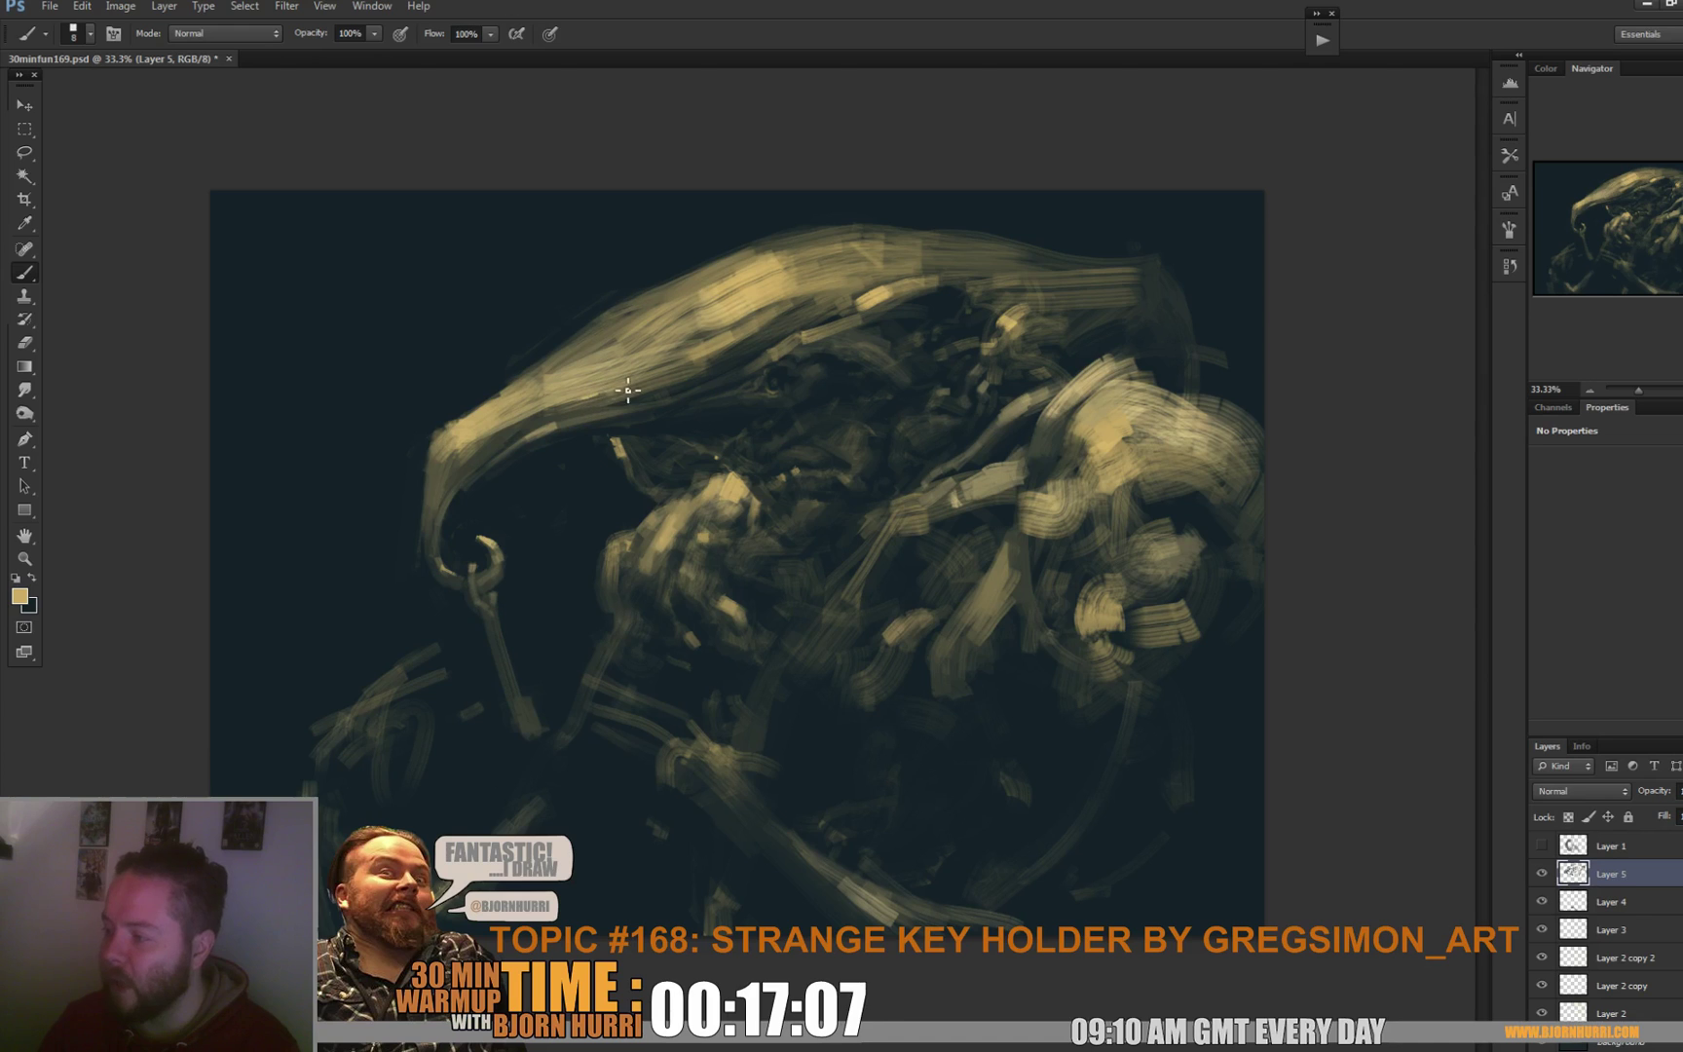
drag(521, 382, 774, 240)
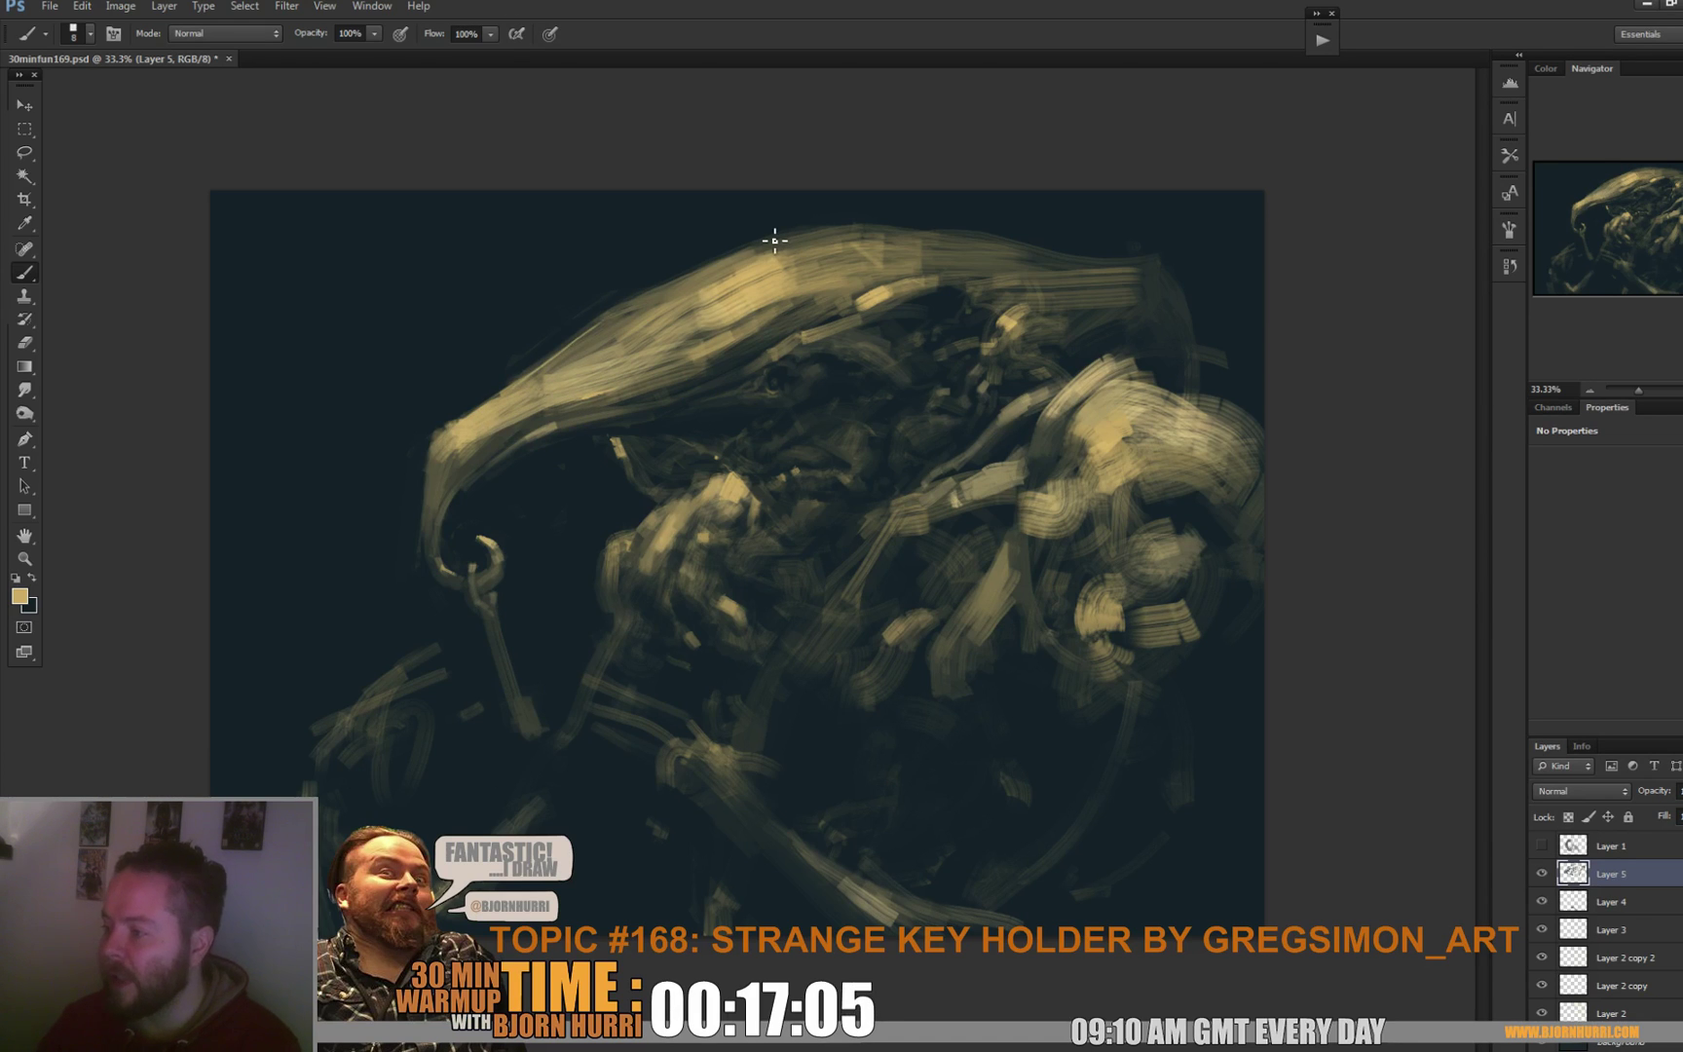
Set the brush to 10 px, then to 14 px.
right_click(872, 553)
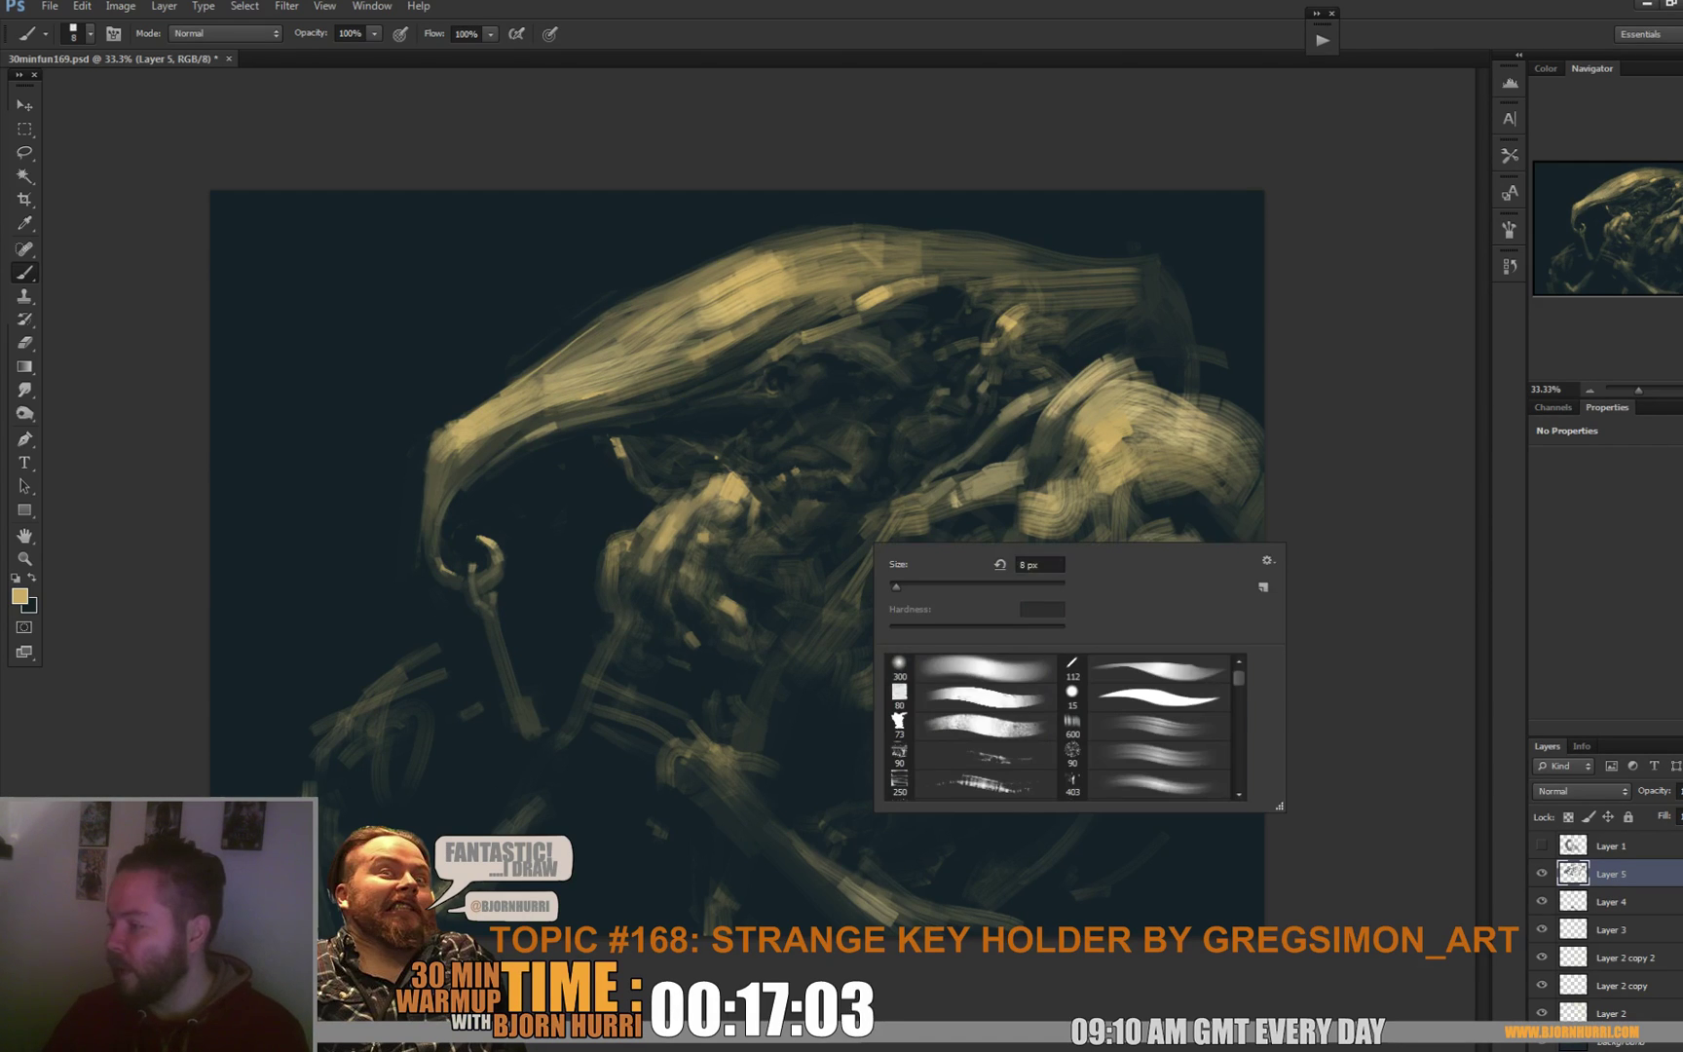
key(Return)
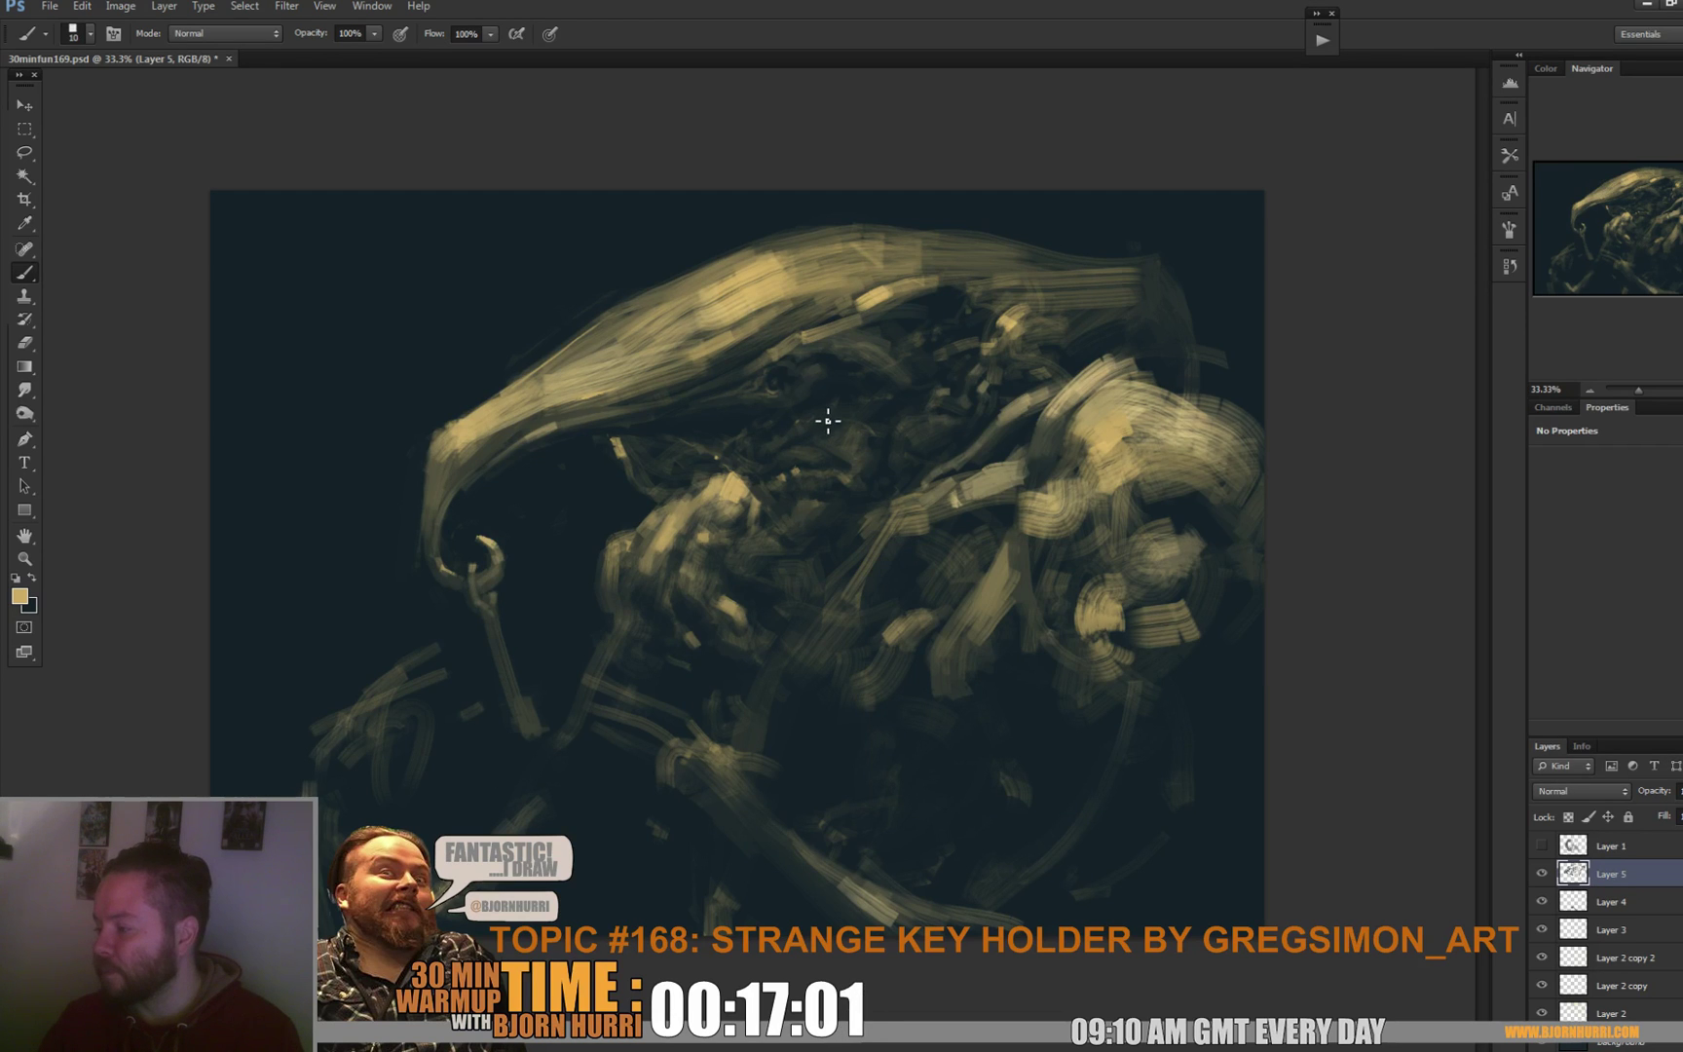
right_click(883, 417)
text(14)
key(Return)
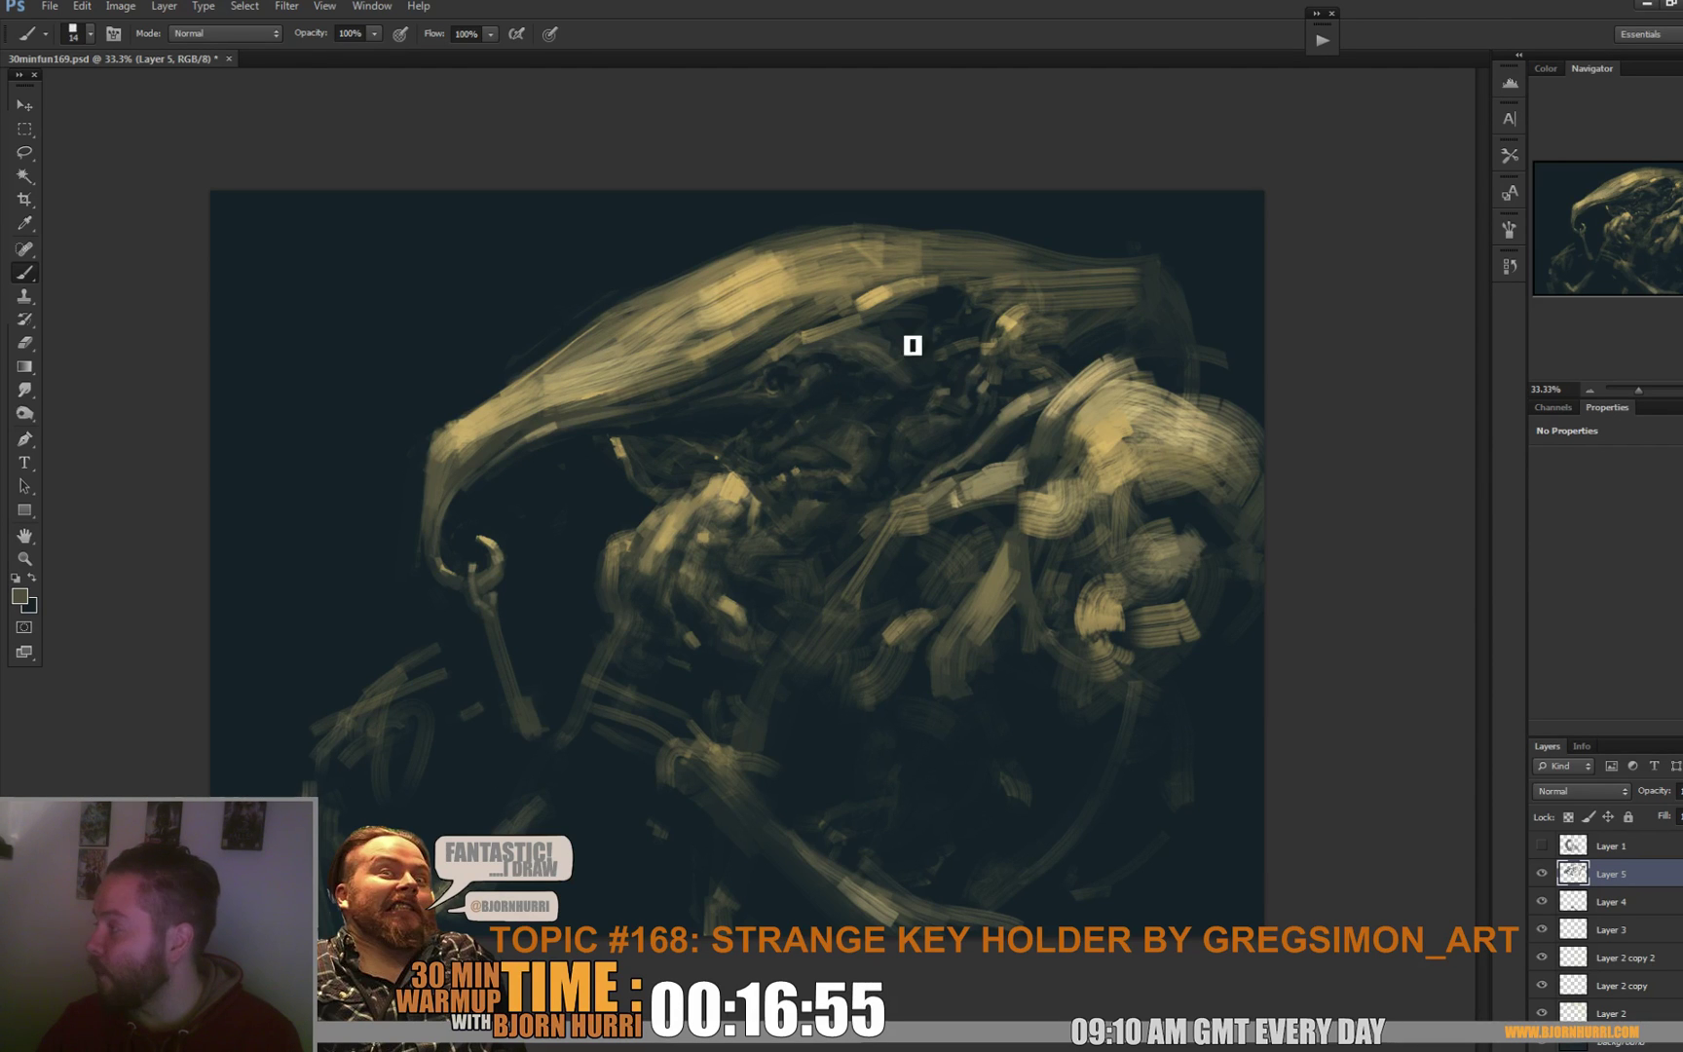
Dab the upper head, alternating tan and dark tones sampled from the canvas.
alt+click(835, 347)
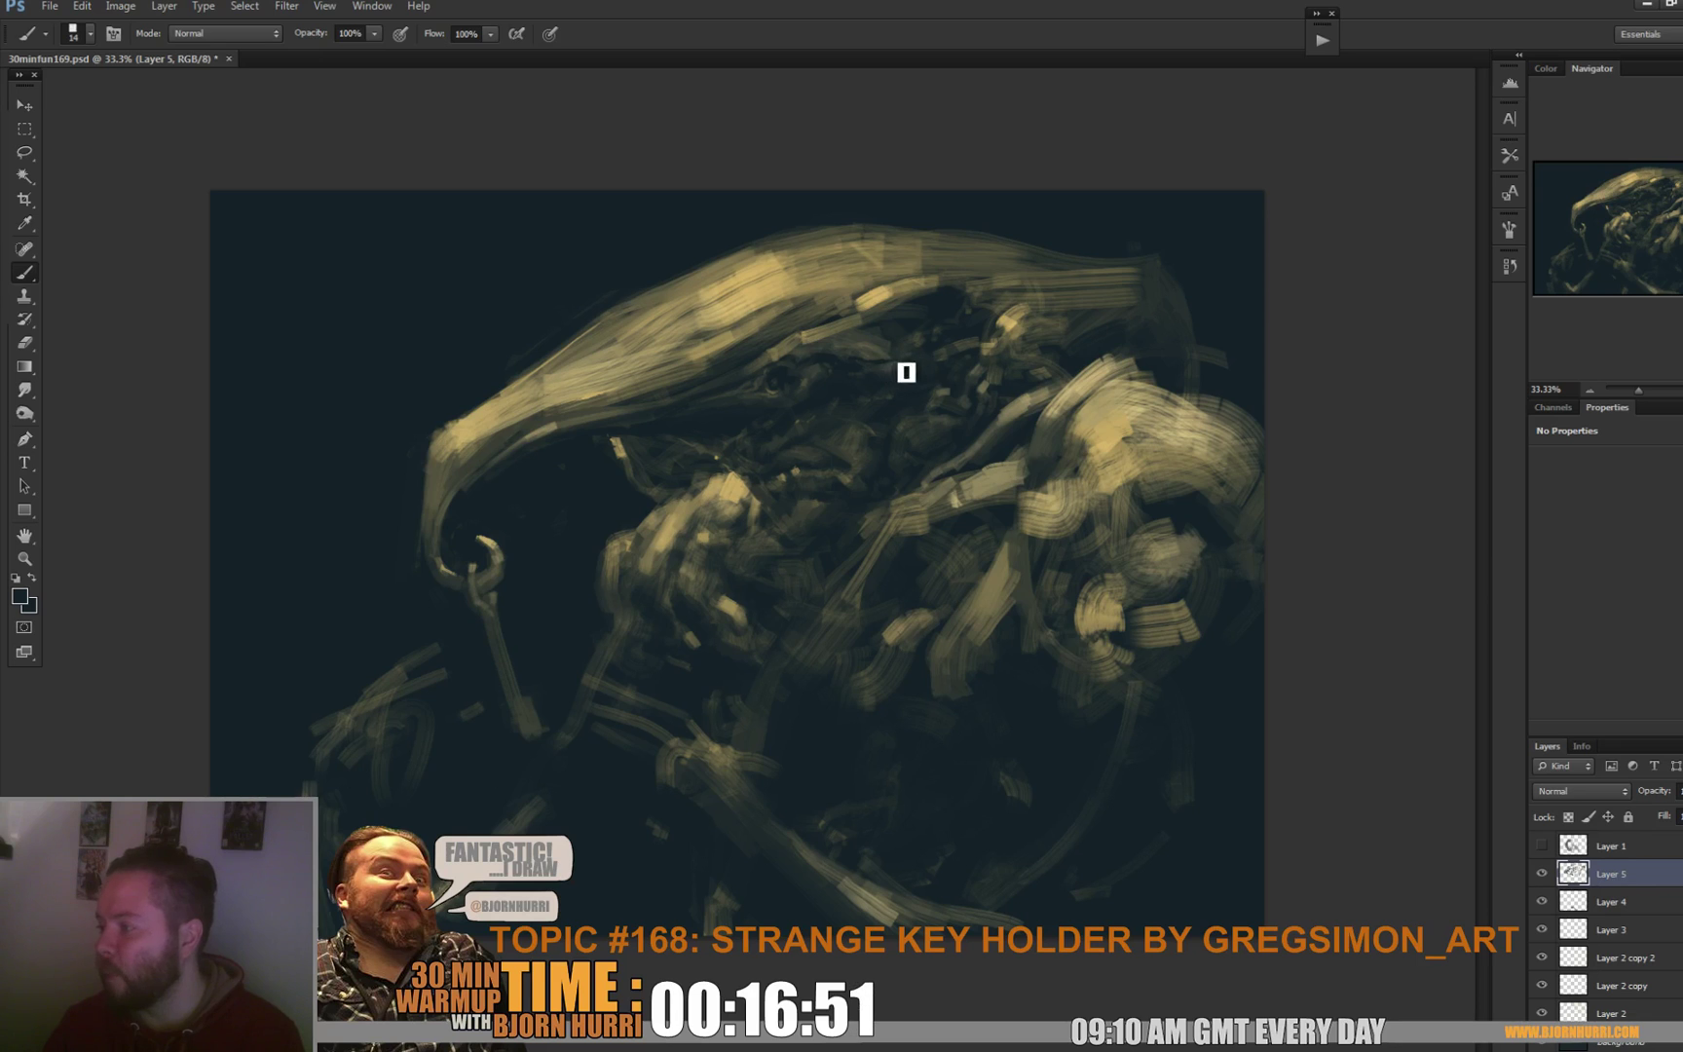
alt+click(864, 347)
alt+click(864, 347)
alt+click(884, 296)
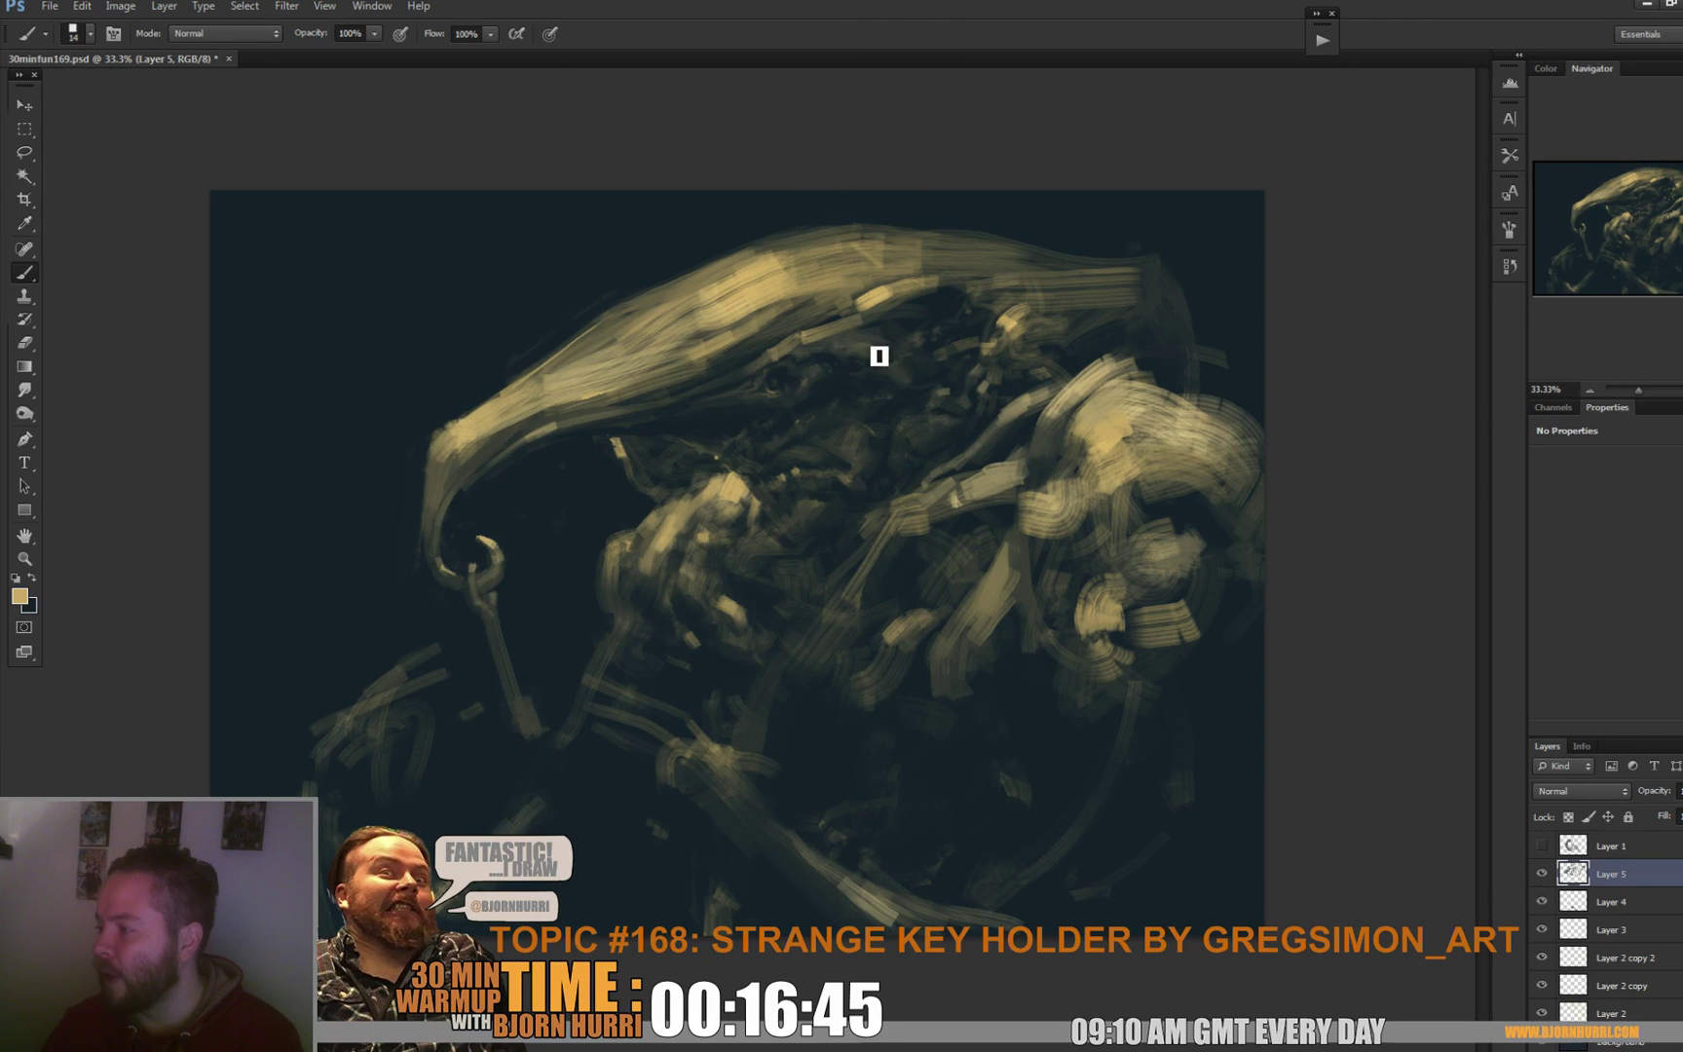
alt+click(824, 352)
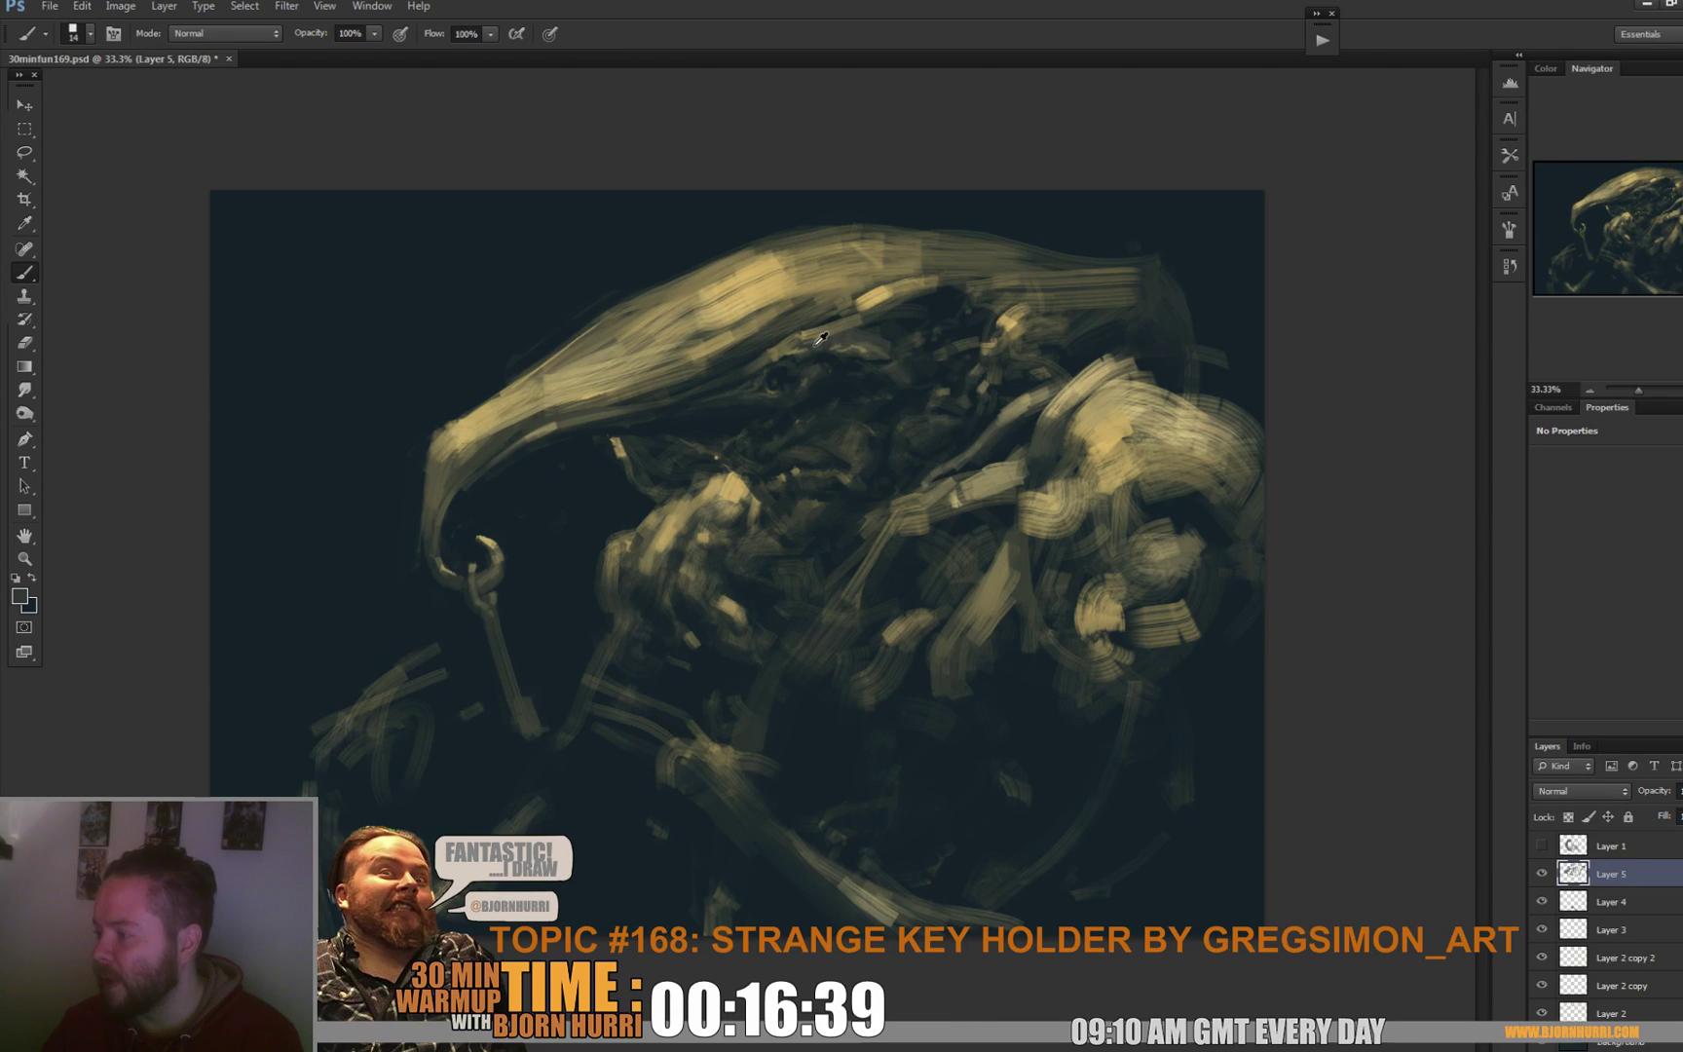
alt+click(874, 328)
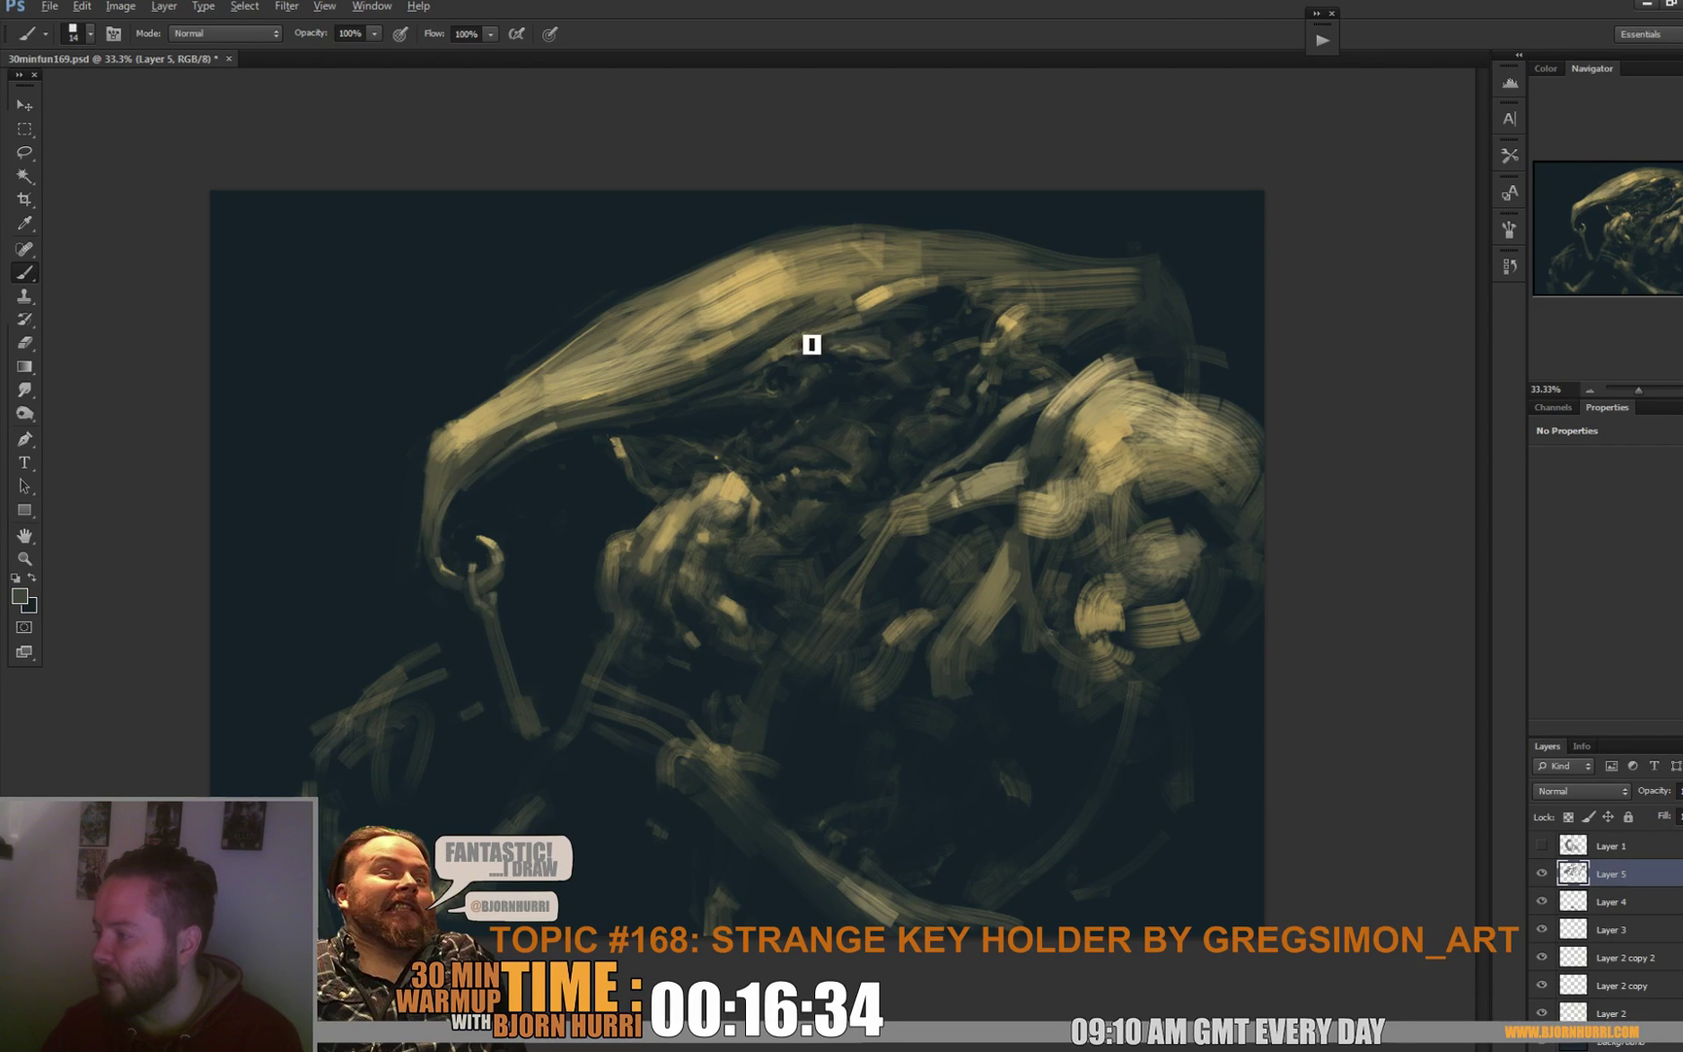
alt+click(771, 336)
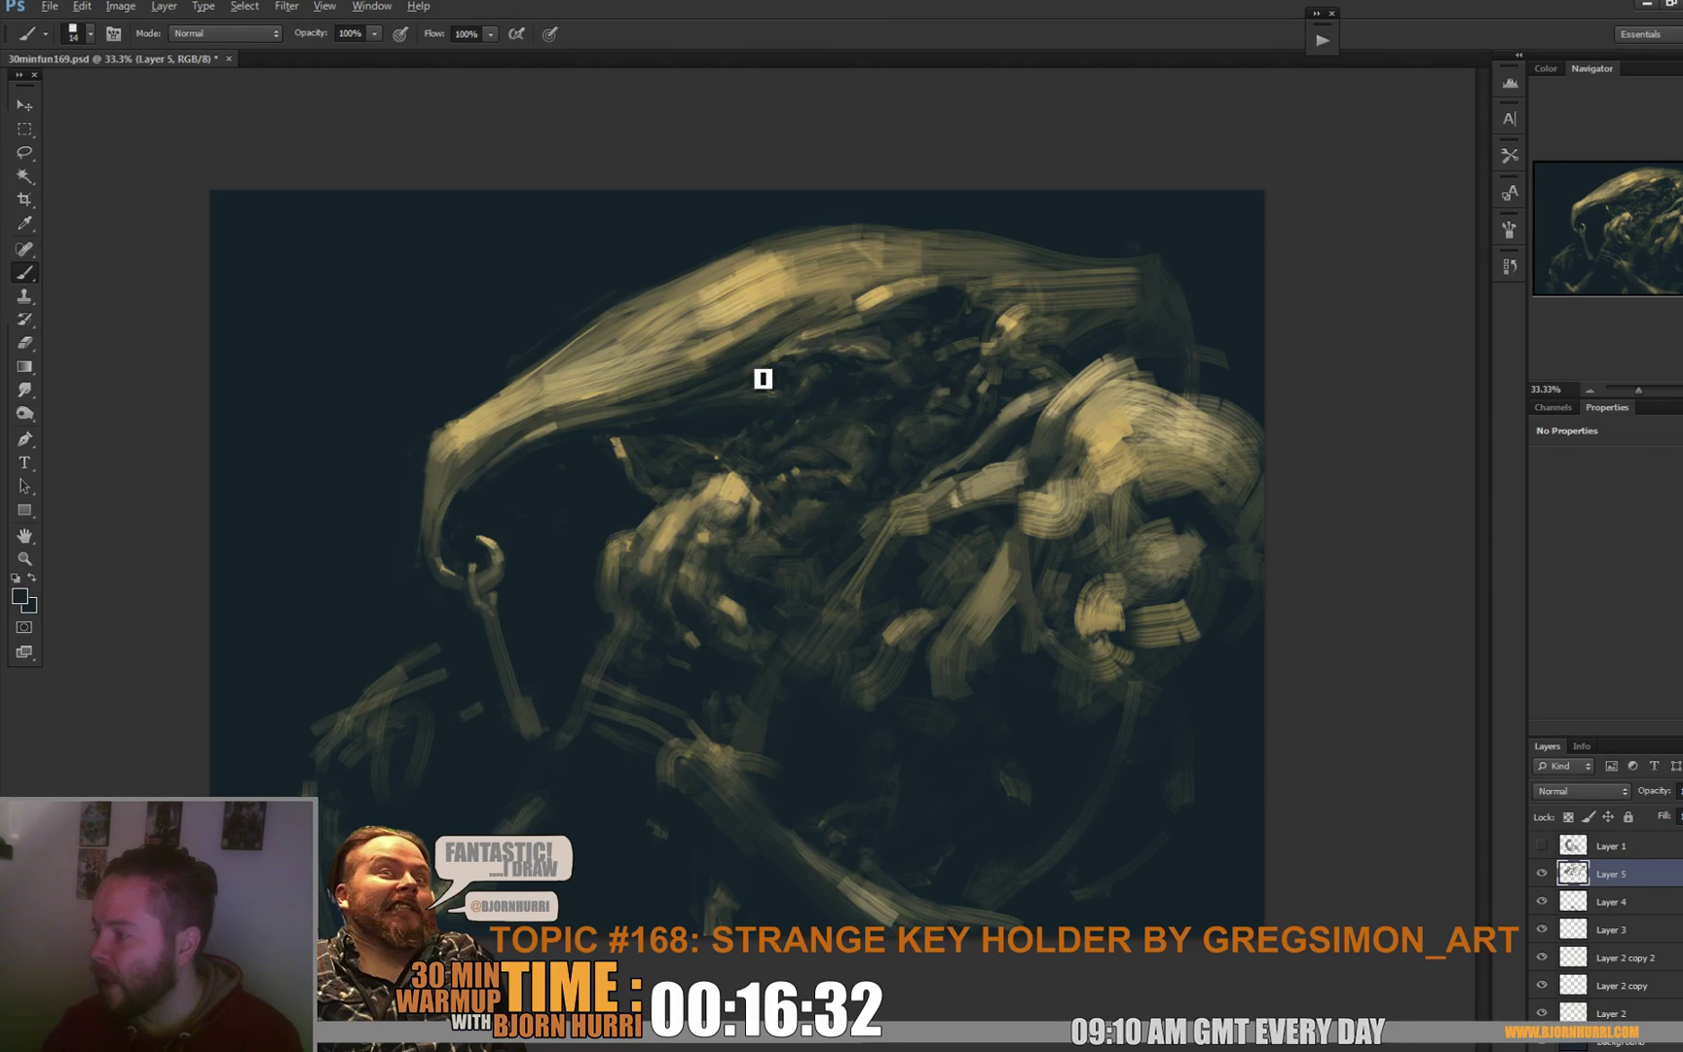
alt+click(784, 345)
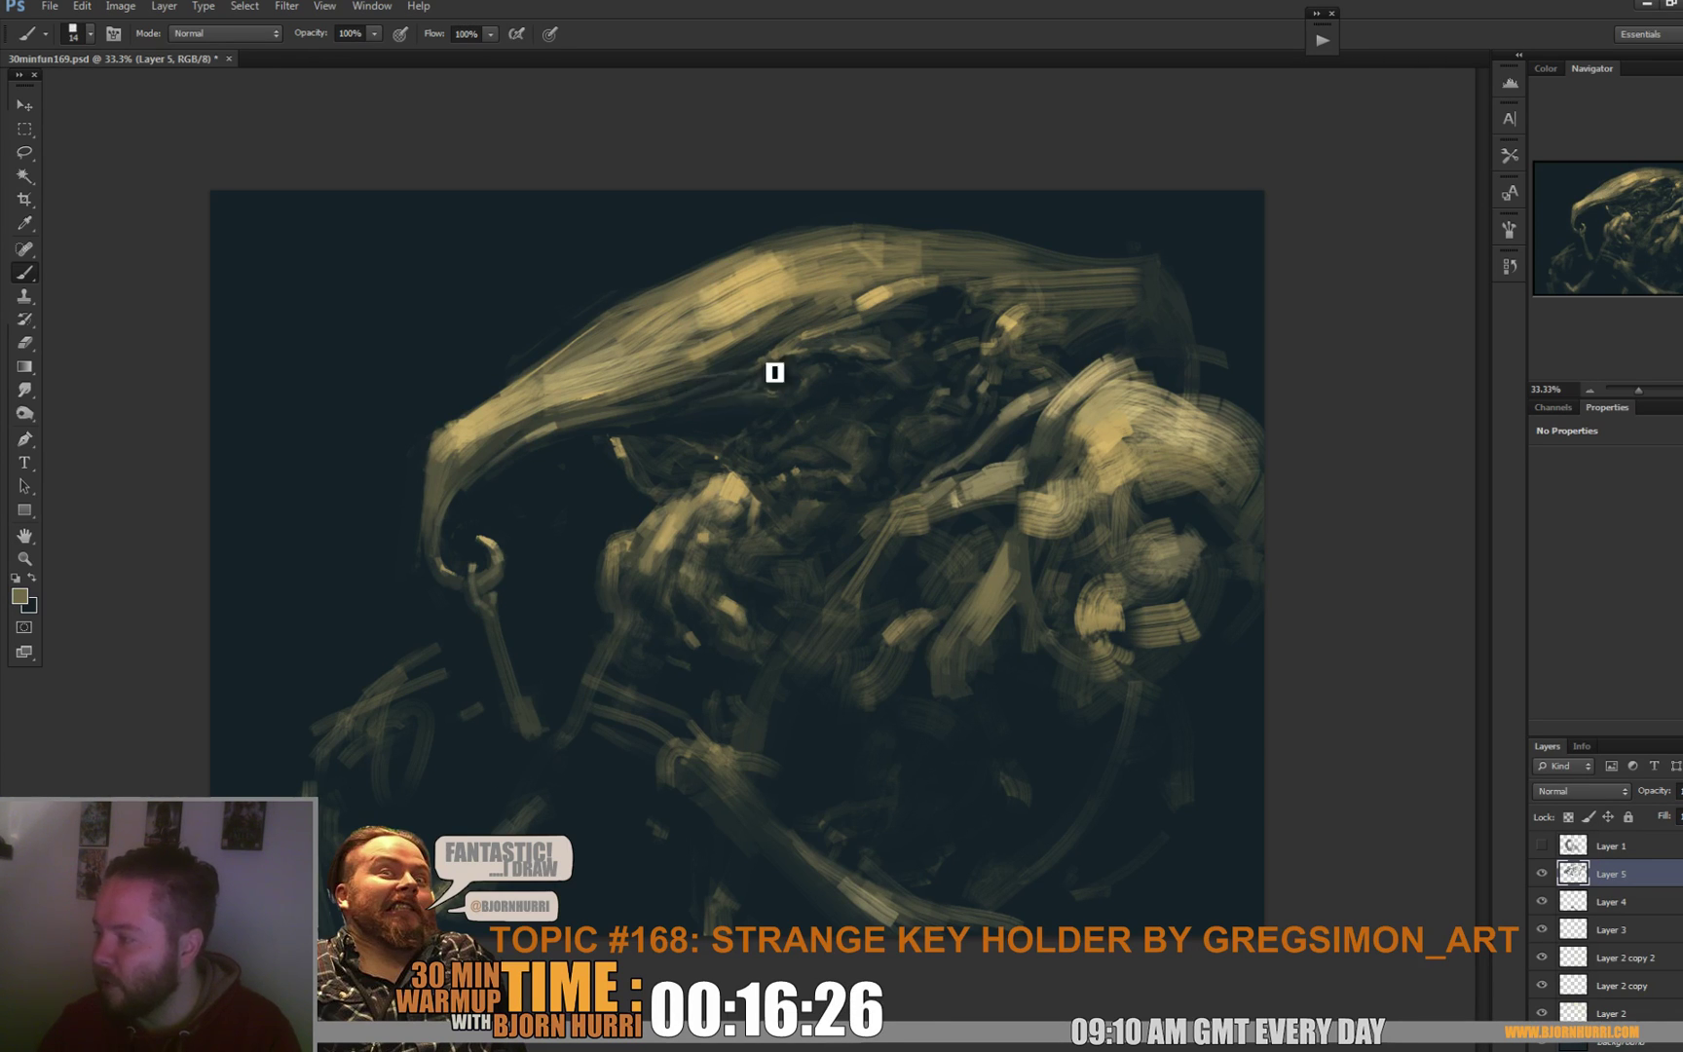
right_click(771, 338)
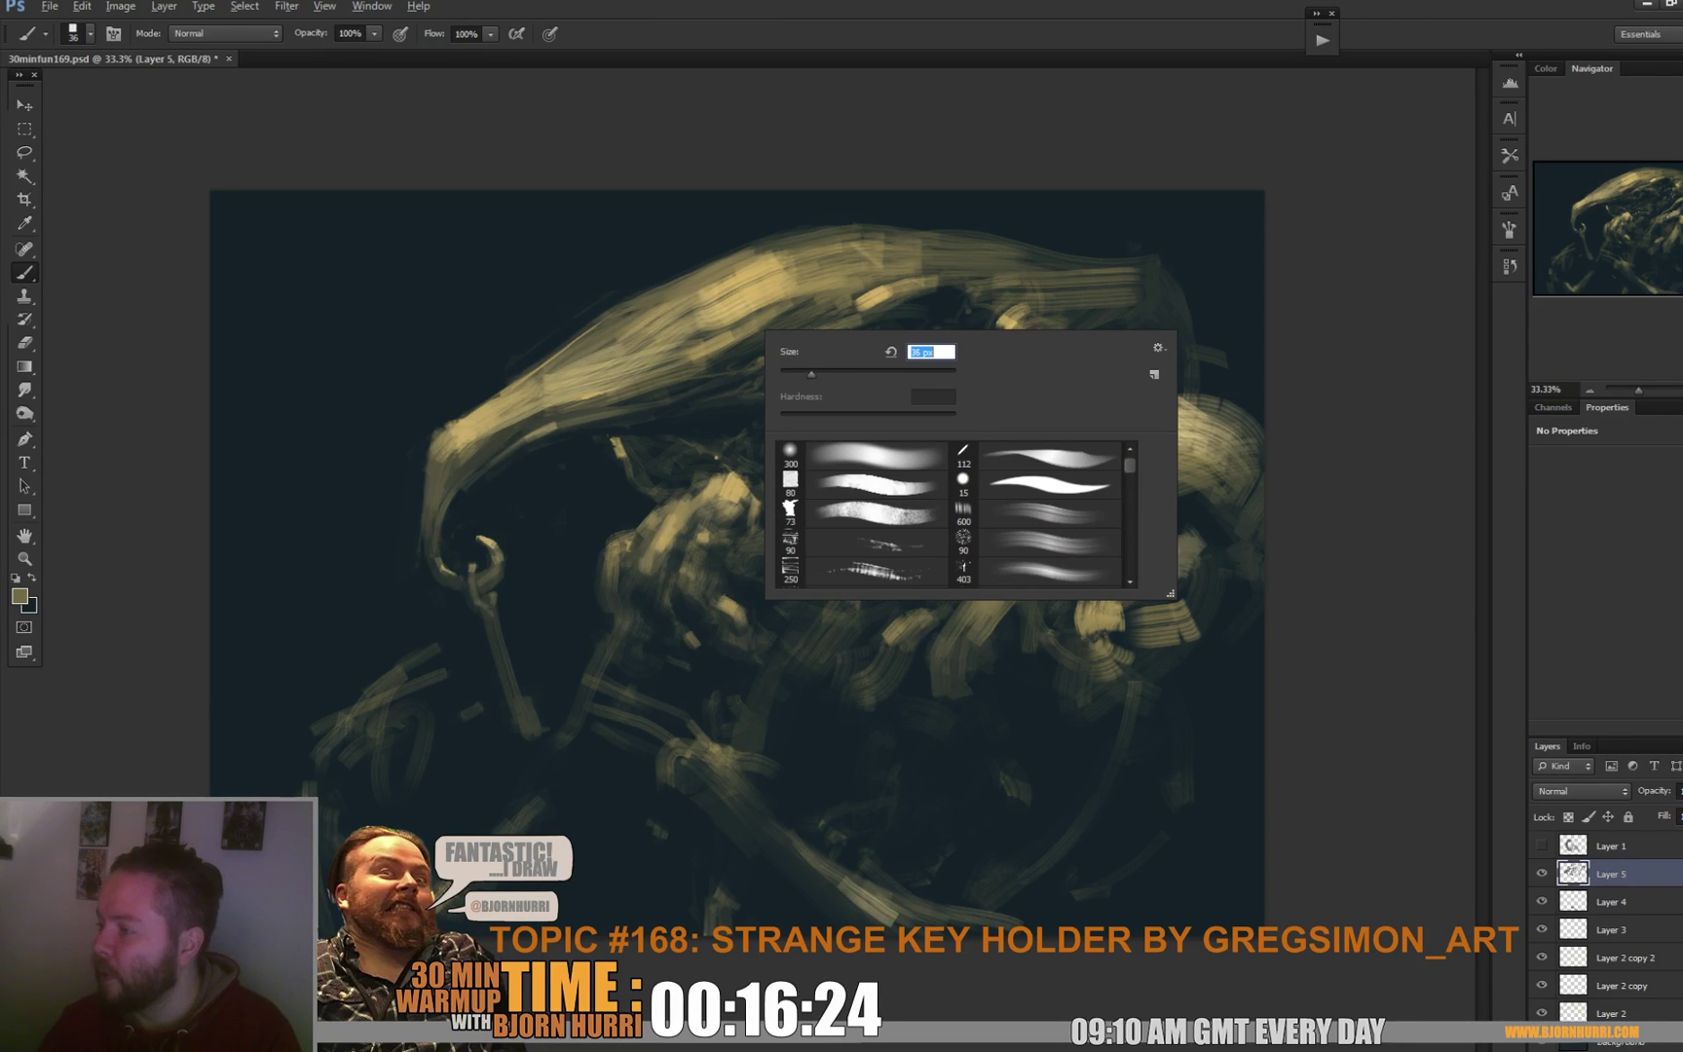
With a 36 px brush, sample head colours and lay a light stroke across the head top.
key(Return)
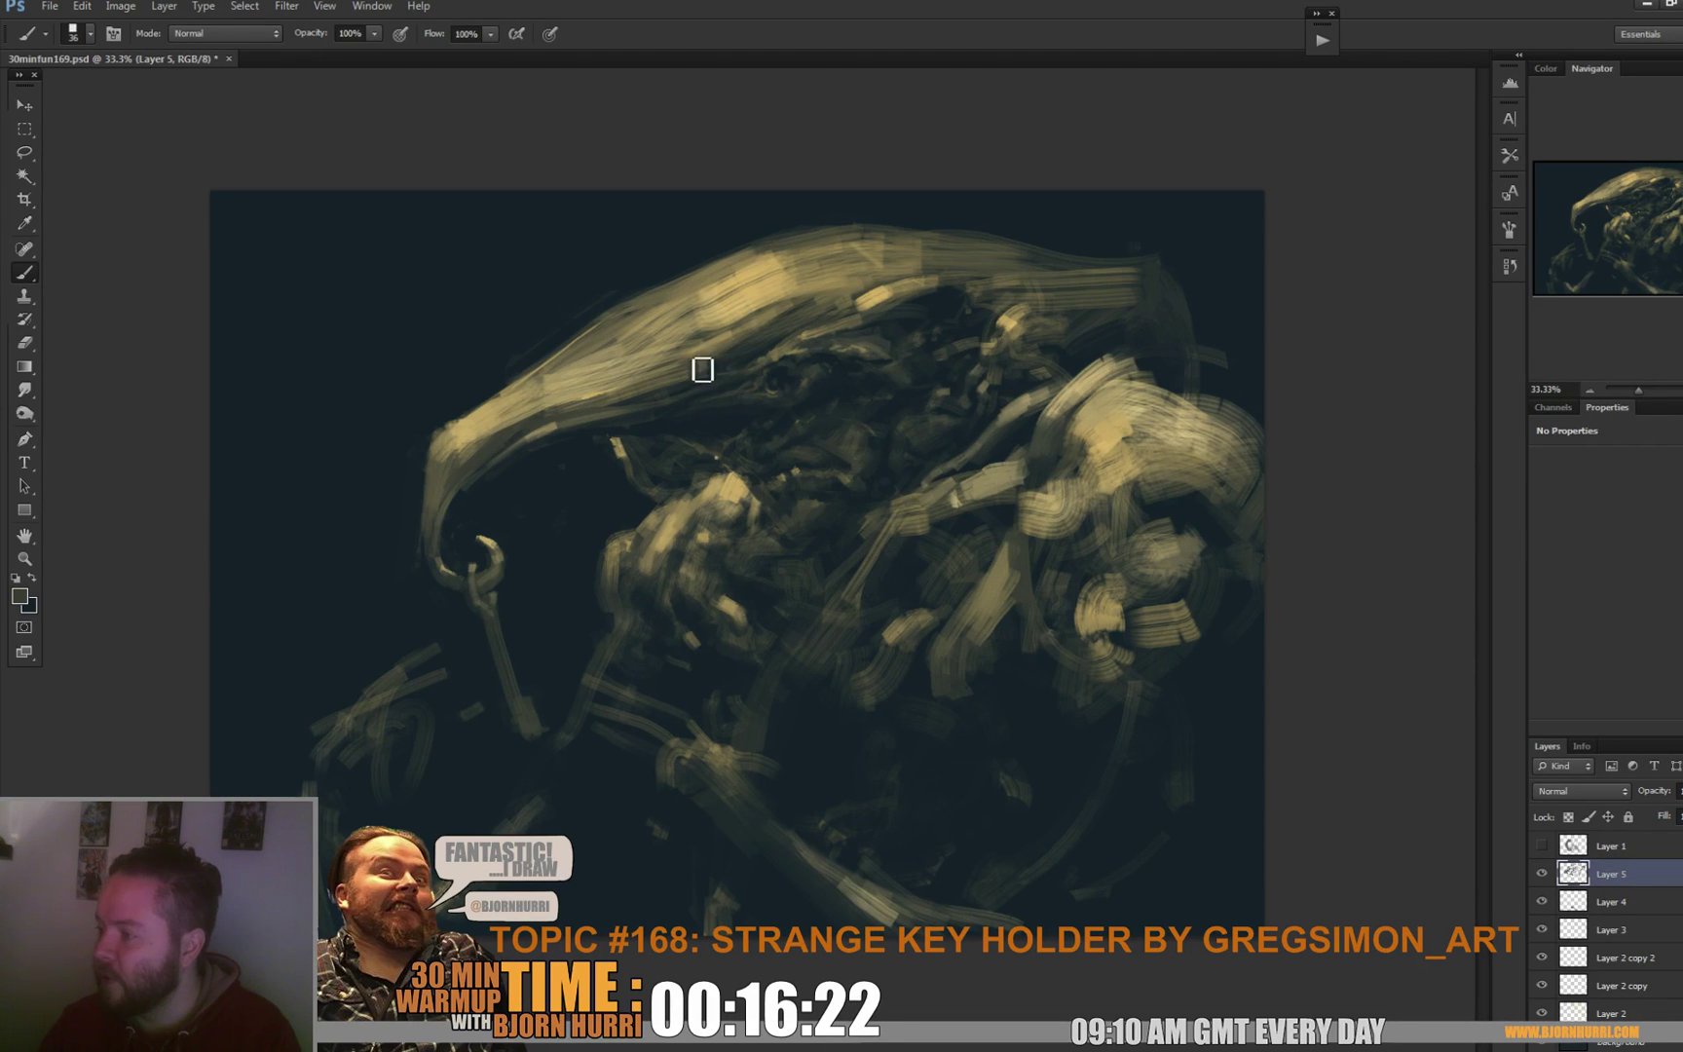
alt+click(731, 332)
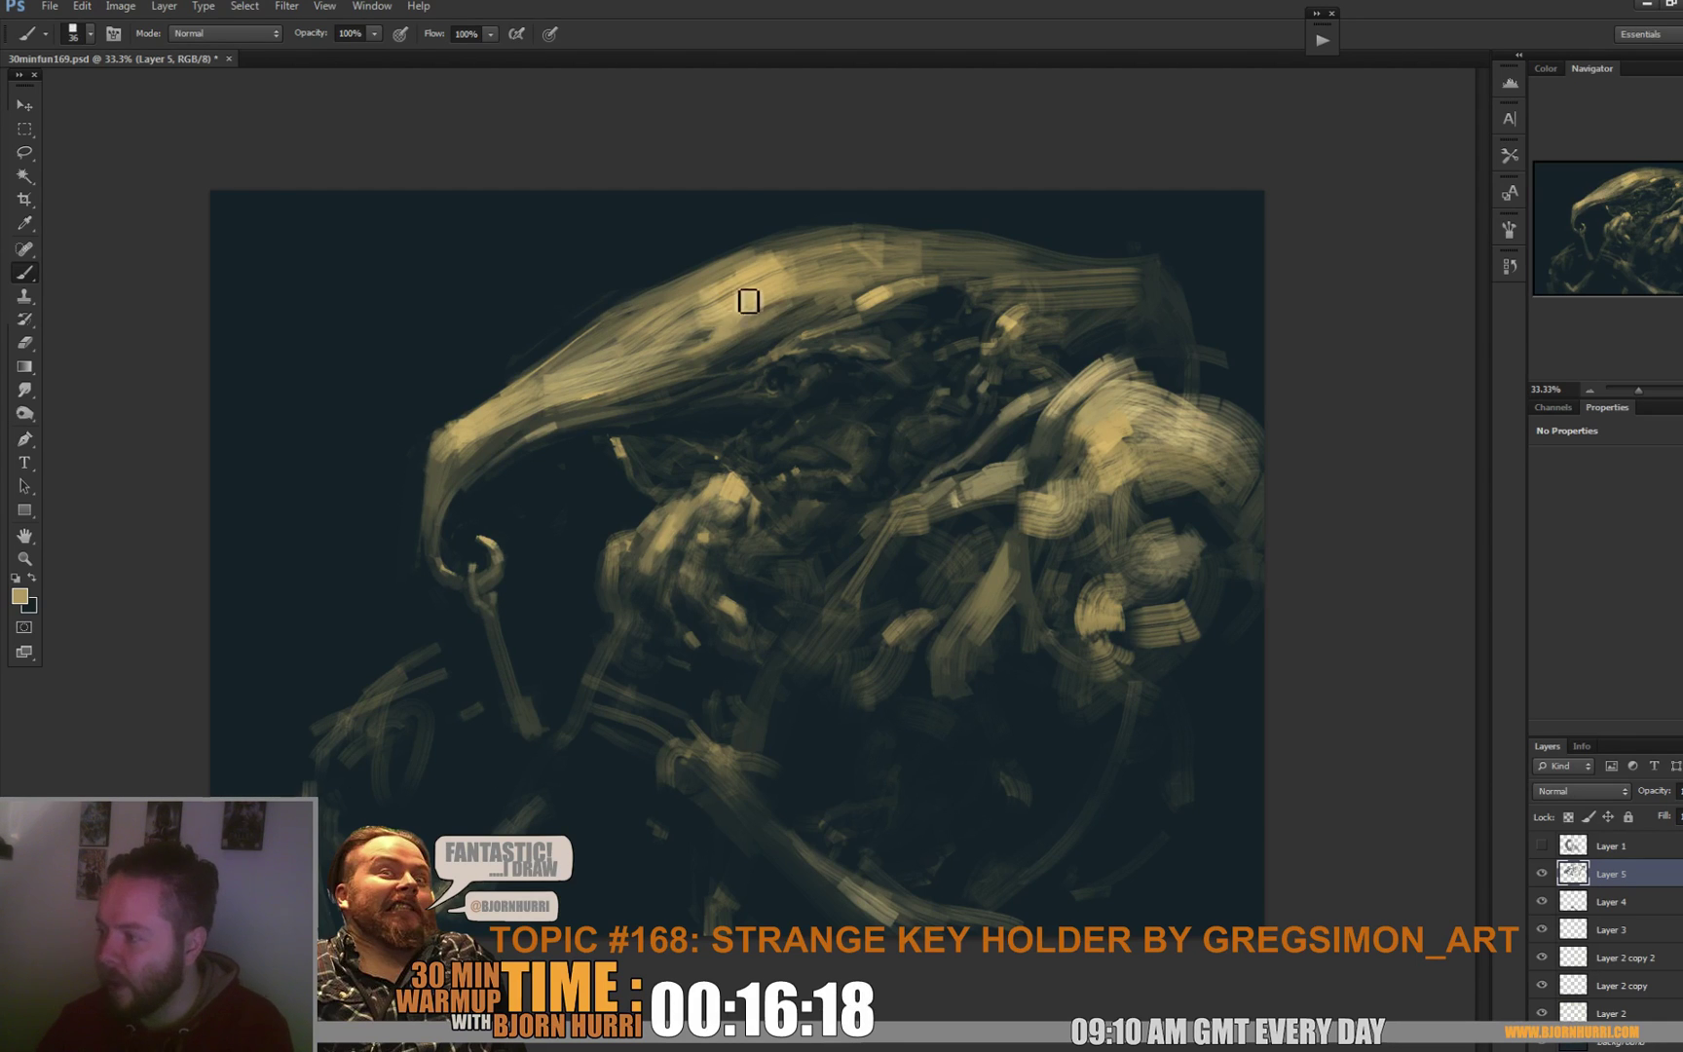
alt+click(716, 298)
alt+click(743, 265)
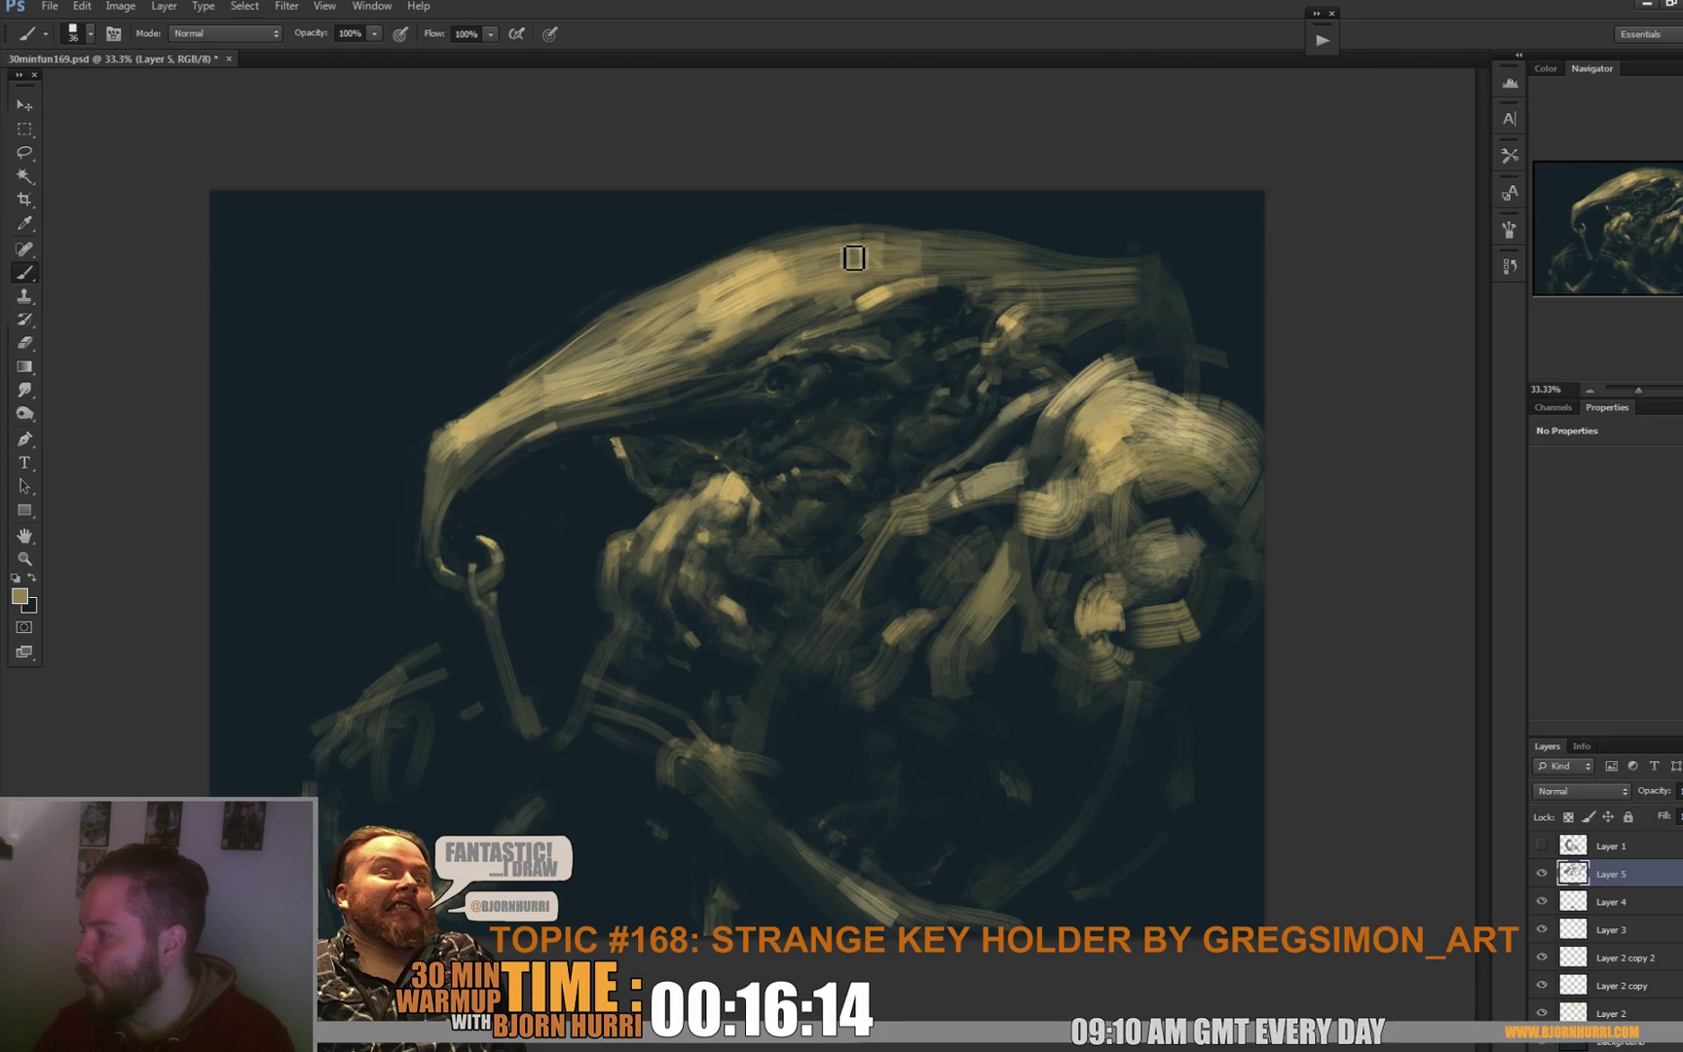
drag(751, 247, 845, 259)
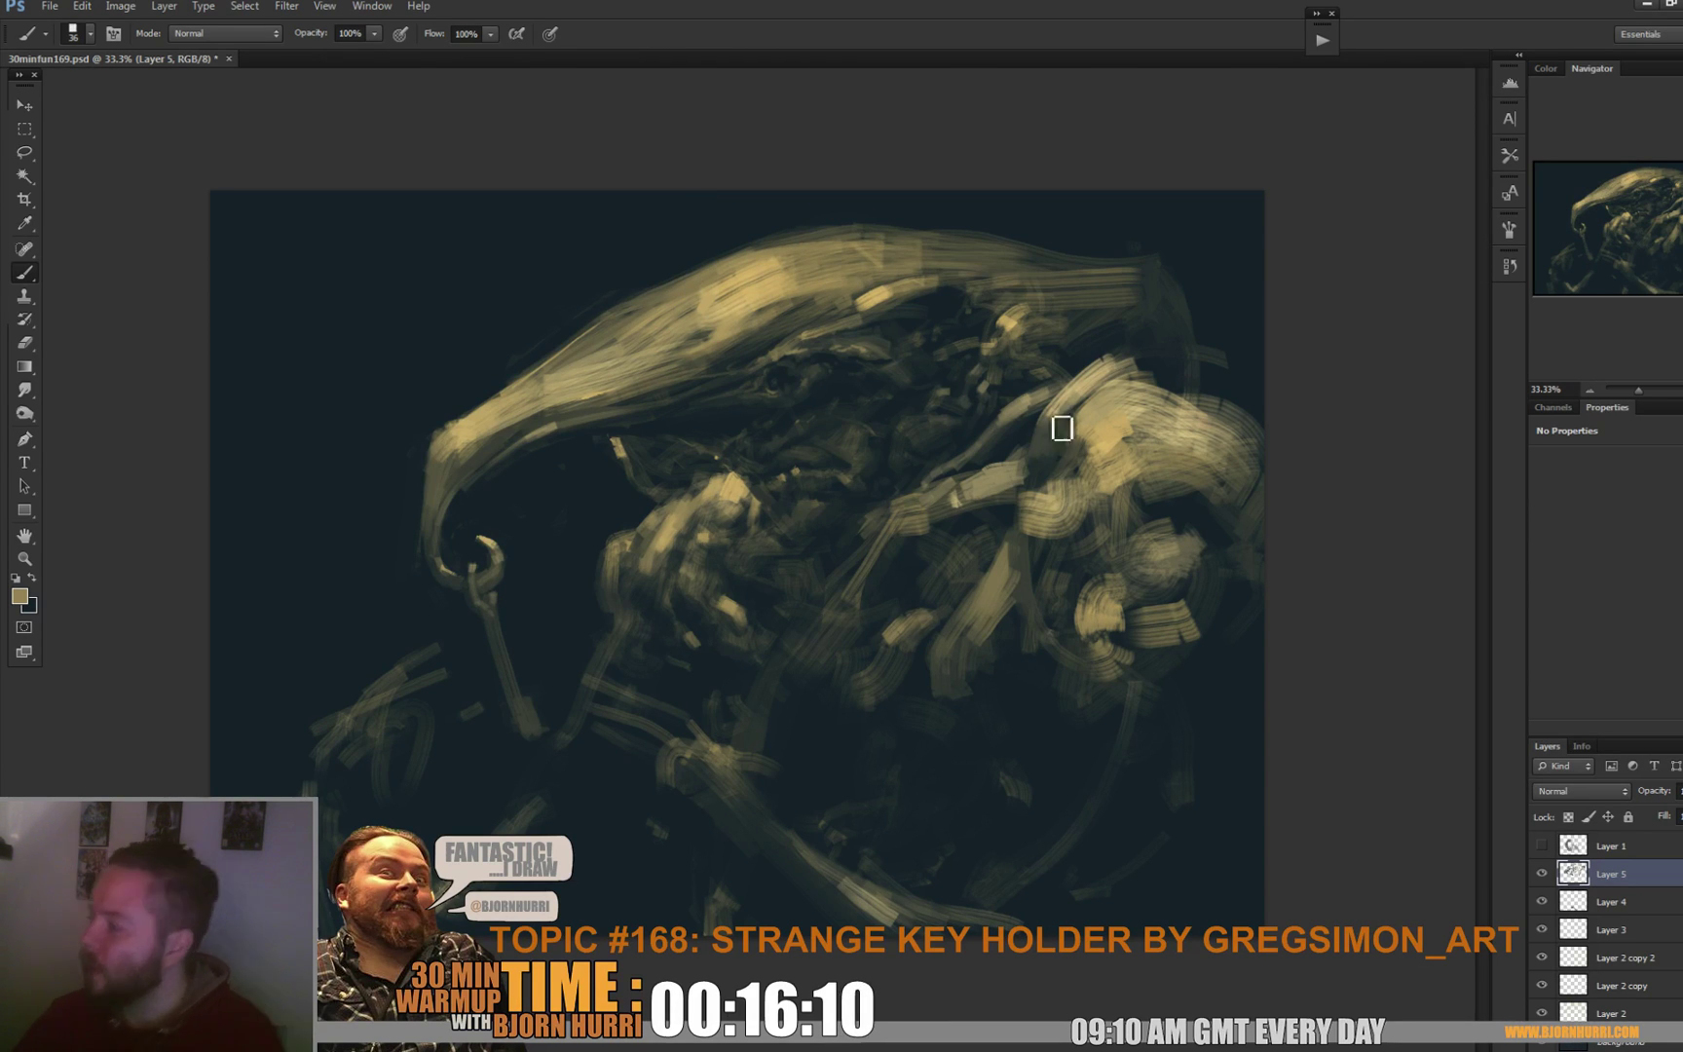
Sample tan and dark tones from the shoulder and enlarge the brush to 70 px.
drag(1072, 395, 1135, 360)
alt+click(1159, 370)
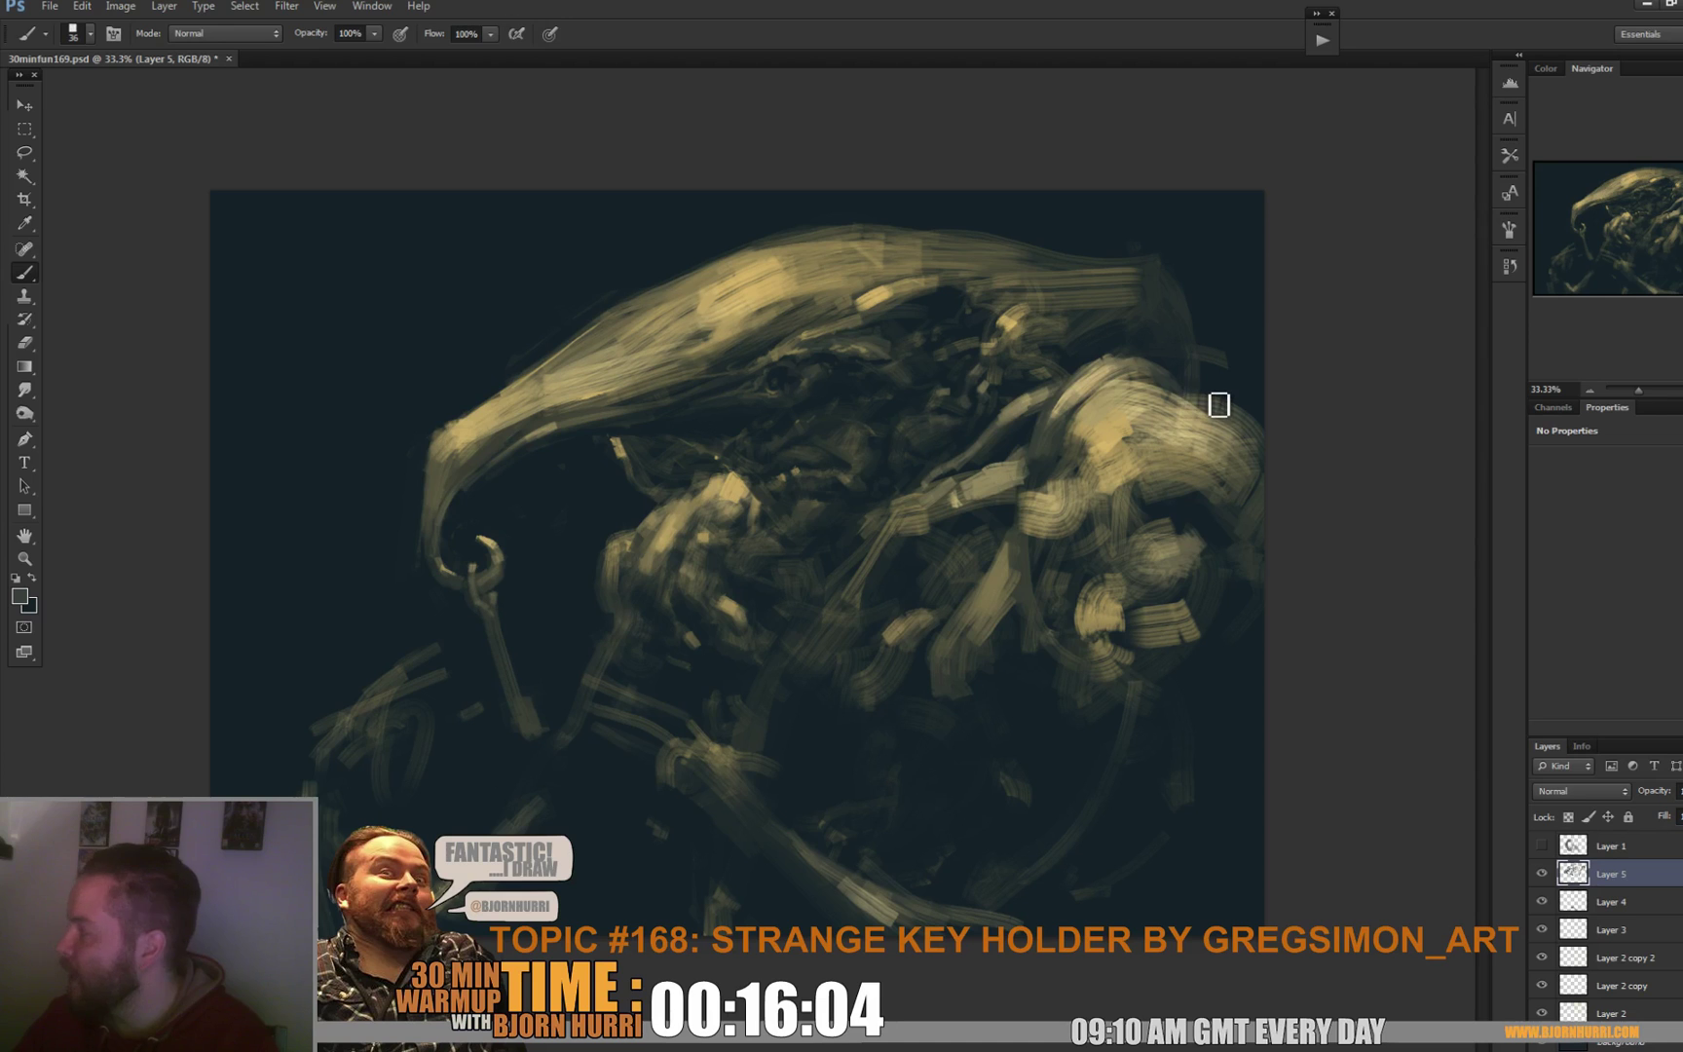
right_click(1176, 393)
text(70)
key(Return)
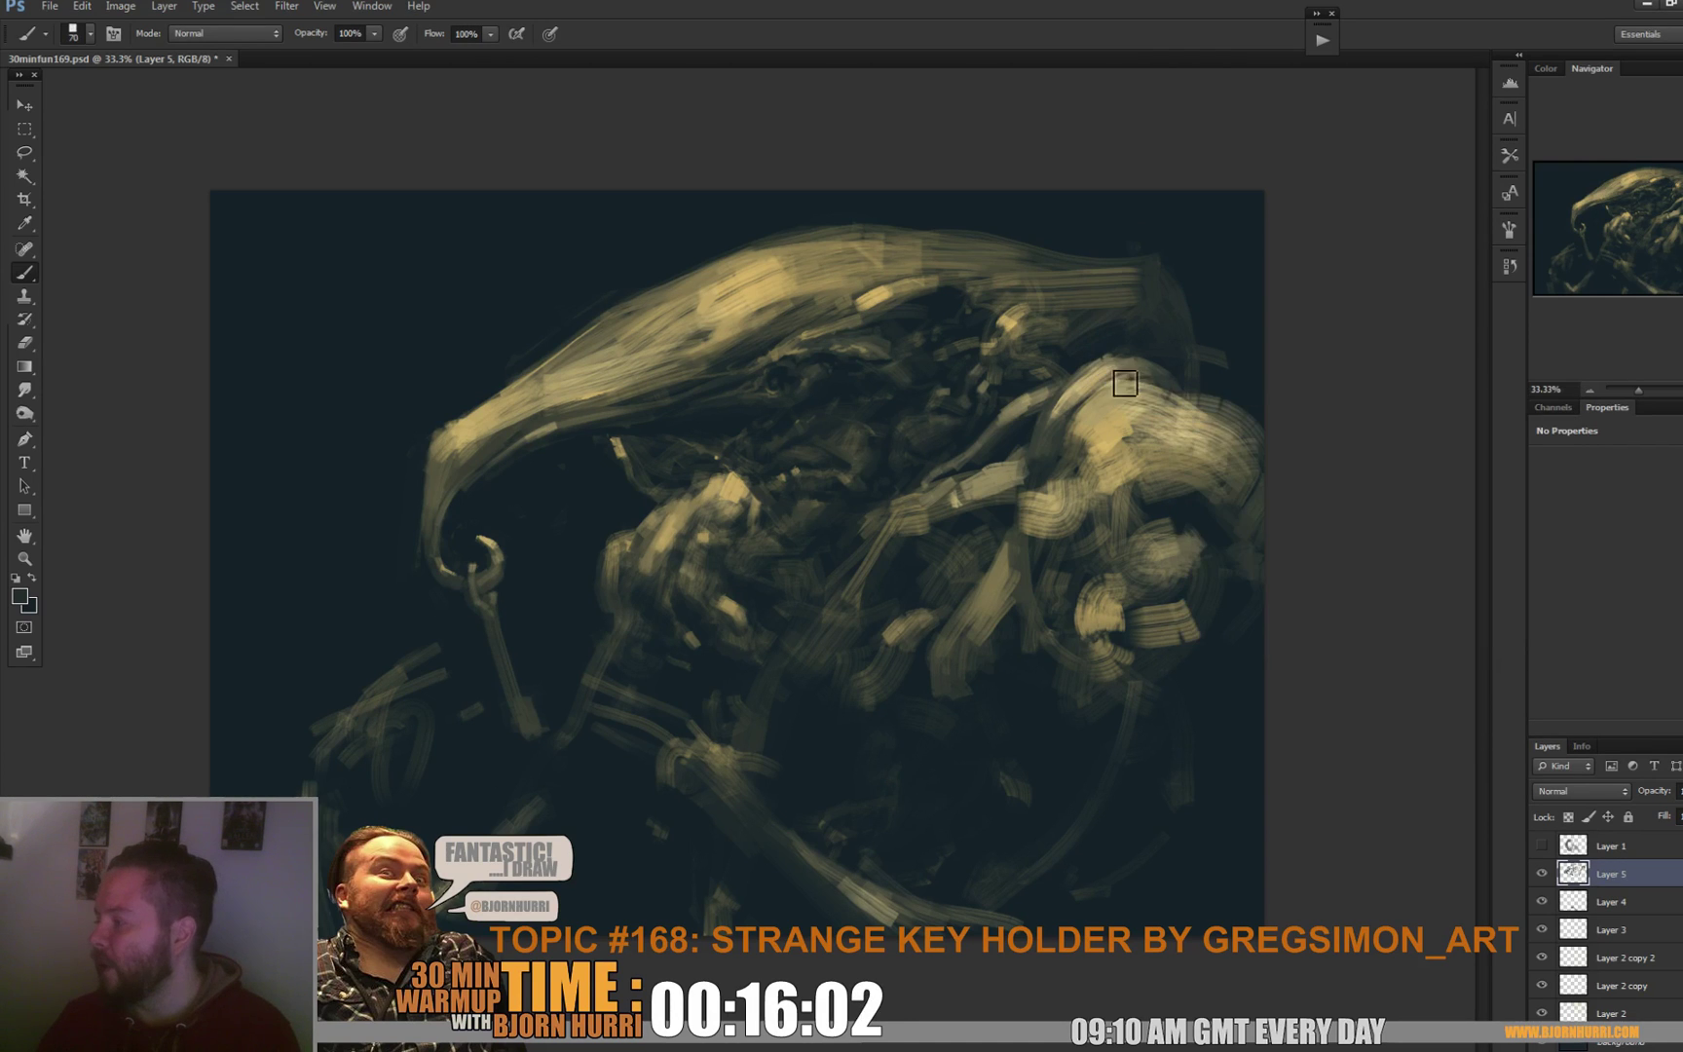
alt+click(1115, 373)
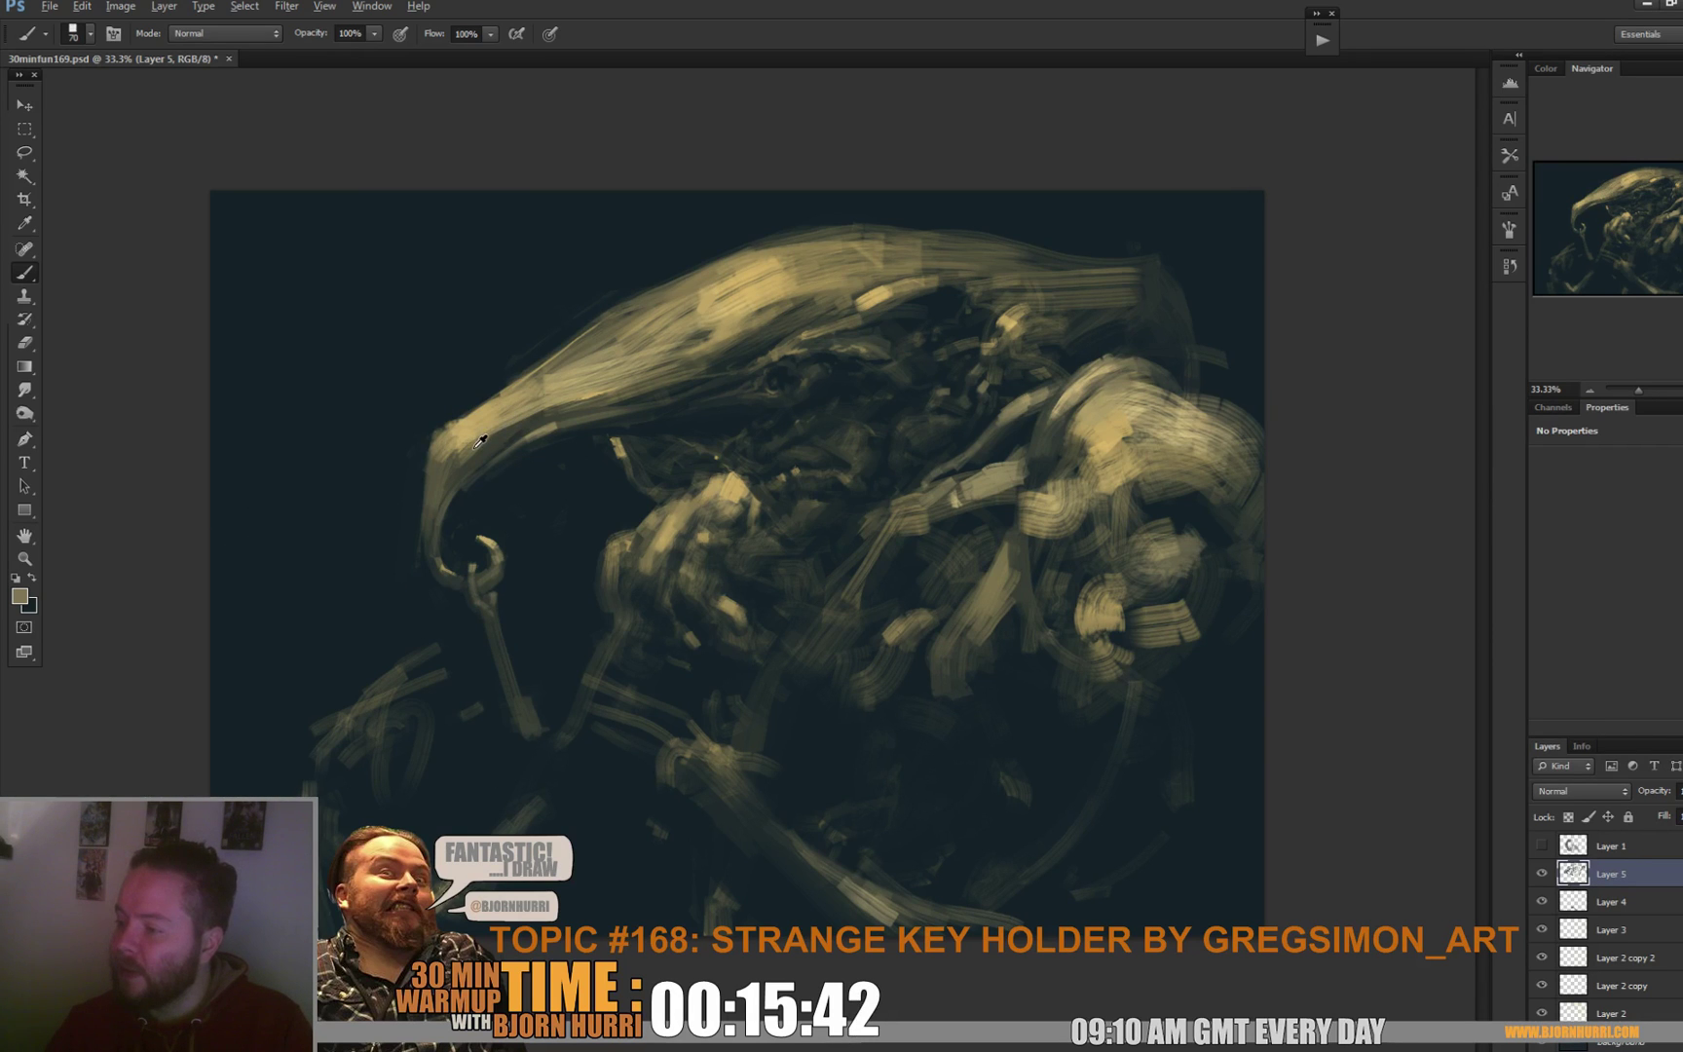
With a smaller brush, sample beak colours and extend the beak tip down toward the key ring.
right_click(575, 402)
key(Return)
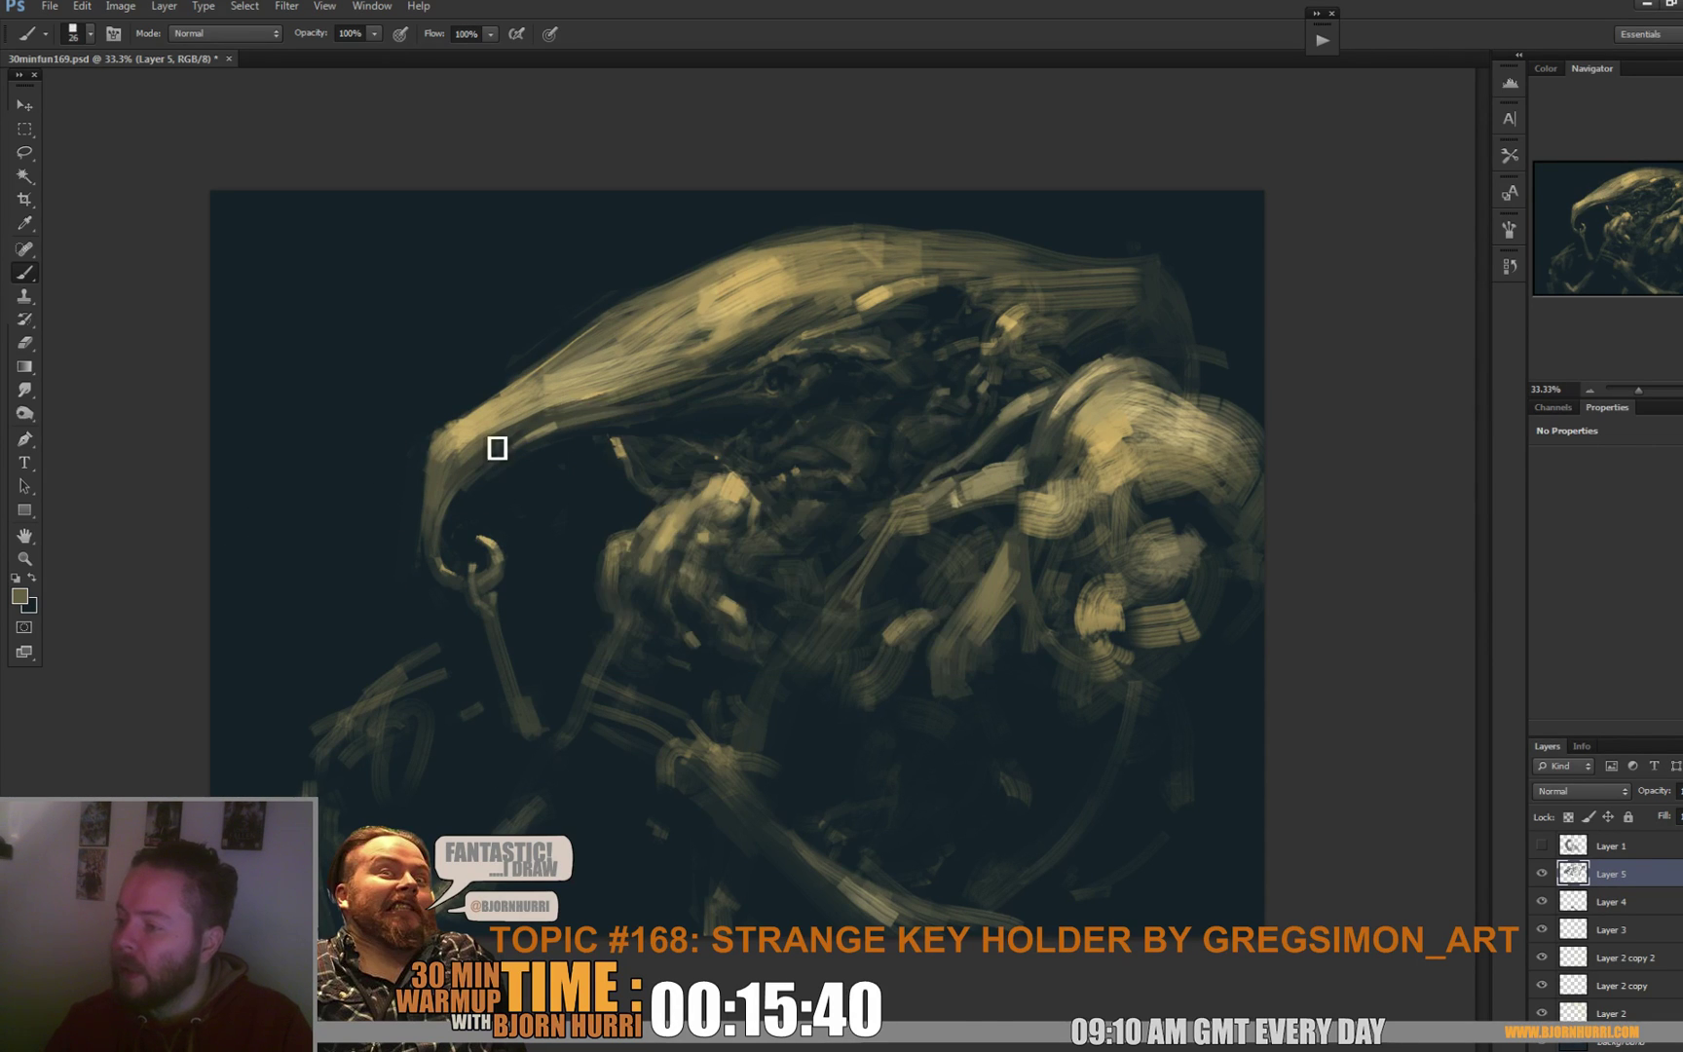
alt+click(546, 414)
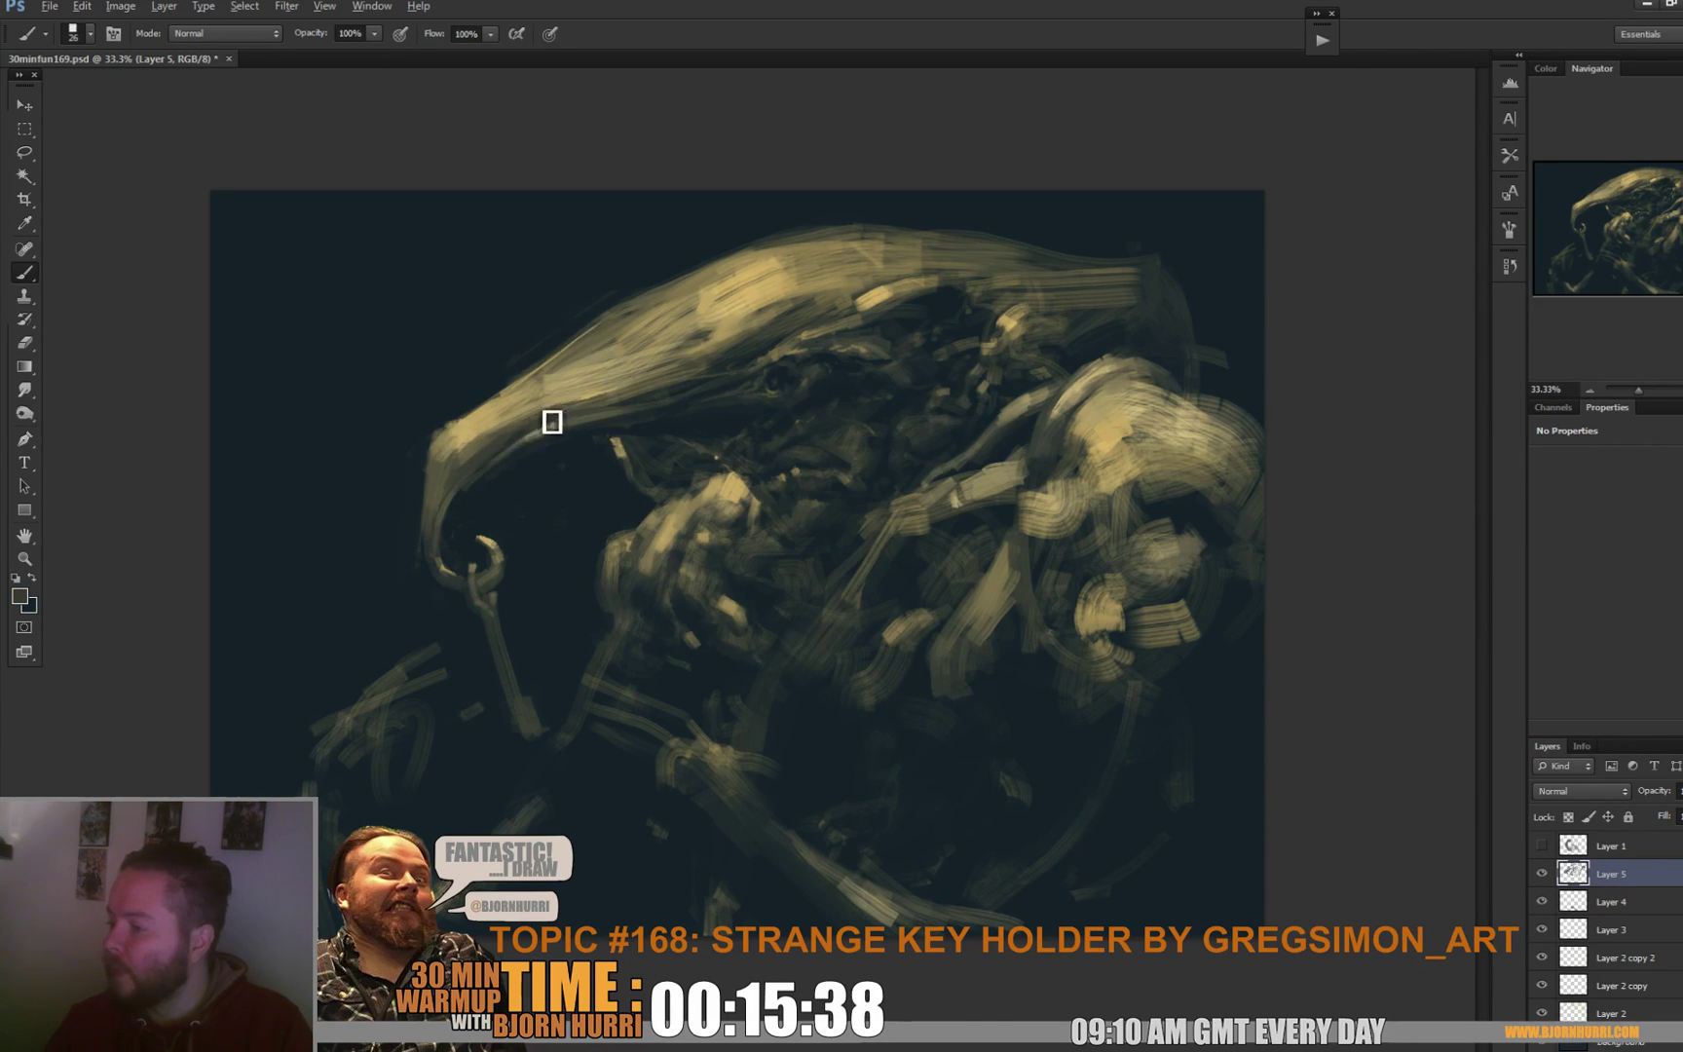
alt+click(496, 447)
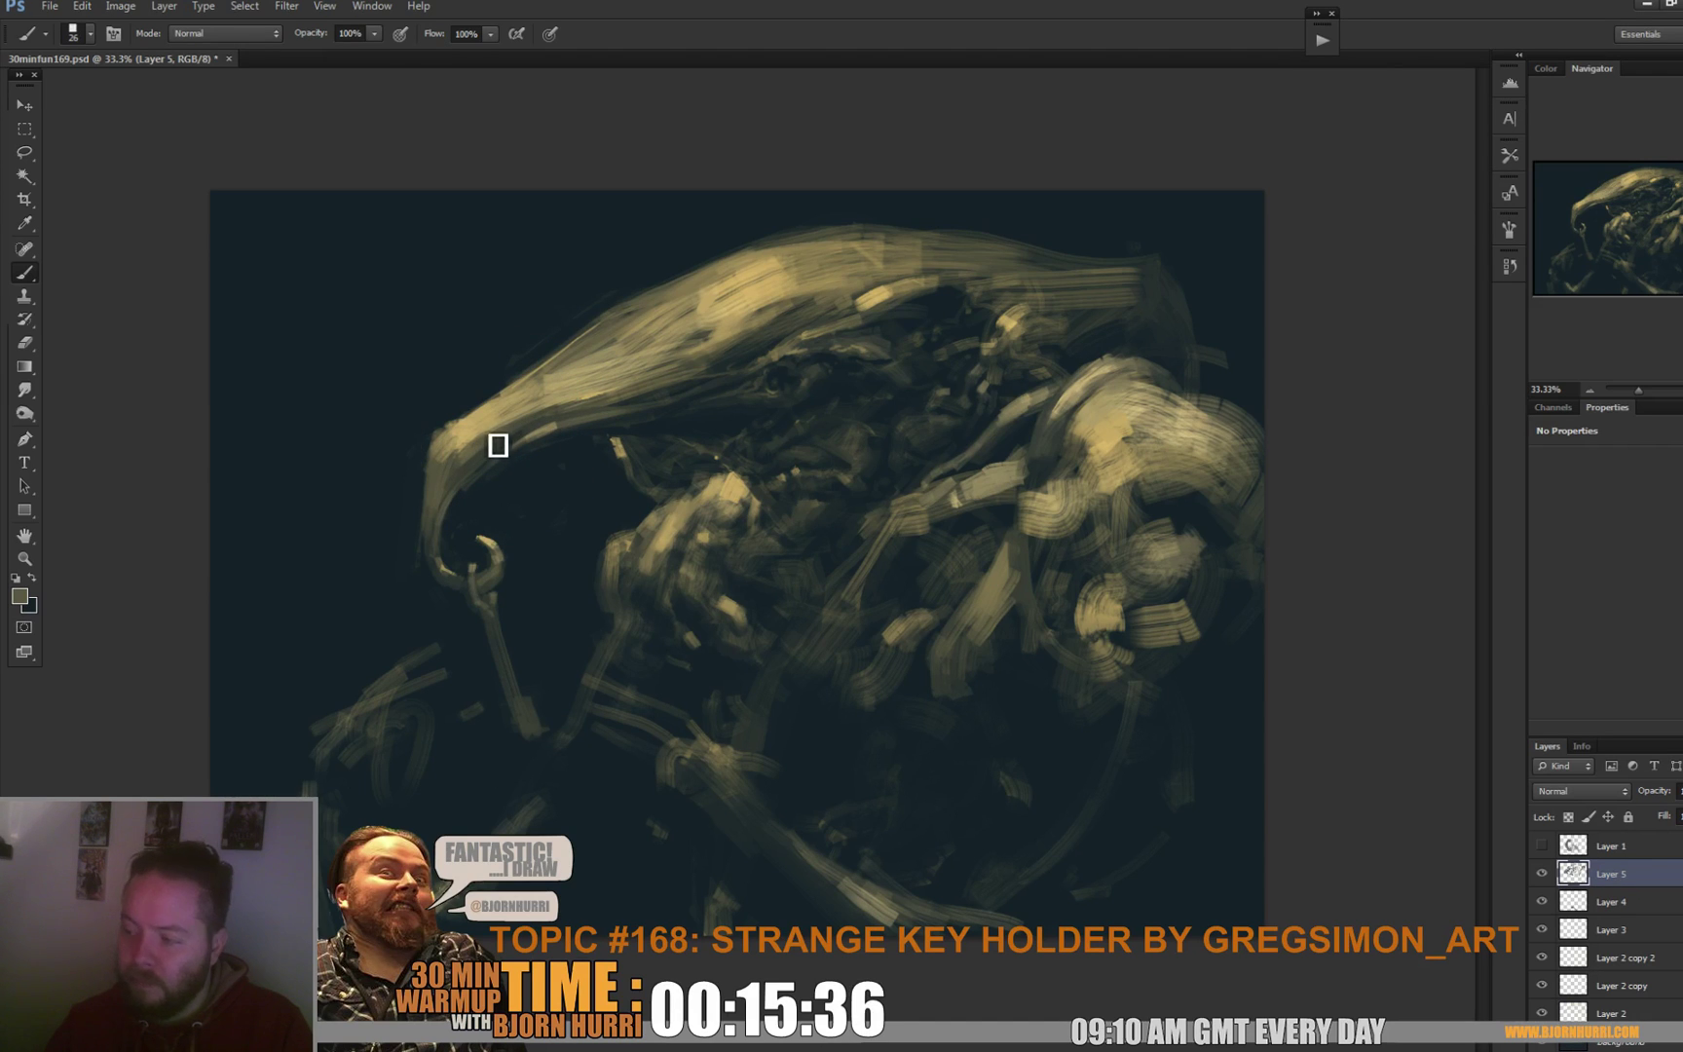
alt+click(493, 435)
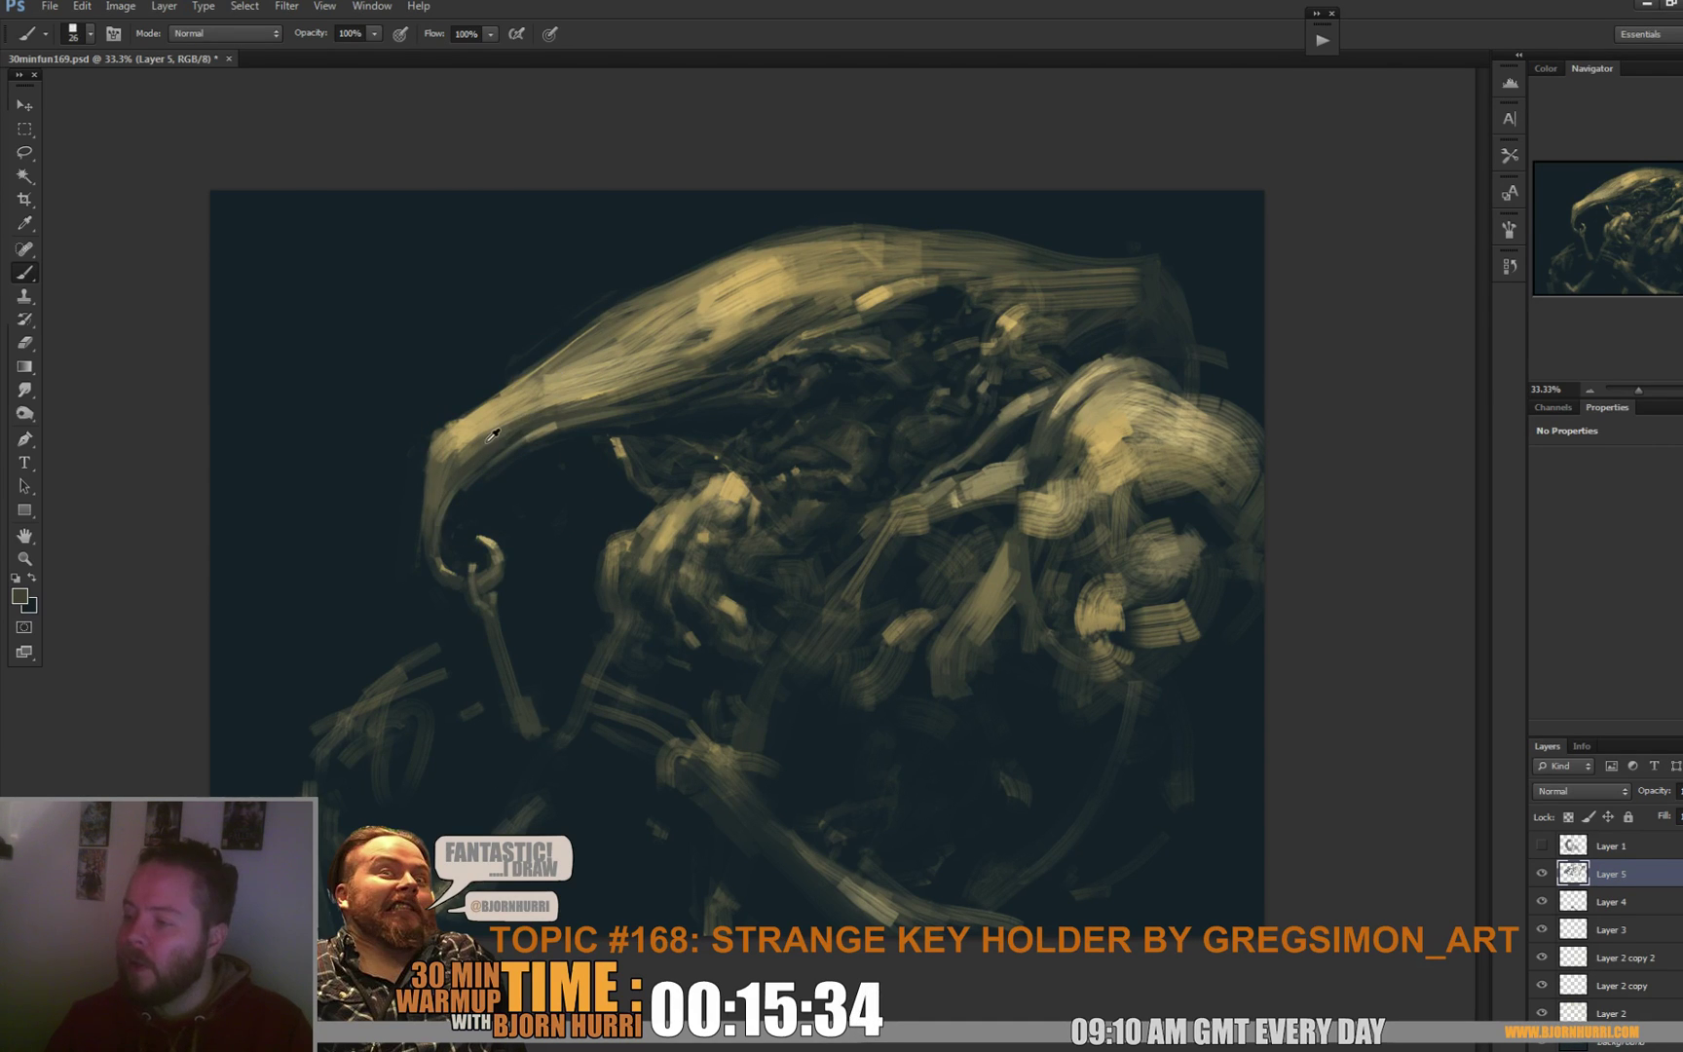
alt+click(460, 460)
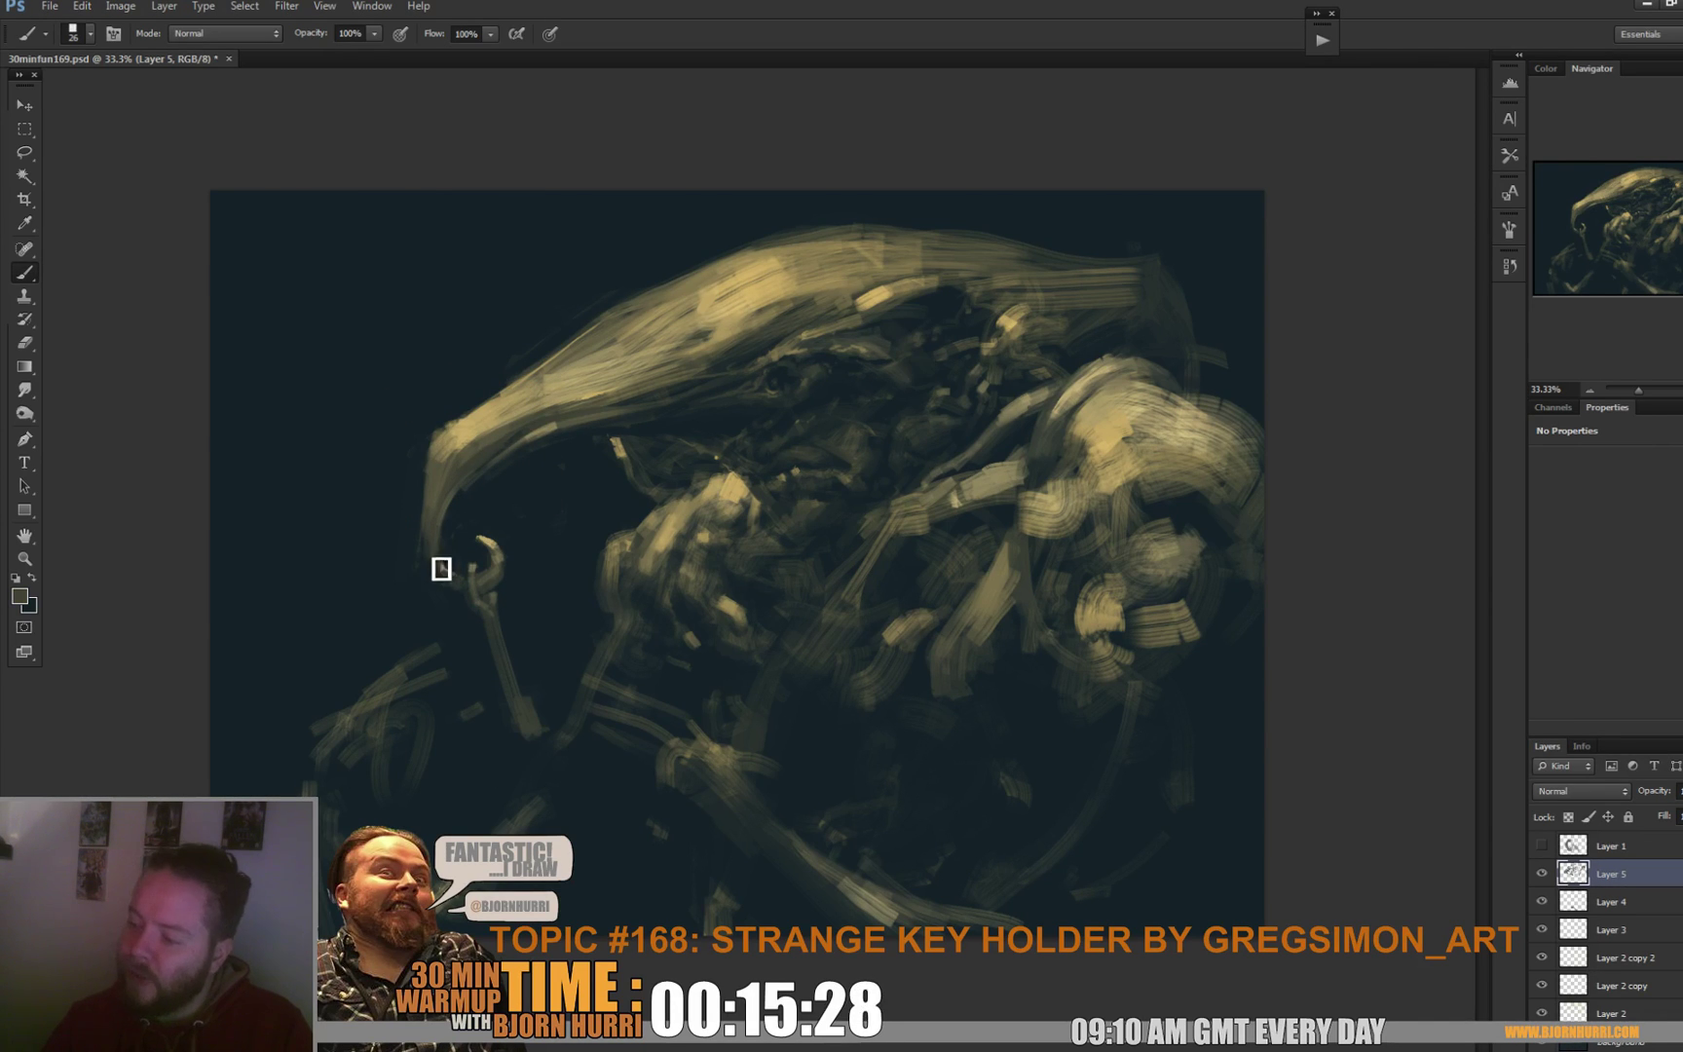
alt+click(433, 535)
drag(433, 535, 443, 571)
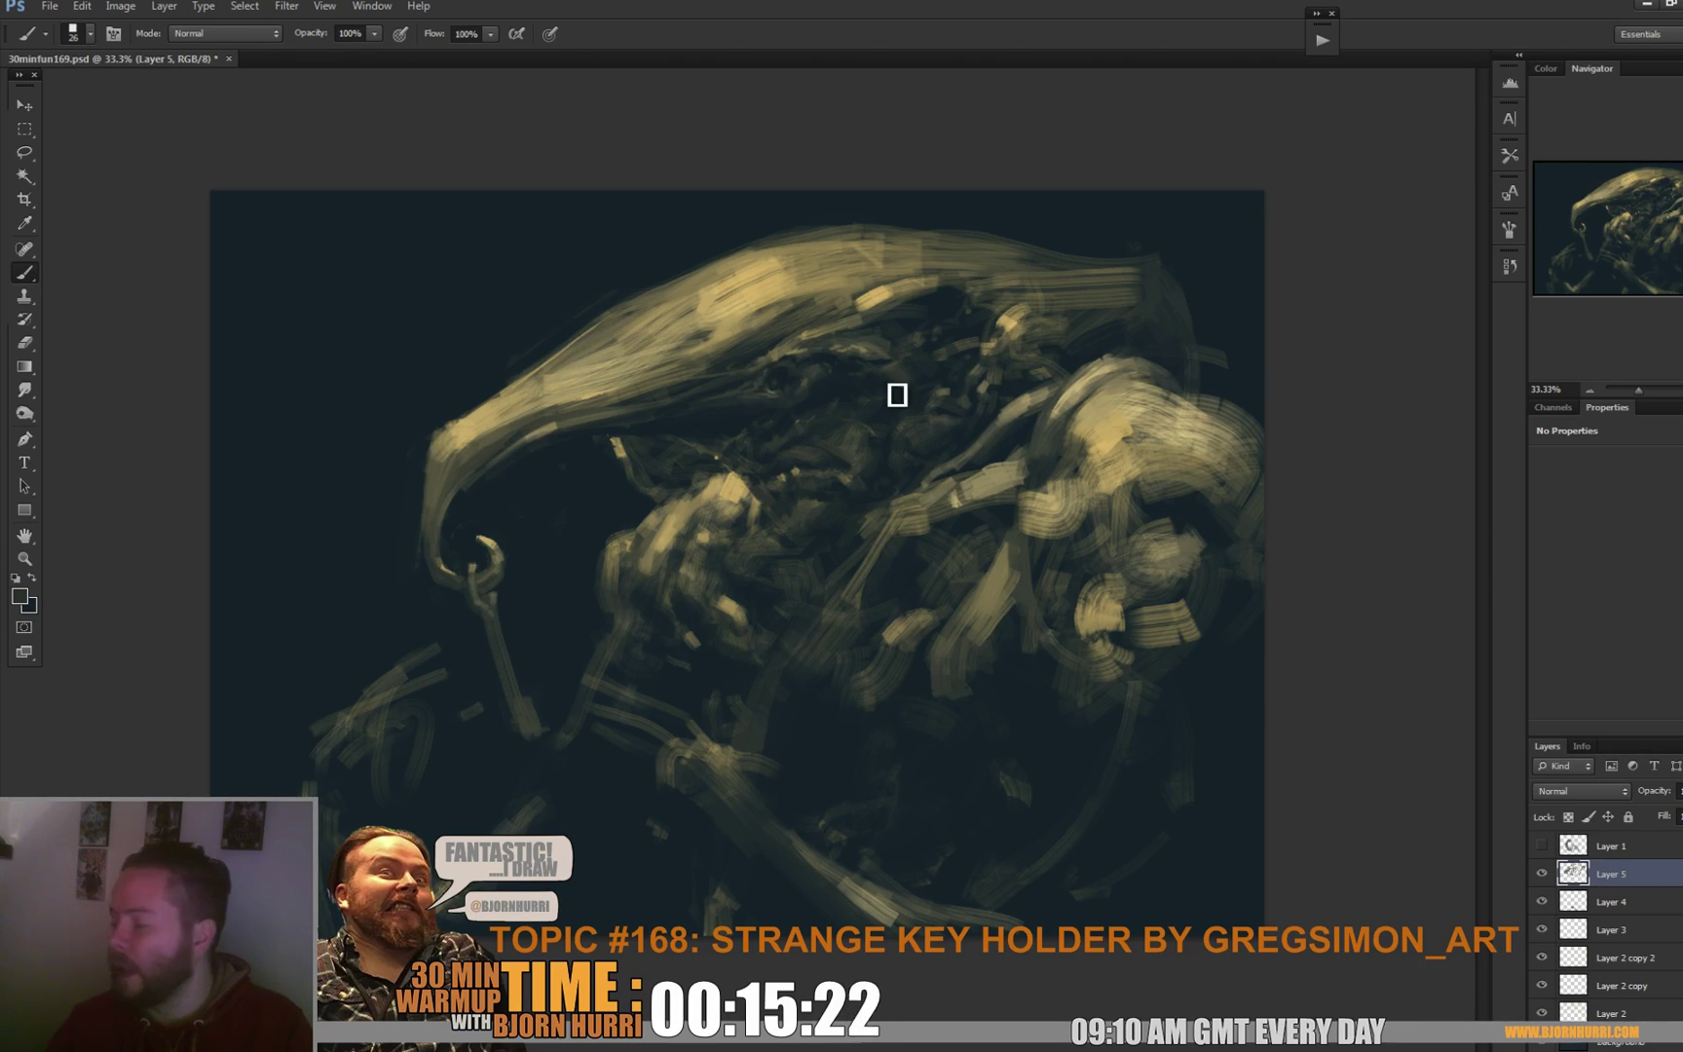
alt+click(589, 399)
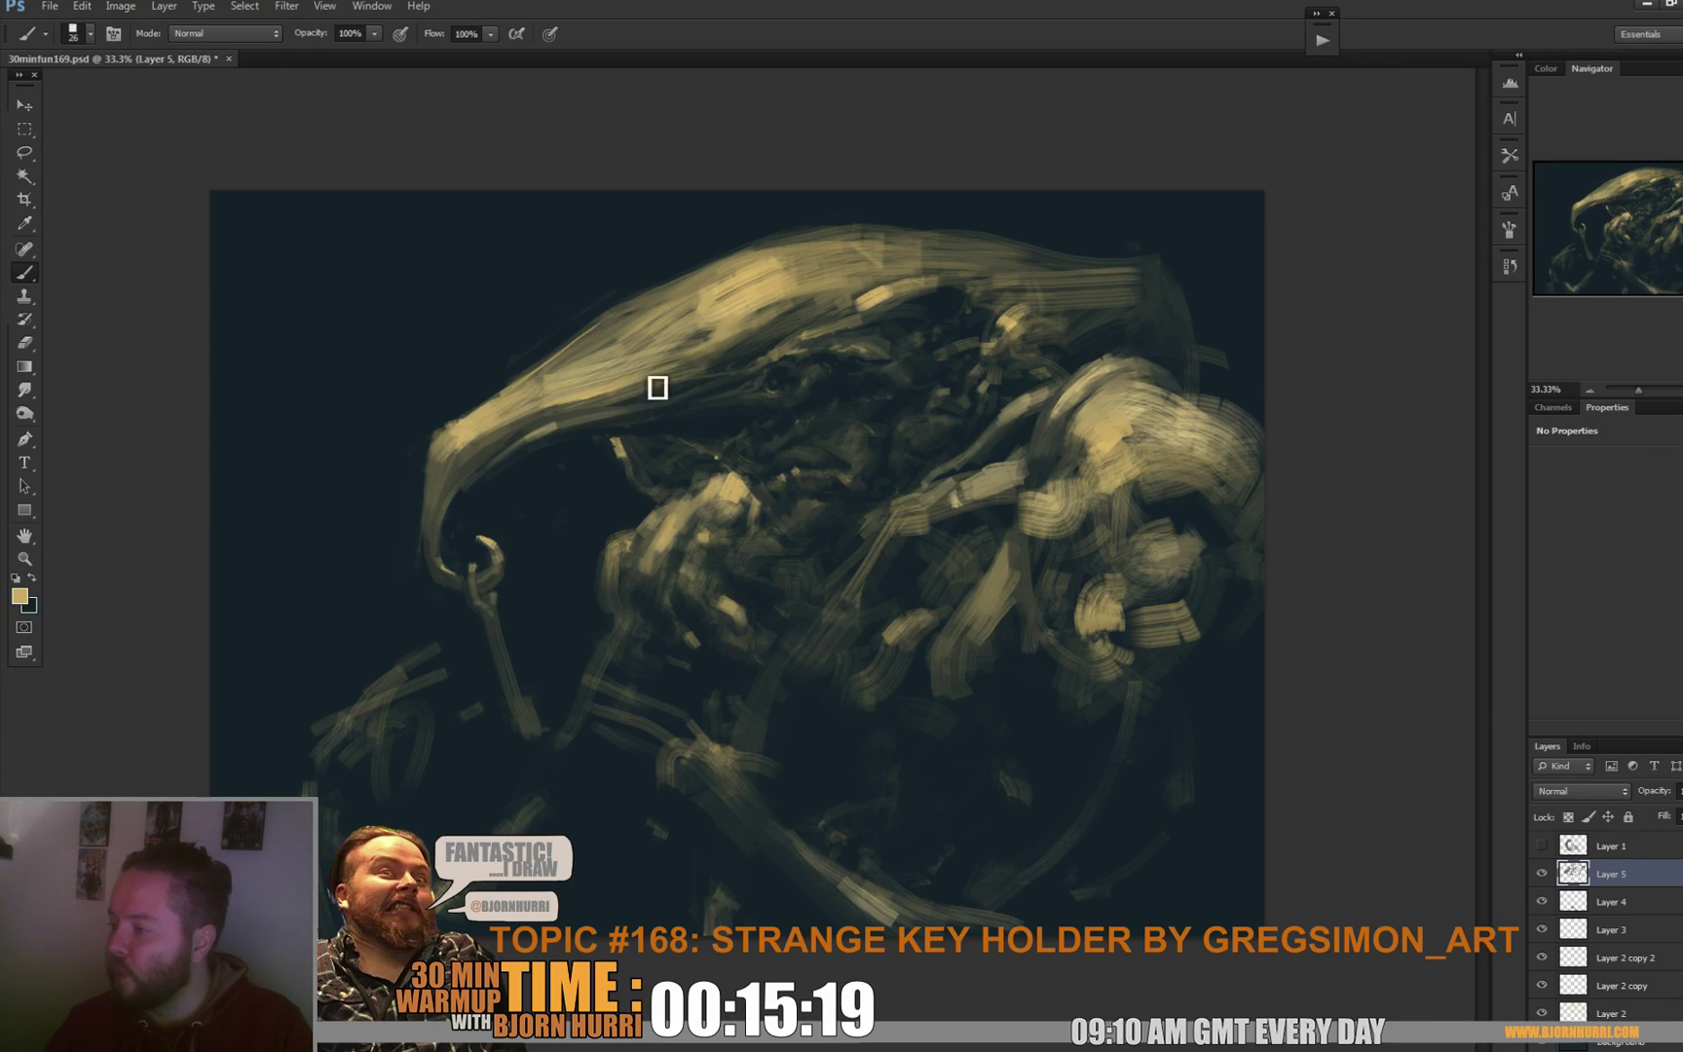
With a 16 px brush and swapped colours, add light strokes along the beak edge and down the head.
right_click(1008, 515)
text(16)
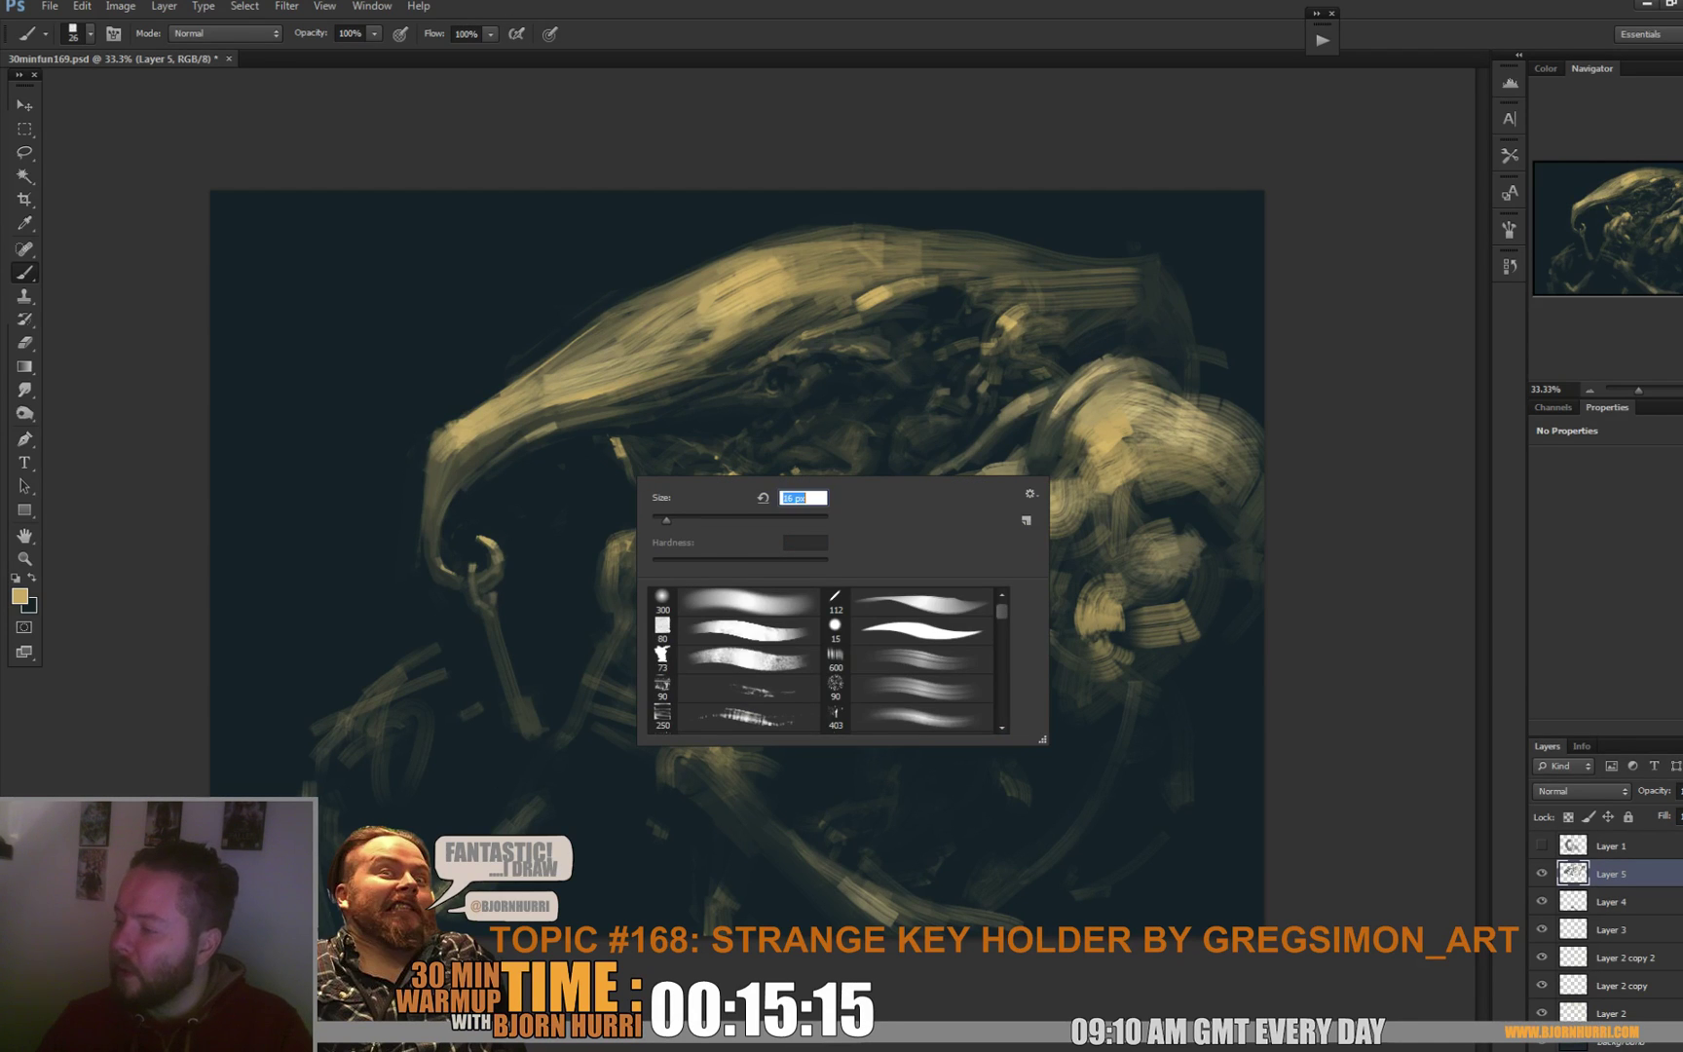
key(Return)
key(x)
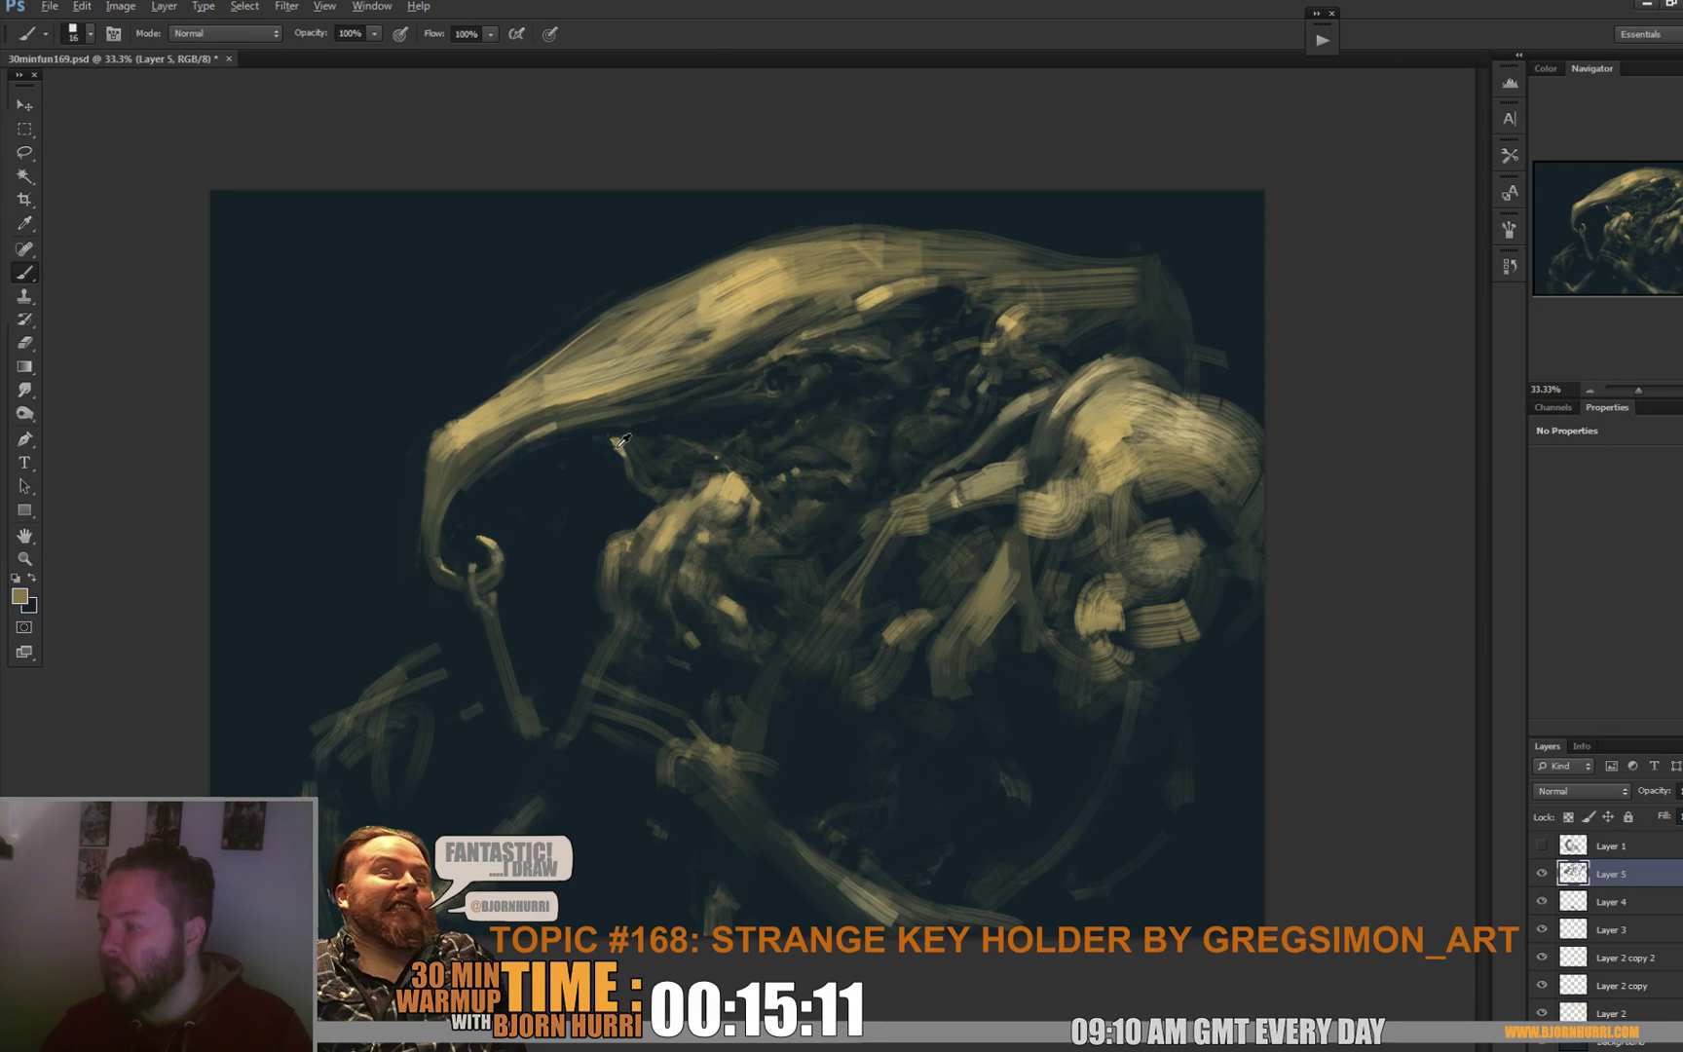
drag(611, 439, 635, 458)
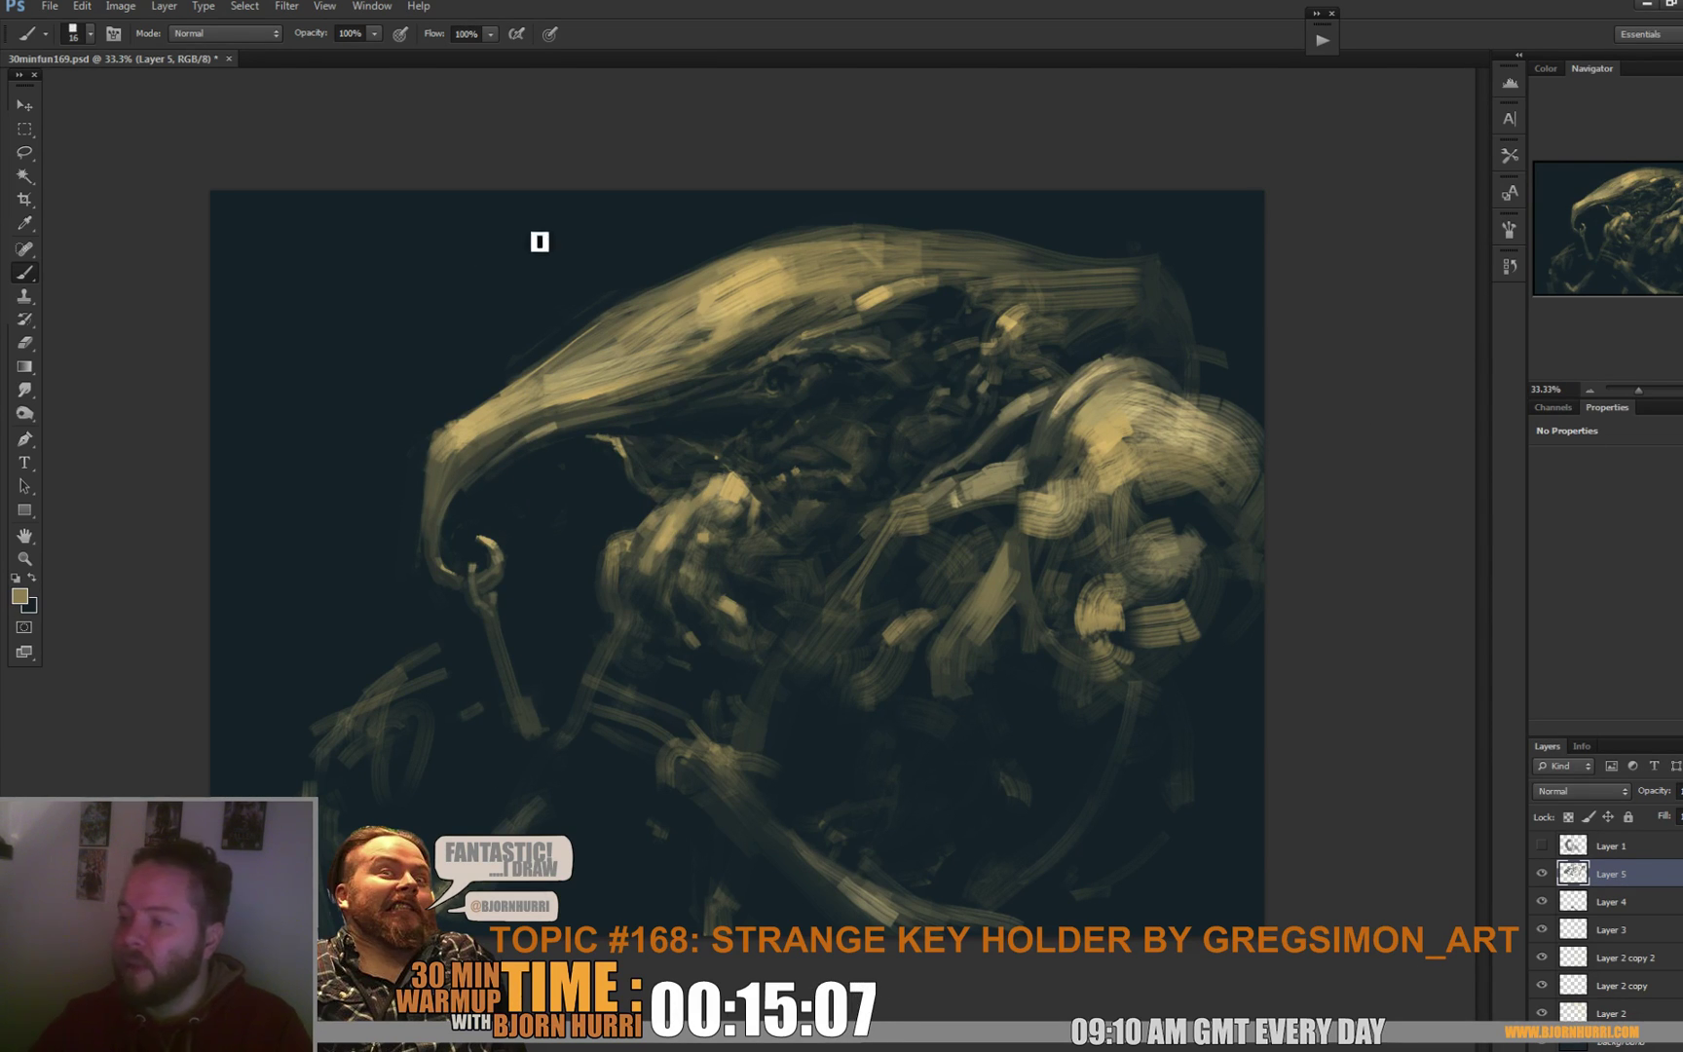
mouse_move(534, 230)
mouse_down()
mouse_move(378, 384)
mouse_move(358, 433)
mouse_up()
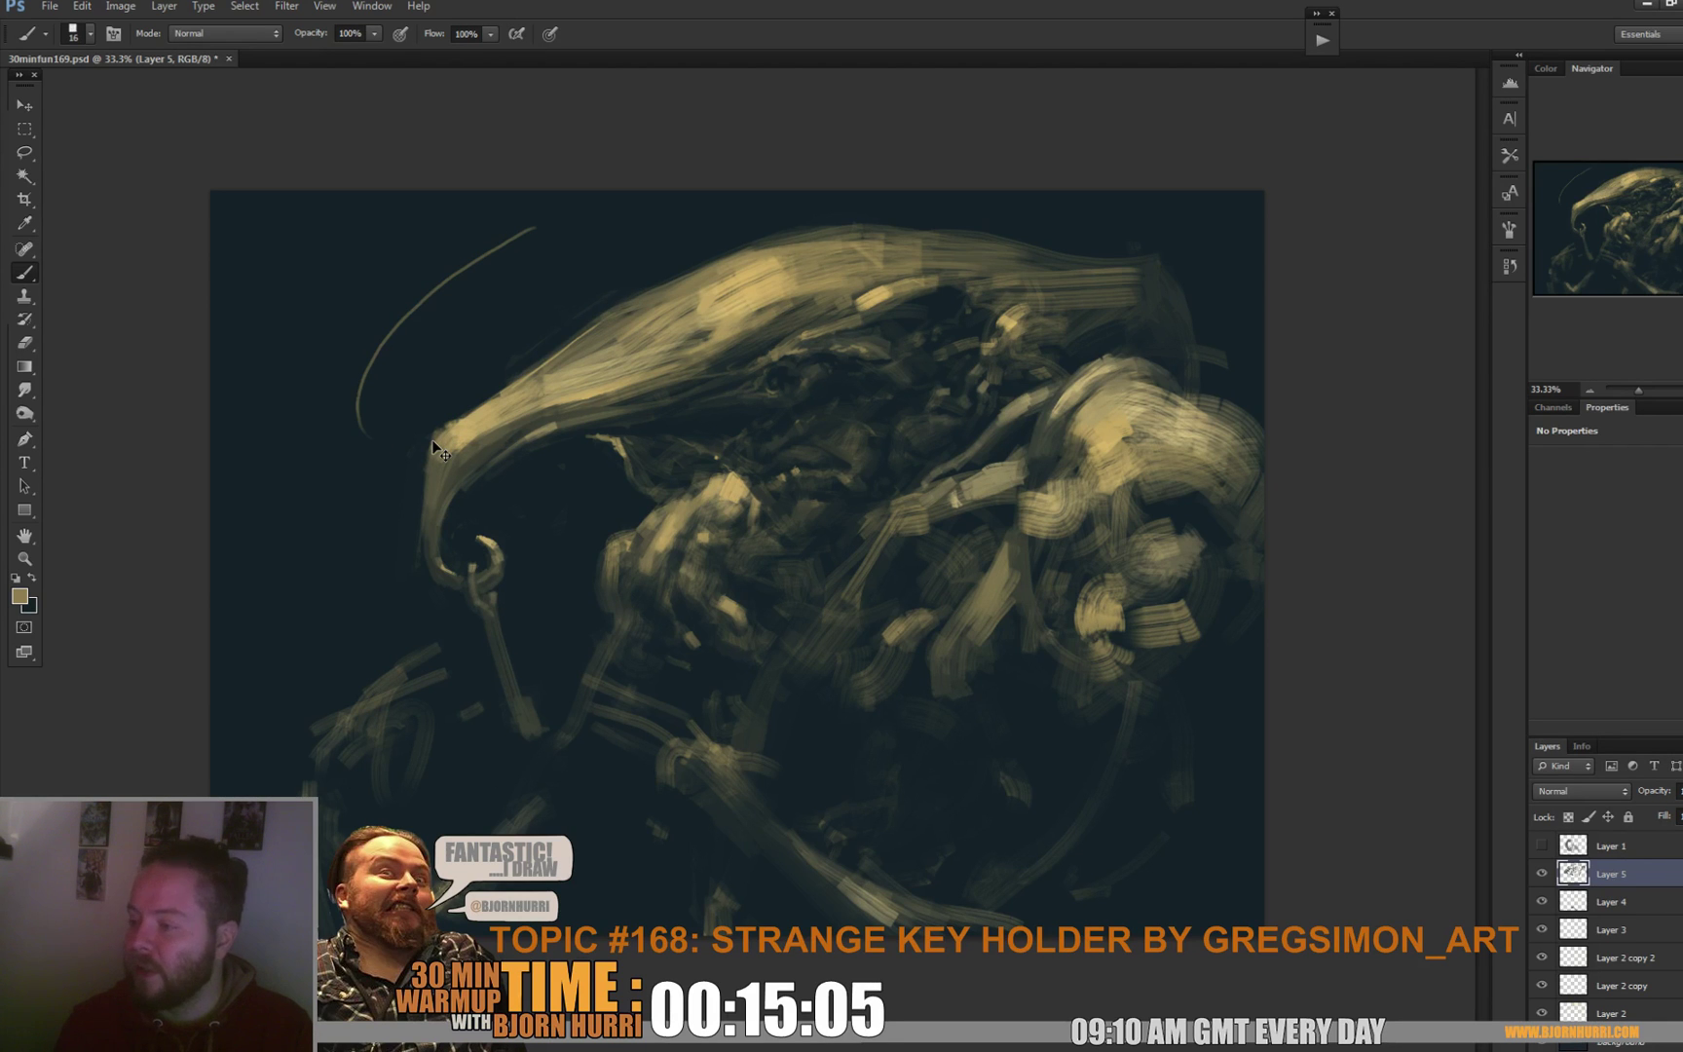
Zoom in to undo the stray curved line above the beak, then zoom out to the full painting.
key(ctrl+plus)
key(ctrl+plus)
key(ctrl+plus)
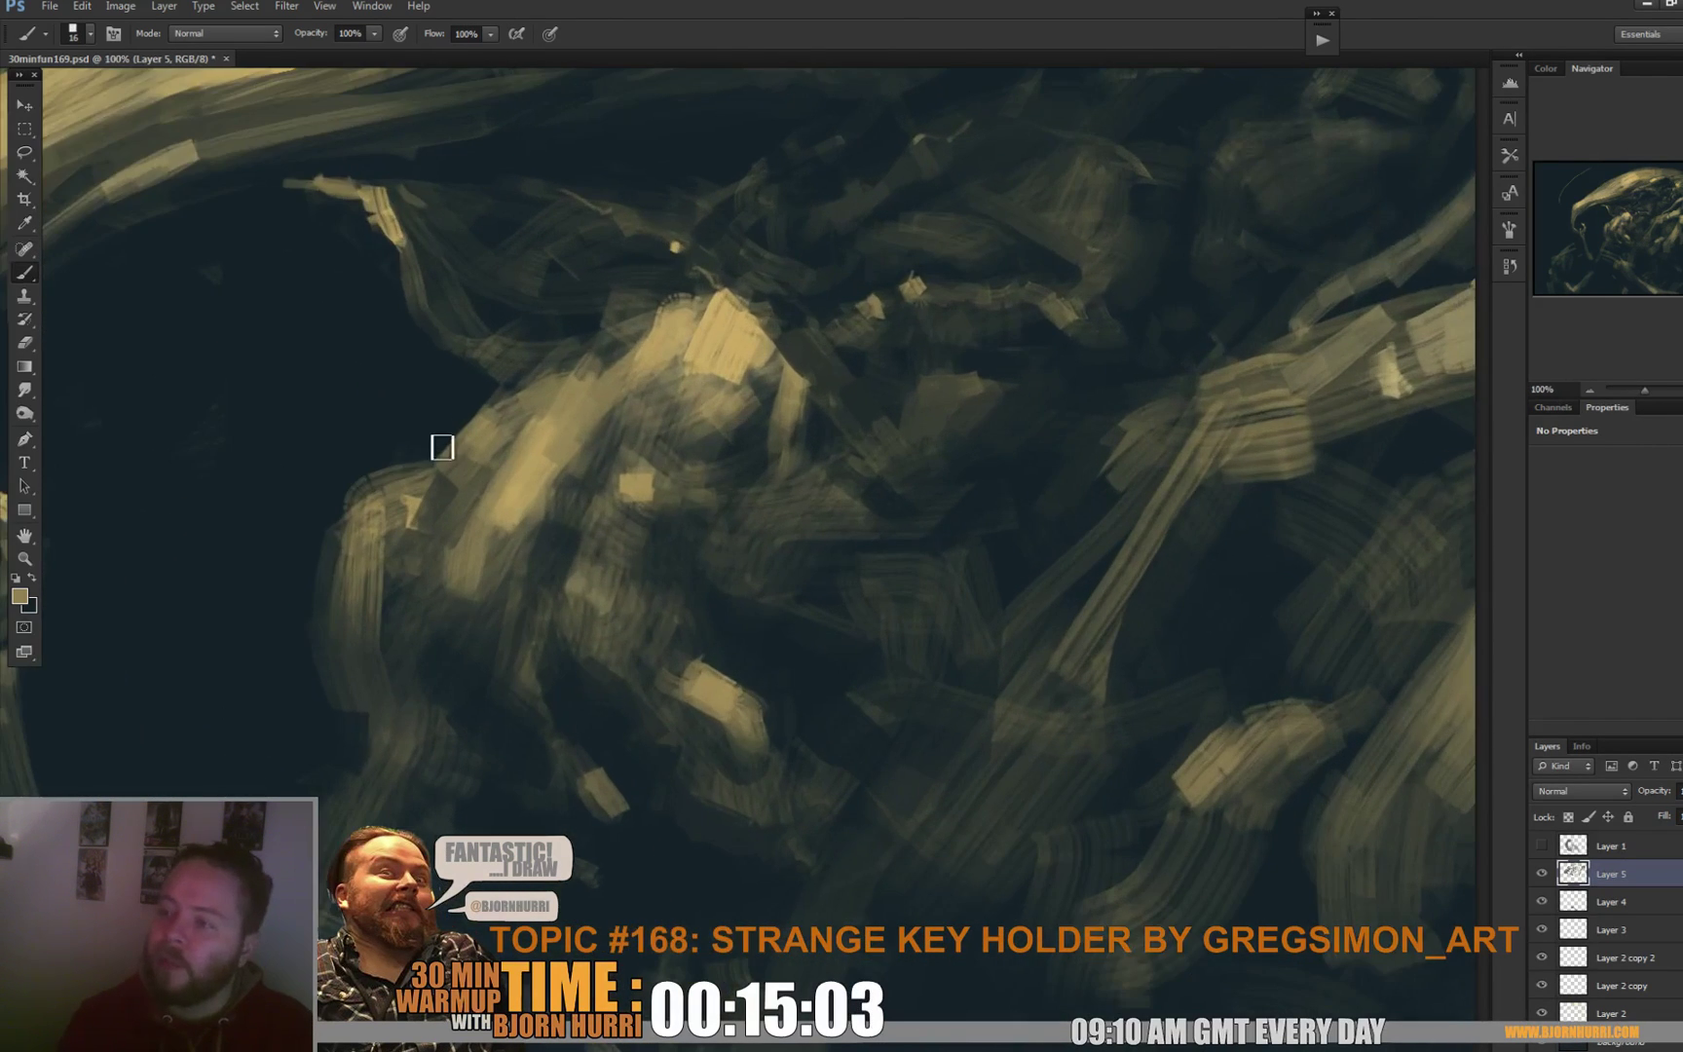
mouse_move(442, 447)
mouse_down()
mouse_move(526, 376)
mouse_move(729, 530)
mouse_up()
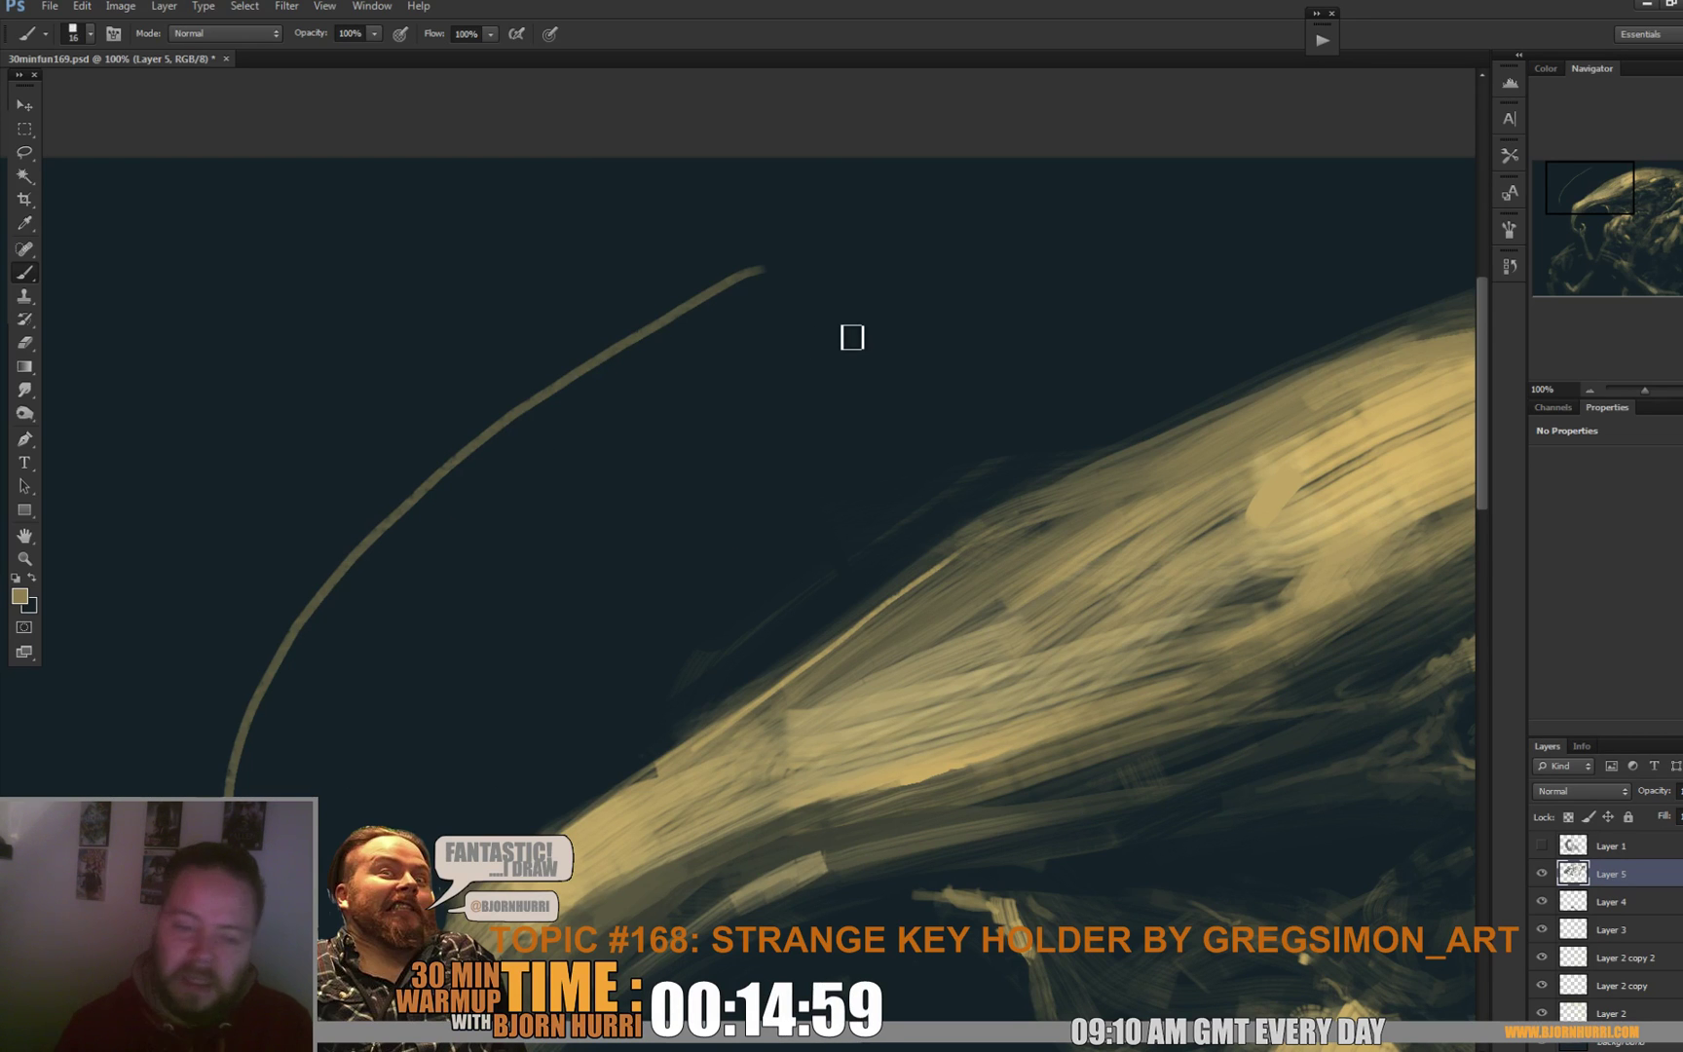
key(ctrl+z)
key(ctrl+minus)
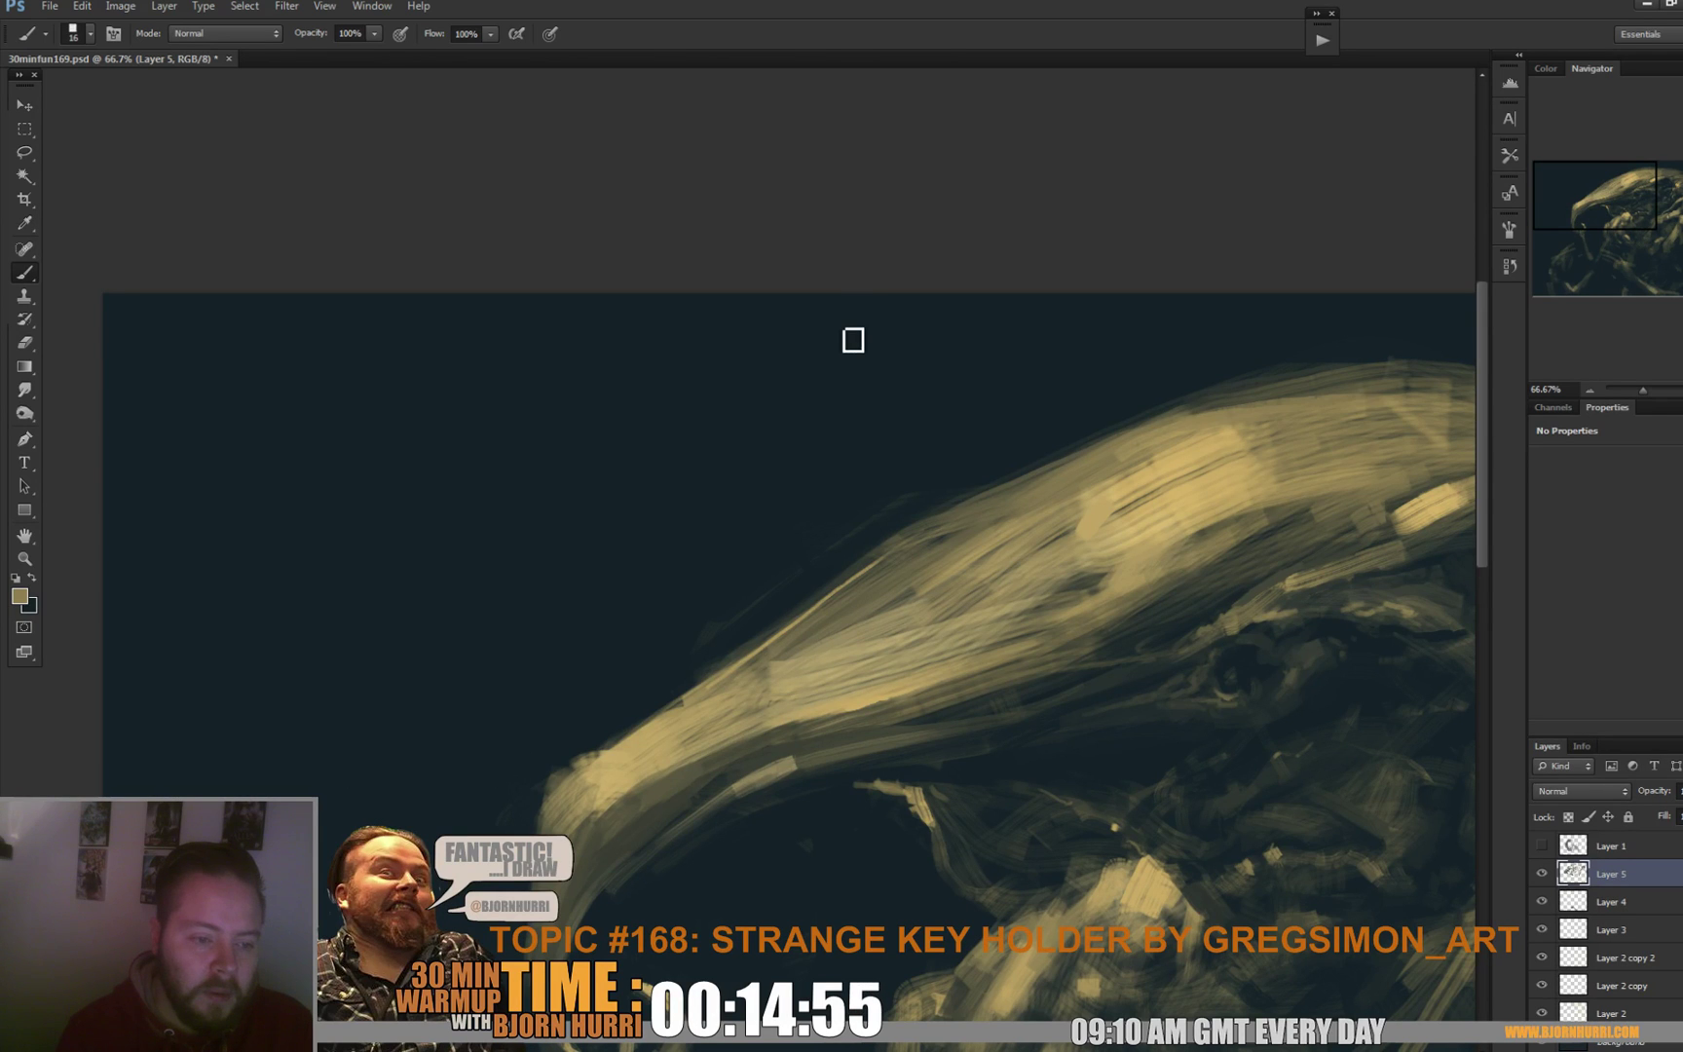
key(ctrl+minus)
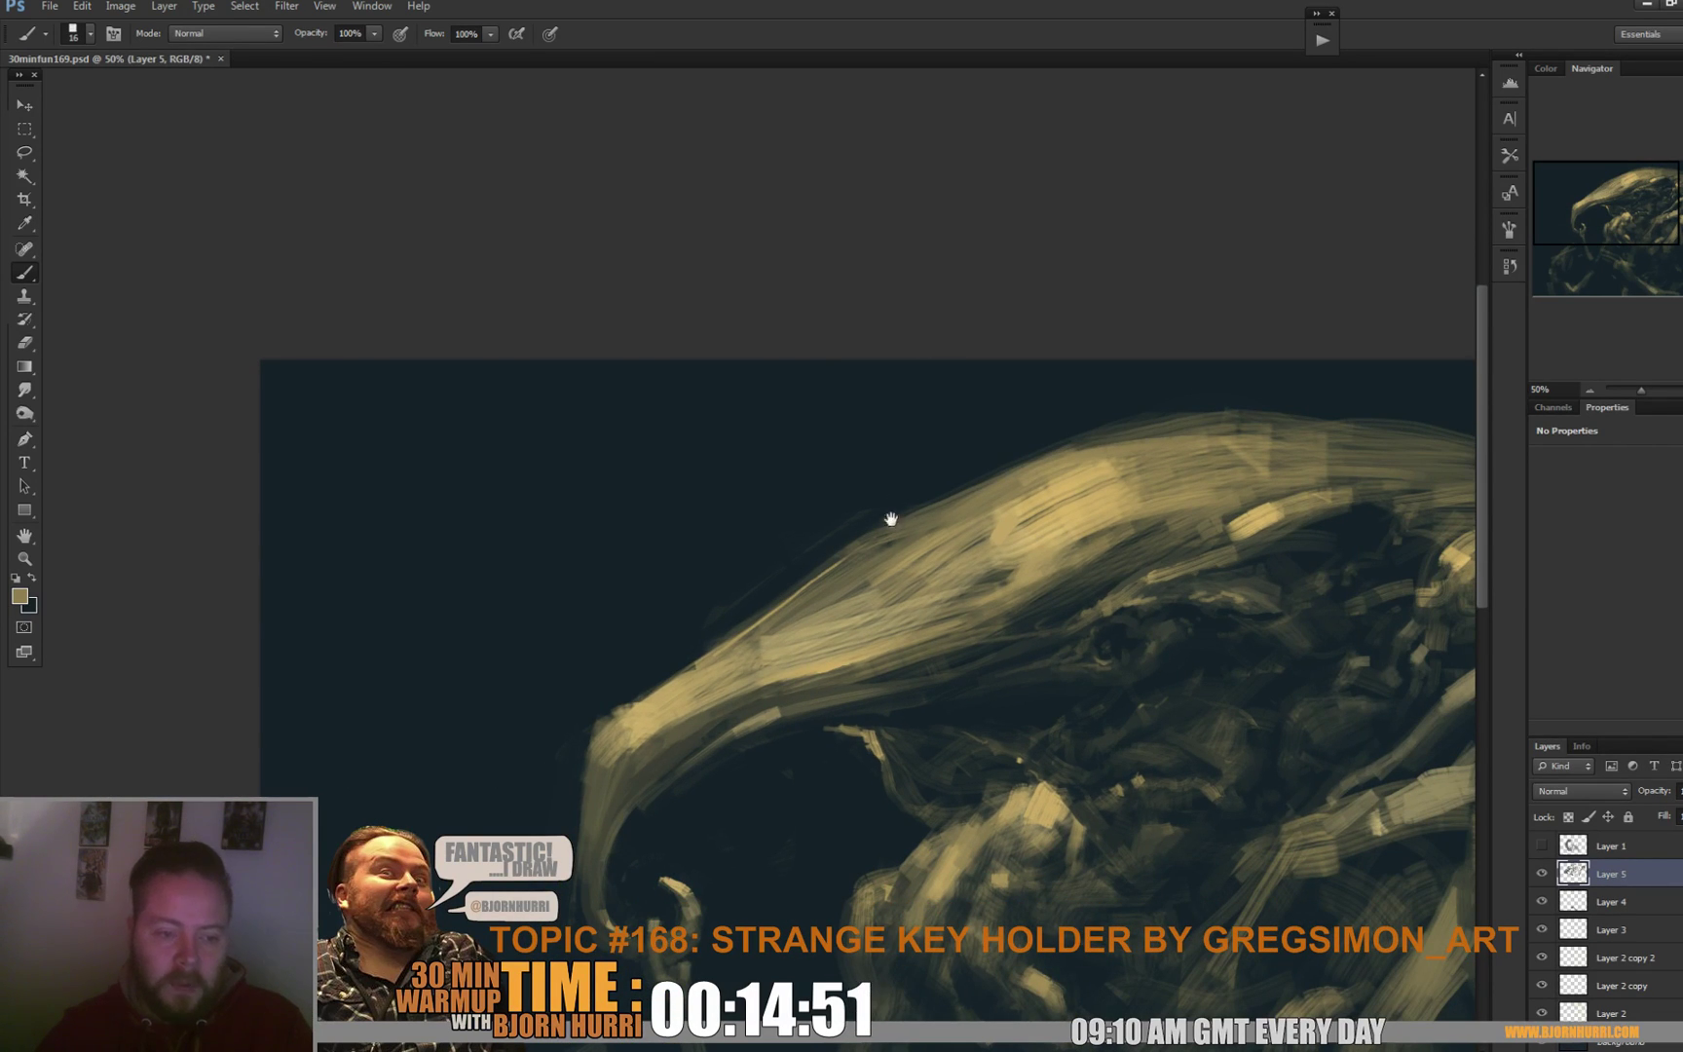
scroll(898, 497, down, 5)
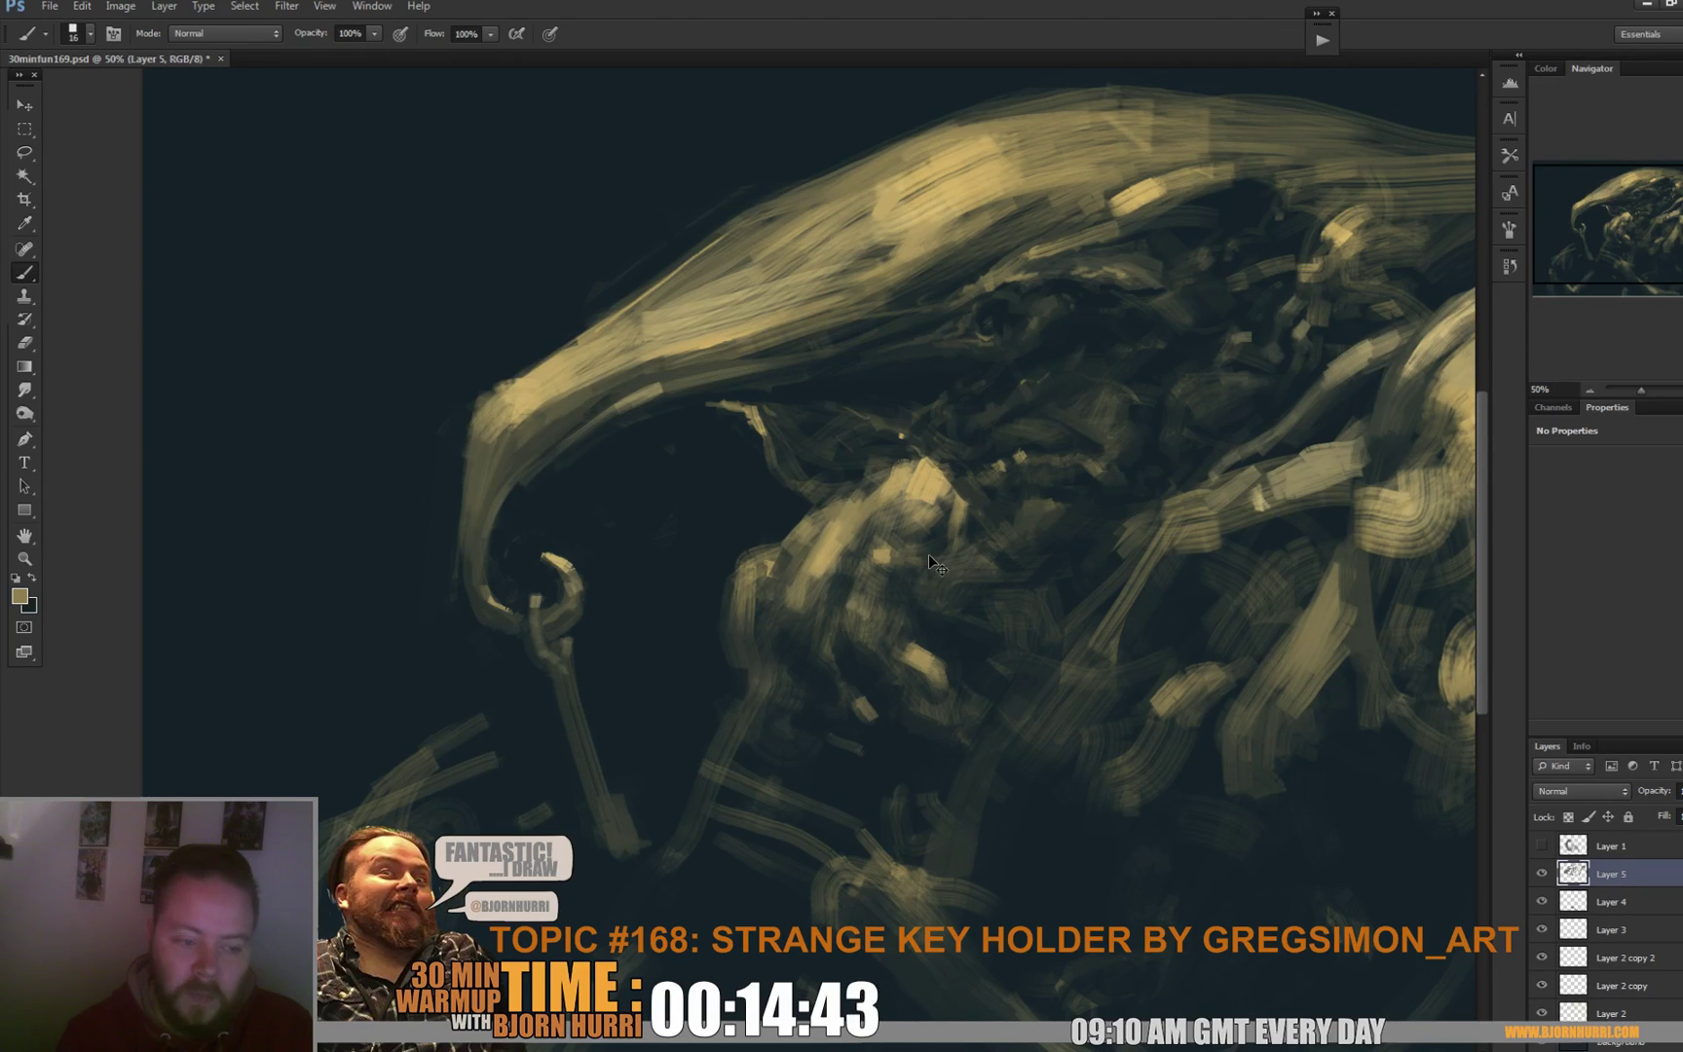
key(ctrl+minus)
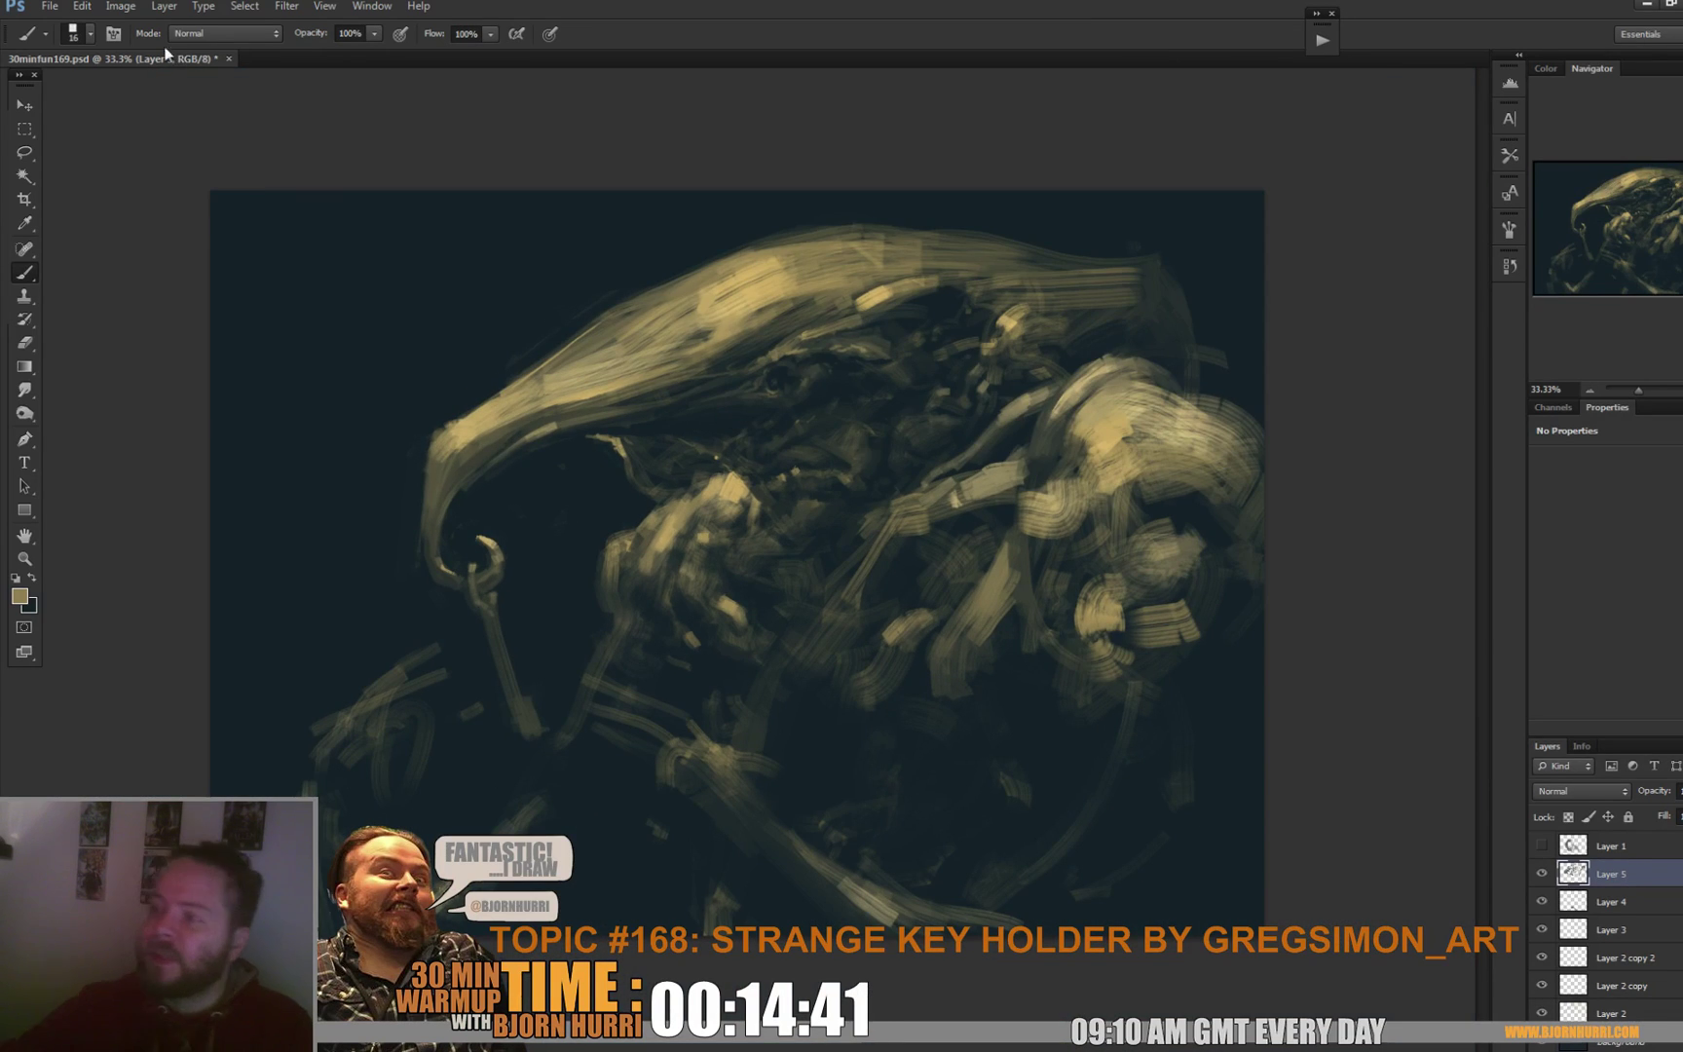
click(121, 6)
Rotate the painting 180° and enlarge the brush to 41 px.
mouse_move(277, 170)
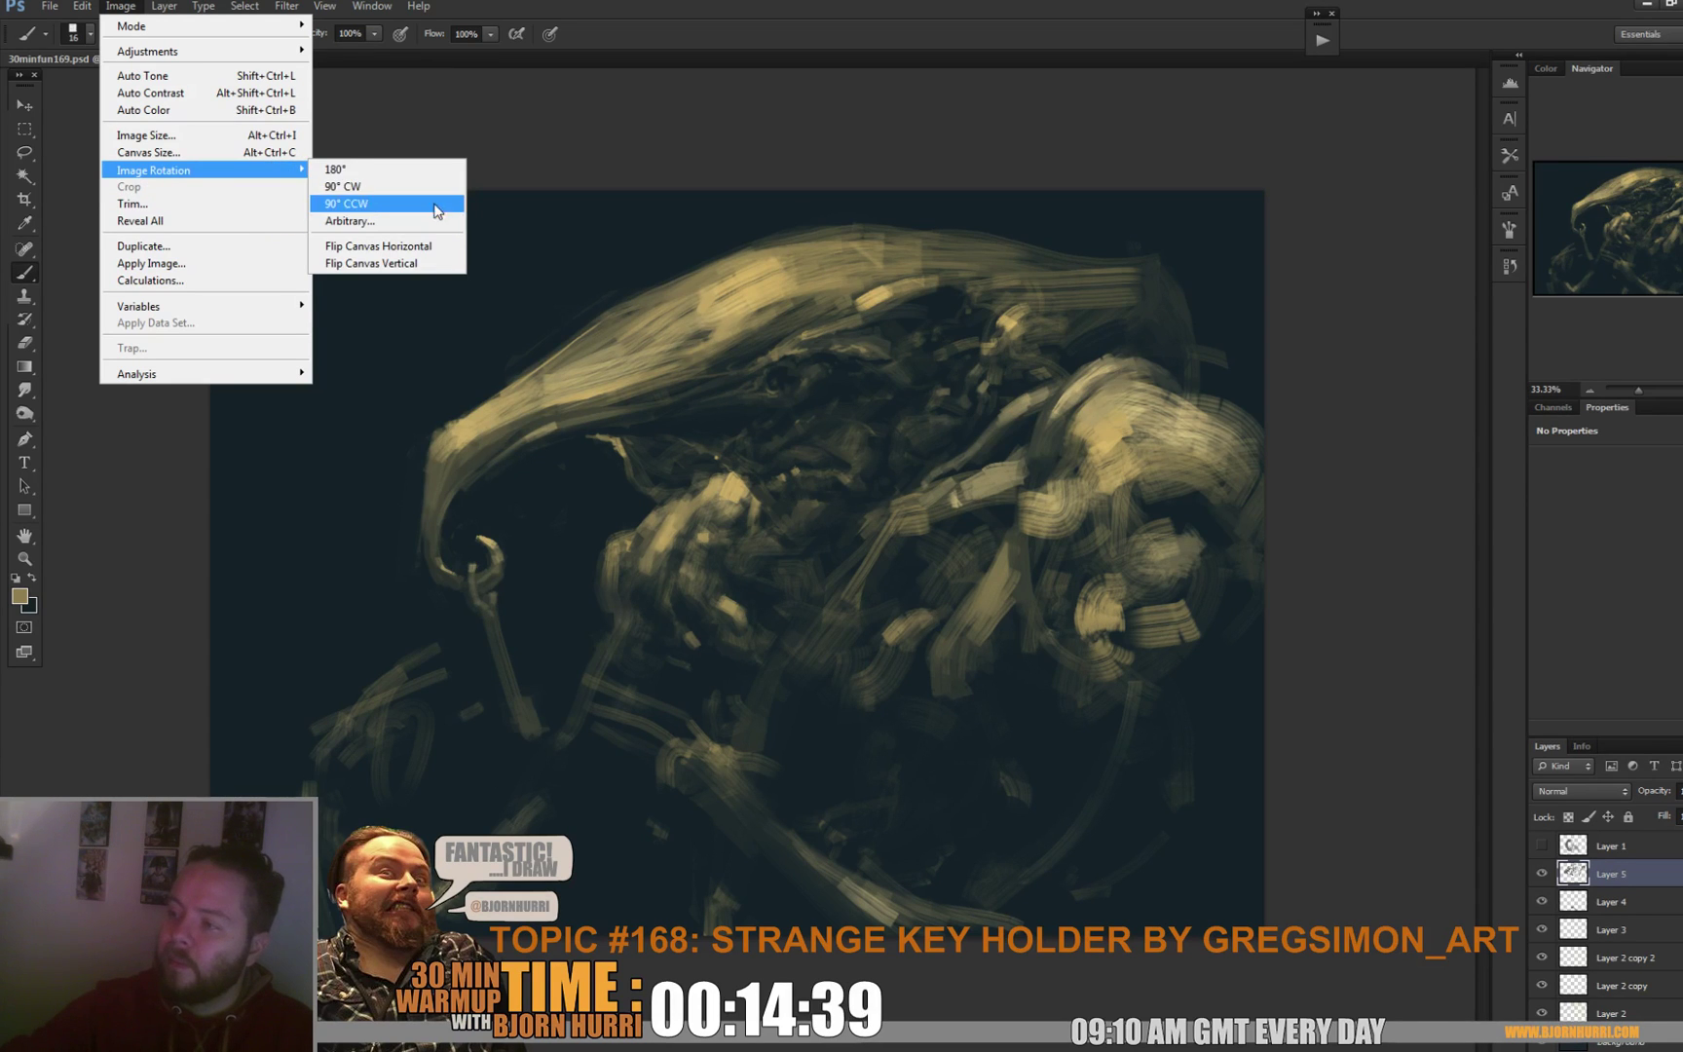
click(423, 169)
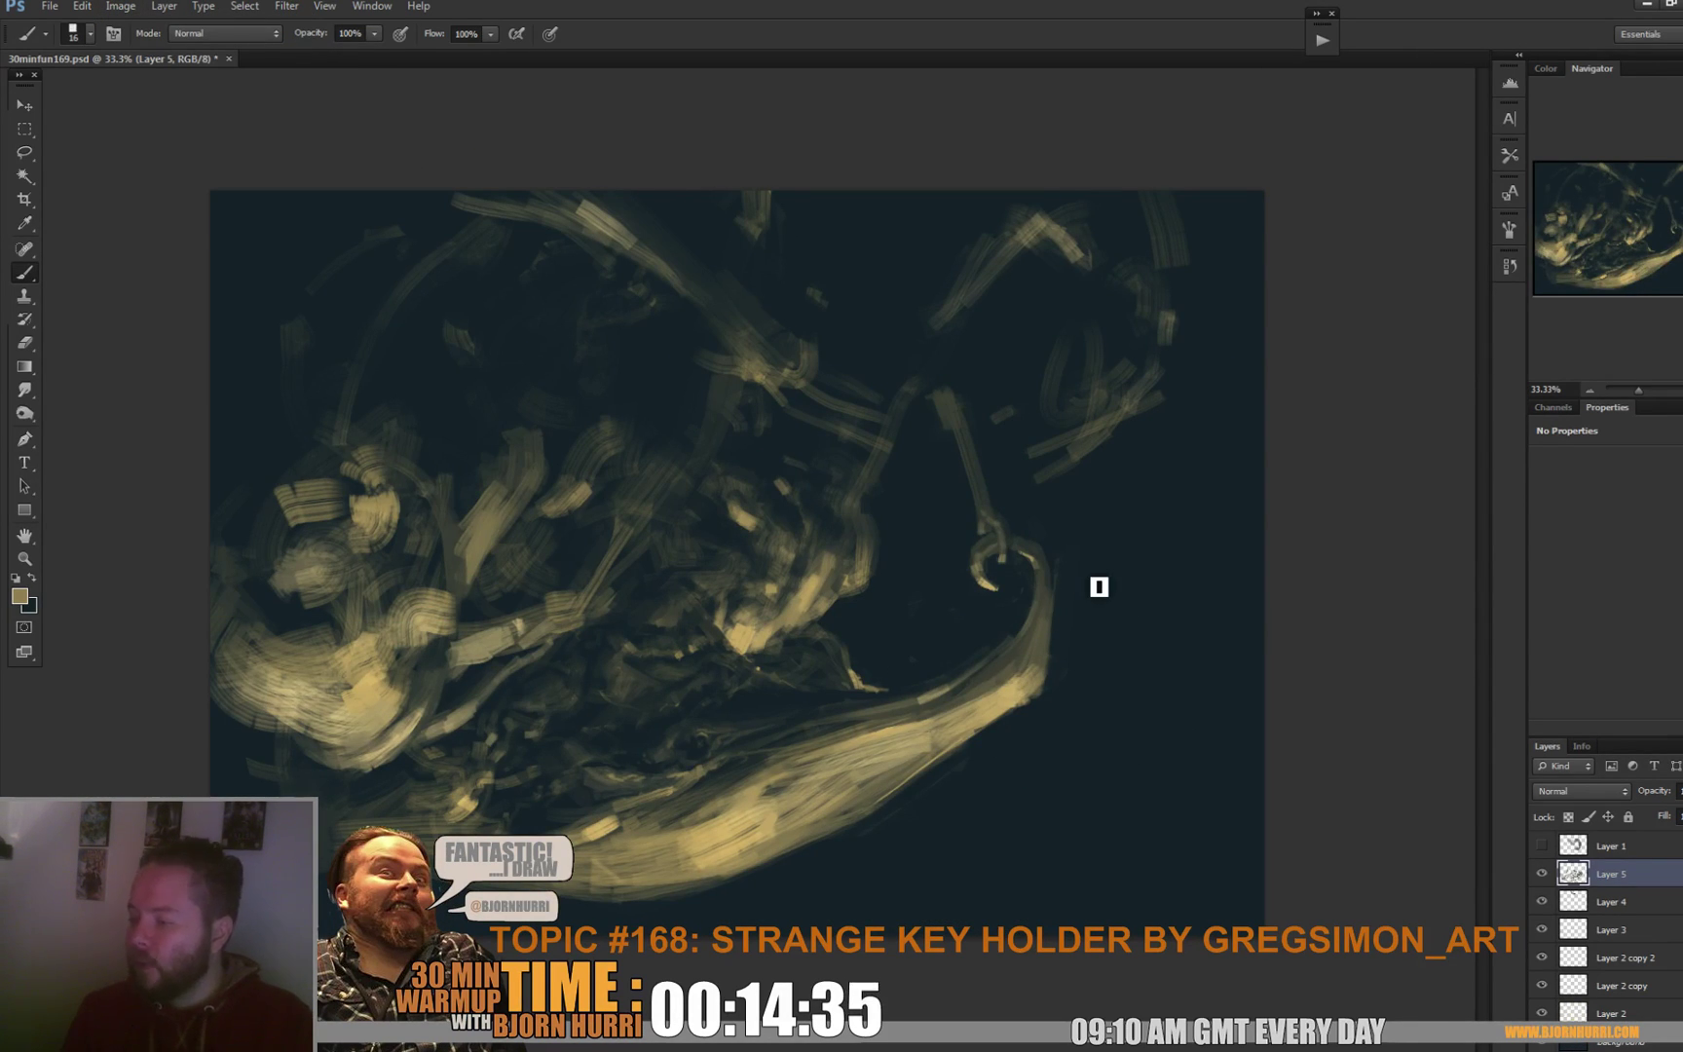
right_click(713, 531)
drag(859, 554, 882, 554)
click(582, 496)
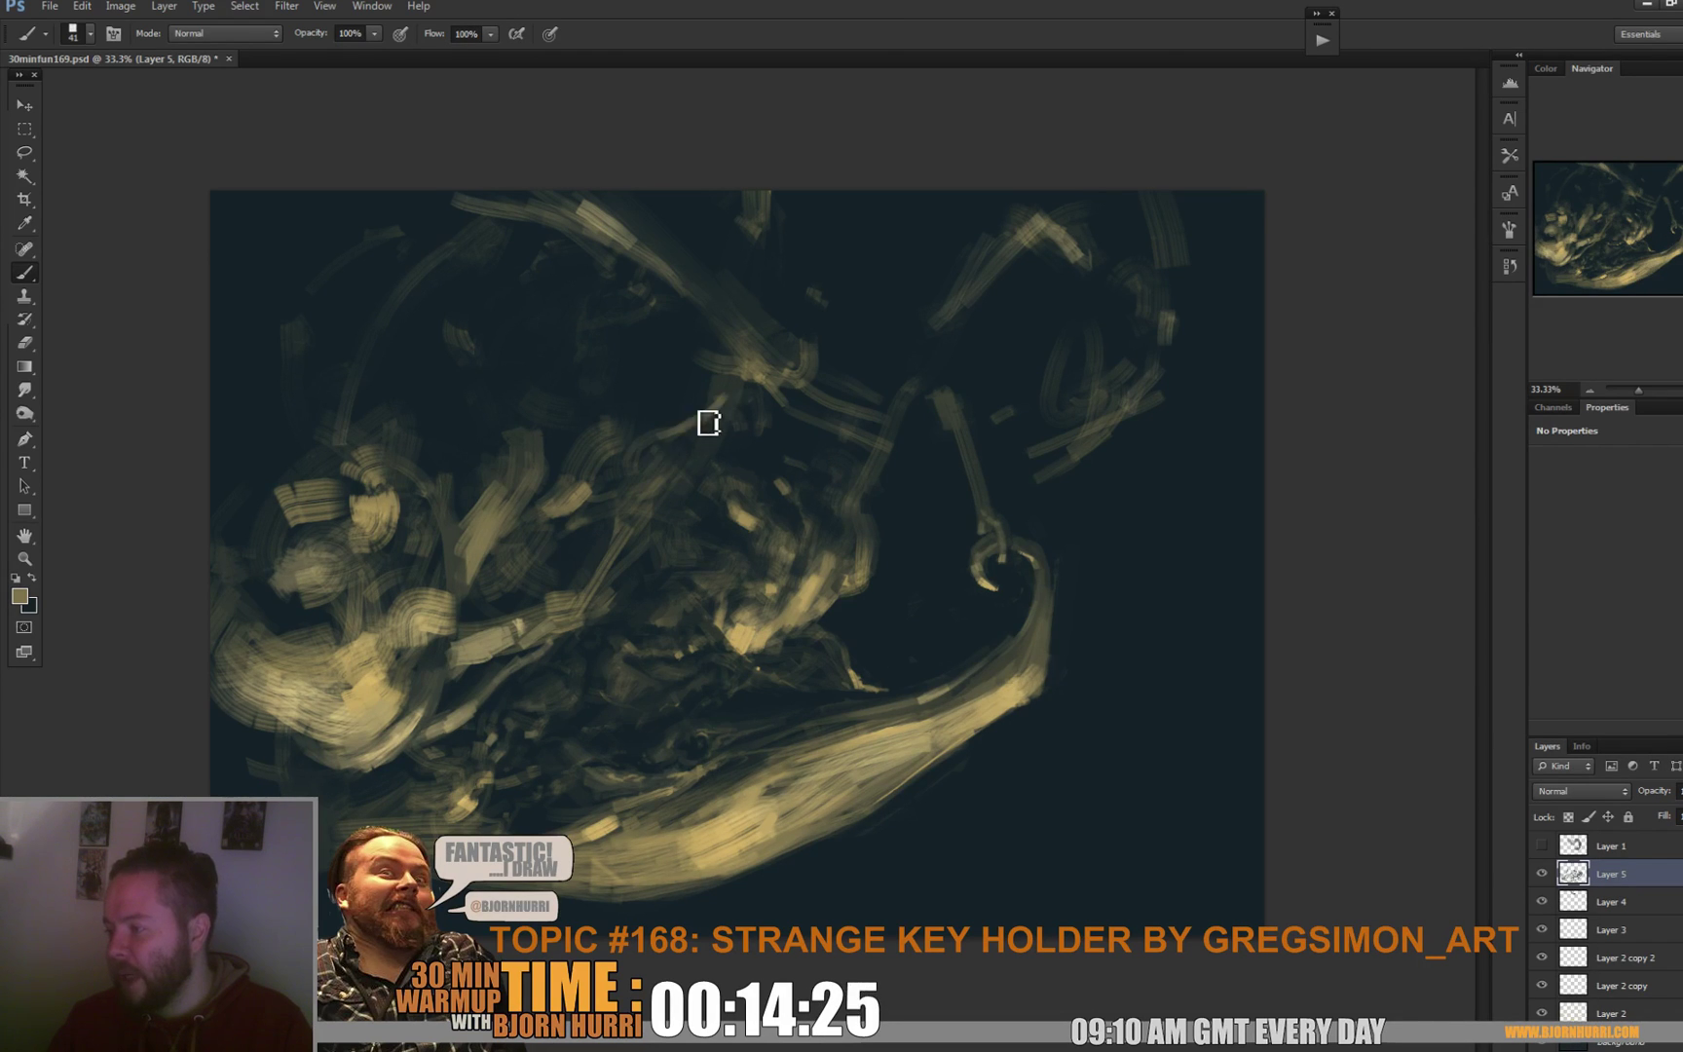
Sample tan gold, dab a small tan mark, and set the brush to 17 px.
key(alt)
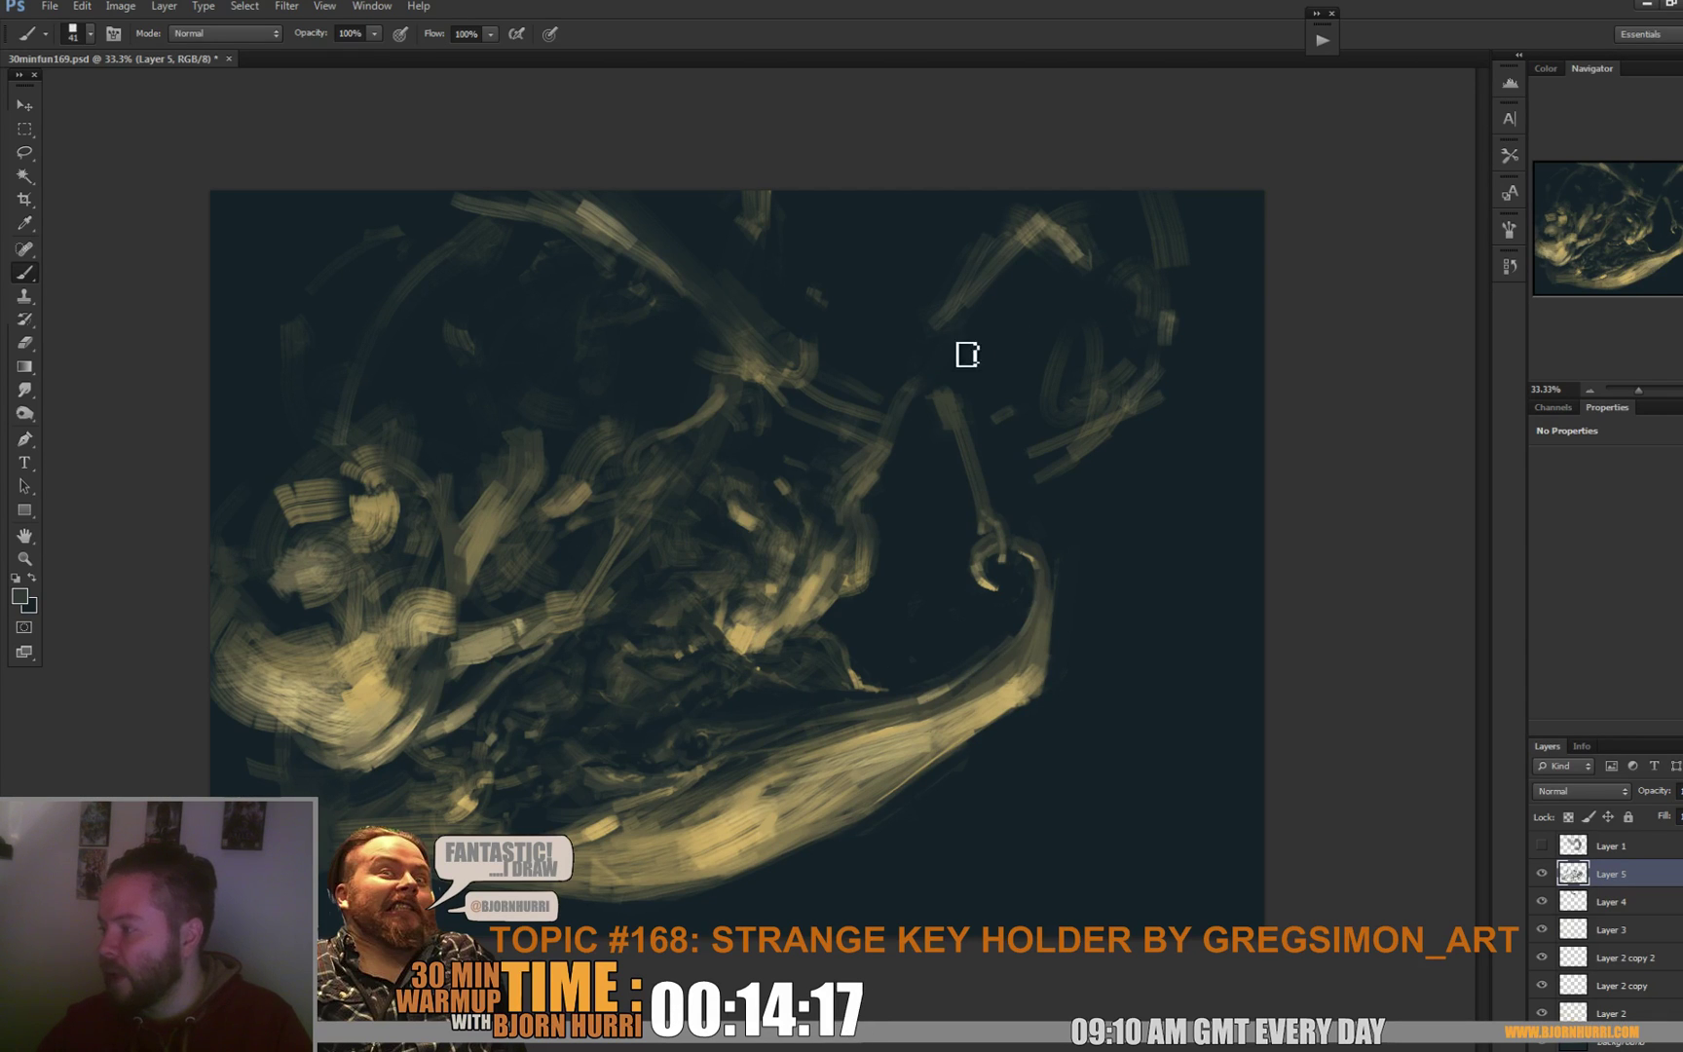
alt+click(748, 626)
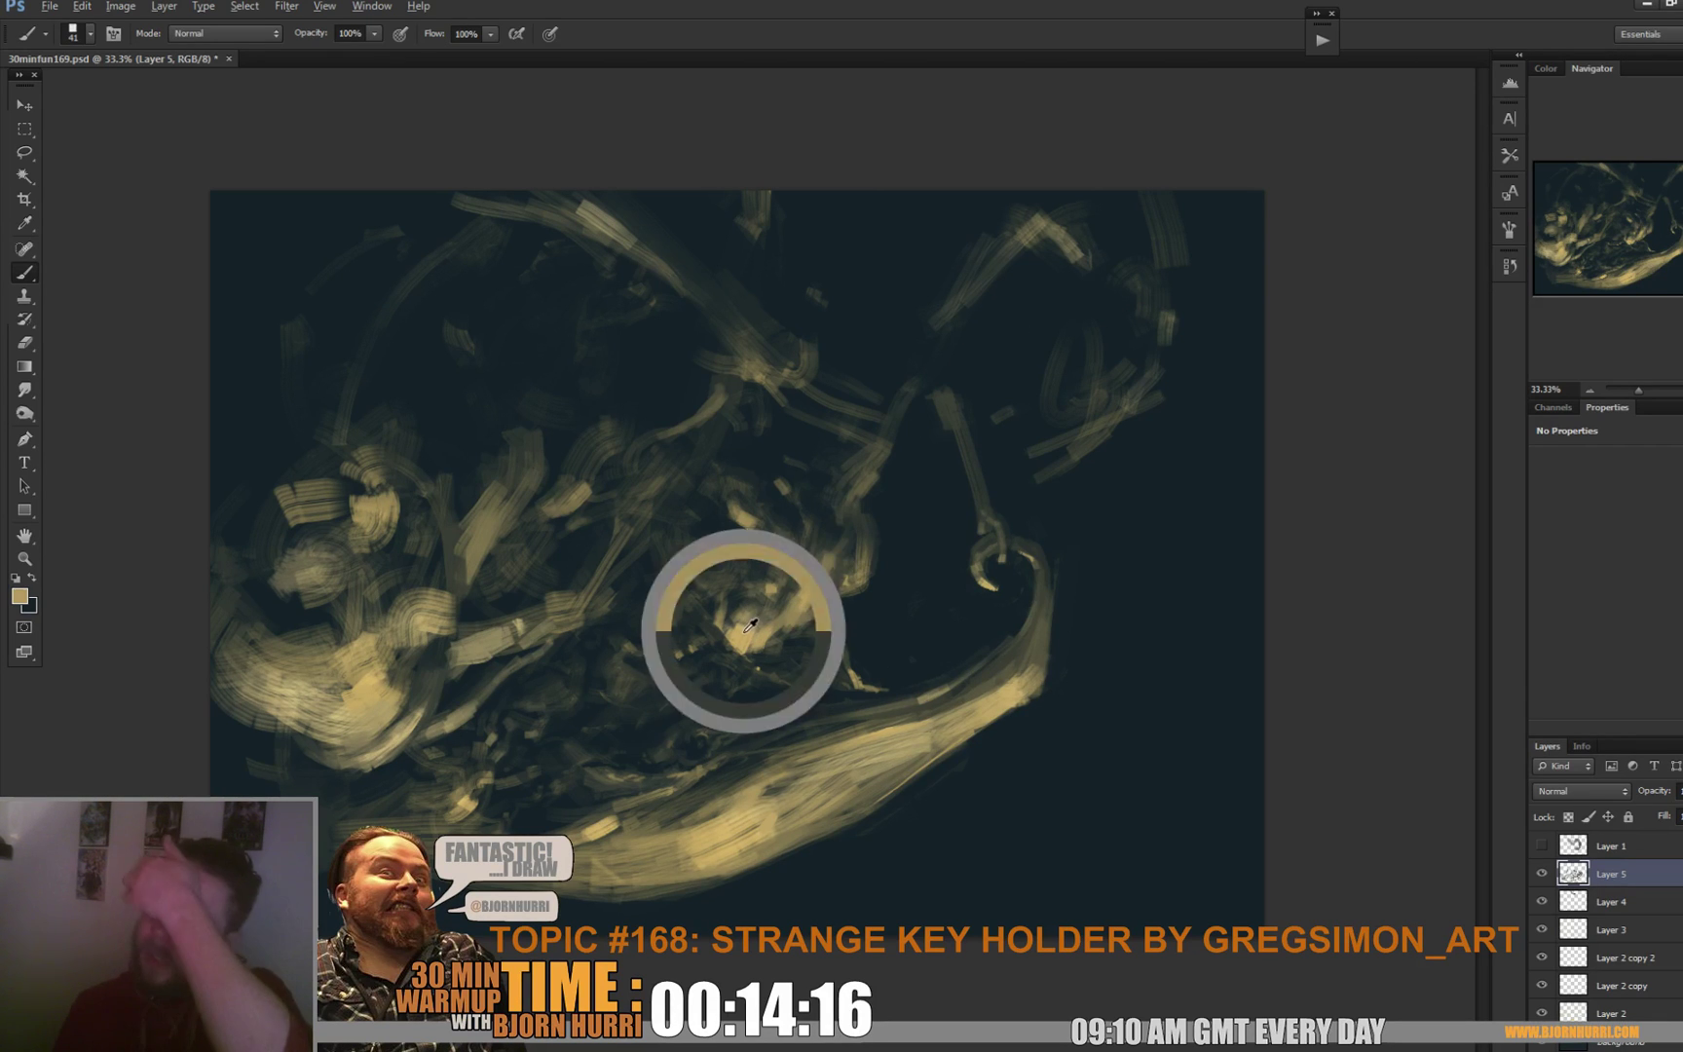
drag(752, 631, 768, 620)
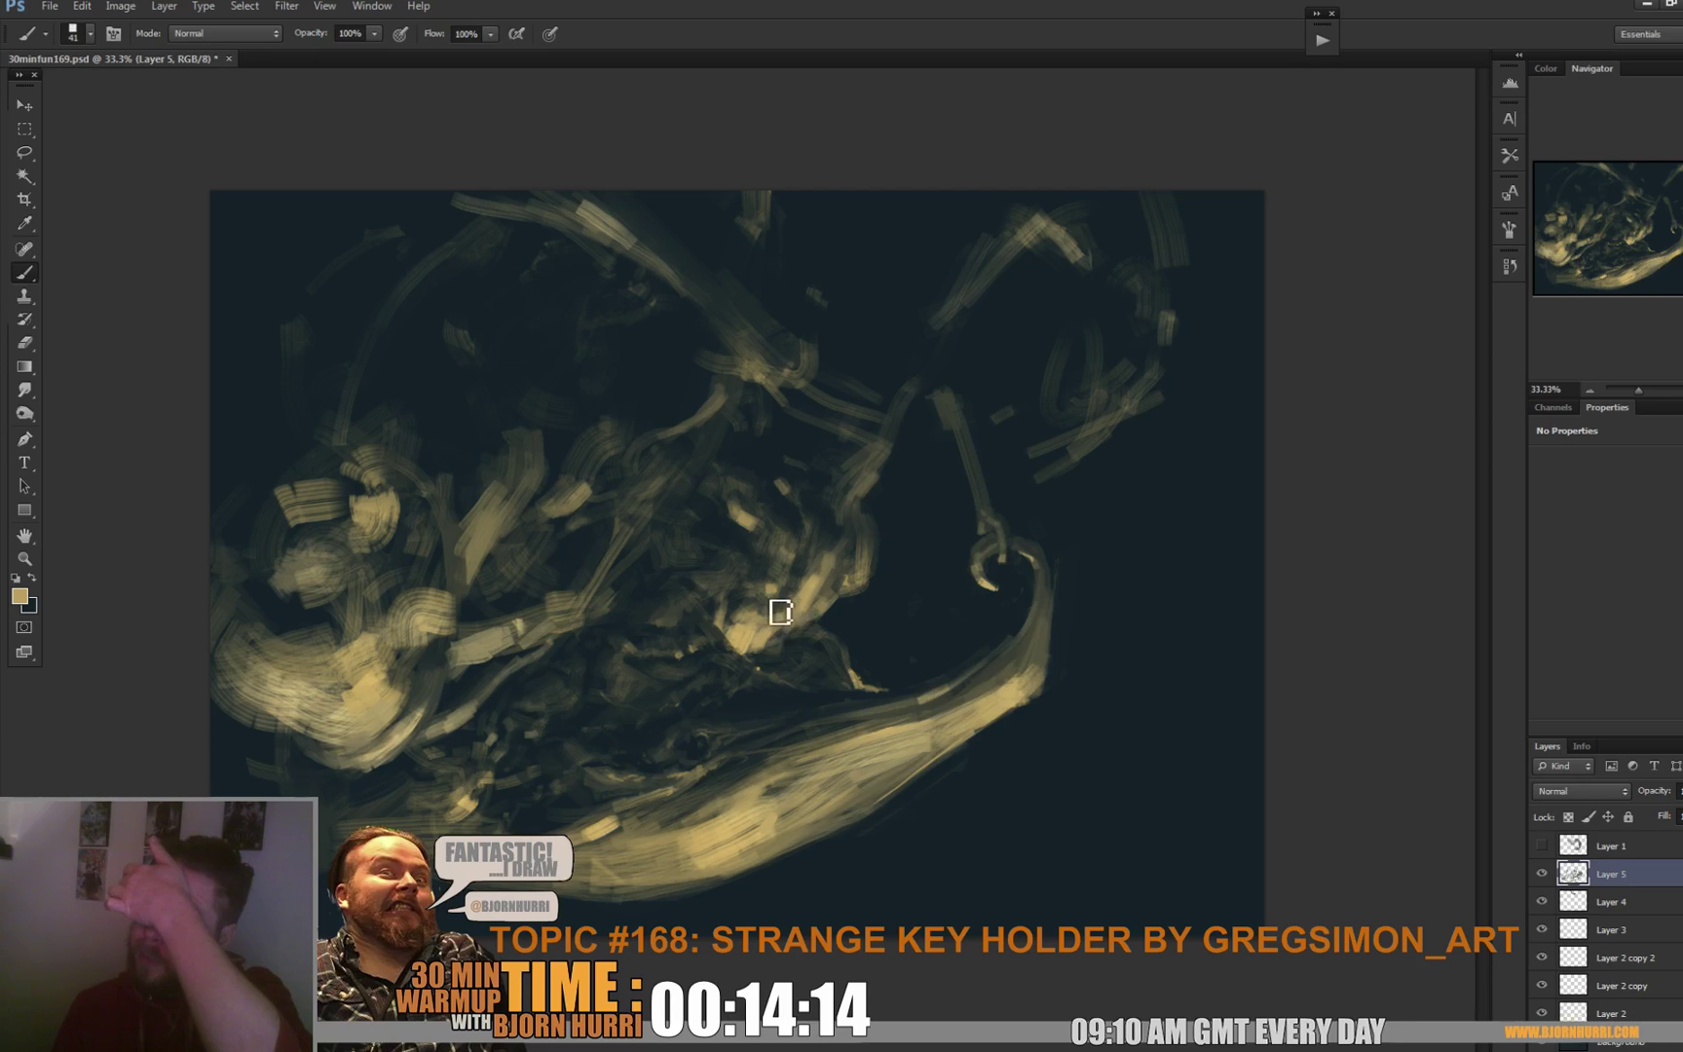
right_click(781, 610)
text(17)
key(Return)
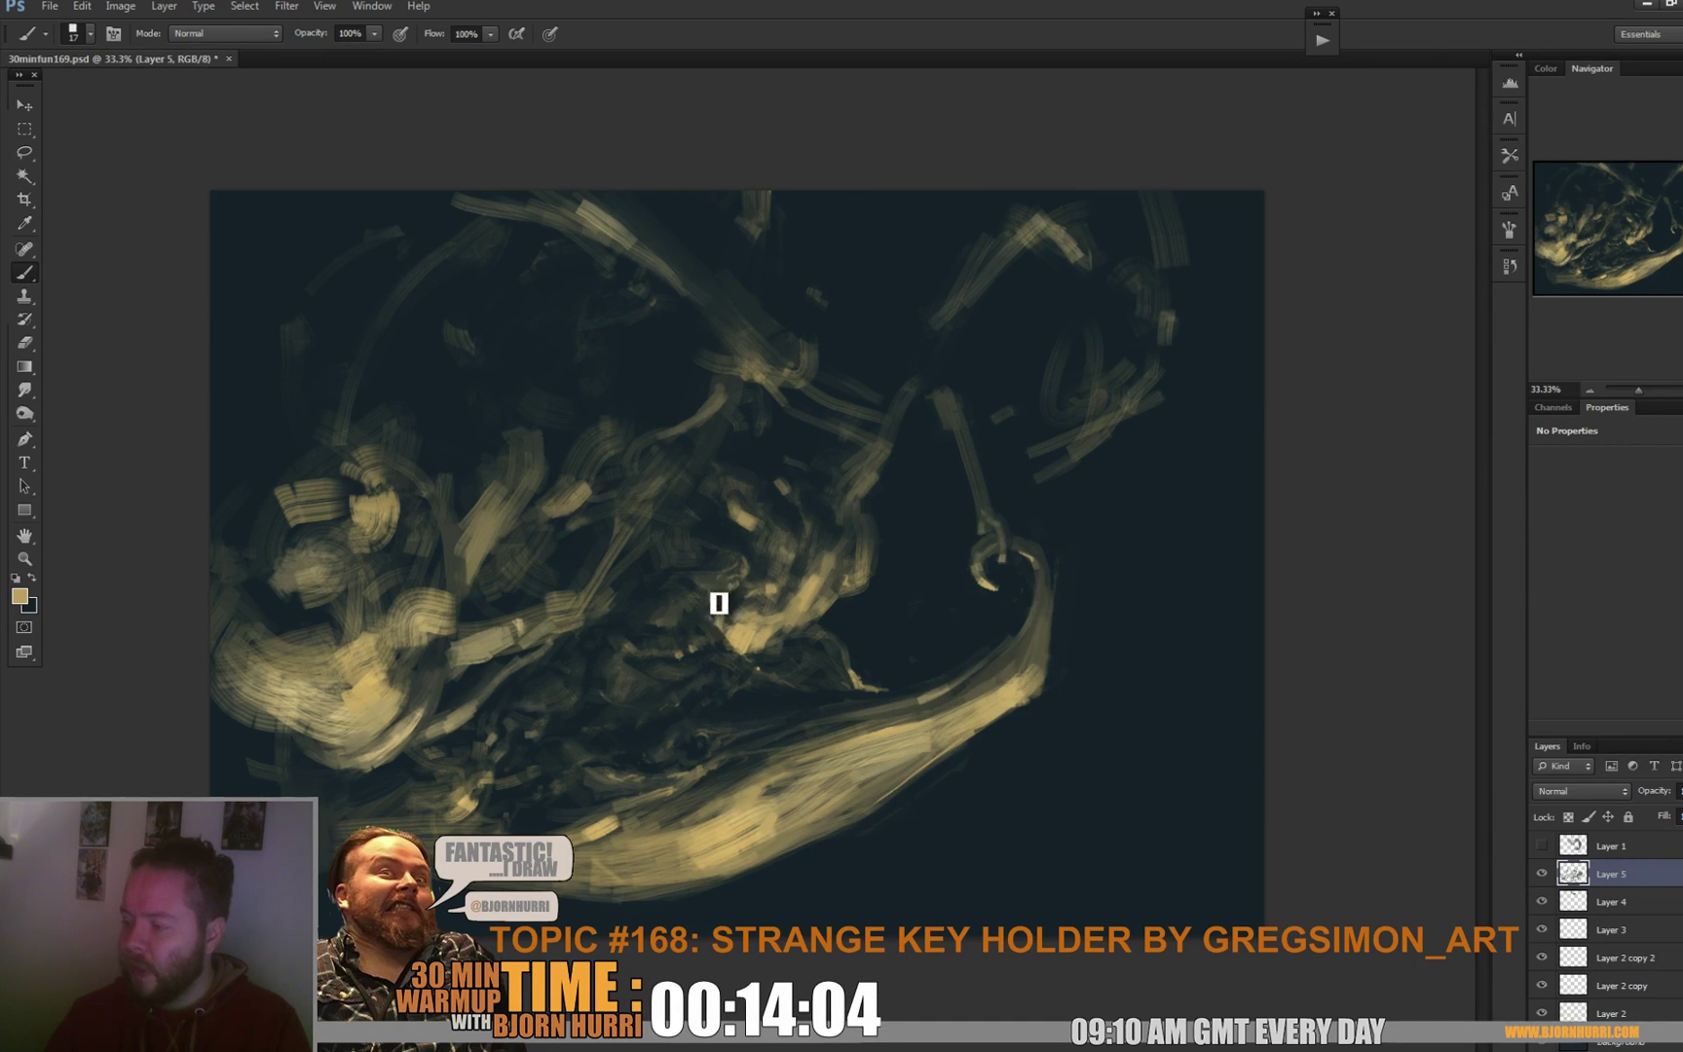
With a 38 px brush, sample lighter tan and brighter gold and soften the lower-left strokes.
right_click(436, 673)
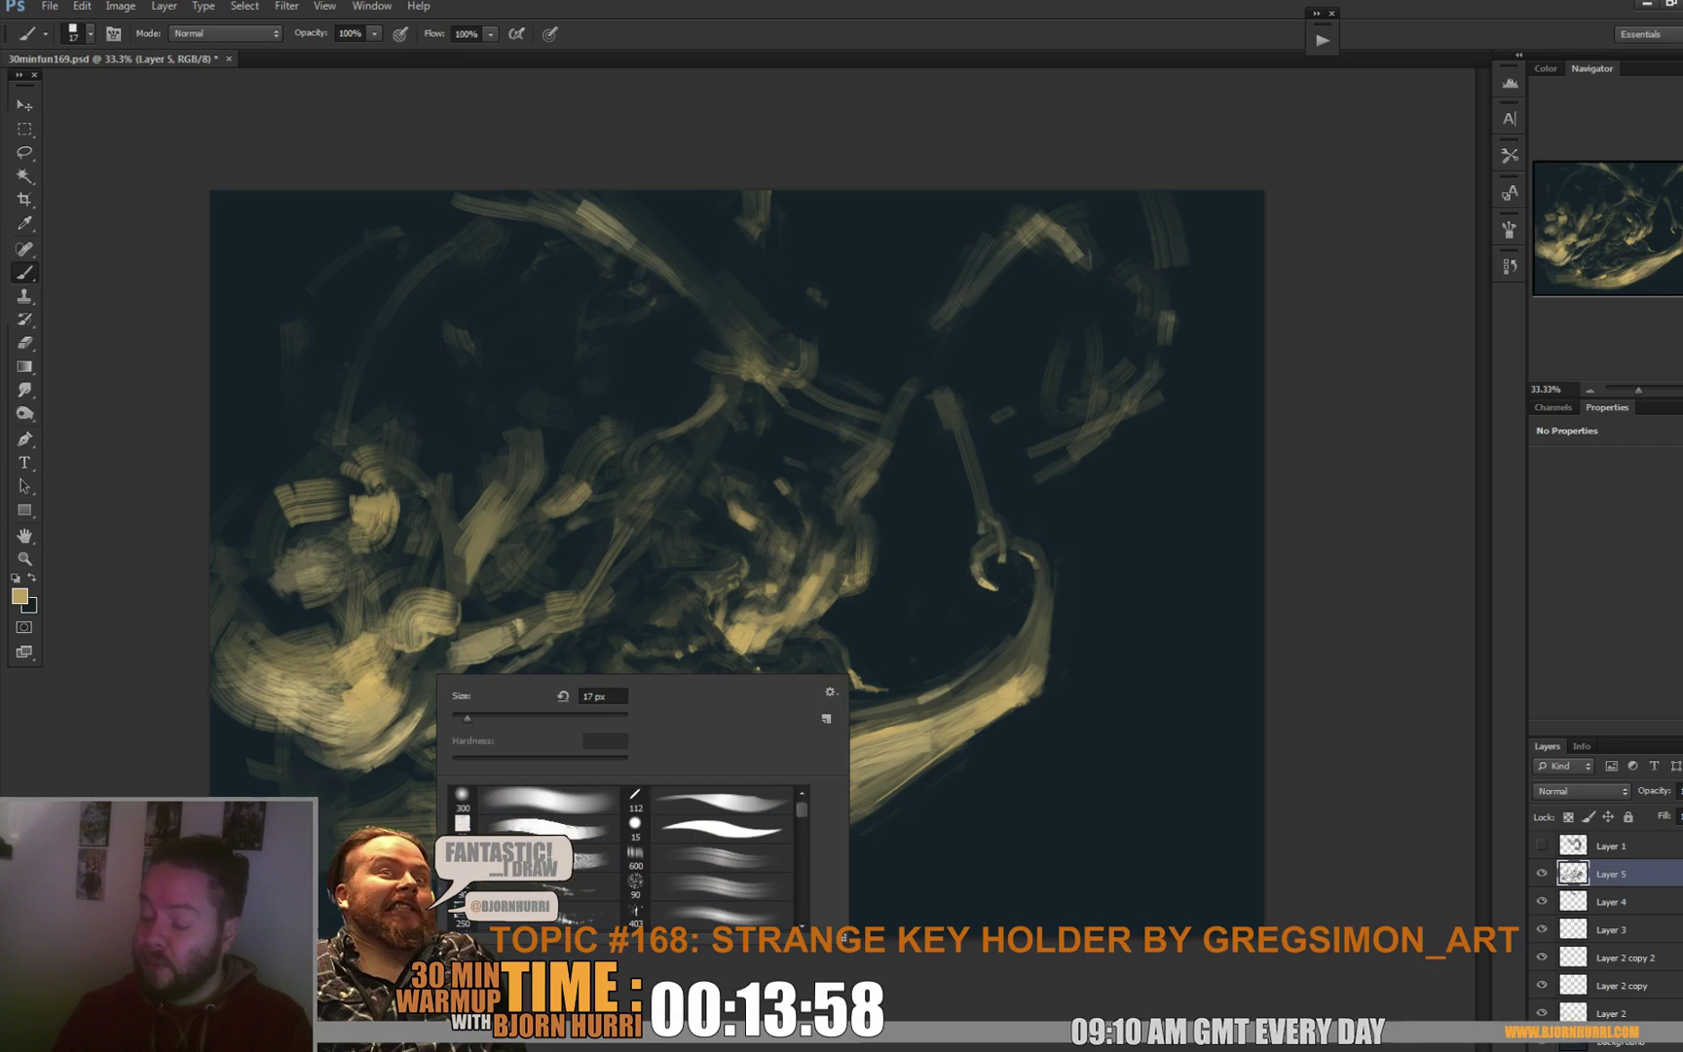
double_click(601, 696)
text(38)
key(Return)
alt+click(404, 674)
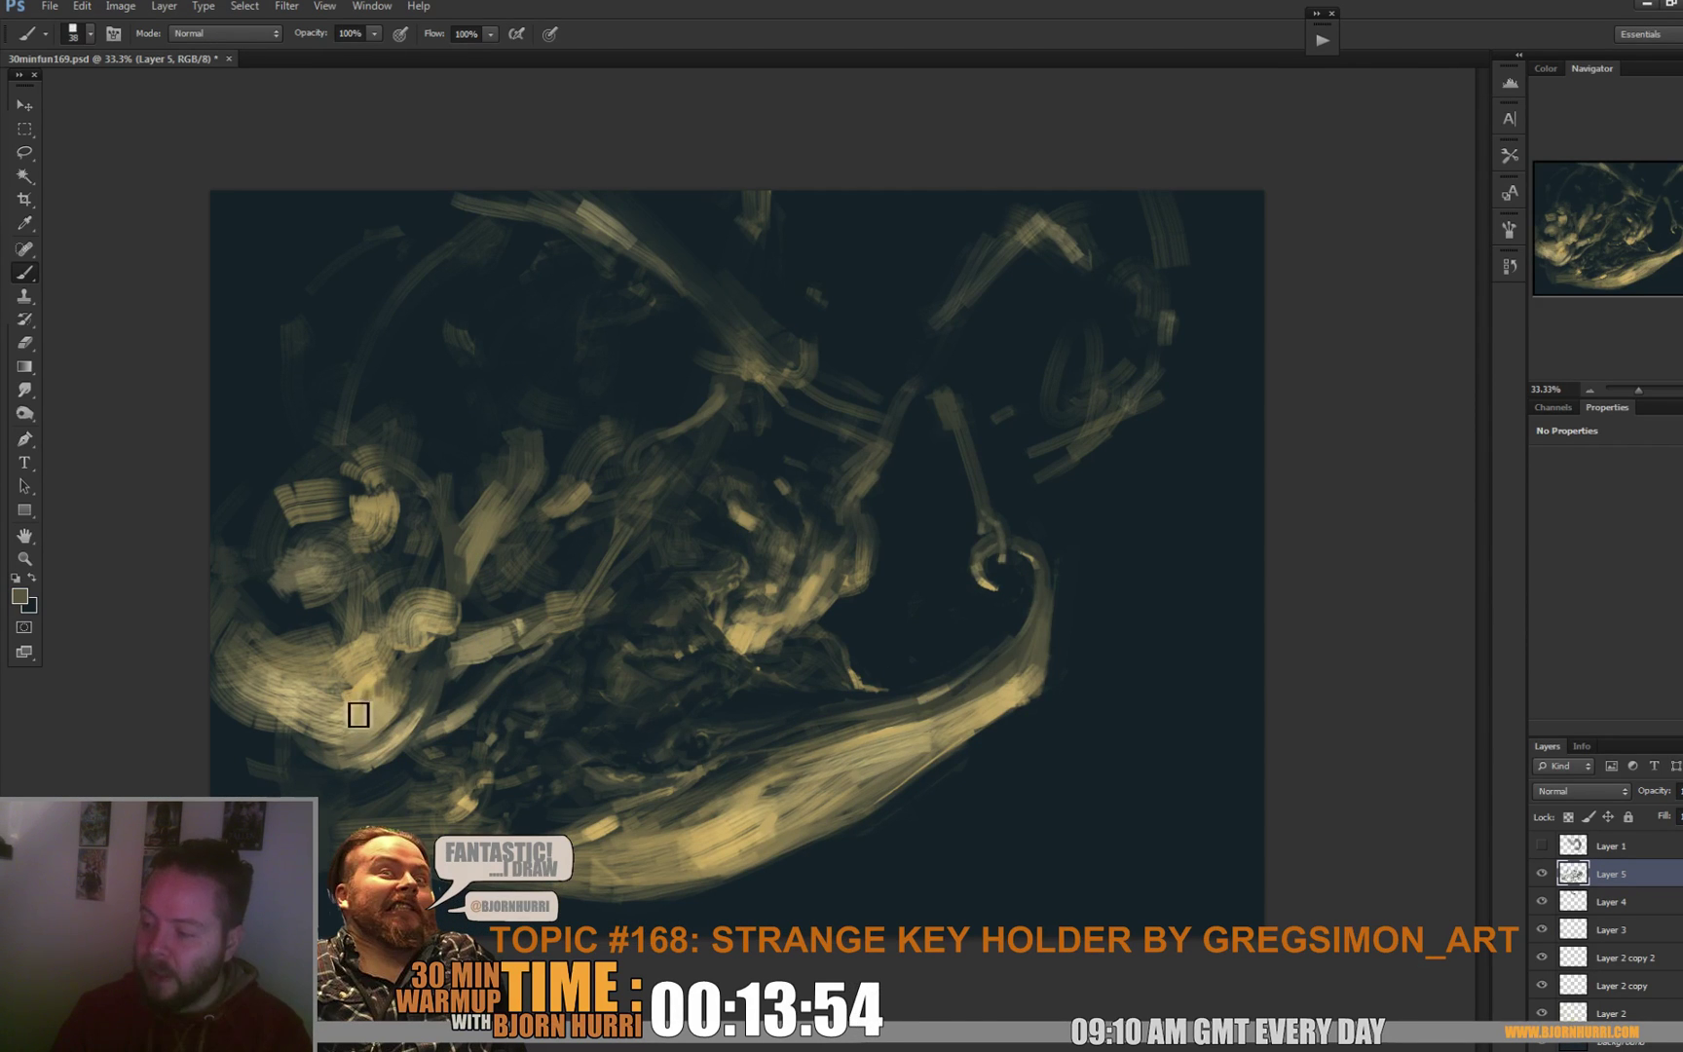
alt+click(349, 680)
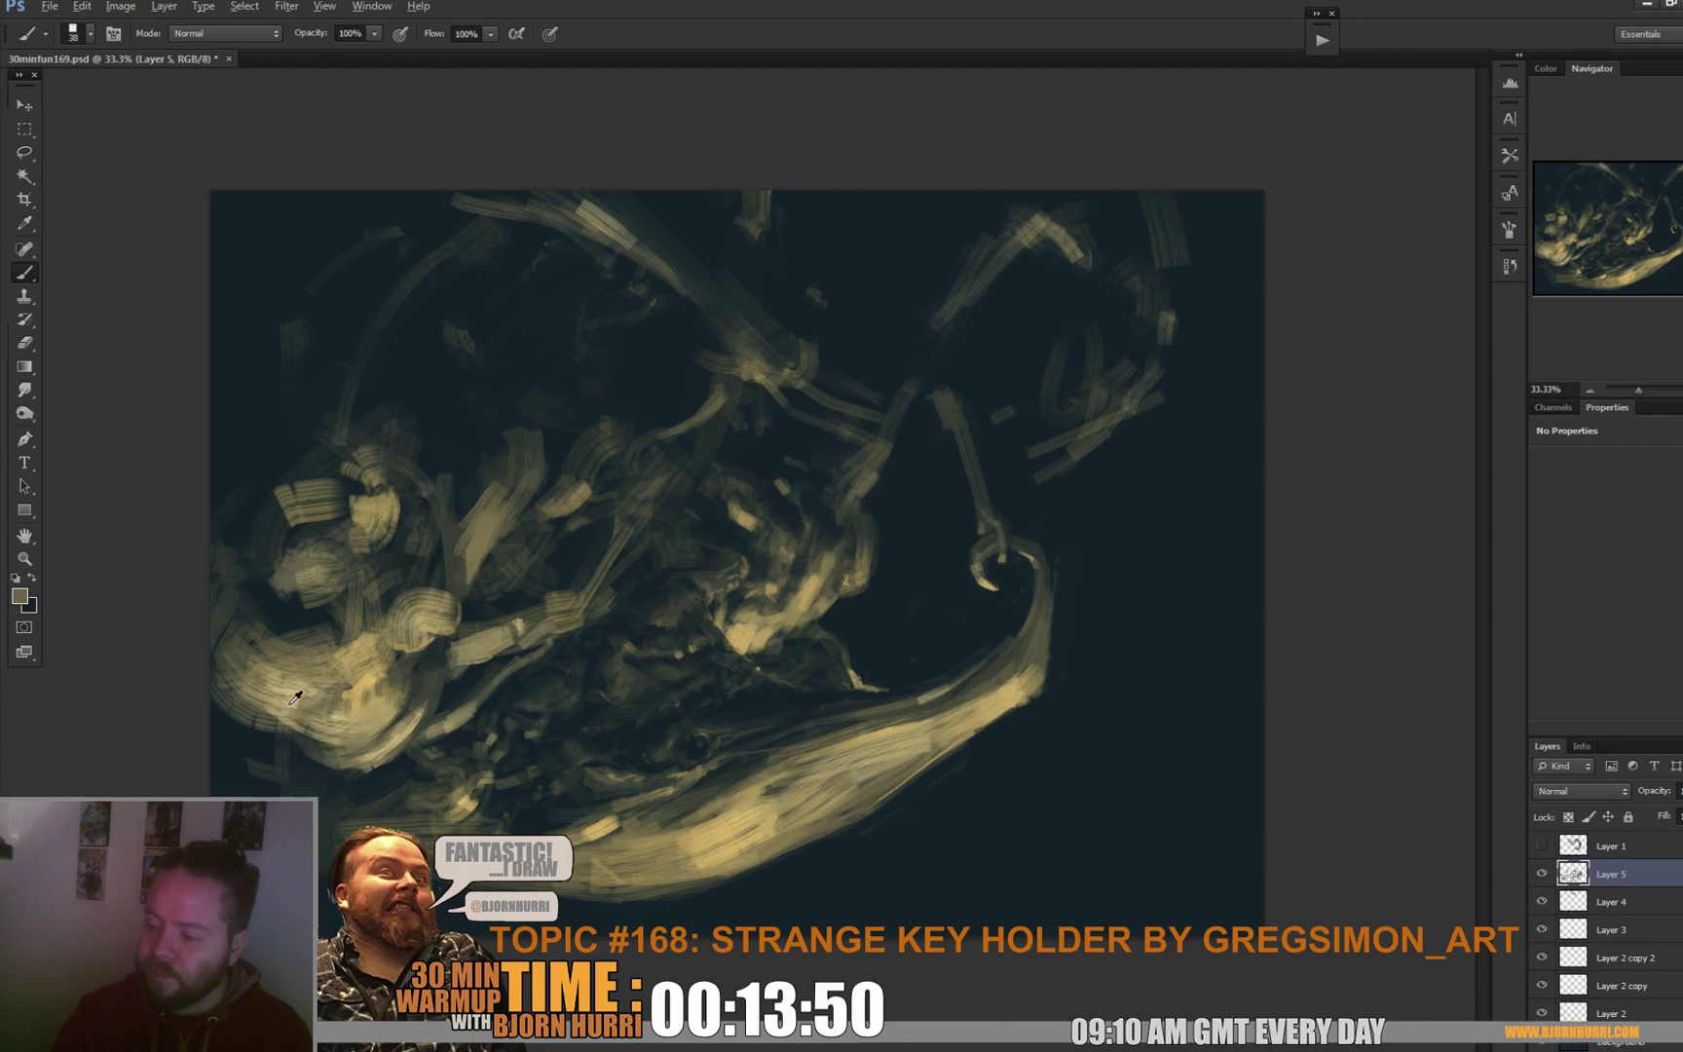
alt+click(300, 706)
alt+click(289, 704)
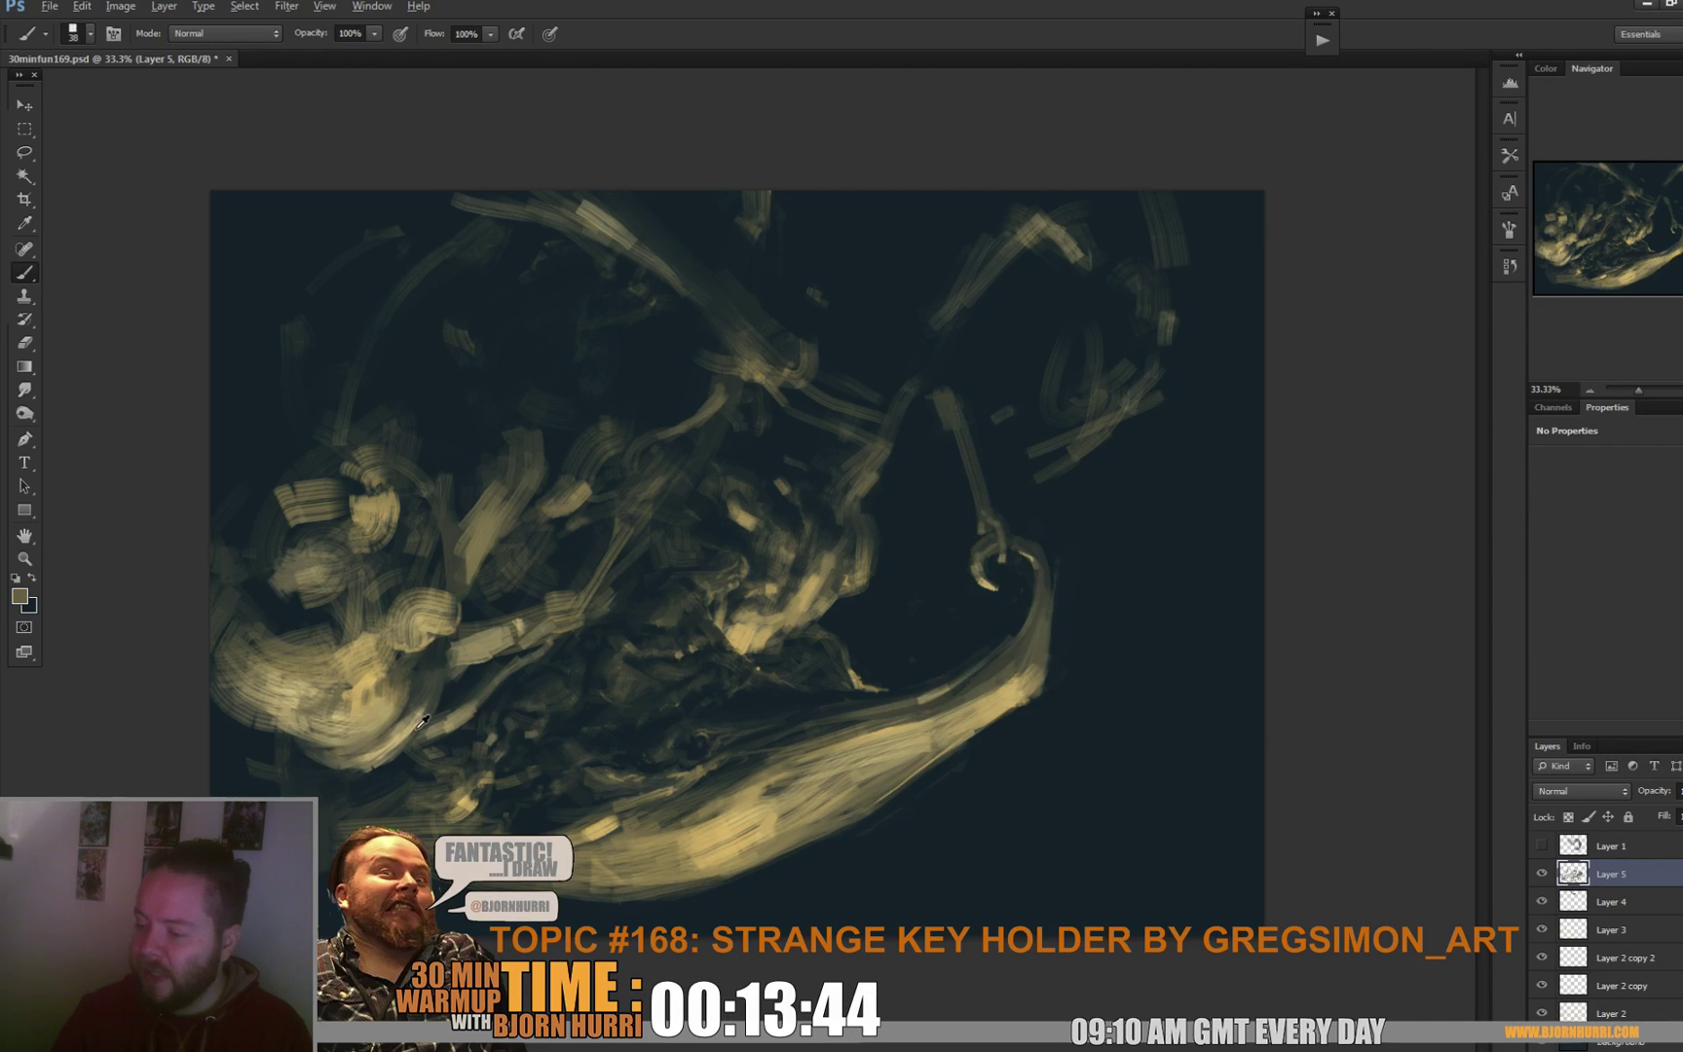
alt+click(335, 716)
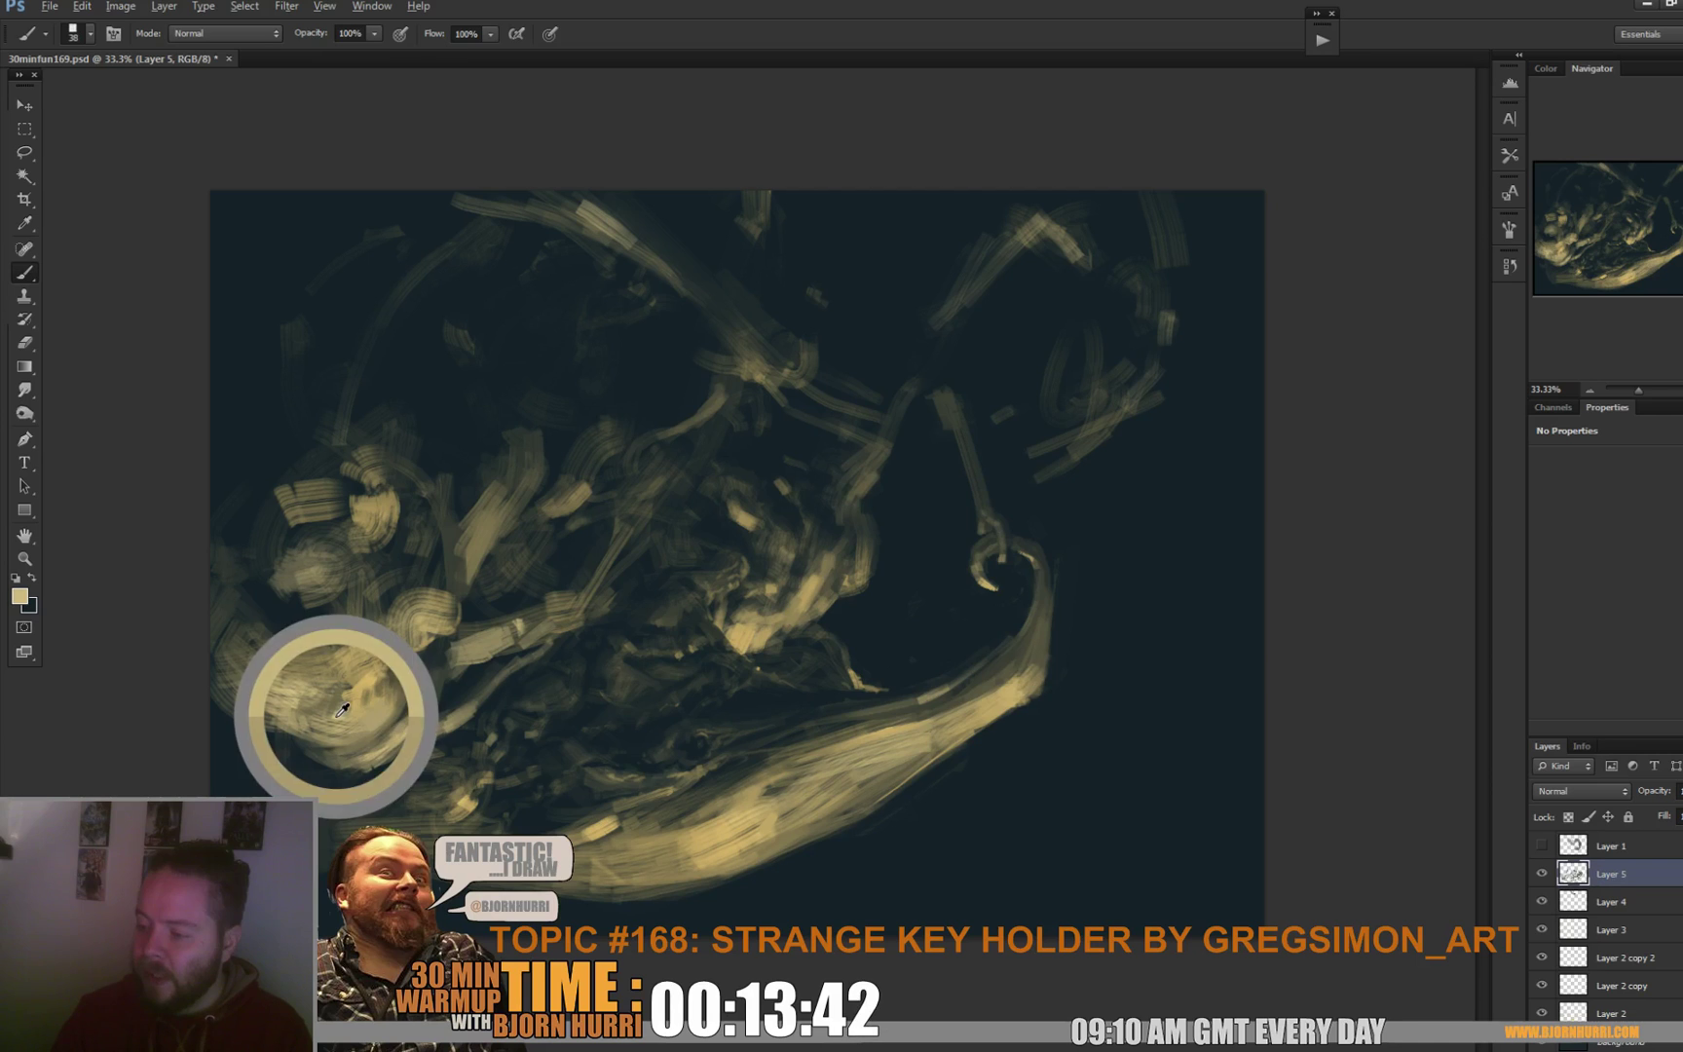
mouse_move(371, 738)
mouse_down()
mouse_move(407, 717)
mouse_move(376, 747)
mouse_up()
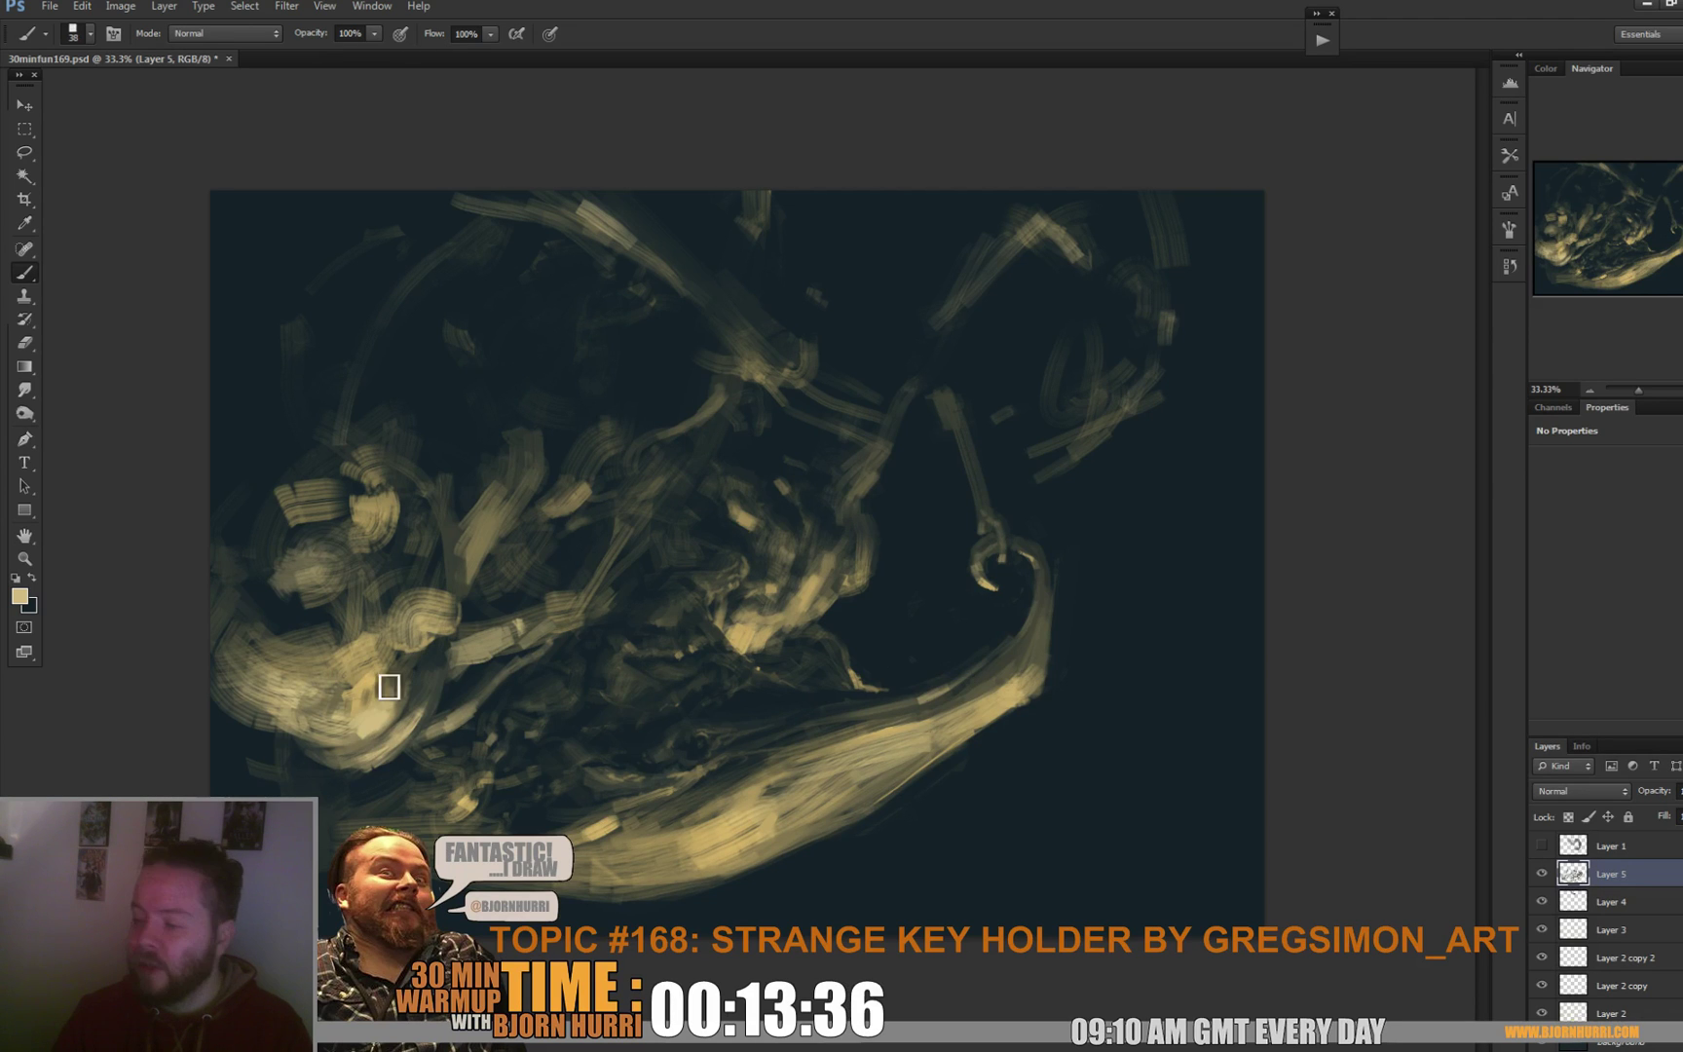
drag(345, 733, 350, 734)
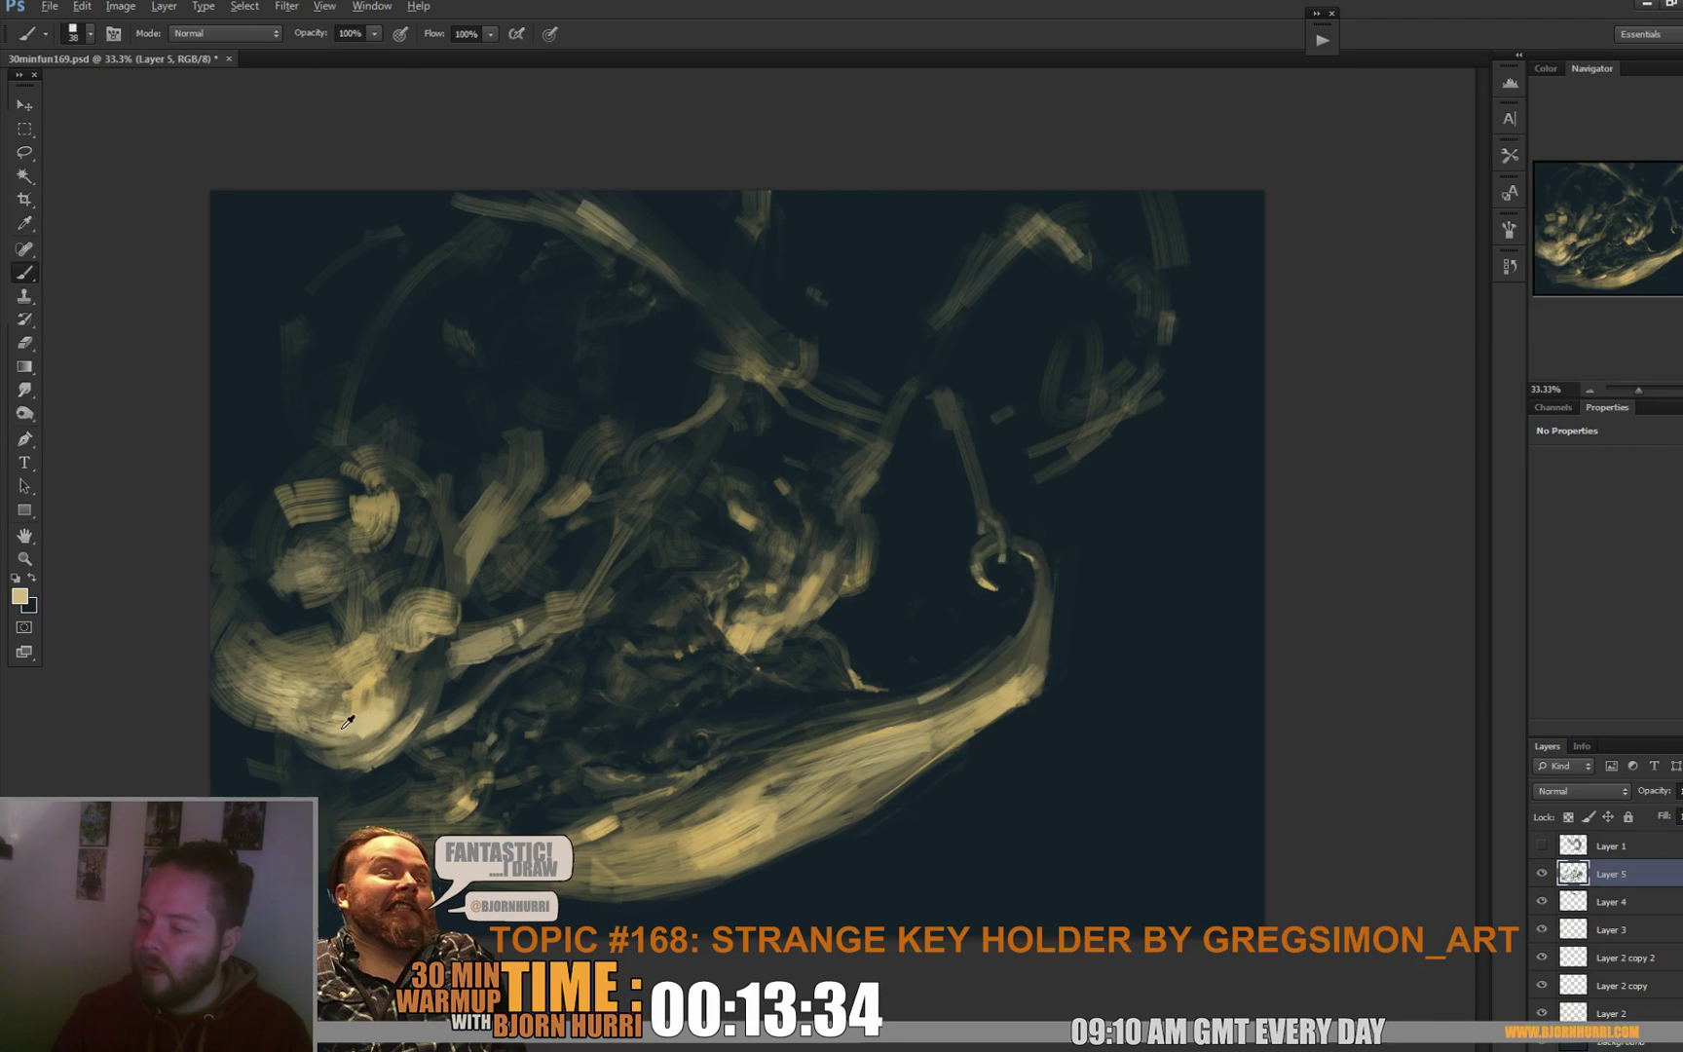
alt+click(351, 736)
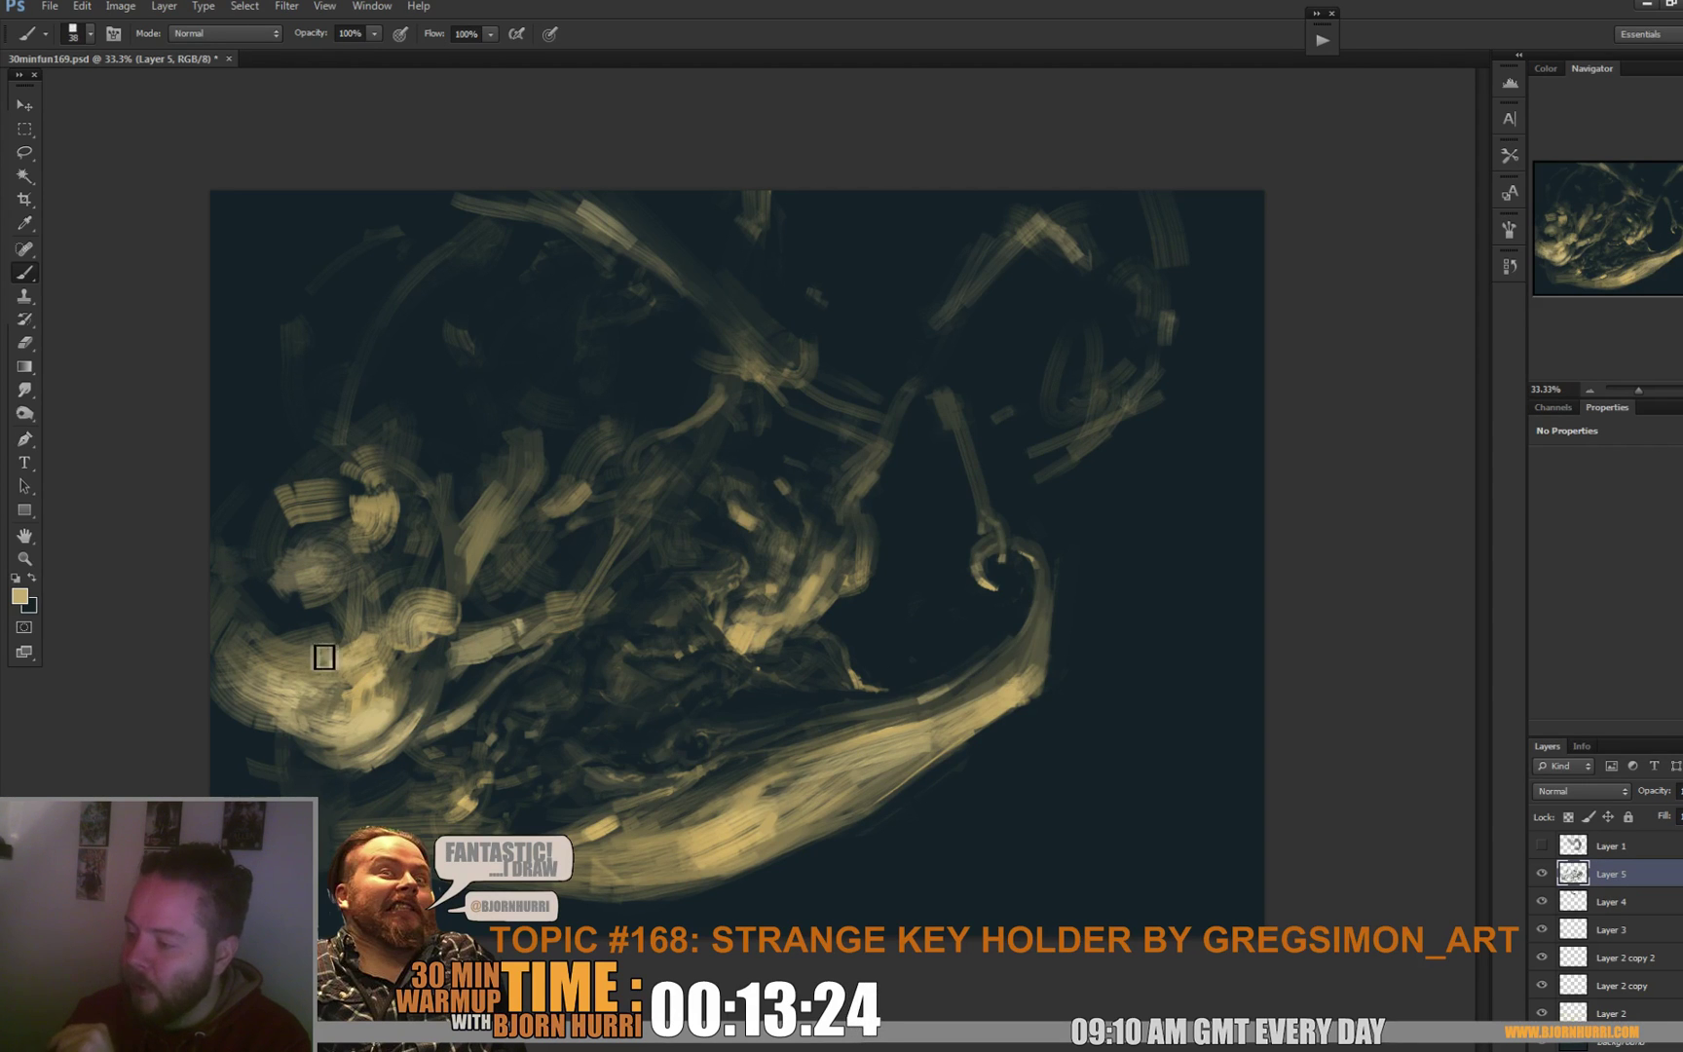
Rotate the image 180° so the painting stands upright again.
click(120, 6)
mouse_move(272, 170)
click(349, 170)
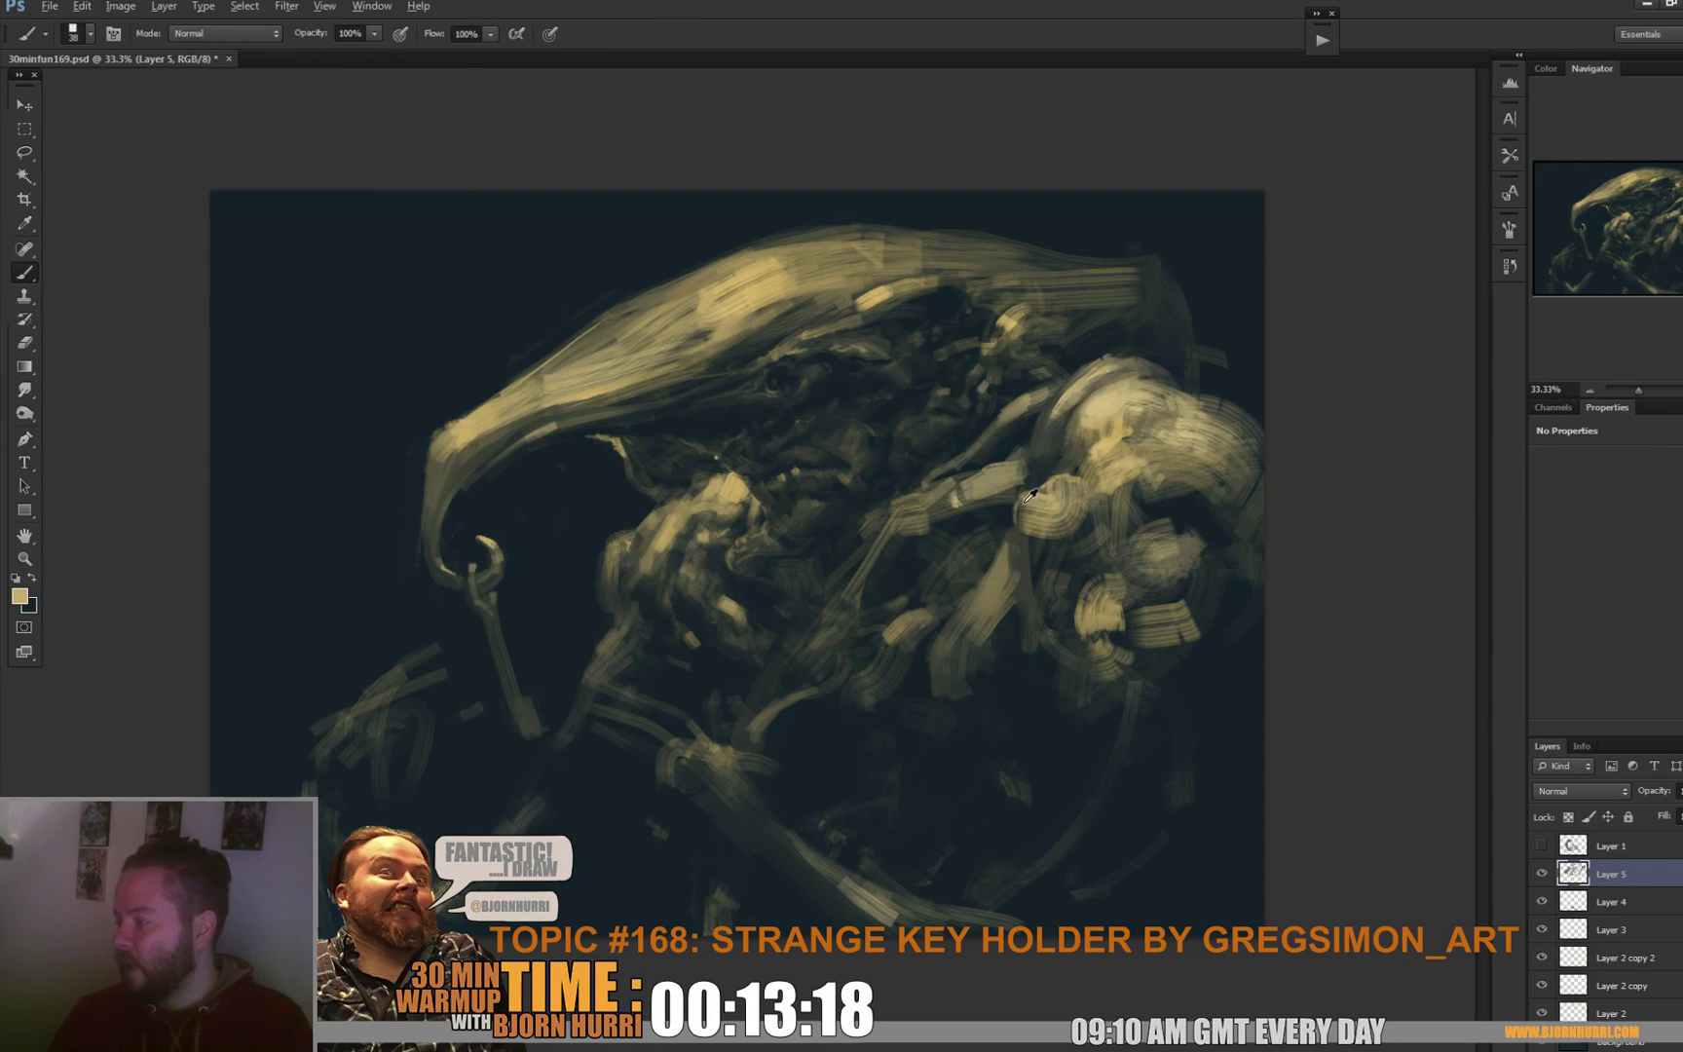
Brighten the curl on the head's right side, sample tan and dark teal, and set a 121 px brush.
drag(1026, 519, 1040, 530)
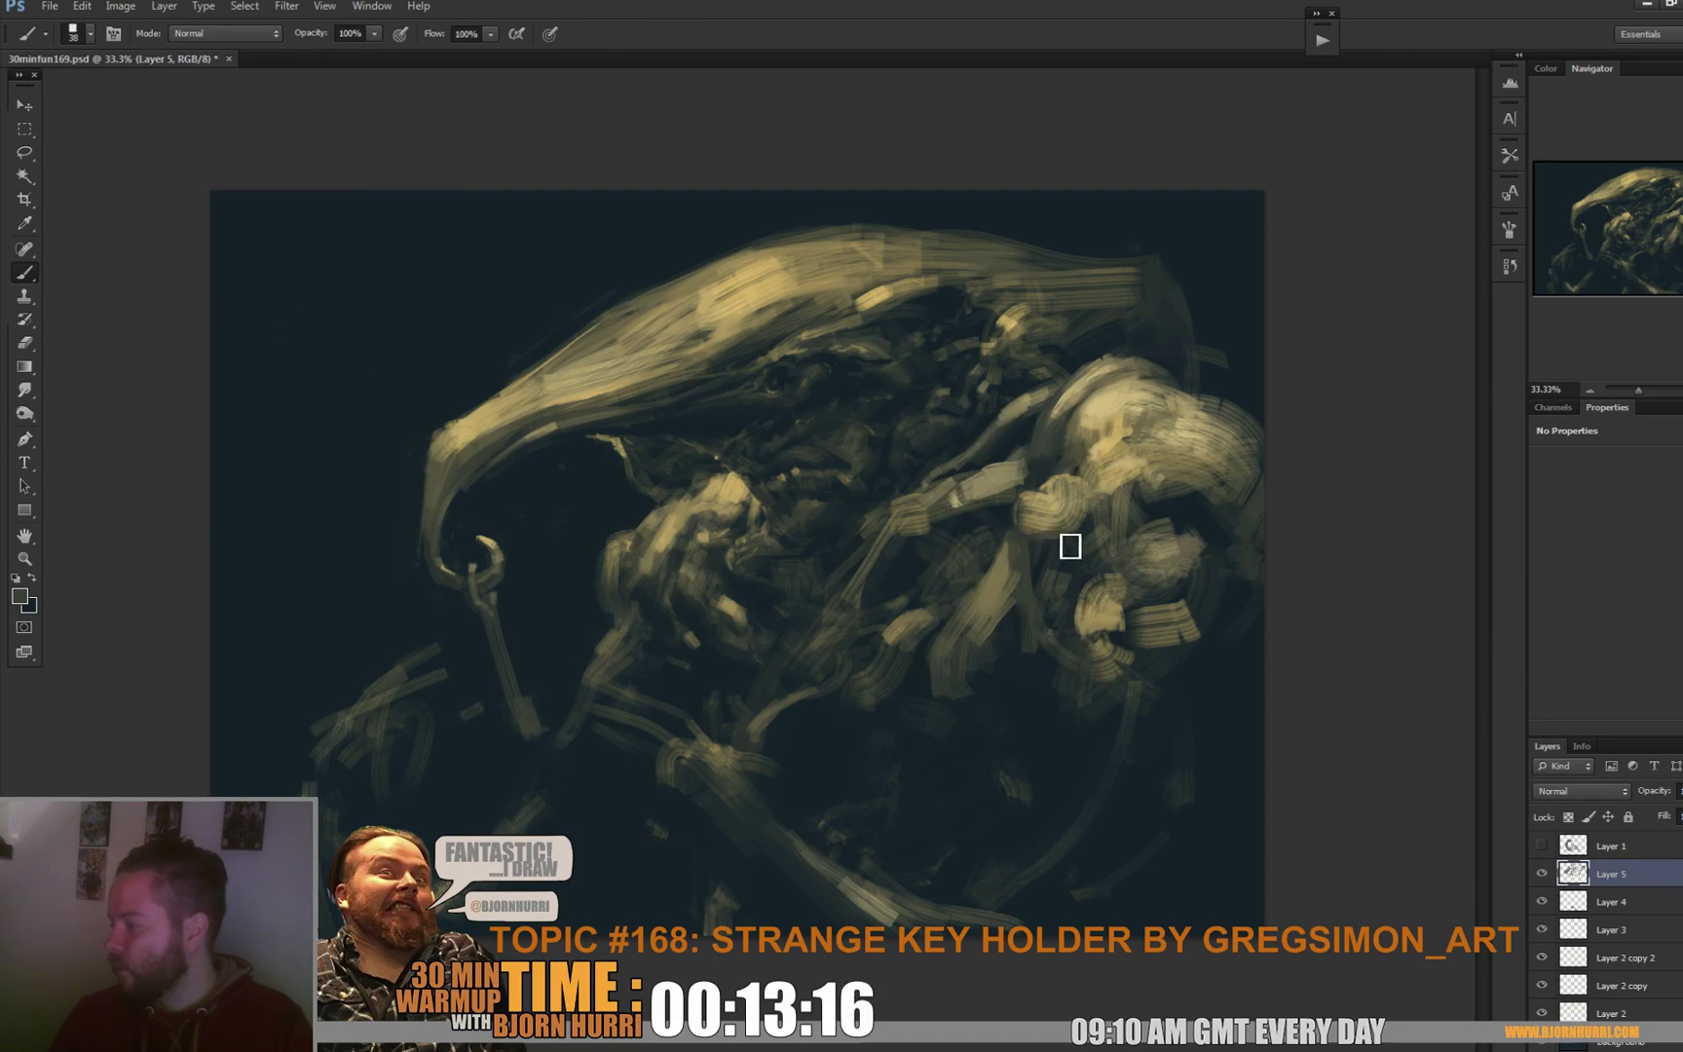
alt+click(1042, 547)
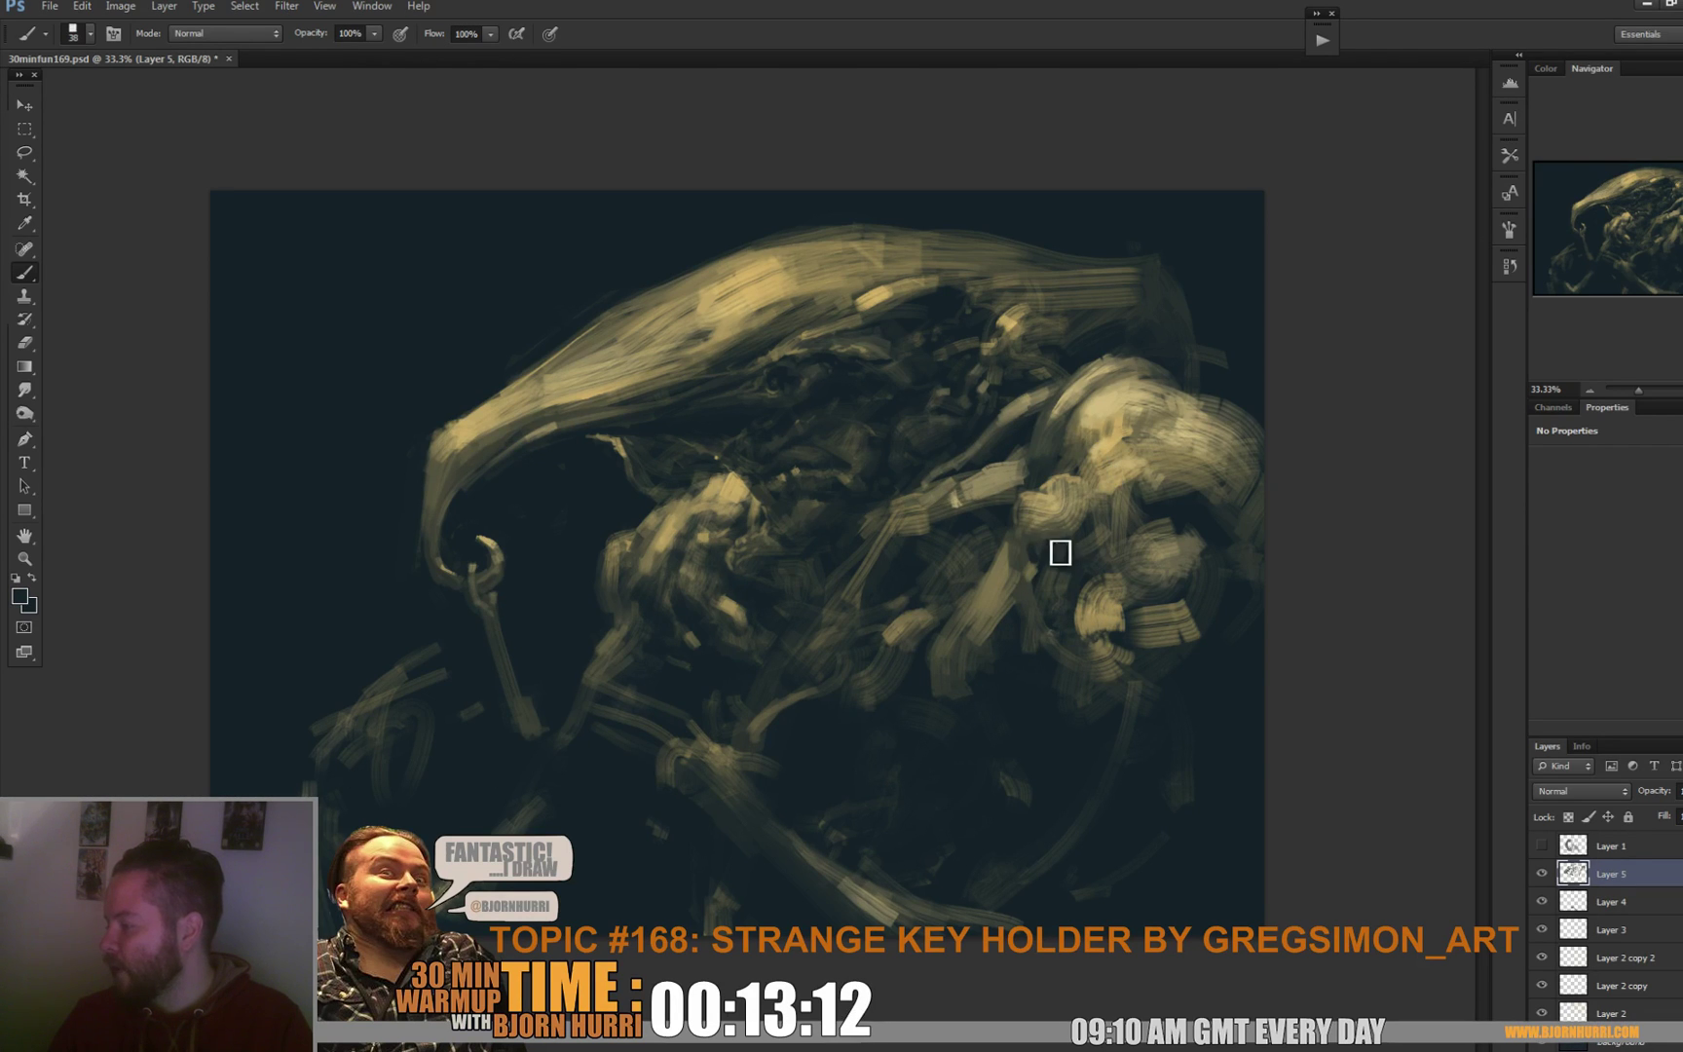
alt+click(1253, 504)
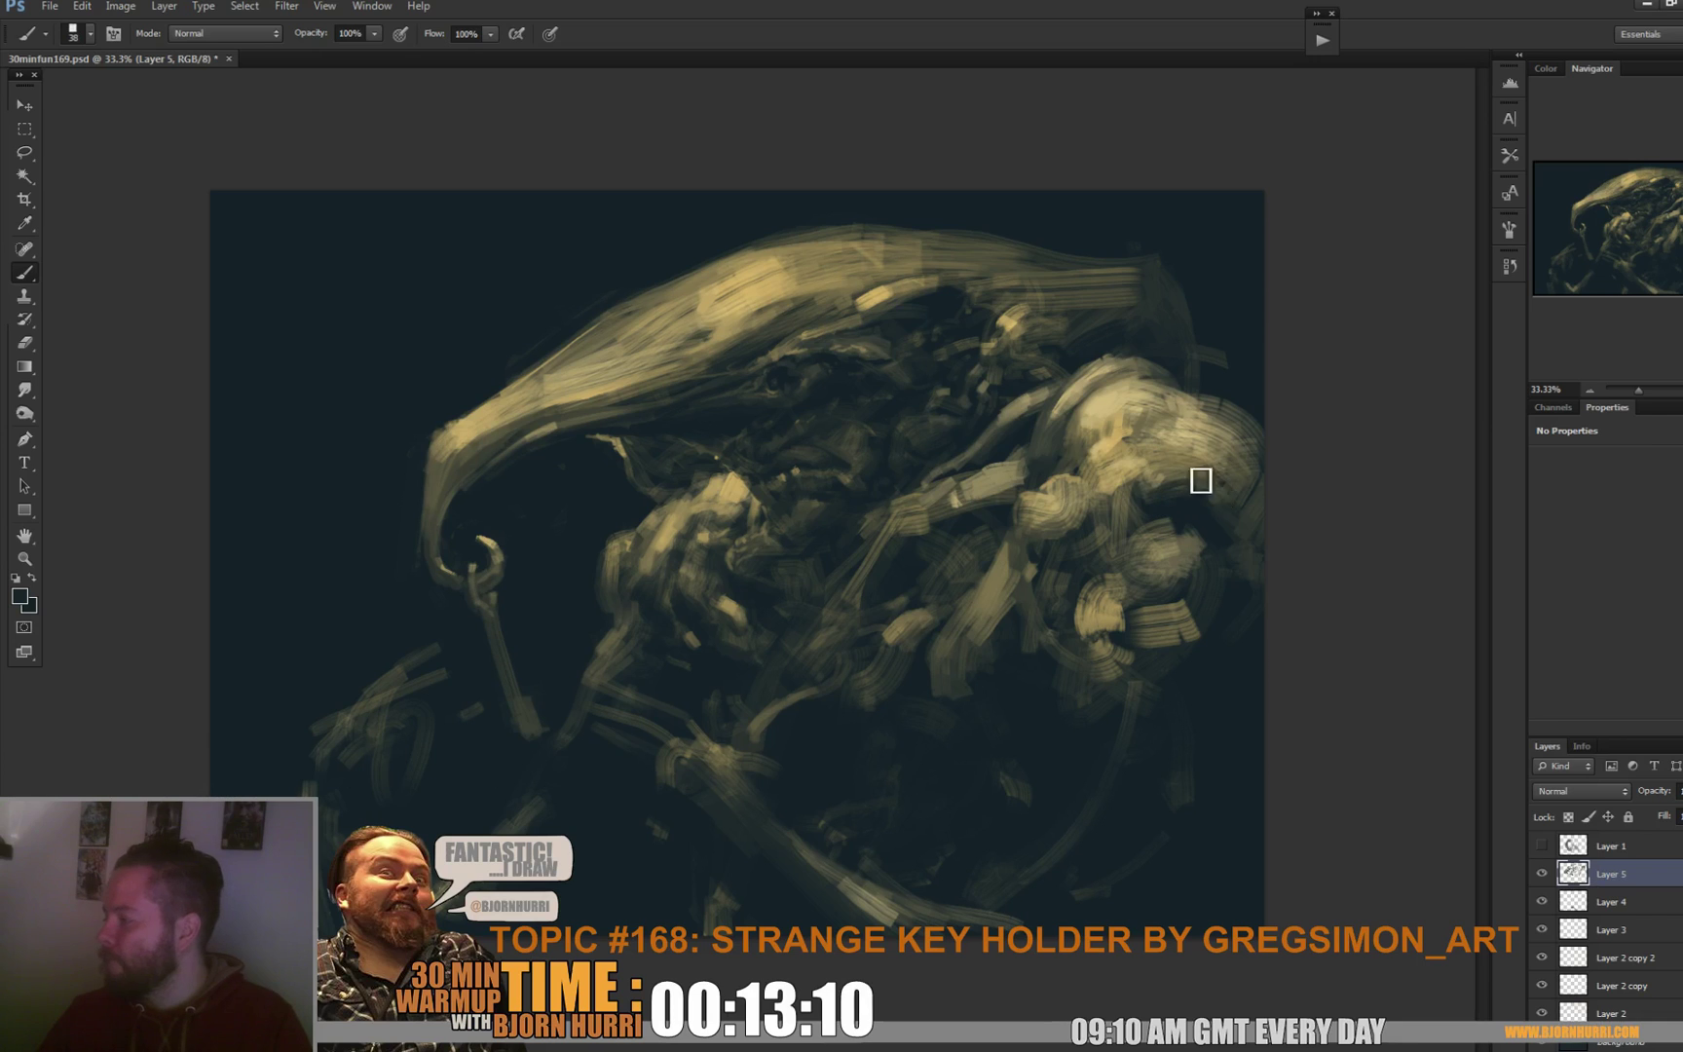
right_click(1232, 499)
key(Return)
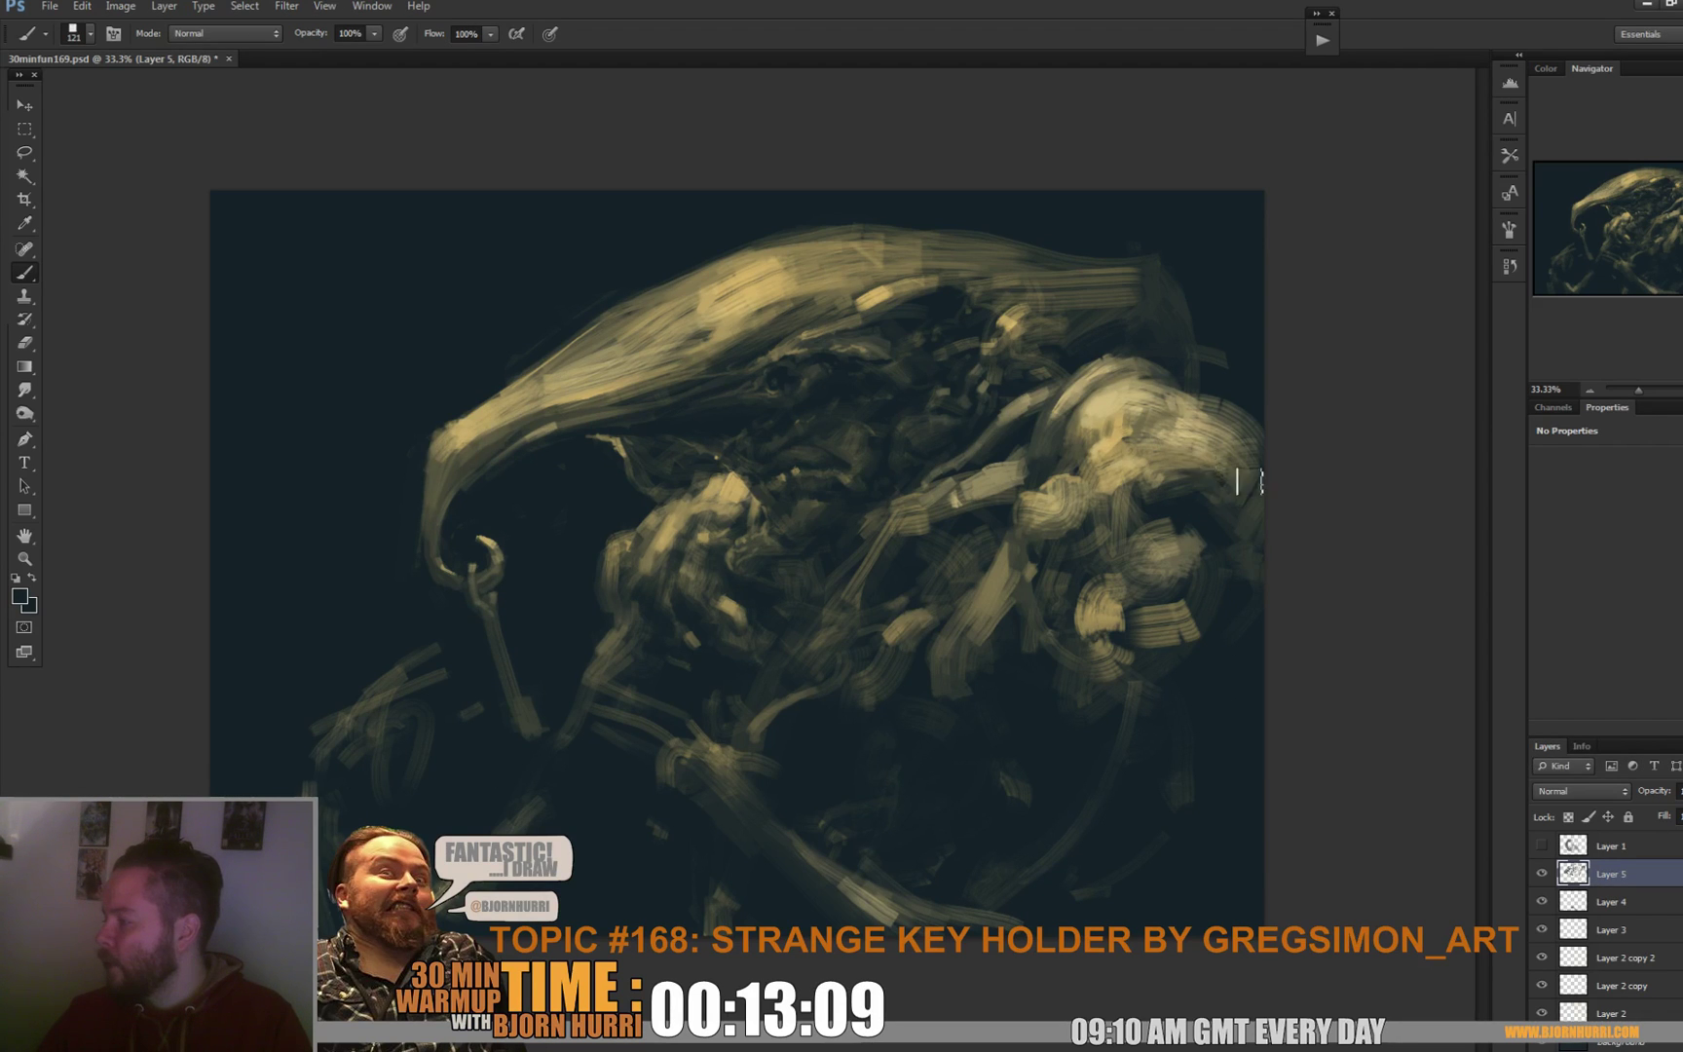
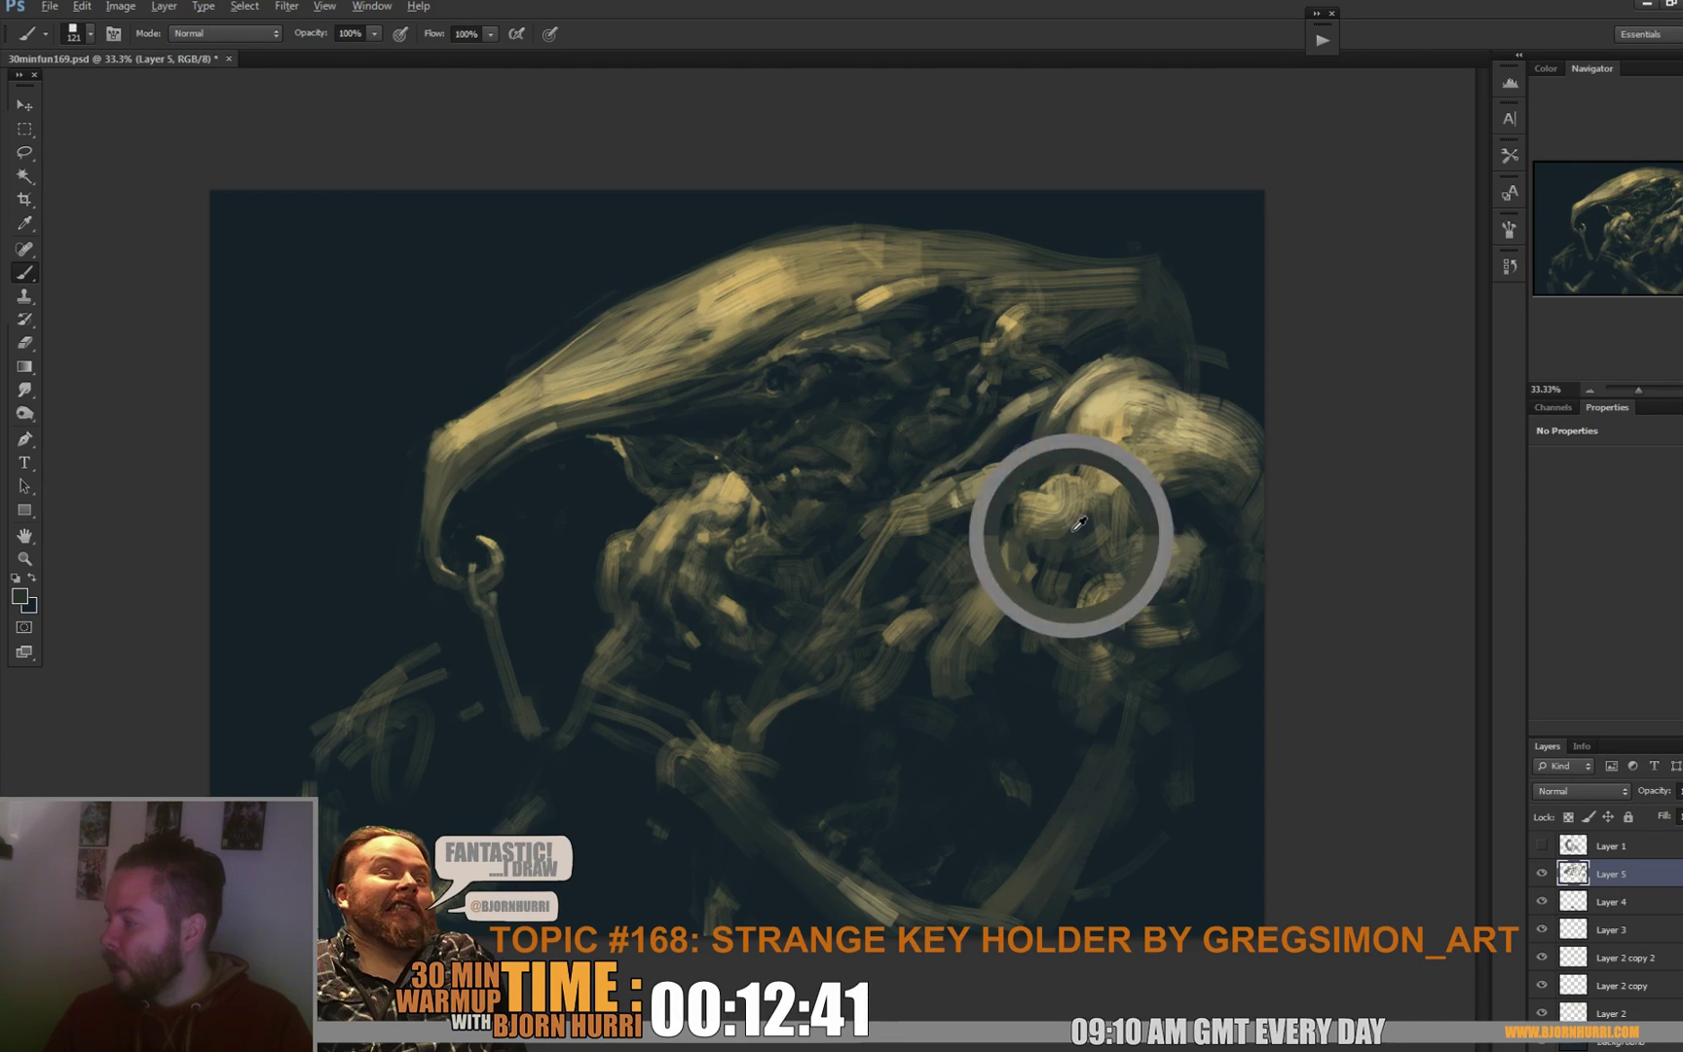
With 32 px, then 16 px brushes, sample light tan from the shoulder and stroke it across the chest.
right_click(1075, 531)
text(32)
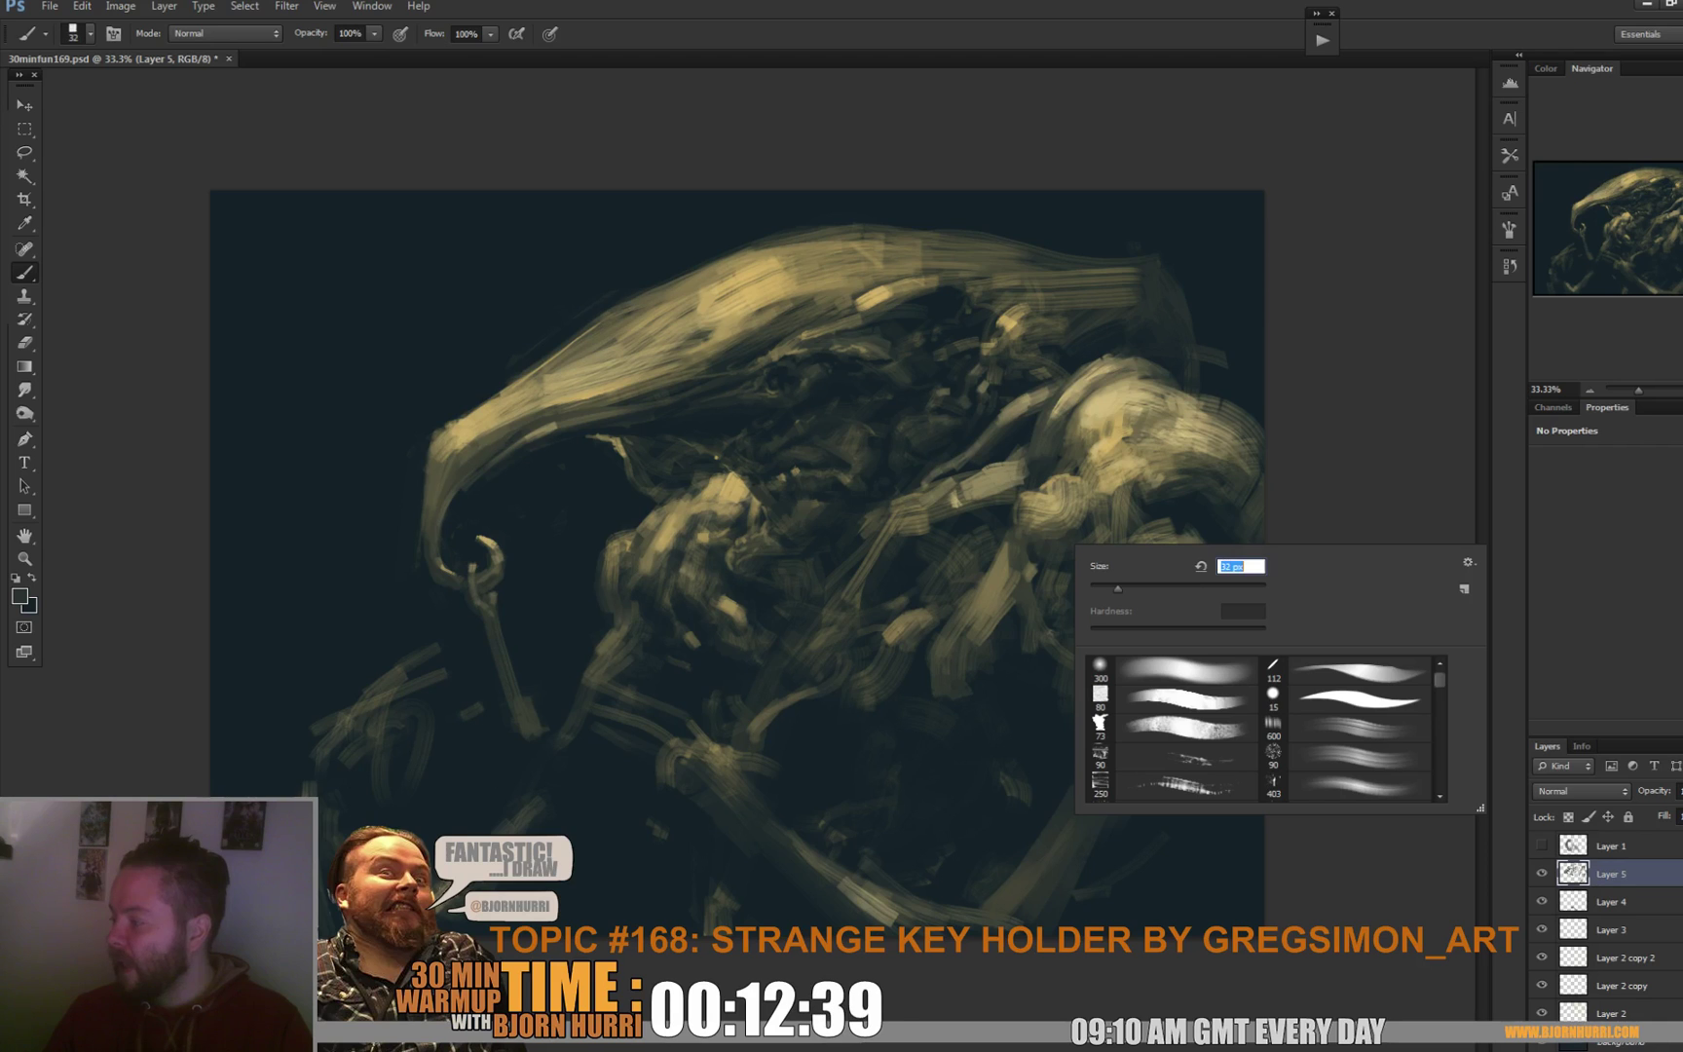
key(Return)
alt+click(1014, 488)
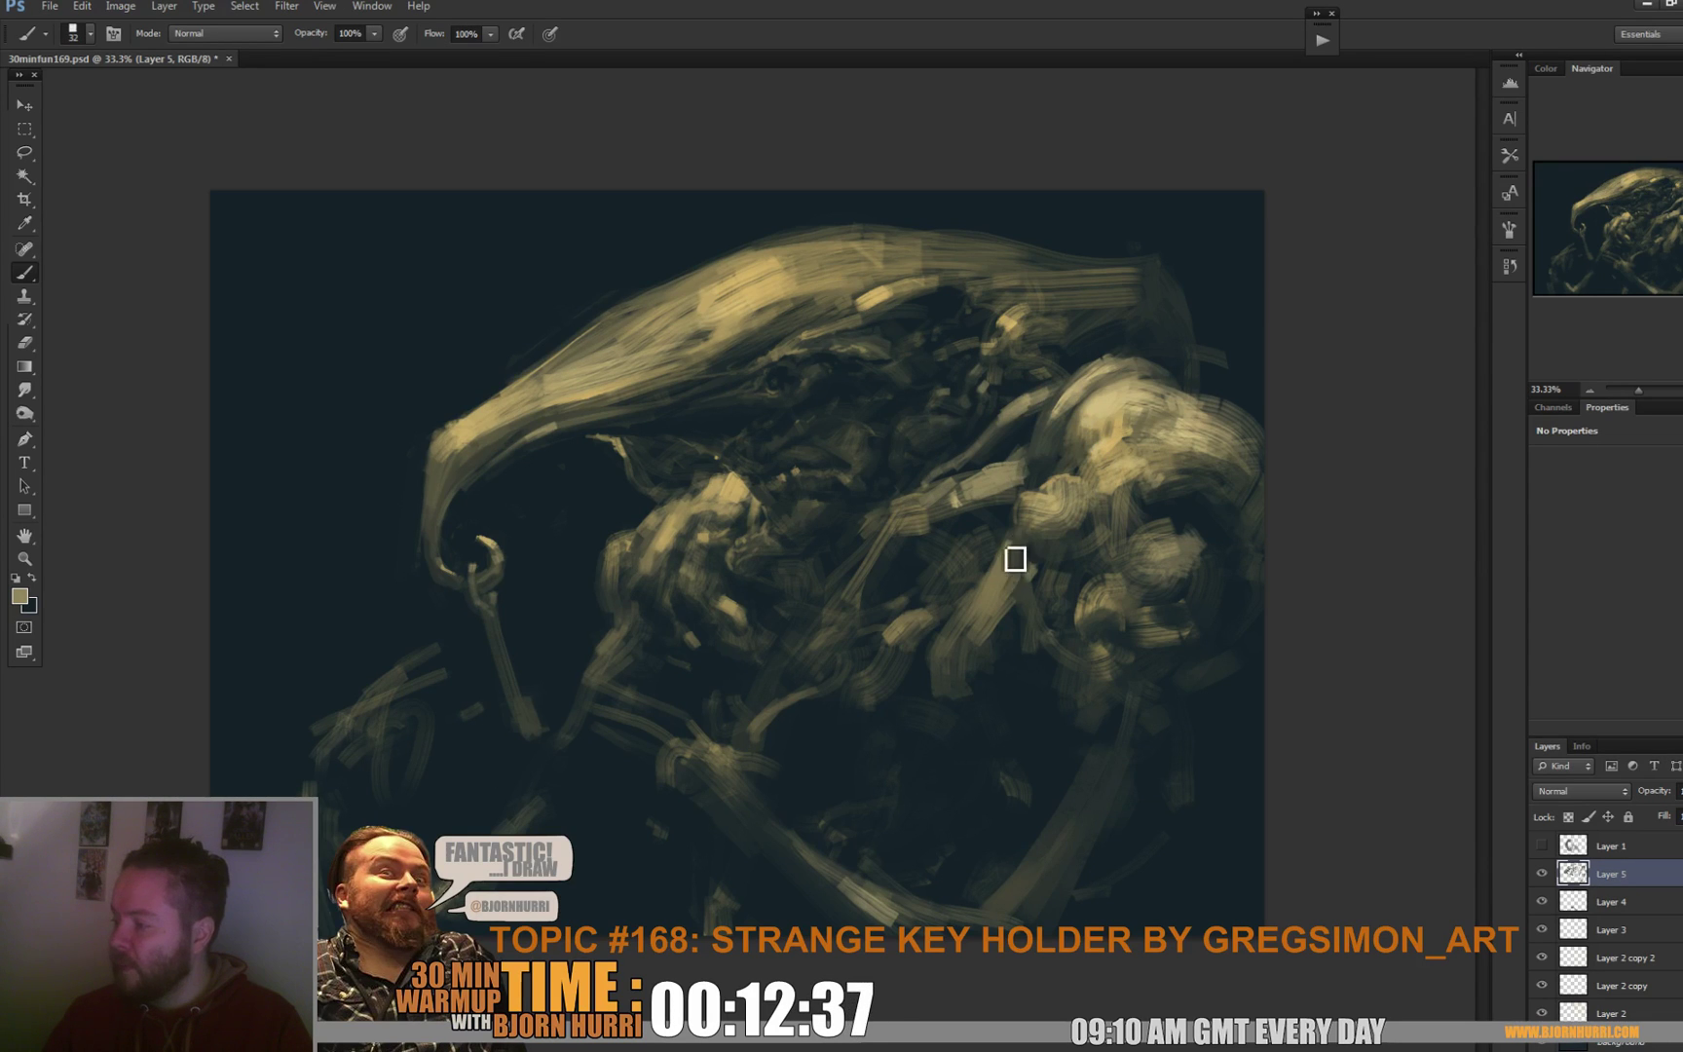
right_click(1016, 564)
text(16)
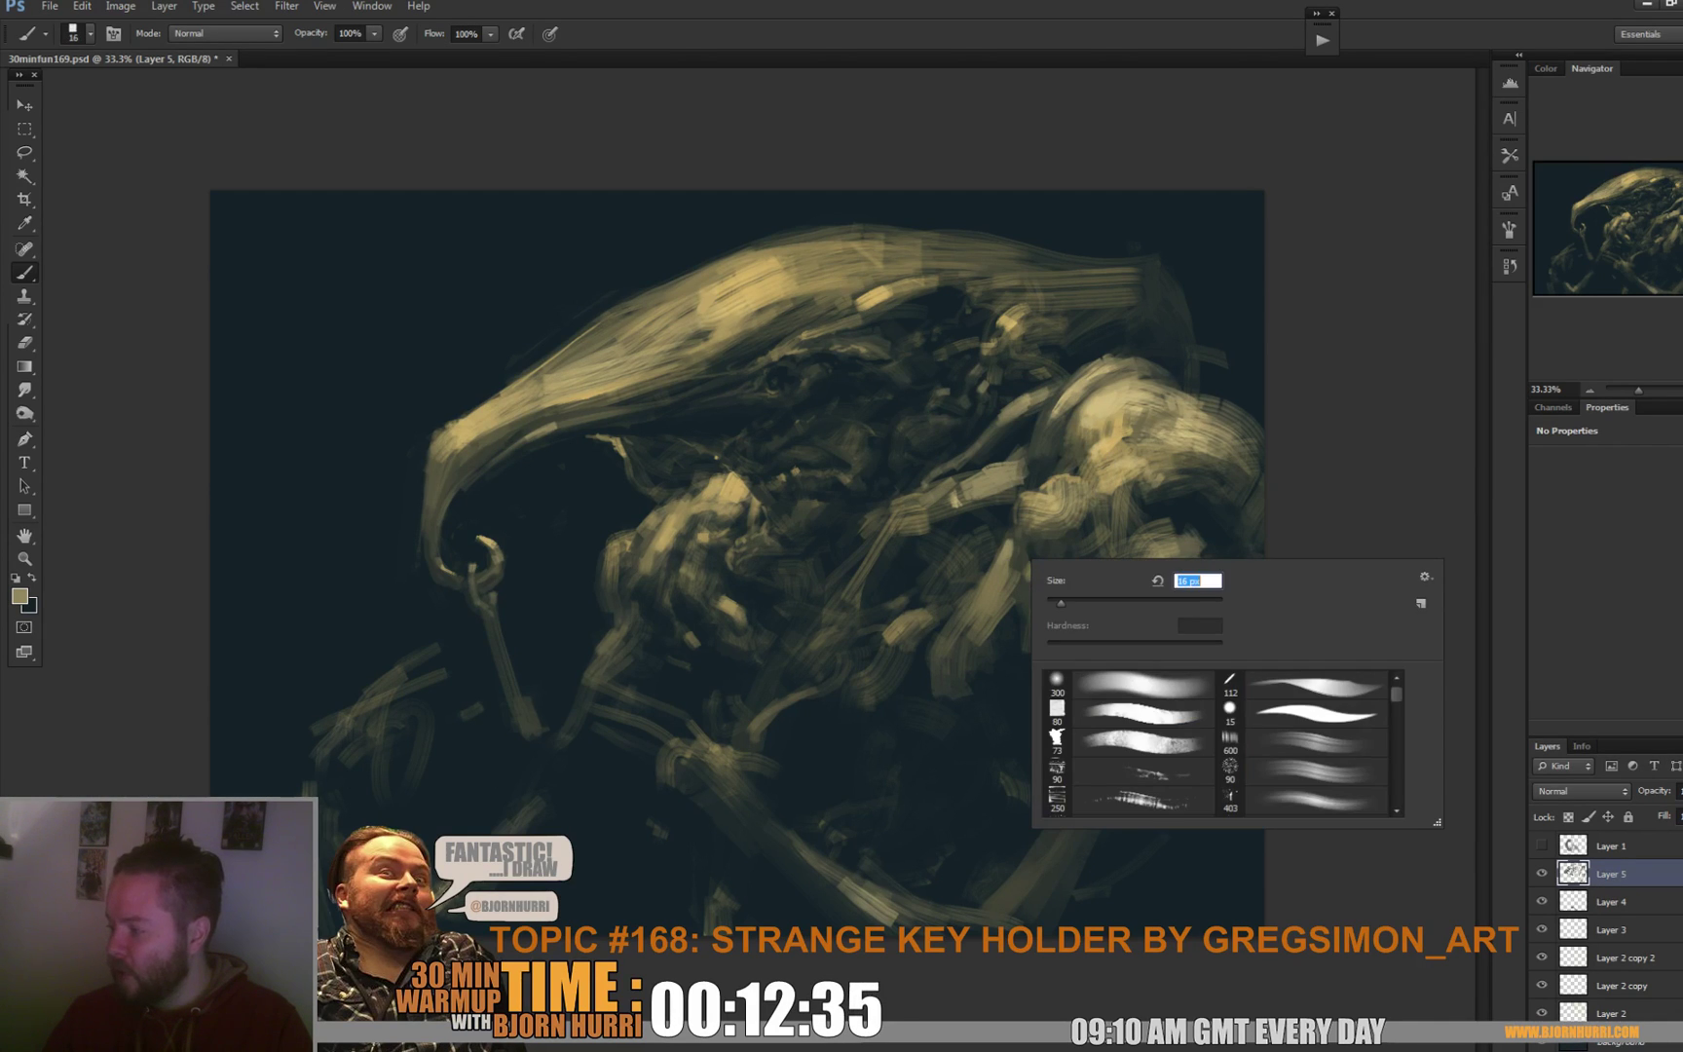
key(Return)
alt+click(1022, 551)
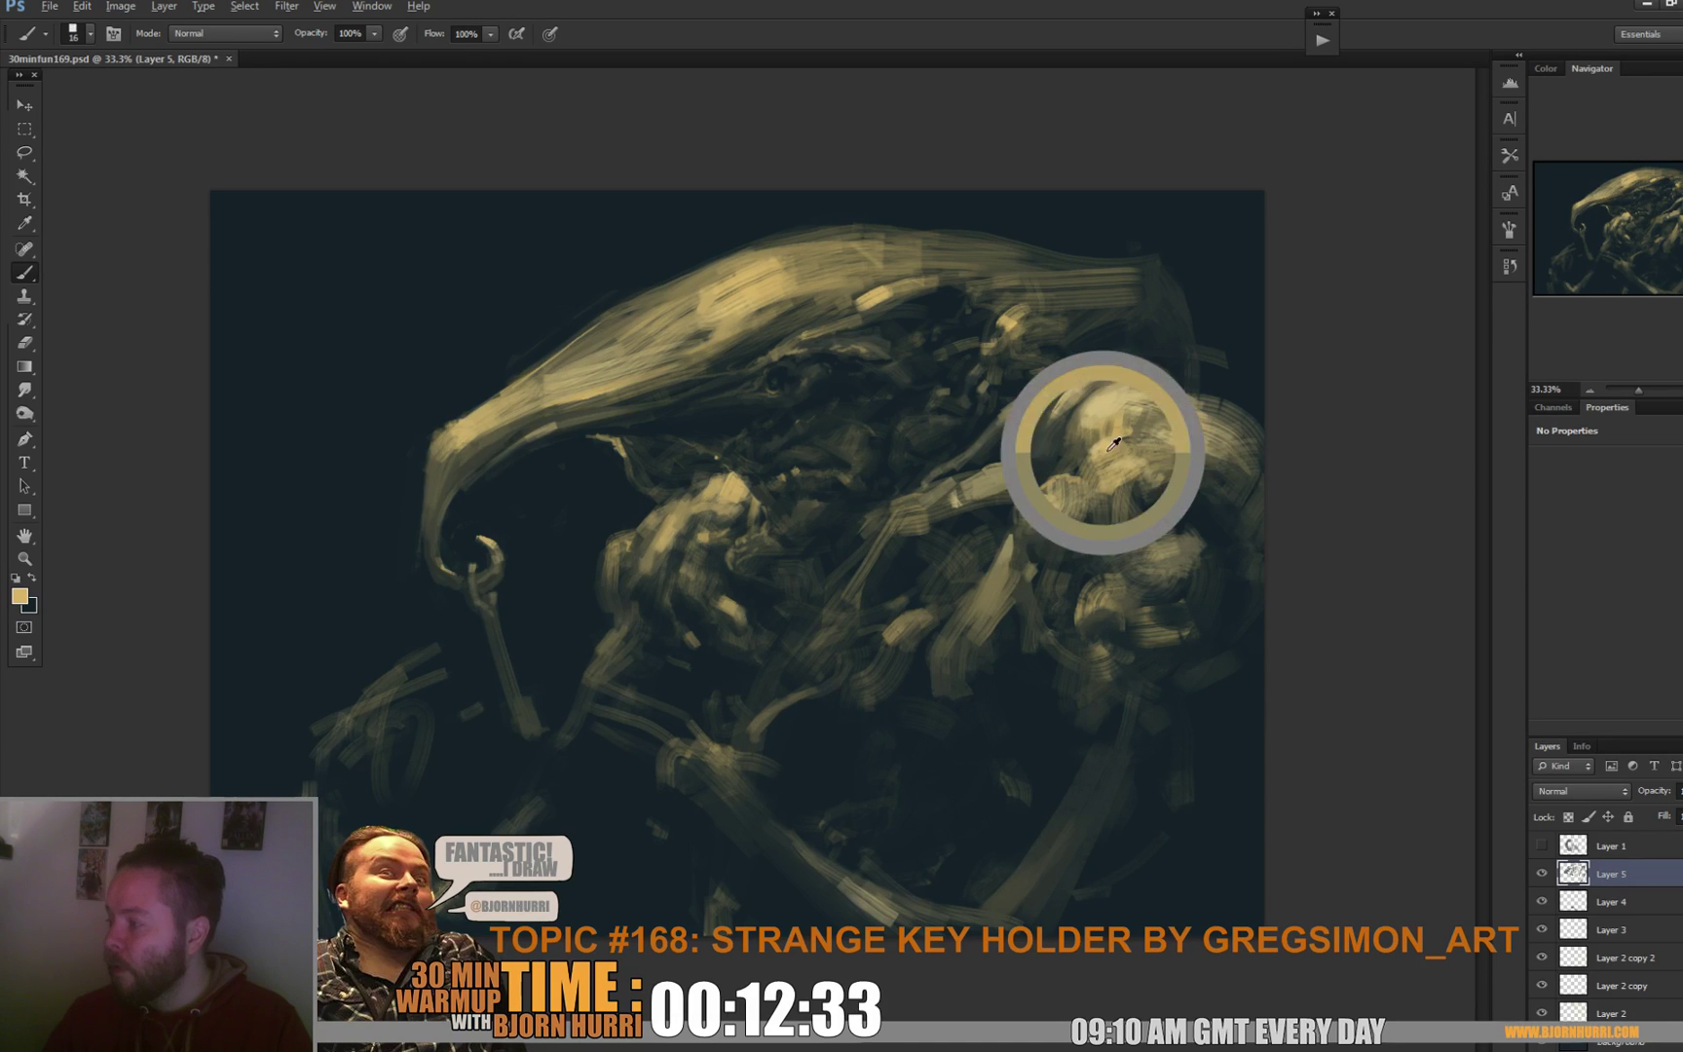
drag(1025, 544, 1015, 578)
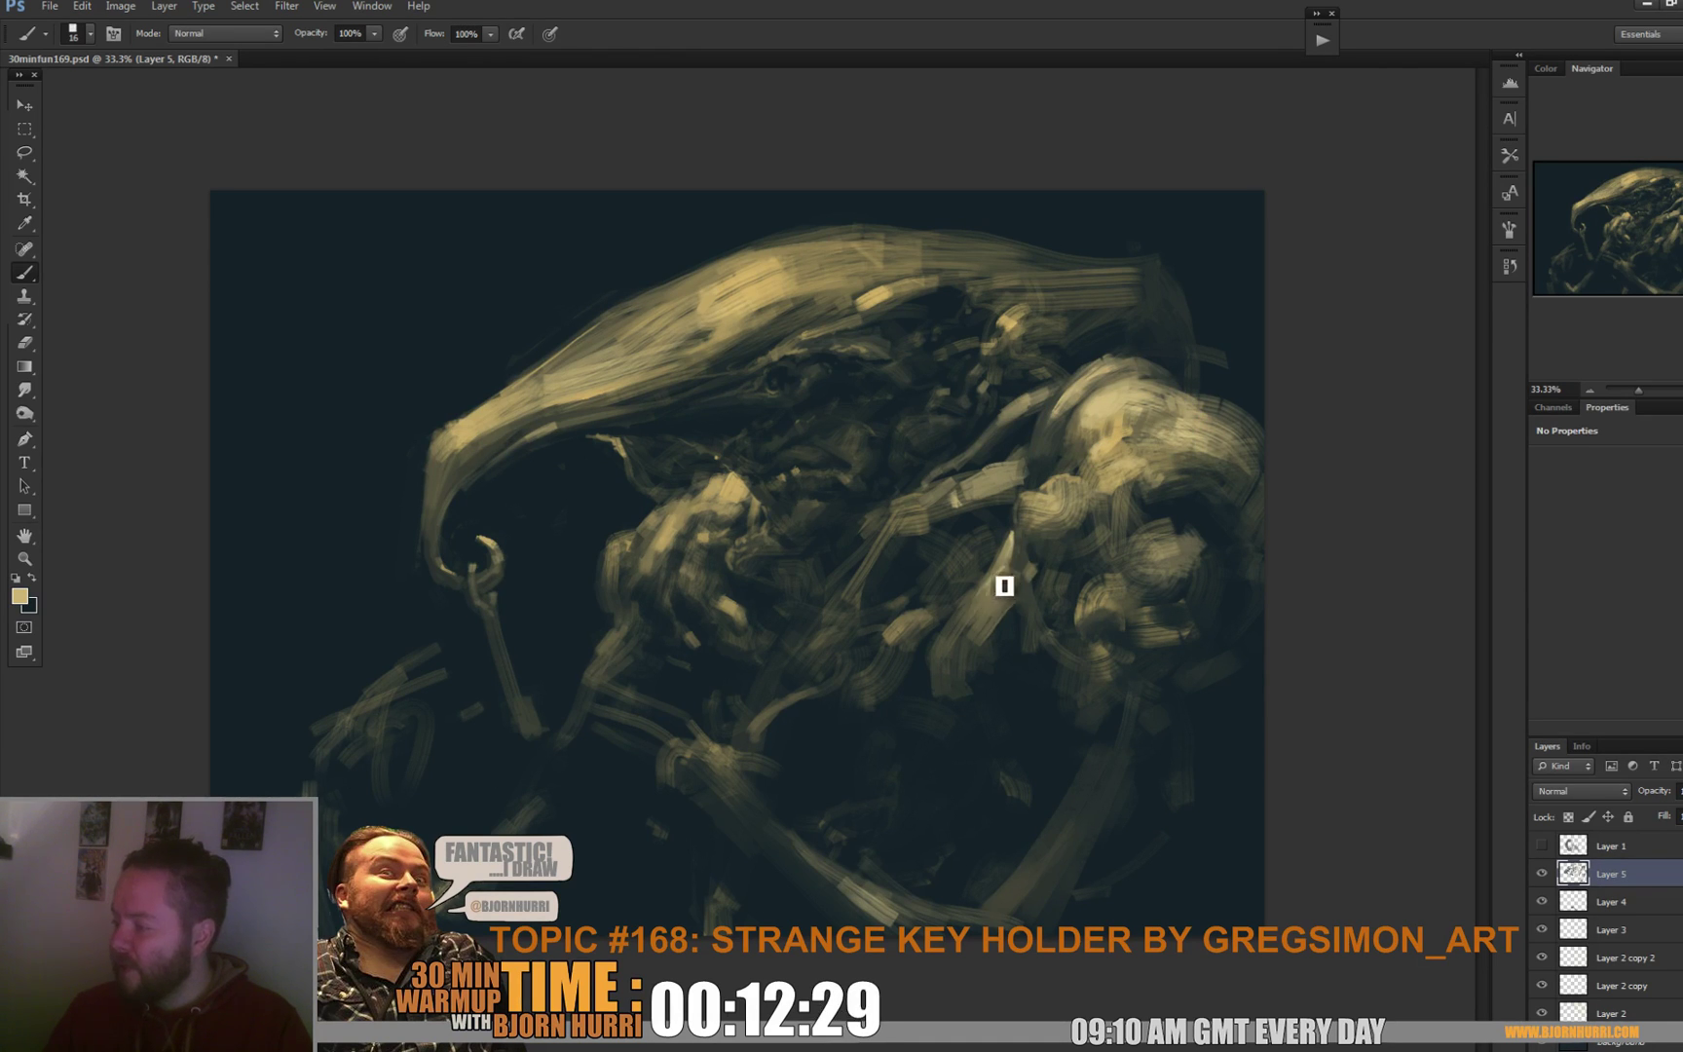
Switch to a 41 px brush and dab sampled figure tones onto the chest.
right_click(1015, 578)
text(41)
key(Return)
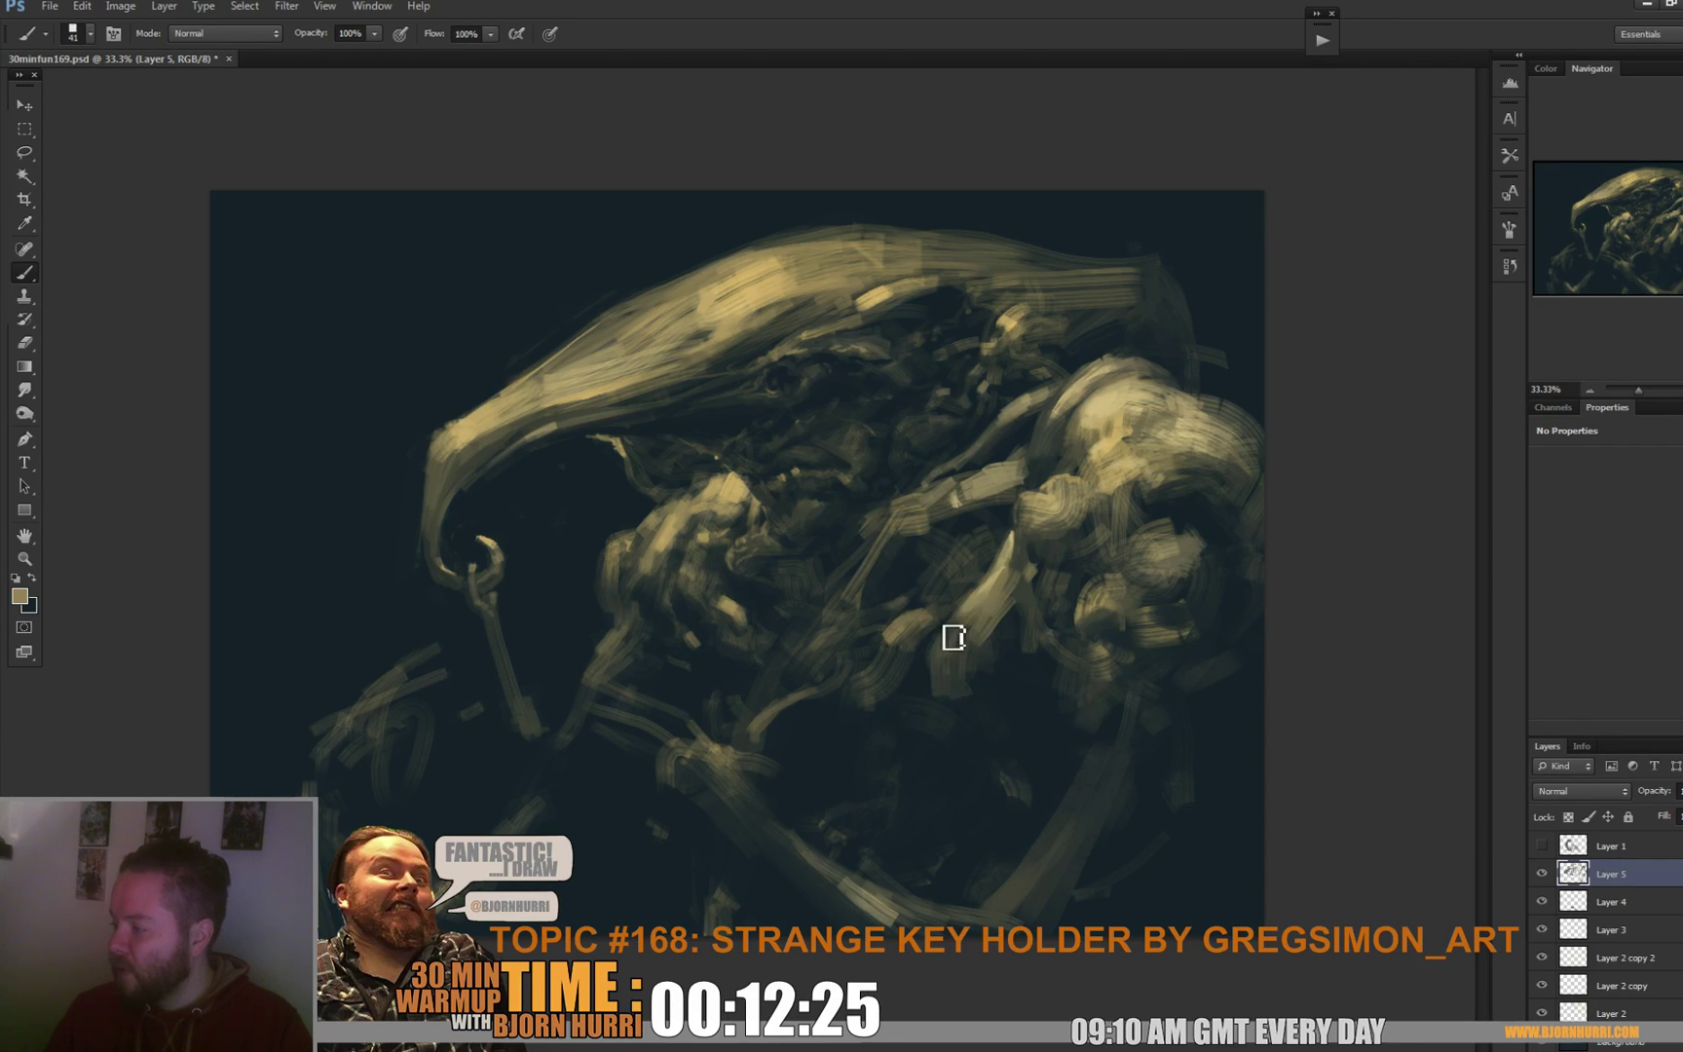
alt+click(971, 591)
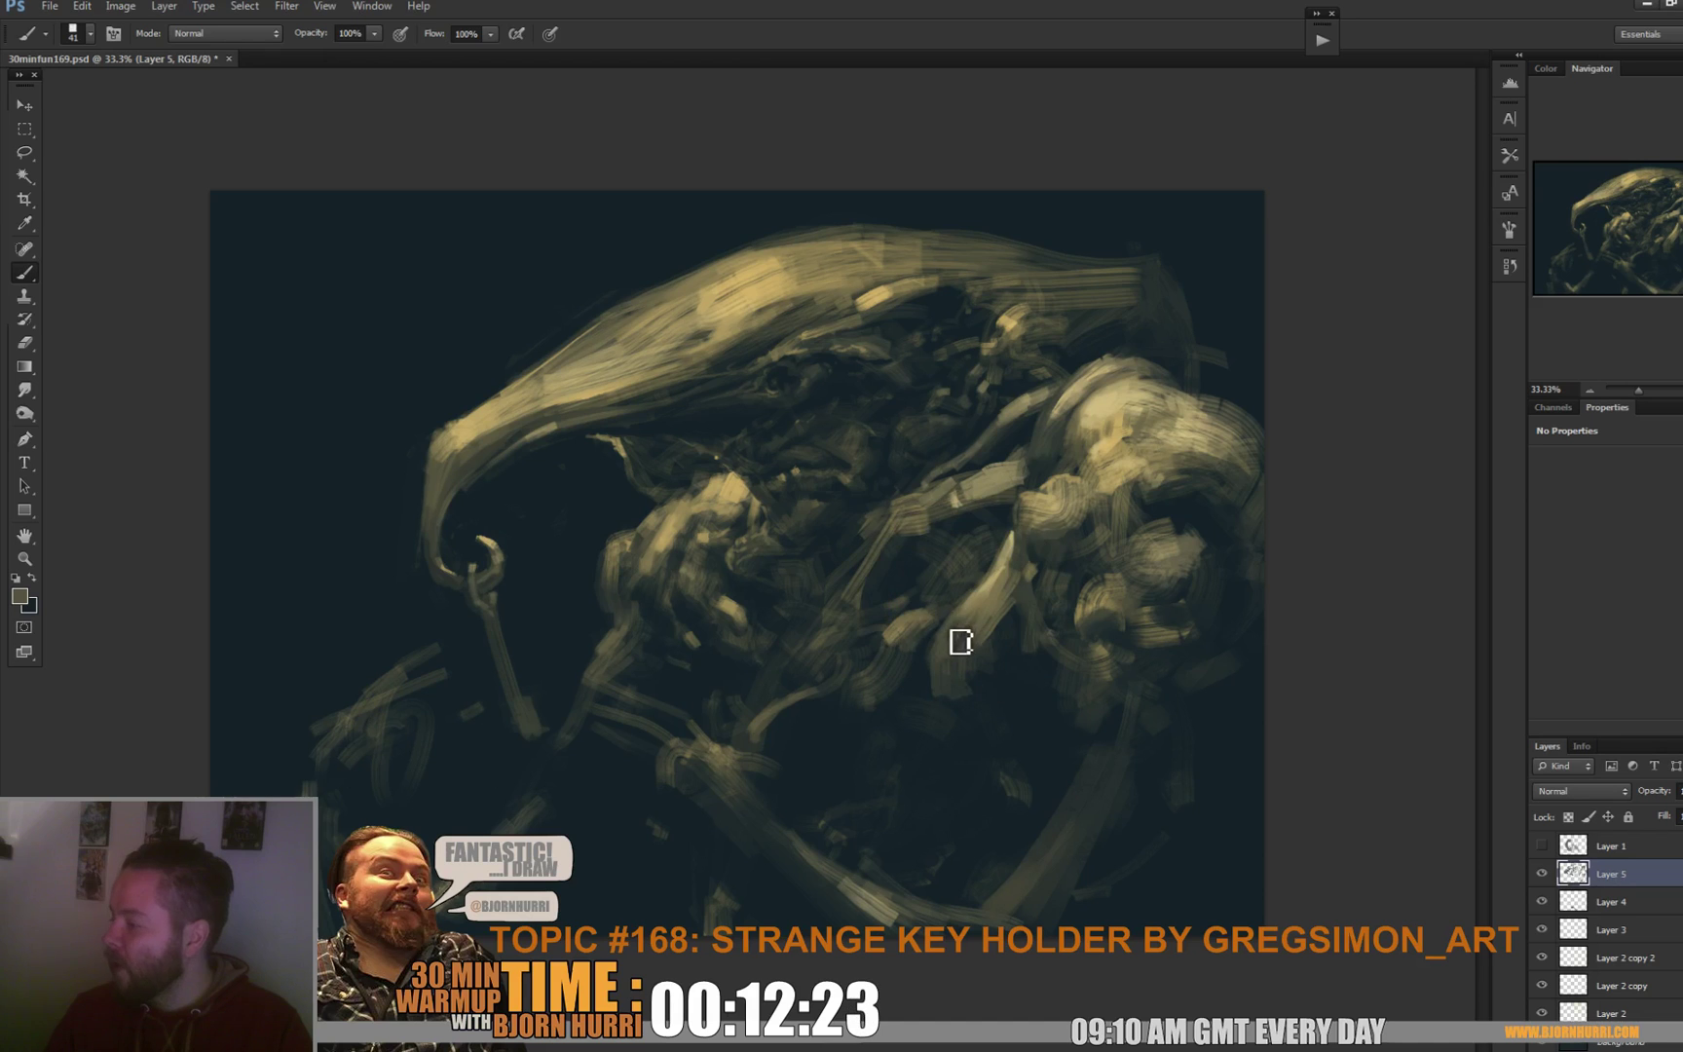
alt+click(947, 685)
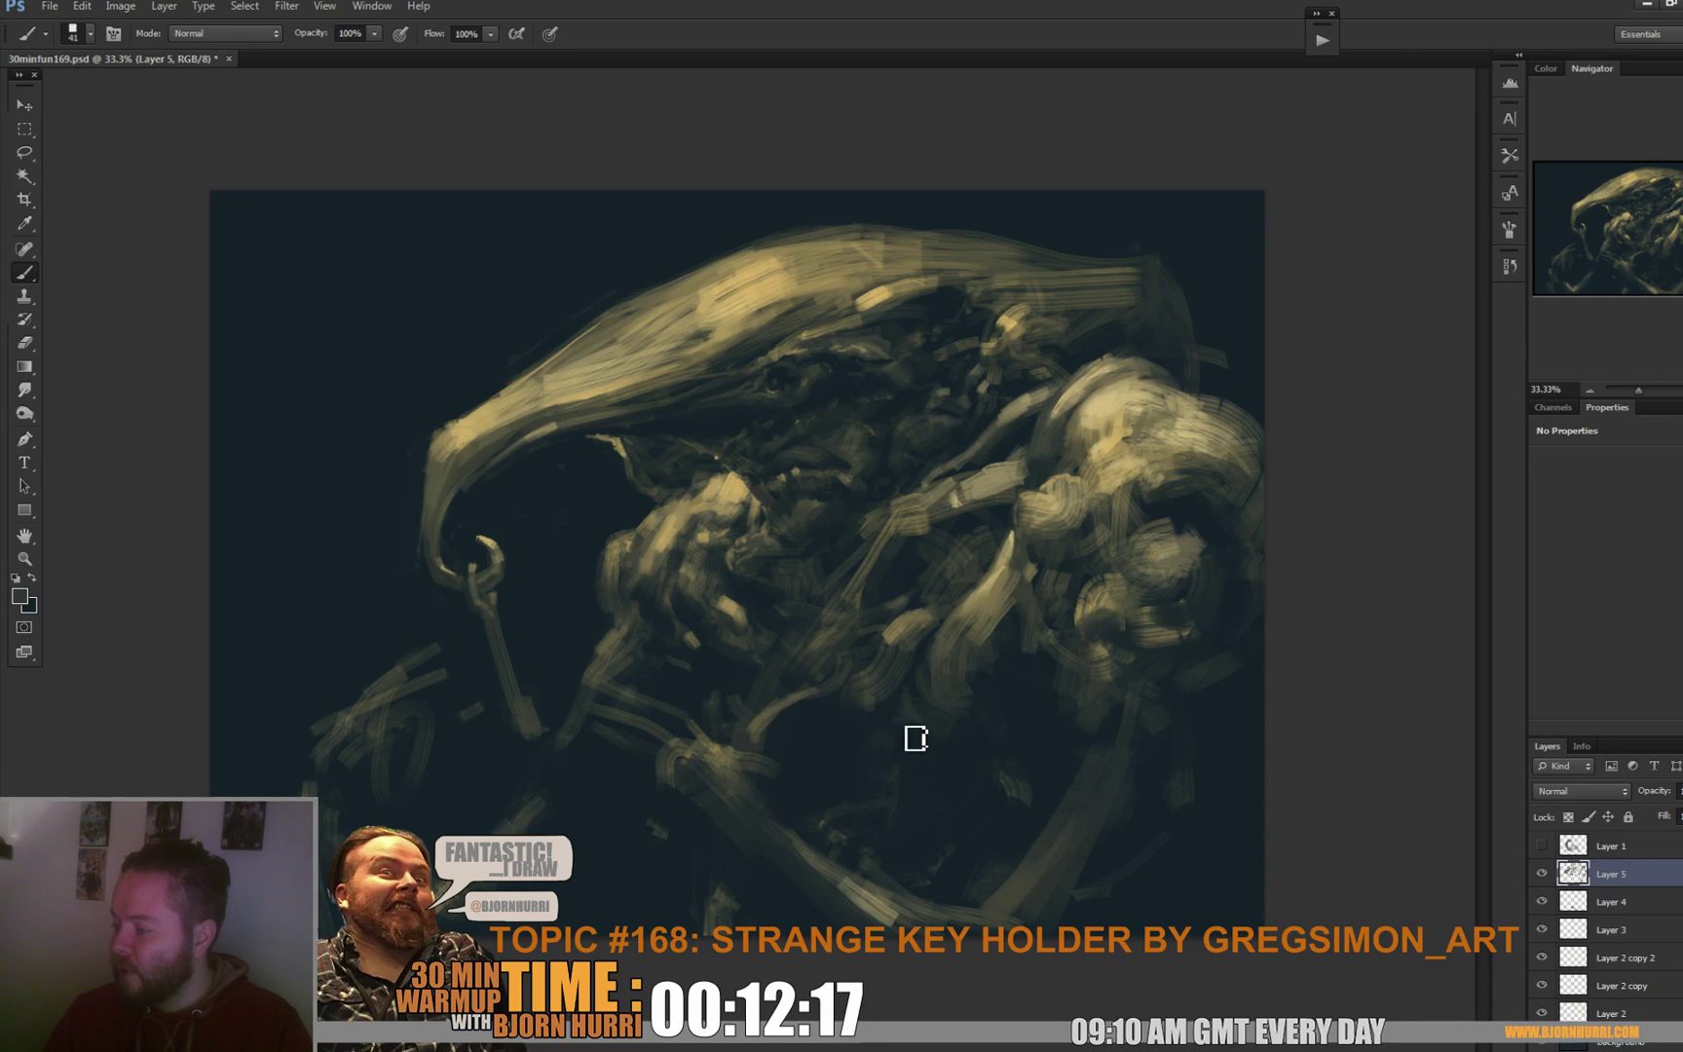
alt+click(1013, 677)
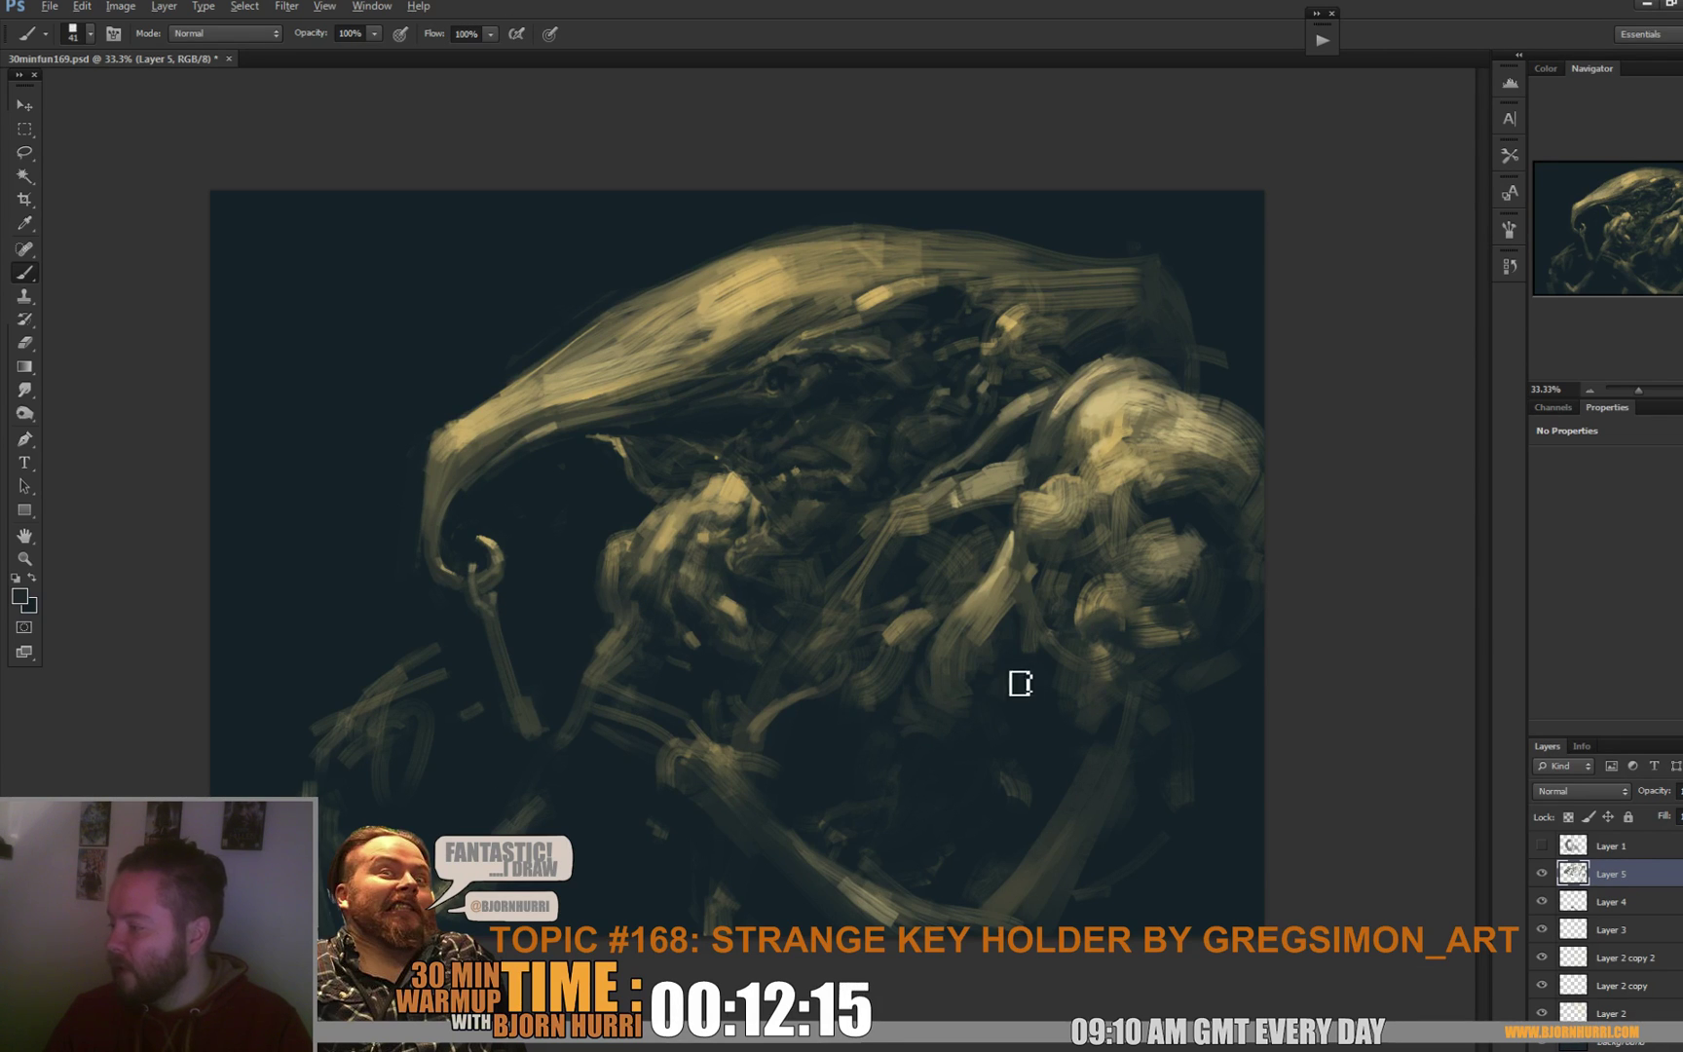
alt+click(1036, 662)
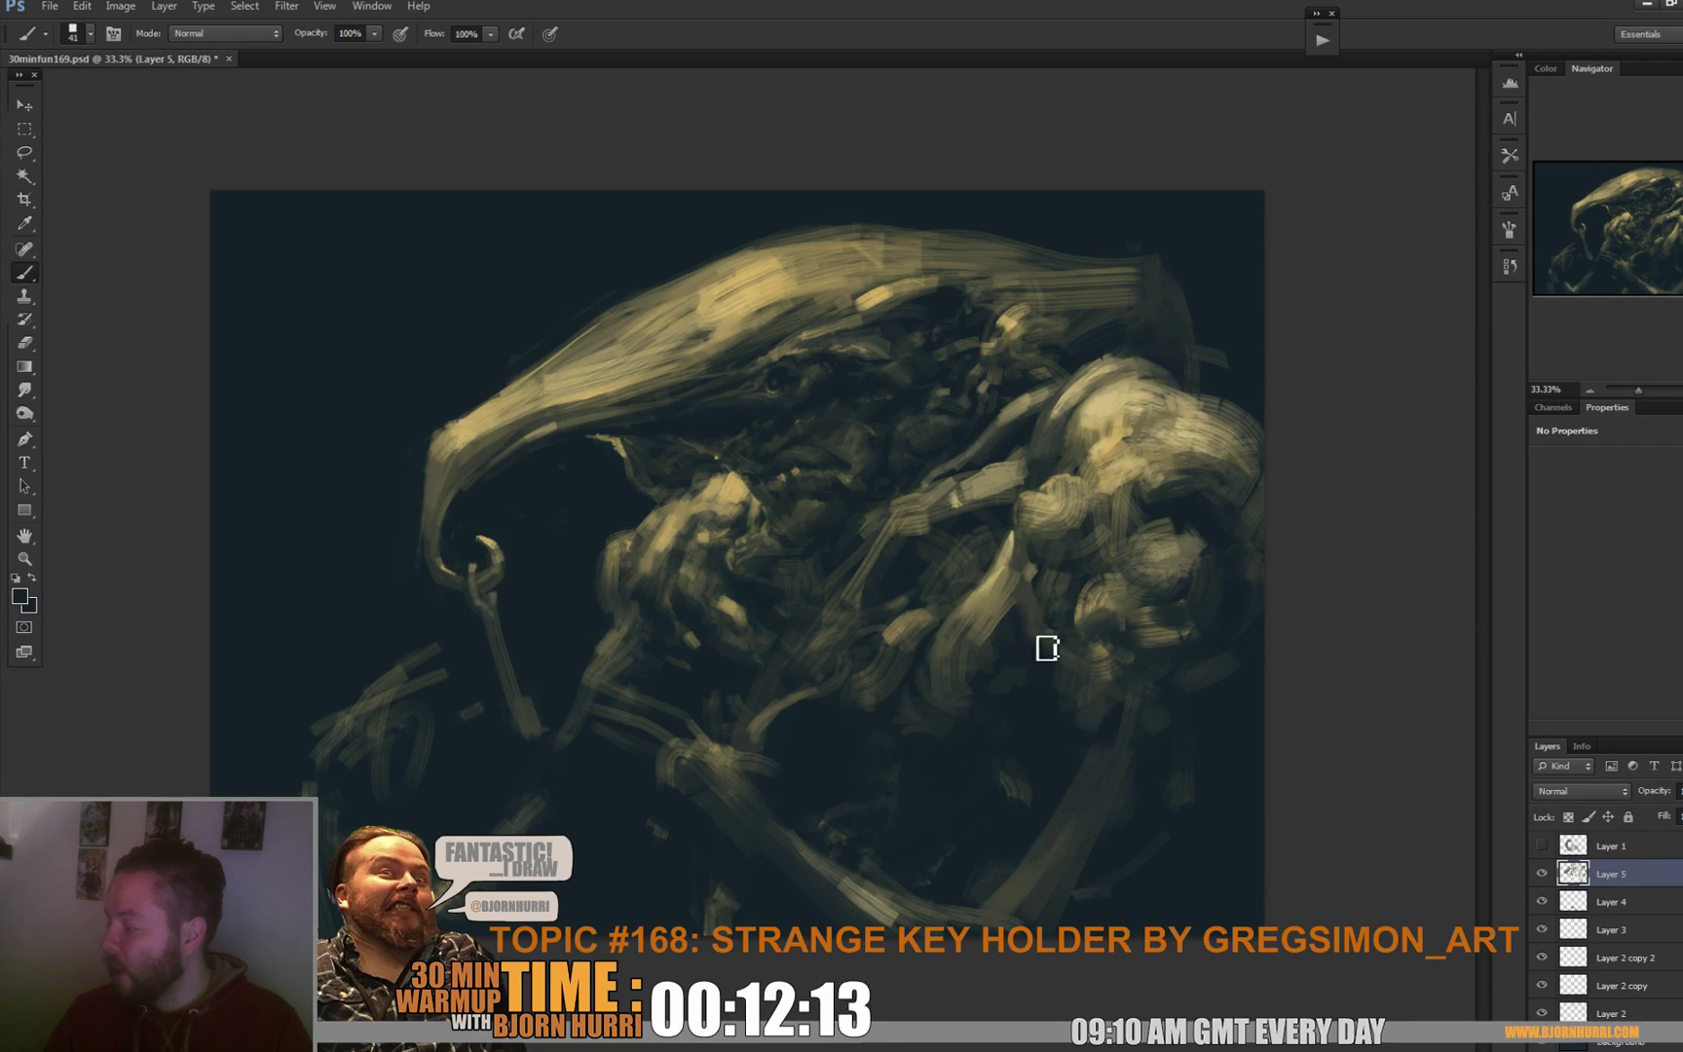
alt+click(991, 637)
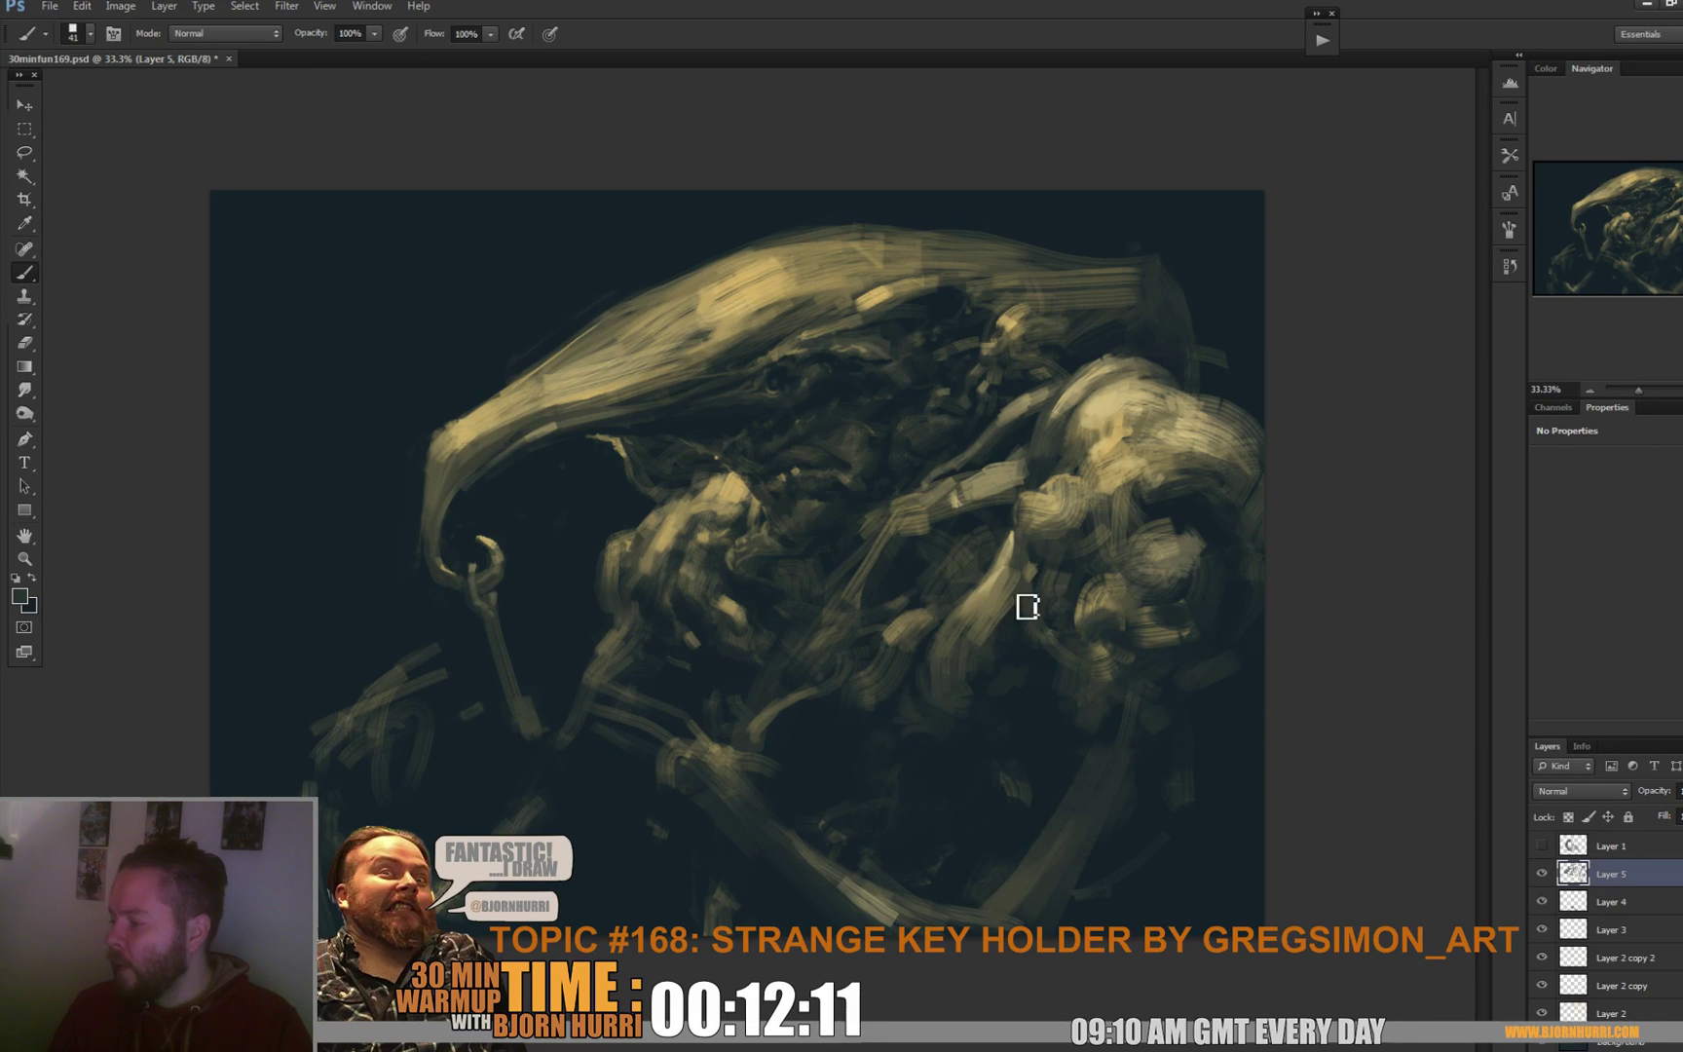
alt+click(1009, 655)
alt+click(1013, 681)
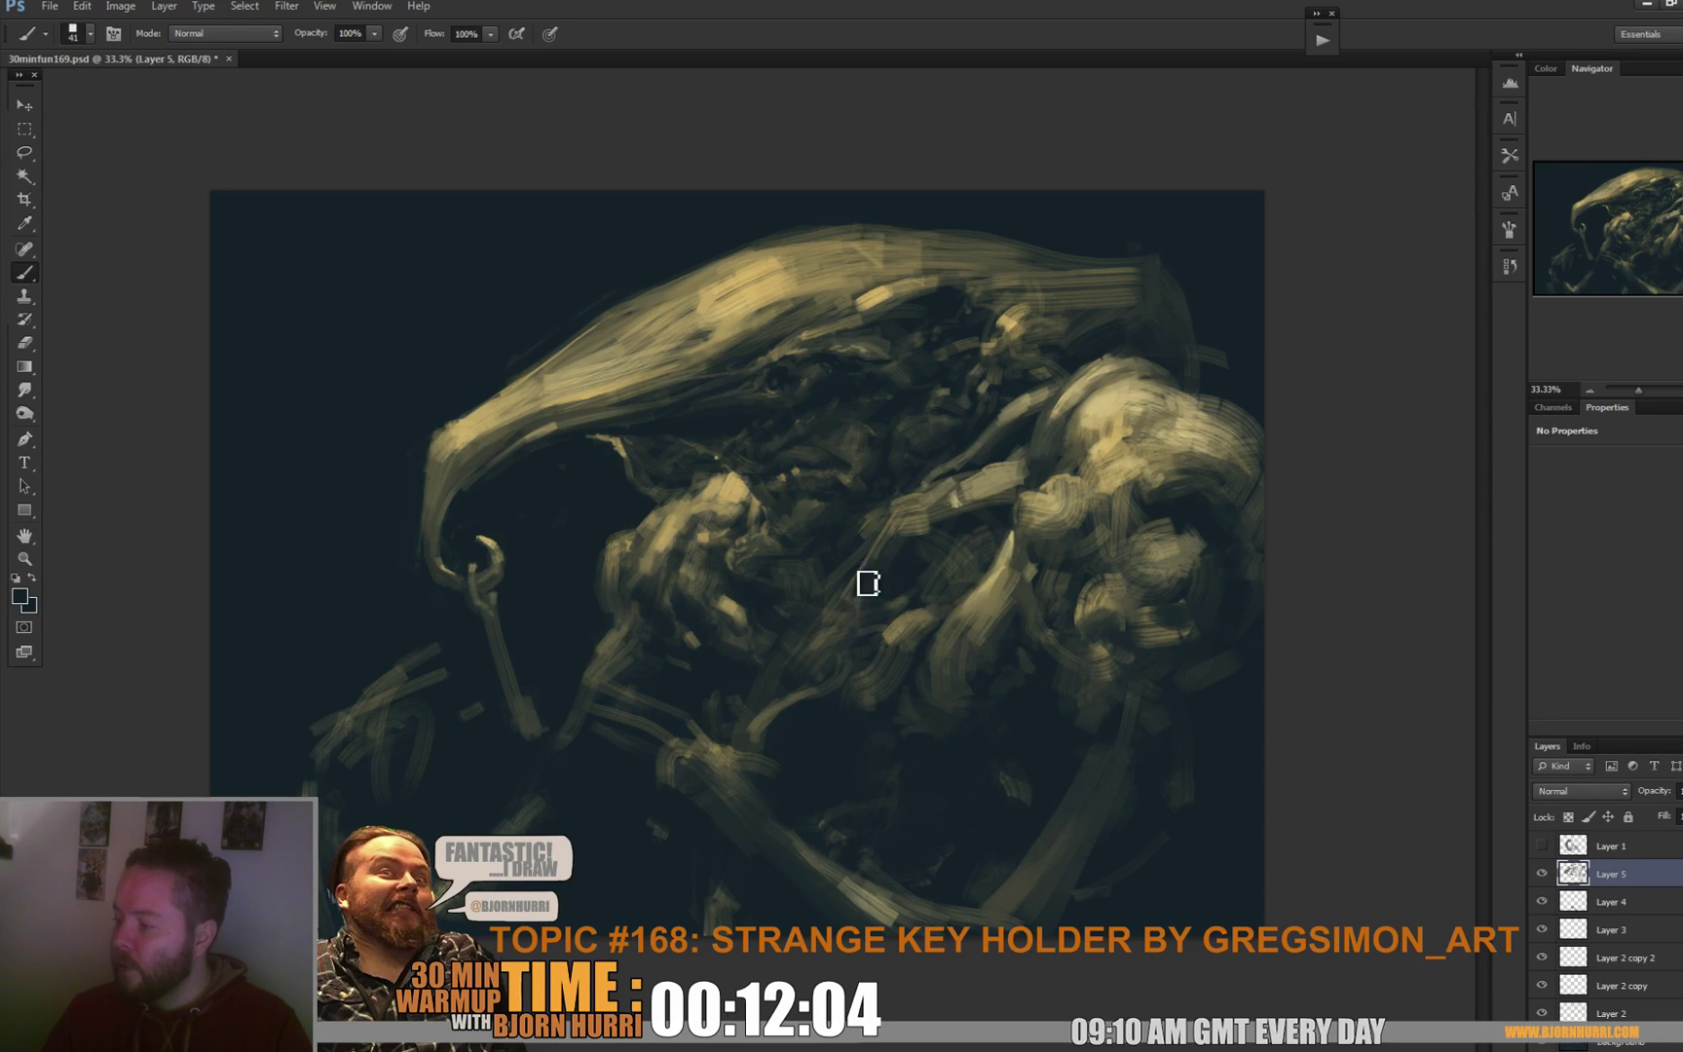
With a 17 px brush, sample tan and dark blue-green tones and dab them near the head.
alt+click(722, 530)
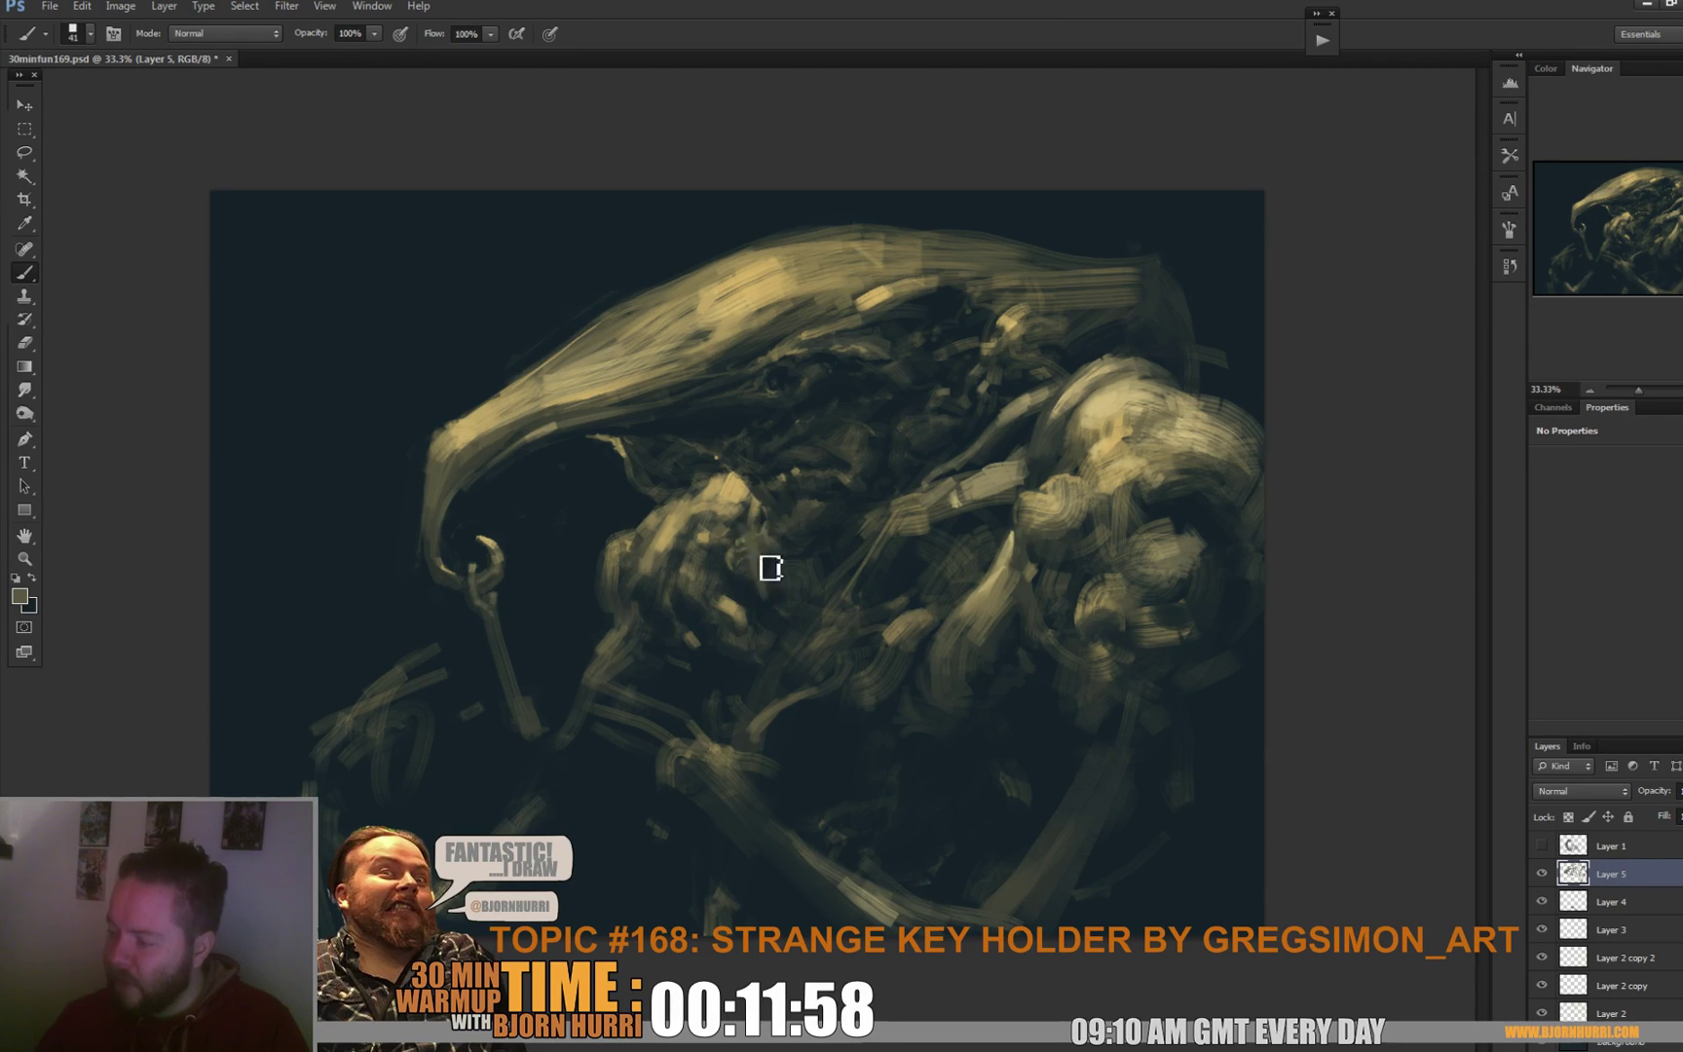
alt+click(768, 606)
alt+click(730, 504)
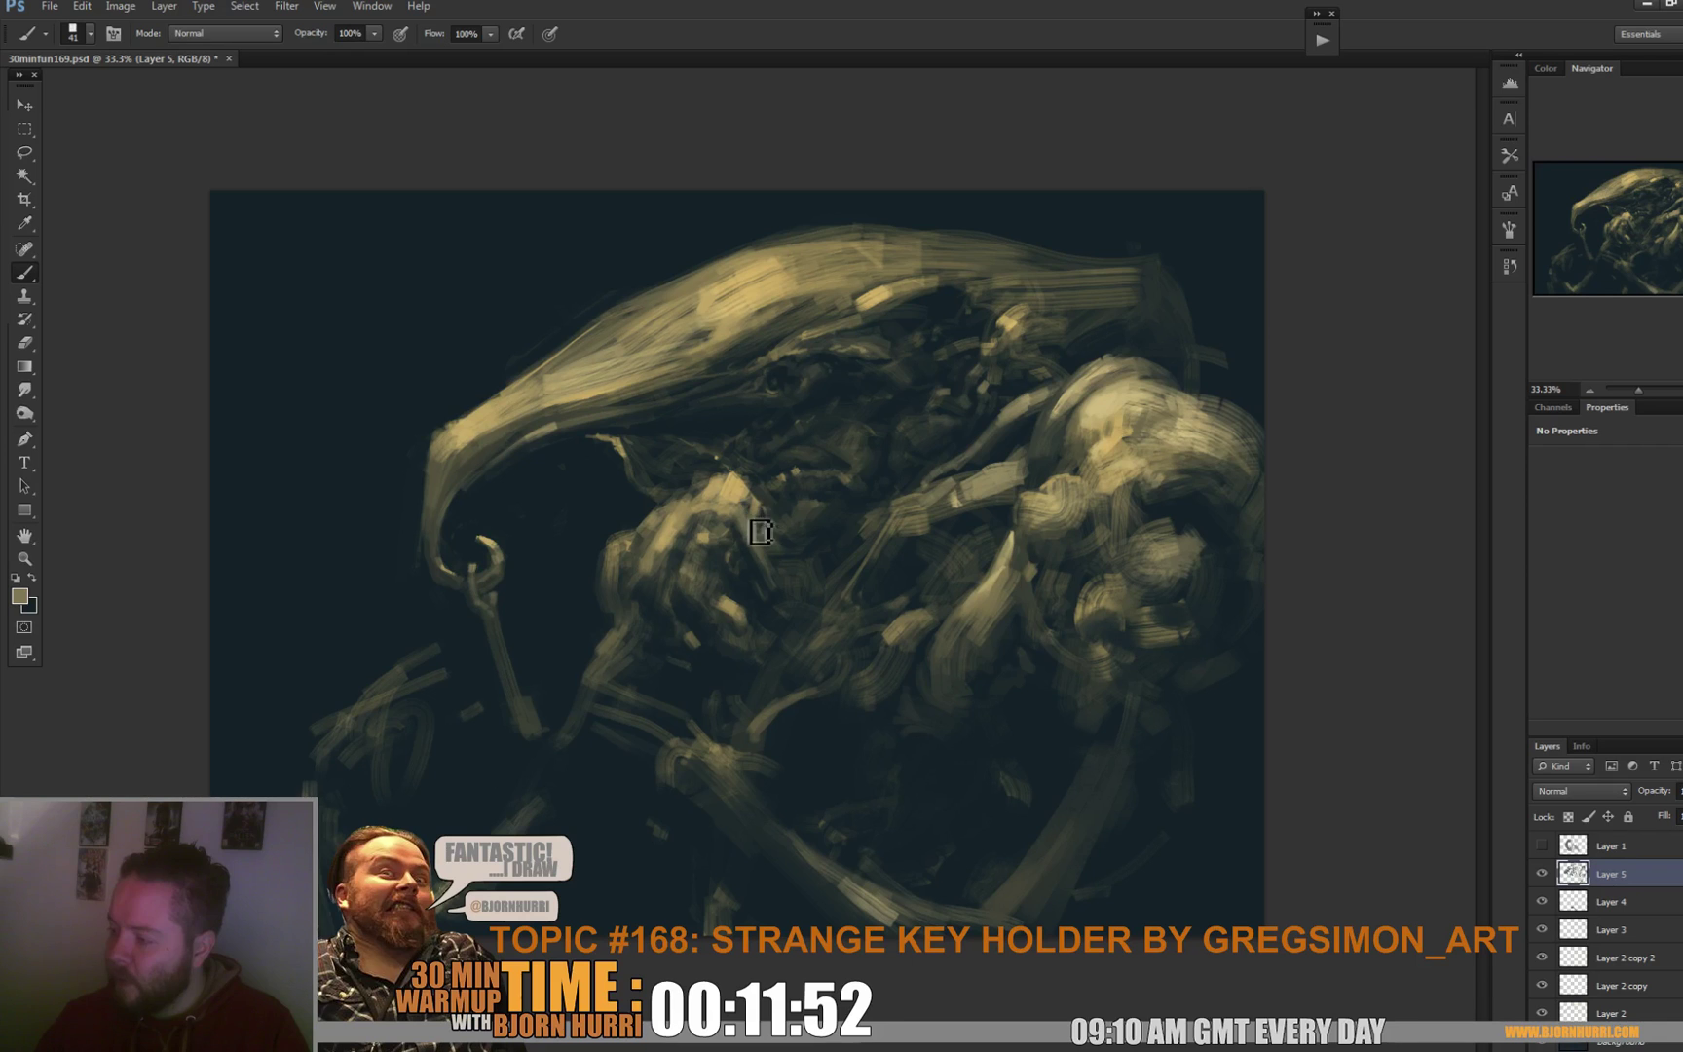
right_click(796, 570)
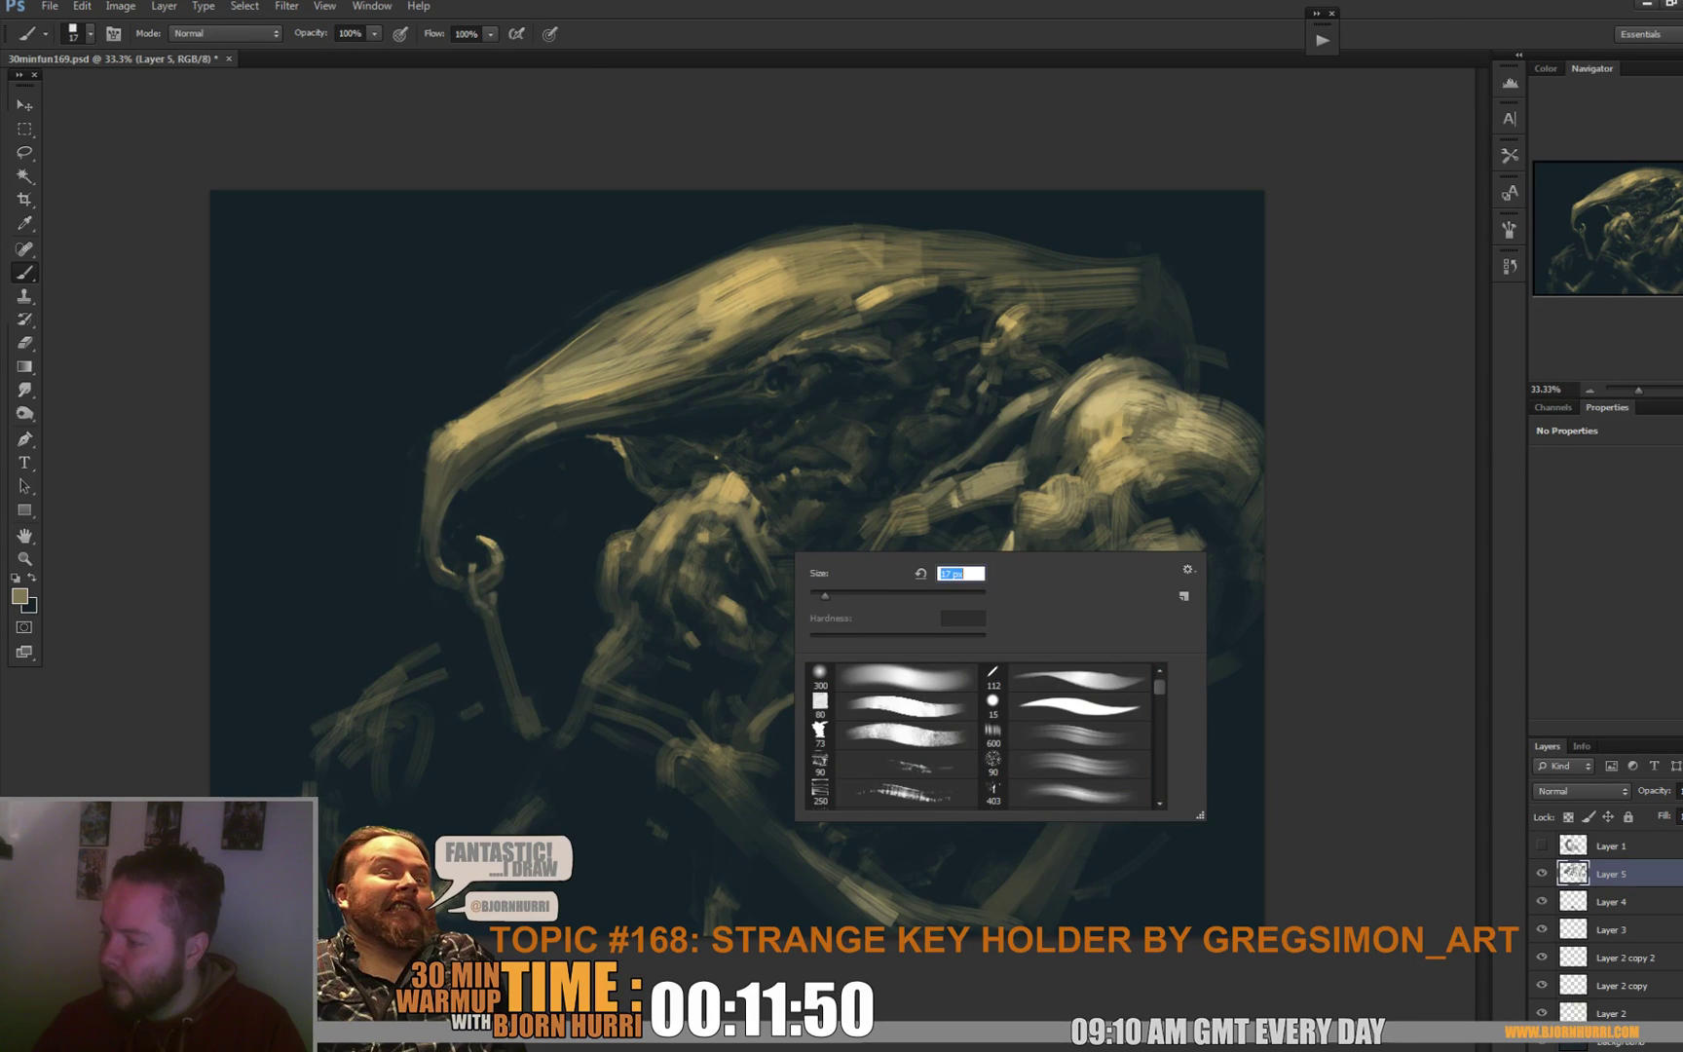
key(Return)
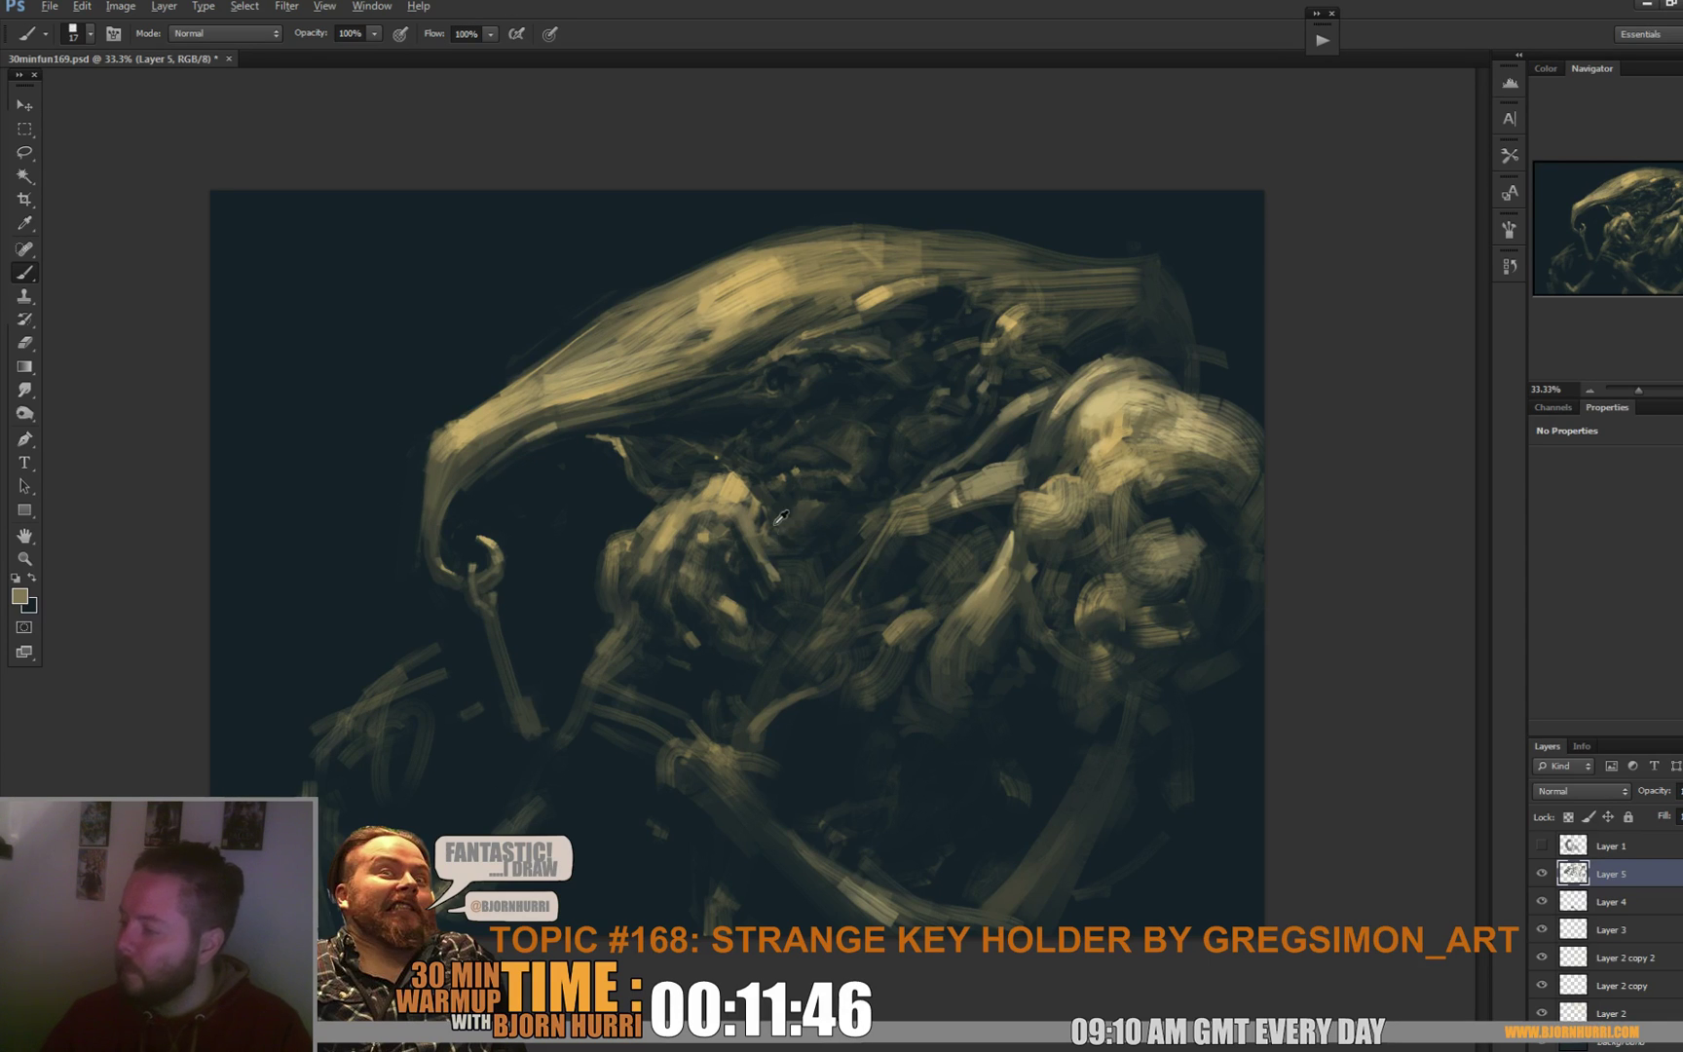
alt+click(777, 543)
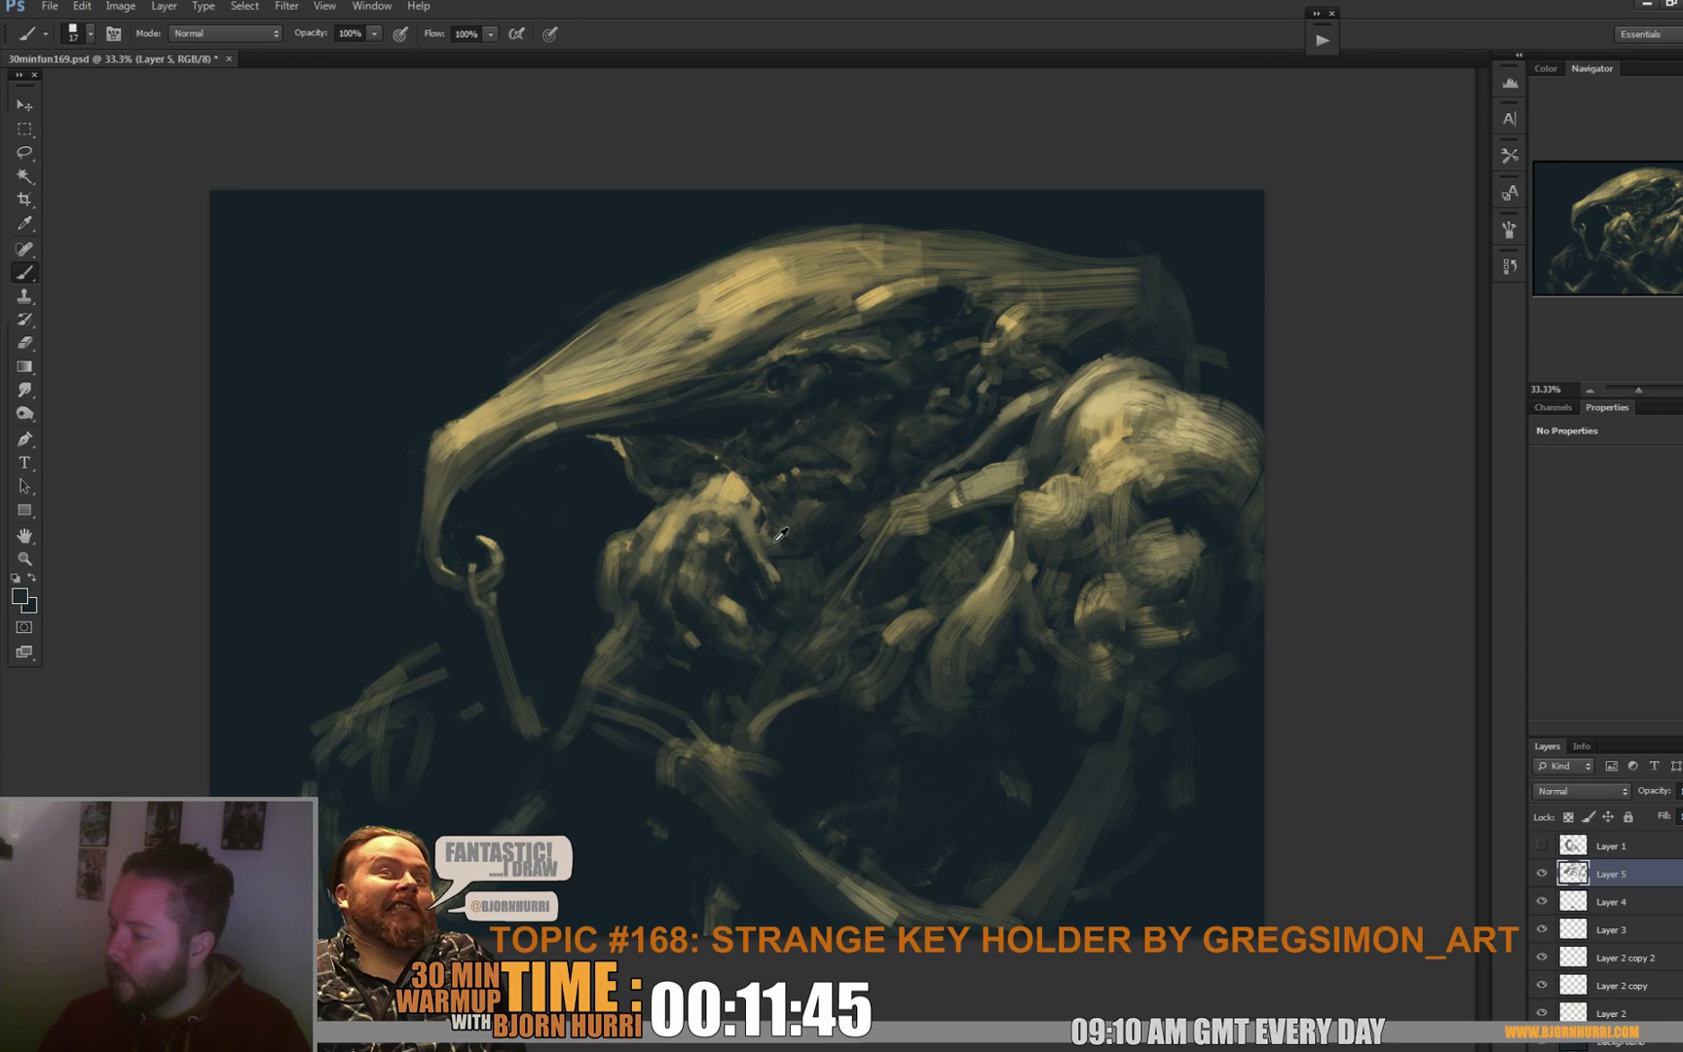
alt+click(840, 557)
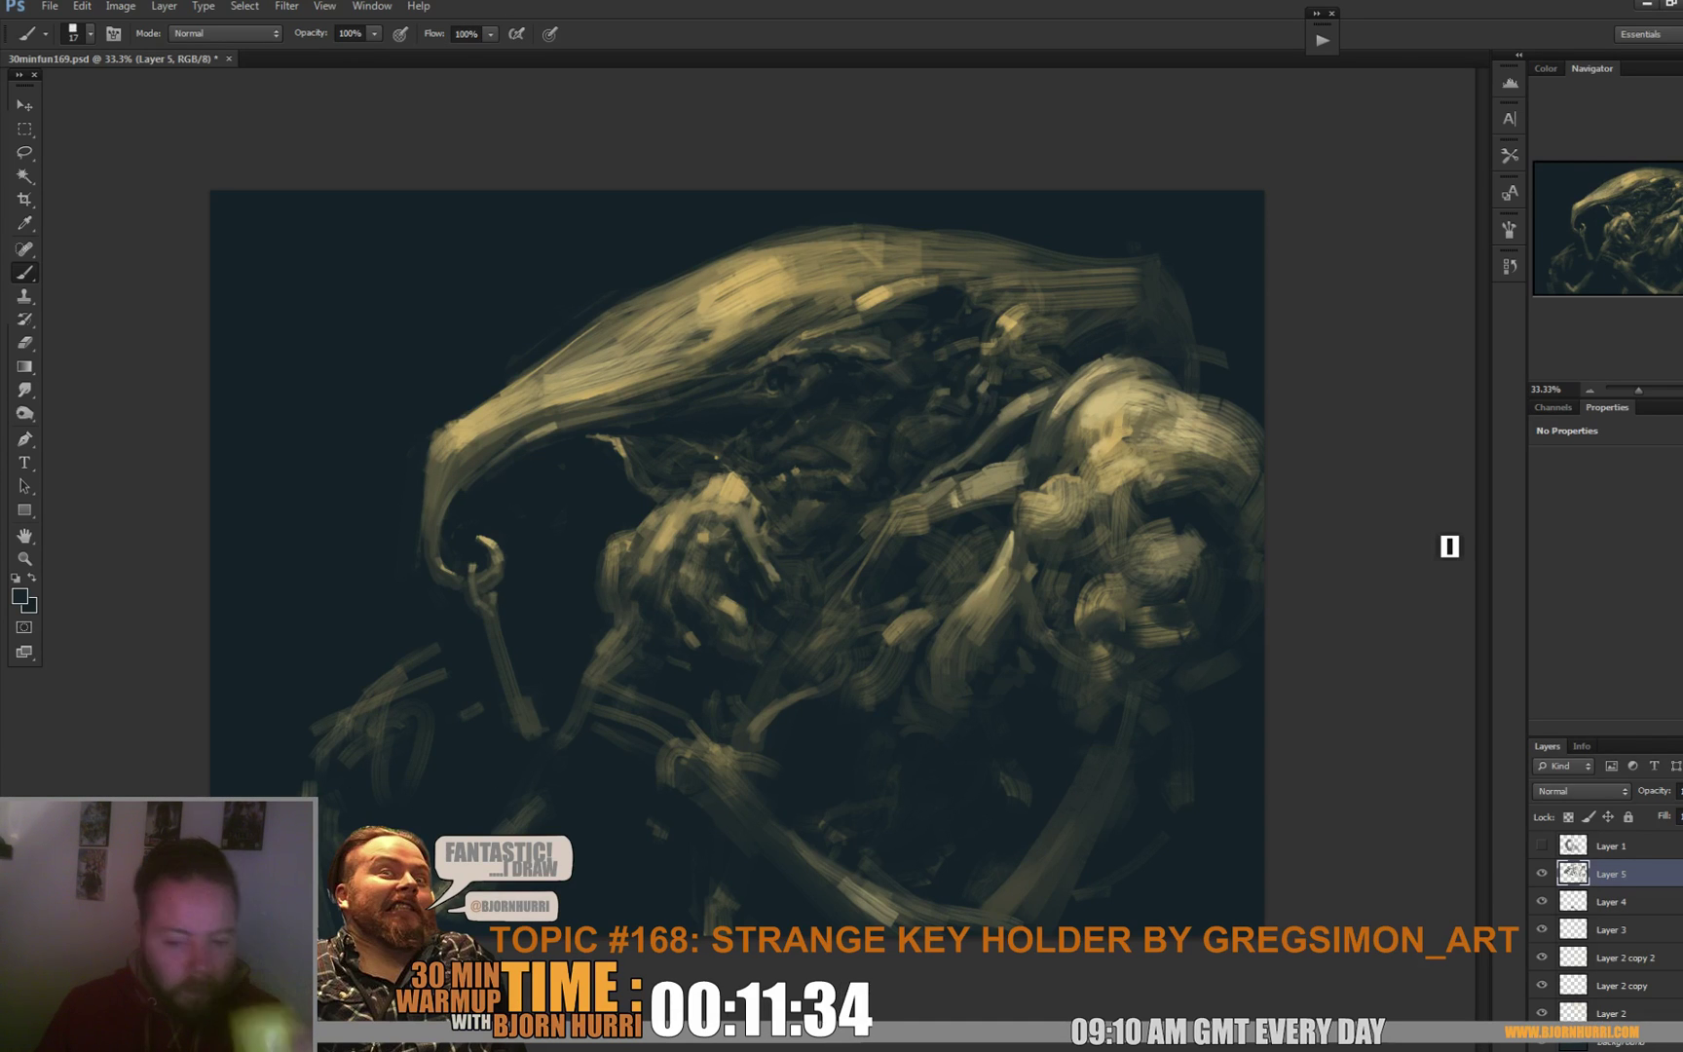
alt+click(731, 447)
alt+click(794, 477)
alt+click(793, 478)
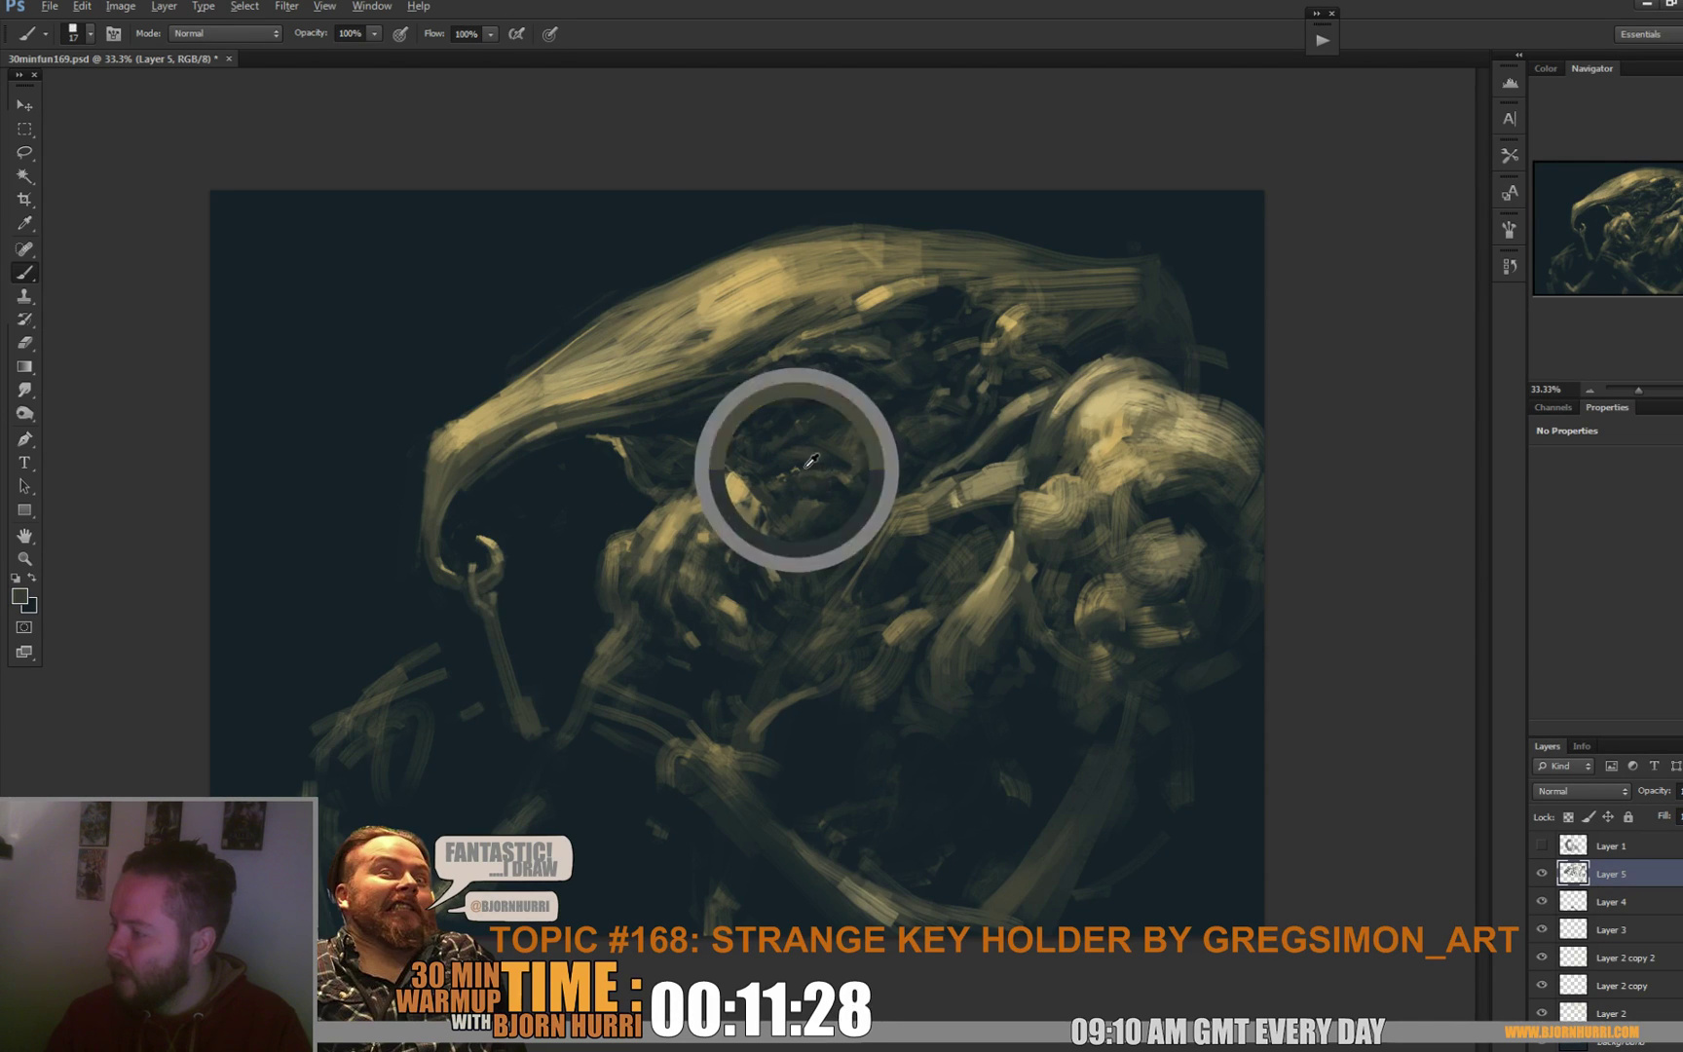
Set a 13 px brush and bring up the foreground Color Picker.
right_click(850, 471)
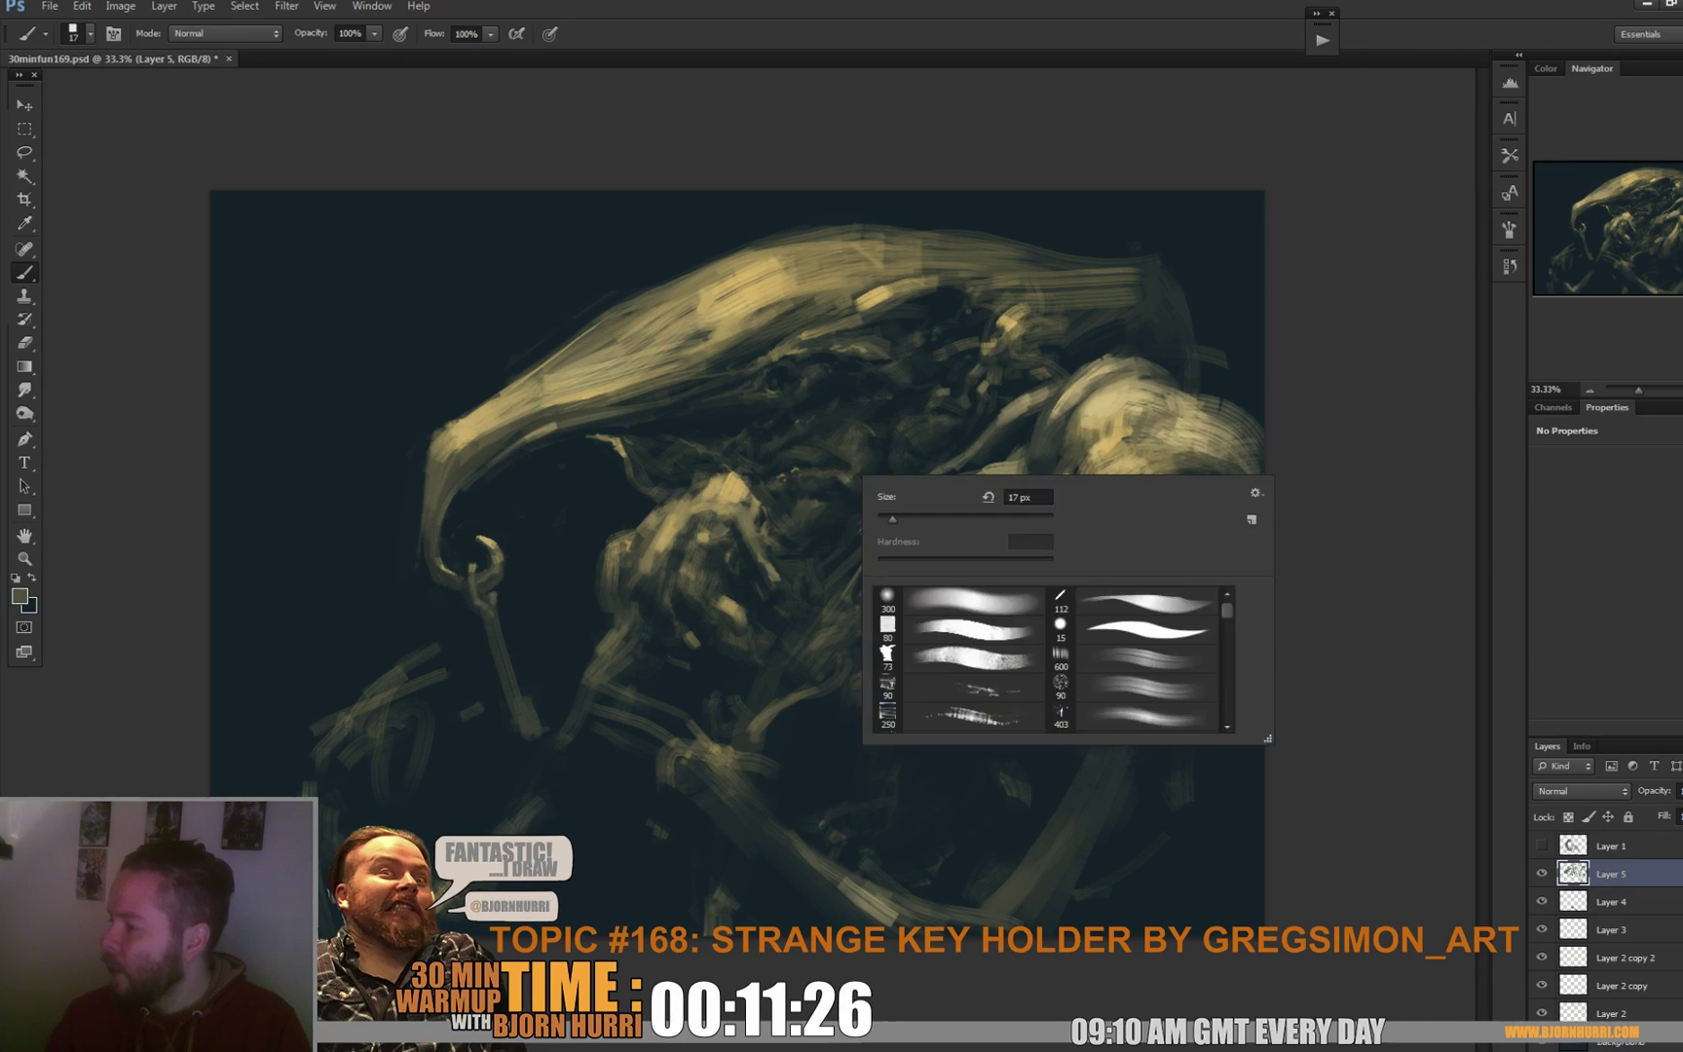
key(Return)
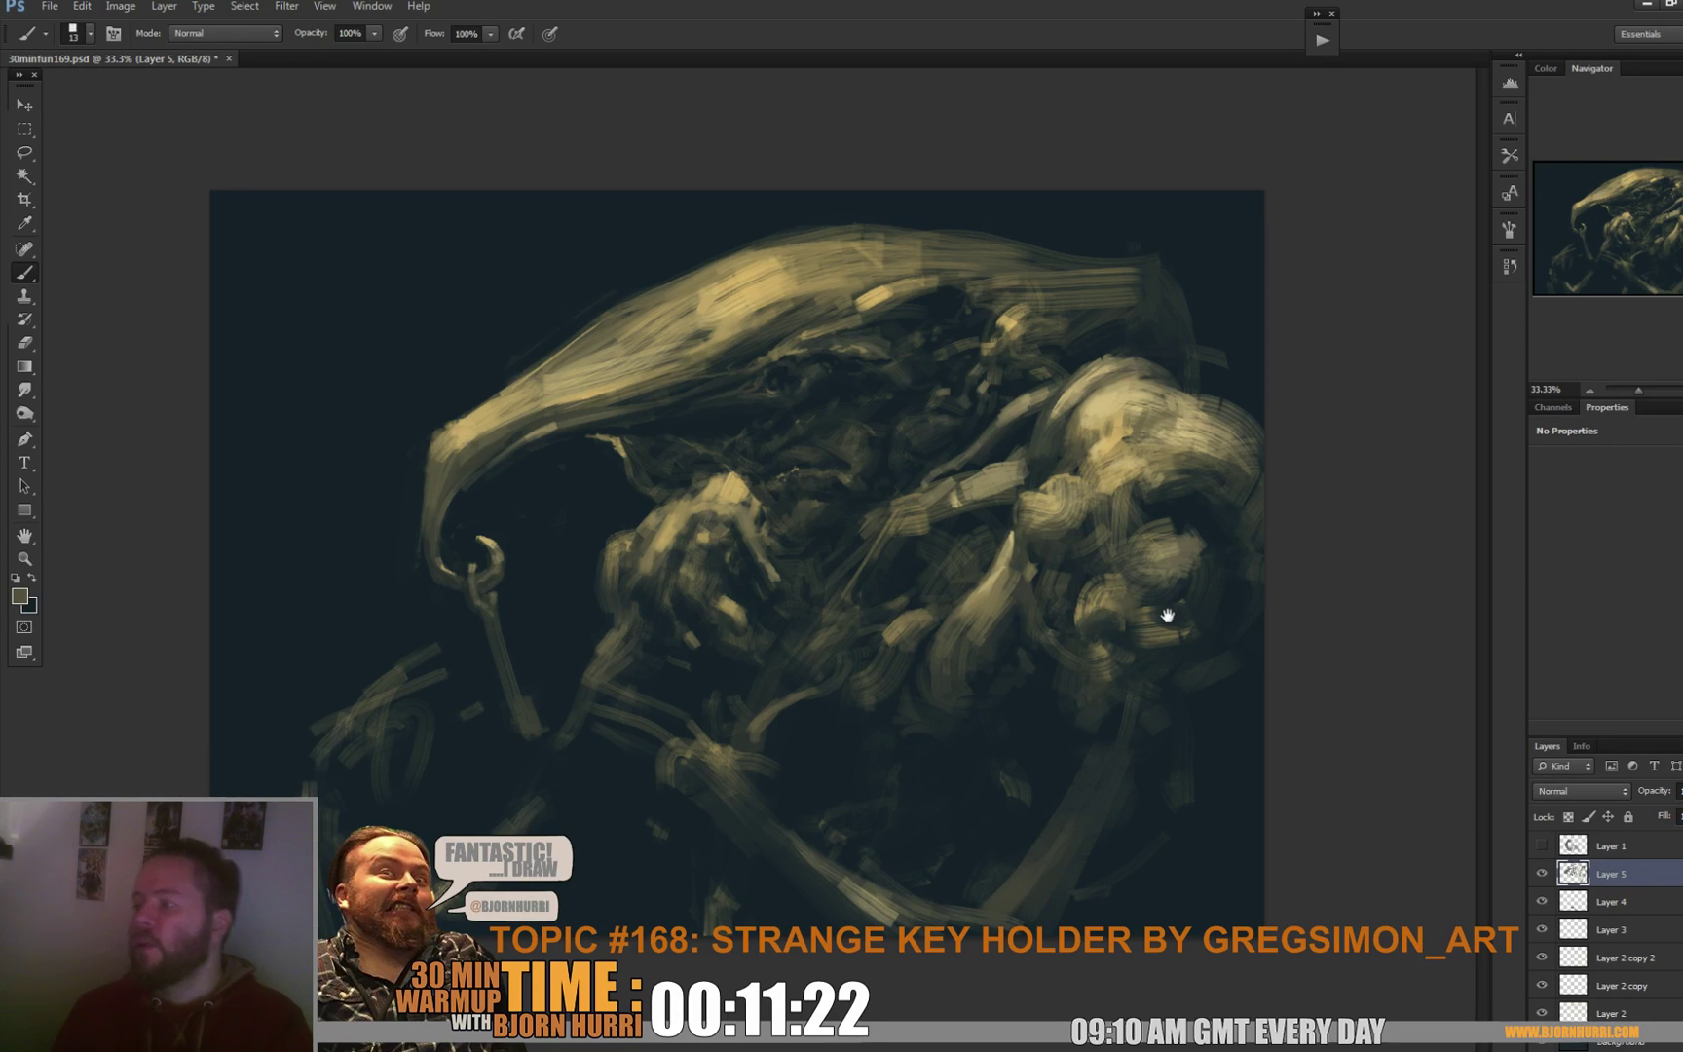
click(19, 596)
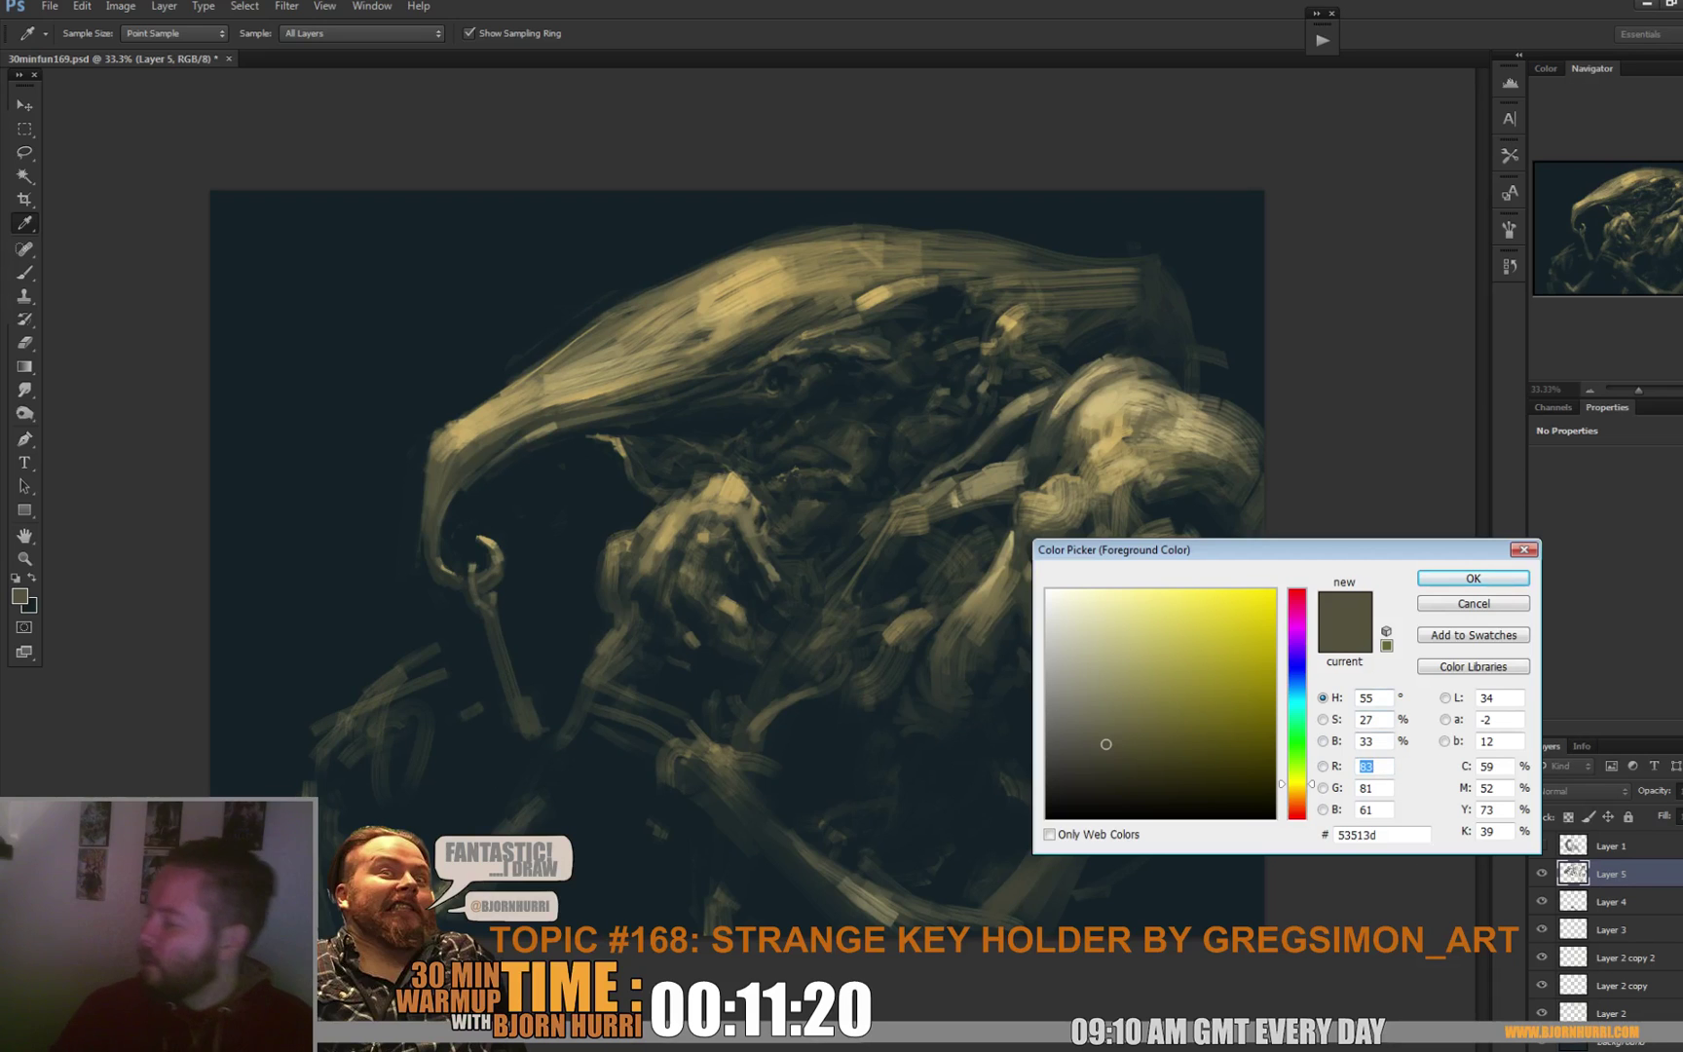
Choose a mid teal and paint a small teal eye on the head.
click(1296, 709)
click(1176, 669)
key(Return)
key(b)
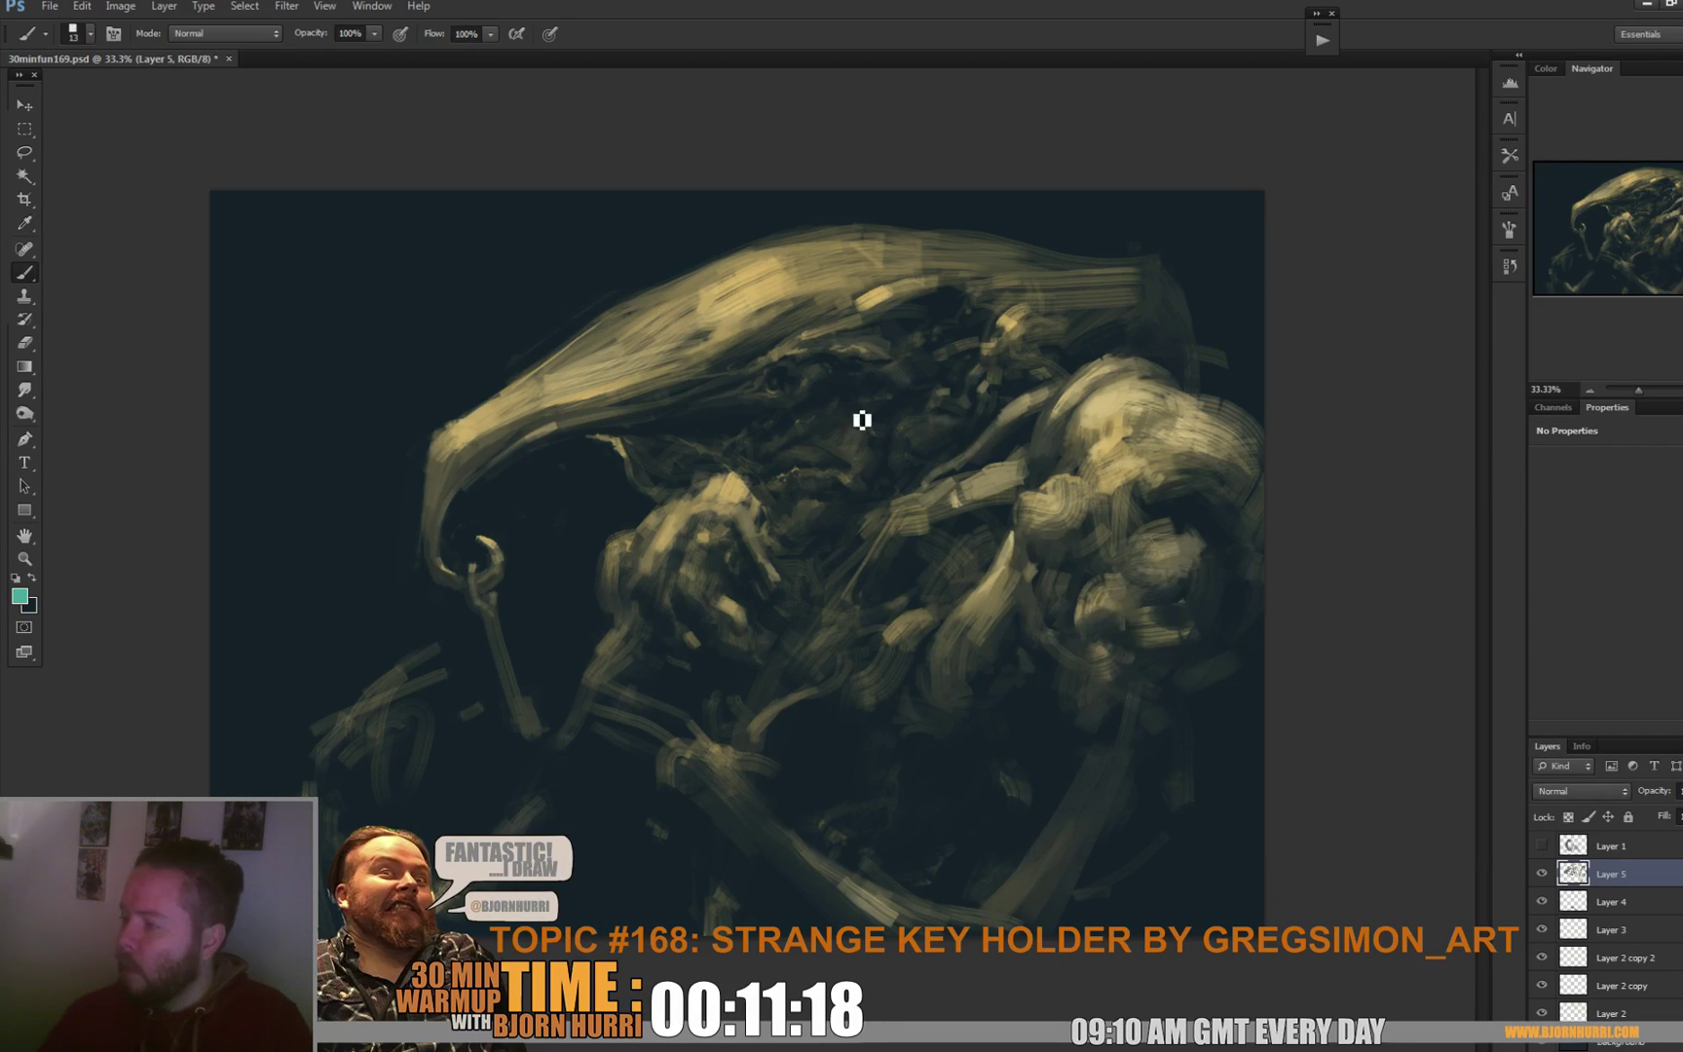
right_click(814, 382)
key(Return)
click(775, 381)
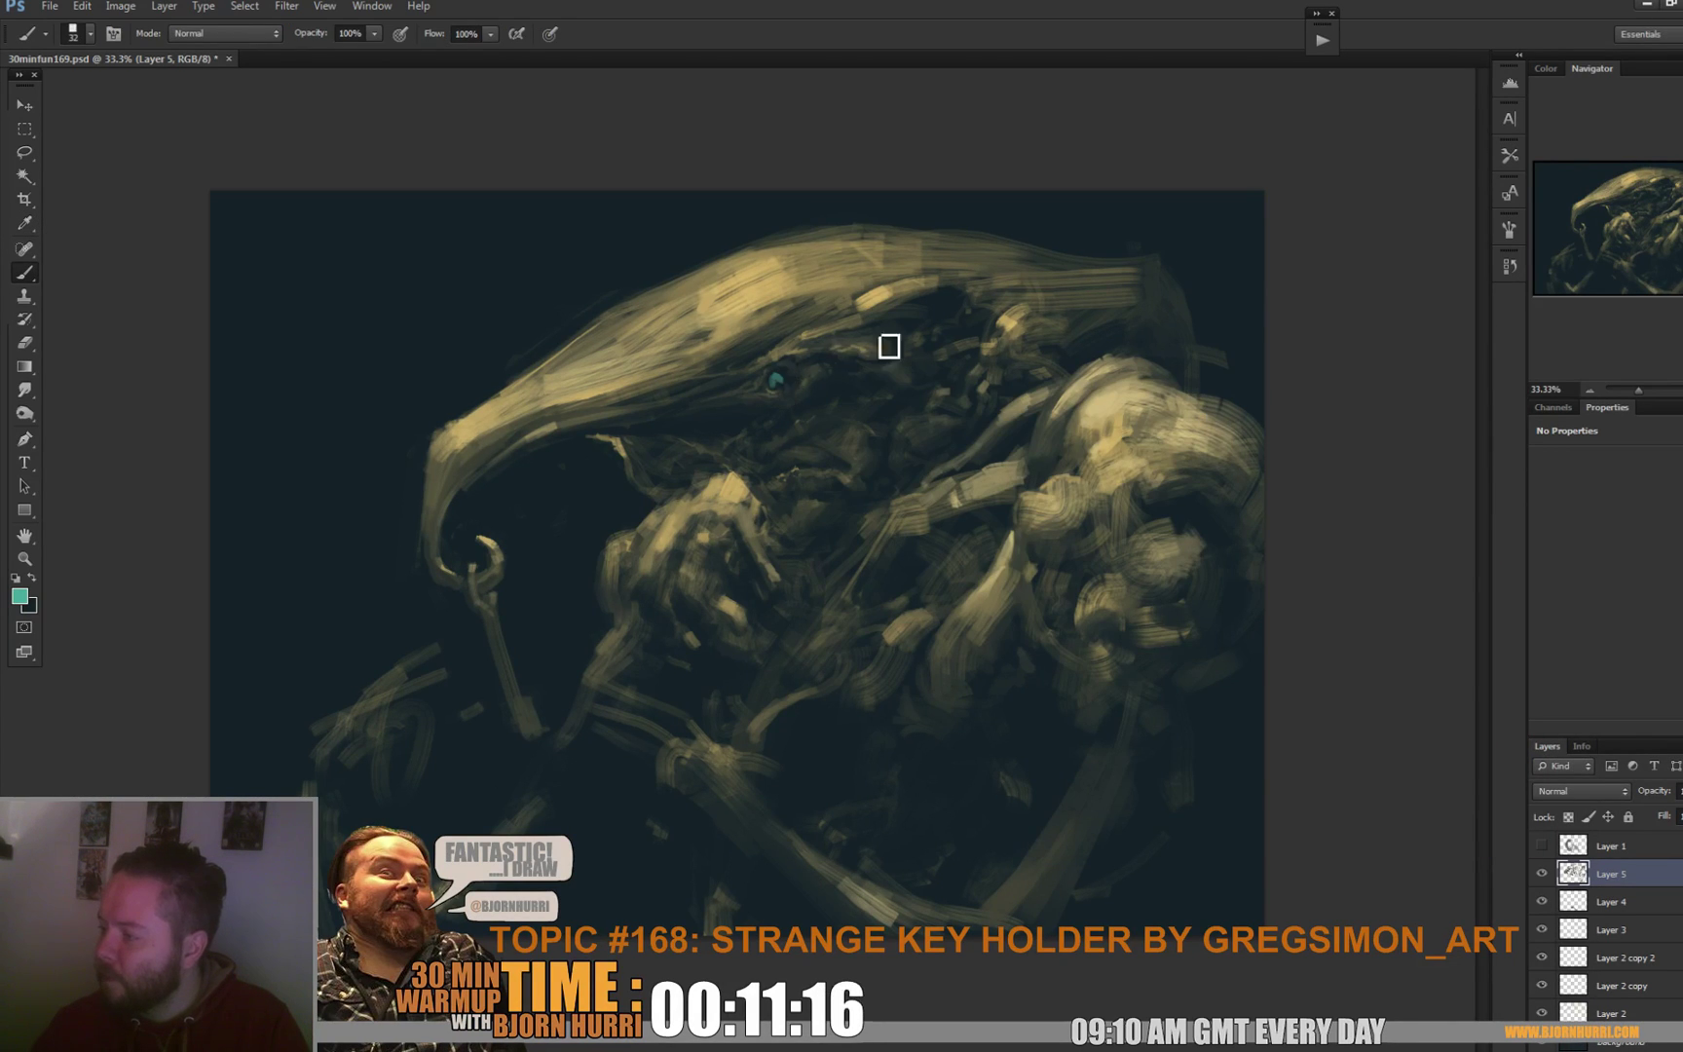
Sample the eye's teal and paint it down the key's shaft.
alt+click(777, 378)
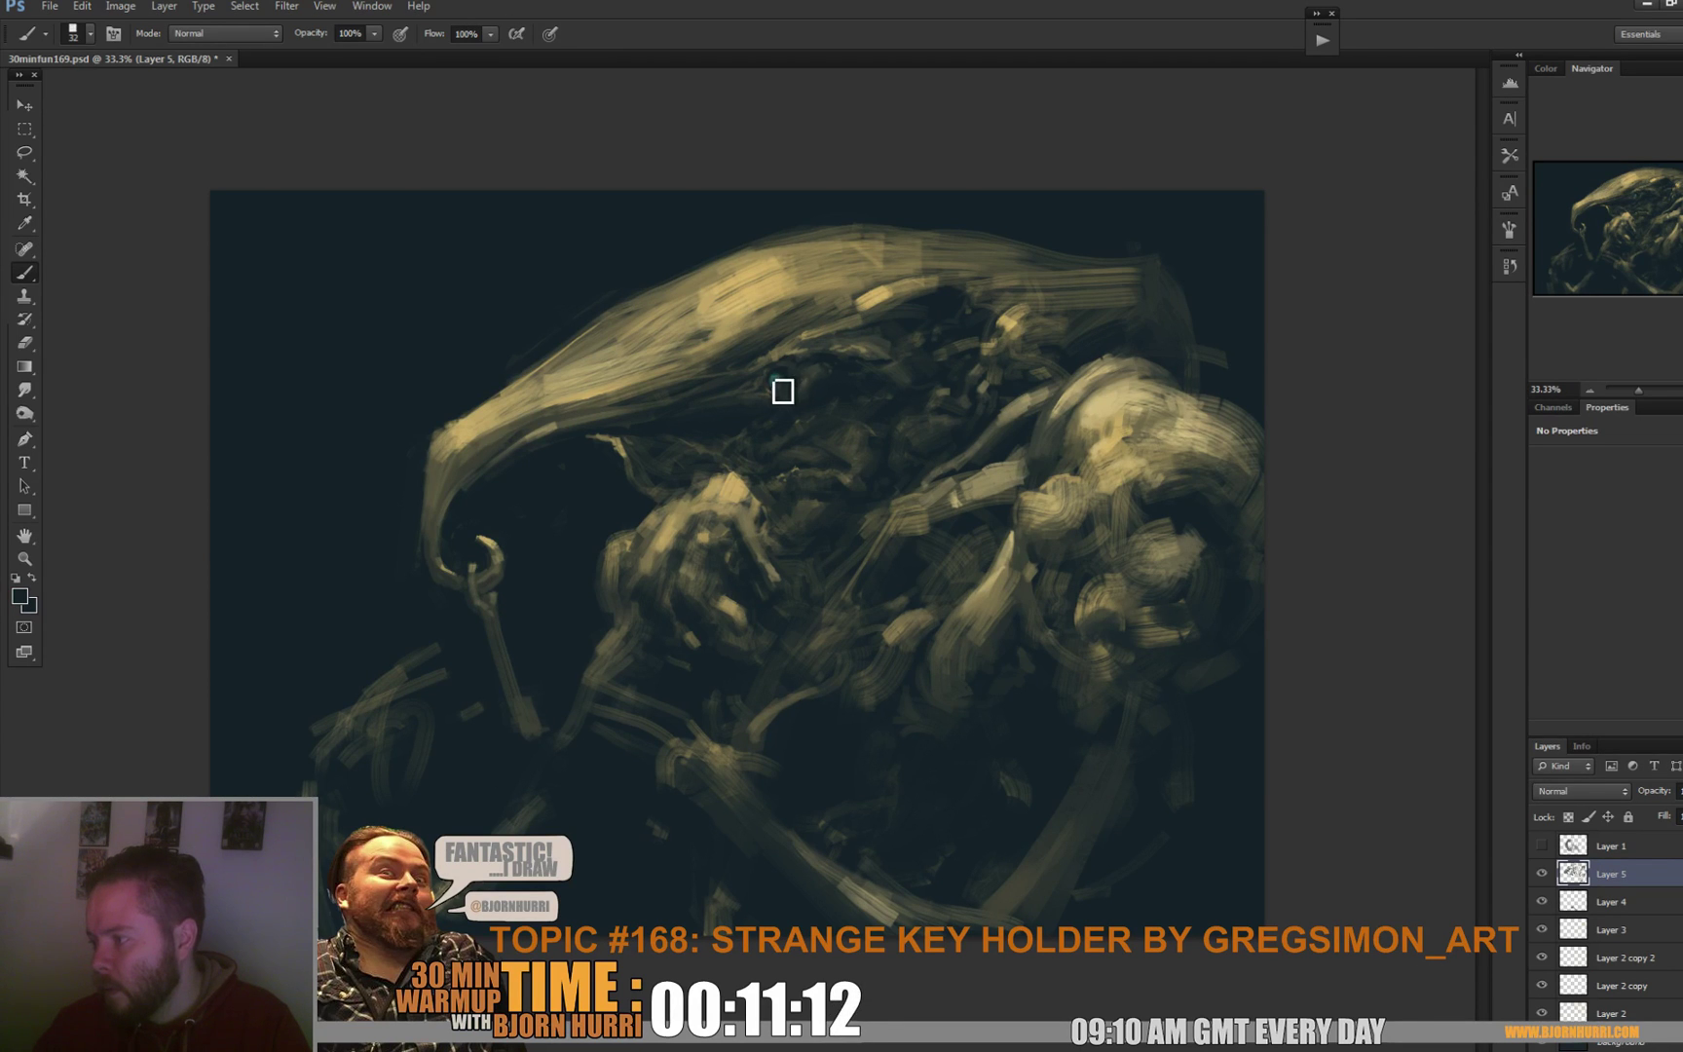
alt+click(776, 378)
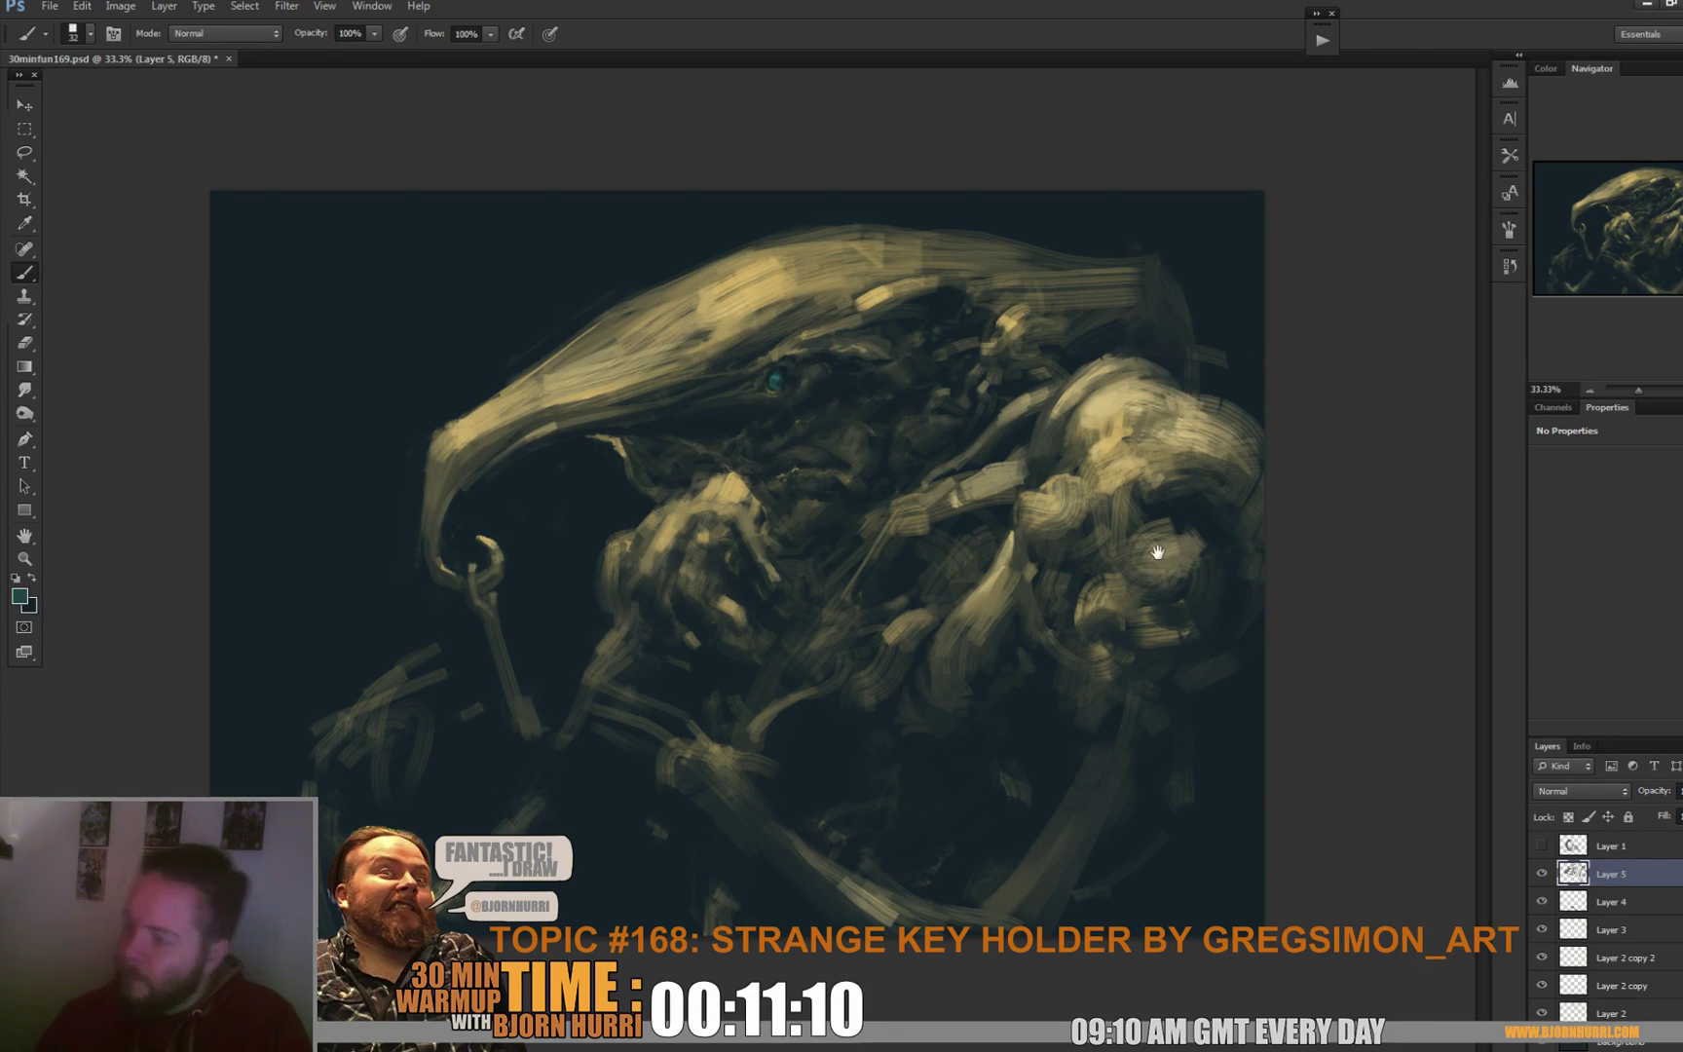
alt+click(778, 376)
drag(513, 707, 522, 732)
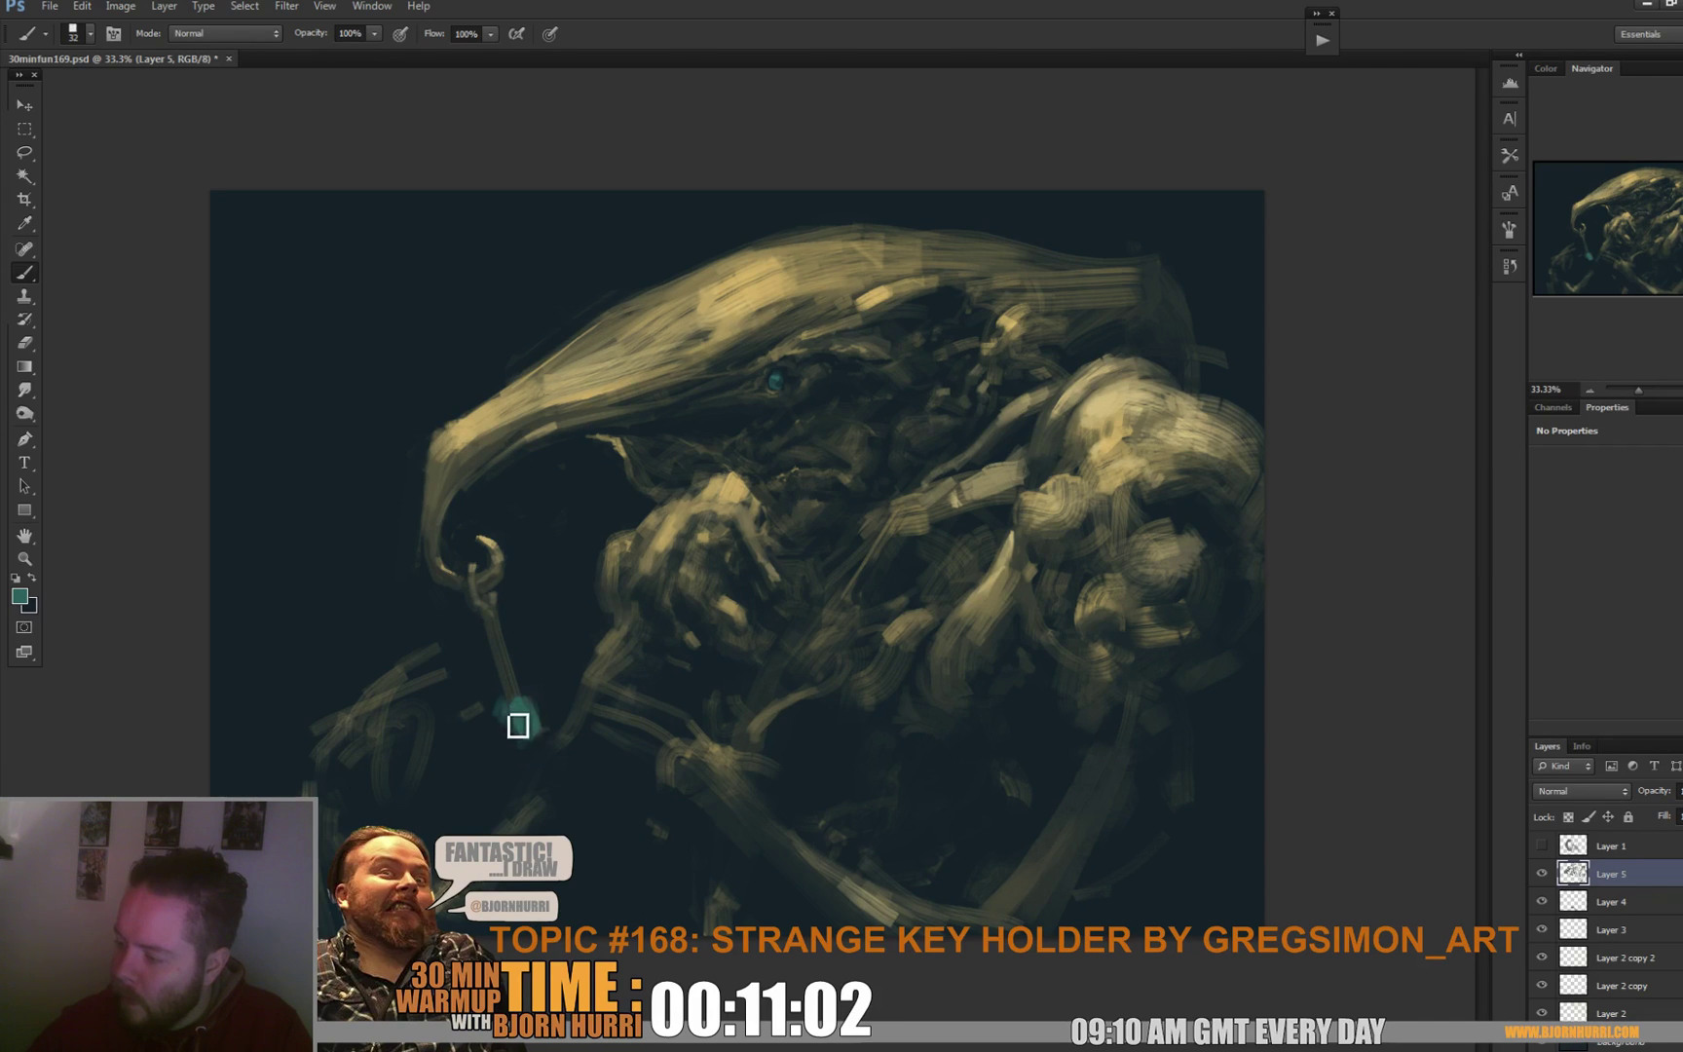
mouse_move(547, 720)
mouse_down()
mouse_move(561, 706)
mouse_move(528, 706)
mouse_up()
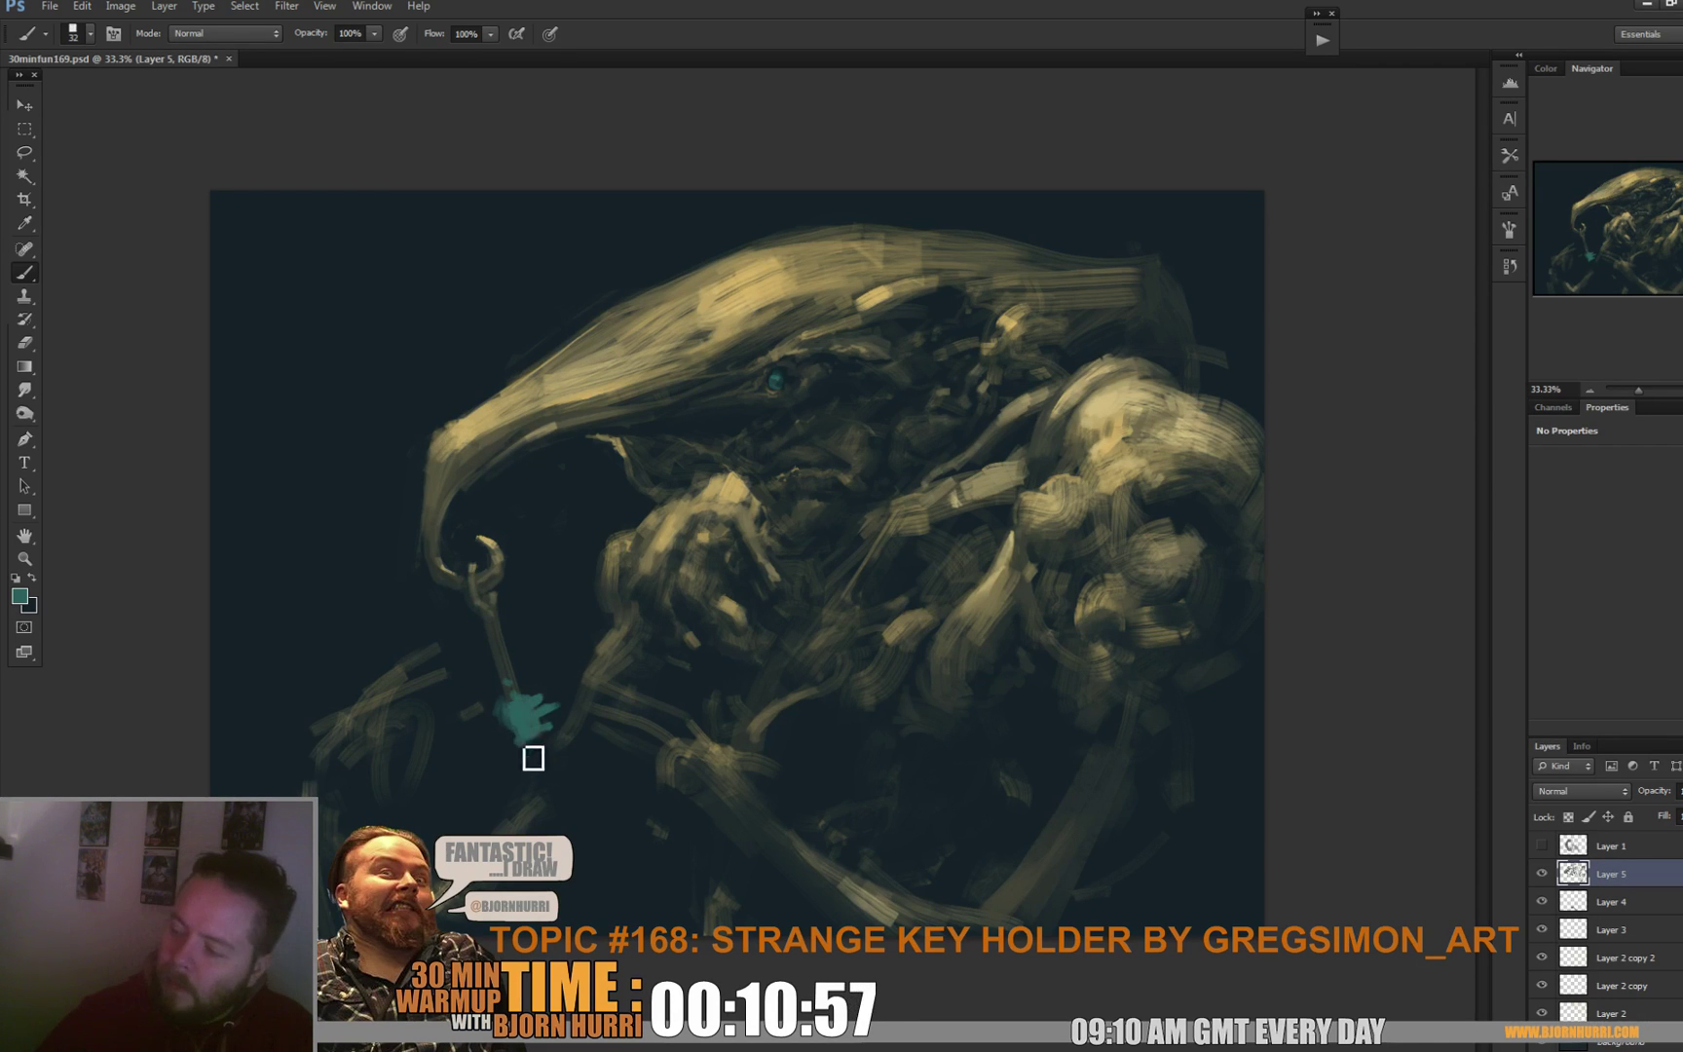
Pick a brighter teal and repaint the key's end with it.
click(19, 596)
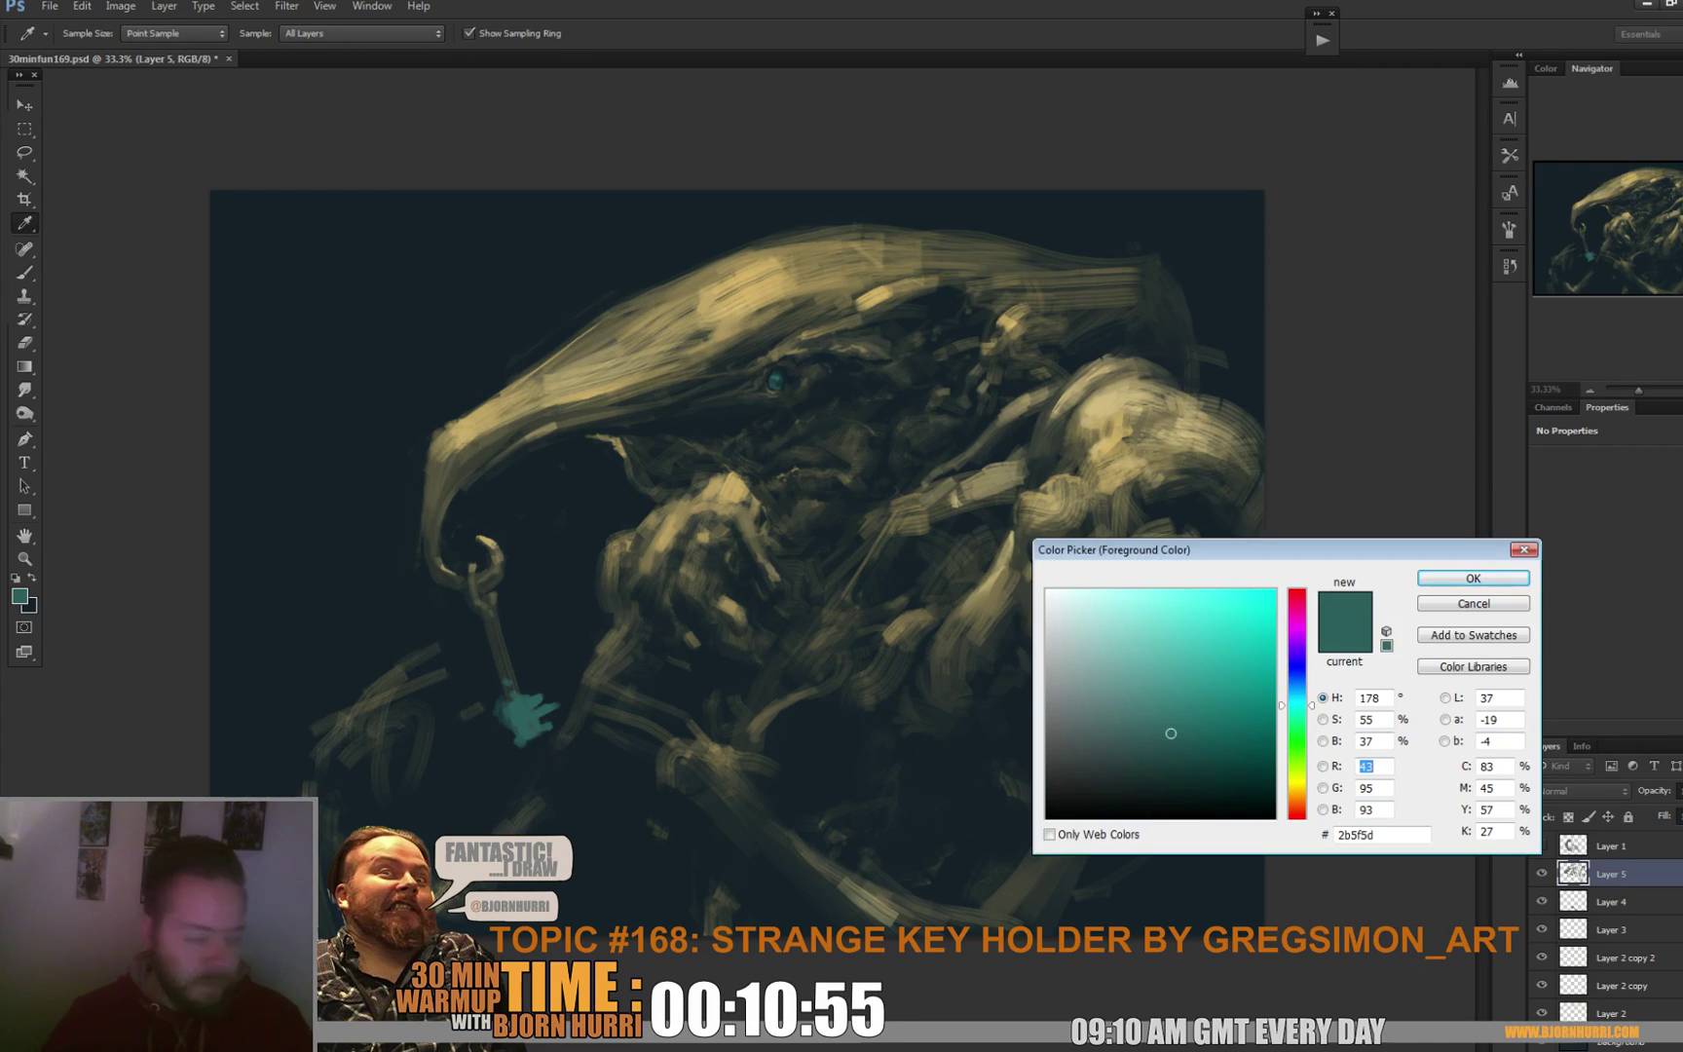
drag(1171, 732, 1210, 669)
click(1472, 578)
mouse_move(521, 709)
mouse_down()
mouse_move(549, 733)
mouse_move(499, 631)
mouse_move(507, 593)
mouse_up()
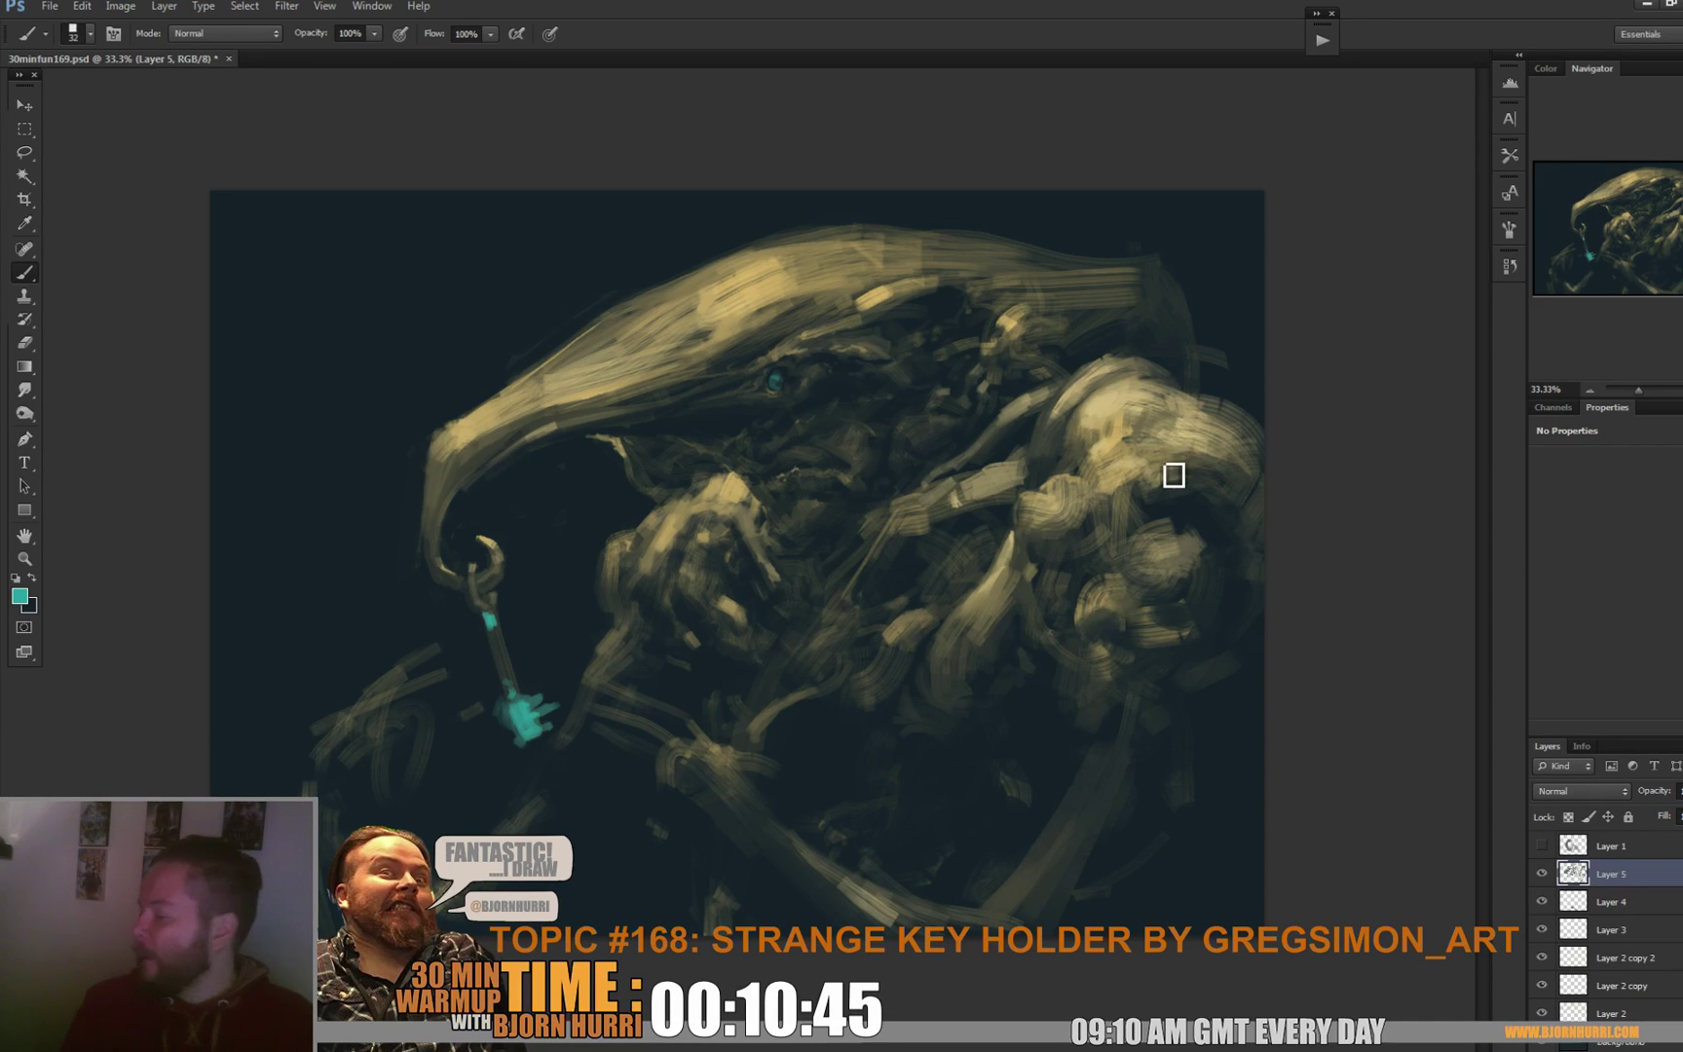
right_click(589, 745)
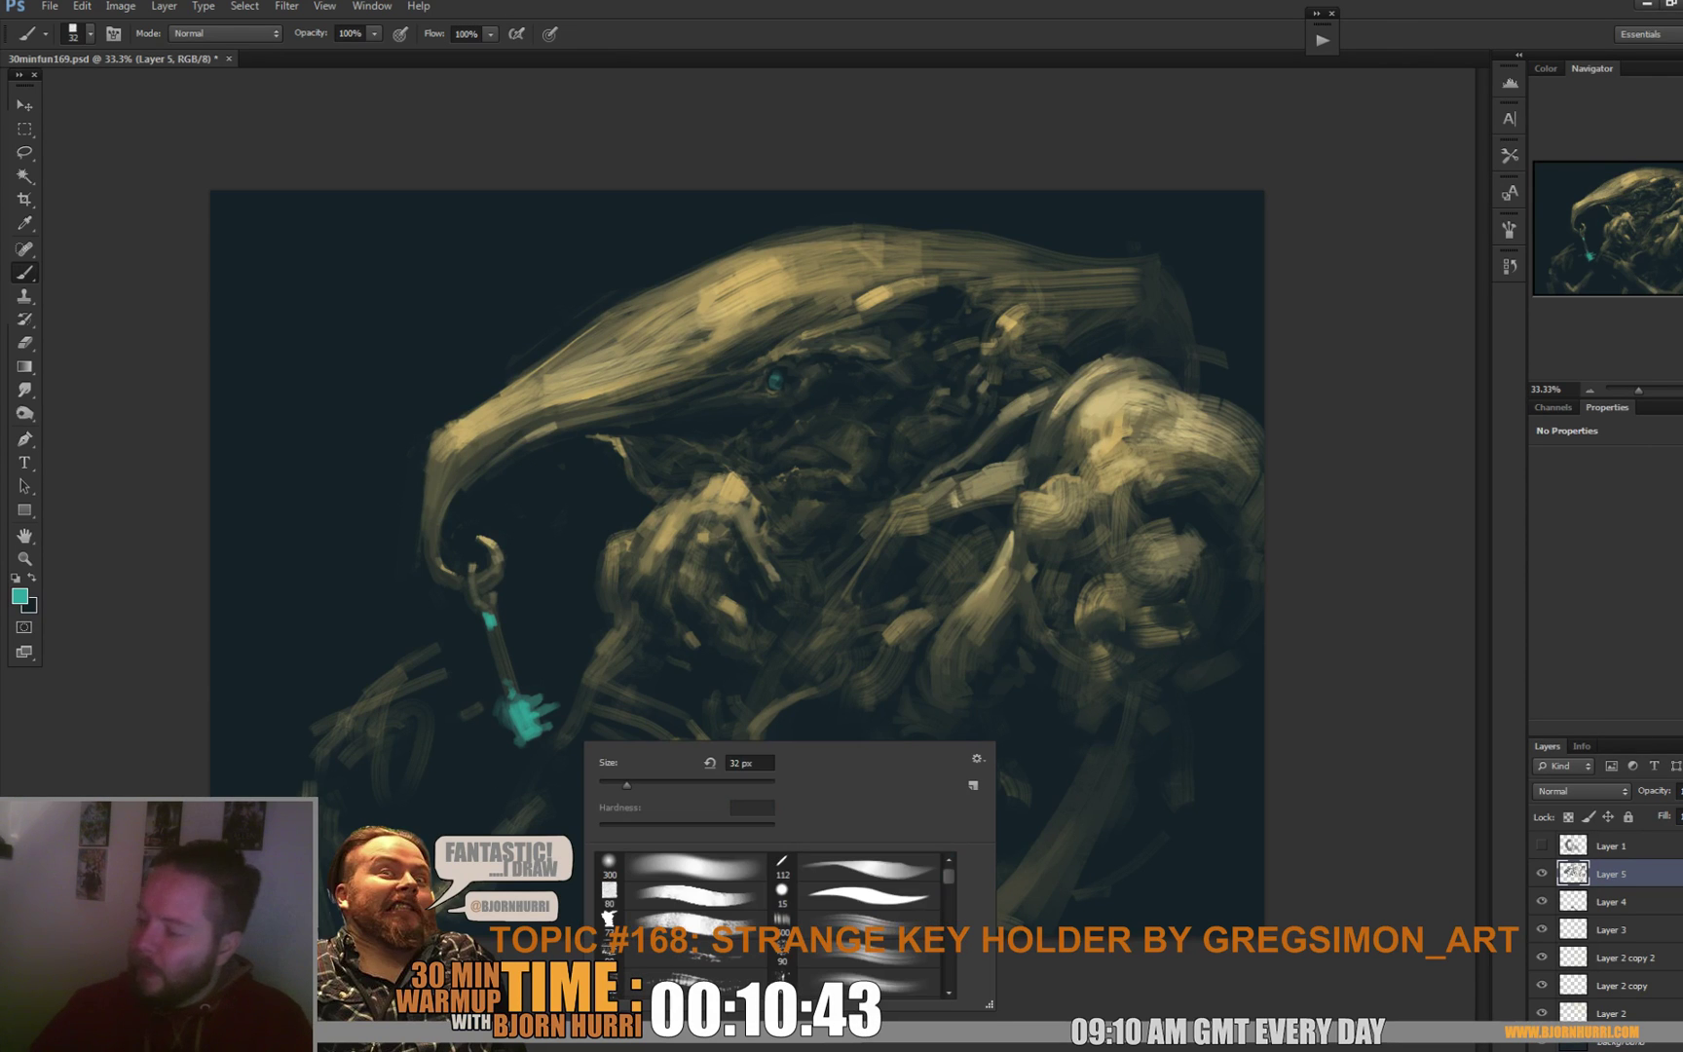
key(Escape)
Add a Color Dodge layer, sample tan and lay a faint glow with an 825 px soft round brush.
key(ctrl+shift+alt+n)
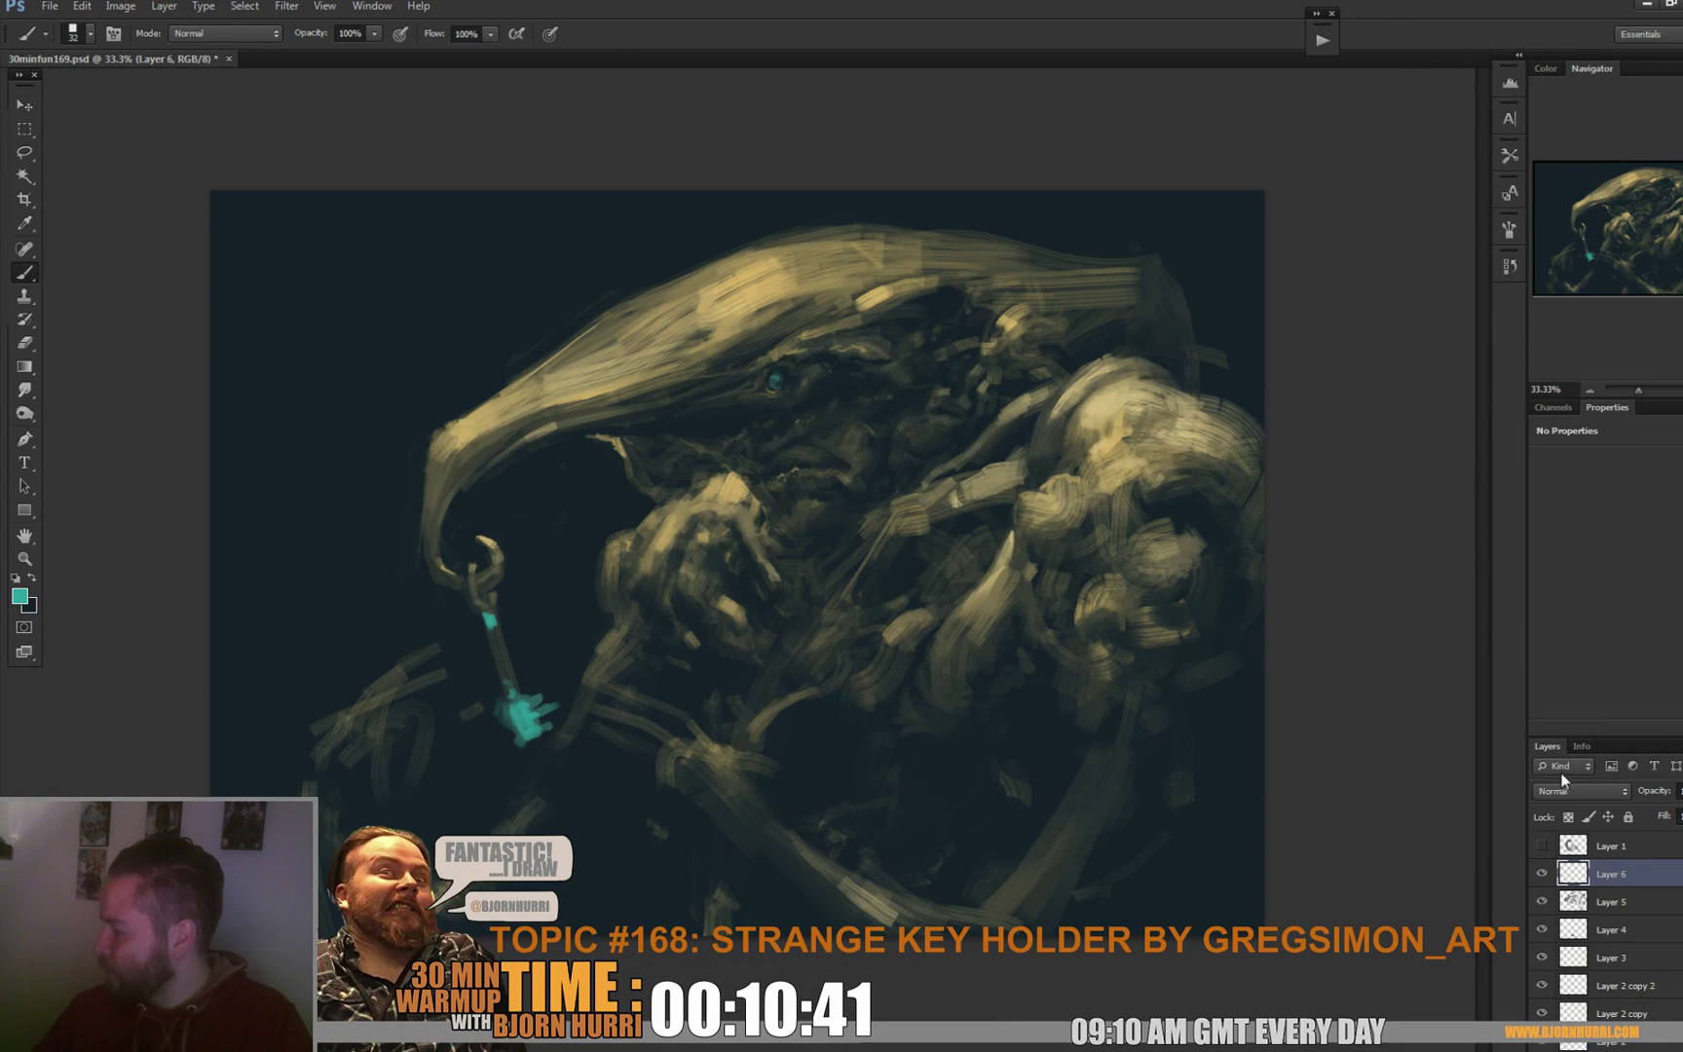
click(1568, 791)
click(1572, 485)
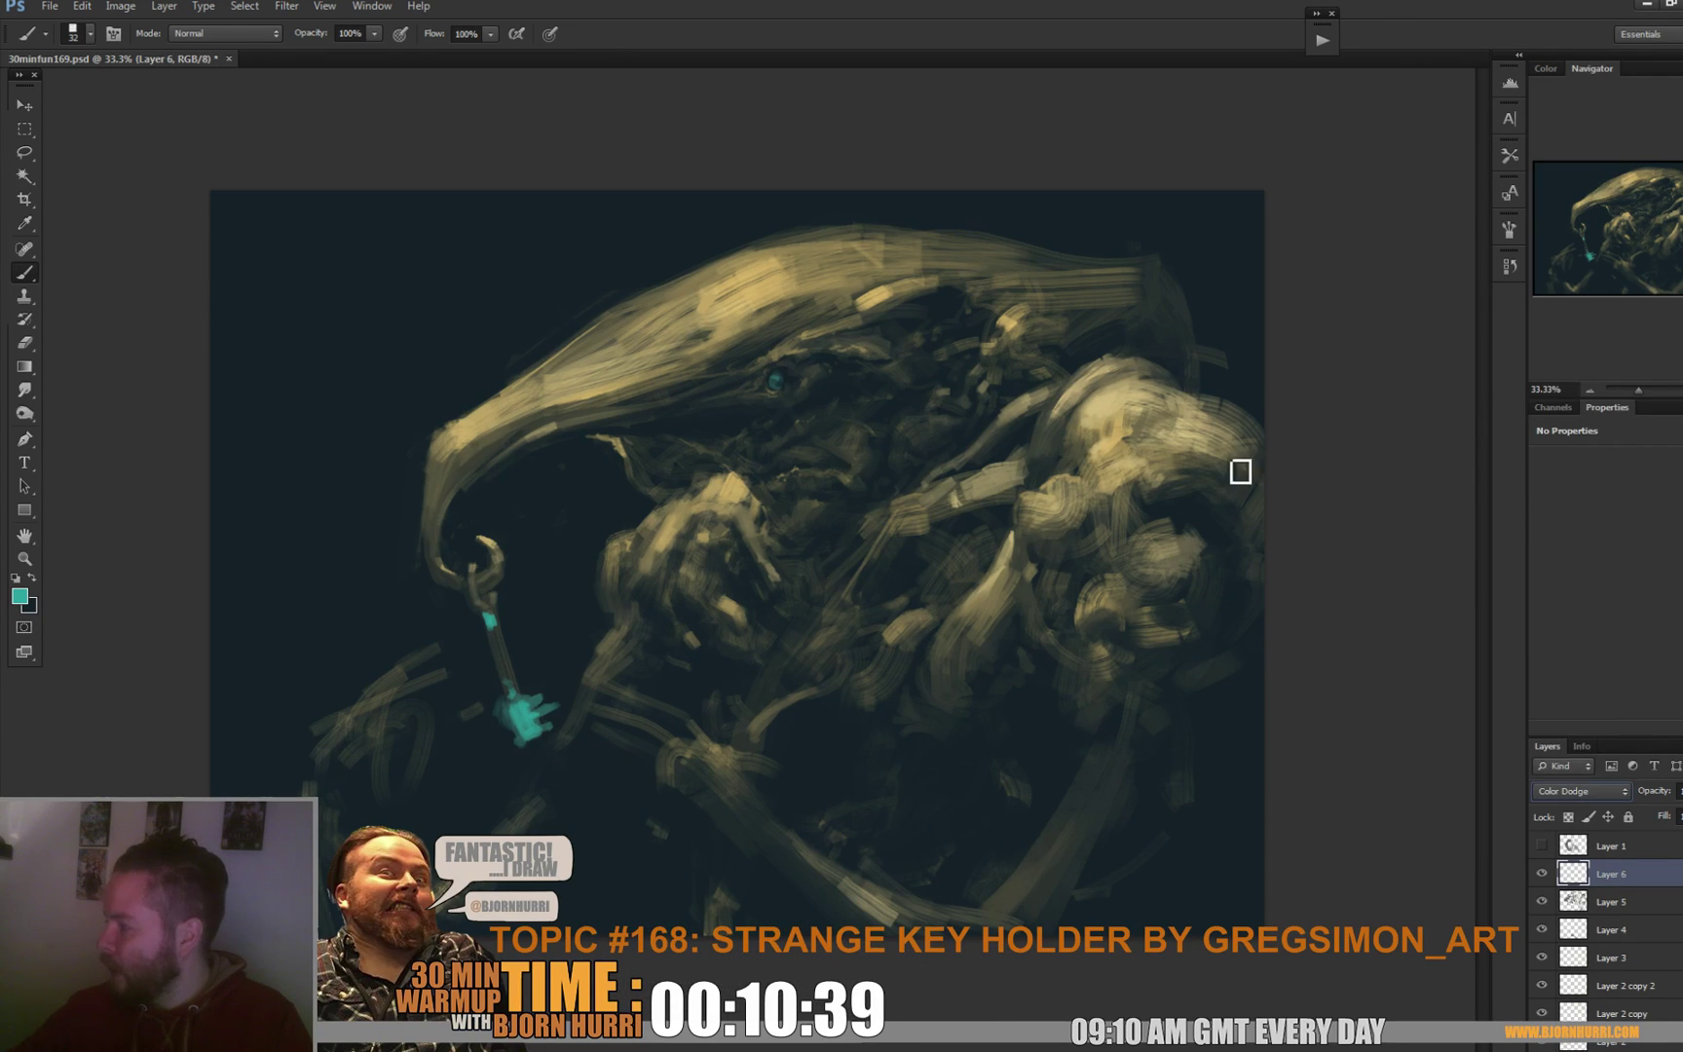
alt+click(725, 302)
right_click(726, 302)
click(818, 421)
drag(818, 340, 849, 340)
drag(578, 368, 496, 299)
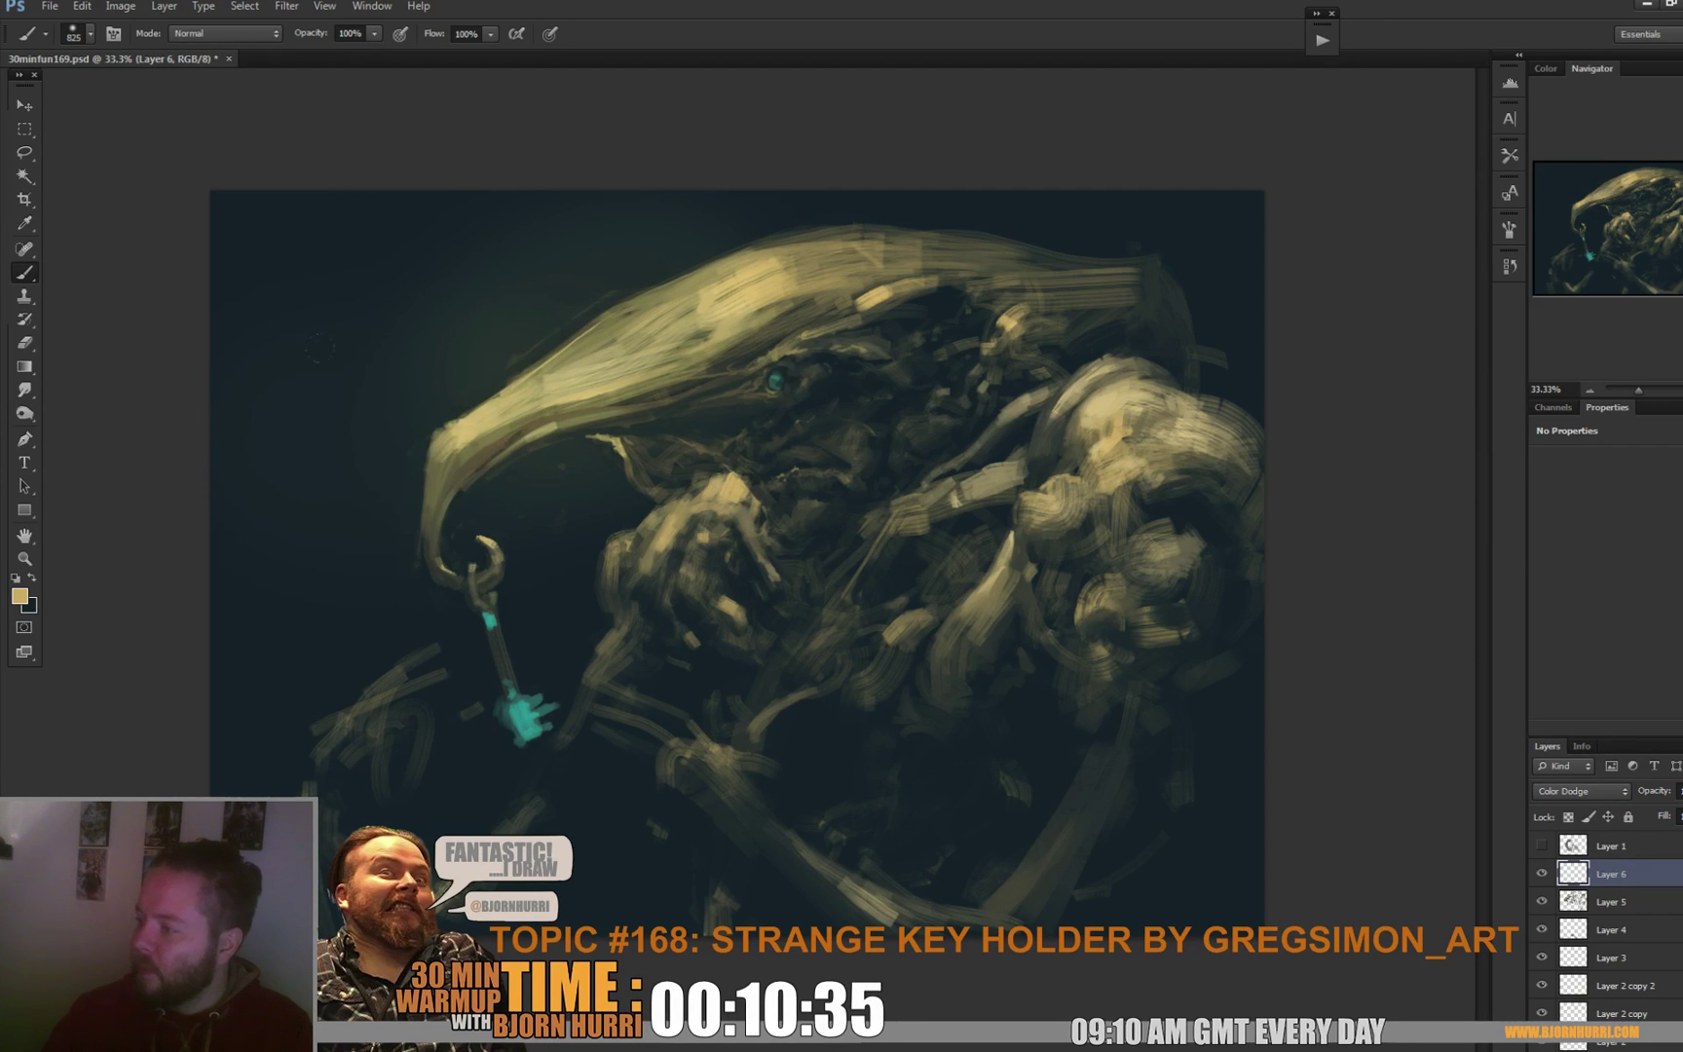
Brush glow over the shoulder, the lower-left strokes, the cyan key and the arm beside it.
click(1106, 419)
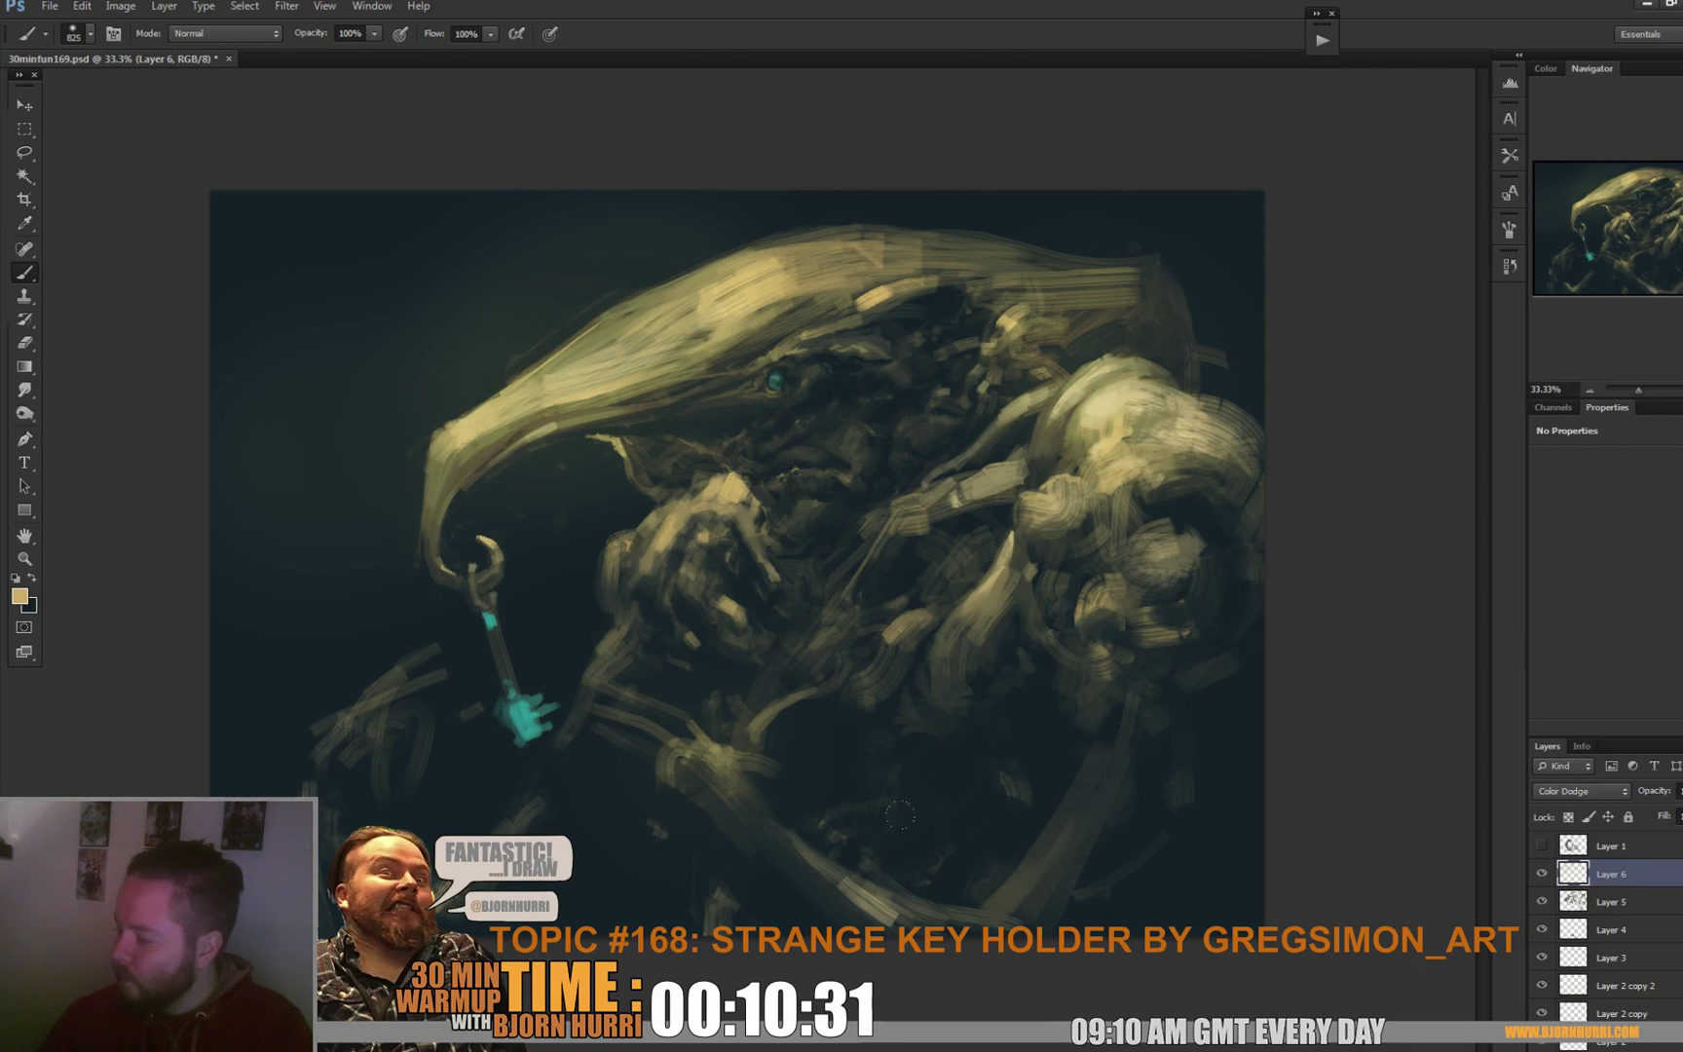
click(282, 605)
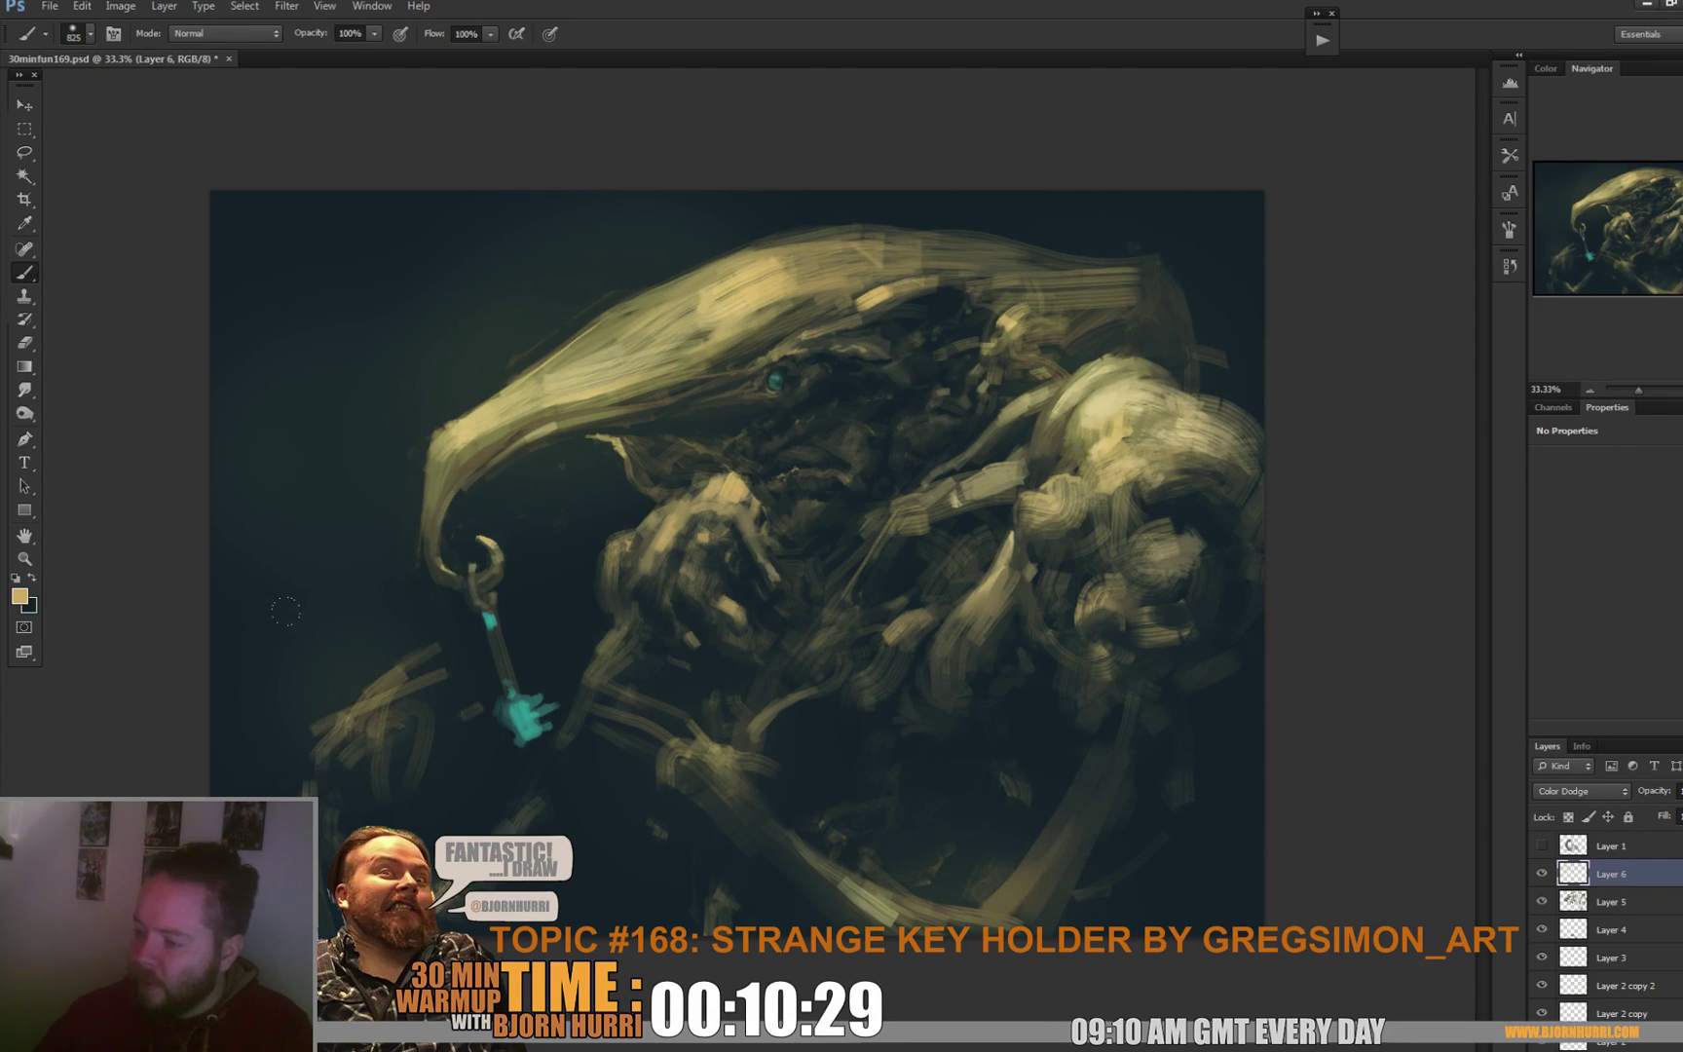
click(255, 625)
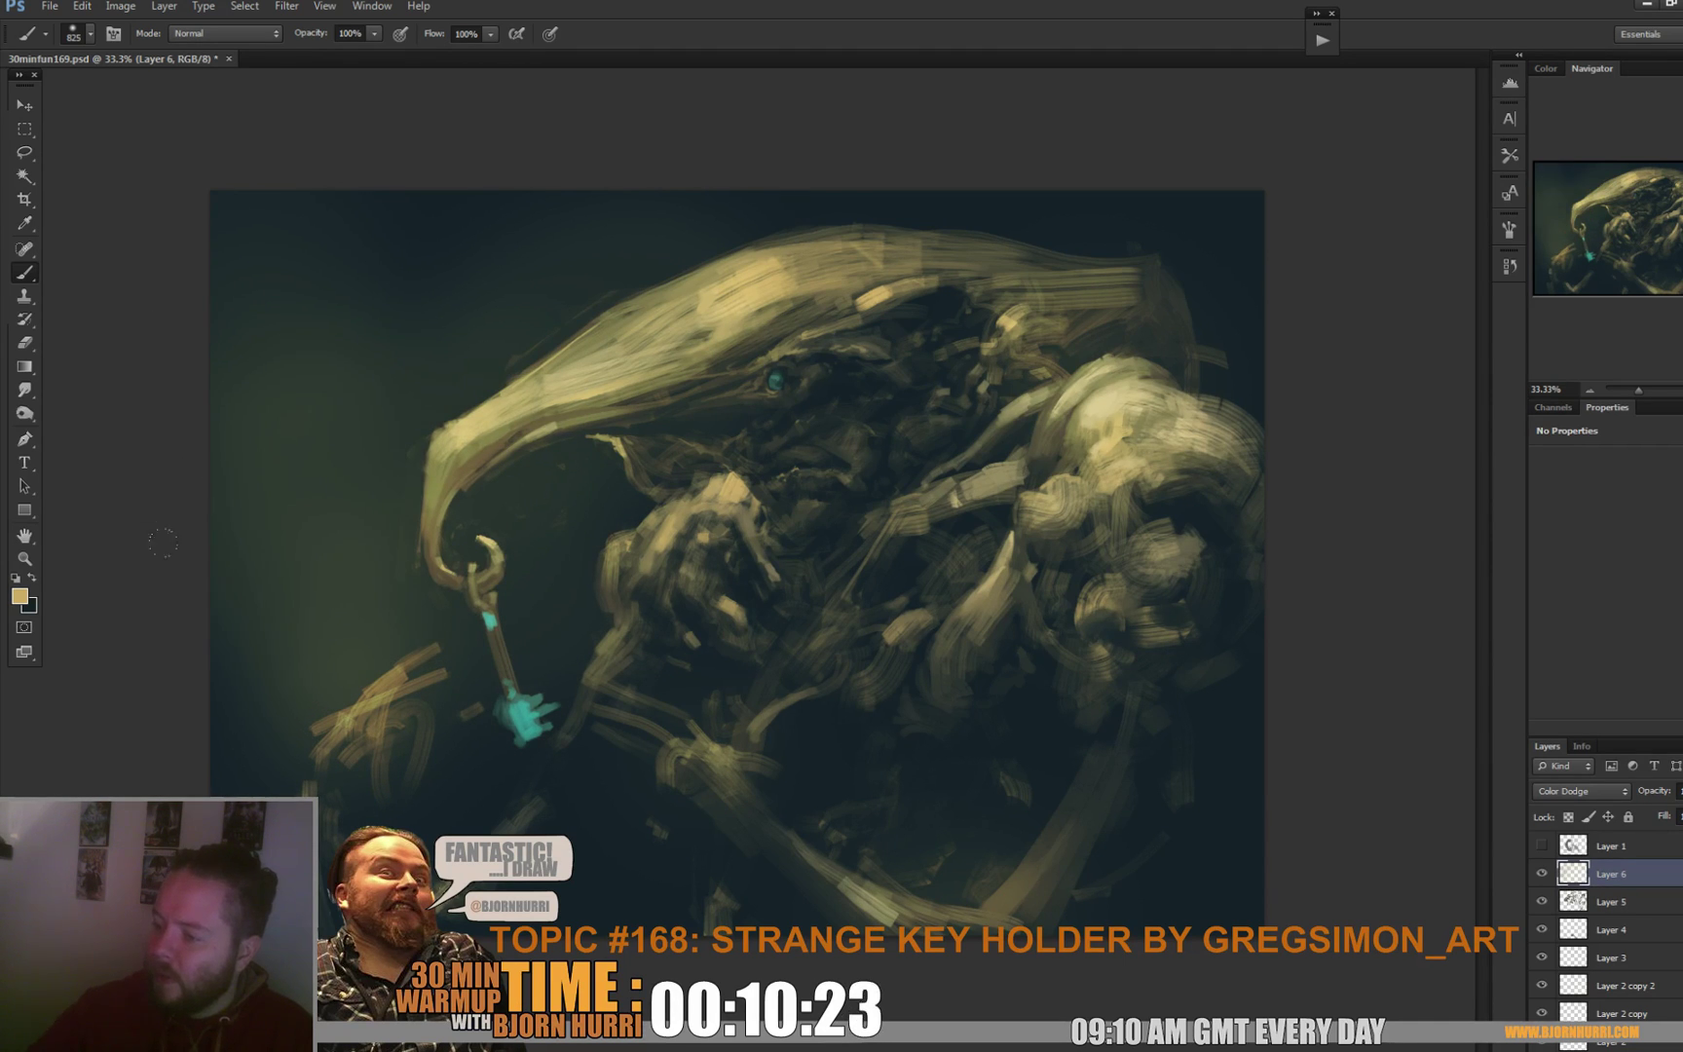
click(526, 711)
mouse_move(618, 603)
mouse_down()
mouse_move(605, 677)
mouse_move(612, 664)
mouse_move(629, 682)
mouse_up()
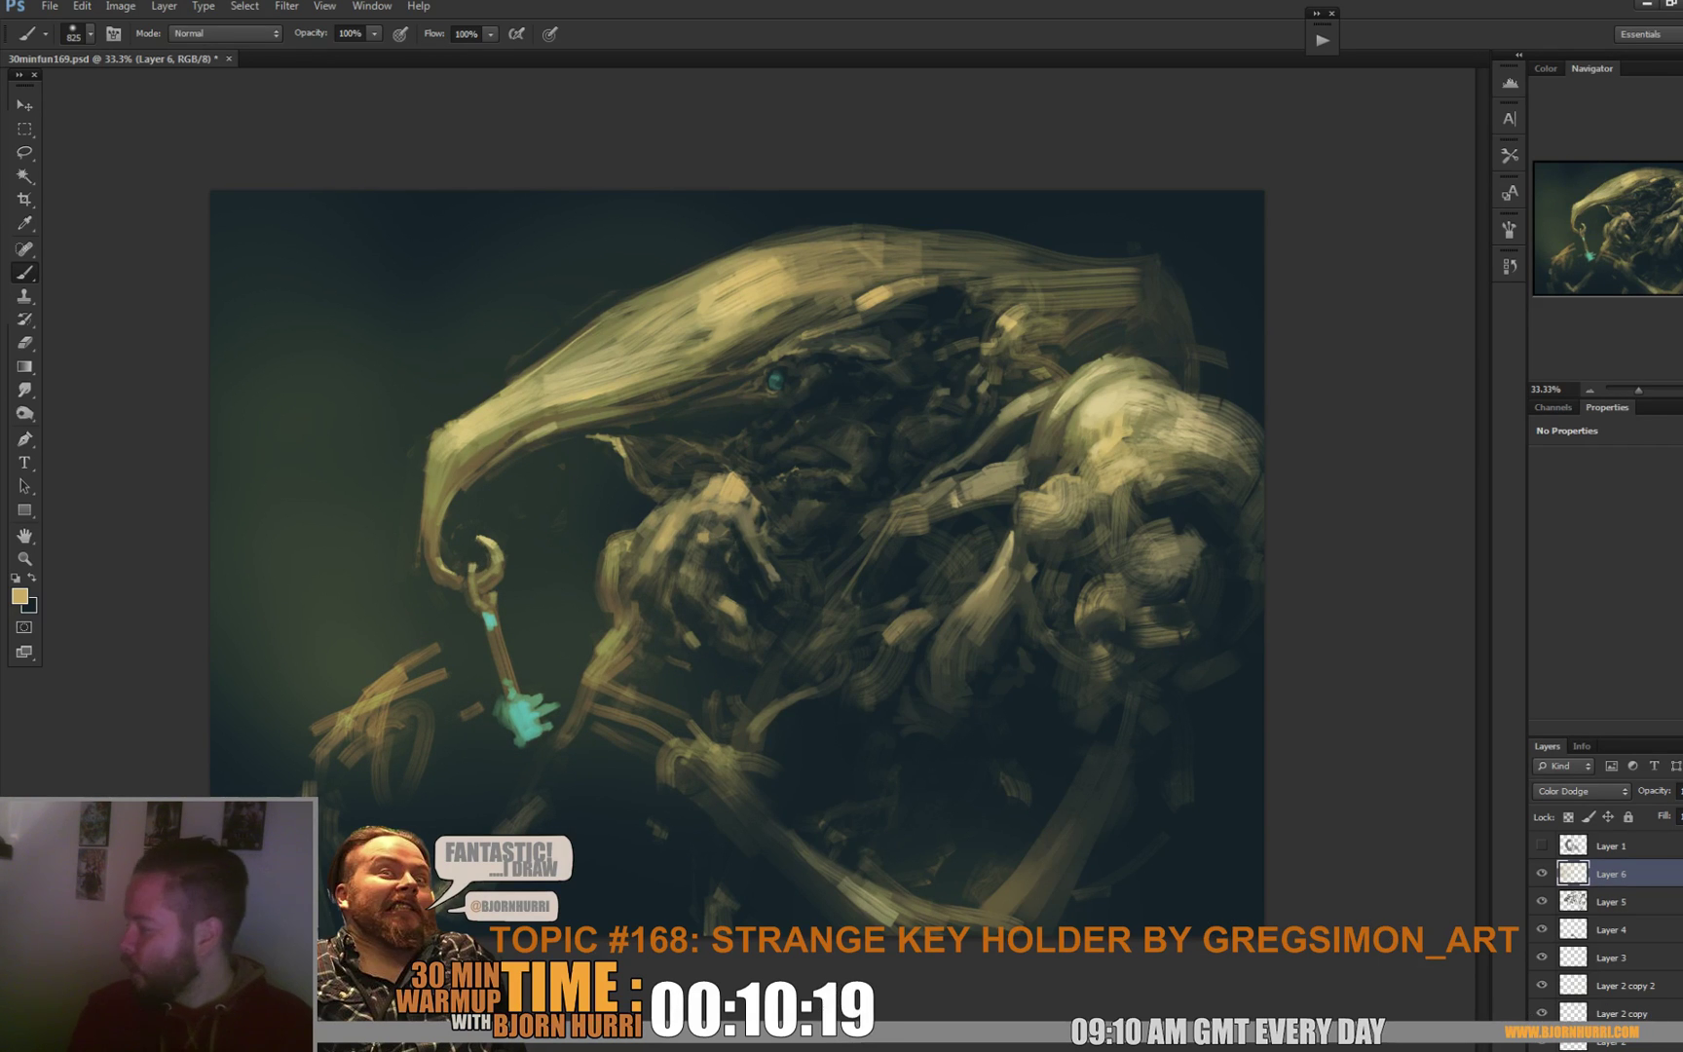
Add Layer 7 and pick a deep green sampled from the painting as the foreground colour.
key(ctrl+shift+alt+n)
key(i)
click(543, 688)
click(19, 596)
drag(1174, 777, 1170, 771)
Confirm the dark green and brush it on Layer 7 across the upper-right shoulder and lower-left strokes.
key(Return)
key(b)
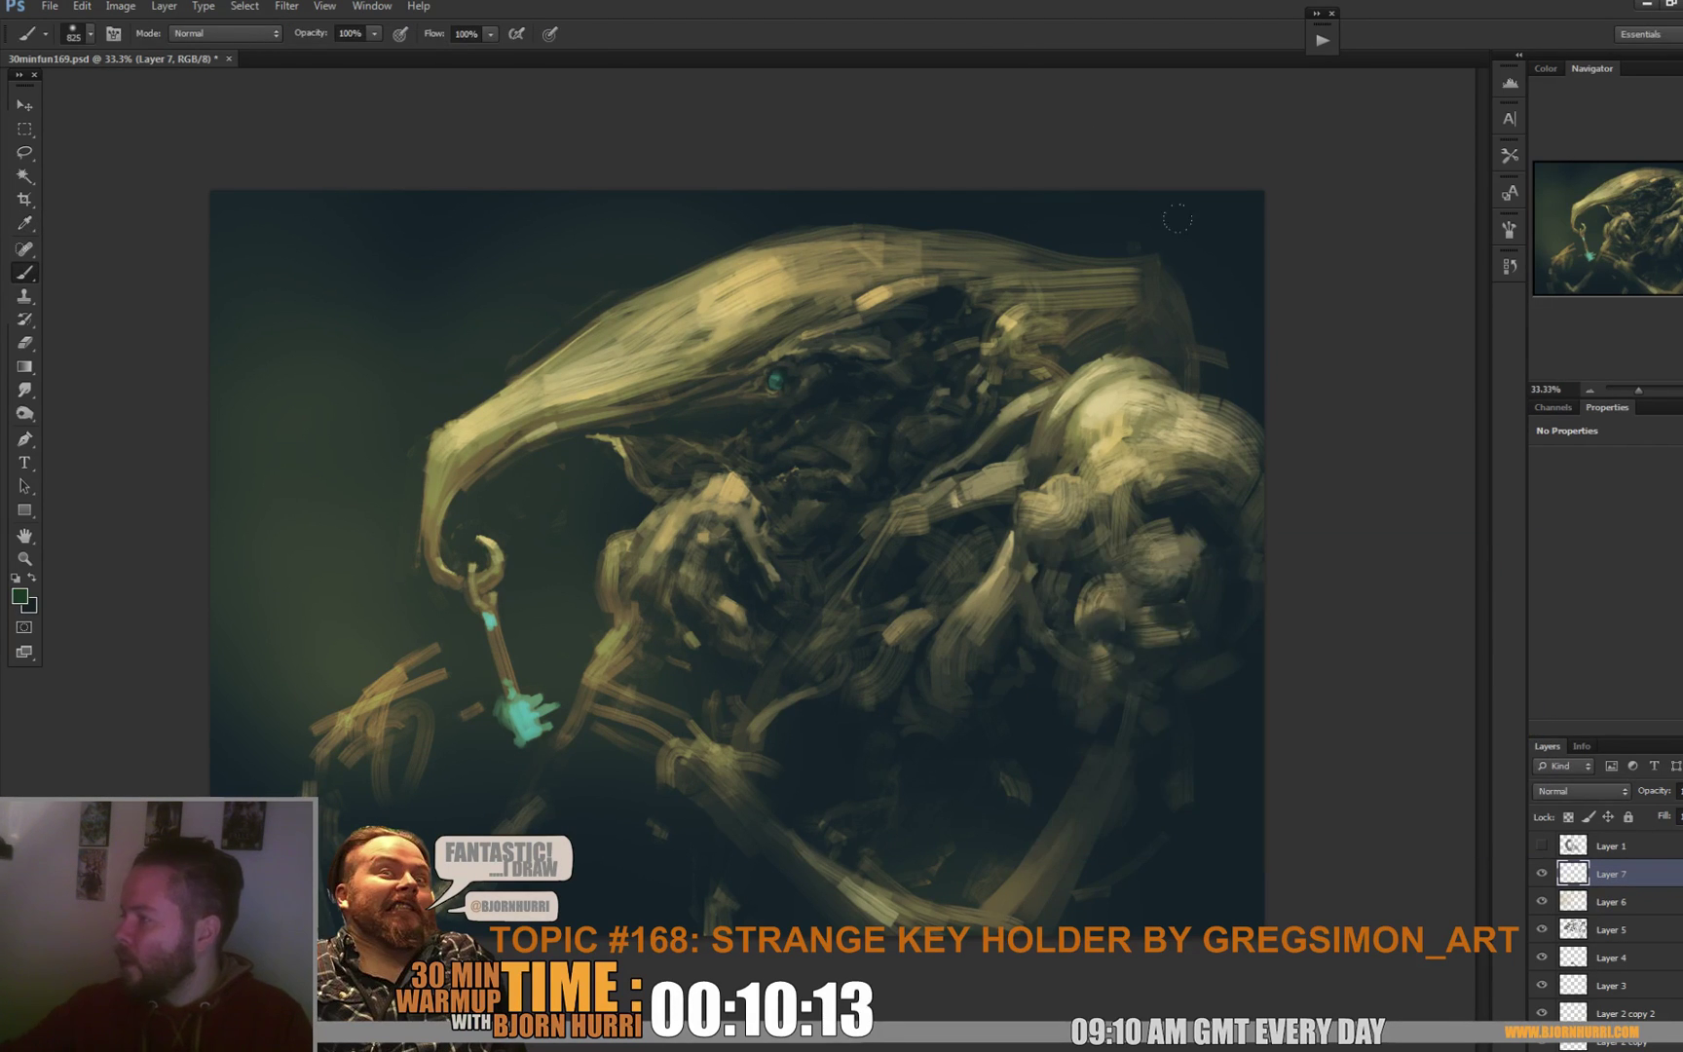
drag(1052, 409, 1193, 428)
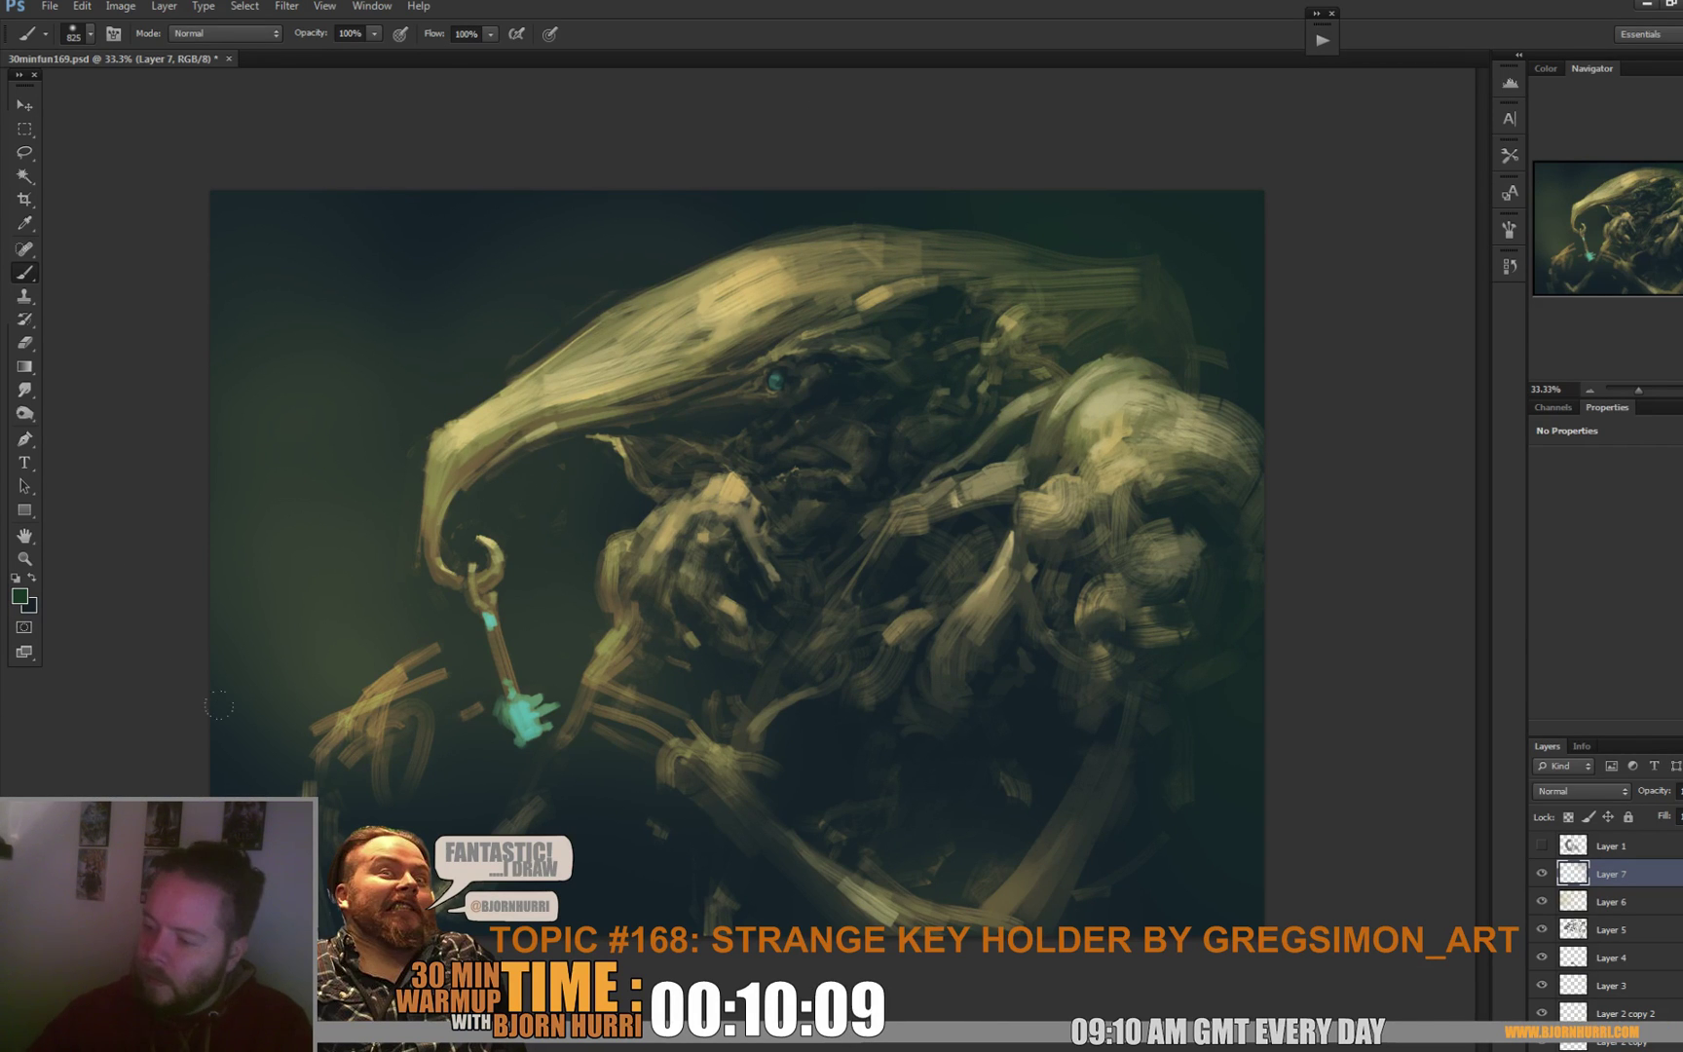
drag(389, 687, 297, 755)
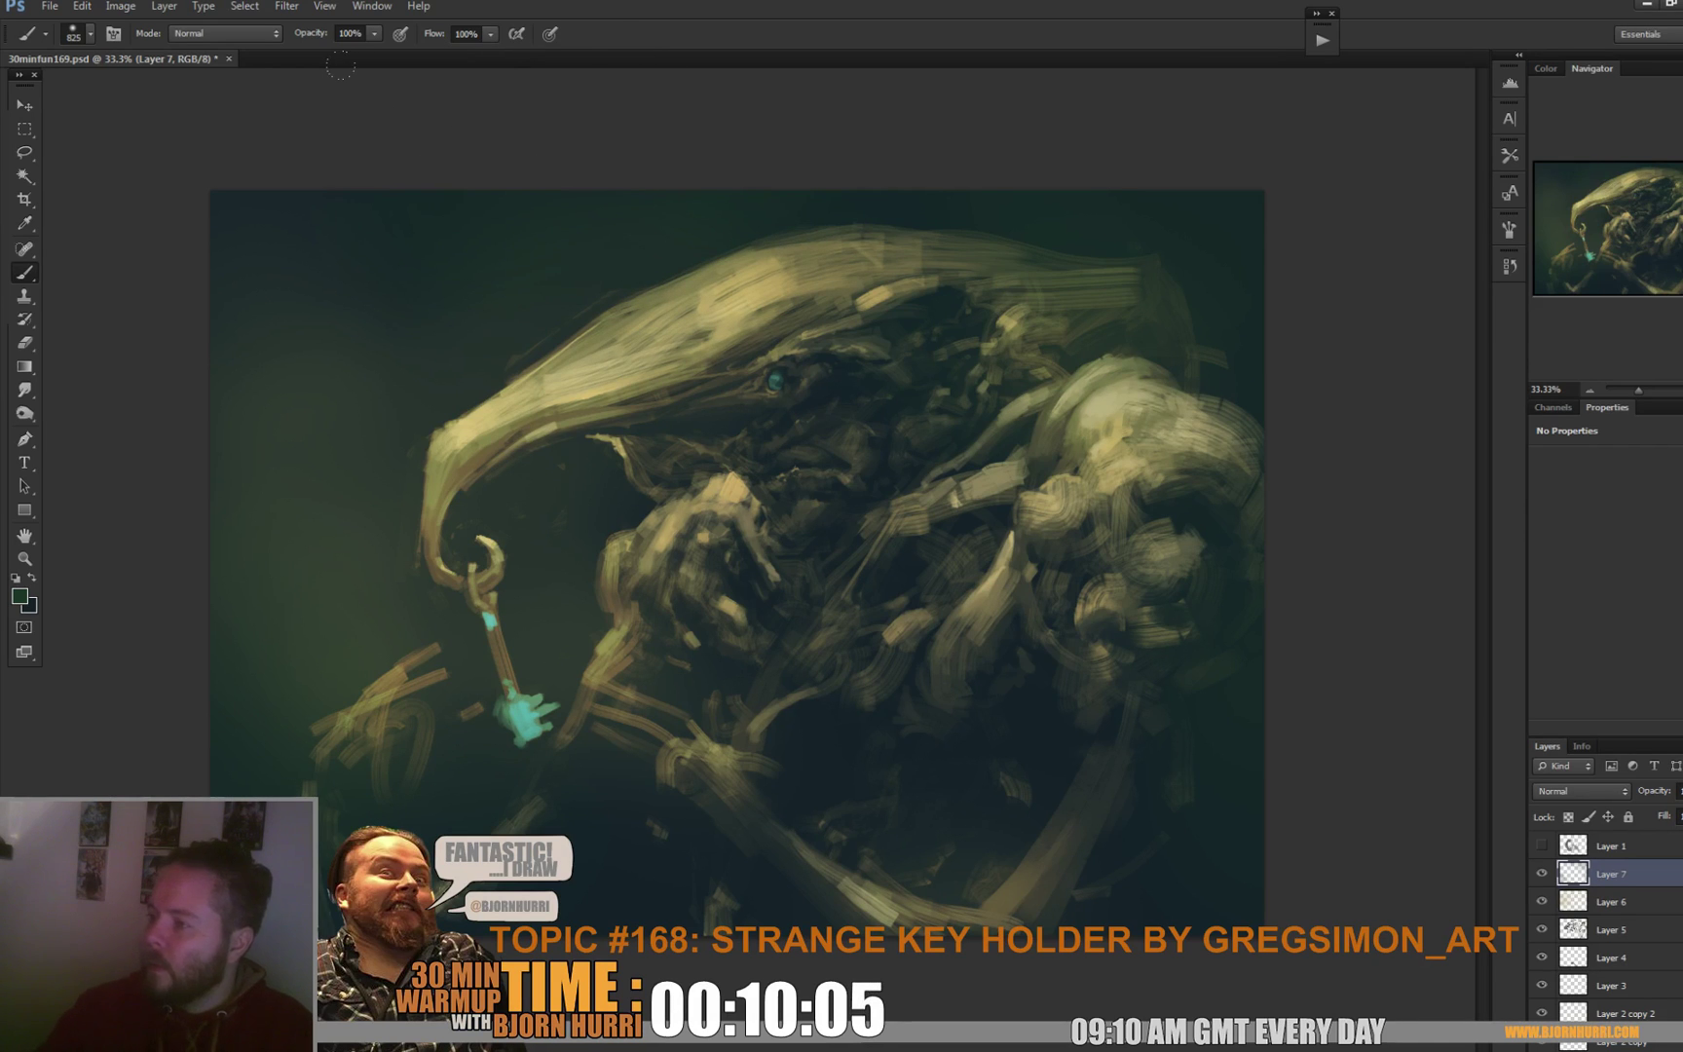
click(1617, 1048)
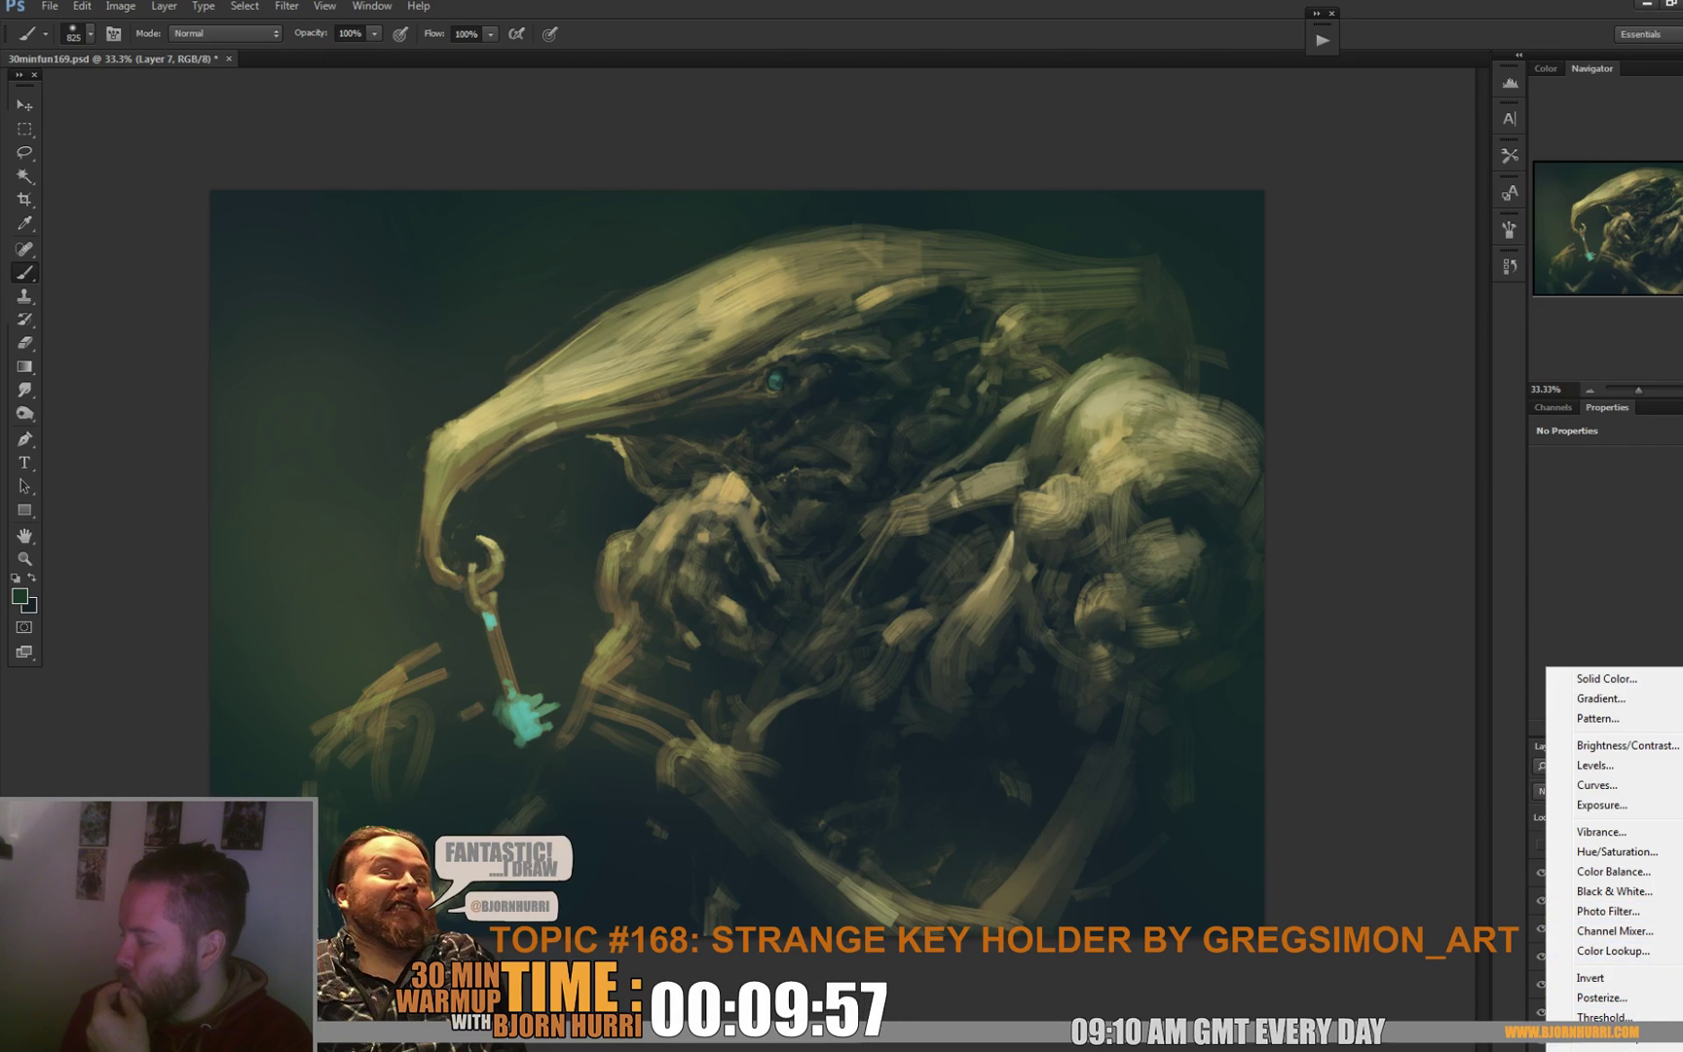
Add Layer 8 and set its blend mode to Color Burn.
key(Escape)
key(ctrl+shift+alt+n)
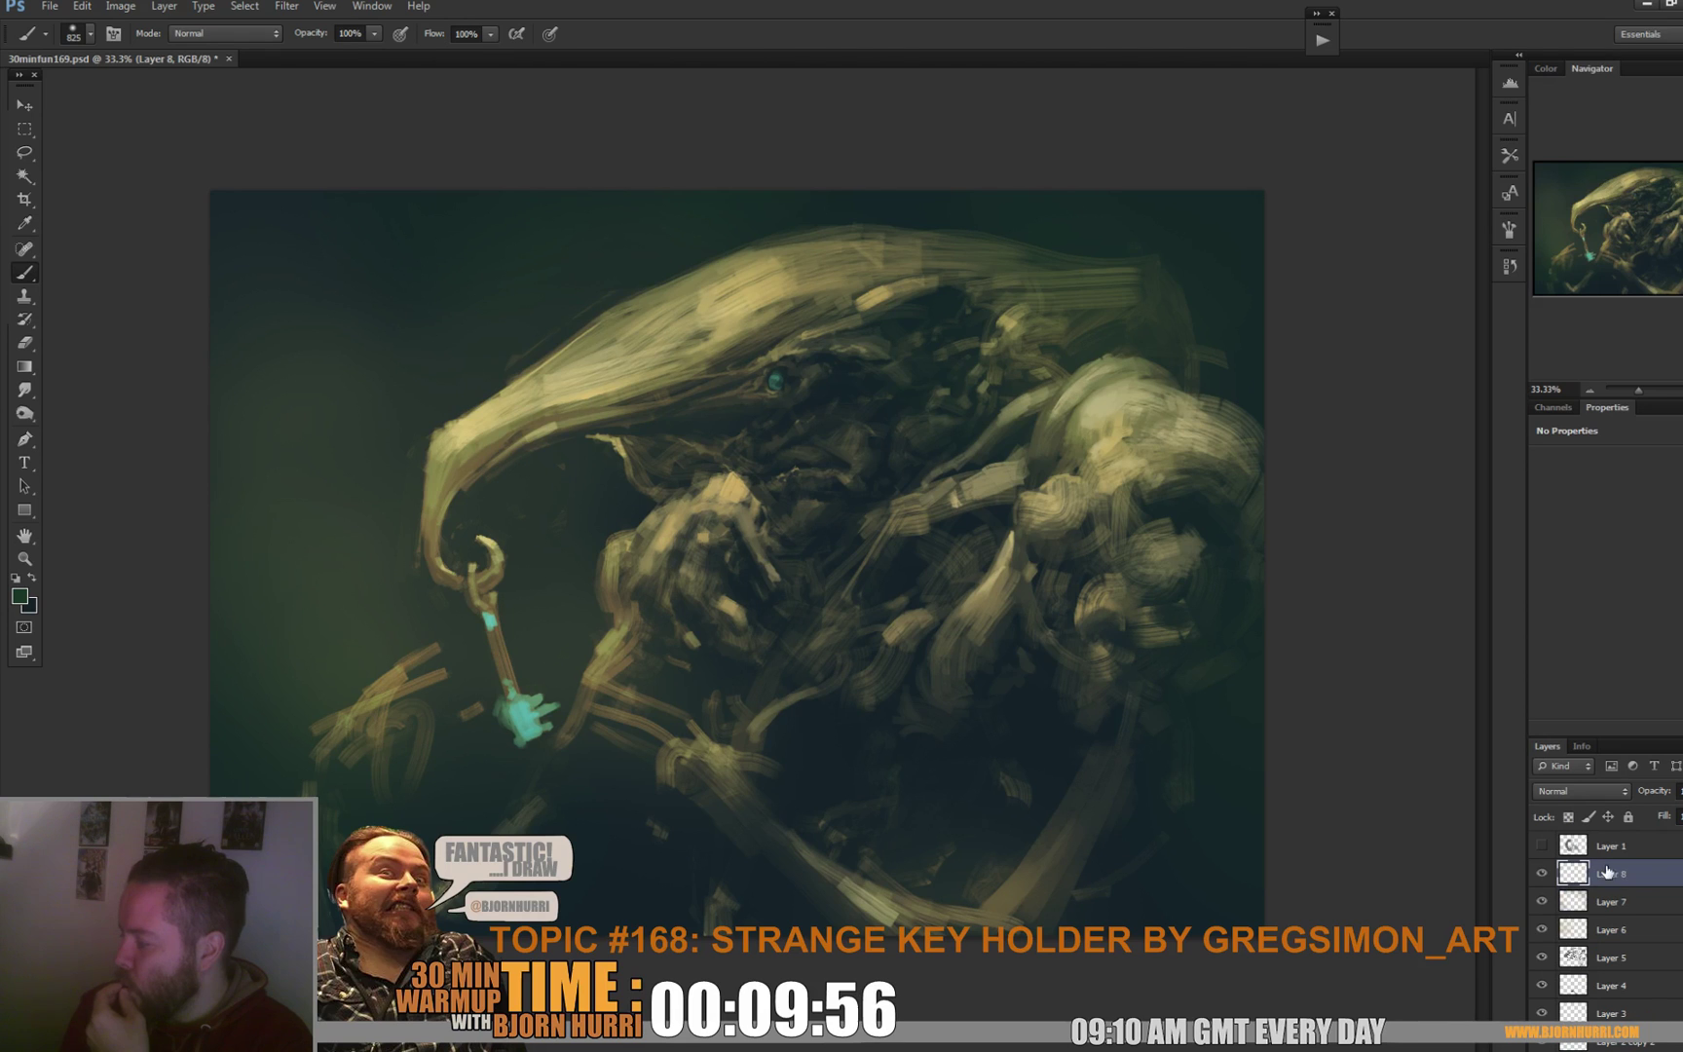
click(1564, 787)
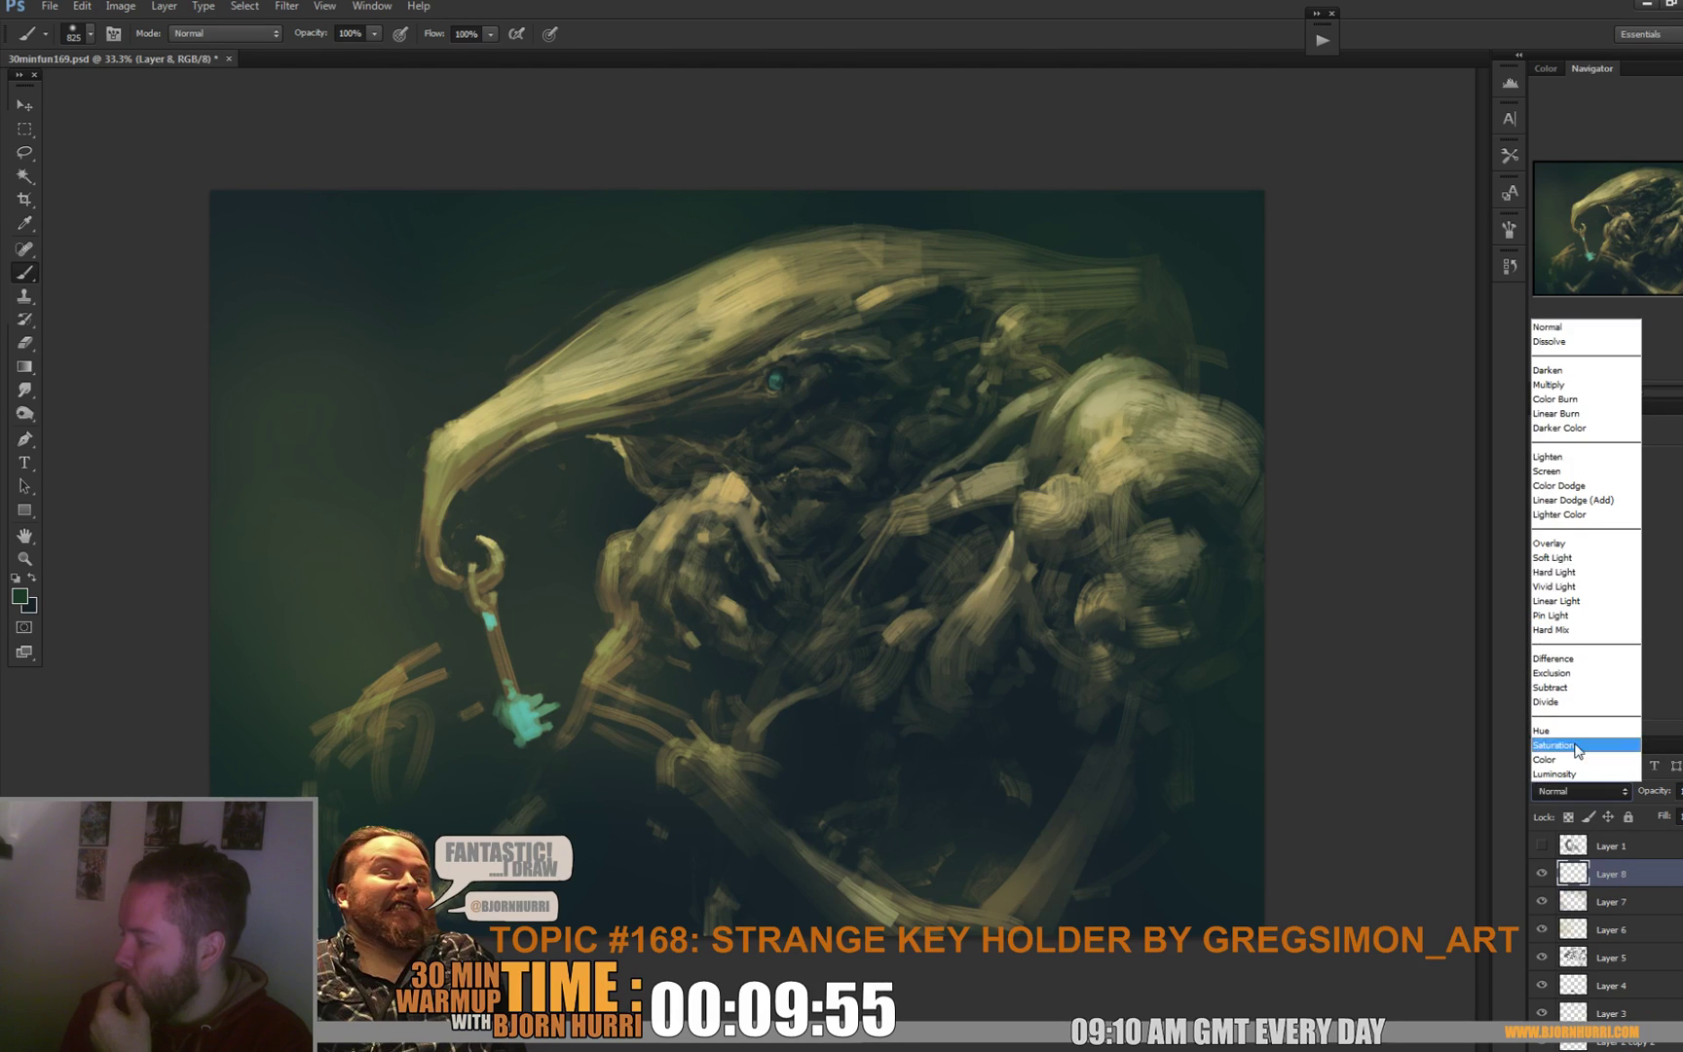
click(1594, 401)
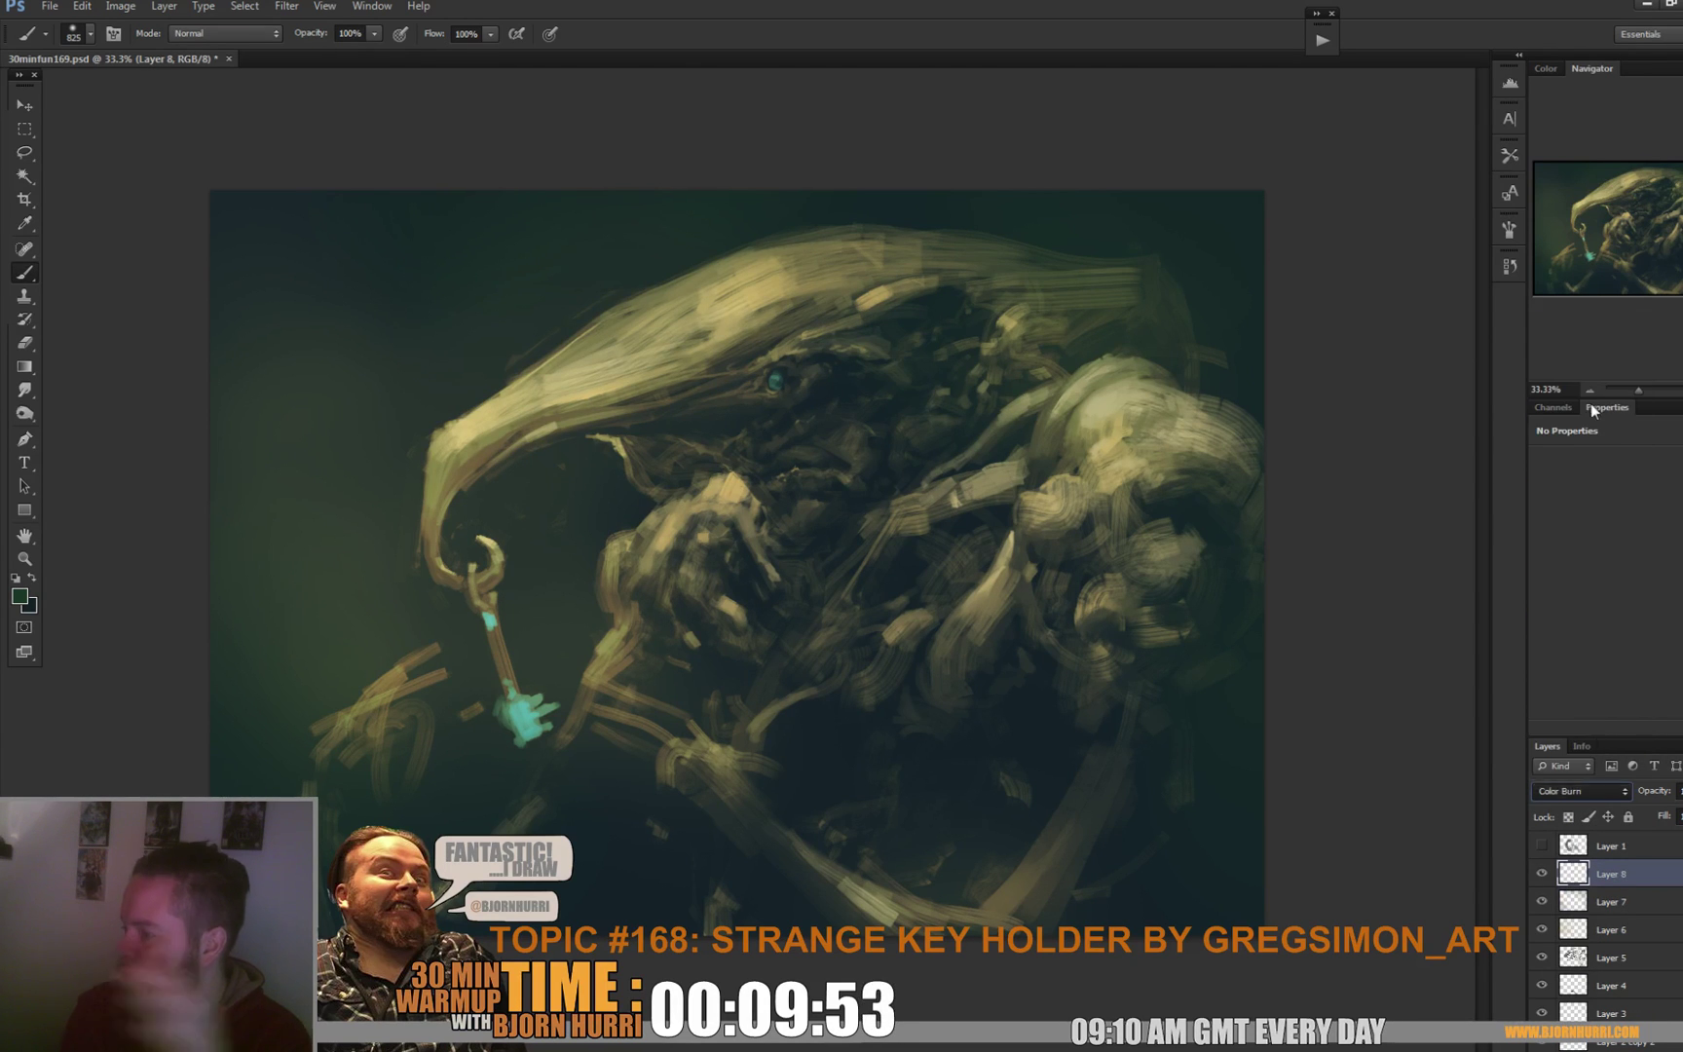
Pick brown #70440a and stroke it over the chest, the beak and the right side.
click(22, 596)
click(1297, 795)
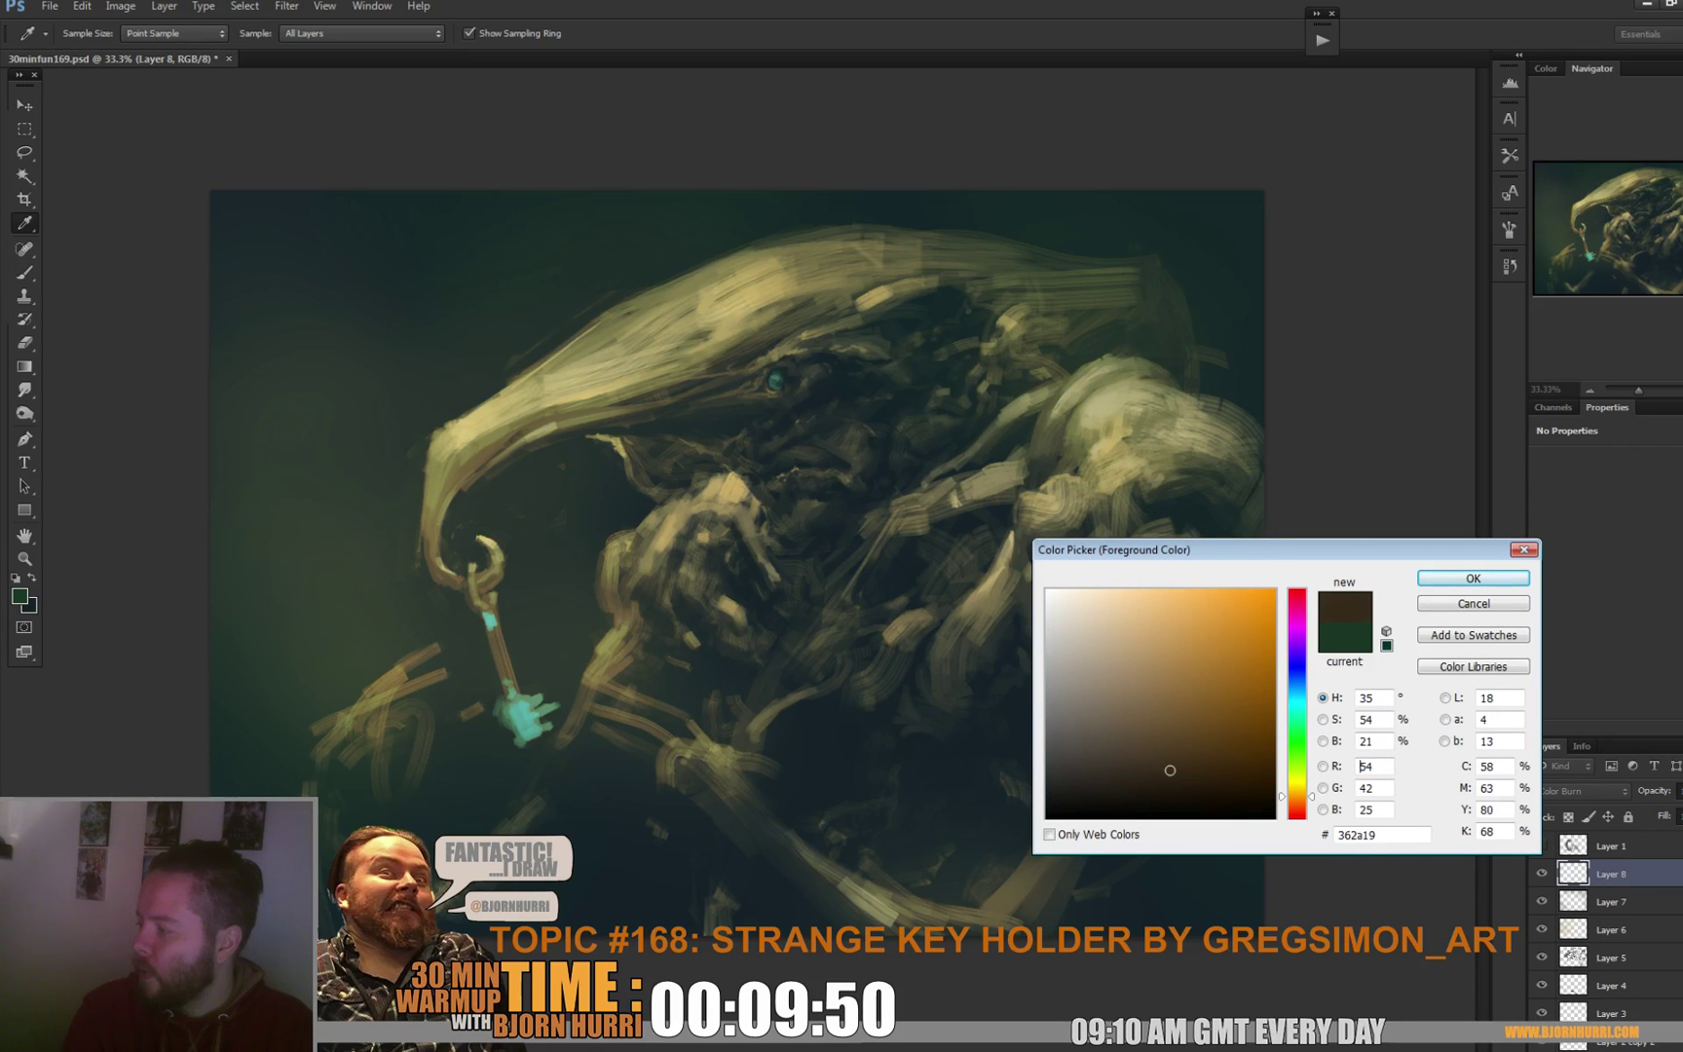
click(1255, 718)
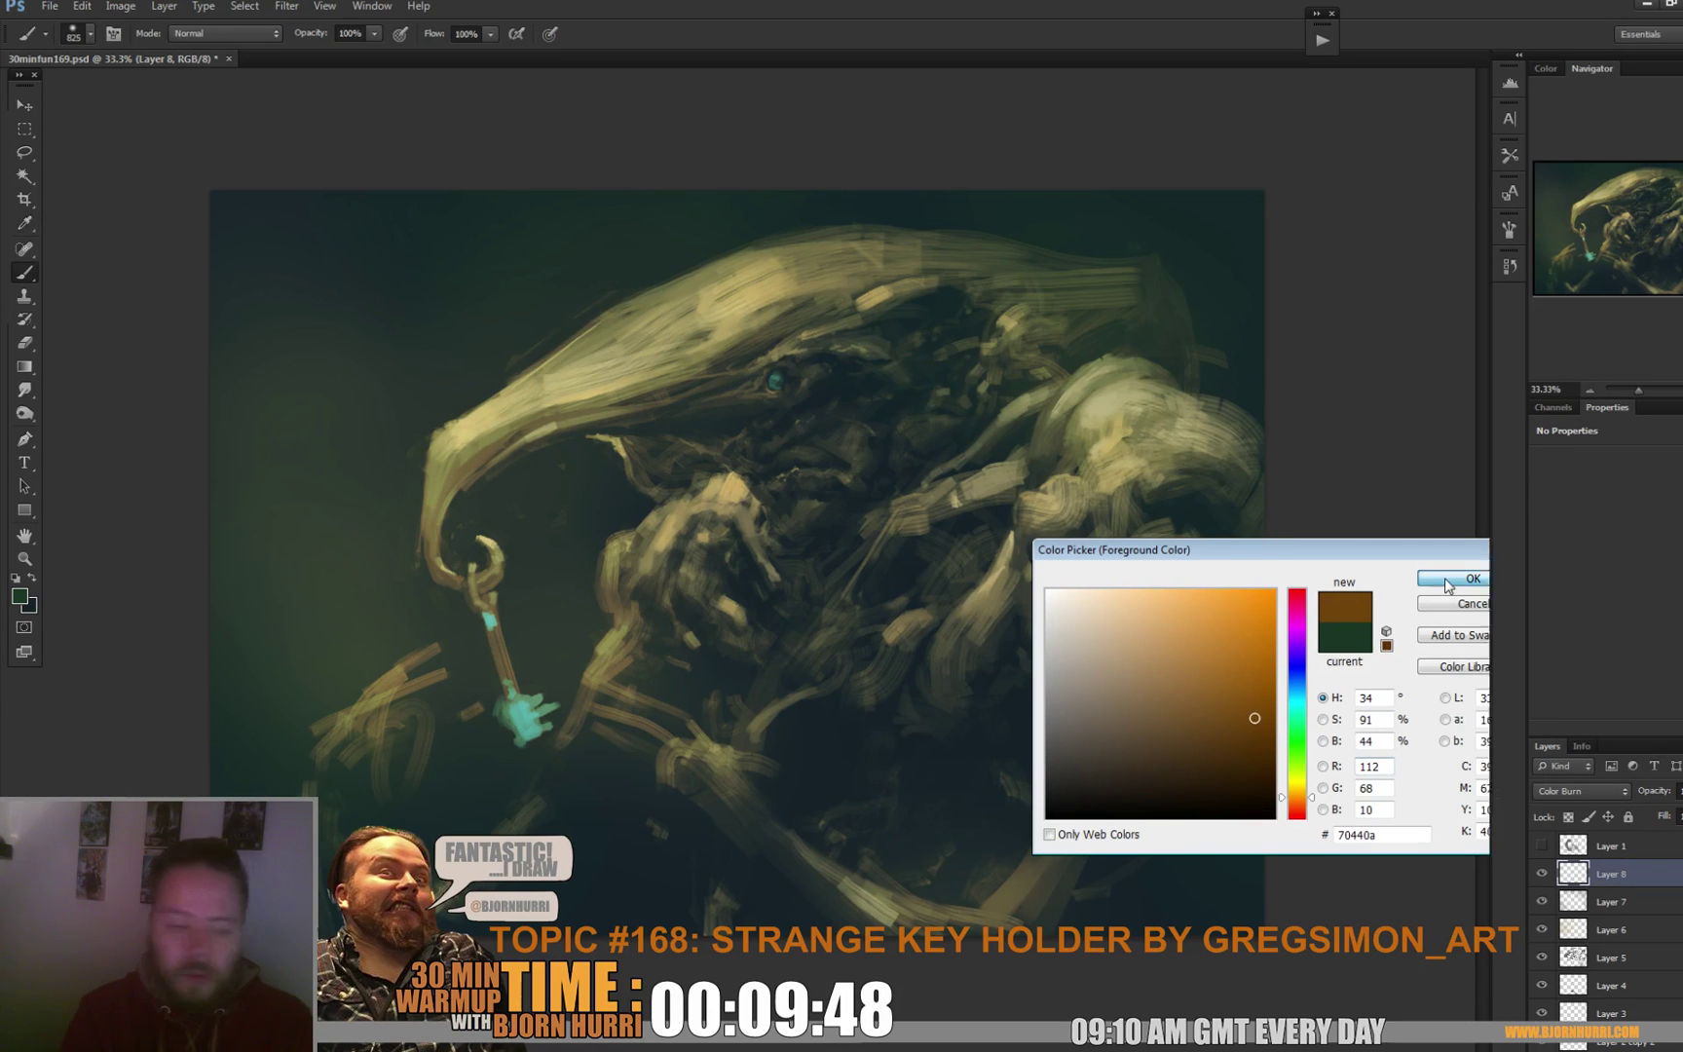
click(1474, 578)
key(b)
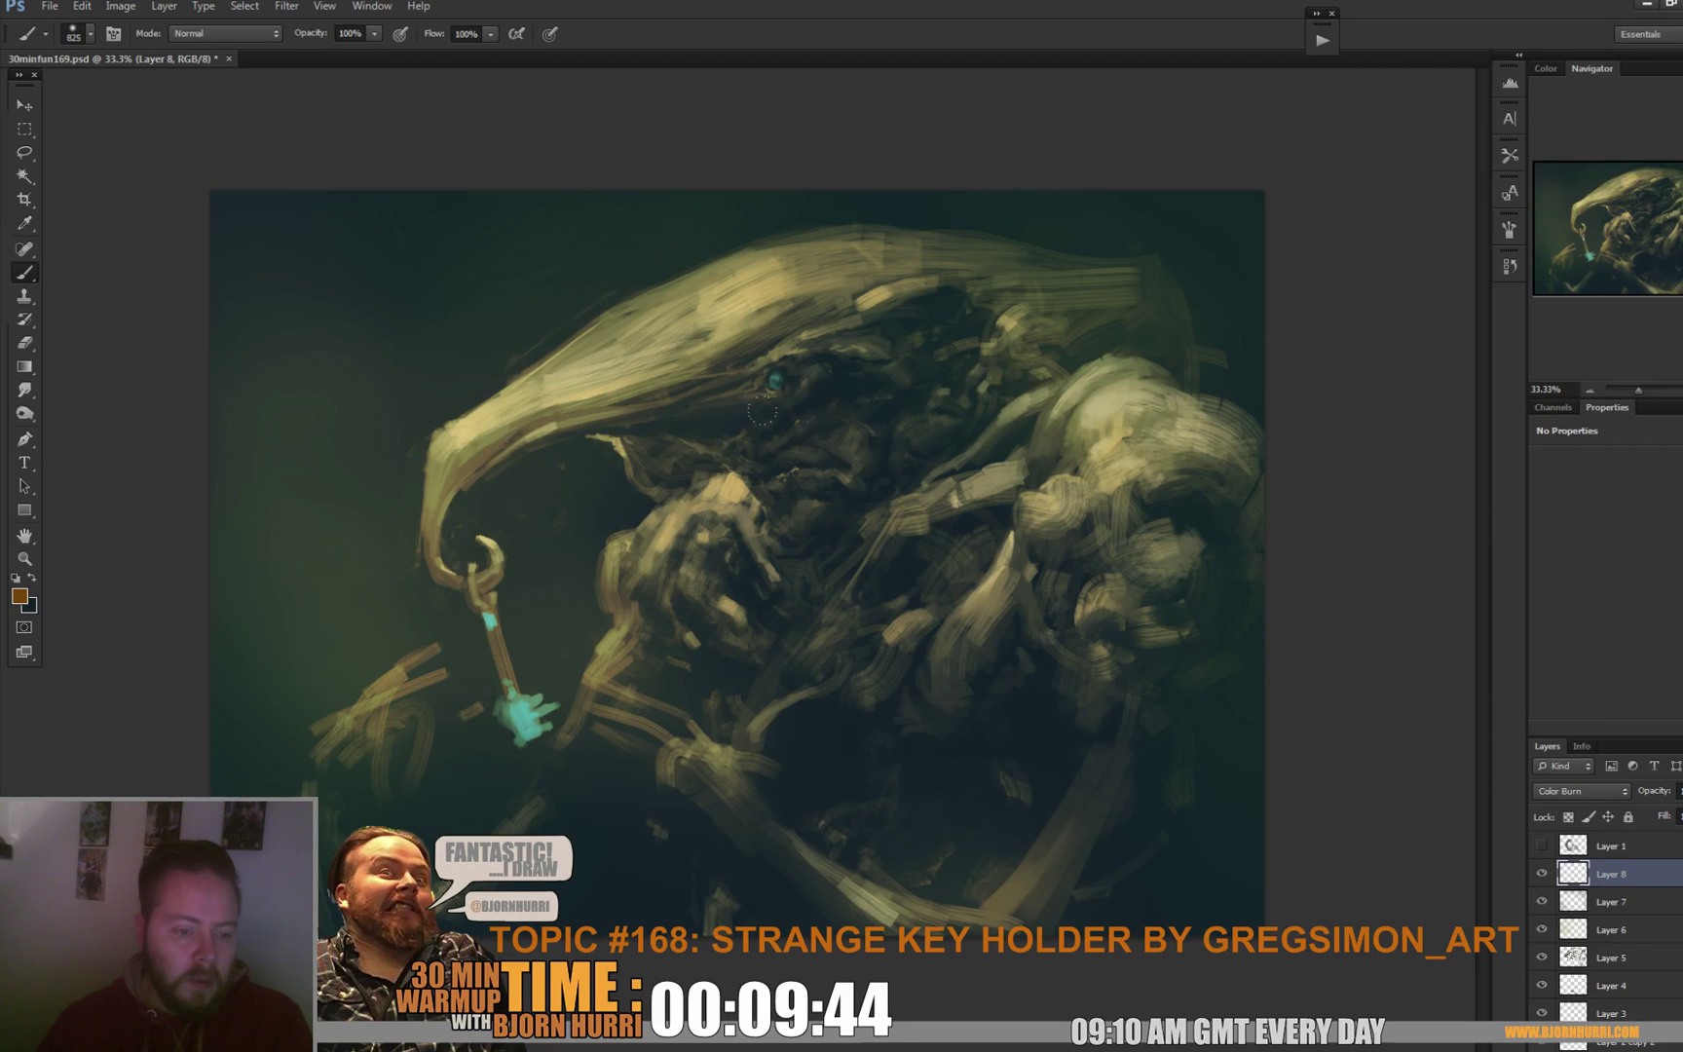
drag(810, 438, 927, 549)
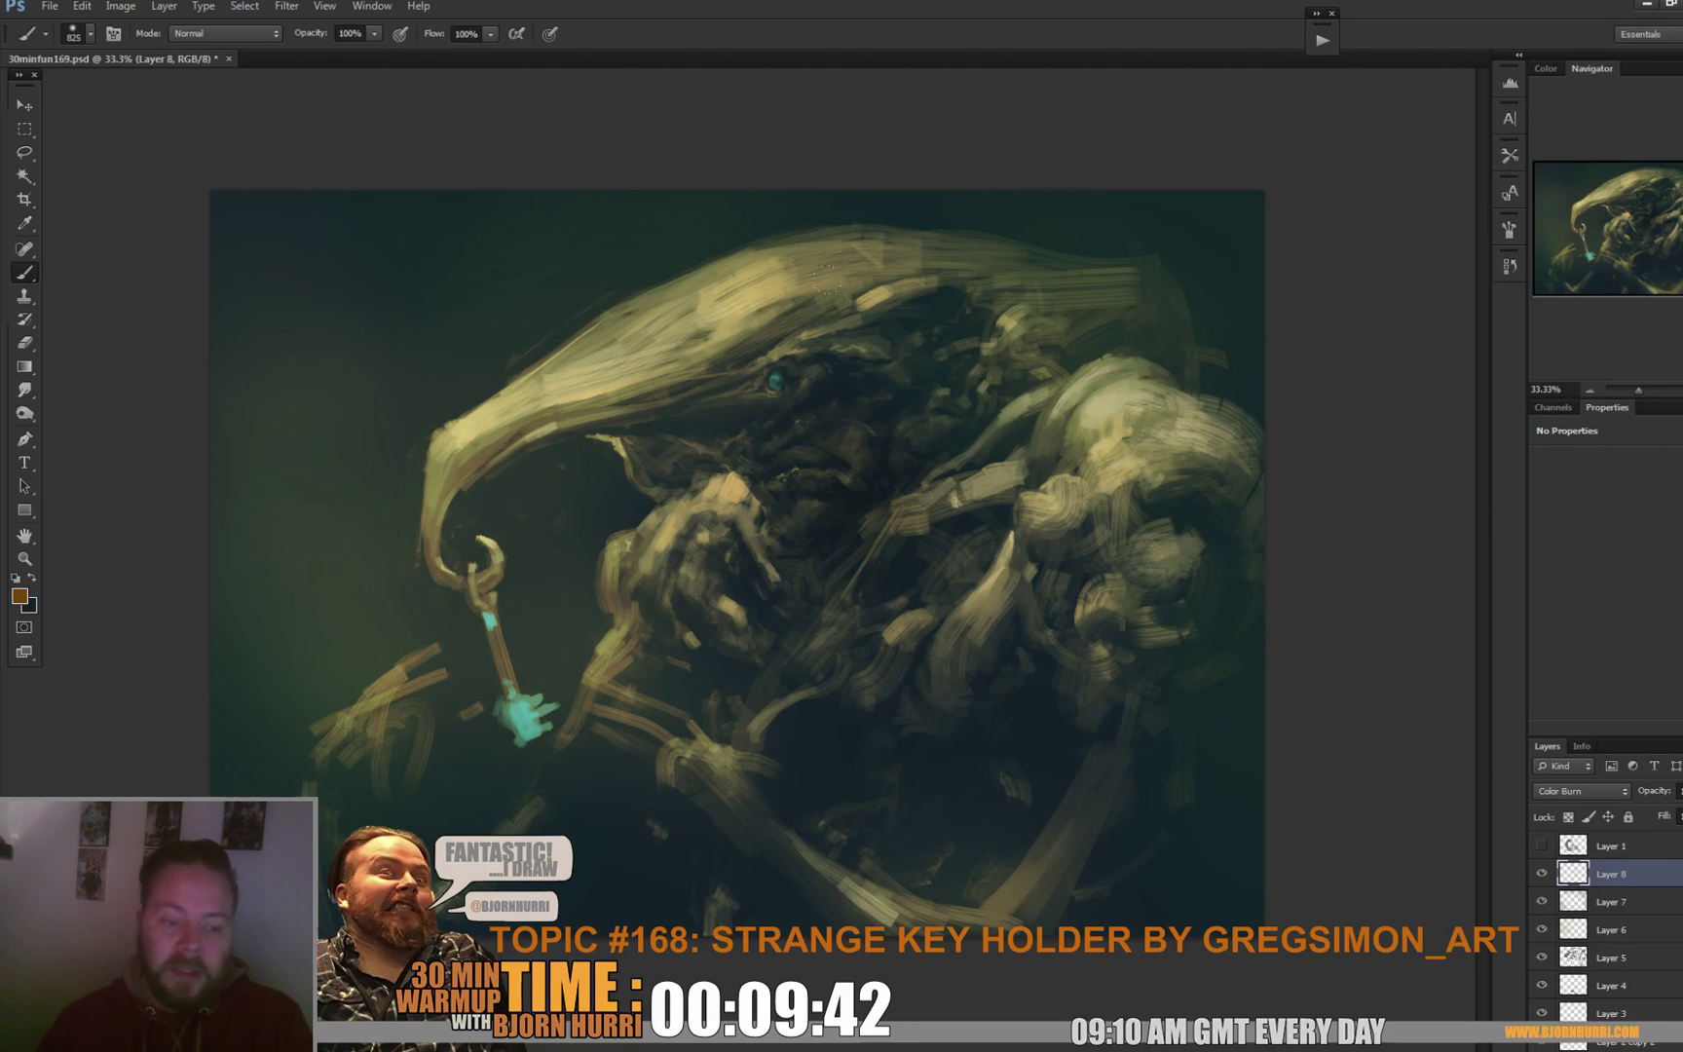
mouse_move(700, 333)
mouse_down()
mouse_move(550, 419)
mouse_move(803, 255)
mouse_up()
drag(1071, 448, 974, 633)
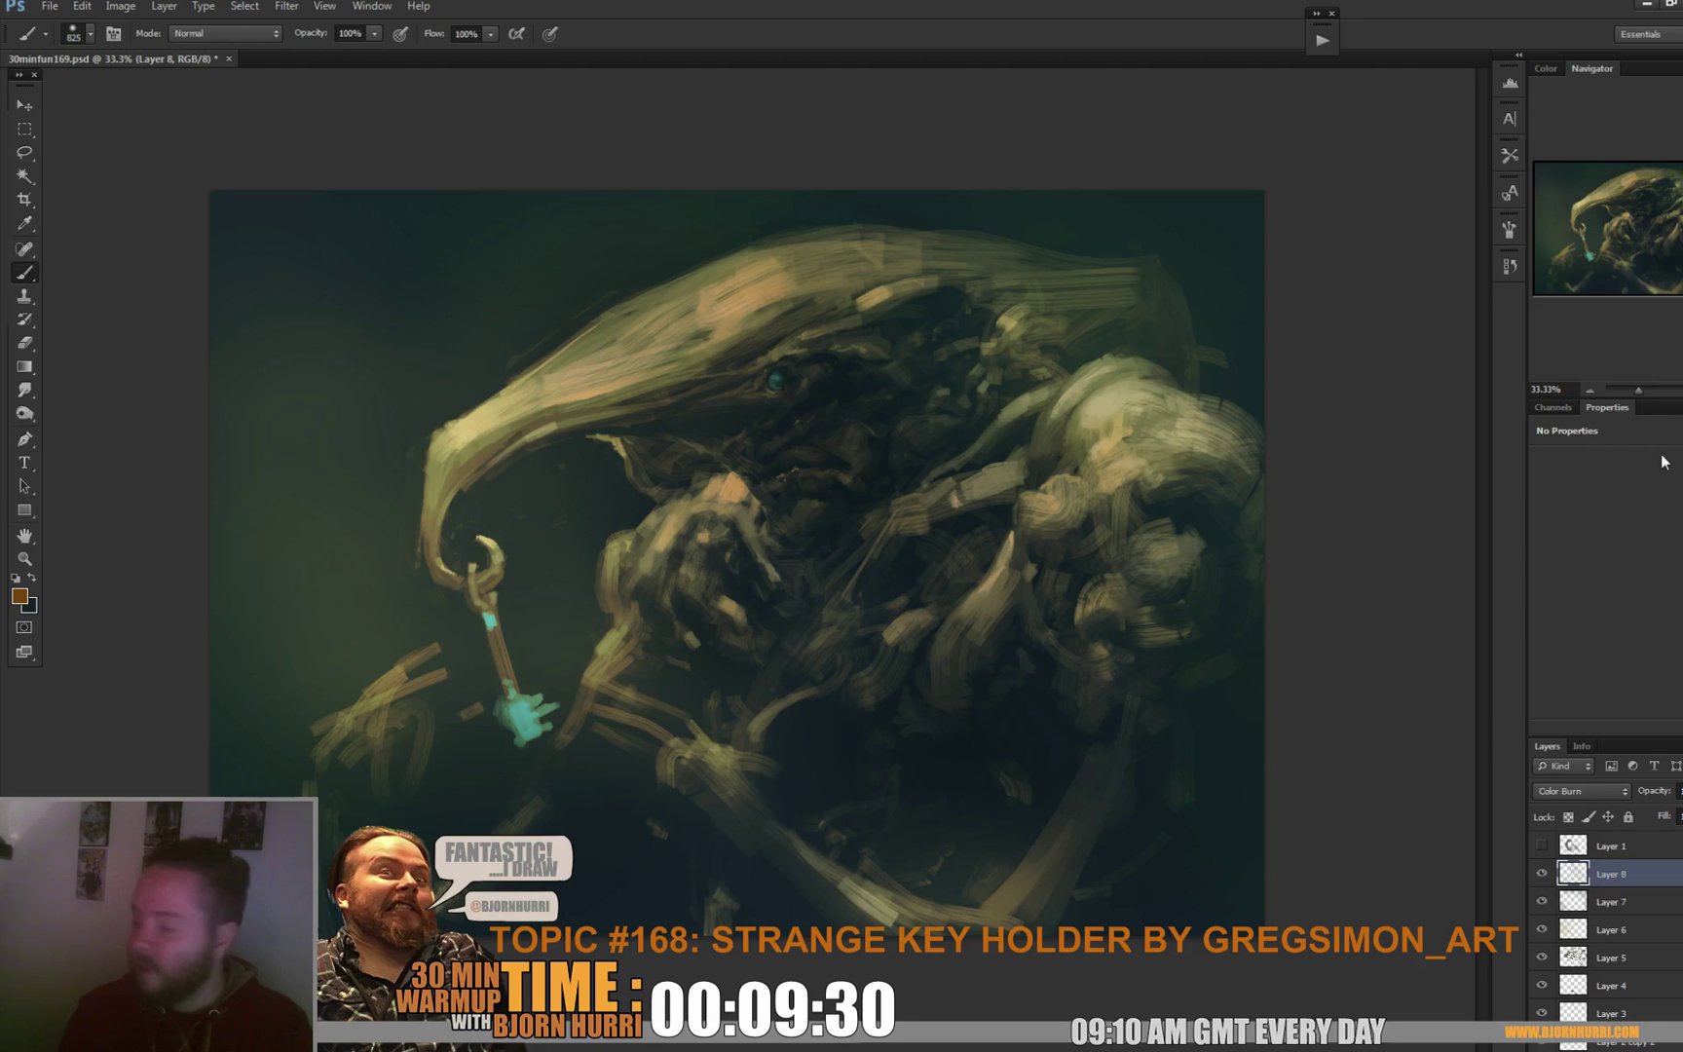
Leave Hue/Saturation unchanged and lower Layer 8's Fill to soften the brown burn tint.
key(ctrl+u)
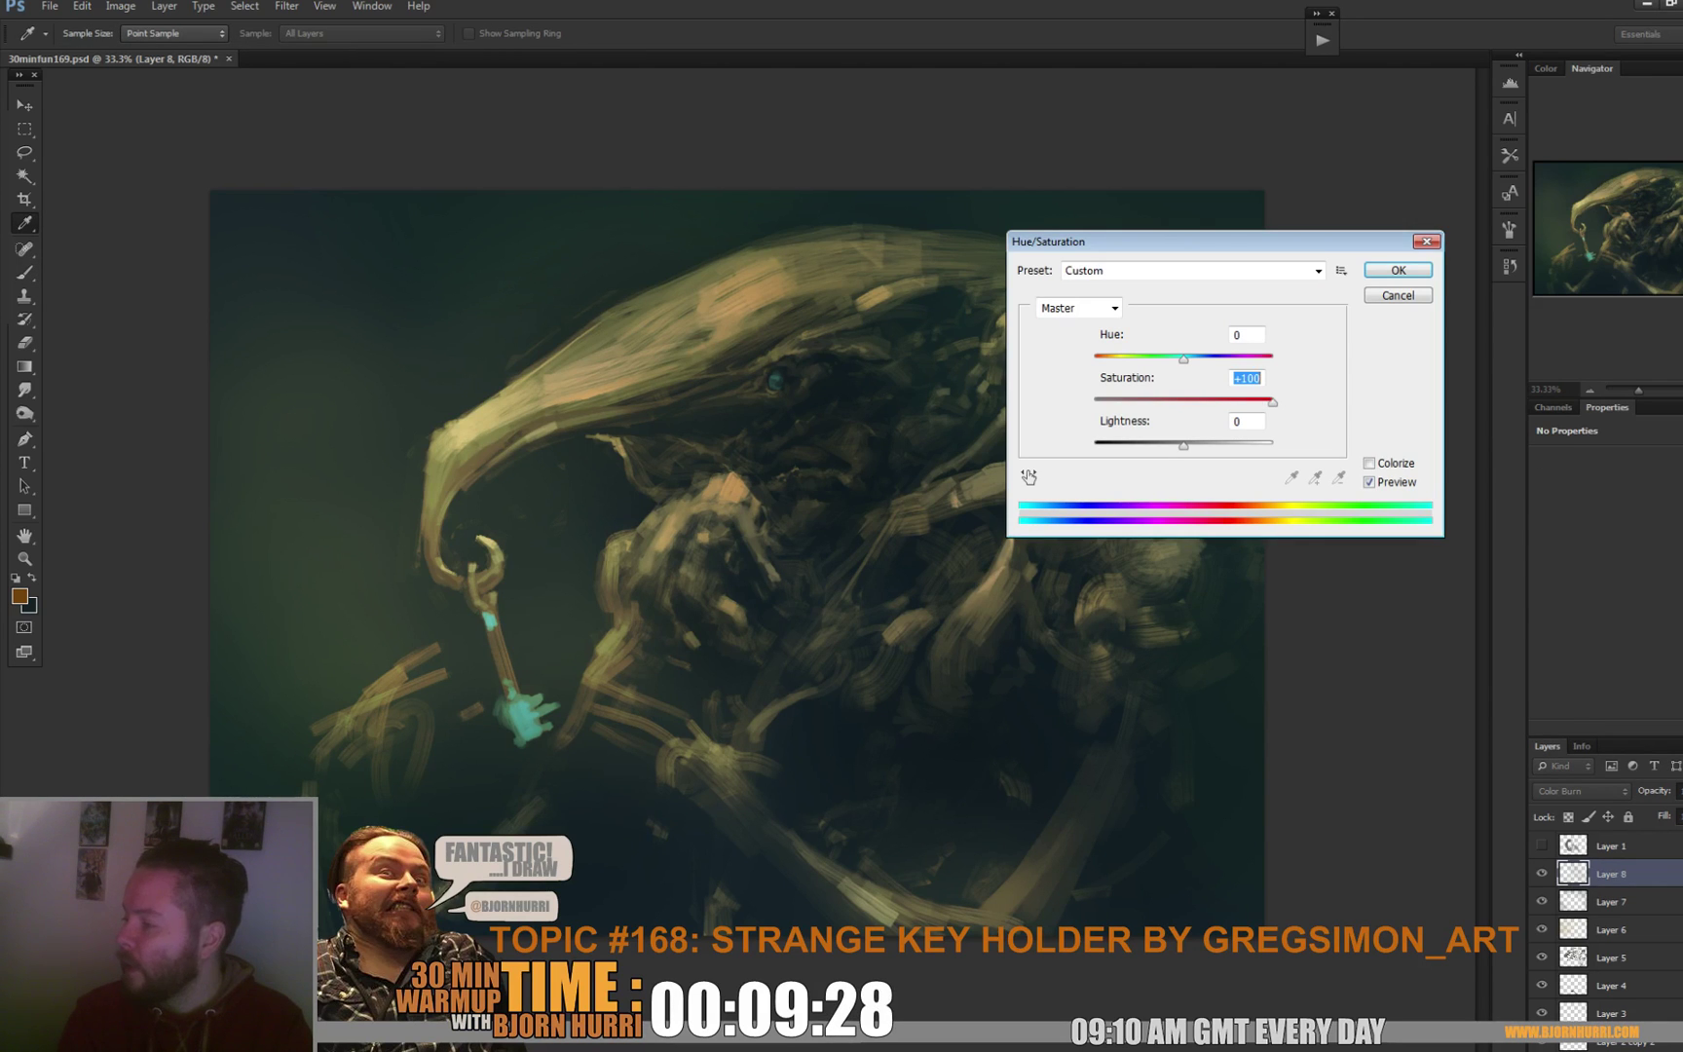
key(Escape)
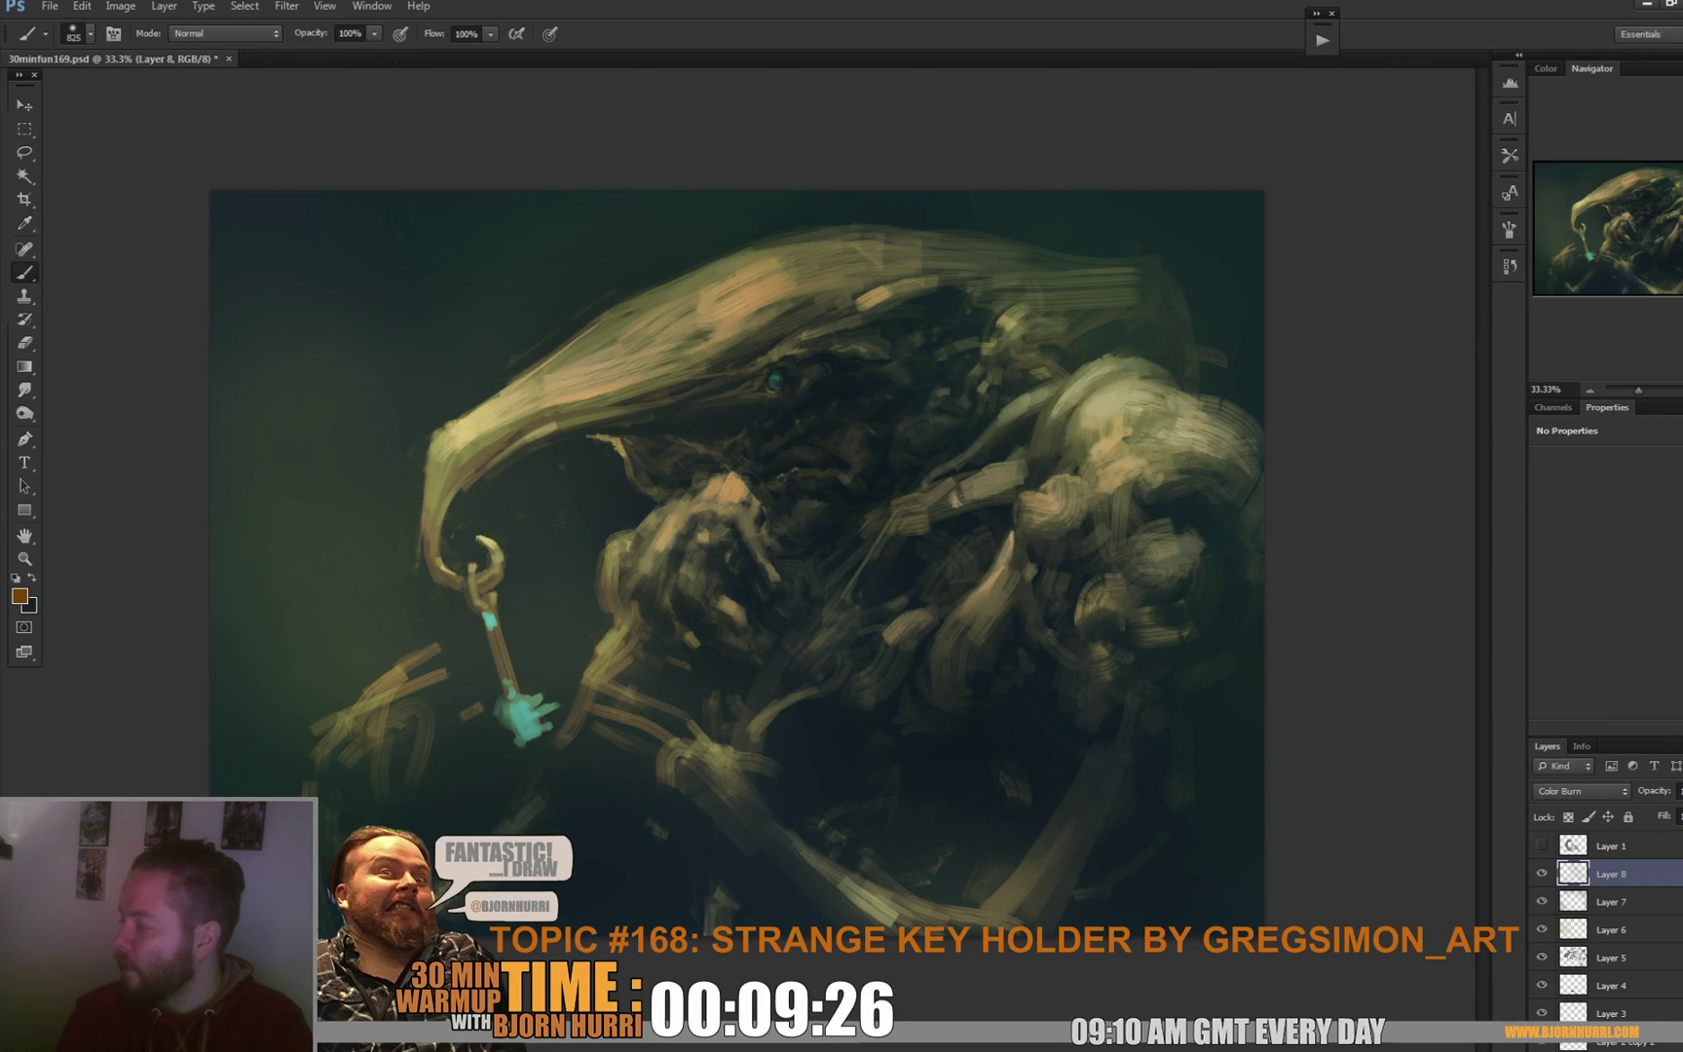
mouse_move(1681, 836)
mouse_down()
mouse_move(1641, 837)
mouse_move(1666, 811)
mouse_up()
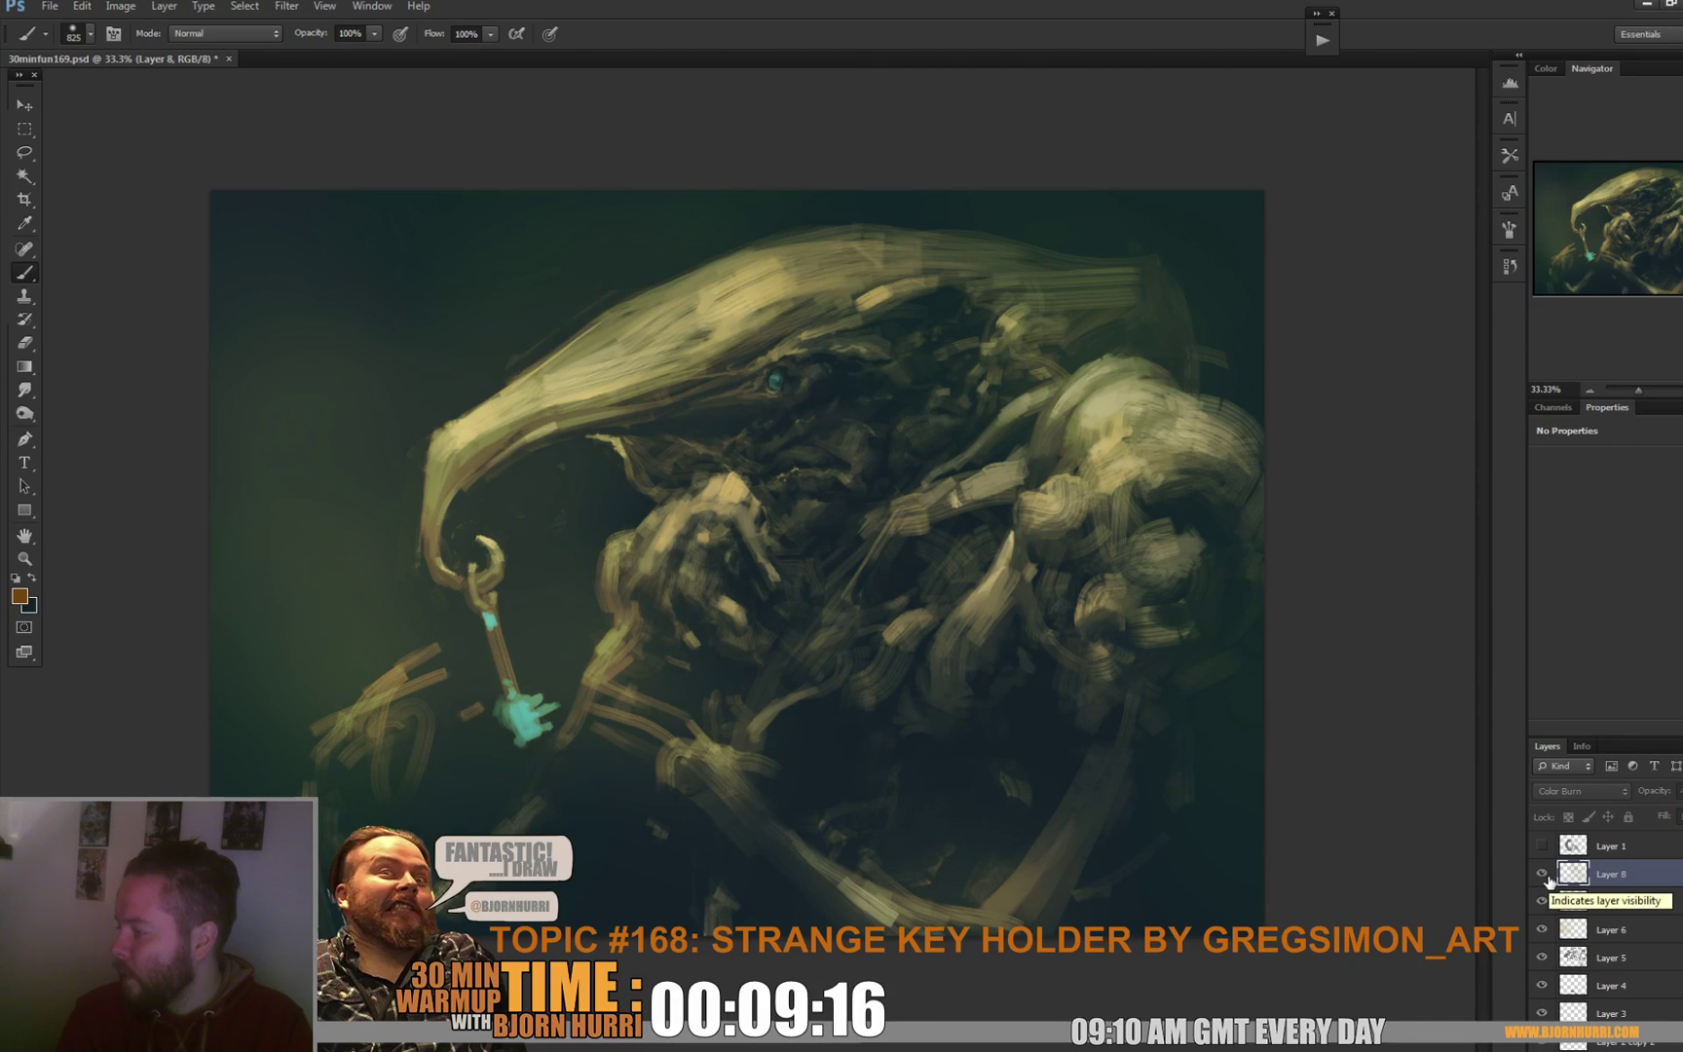
Add an Overlay-mode Layer 9, sample light tan and set a 360 px brush.
key(ctrl+shift+alt+n)
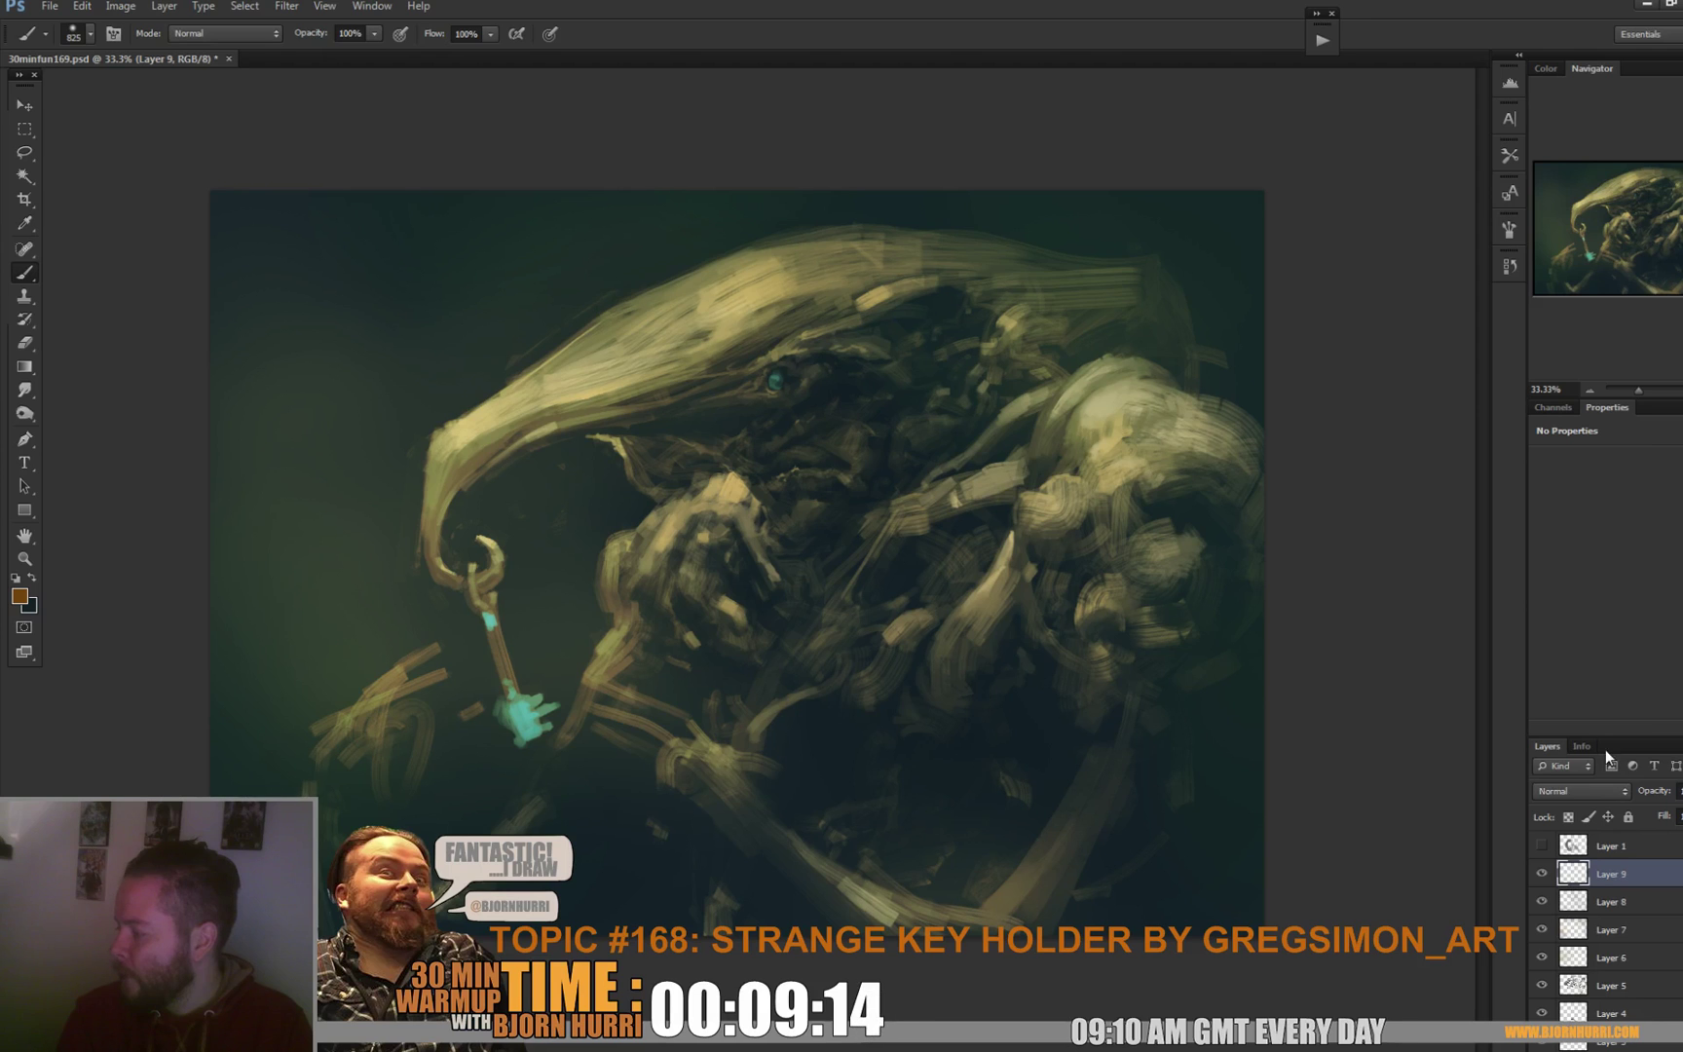
click(1560, 788)
click(1573, 544)
alt+click(479, 439)
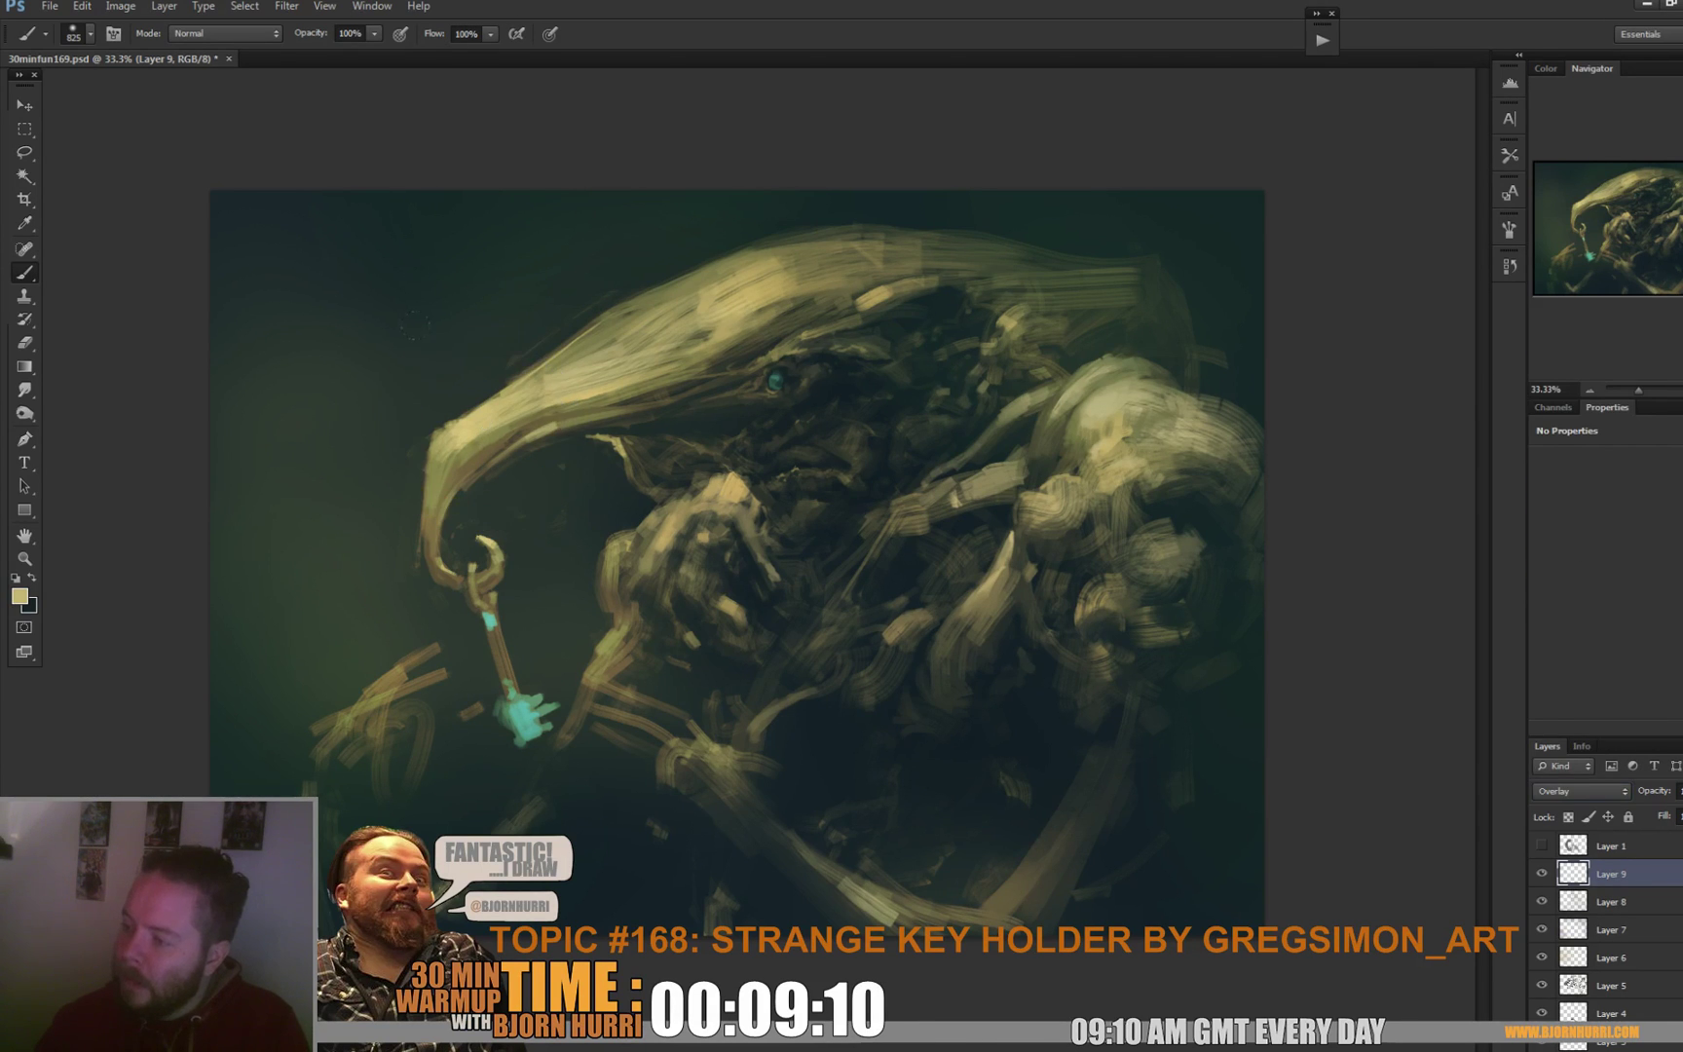
right_click(985, 356)
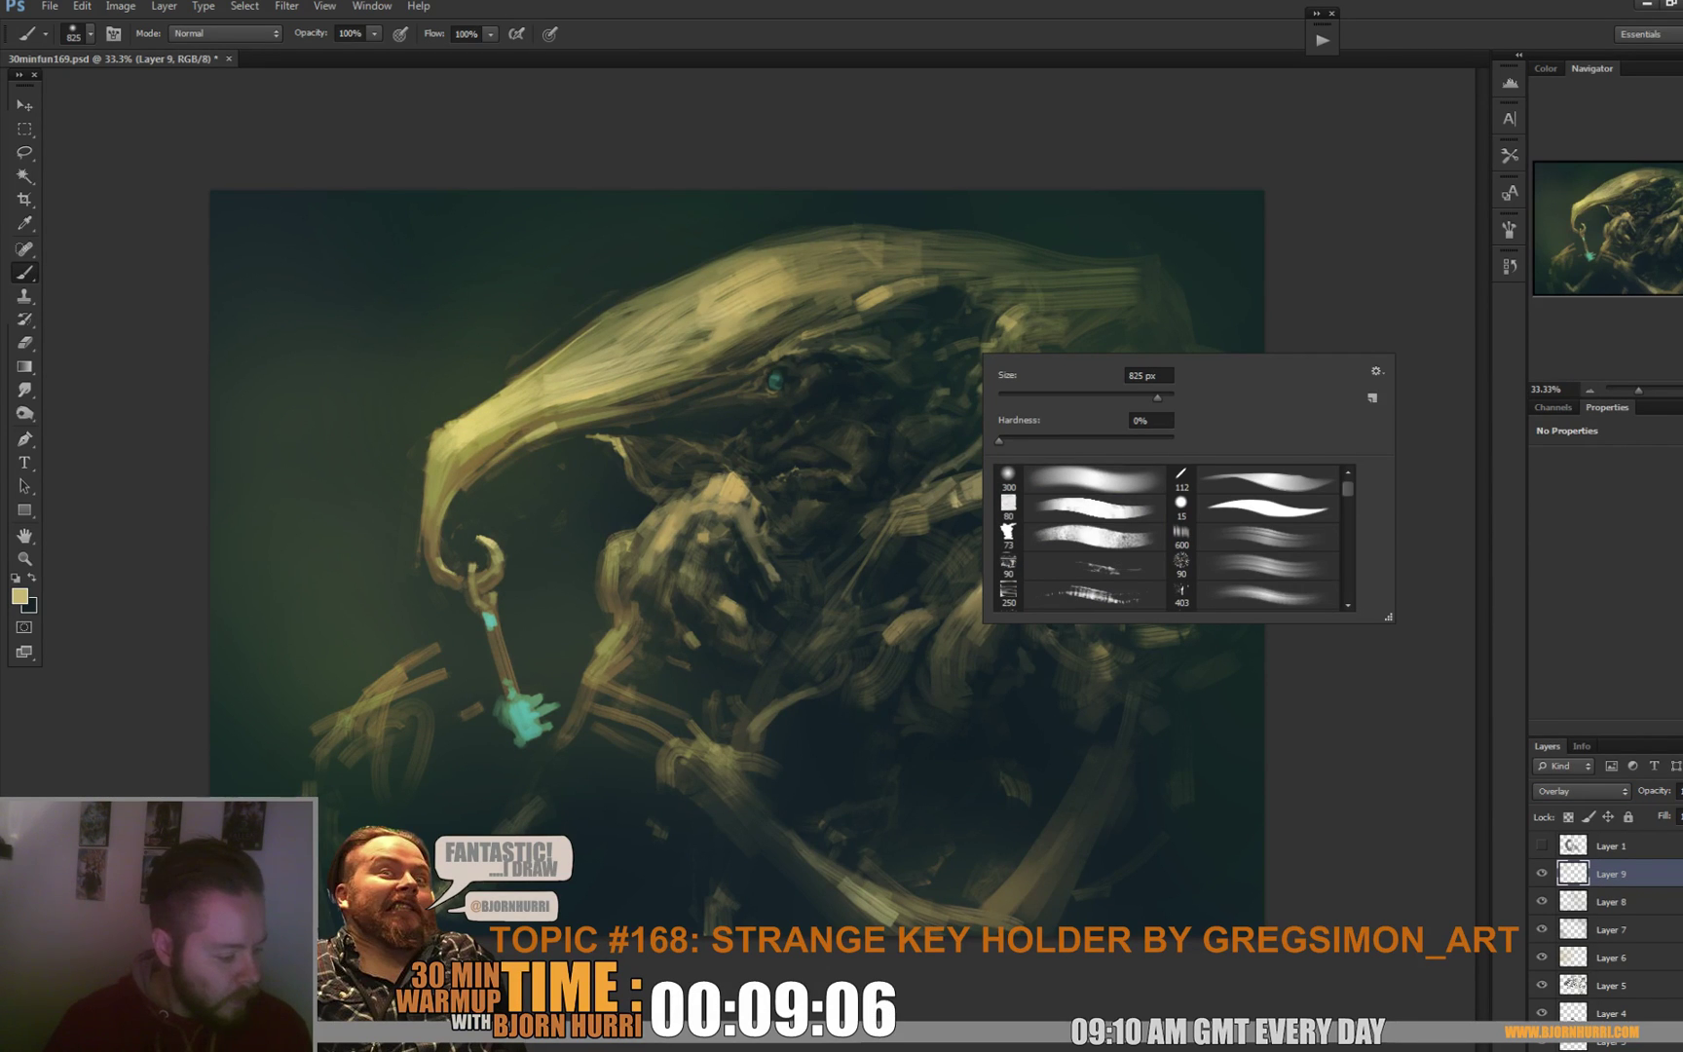
right_click(933, 465)
text(360)
key(Return)
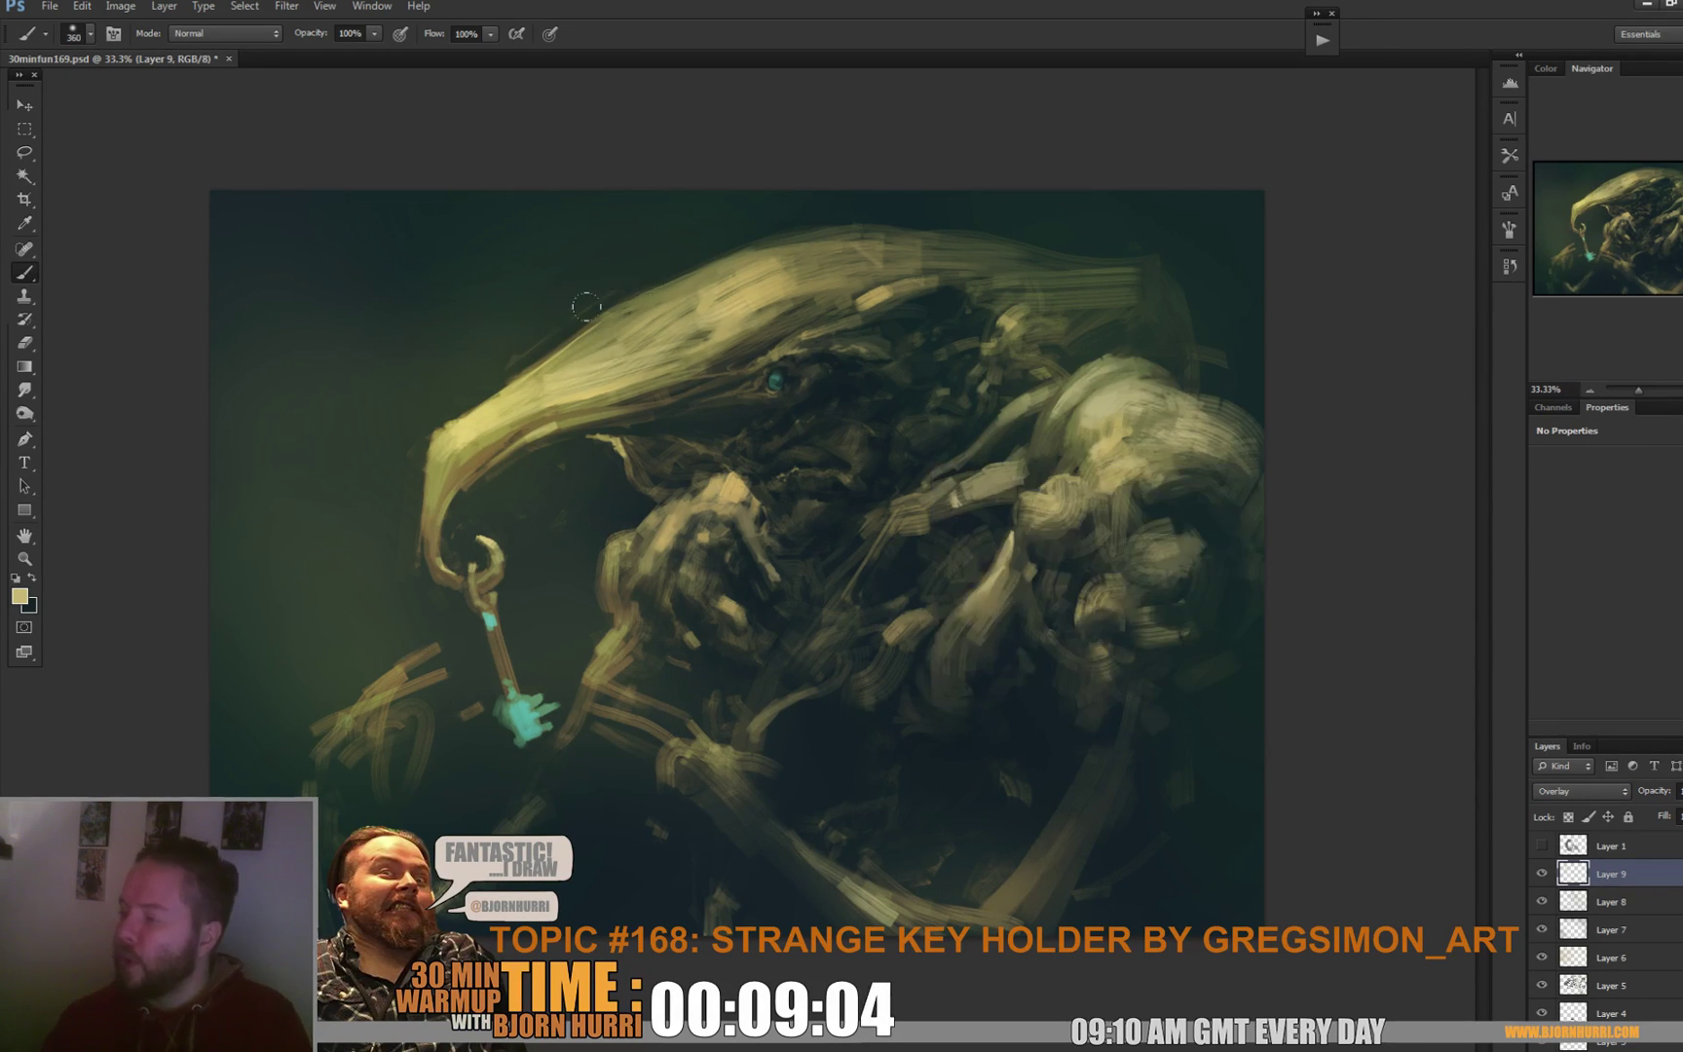
Paint overlay highlights on the cheek, shoulder and lower-left strokes, then add Layer 10.
drag(722, 483, 642, 548)
mouse_move(1083, 401)
mouse_down()
mouse_move(1097, 443)
mouse_move(1055, 495)
mouse_up()
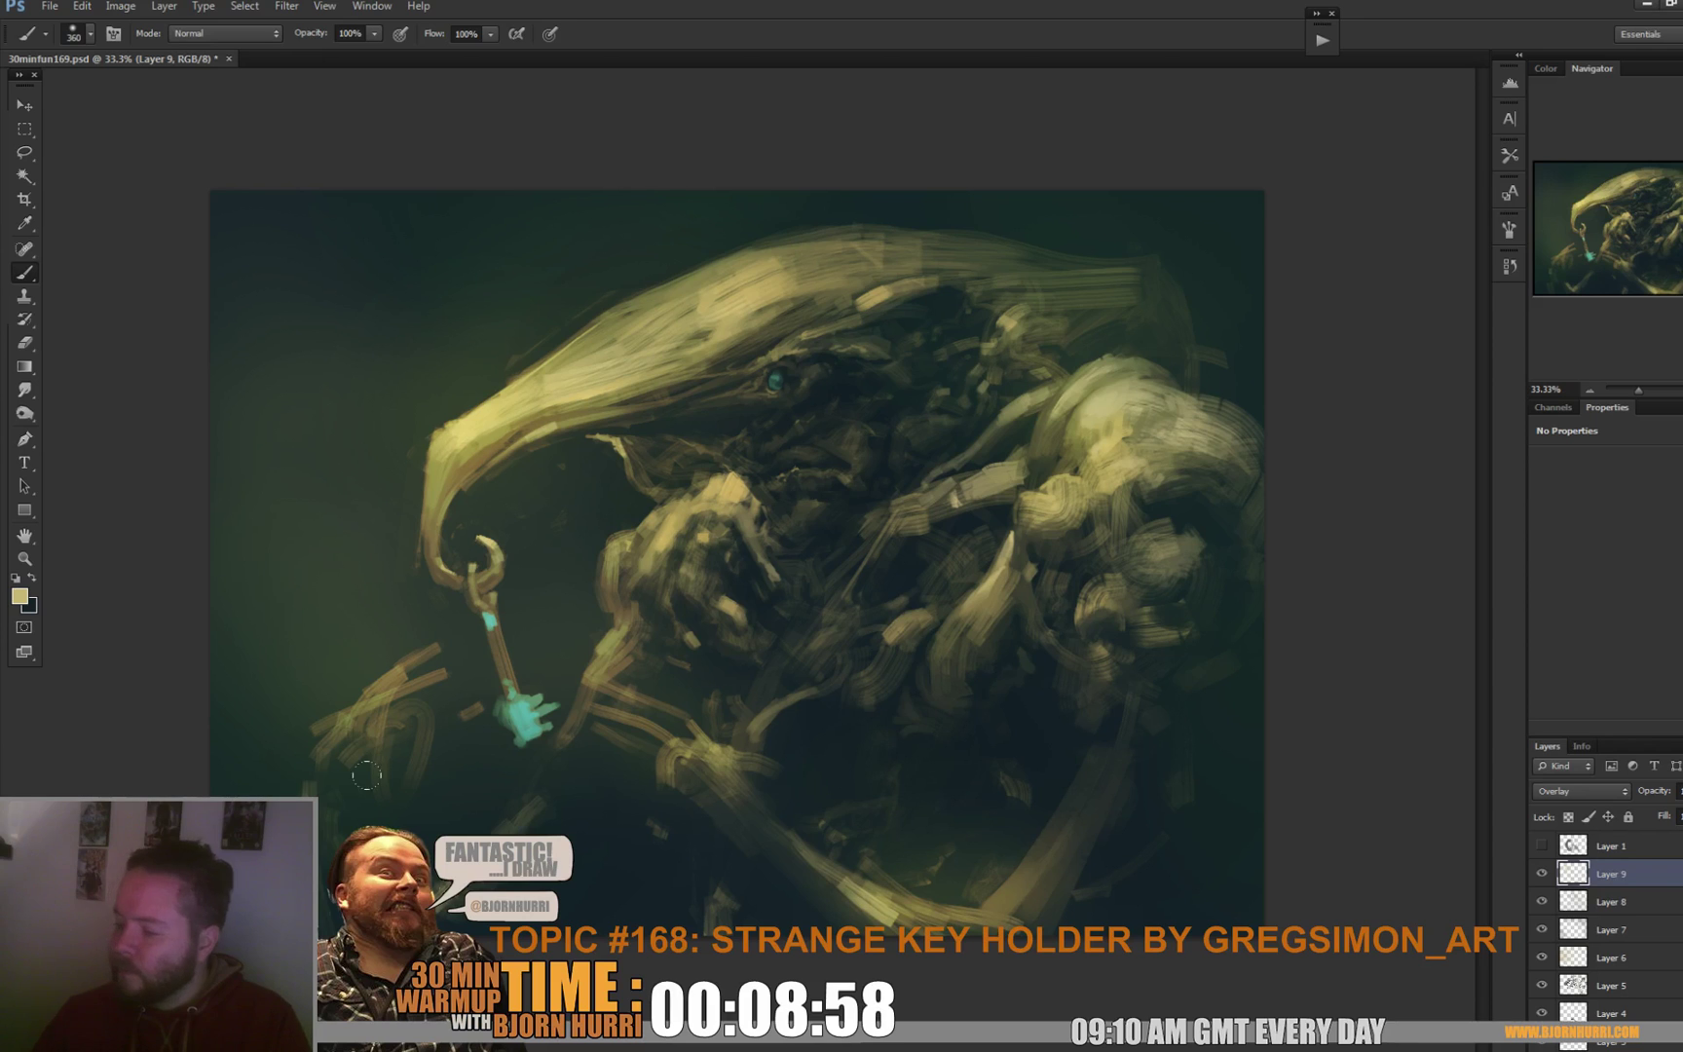
mouse_move(288, 713)
mouse_down()
mouse_move(329, 815)
mouse_move(639, 652)
mouse_up()
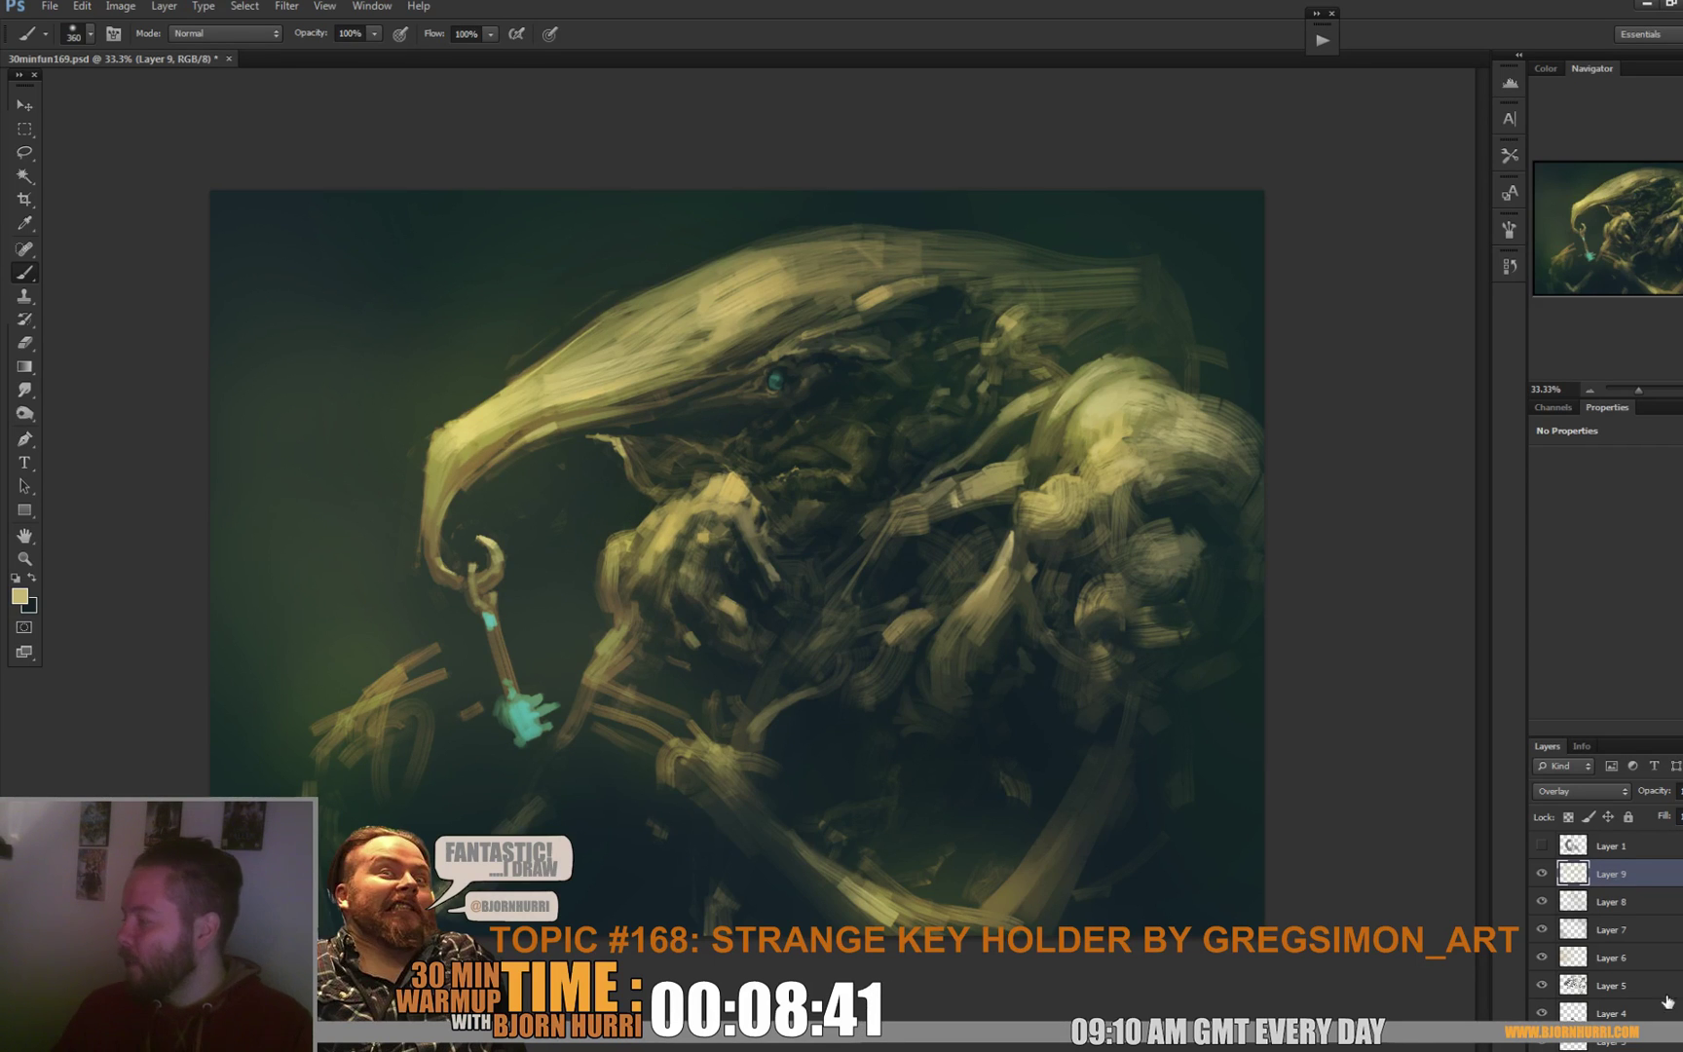
key(ctrl+shift+alt+n)
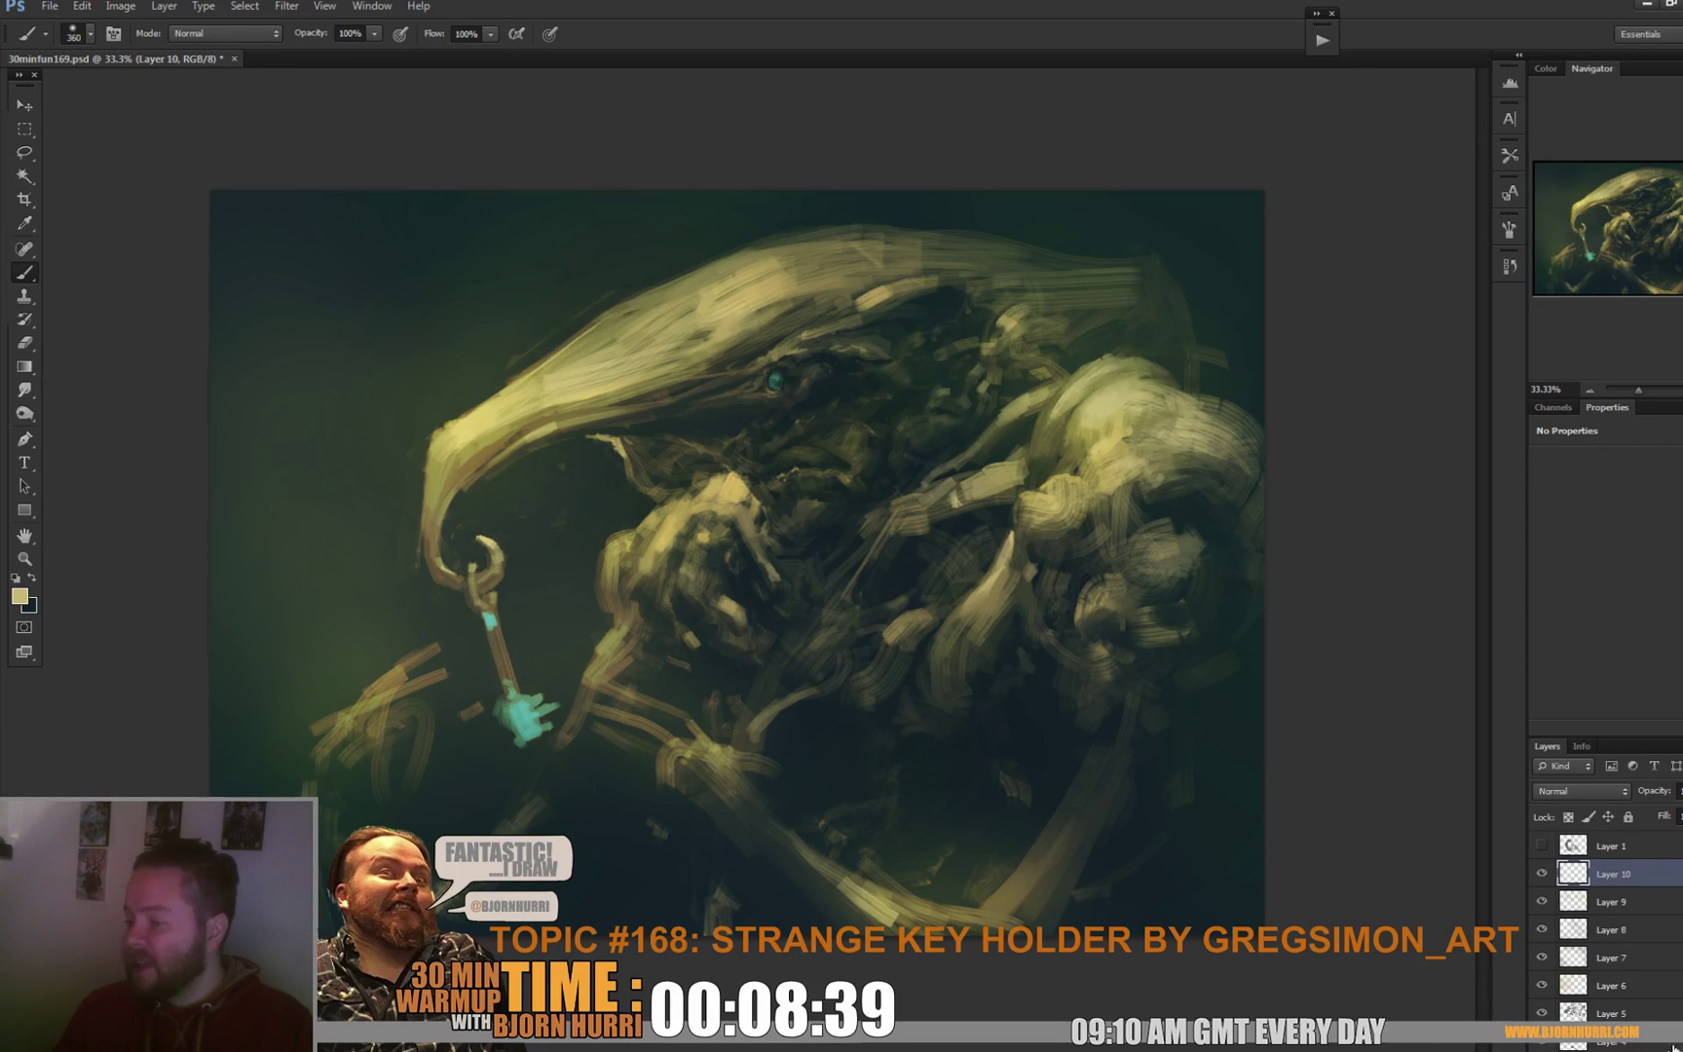
Sample dark green and paint a stroke along the beak tip with an 80 px brush.
alt+click(527, 573)
right_click(527, 574)
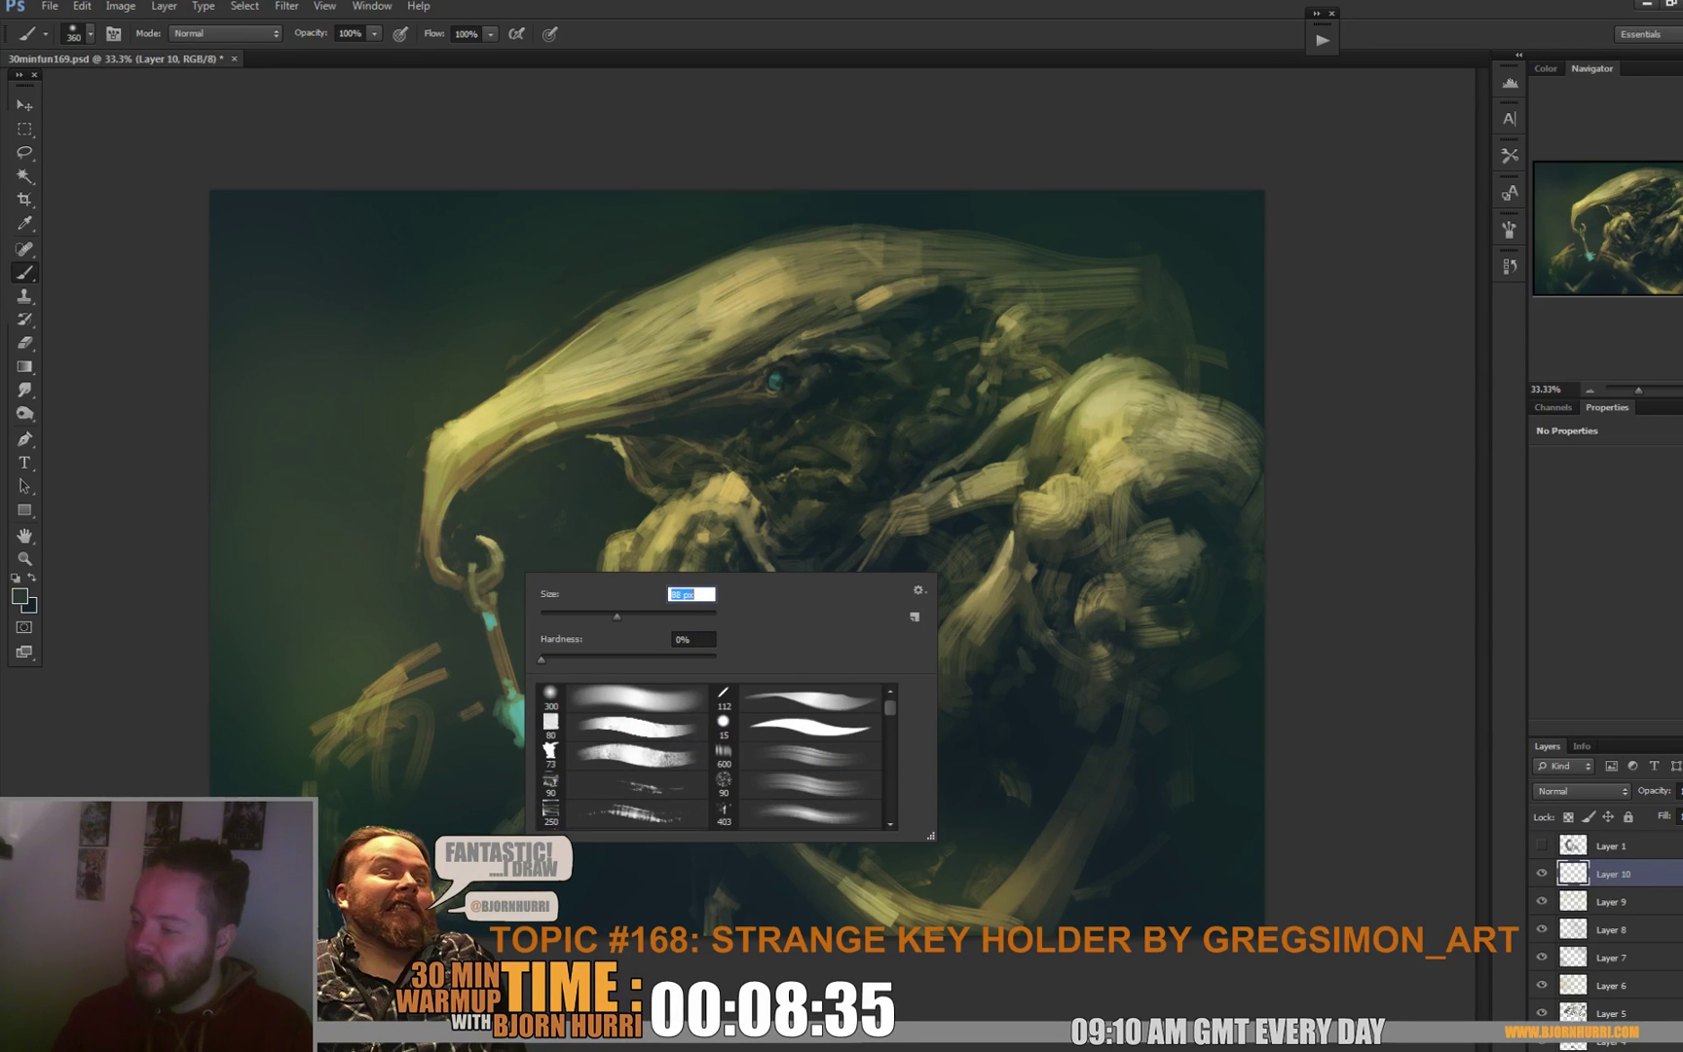
drag(619, 616, 614, 615)
key(Return)
drag(456, 525, 440, 551)
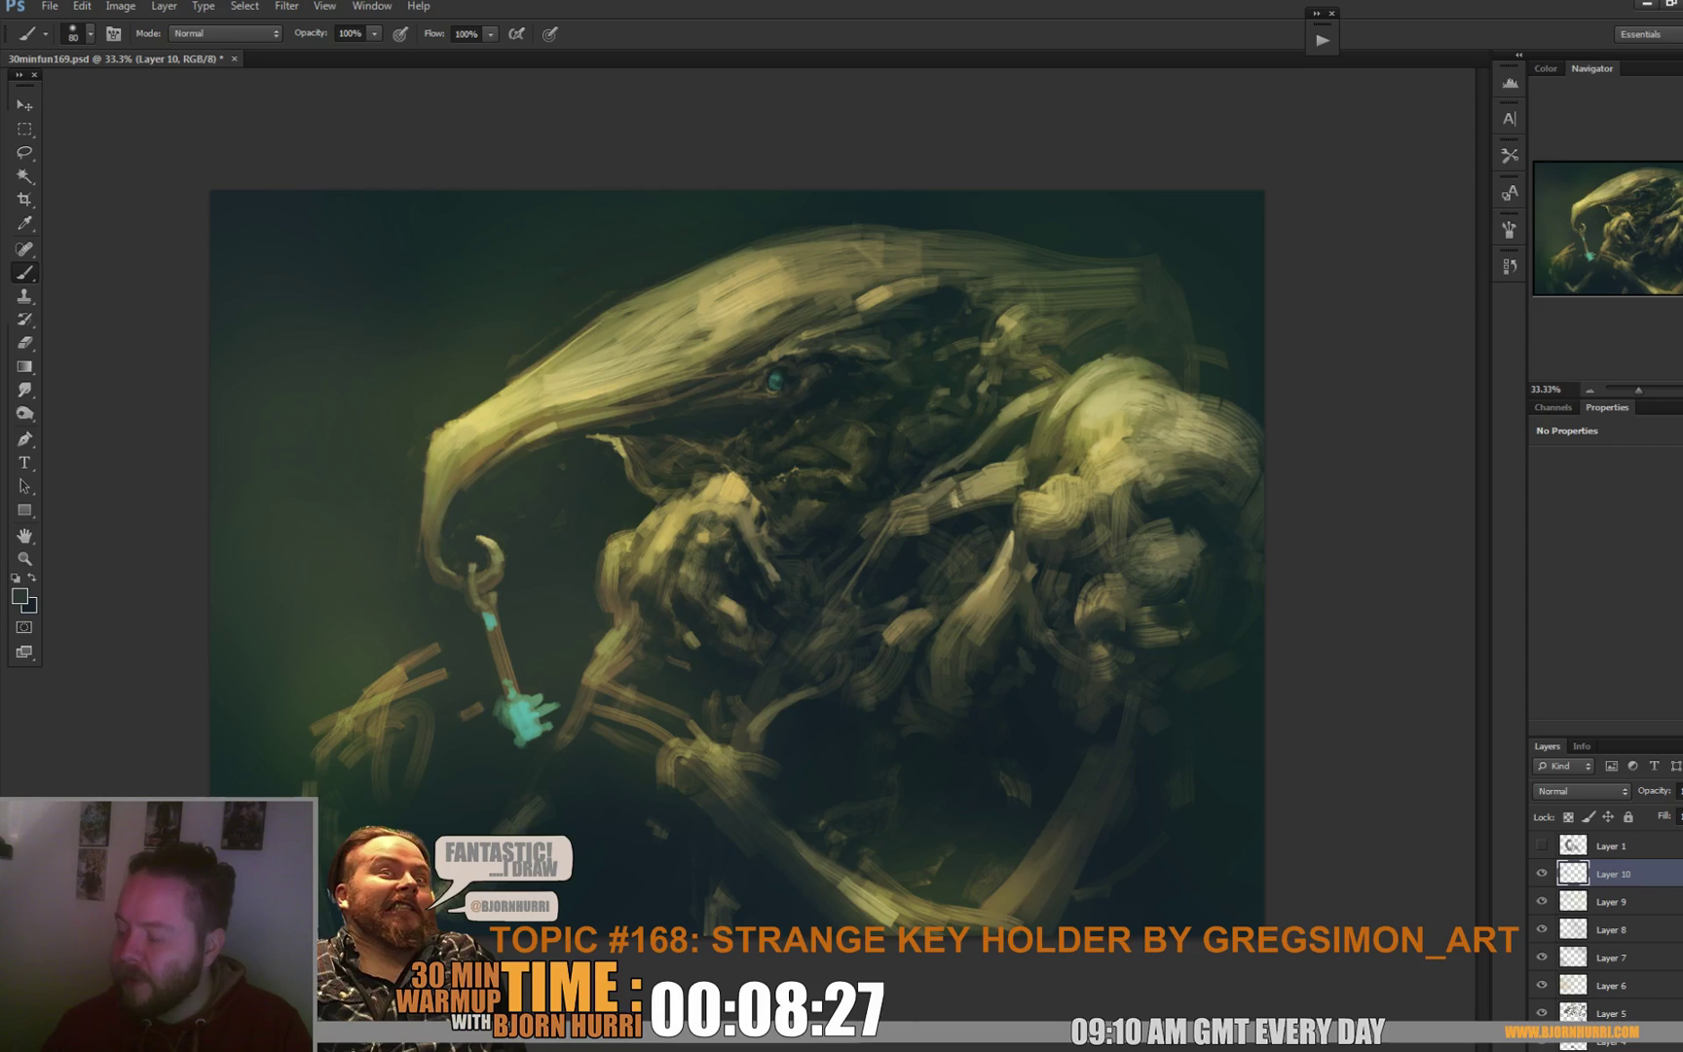
Sample light yellow from the beak and paint with a brush cut to 22, then 12 px.
right_click(672, 419)
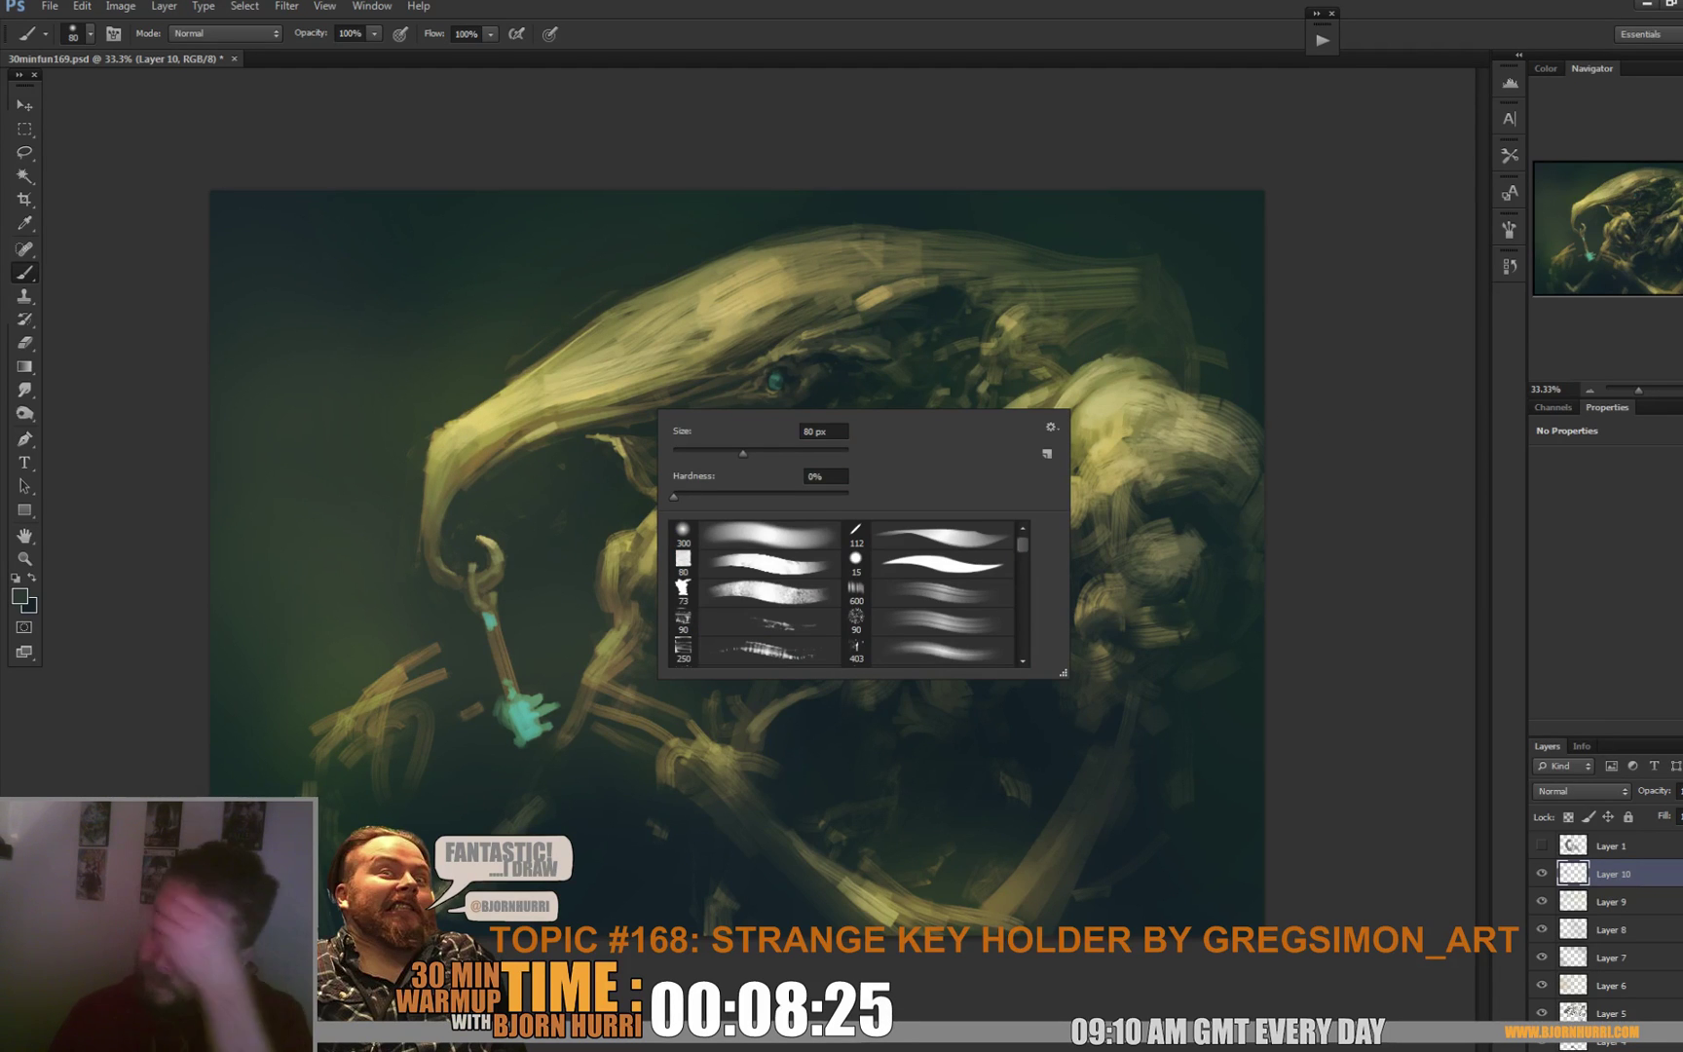
alt+click(545, 391)
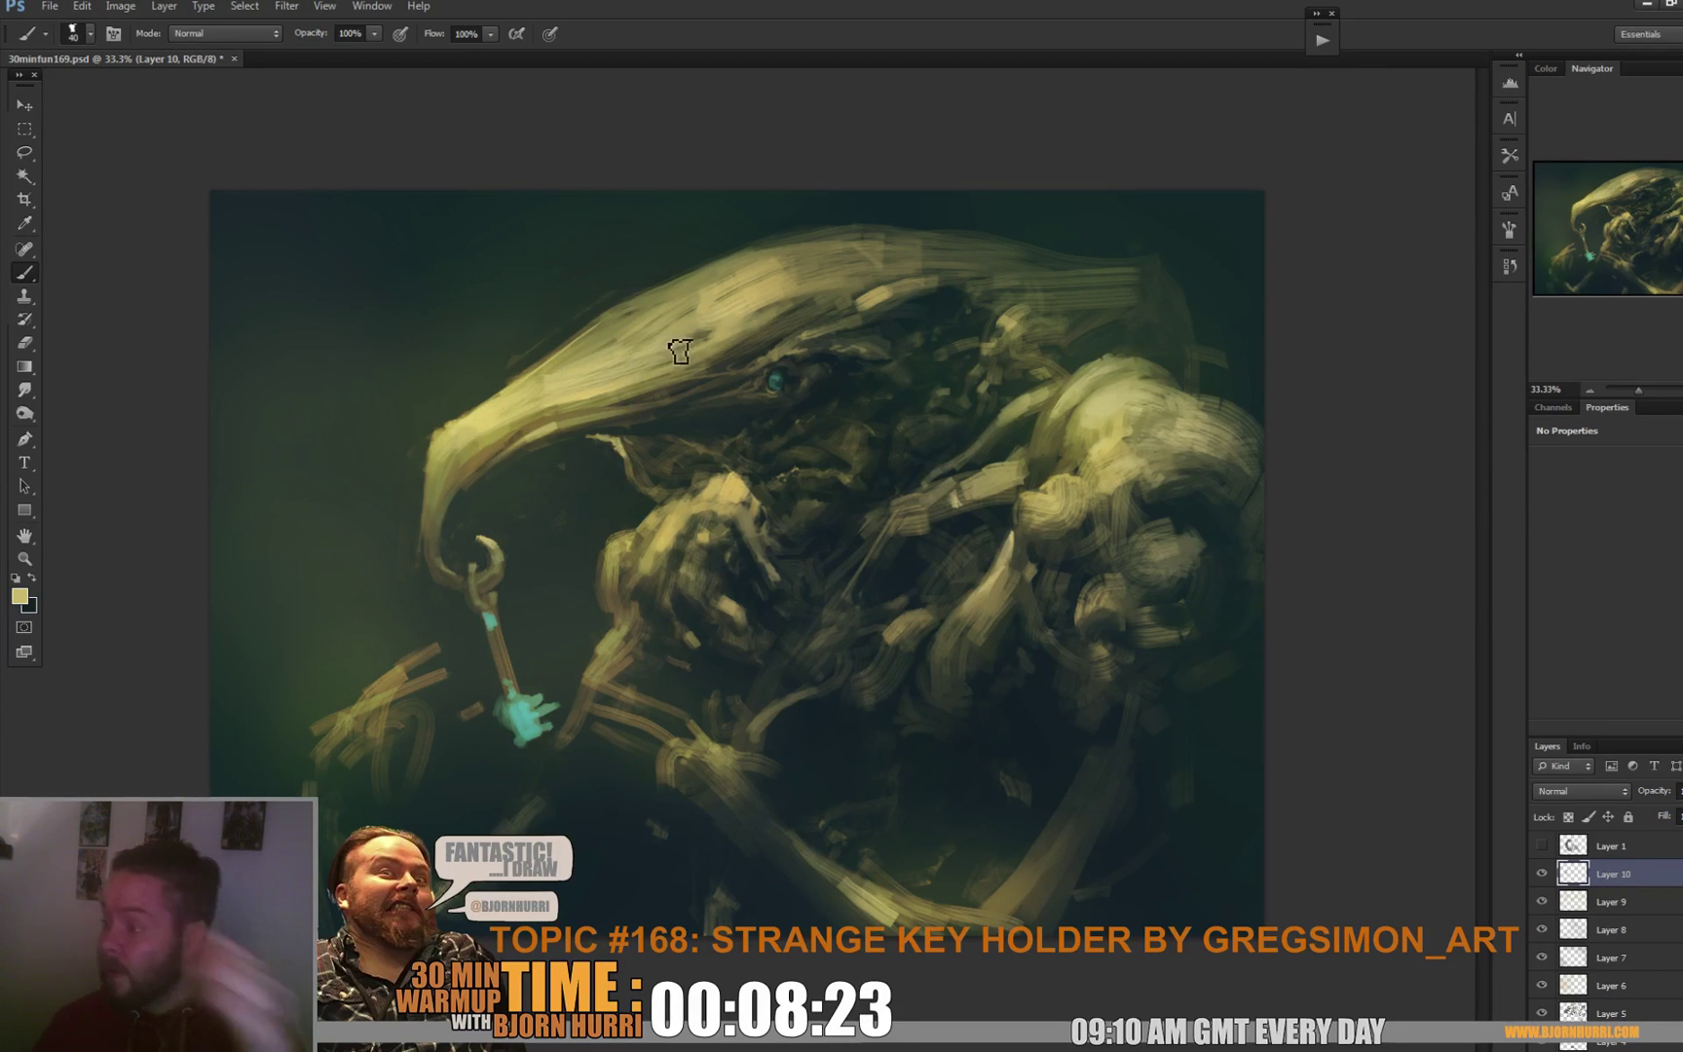
right_click(755, 321)
text(22)
key(Return)
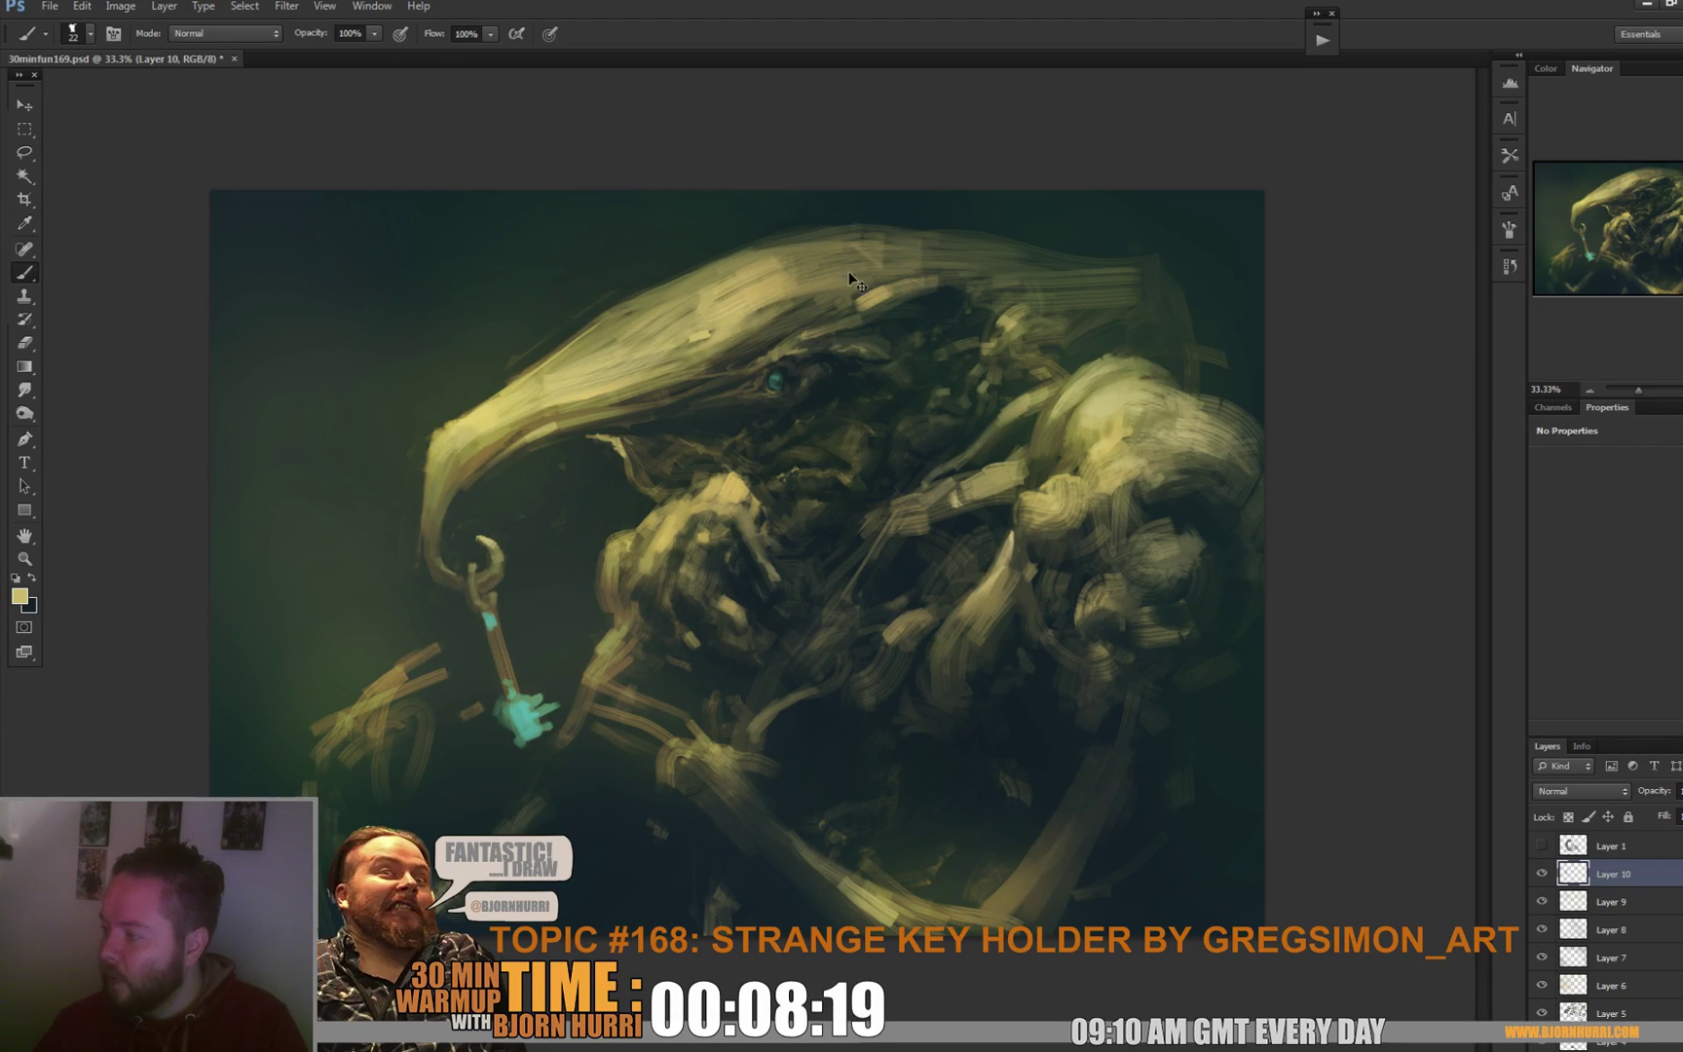
right_click(752, 345)
text(12)
key(Return)
alt+click(709, 345)
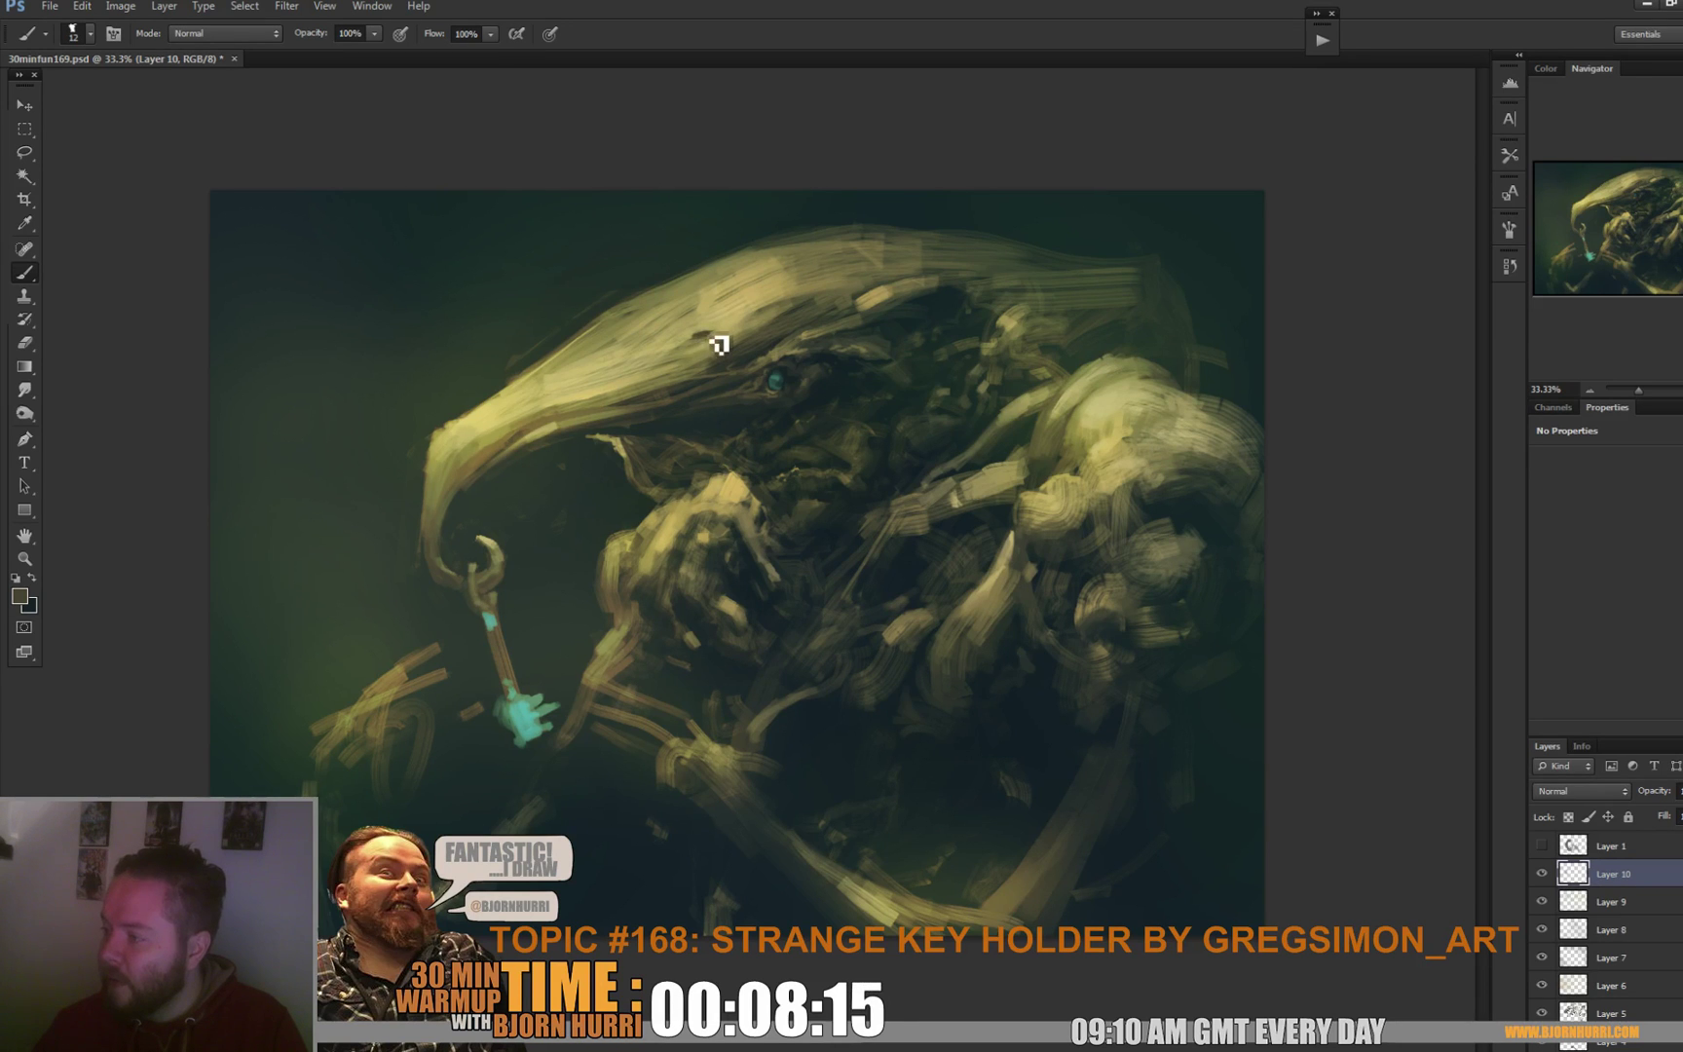
Sample beak tan and work the beak edge at 38 px, then 9 px.
alt+click(542, 417)
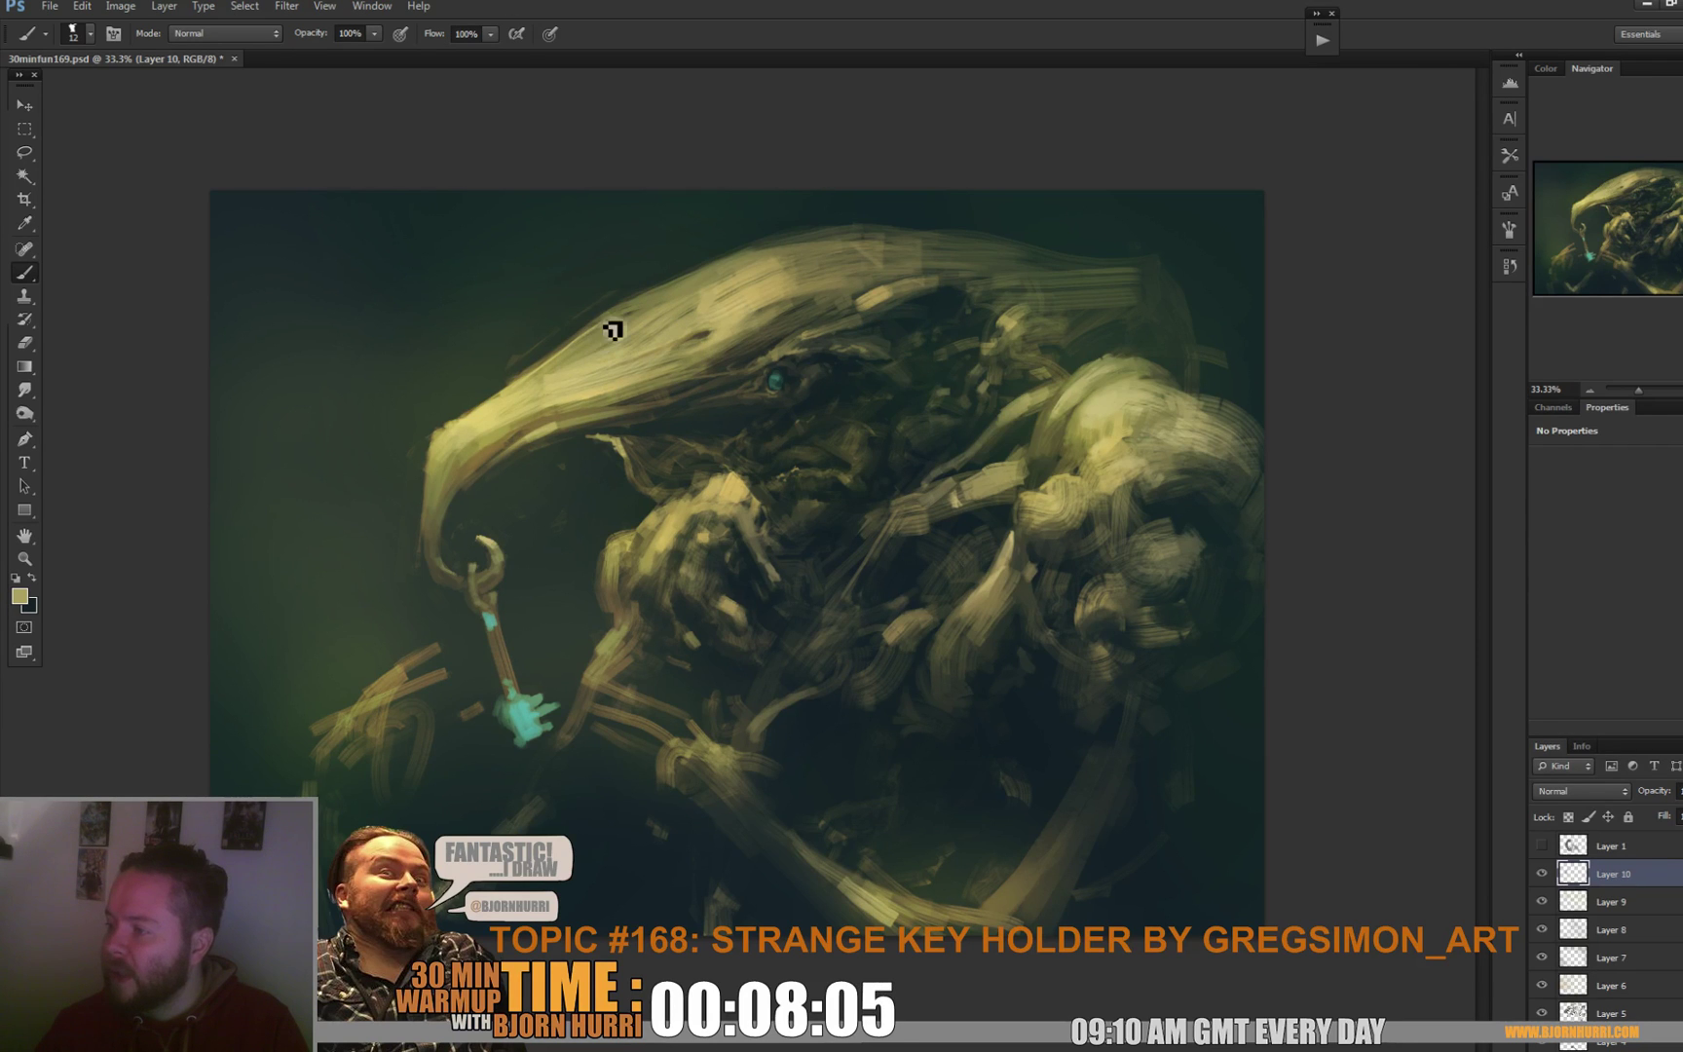
right_click(585, 351)
click(679, 375)
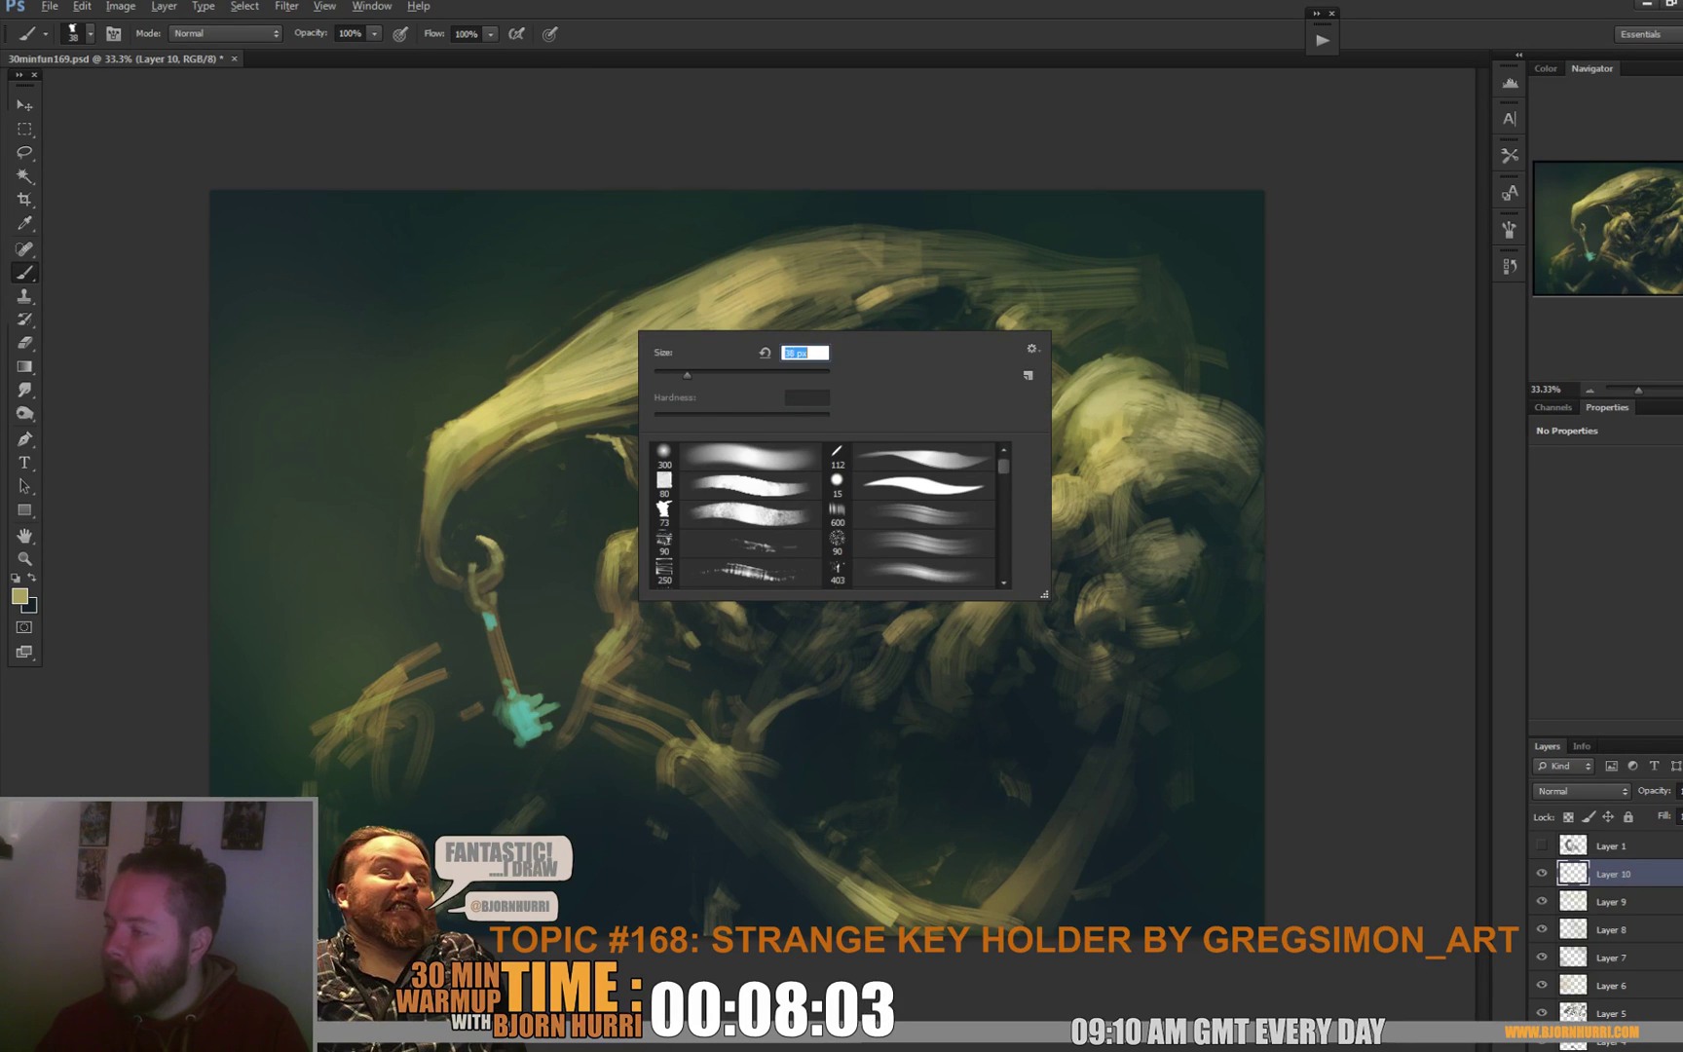
click(558, 368)
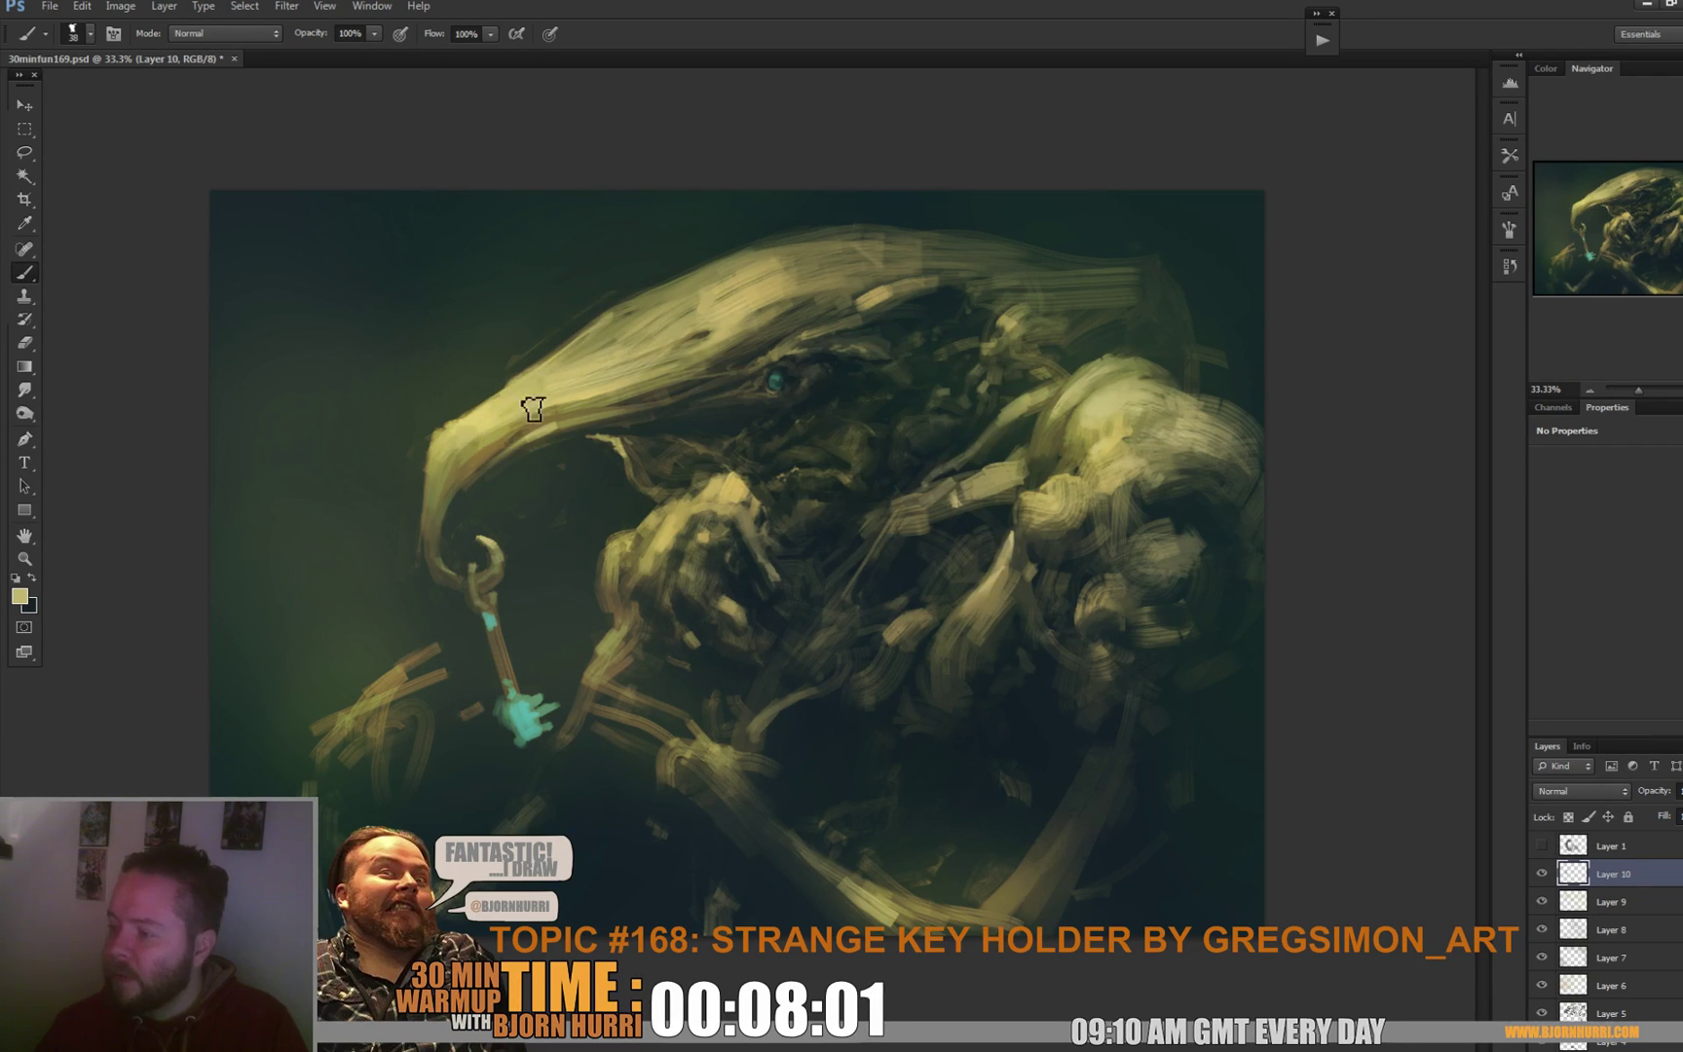
right_click(664, 404)
text(9)
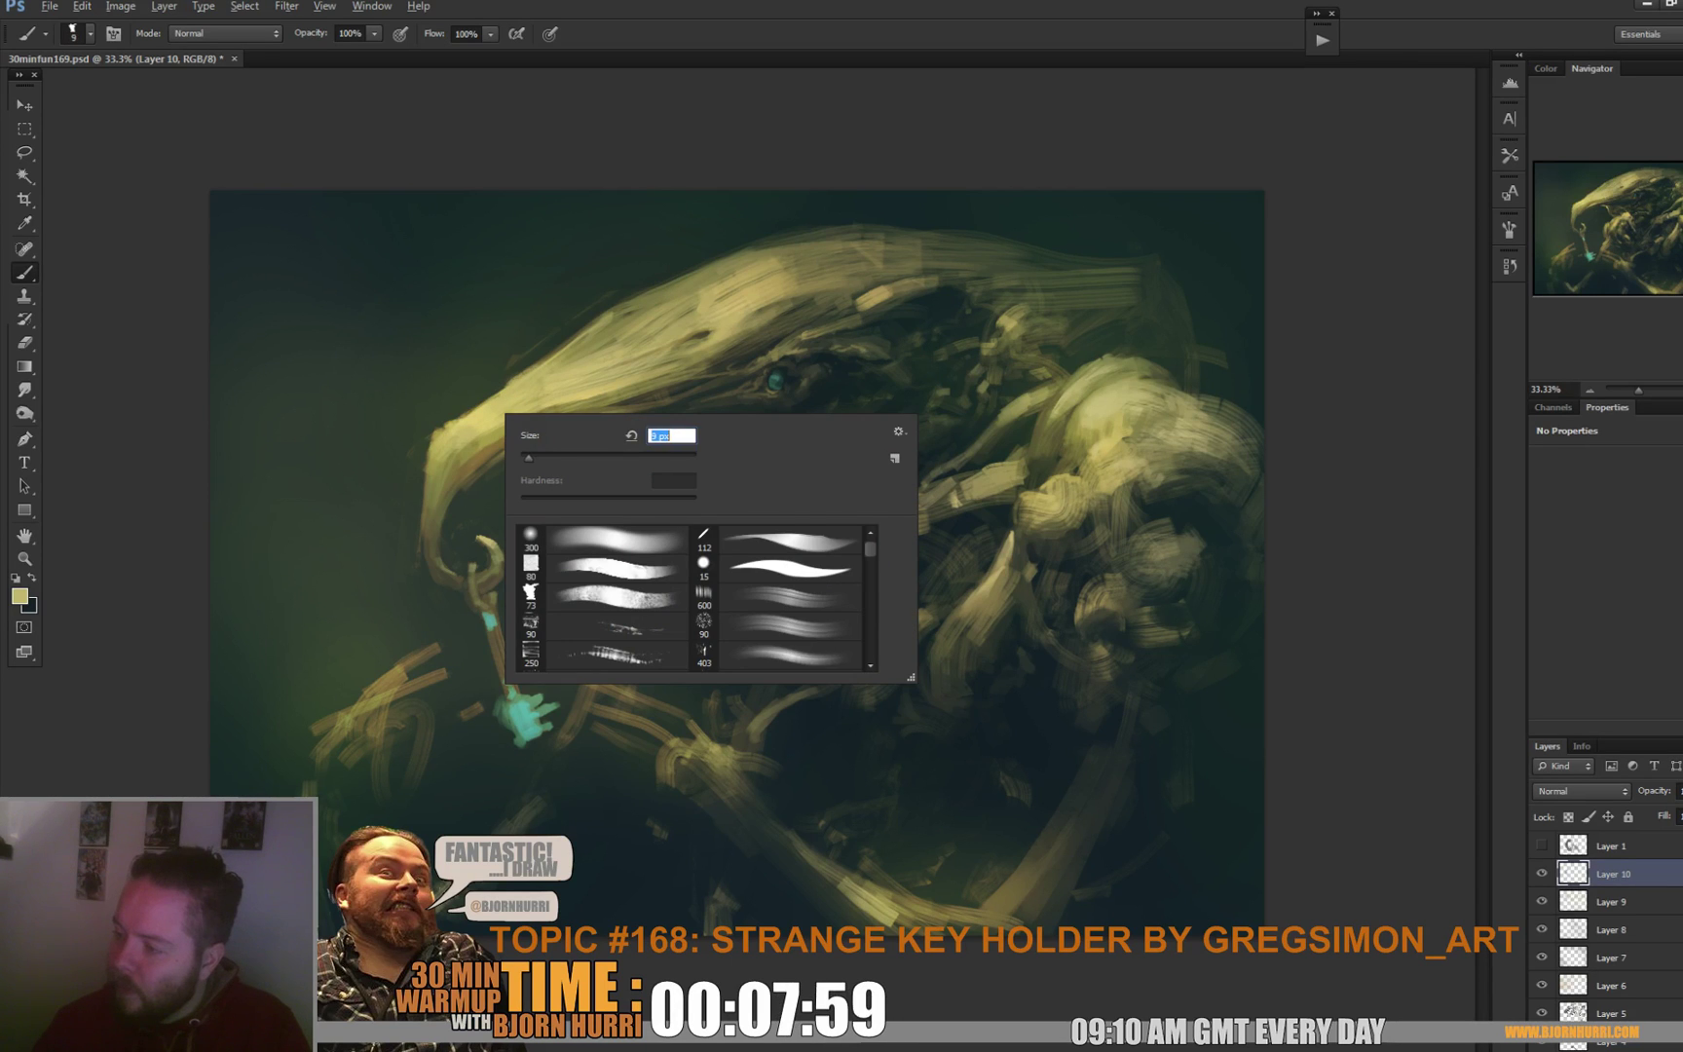
alt+click(465, 418)
alt+click(464, 418)
drag(464, 417, 446, 429)
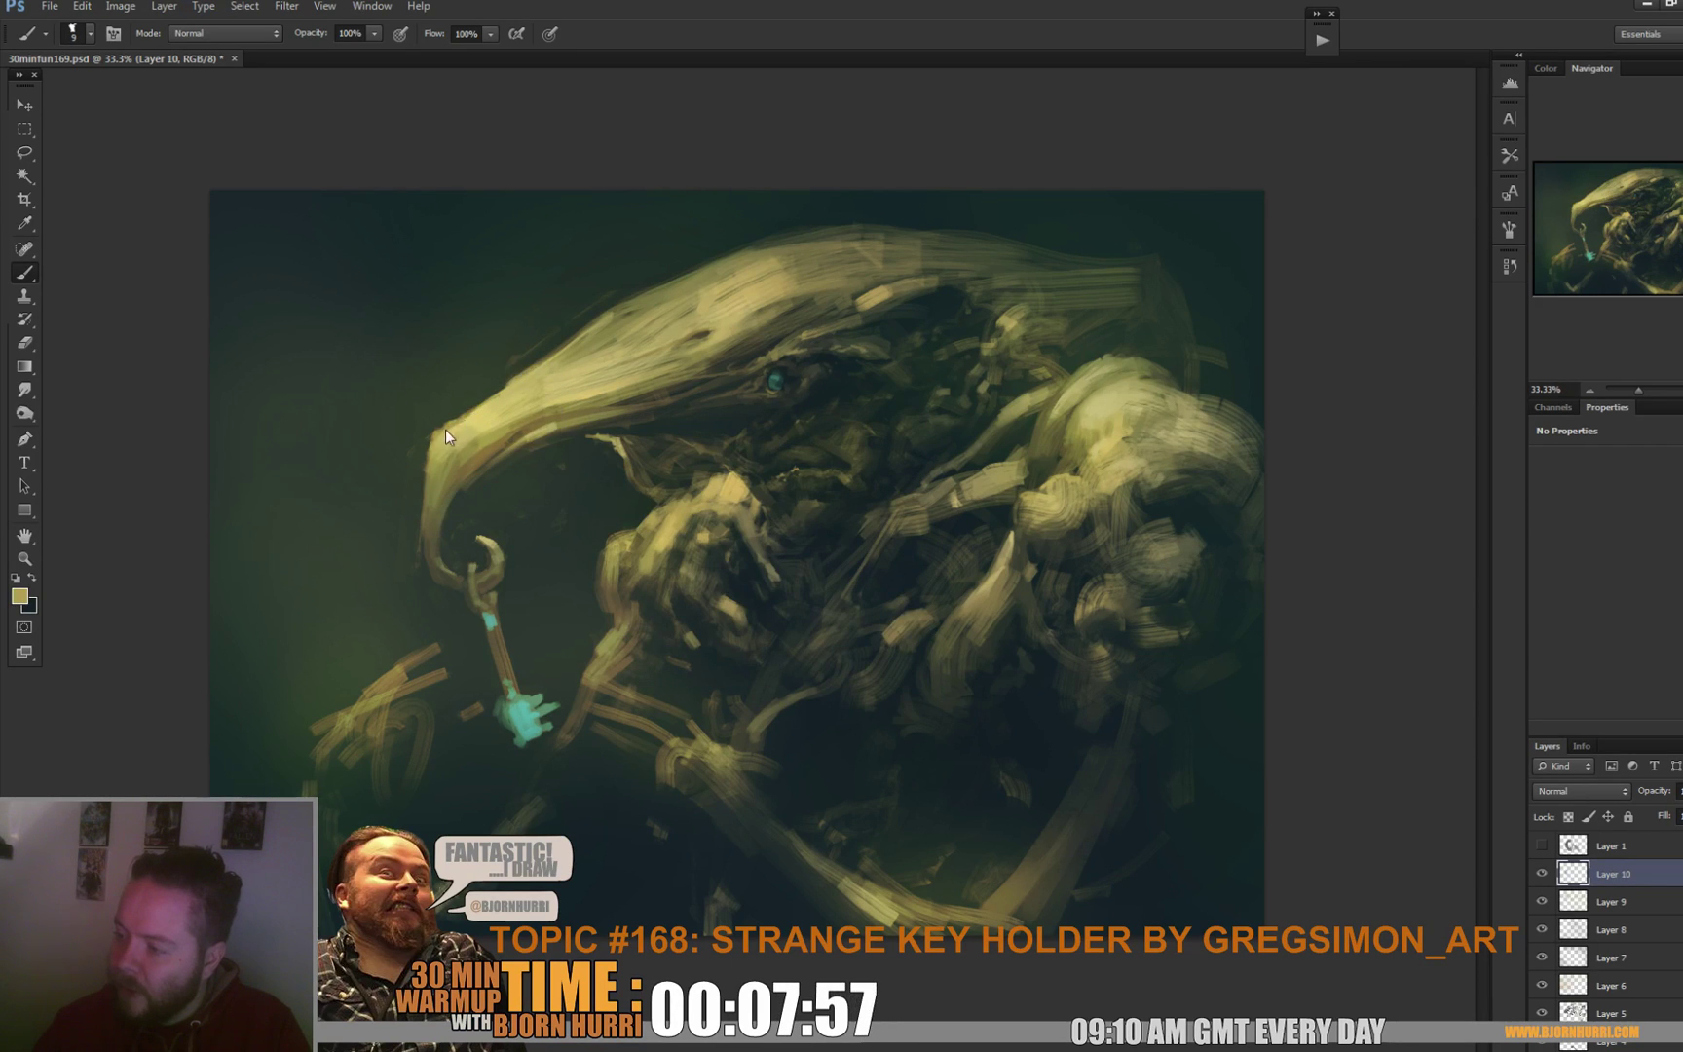
At 19 px, sample lighter tan, dark green, darker tan and light yellow around the beak.
right_click(450, 444)
text(19)
alt+click(442, 430)
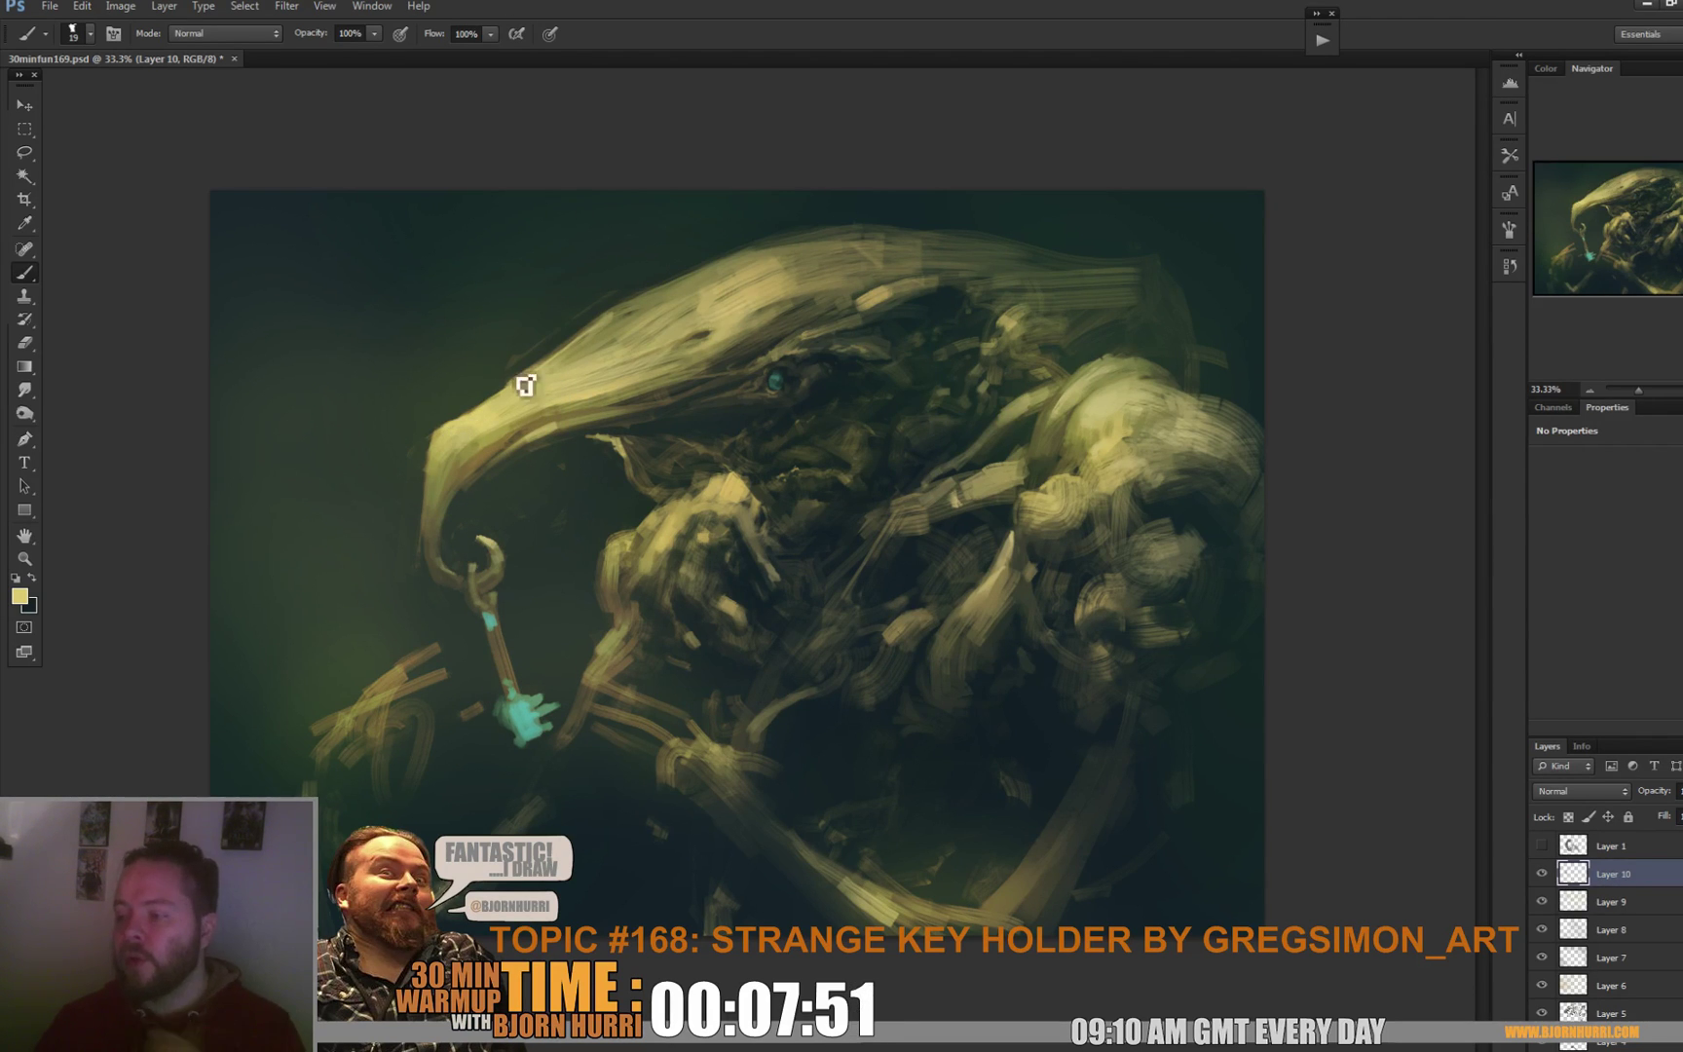
alt+click(463, 401)
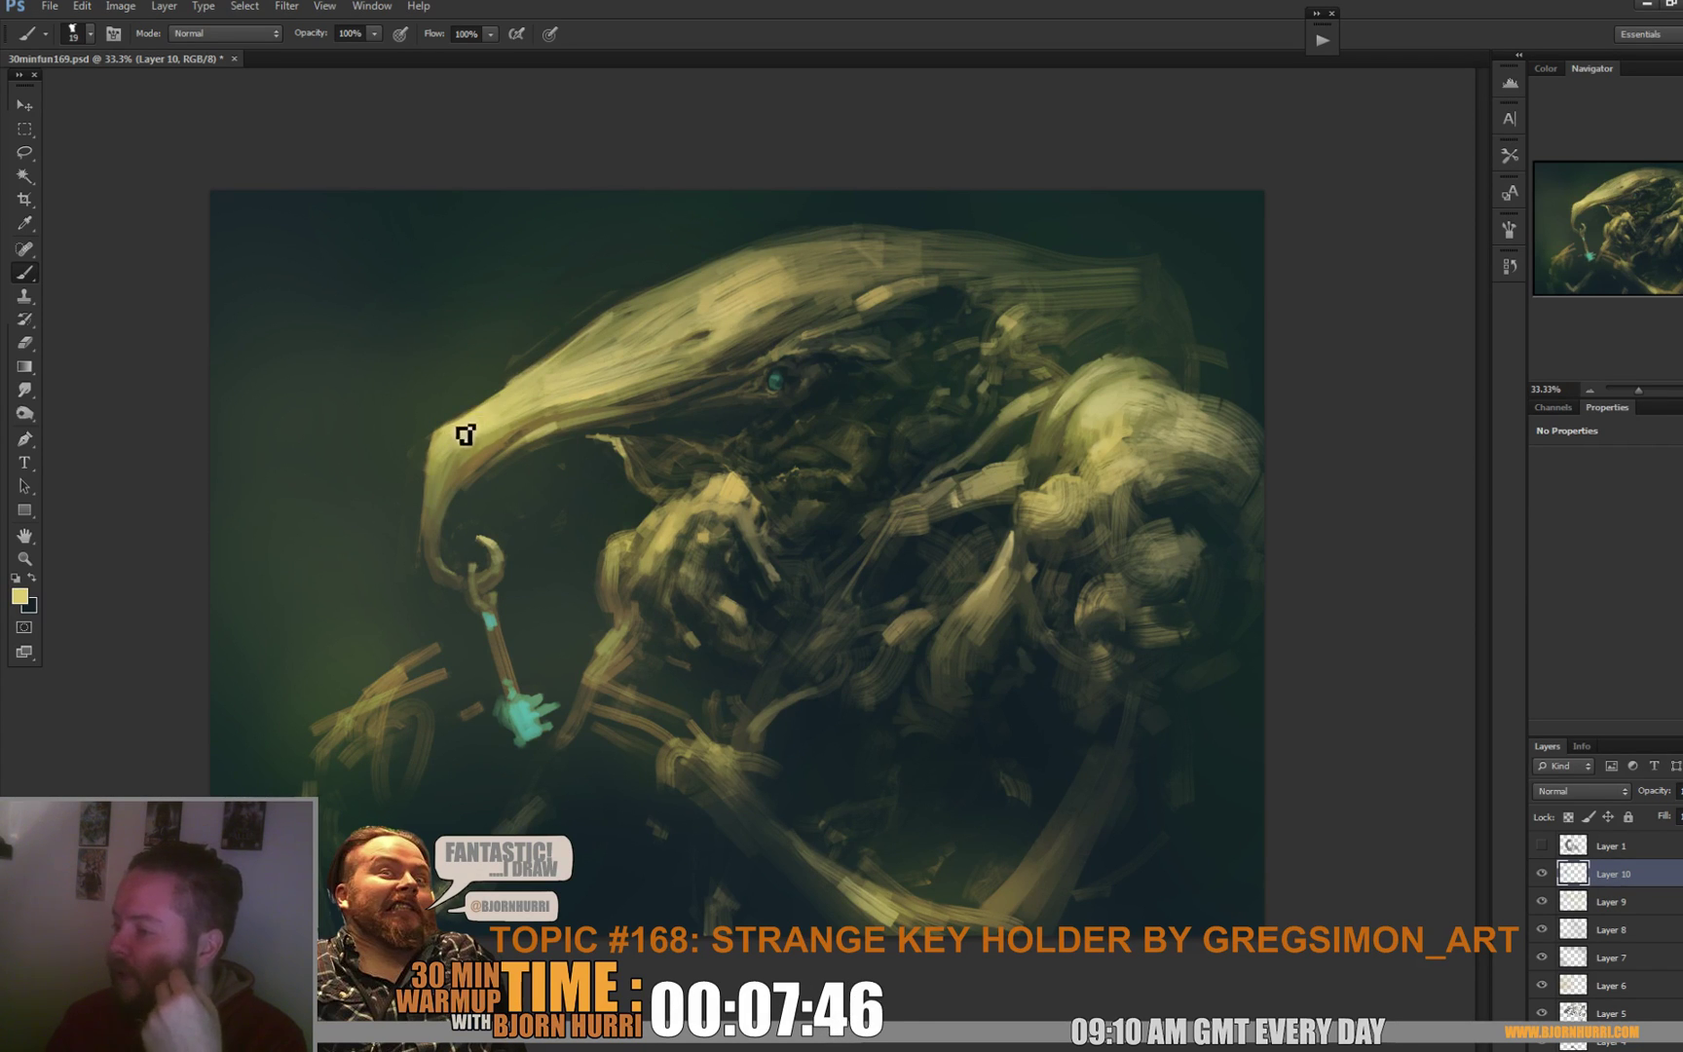
alt+click(483, 451)
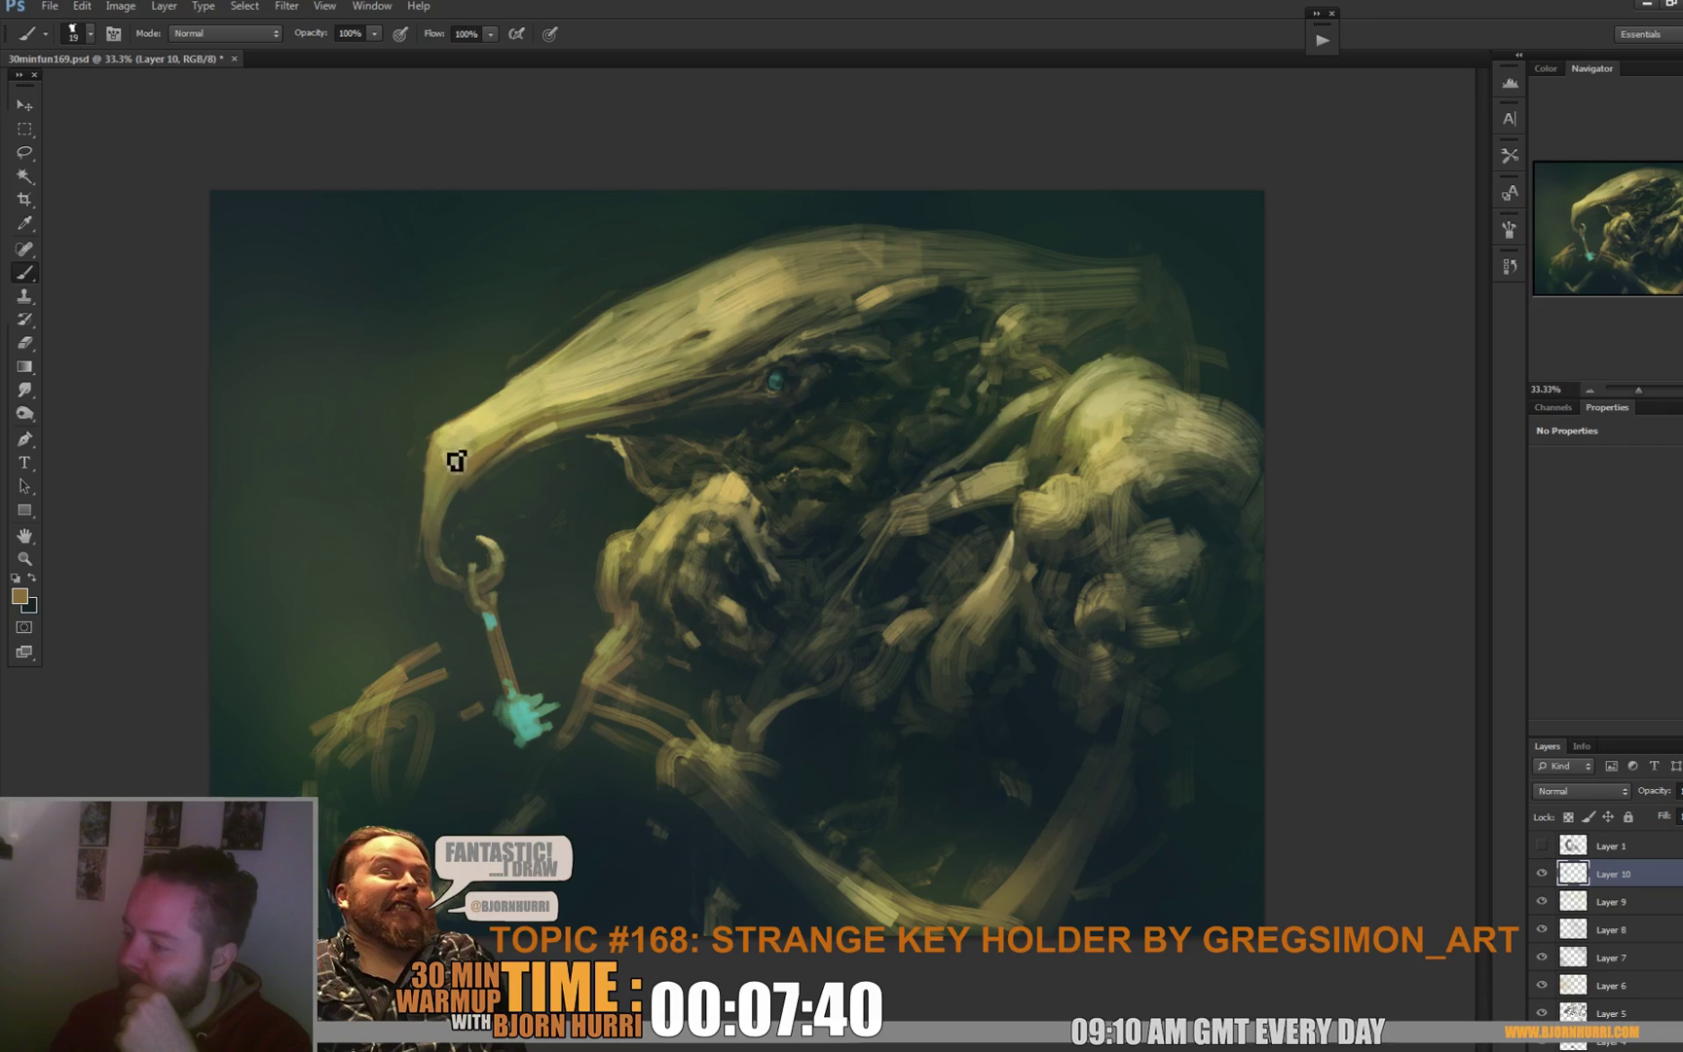
alt+click(498, 443)
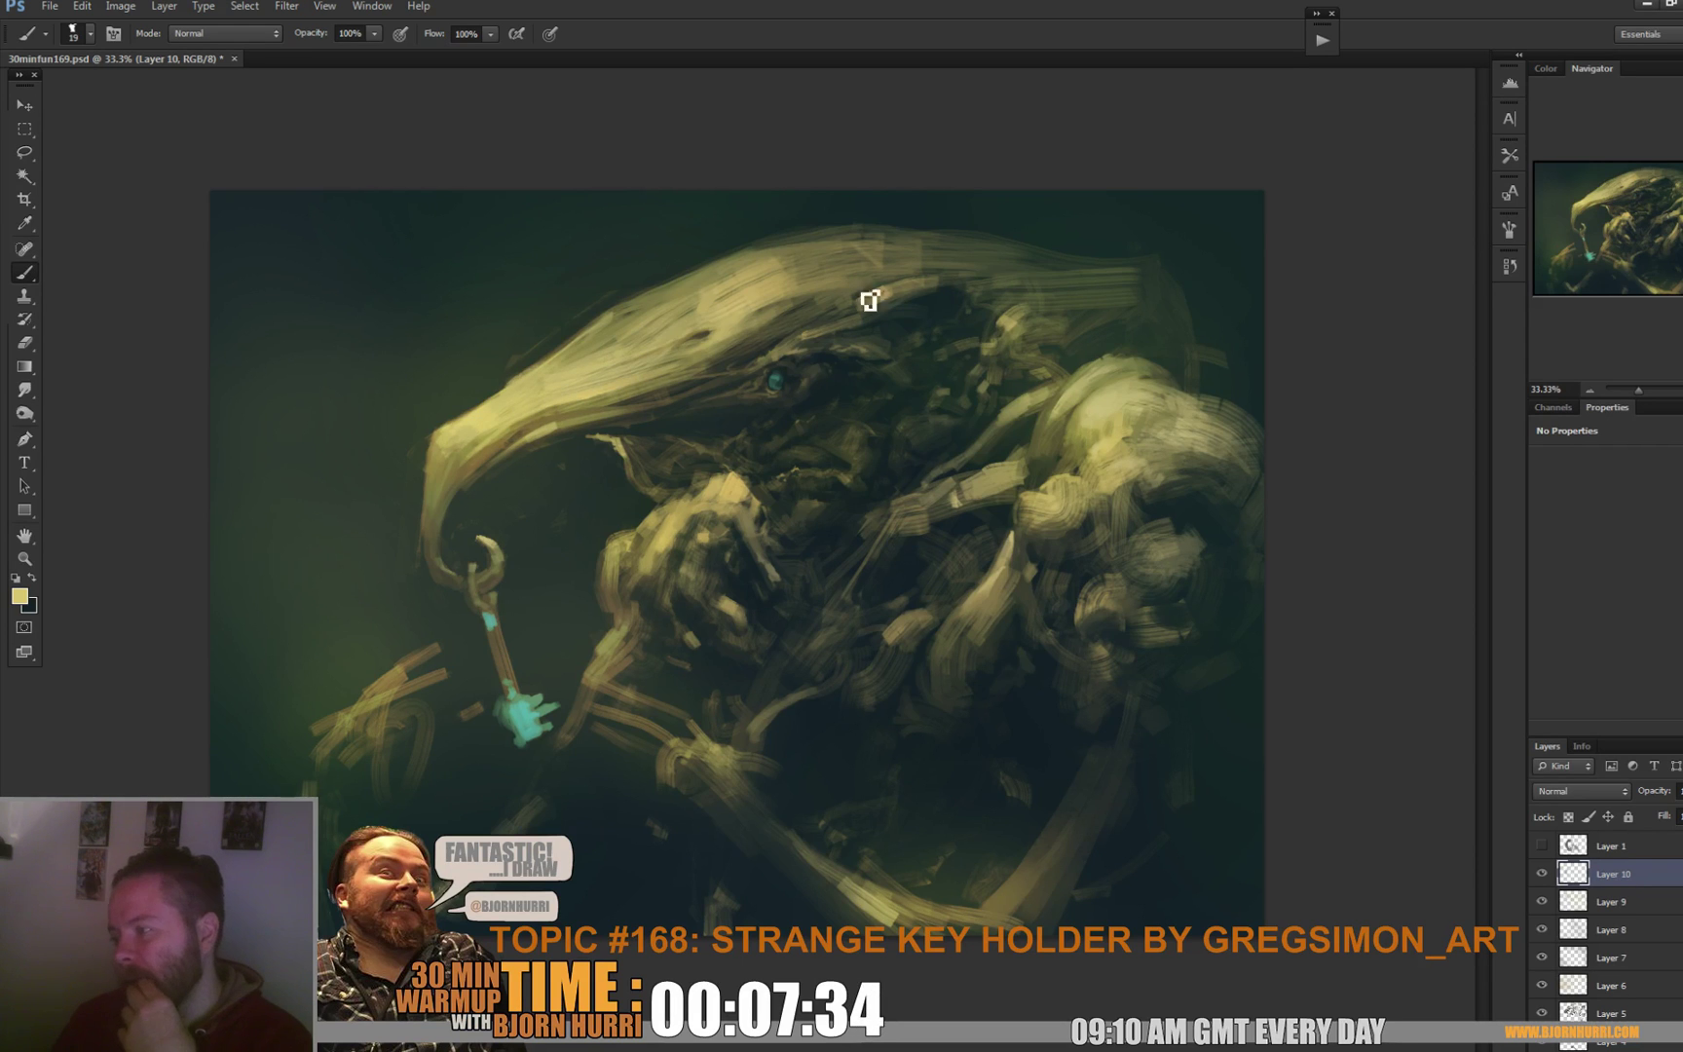
Paint the upper head with a 46 px brush, then sample fresh beak colours at 30 px.
right_click(682, 326)
click(614, 309)
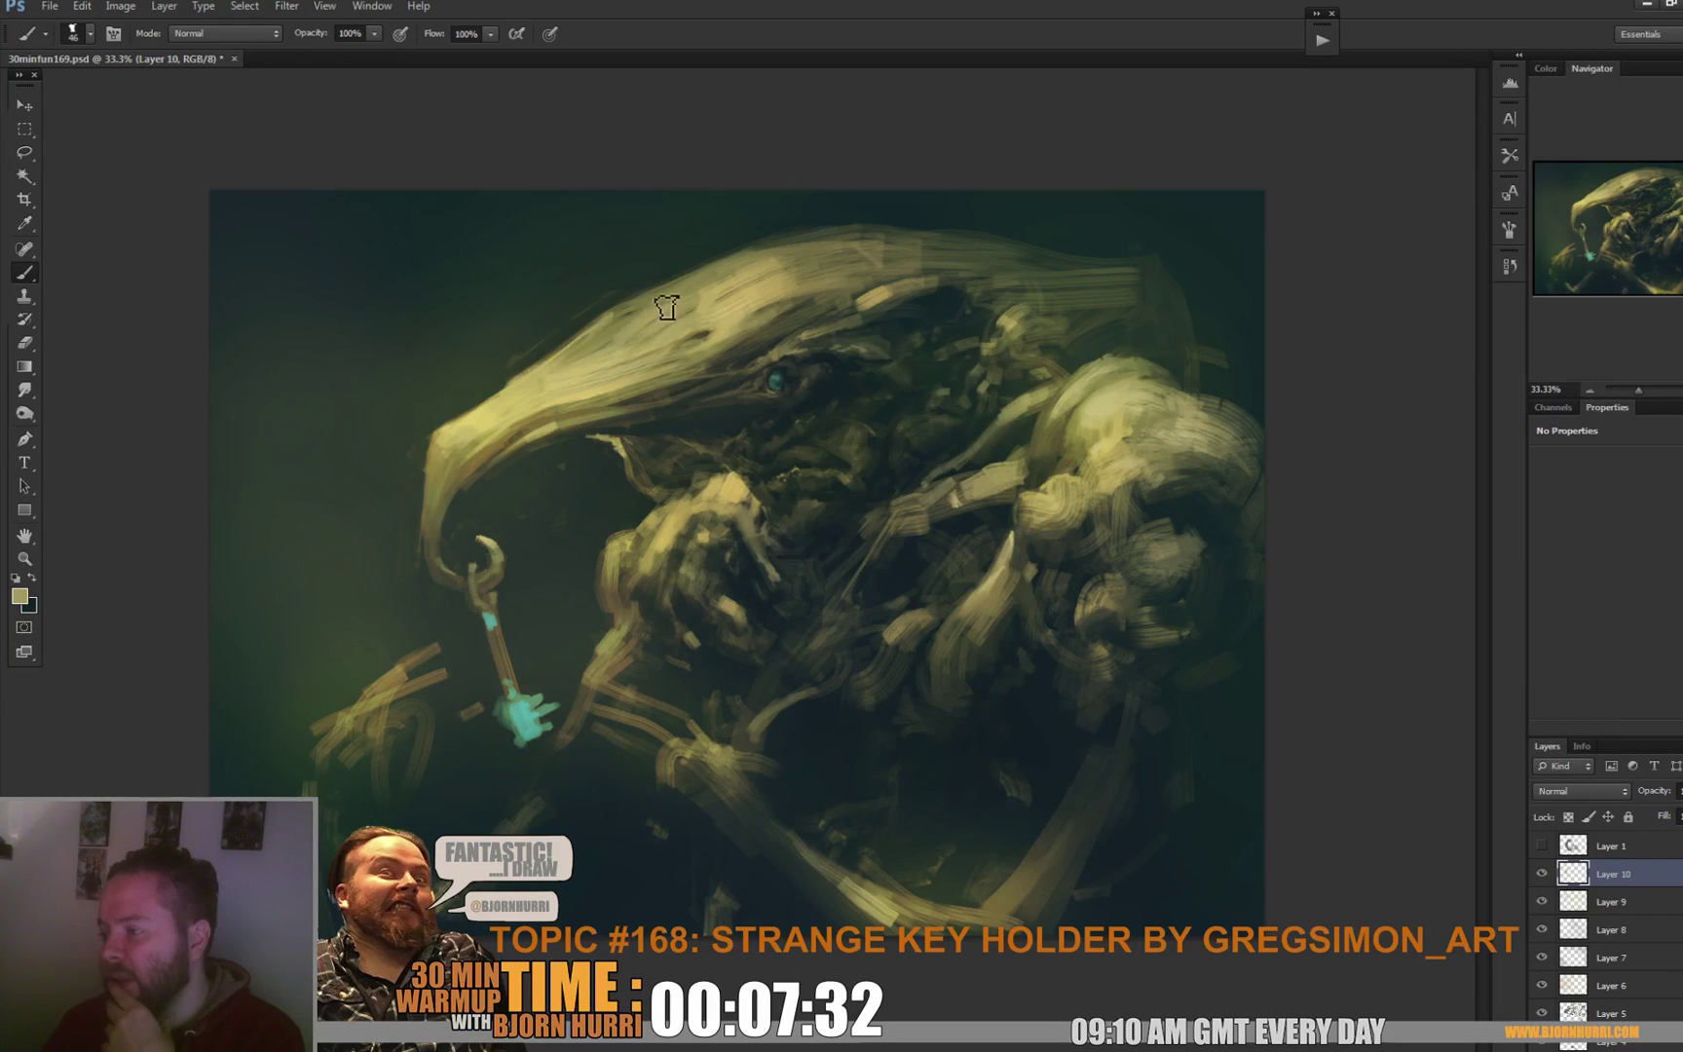
click(596, 351)
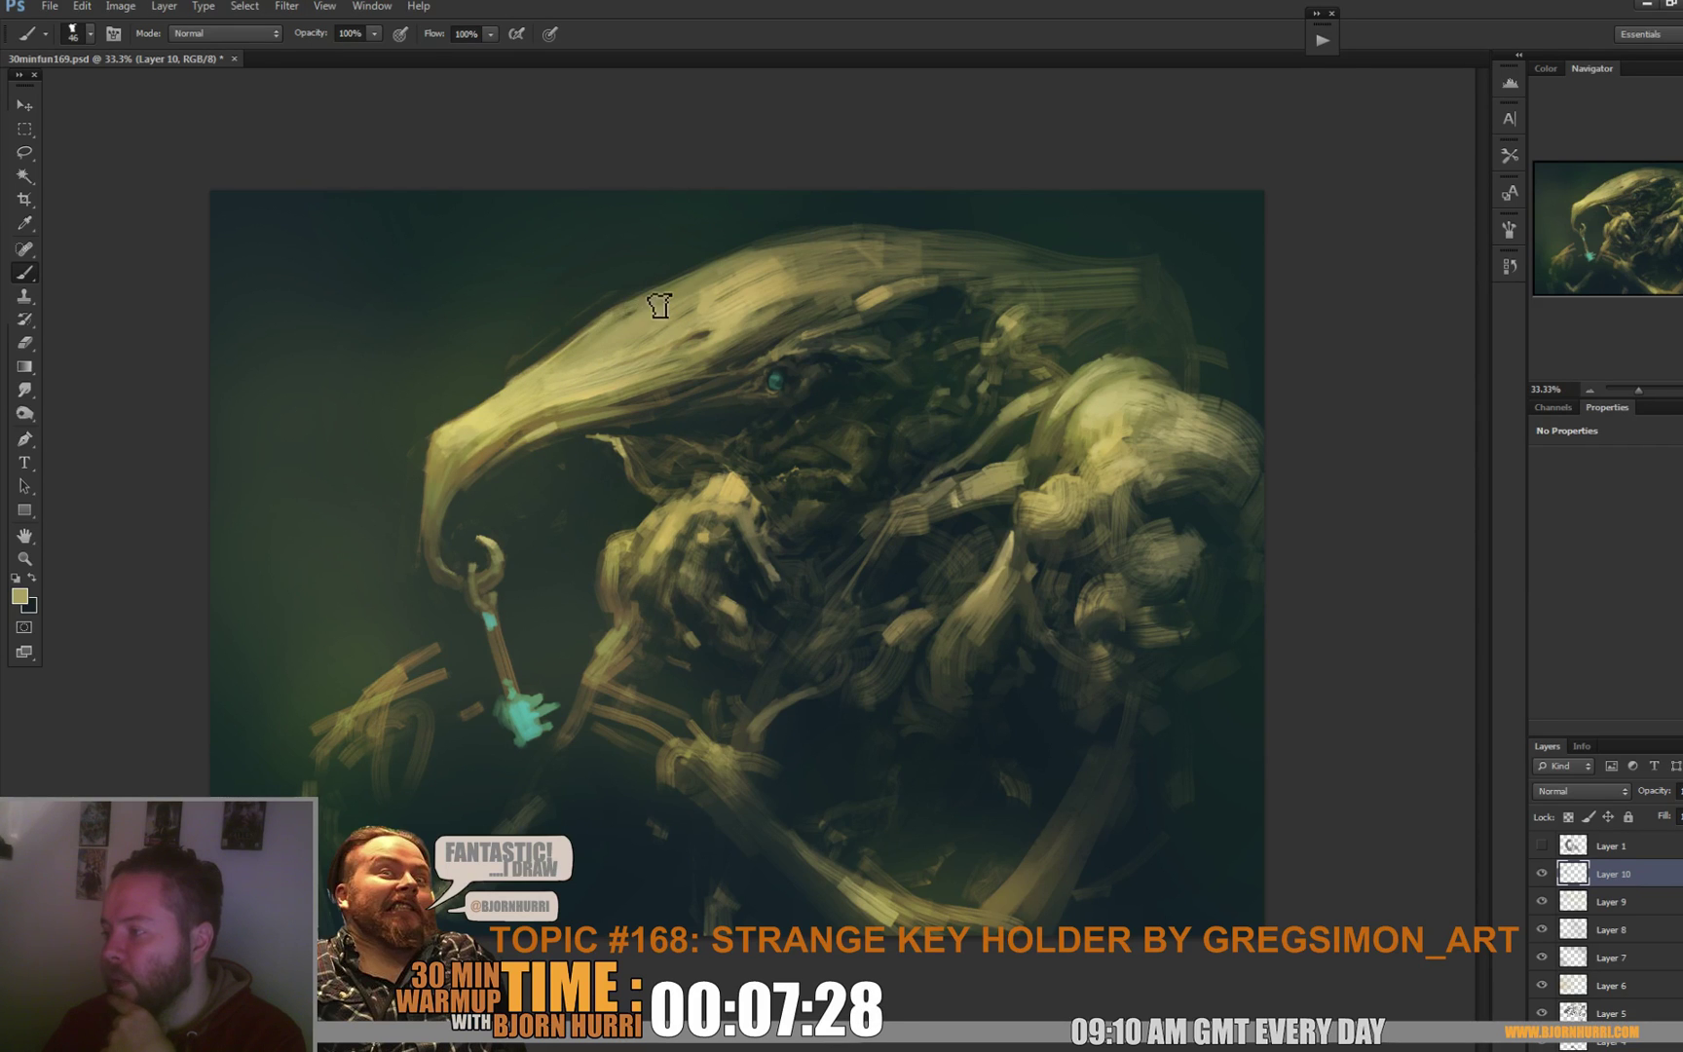
click(670, 297)
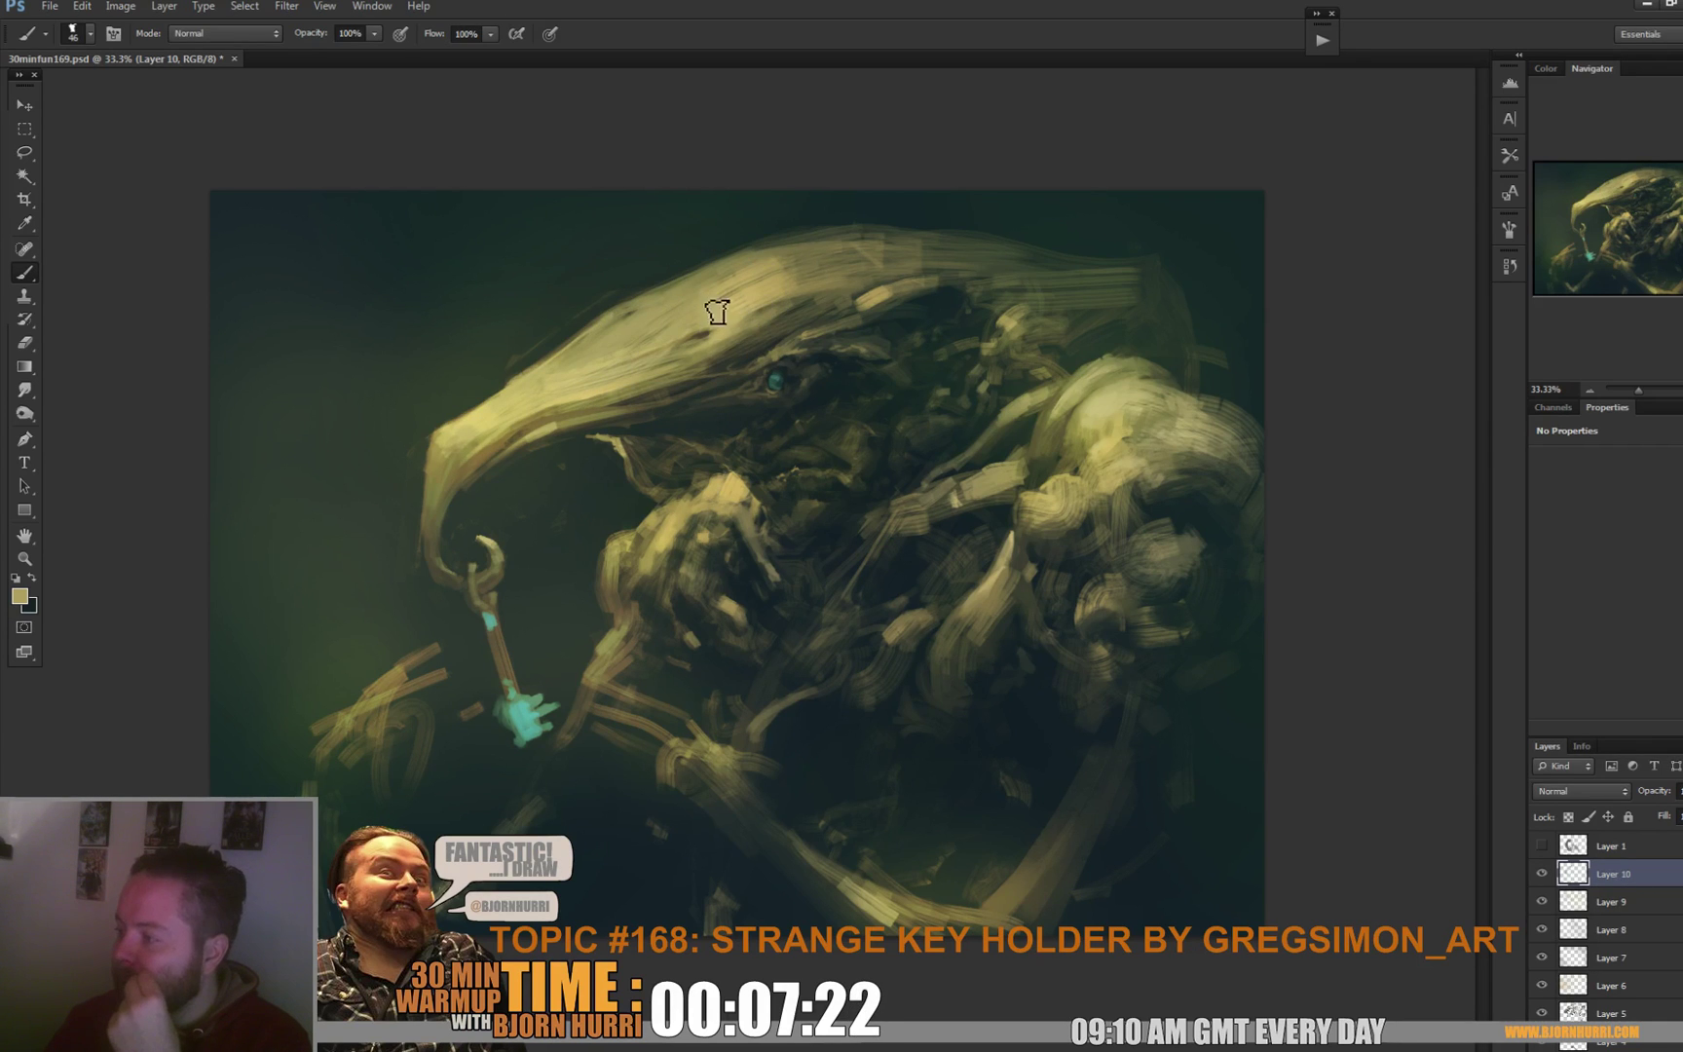
right_click(784, 302)
alt+click(821, 281)
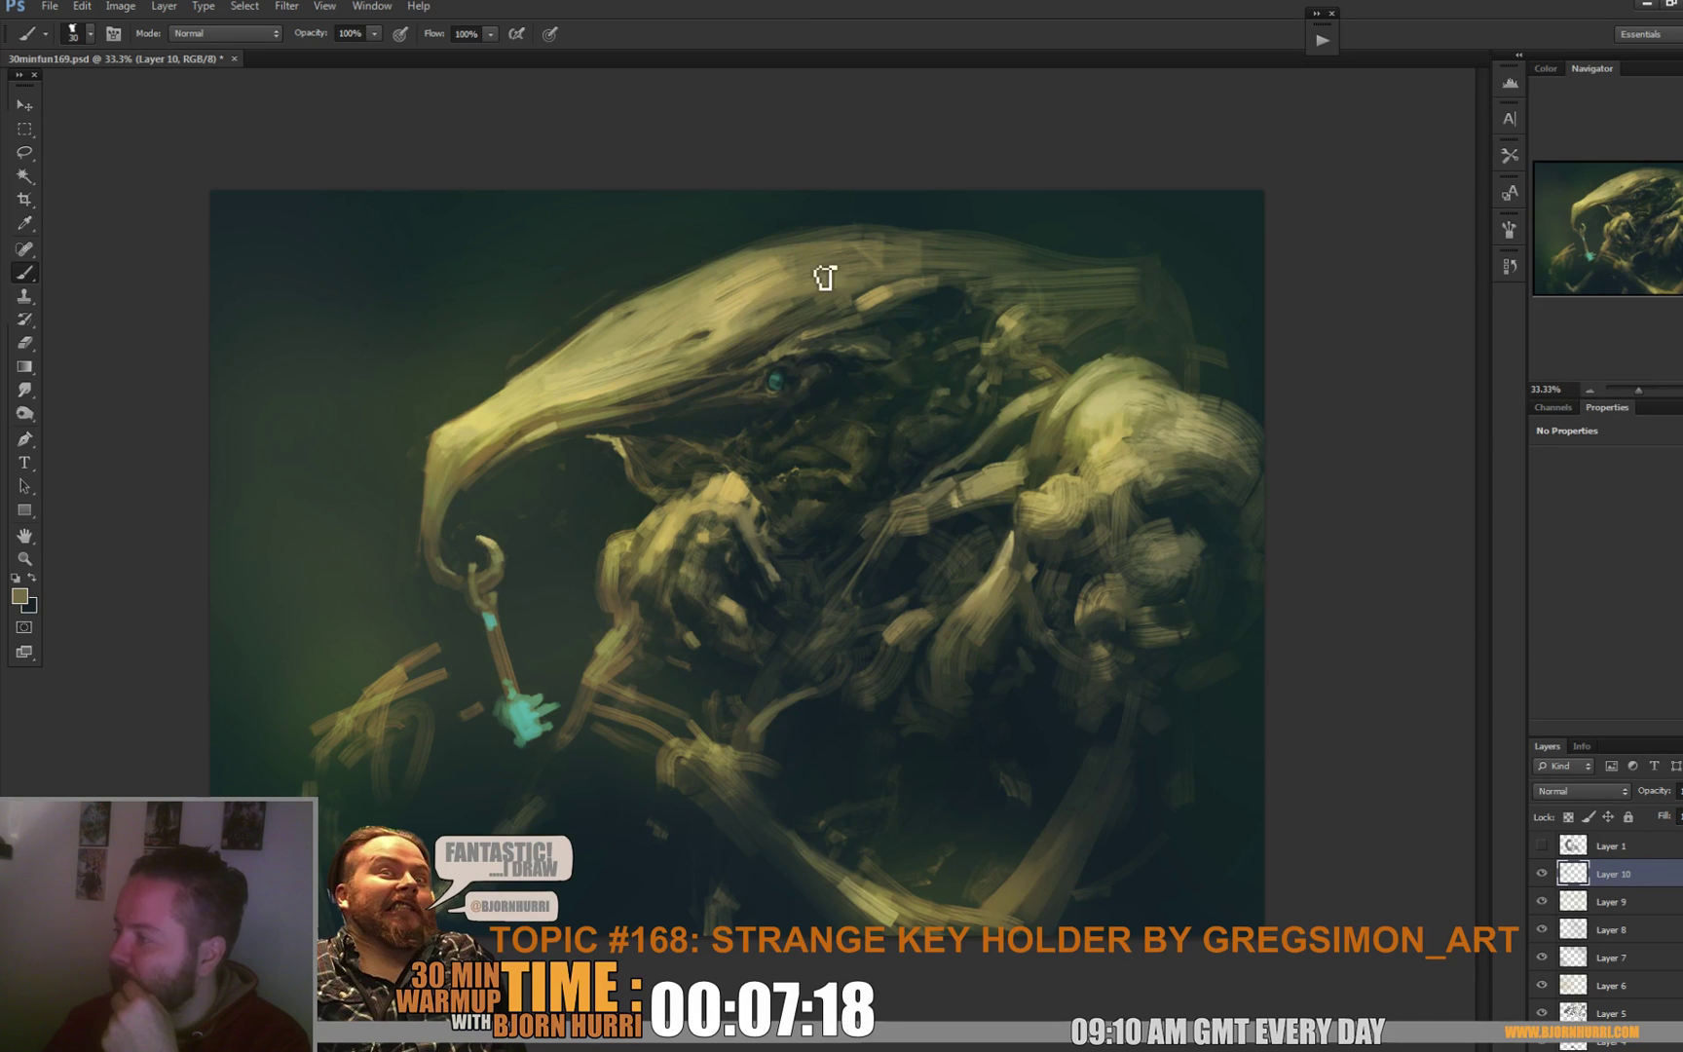
alt+click(760, 280)
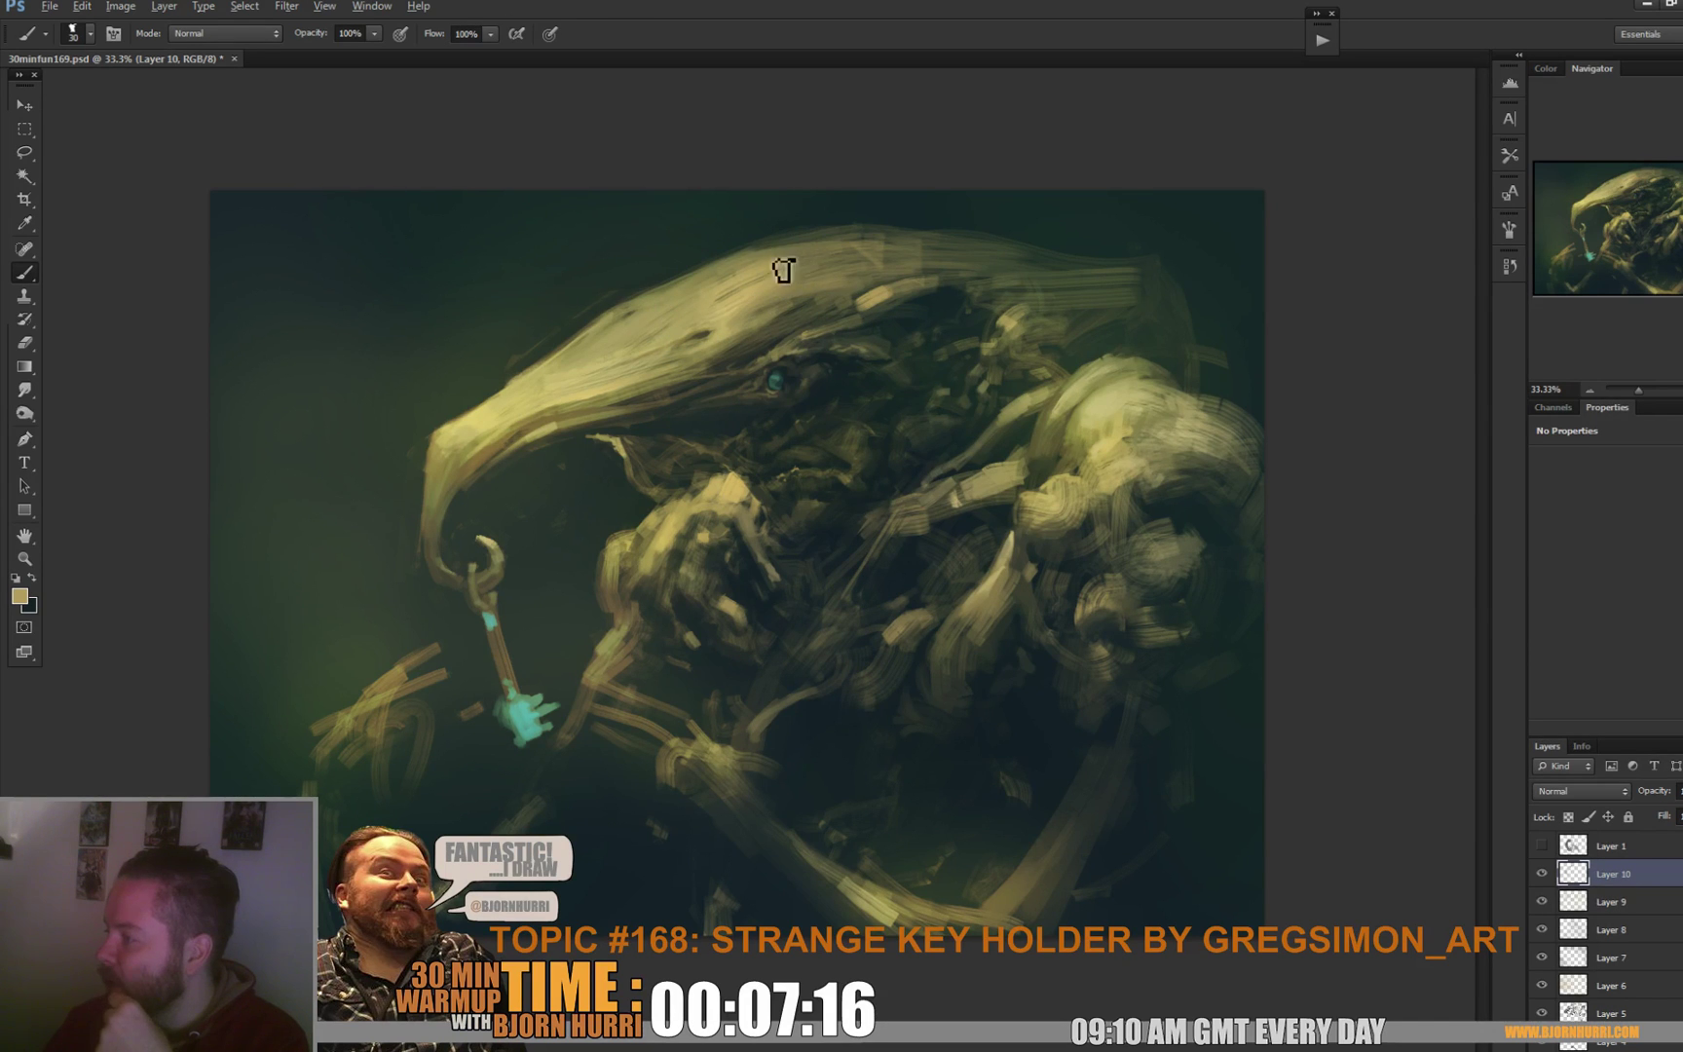
Set the brush to 97 px and sample dark green from the background.
right_click(826, 277)
text(97)
key(Return)
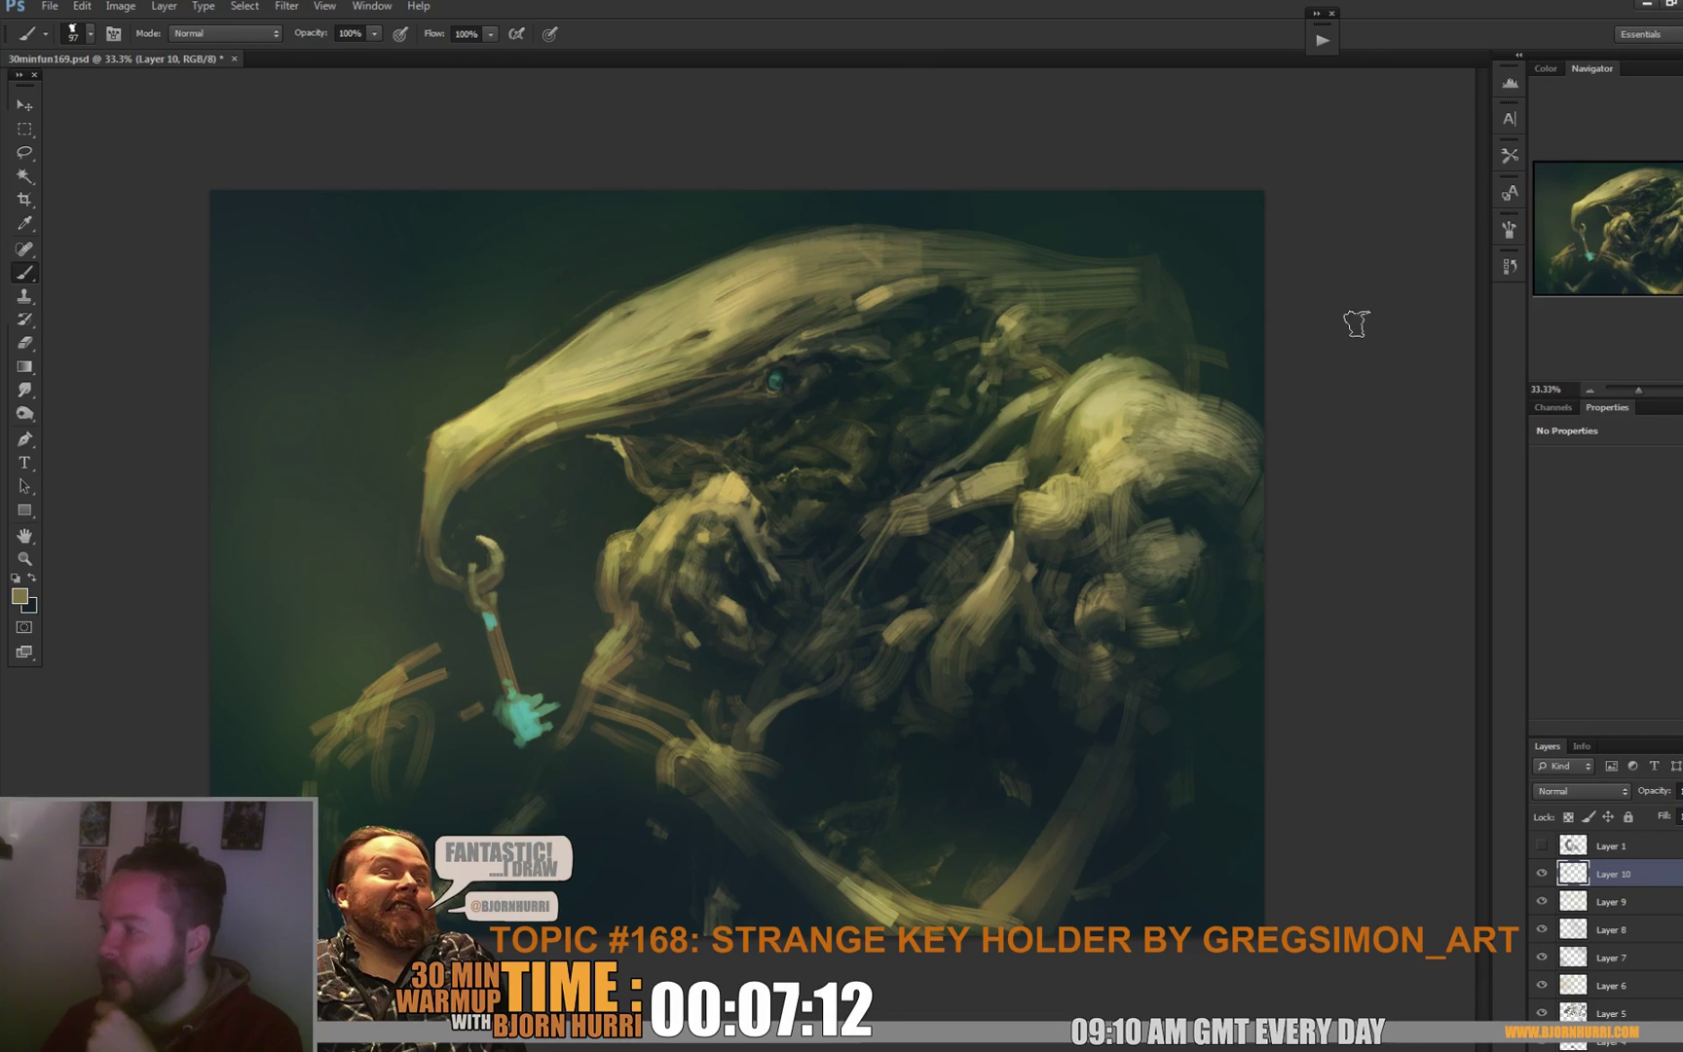
alt+click(526, 335)
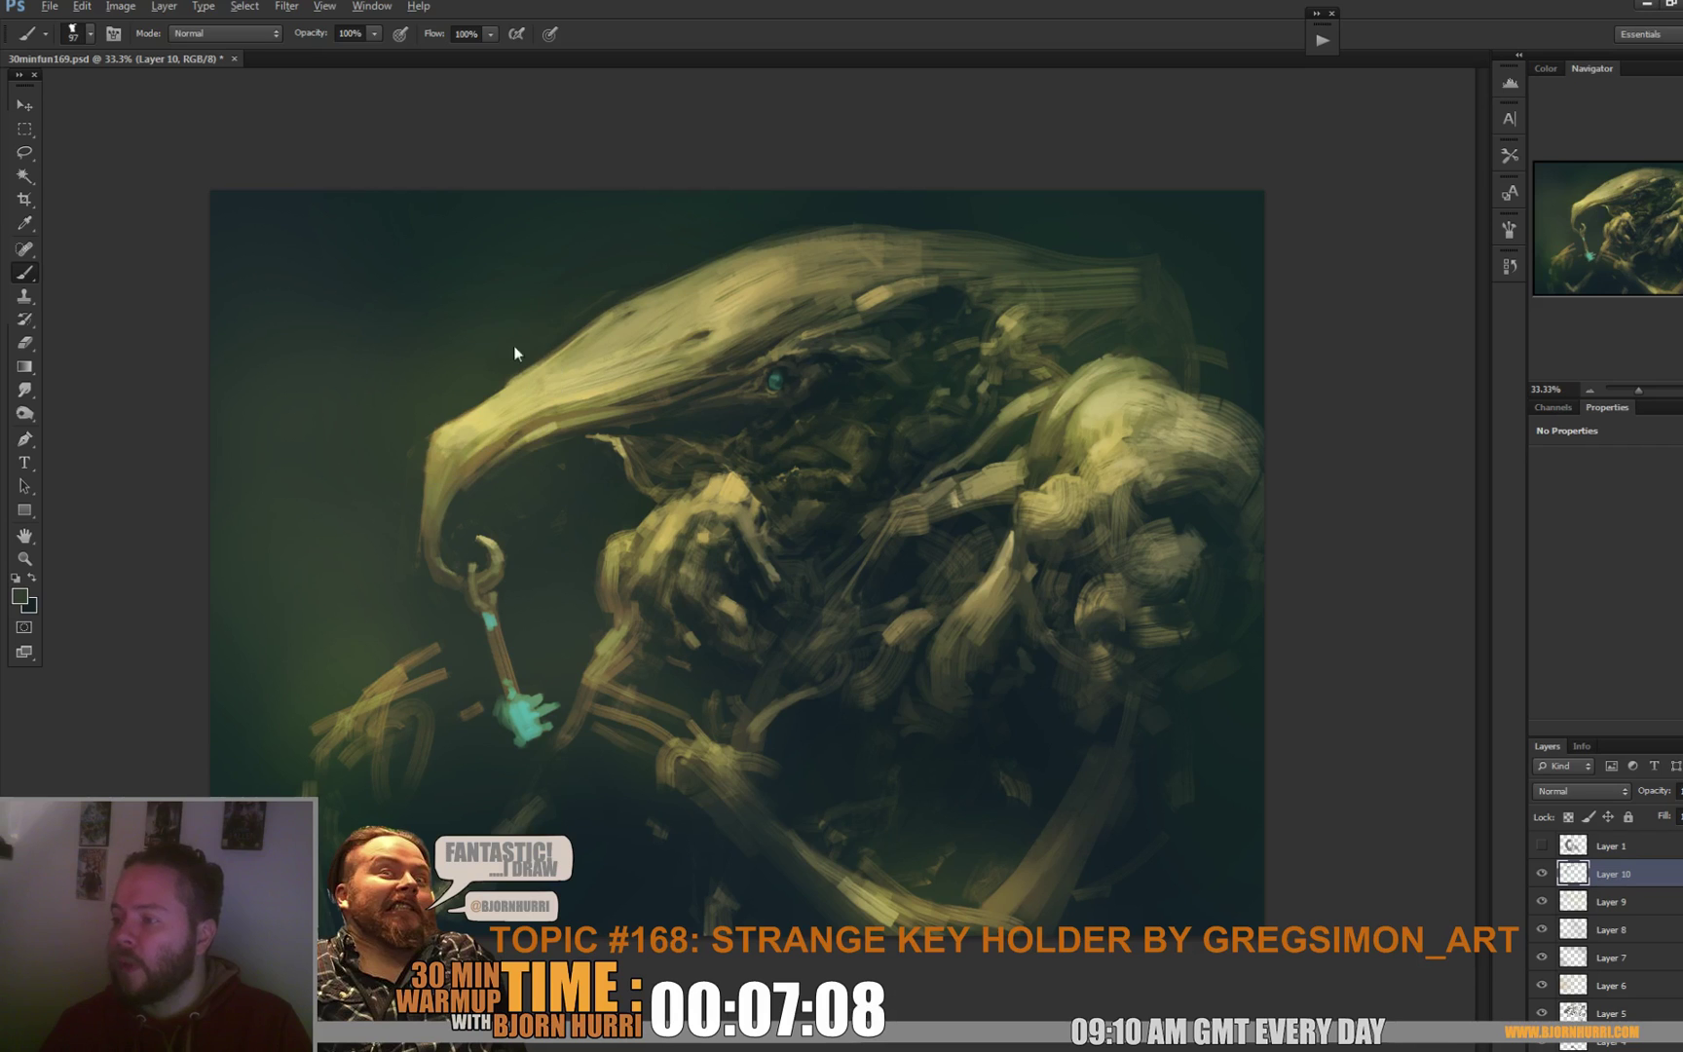
Switch to the 100 px soft brush preset and sample dark teal from the background.
right_click(728, 304)
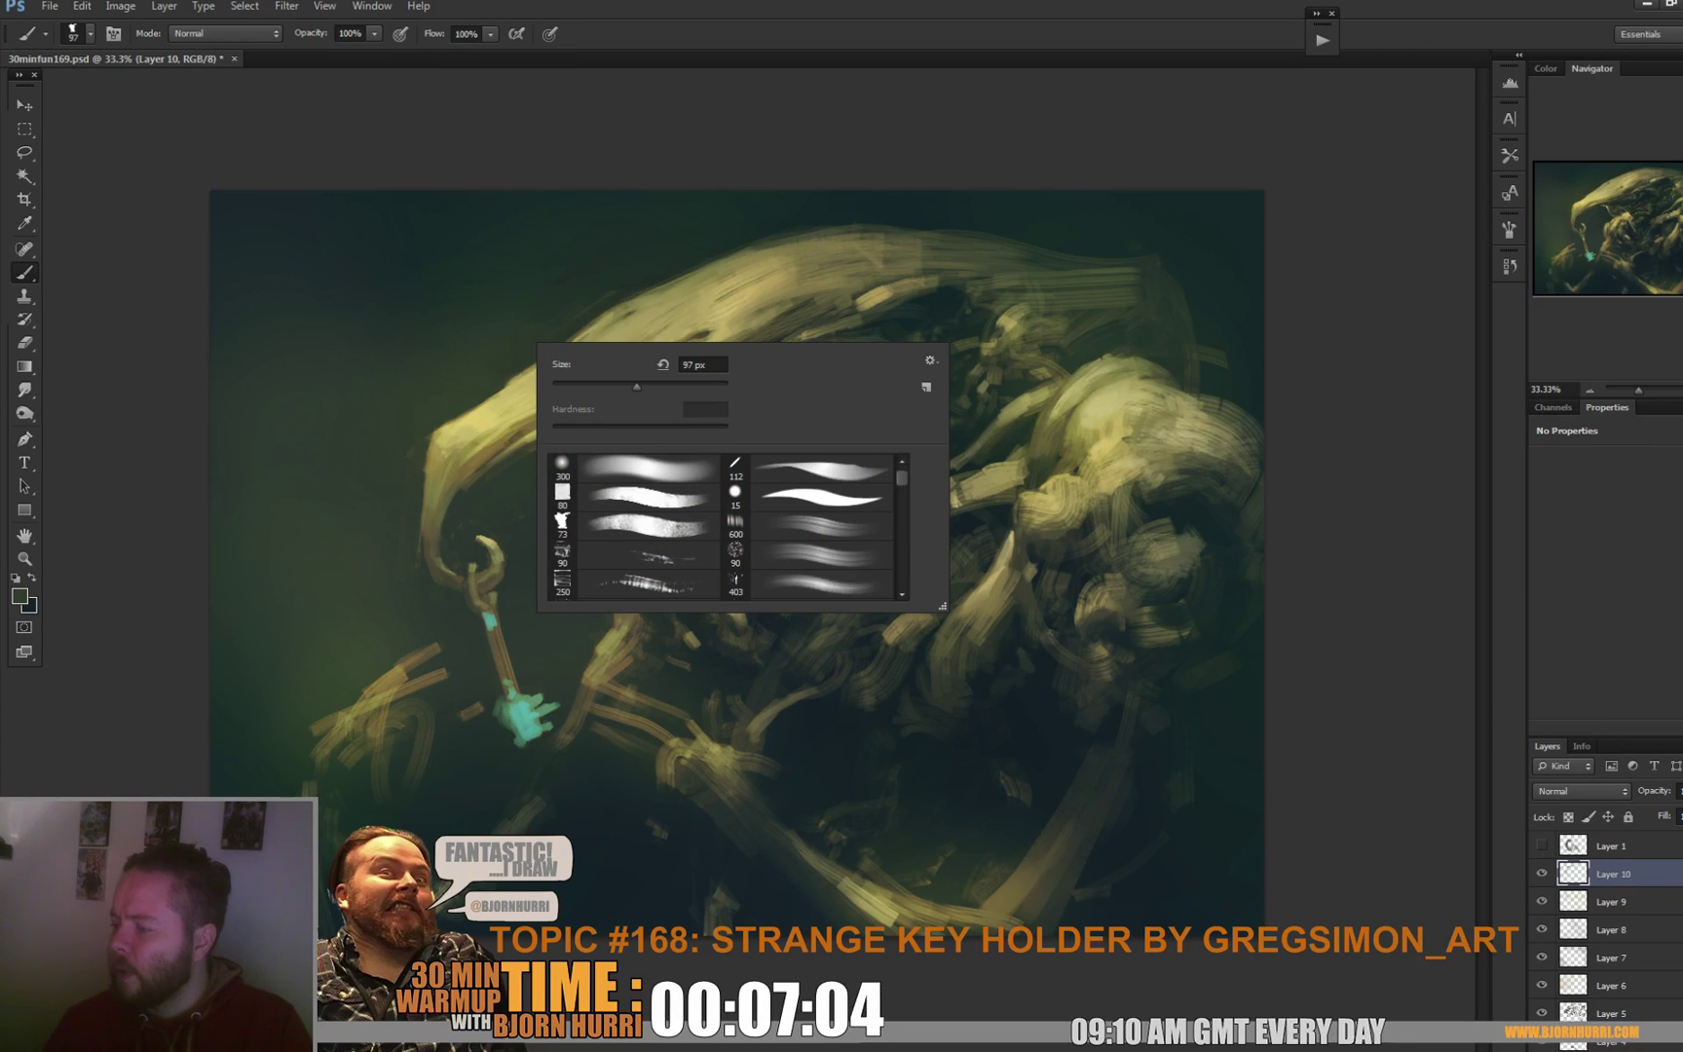
scroll(808, 526, down, 2)
click(808, 546)
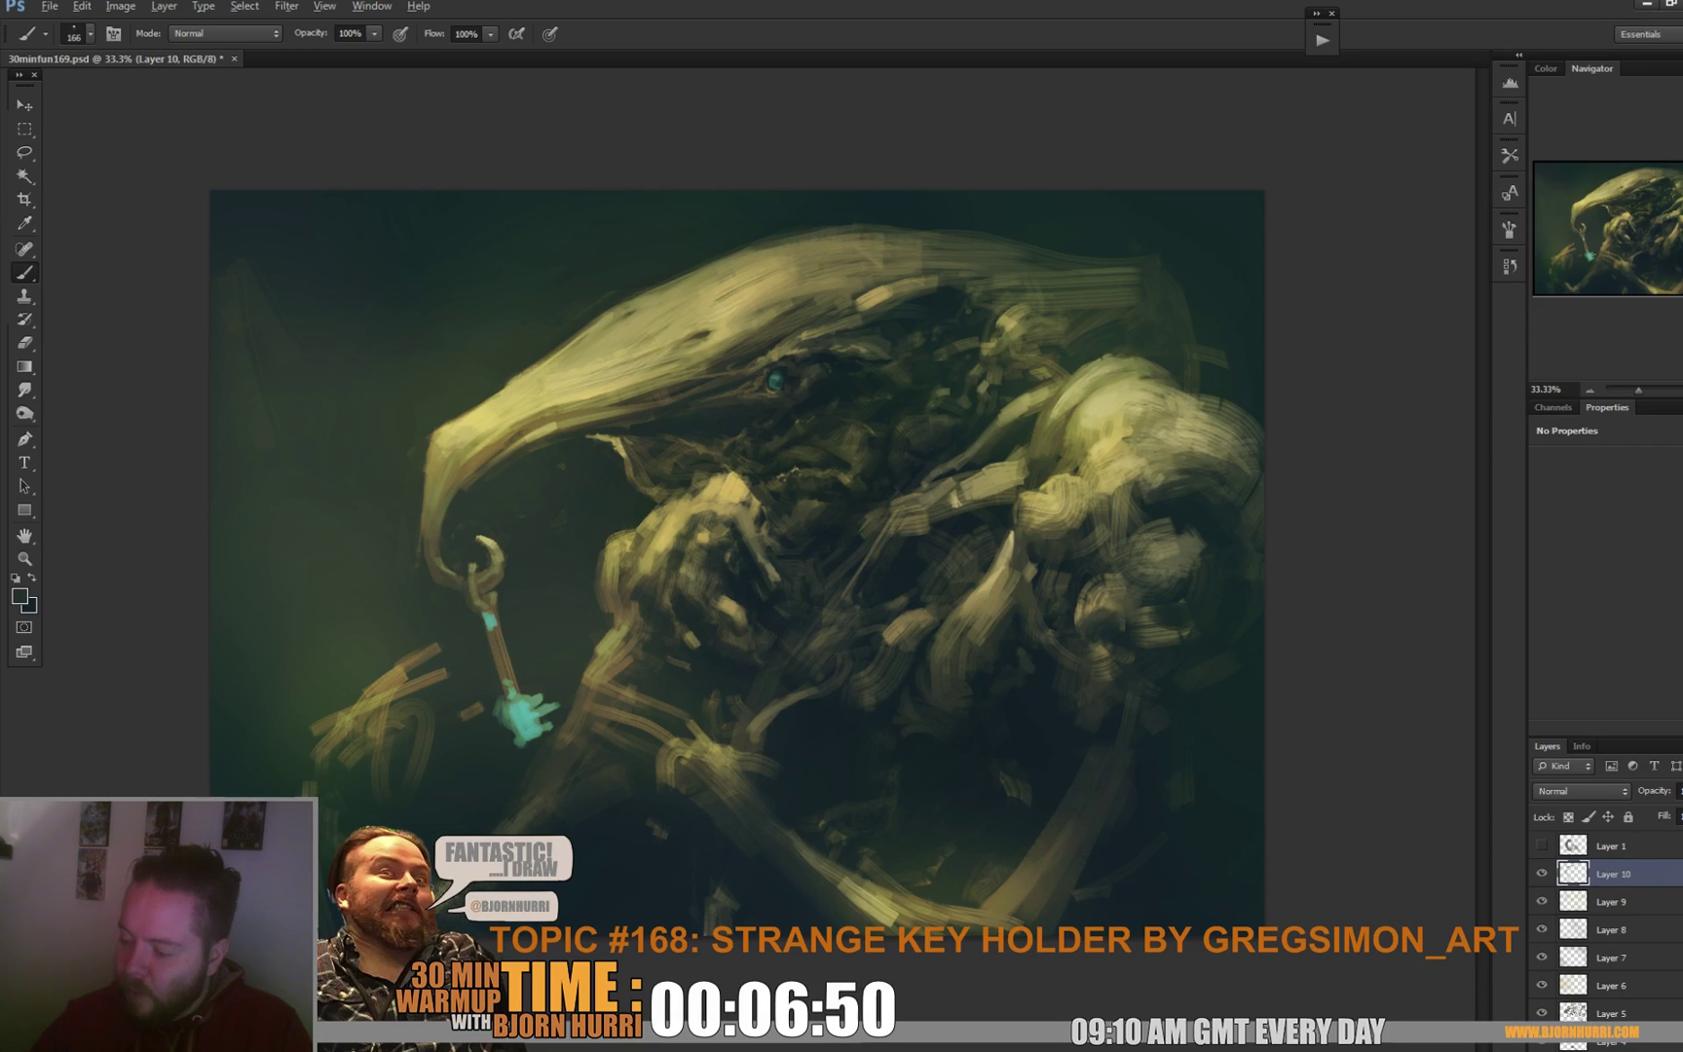
alt+click(391, 877)
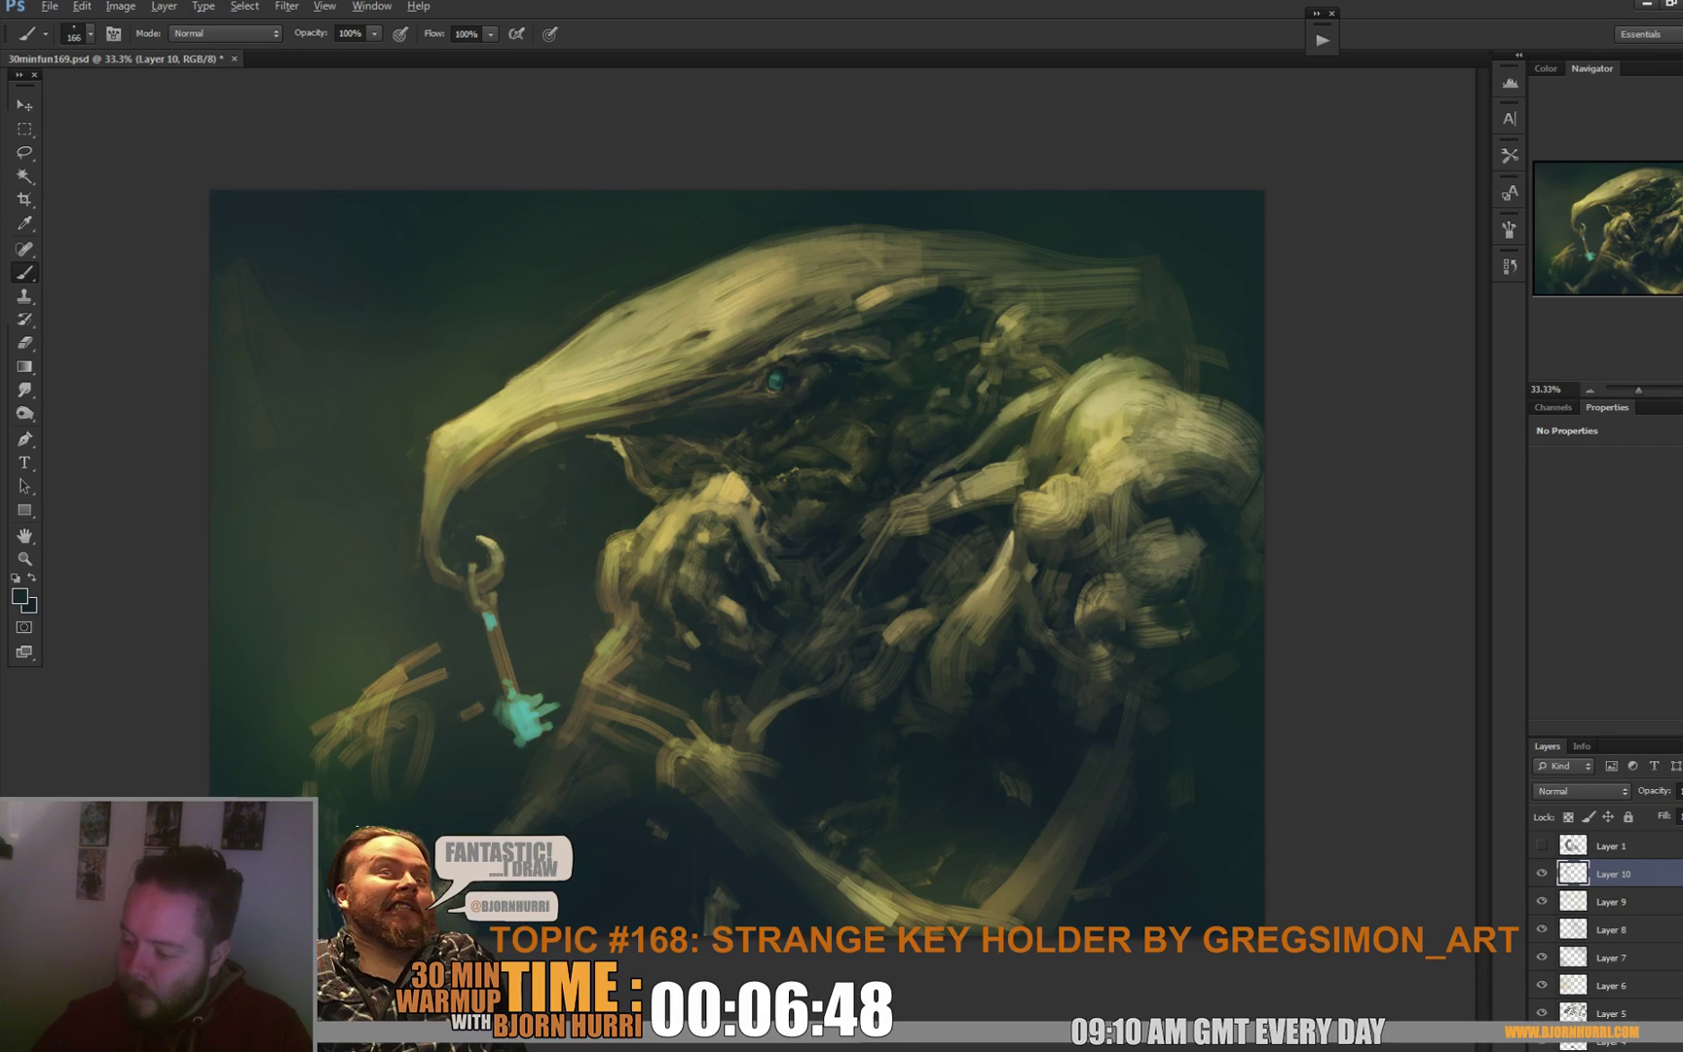
Resize the brush to 65 px and pick up an olive colour from the painting.
right_click(429, 823)
double_click(584, 828)
text(65)
key(Return)
alt+click(356, 732)
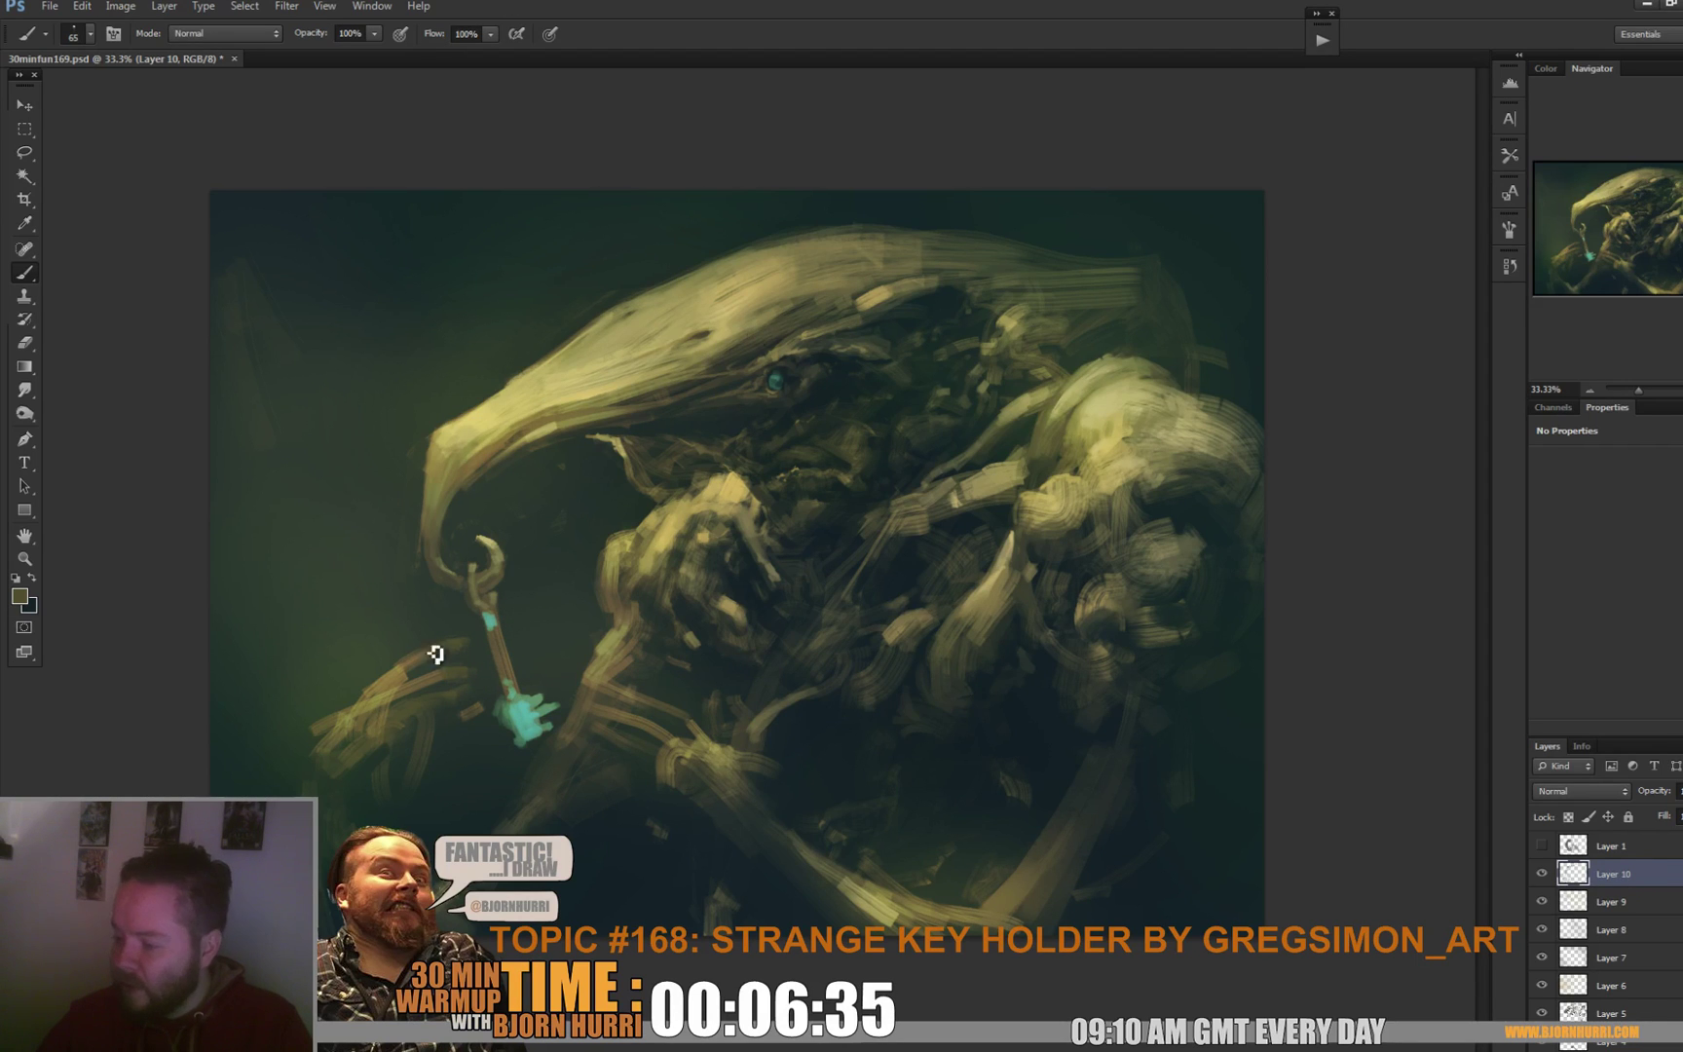
With a 34 px brush, paint a brighter stroke on the hand near the key, then sample darker brown.
right_click(418, 676)
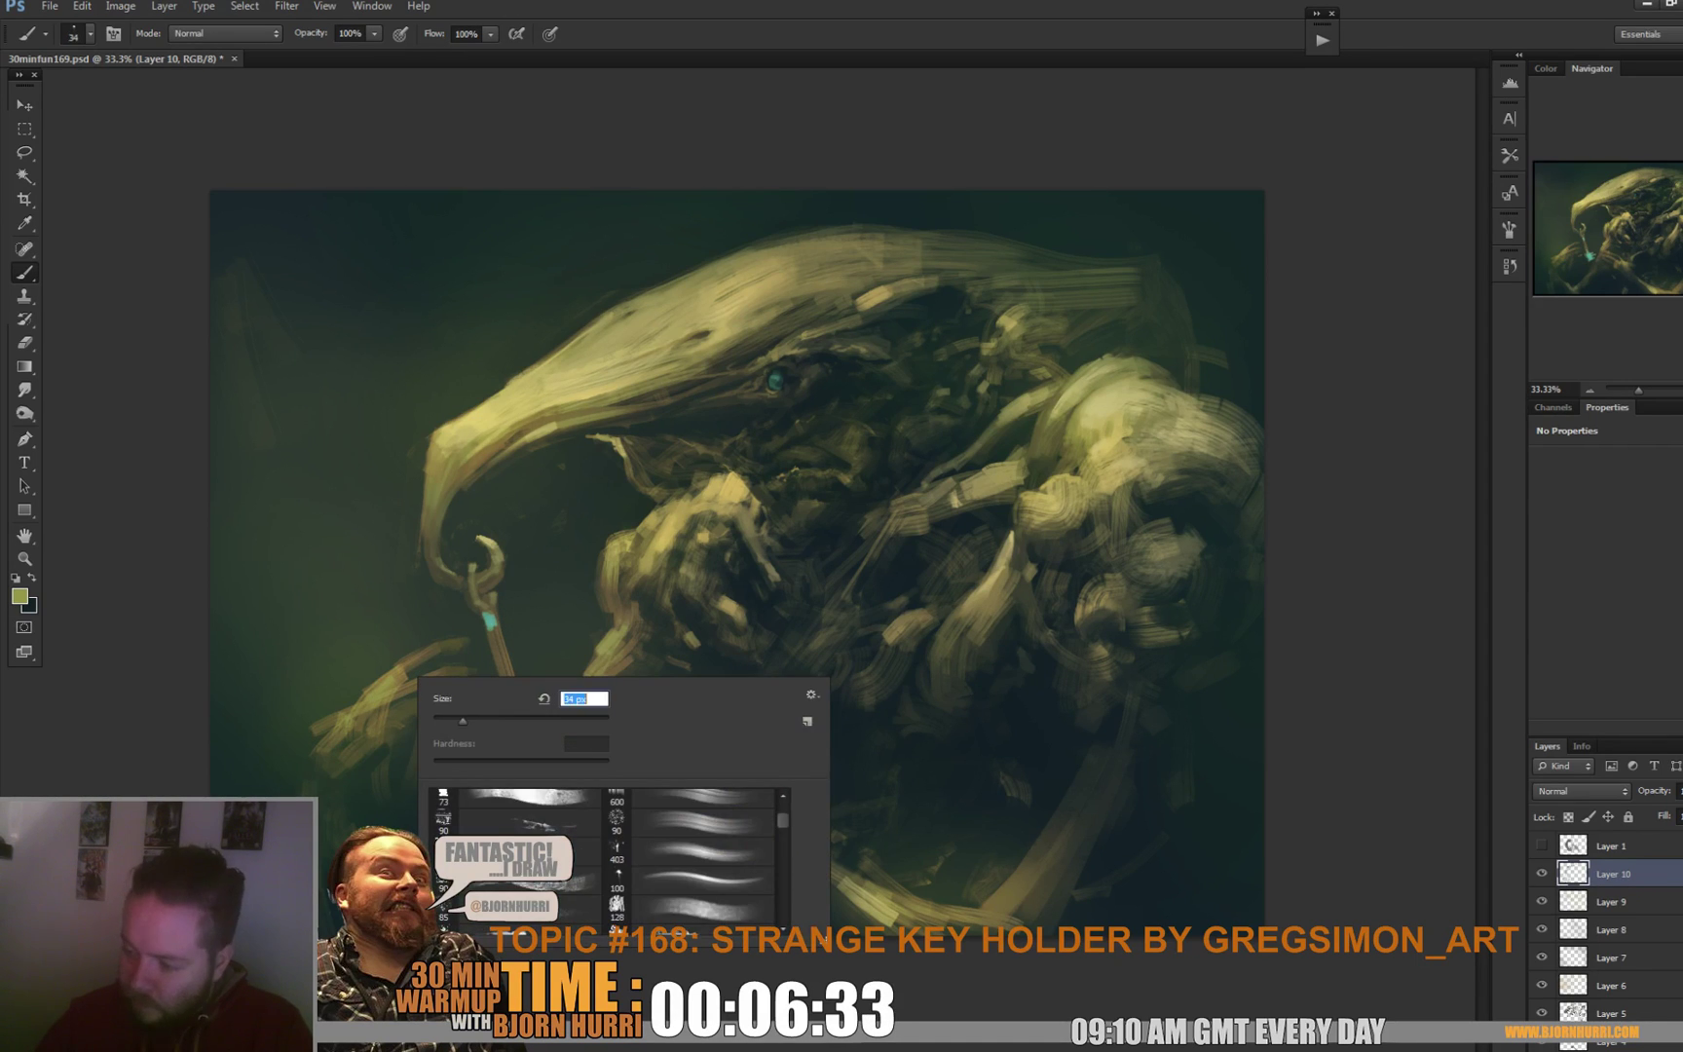
key(Return)
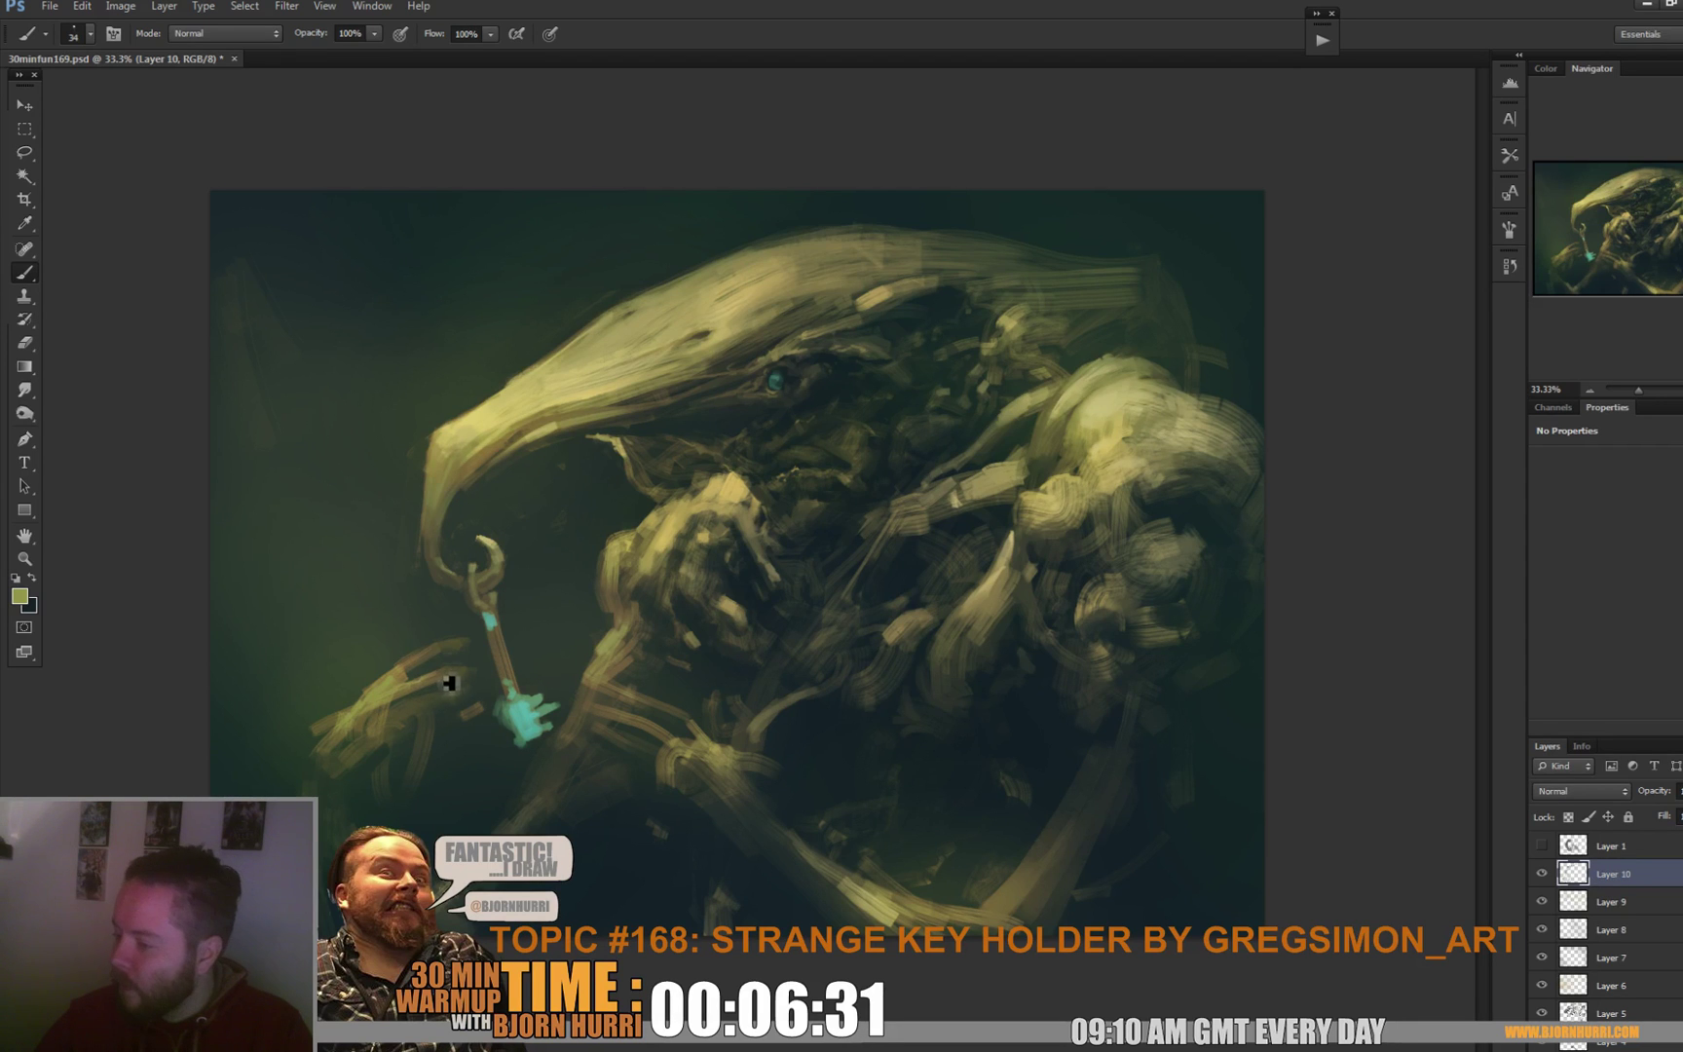
mouse_move(369, 723)
mouse_down()
mouse_move(410, 717)
mouse_move(400, 737)
mouse_up()
alt+click(429, 676)
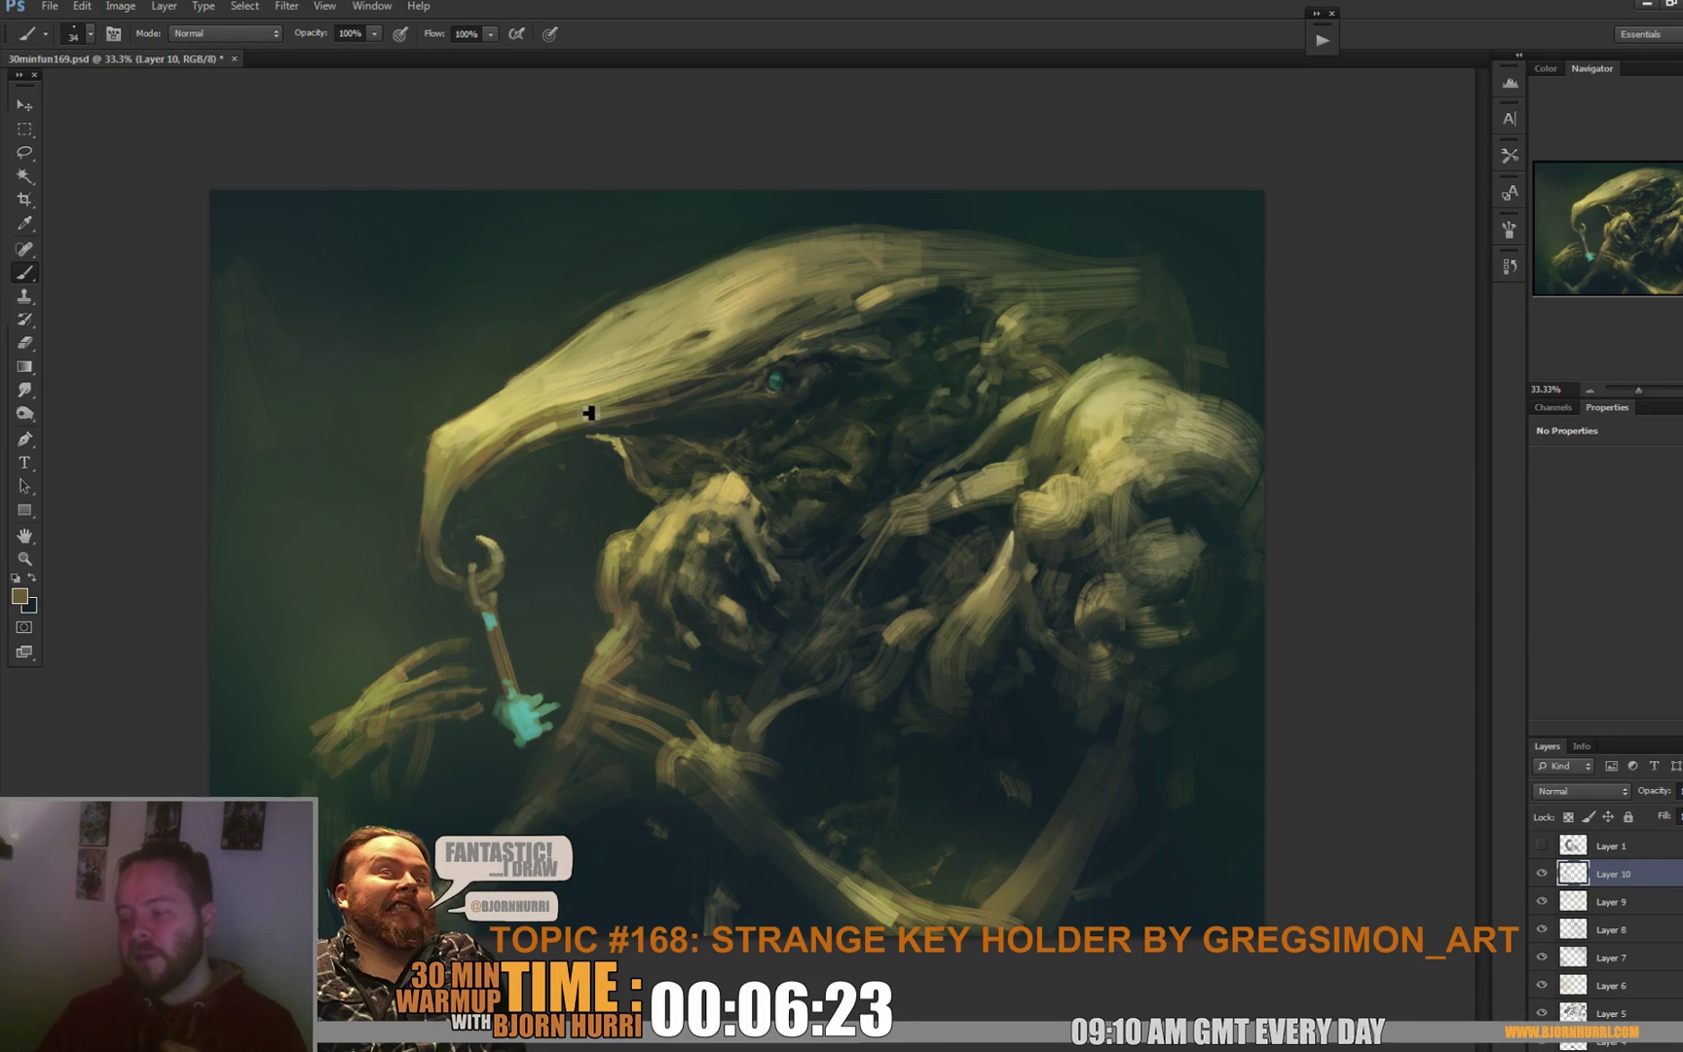
Sample dark green from the background and enlarge the brush from 73 px to 88 px.
right_click(456, 736)
click(512, 782)
alt+click(452, 749)
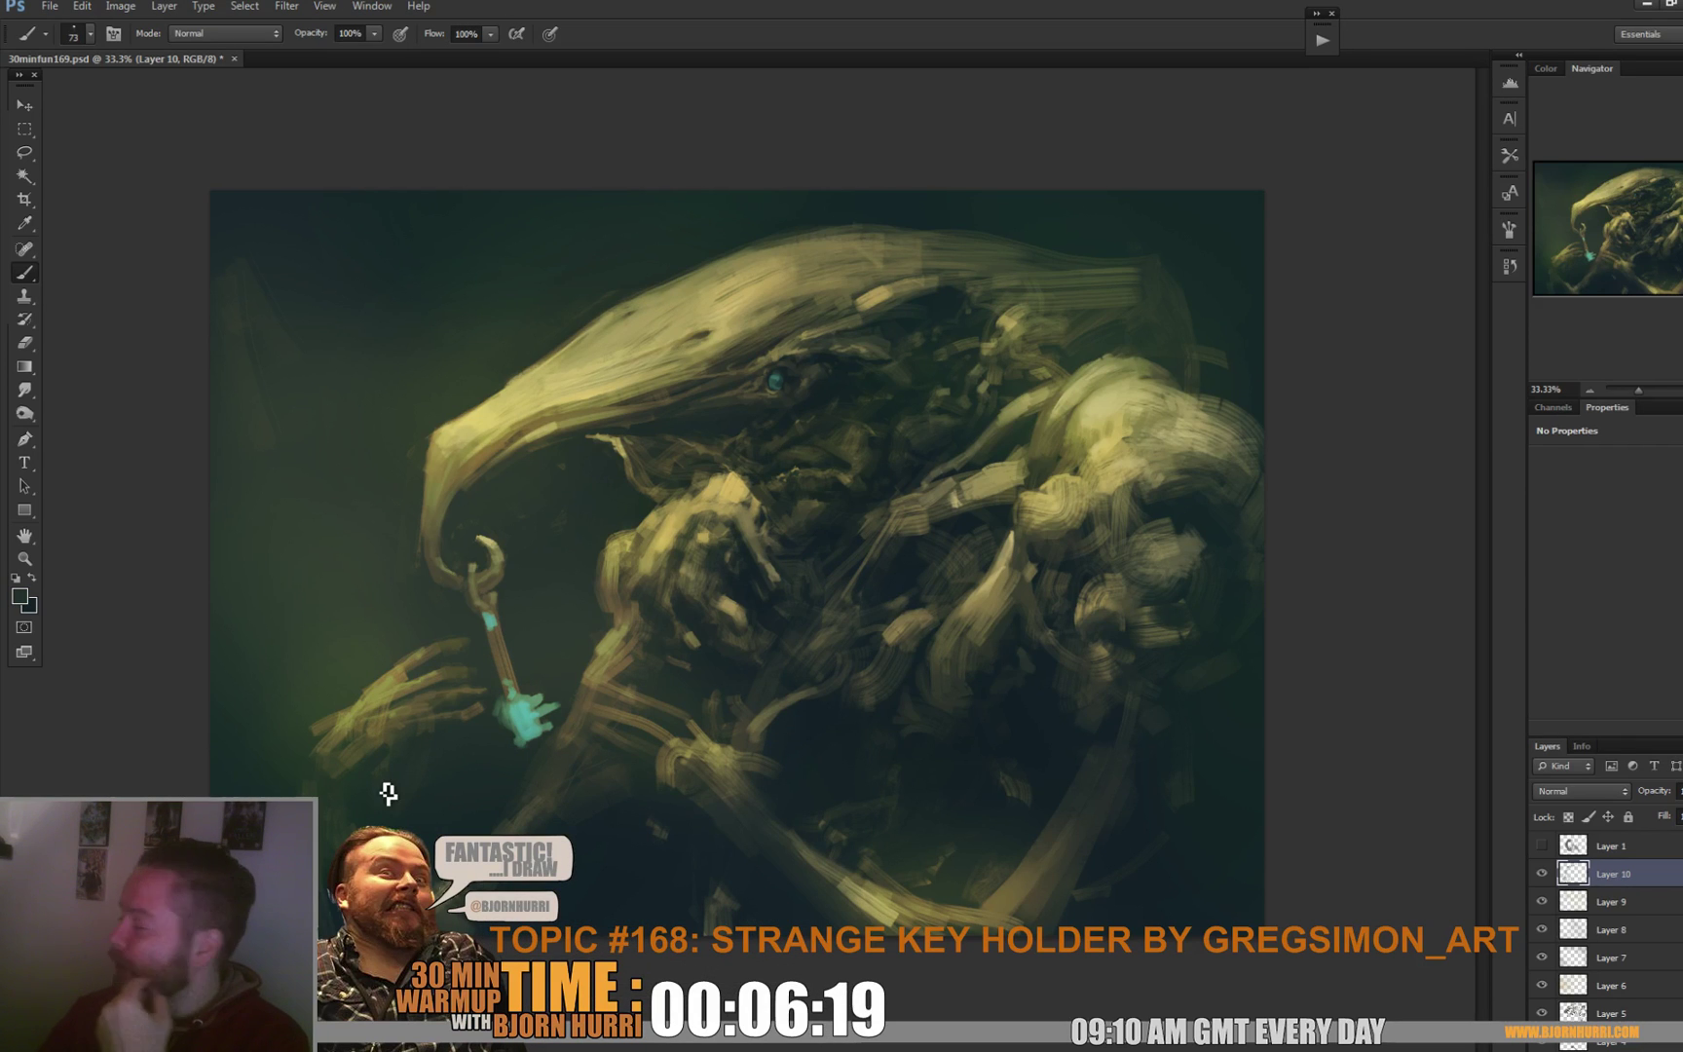
right_click(470, 791)
drag(545, 825, 560, 826)
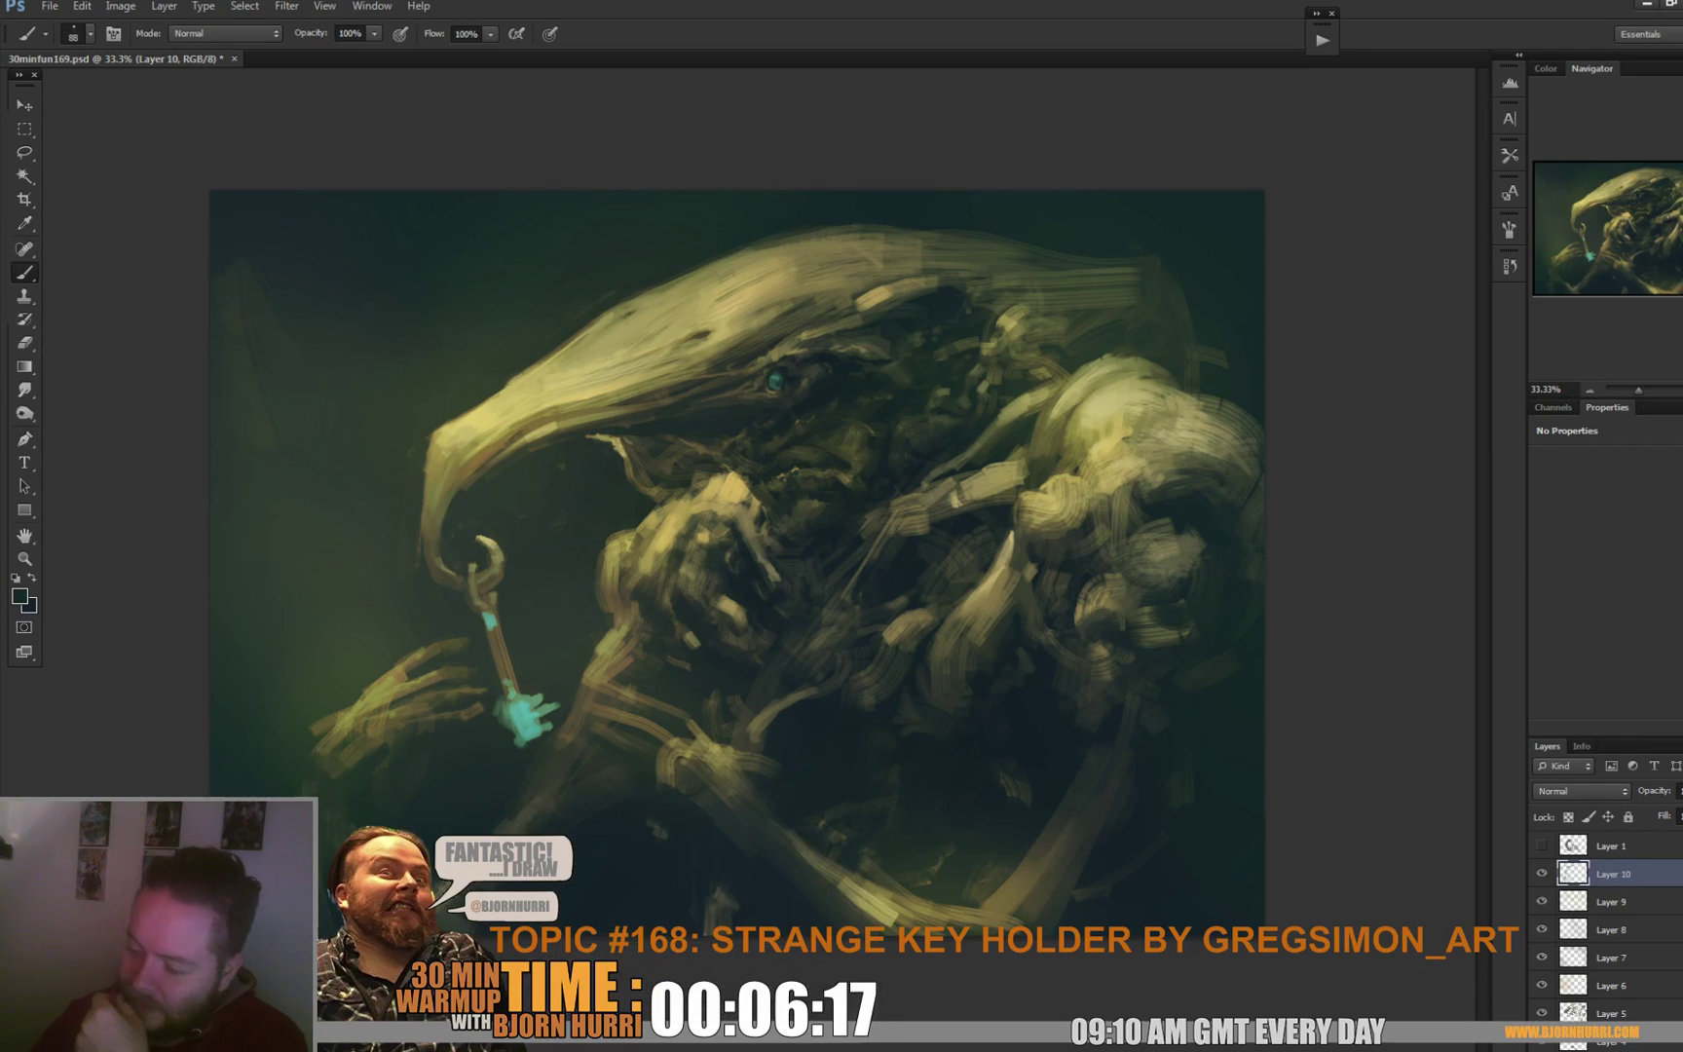
key(Return)
Enlarge the brush to 158 px and sample dark green near the key tip.
right_click(344, 740)
text(158)
key(Return)
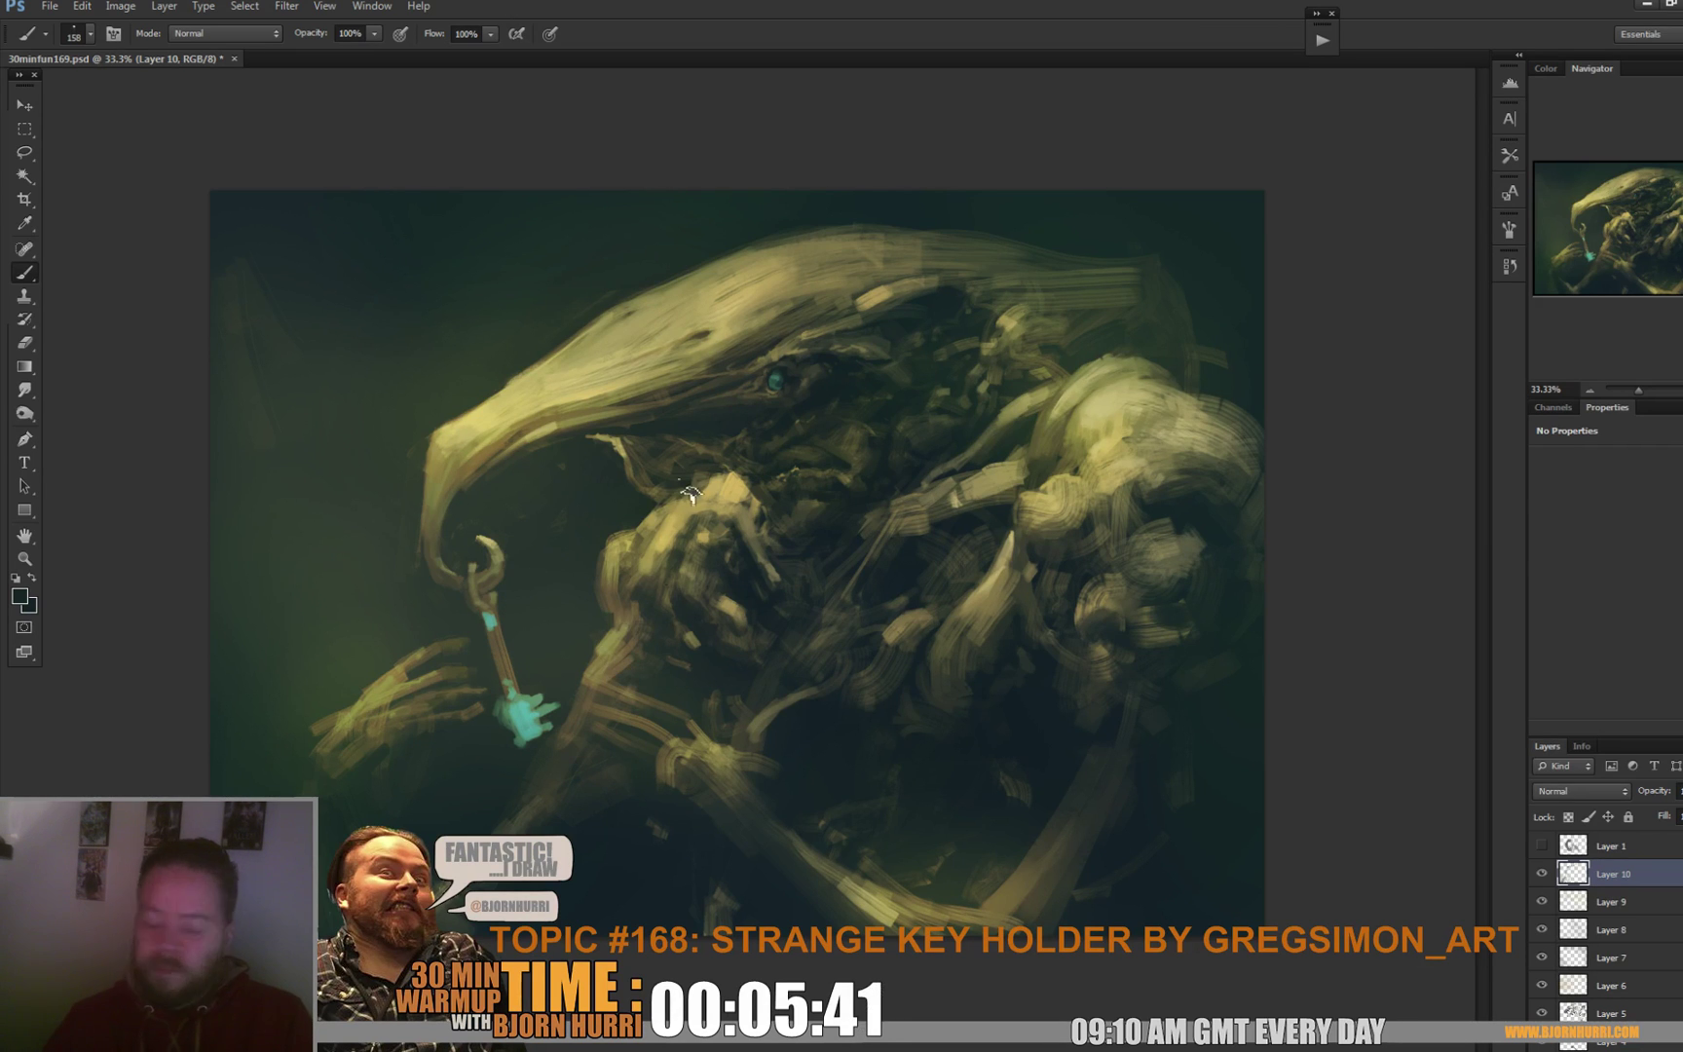
alt+click(497, 735)
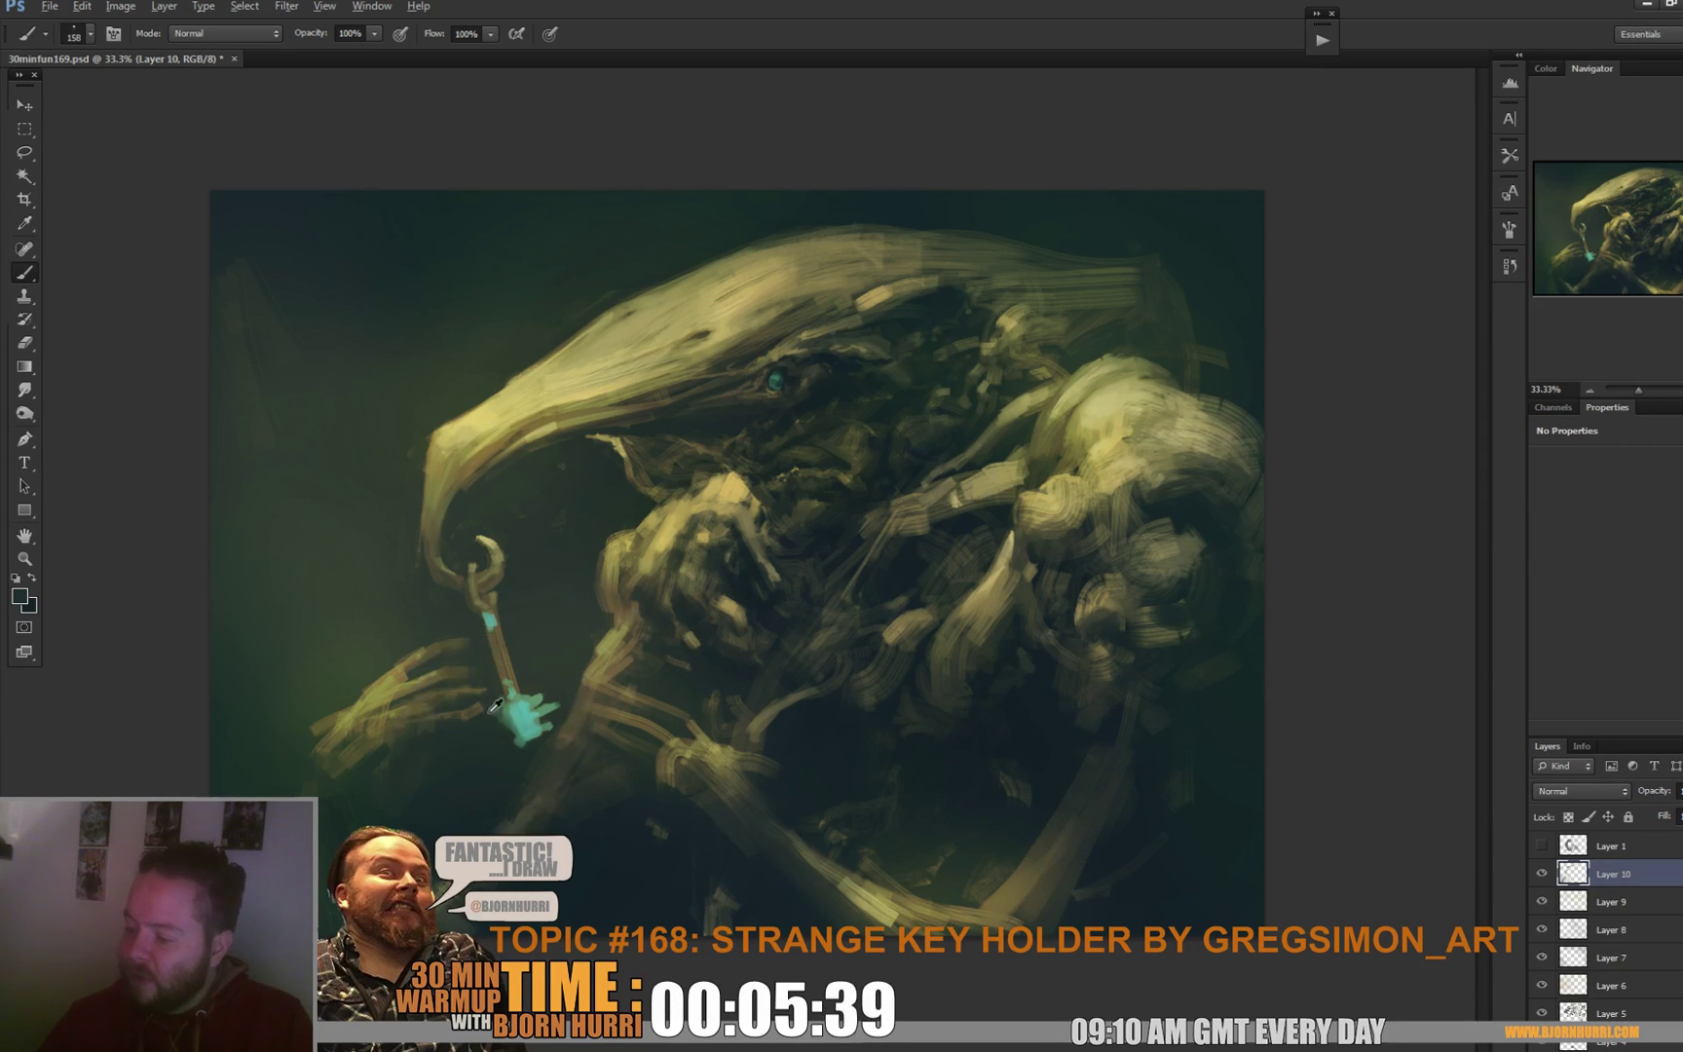
Shrink the brush to 44 px, sample cyan from the key, then enlarge it to 75 px.
right_click(530, 740)
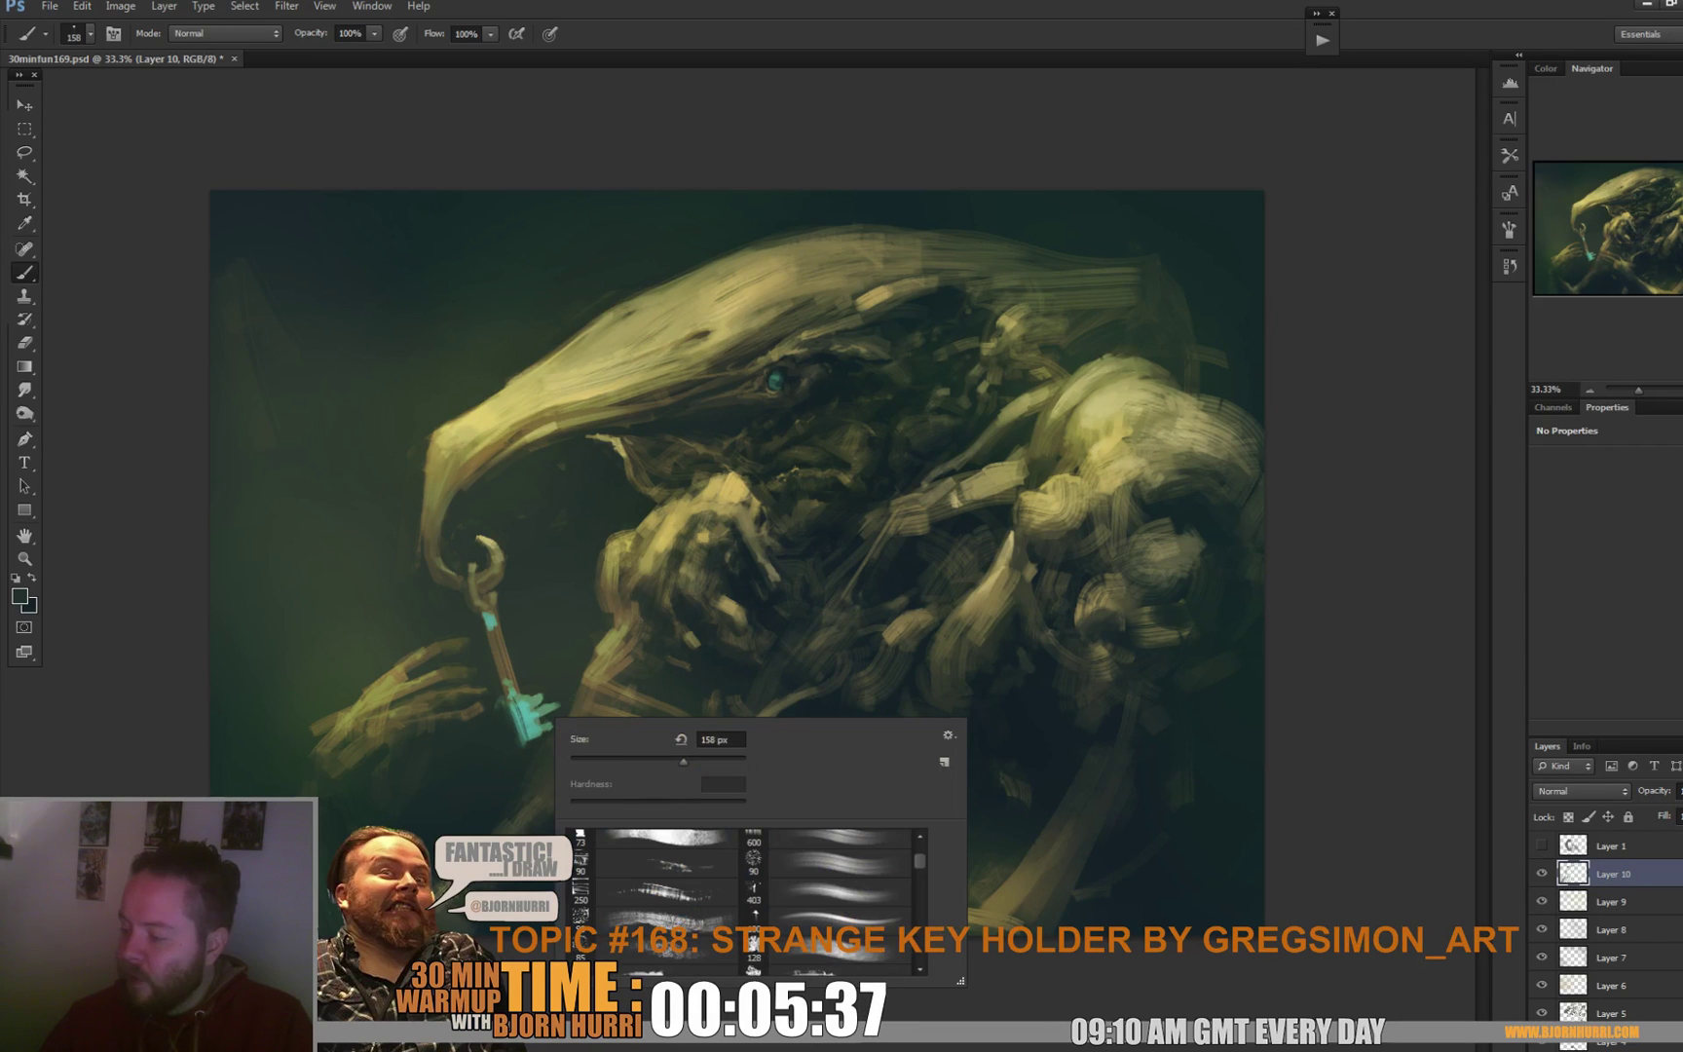
click(556, 694)
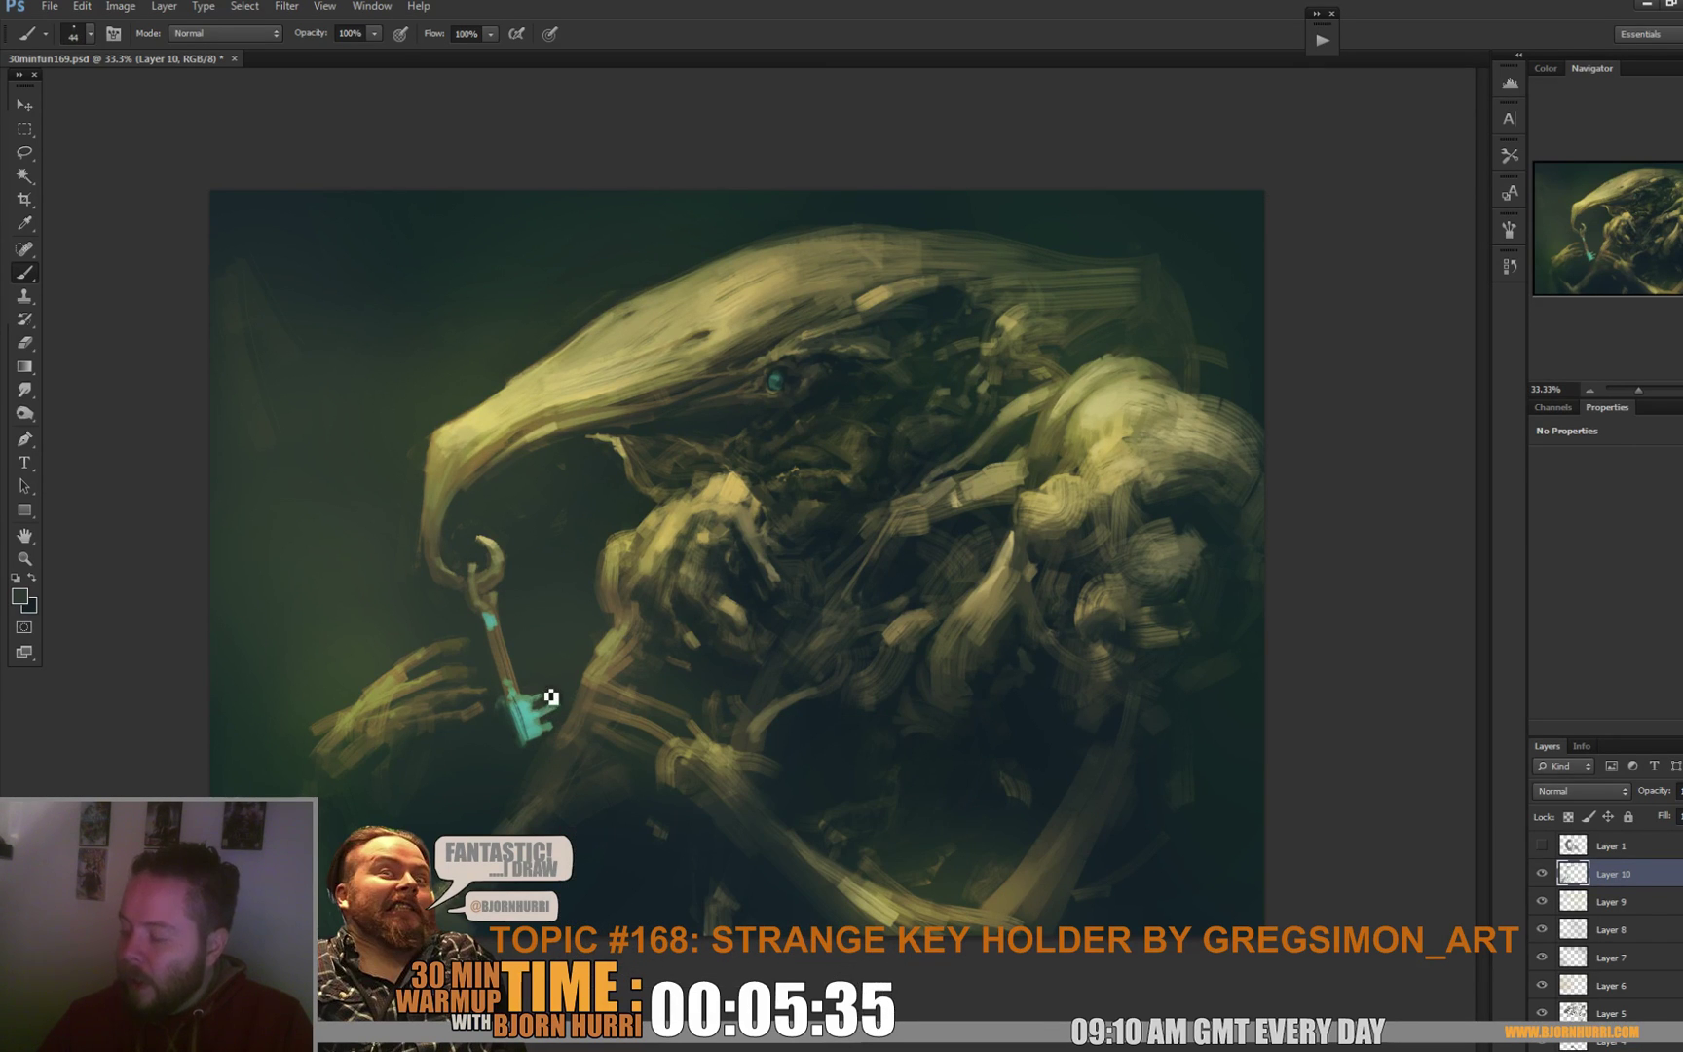
alt+click(516, 709)
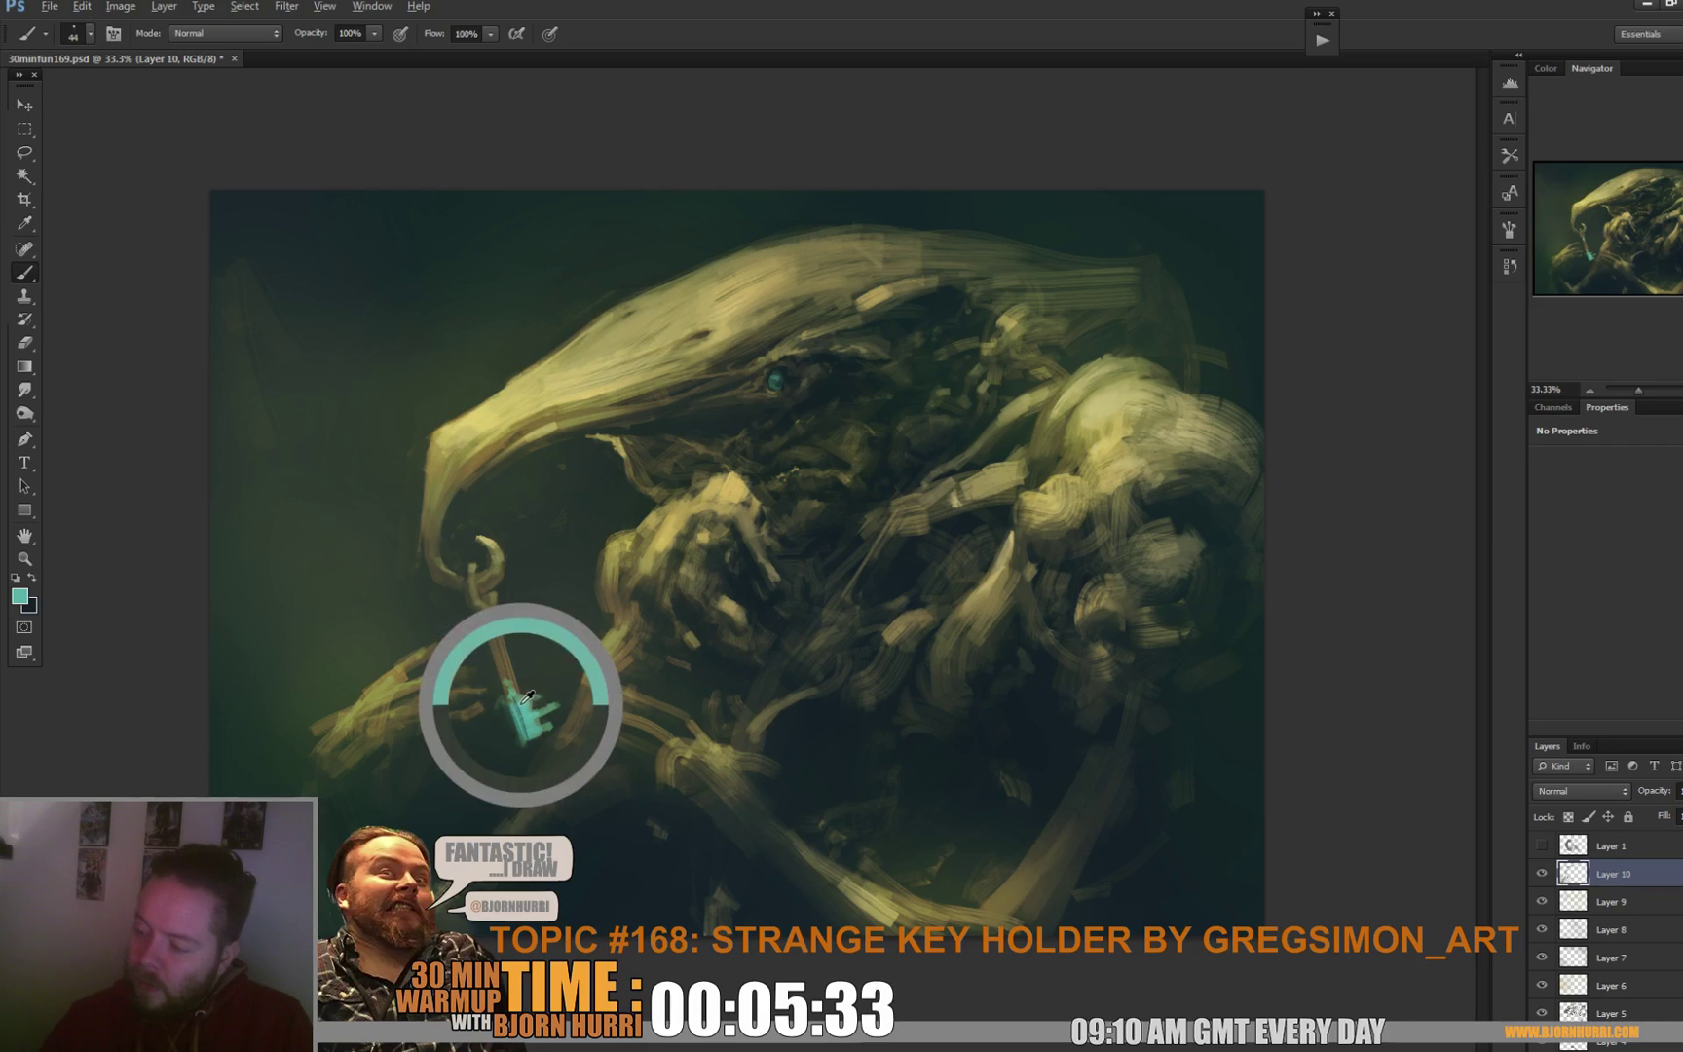
right_click(531, 703)
drag(624, 748, 681, 748)
click(514, 726)
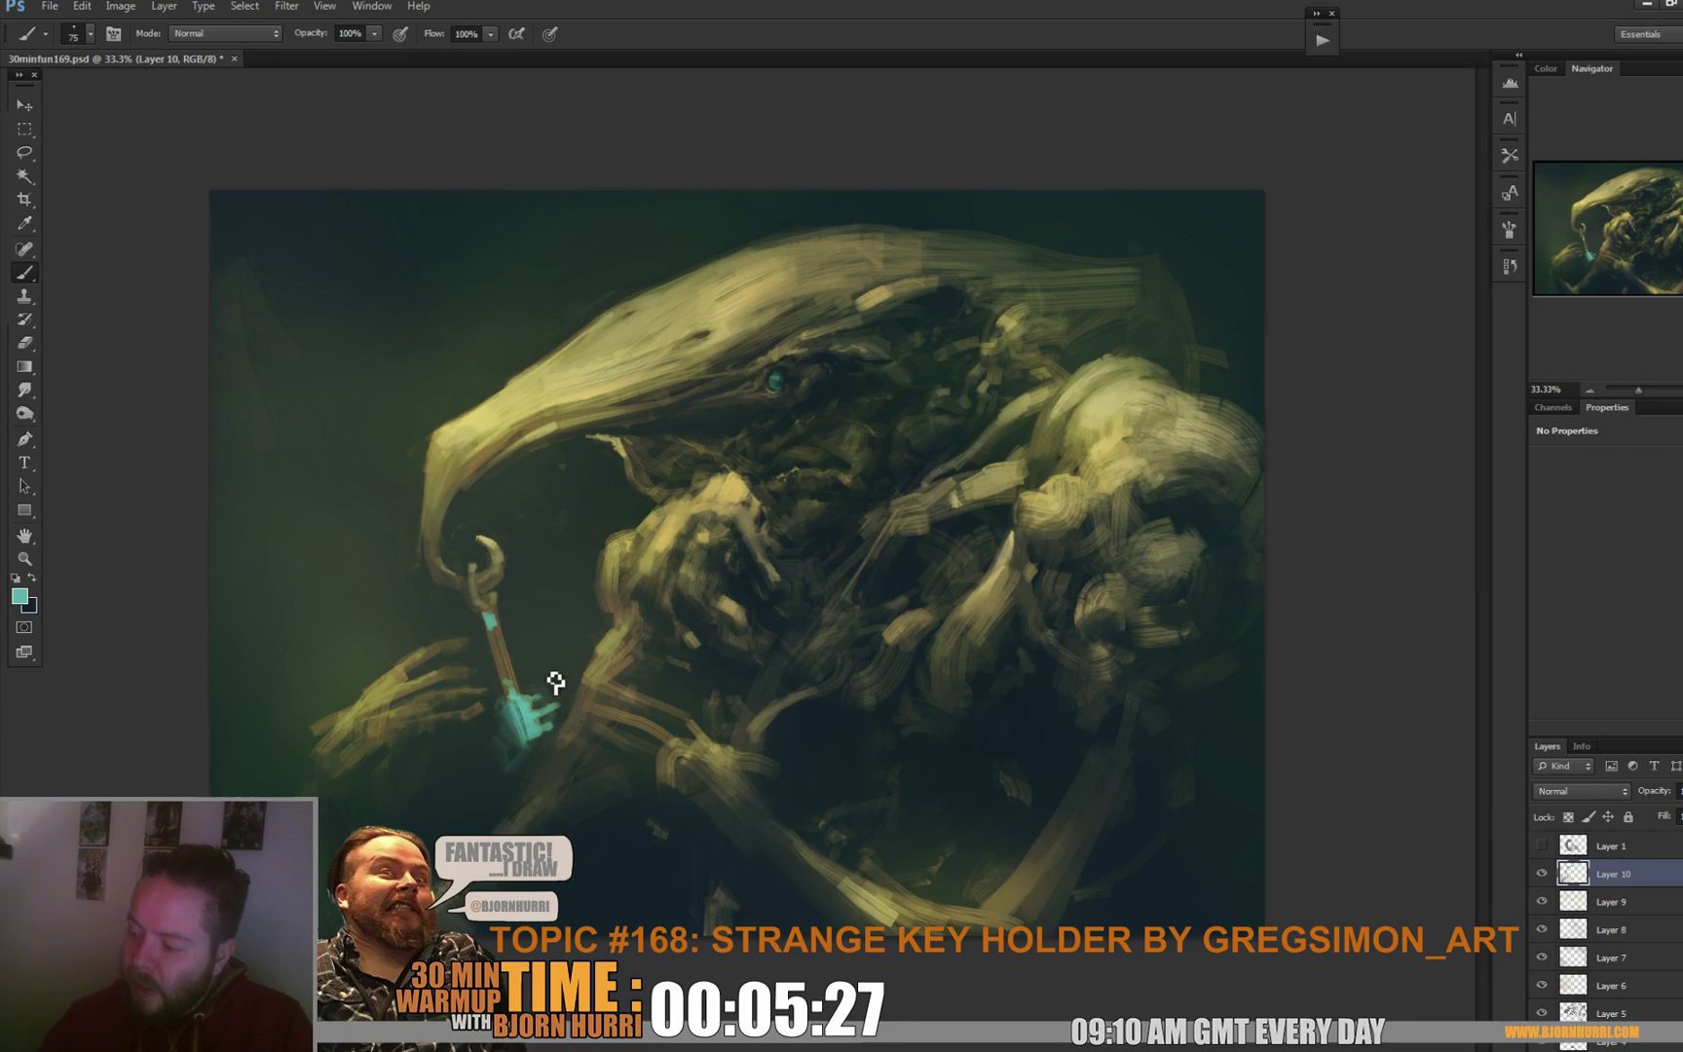
Pick up cyan from the key tip and set the brush to 10 px for highlights.
alt+click(531, 711)
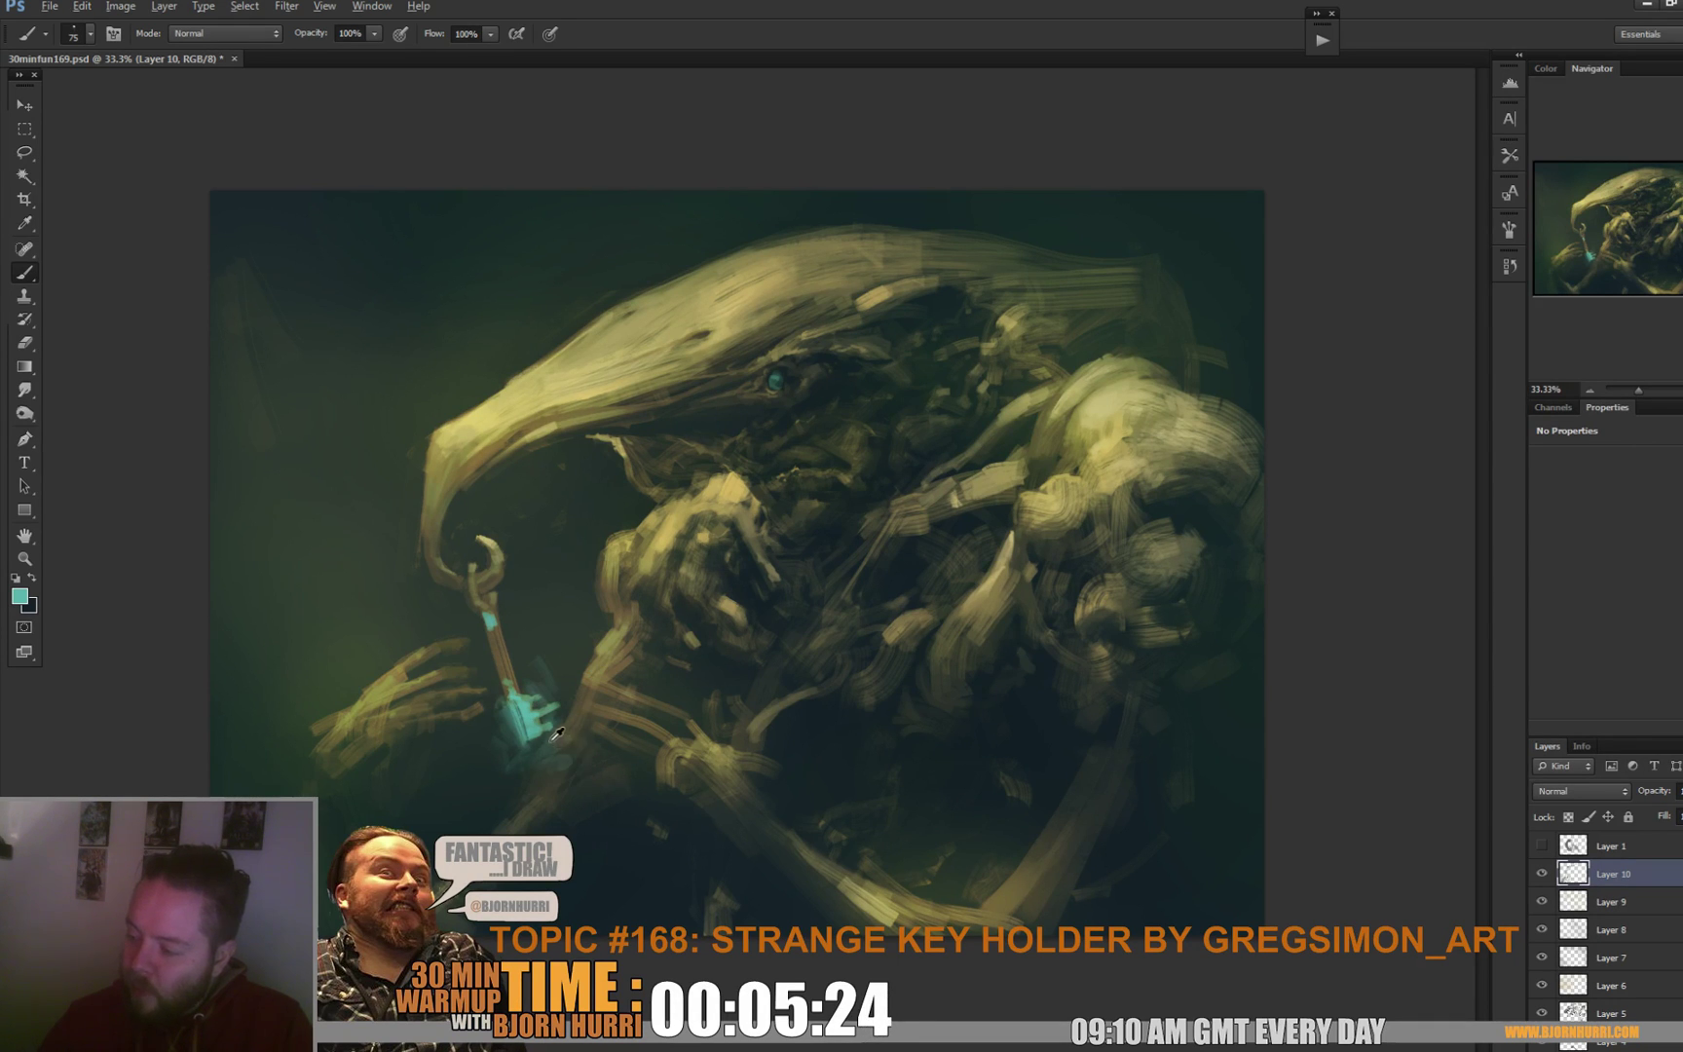
alt+click(540, 732)
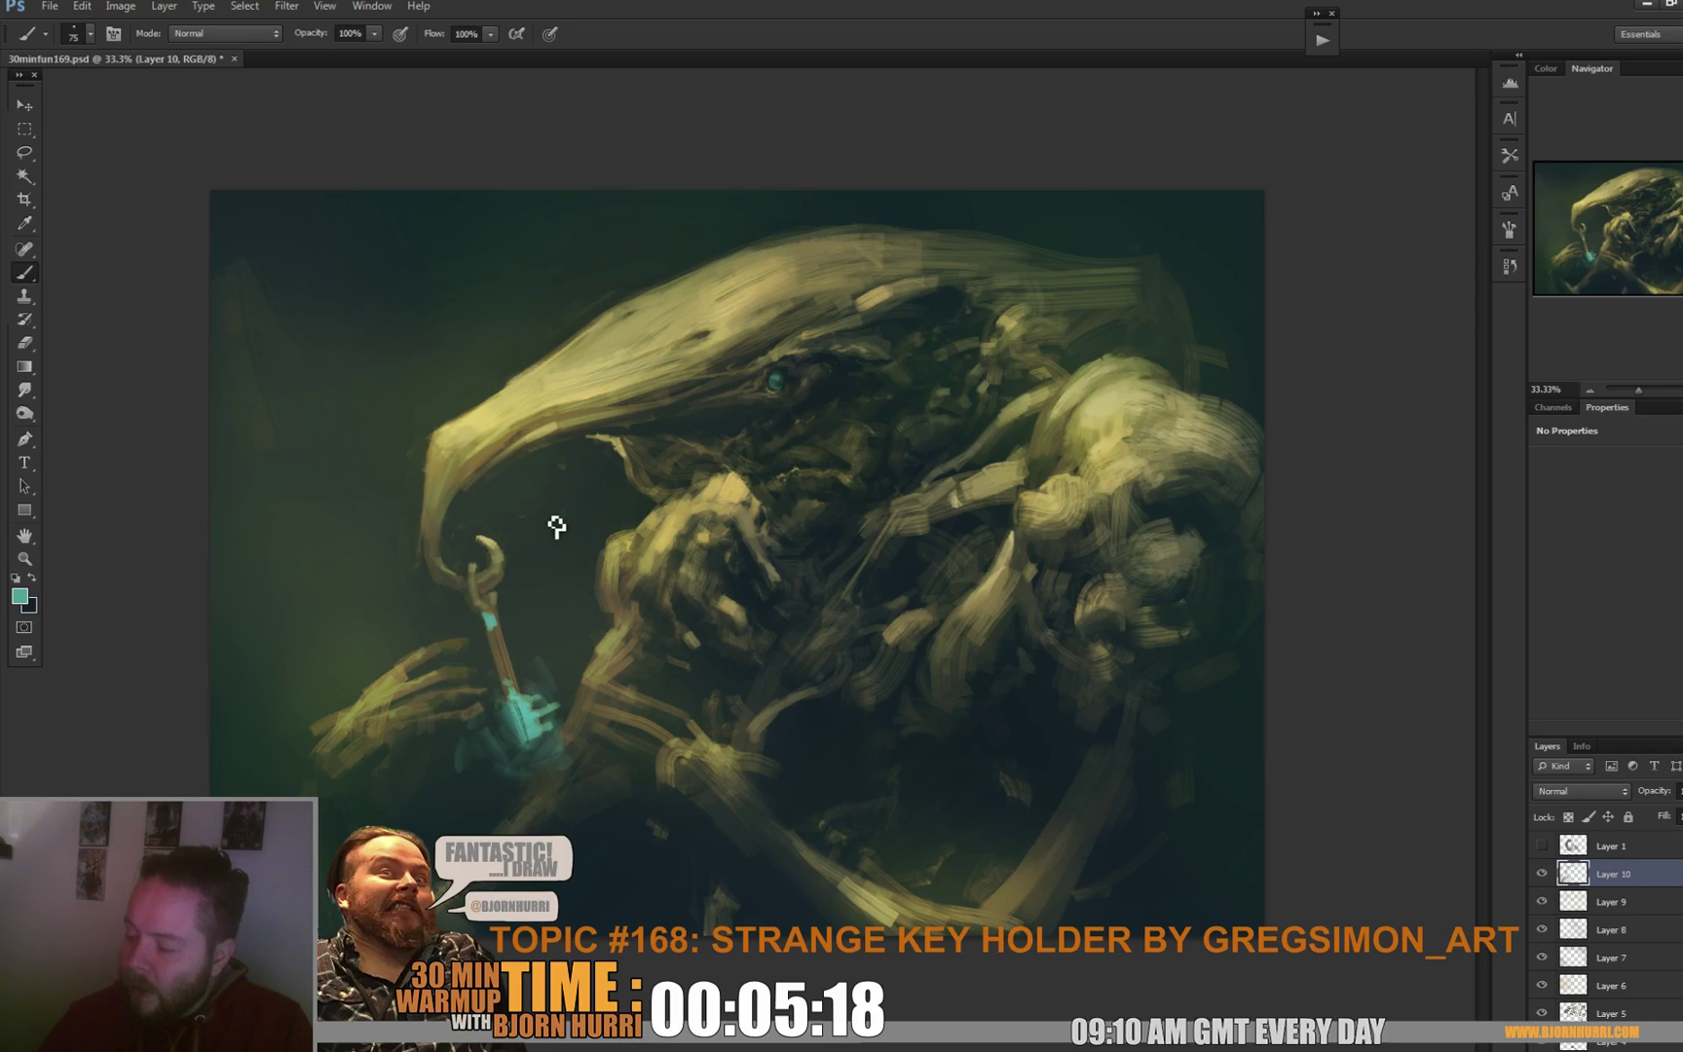
right_click(688, 594)
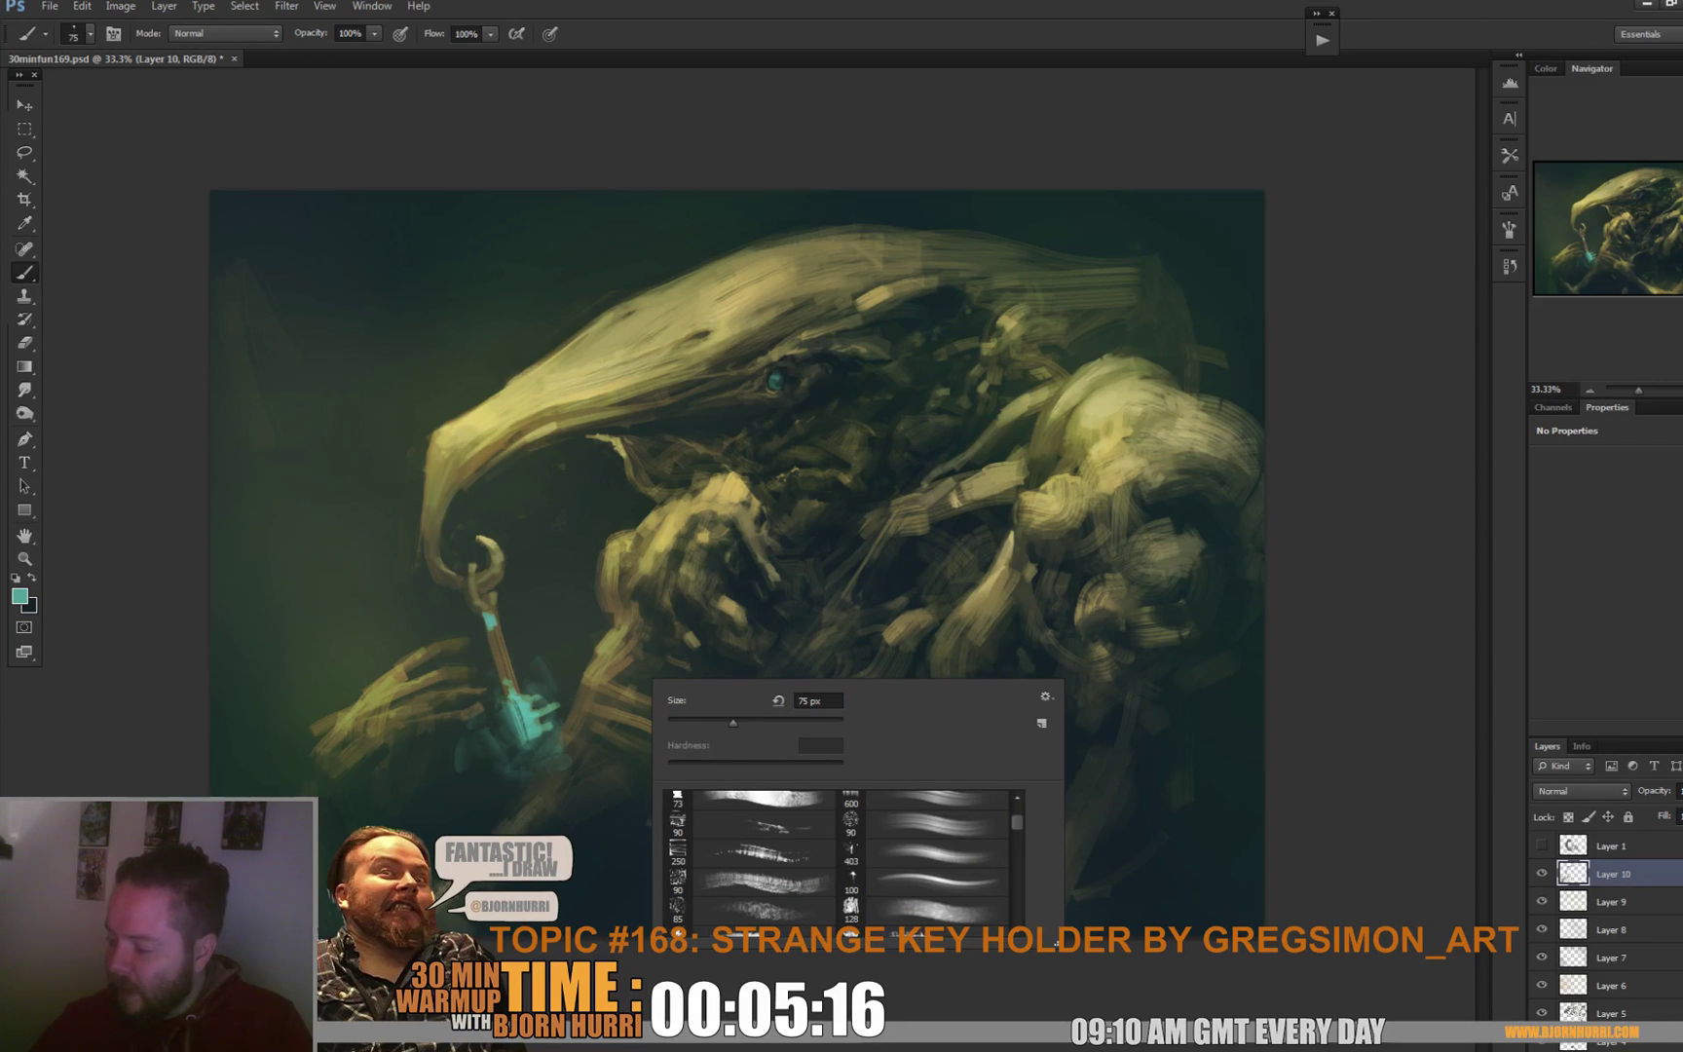
double_click(818, 700)
text(10)
key(Return)
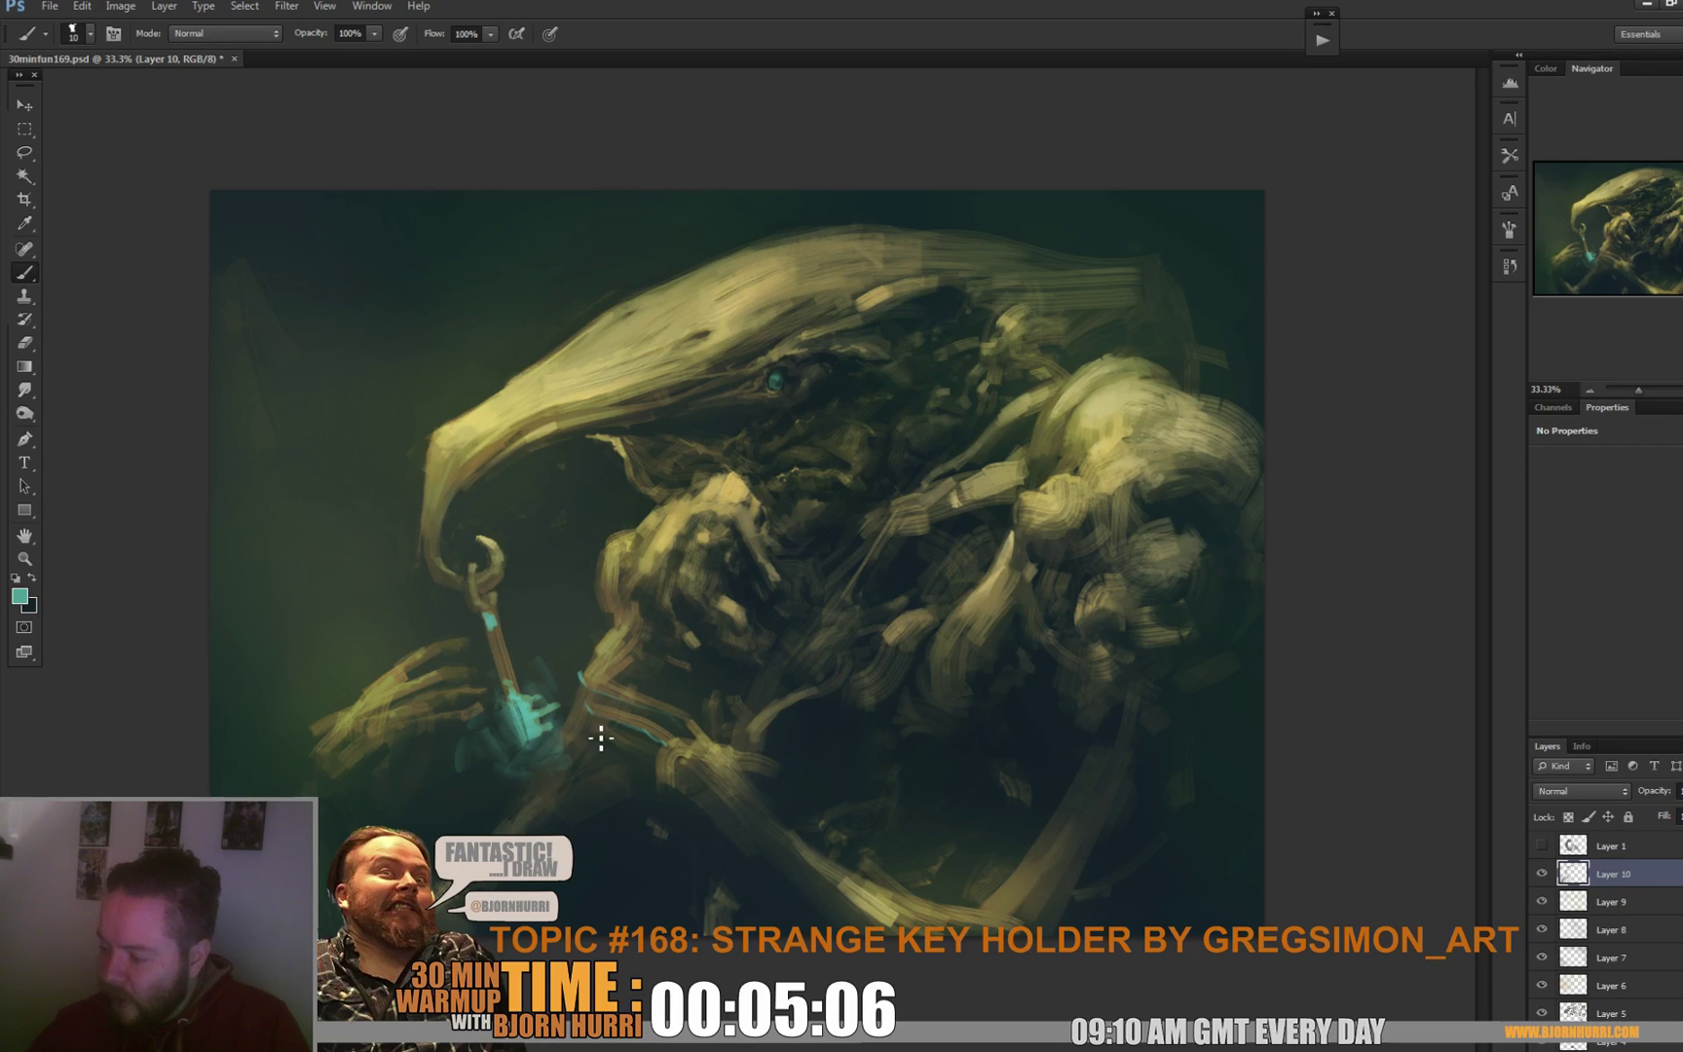
Grow the brush to 20 px and sample green-teal, tan and dark tones around the hand.
right_click(621, 748)
key(bracketright)
key(Return)
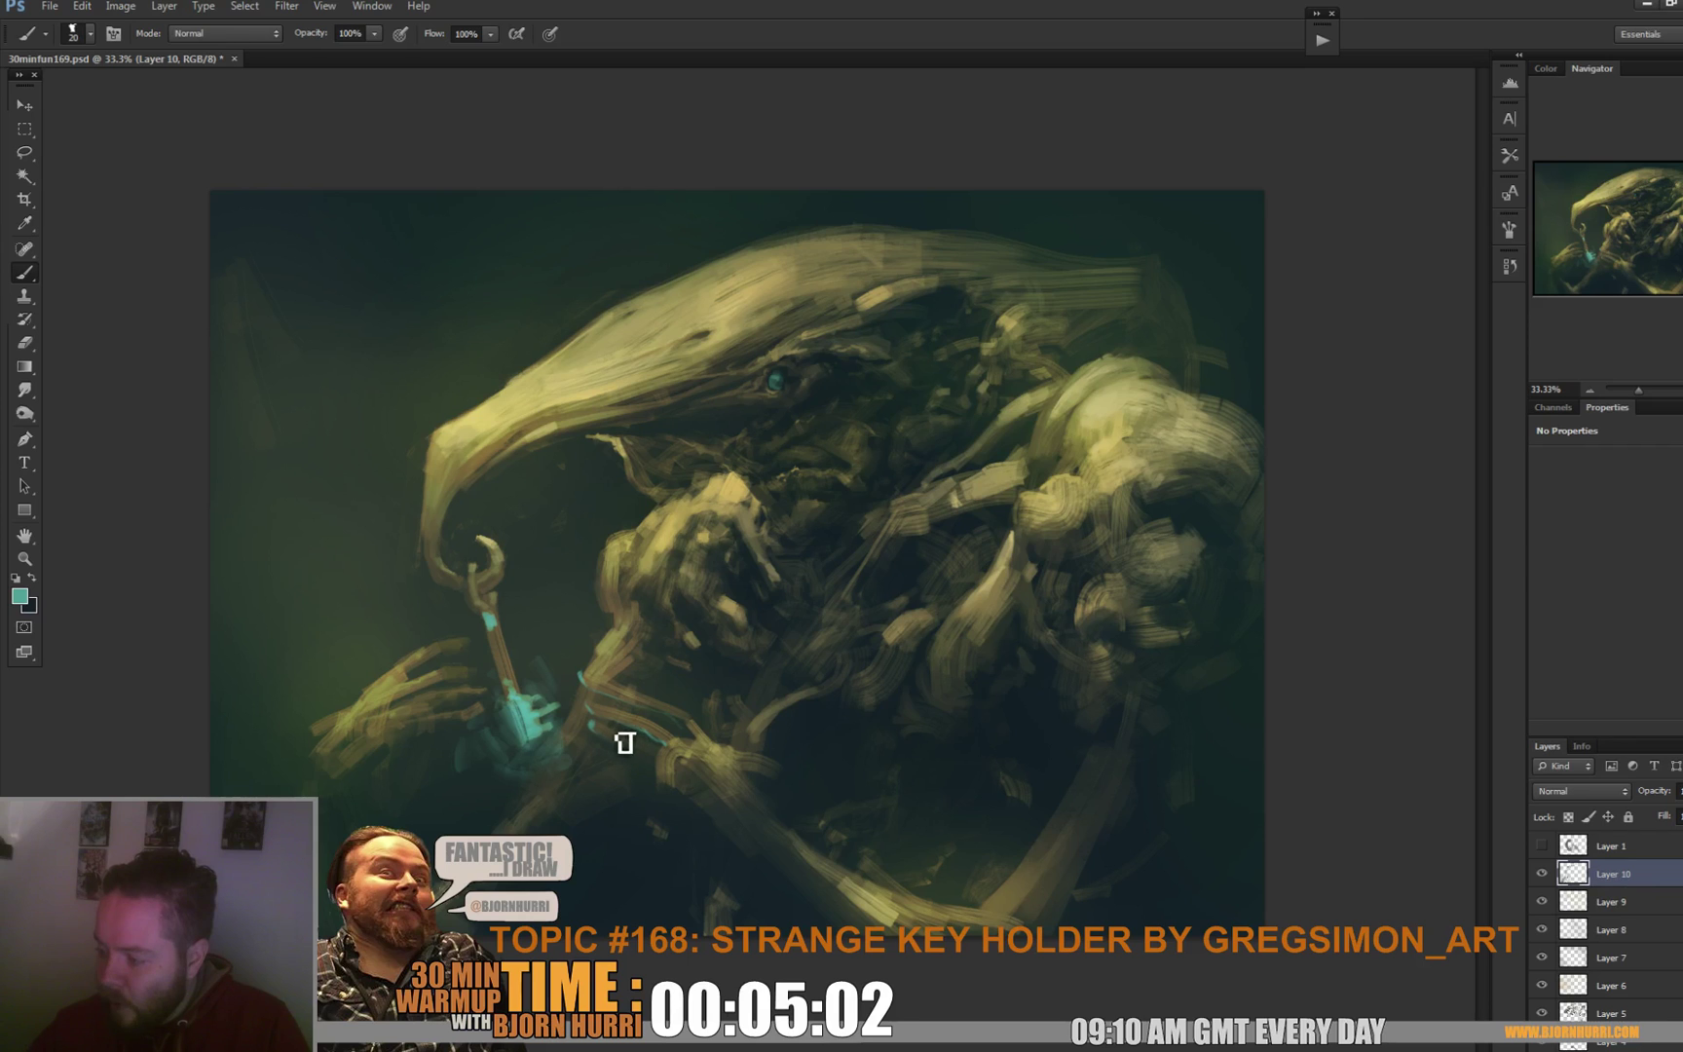
alt+click(616, 730)
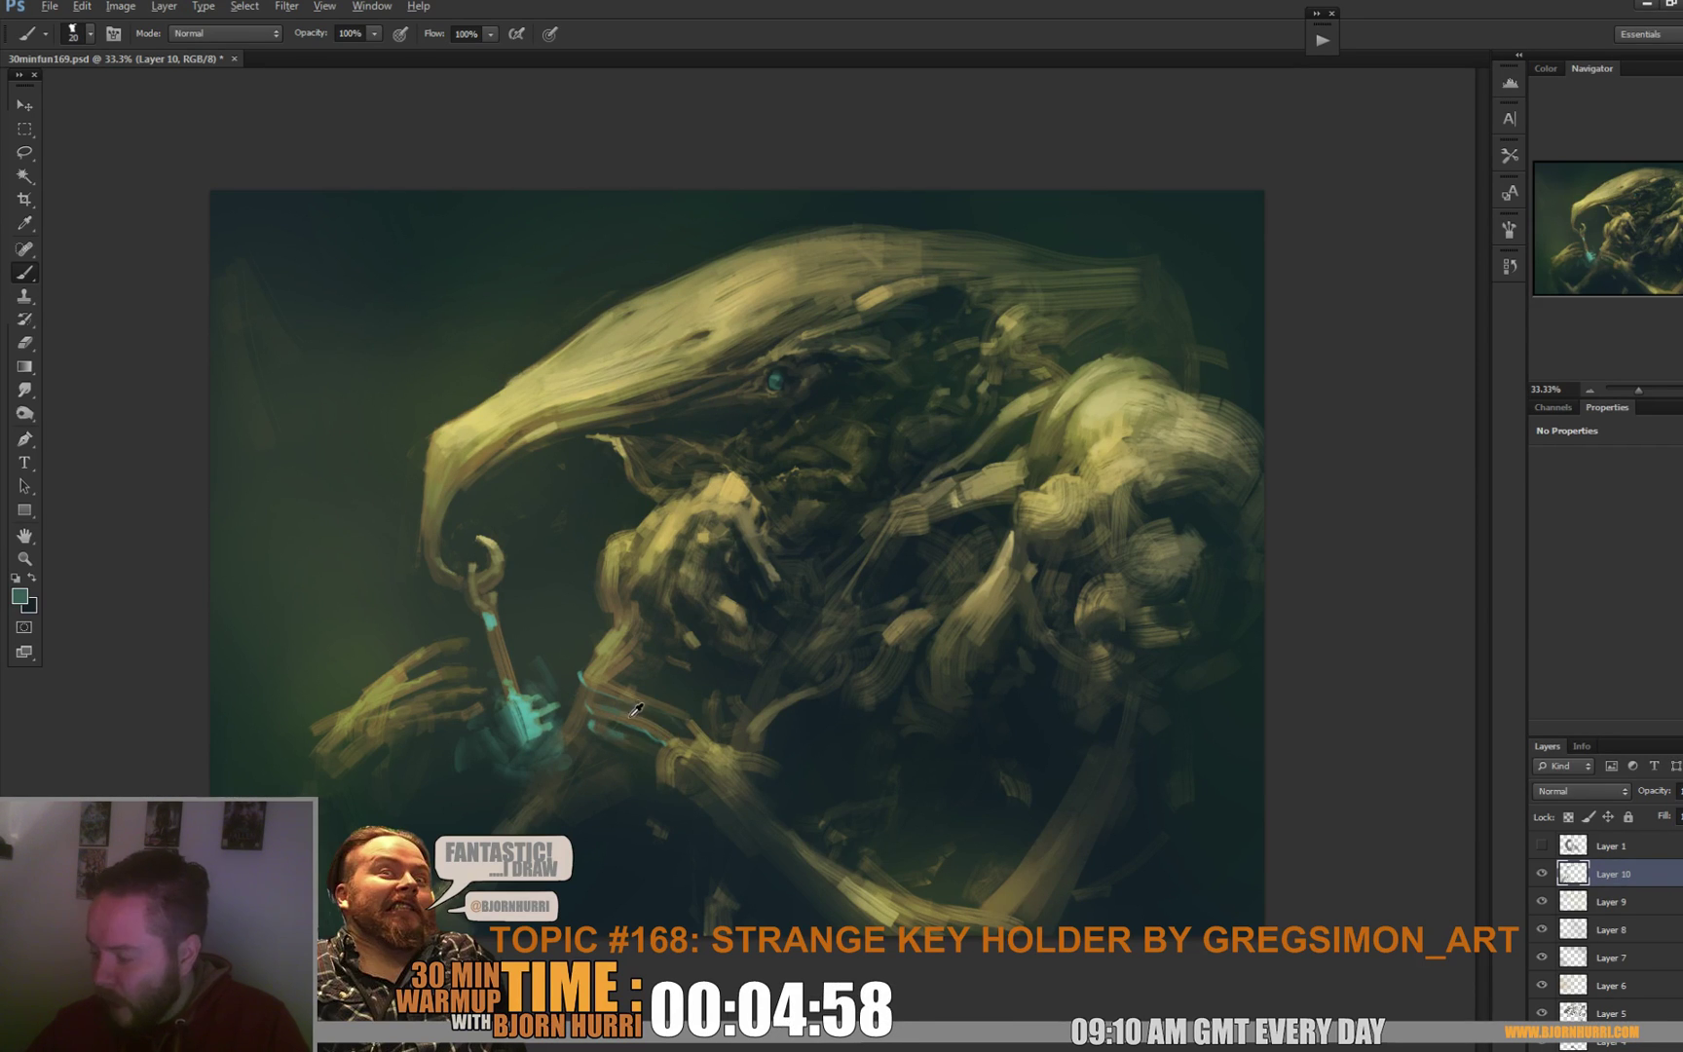
alt+click(635, 715)
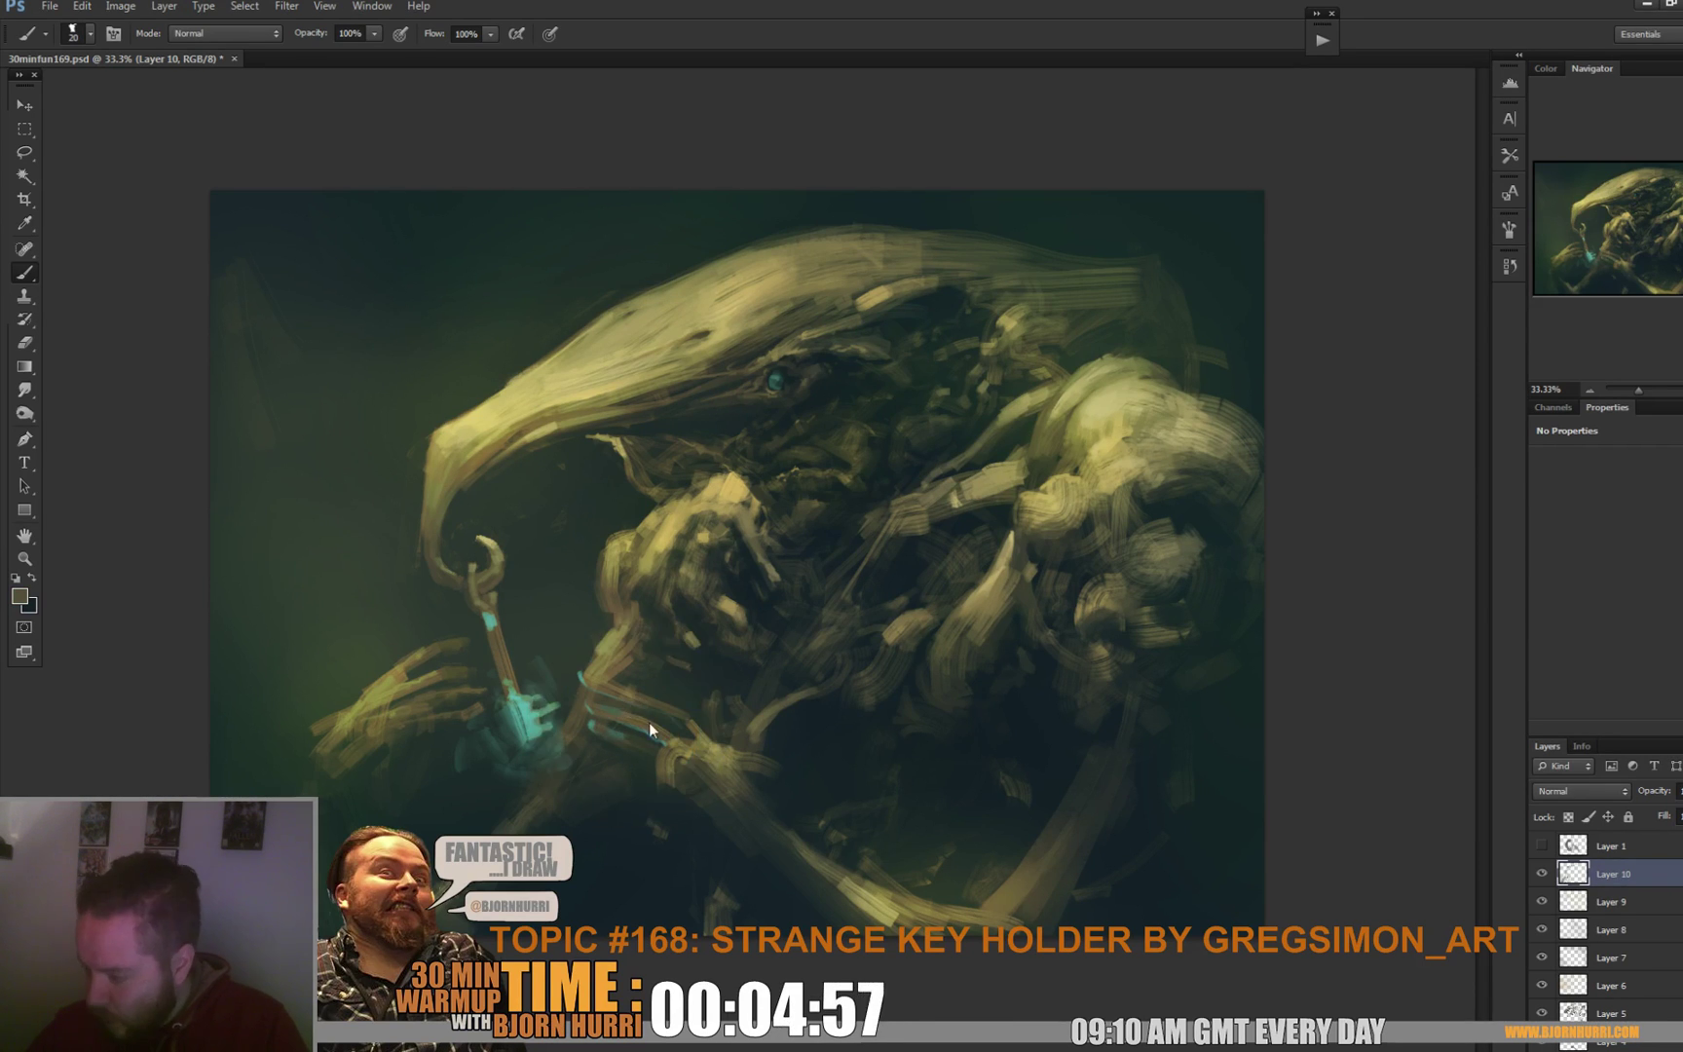
alt+click(699, 760)
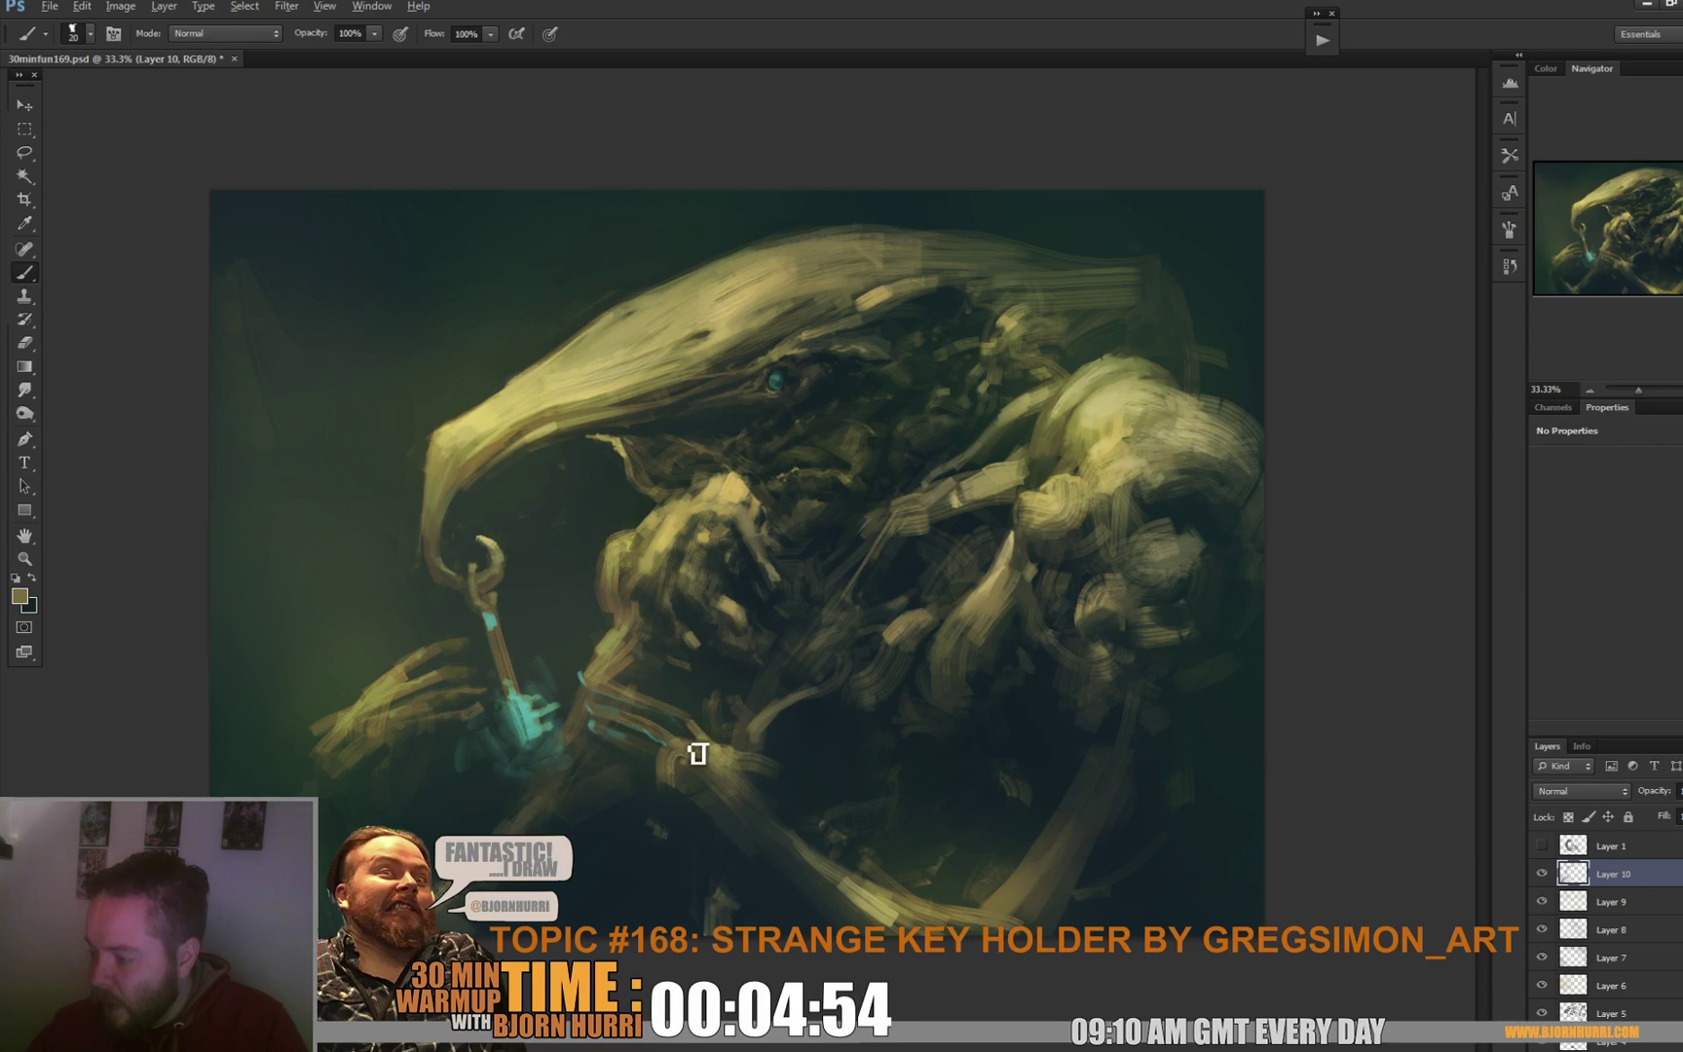
alt+click(652, 698)
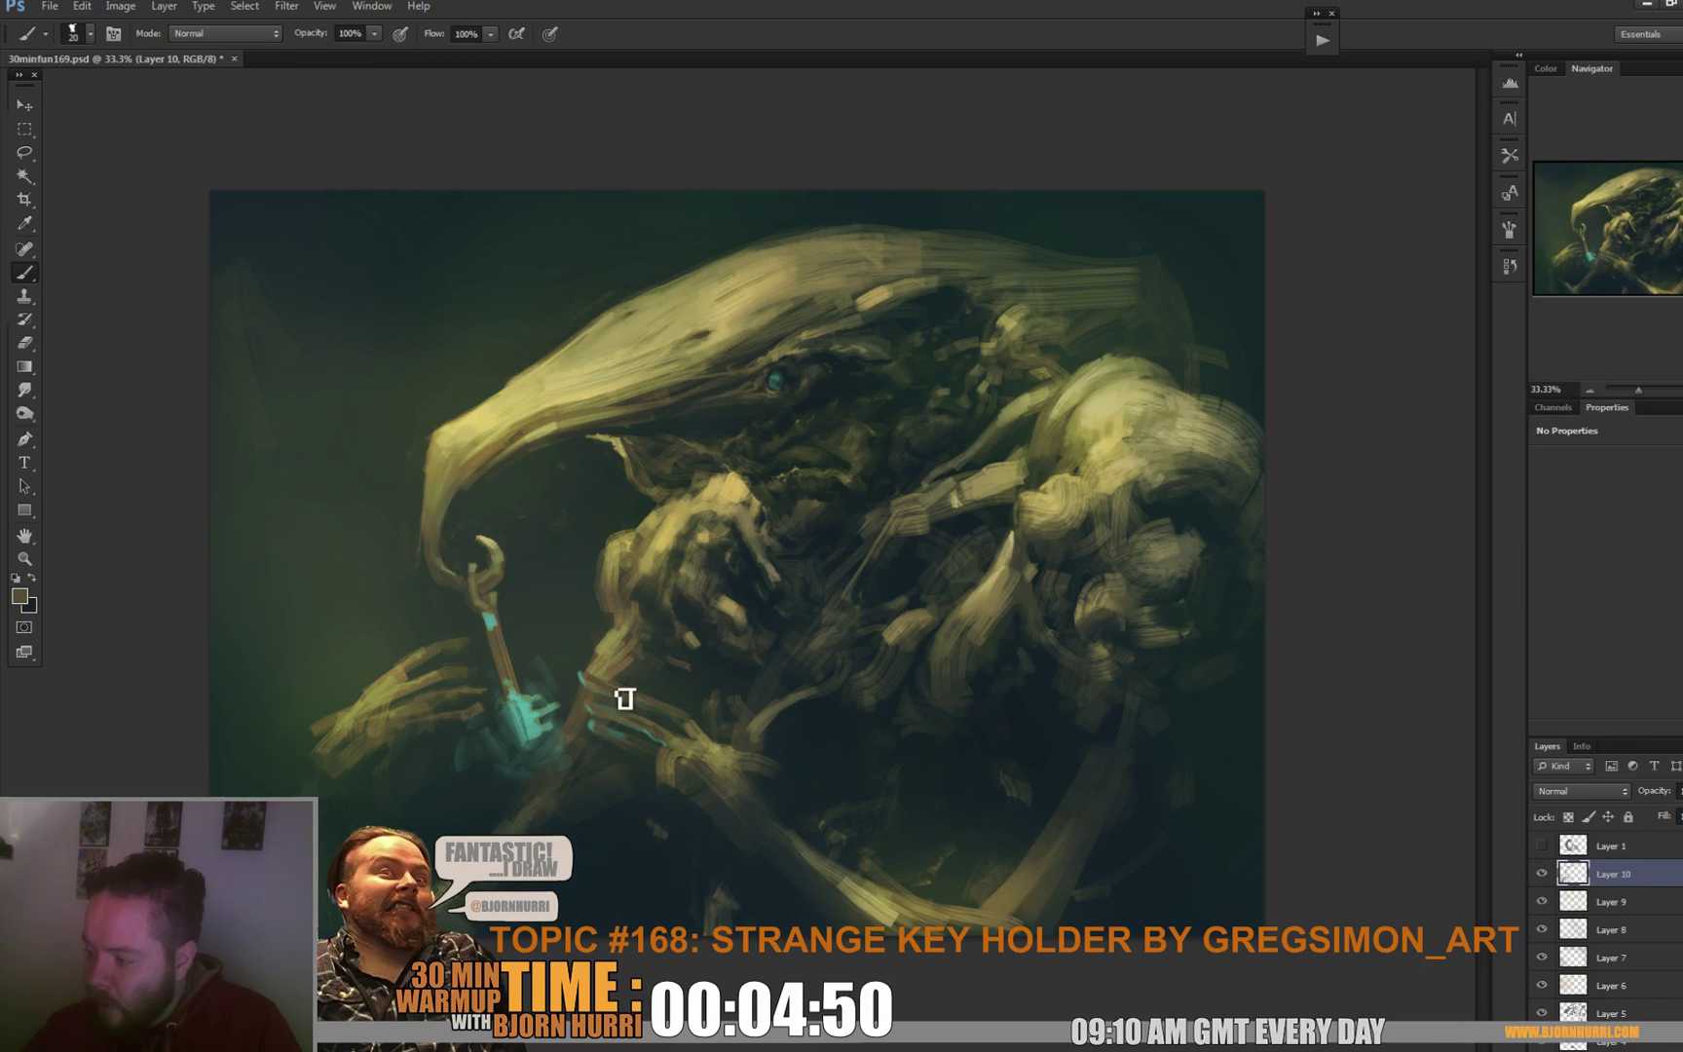
alt+click(696, 720)
alt+click(763, 775)
At 21 px, sample olive tones near the hand and darken the wrist's lower-left edge with dark green.
right_click(703, 722)
alt+click(697, 776)
alt+click(711, 745)
alt+click(691, 747)
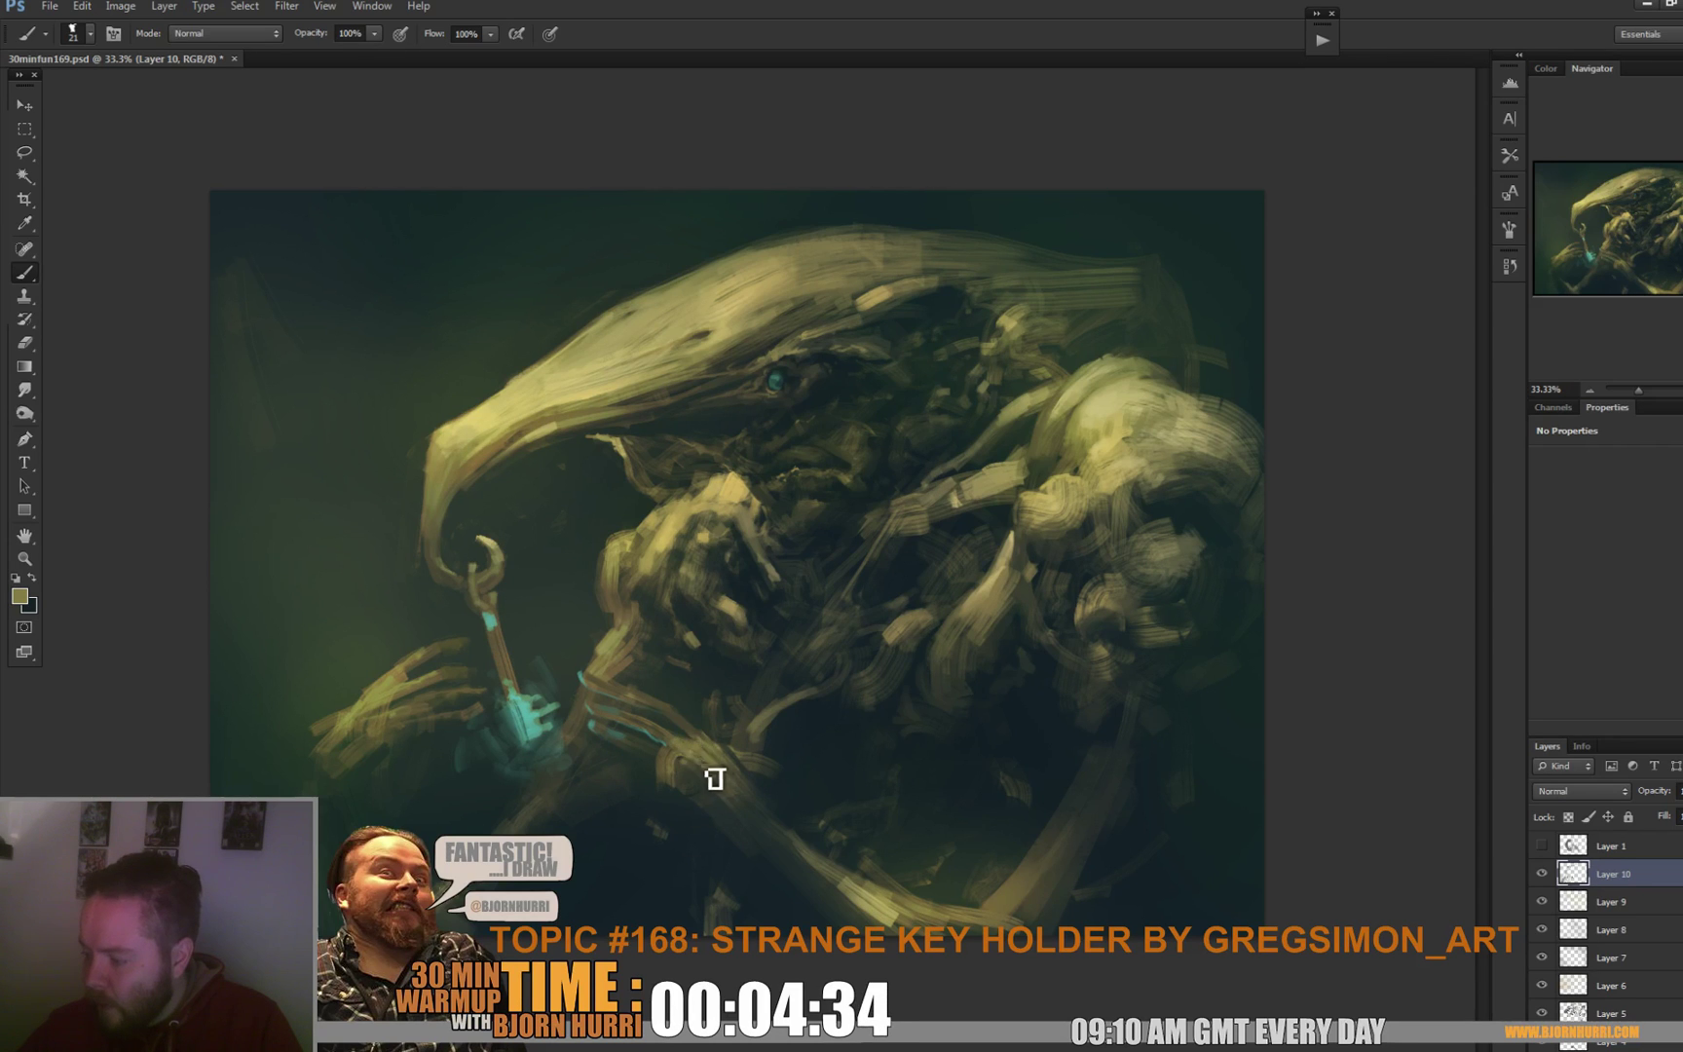
alt+click(706, 771)
alt+click(672, 727)
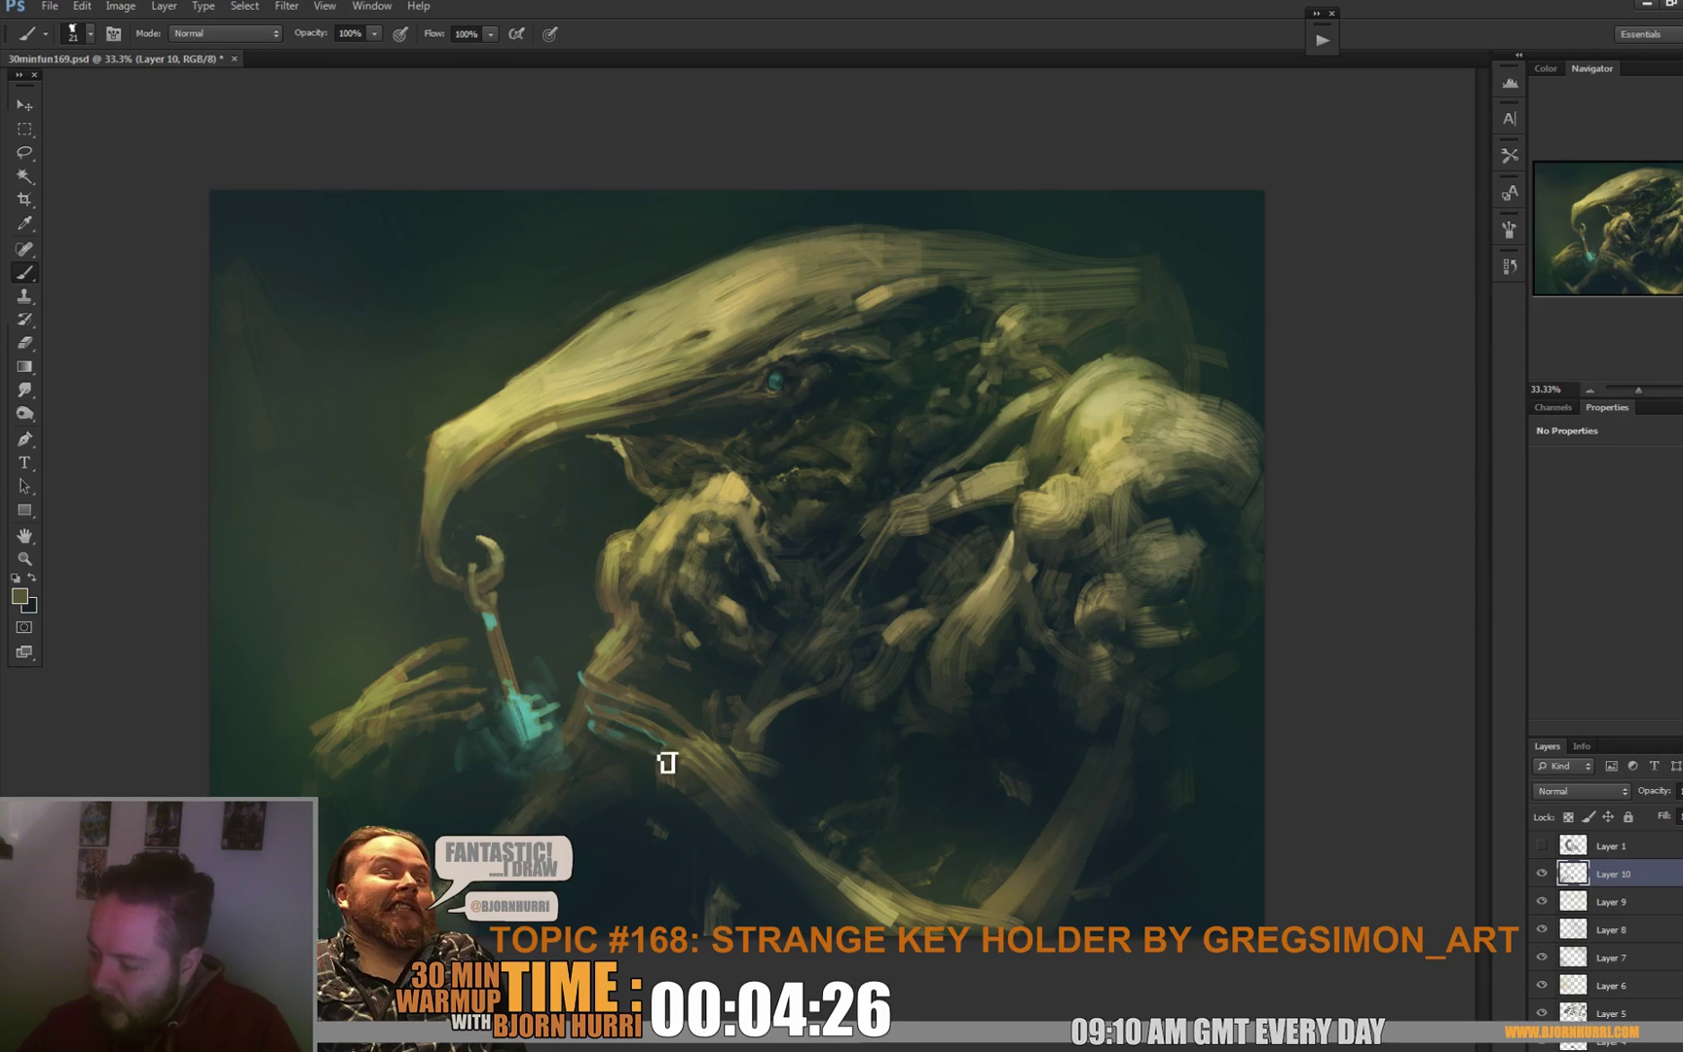
alt+click(651, 756)
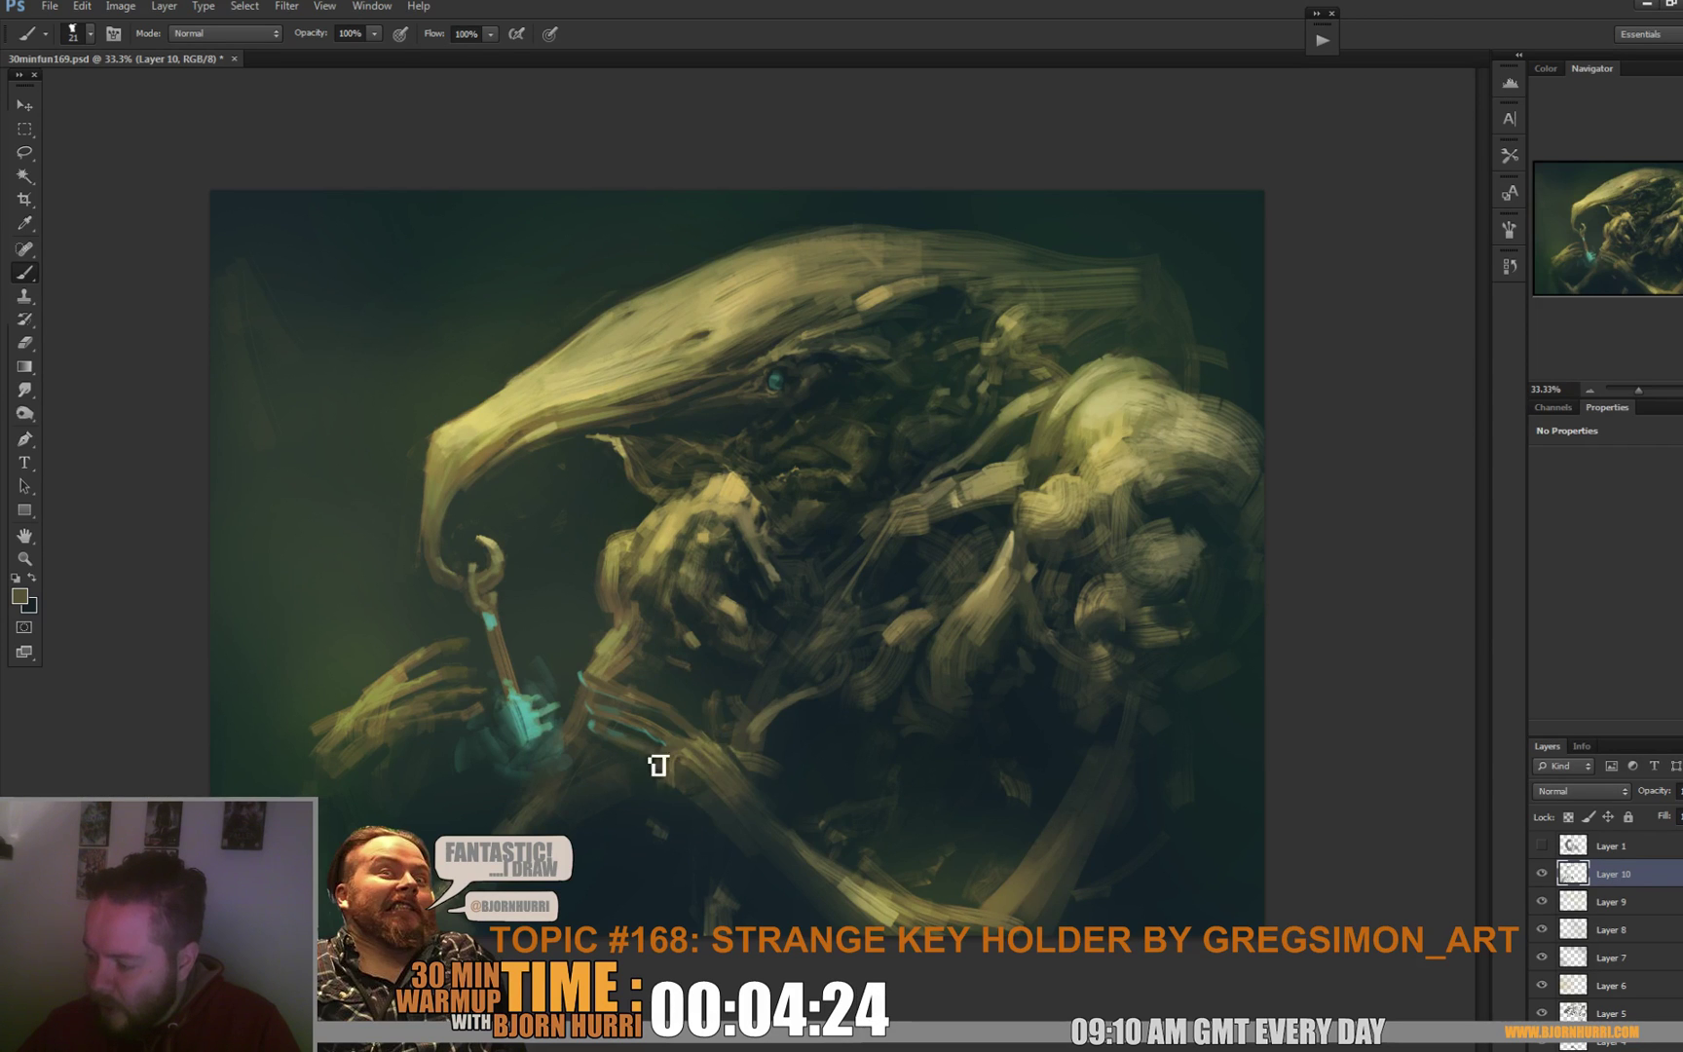
alt+click(646, 767)
drag(659, 769, 675, 792)
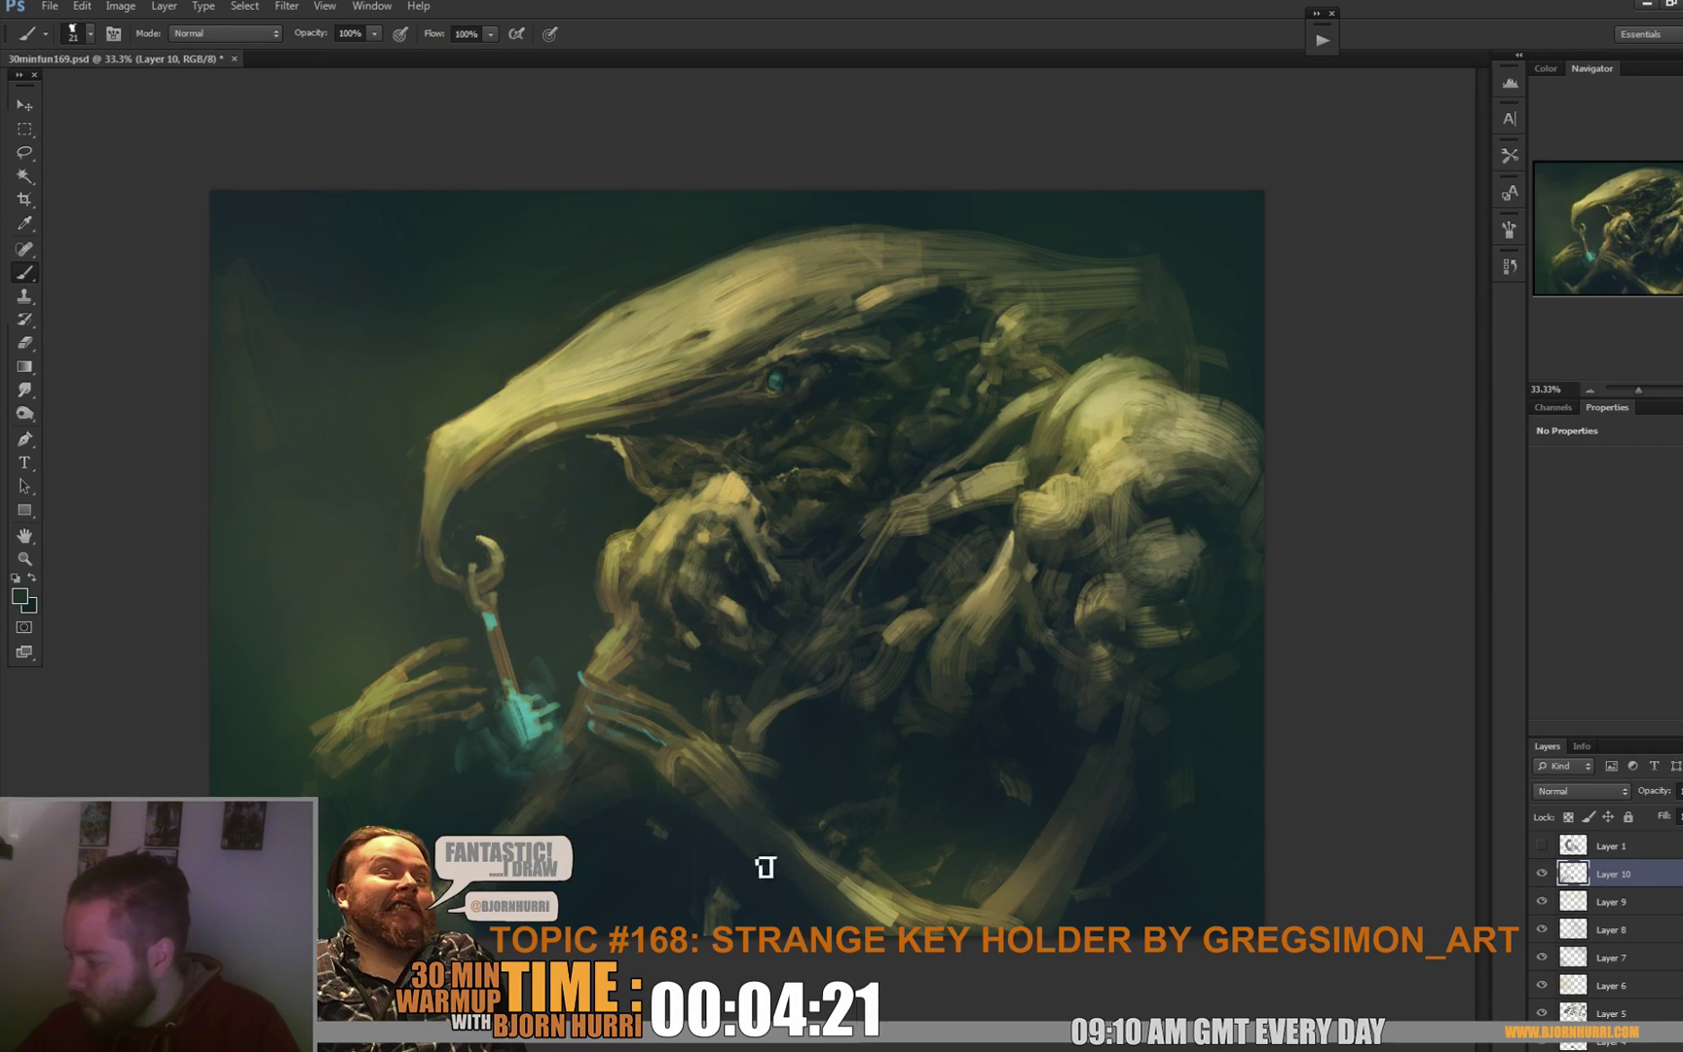
Switch the brush to 54 px, sample olive, then drop to 13 px.
alt+click(725, 838)
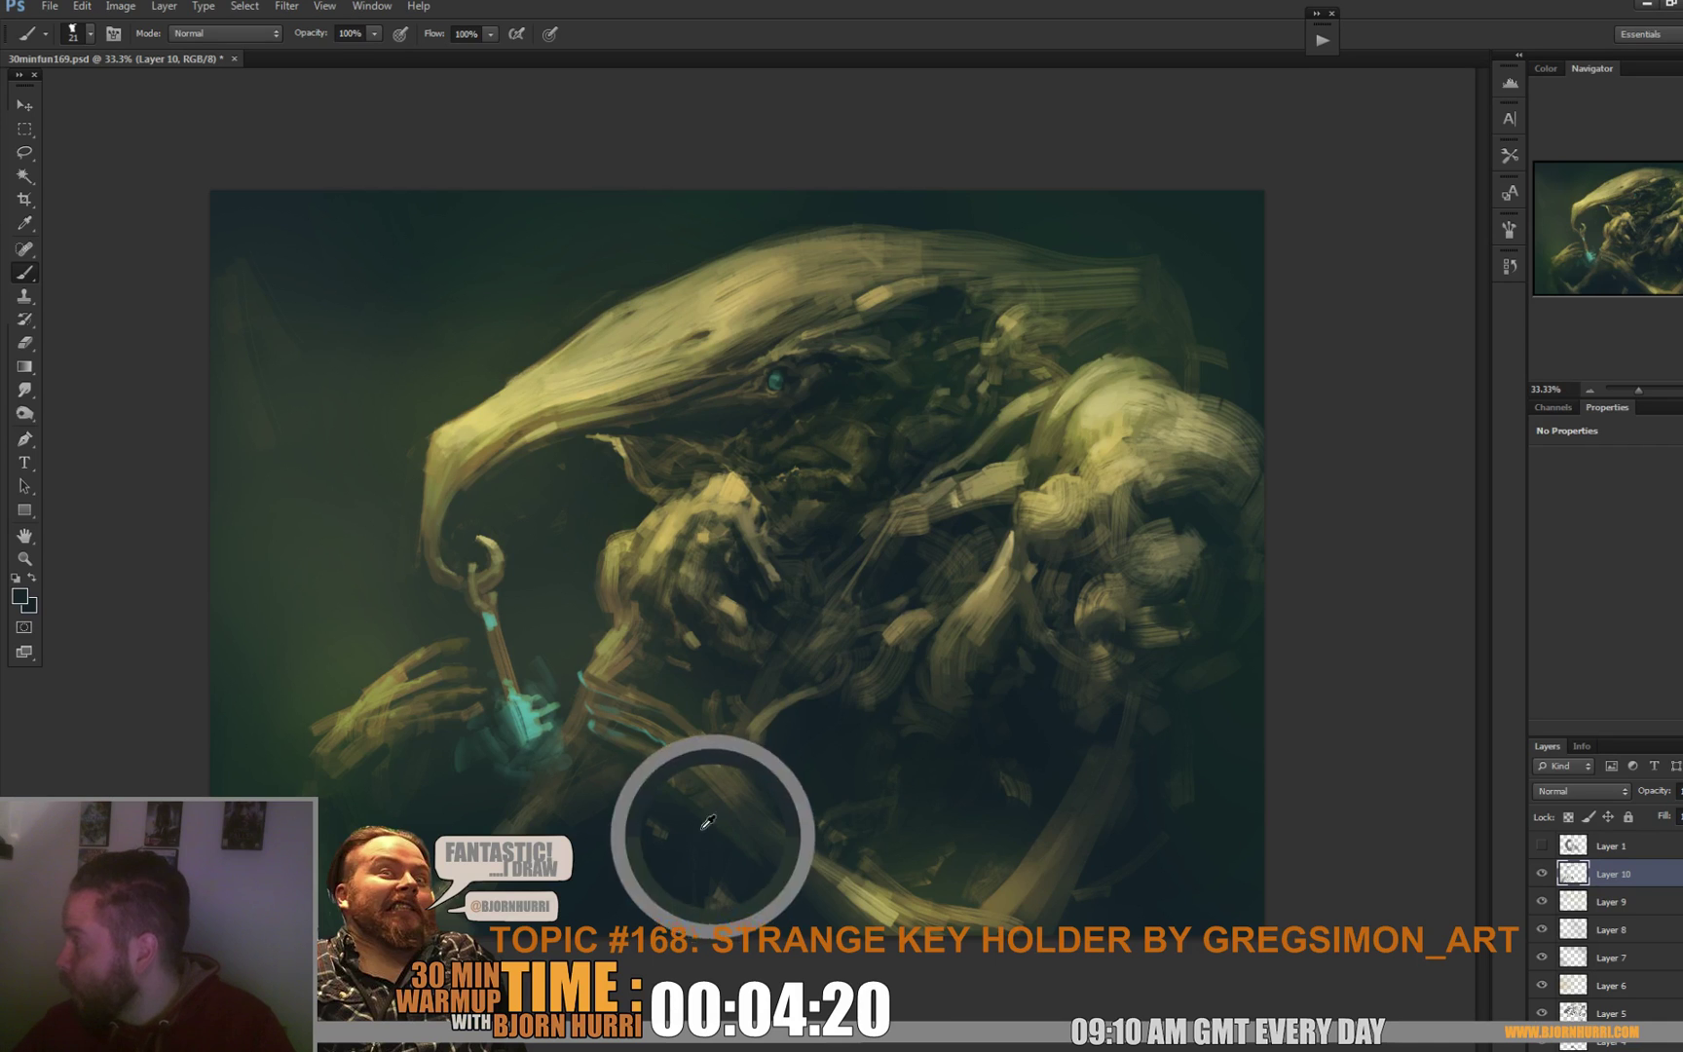
right_click(803, 919)
key(Return)
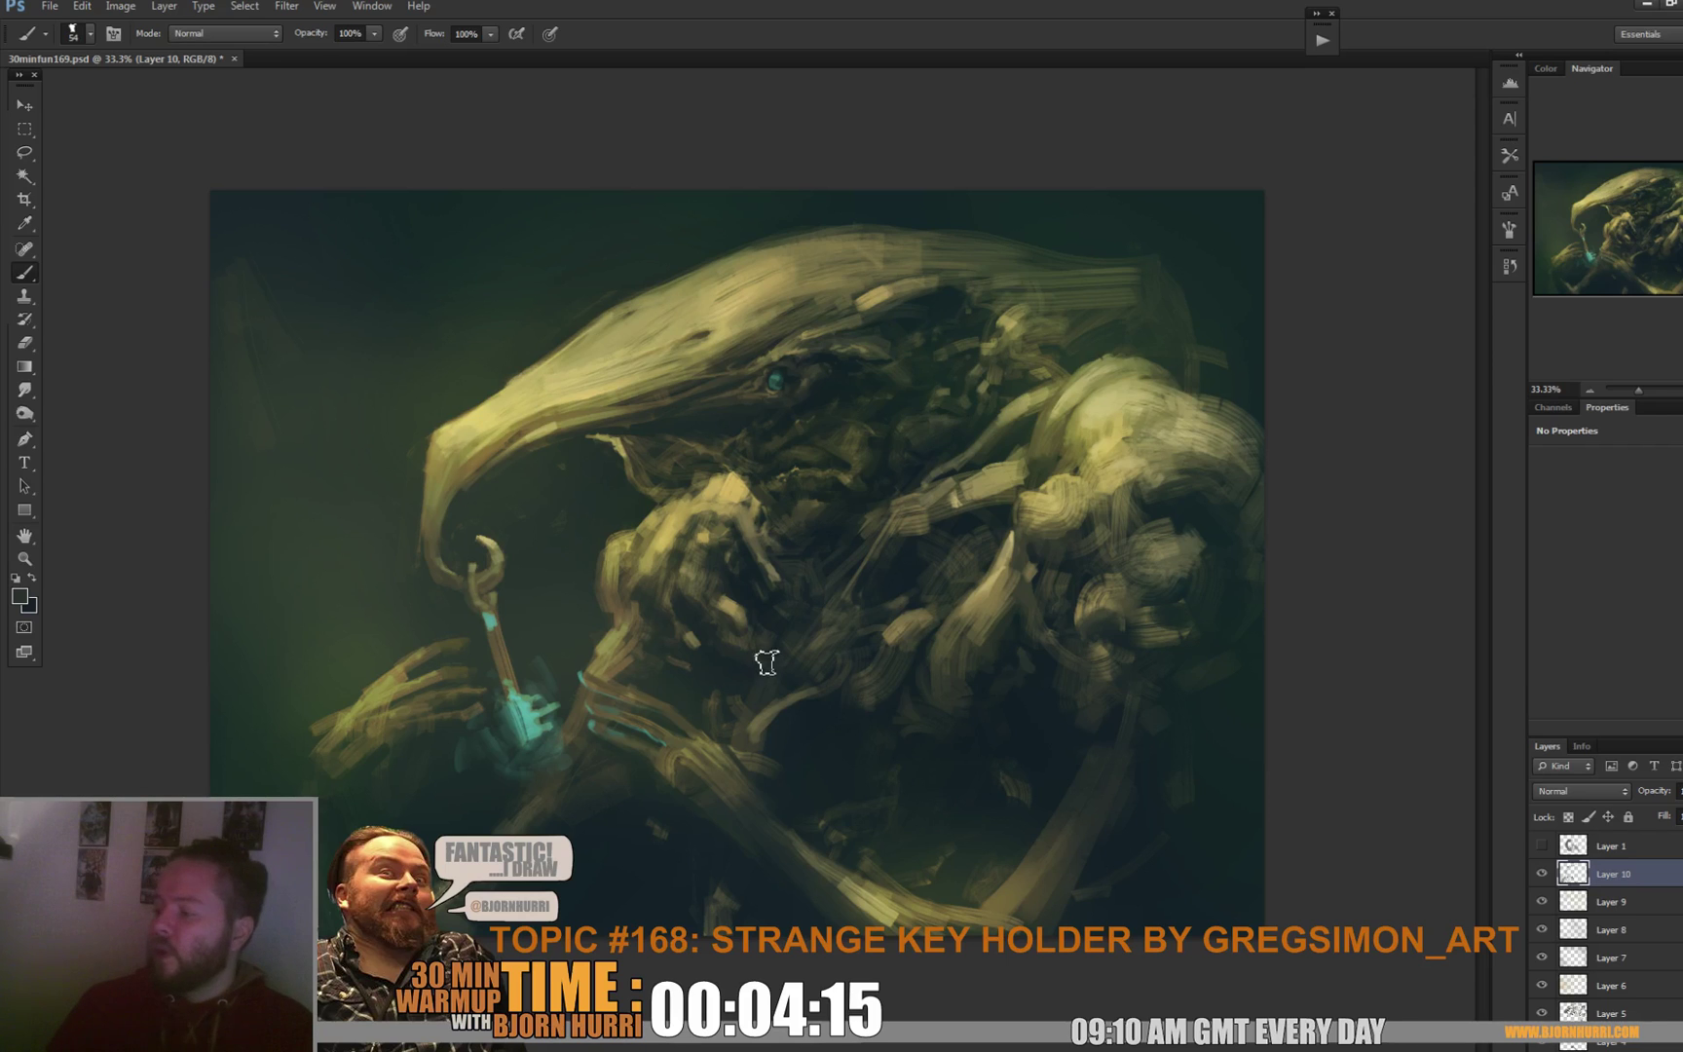
alt+click(753, 714)
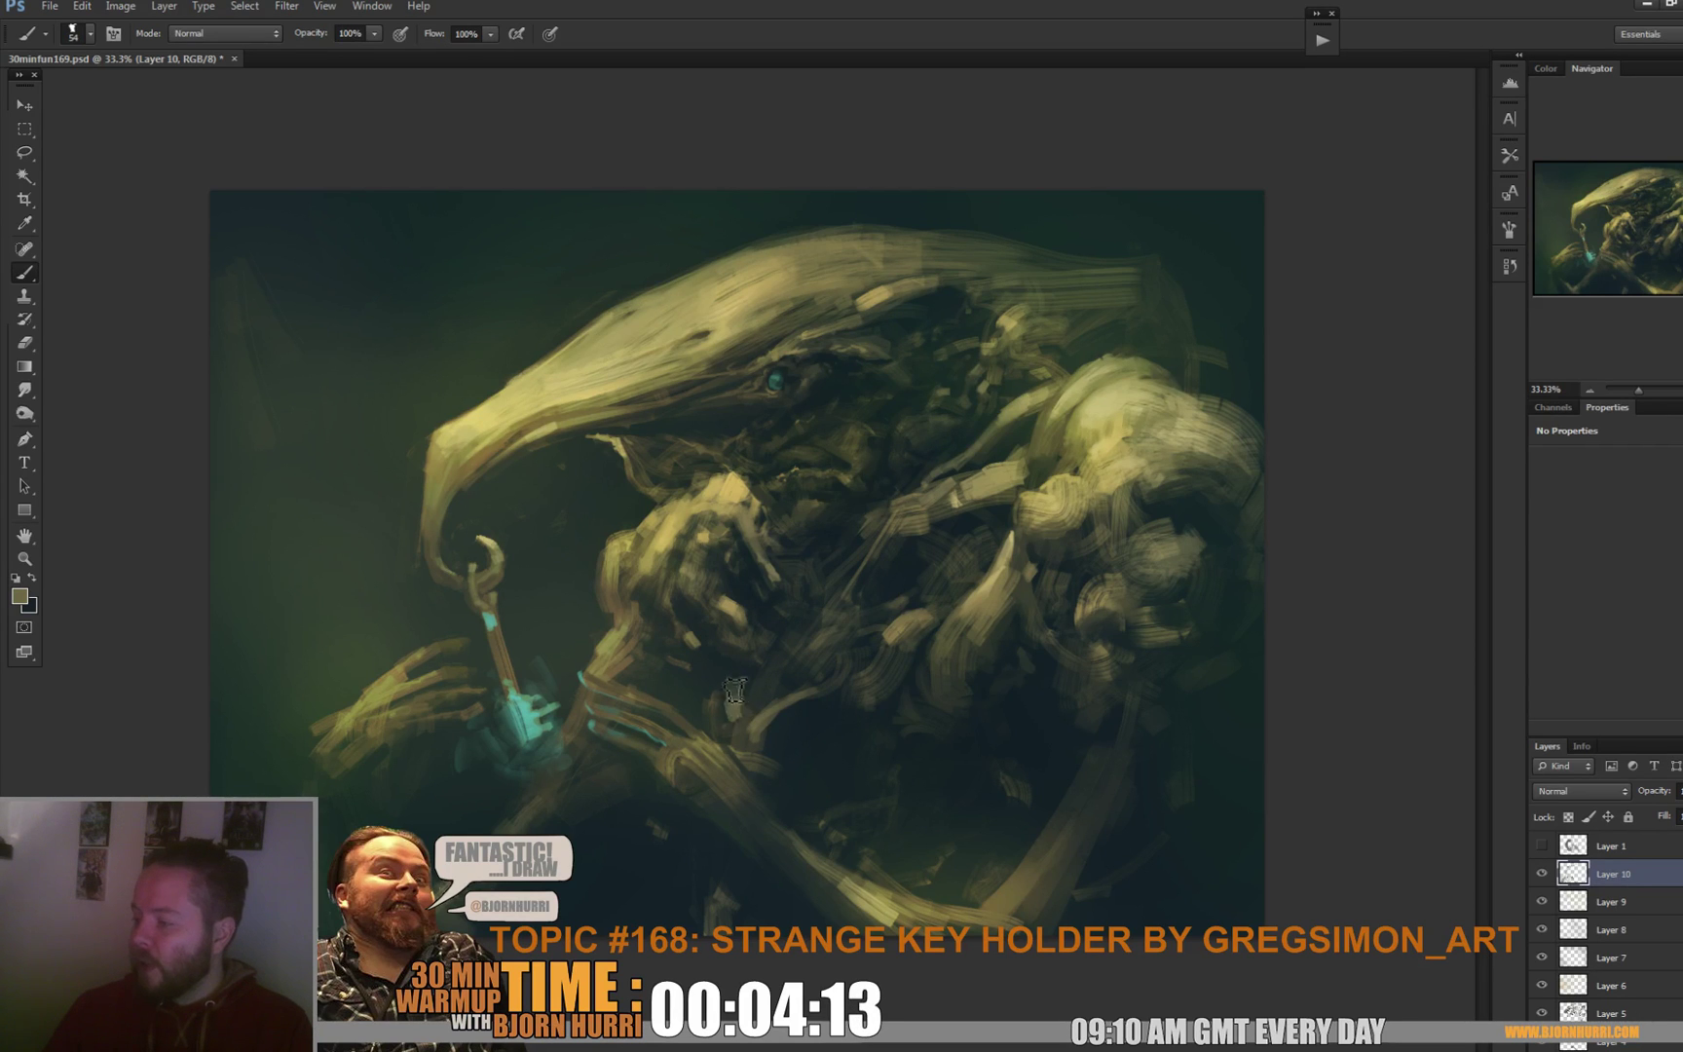
right_click(746, 726)
text(13)
key(Return)
Set a 33 px brush and sample a series of colours for the hand and wrist detail.
alt+click(753, 708)
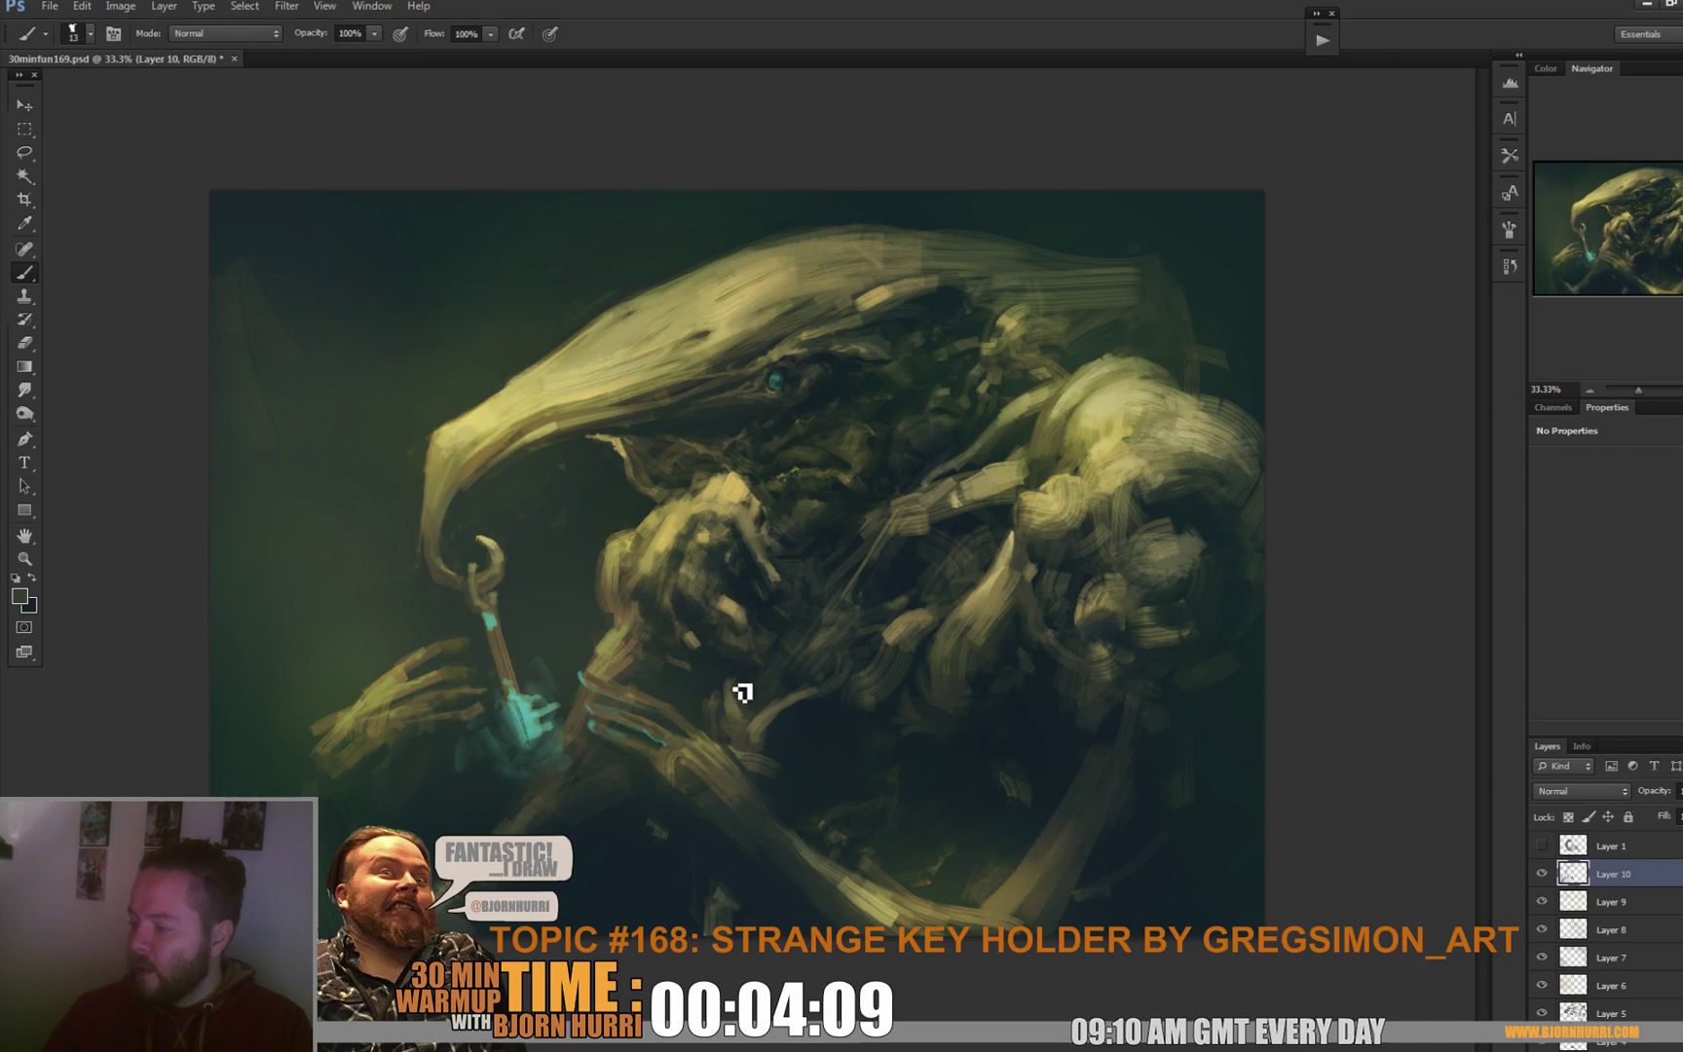
alt+click(744, 672)
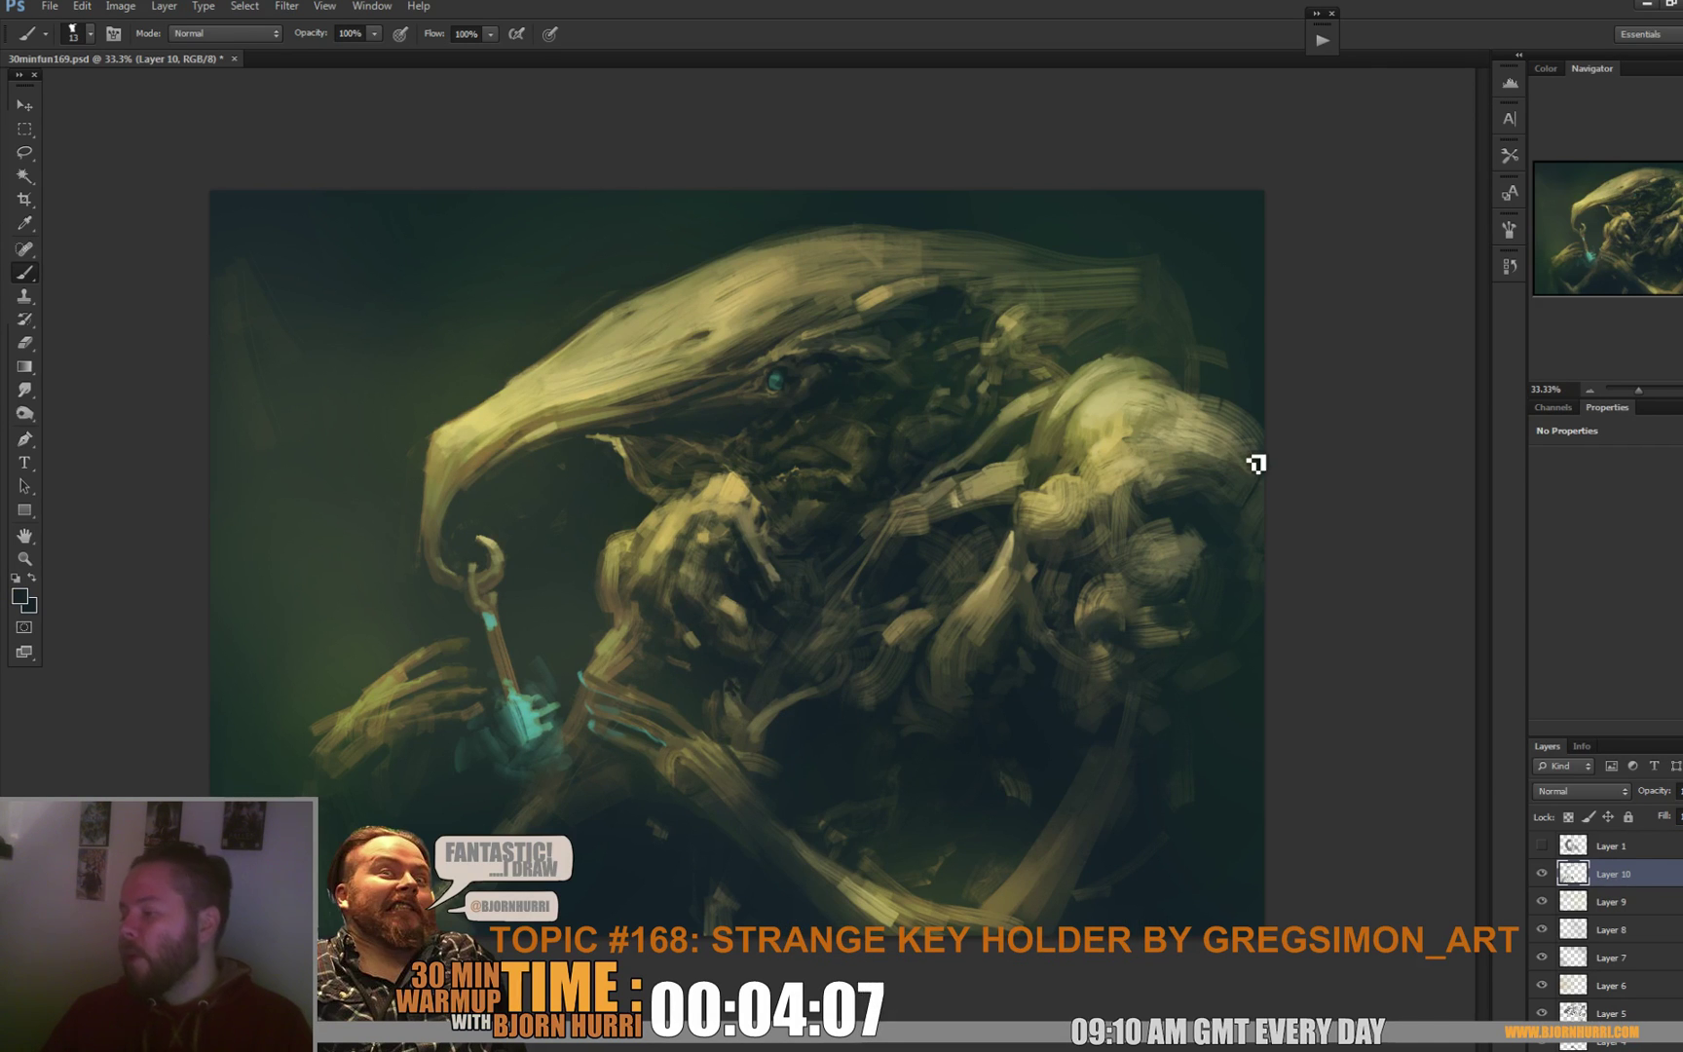
right_click(729, 651)
text(33)
key(Return)
alt+click(699, 645)
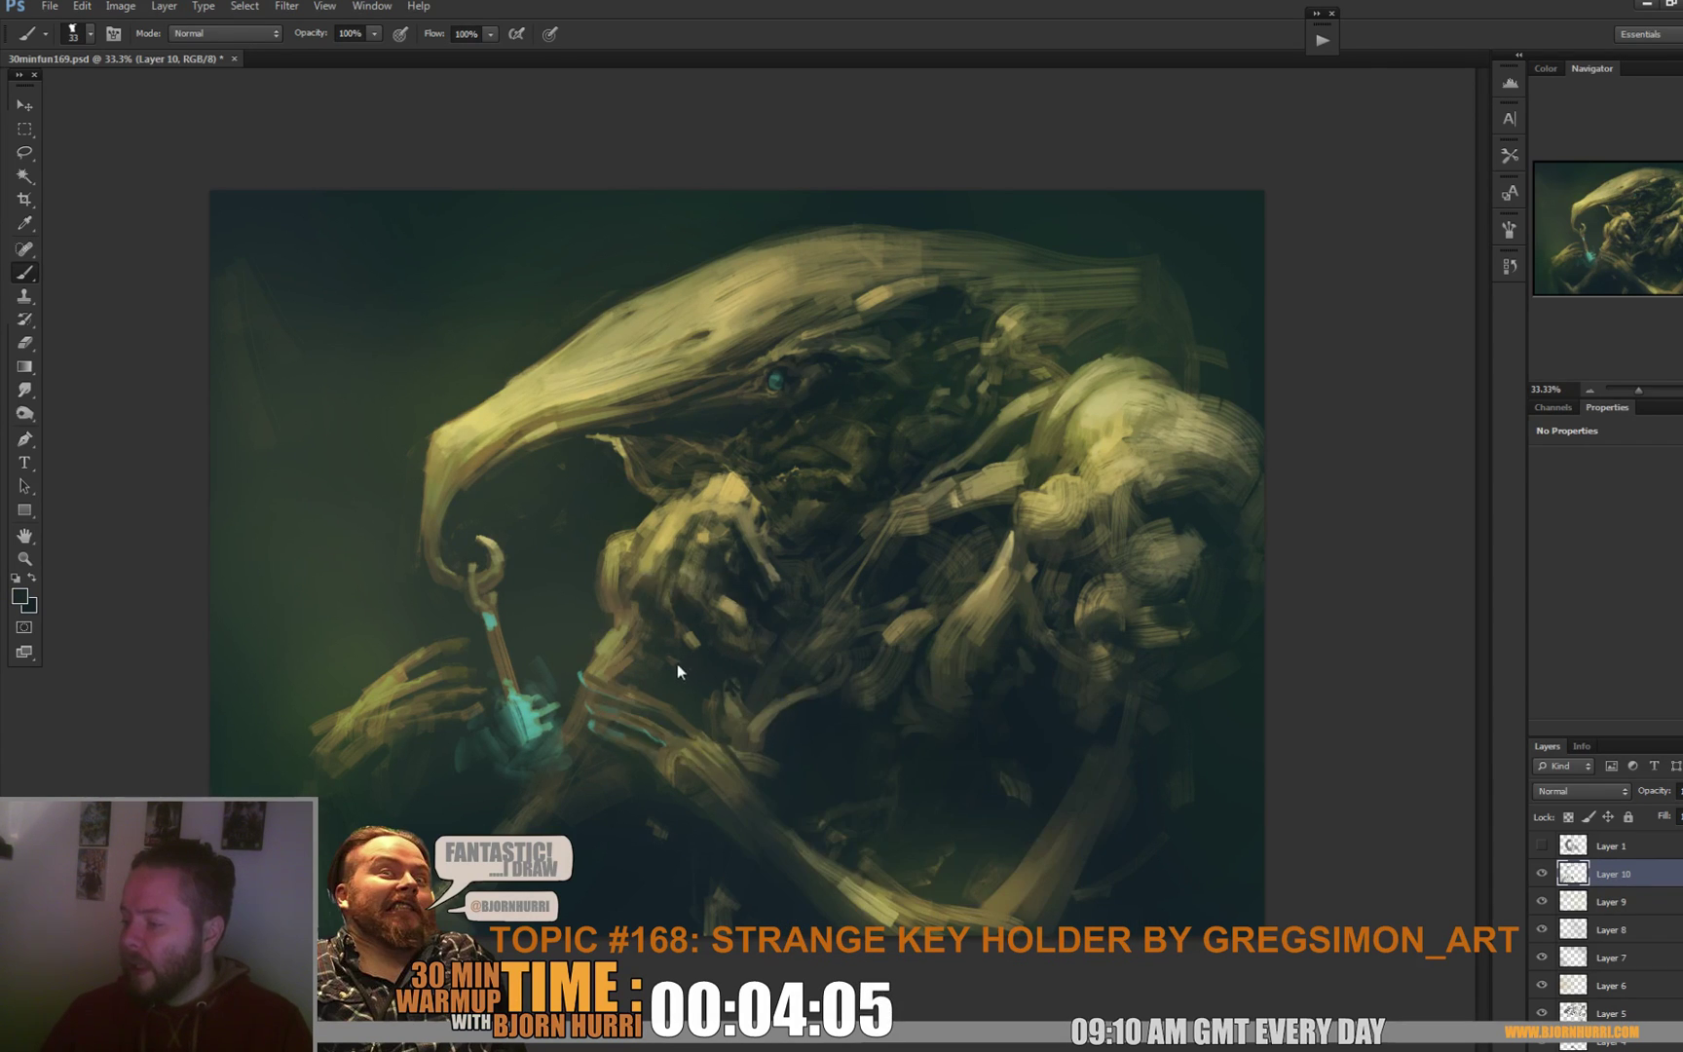
alt+click(628, 662)
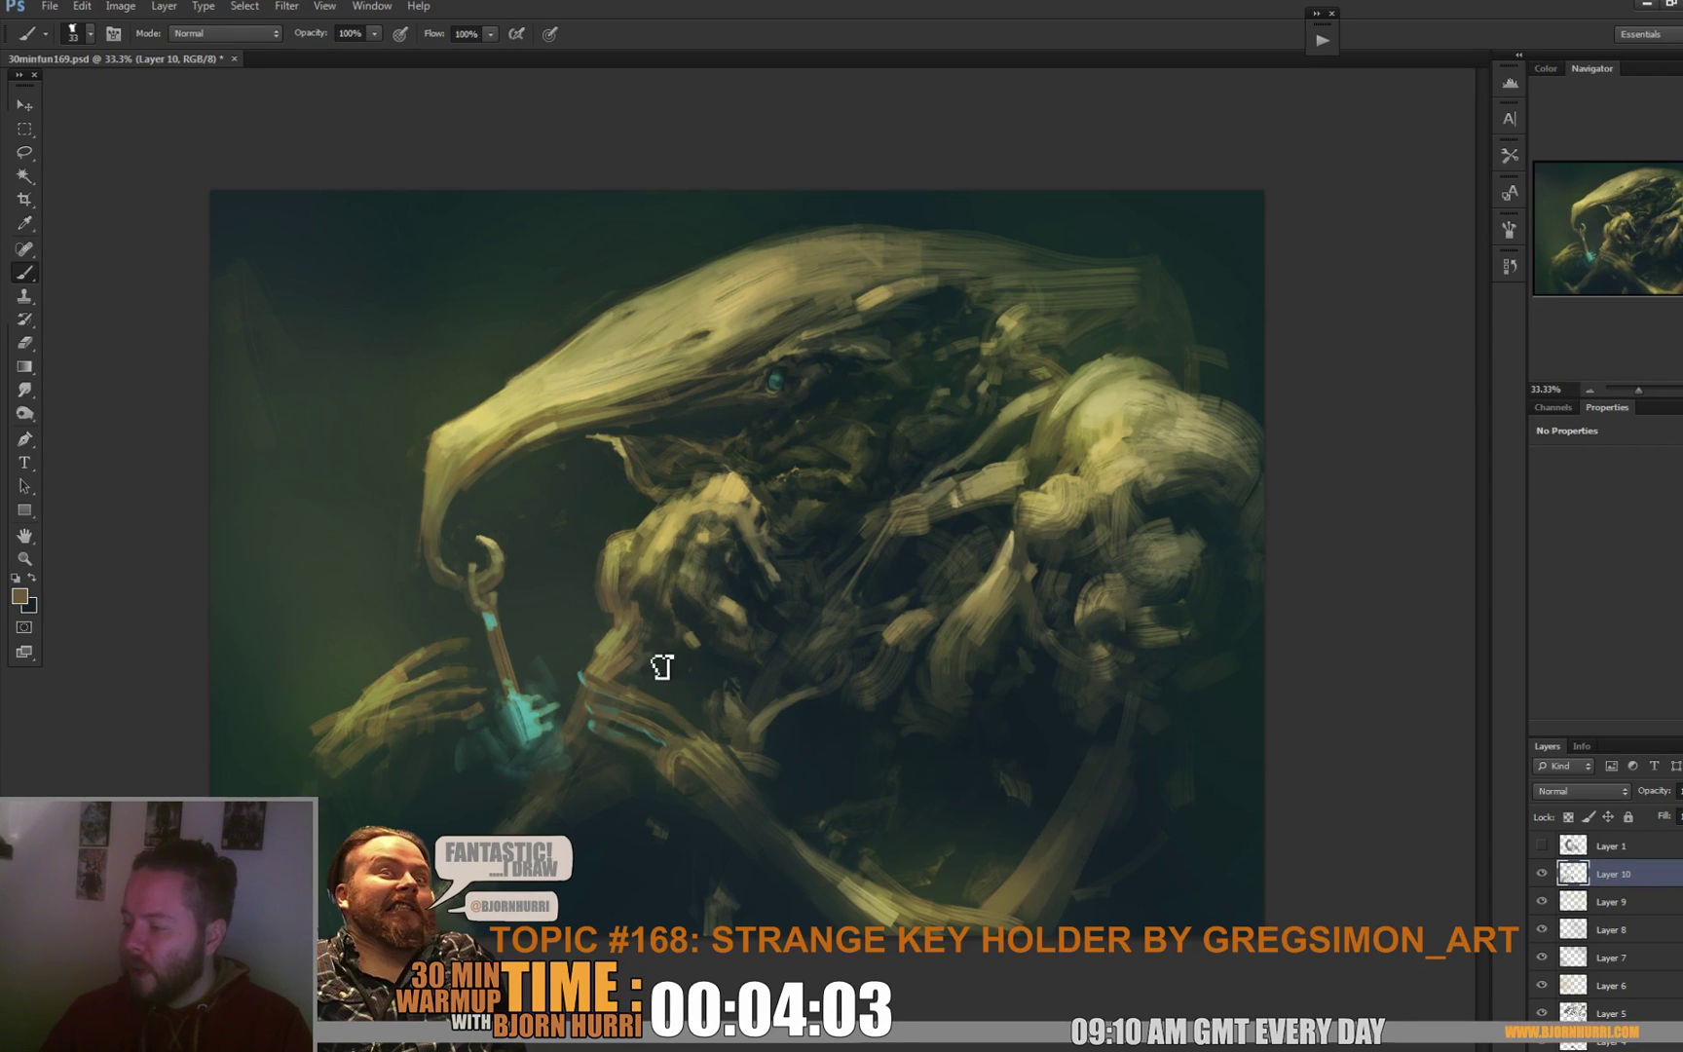
alt+click(663, 655)
alt+click(647, 633)
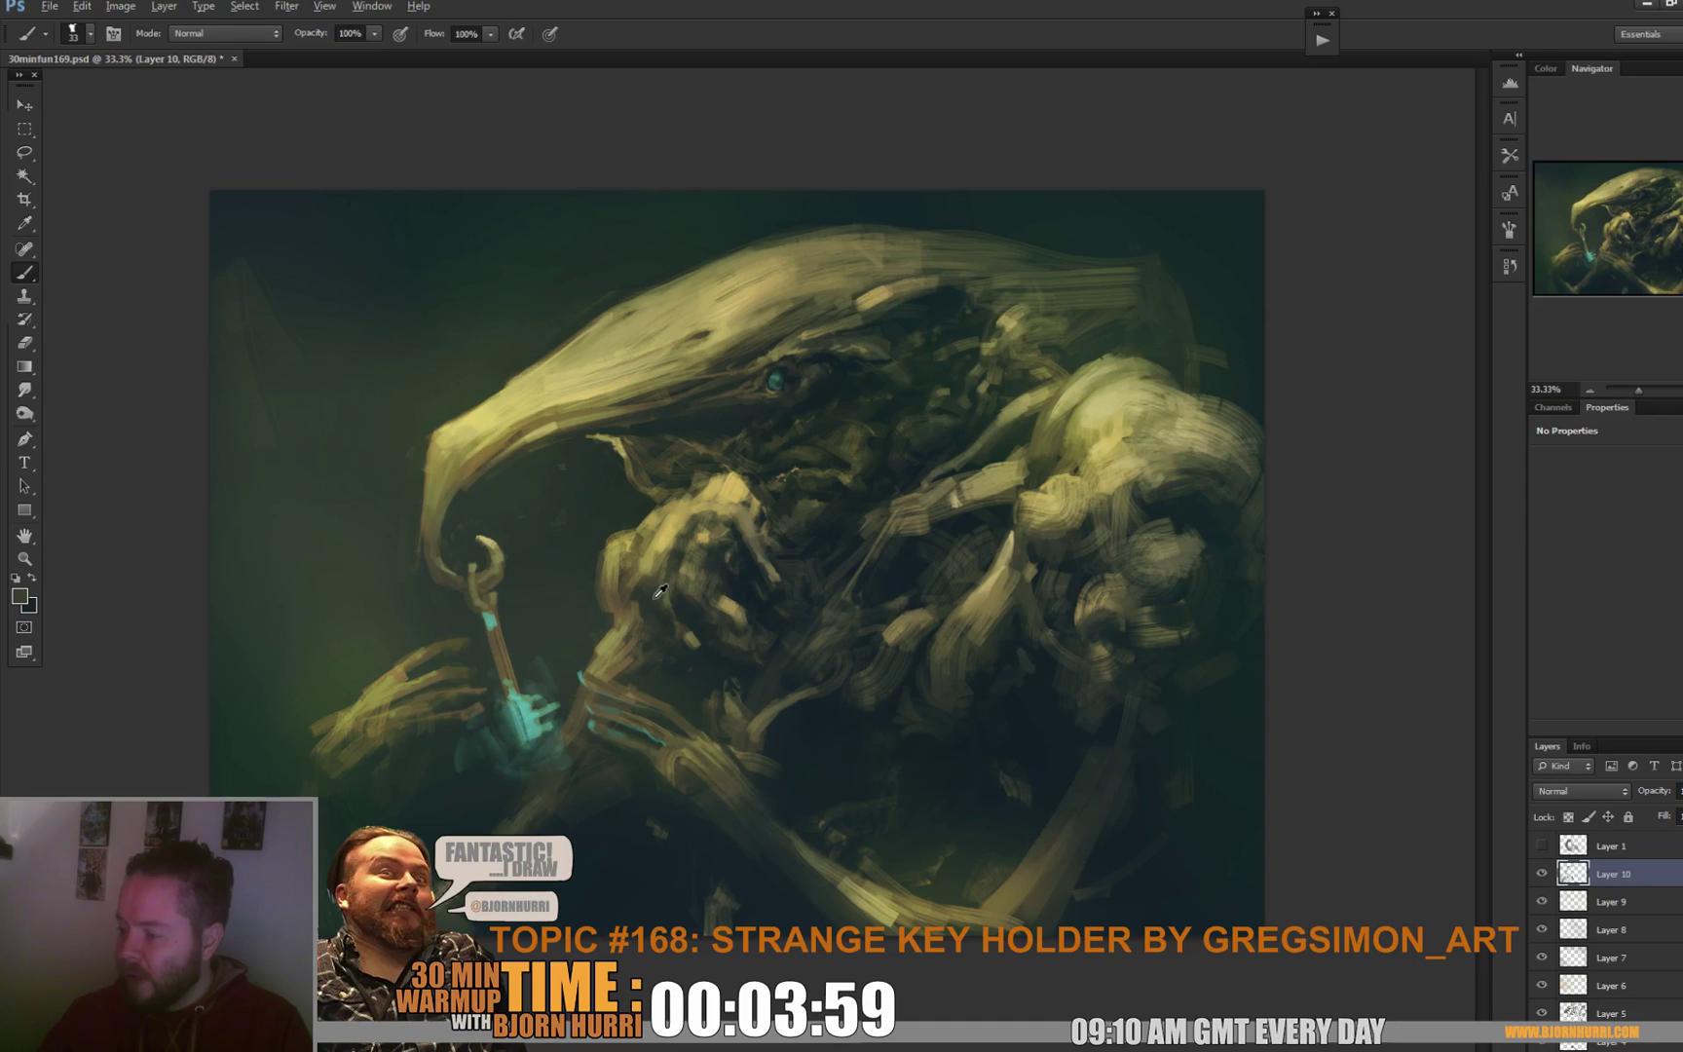
alt+click(690, 628)
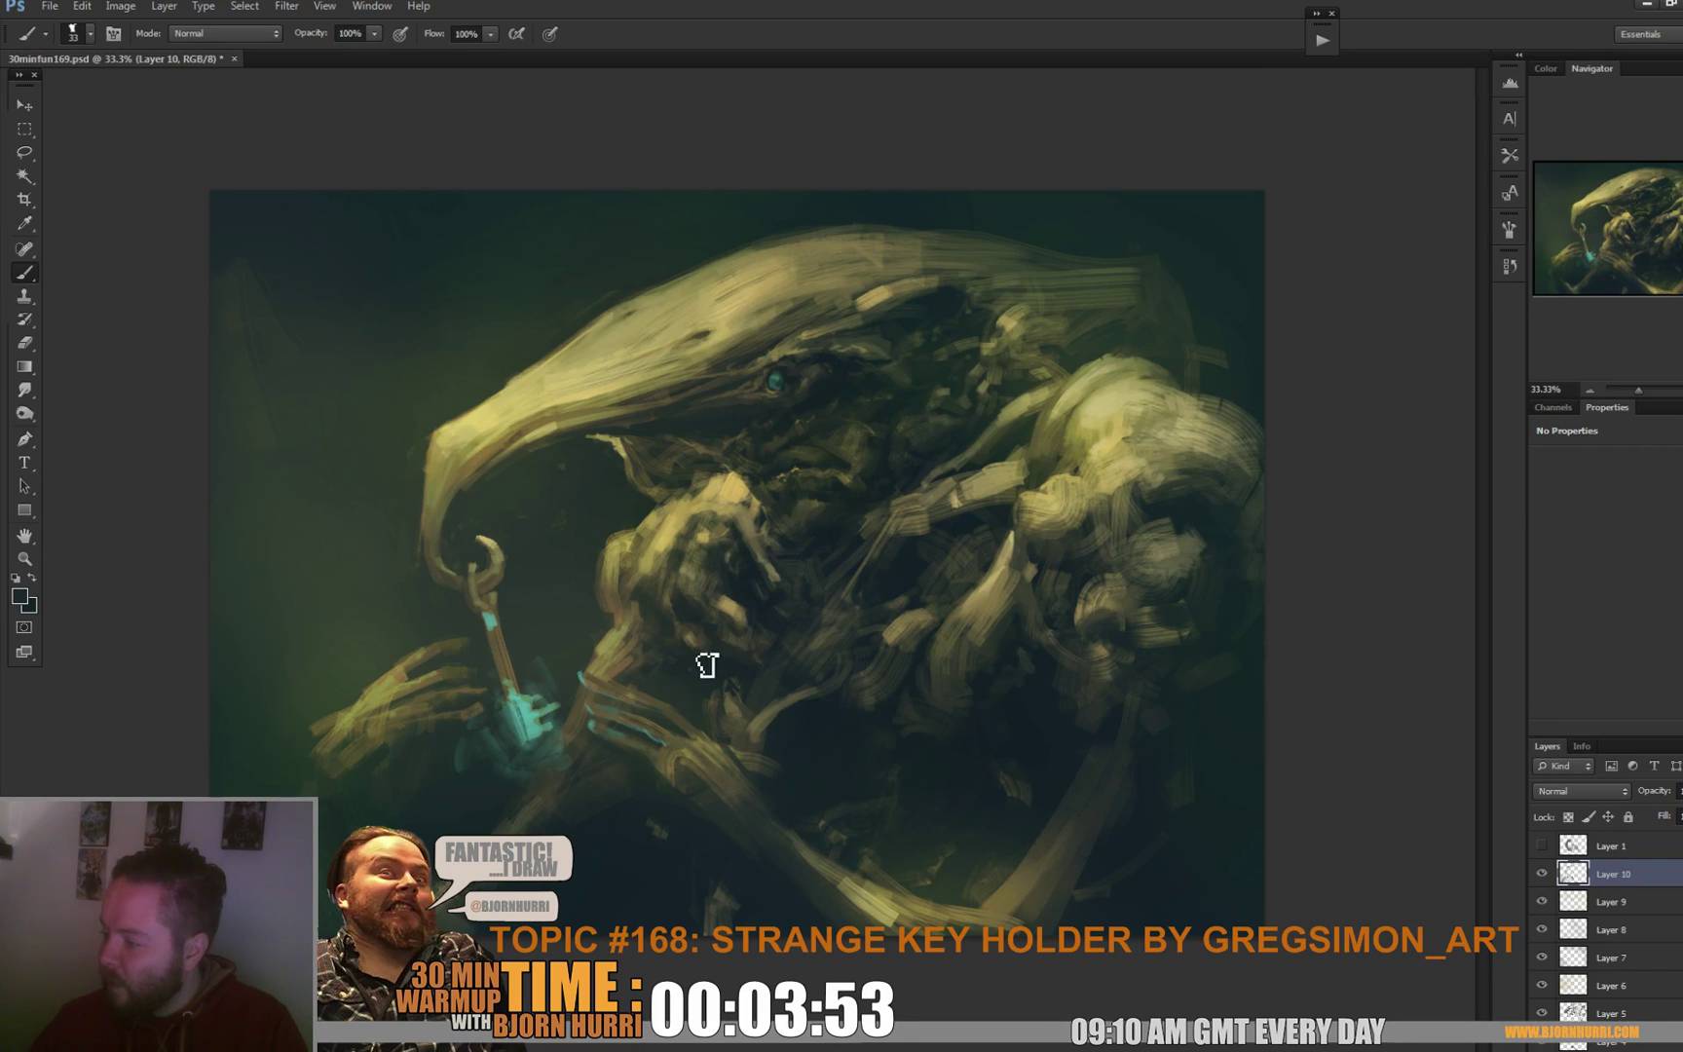
Return the brush to 13 px and sample tan and olive tones from the chest.
key(bracketleft)
key(bracketleft)
right_click(720, 631)
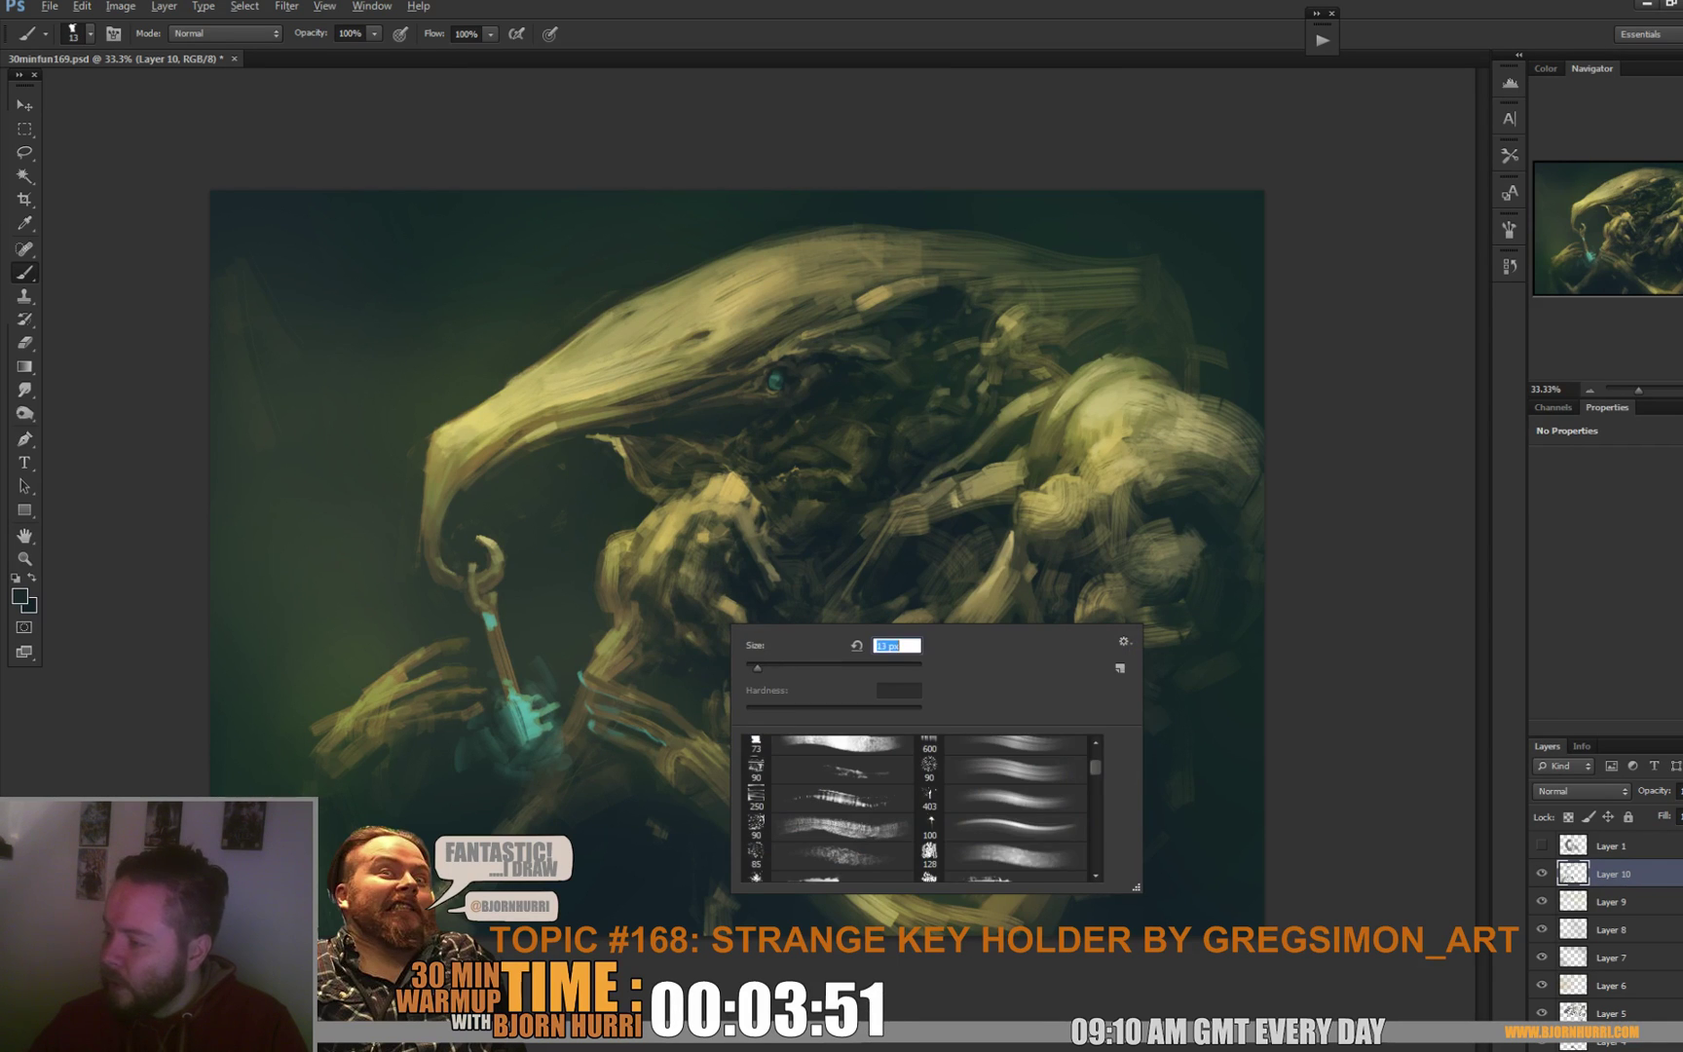
click(684, 616)
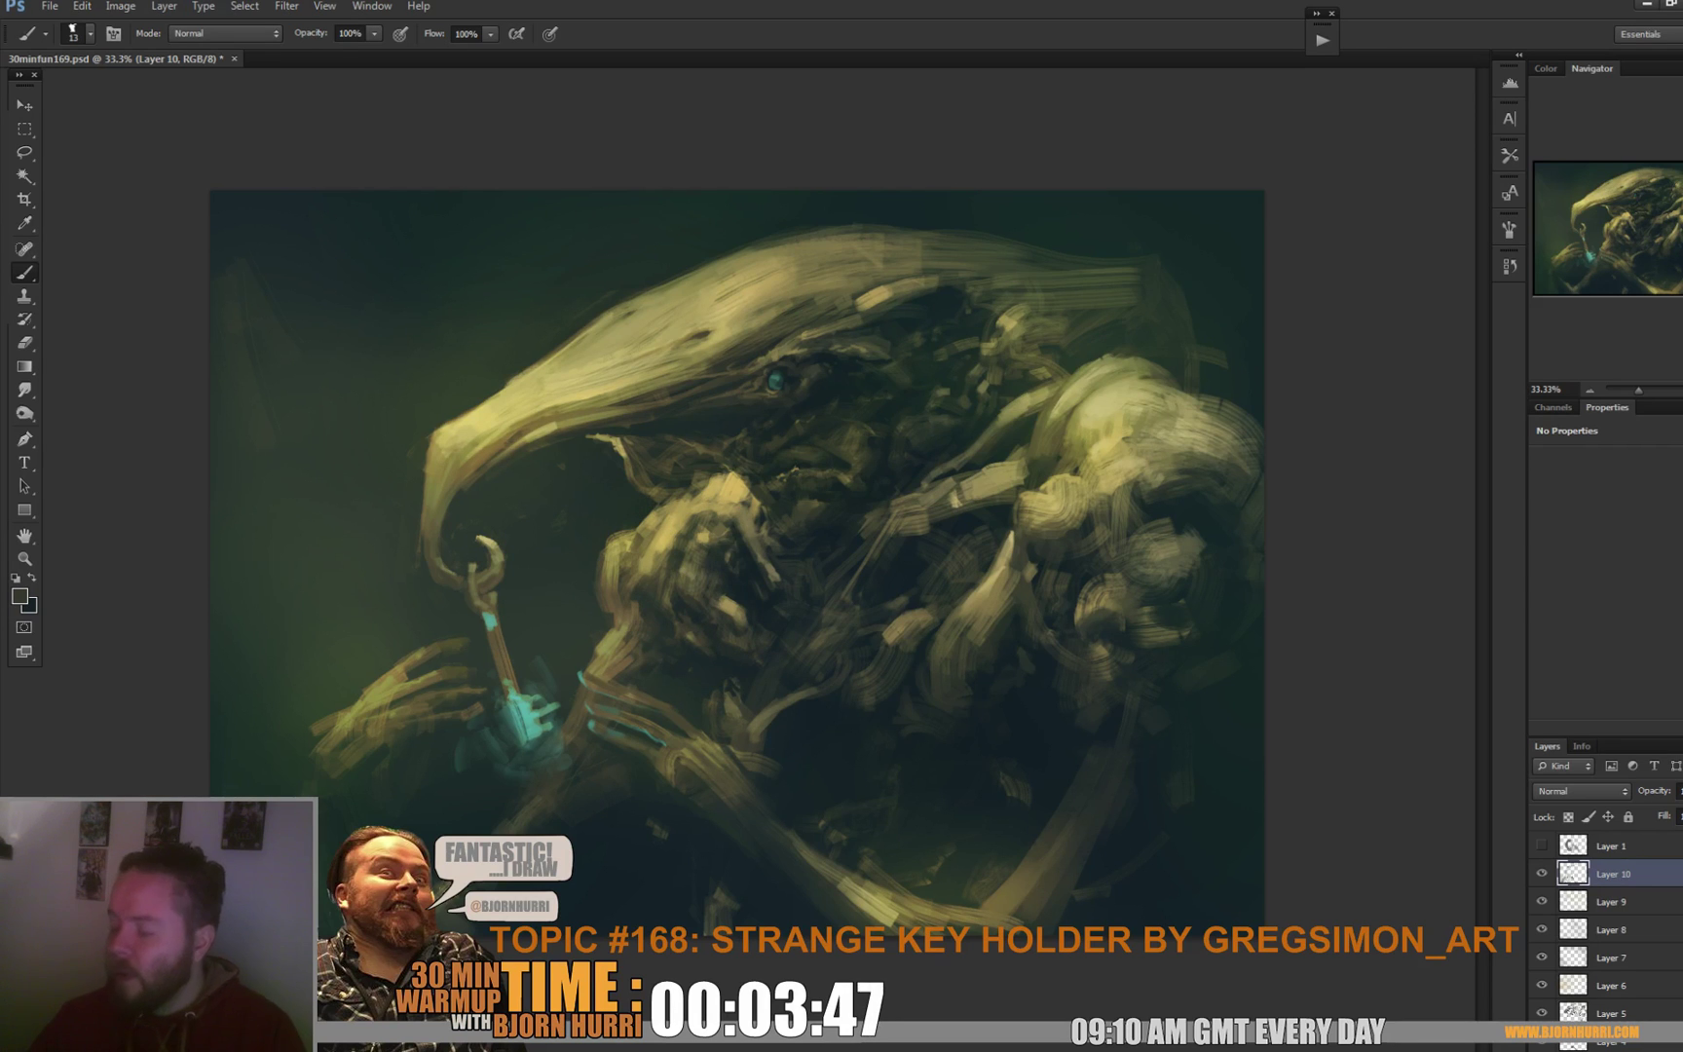
alt+click(706, 552)
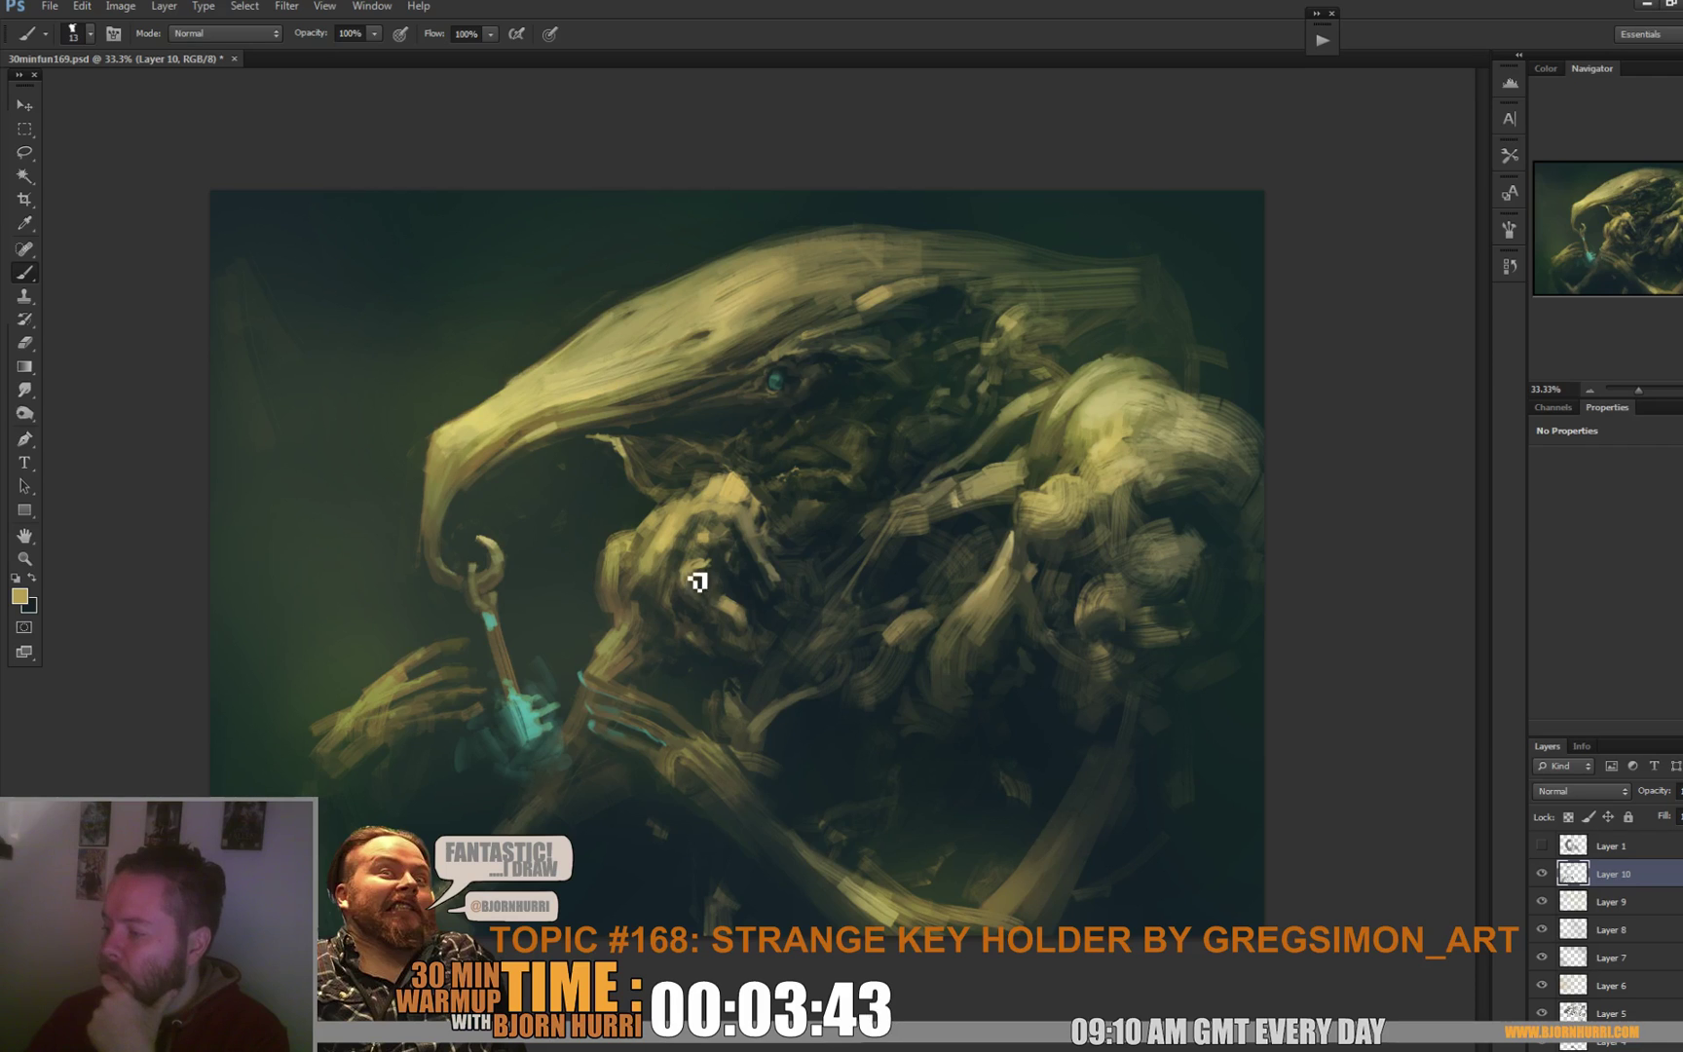
alt+click(698, 585)
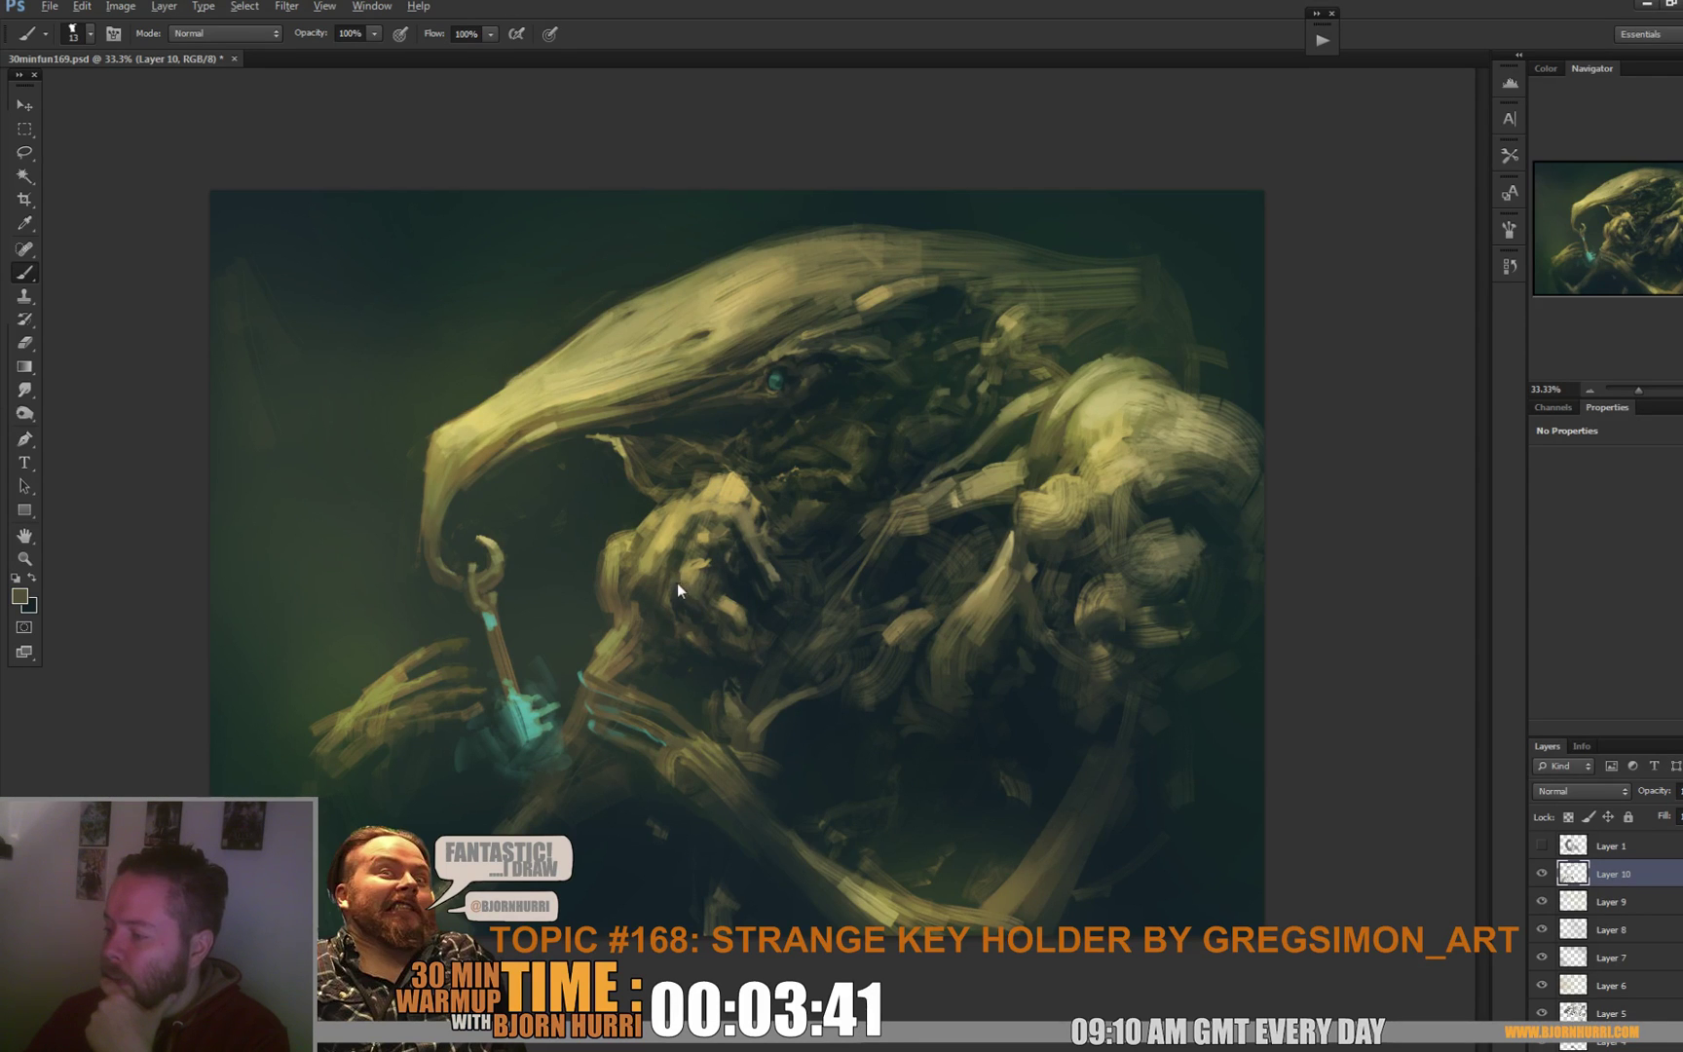
alt+click(677, 561)
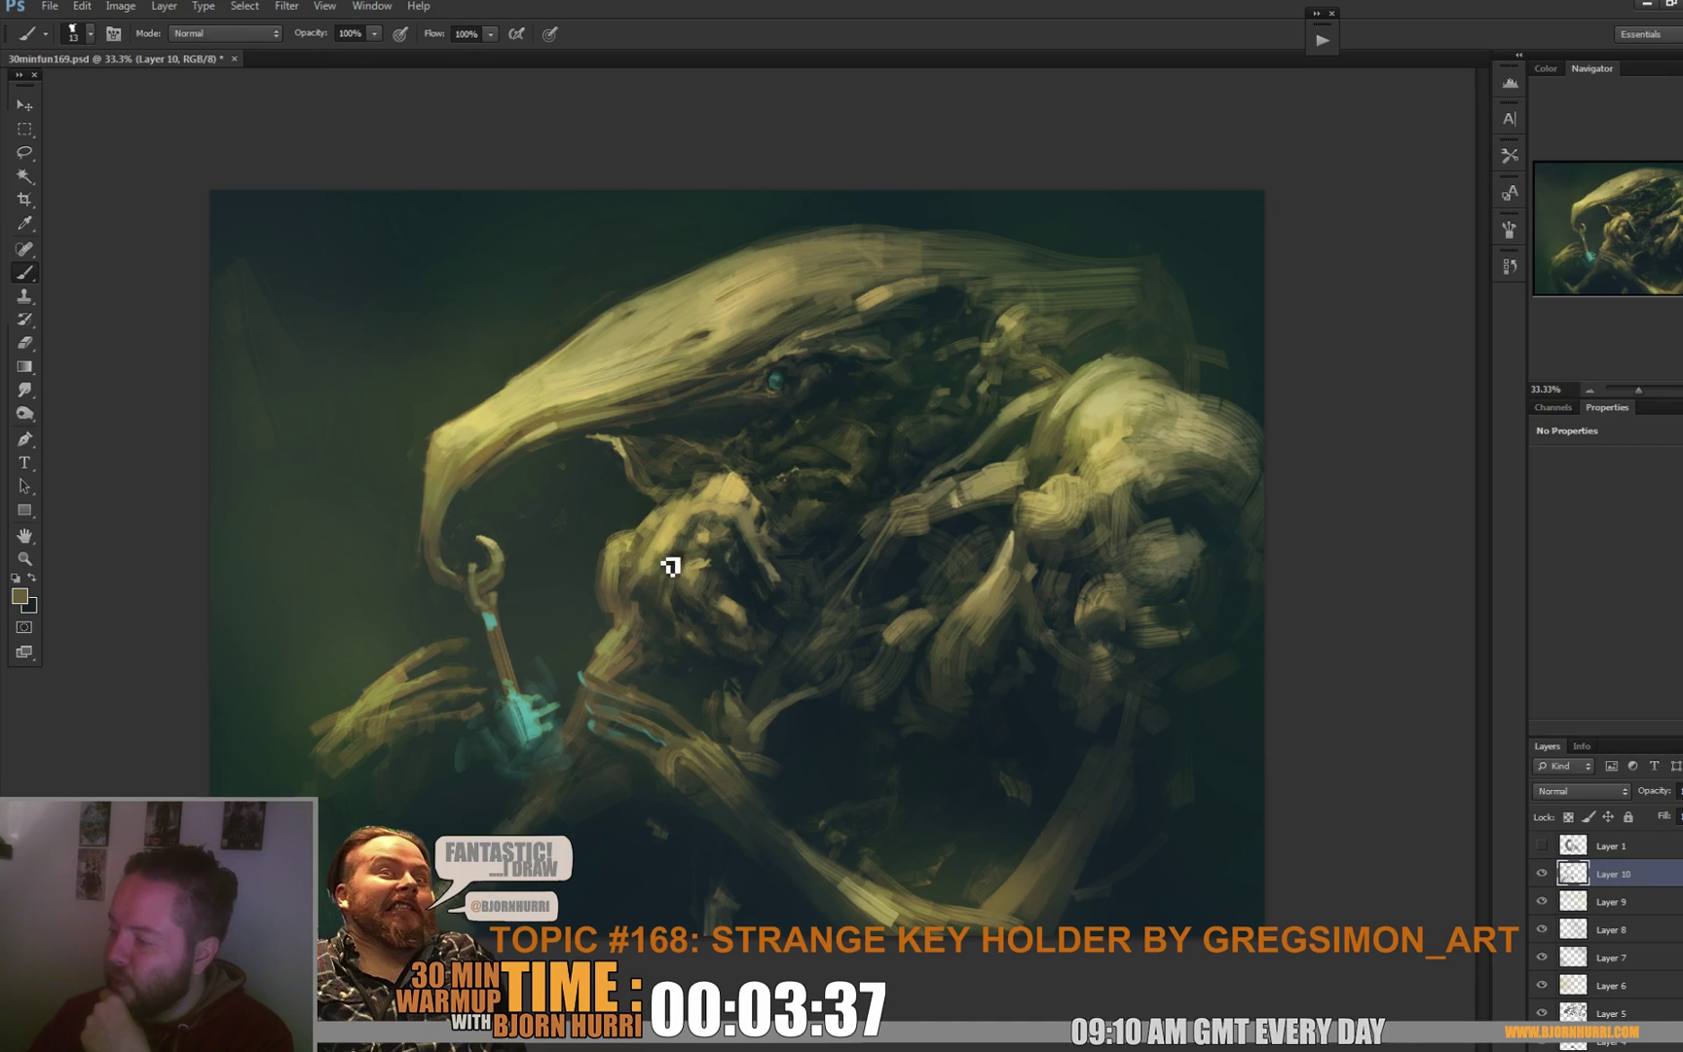
alt+click(662, 533)
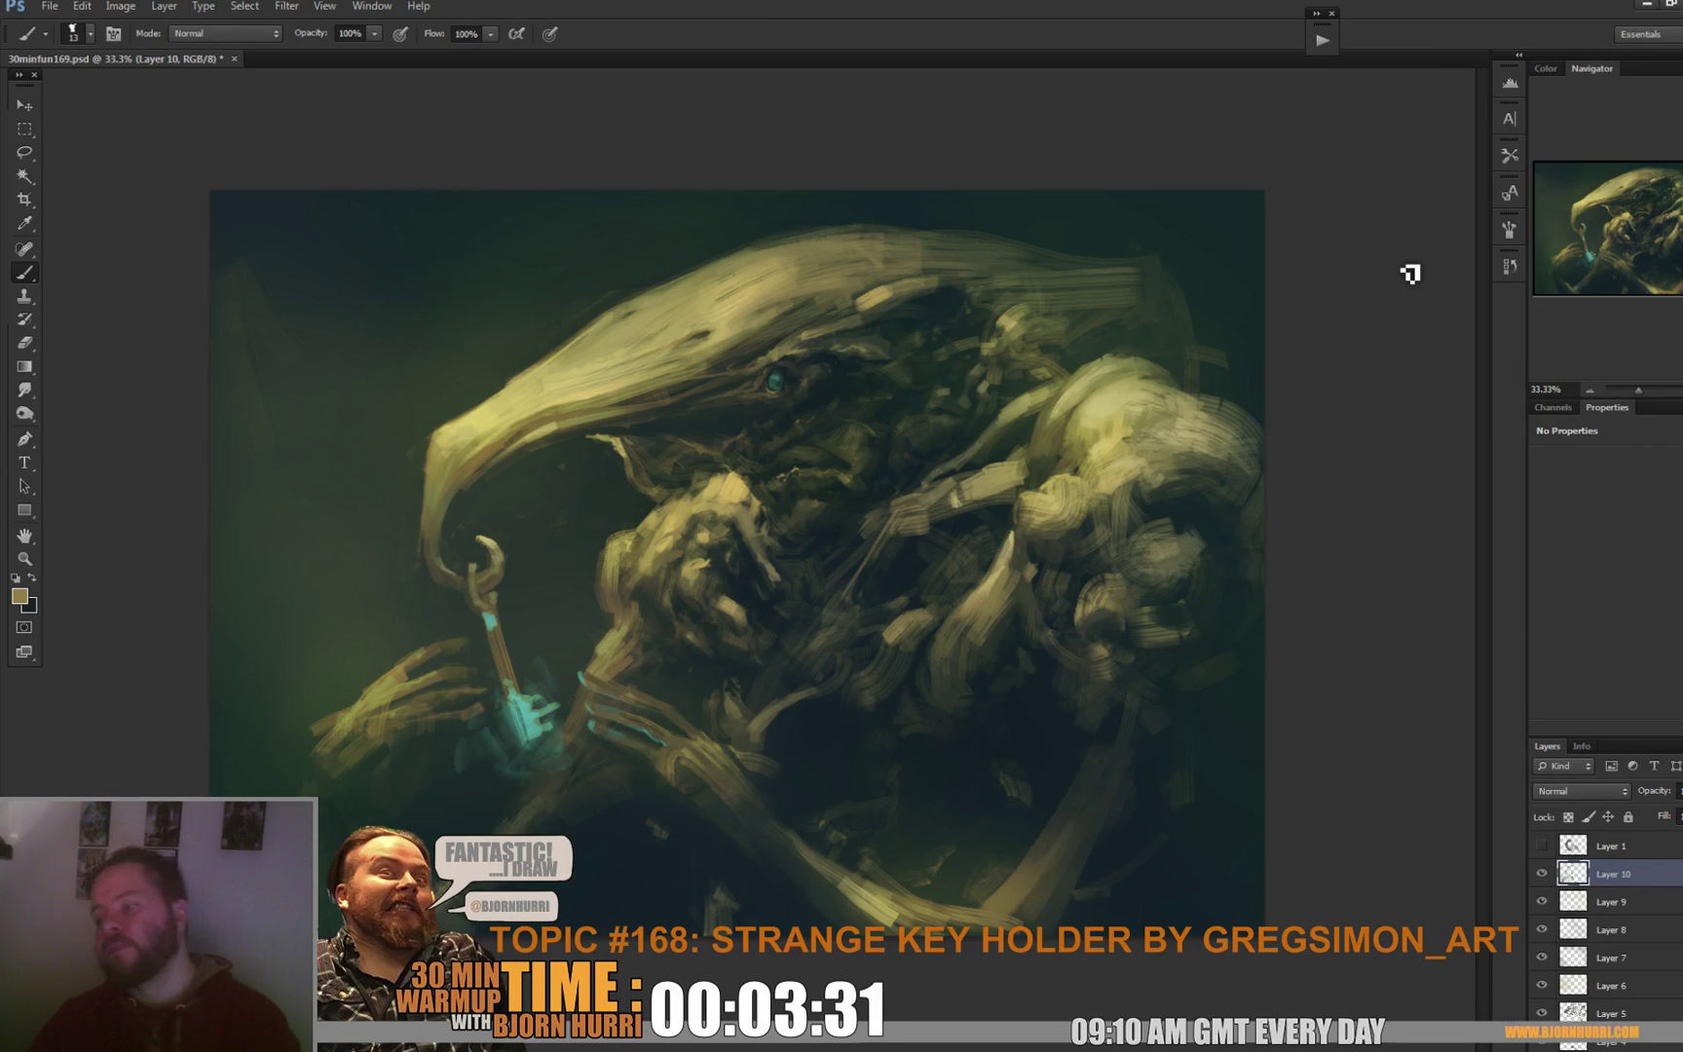
With a 42 px brush, paint dark green around the creature's jaw and face.
right_click(974, 487)
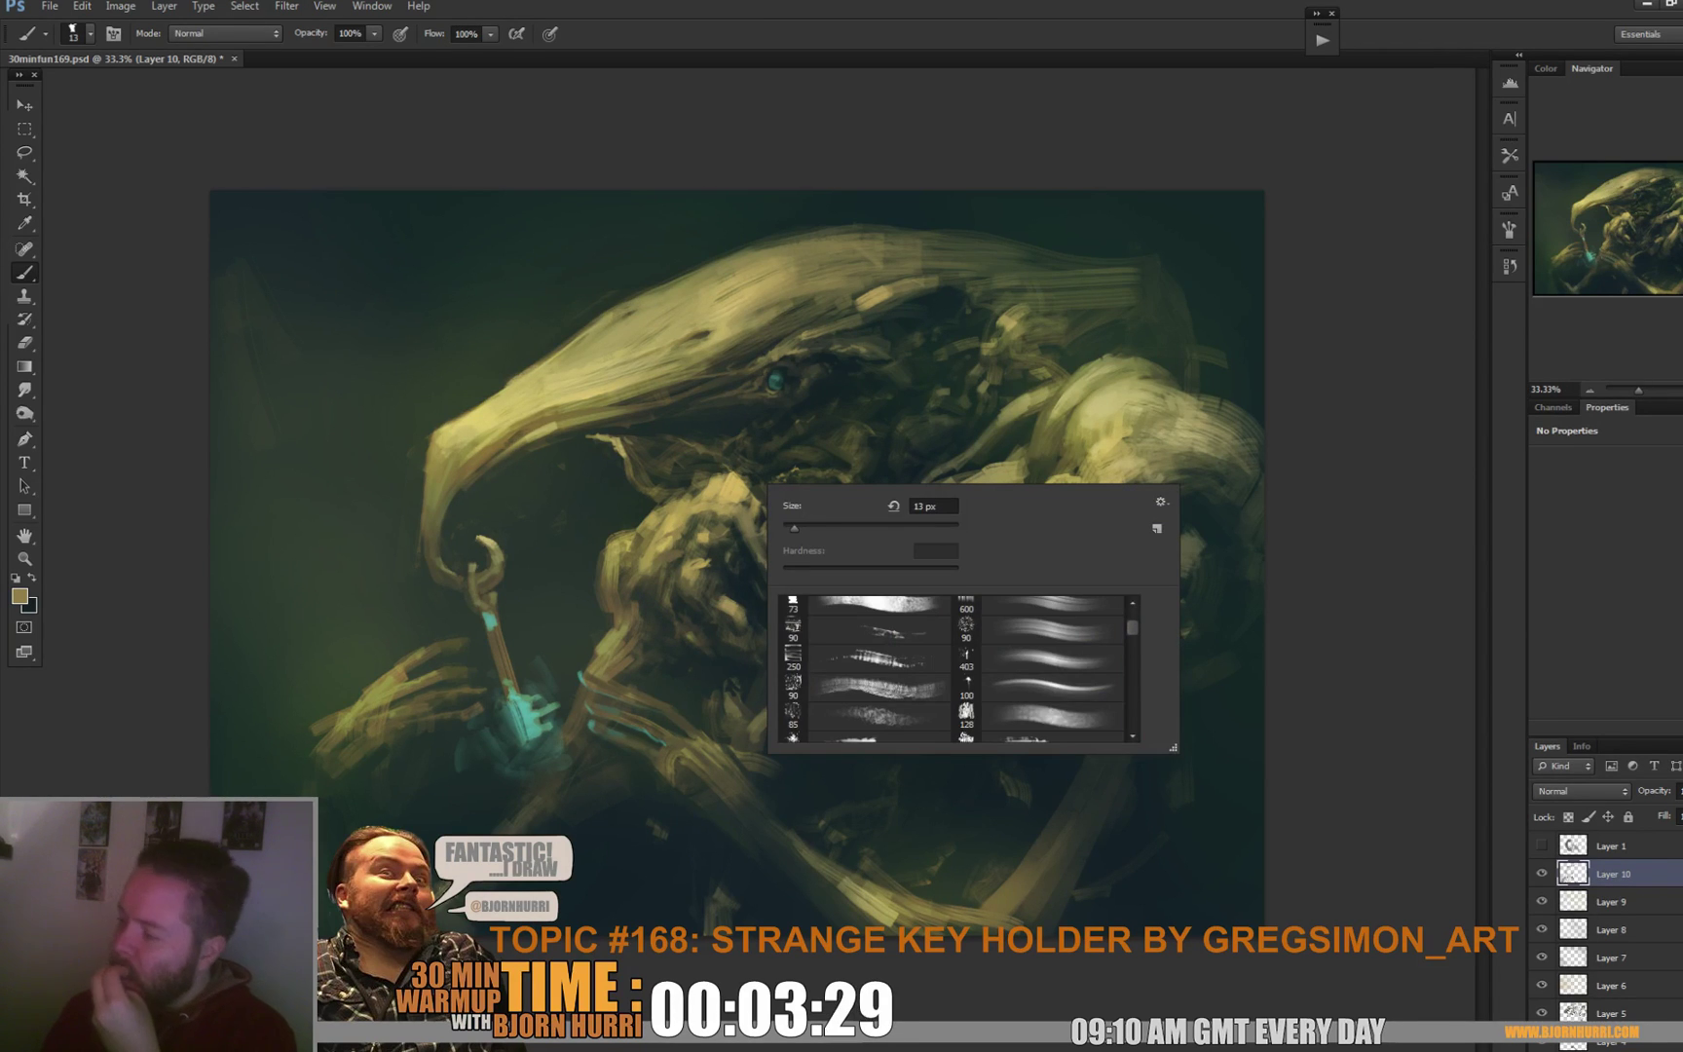
double_click(933, 505)
text(42)
key(Return)
alt+click(650, 499)
drag(650, 500, 650, 447)
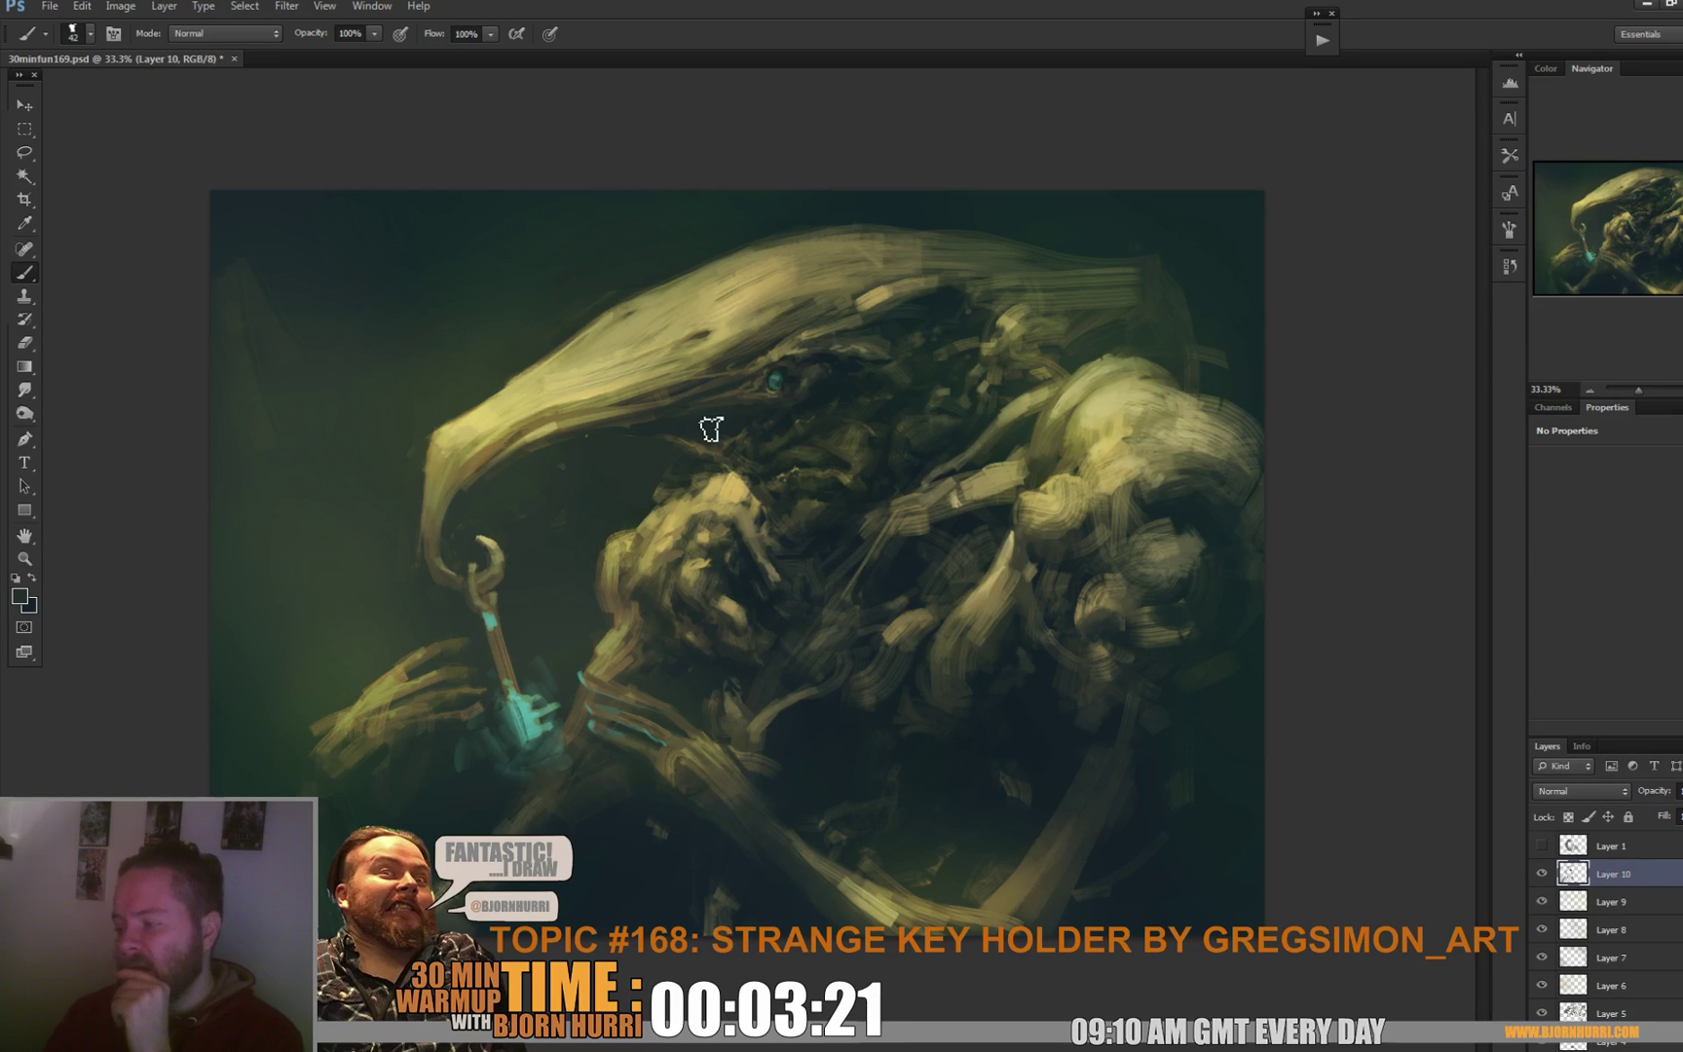
Sample olive and light tan tones from the chest and set the brush to 24 px.
alt+click(683, 479)
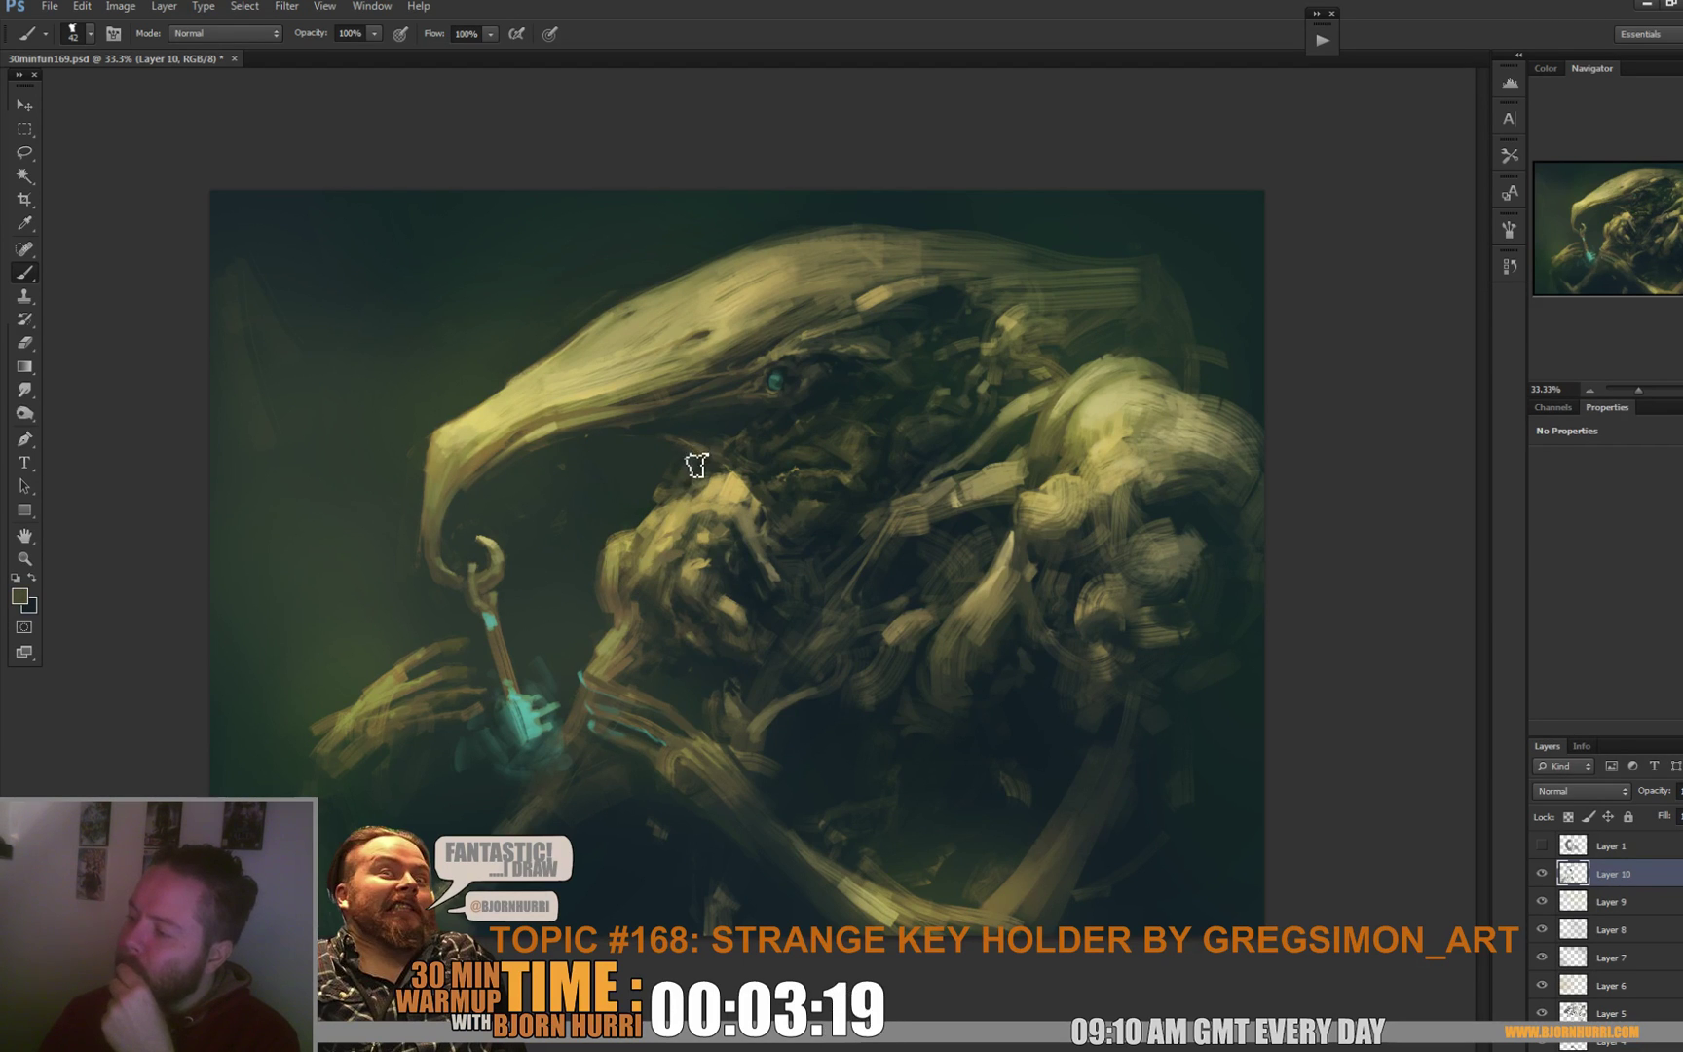
alt+click(703, 461)
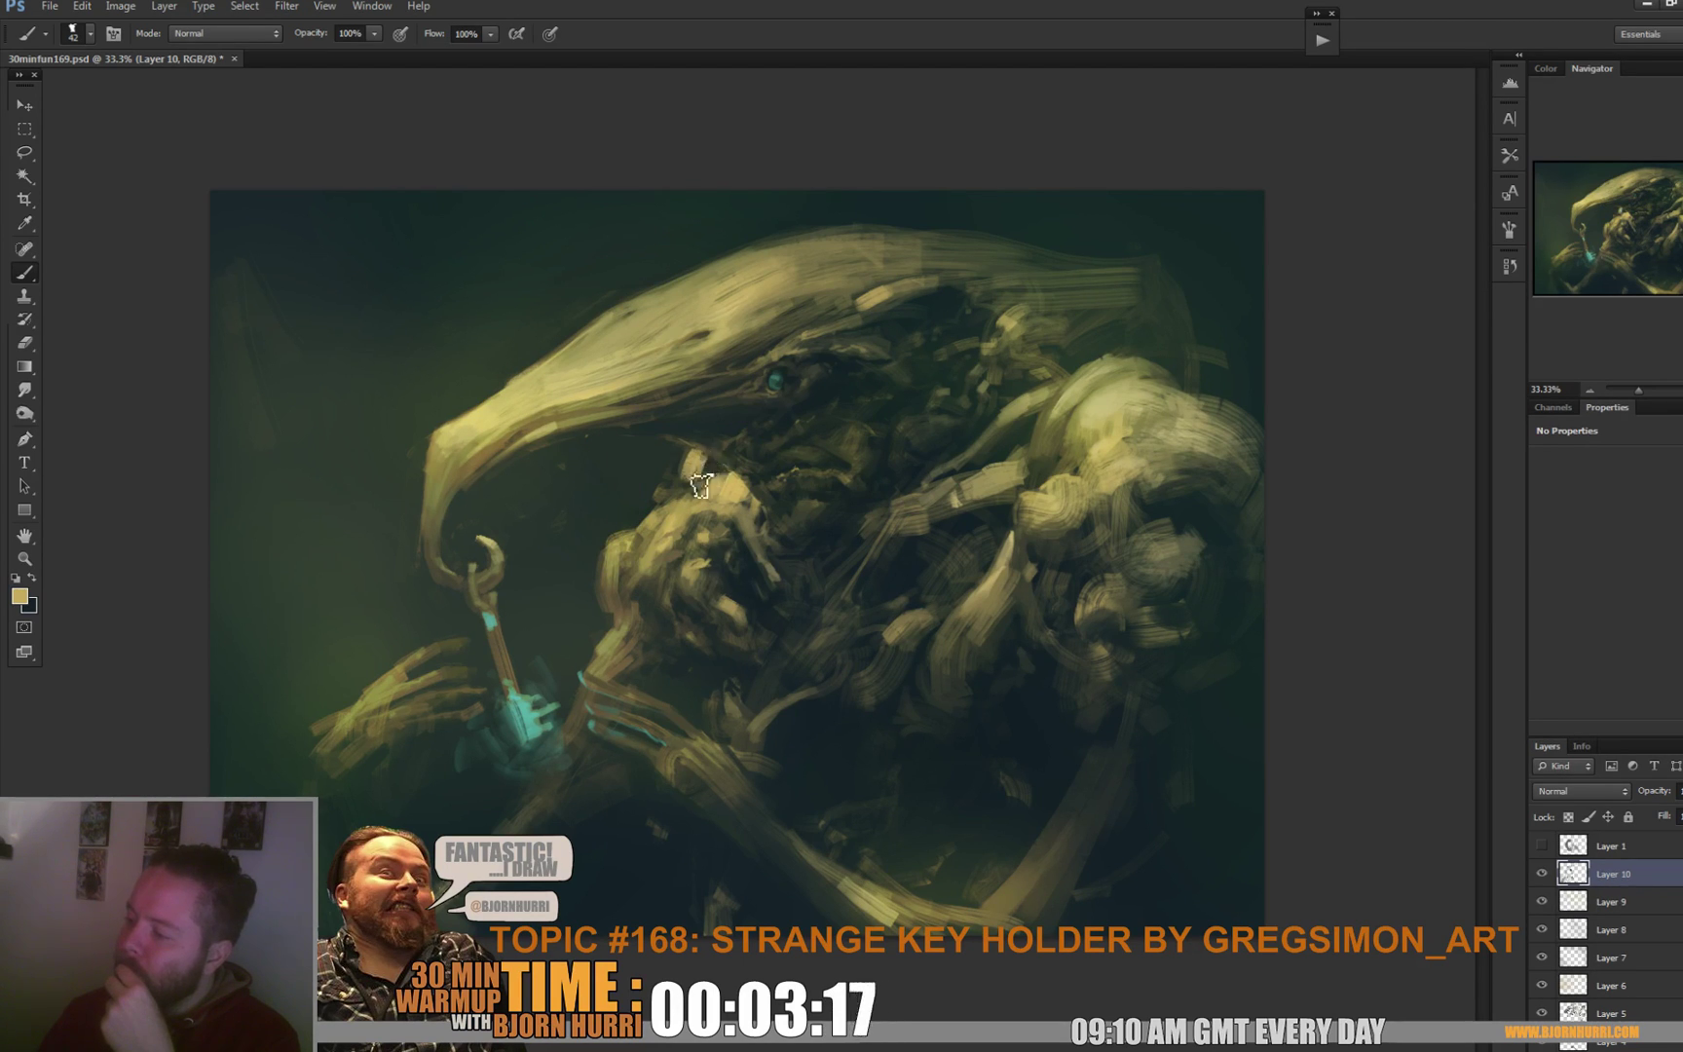
alt+click(623, 563)
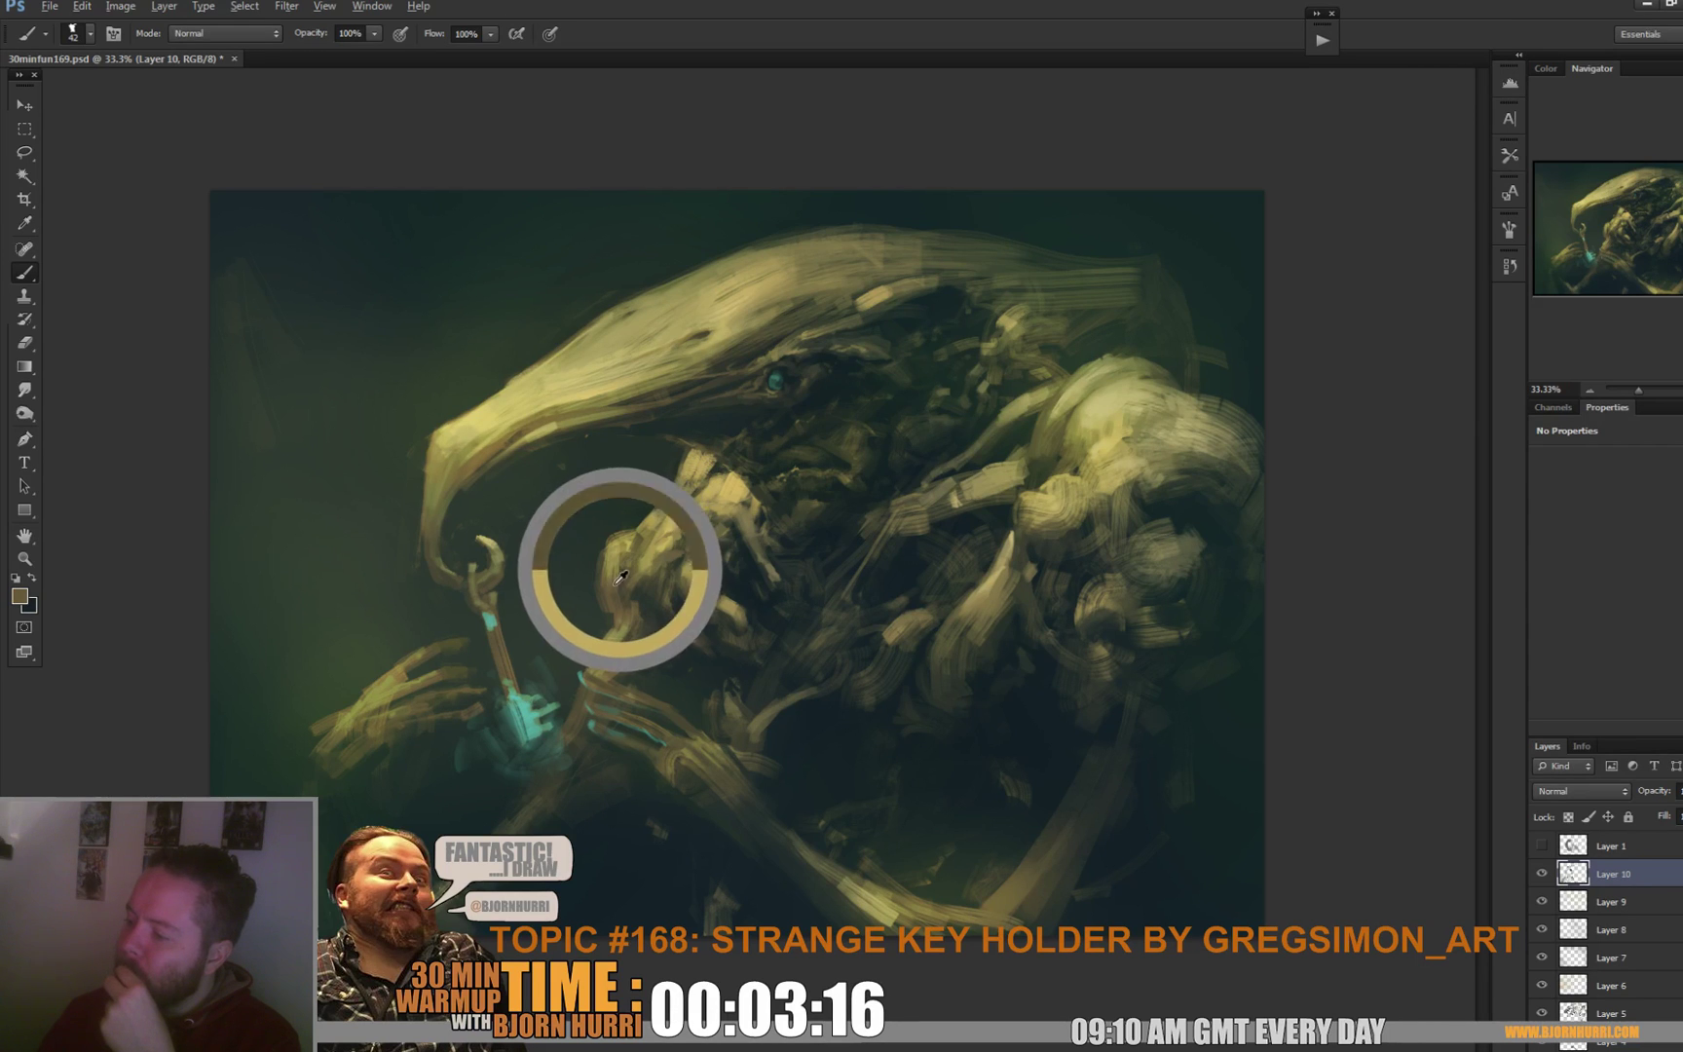
alt+click(701, 464)
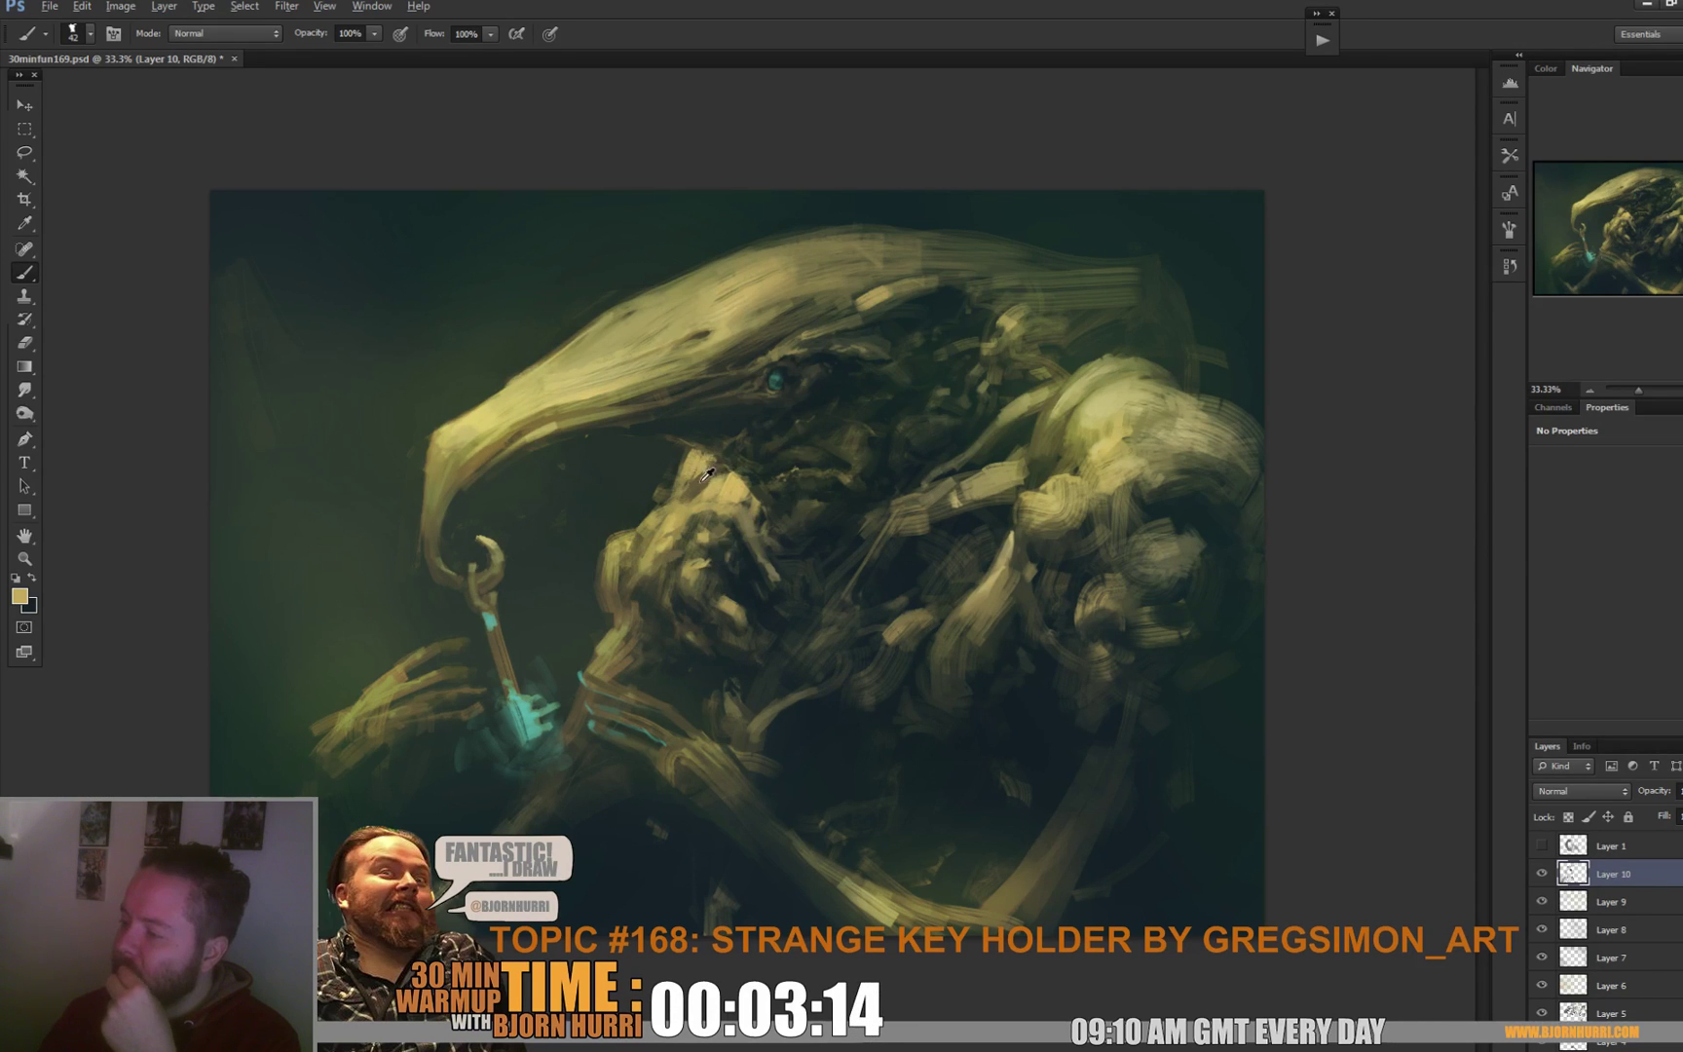
right_click(746, 478)
key(Return)
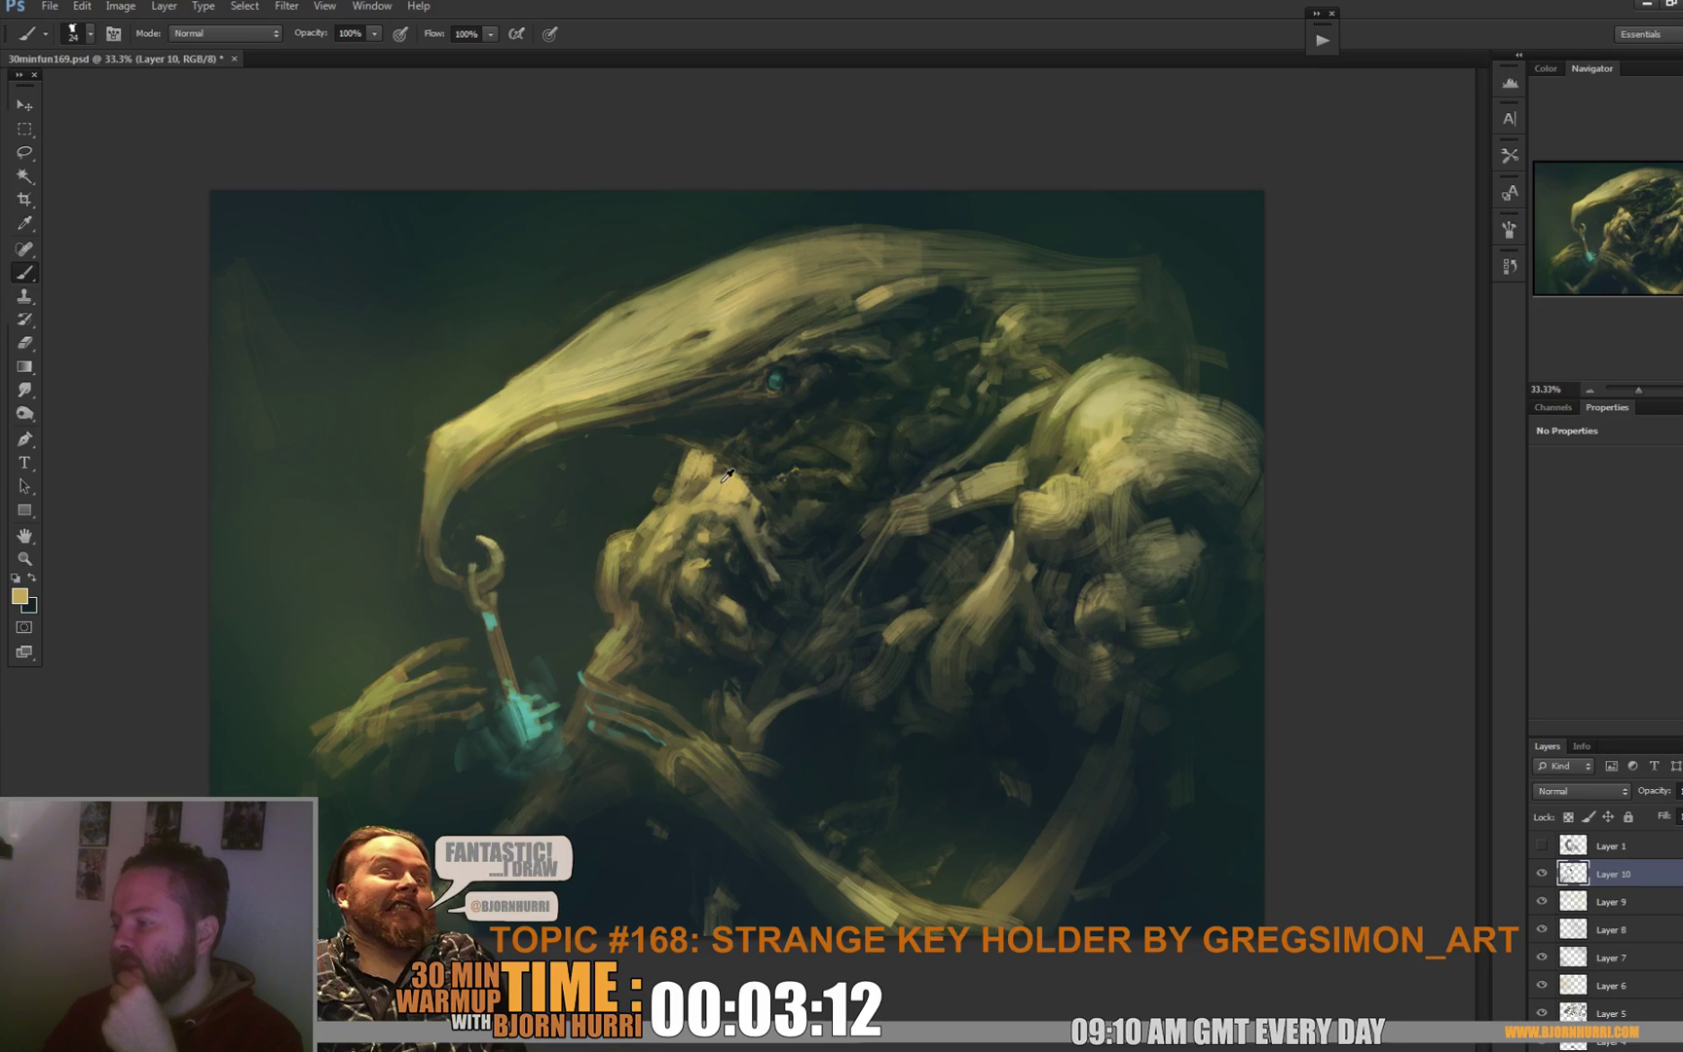
Set an 11 px brush and sample lighter olive tones from the creature's head and shoulder.
right_click(752, 439)
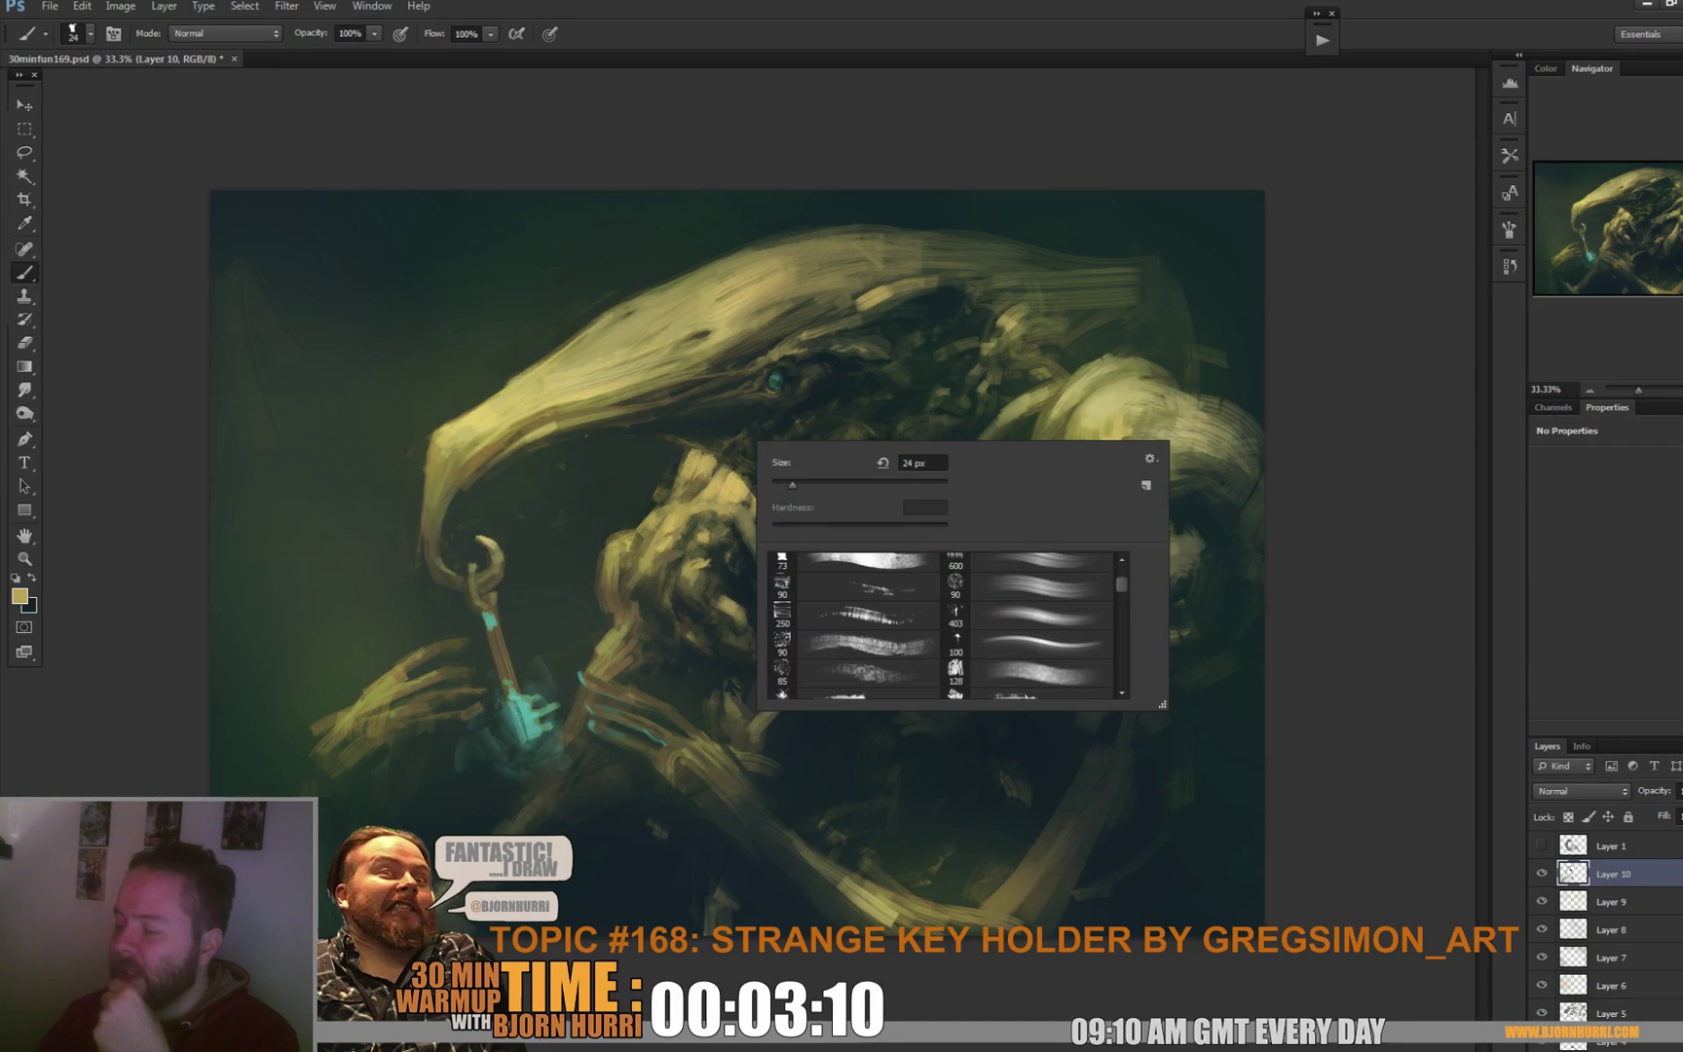
text(11)
key(Return)
alt+click(720, 445)
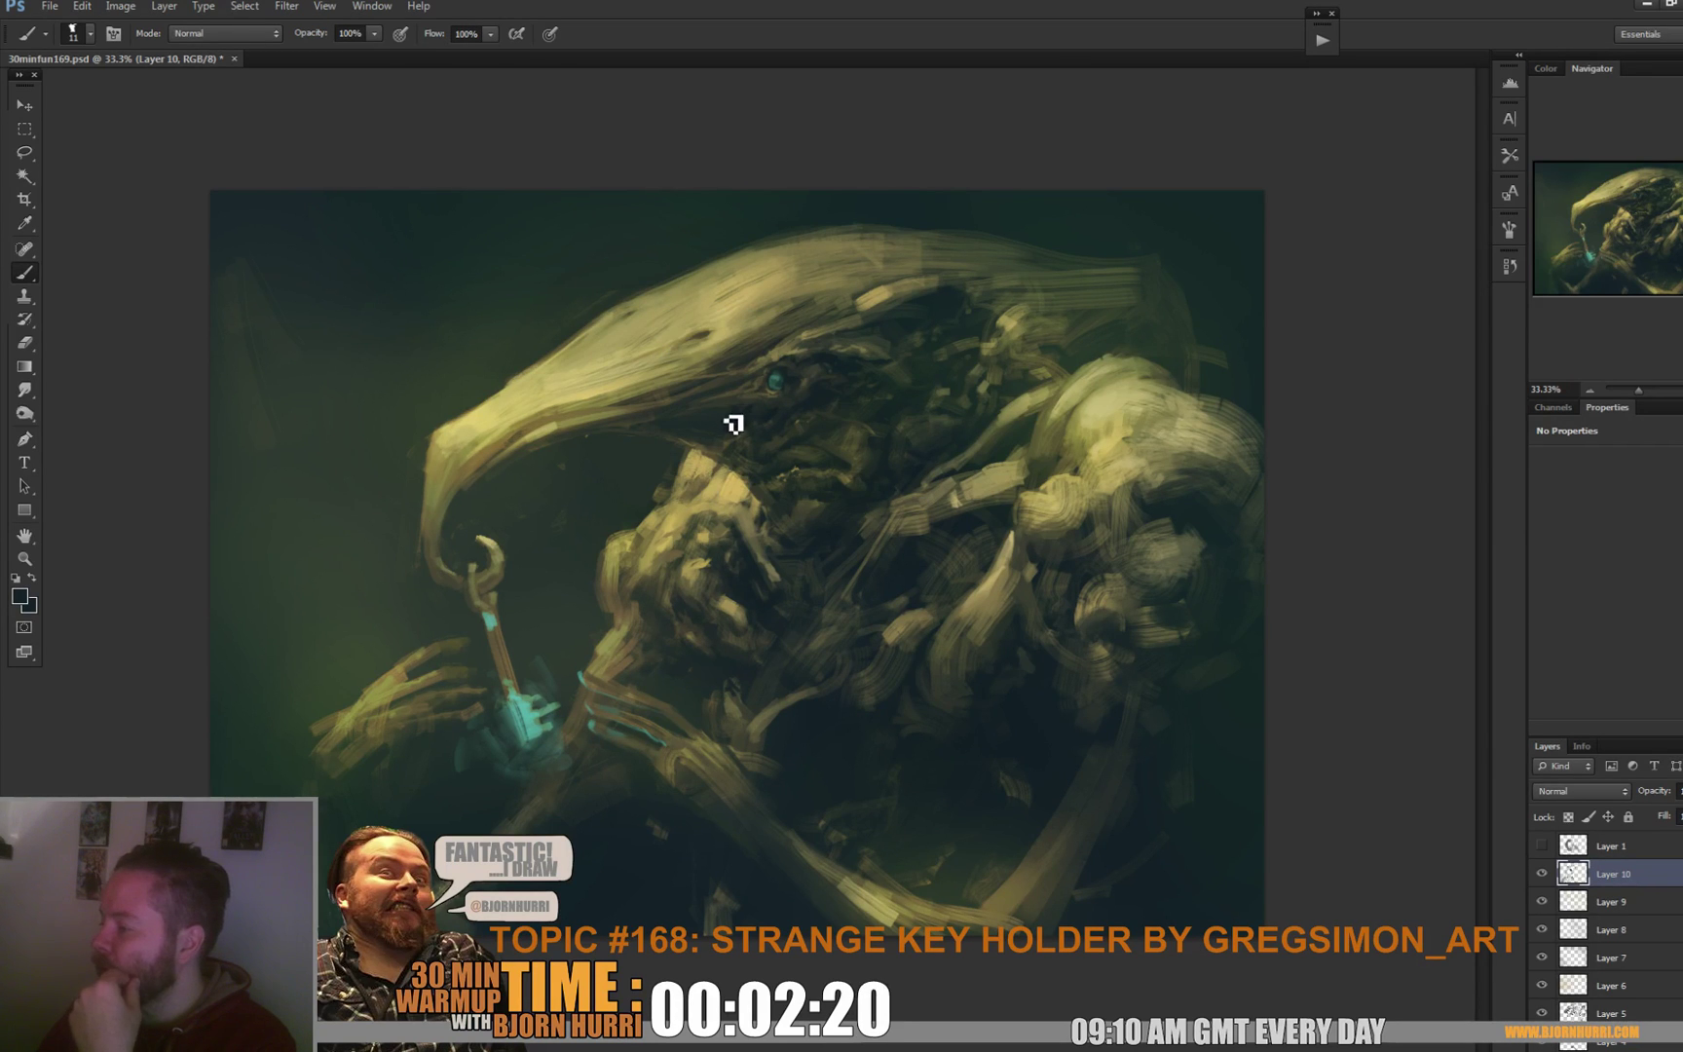
click(1007, 374)
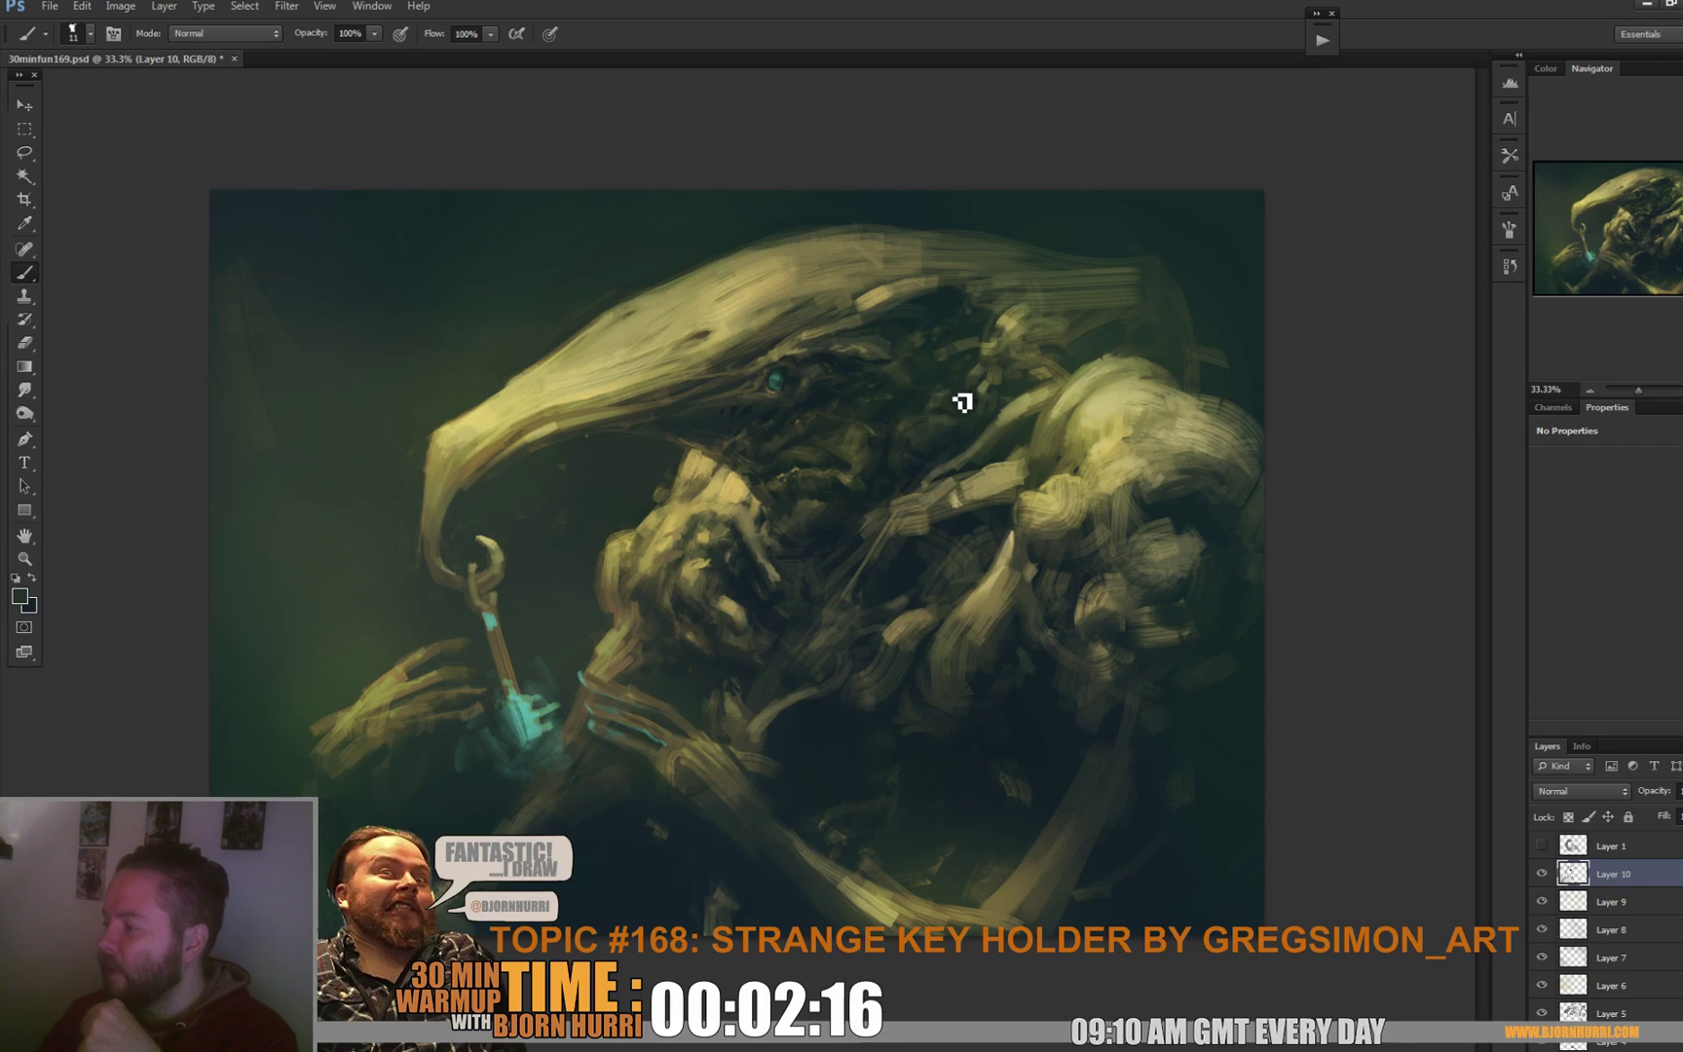
alt+click(951, 320)
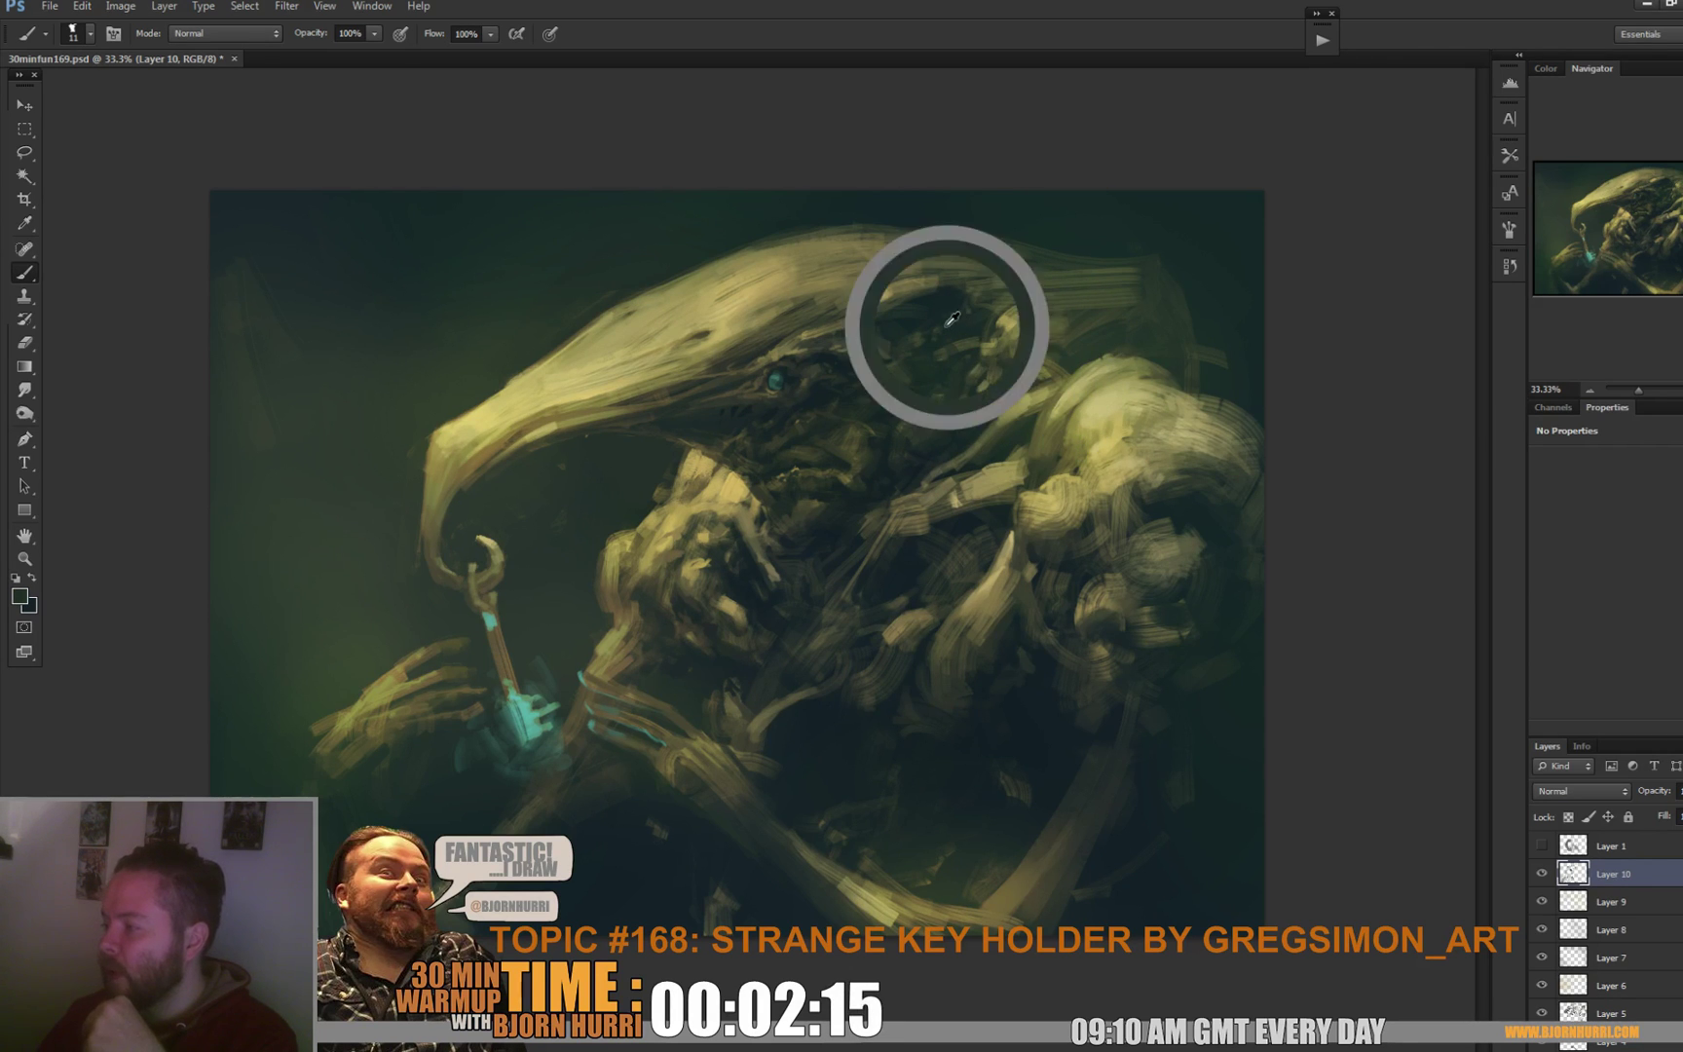
alt+click(997, 368)
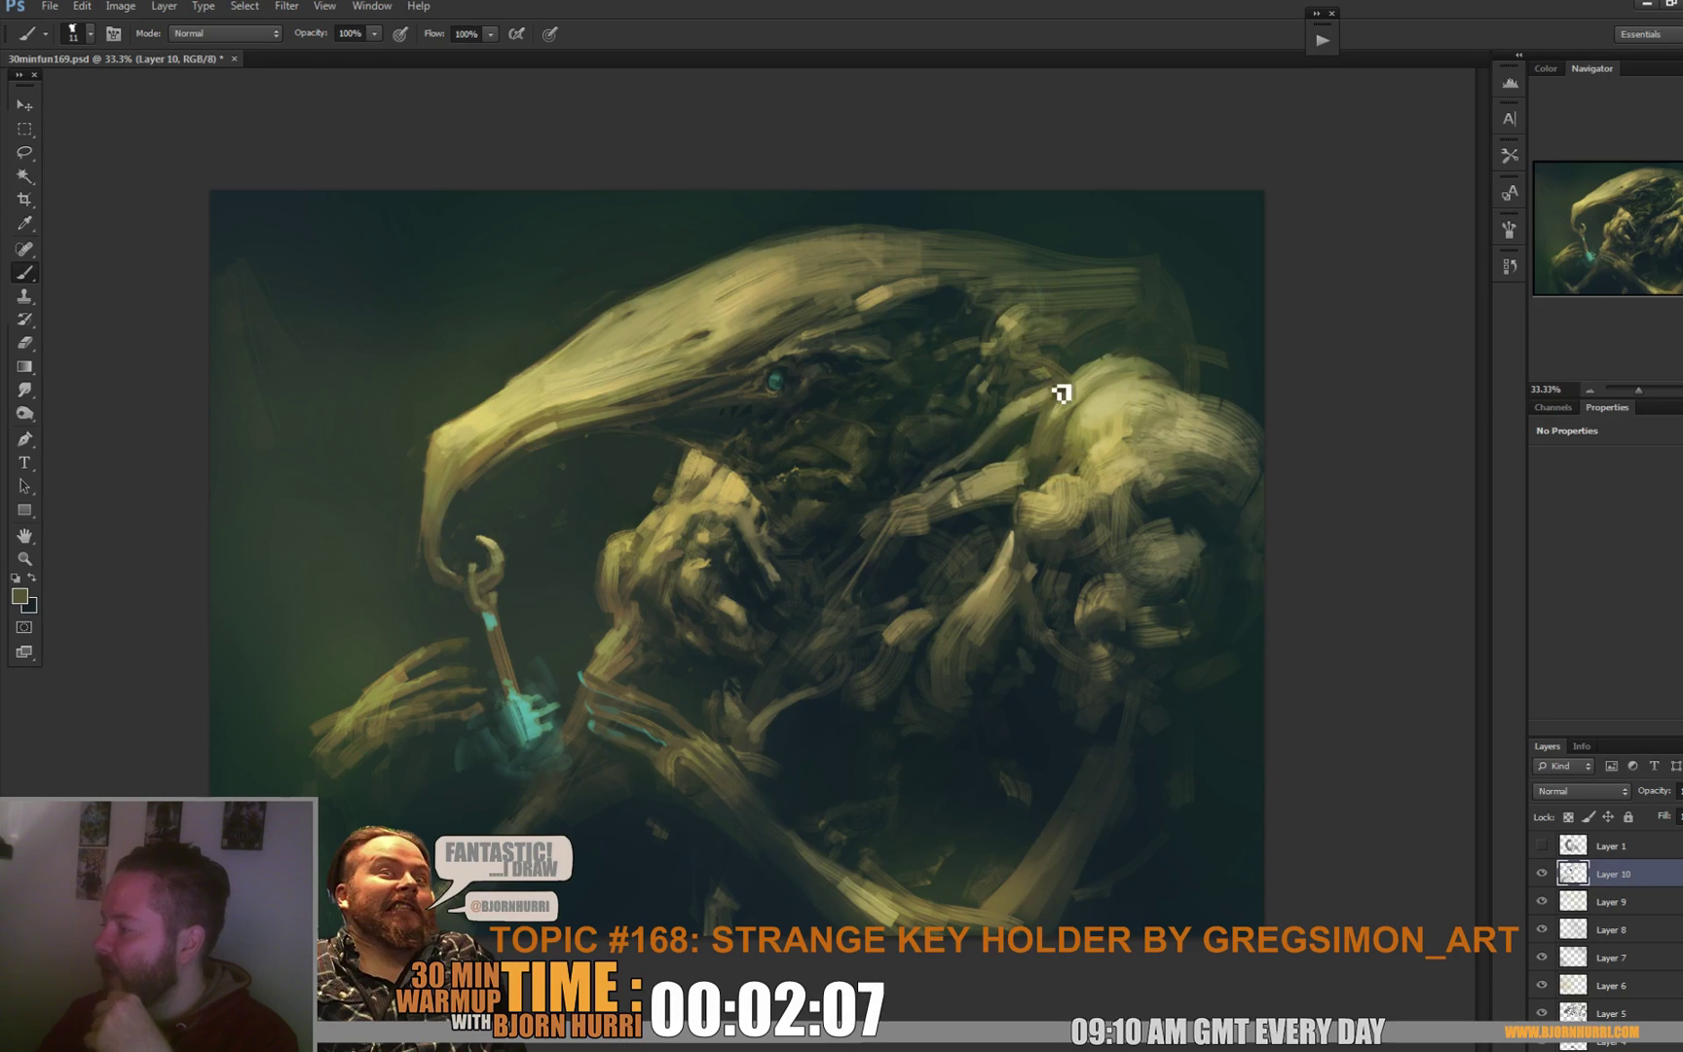
alt+click(1020, 400)
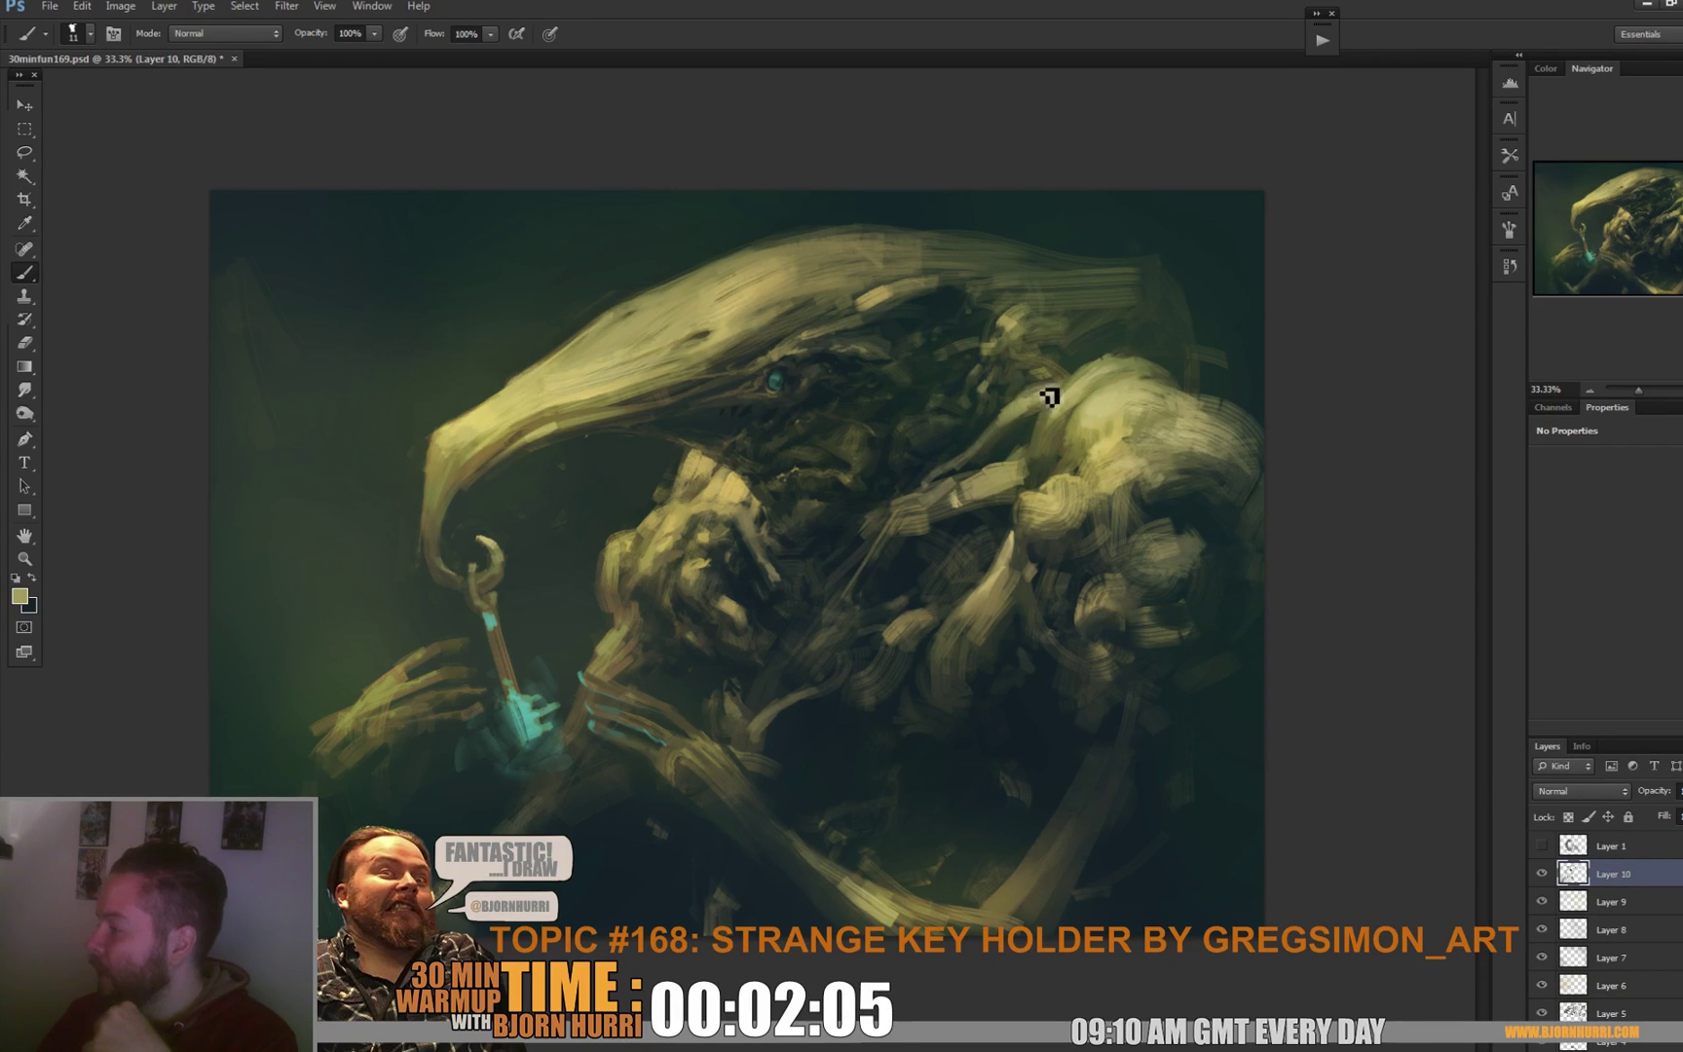
alt+click(1026, 390)
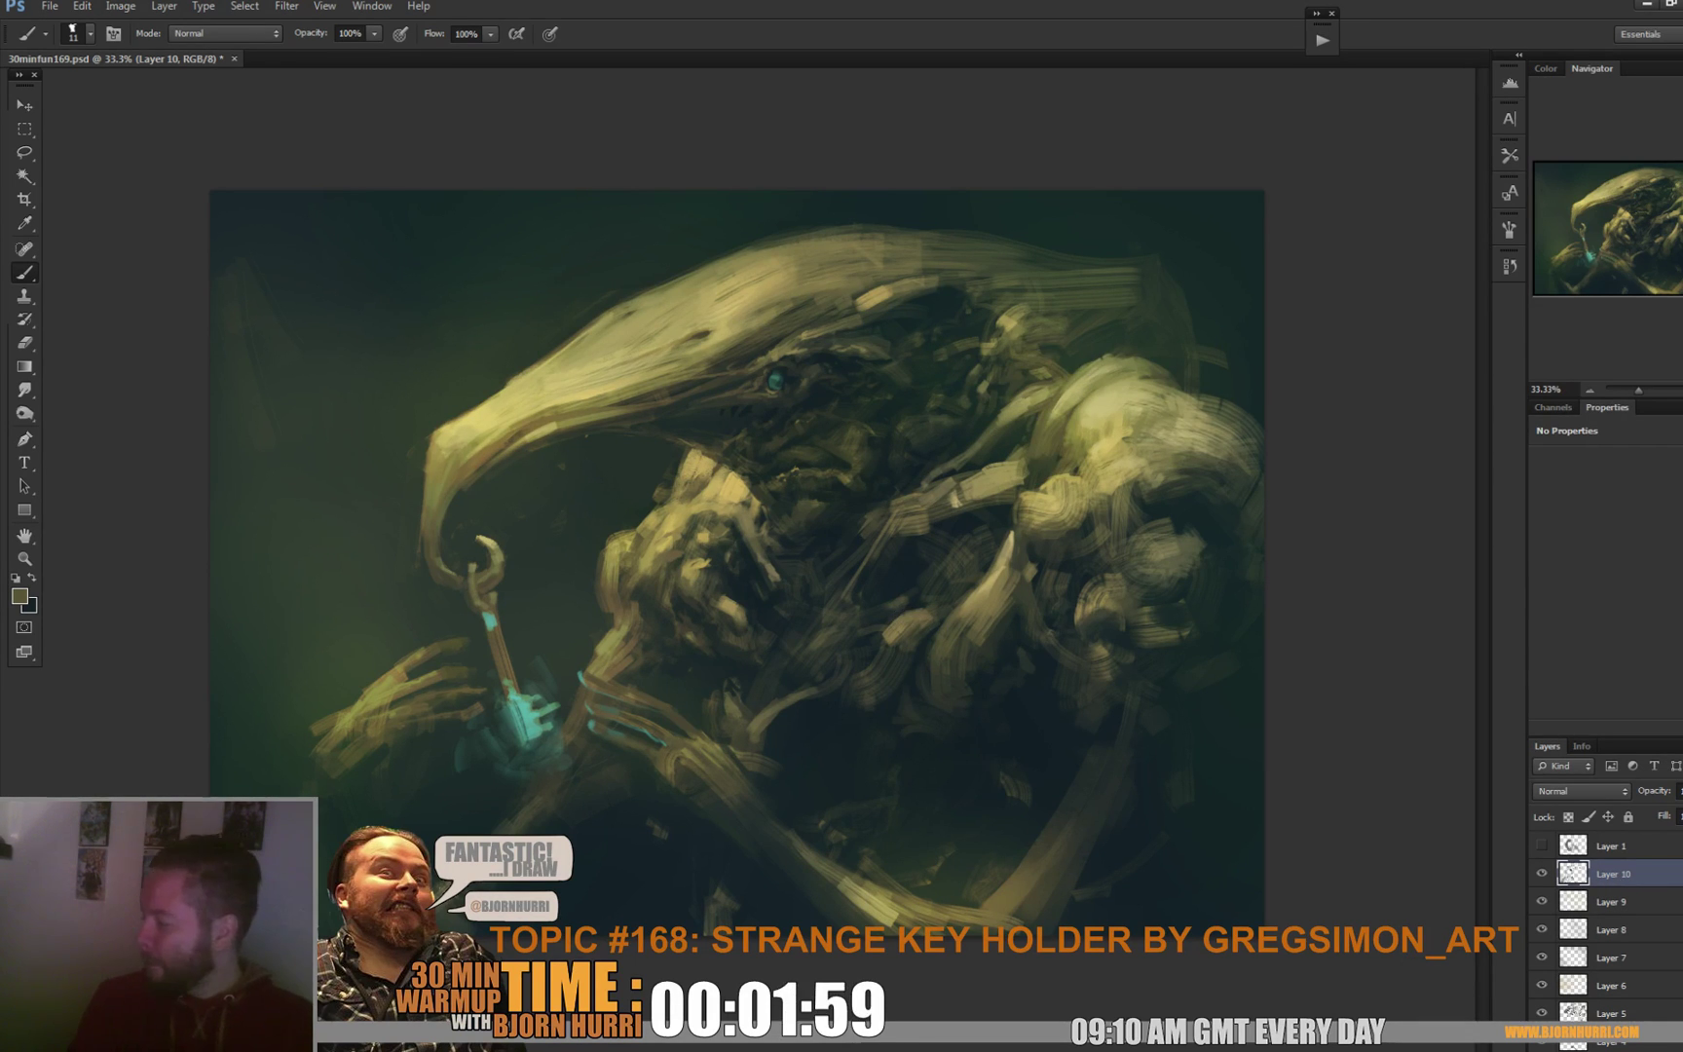
Add Layer 11 in Lighter Color blend mode and choose a brown foreground colour.
key(ctrl+shift+alt+n)
click(1578, 791)
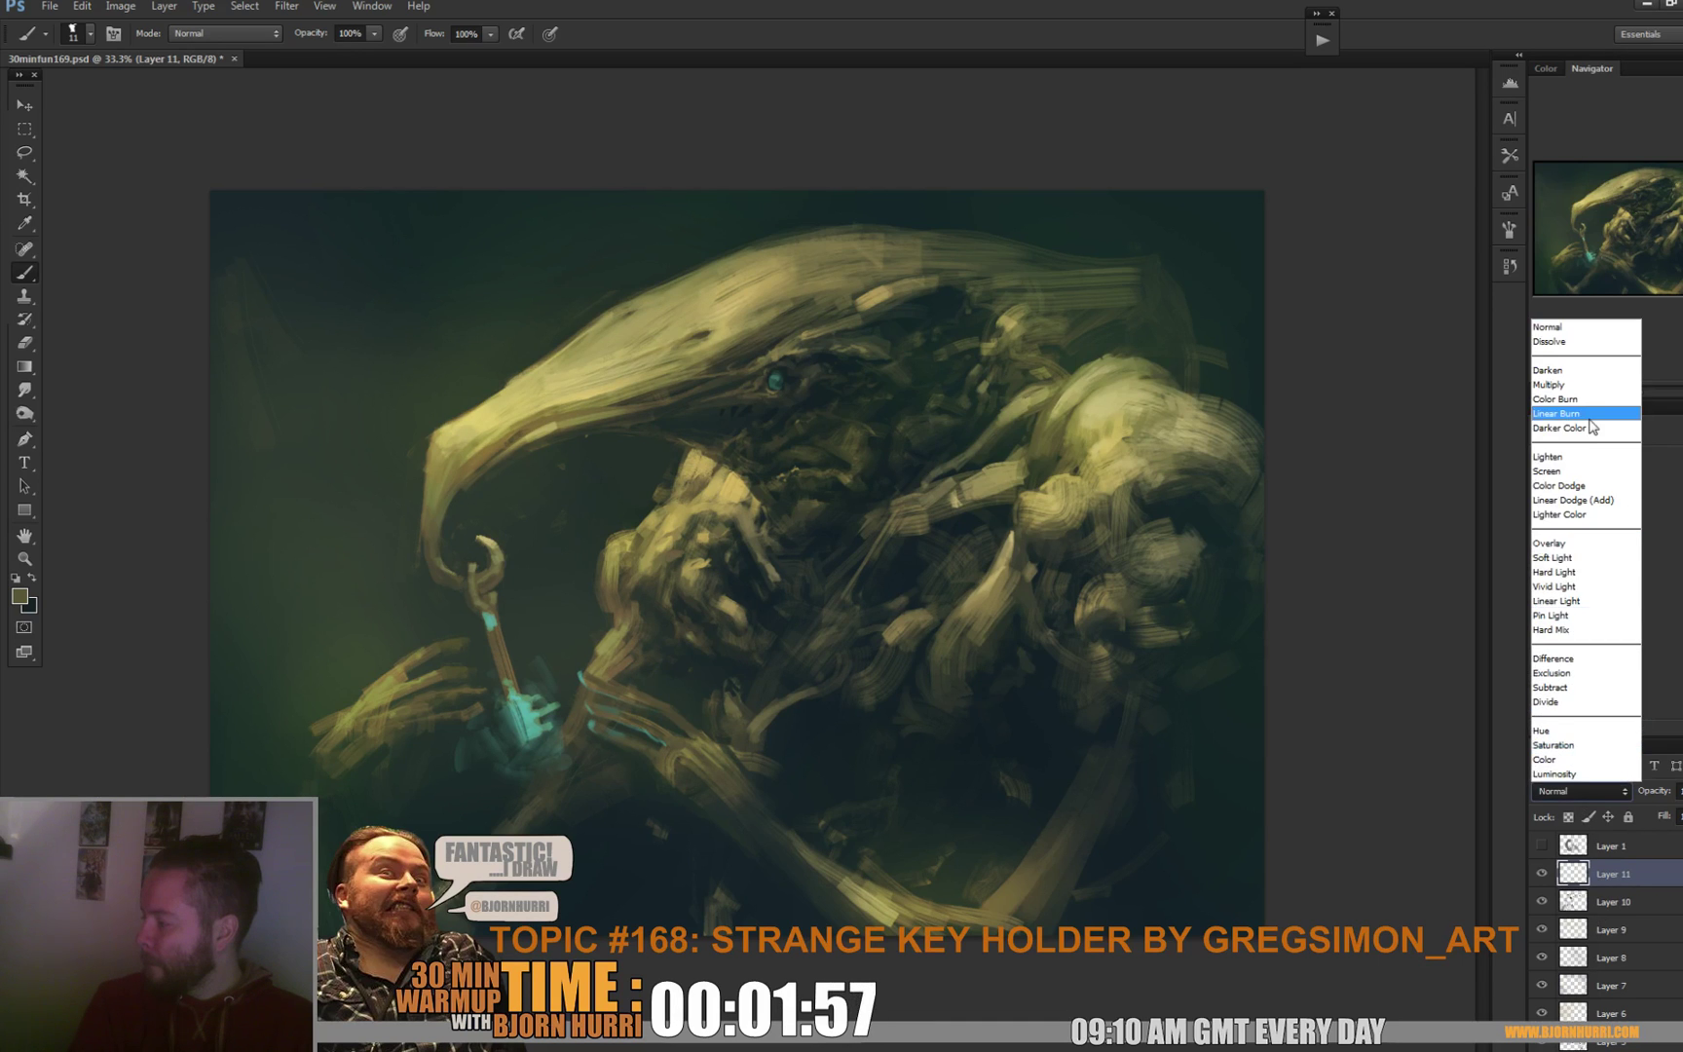
click(1570, 514)
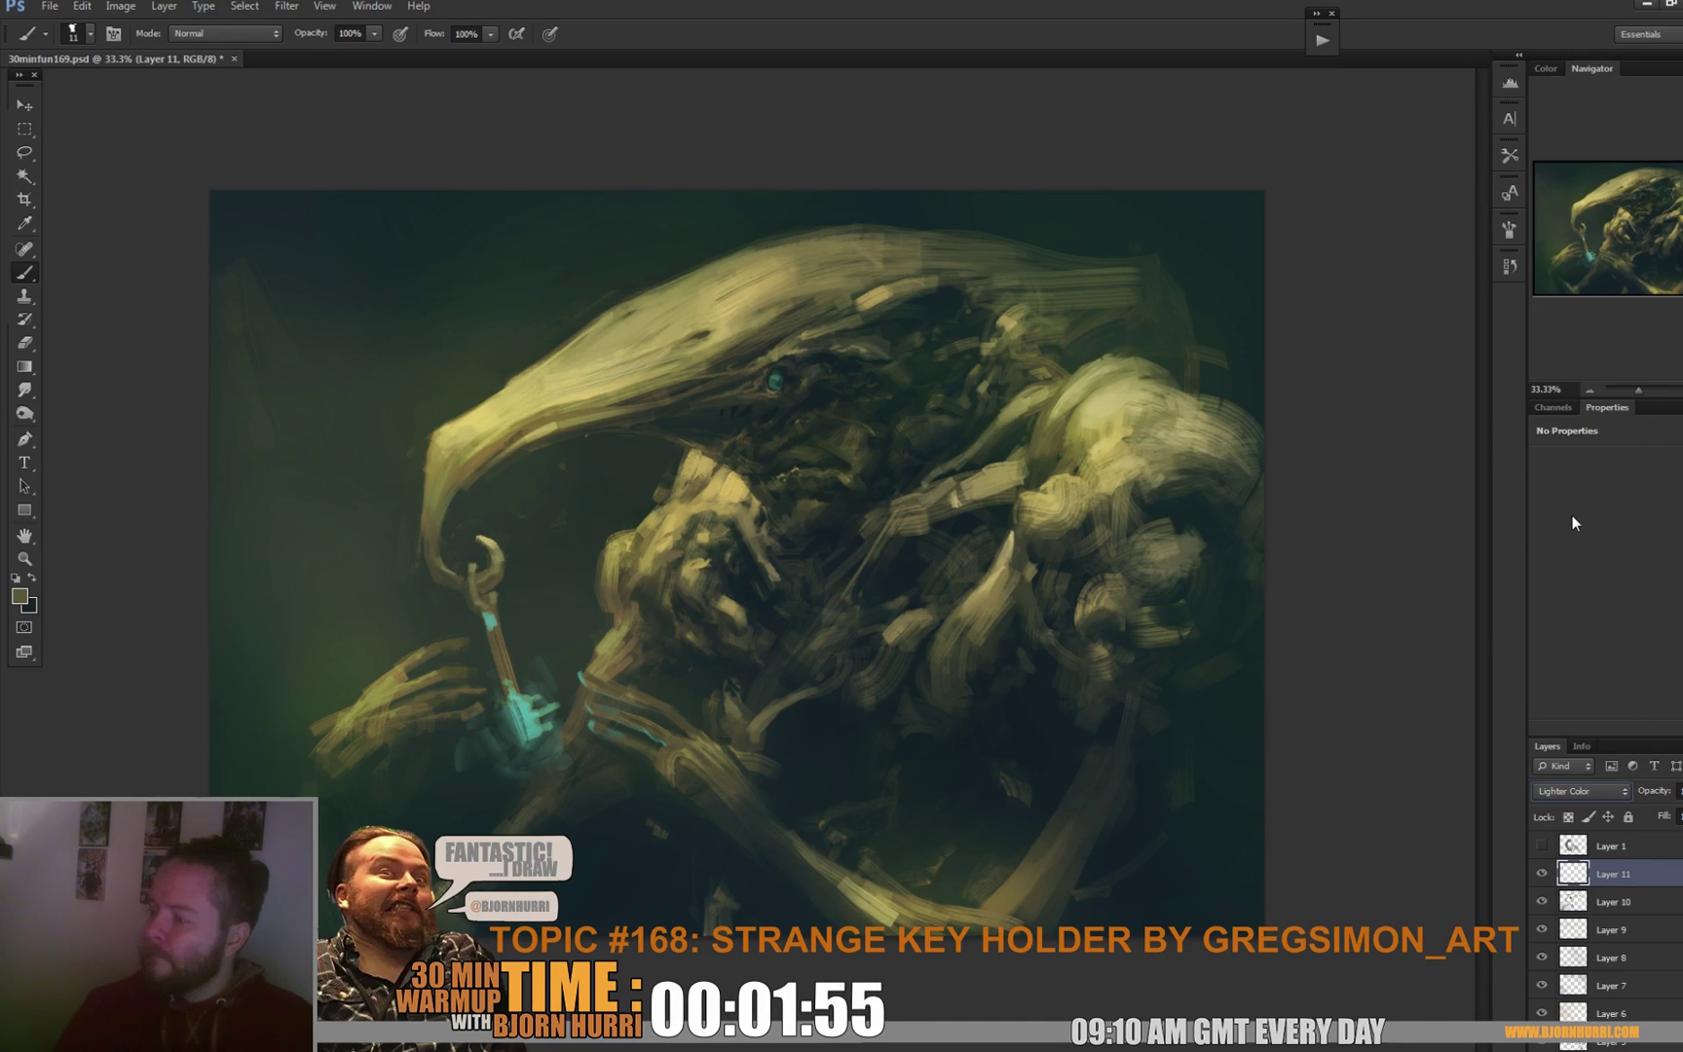
click(21, 597)
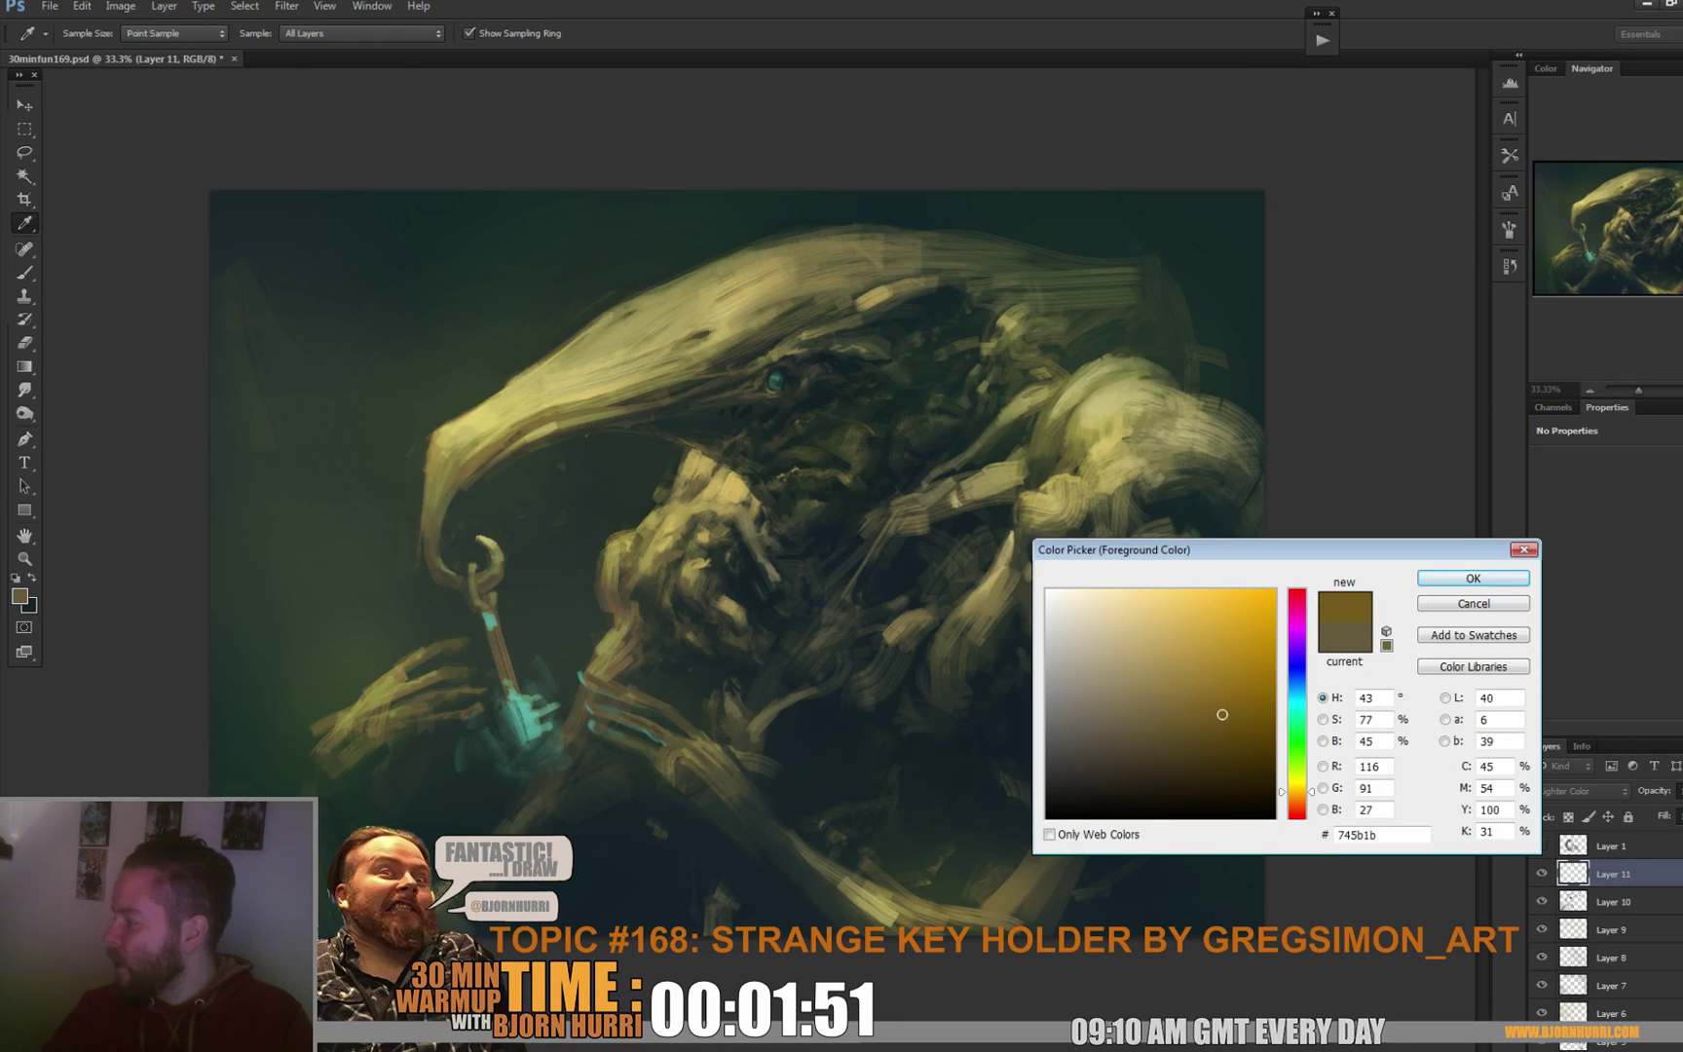
click(1472, 578)
Choose the 250 textured brush preset.
right_click(1157, 552)
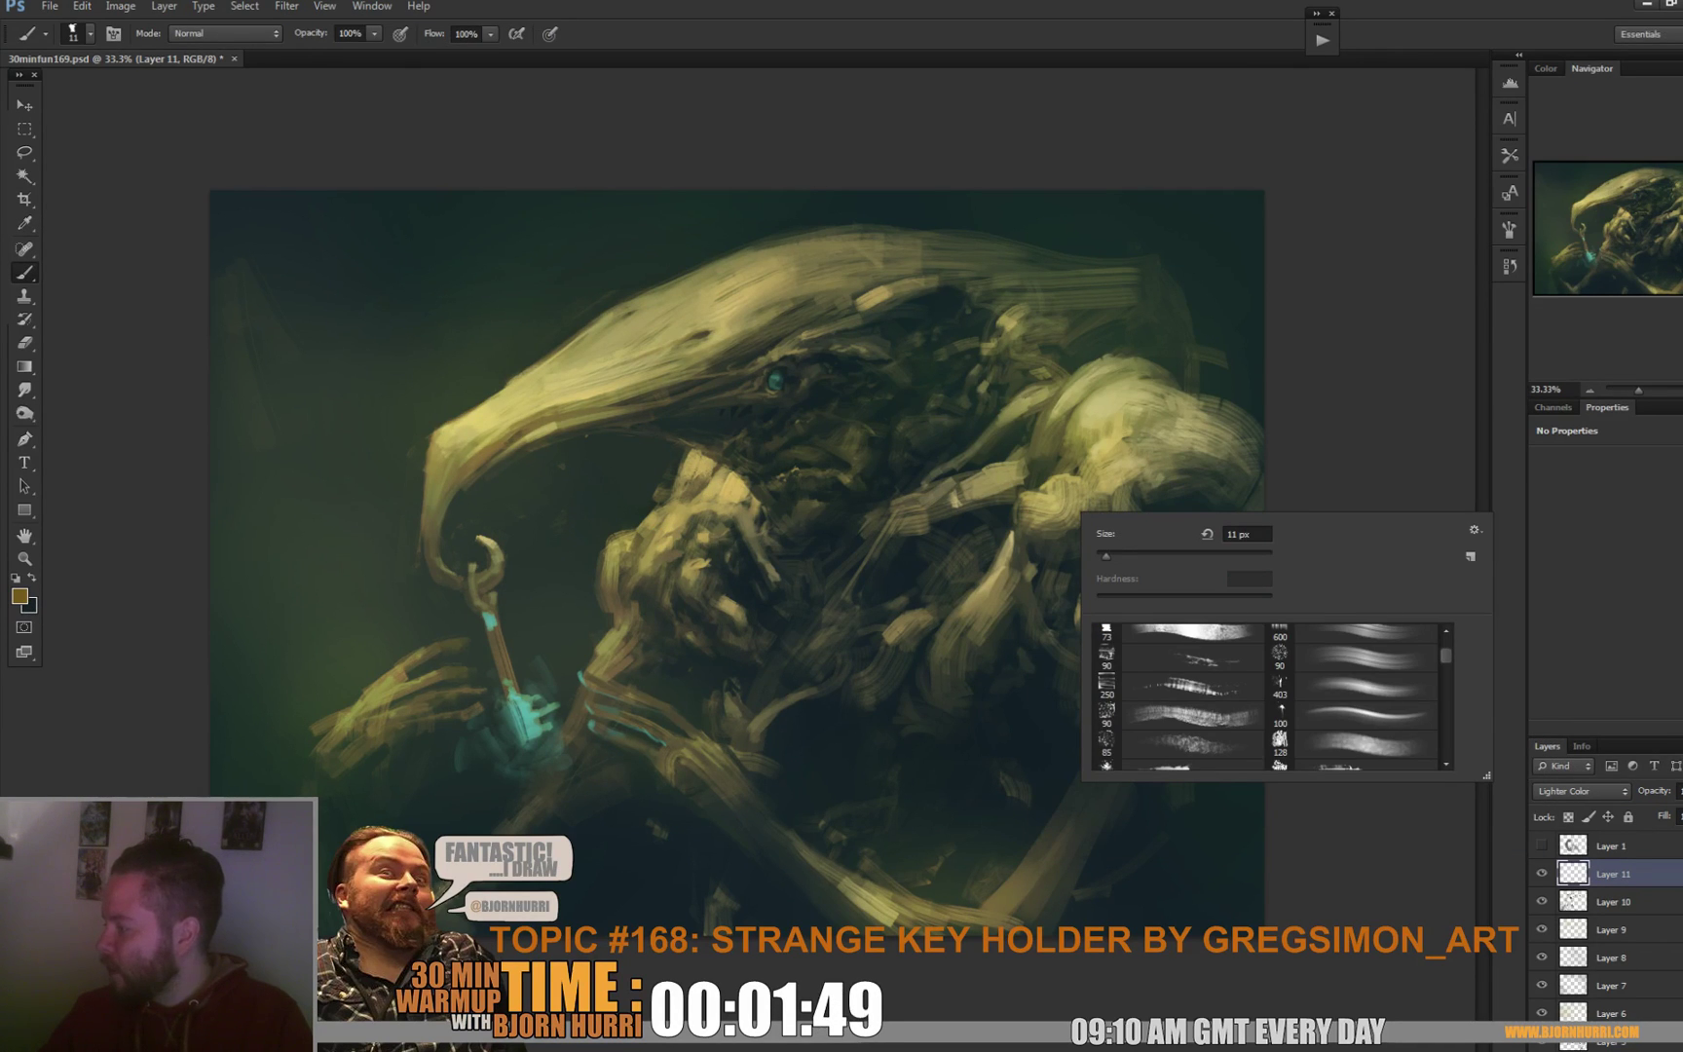
scroll(1266, 697, down, 3)
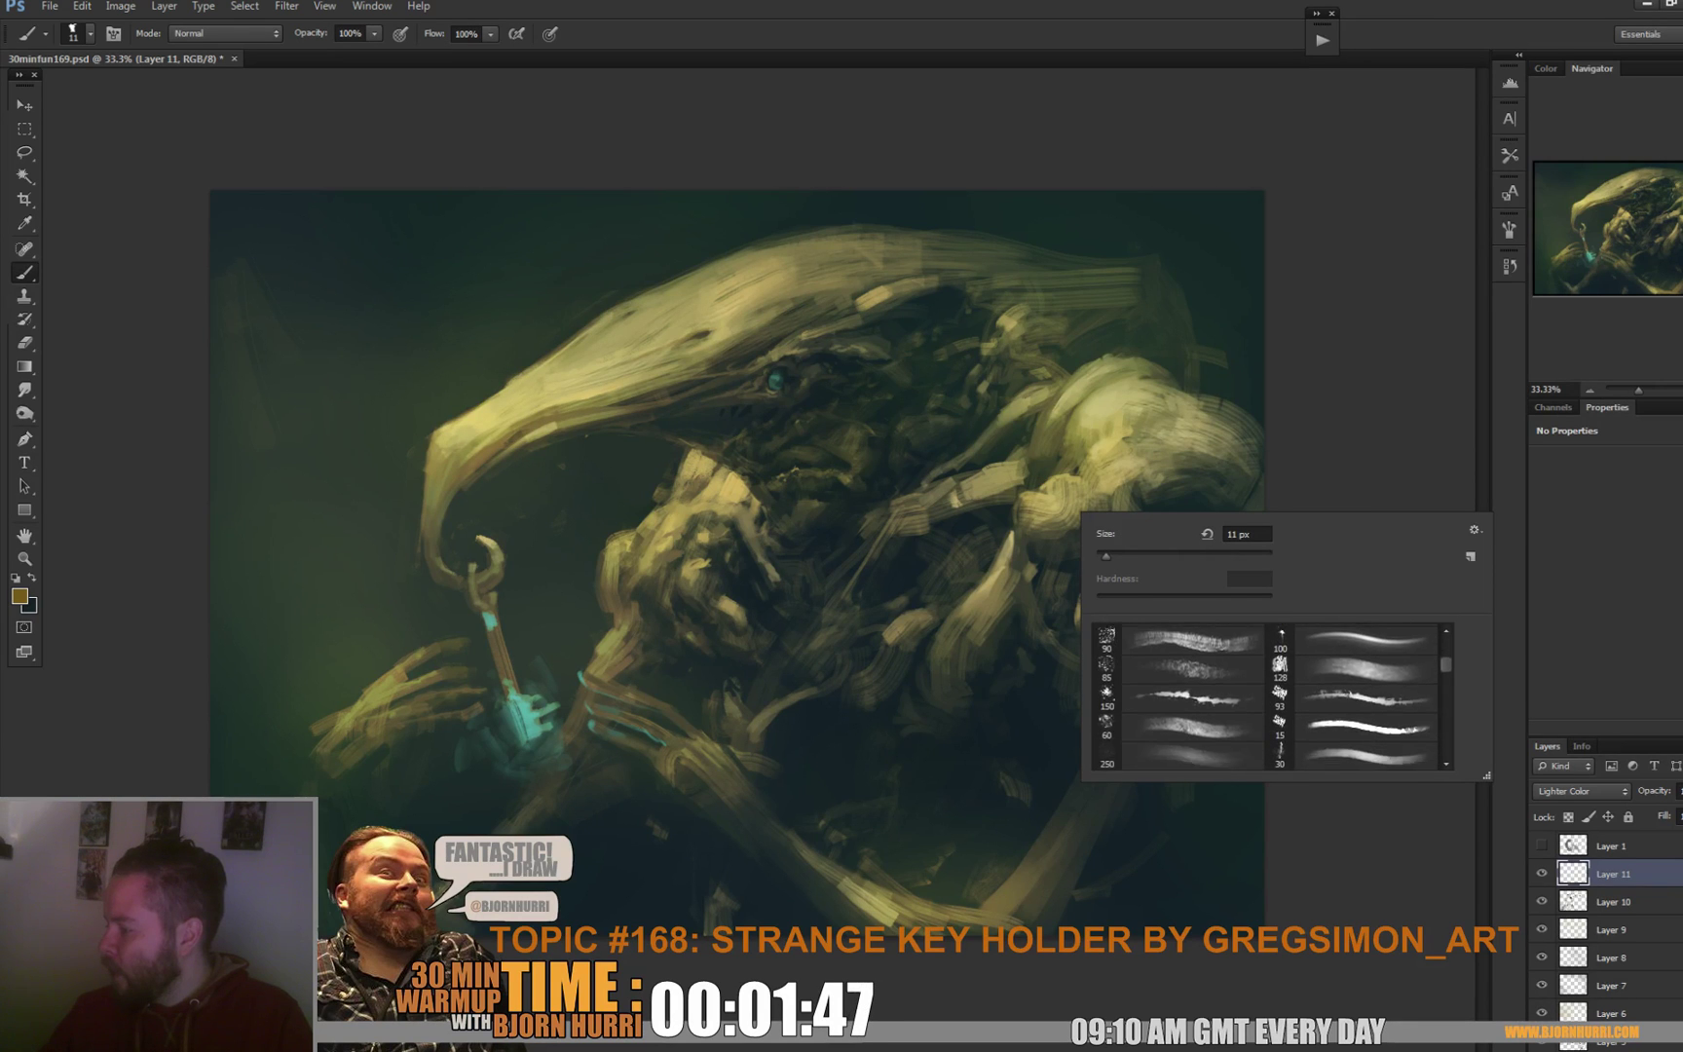
scroll(1266, 696, down, 1)
click(1179, 735)
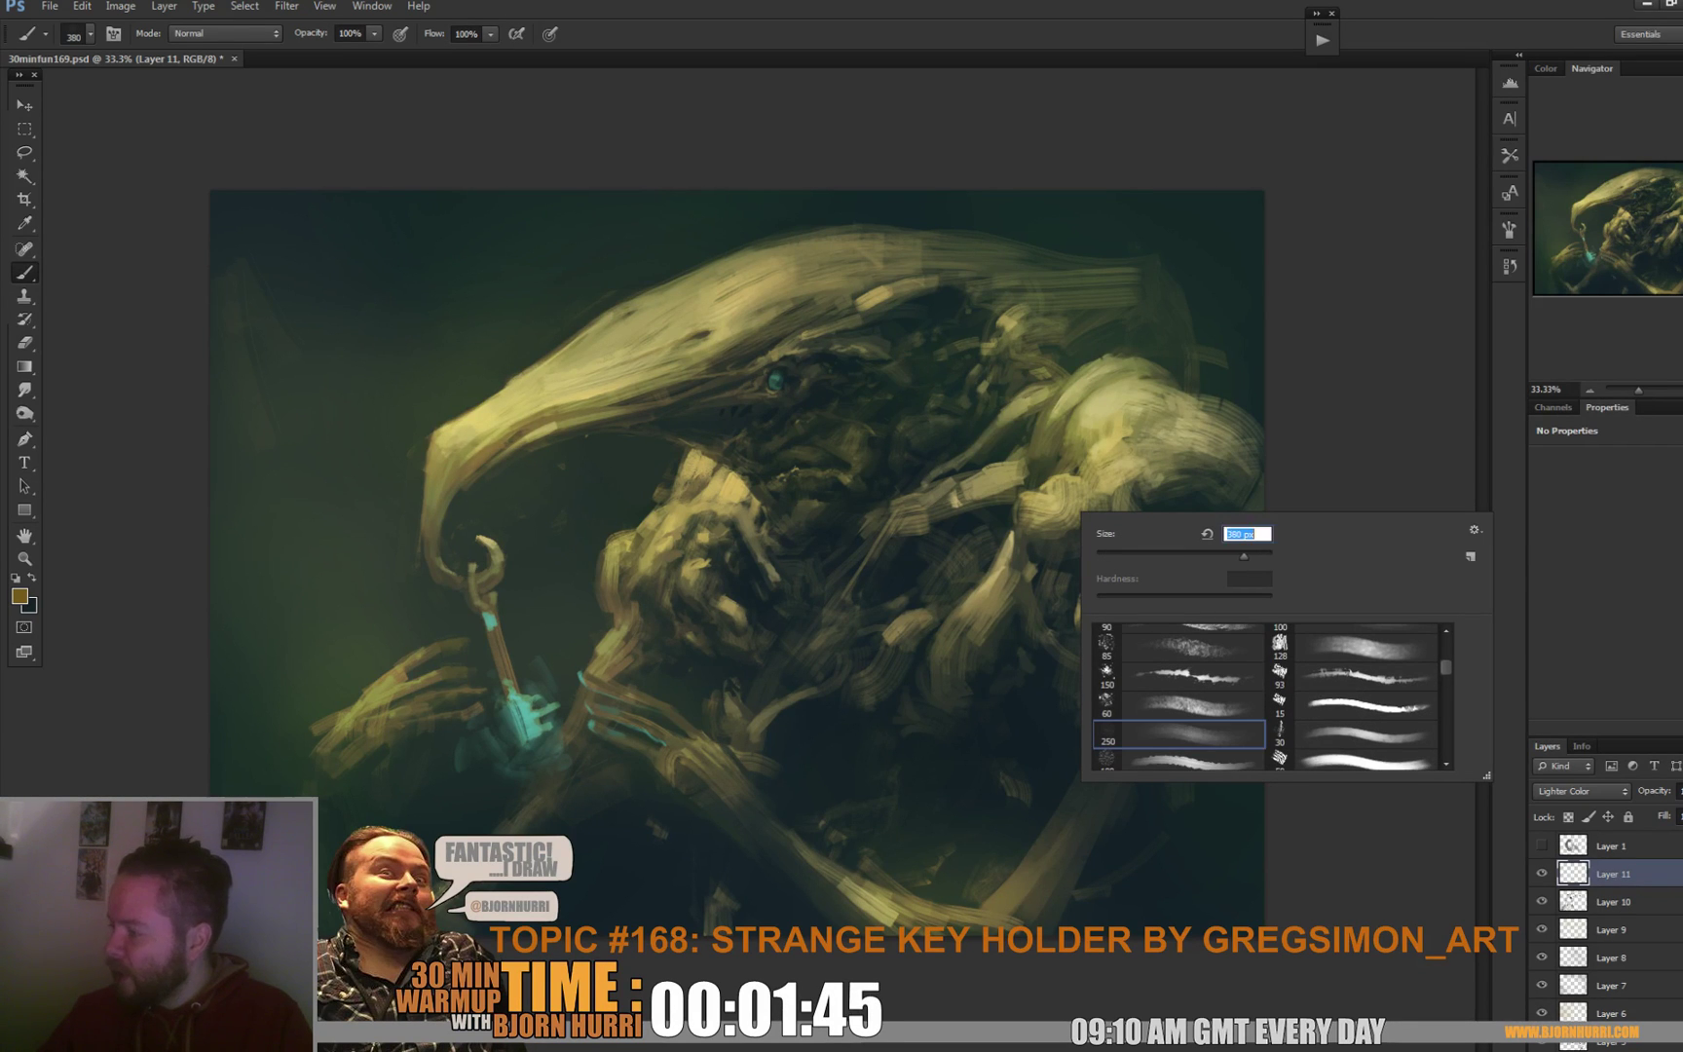
key(Return)
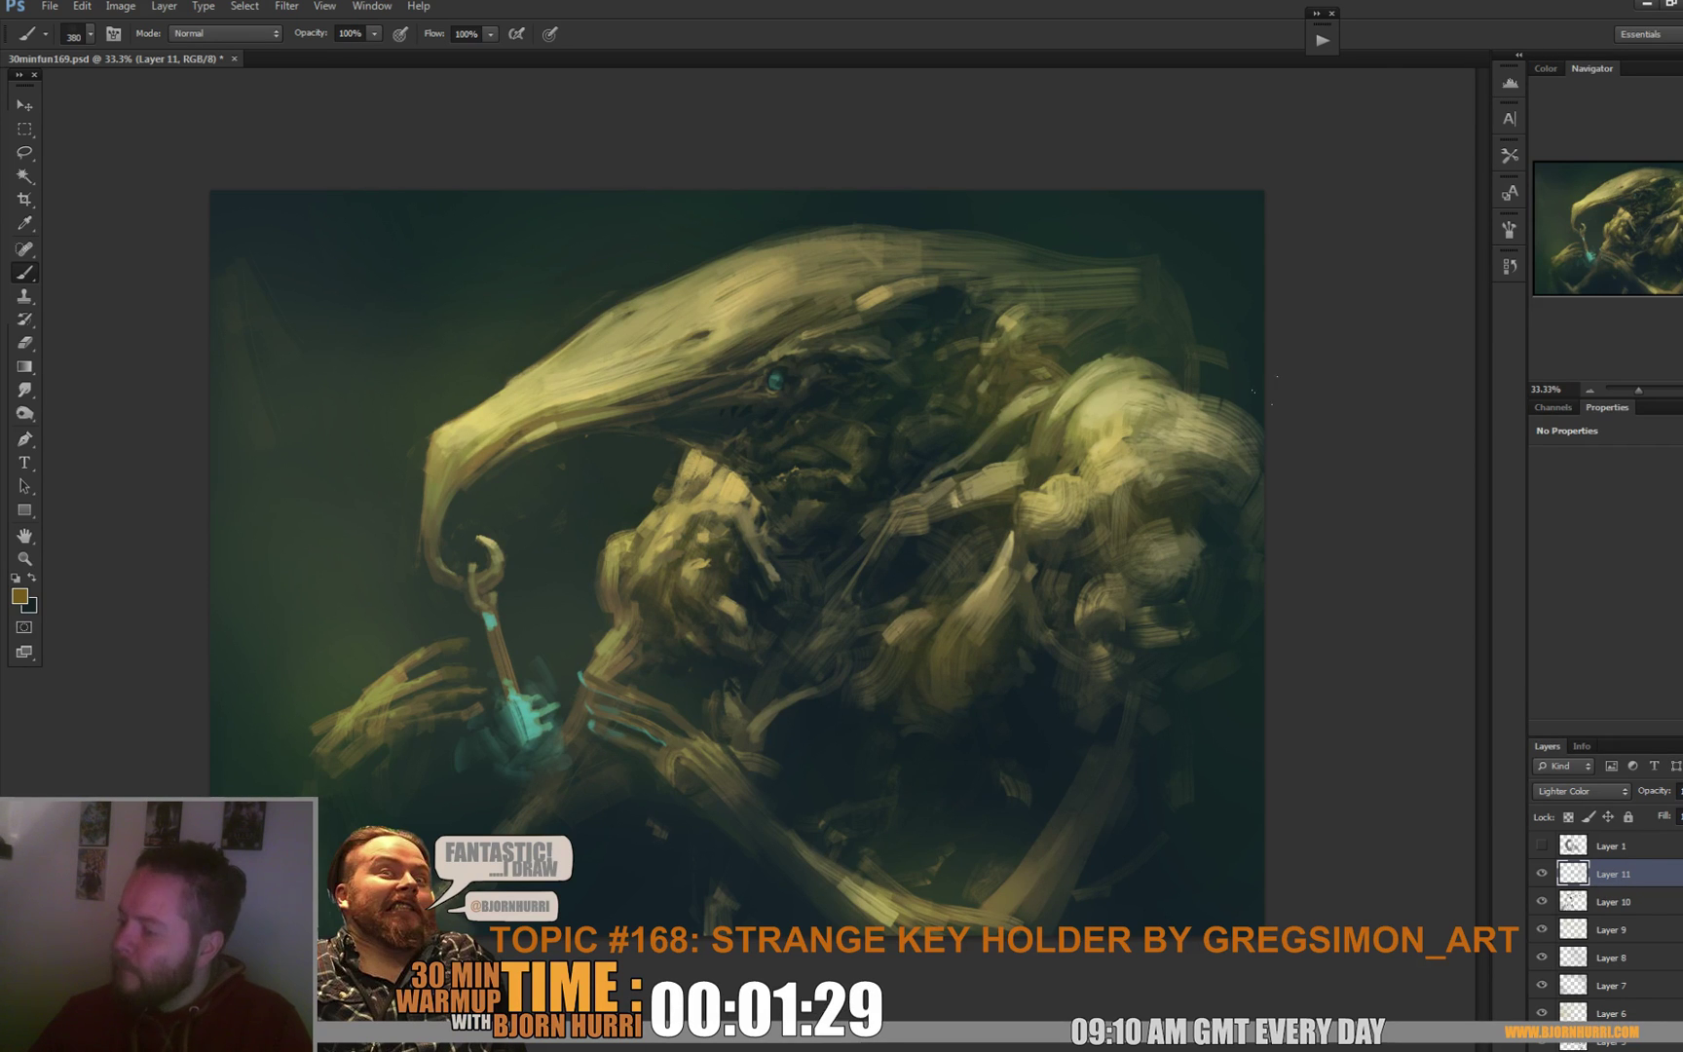
At 125 px, brush warm brown light onto the creature's hand, then switch to the Eraser.
right_click(731, 754)
text(125)
key(Return)
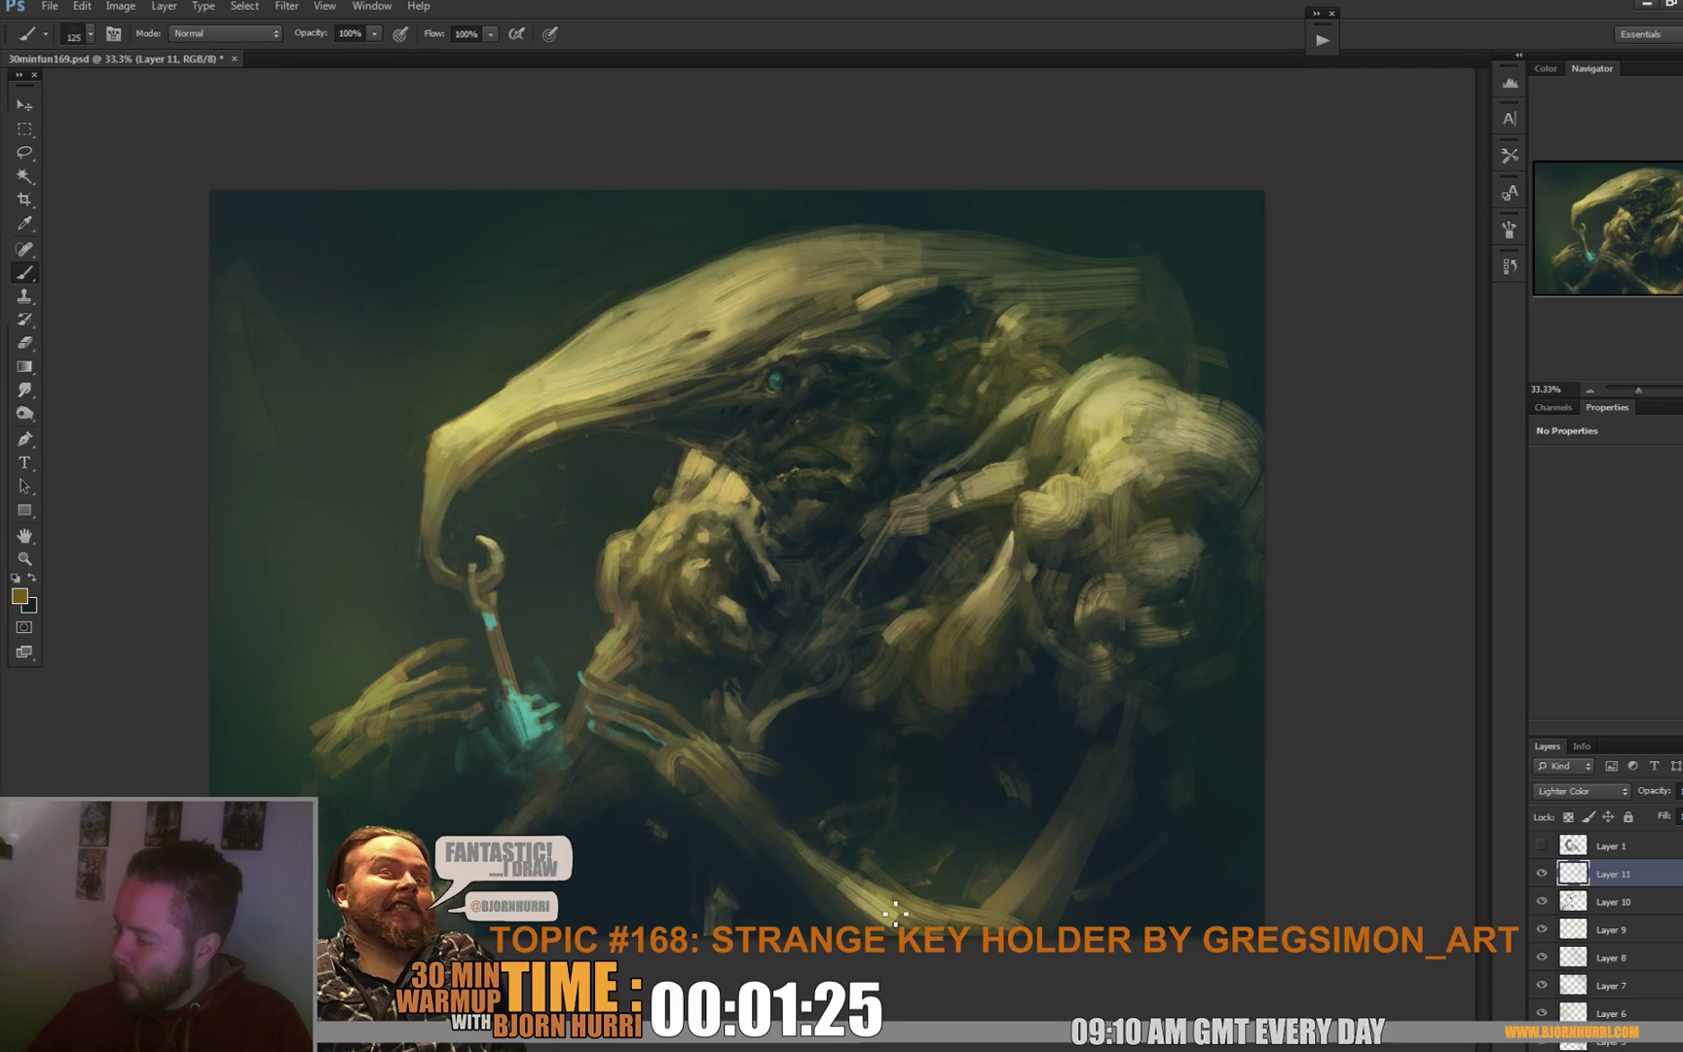
drag(341, 765, 375, 723)
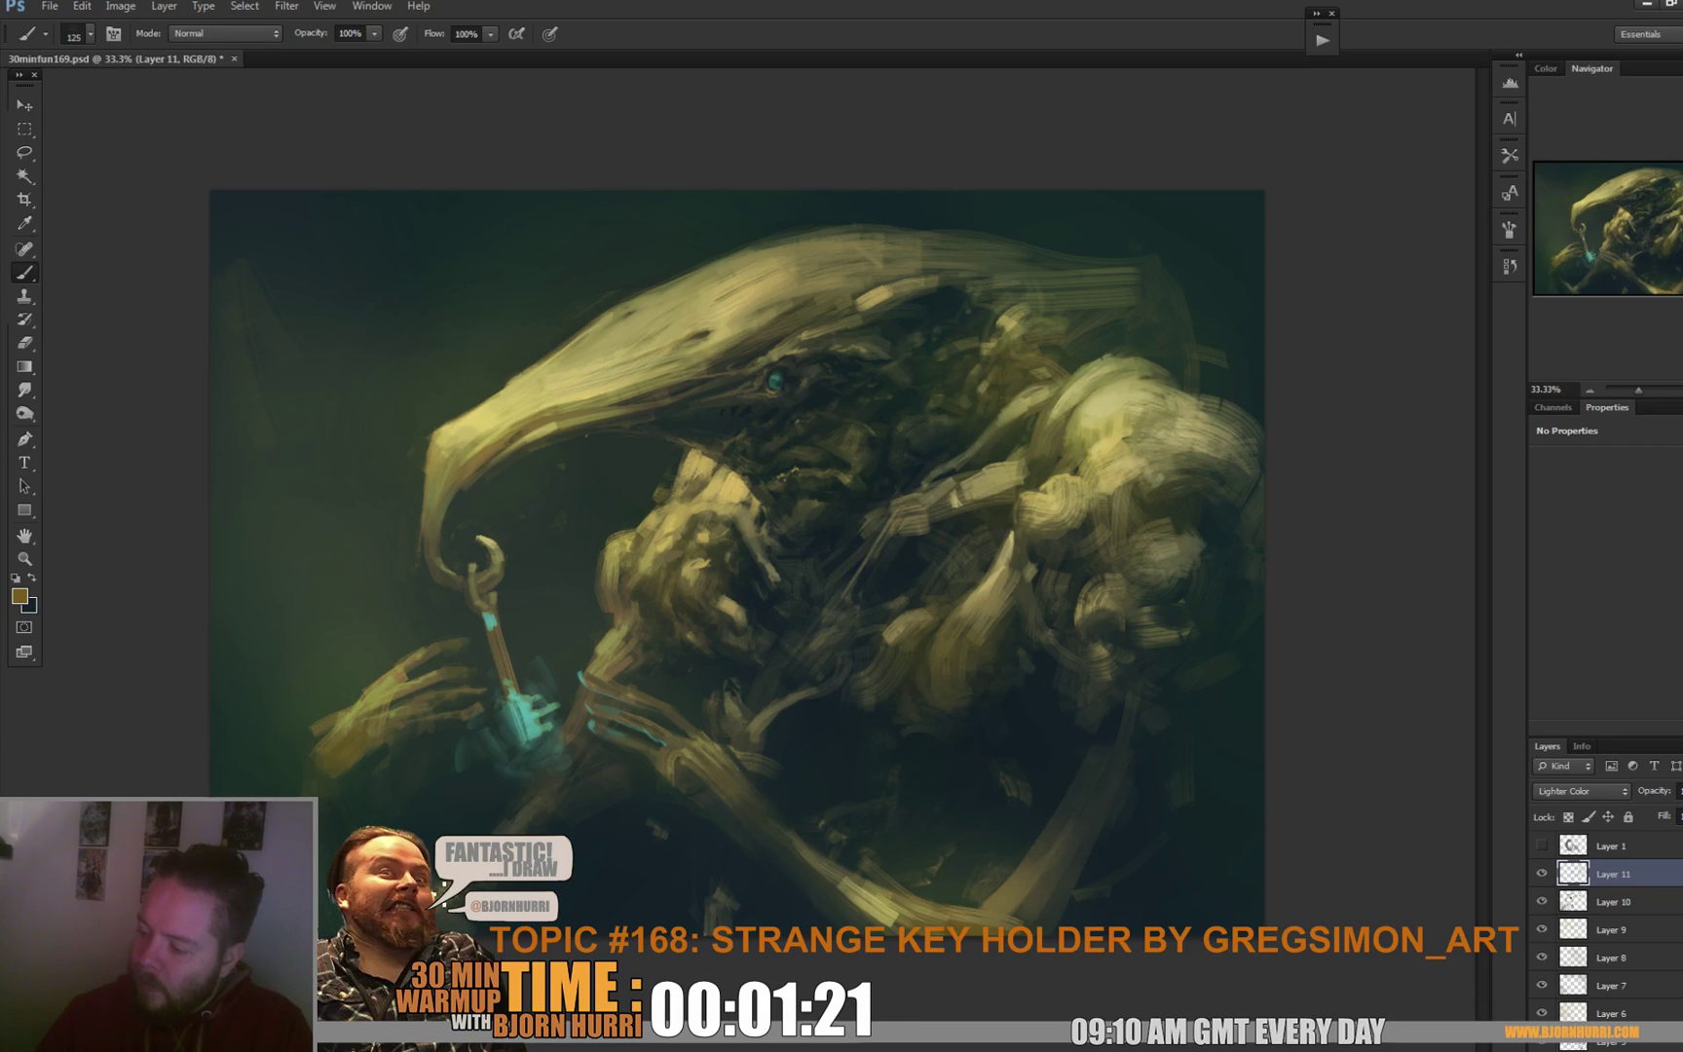
key(e)
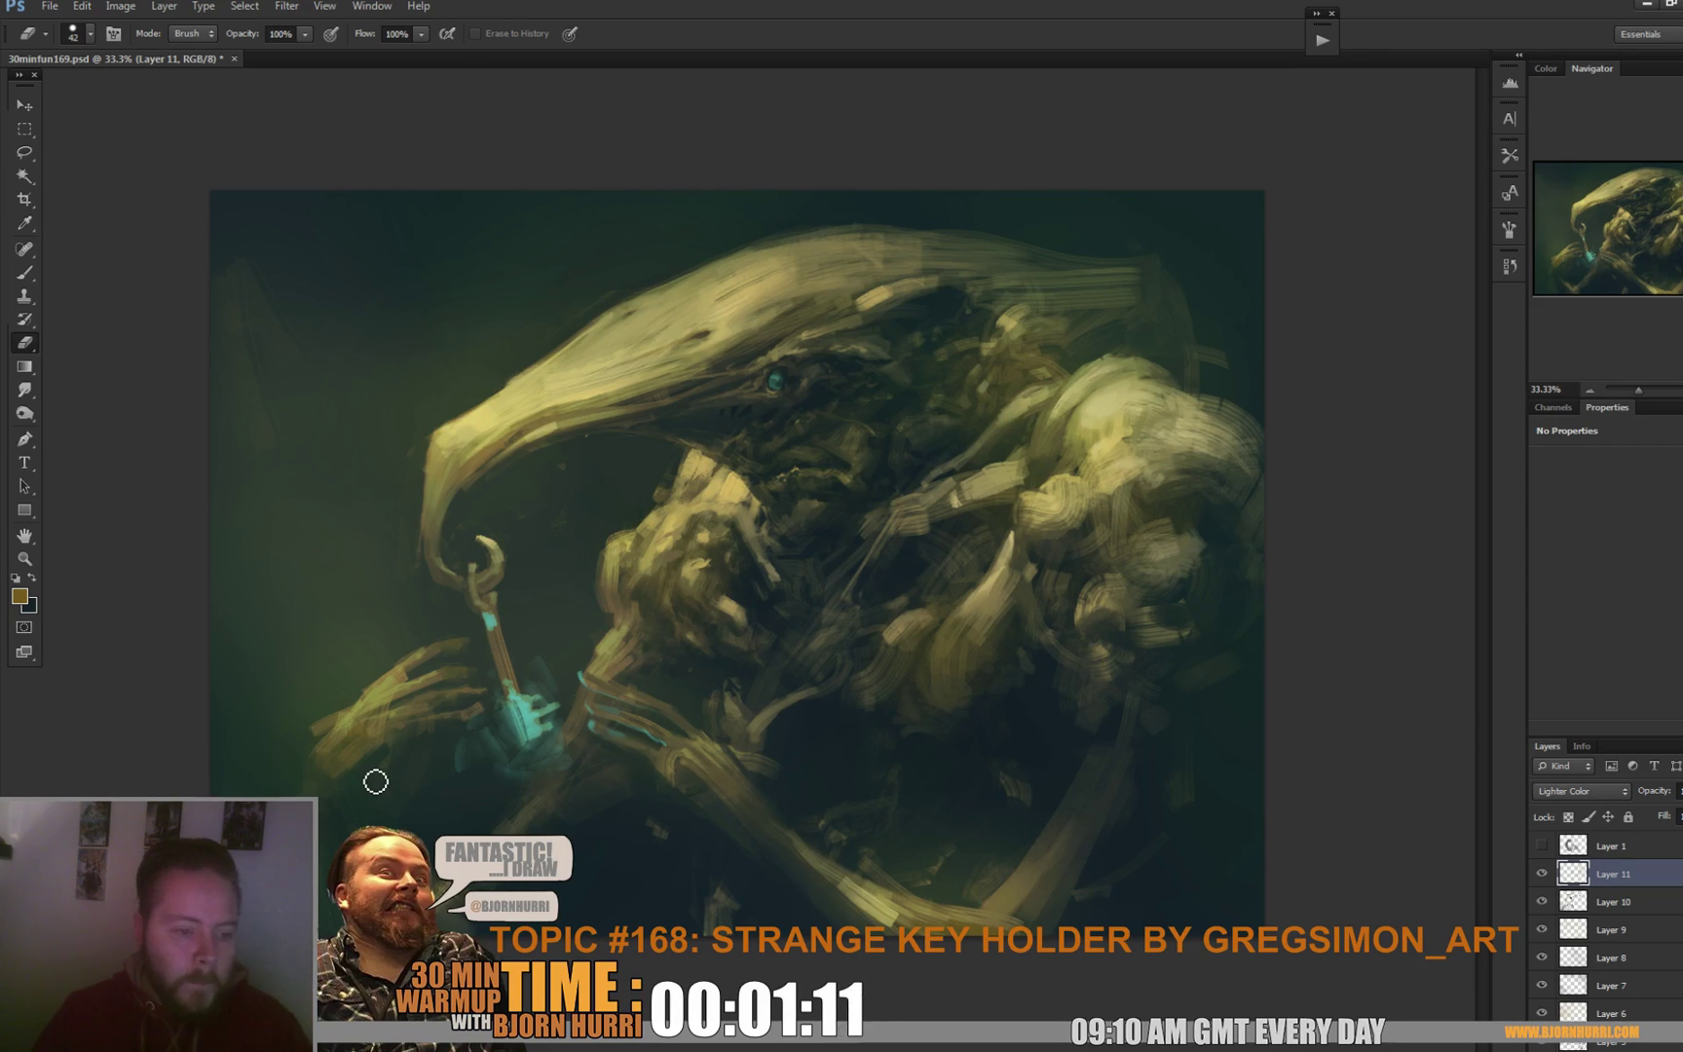
Return to the Brush to finish Layer 11's glaze, then add Layer 12 above it.
key(b)
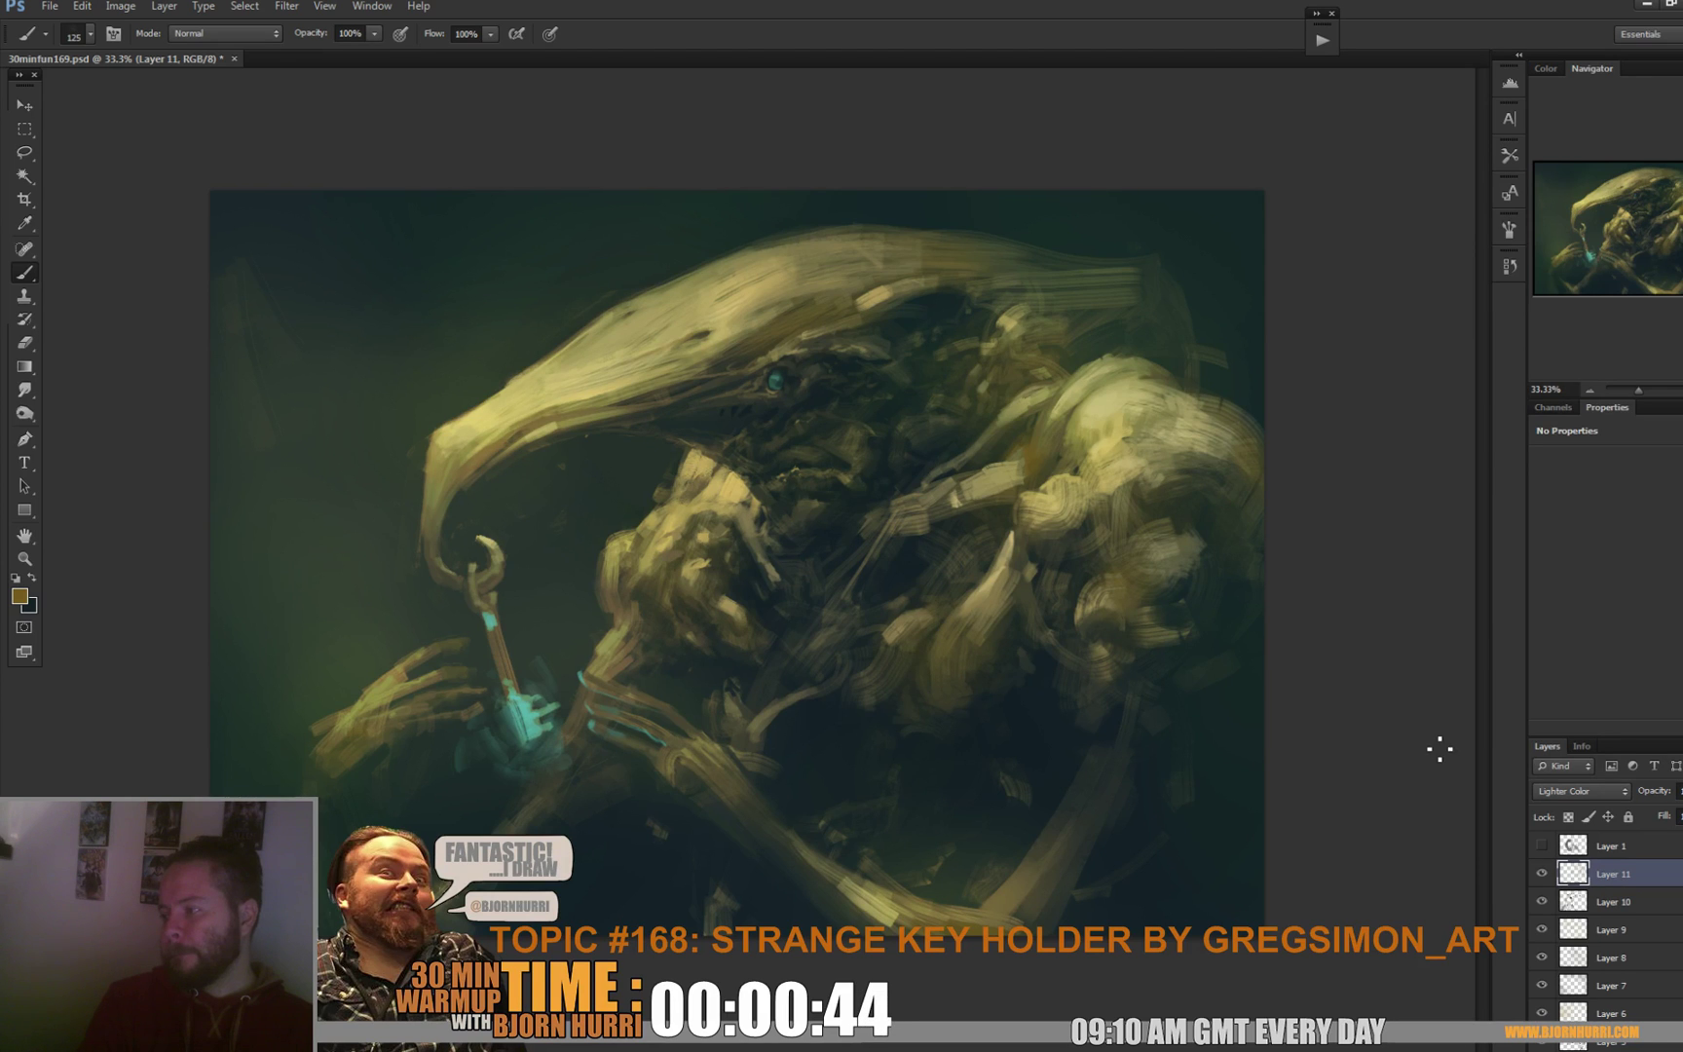
key(ctrl+shift+alt+n)
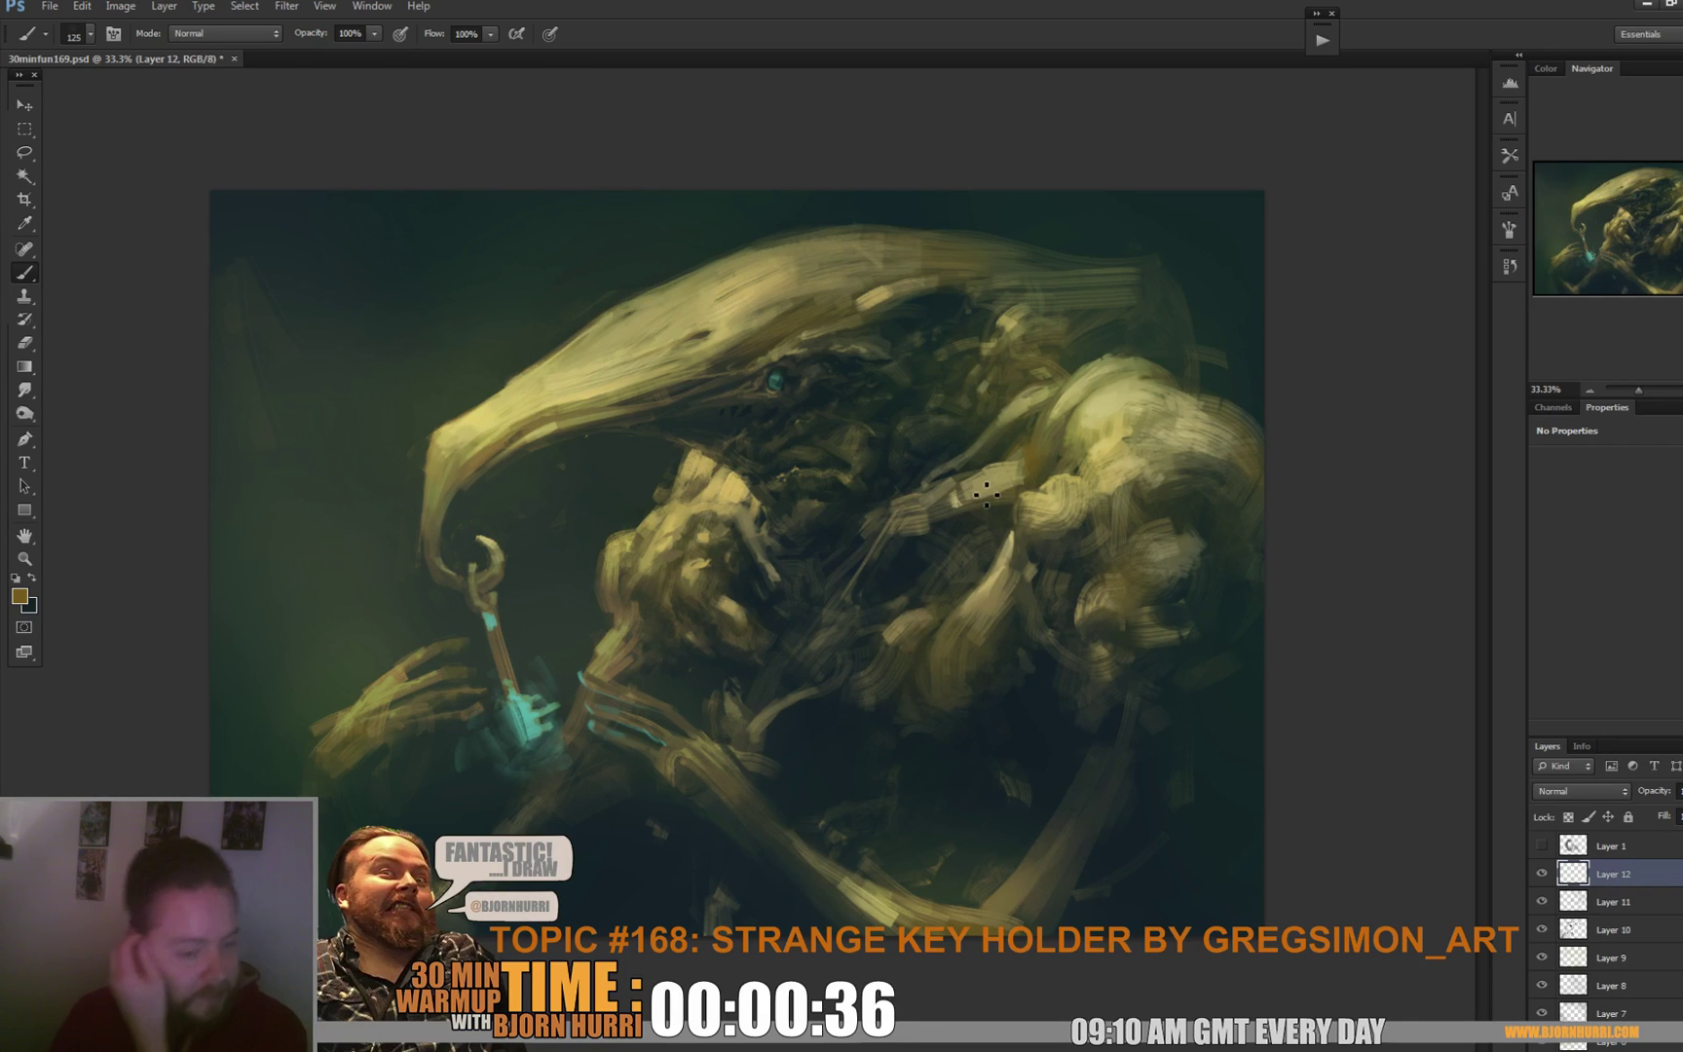
Choose the 73 brush preset at 21 px, sample a colour, then resize to 56 px.
right_click(959, 543)
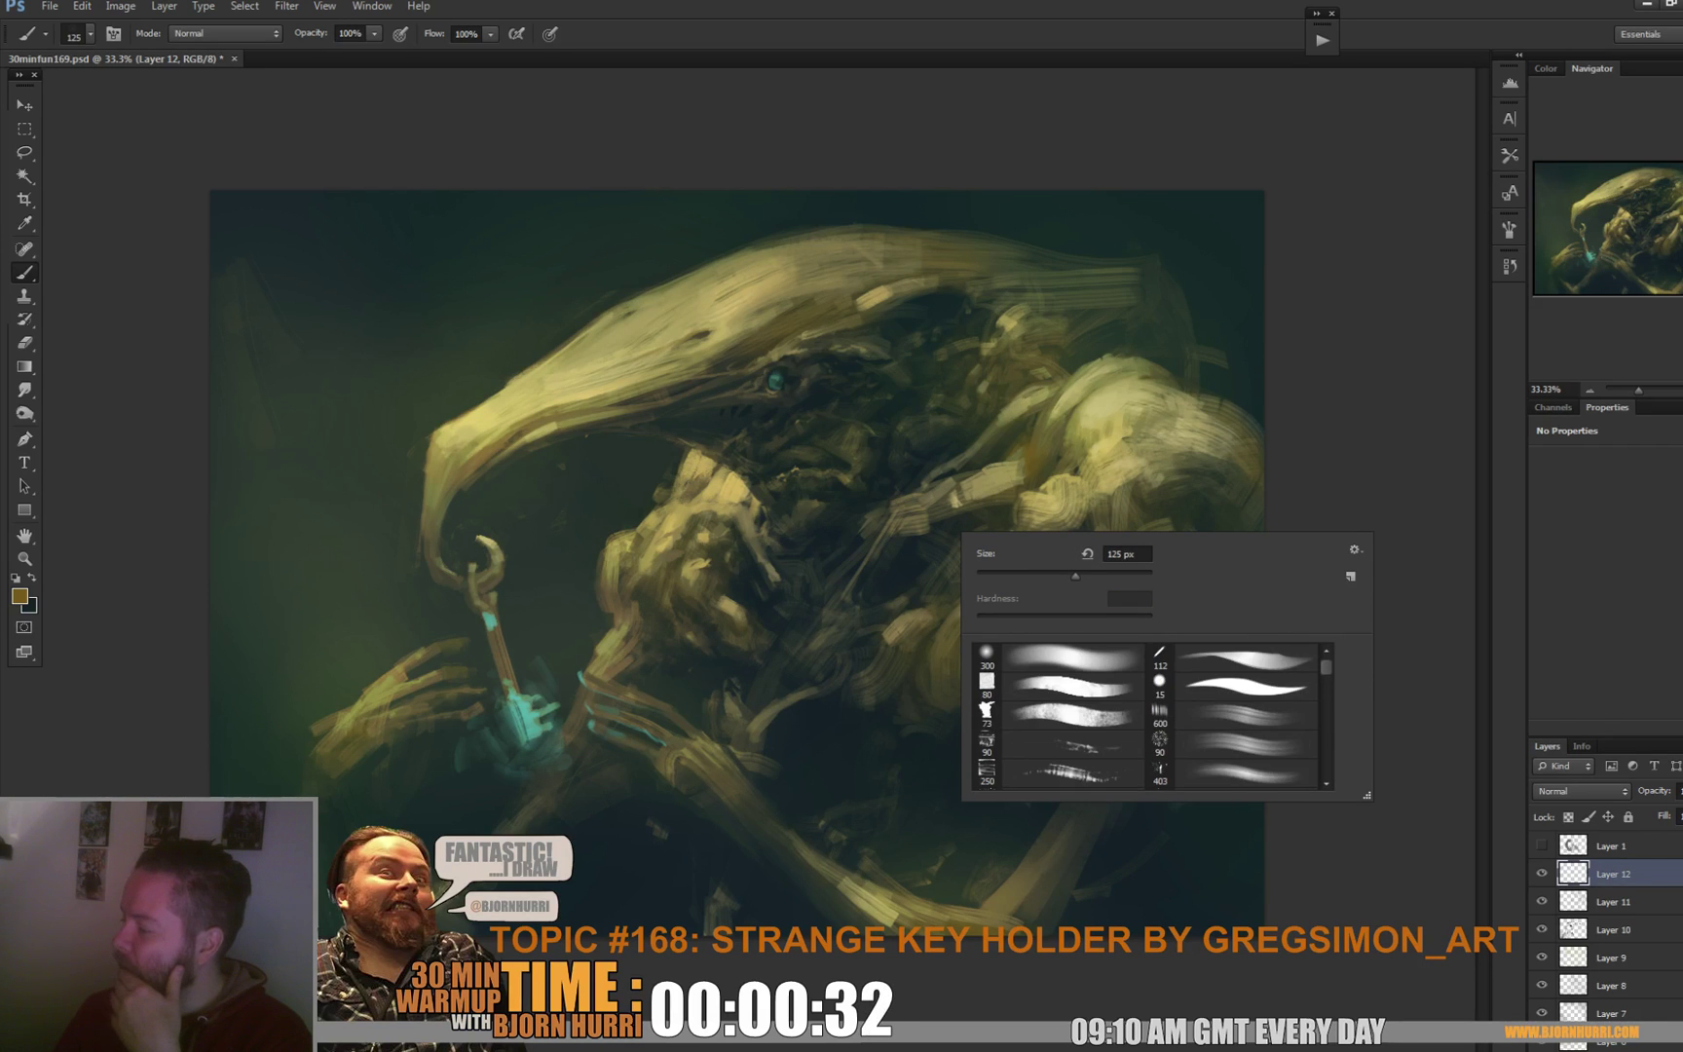
click(1023, 716)
click(992, 575)
alt+click(1027, 473)
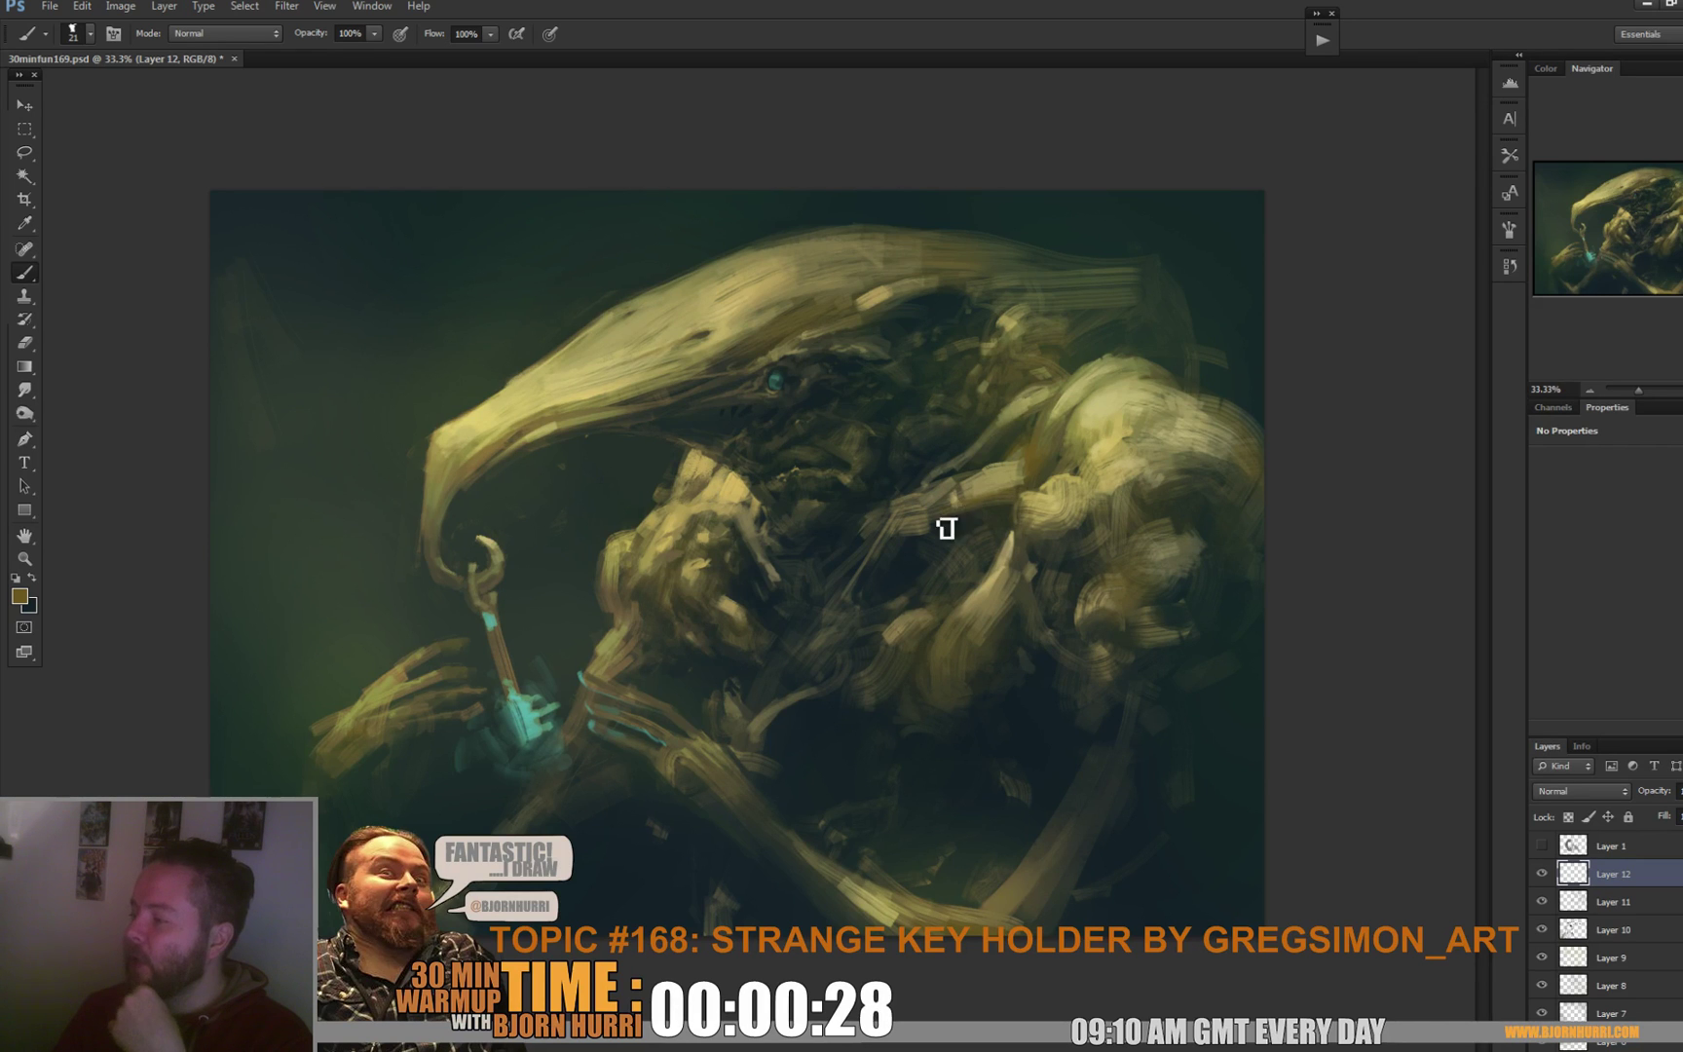
right_click(1007, 505)
text(56)
key(Return)
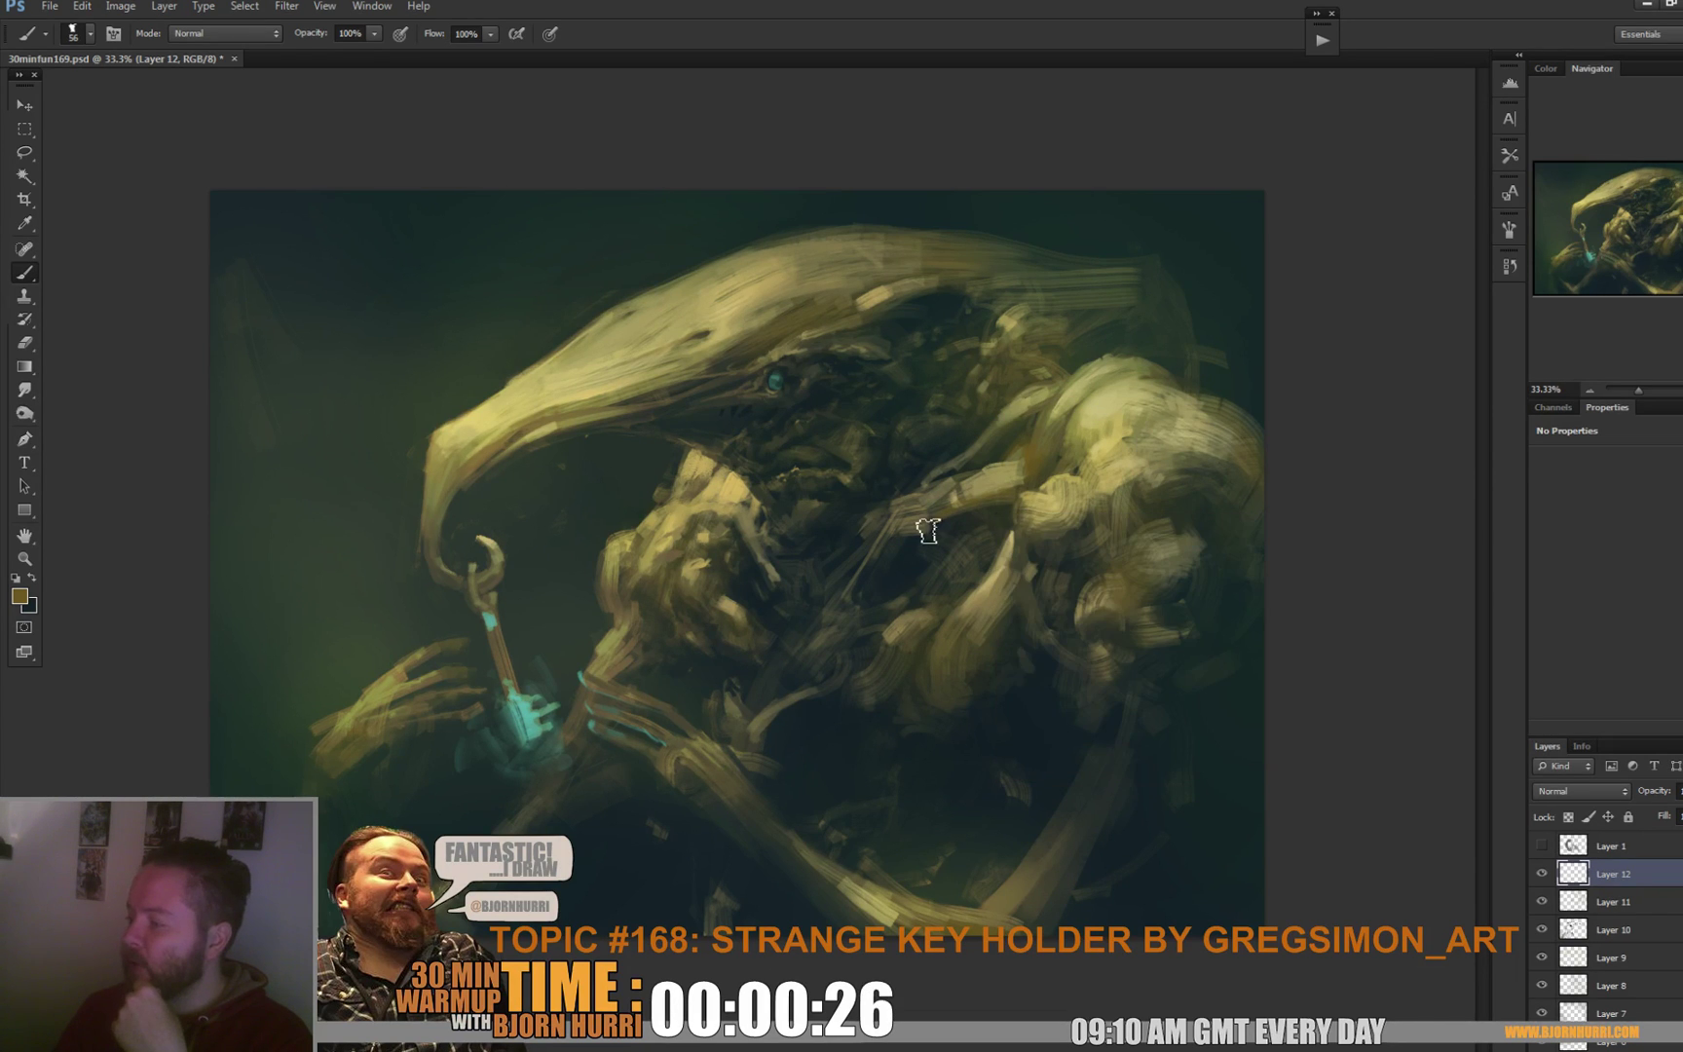
Sample darker and olive tones from the chest and set the brush to 40 px.
alt+click(969, 514)
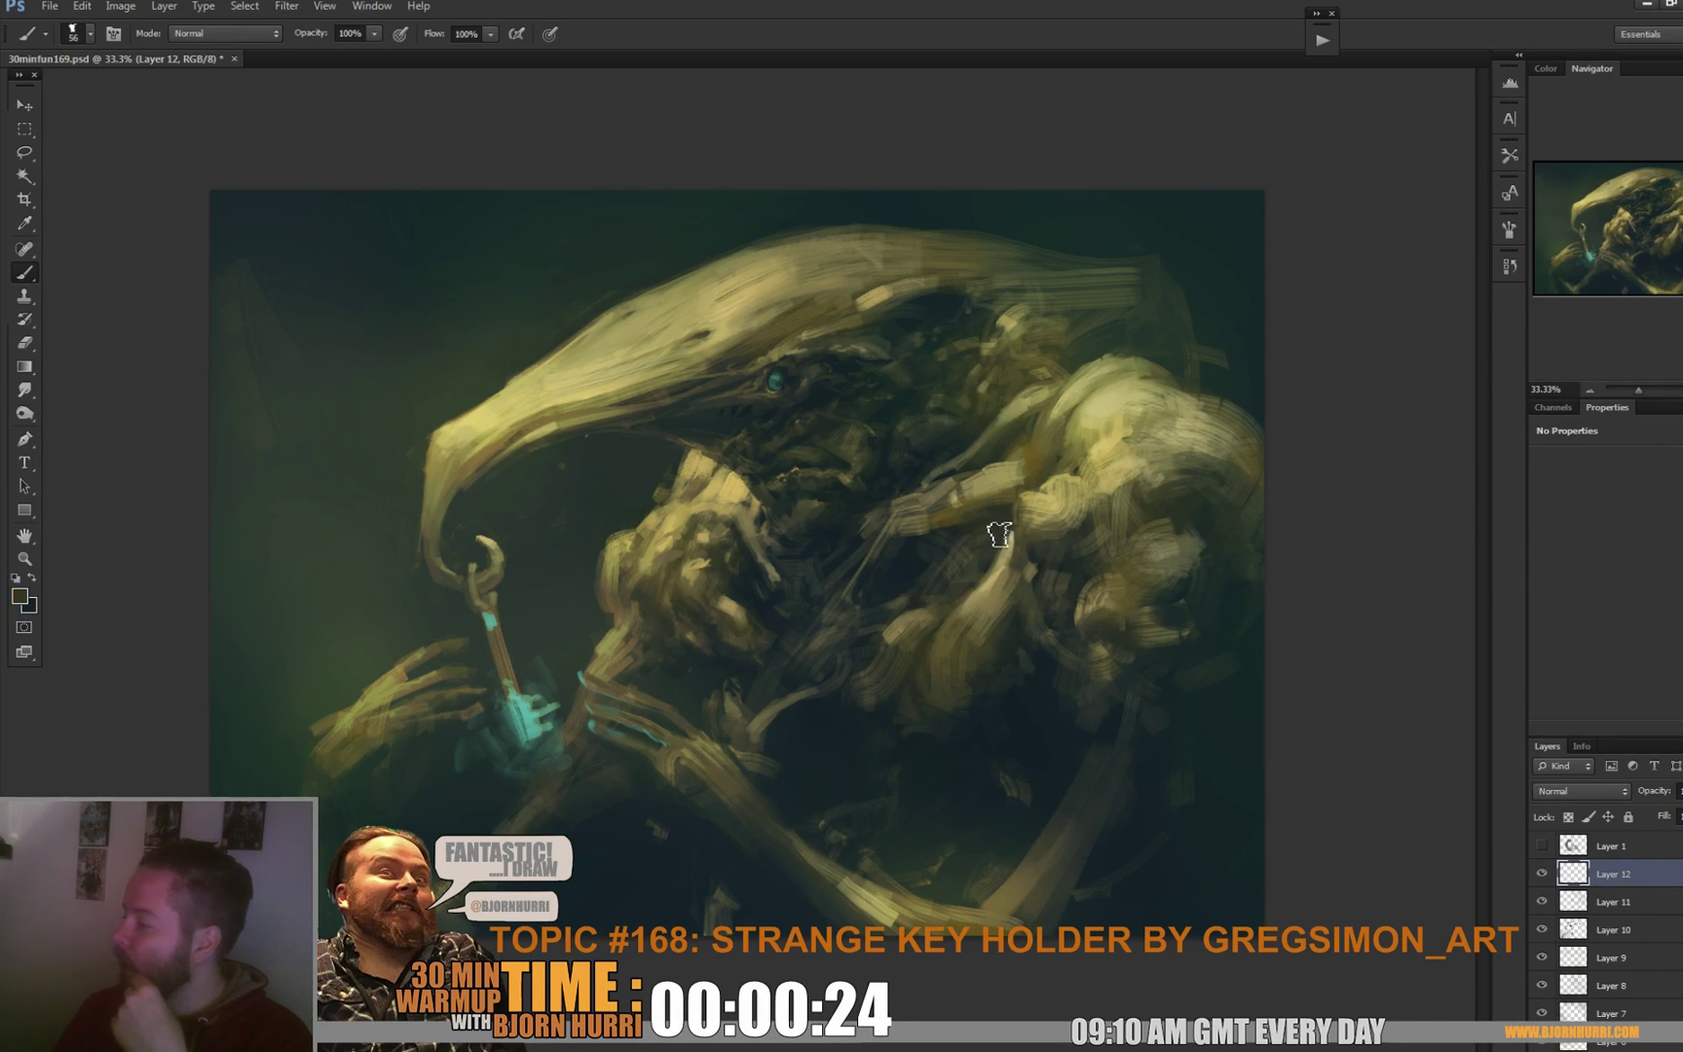
alt+click(906, 538)
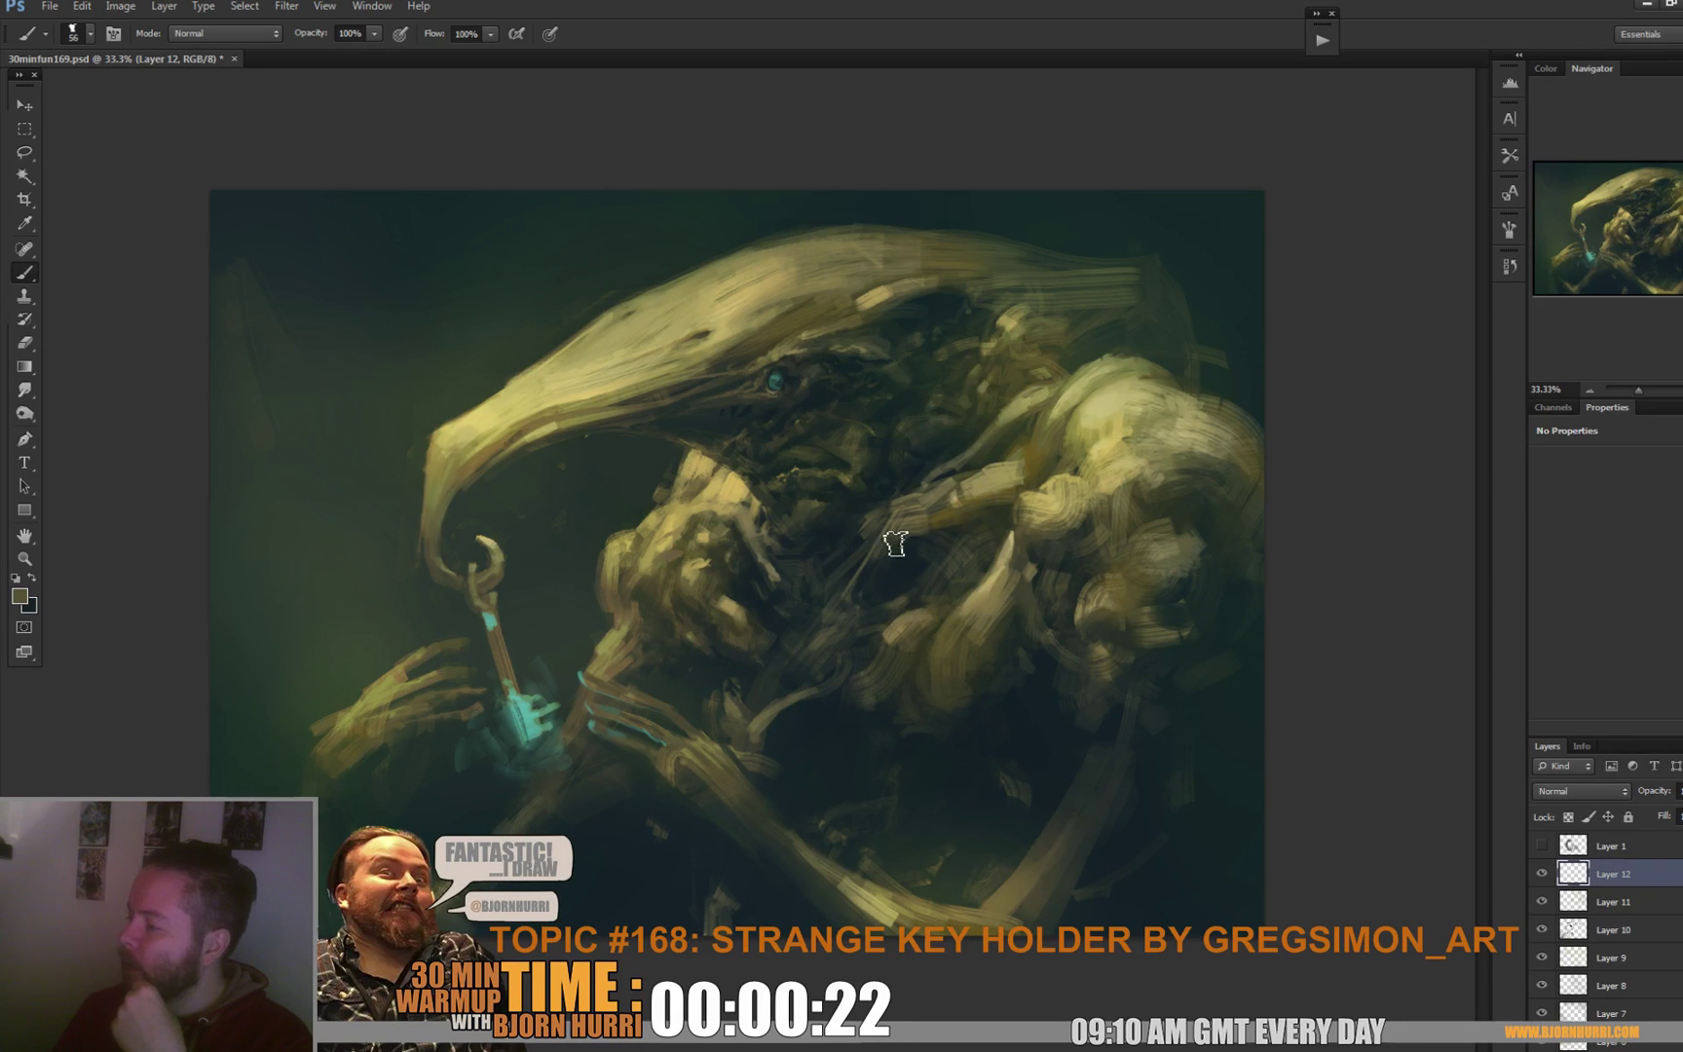
right_click(940, 541)
text(40)
key(Return)
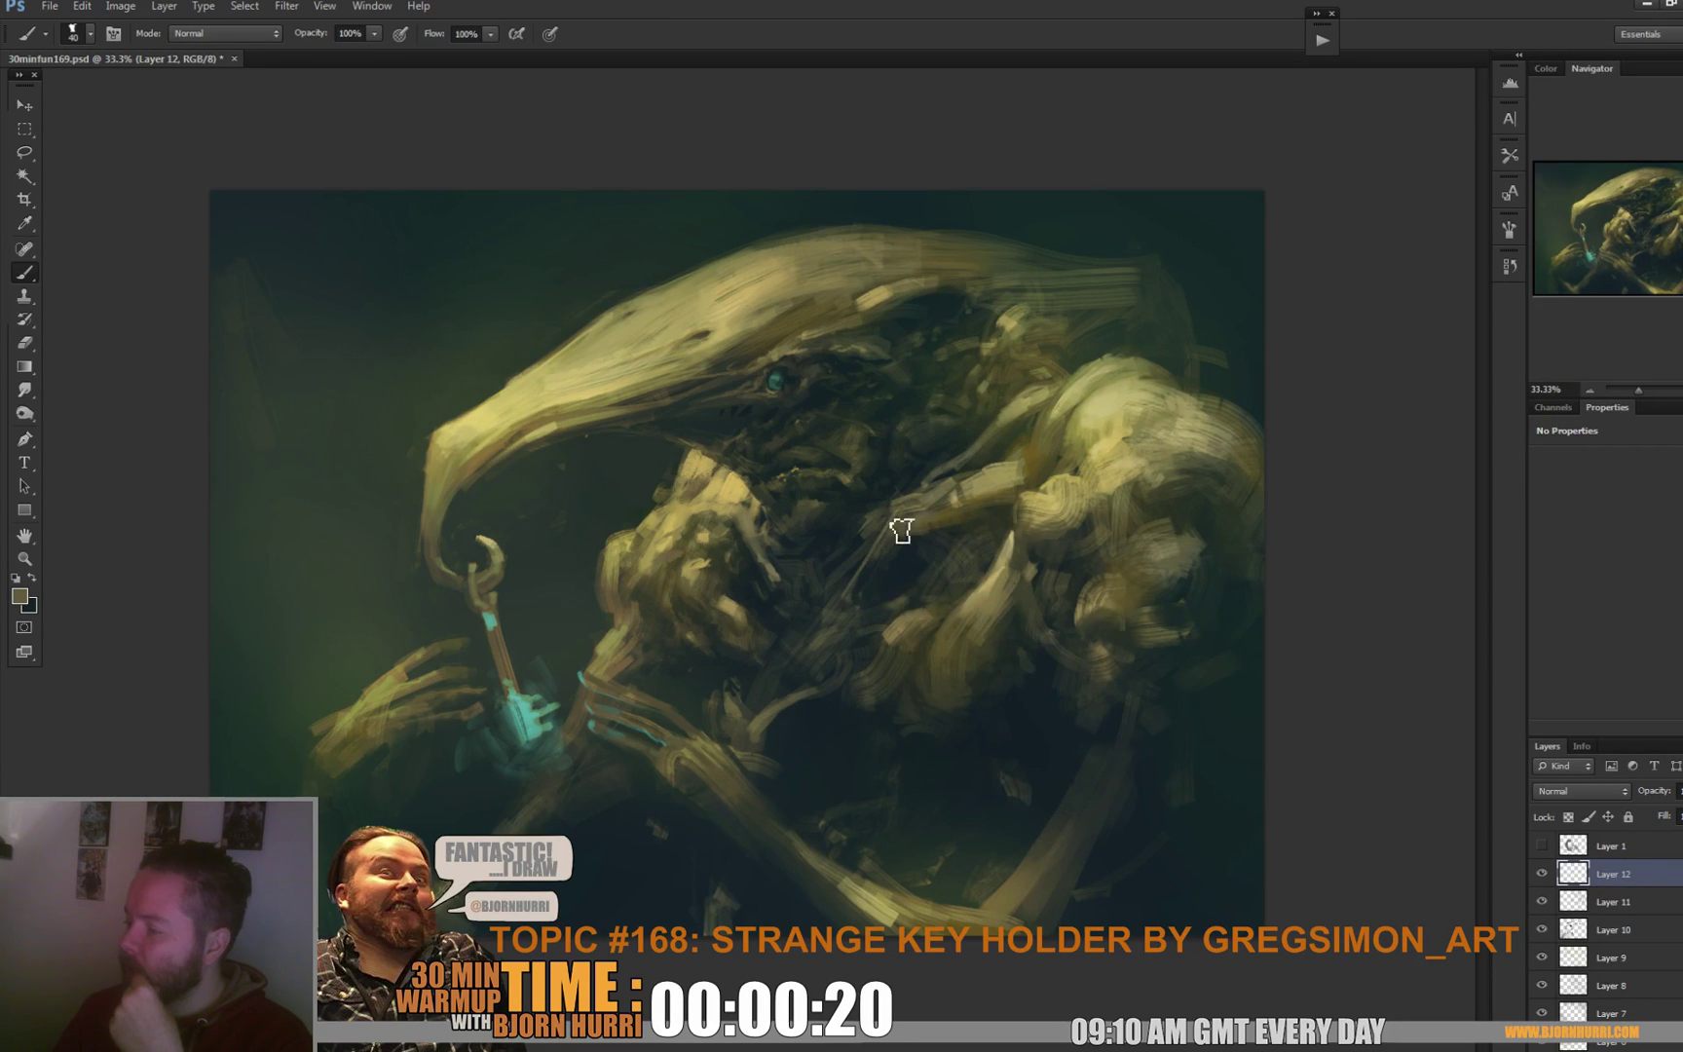
Shrink the brush to 14 px and pick darker colours from the chest area.
alt+click(974, 492)
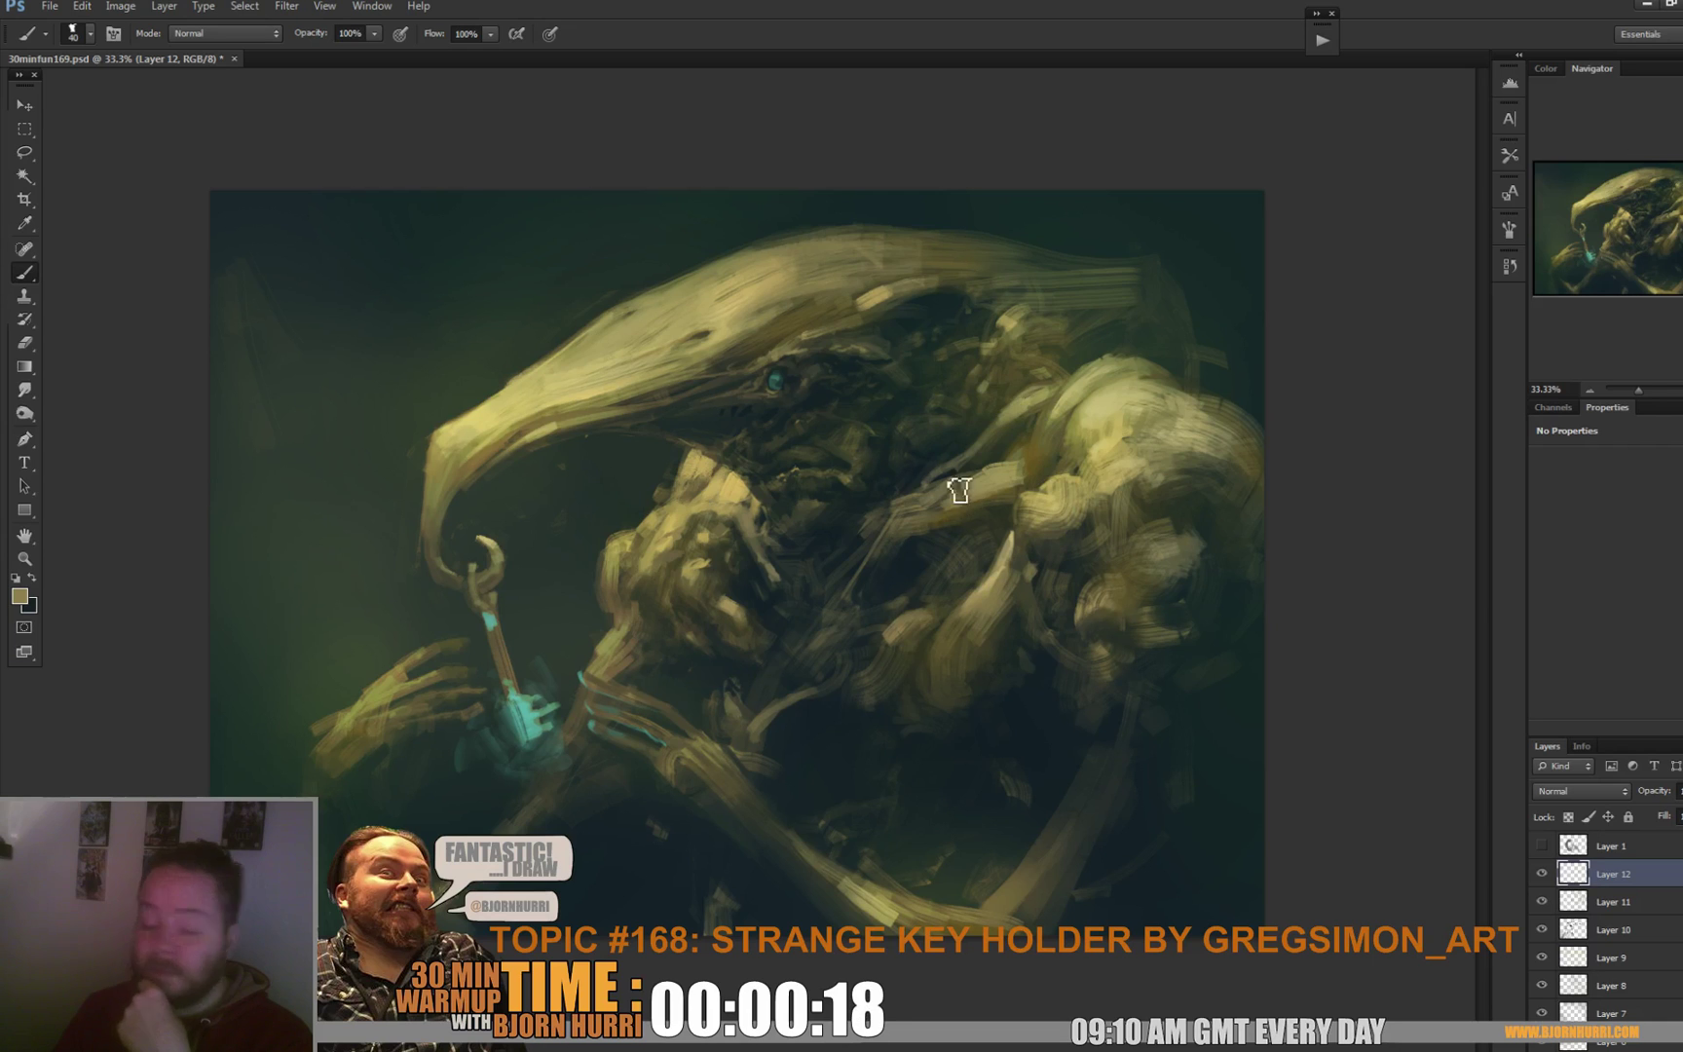
right_click(959, 538)
text(14)
key(Return)
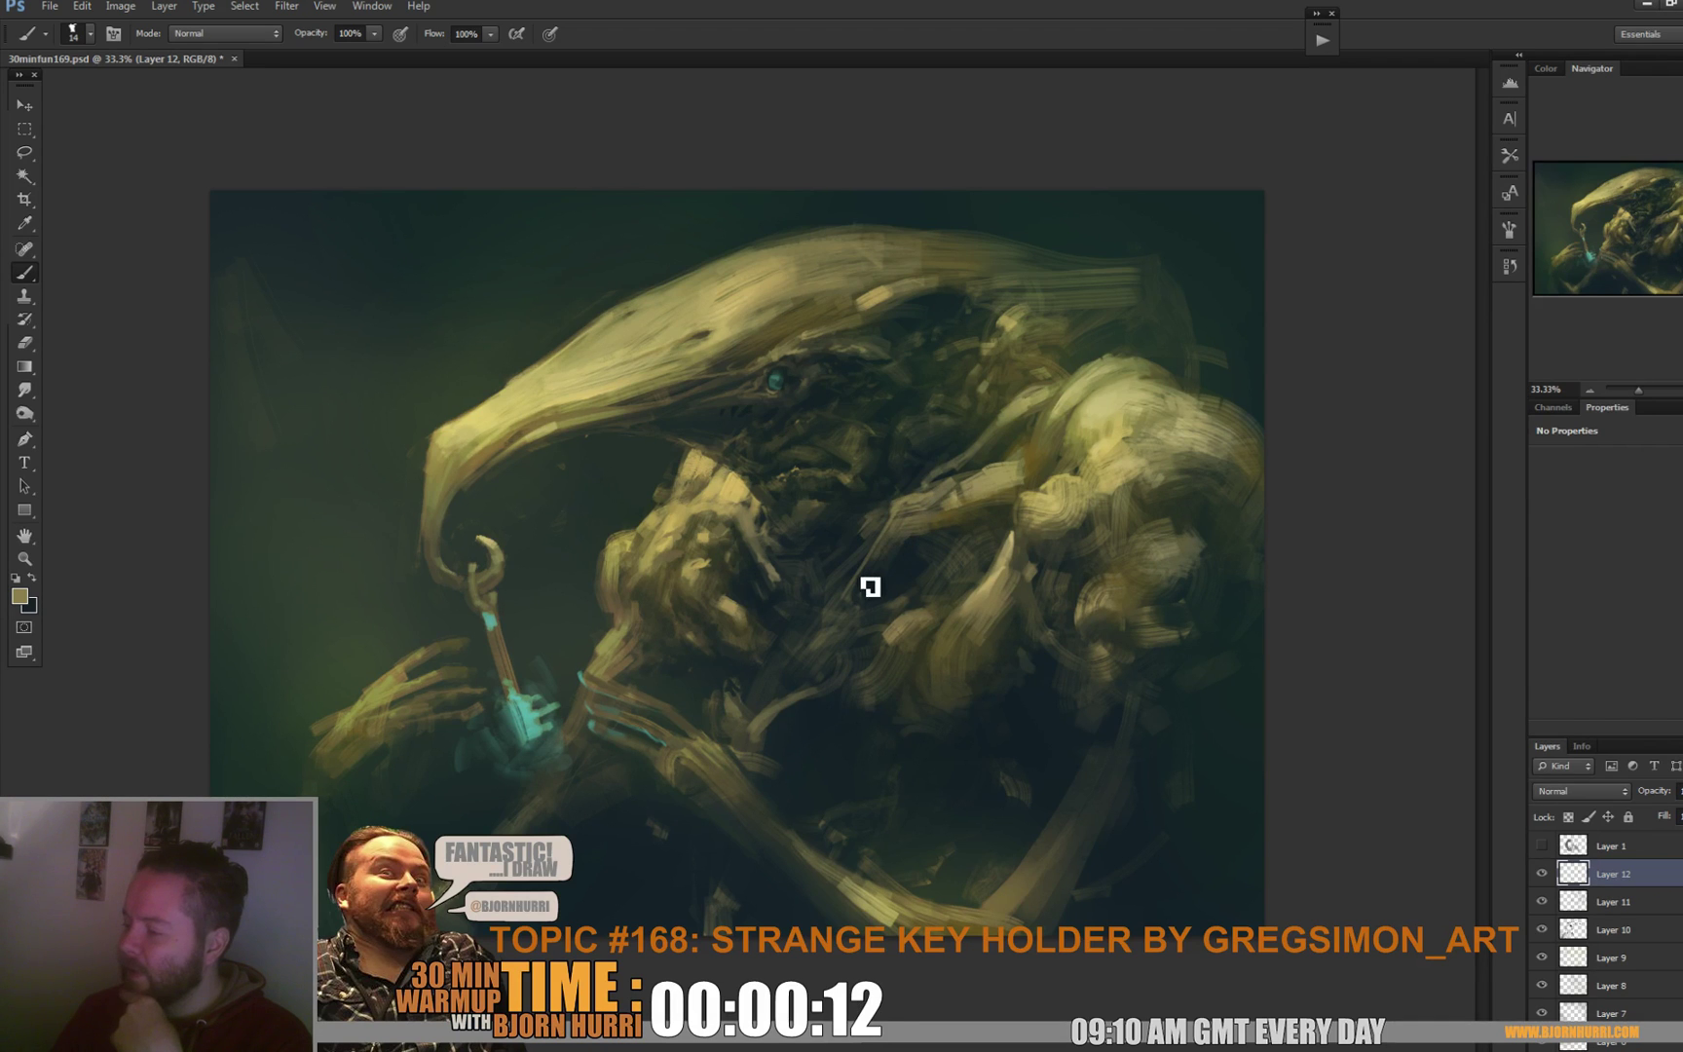
alt+click(959, 497)
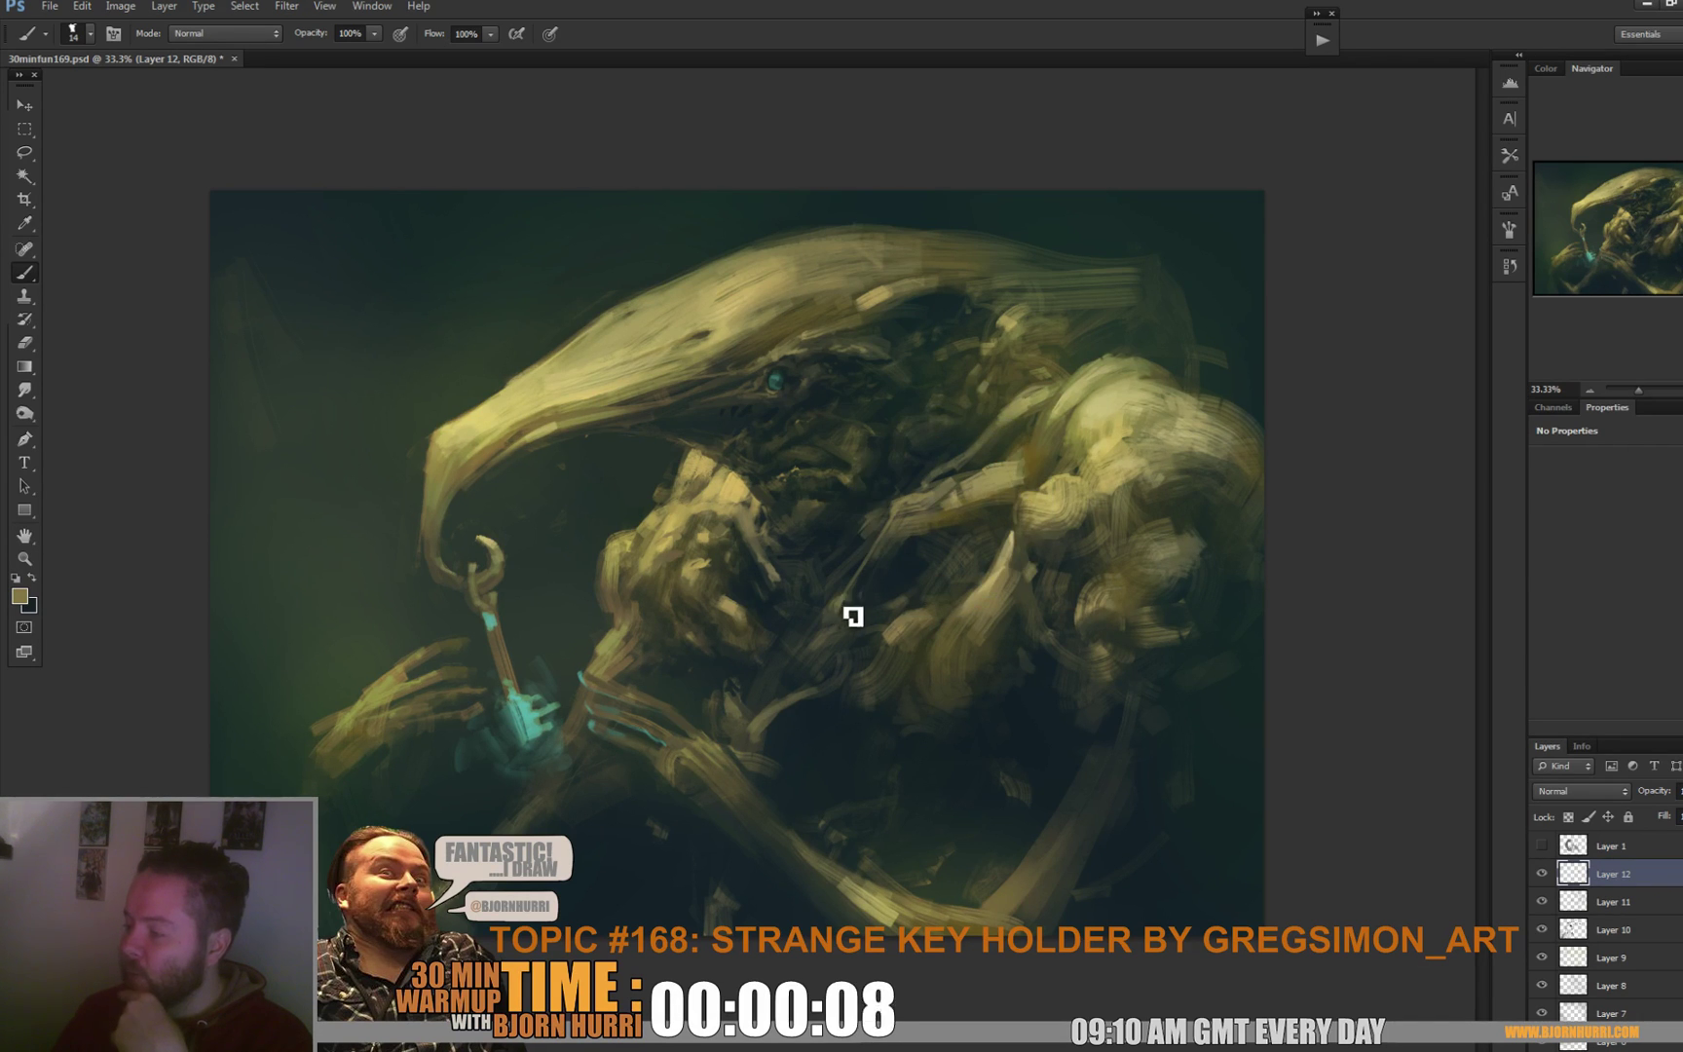
right_click(770, 589)
key(Escape)
alt+click(725, 578)
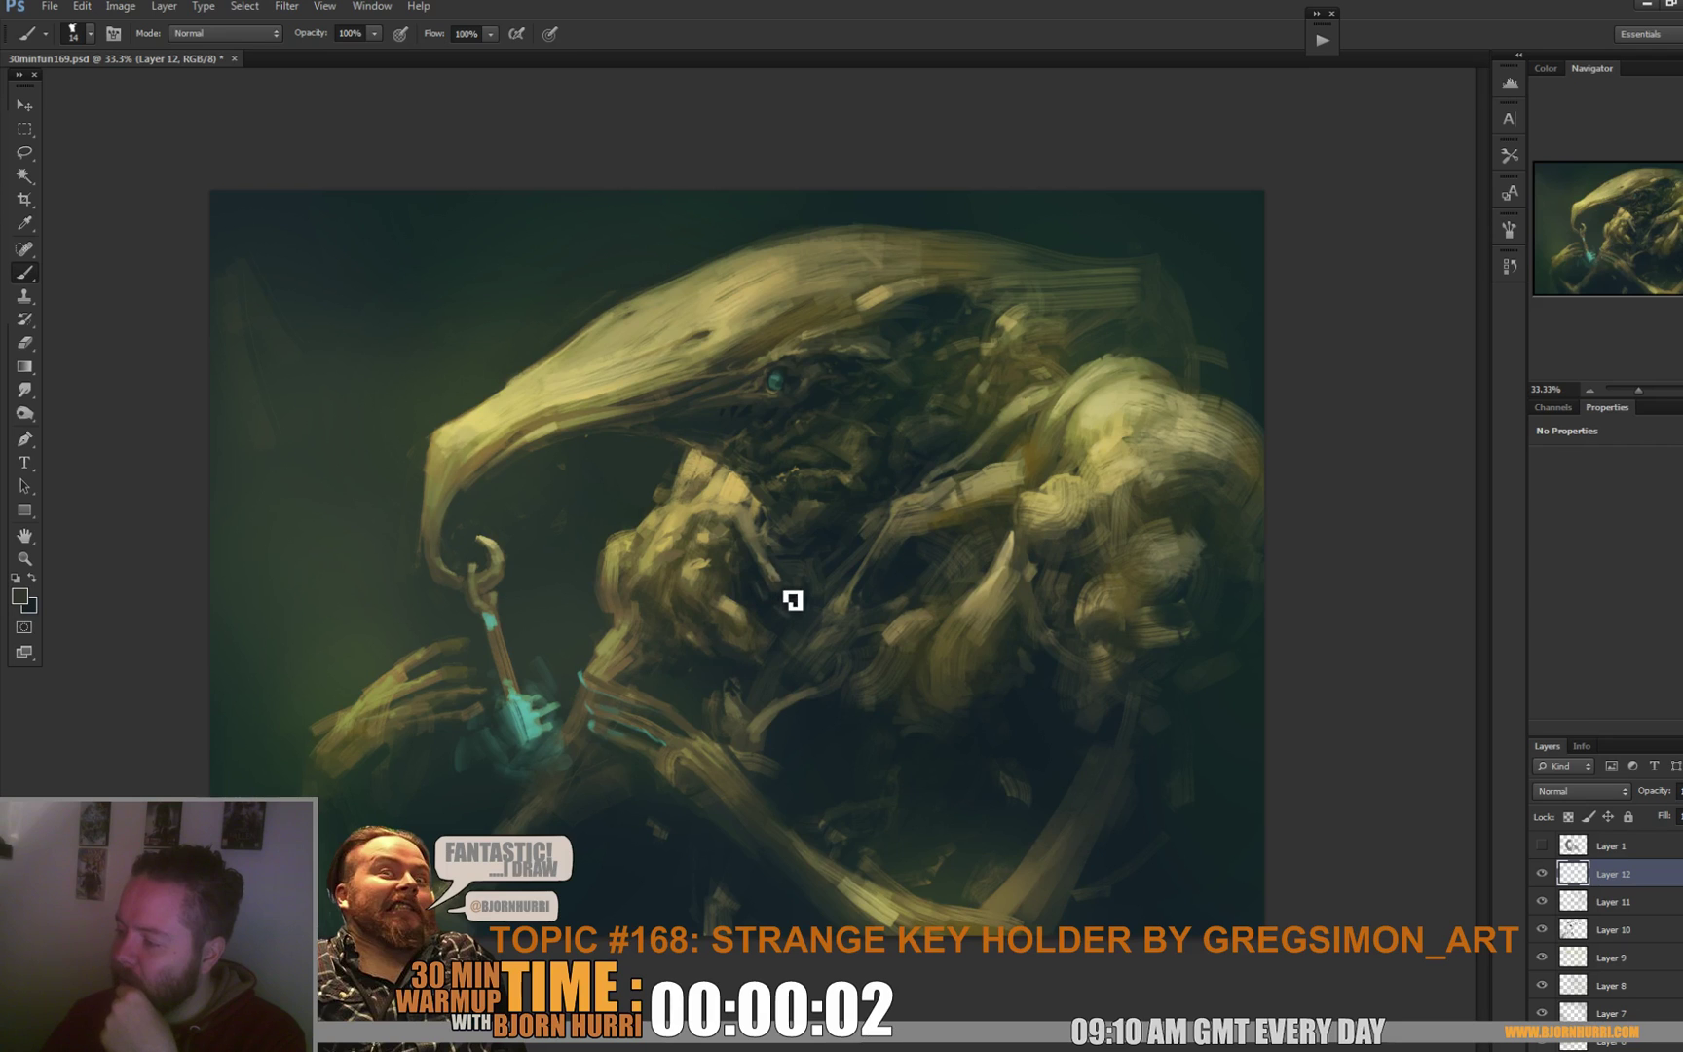
right_click(871, 602)
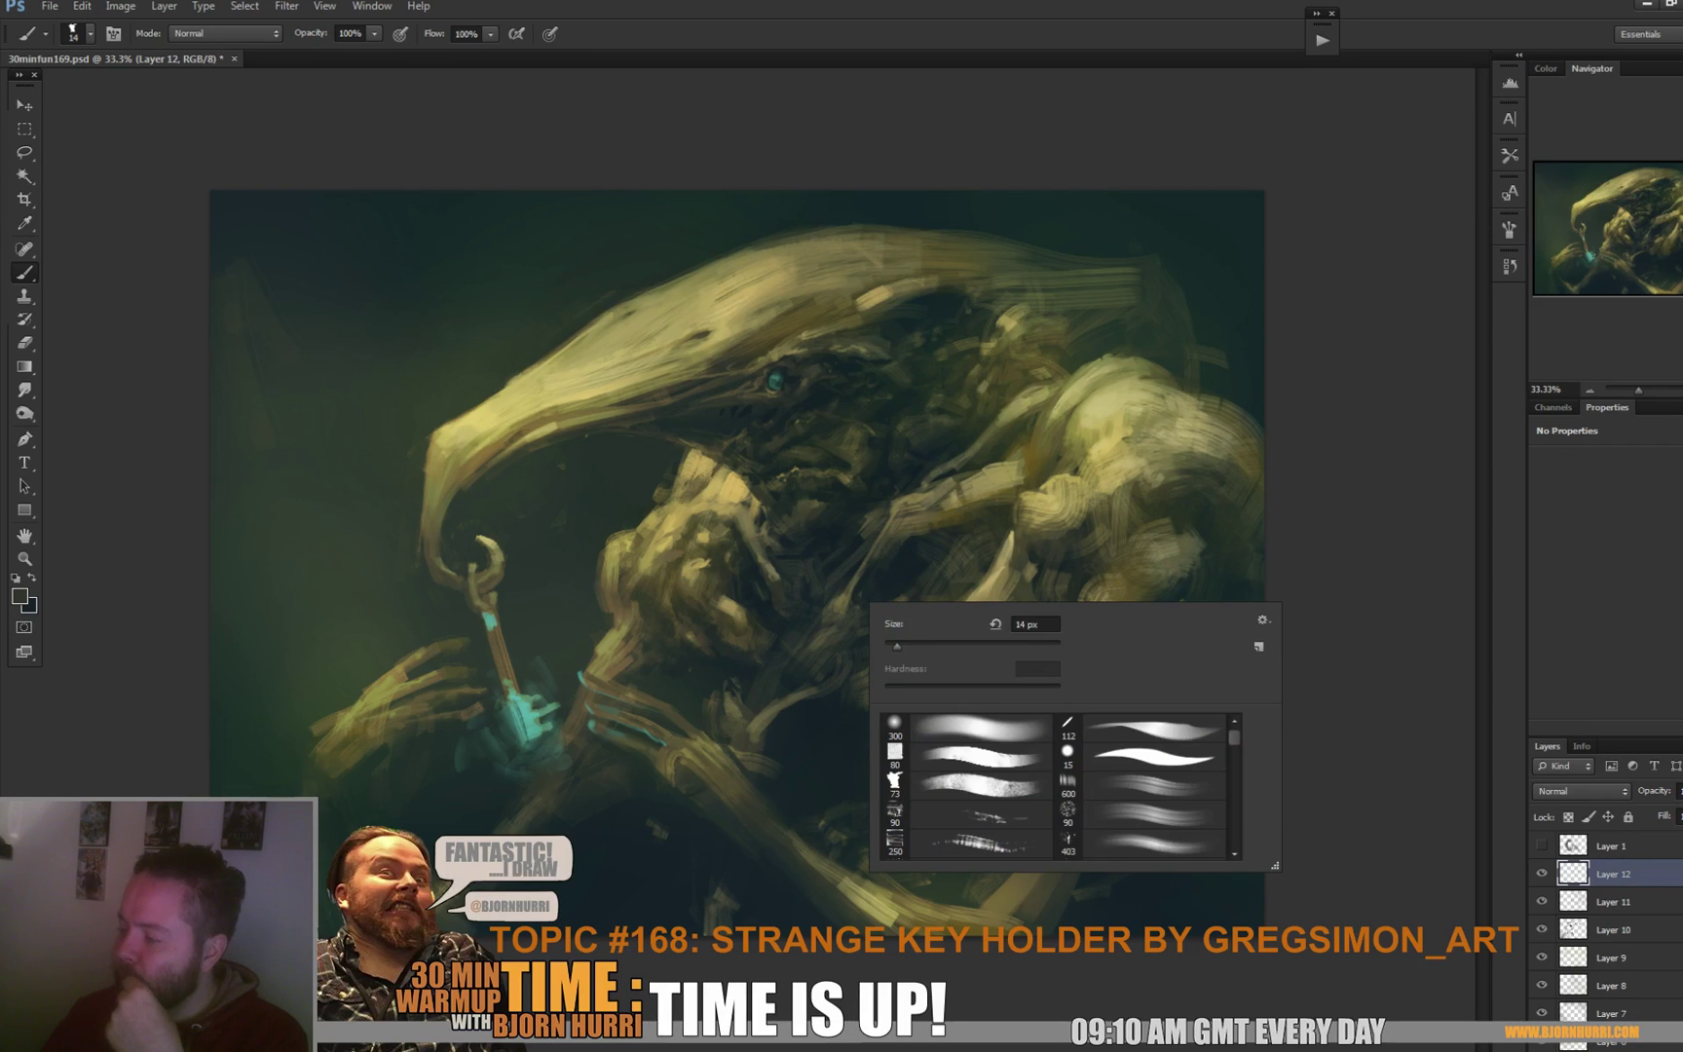
Paint the chest with a lighter olive and darker tones sampled from the painting.
key(Escape)
alt+click(775, 584)
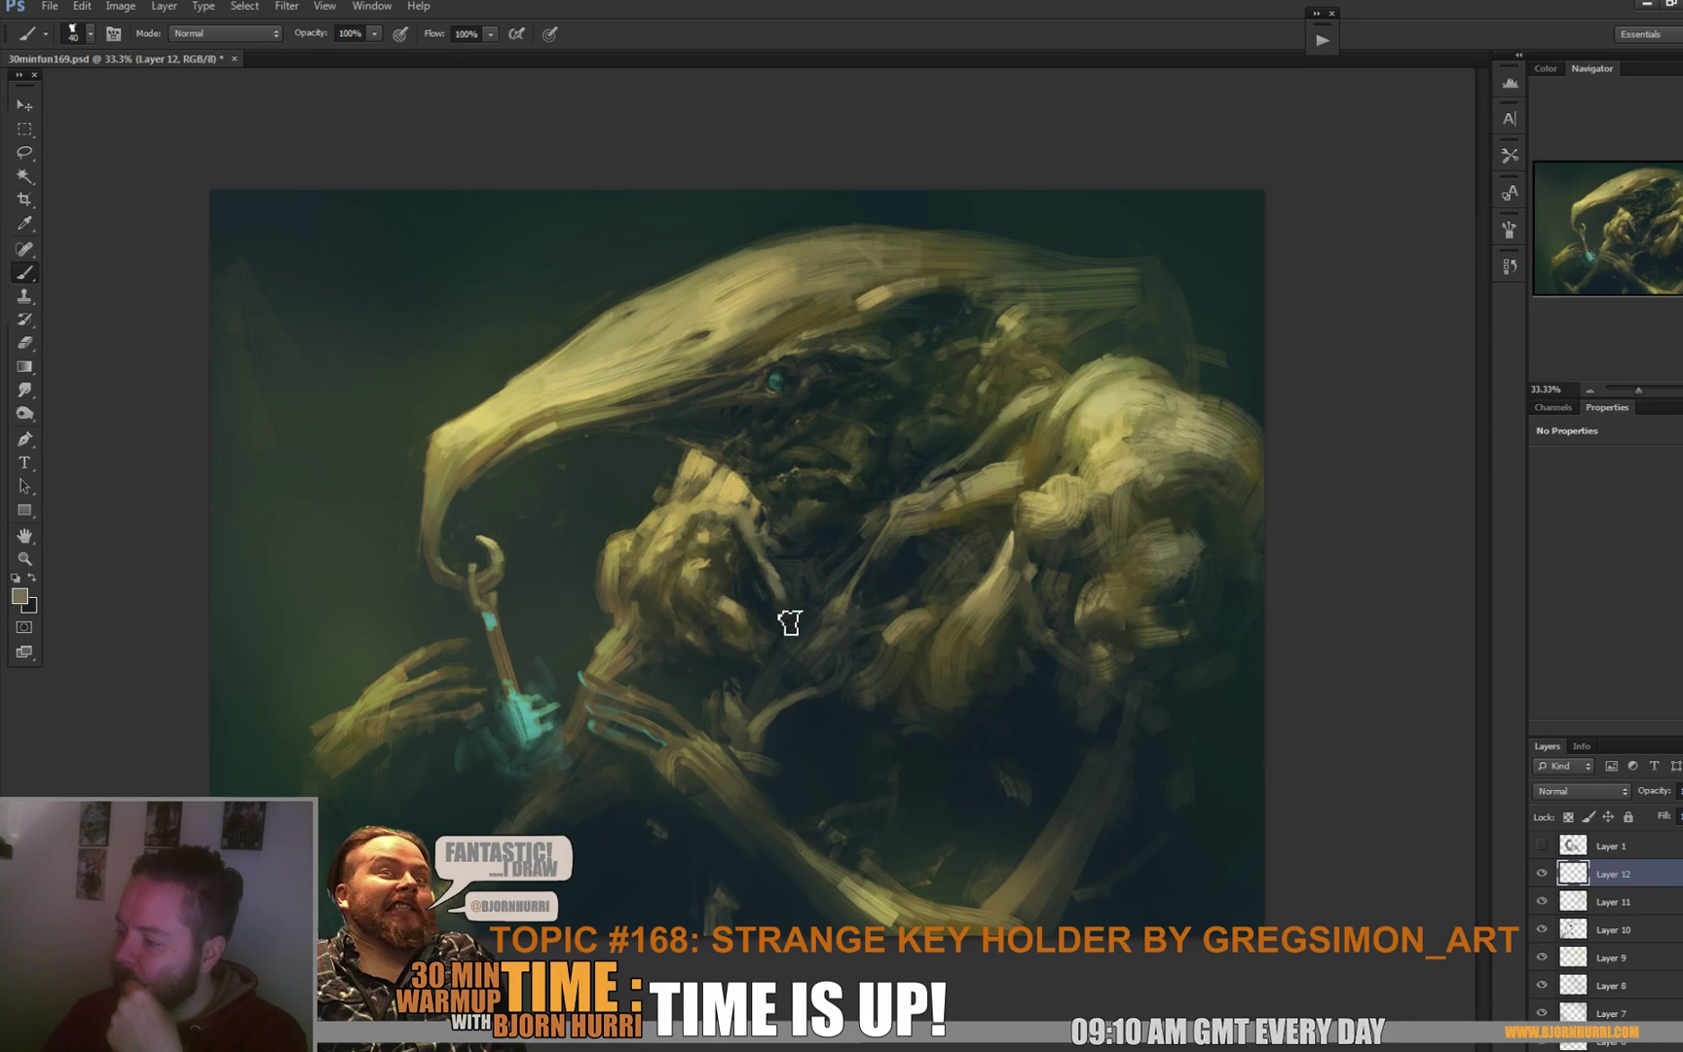
alt+click(776, 601)
alt+click(740, 635)
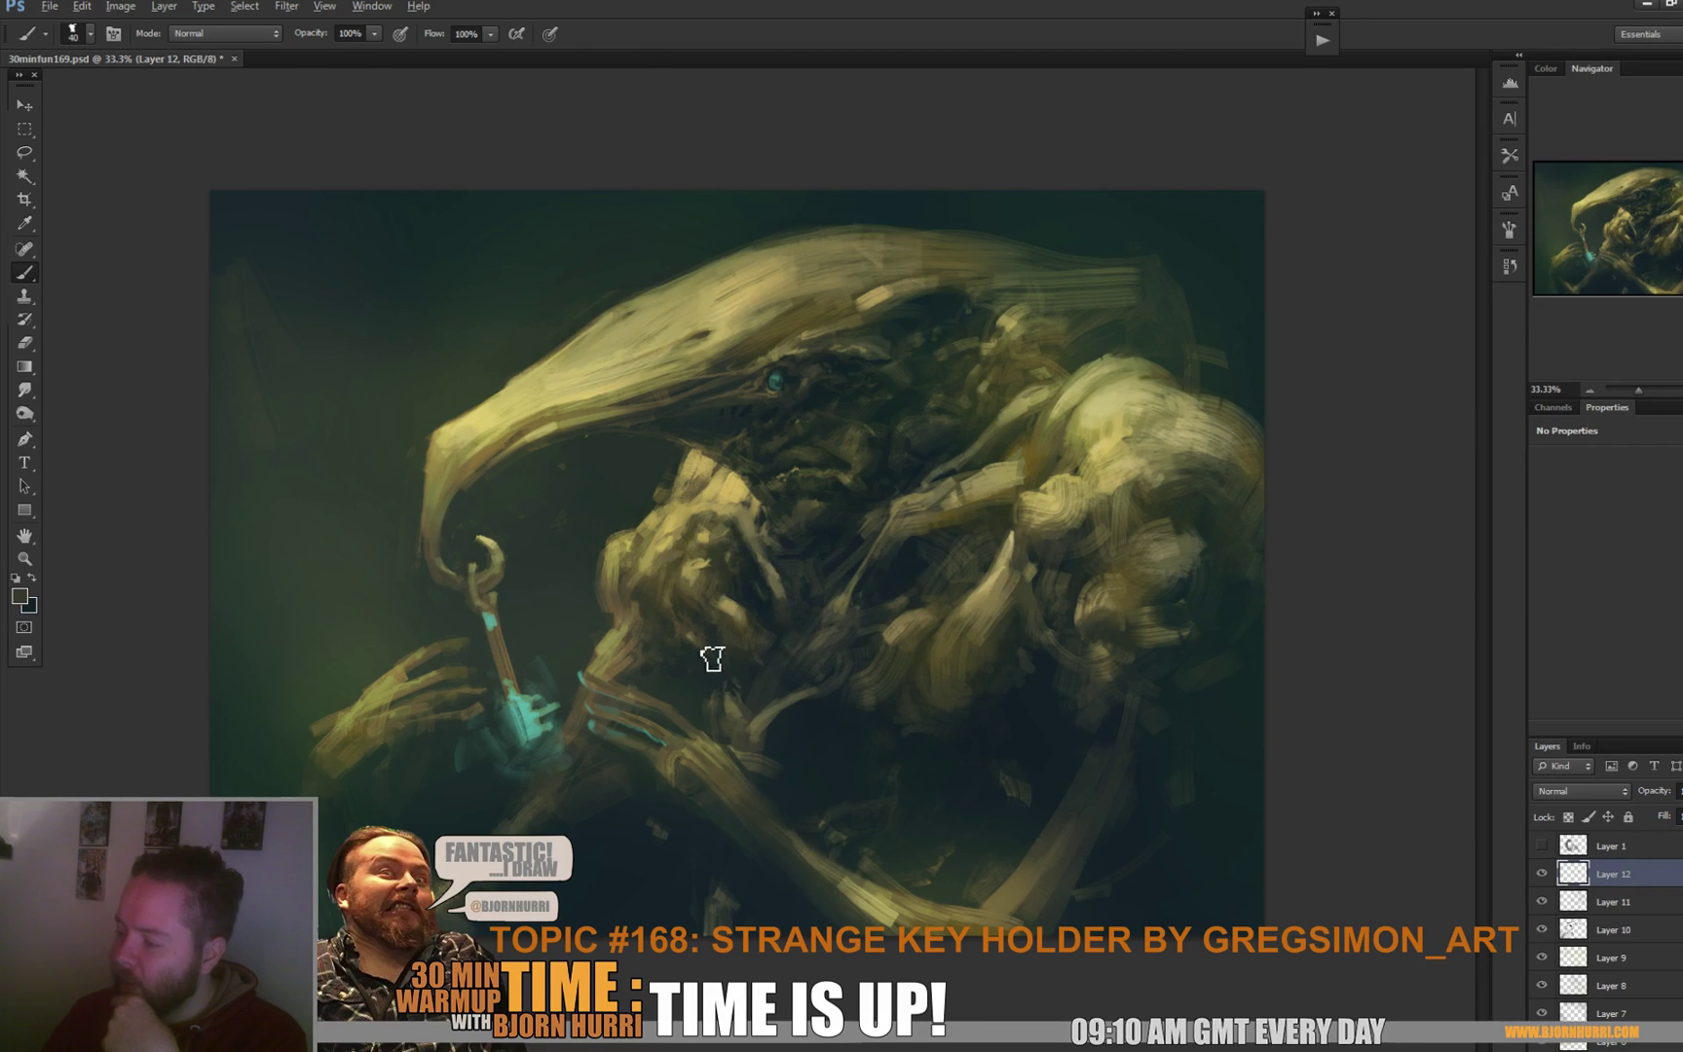
alt+click(701, 664)
alt+click(709, 651)
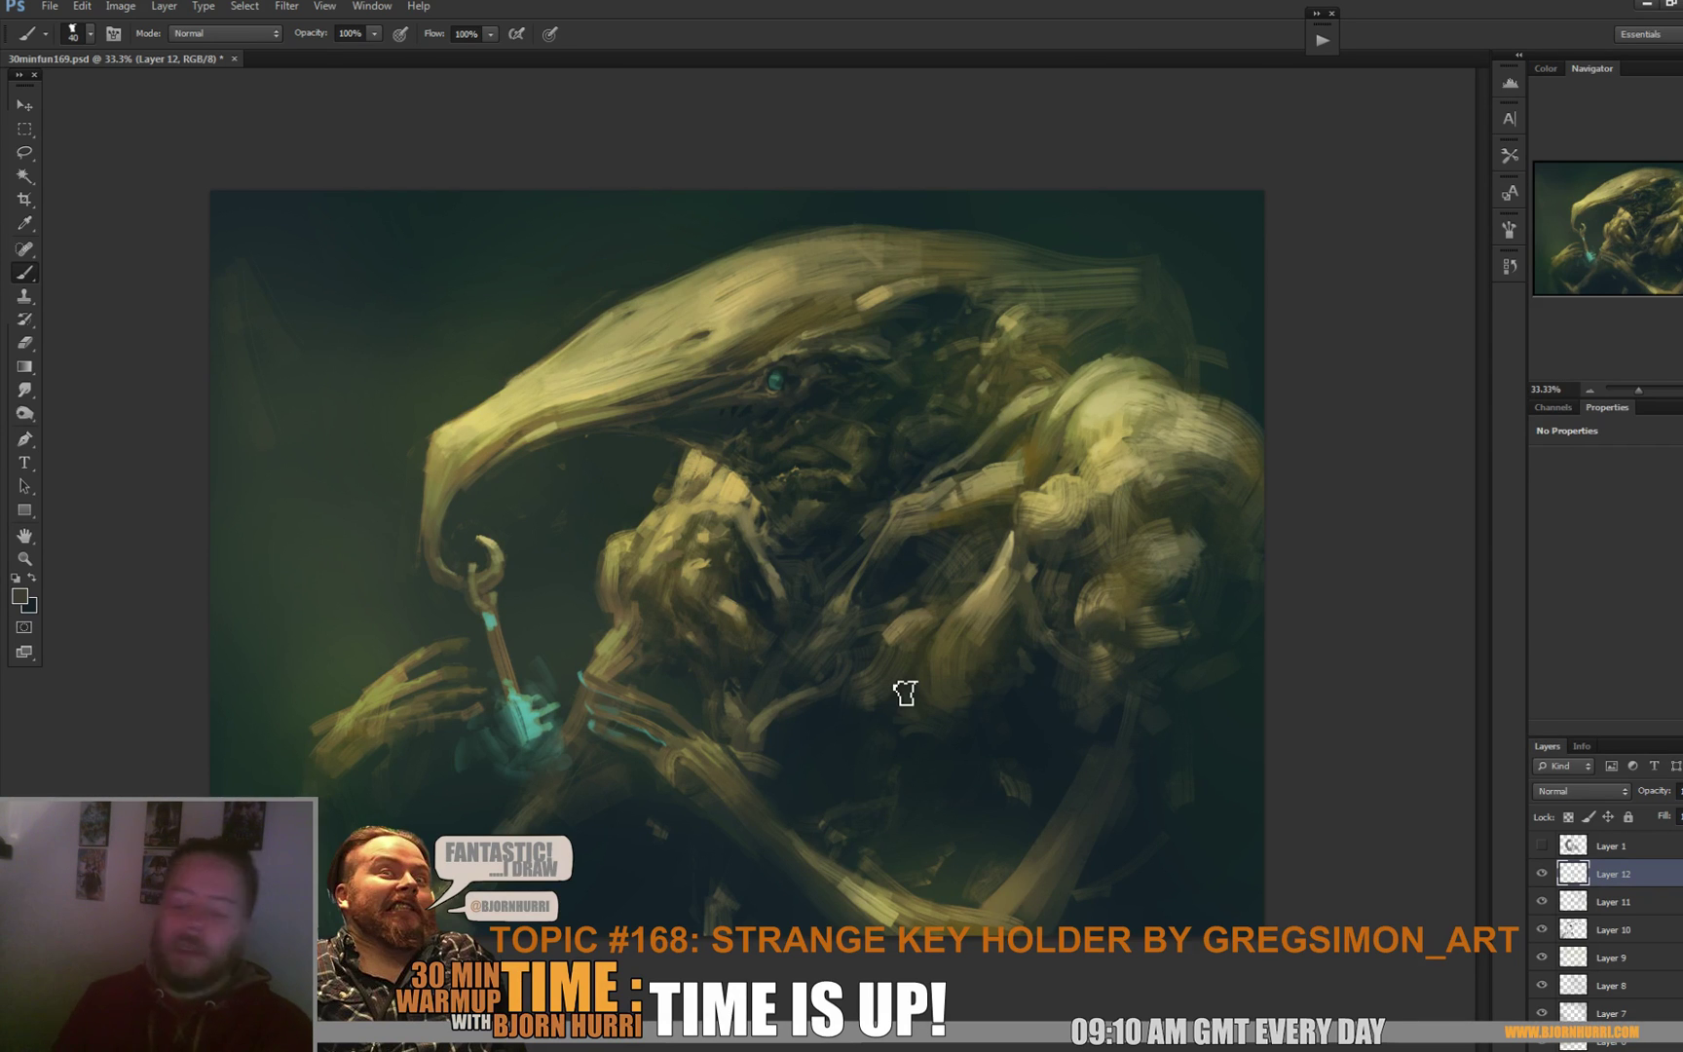
With an 80 px brush, paint the chest and lower body in tan and darker sampled colours.
right_click(909, 728)
text(80)
key(Return)
alt+click(883, 664)
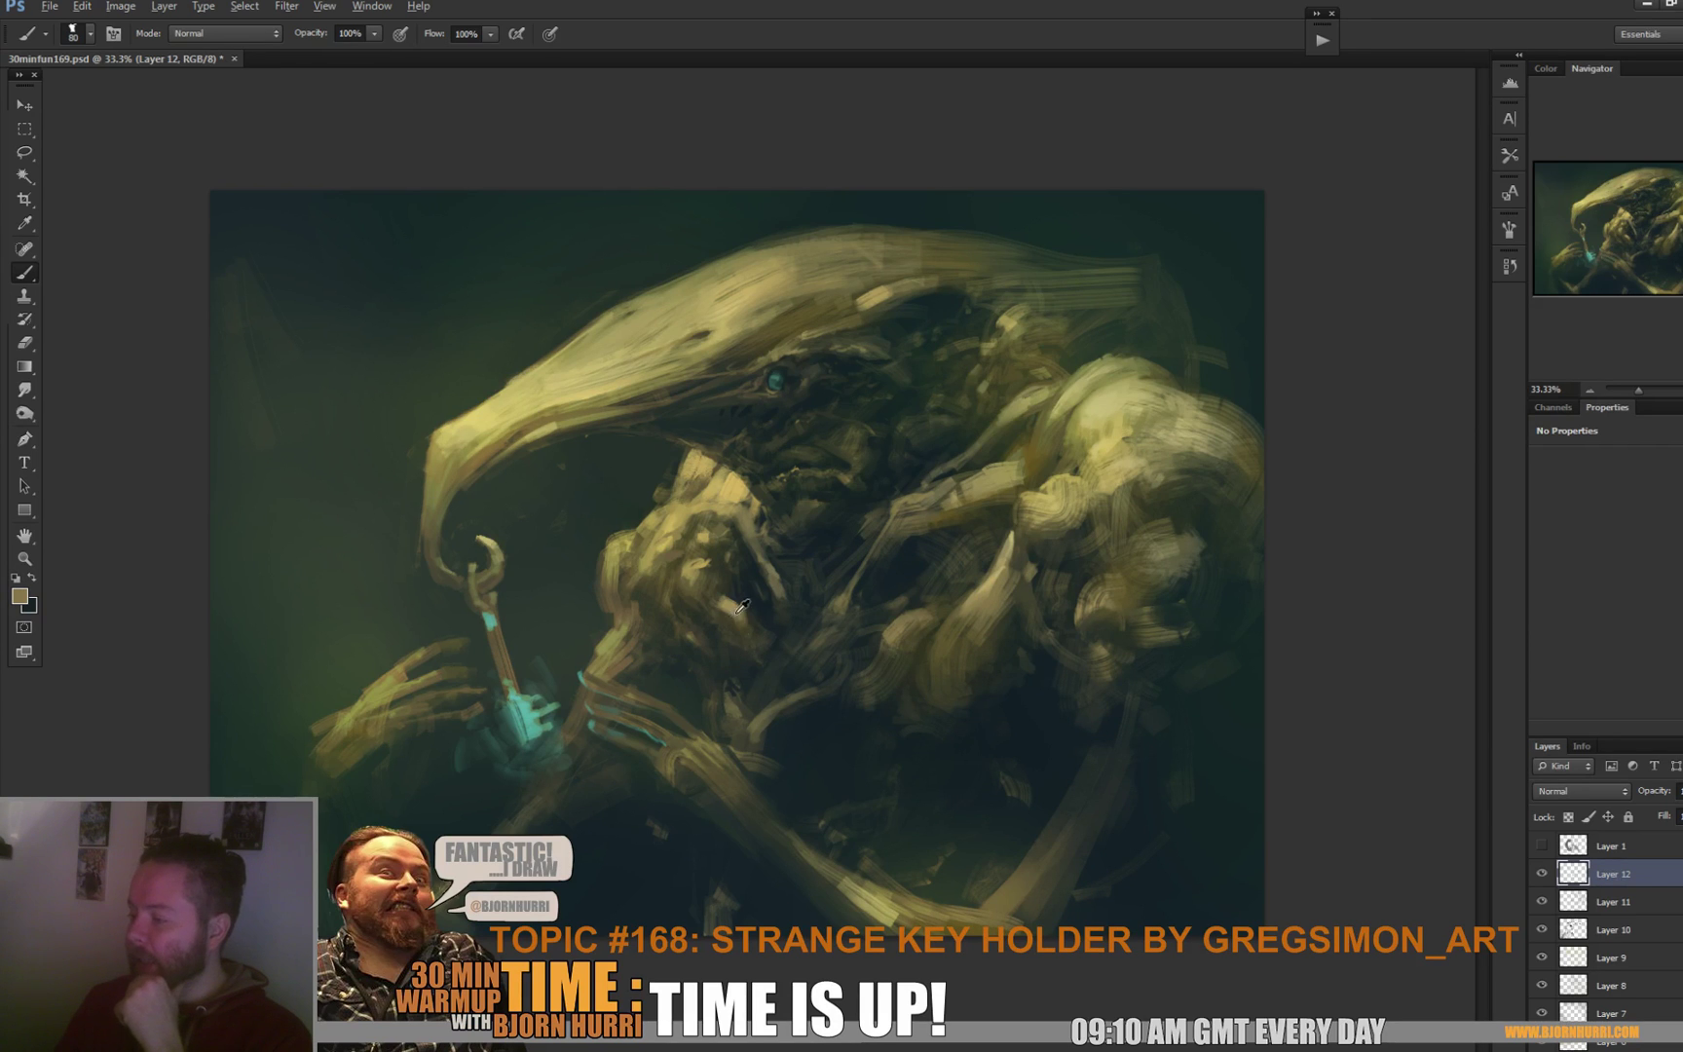
alt+click(764, 662)
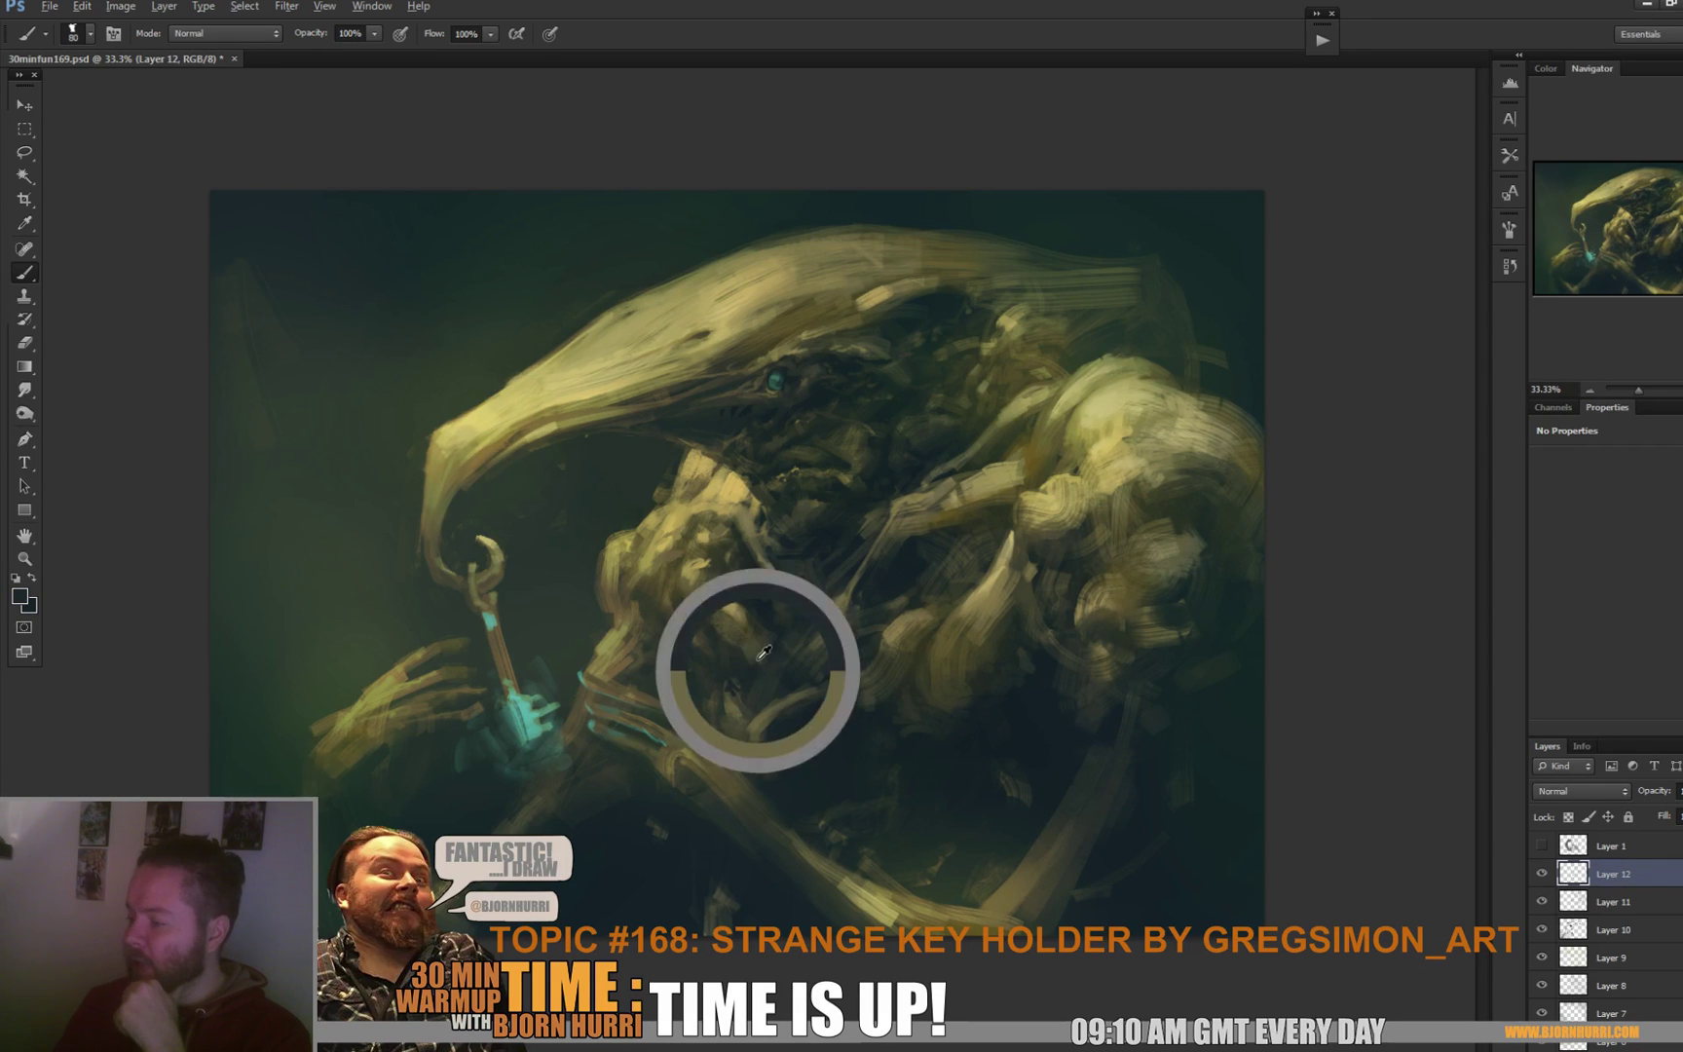
alt+click(756, 650)
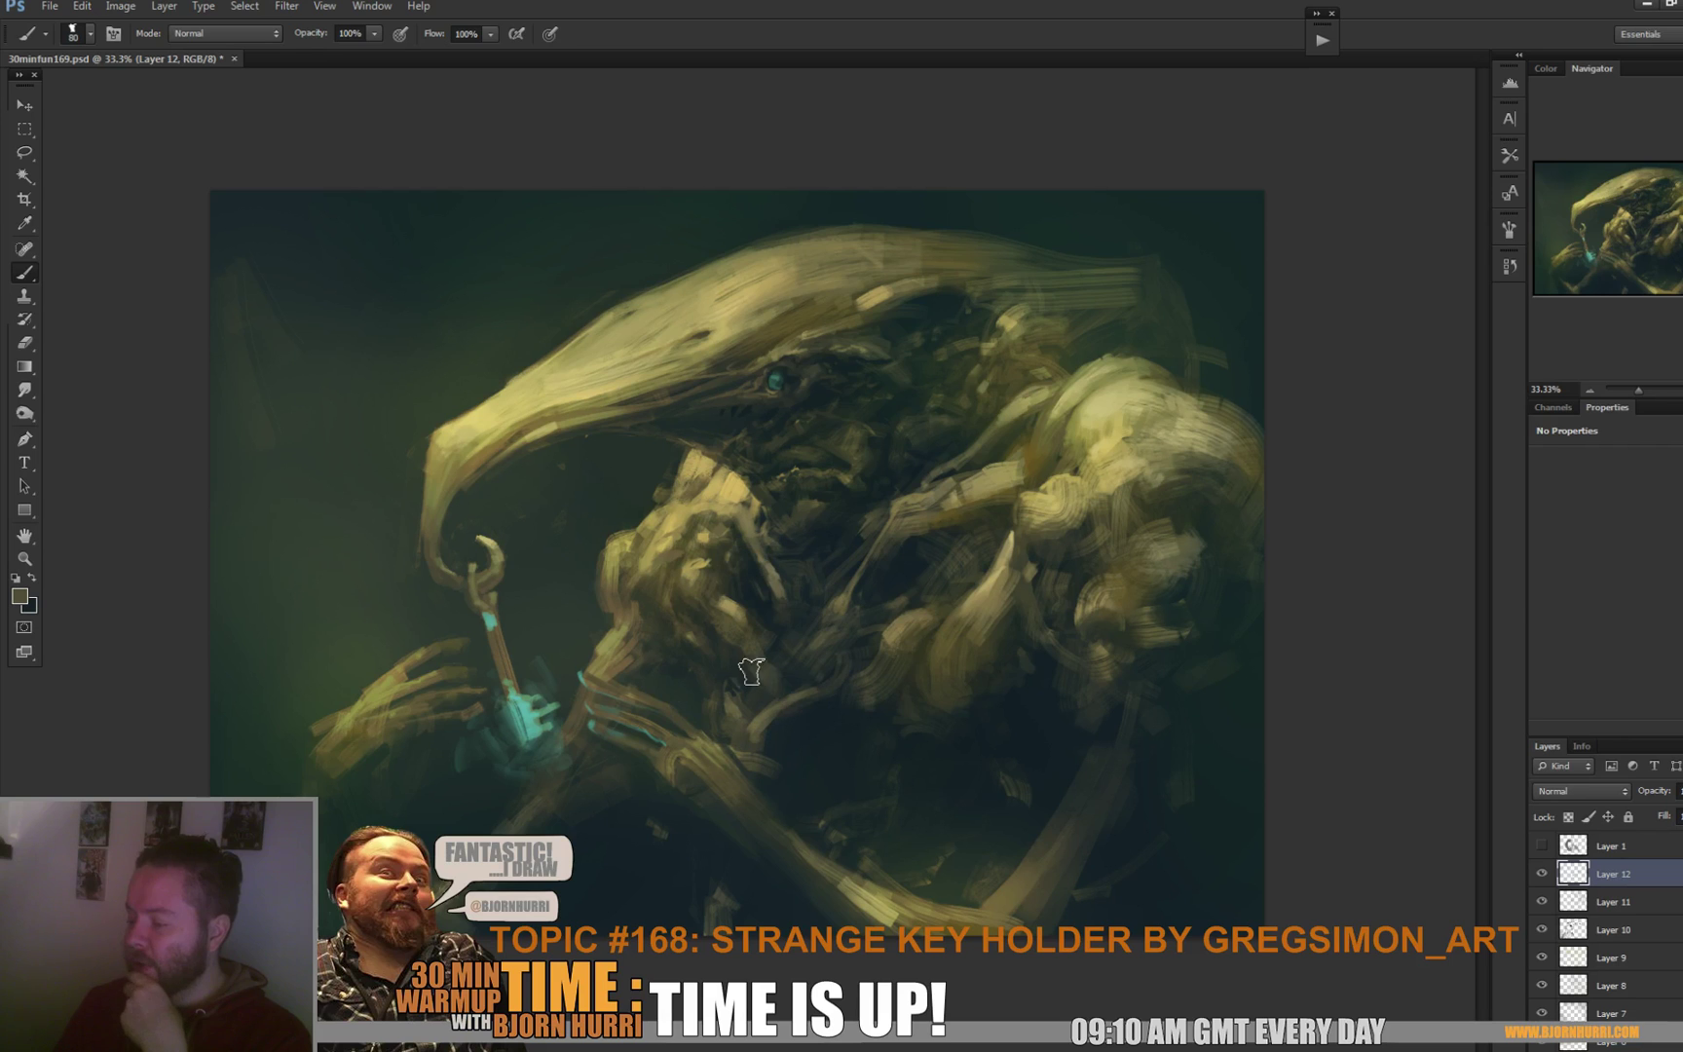
alt+click(809, 717)
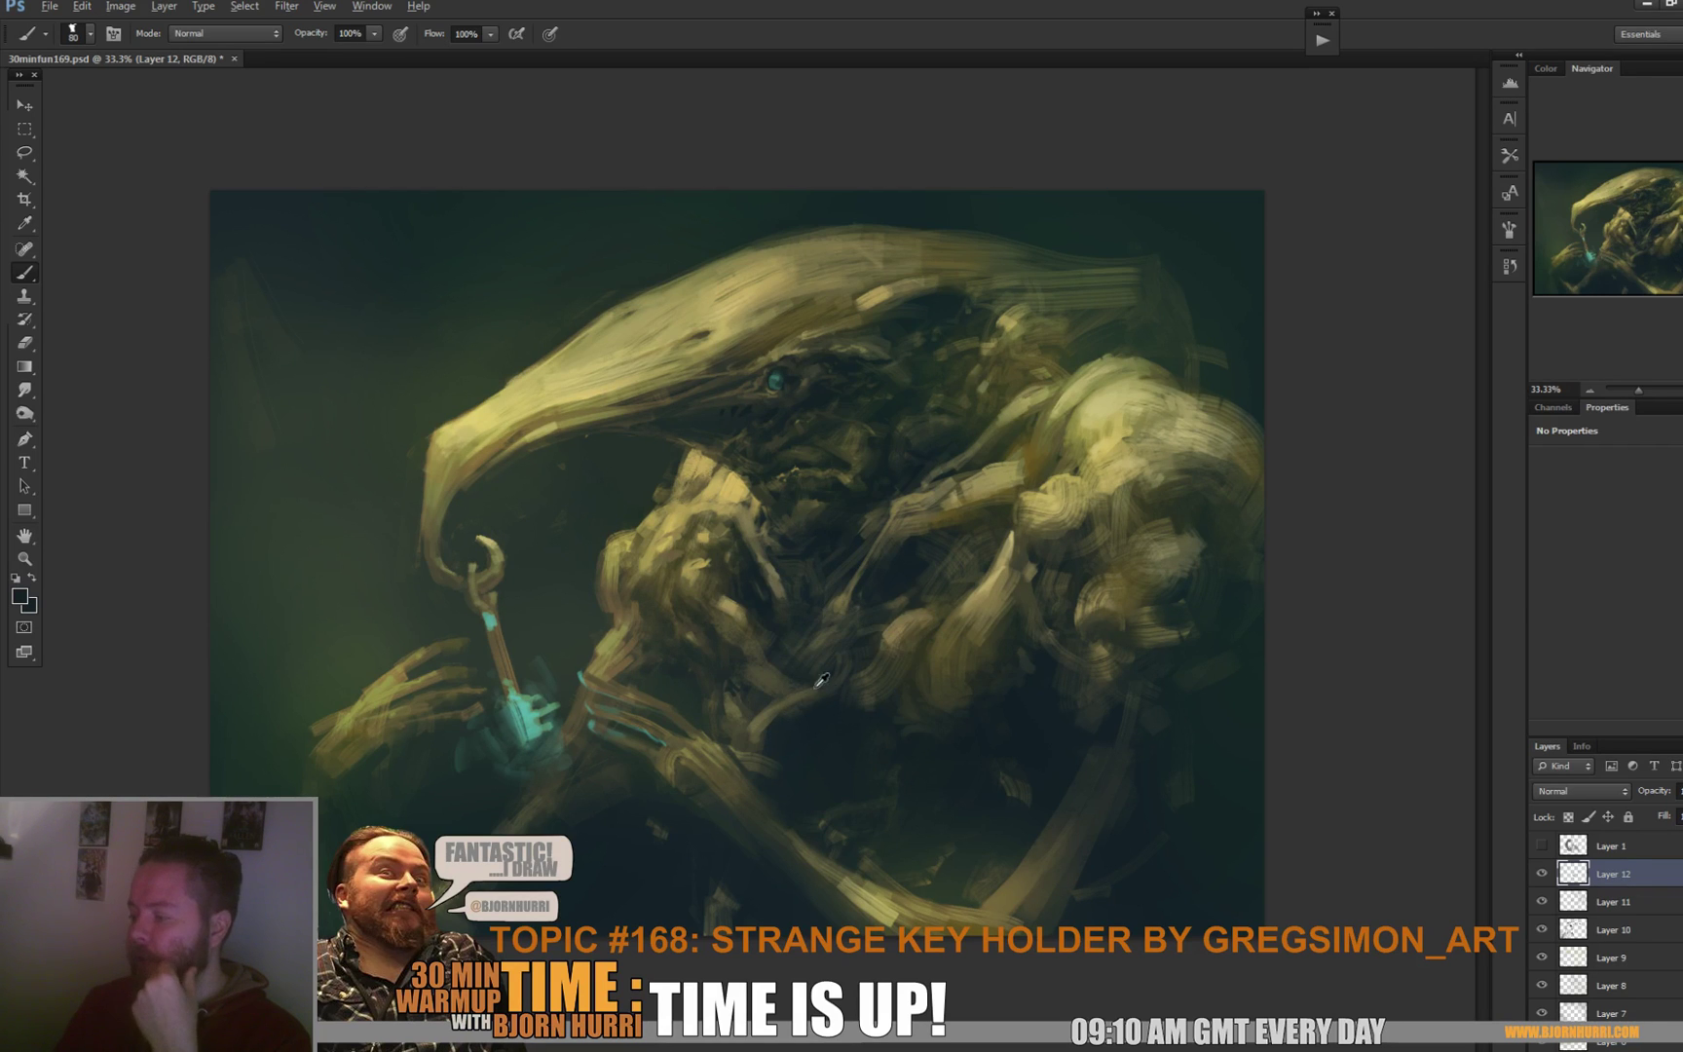
alt+click(941, 687)
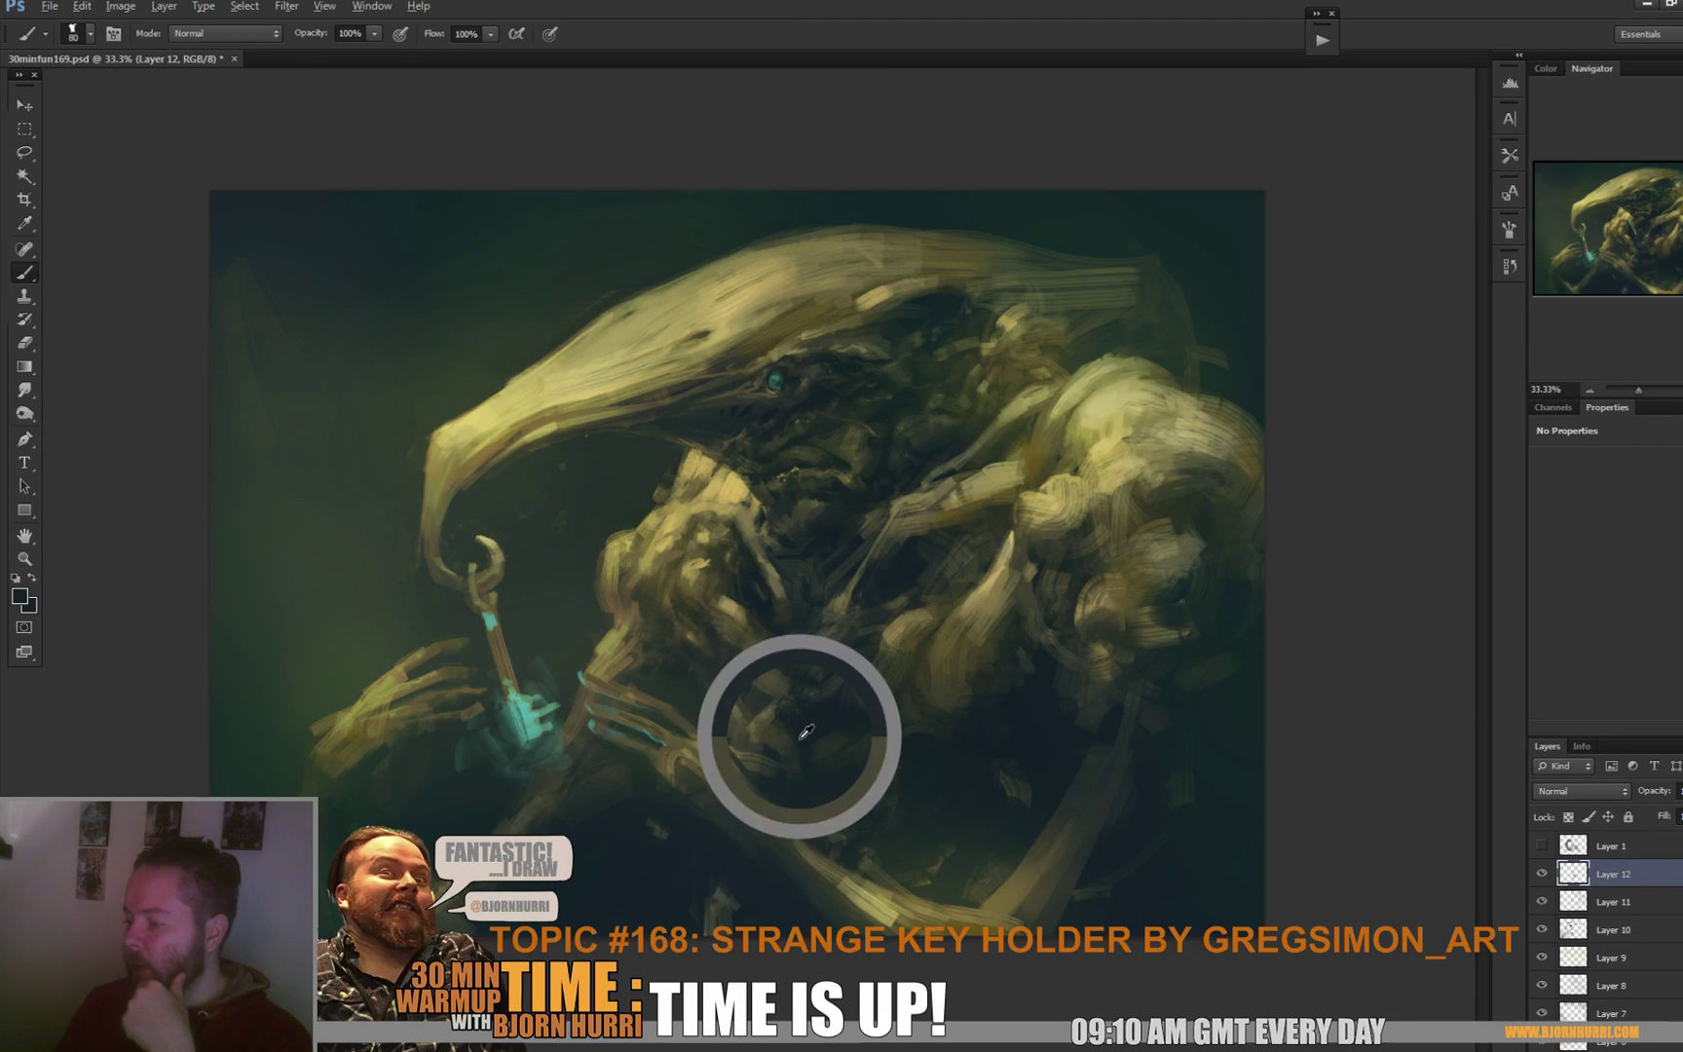
alt+click(824, 695)
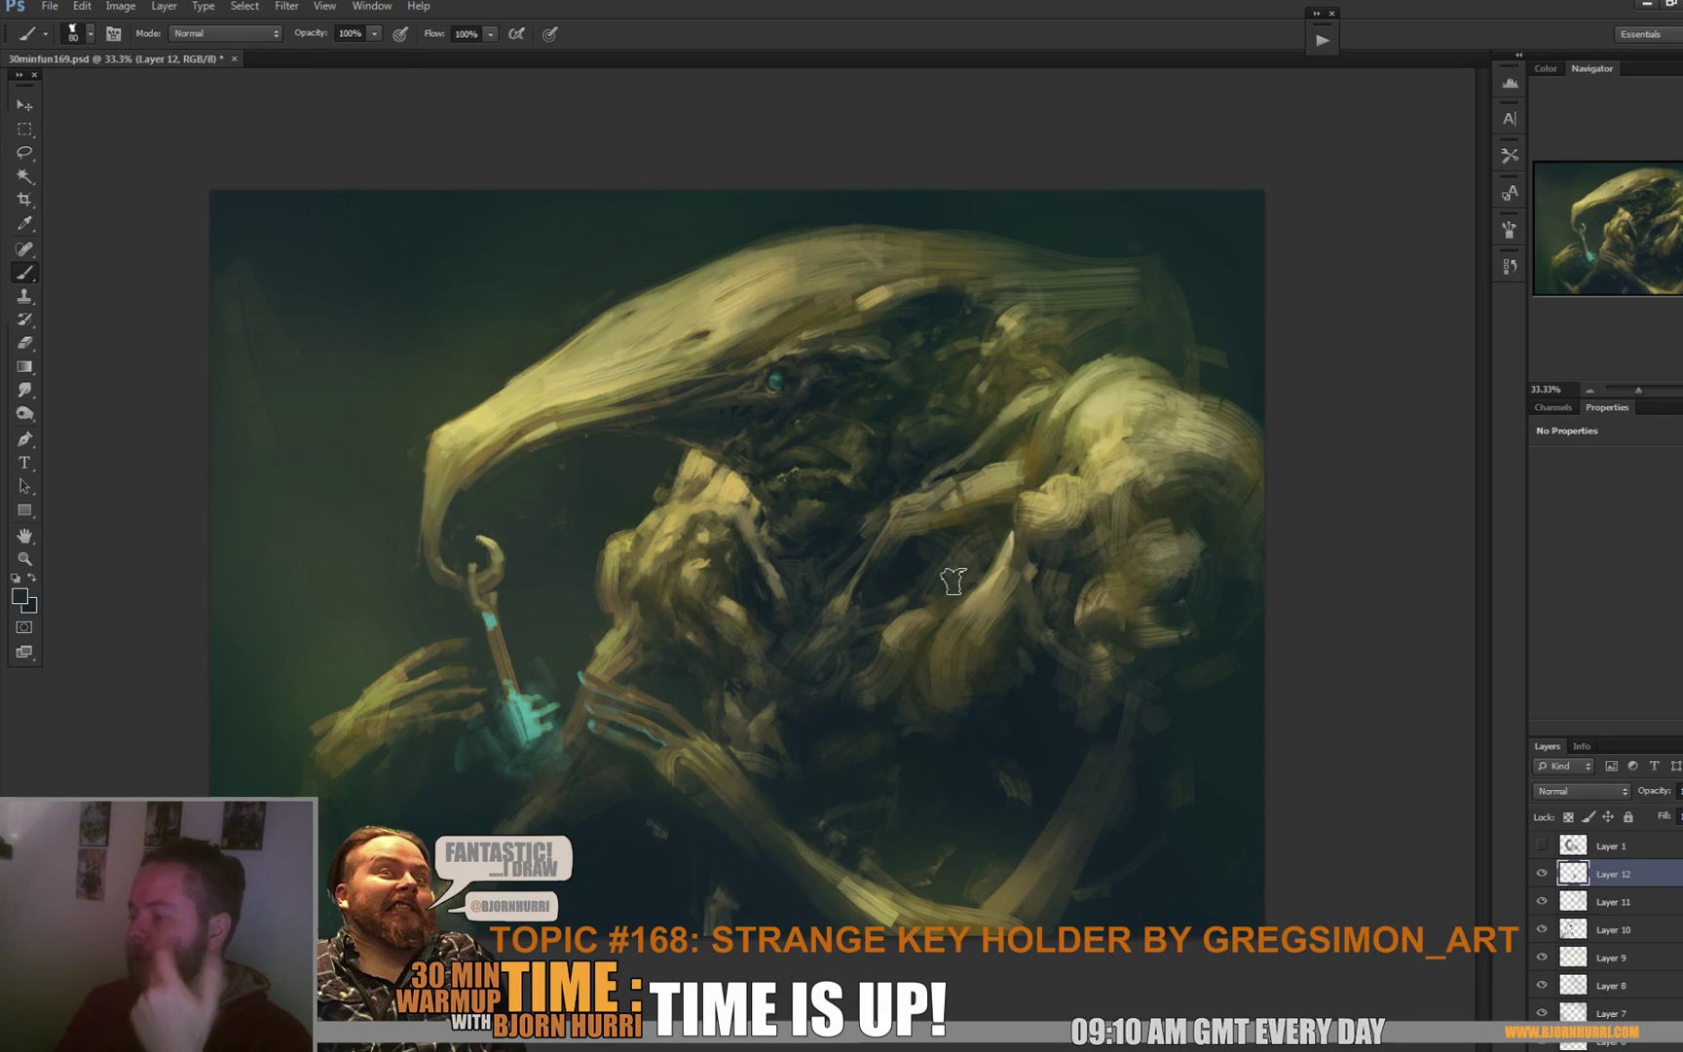
alt+click(708, 530)
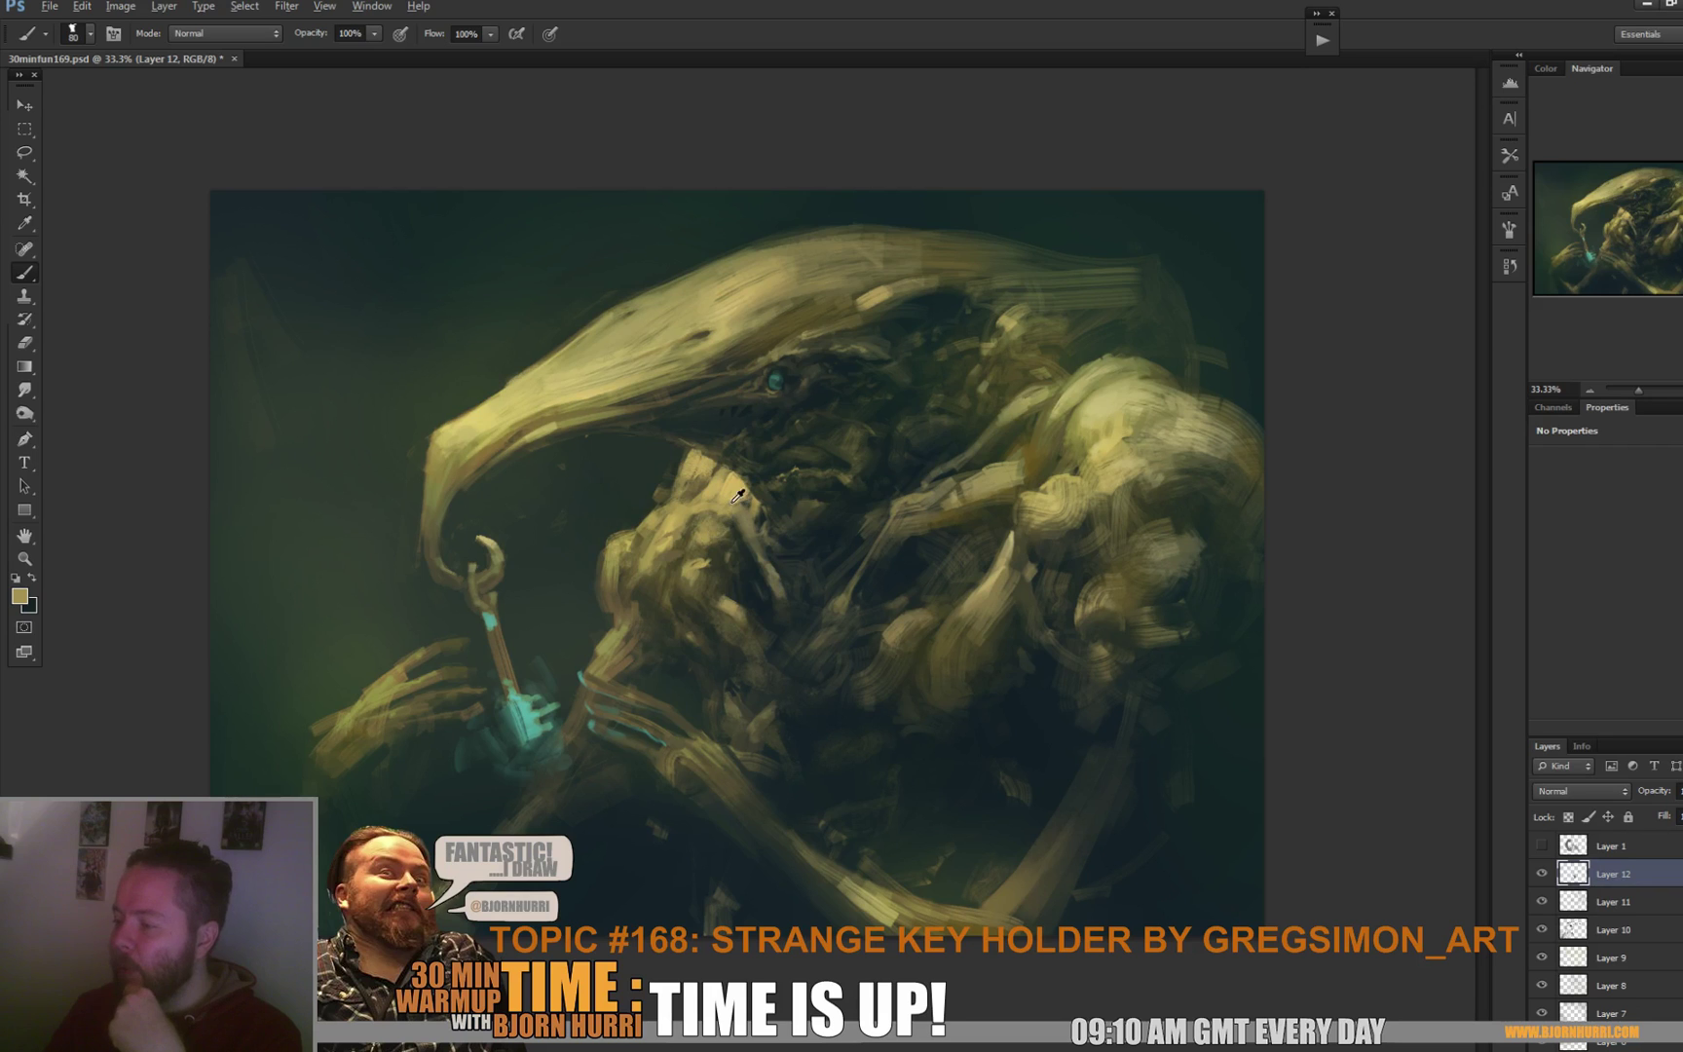
Shrink the brush to 49 px, then 27 px, and add beak-tan detail strokes.
right_click(768, 517)
click(851, 565)
click(738, 529)
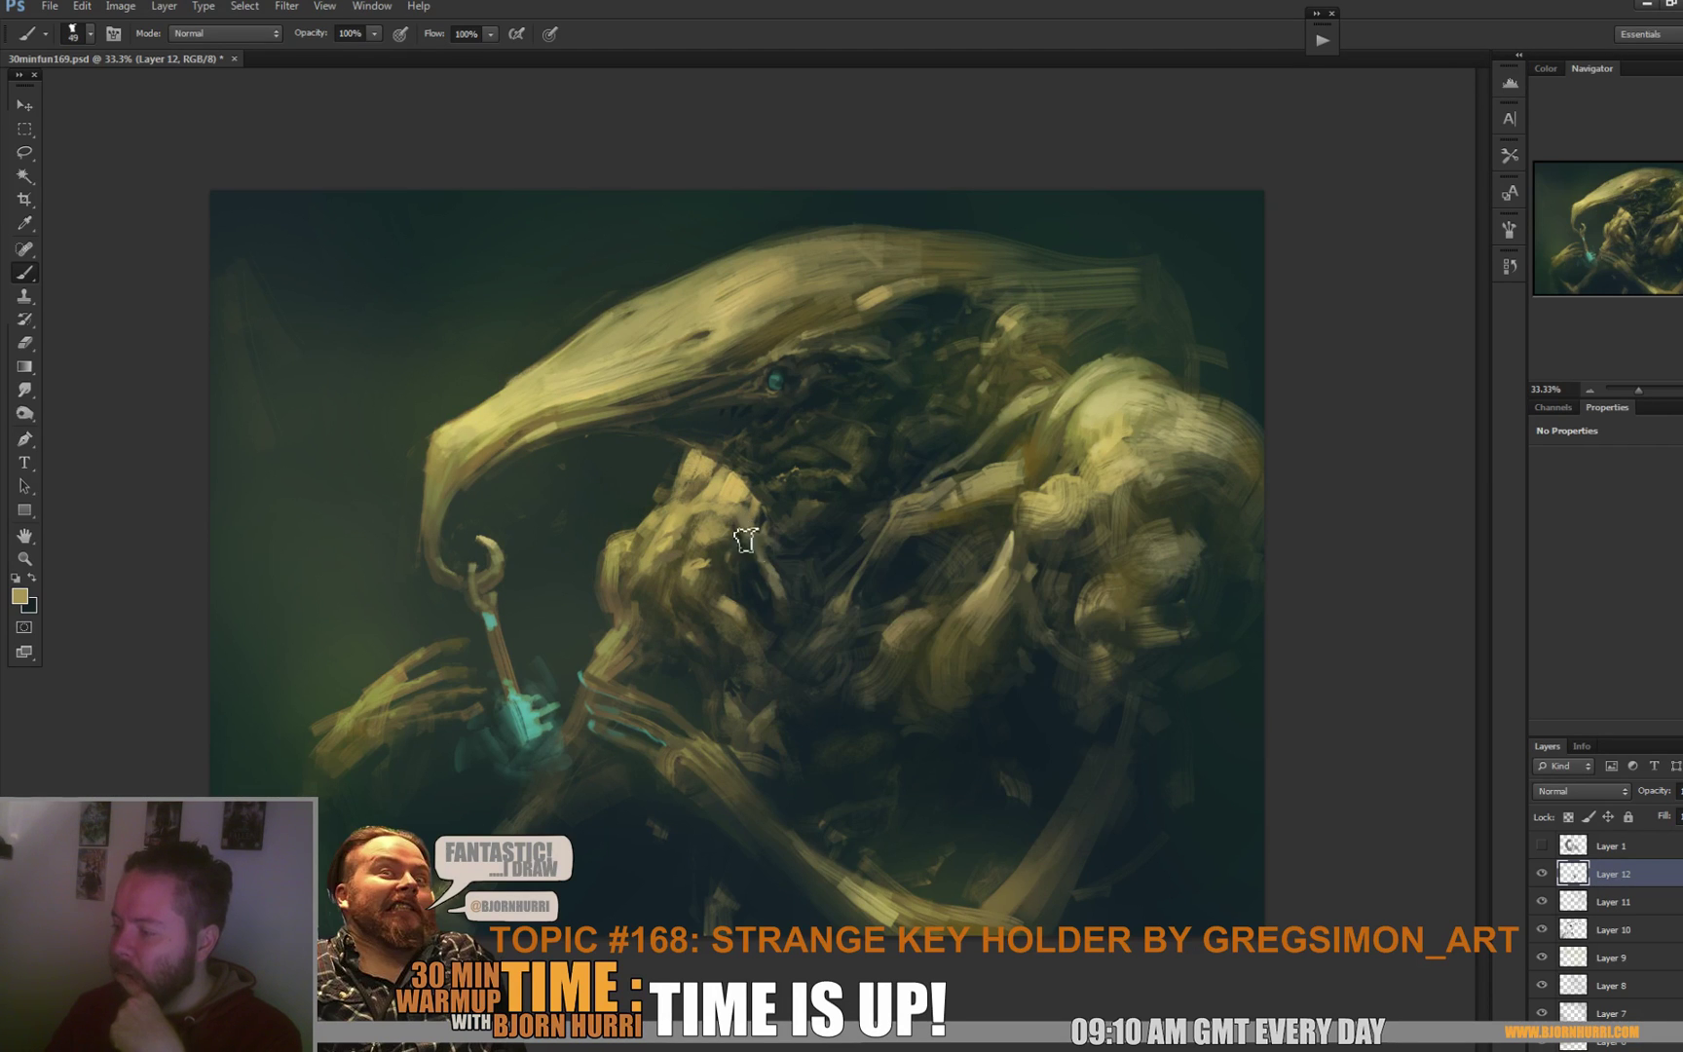
right_click(835, 582)
click(871, 627)
click(741, 527)
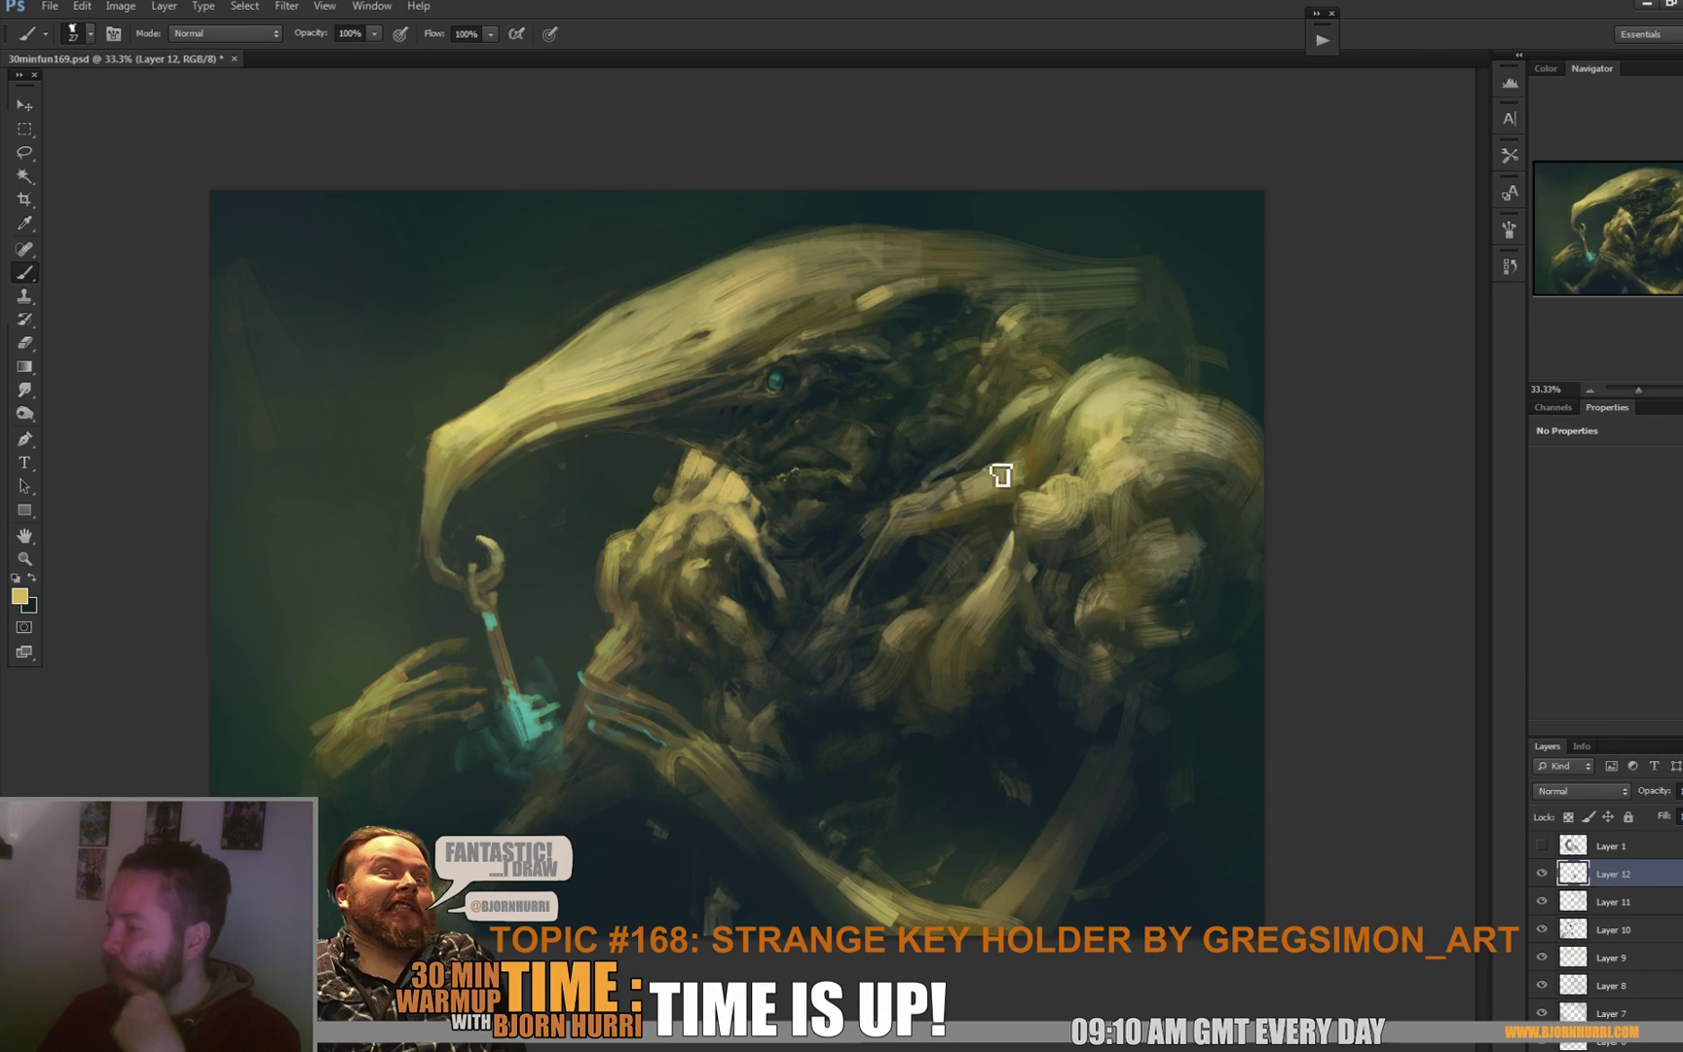
alt+click(553, 415)
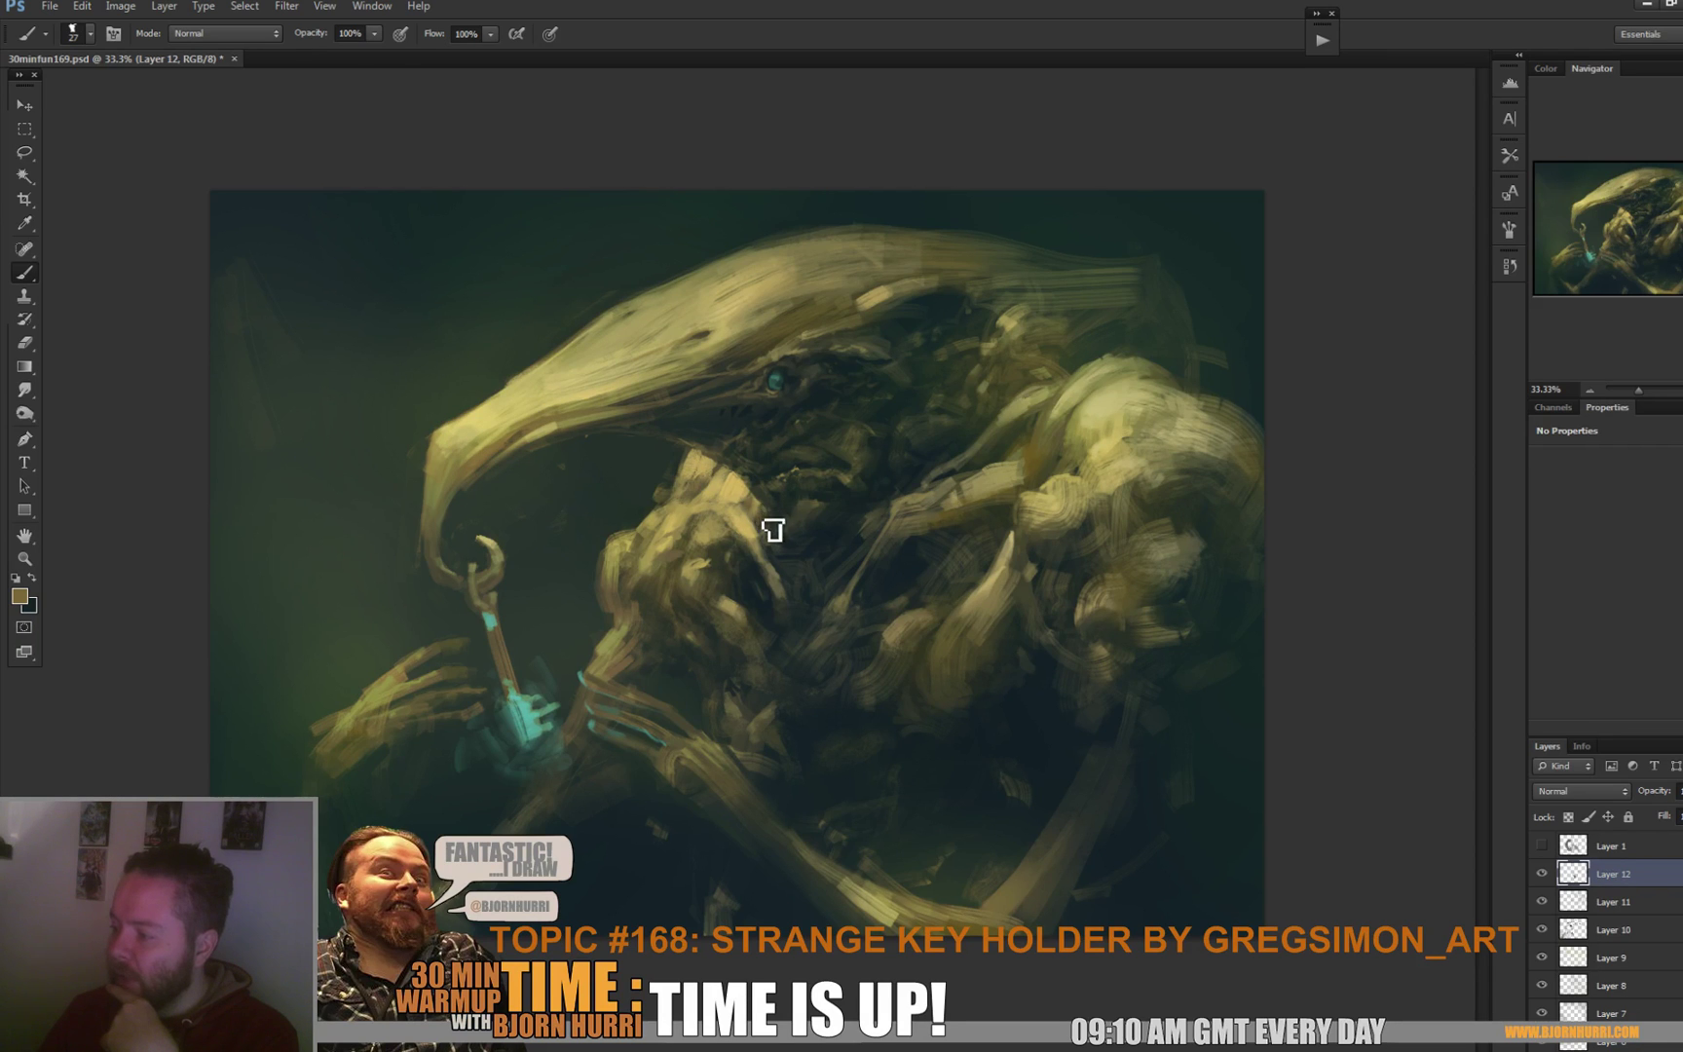
right_click(798, 441)
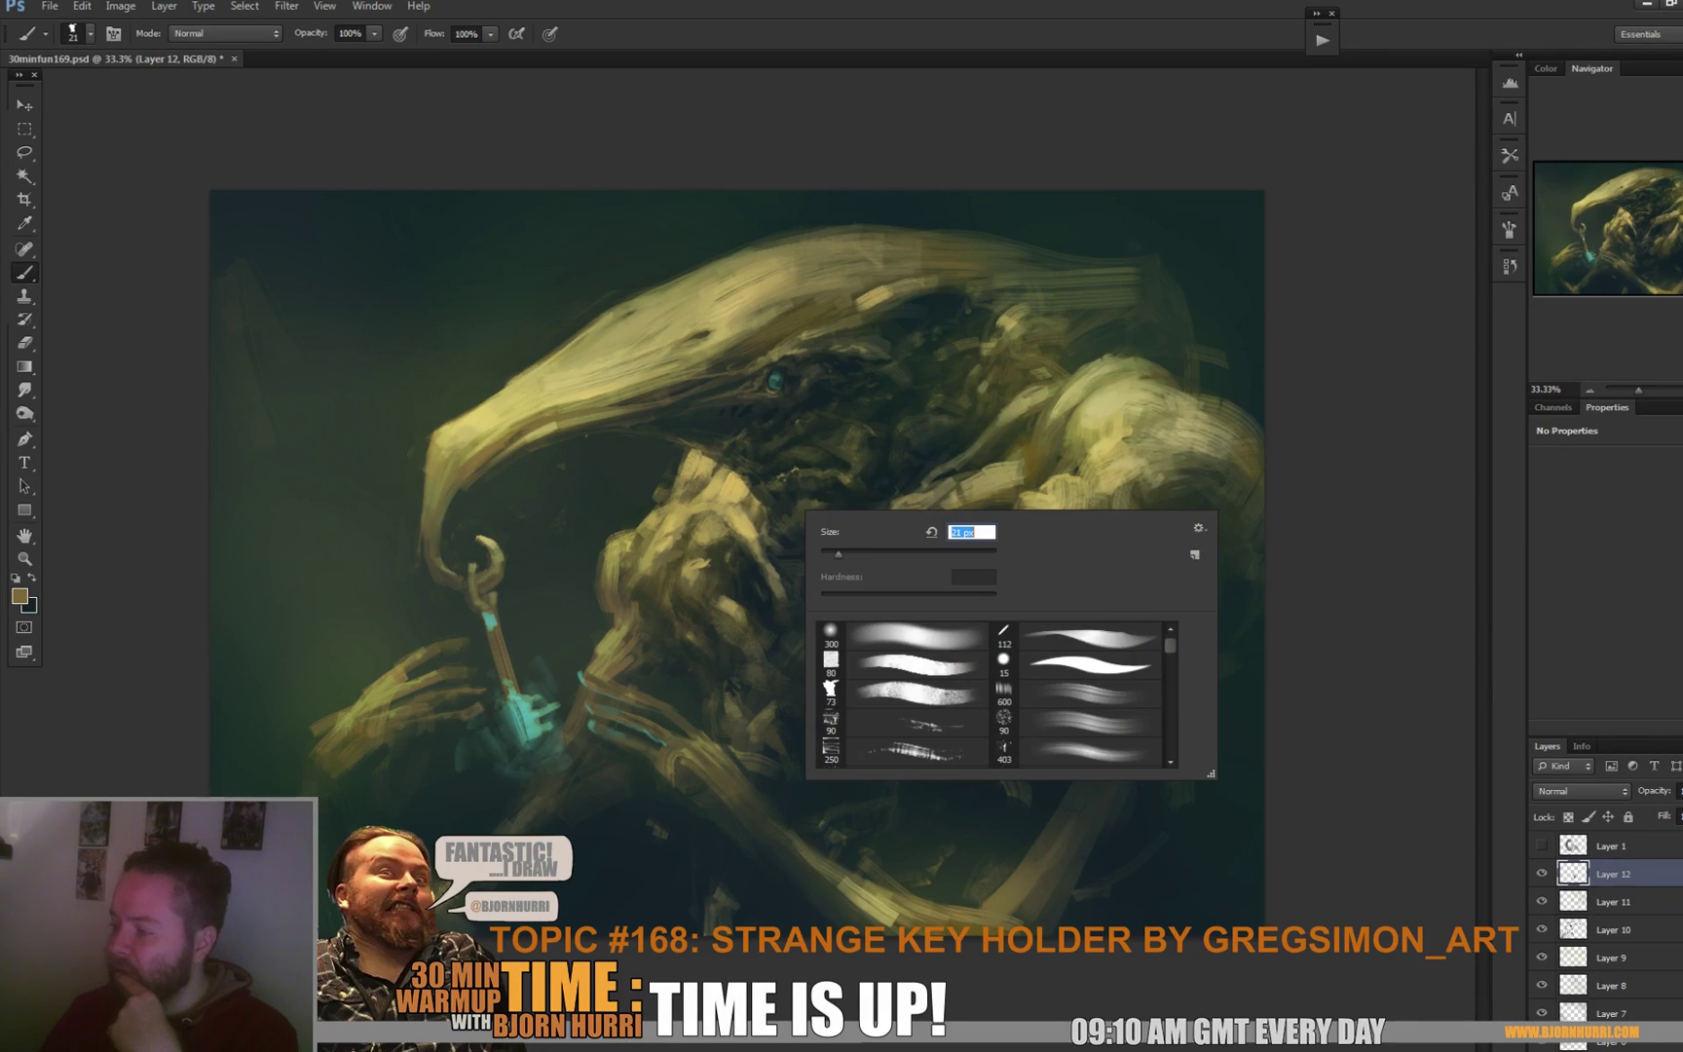
key(Escape)
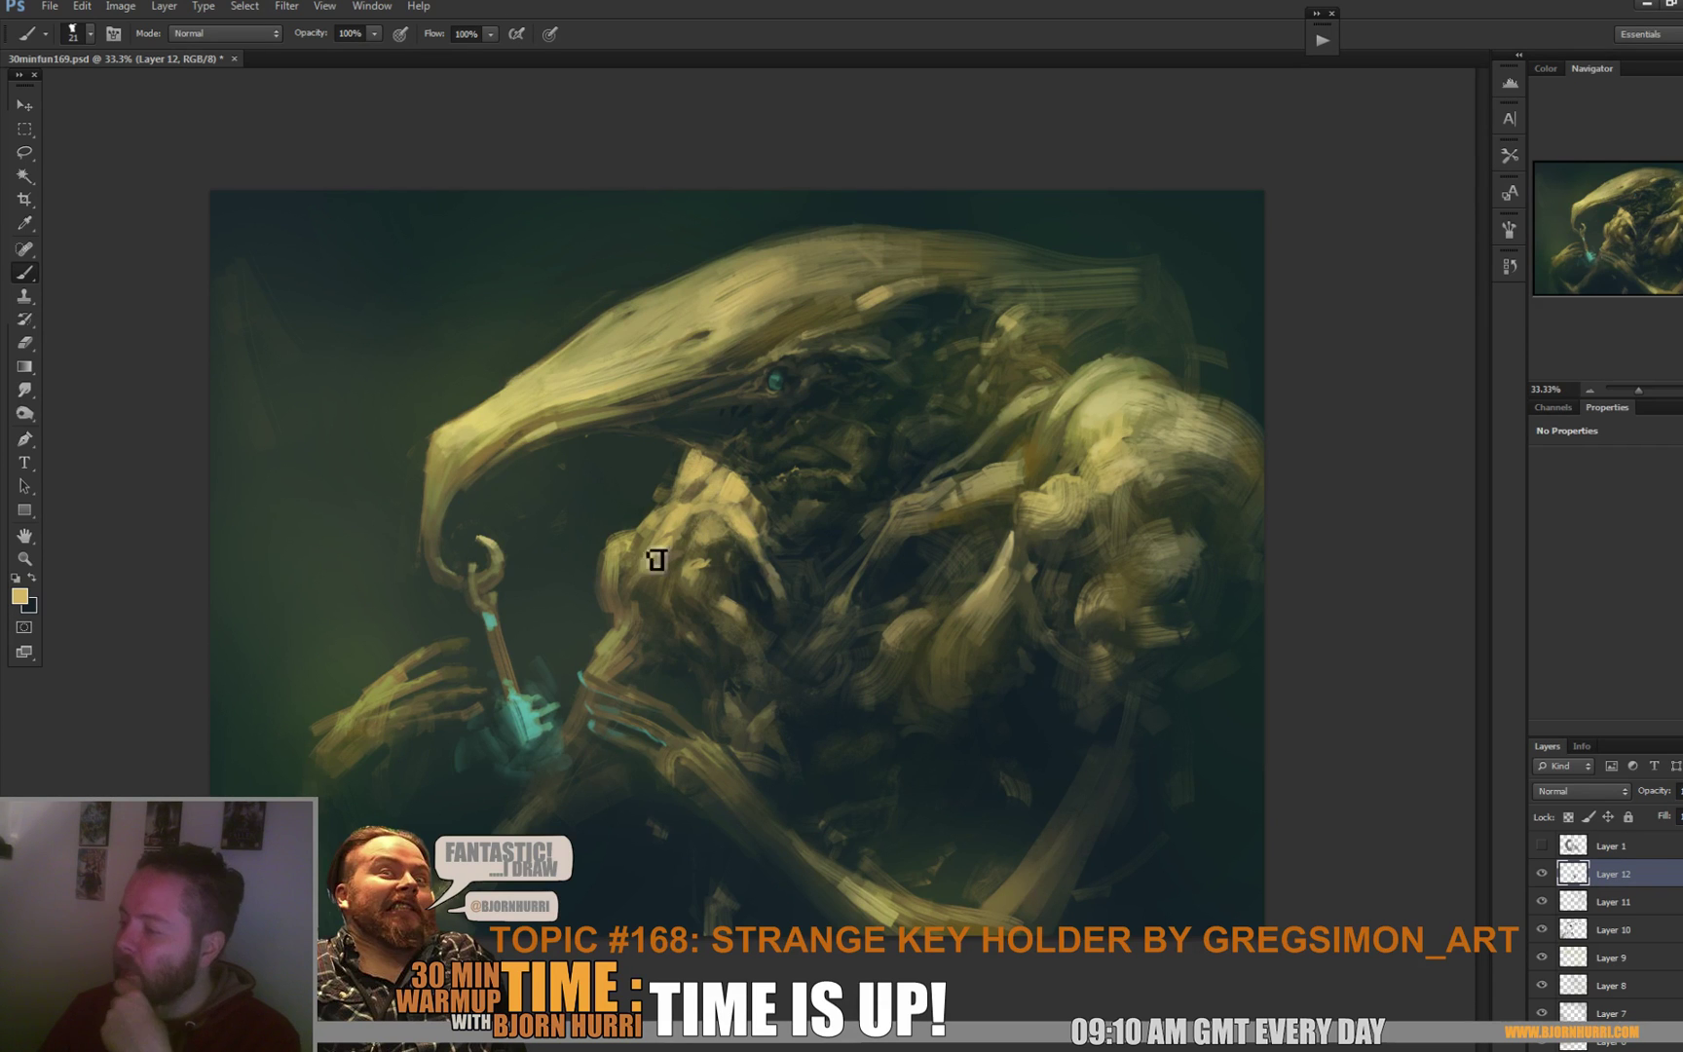
Paint the neck and chest in sampled browns and dark greenish grey, then enlarge the brush.
alt+click(1123, 464)
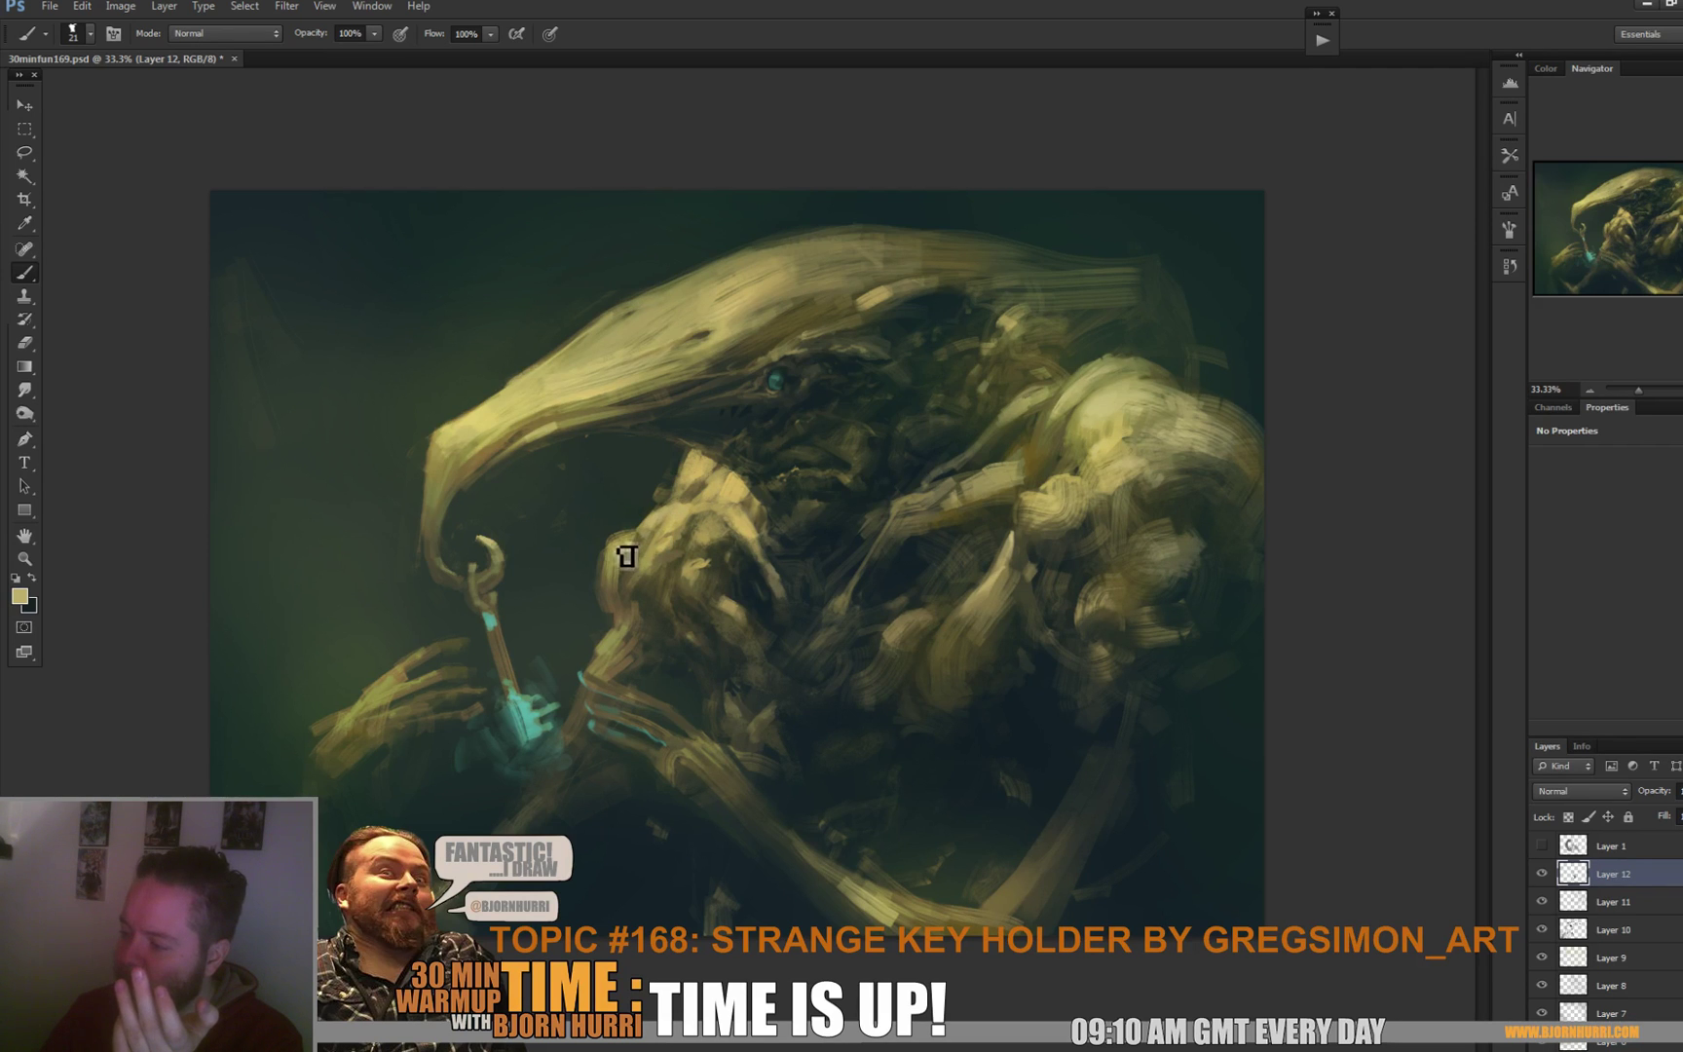
alt+click(610, 596)
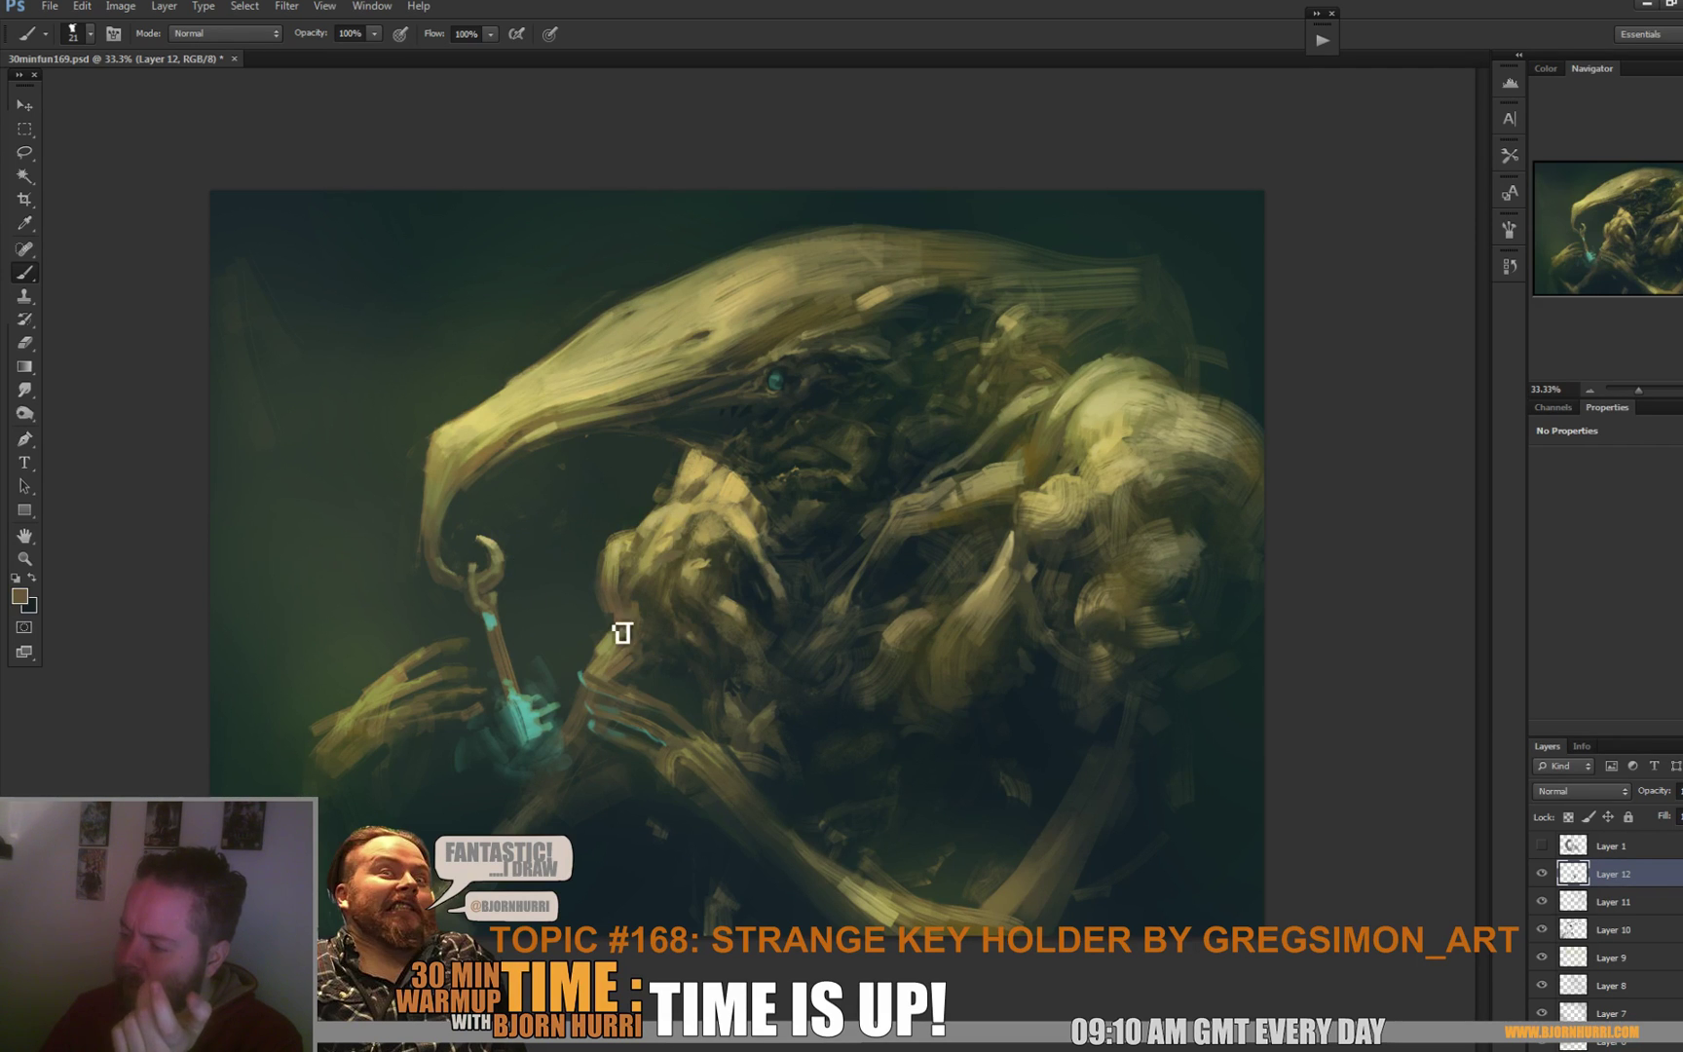
alt+click(620, 635)
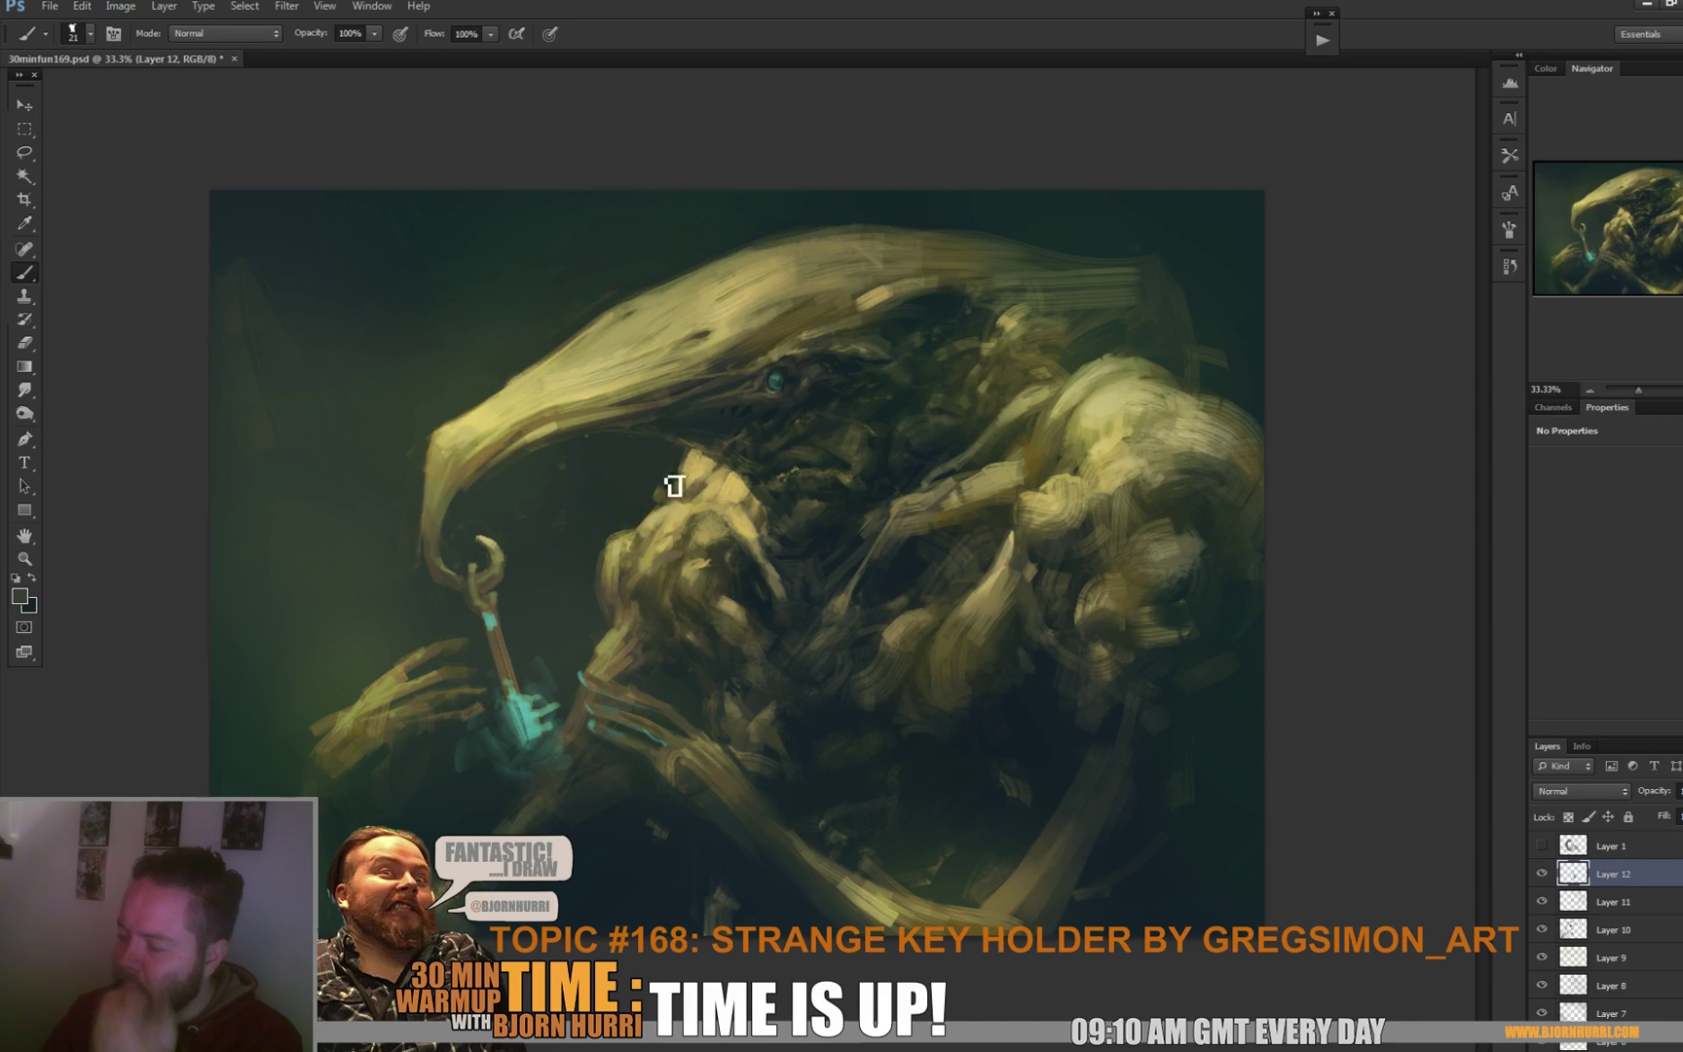
alt+click(626, 613)
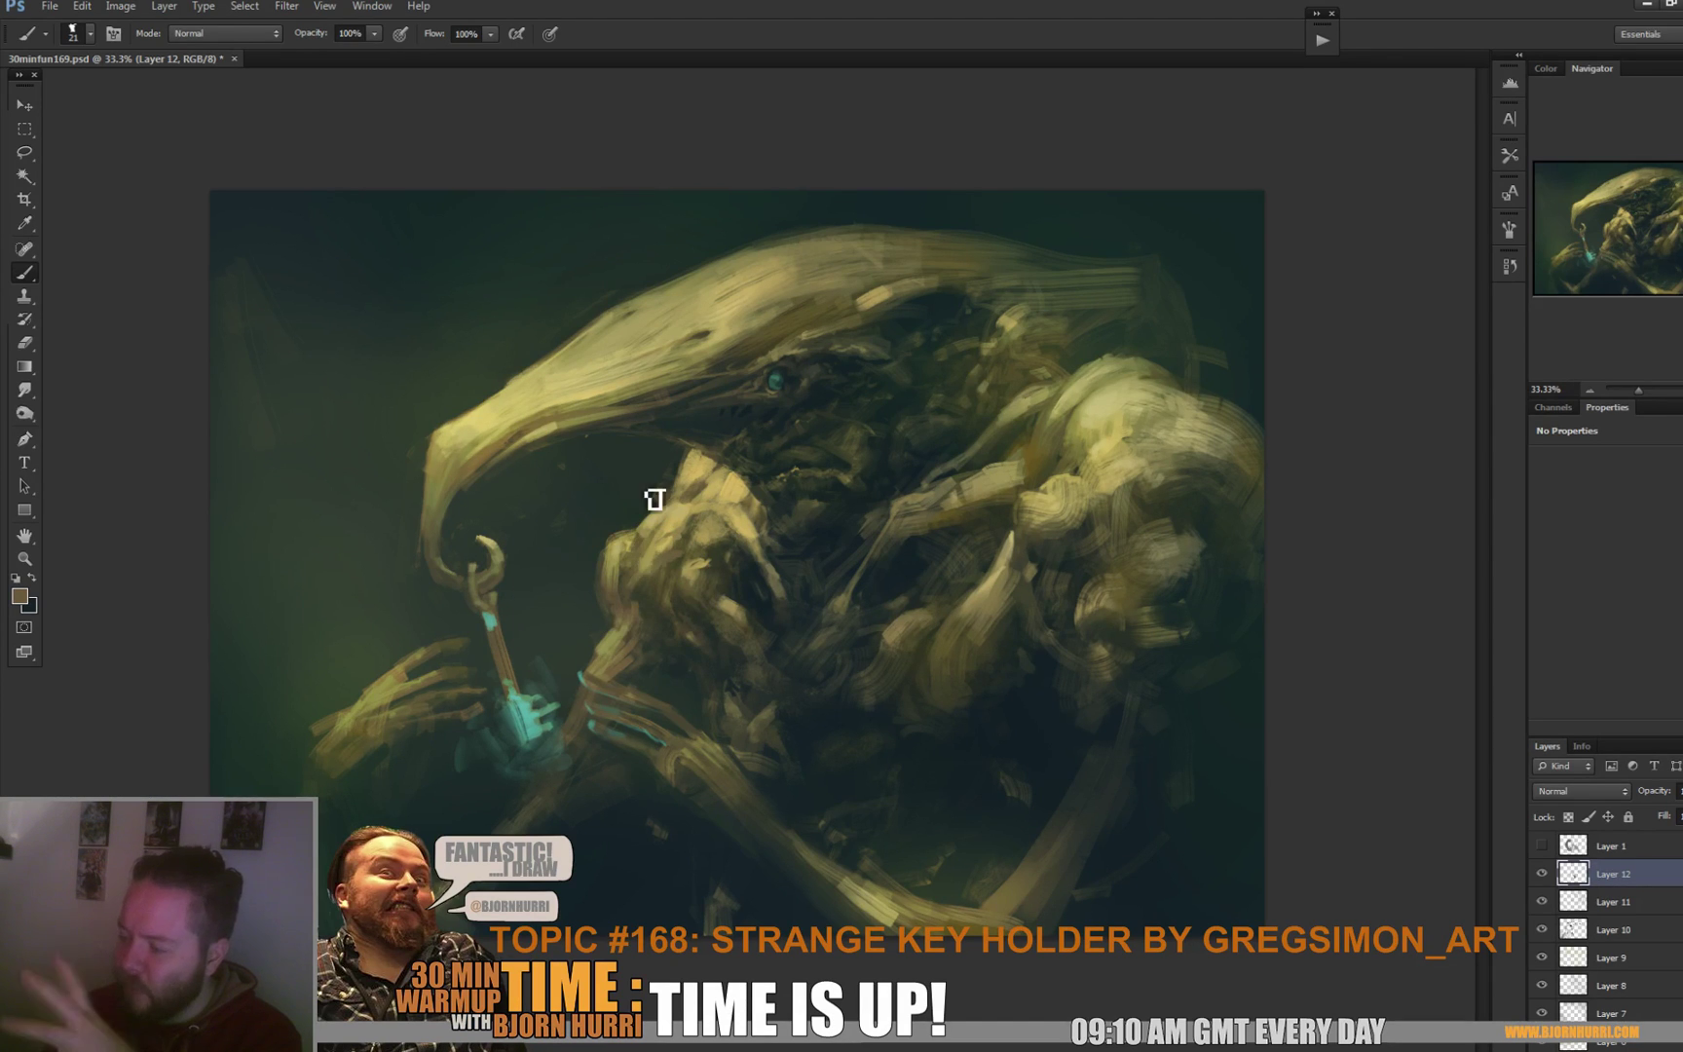
alt+click(623, 565)
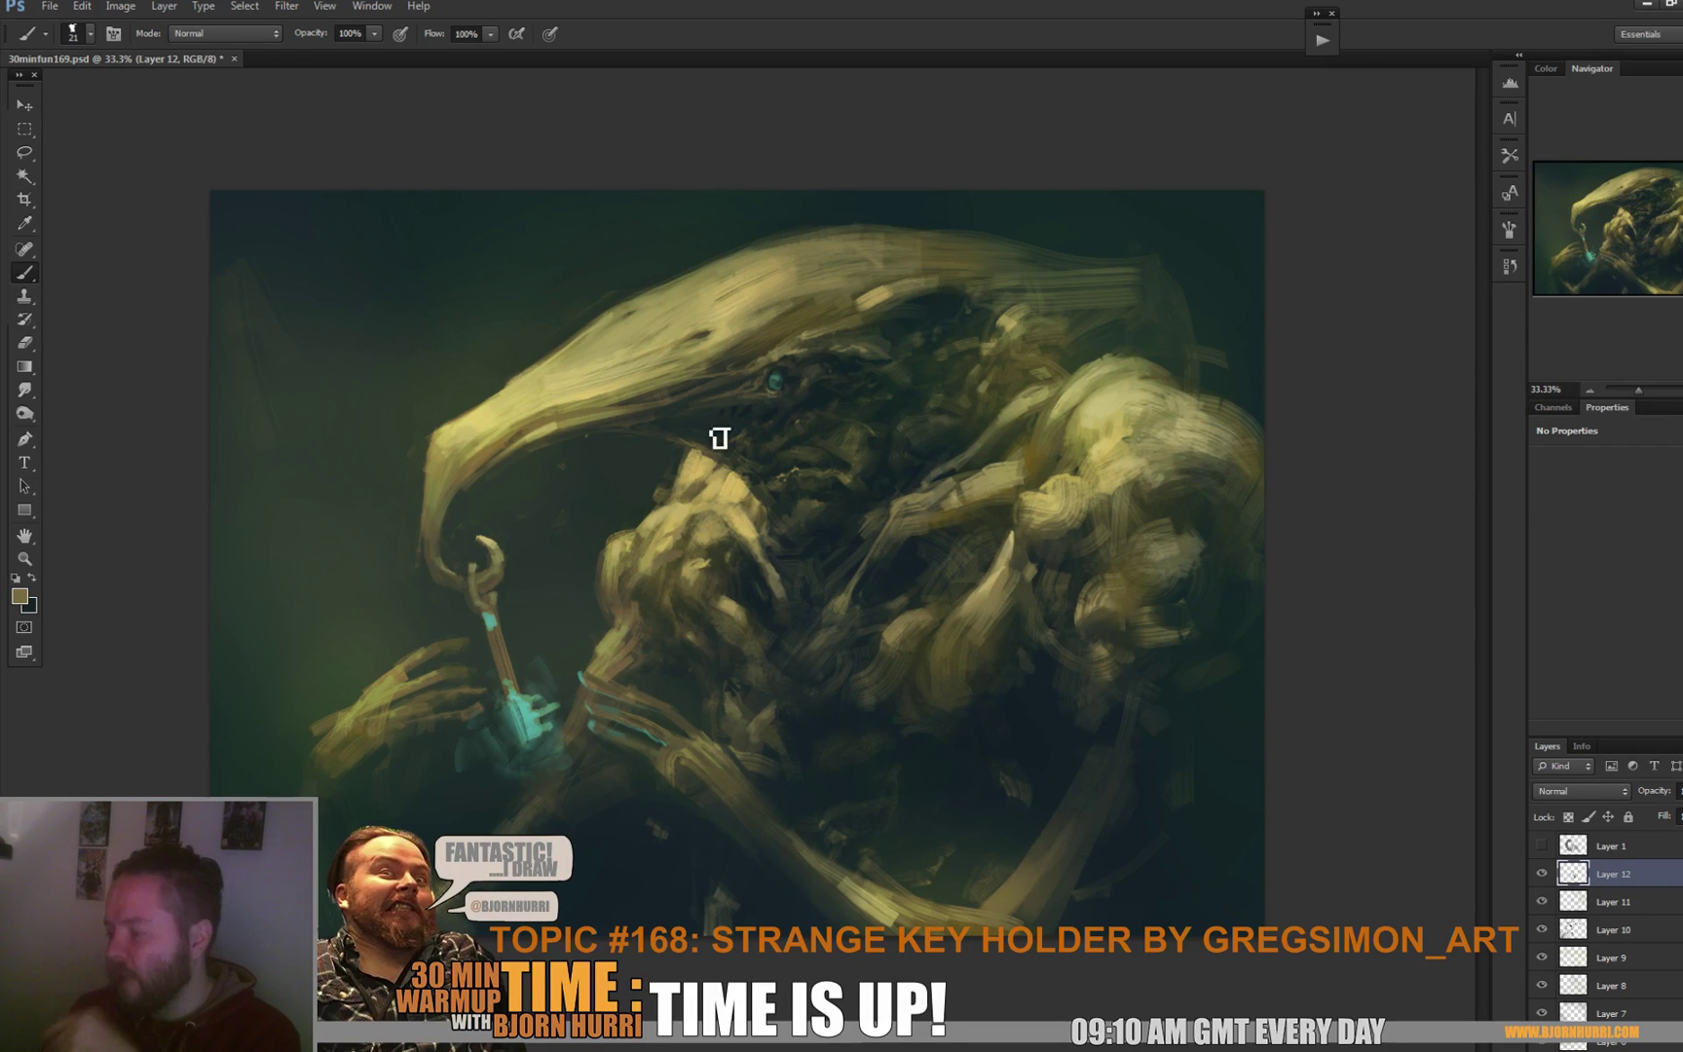
right_click(1200, 367)
drag(1229, 410, 1265, 410)
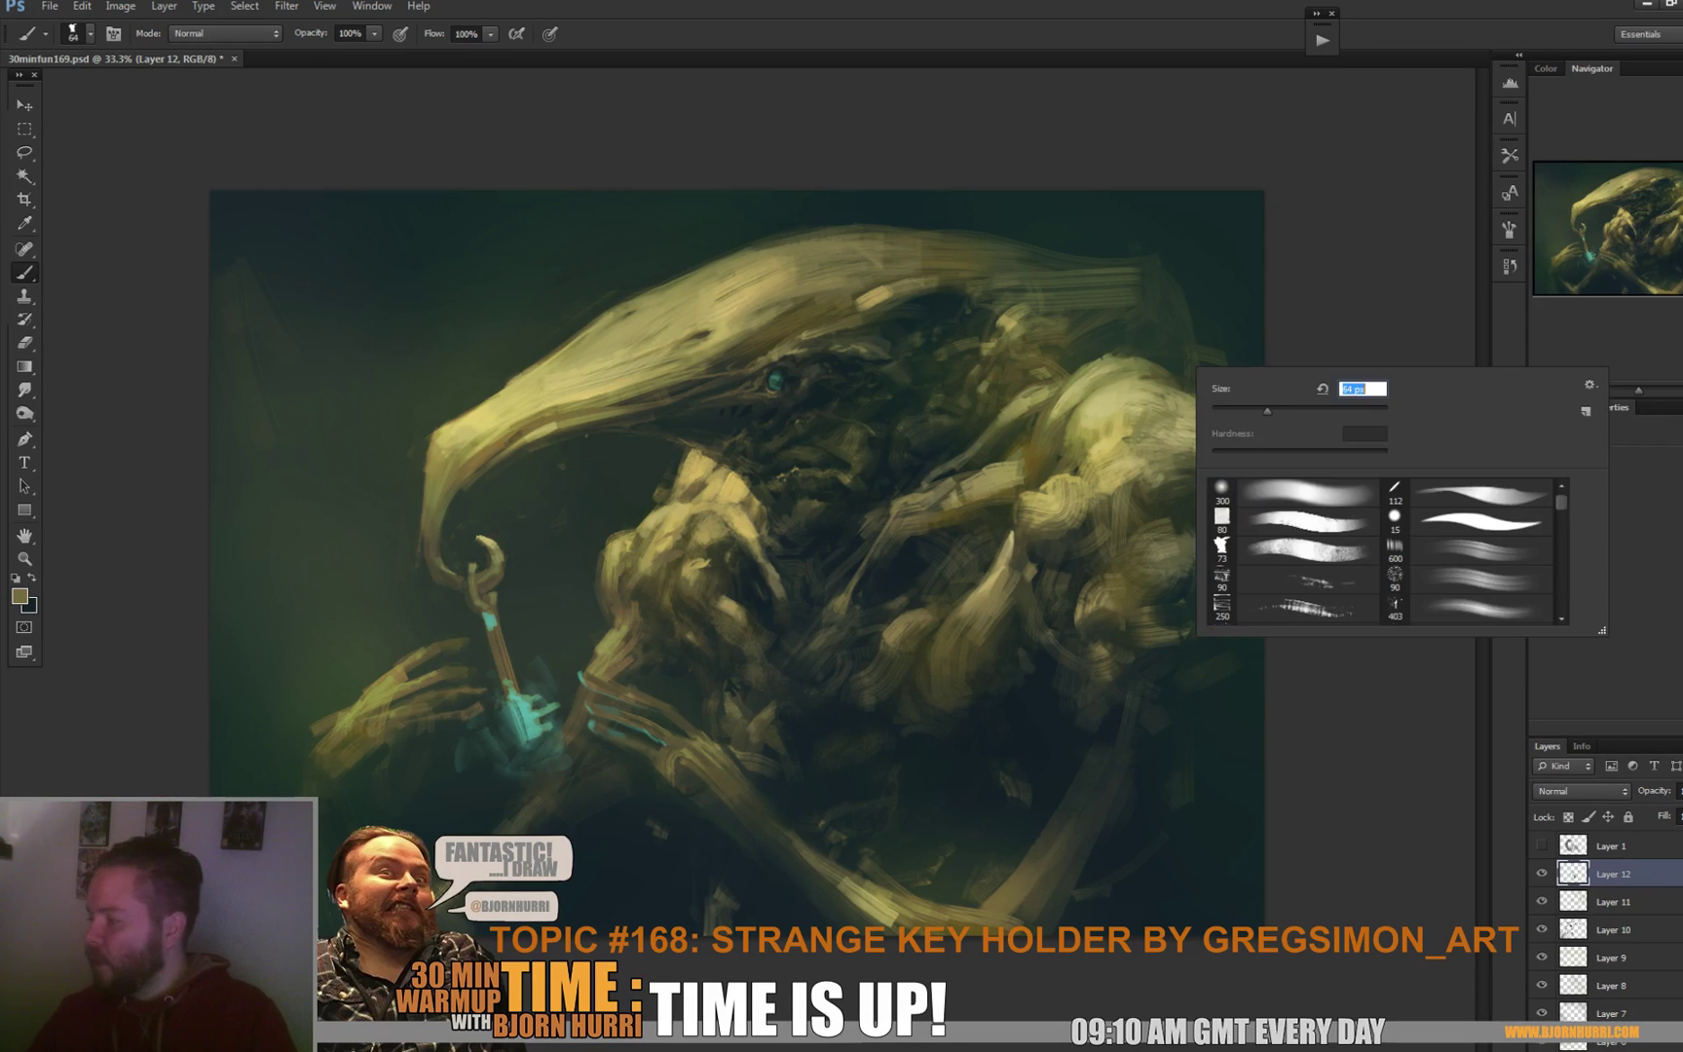
key(Return)
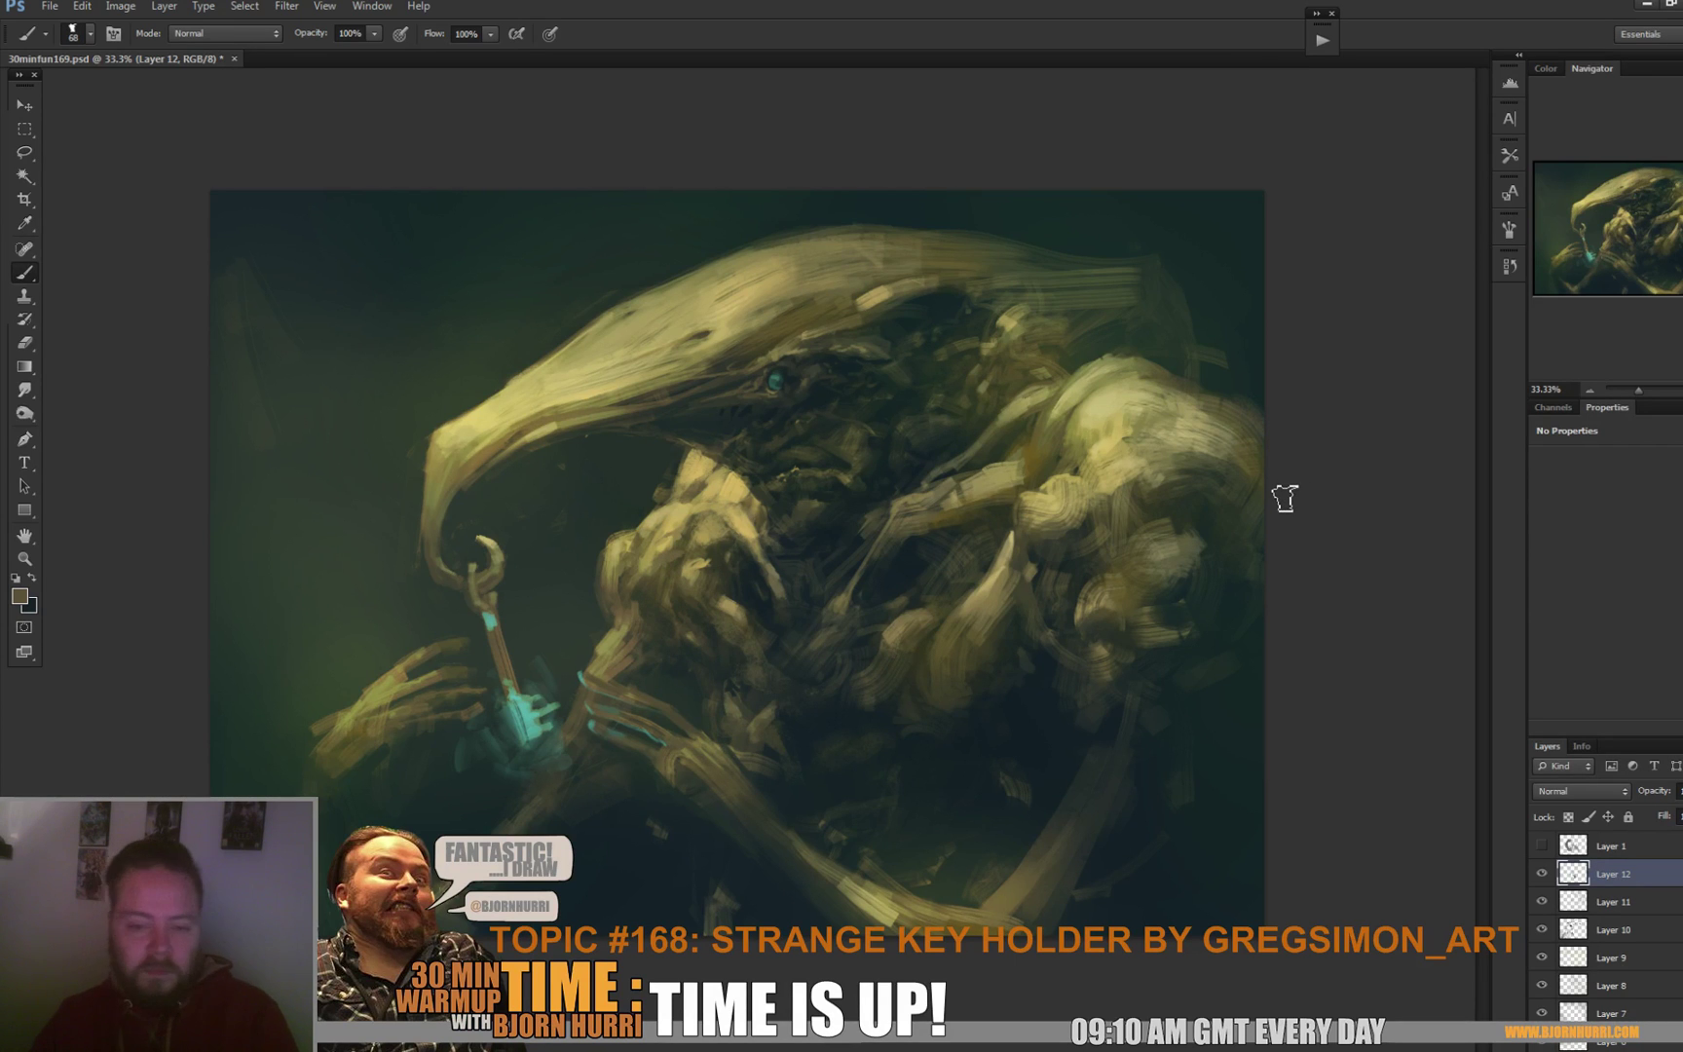
Save 30minfun169.psd, add a final stroke in a sampled colour, and save again.
key(ctrl+s)
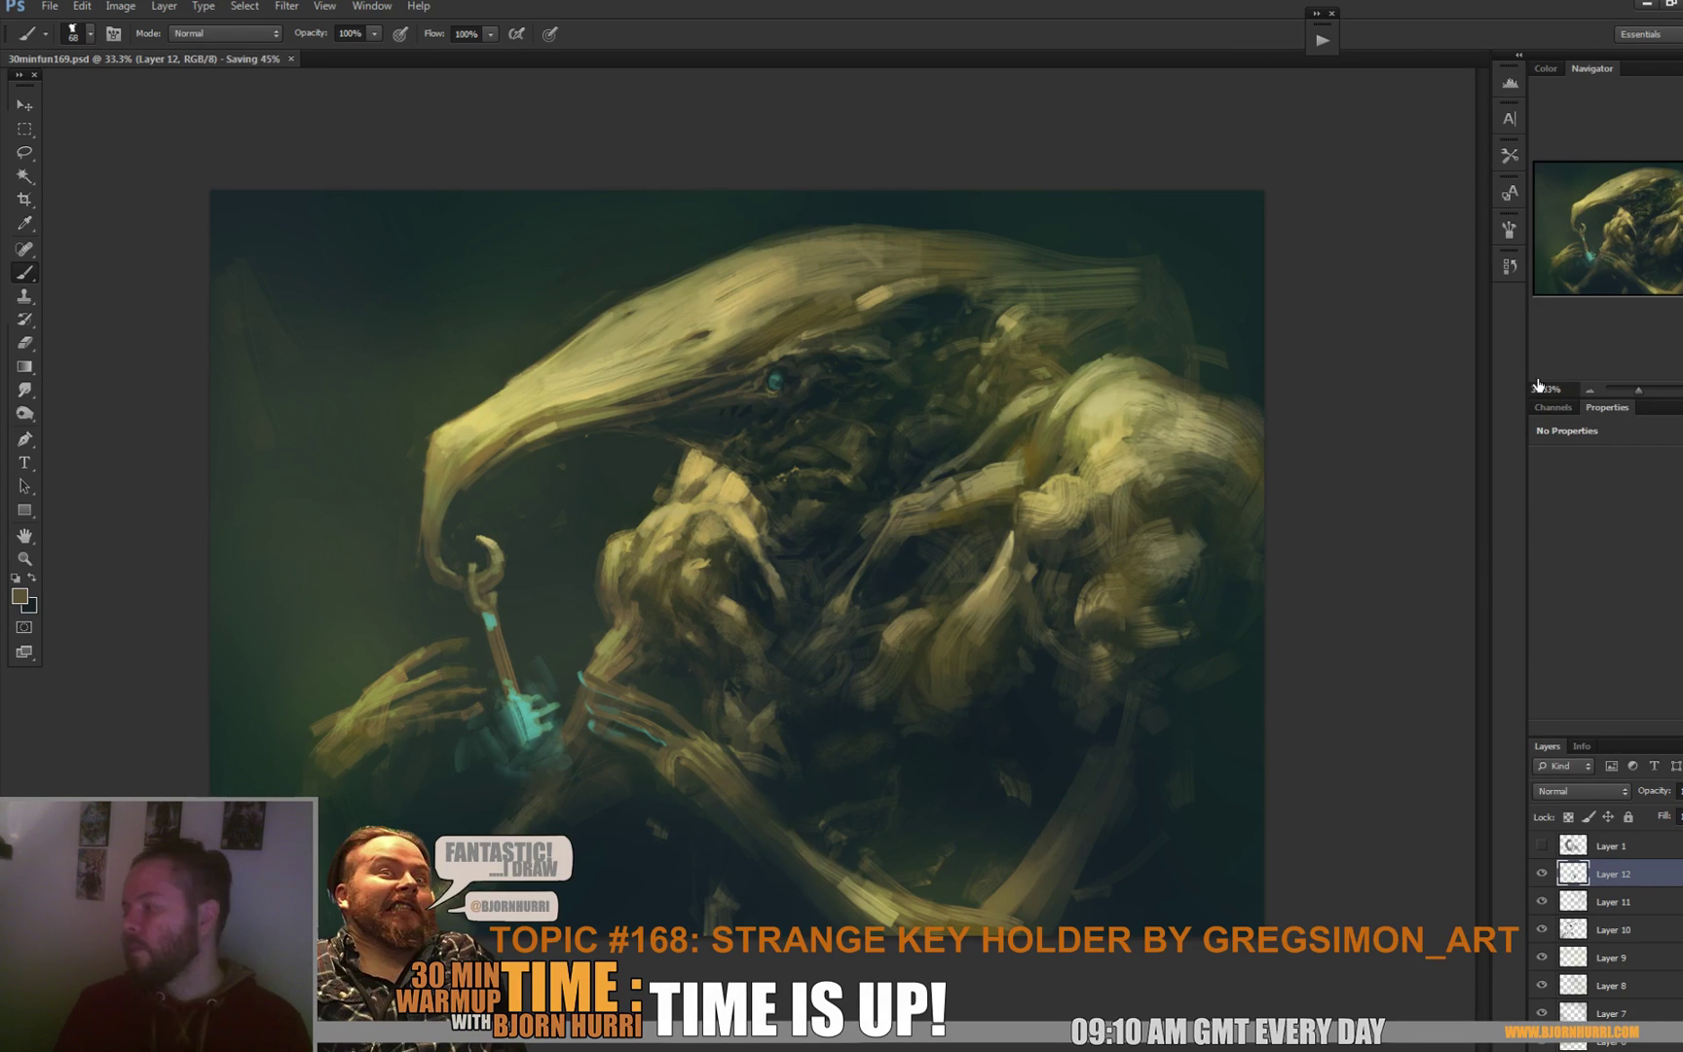
click(1055, 327)
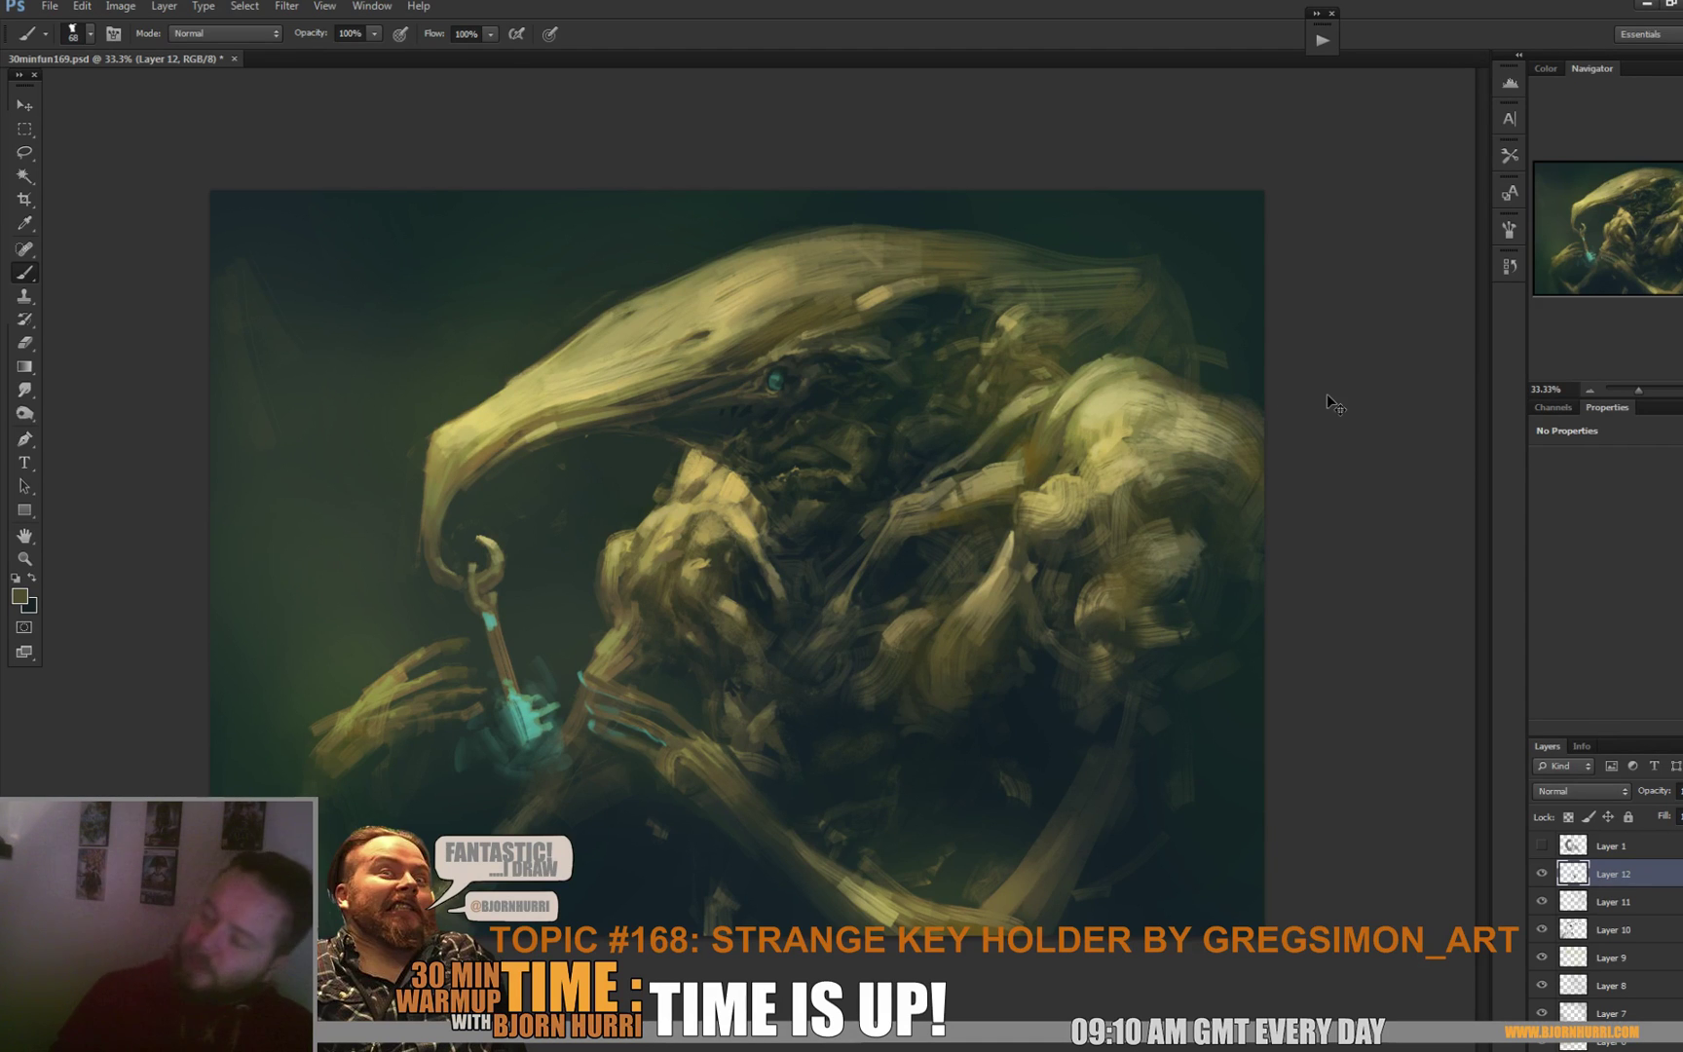
key(ctrl+s)
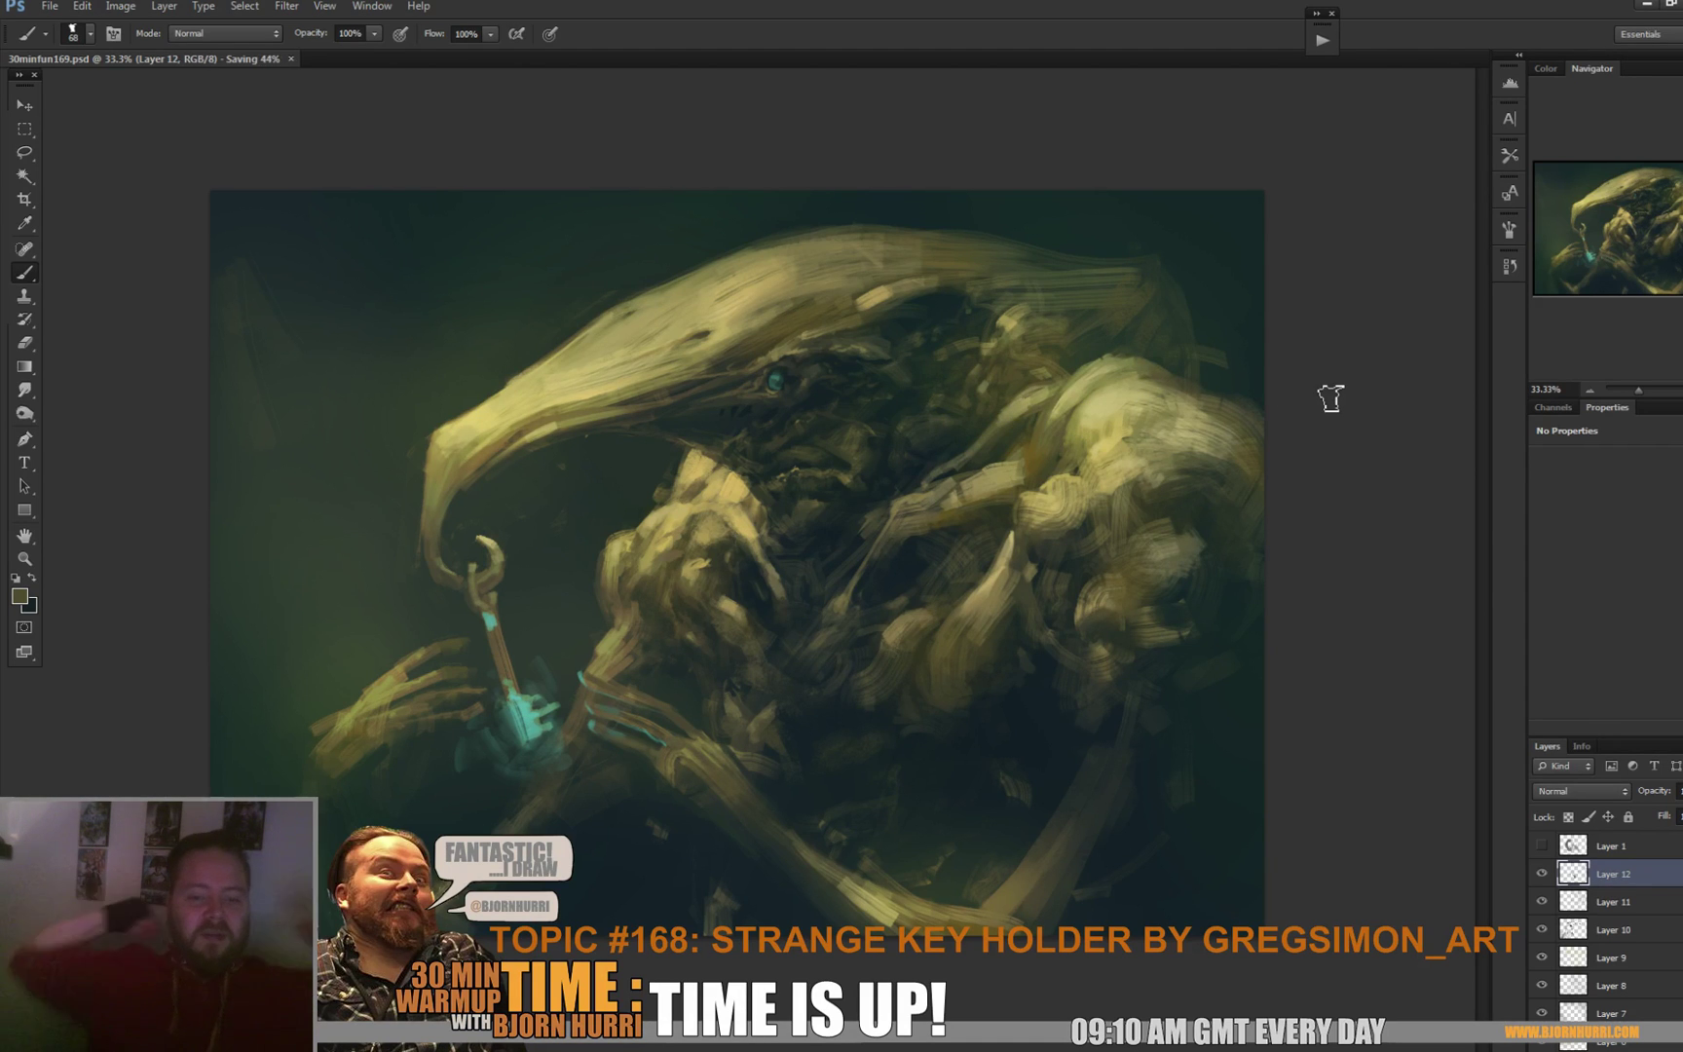